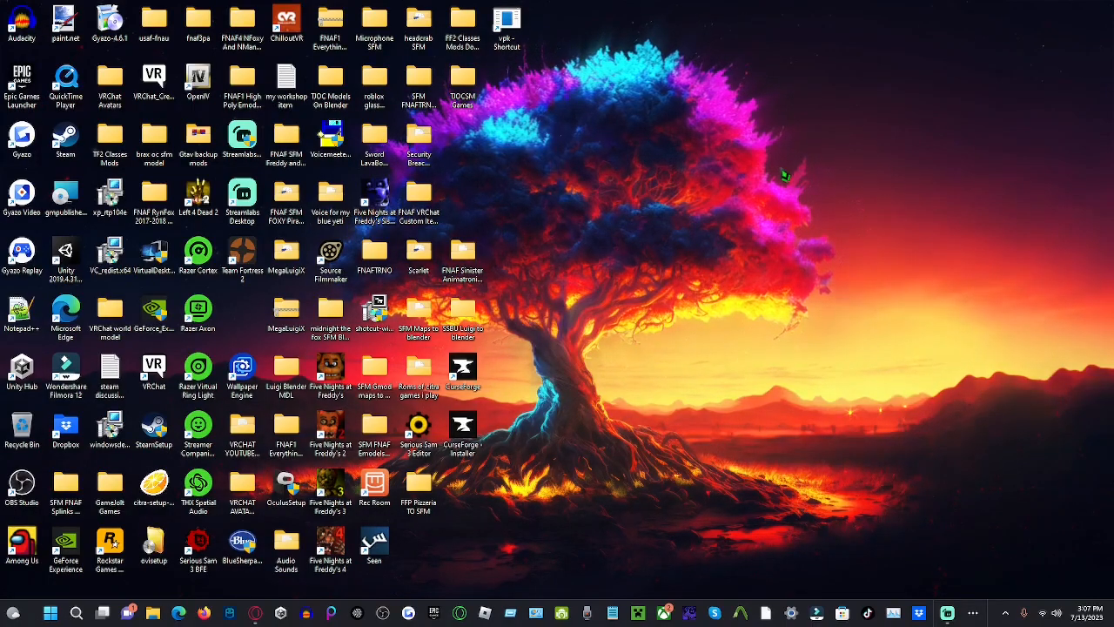
# In Opera GX, scroll the Unity download page, view the Unity 2019.4.3 release tab, then VRChat
pyautogui.click(255, 612)
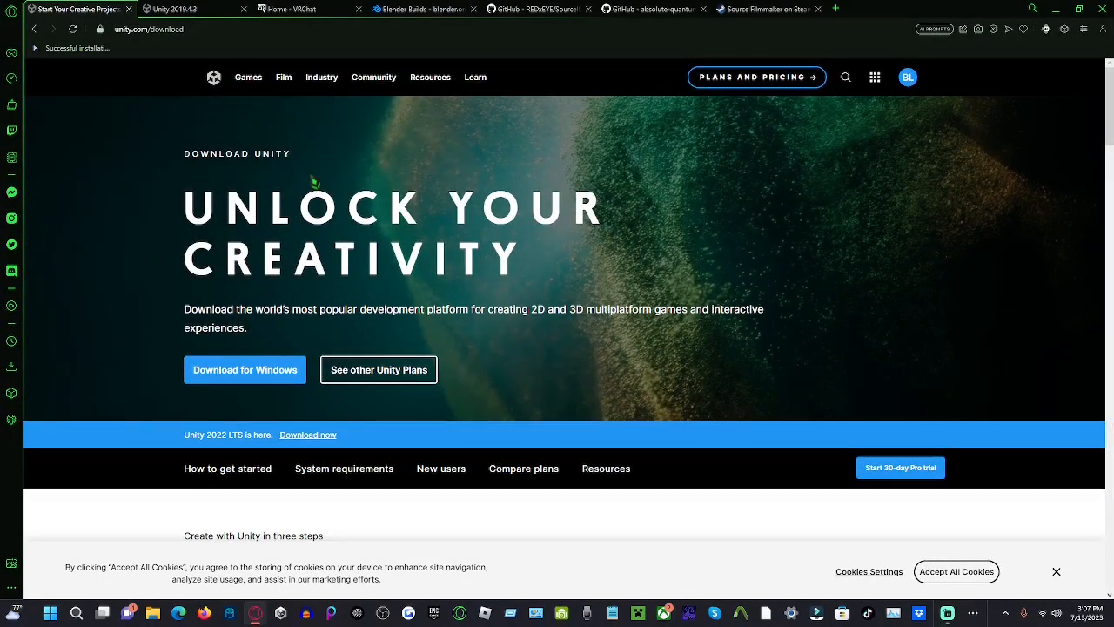
pyautogui.scroll(-4, 315, 154)
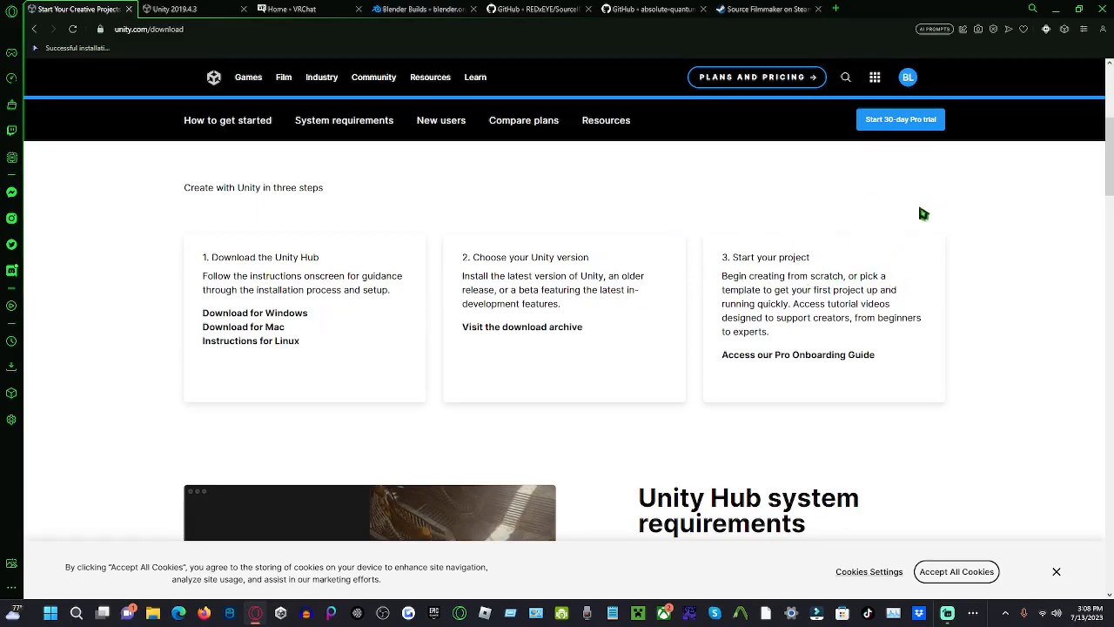
pyautogui.scroll(3, 264, 317)
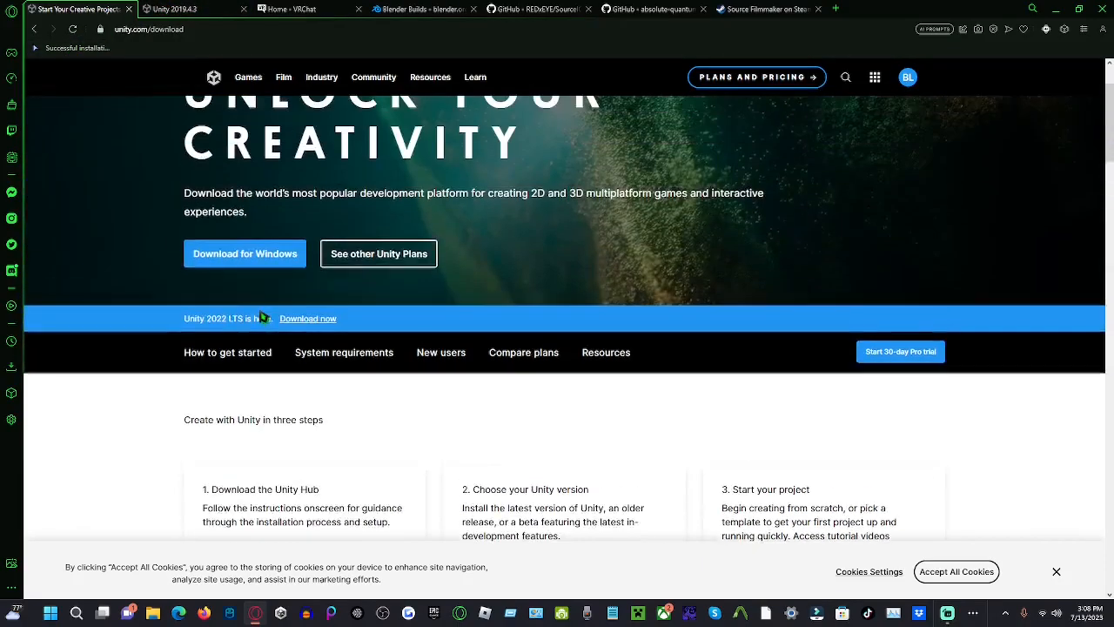
pyautogui.scroll(2, 264, 317)
pyautogui.click(178, 10)
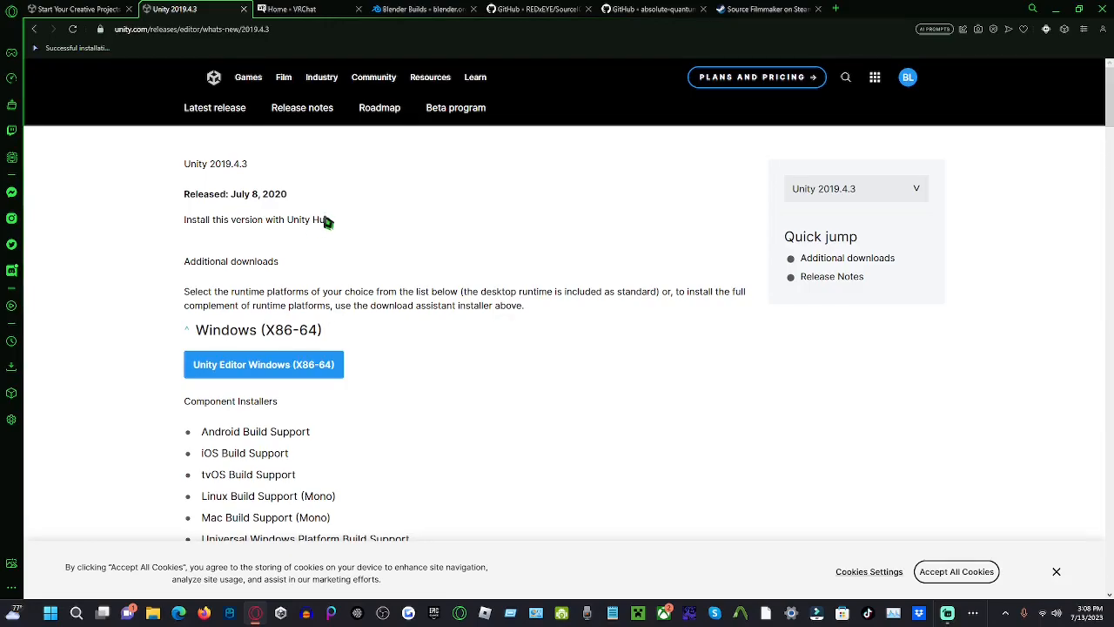
pyautogui.hotkey('ctrl', 'Tab')
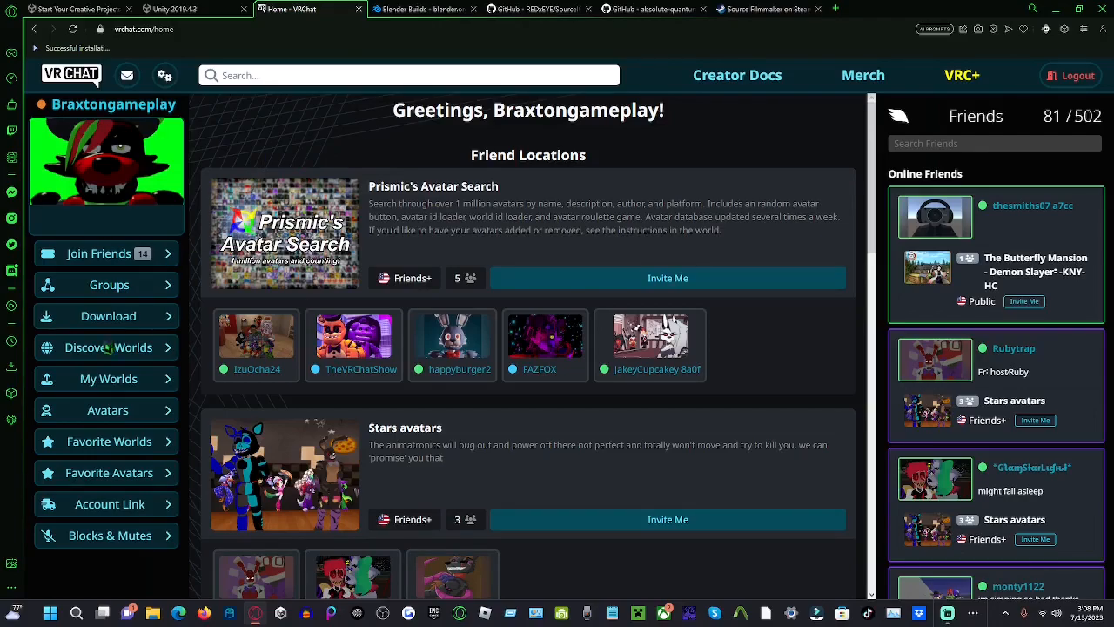
# View VRChat's download page, expand and collapse Manual SDK Installation, then go to Blender Daily Builds
pyautogui.click(108, 316)
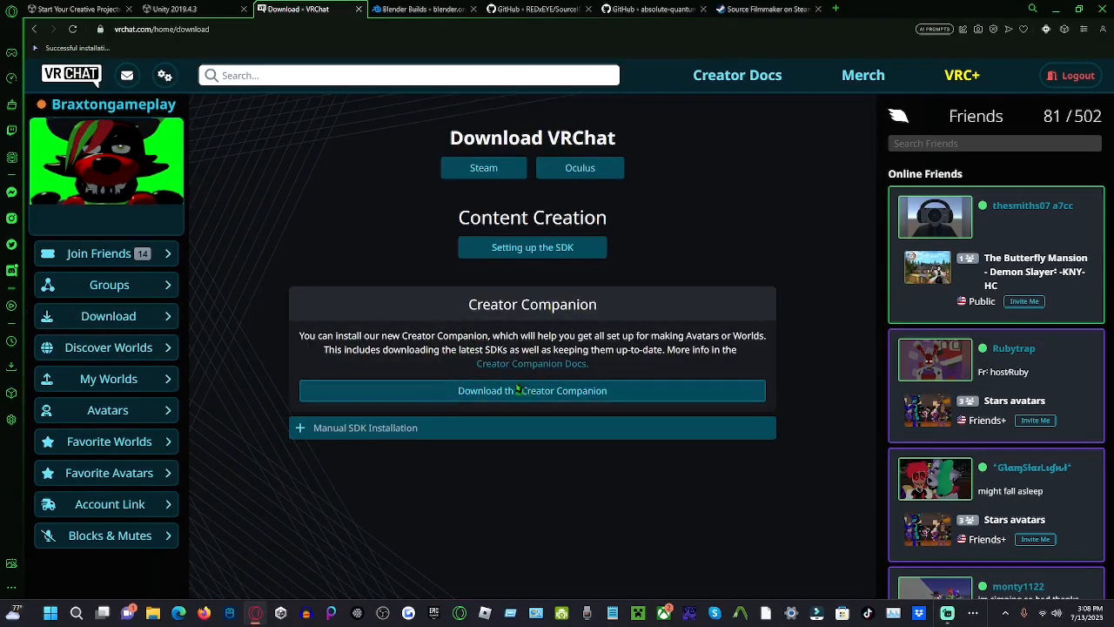
pyautogui.click(459, 428)
pyautogui.scroll(-2, 526, 317)
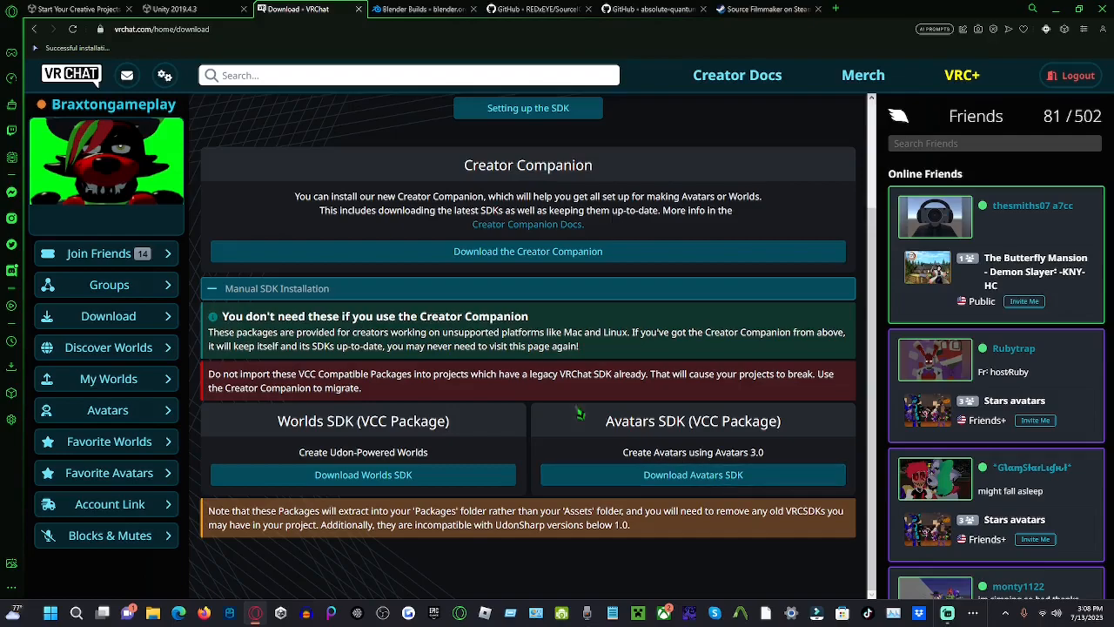
pyautogui.click(420, 290)
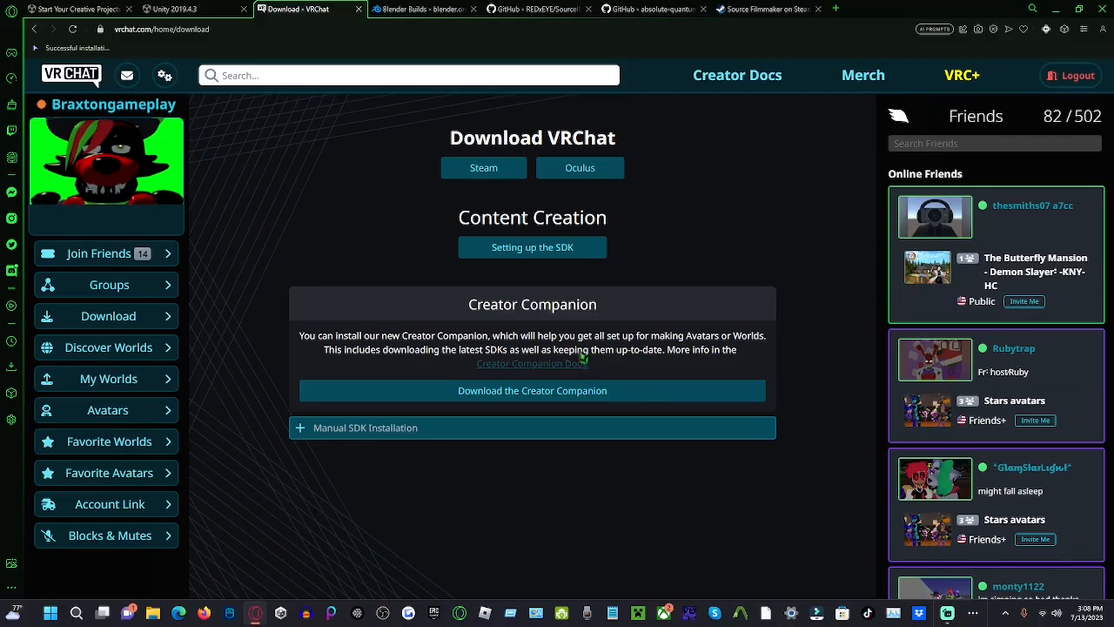
pyautogui.click(421, 9)
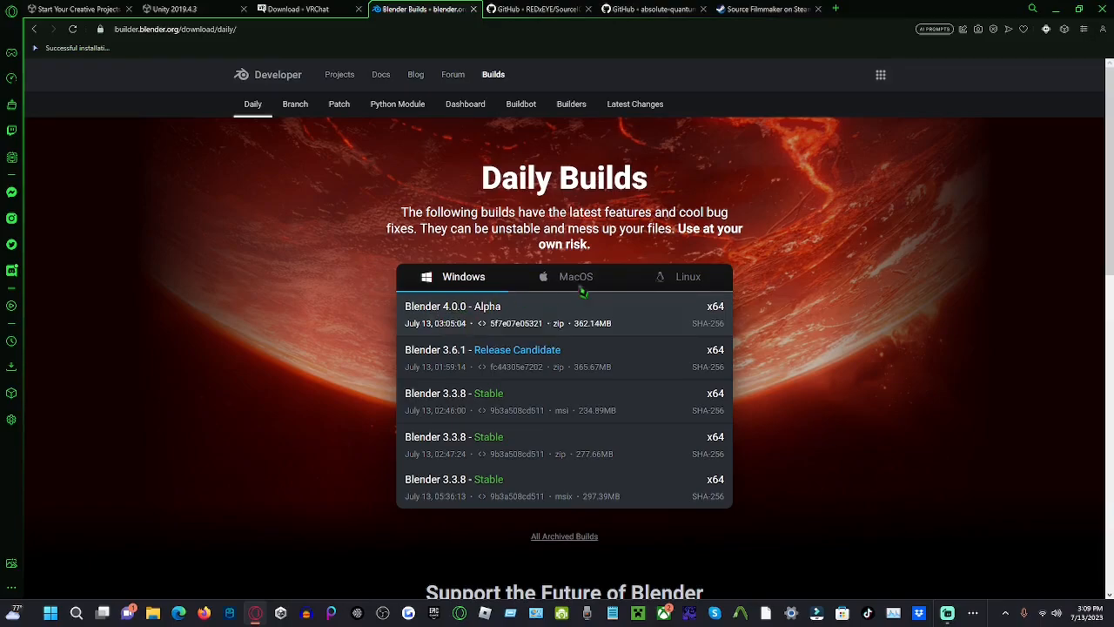
# Bring up Steam from the hidden taskbar apps and go to the Store front page
pyautogui.click(972, 613)
pyautogui.click(838, 579)
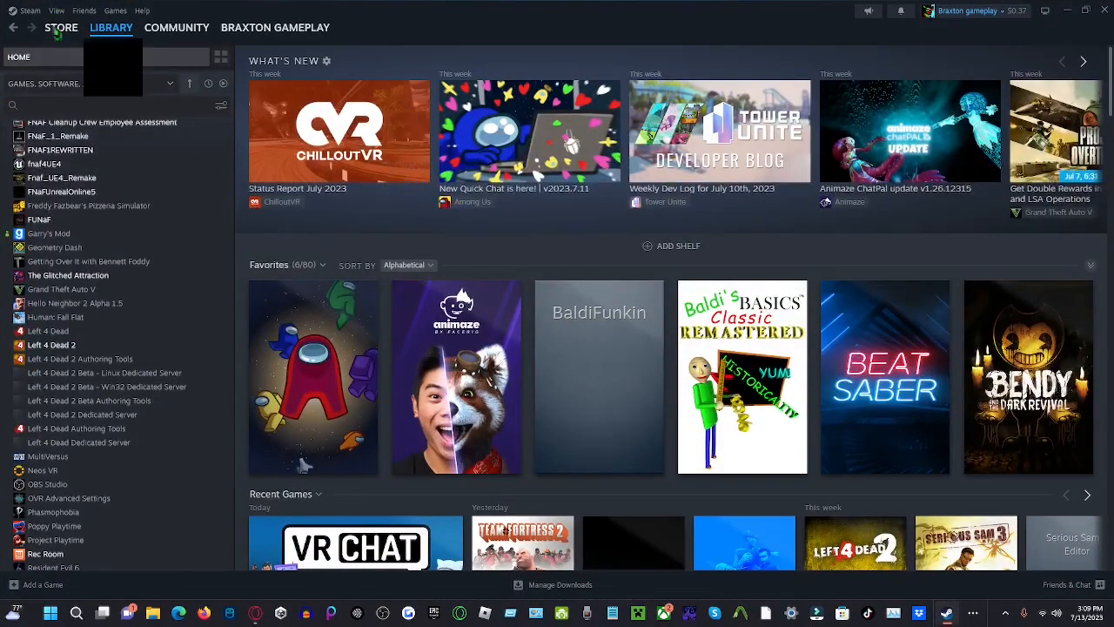
pyautogui.scroll(5, 111, 231)
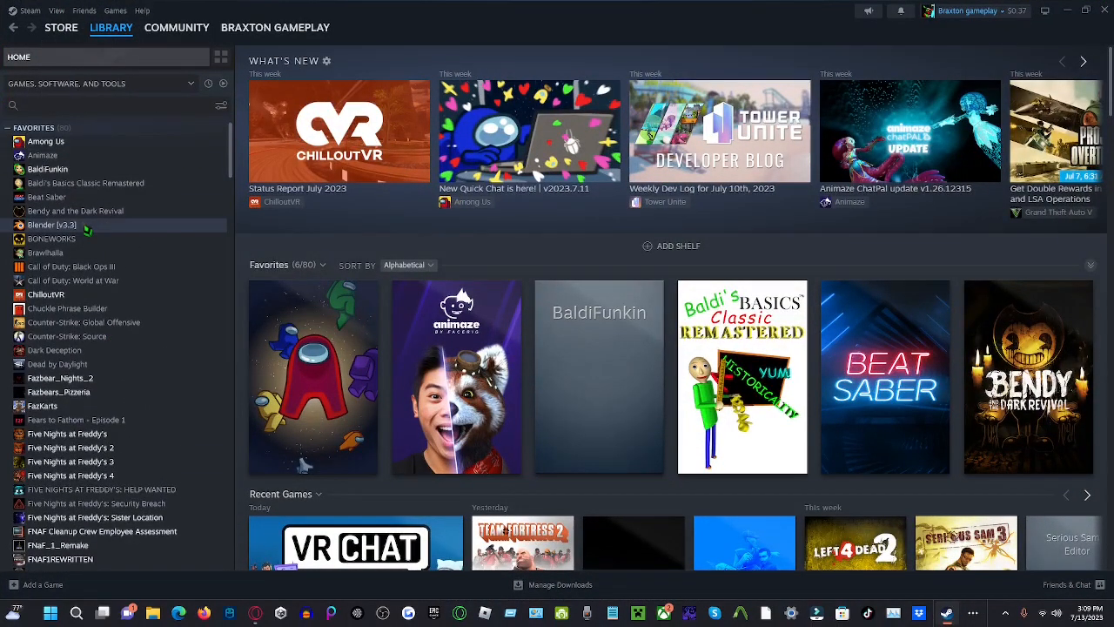
pyautogui.moveTo(61, 27)
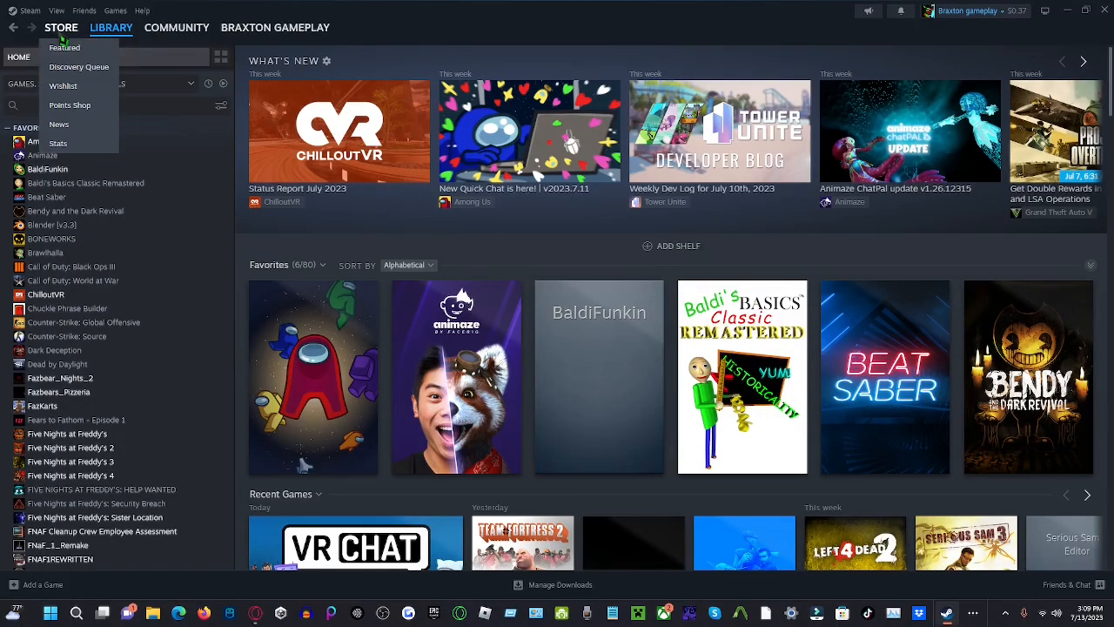
pyautogui.click(62, 32)
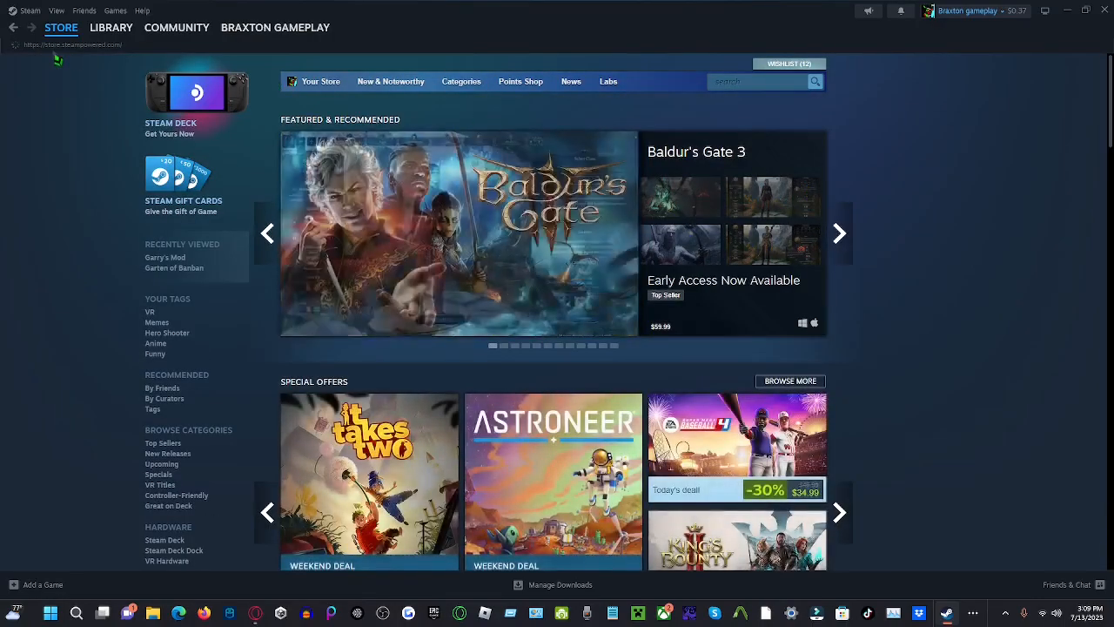
# Search the Steam store for 'blender', clear the search, and return to the Library
pyautogui.moveTo(59, 50)
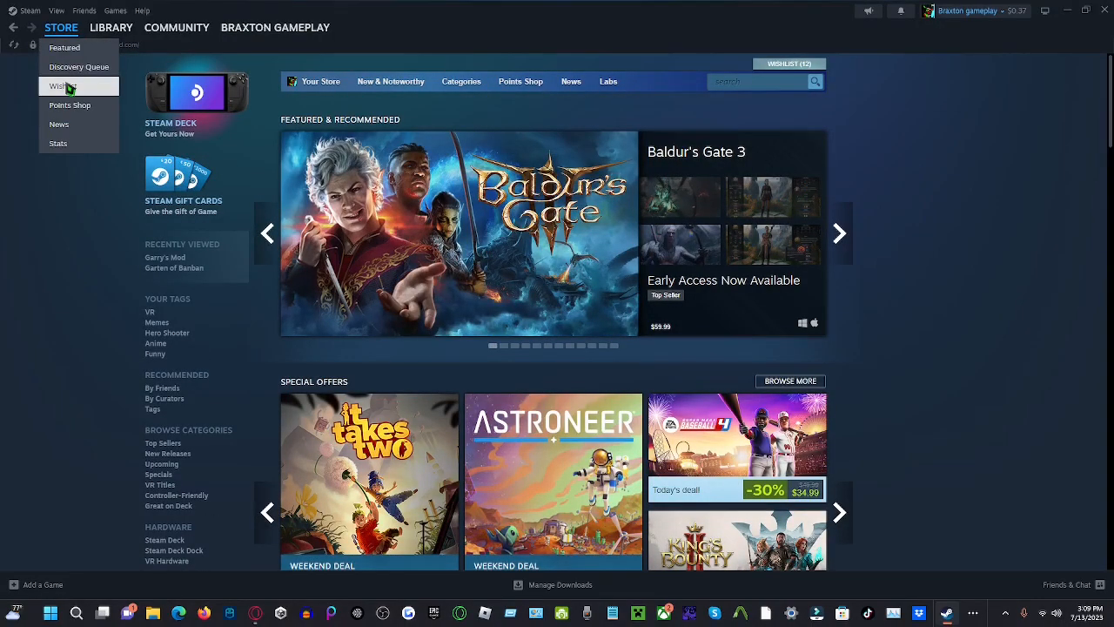
pyautogui.click(771, 87)
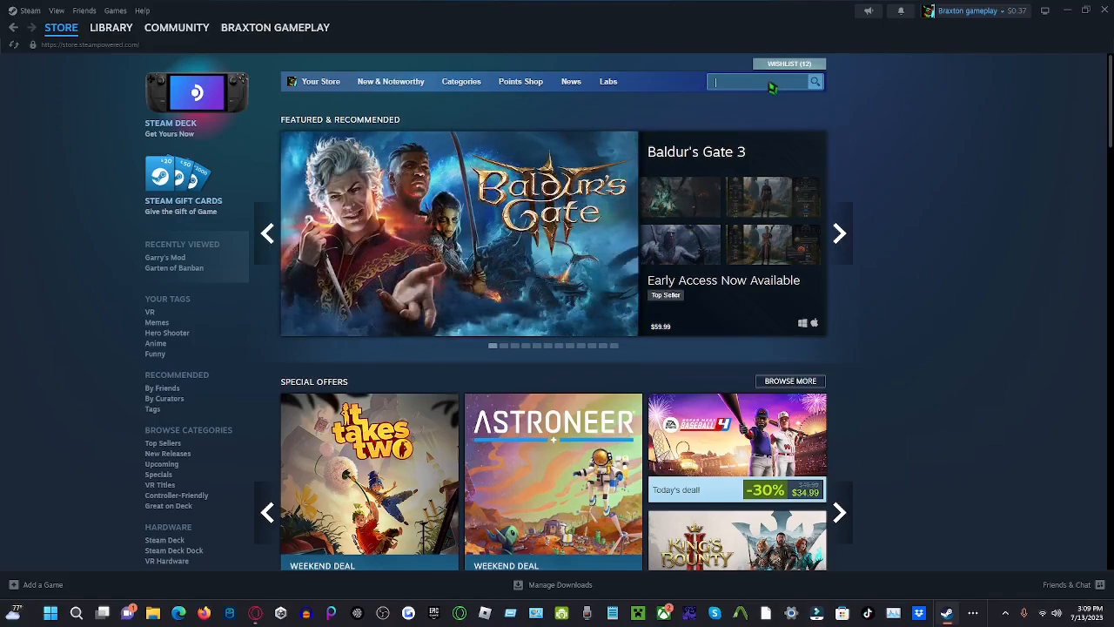
pyautogui.write('blender')
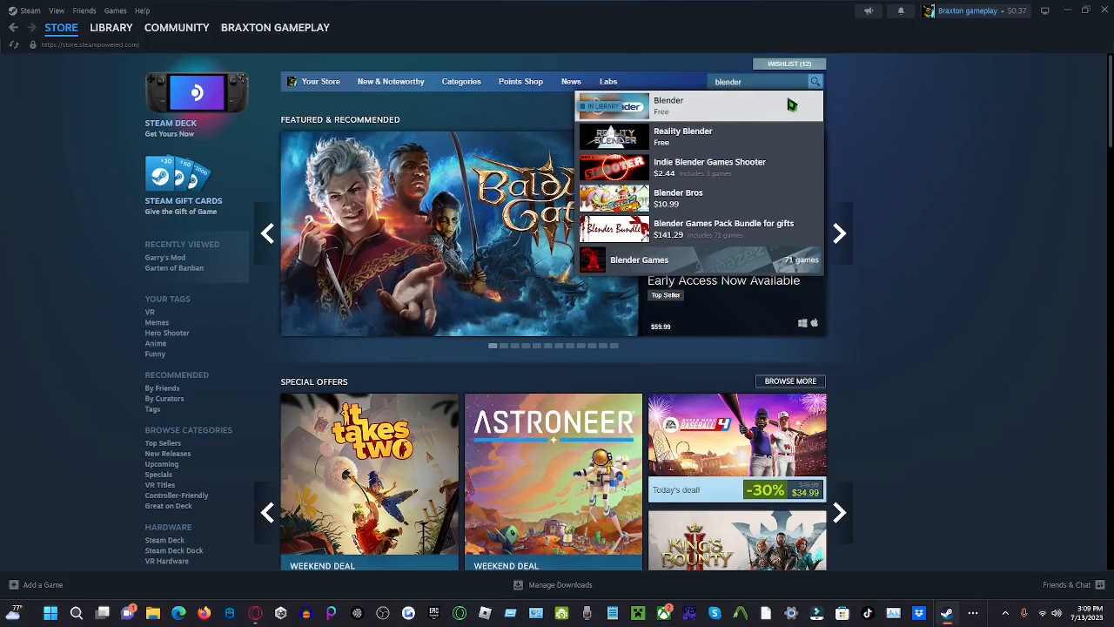
pyautogui.hotkey('ctrl', 'a')
pyautogui.press('BackSpace')
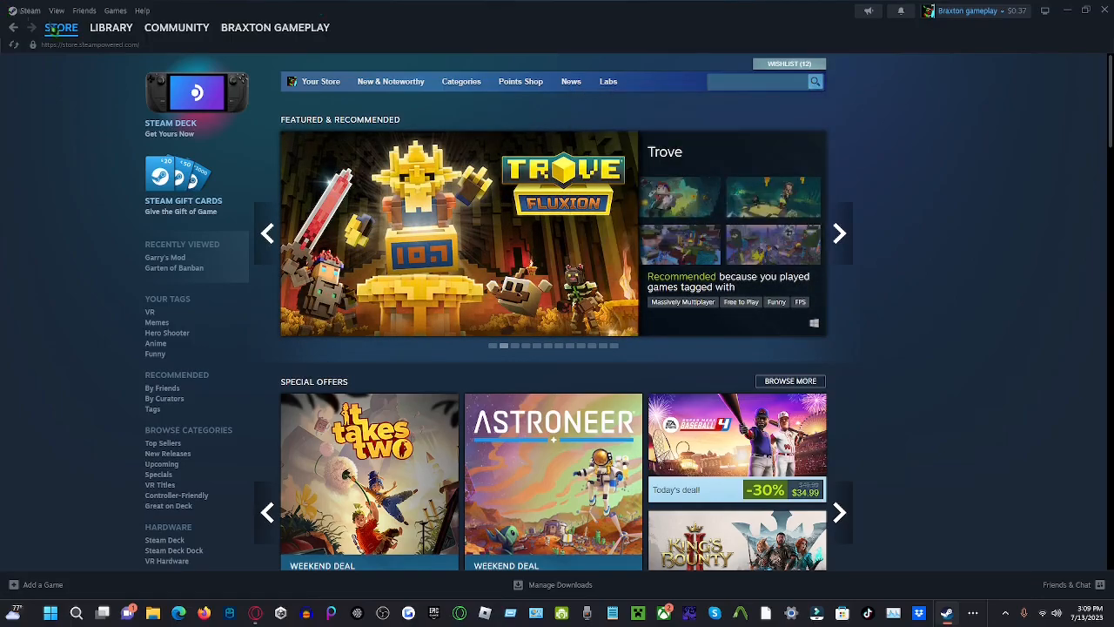
pyautogui.click(110, 27)
# Back in Opera GX, view the SourceIO and cats-blender-plugin repositories, then the Source Filmmaker store tab
pyautogui.hotkey('alt', 'Tab')
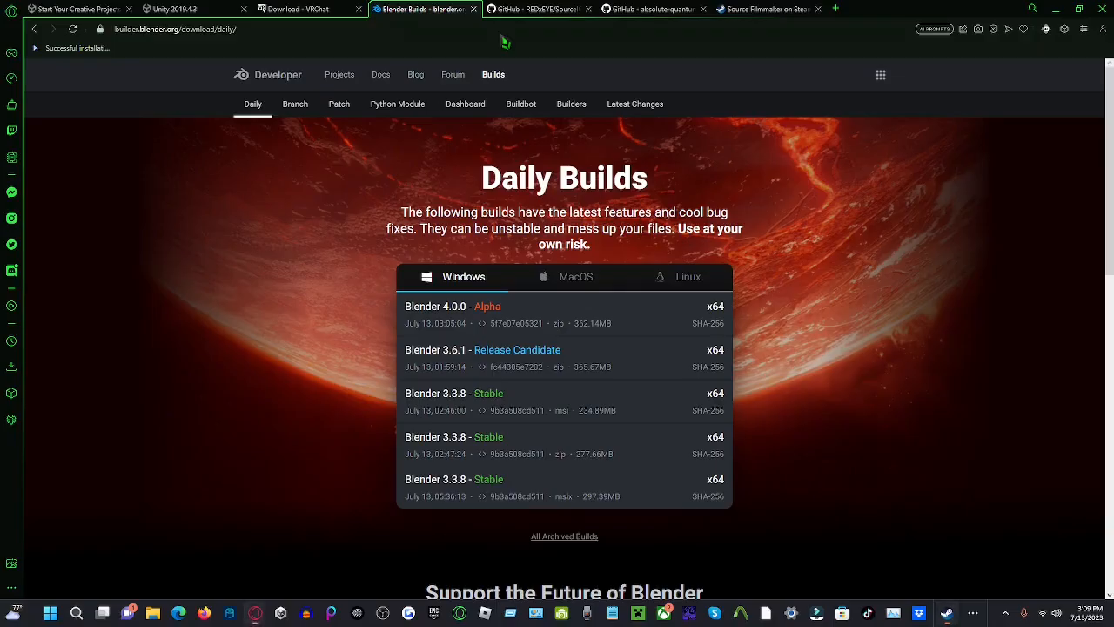
pyautogui.click(543, 12)
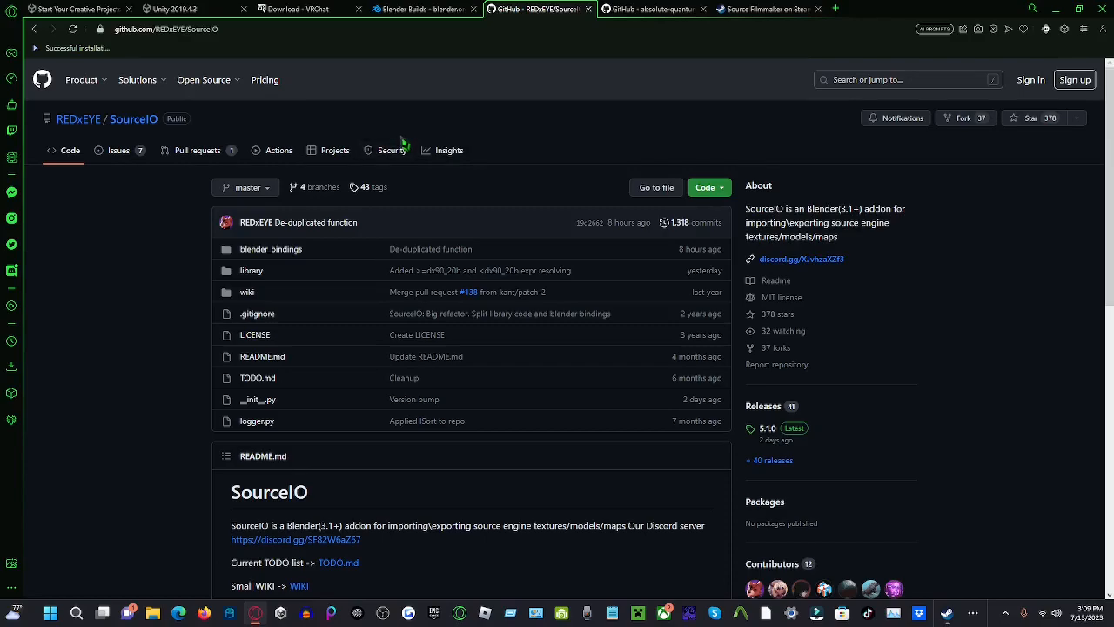
pyautogui.click(634, 9)
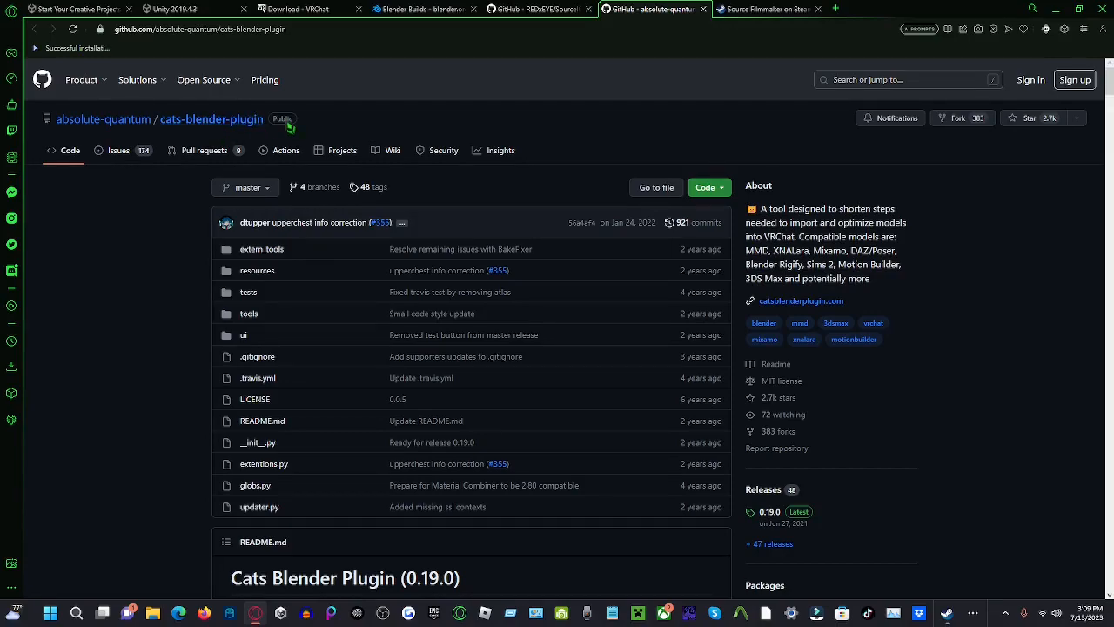
pyautogui.click(757, 9)
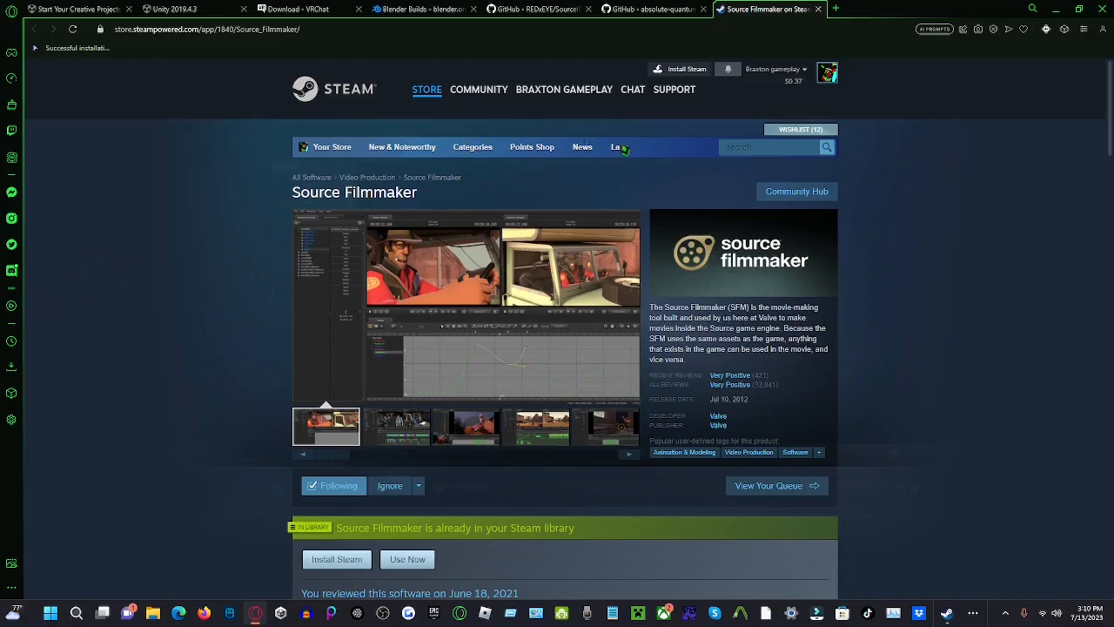
# Go to the Source Filmmaker Workshop from its Steam library page
pyautogui.click(947, 612)
pyautogui.scroll(-4, 35, 420)
pyautogui.scroll(-3, 35, 420)
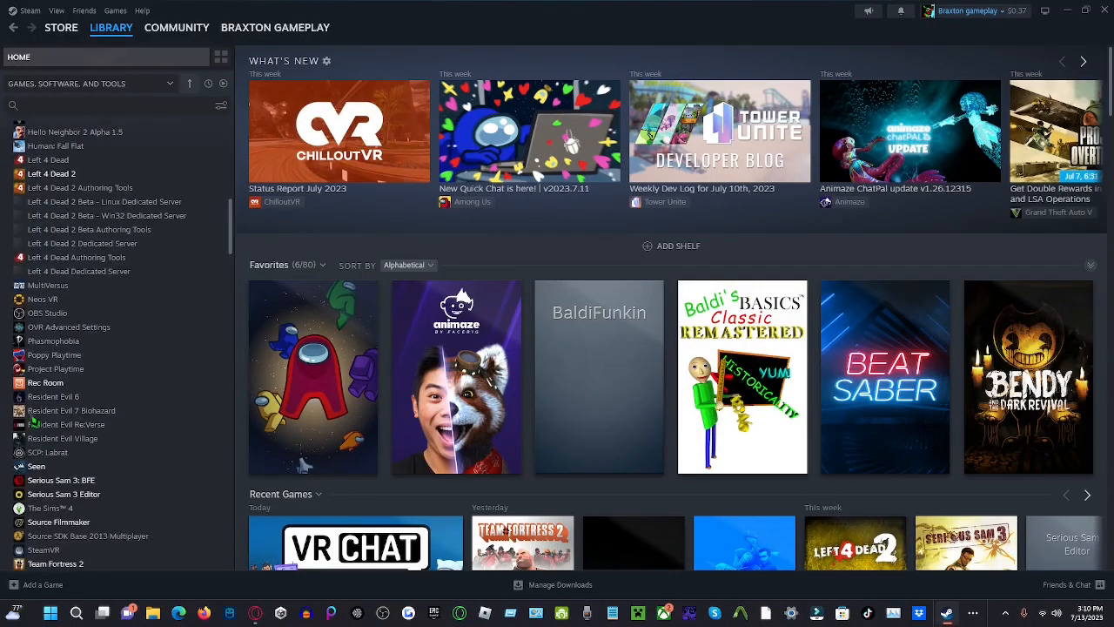
pyautogui.click(82, 524)
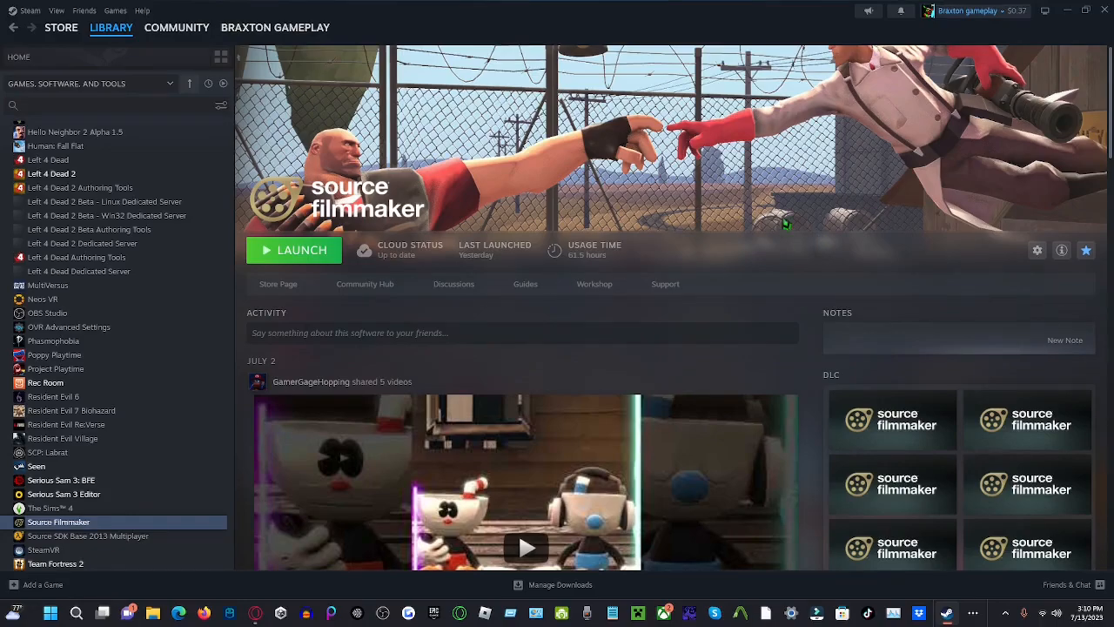
pyautogui.click(593, 285)
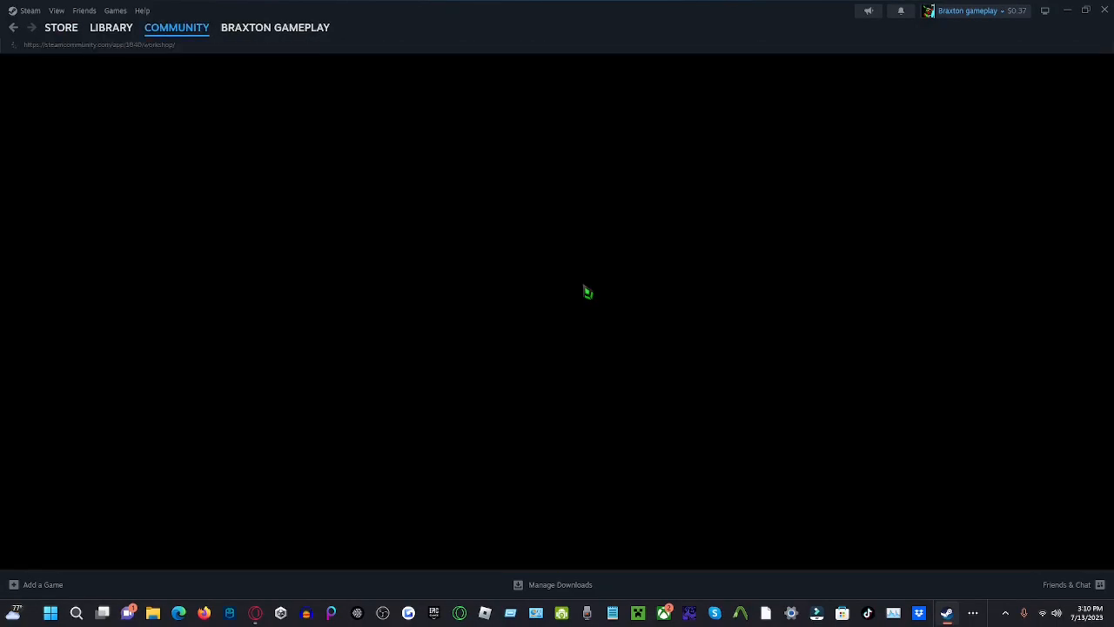
pyautogui.scroll(-3, 588, 284)
pyautogui.scroll(-8, 589, 284)
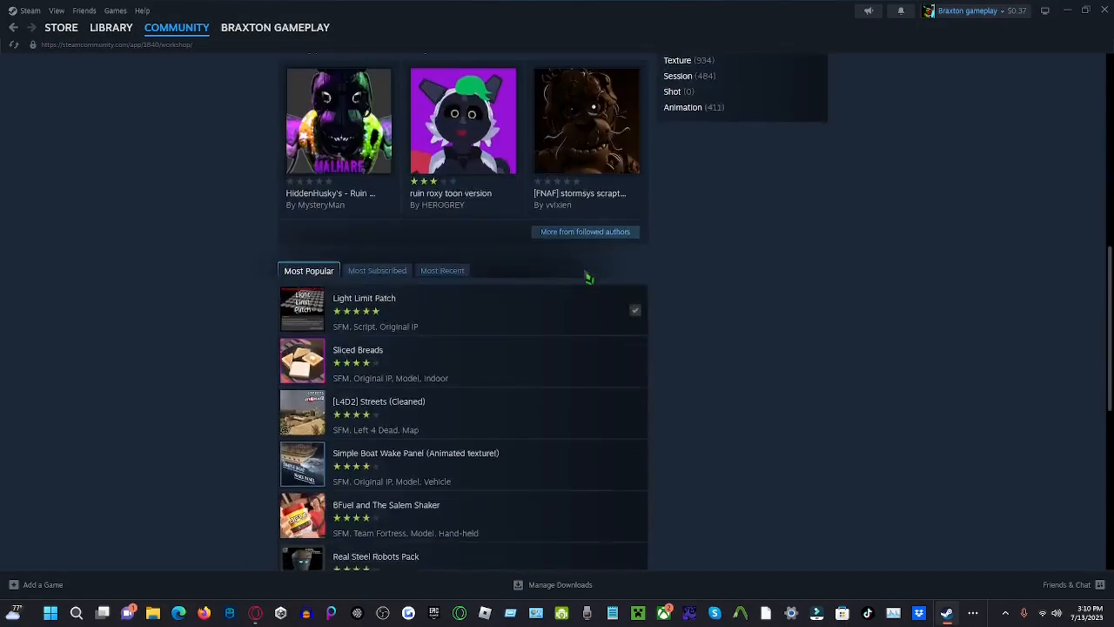
pyautogui.scroll(11, 832, 294)
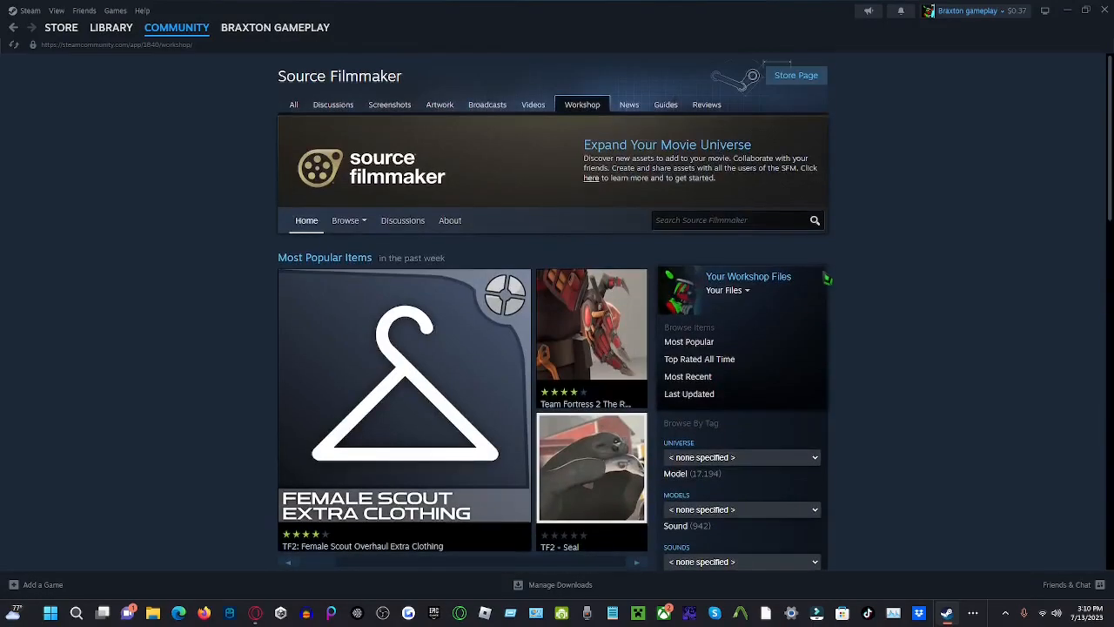
# Search the Workshop for 'fnaf' and scroll through the first page of results
pyautogui.click(692, 228)
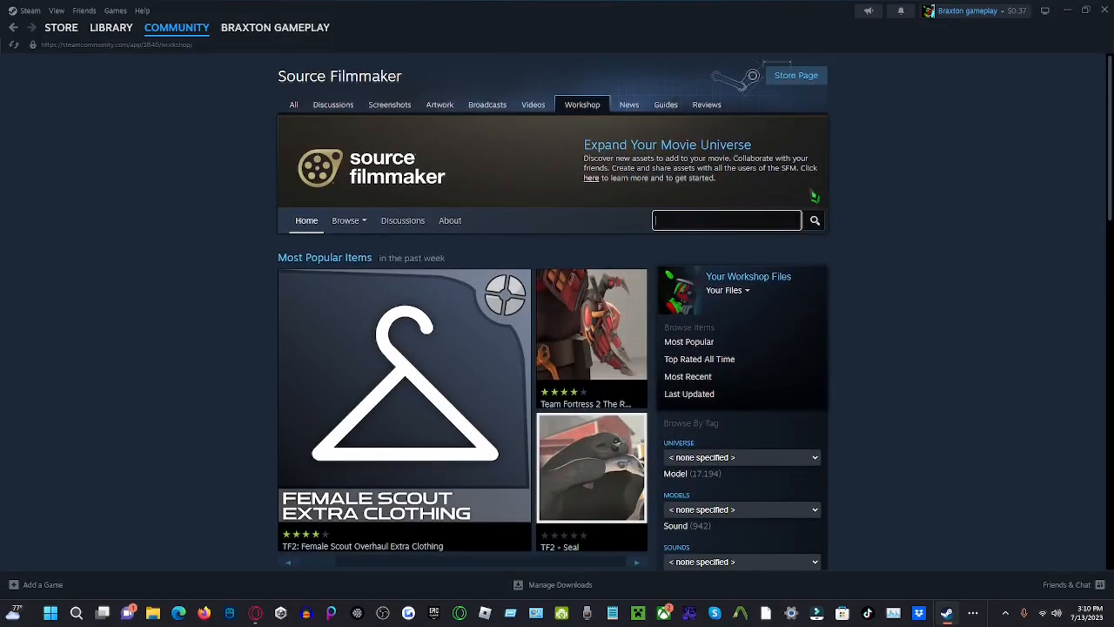
pyautogui.write('fnaf')
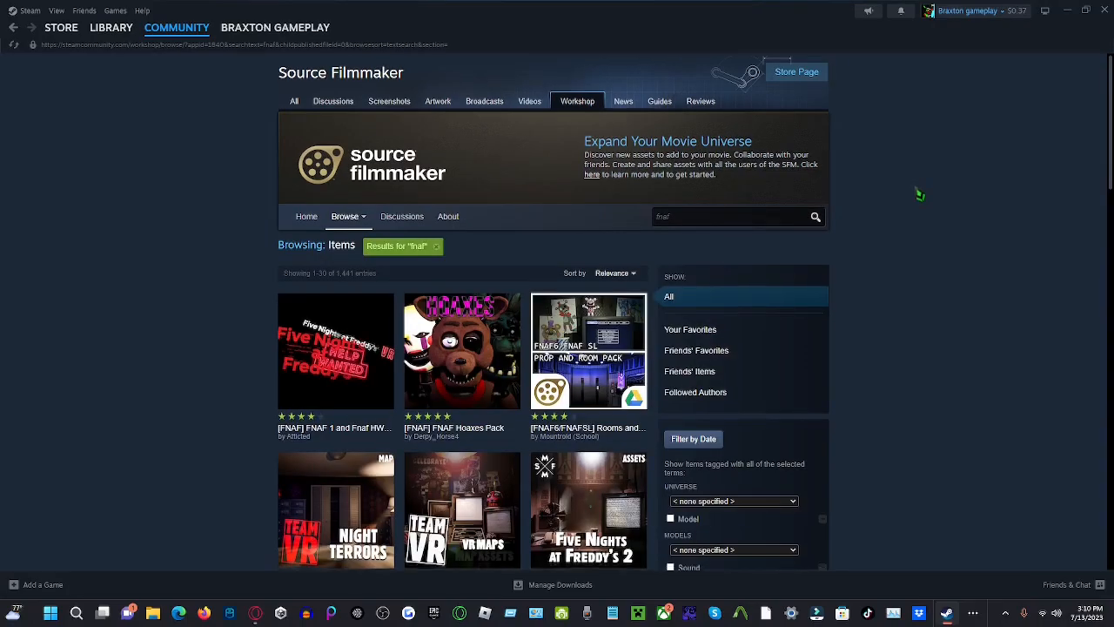
pyautogui.scroll(-20, 919, 195)
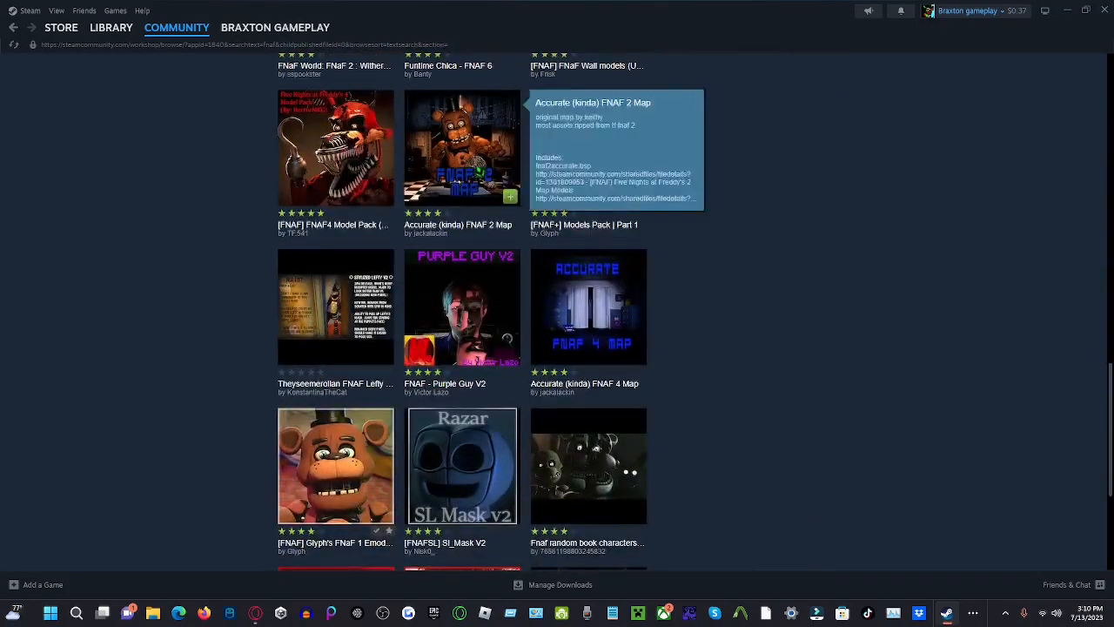
pyautogui.scroll(-3, 731, 201)
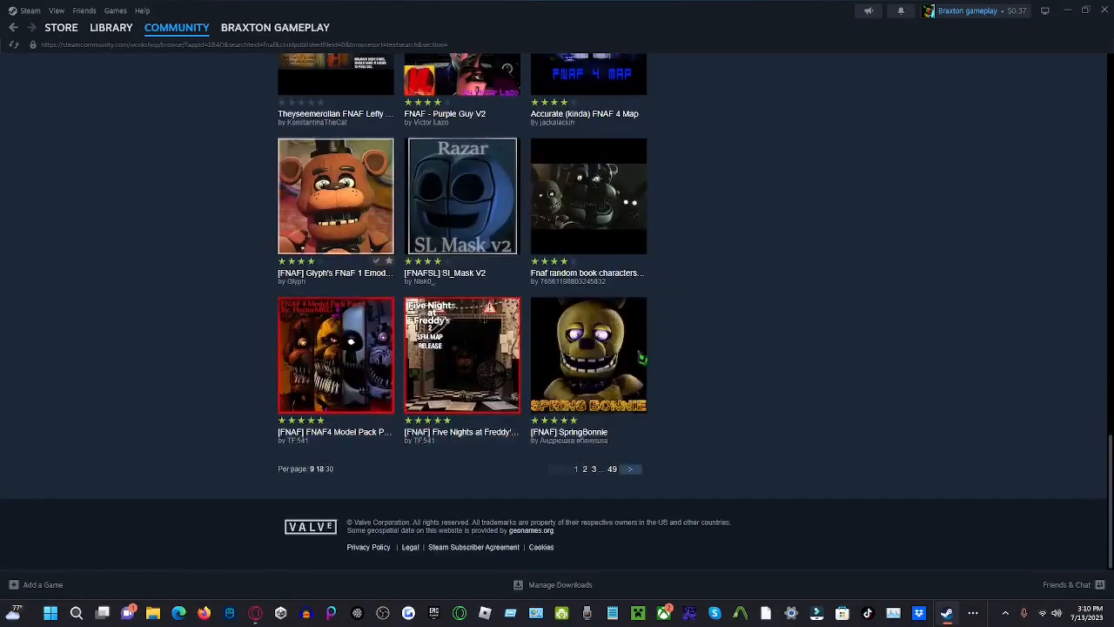
# Page through the fnaf results up to page four, scrolling each page
pyautogui.moveTo(621, 350)
pyautogui.click(631, 469)
pyautogui.scroll(-3, 596, 160)
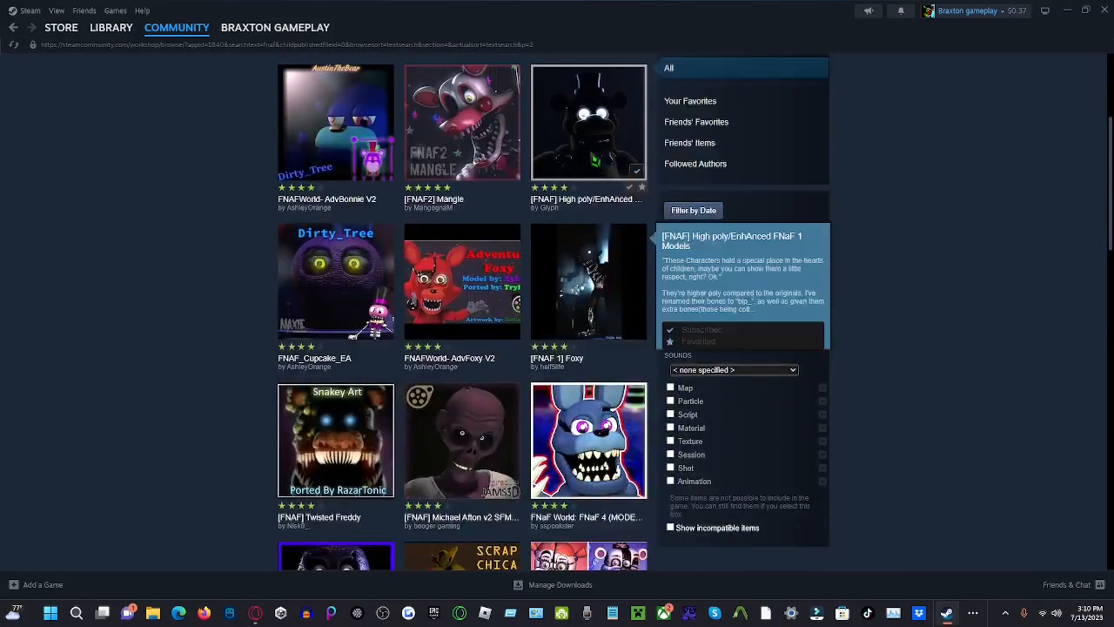
pyautogui.scroll(-12, 589, 263)
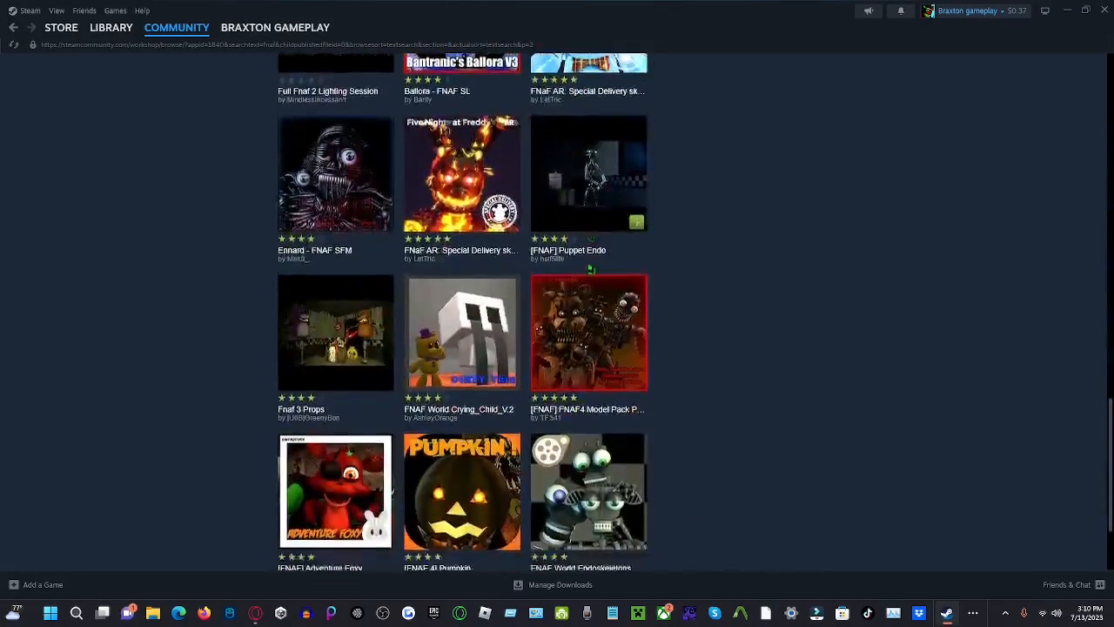
pyautogui.scroll(-3, 590, 264)
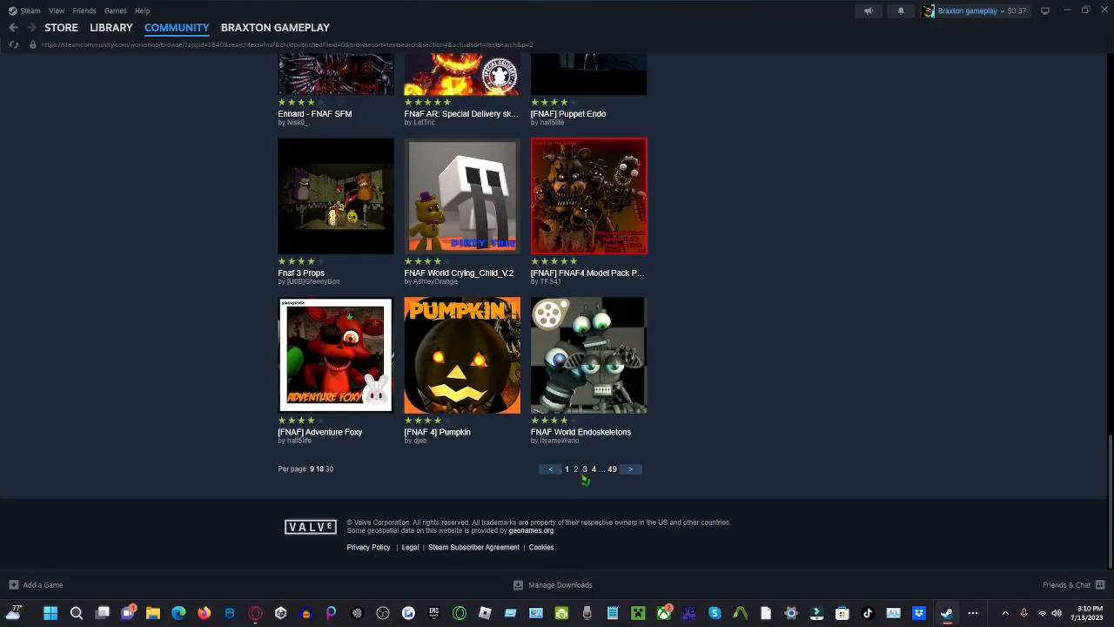
pyautogui.click(631, 469)
pyautogui.scroll(-5, 858, 361)
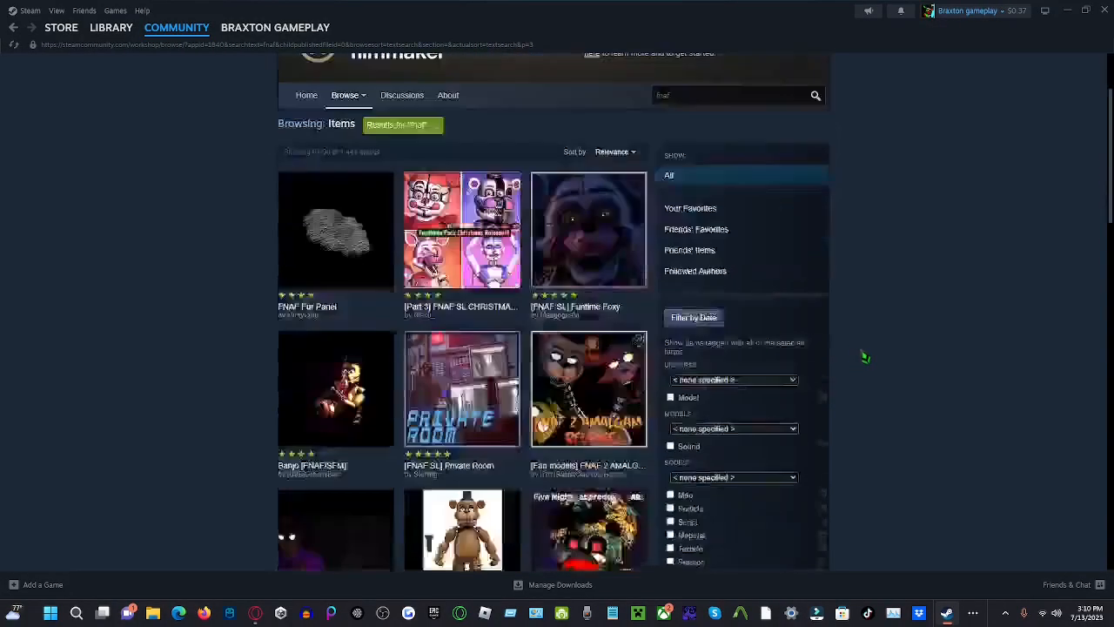
pyautogui.scroll(-6, 864, 356)
pyautogui.scroll(10, 896, 296)
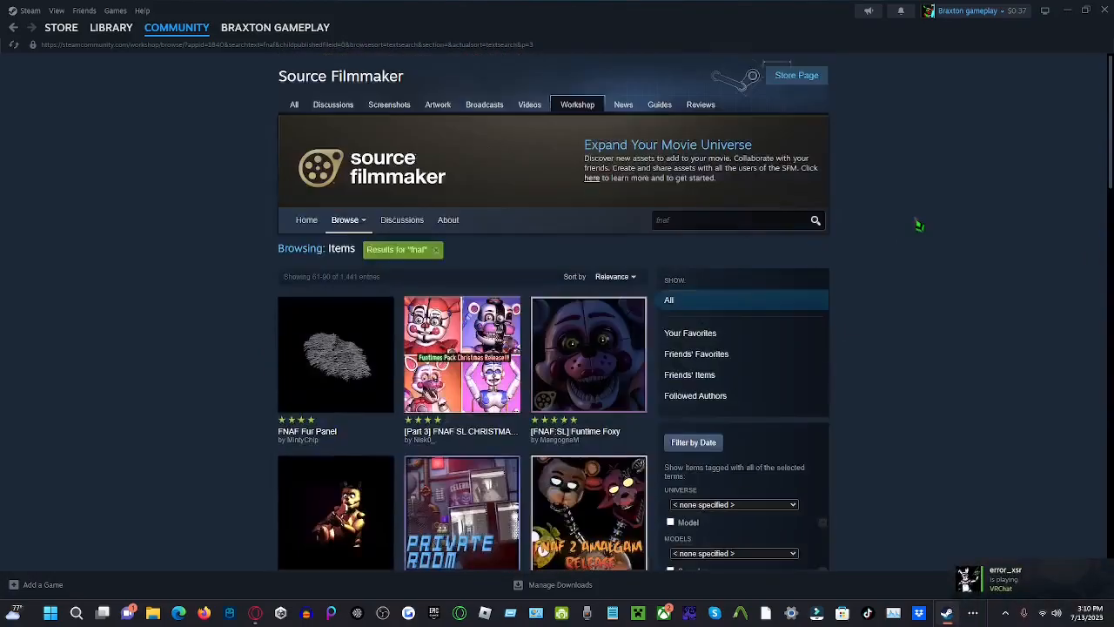
pyautogui.scroll(-2, 818, 308)
pyautogui.moveTo(594, 284)
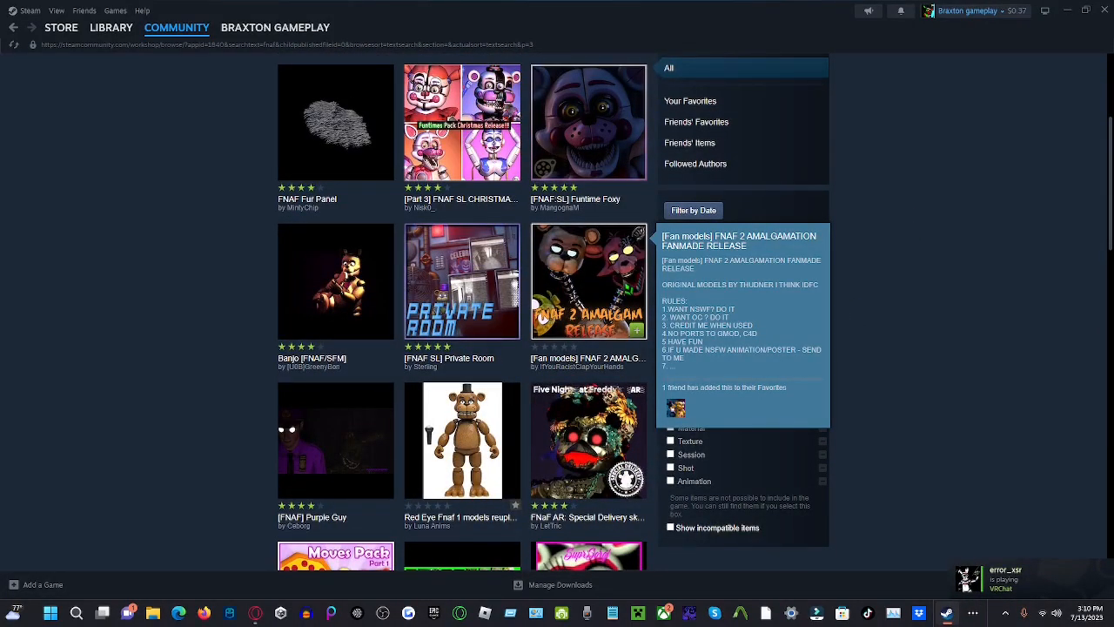
pyautogui.scroll(-9, 841, 286)
pyautogui.scroll(-2, 842, 238)
pyautogui.scroll(-3, 826, 217)
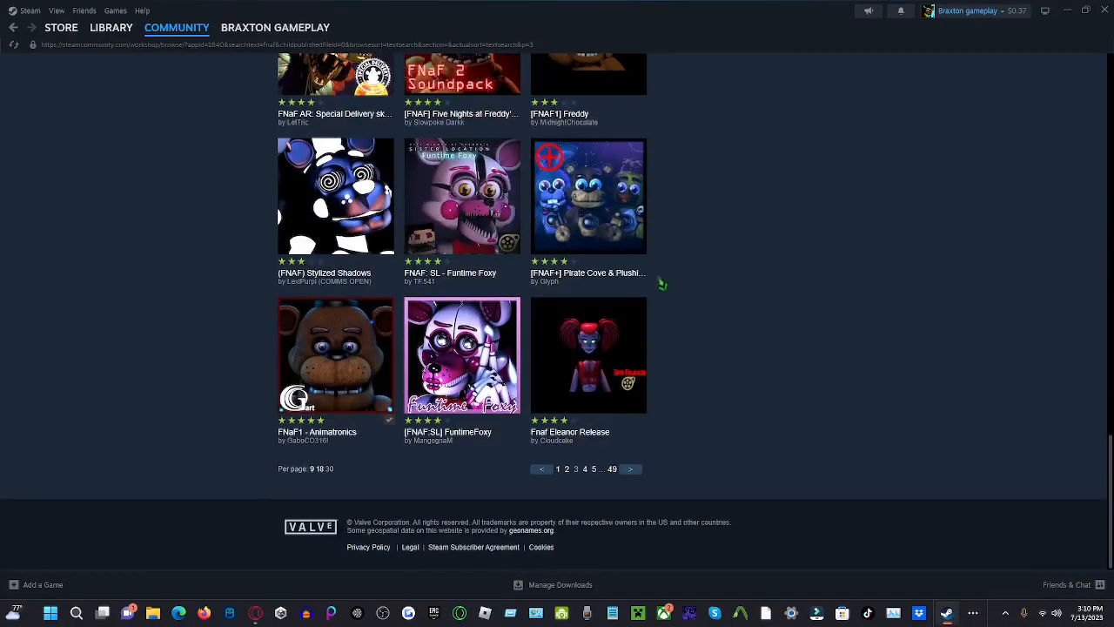
pyautogui.click(630, 469)
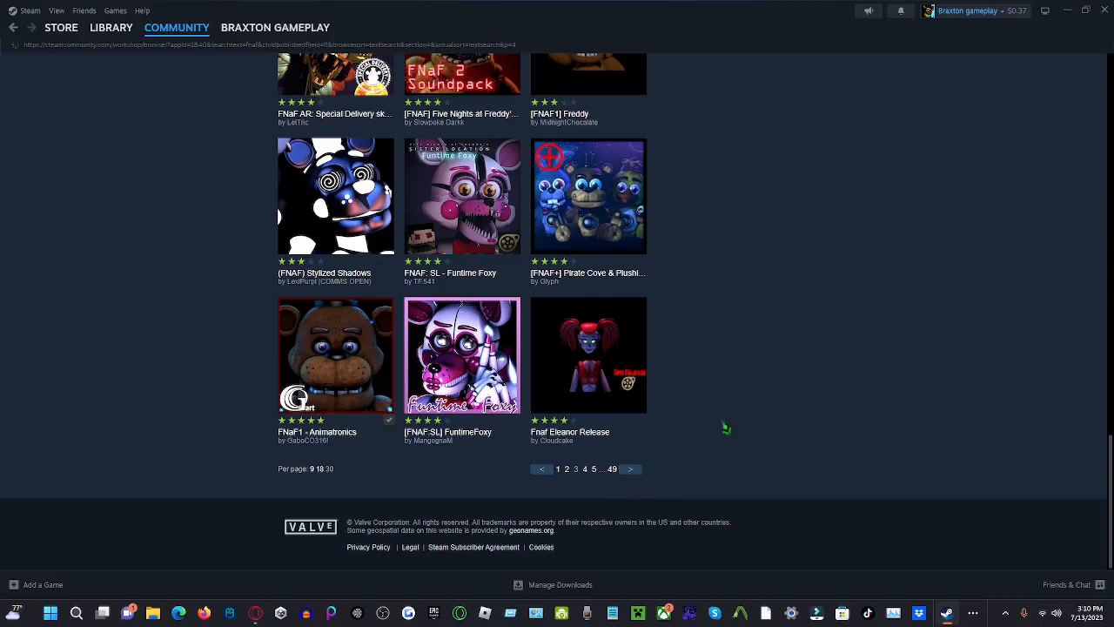
# Continue on to the sixth page of fnaf results, scrolling through each page
pyautogui.scroll(-4, 818, 268)
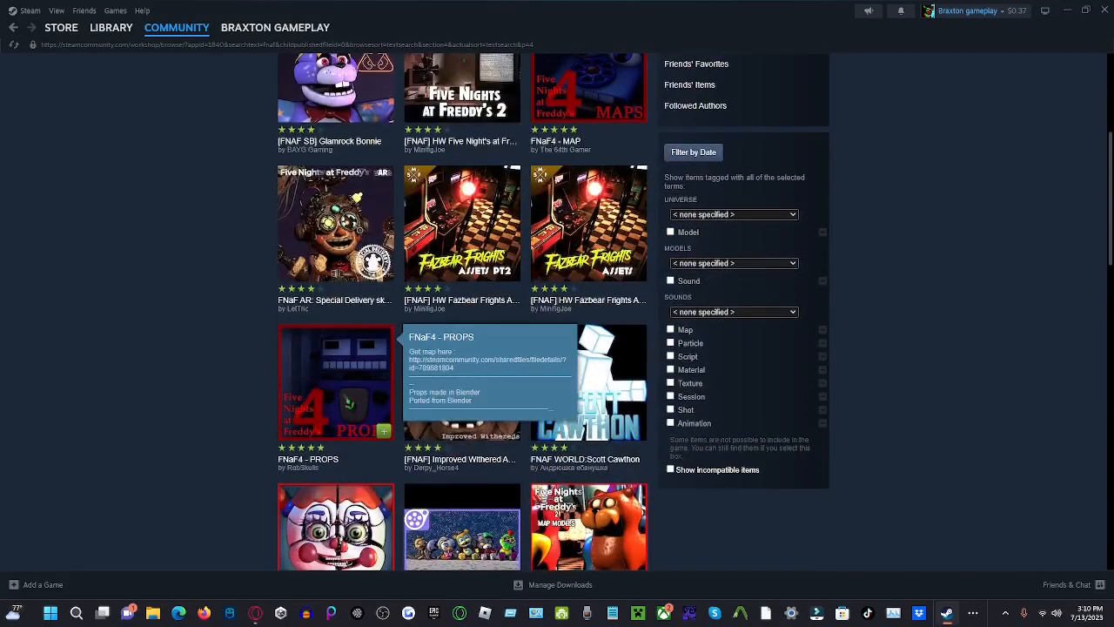
pyautogui.moveTo(459, 381)
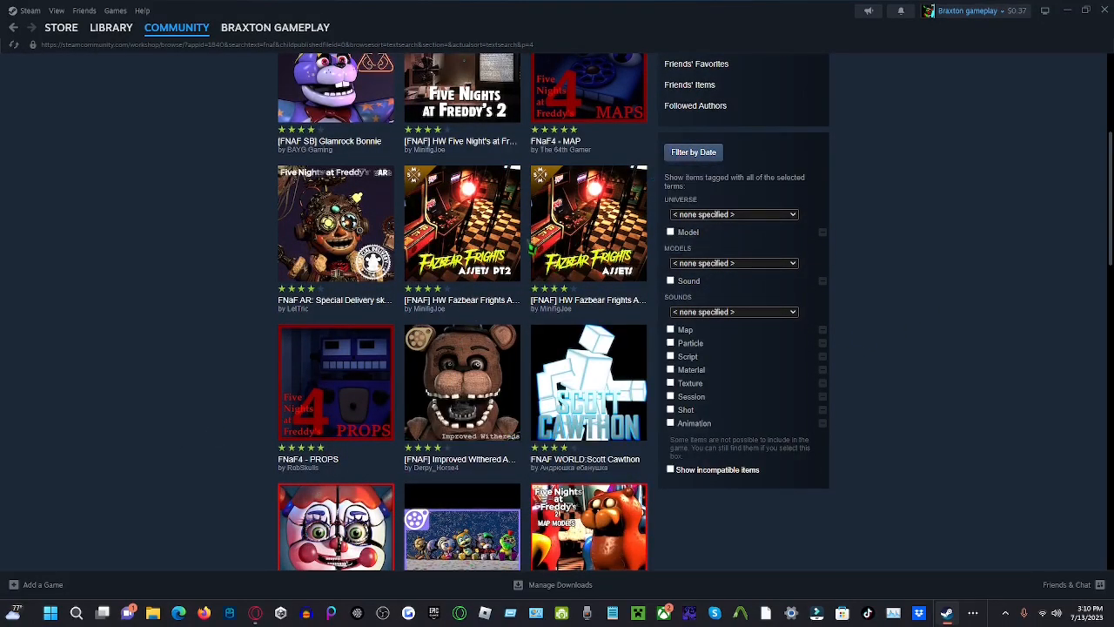
pyautogui.scroll(-3, 667, 303)
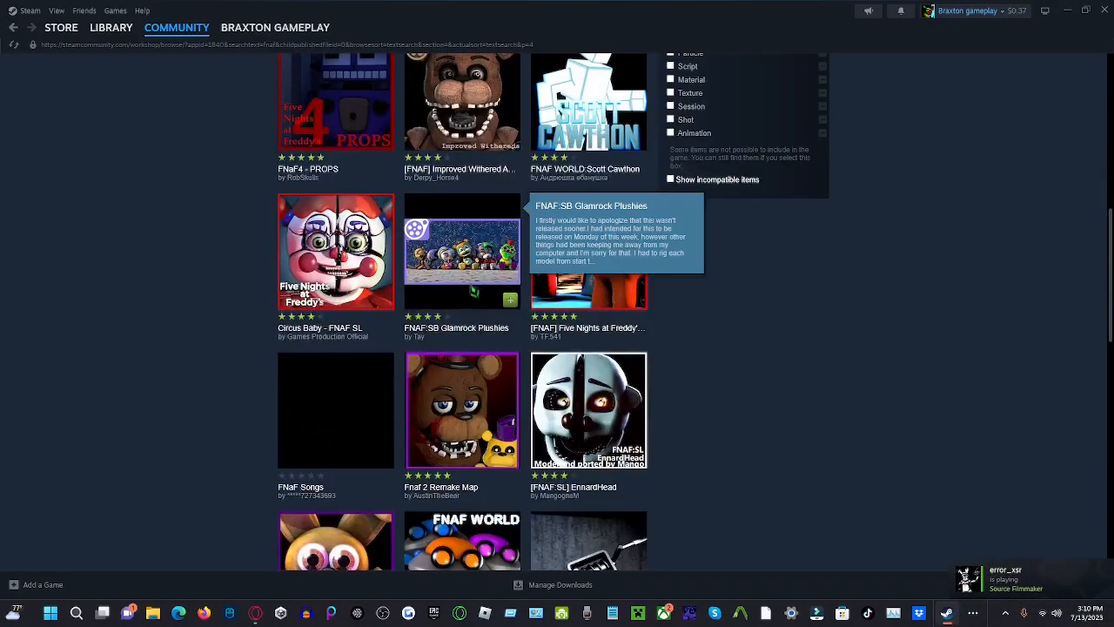
pyautogui.scroll(-5, 453, 409)
pyautogui.scroll(-4, 501, 313)
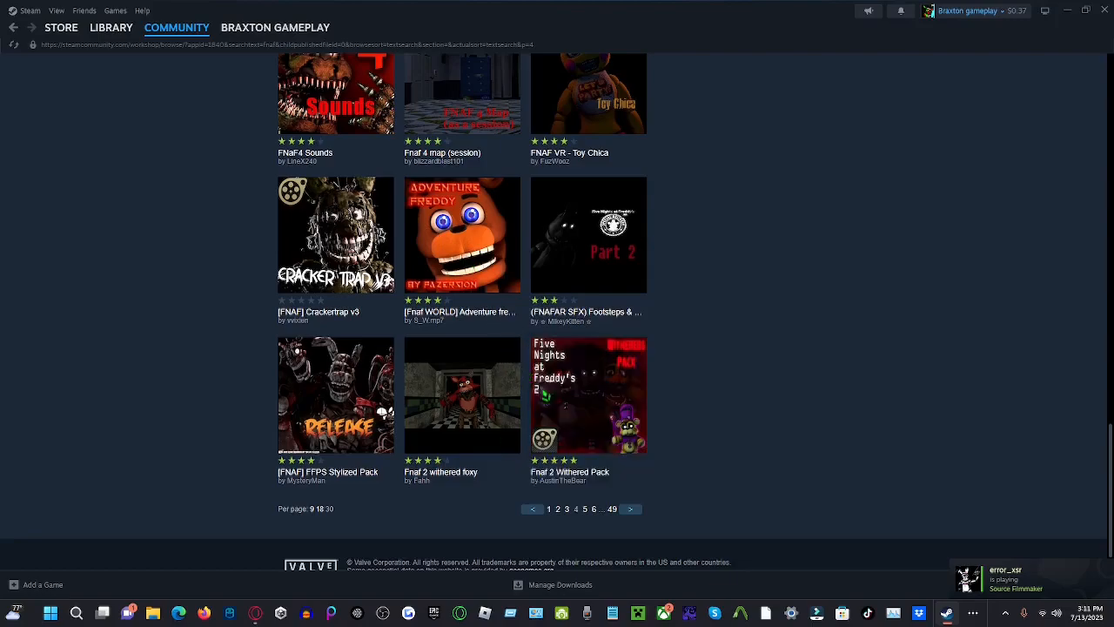
pyautogui.click(634, 512)
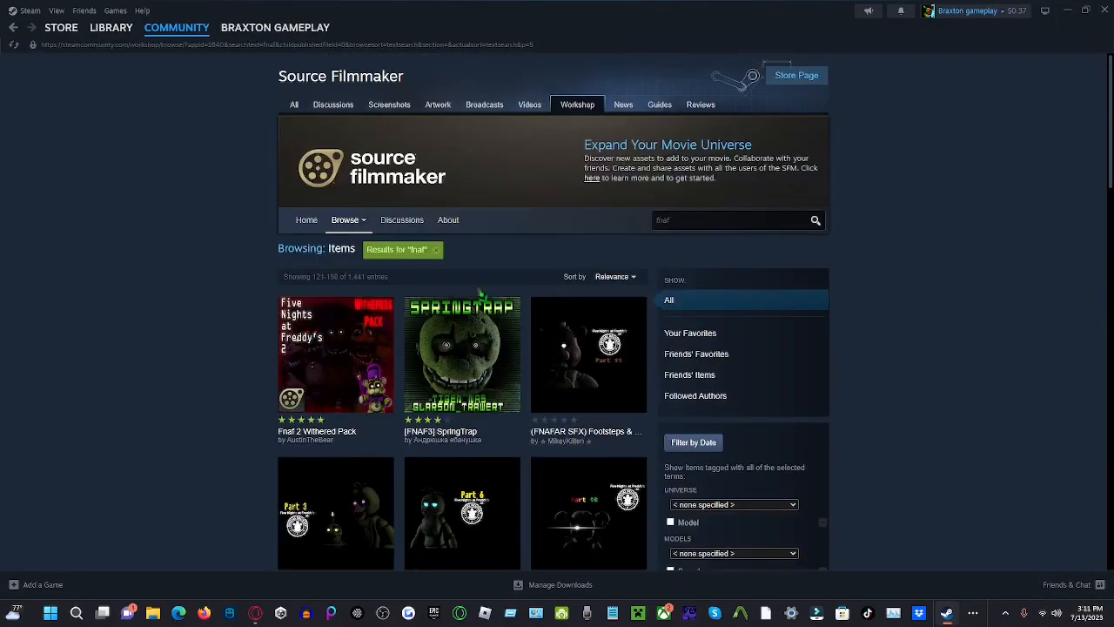
pyautogui.scroll(-5, 587, 242)
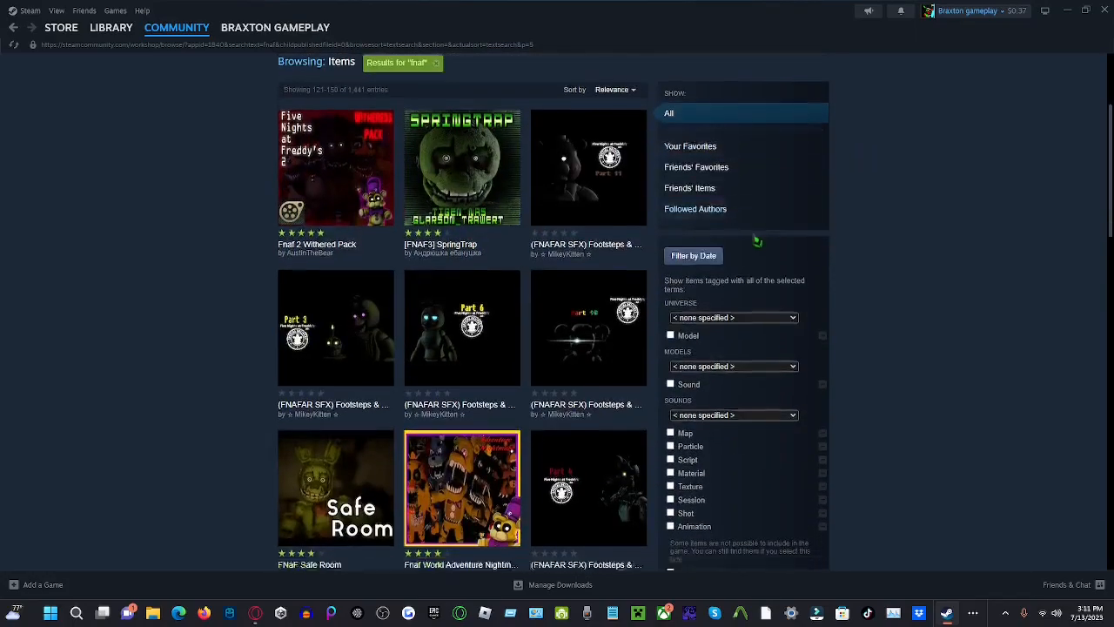
pyautogui.scroll(-10, 587, 242)
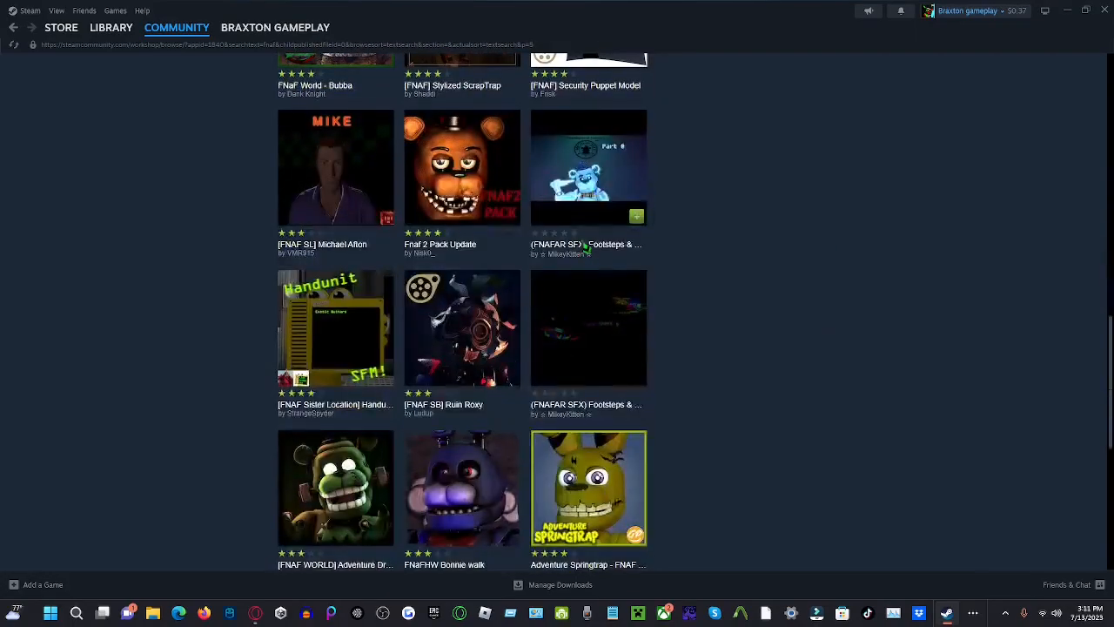
pyautogui.scroll(-3, 470, 261)
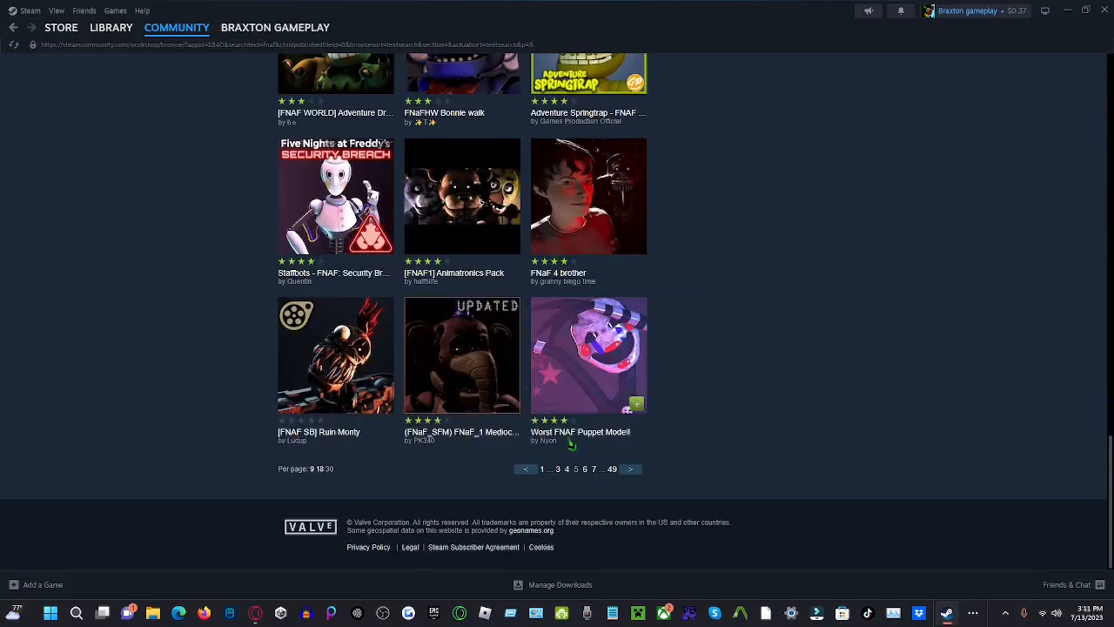
pyautogui.click(631, 469)
pyautogui.scroll(-5, 585, 293)
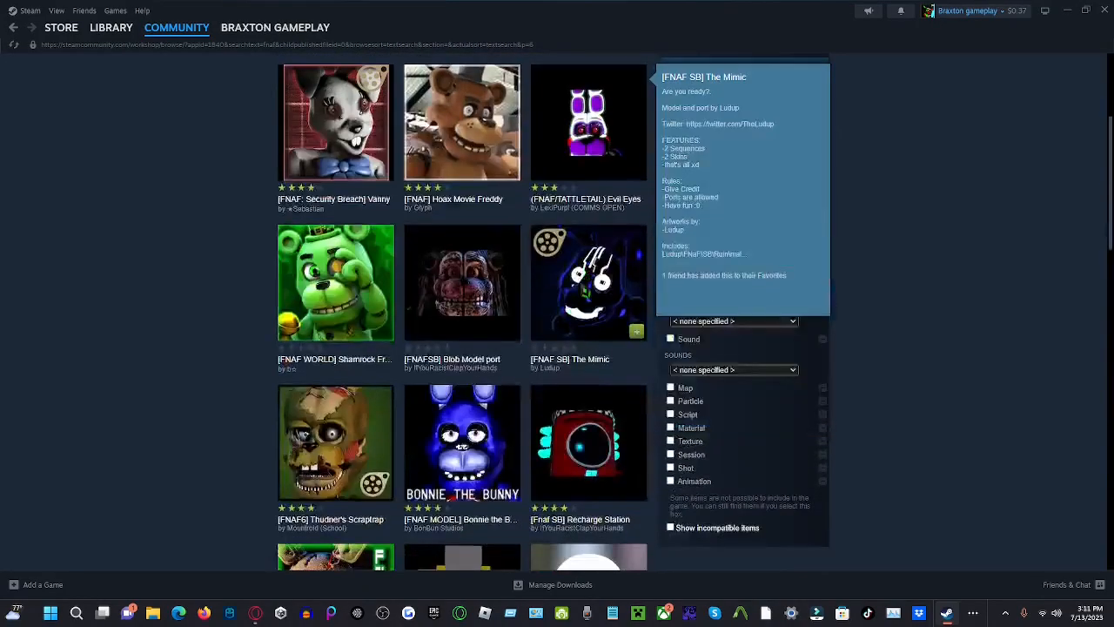
pyautogui.scroll(-8, 586, 293)
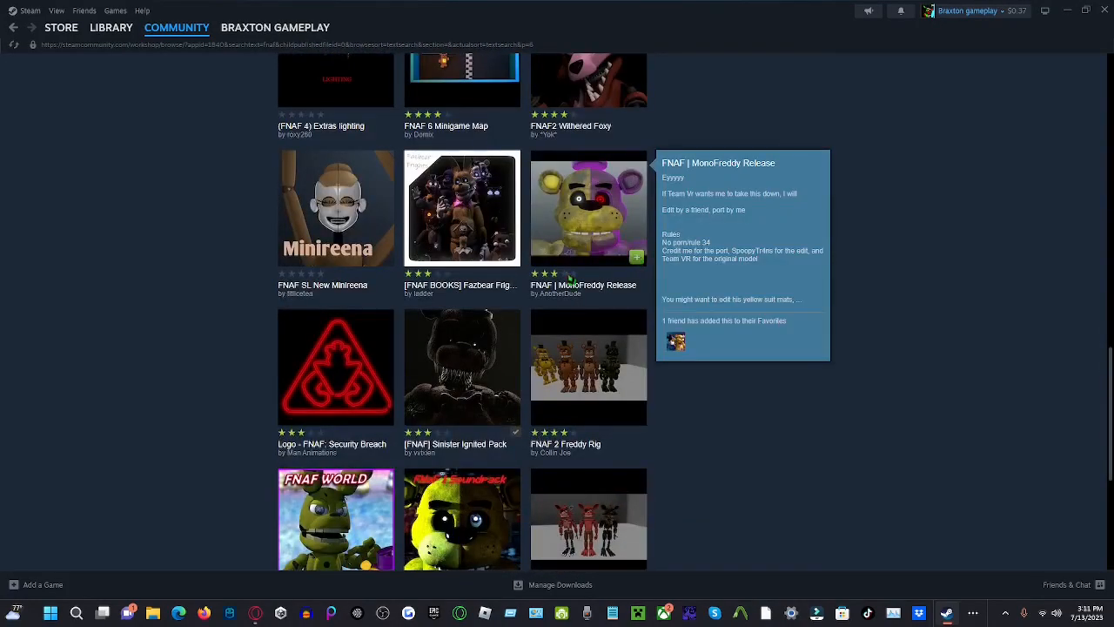
pyautogui.scroll(2, 573, 273)
pyautogui.scroll(-6, 703, 231)
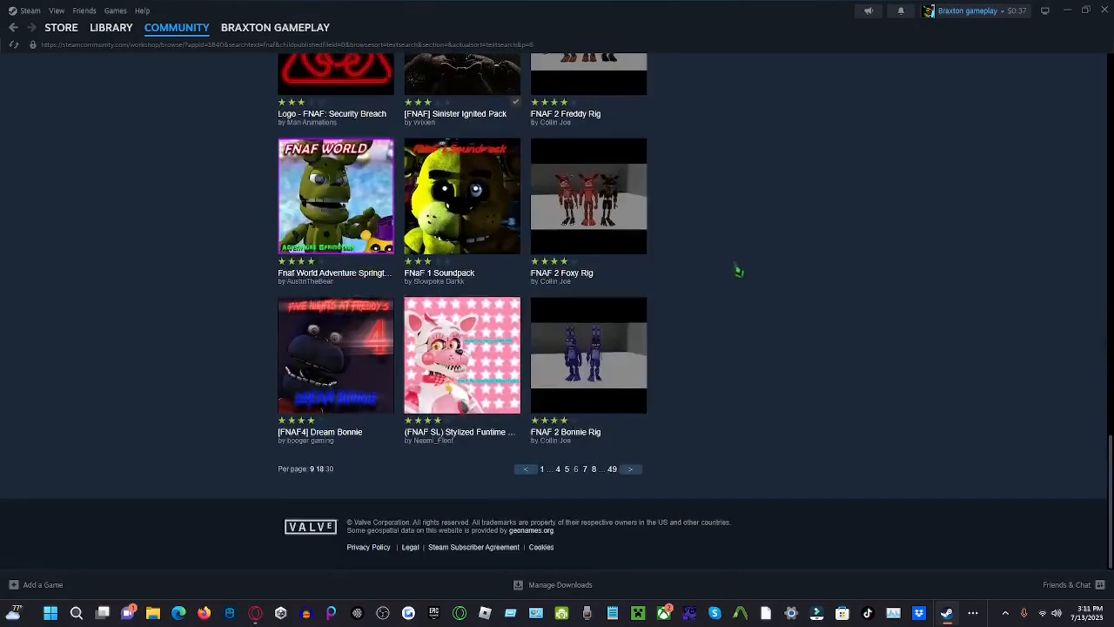
pyautogui.scroll(15, 746, 231)
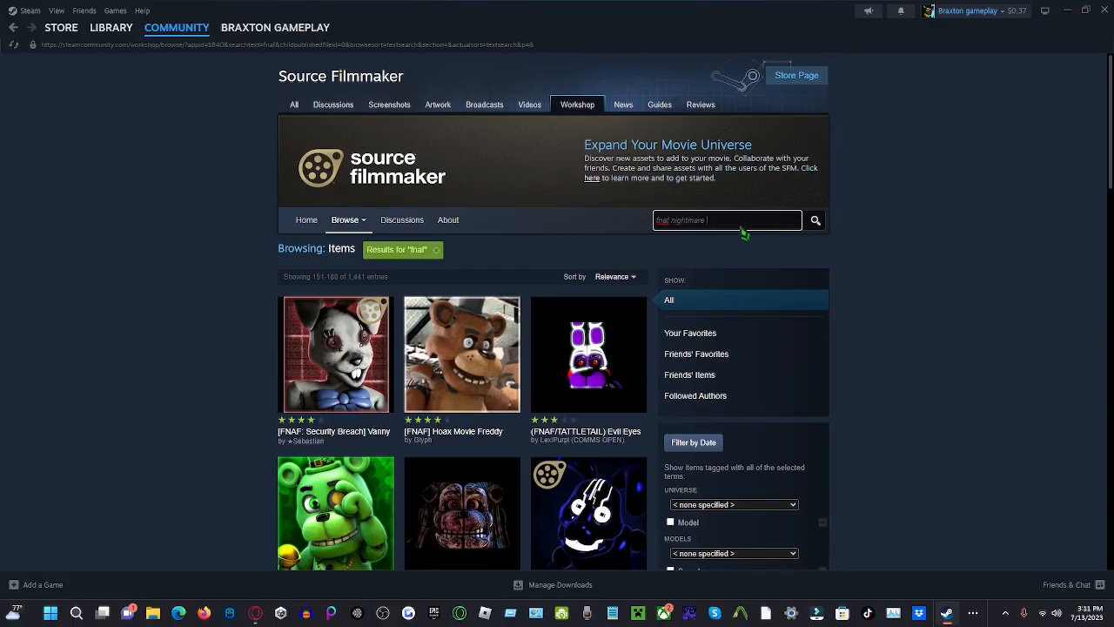
# Run the Workshop search for 'fnaf nightmare foxy' and scroll through the 1,680 results
pyautogui.press('Return')
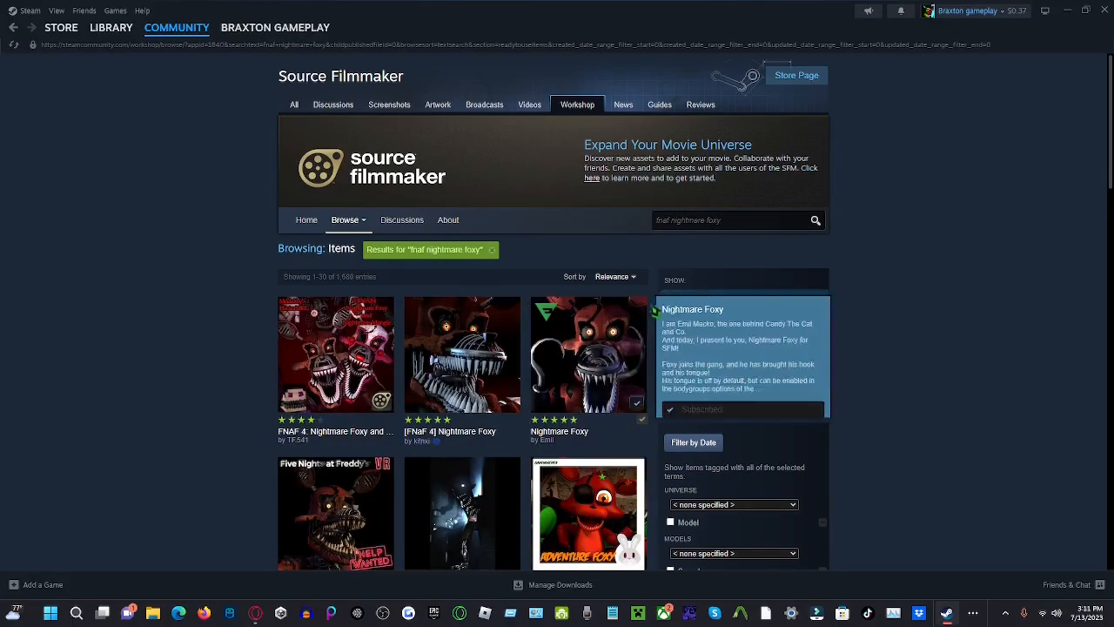
pyautogui.scroll(-2, 510, 388)
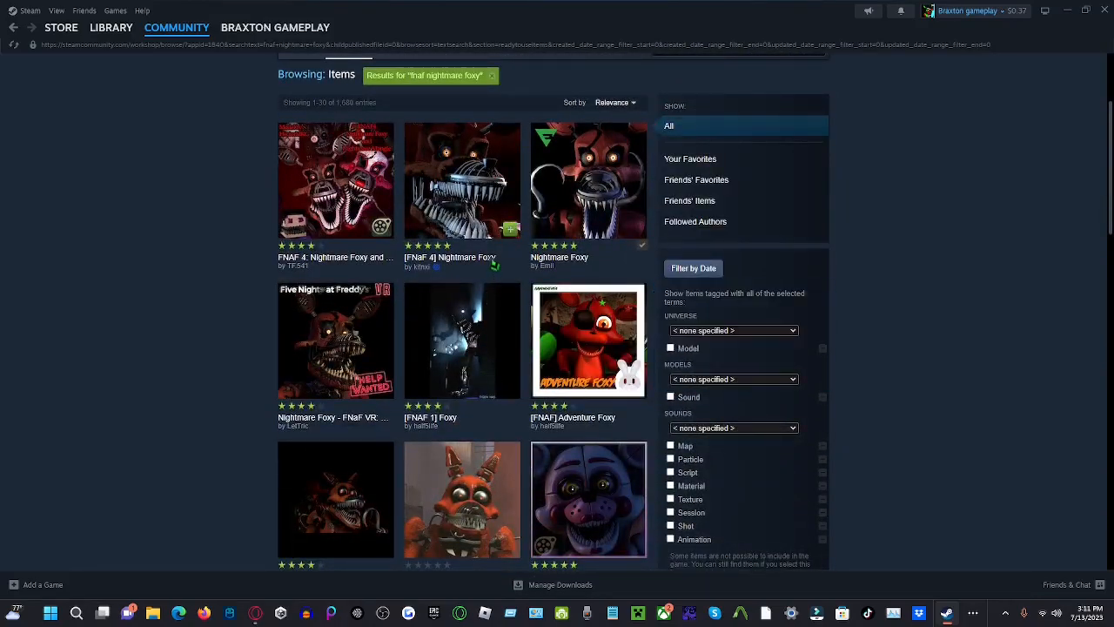
pyautogui.scroll(-3, 510, 228)
pyautogui.scroll(-6, 531, 286)
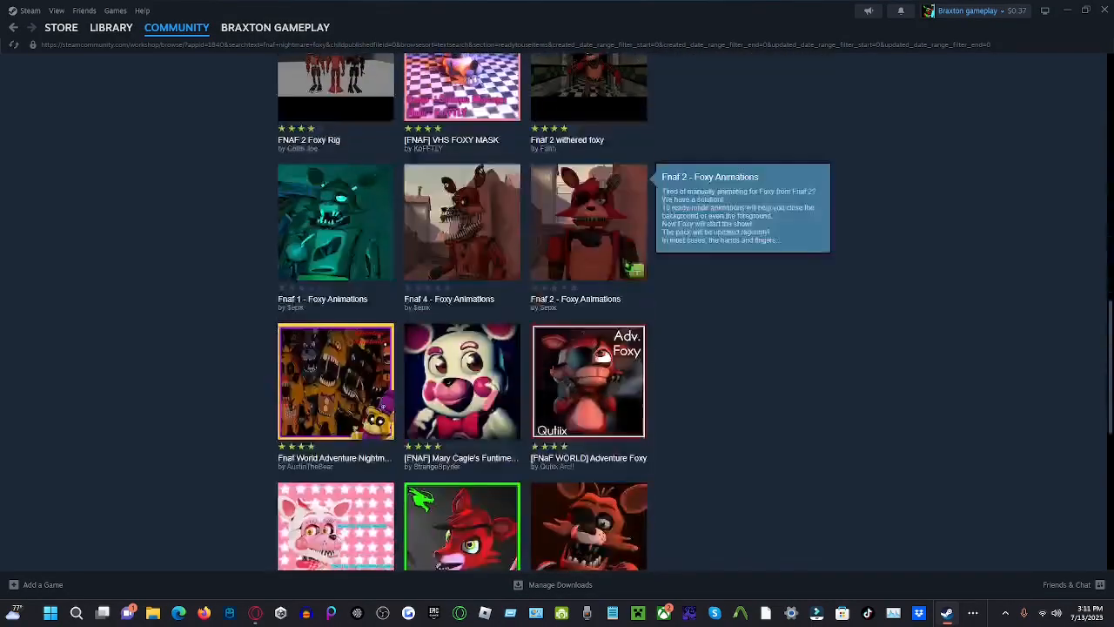
pyautogui.scroll(-3, 738, 251)
pyautogui.scroll(-3, 722, 239)
pyautogui.scroll(2, 718, 238)
pyautogui.scroll(-2, 749, 287)
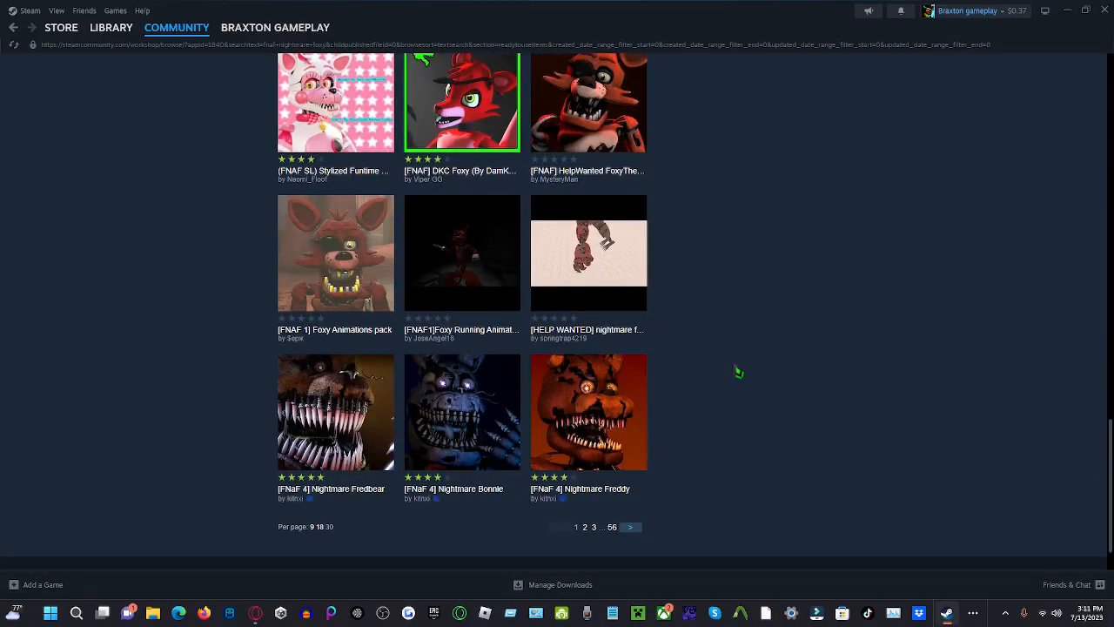
pyautogui.scroll(15, 731, 348)
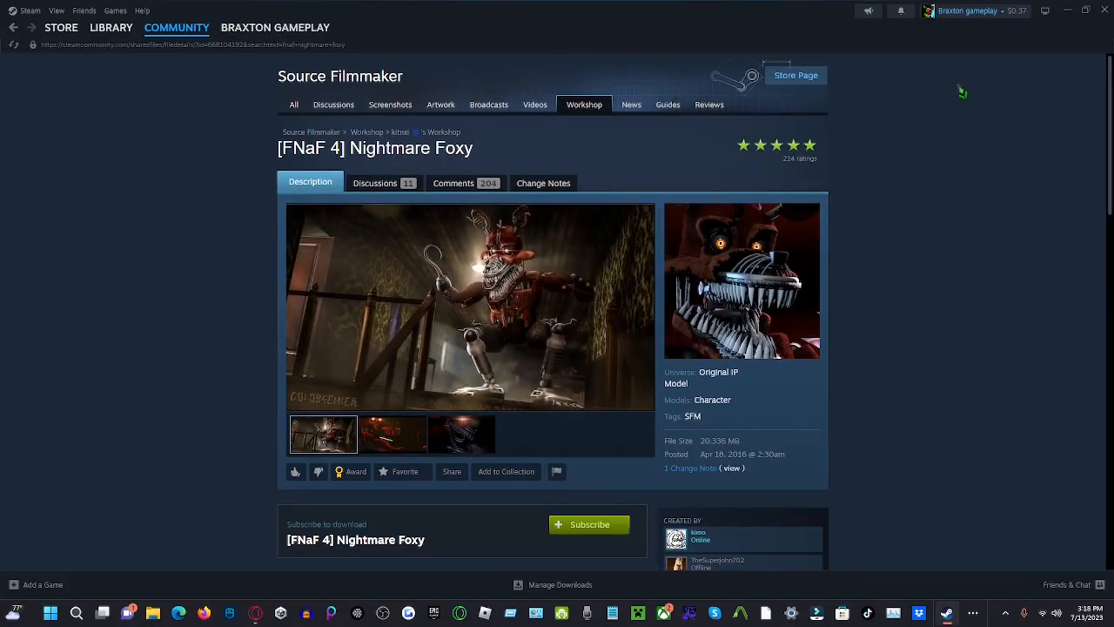
# Look over the [FNaF 4] Nightmare Foxy Workshop page and subscribe to the model
pyautogui.hotkey('alt', 'Tab')
pyautogui.hotkey('alt', 'Tab')
pyautogui.scroll(-2, 620, 301)
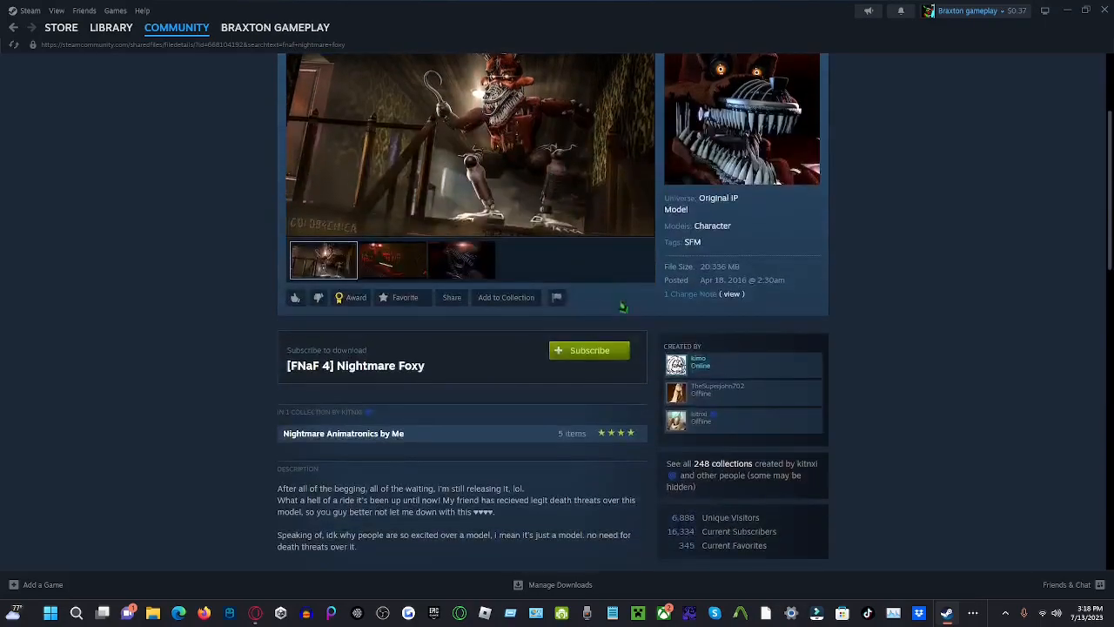
pyautogui.scroll(2, 533, 351)
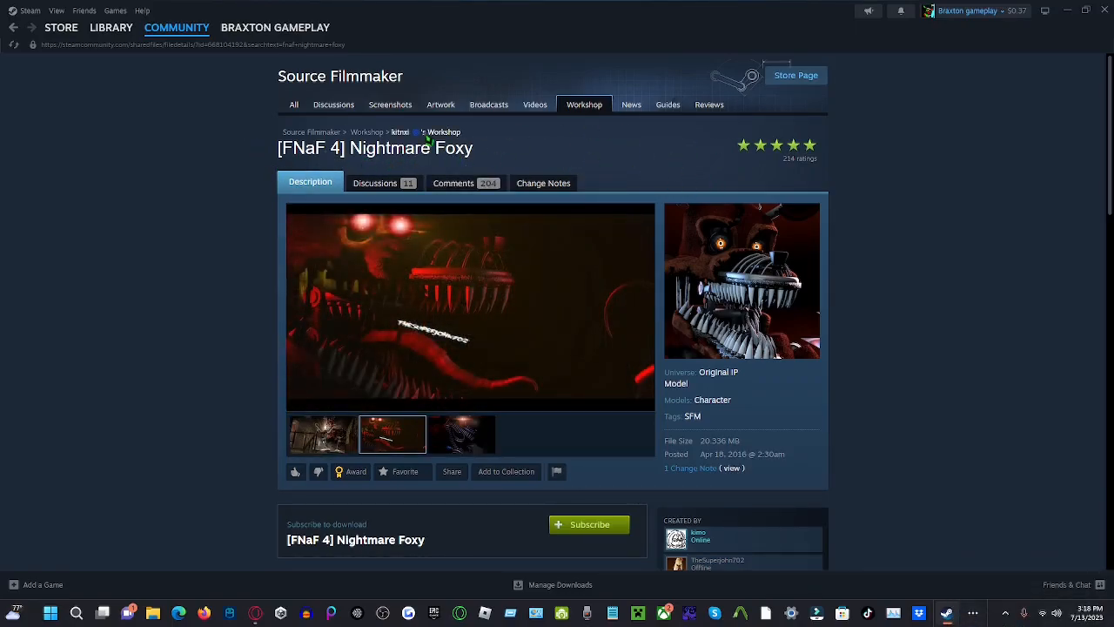
pyautogui.scroll(-5, 539, 213)
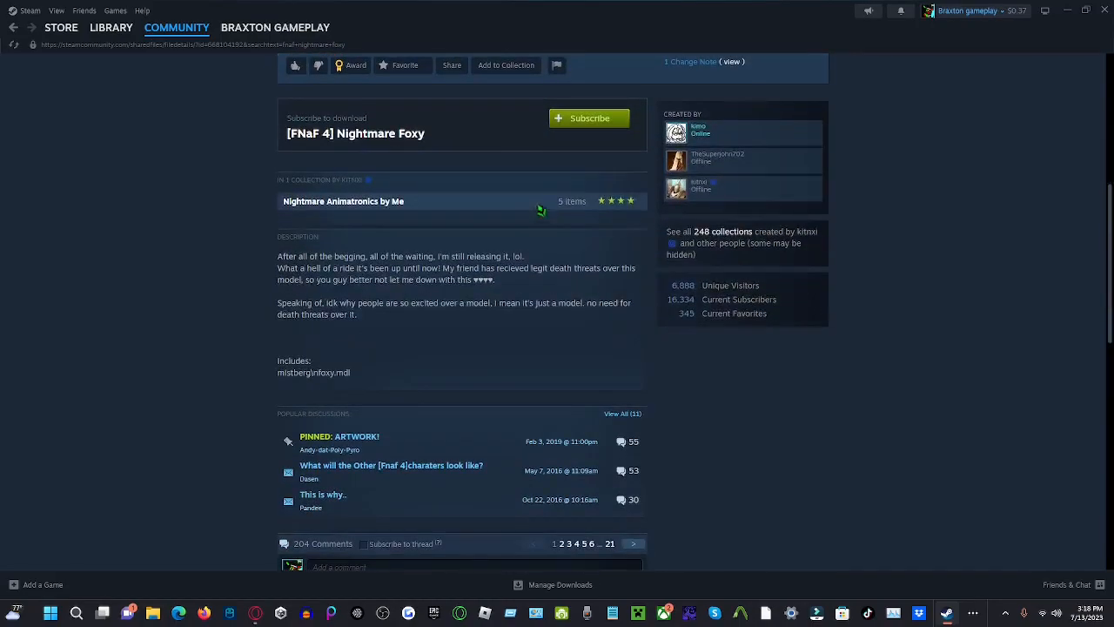
pyautogui.scroll(3, 655, 255)
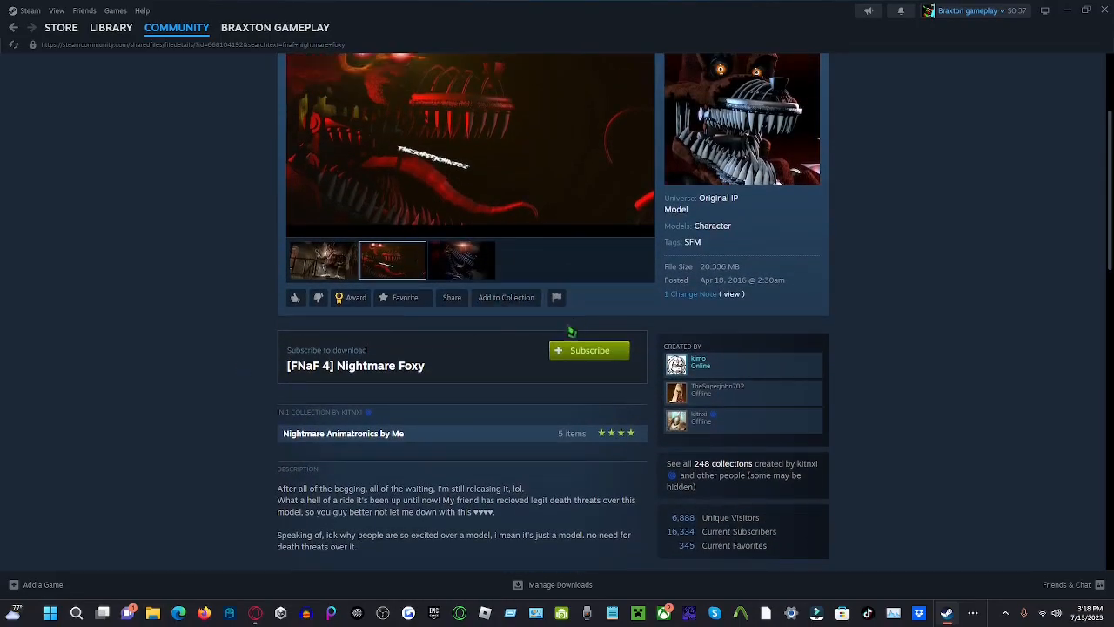
pyautogui.scroll(2, 870, 204)
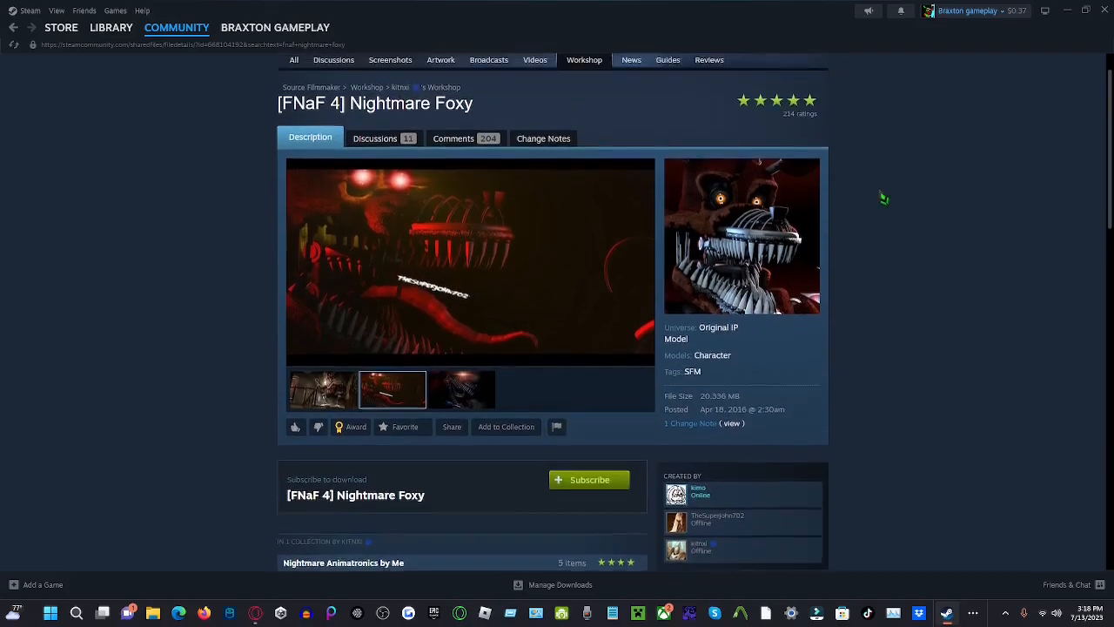
pyautogui.scroll(-2, 875, 199)
pyautogui.scroll(2, 877, 200)
pyautogui.scroll(-4, 875, 199)
pyautogui.scroll(2, 542, 253)
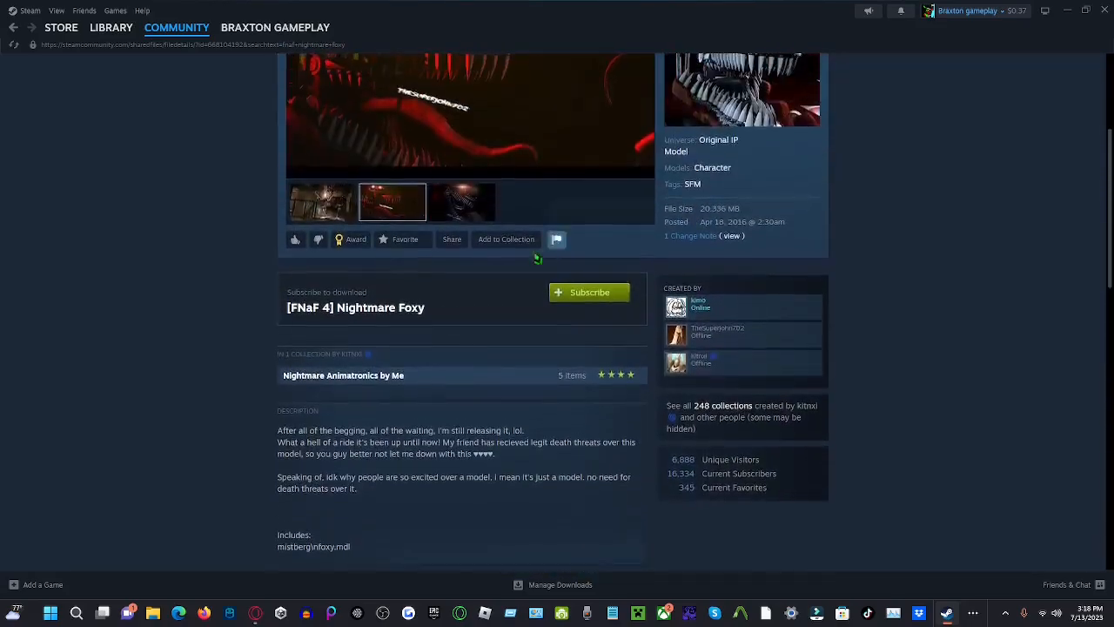
pyautogui.click(589, 296)
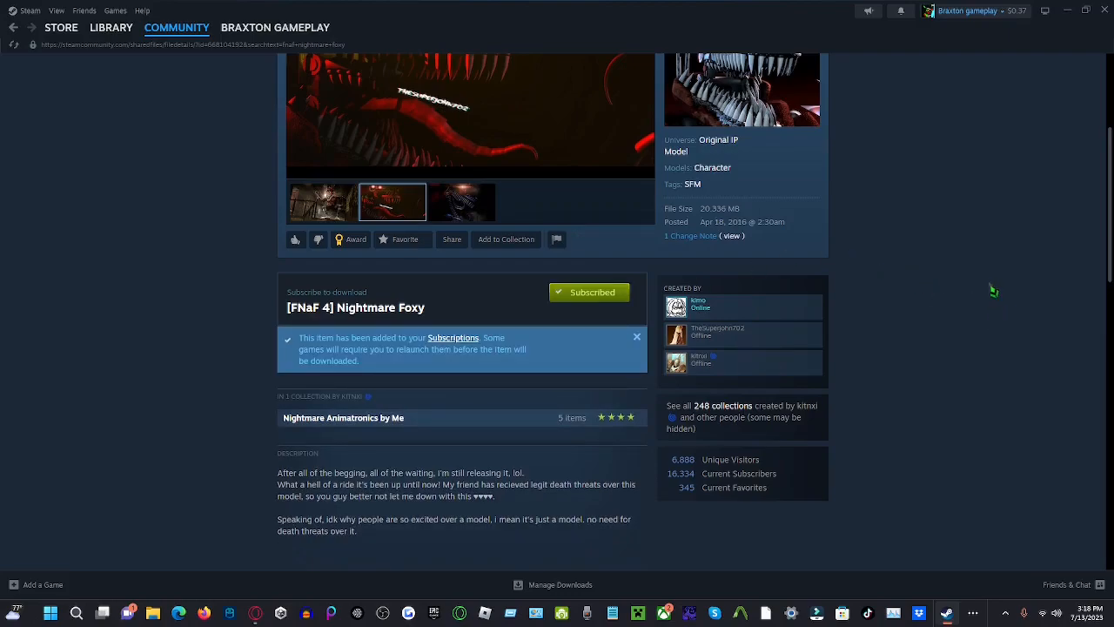
# Launch Source Filmmaker from the Steam library with the 'Launch SDK' option
pyautogui.click(113, 29)
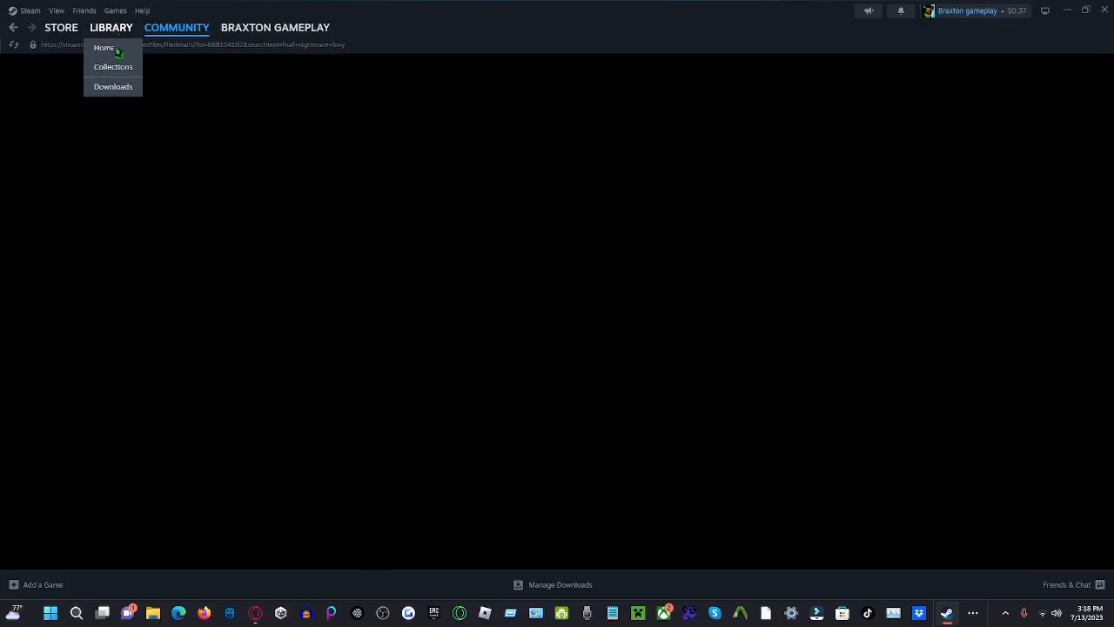
pyautogui.click(310, 260)
pyautogui.click(516, 273)
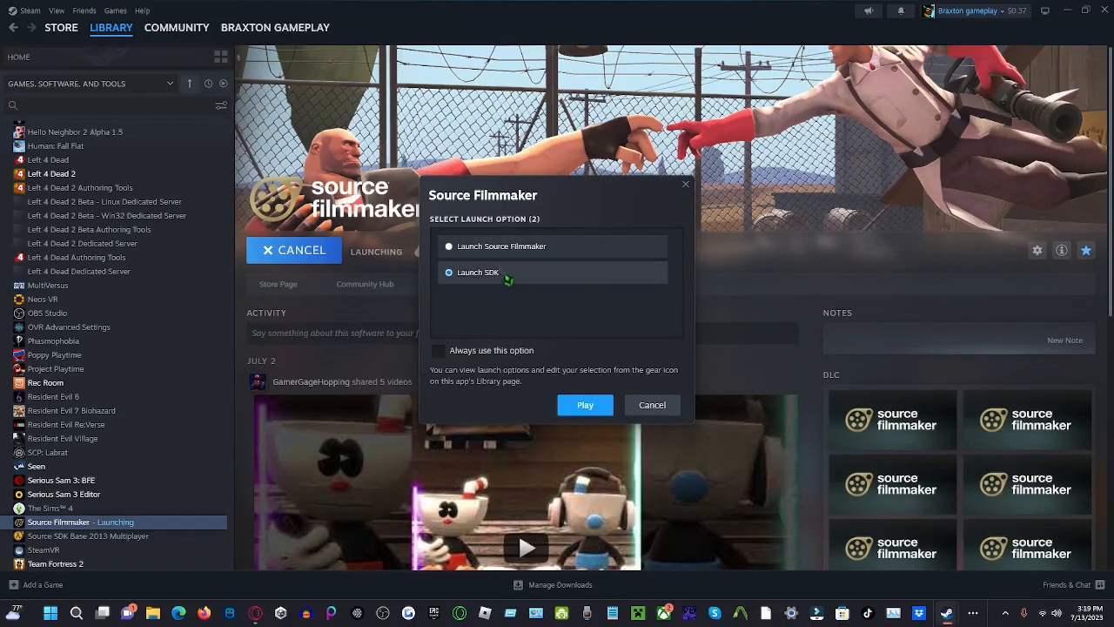
pyautogui.click(603, 407)
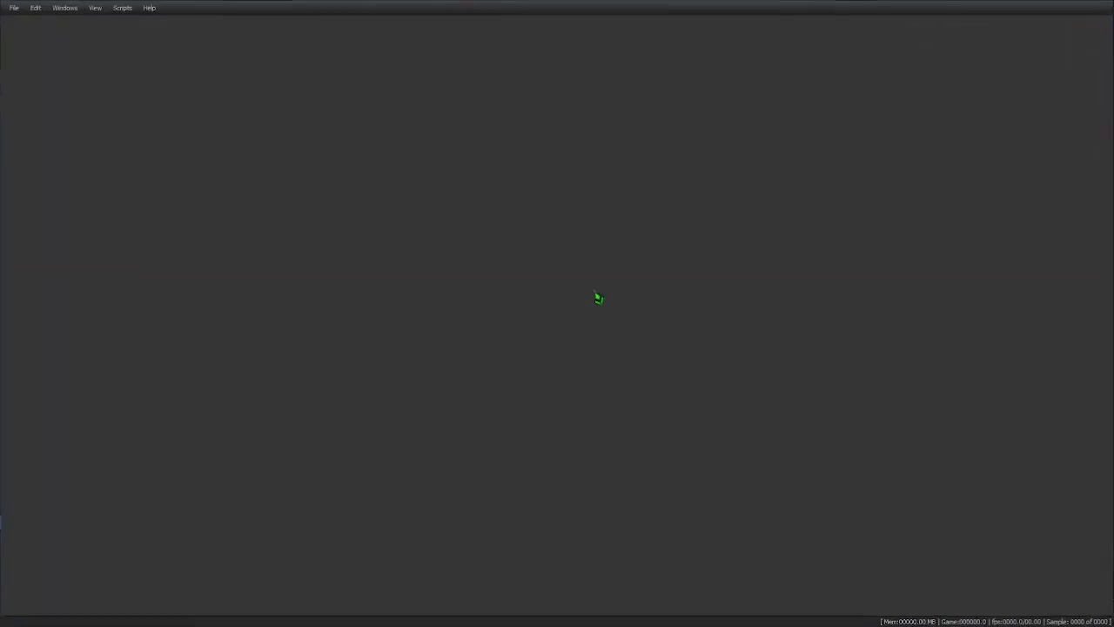
# Create the new 'test2' session in the SFM startup window, then return to Steam
pyautogui.hotkey('alt', 'Tab')
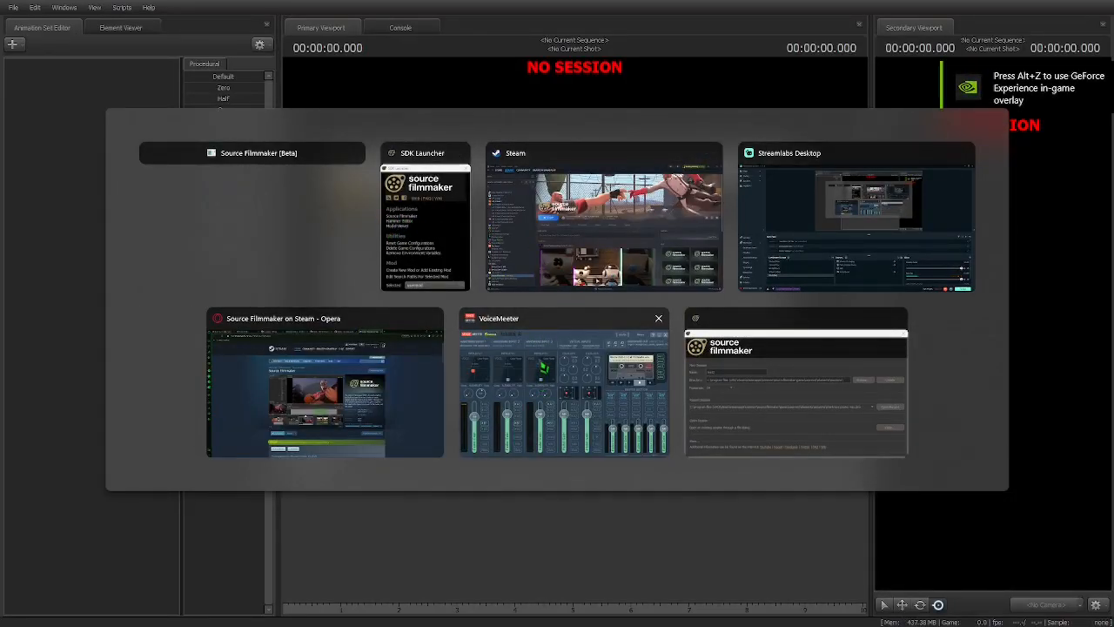
pyautogui.click(793, 352)
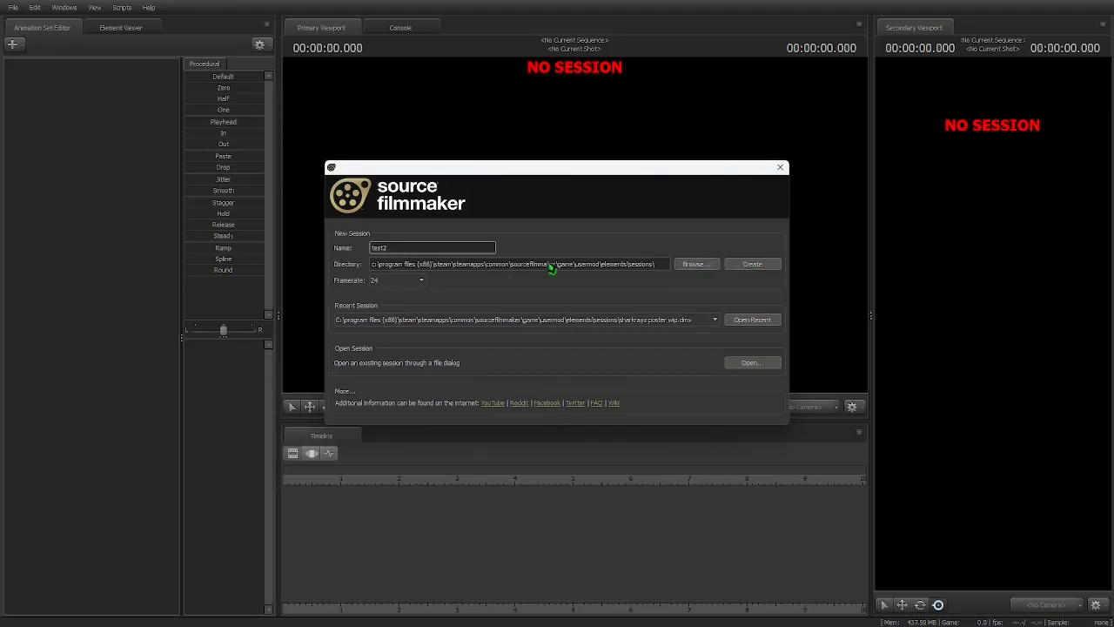
pyautogui.click(746, 266)
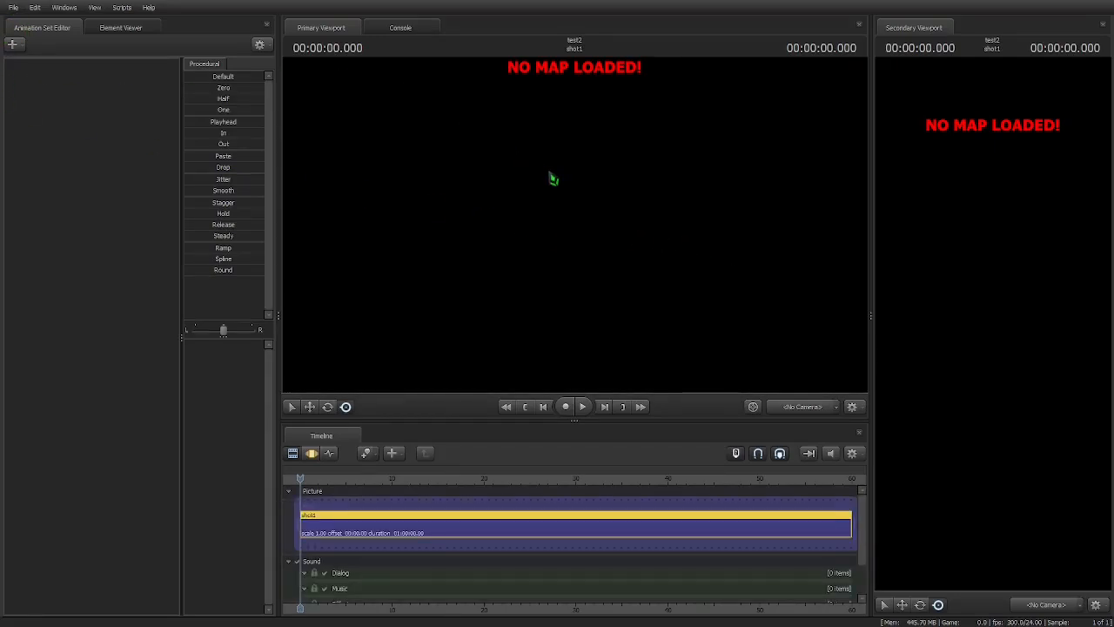
pyautogui.hotkey('alt', 'Tab')
pyautogui.hotkey('alt', 'Tab')
# Find Nightmare Foxy under Workshop Subscribed Items, toggle its subscription, then return to SFM
pyautogui.click(609, 289)
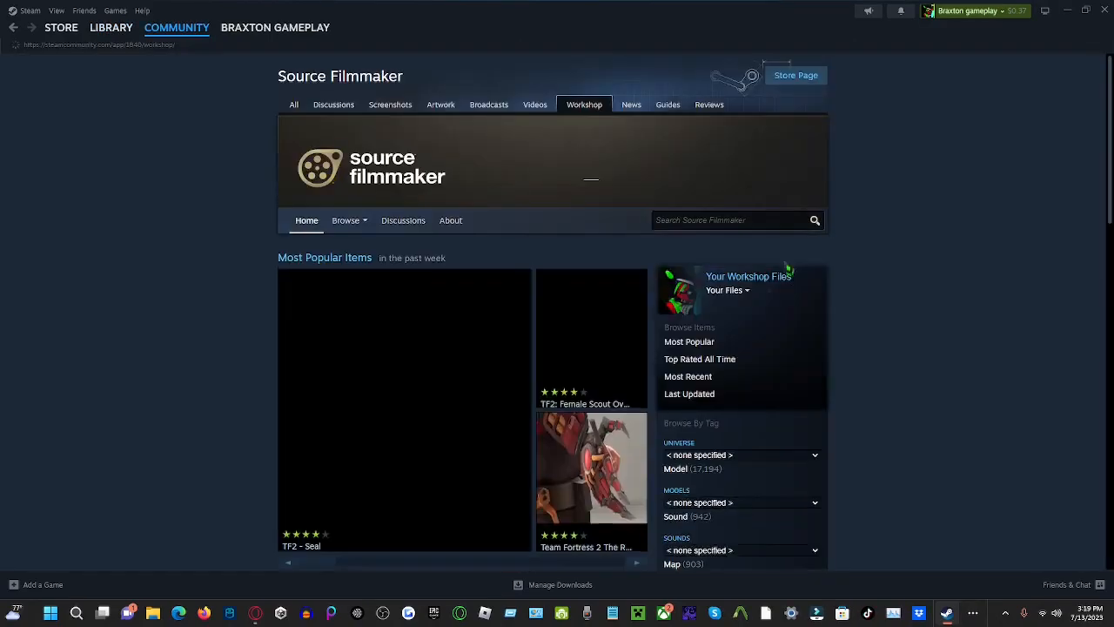
pyautogui.click(727, 290)
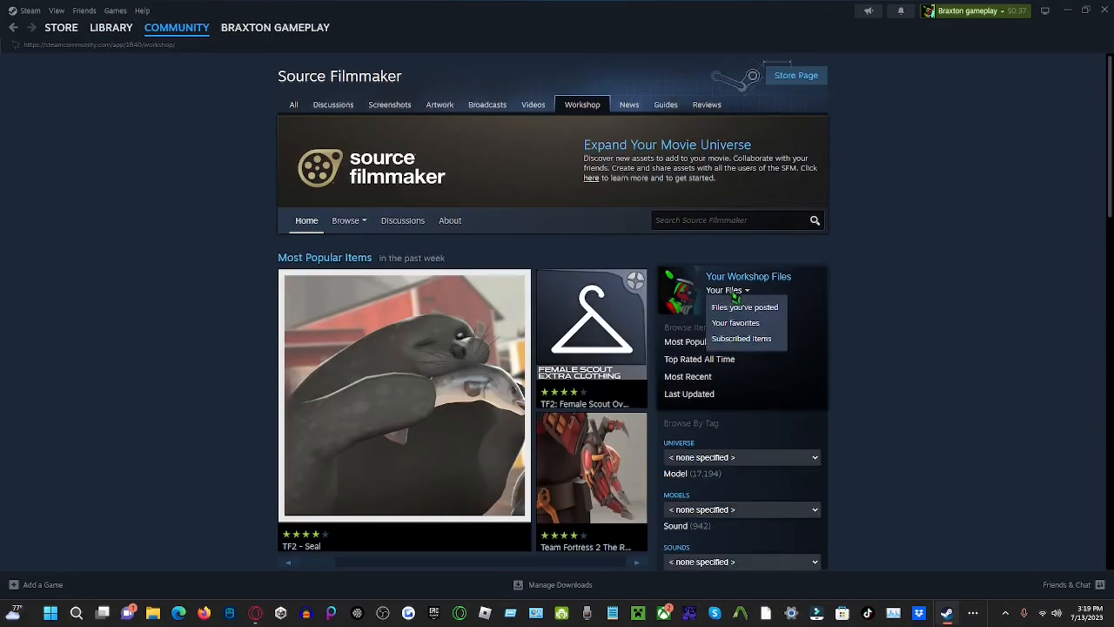
pyautogui.click(735, 336)
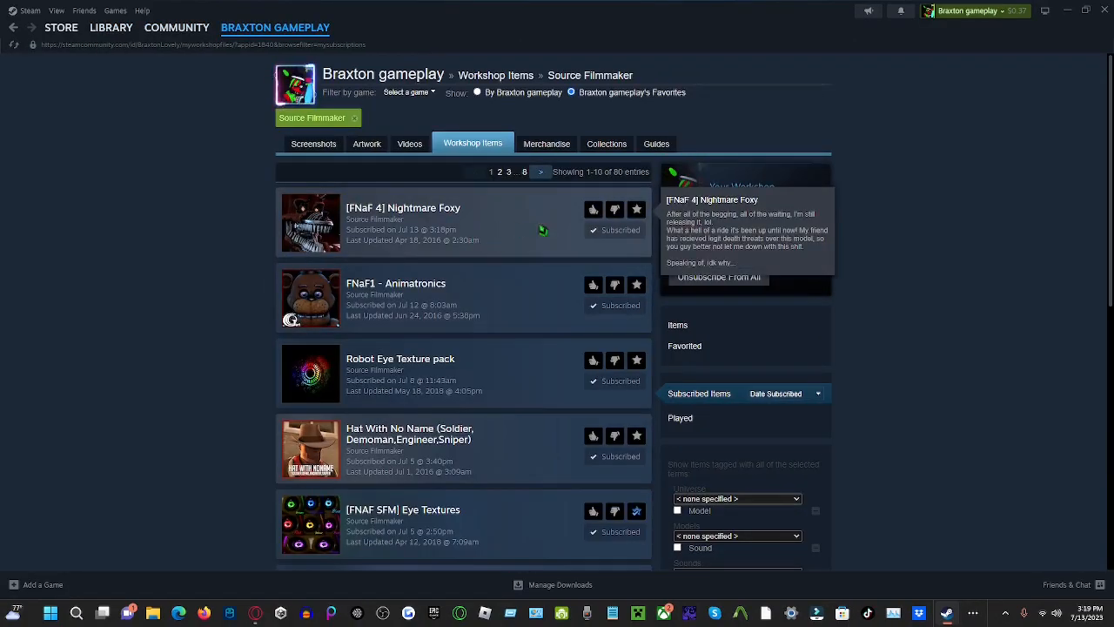
pyautogui.click(415, 211)
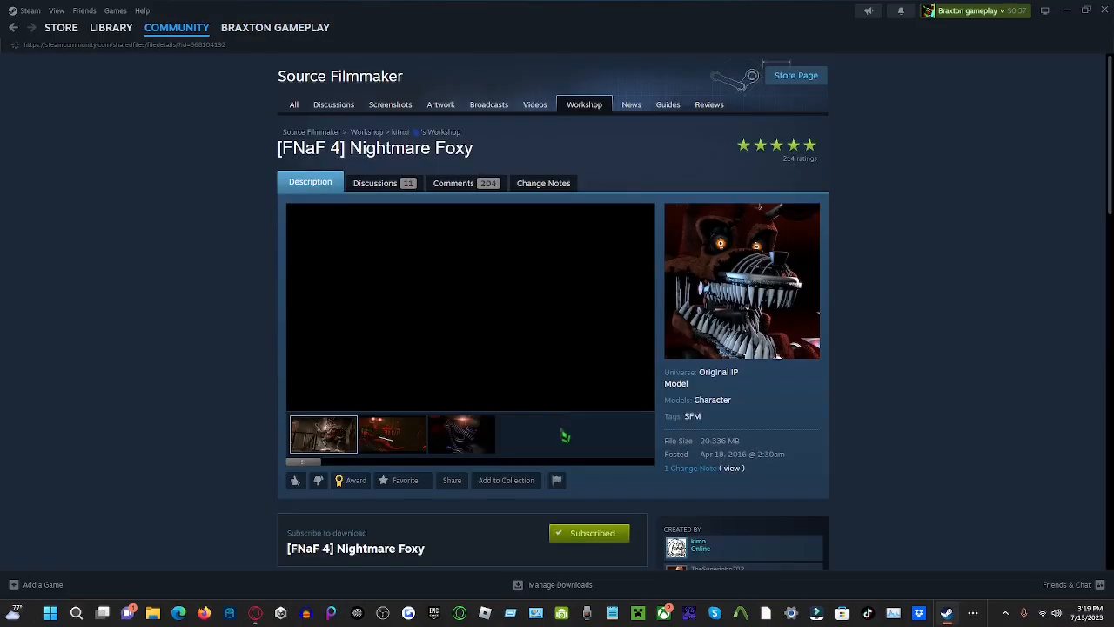
pyautogui.click(605, 528)
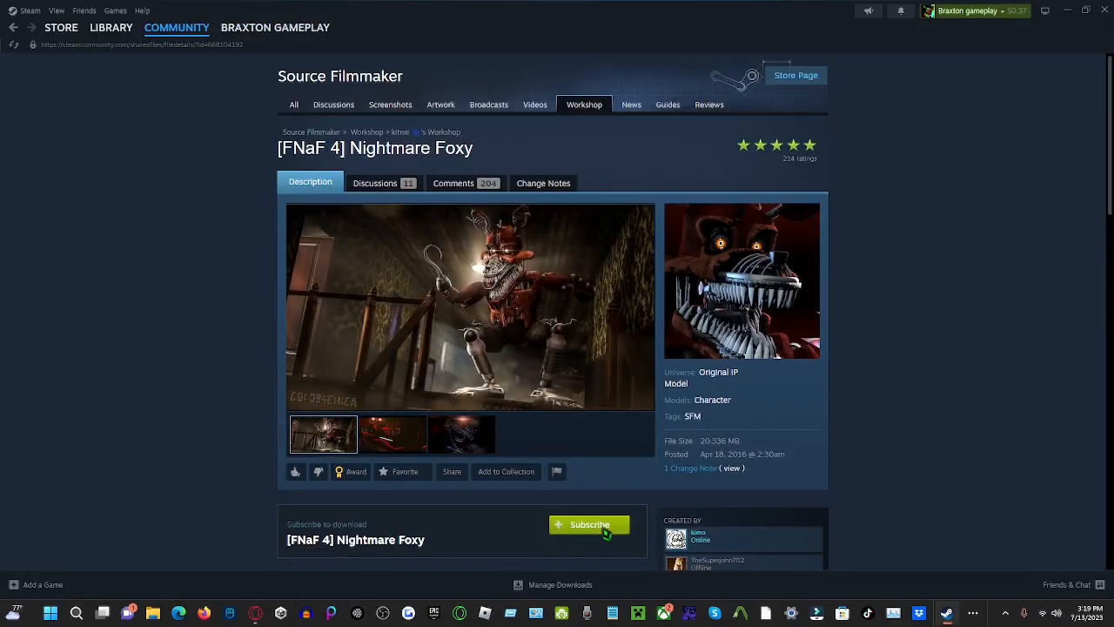
pyautogui.hotkey('alt', 'Tab')
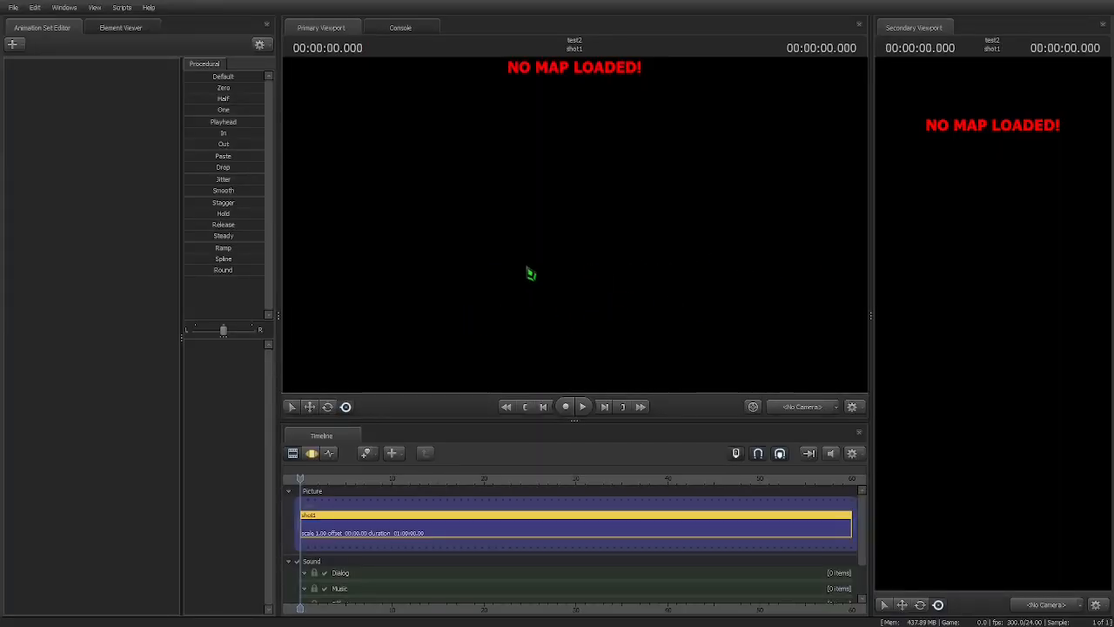
# Back in Source Filmmaker, confirm downloading the [FNaF 4] Nightmare Foxy workshop files and dismiss the completion message
pyautogui.hotkey('alt', 'Tab')
pyautogui.click(249, 323)
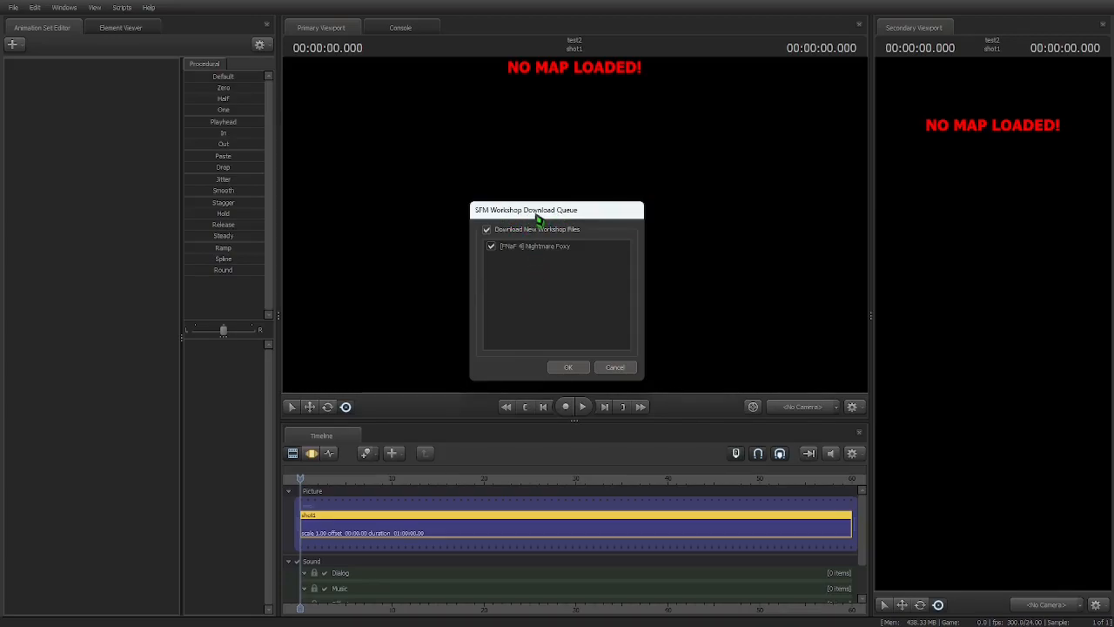
pyautogui.click(568, 368)
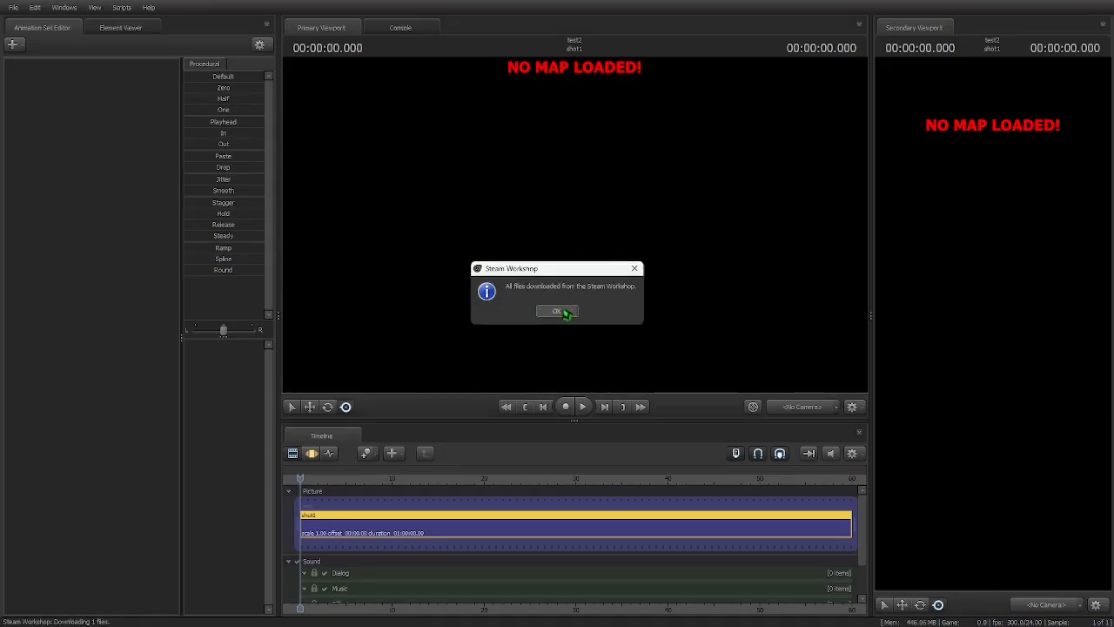
pyautogui.click(562, 312)
# Choose Create Animation Set for New Model and rescan the .MDL file list
pyautogui.click(14, 44)
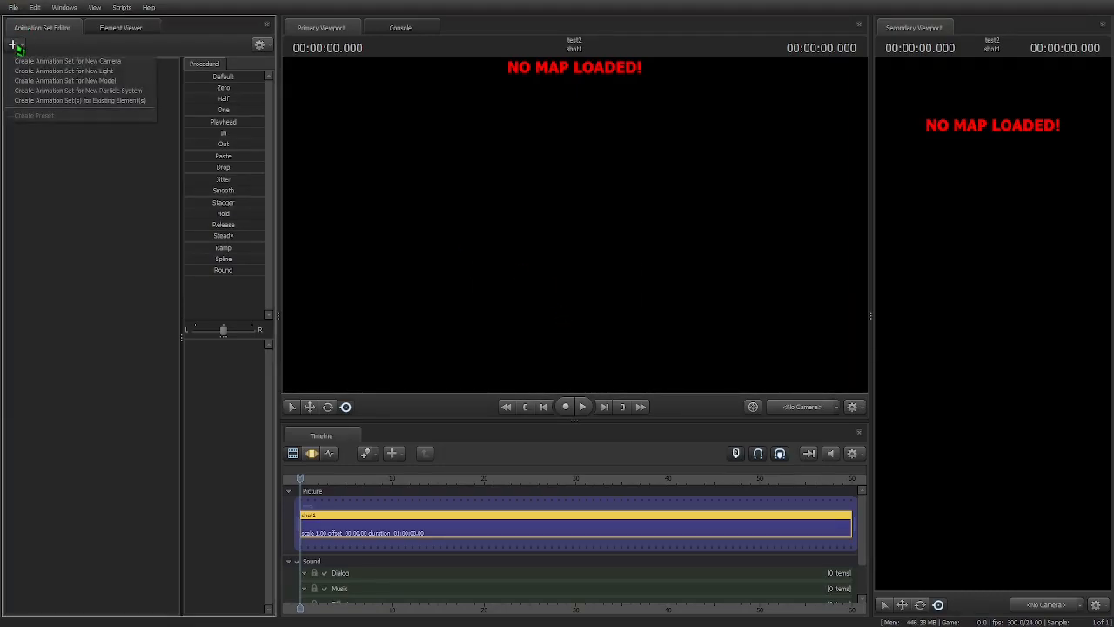
pyautogui.click(64, 81)
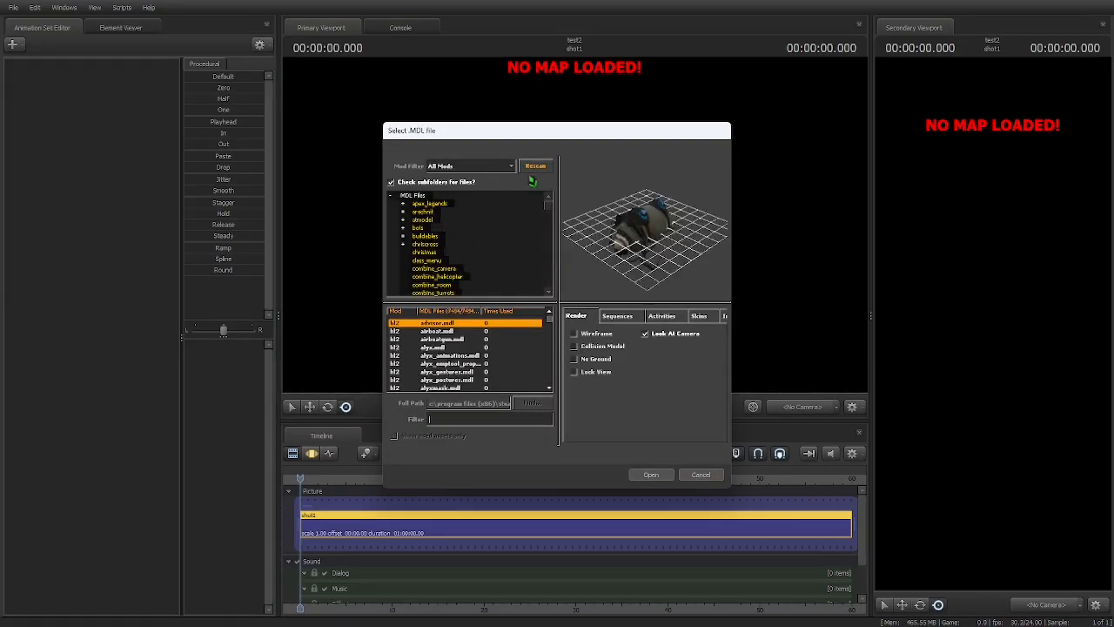
pyautogui.click(537, 167)
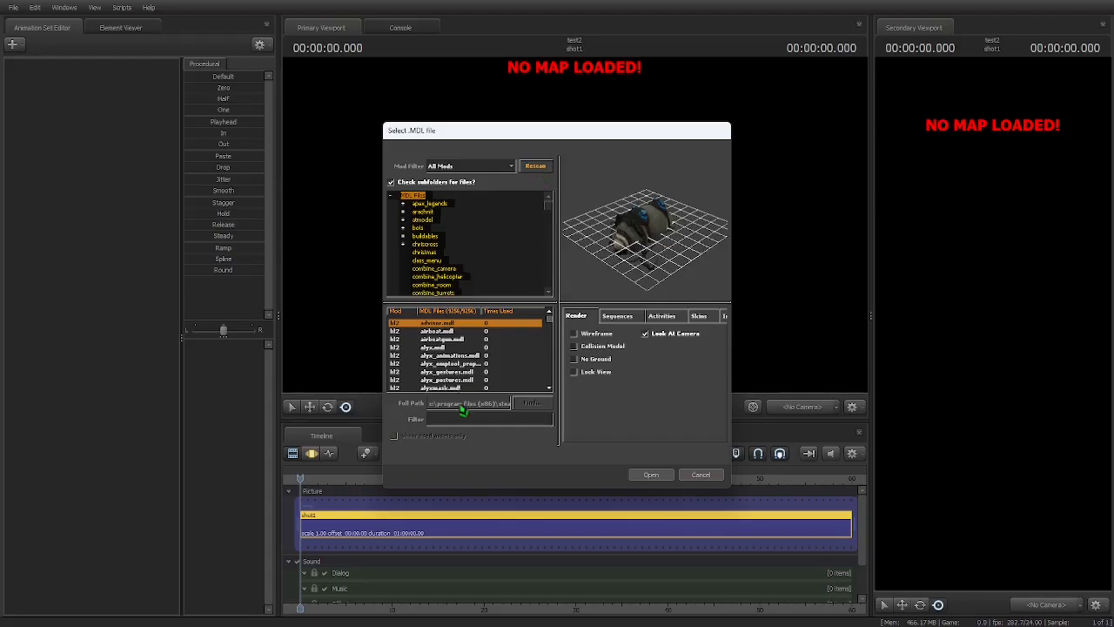
# Filter the model list by 'nightm' and preview the phobias and nightmare character models
pyautogui.write('nightmare')
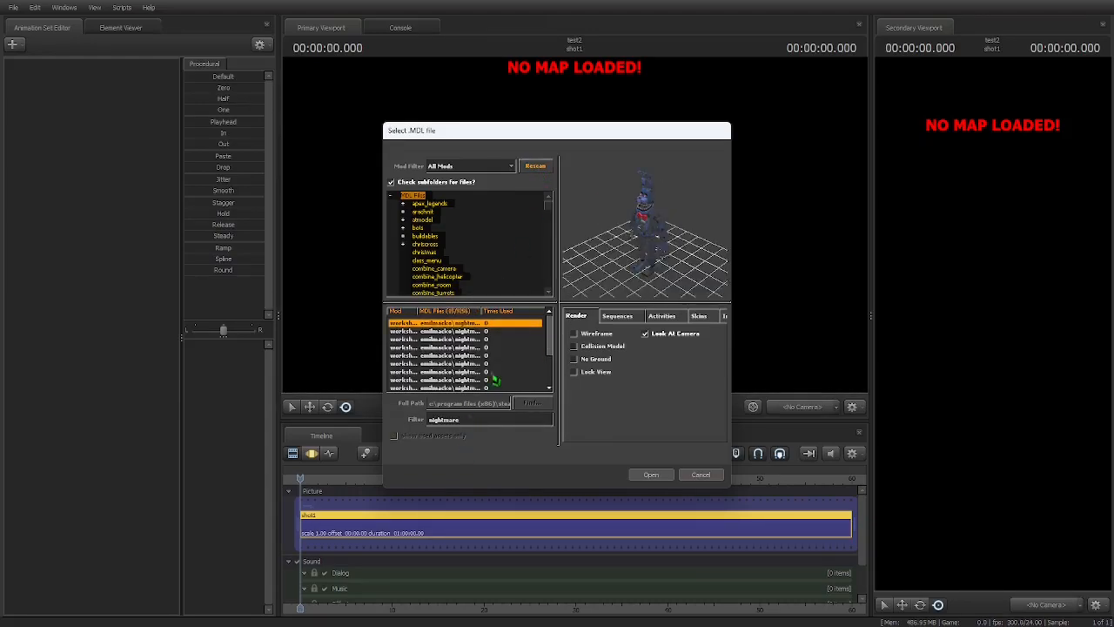
pyautogui.scroll(-3, 488, 366)
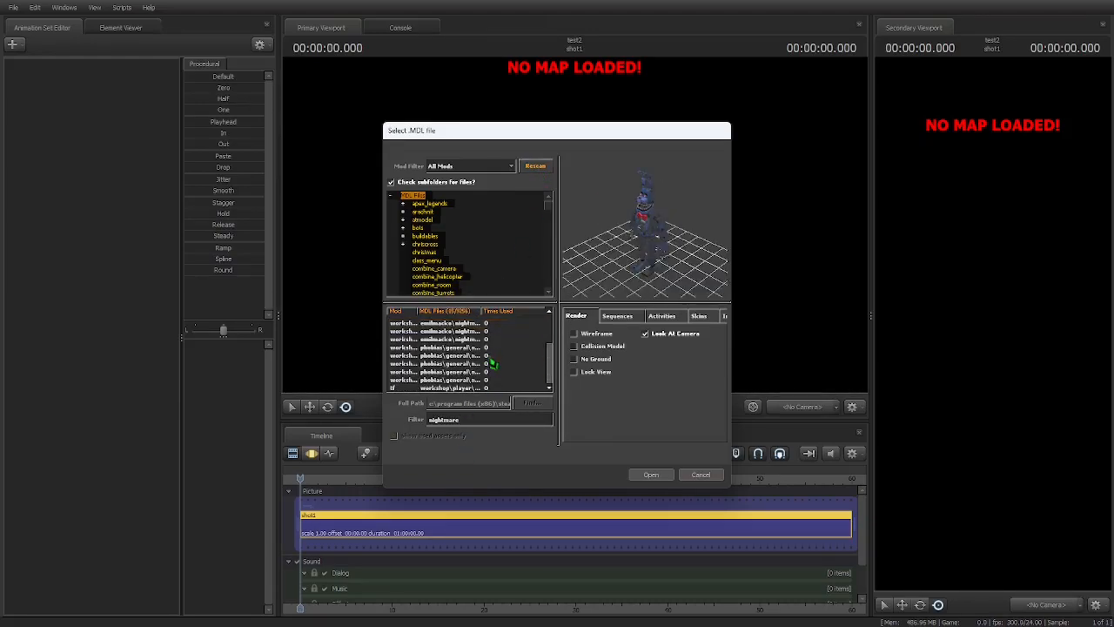
pyautogui.scroll(1, 496, 362)
pyautogui.click(491, 379)
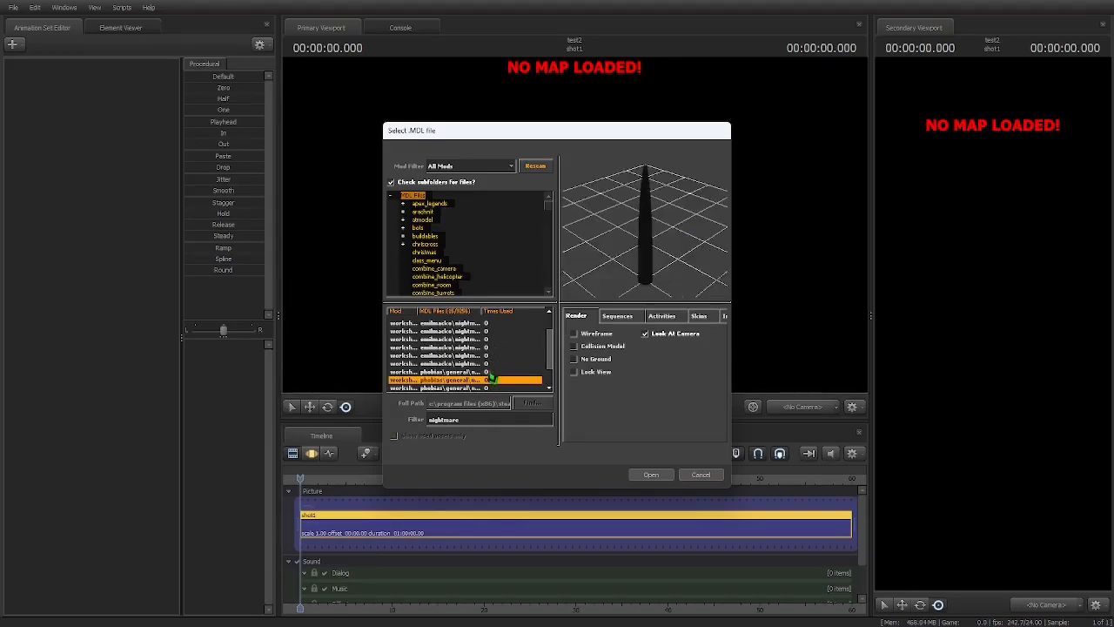
pyautogui.click(489, 371)
pyautogui.scroll(-1, 489, 373)
pyautogui.click(489, 373)
pyautogui.click(486, 379)
pyautogui.scroll(1, 486, 380)
pyautogui.click(483, 363)
pyautogui.click(484, 355)
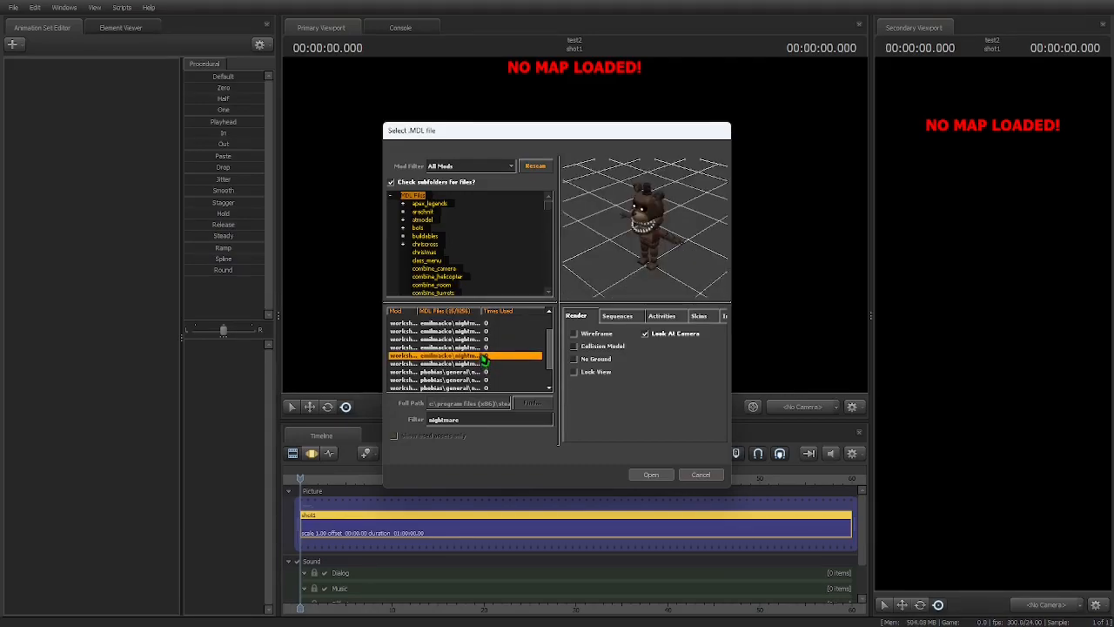
pyautogui.click(484, 347)
pyautogui.click(484, 339)
pyautogui.click(483, 330)
pyautogui.click(484, 323)
pyautogui.scroll(1, 484, 325)
pyautogui.click(484, 338)
pyautogui.click(484, 331)
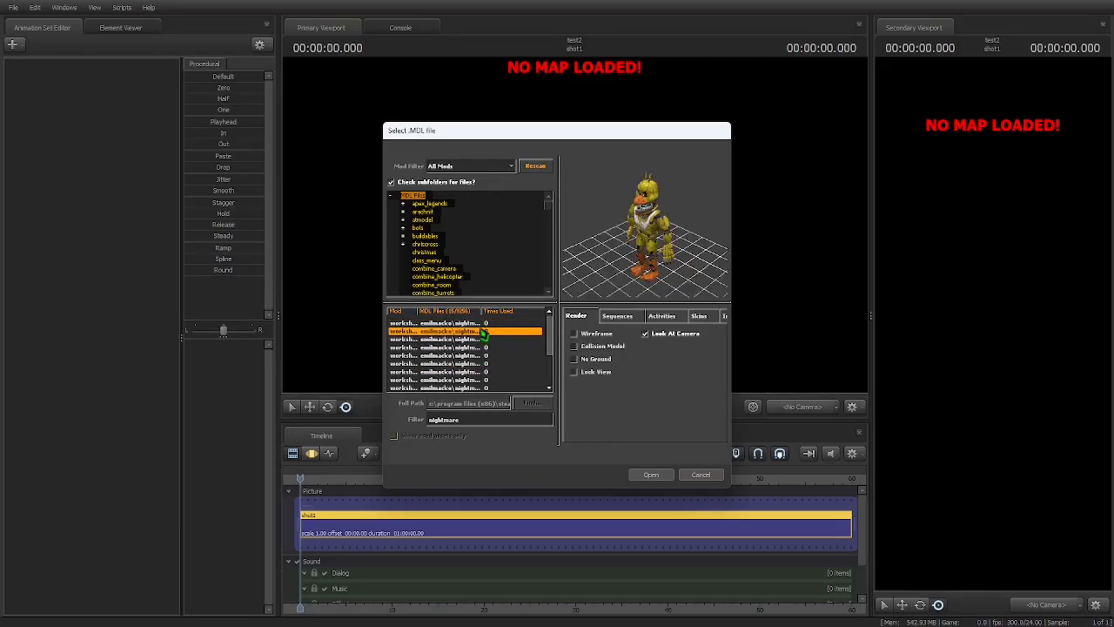
pyautogui.click(483, 323)
# Change the filter to 'foxy' and preview the Foxy models one by one
pyautogui.doubleClick(478, 423)
pyautogui.press('BackSpace')
pyautogui.write('fo')
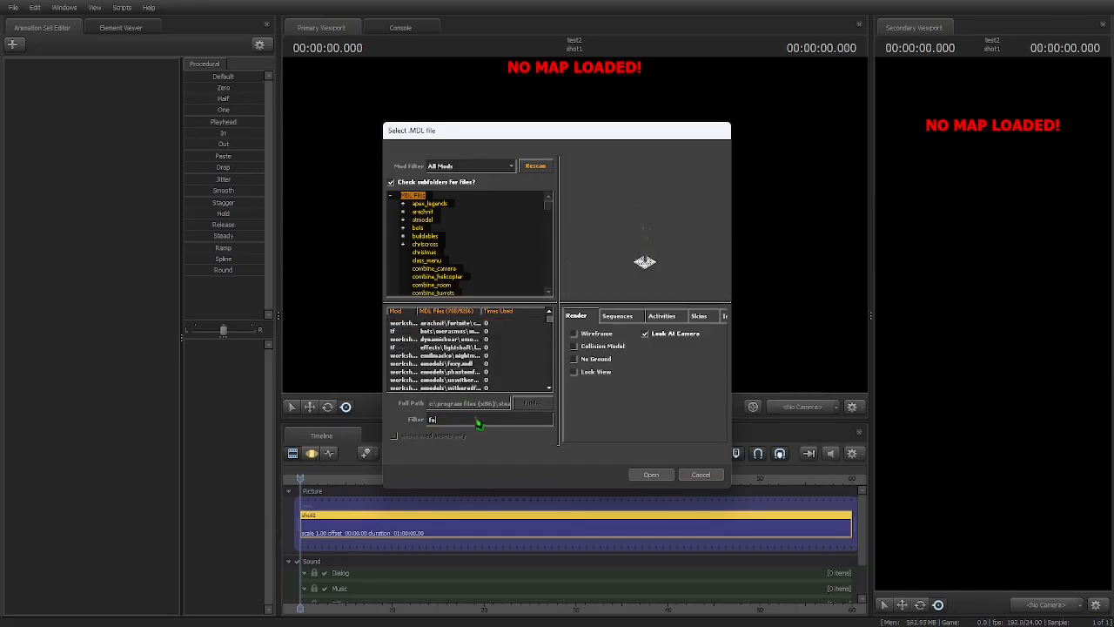
pyautogui.write('xy')
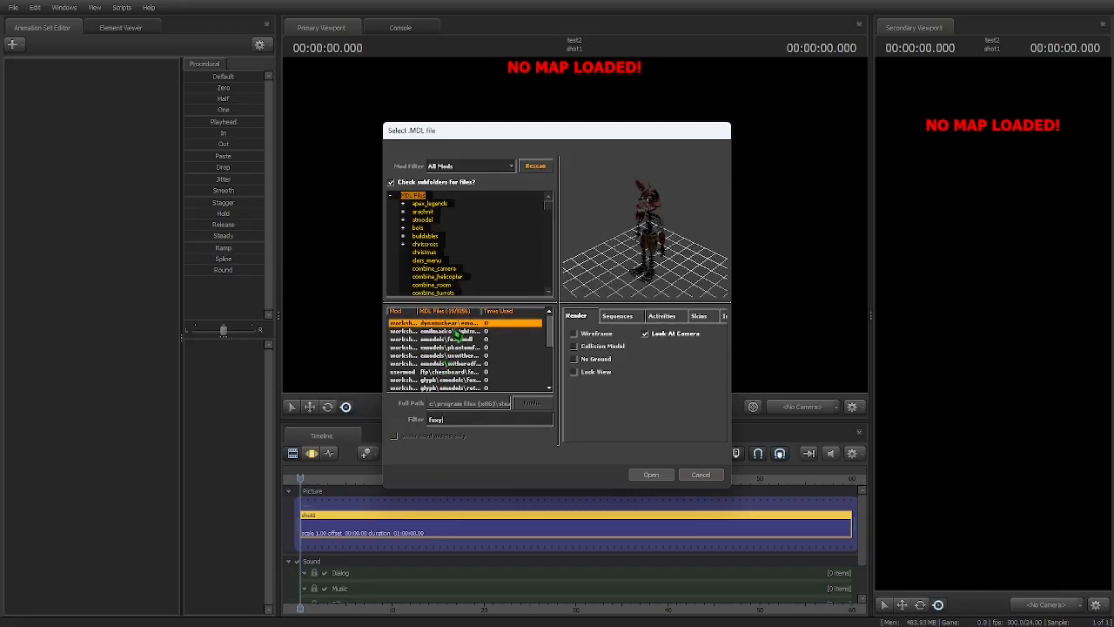
pyautogui.click(449, 332)
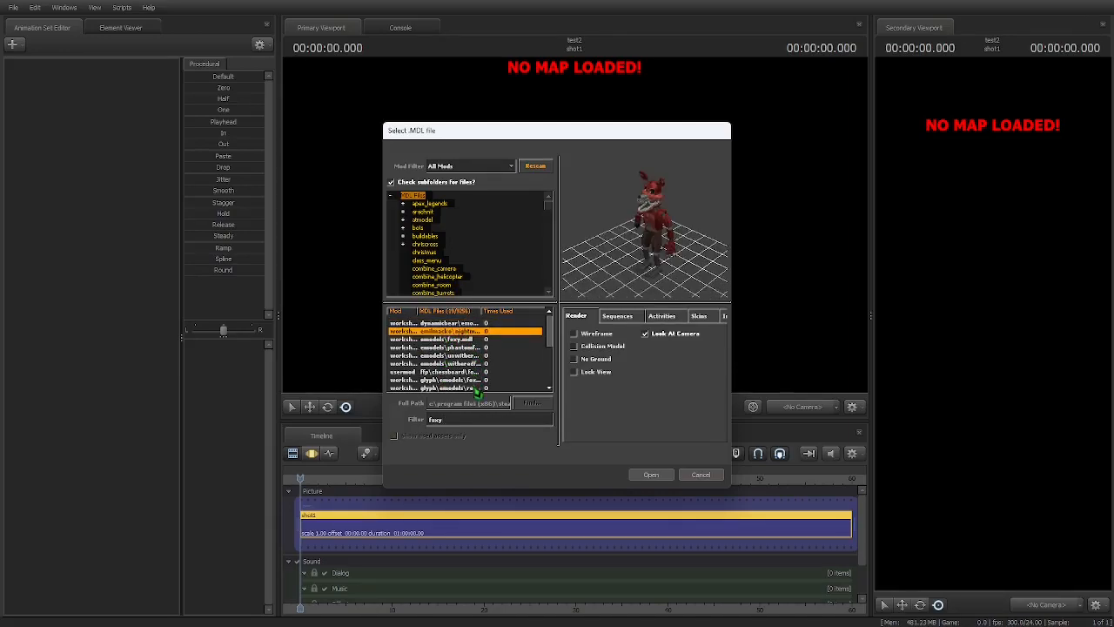
pyautogui.press('Down')
pyautogui.press('Down')
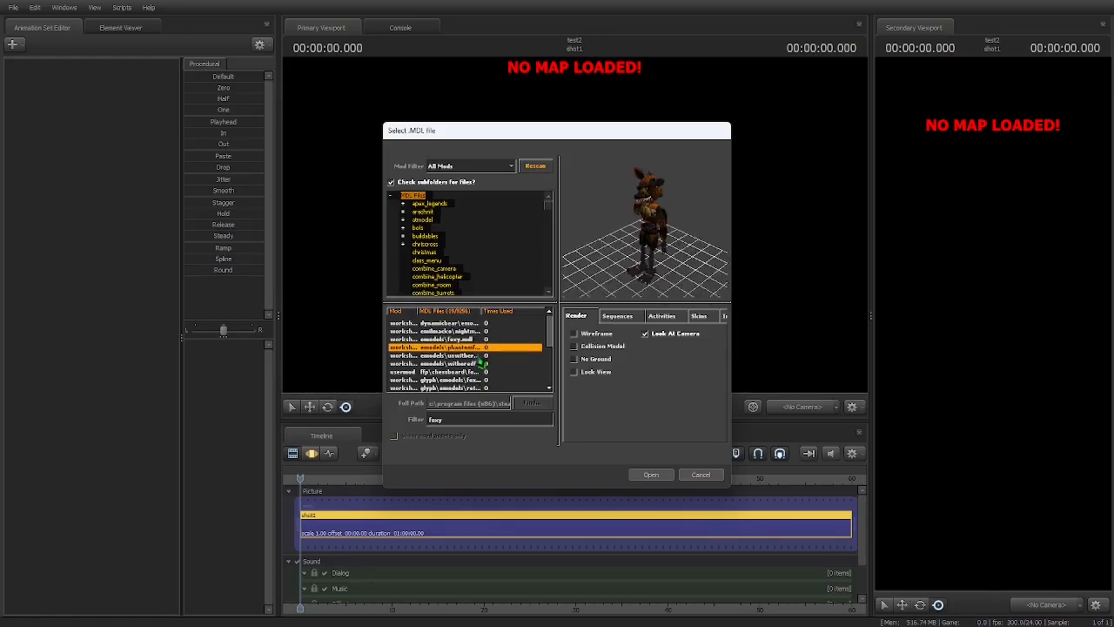
pyautogui.press('Down')
pyautogui.press('Down')
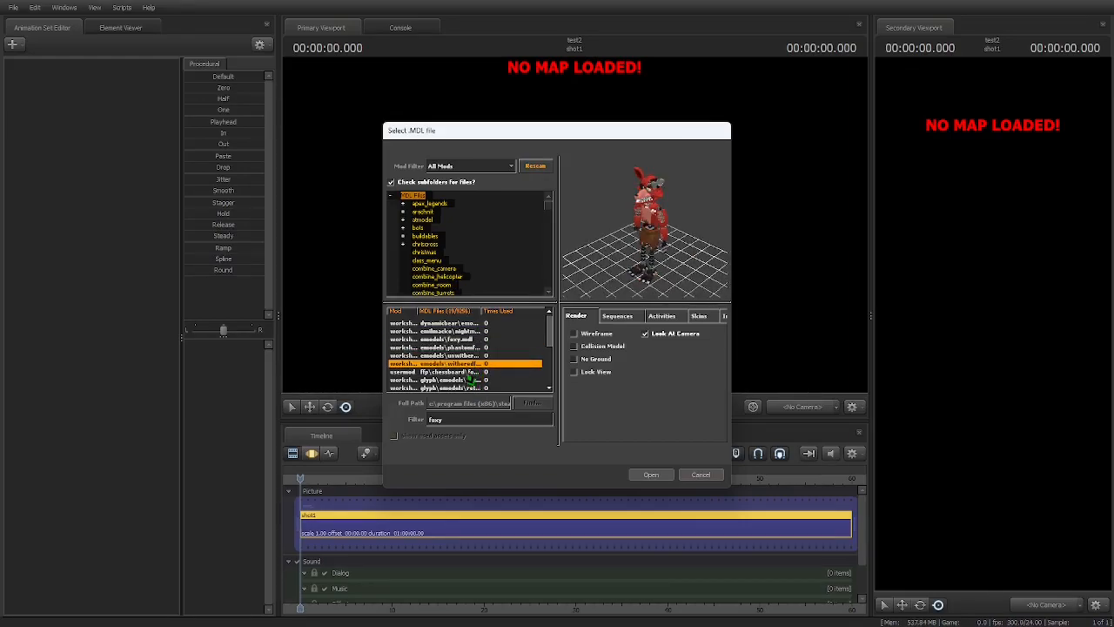
pyautogui.press('Down')
pyautogui.scroll(-2, 470, 379)
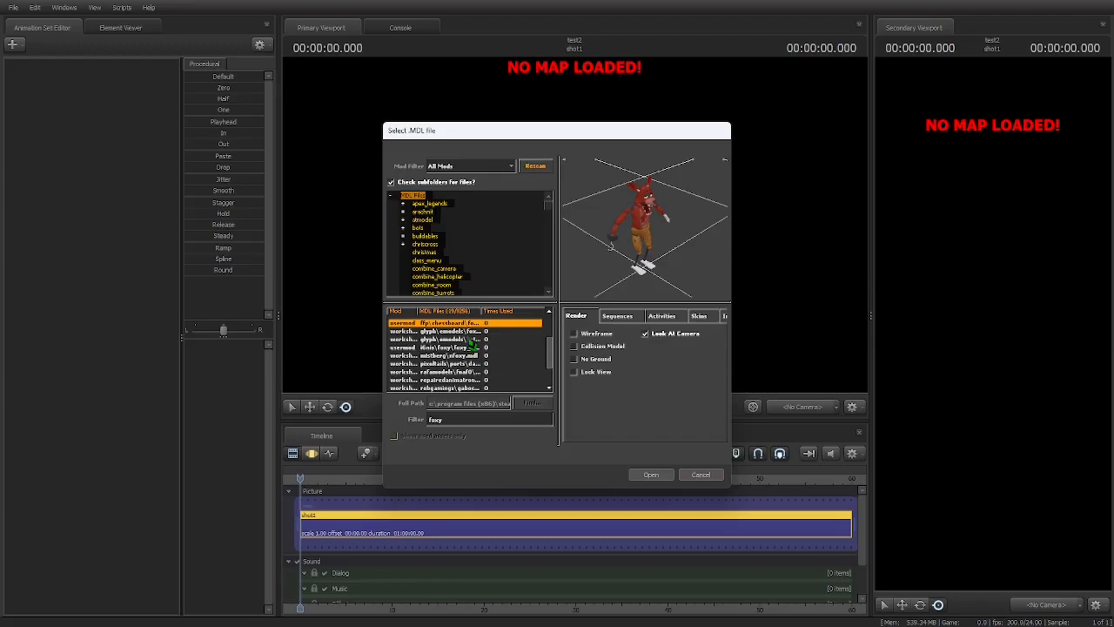
pyautogui.click(470, 339)
pyautogui.click(468, 330)
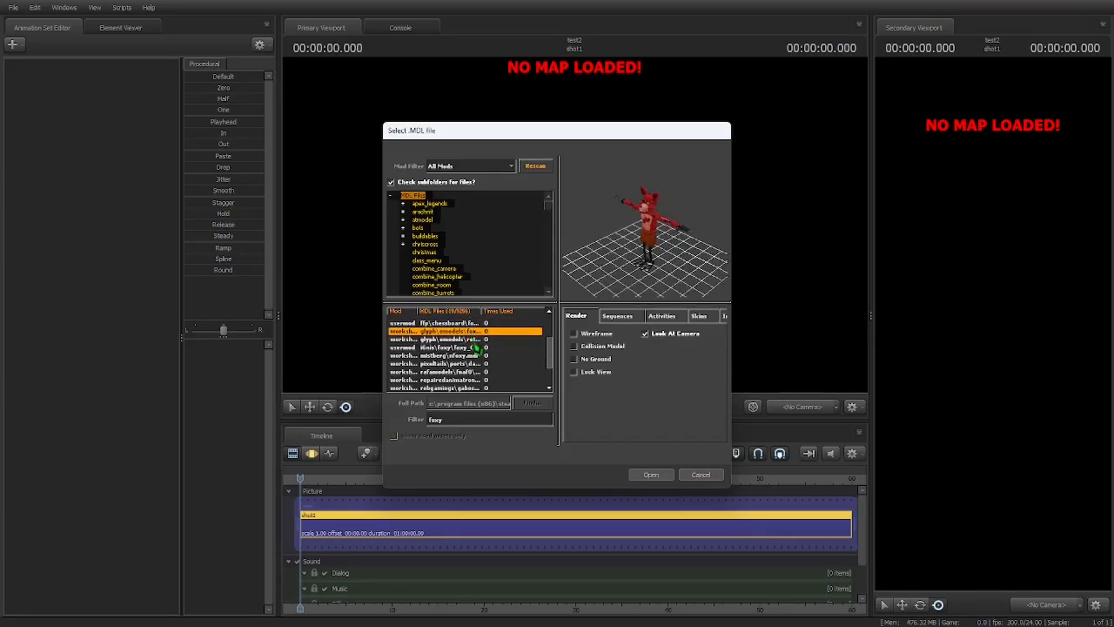
pyautogui.click(476, 340)
pyautogui.click(481, 348)
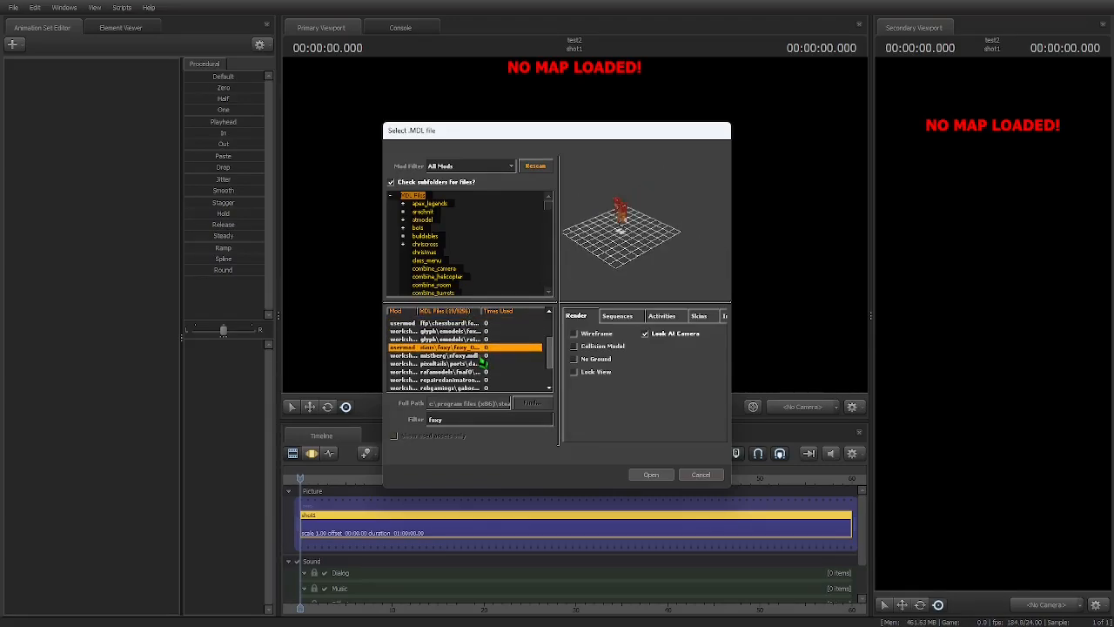
pyautogui.click(482, 356)
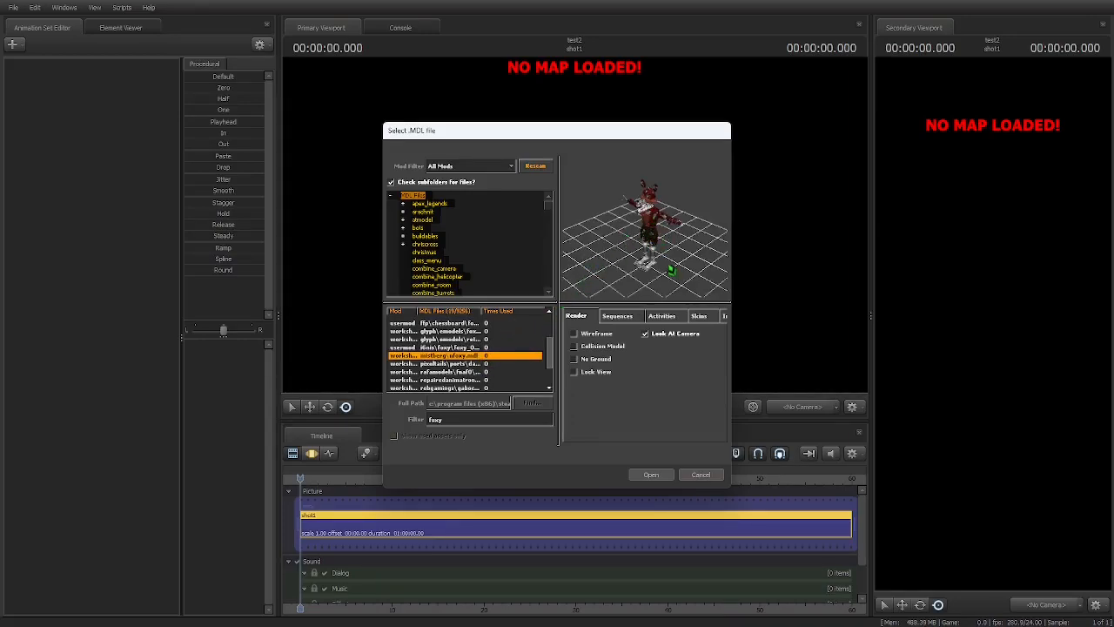
# Check foxy.mdl's Skins and Render tabs, then cancel the picker without adding the model
pyautogui.click(701, 315)
pyautogui.click(575, 316)
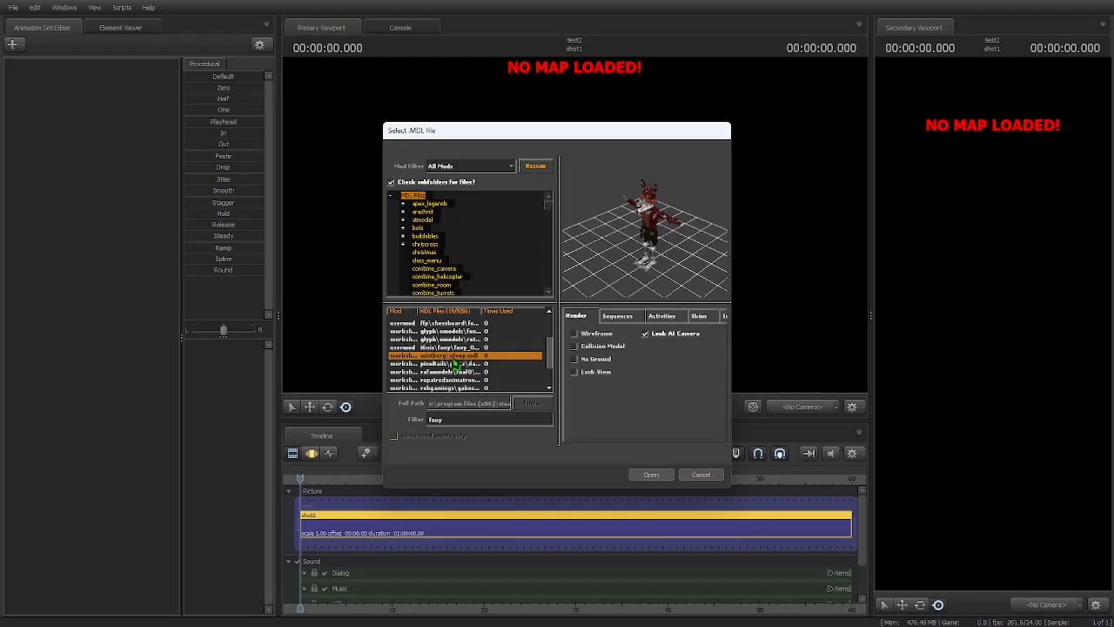
pyautogui.click(471, 356)
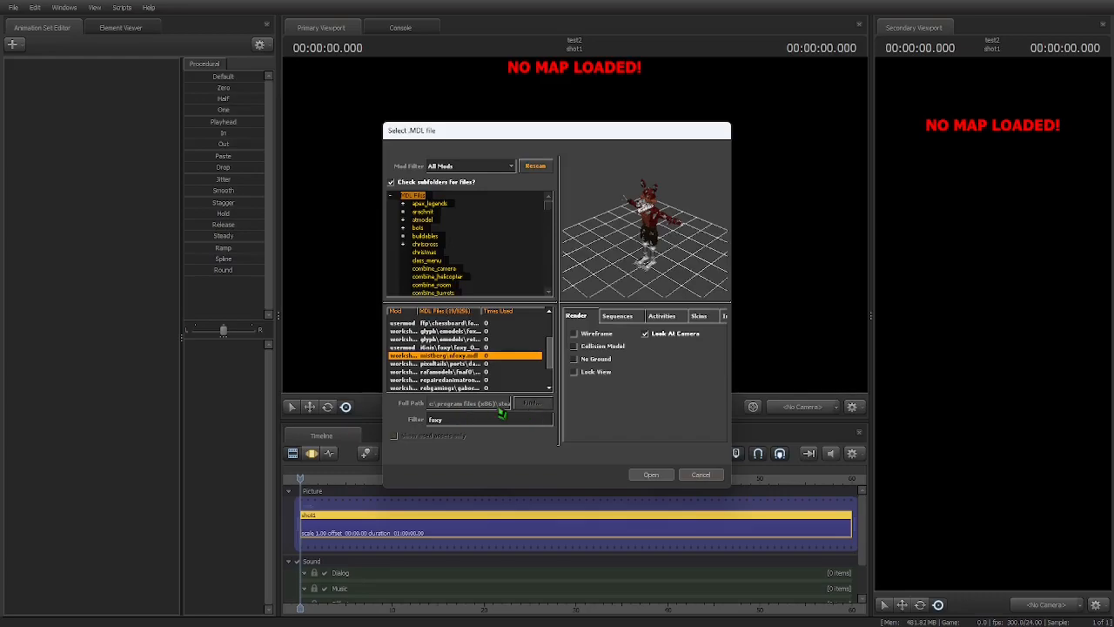
pyautogui.hotkey('alt', 'Tab')
pyautogui.click(283, 285)
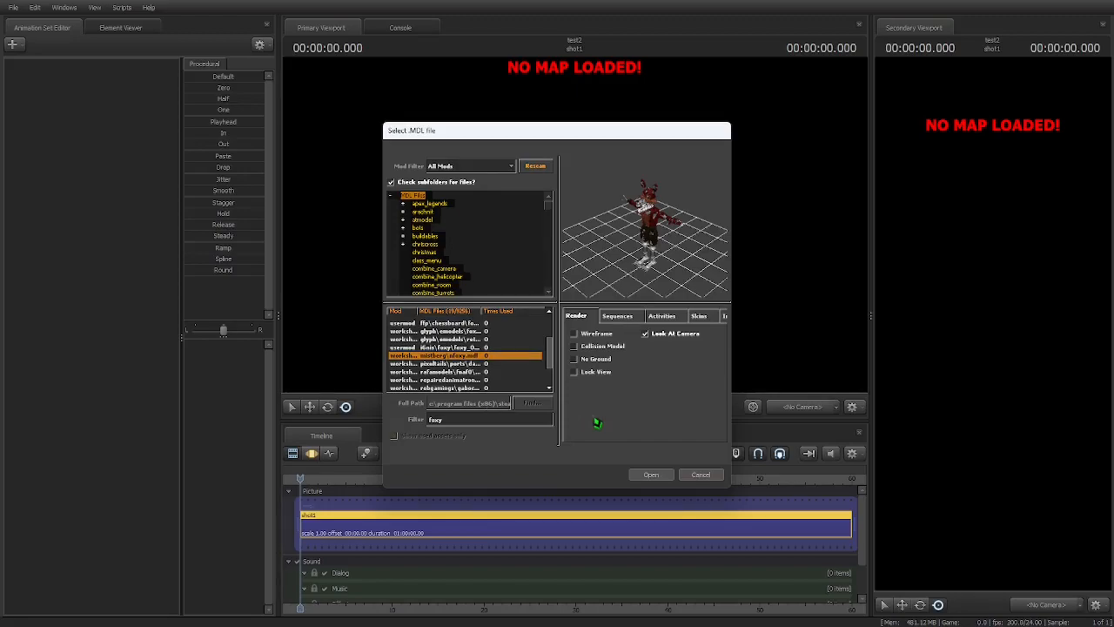
pyautogui.hotkey('alt', 'Tab')
pyautogui.click(703, 475)
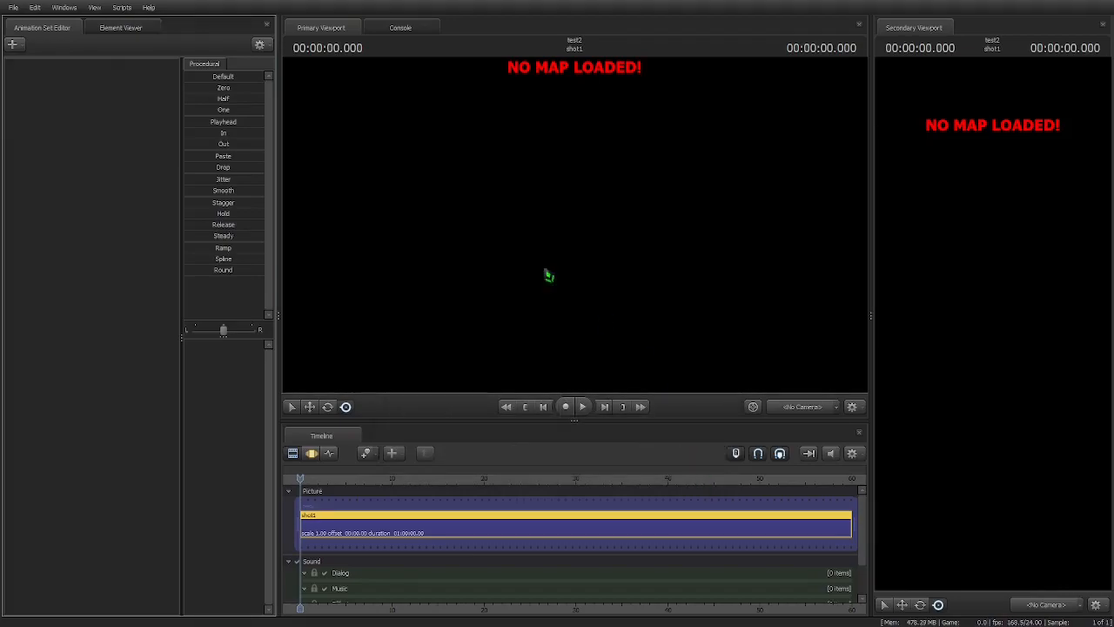
# Quit Source Filmmaker with File > Quit and close the SDK Launcher
pyautogui.click(13, 6)
pyautogui.click(32, 161)
pyautogui.hotkey('alt', 'Tab')
pyautogui.click(399, 250)
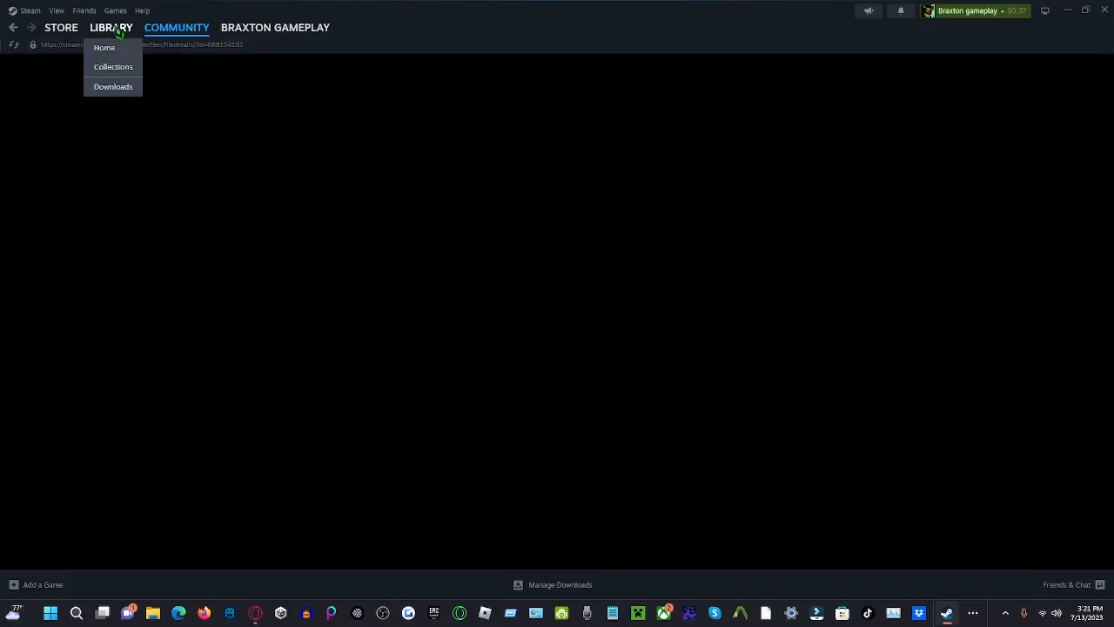
# Show Source Filmmaker's page in the Steam library
pyautogui.click(112, 27)
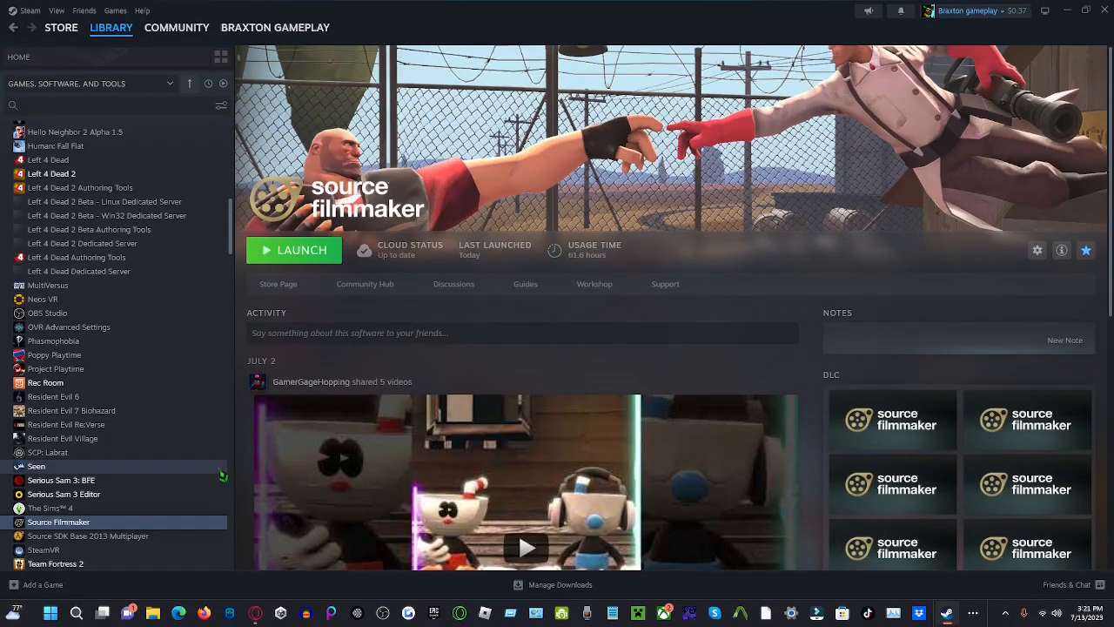
pyautogui.scroll(-2, 223, 475)
pyautogui.scroll(-2, 223, 475)
pyautogui.scroll(2, 144, 464)
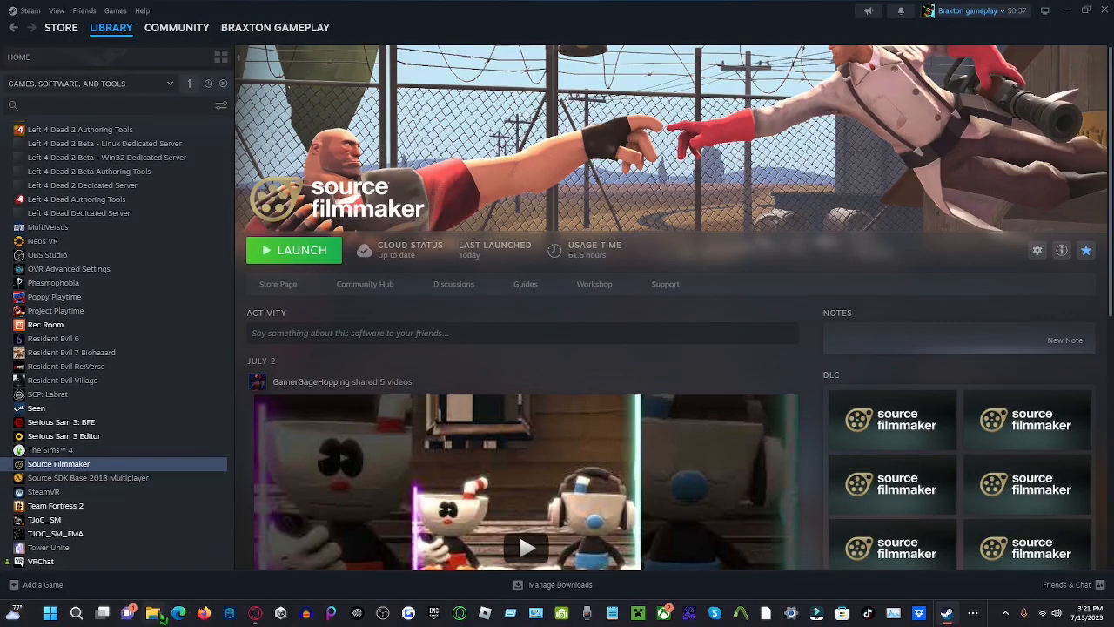
# Open File Explorer, then bring up the Blender daily builds page in the browser
pyautogui.click(153, 613)
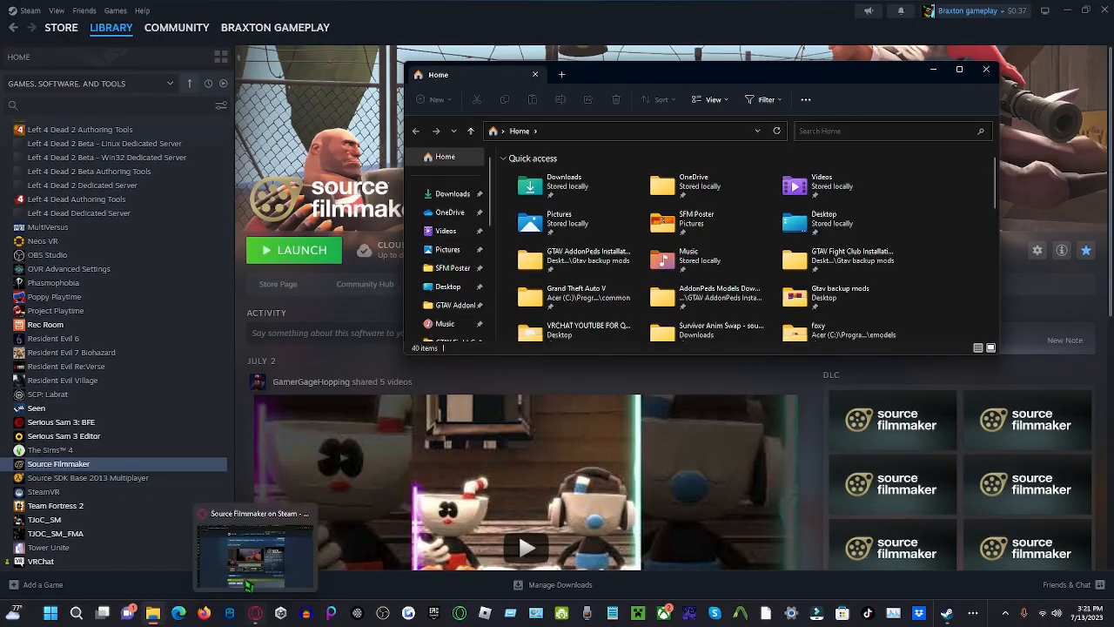
pyautogui.click(255, 612)
pyautogui.click(383, 9)
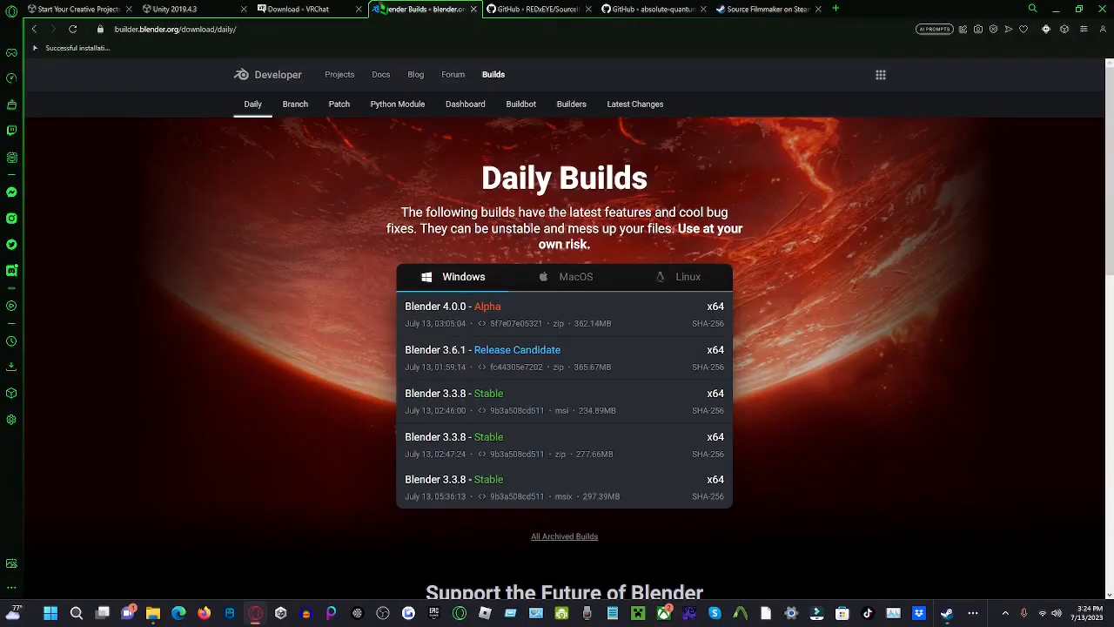
# Alt+Tab to bring the Blender Daily Builds page in Opera GX to the front
pyautogui.hotkey('alt', 'Tab')
pyautogui.hotkey('alt', 'Tab')
pyautogui.hotkey('alt', 'Tab')
pyautogui.hotkey('alt', 'Tab')
pyautogui.hotkey('alt', 'Tab')
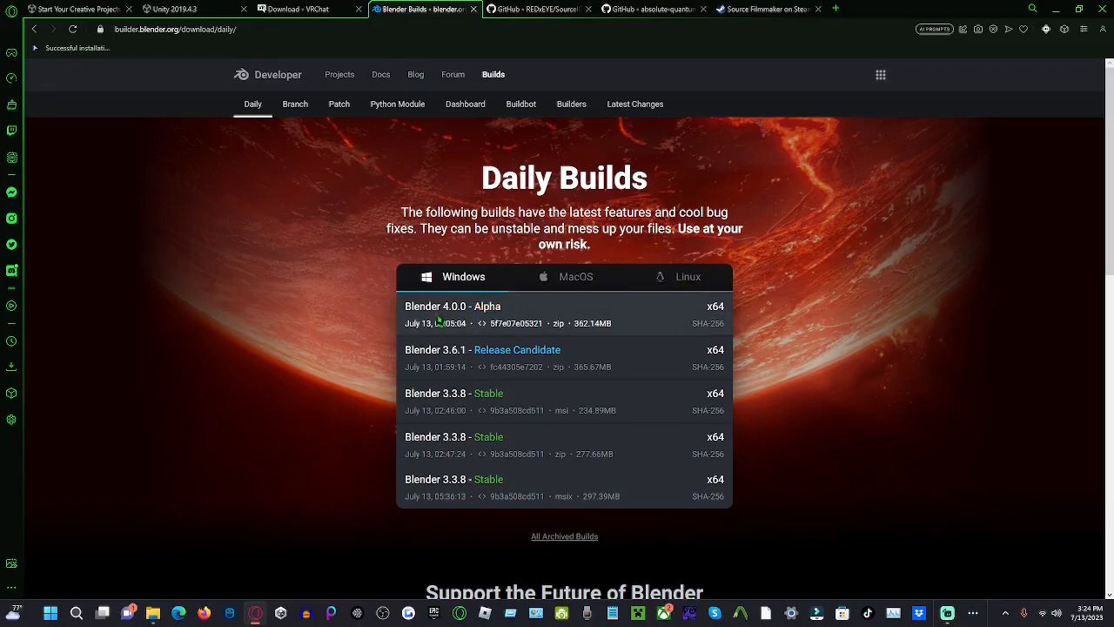
# Open Pictures\blender posters\versions\4.0 in File Explorer and run blender.exe
pyautogui.click(153, 613)
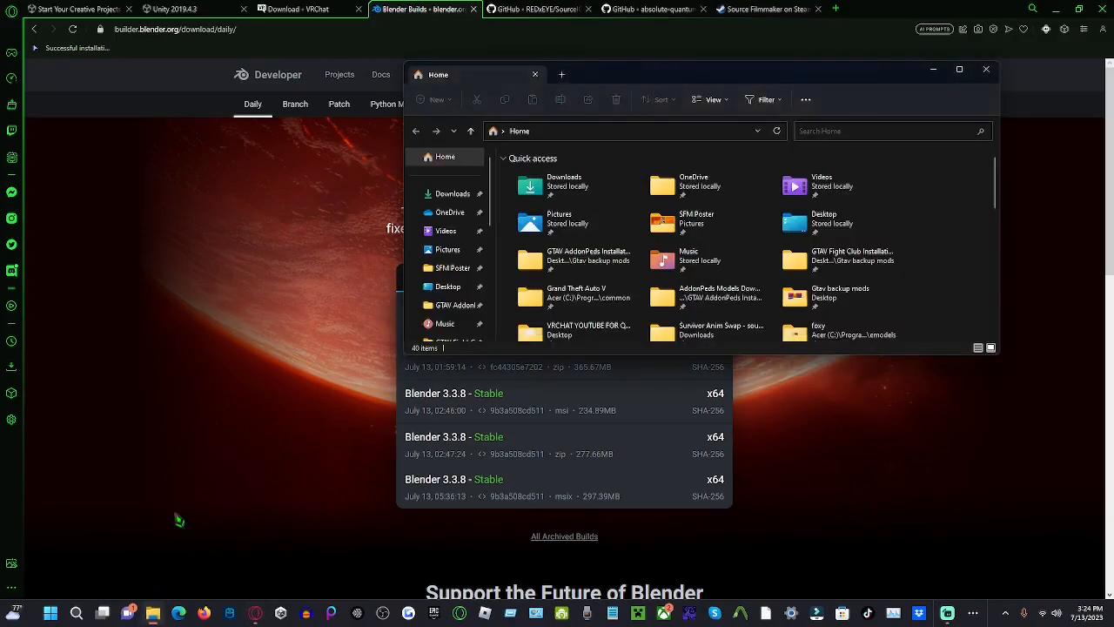
pyautogui.click(442, 249)
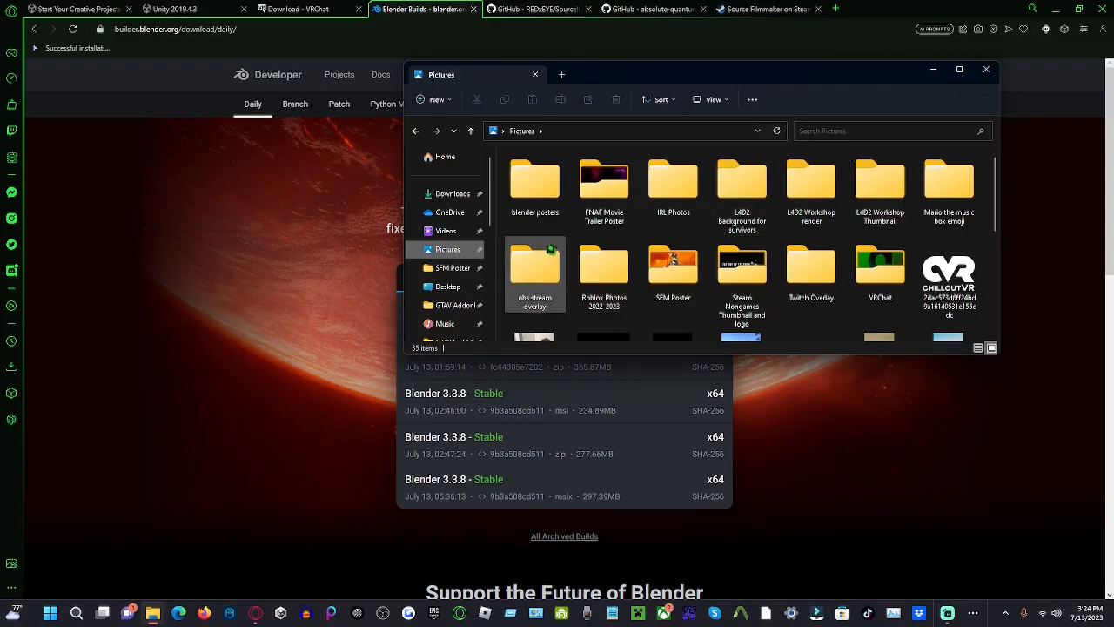
pyautogui.click(536, 208)
pyautogui.doubleClick(538, 213)
pyautogui.click(736, 204)
pyautogui.doubleClick(736, 205)
pyautogui.doubleClick(535, 184)
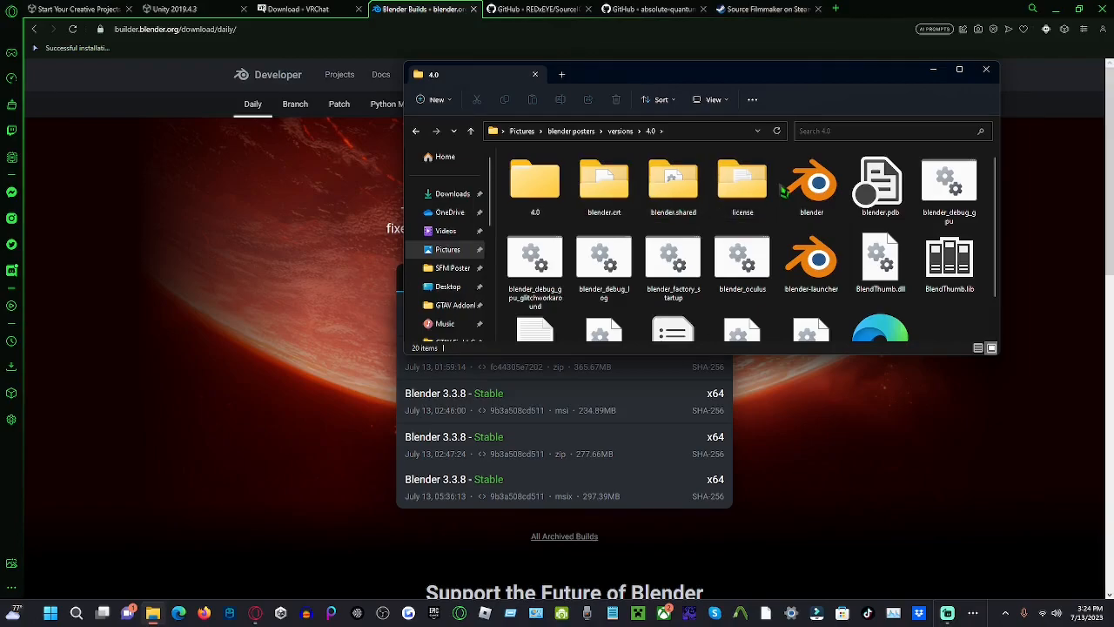
pyautogui.doubleClick(812, 183)
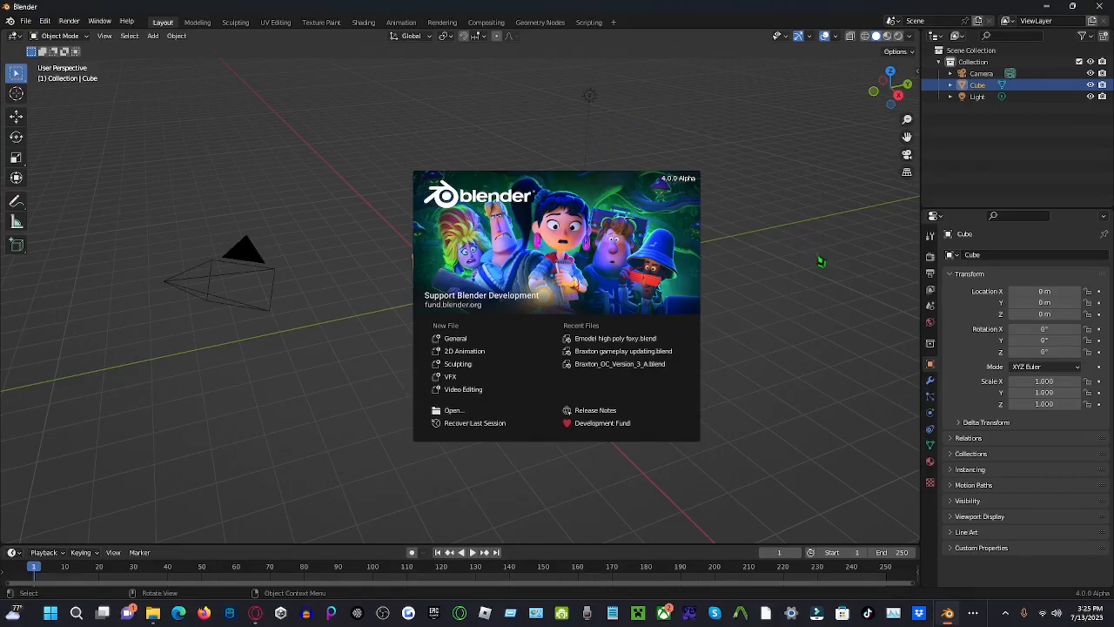
# Close the splash, delete the default cube, camera and light, then show the SourceIO GitHub tab
pyautogui.click(820, 261)
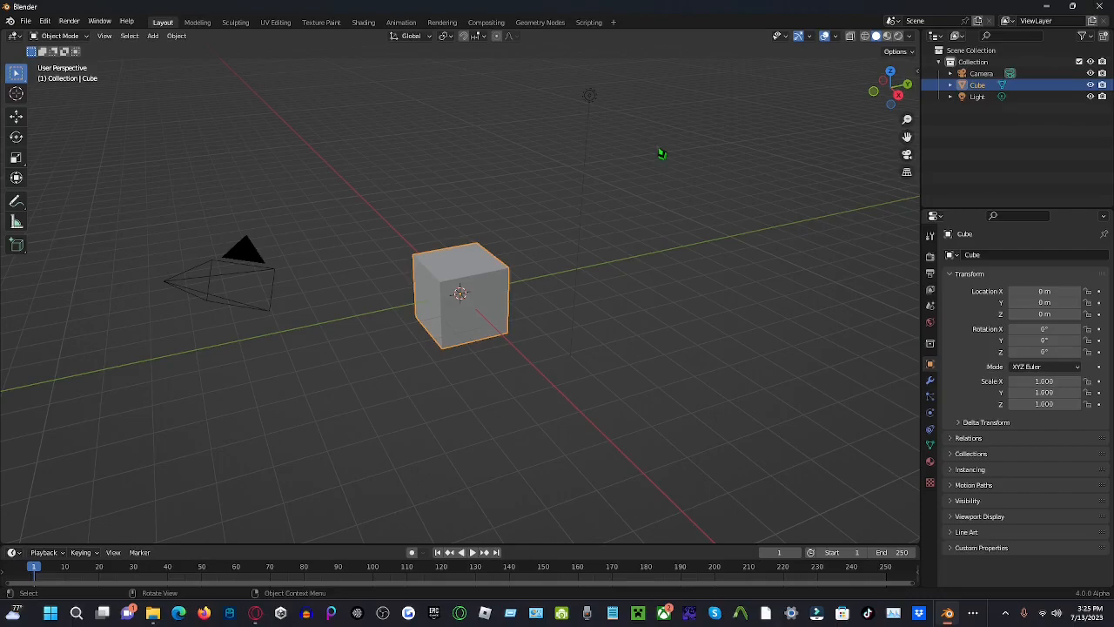
pyautogui.press('a')
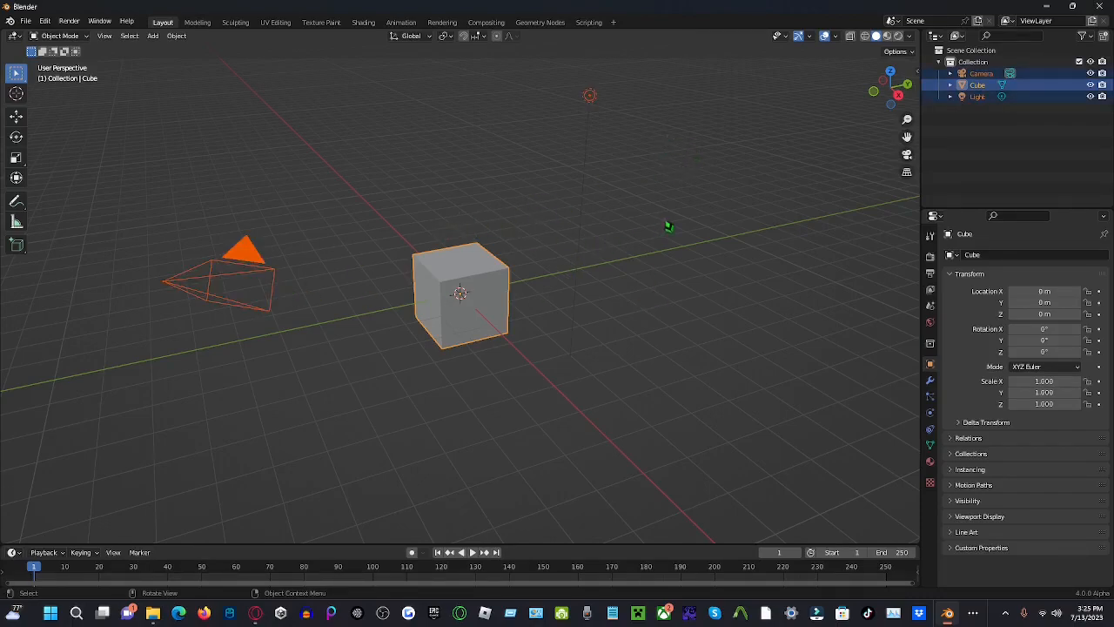
pyautogui.press('x')
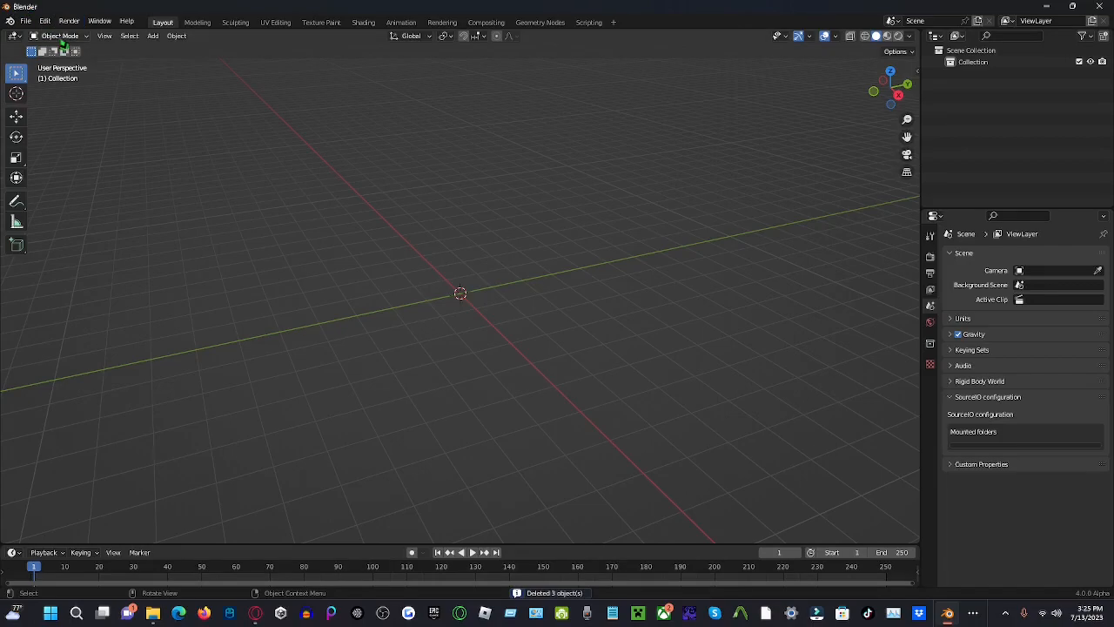
pyautogui.click(255, 613)
pyautogui.click(557, 9)
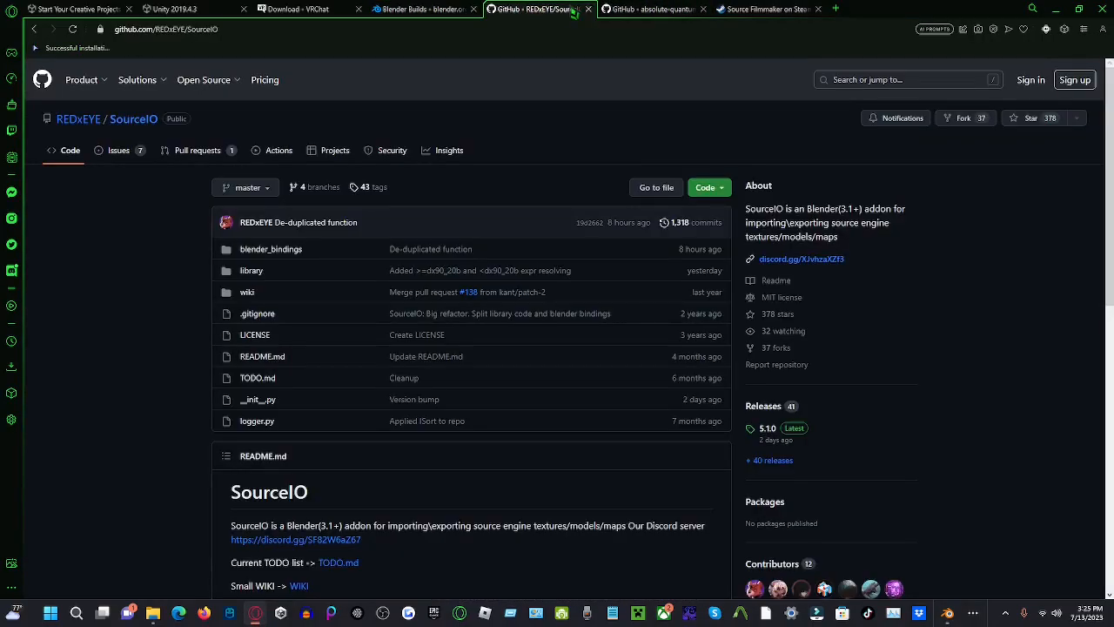
# Compare the Code download options of the SourceIO and cats-blender-plugin repositories, then return to Blender
pyautogui.click(653, 10)
pyautogui.click(550, 10)
pyautogui.click(719, 193)
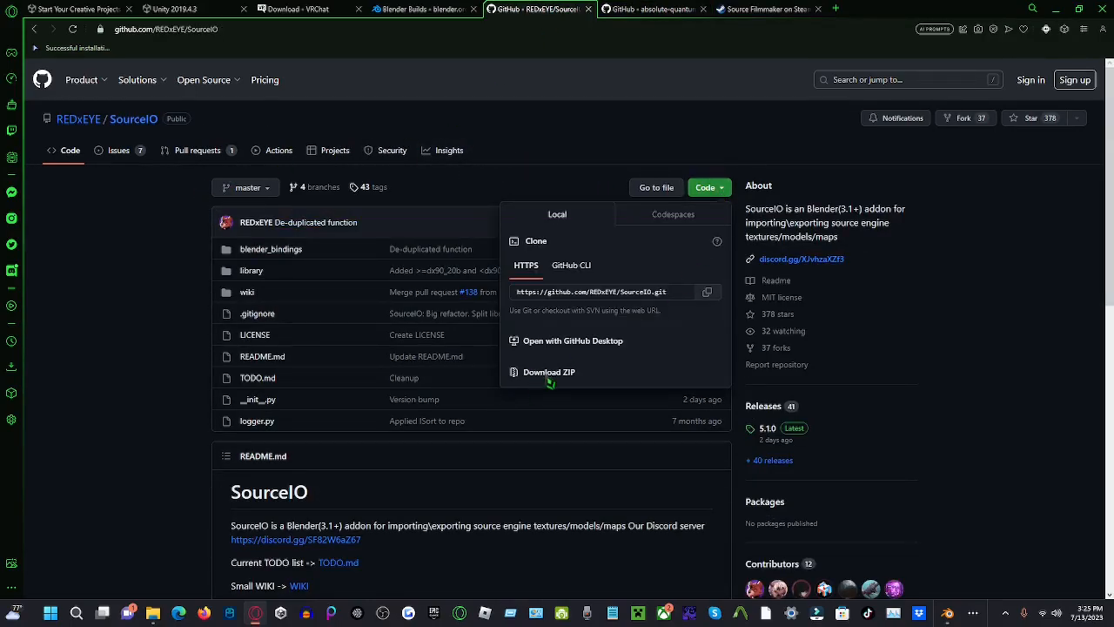
pyautogui.click(646, 146)
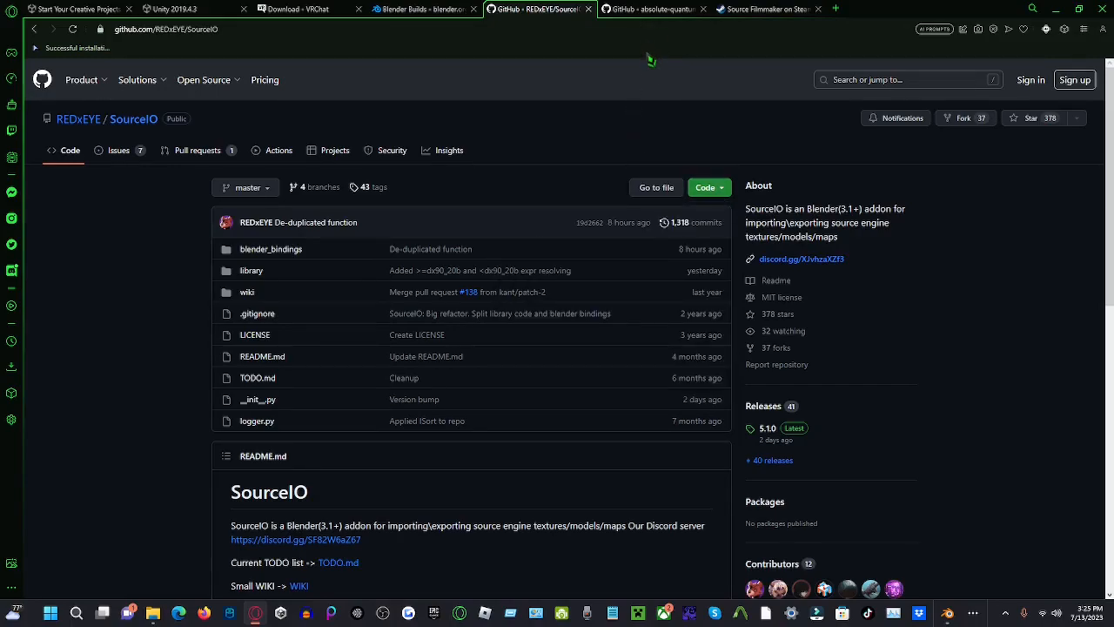
pyautogui.click(651, 9)
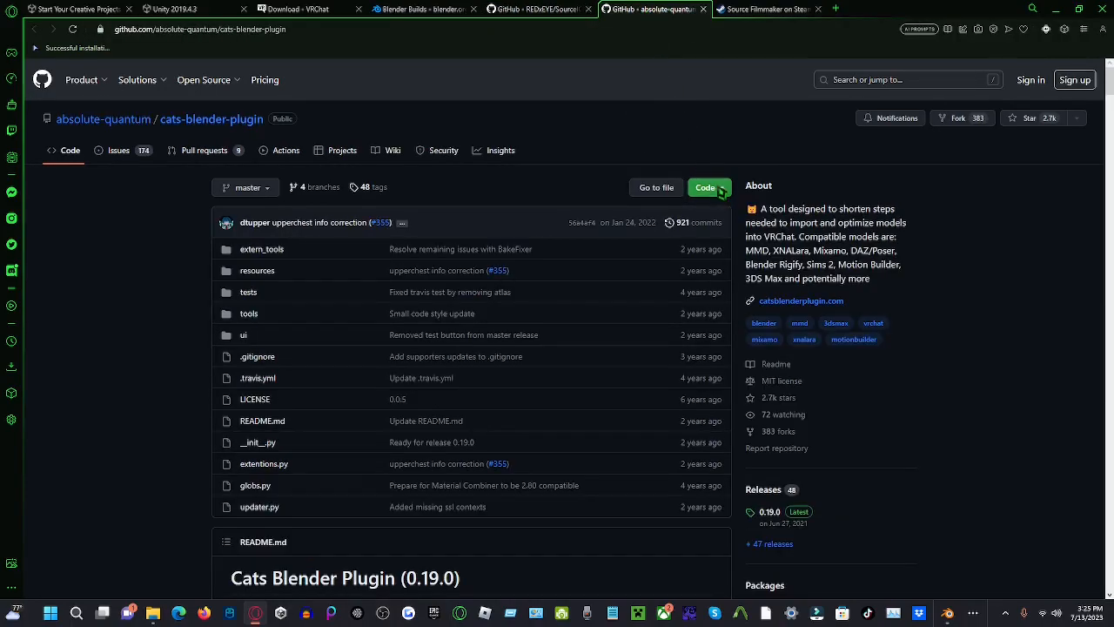
pyautogui.click(720, 191)
pyautogui.click(640, 144)
pyautogui.click(527, 10)
pyautogui.click(668, 9)
pyautogui.click(552, 11)
pyautogui.hotkey('alt', 'Tab')
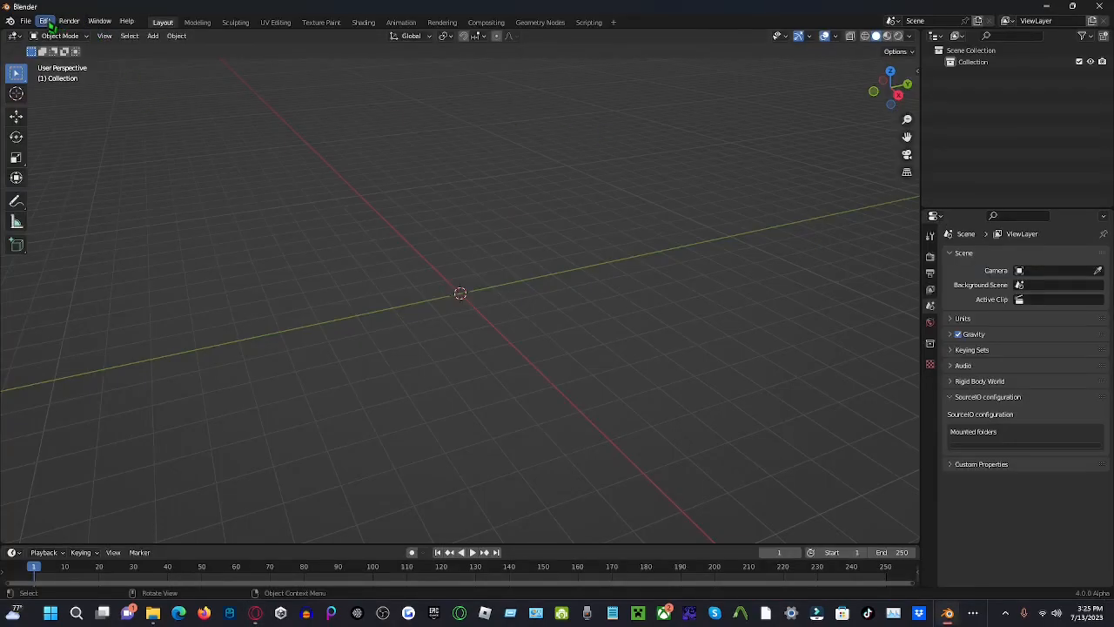
# In Preferences > Add-ons, browse to SourceIO-master.zip but cancel, then briefly search add-ons for 'sou'
pyautogui.click(46, 21)
pyautogui.click(87, 190)
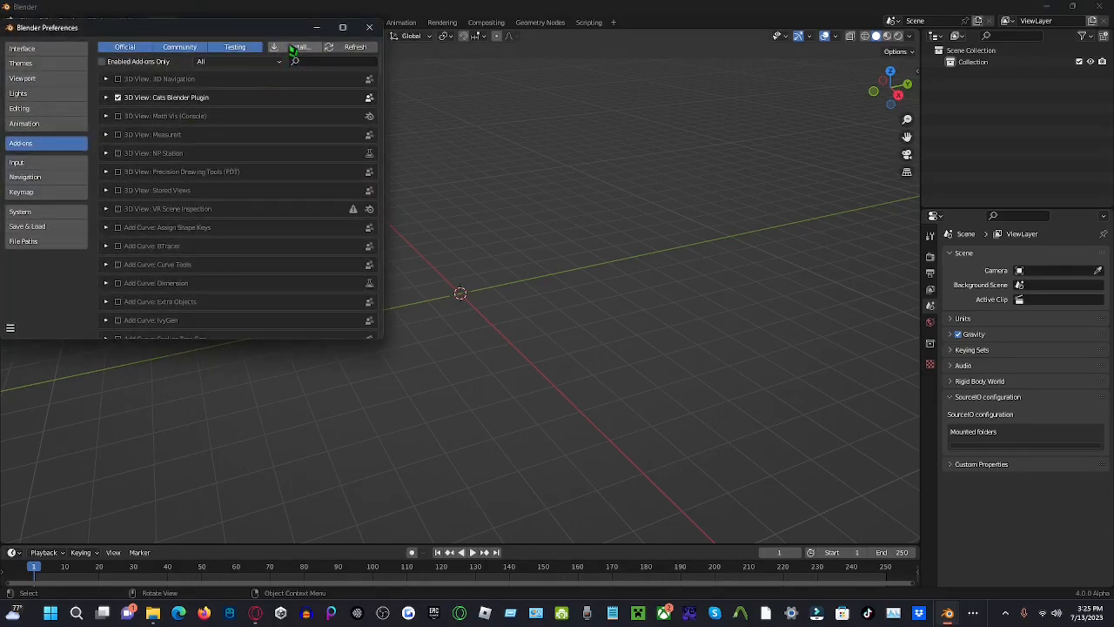
pyautogui.click(292, 47)
pyautogui.click(61, 144)
pyautogui.scroll(-6, 270, 215)
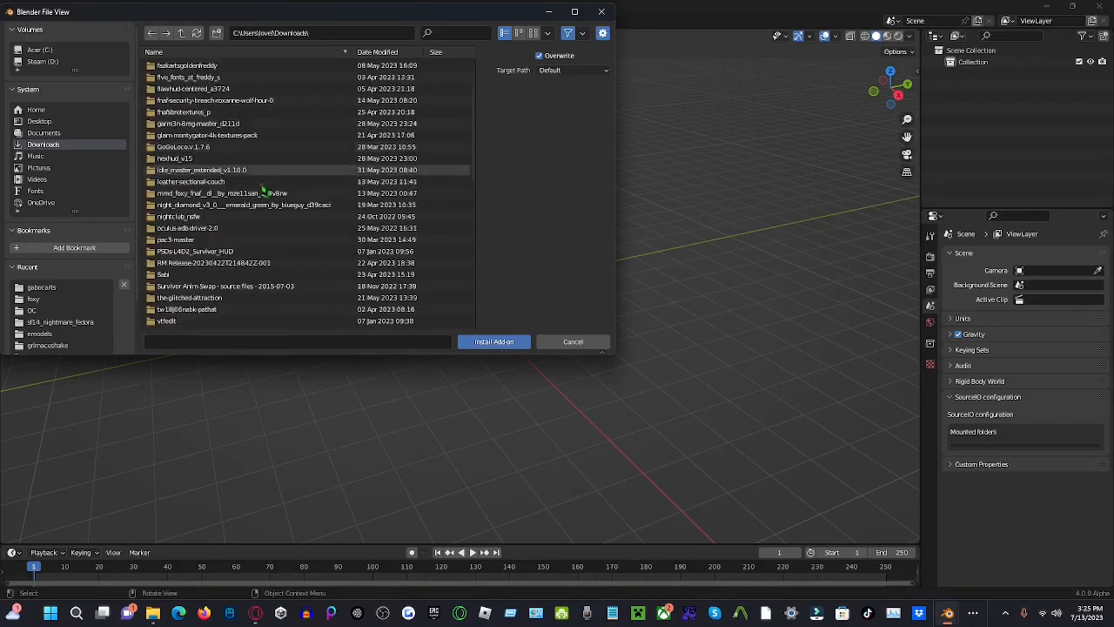
pyautogui.scroll(-7, 261, 219)
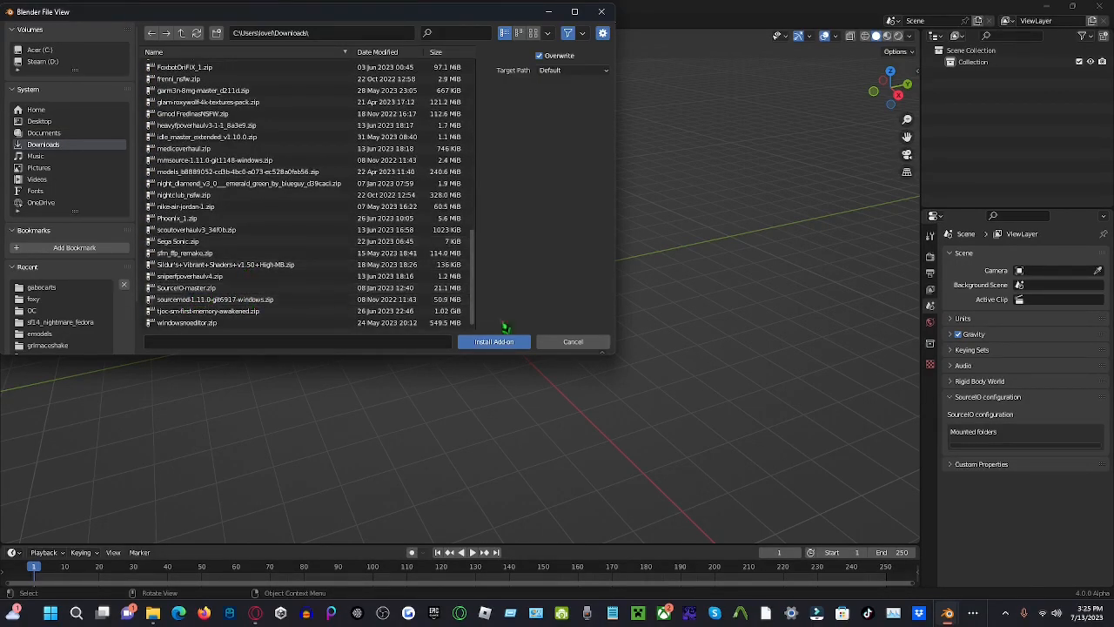
pyautogui.click(280, 288)
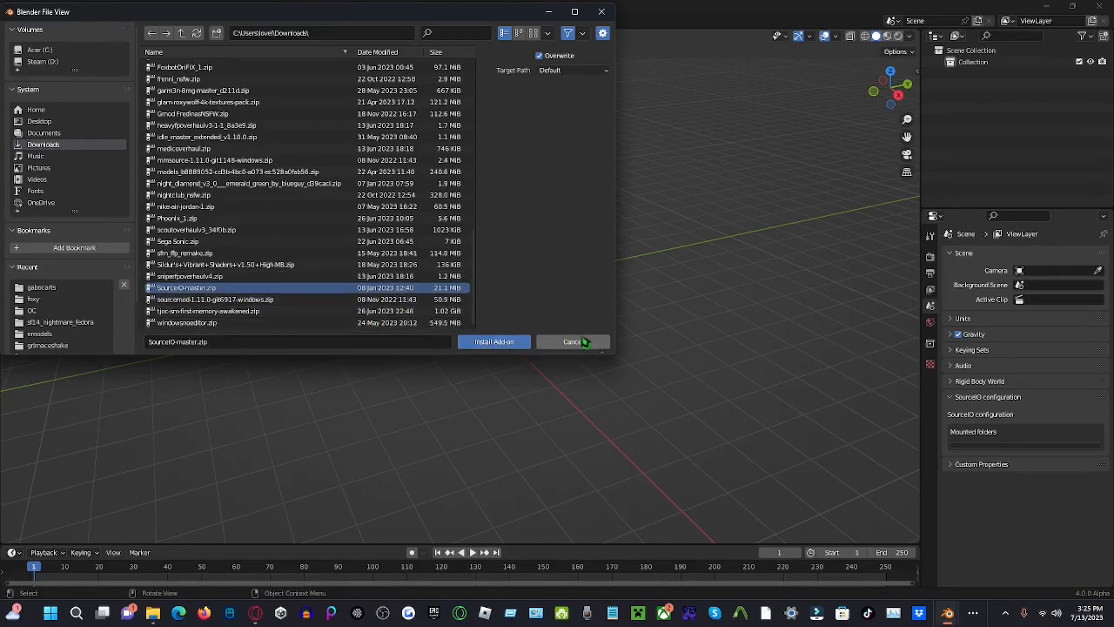
pyautogui.click(574, 342)
pyautogui.click(329, 62)
pyautogui.write('so')
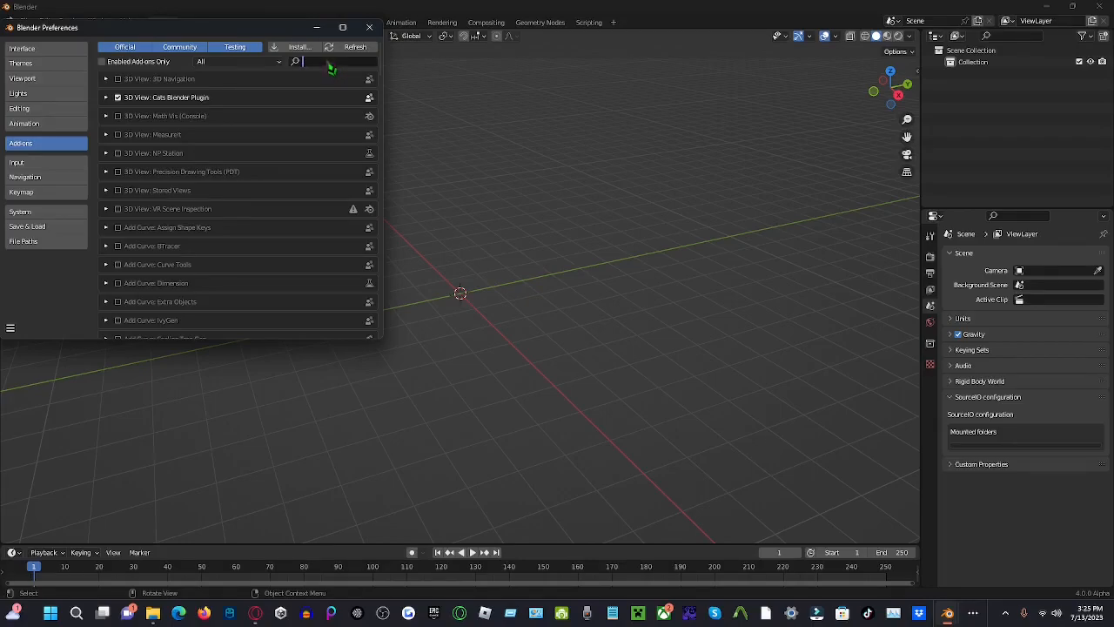
pyautogui.write('u')
pyautogui.press('BackSpace')
# Install cats-blender-plugin-master.zip from Downloads and close the Preferences window
pyautogui.click(296, 47)
pyautogui.click(52, 144)
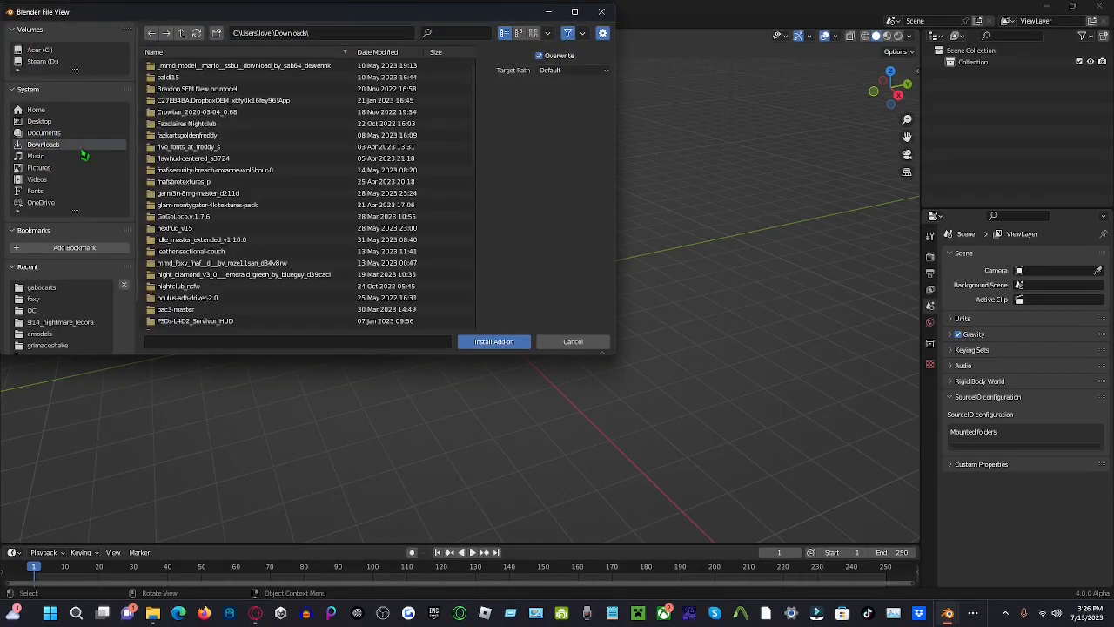
pyautogui.scroll(-5, 307, 228)
pyautogui.click(254, 228)
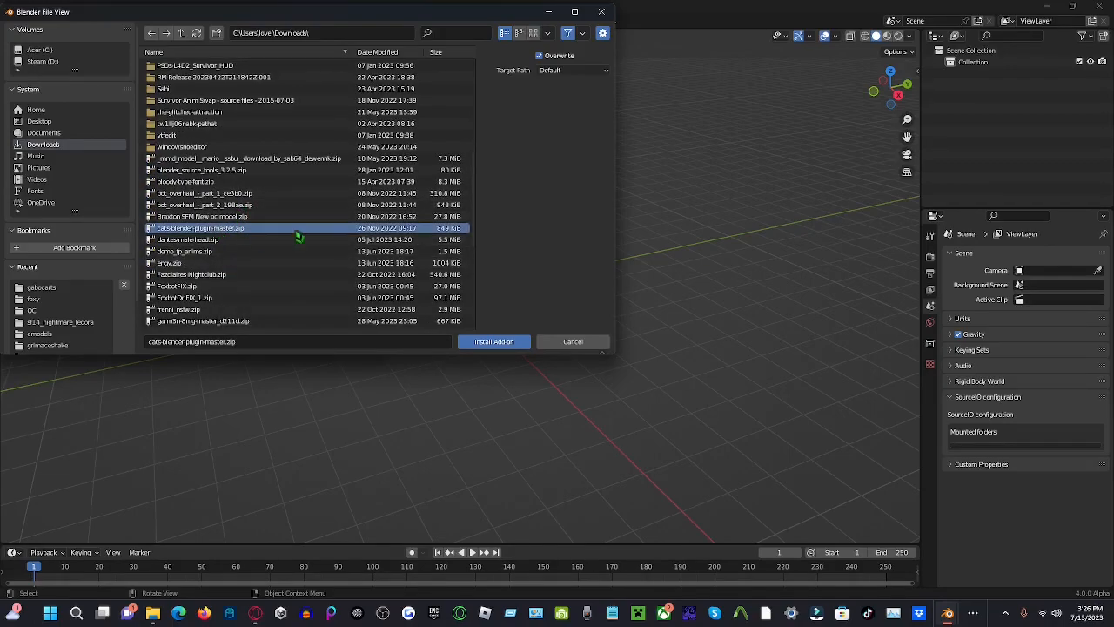
pyautogui.click(571, 340)
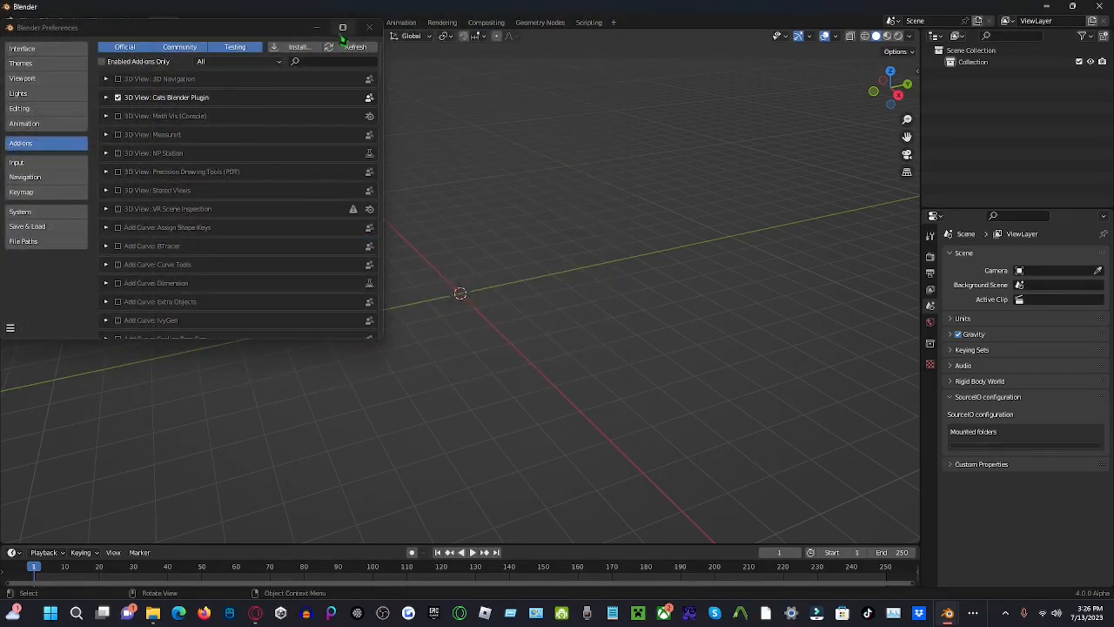
pyautogui.click(370, 28)
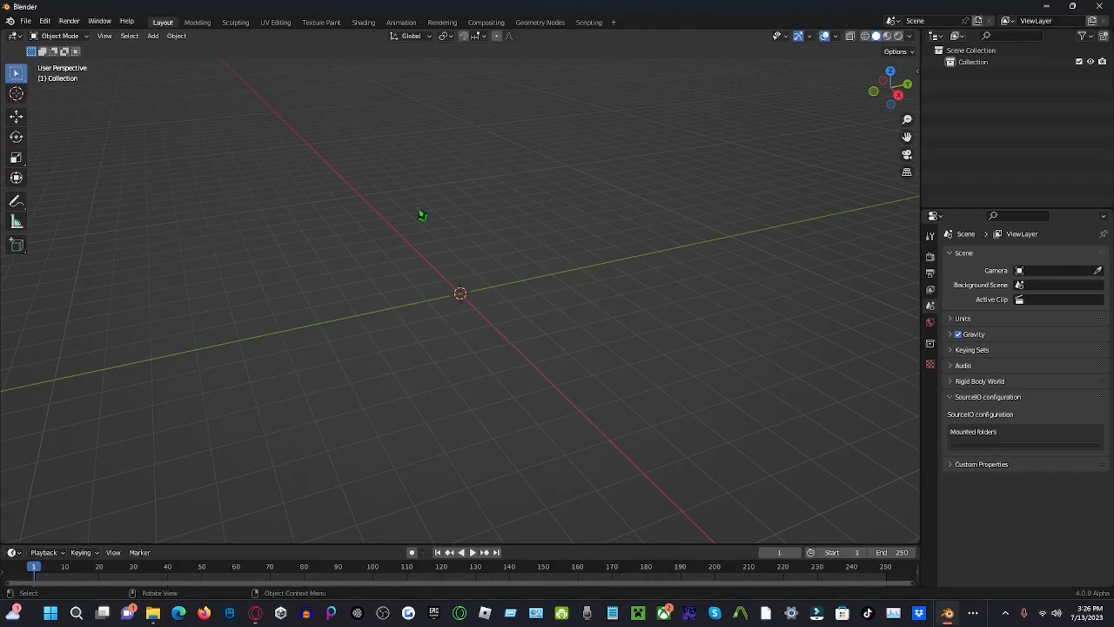
# Start a File > Import > Source Engine Assets > Source model (.mdl) import
pyautogui.click(25, 21)
pyautogui.moveTo(104, 189)
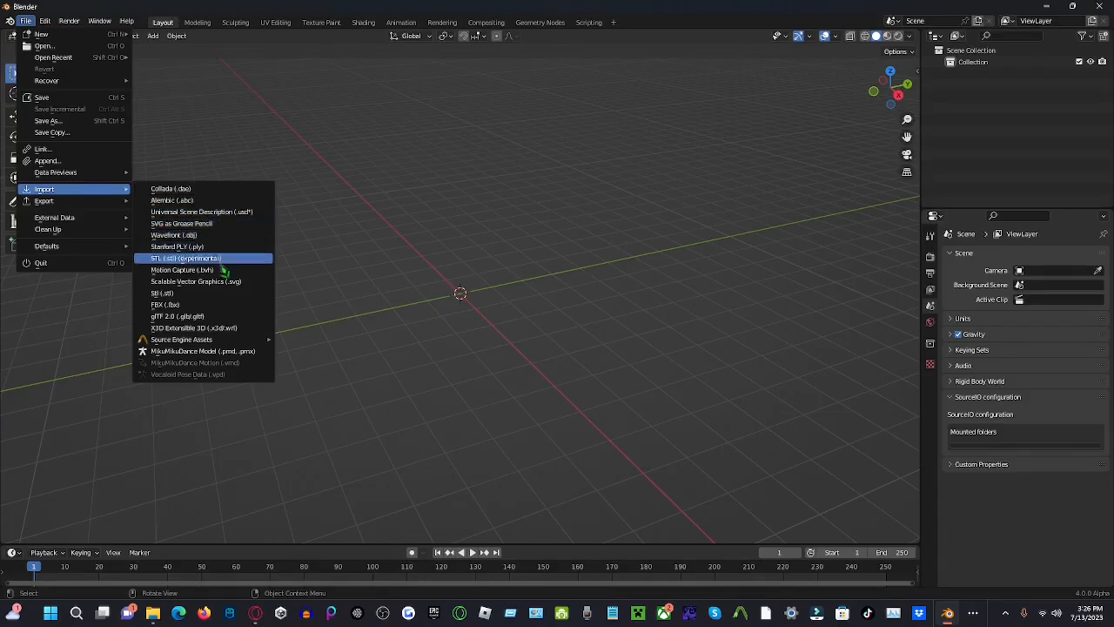
pyautogui.moveTo(250, 341)
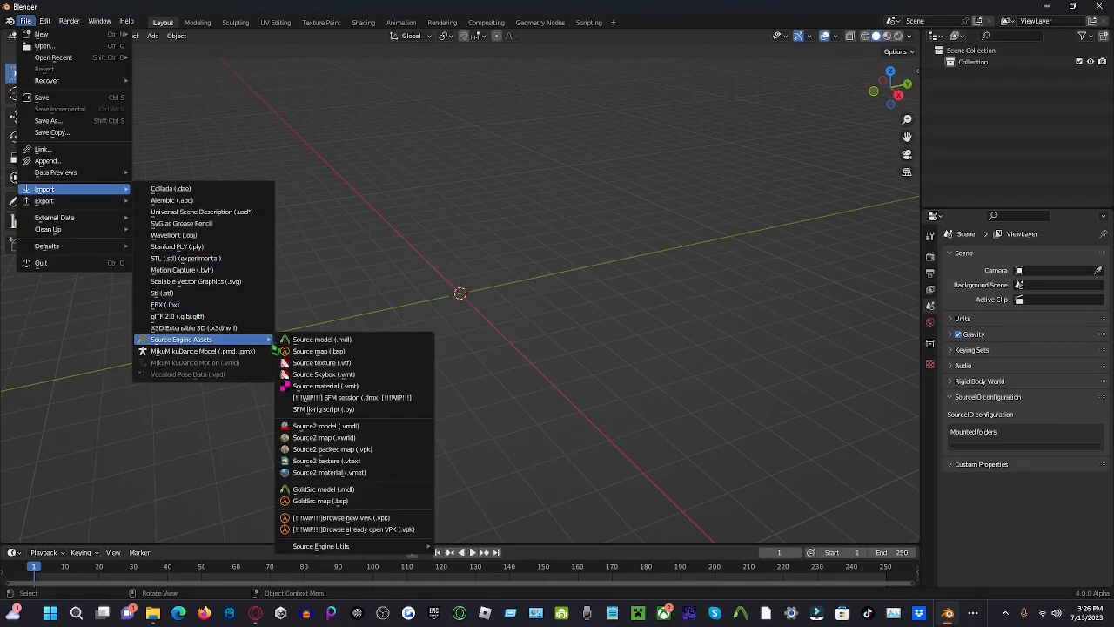
pyautogui.click(308, 340)
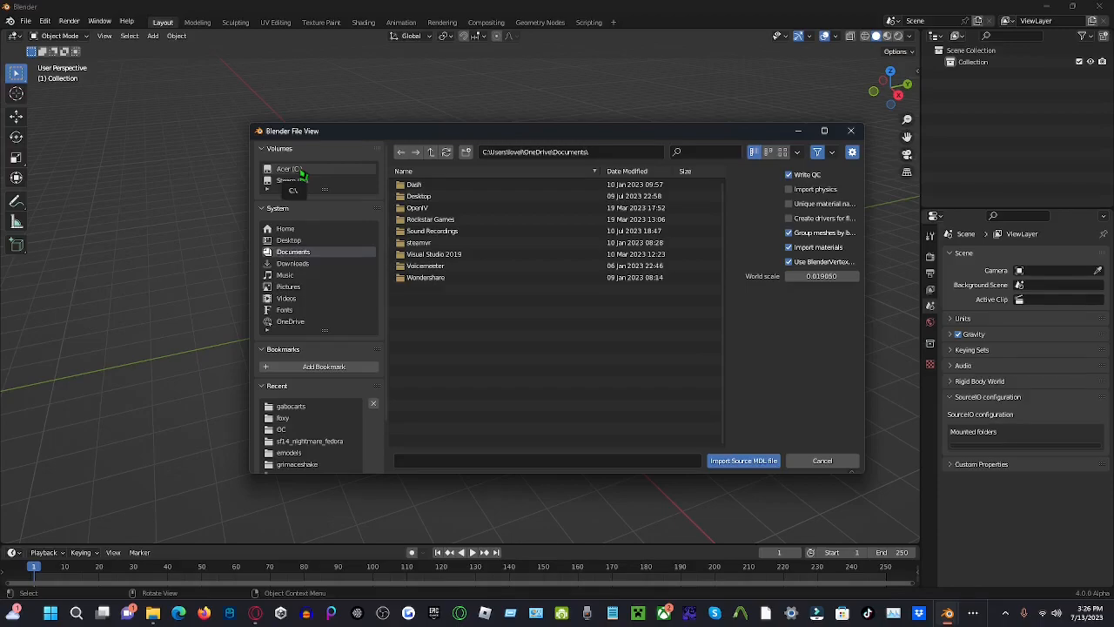
# Navigate the importer to C:\Program Files (x86)\Steam\steamapps\common
pyautogui.click(295, 169)
pyautogui.click(452, 208)
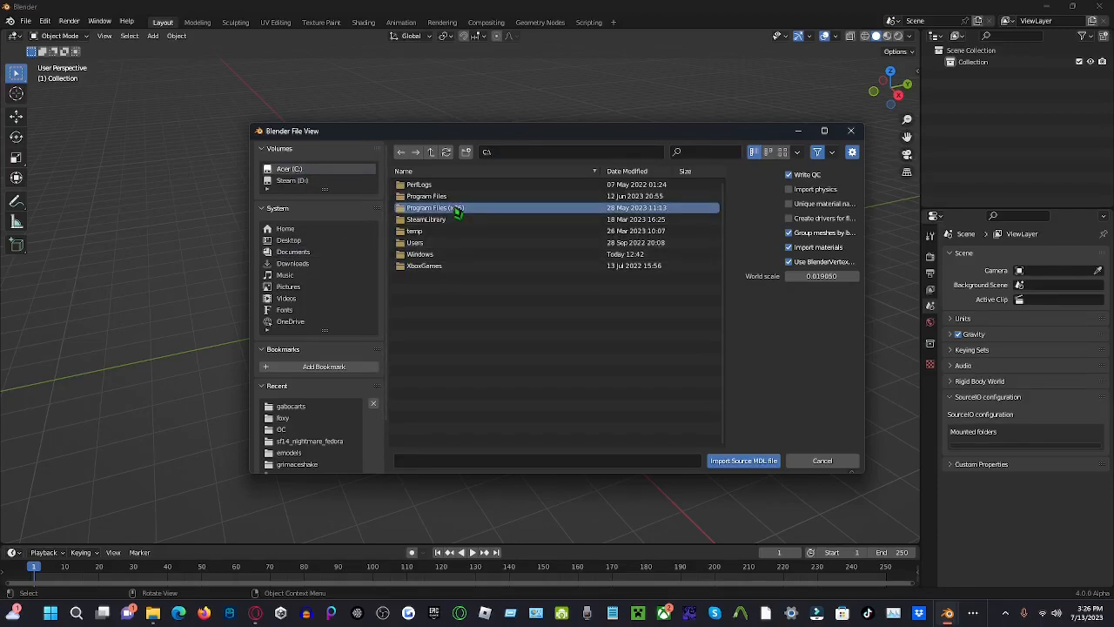
pyautogui.doubleClick(454, 212)
pyautogui.scroll(-10, 426, 279)
pyautogui.click(439, 340)
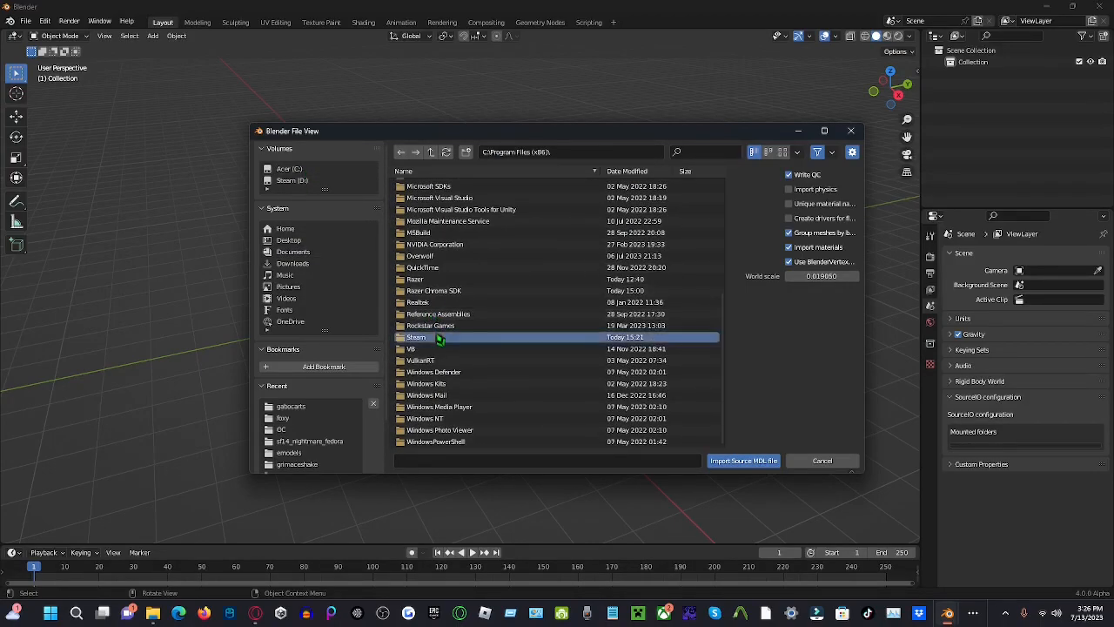
pyautogui.doubleClick(440, 341)
pyautogui.doubleClick(443, 372)
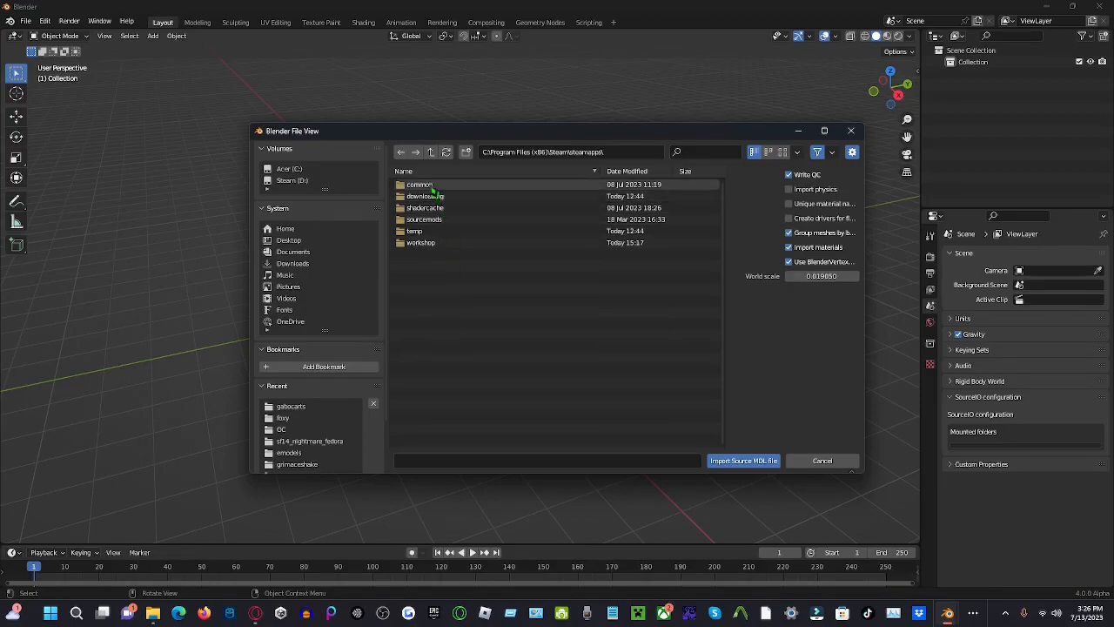
pyautogui.doubleClick(432, 187)
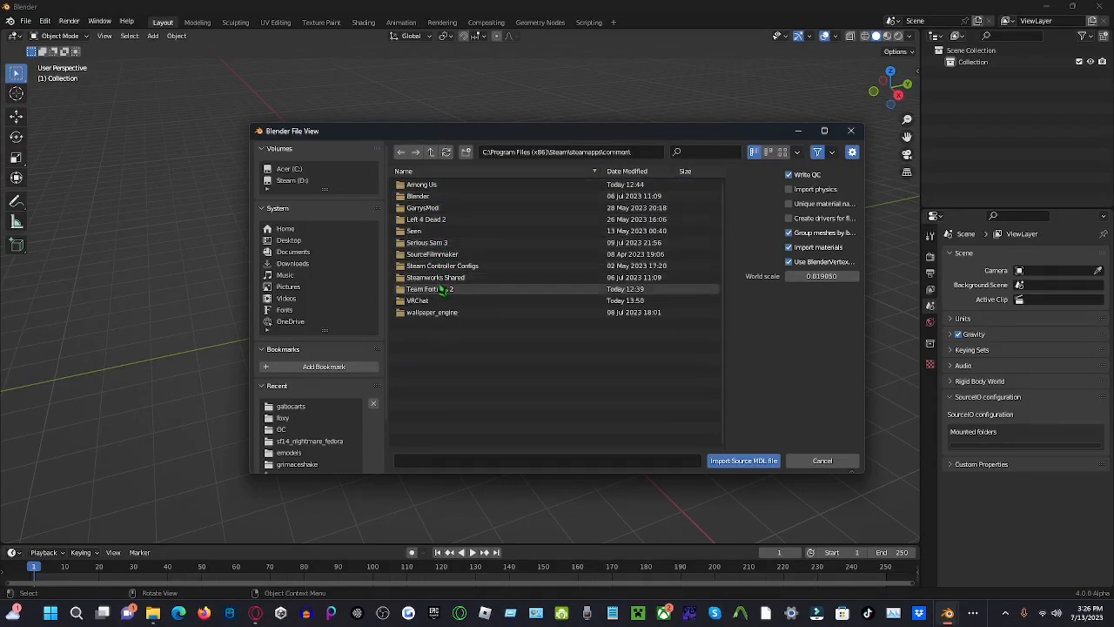
# Open SourceFilmmaker\game\workshop\models\mistberg and import nfoxy.mdl
pyautogui.doubleClick(429, 253)
pyautogui.doubleClick(426, 185)
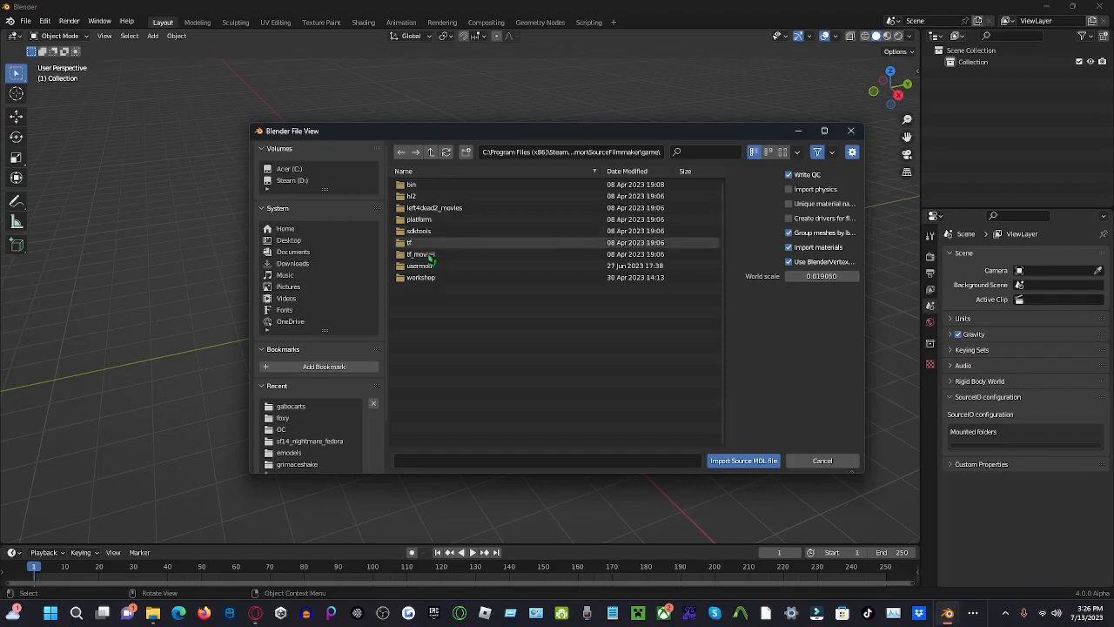
pyautogui.doubleClick(424, 276)
pyautogui.doubleClick(430, 220)
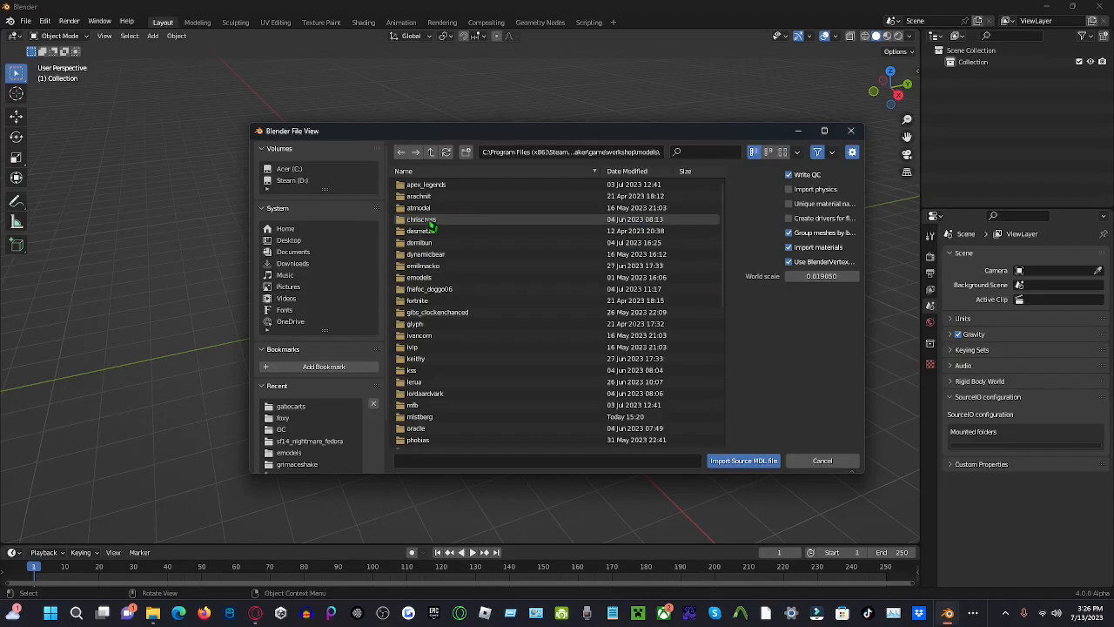
pyautogui.doubleClick(423, 416)
pyautogui.doubleClick(415, 186)
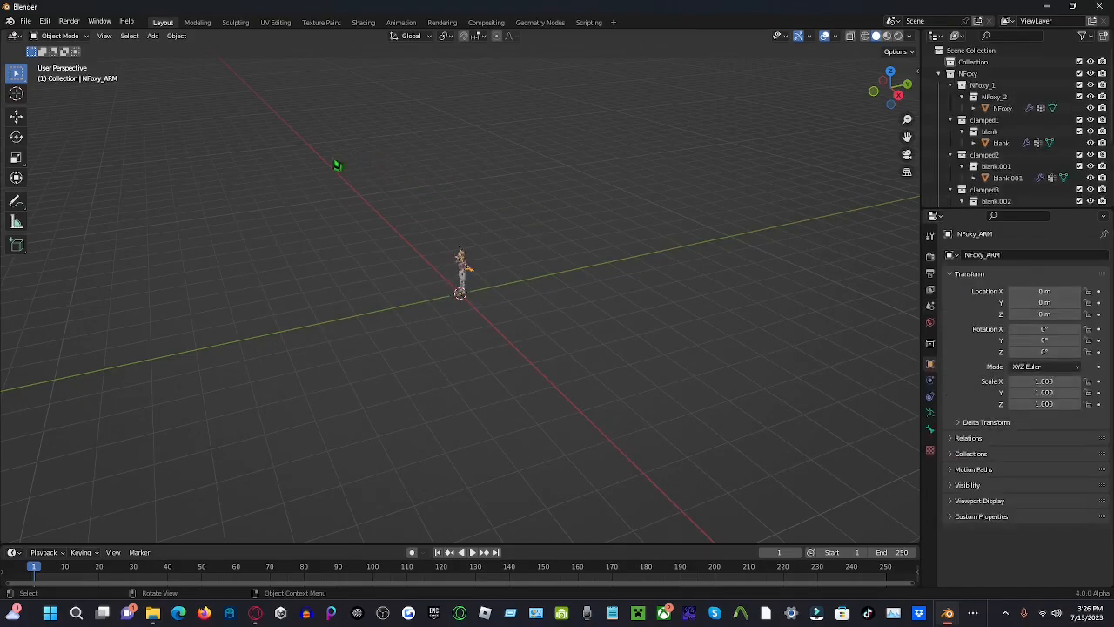
# Switch the viewport to Material Preview so Foxy shows its textures
pyautogui.moveTo(523, 217)
pyautogui.mouseDown(button='middle')
pyautogui.moveTo(567, 194)
pyautogui.moveTo(569, 293)
pyautogui.moveTo(593, 288)
pyautogui.moveTo(630, 241)
pyautogui.mouseUp(button='middle')
pyautogui.scroll(8, 557, 195)
pyautogui.scroll(4, 612, 241)
pyautogui.press('z')
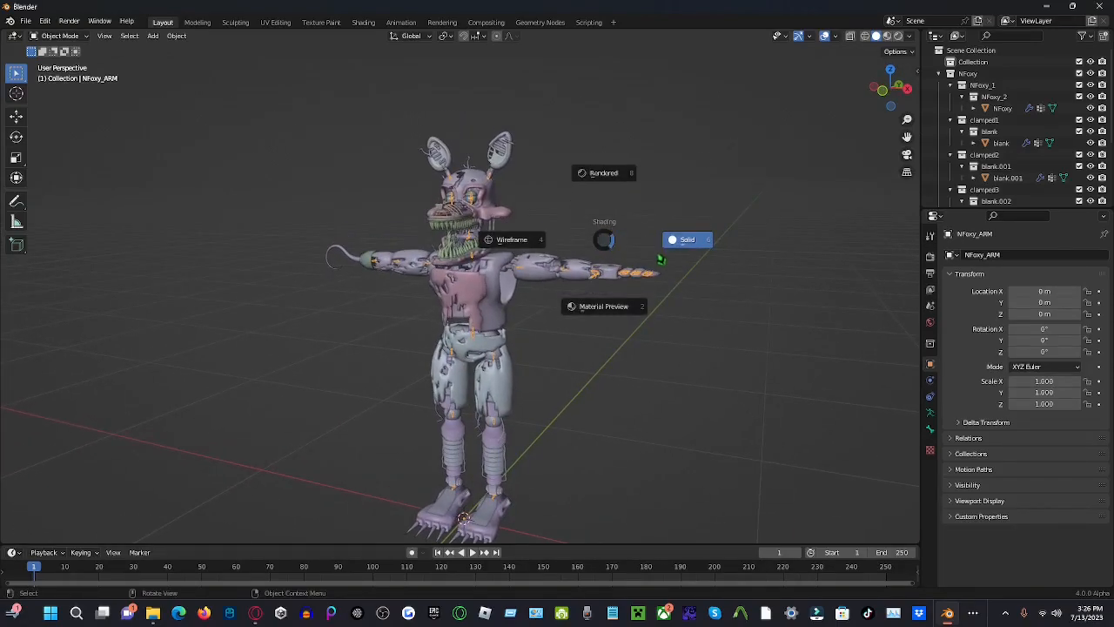
pyautogui.click(609, 309)
pyautogui.scroll(3, 604, 241)
pyautogui.moveTo(604, 241)
pyautogui.mouseDown(button='middle')
pyautogui.moveTo(644, 241)
pyautogui.moveTo(569, 236)
pyautogui.moveTo(589, 199)
pyautogui.moveTo(584, 274)
pyautogui.moveTo(614, 324)
pyautogui.moveTo(641, 313)
pyautogui.moveTo(616, 298)
pyautogui.moveTo(639, 282)
pyautogui.mouseUp(button='middle')
pyautogui.scroll(3, 574, 232)
pyautogui.scroll(-2, 580, 214)
pyautogui.scroll(3, 580, 214)
pyautogui.scroll(-1, 580, 214)
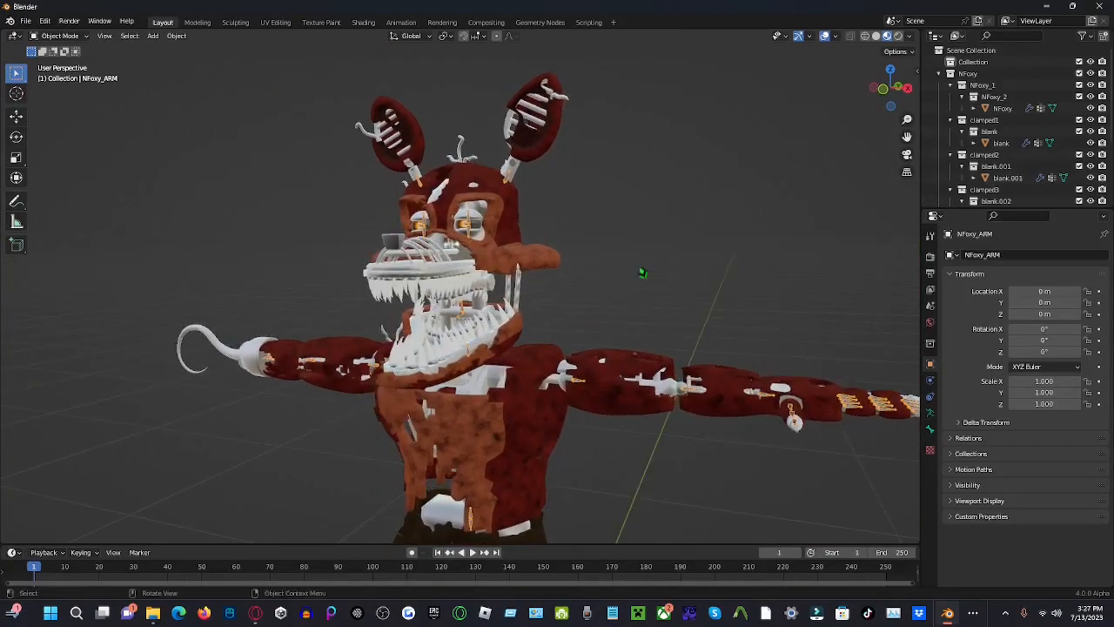
# Box-select all of Foxy's mesh parts and join them into blank.002
pyautogui.click(1005, 109)
pyautogui.scroll(-2, 468, 369)
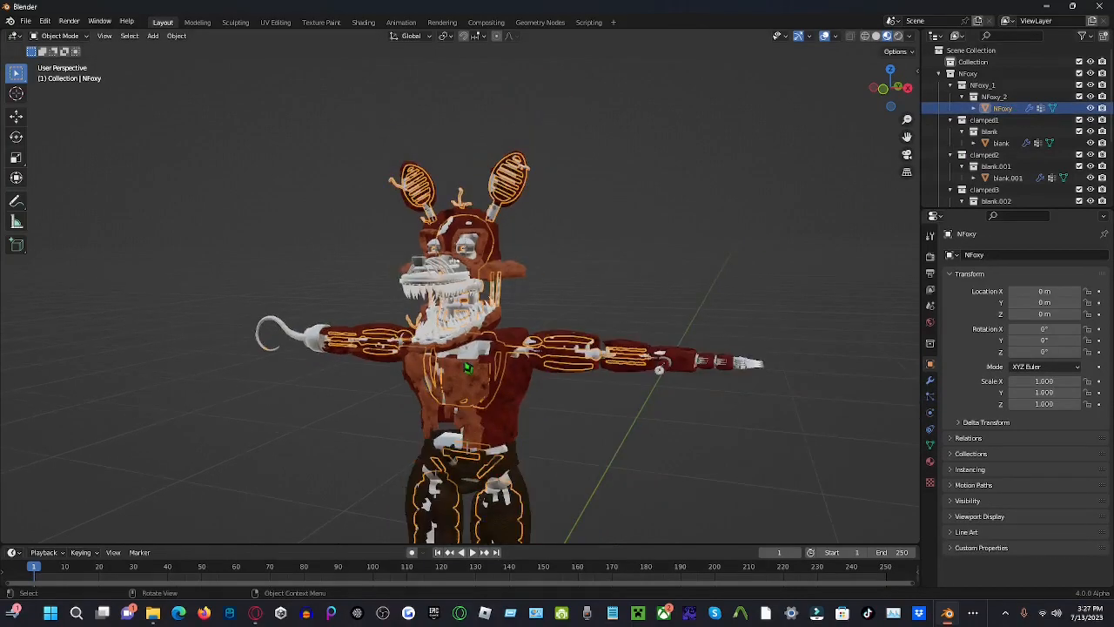
pyautogui.click(506, 407)
pyautogui.scroll(-1, 506, 397)
pyautogui.moveTo(505, 382); pyautogui.dragTo(520, 396, button='middle')
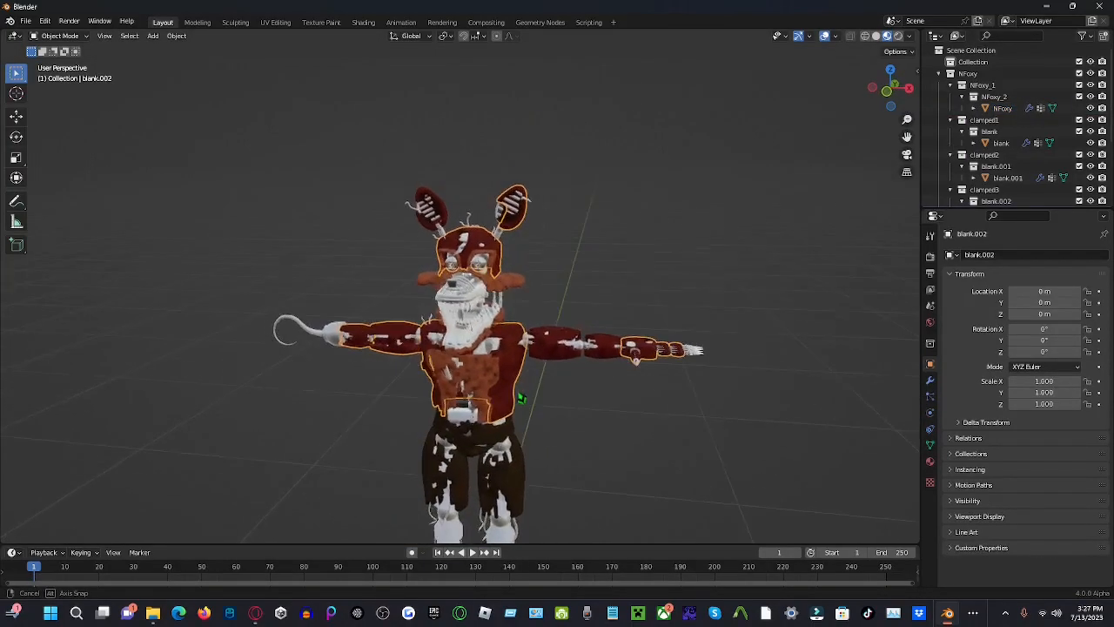
pyautogui.click(635, 357)
pyautogui.click(509, 383)
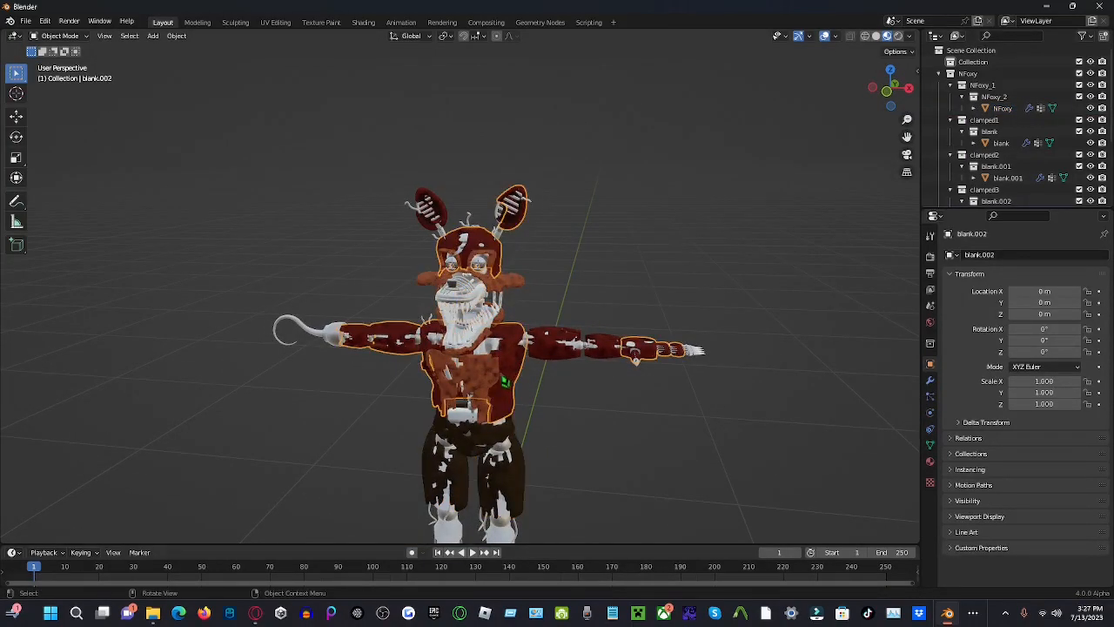
pyautogui.scroll(-5, 506, 365)
pyautogui.press('b')
pyautogui.moveTo(331, 207); pyautogui.dragTo(609, 468)
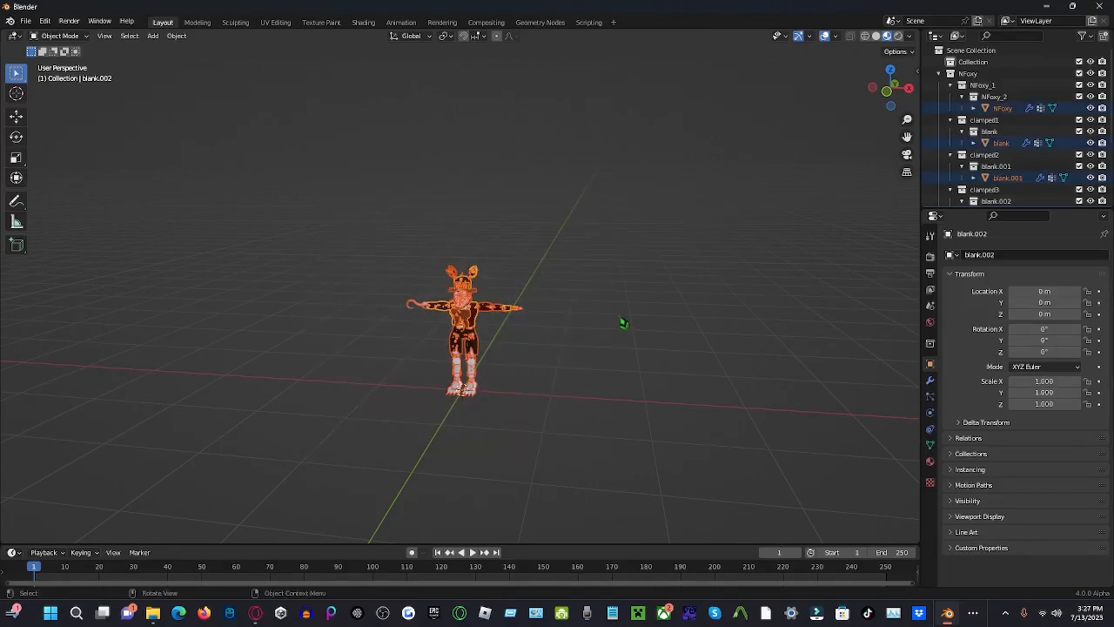
pyautogui.press('ctrl')
pyautogui.hotkey('ctrl', 'j')
# Select the NFoxy_ARM armature and switch it to Edit Mode
pyautogui.scroll(8, 623, 323)
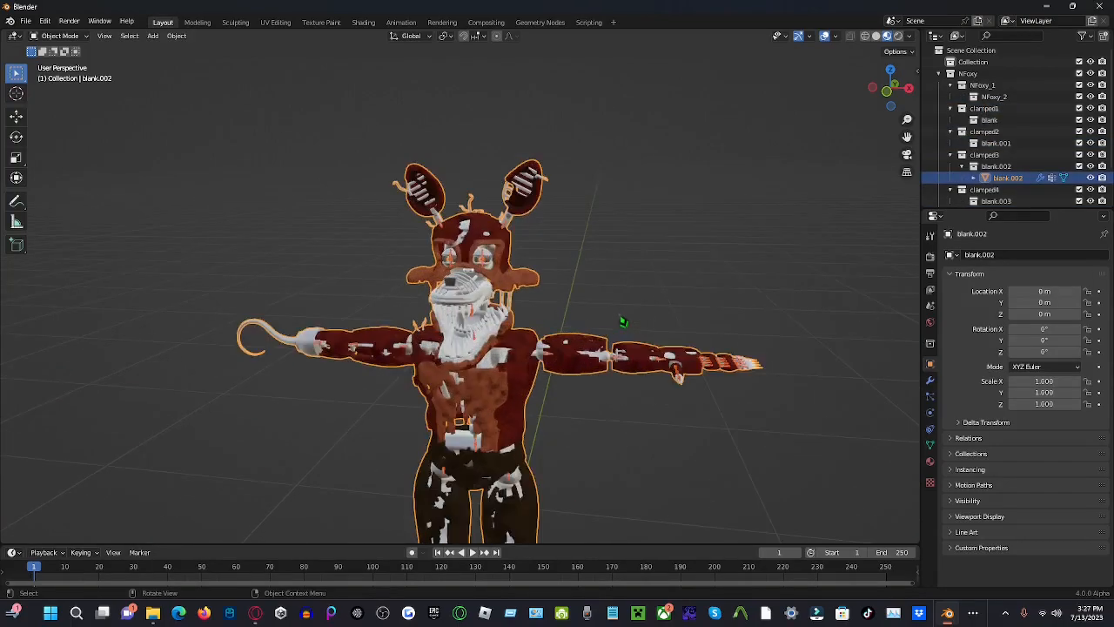
pyautogui.scroll(2, 613, 272)
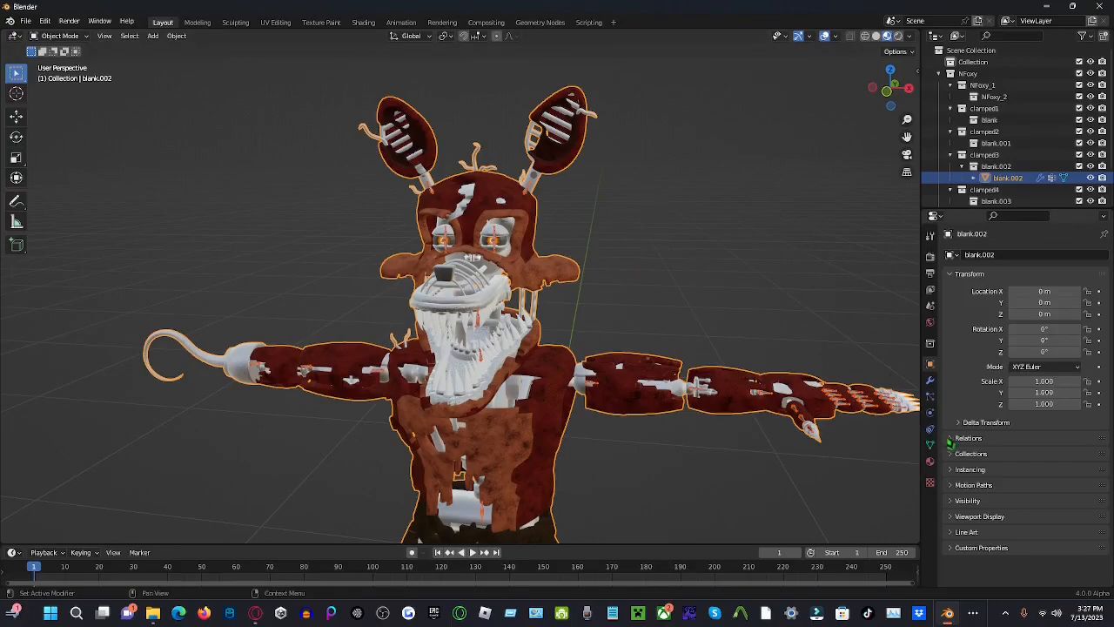
pyautogui.moveTo(599, 297); pyautogui.dragTo(620, 290, button='middle')
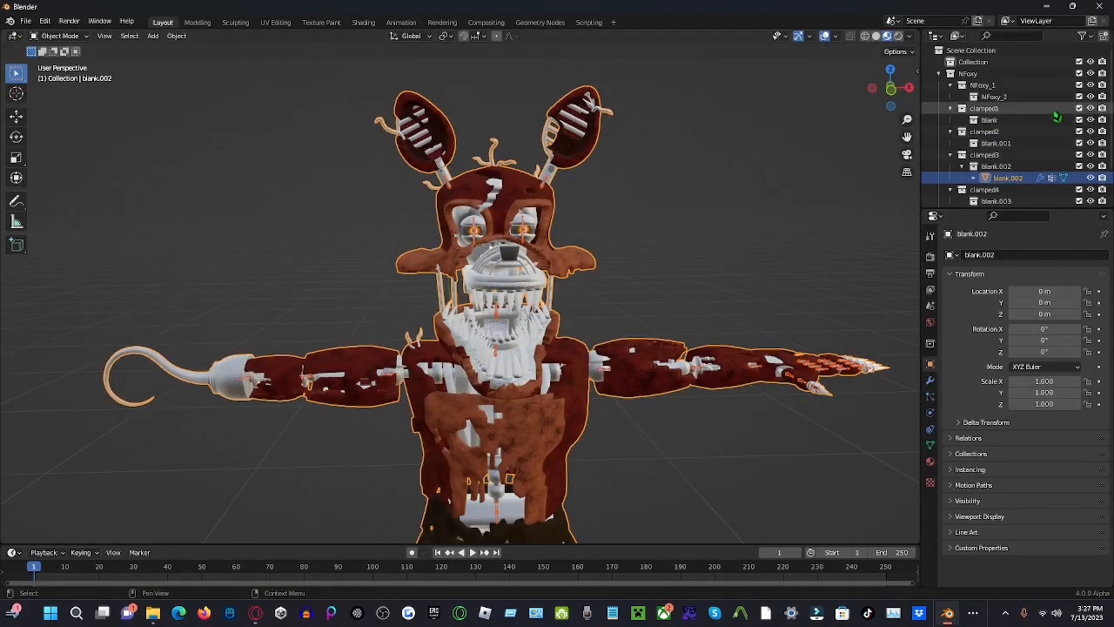
pyautogui.scroll(-3, 1009, 174)
pyautogui.click(1000, 196)
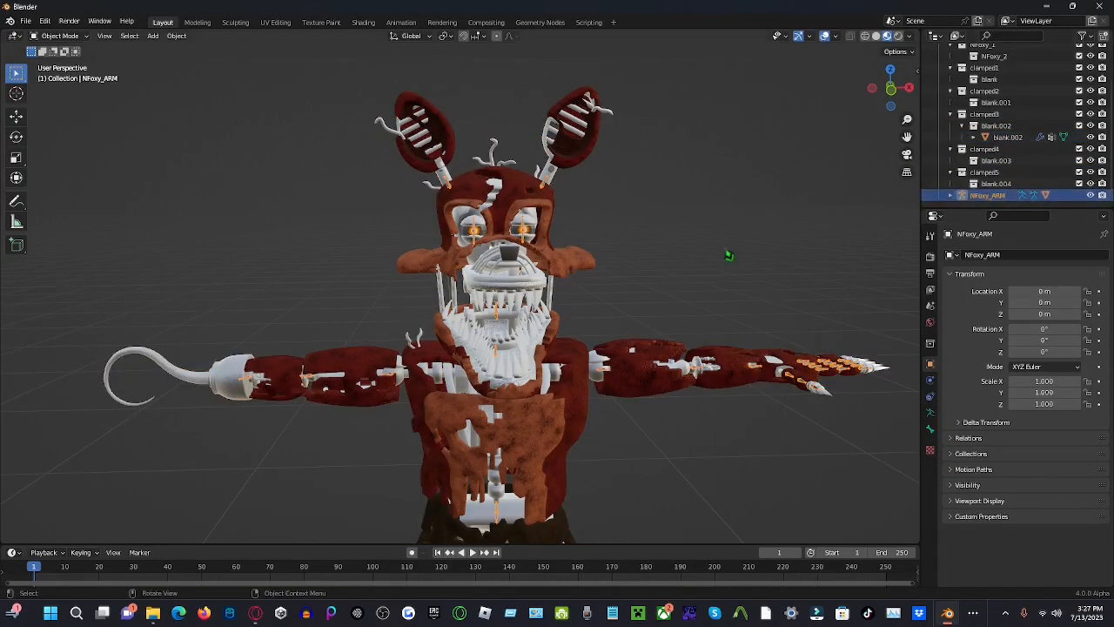
pyautogui.scroll(-2, 633, 277)
pyautogui.moveTo(533, 313); pyautogui.dragTo(643, 296, button='middle')
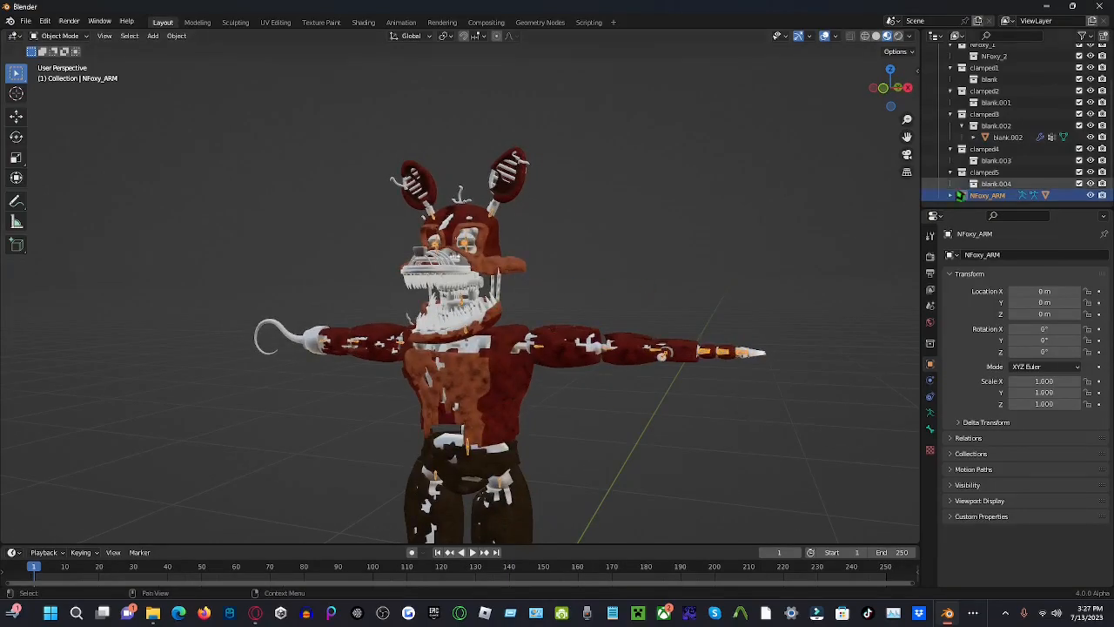
pyautogui.click(57, 36)
pyautogui.click(59, 63)
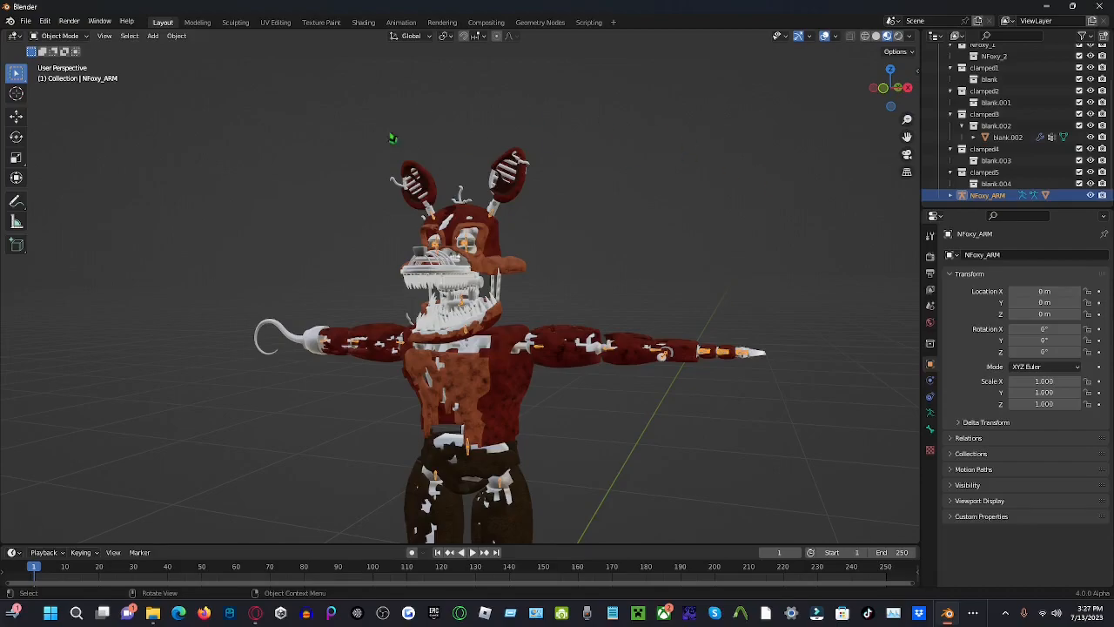
# Put the NFoxy_ARM armature into Edit Mode and return to the Blender window
pyautogui.click(57, 36)
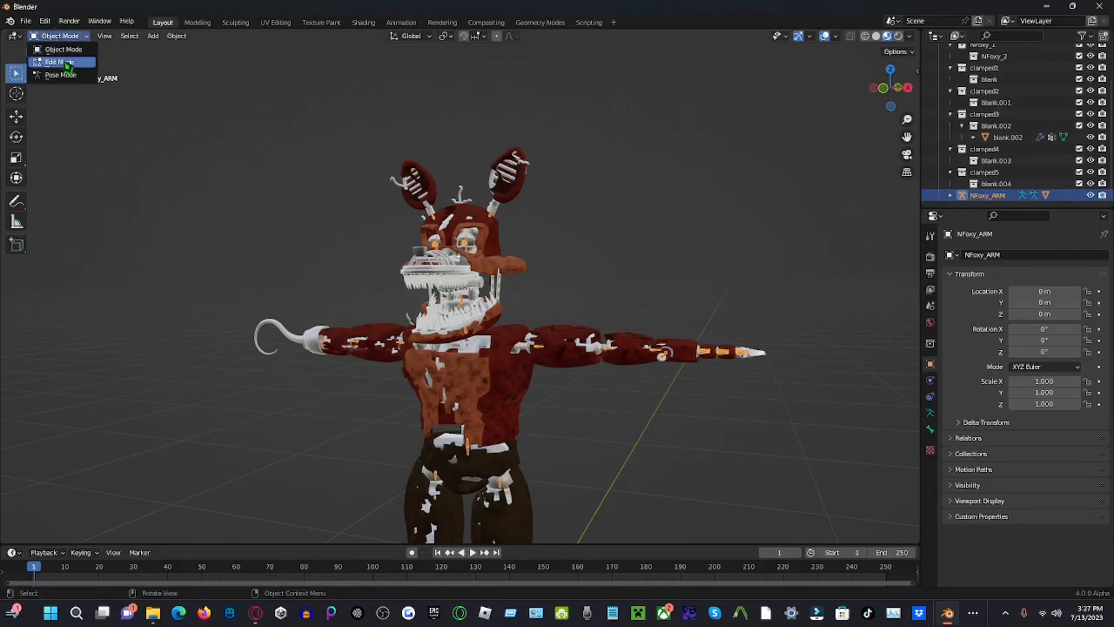
pyautogui.click(60, 63)
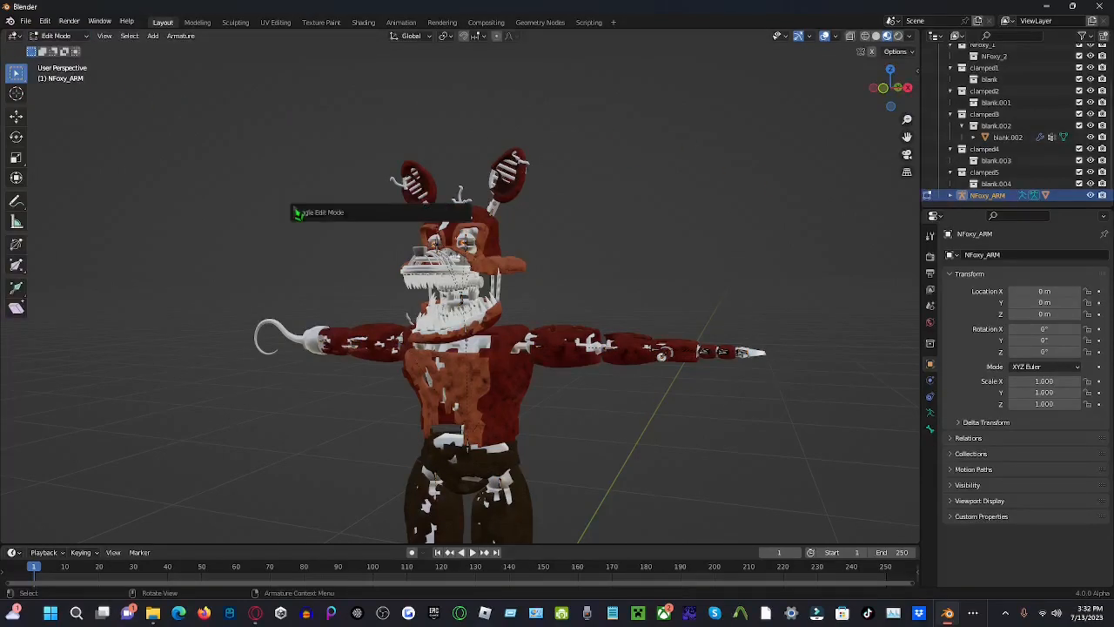
pyautogui.hotkey('alt', 'Tab')
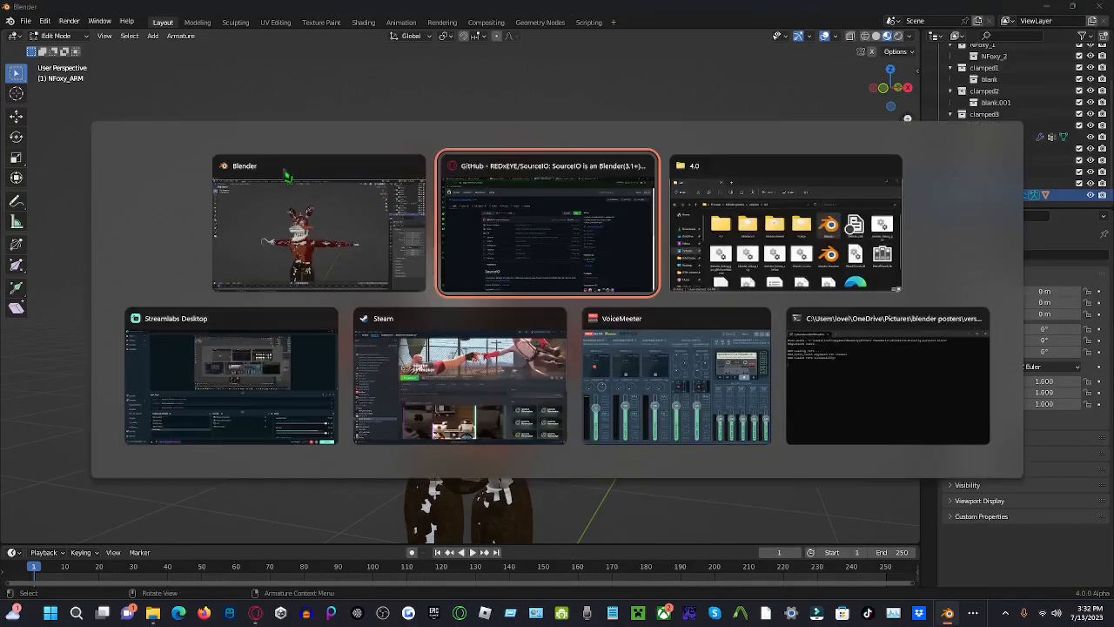
pyautogui.click(252, 195)
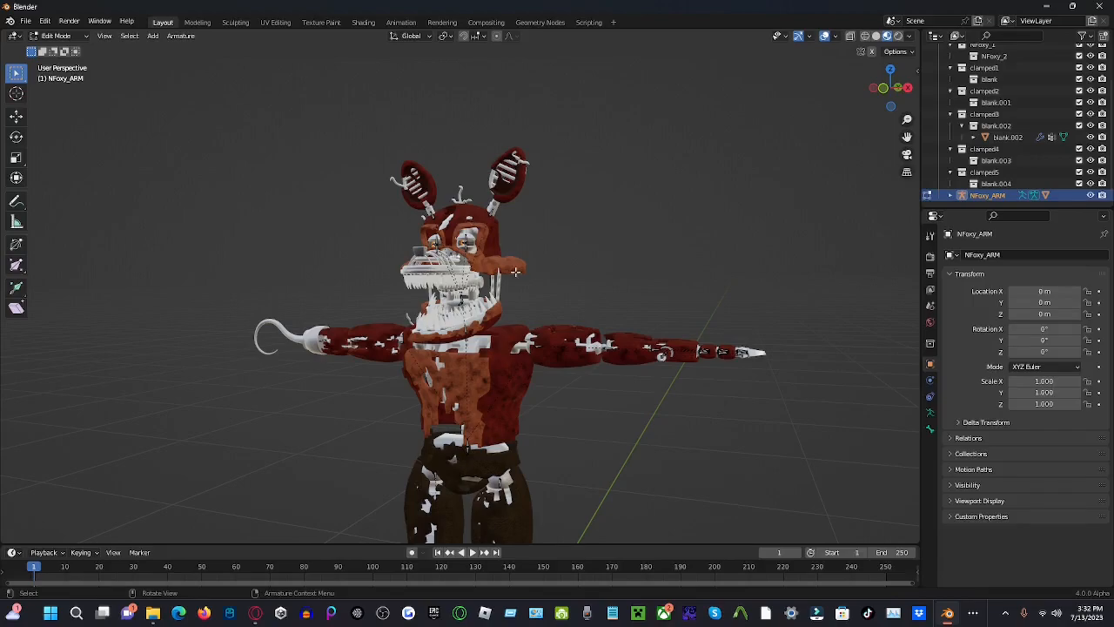
# Inspect Control_Jaw's parent relations, then select the bip_head bone
pyautogui.scroll(3, 515, 271)
pyautogui.moveTo(515, 272); pyautogui.dragTo(487, 284, button='middle')
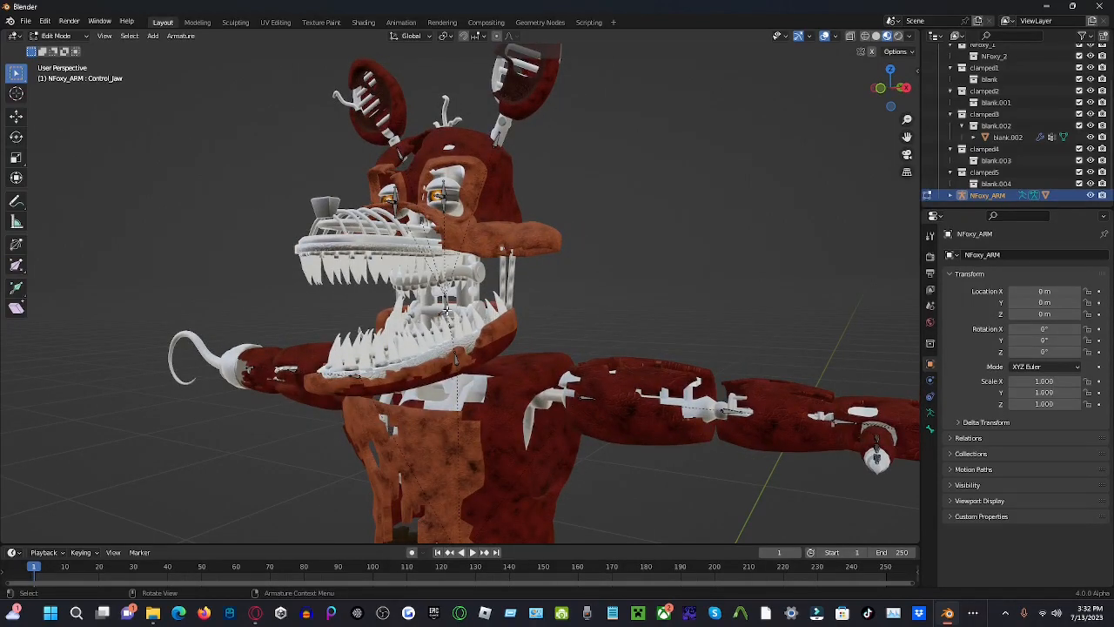
pyautogui.click(929, 429)
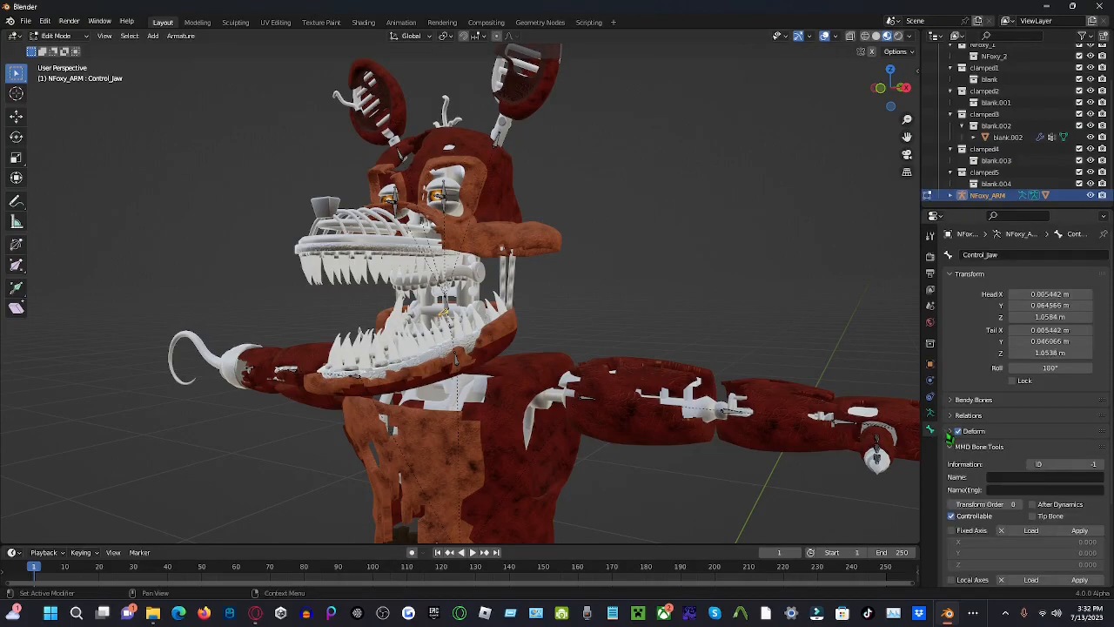
pyautogui.click(966, 415)
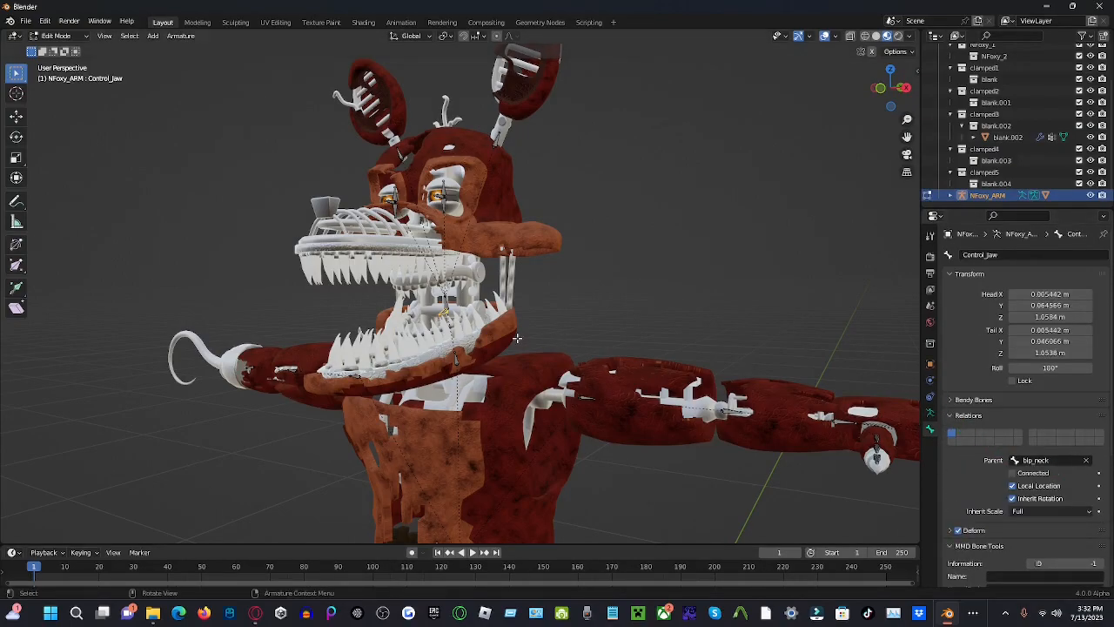
pyautogui.click(446, 304)
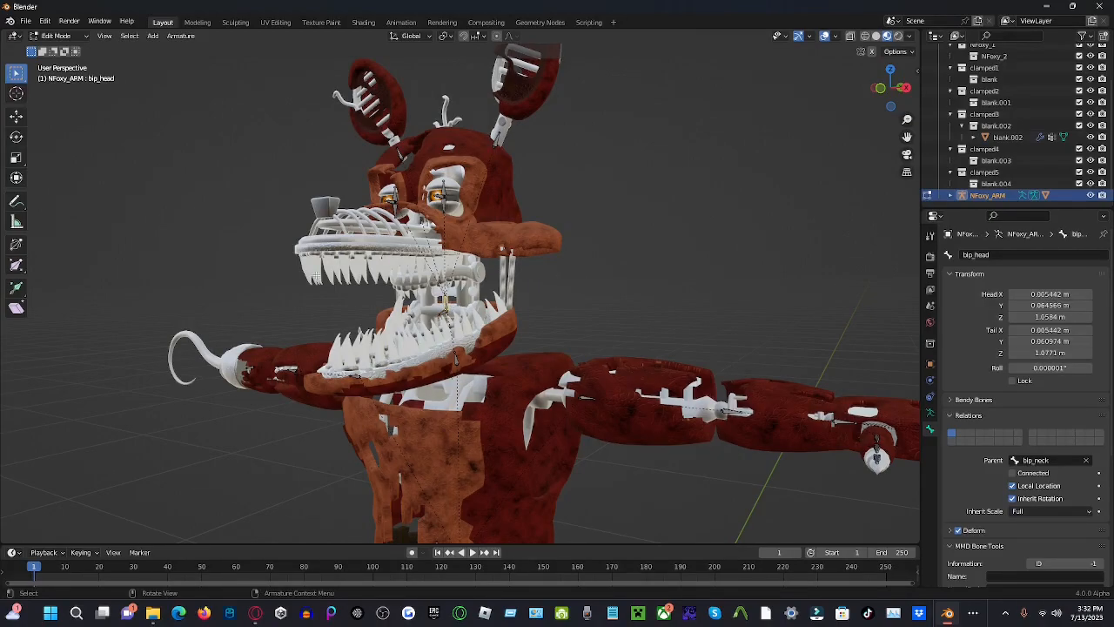
pyautogui.click(59, 36)
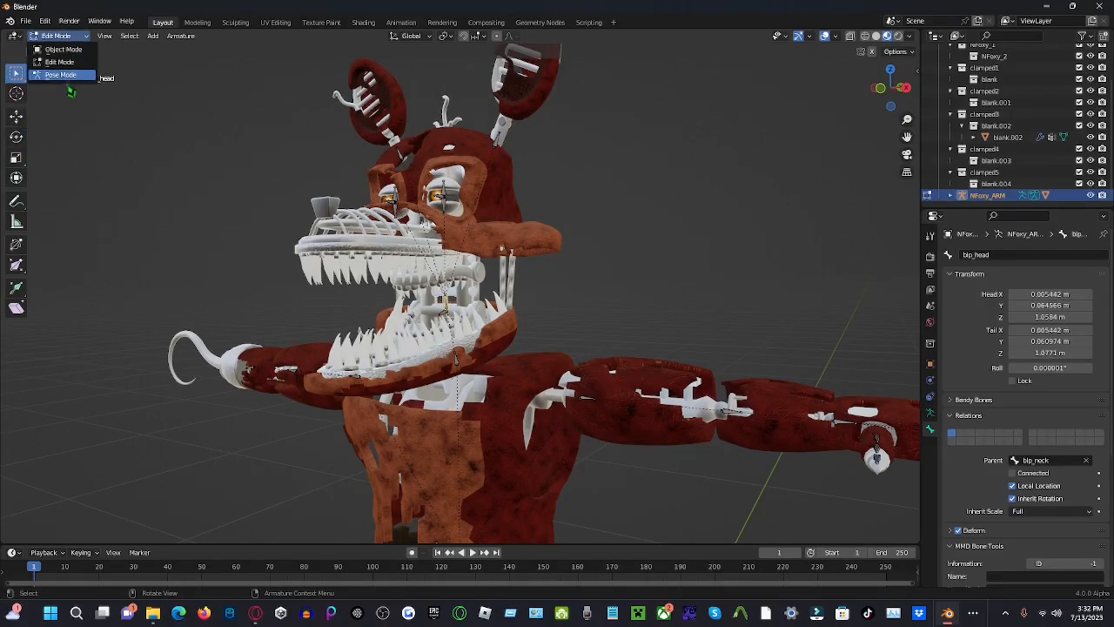
# In Pose Mode, test-rotate bip_head with the Rotate tool and undo it
pyautogui.click(69, 78)
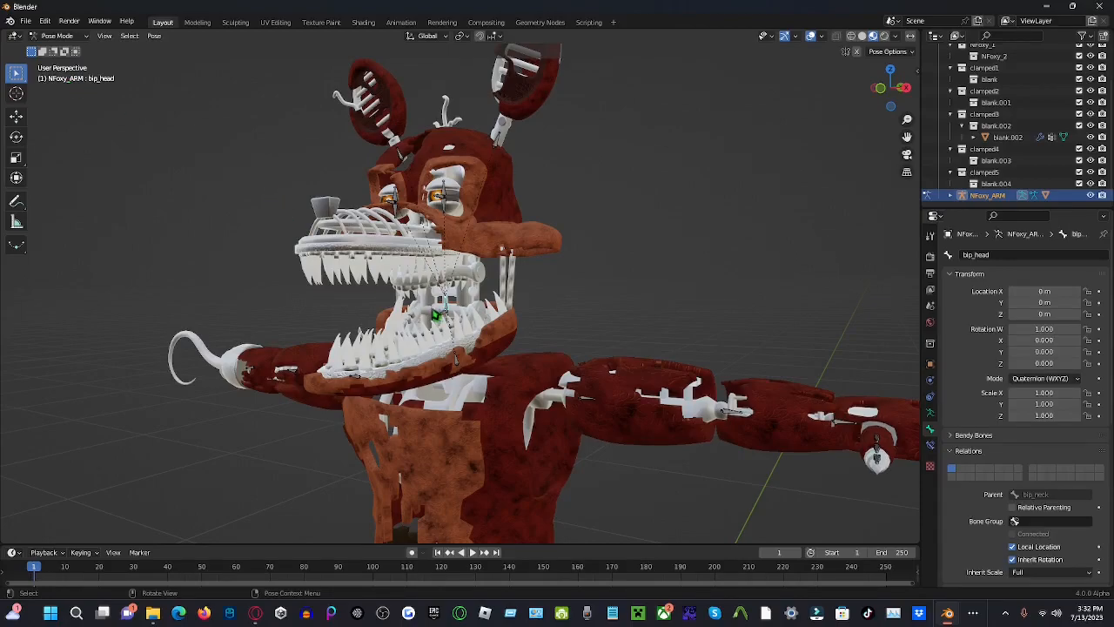
pyautogui.click(15, 137)
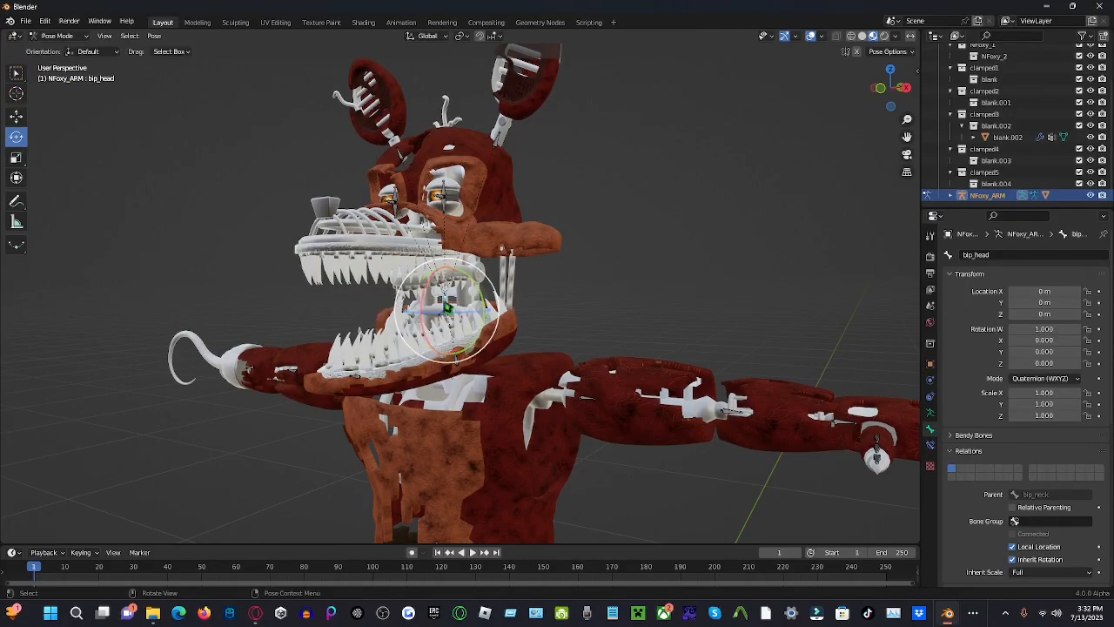
pyautogui.moveTo(426, 303); pyautogui.dragTo(450, 299)
pyautogui.moveTo(330, 246)
pyautogui.mouseDown()
pyautogui.moveTo(392, 193)
pyautogui.moveTo(339, 218)
pyautogui.mouseUp()
pyautogui.hotkey('ctrl', 'z')
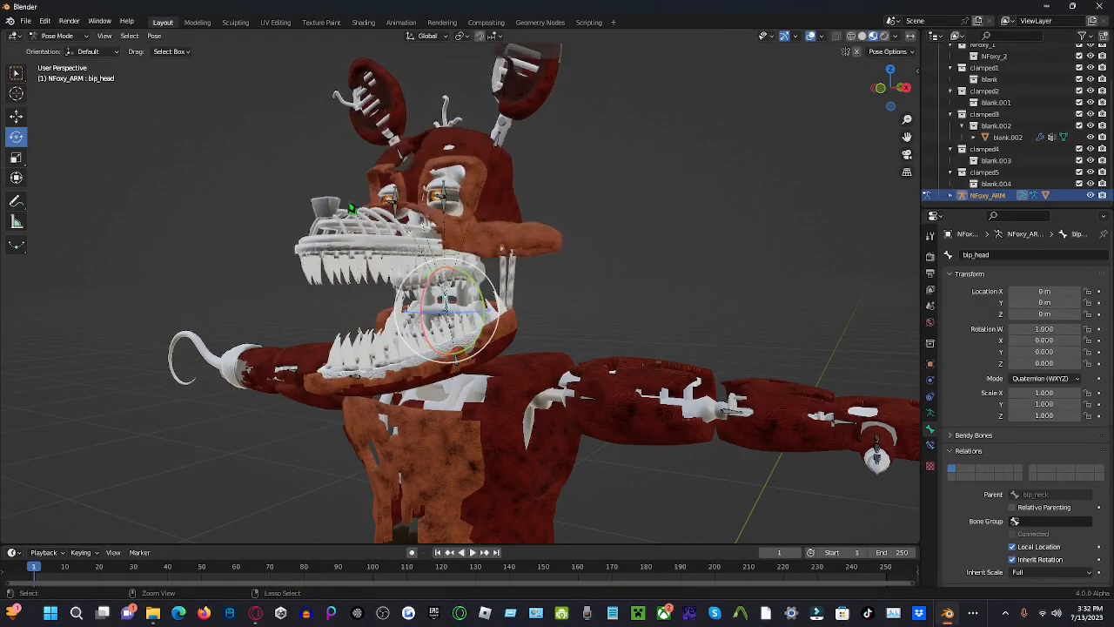
# Set Solid shading, test-tilt the head again, undo, and return to Edit Mode
pyautogui.press('z')
pyautogui.click(416, 199)
pyautogui.moveTo(426, 287)
pyautogui.mouseDown()
pyautogui.moveTo(428, 222)
pyautogui.moveTo(437, 256)
pyautogui.mouseUp()
pyautogui.moveTo(388, 189); pyautogui.dragTo(411, 181)
pyautogui.hotkey('ctrl', 'z')
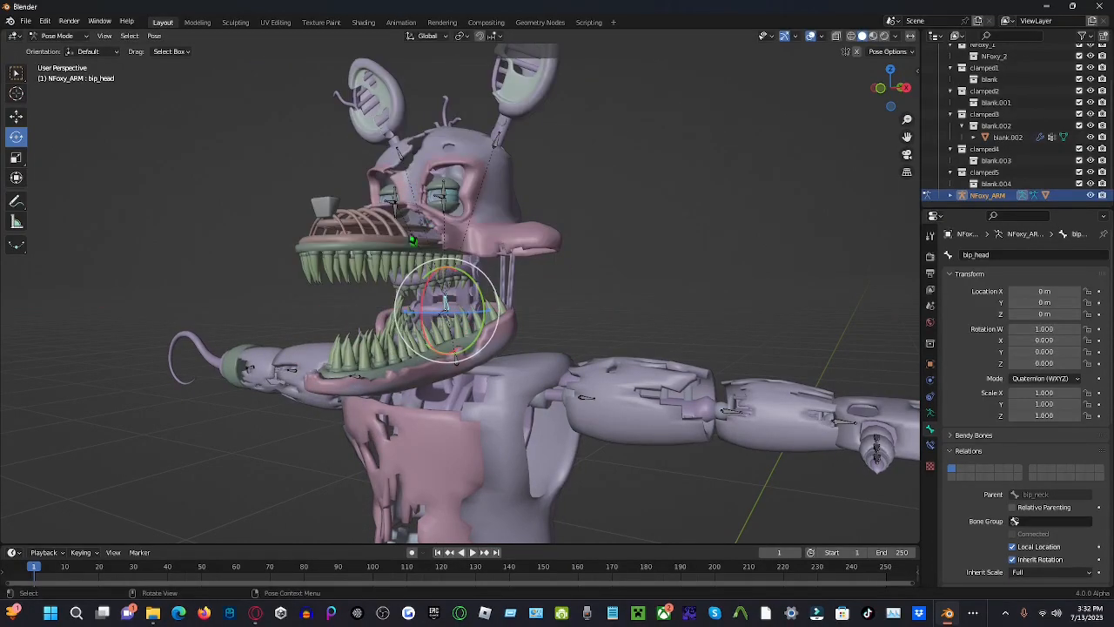
pyautogui.click(54, 36)
pyautogui.click(52, 59)
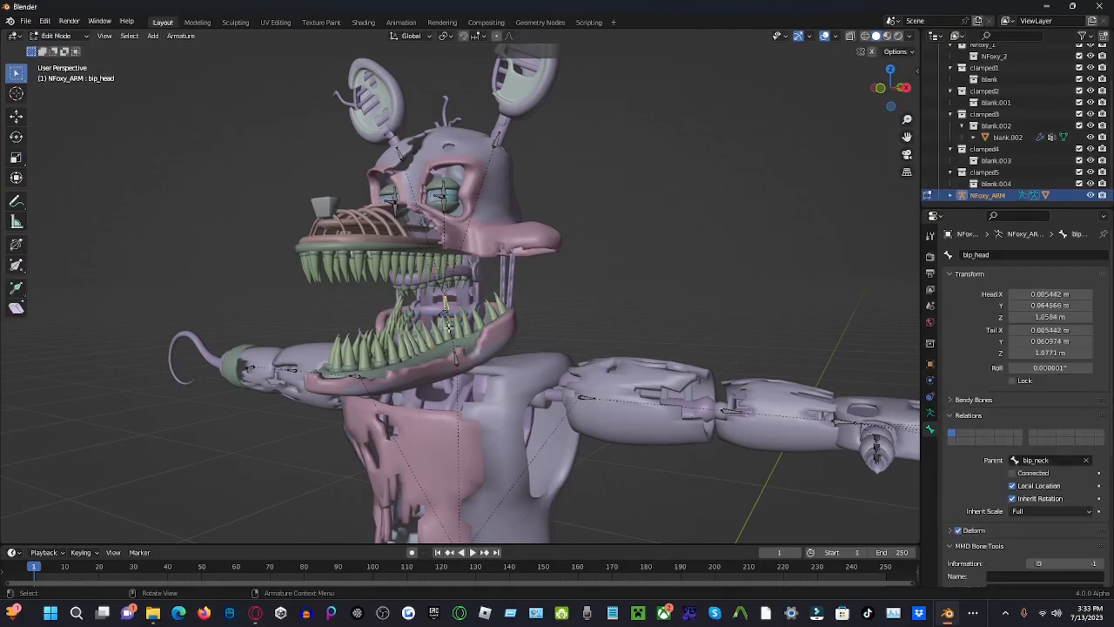
# Set Control_Jaw's parent bone to bip_head
pyautogui.click(444, 312)
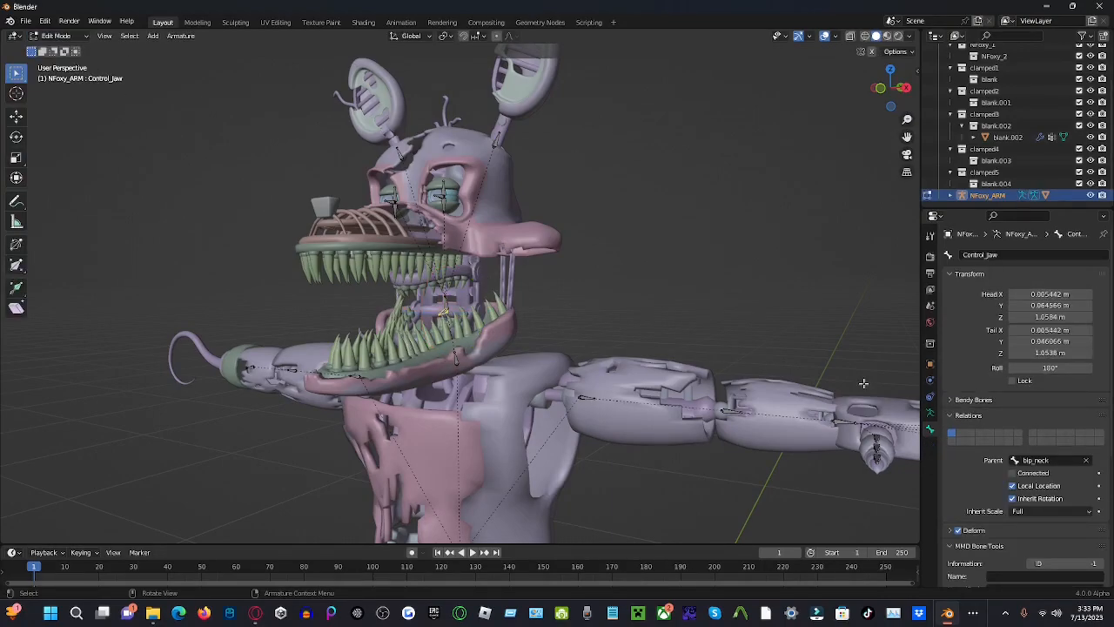
pyautogui.click(1065, 465)
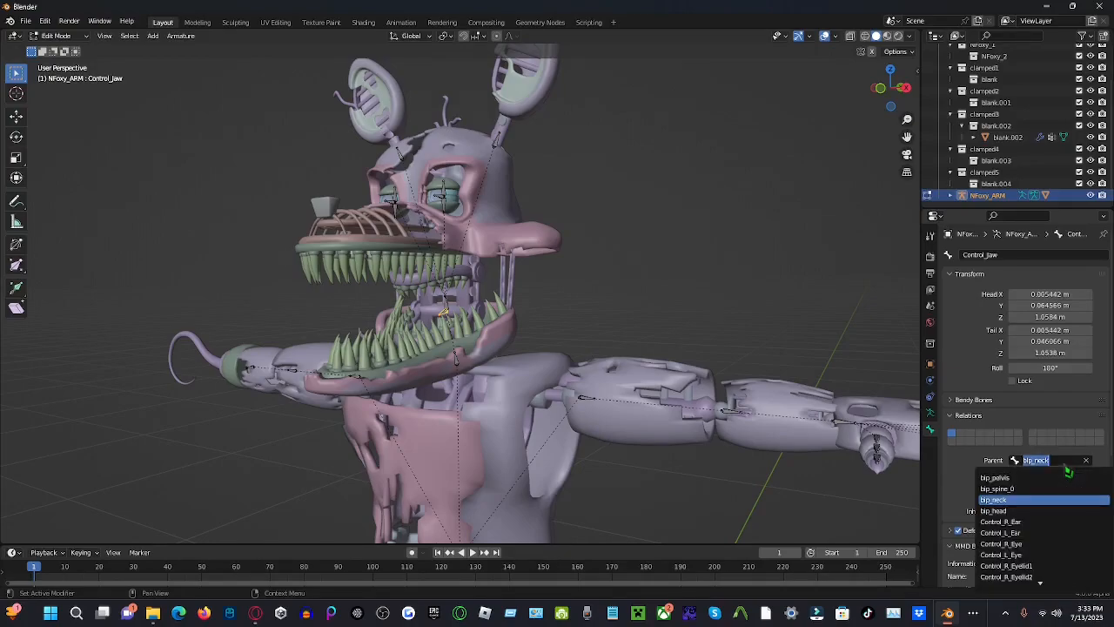
pyautogui.click(1044, 511)
# In Pose Mode, tilt bip_head to check the jaw follows, then undo
pyautogui.click(61, 36)
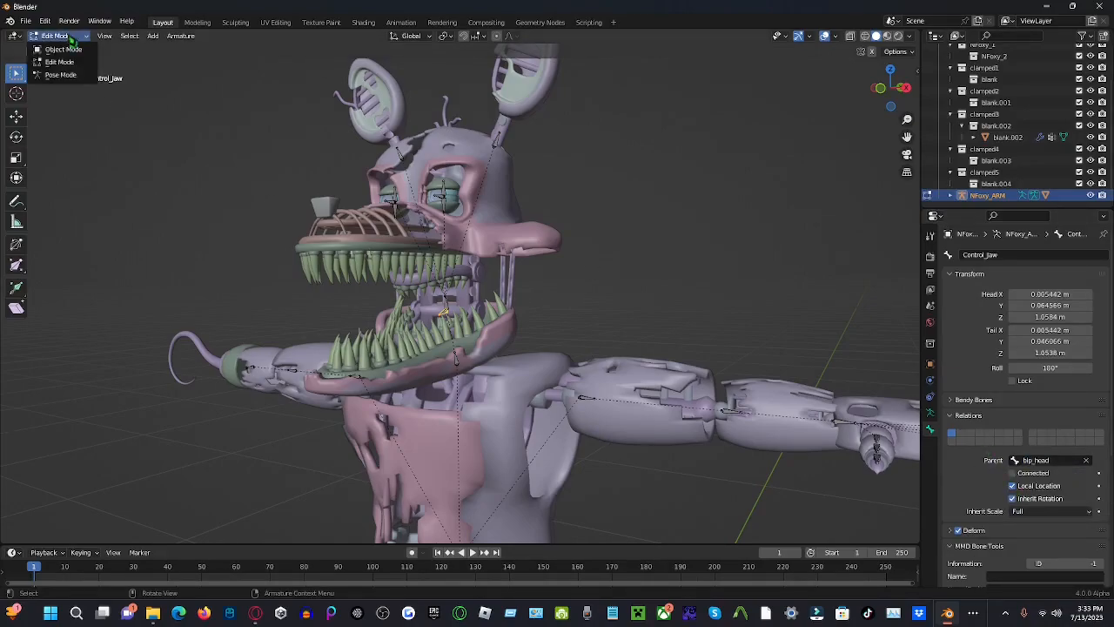
pyautogui.click(52, 76)
pyautogui.click(449, 310)
pyautogui.moveTo(425, 293)
pyautogui.mouseDown()
pyautogui.moveTo(438, 273)
pyautogui.moveTo(417, 329)
pyautogui.moveTo(453, 303)
pyautogui.moveTo(444, 304)
pyautogui.mouseUp()
pyautogui.hotkey('ctrl', 'z')
# Bend bip_neck to test head and jaw follow, undo, and return to Edit Mode
pyautogui.click(462, 367)
pyautogui.moveTo(438, 356)
pyautogui.mouseDown()
pyautogui.moveTo(452, 261)
pyautogui.moveTo(439, 348)
pyautogui.moveTo(444, 287)
pyautogui.moveTo(427, 280)
pyautogui.moveTo(444, 357)
pyautogui.mouseUp()
pyautogui.hotkey('ctrl', 'z')
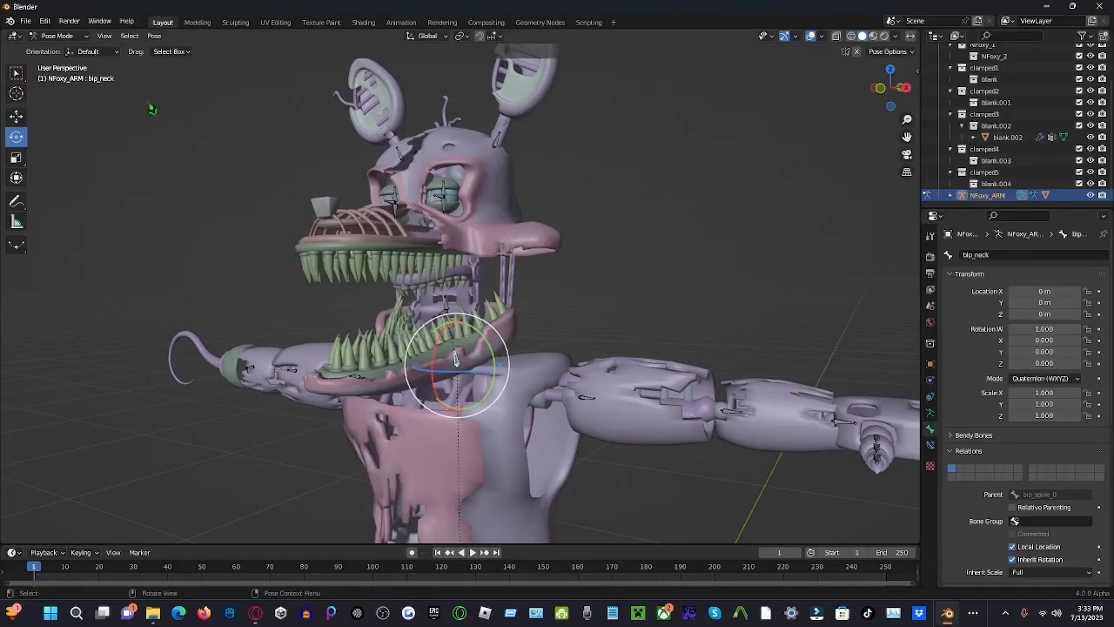
pyautogui.click(56, 36)
pyautogui.click(59, 59)
pyautogui.moveTo(357, 136); pyautogui.dragTo(470, 152, button='middle')
pyautogui.scroll(3, 468, 173)
# Select Control_R_Ear, set Transform Orientation to Local and change the Pivot Point
pyautogui.click(472, 148)
pyautogui.click(410, 35)
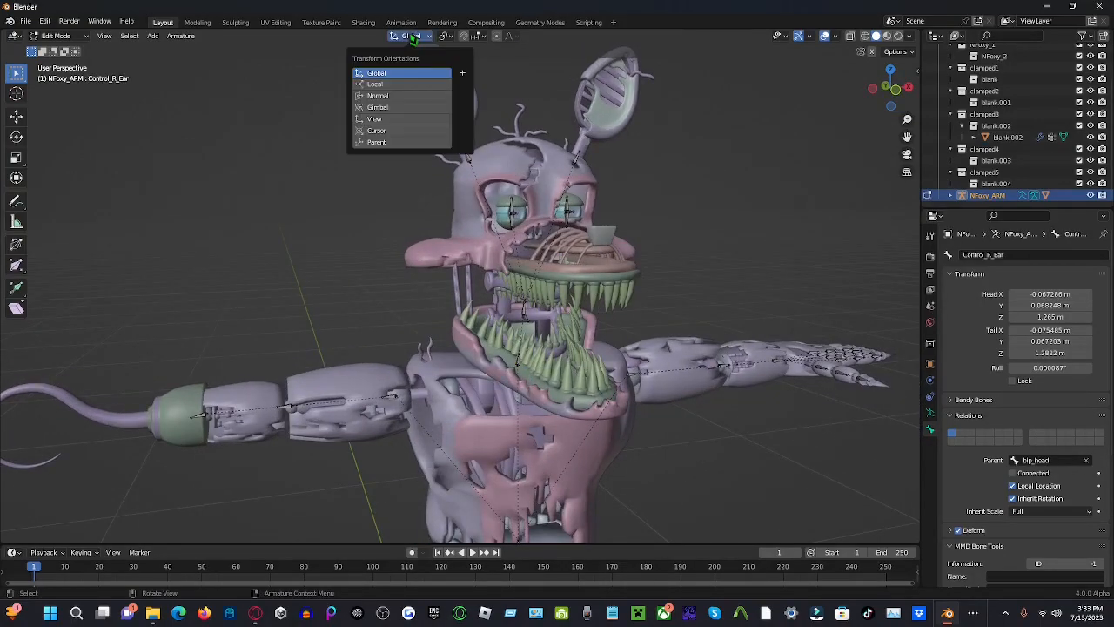
pyautogui.click(402, 82)
pyautogui.click(444, 36)
pyautogui.click(467, 81)
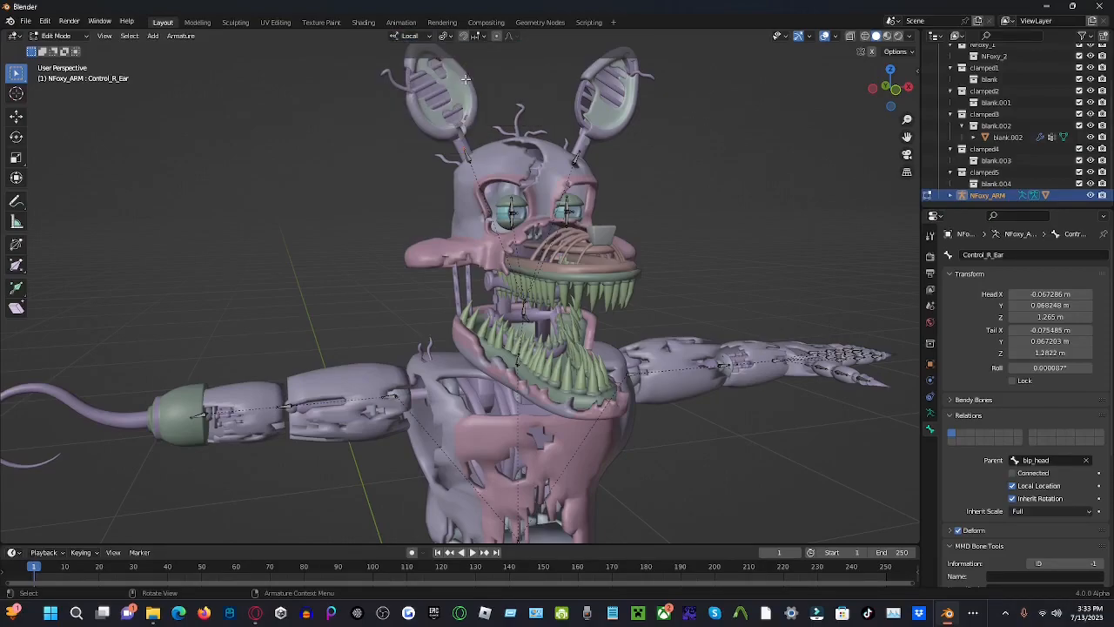
# Zoom in on the ear and snap to a front orthographic view of the head
pyautogui.scroll(1, 510, 87)
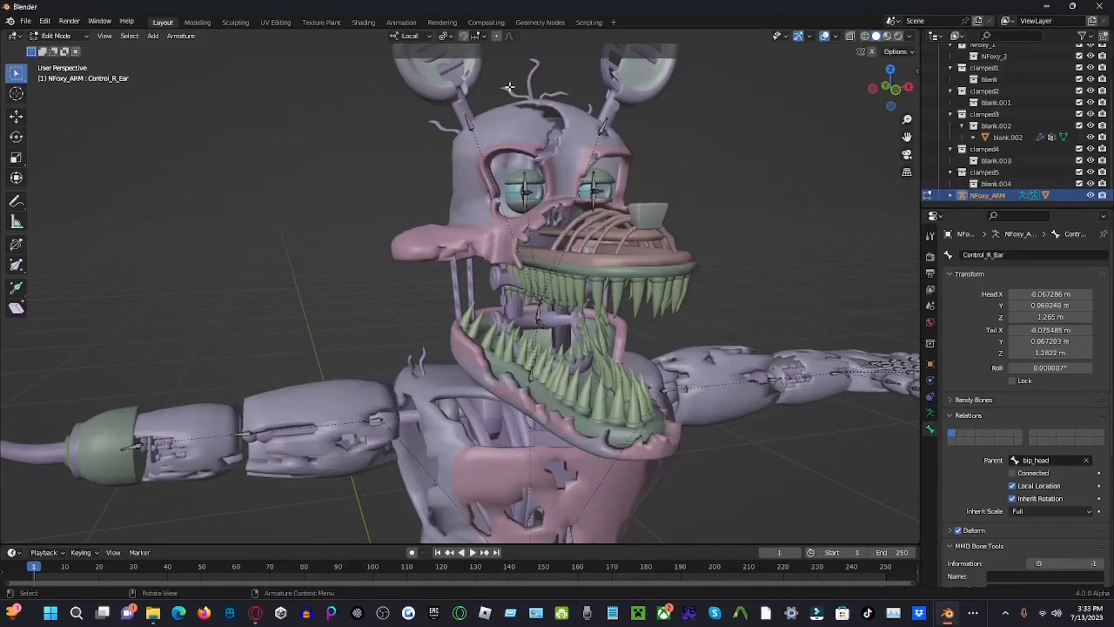
pyautogui.scroll(2, 547, 110)
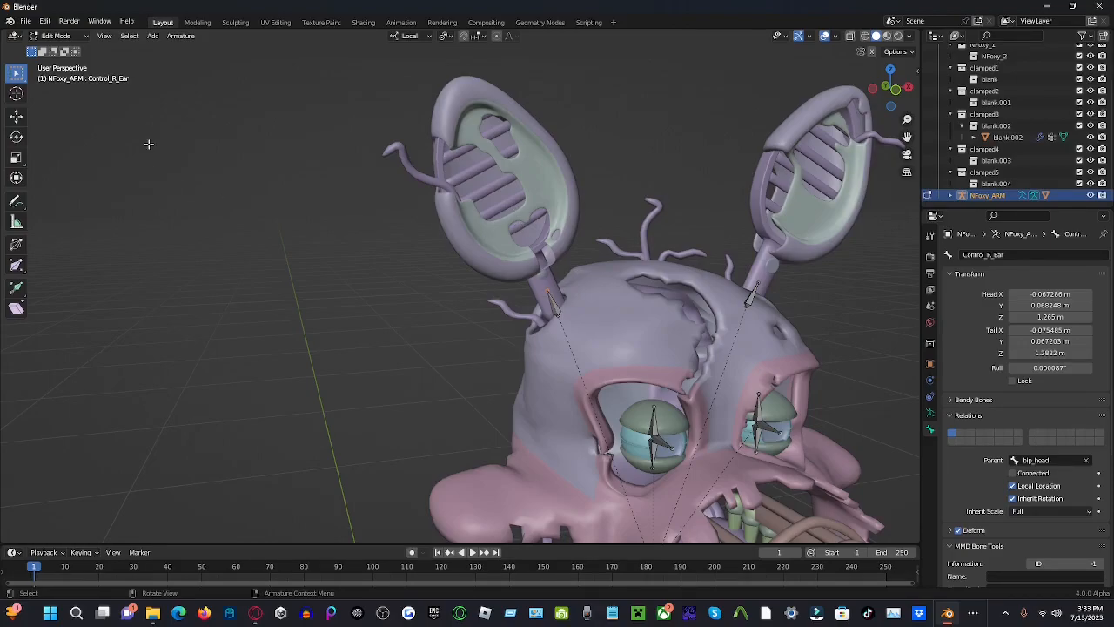
pyautogui.scroll(3, 490, 259)
pyautogui.scroll(3, 601, 269)
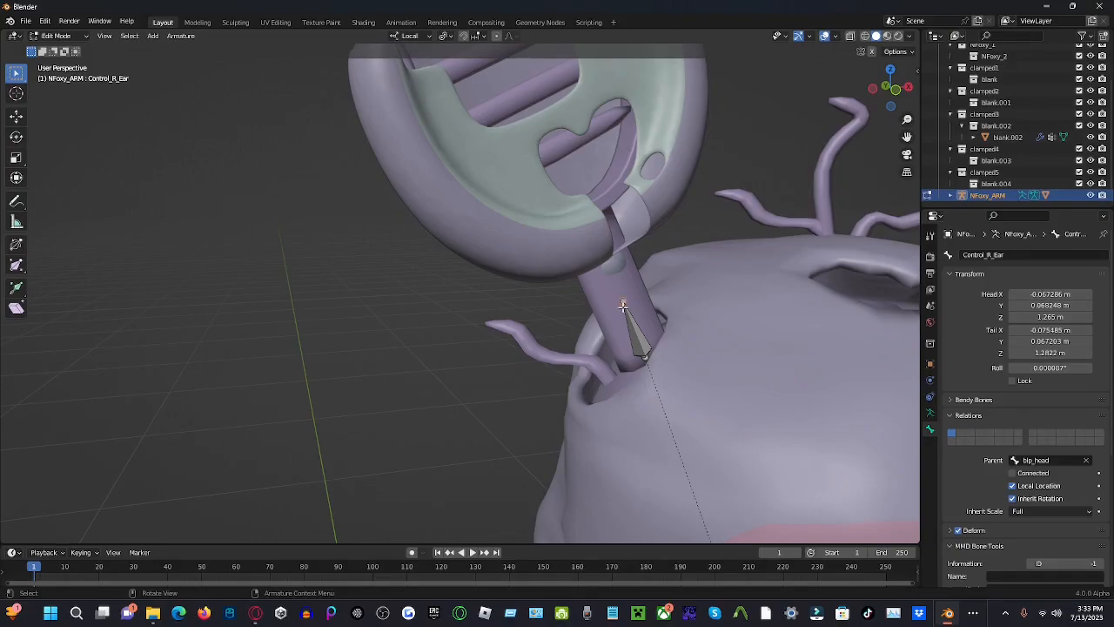
pyautogui.scroll(2, 623, 304)
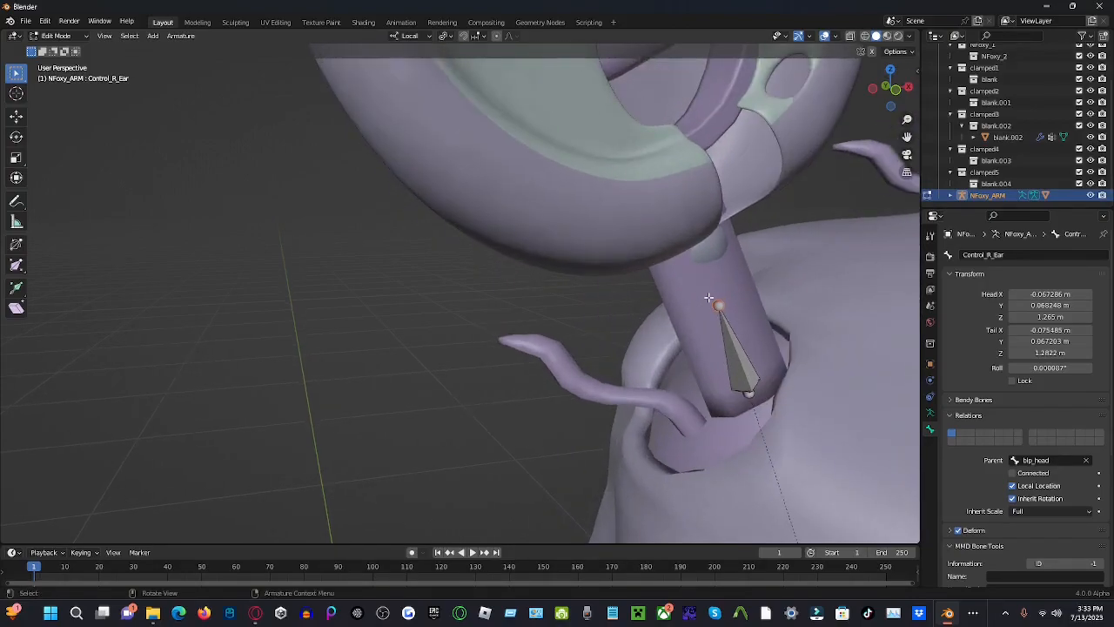
pyautogui.scroll(2, 600, 288)
pyautogui.scroll(-8, 482, 350)
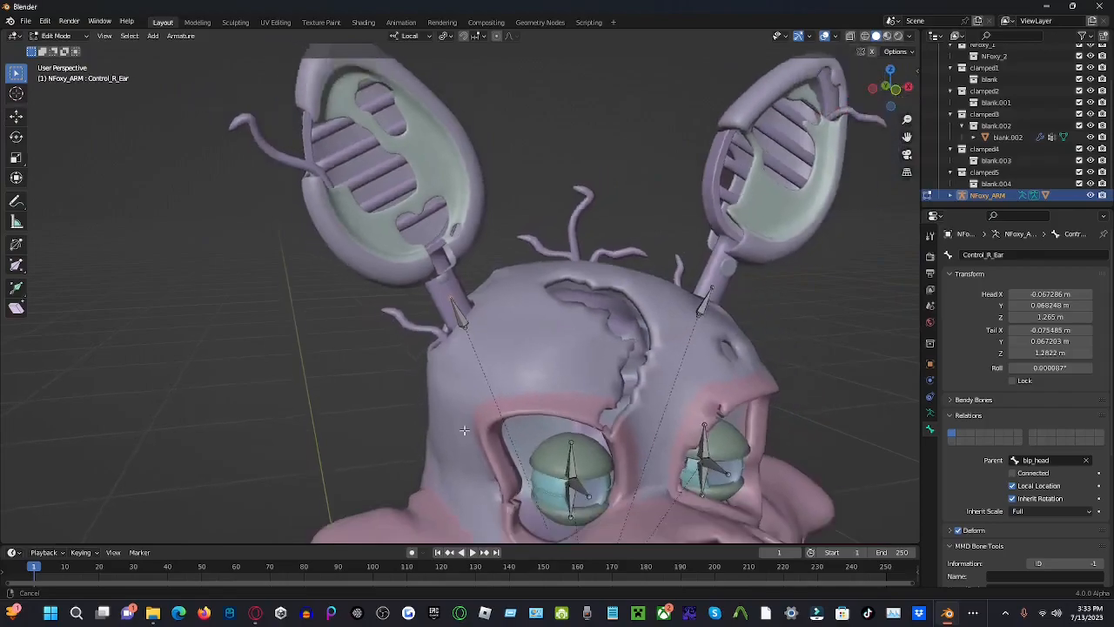
pyautogui.scroll(-2, 483, 350)
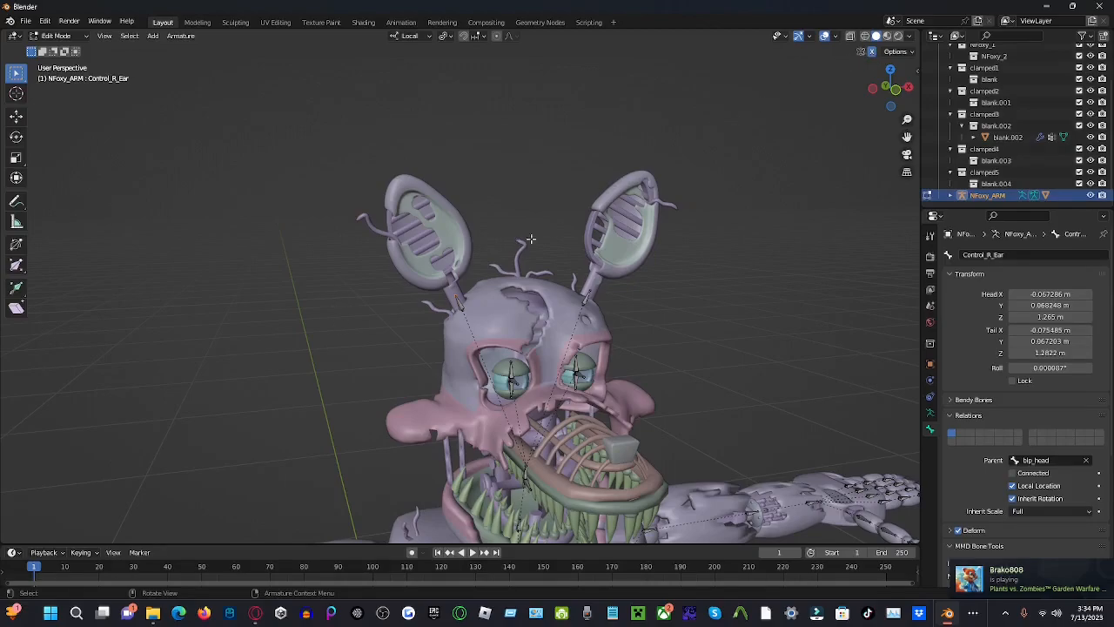
pyautogui.click(897, 95)
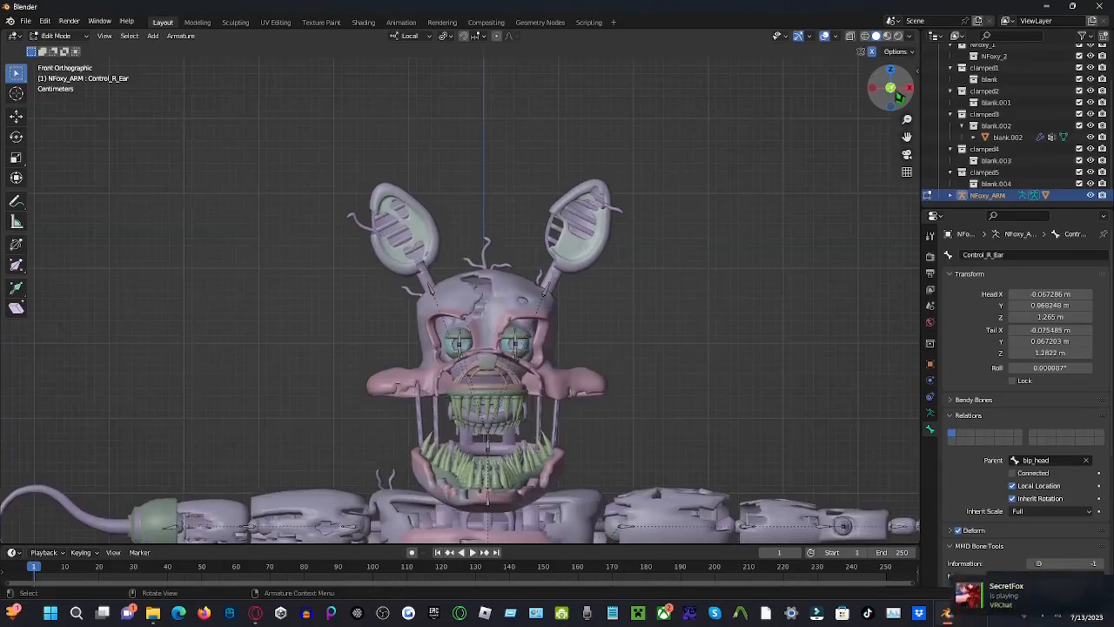
pyautogui.scroll(2, 627, 288)
pyautogui.scroll(3, 627, 287)
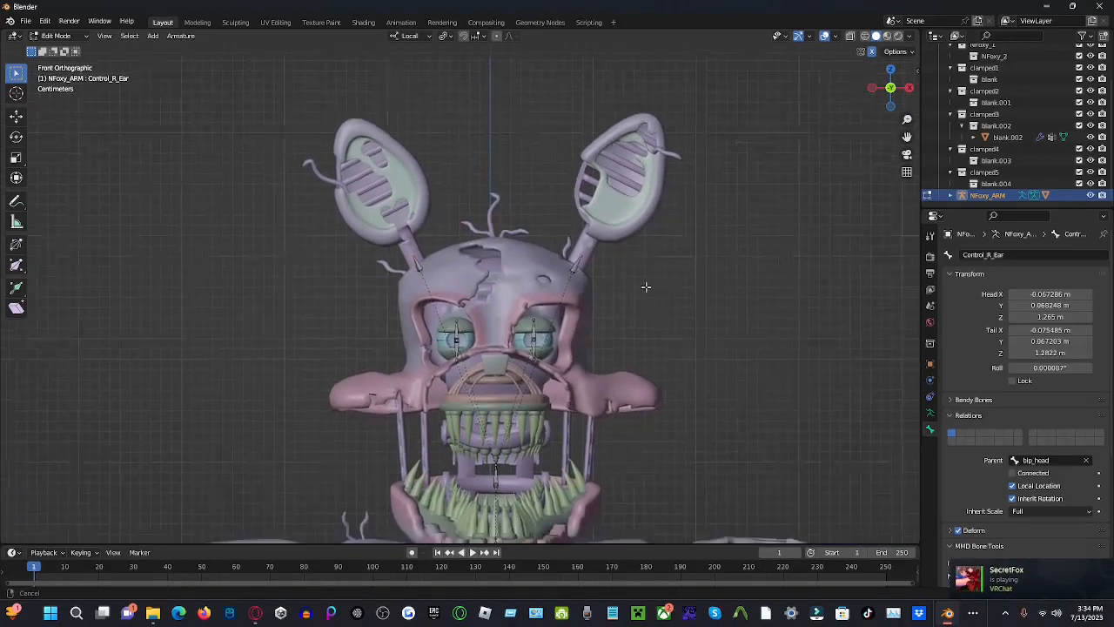
# With the Move tool, stretch Control_R_Ear's tip up into the right ear
pyautogui.click(16, 119)
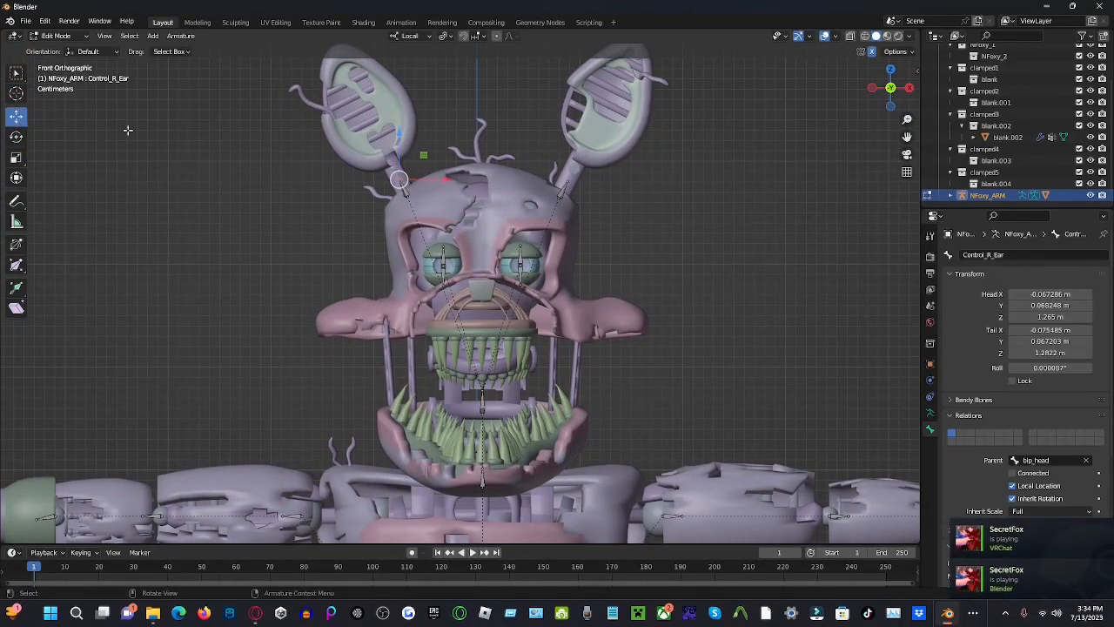
pyautogui.keyDown('shift'); pyautogui.moveTo(541, 144); pyautogui.dragTo(541, 256, button='middle'); pyautogui.keyUp('shift')
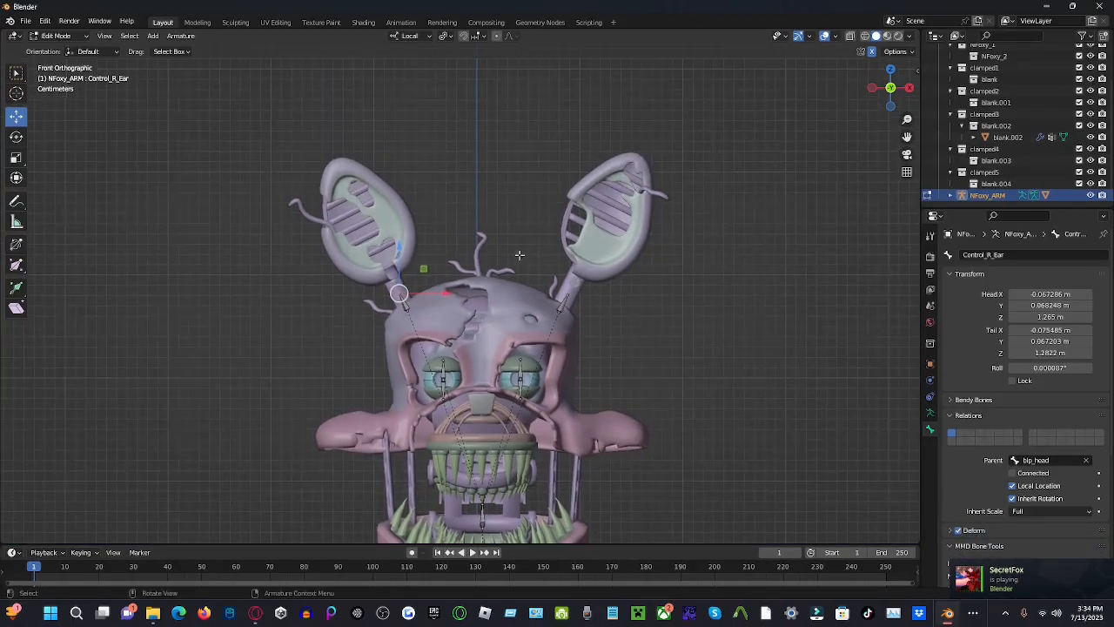
pyautogui.moveTo(424, 268); pyautogui.dragTo(366, 140)
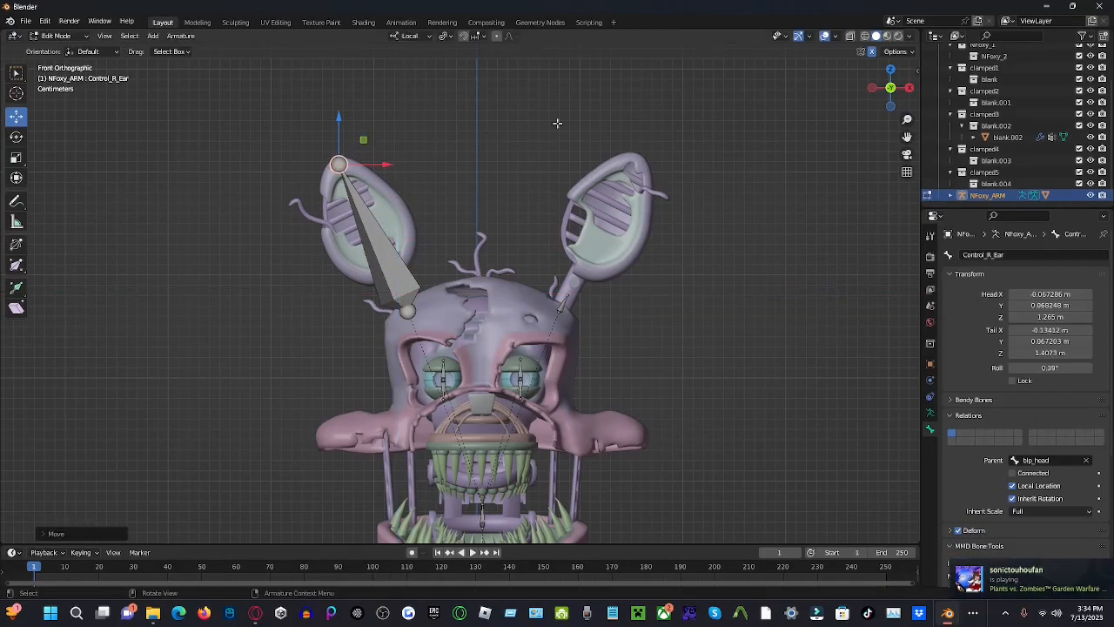
# Stretch Control_L_Ear's tip into the left ear, to 0.15474, 0.064798, 1.4124 m
pyautogui.click(570, 296)
pyautogui.moveTo(594, 271); pyautogui.dragTo(662, 135)
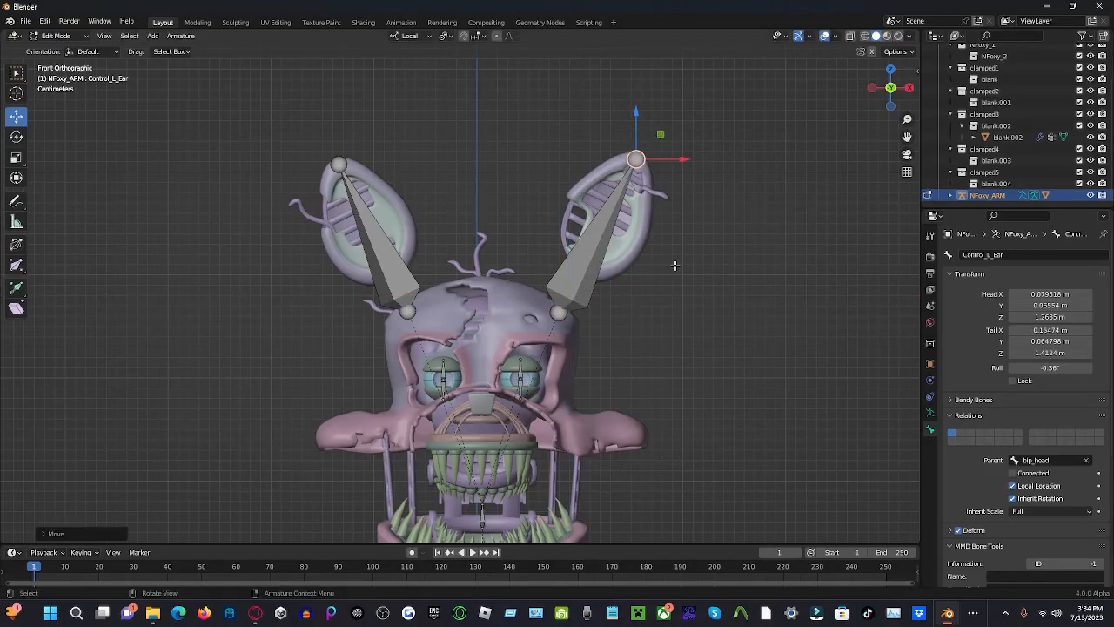
pyautogui.moveTo(663, 257)
pyautogui.mouseDown(button='middle')
pyautogui.moveTo(607, 273)
pyautogui.moveTo(559, 256)
pyautogui.moveTo(549, 270)
pyautogui.moveTo(648, 271)
pyautogui.mouseUp(button='middle')
pyautogui.scroll(-4, 482, 307)
pyautogui.moveTo(491, 362); pyautogui.dragTo(531, 297, button='middle')
pyautogui.scroll(-2, 534, 296)
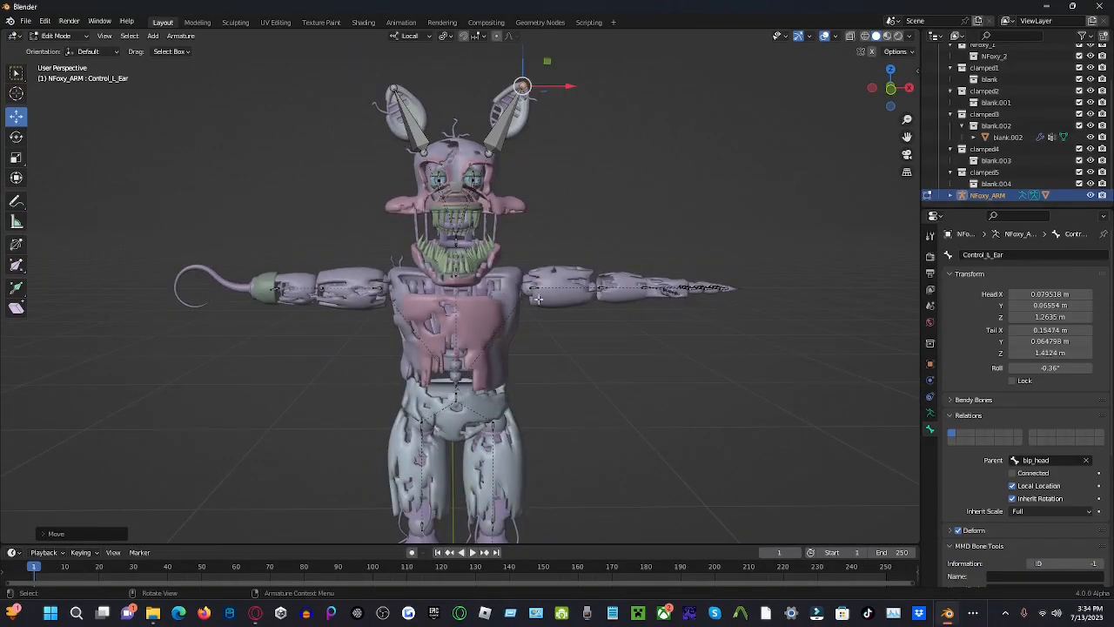
pyautogui.scroll(-1, 538, 298)
pyautogui.scroll(5, 531, 322)
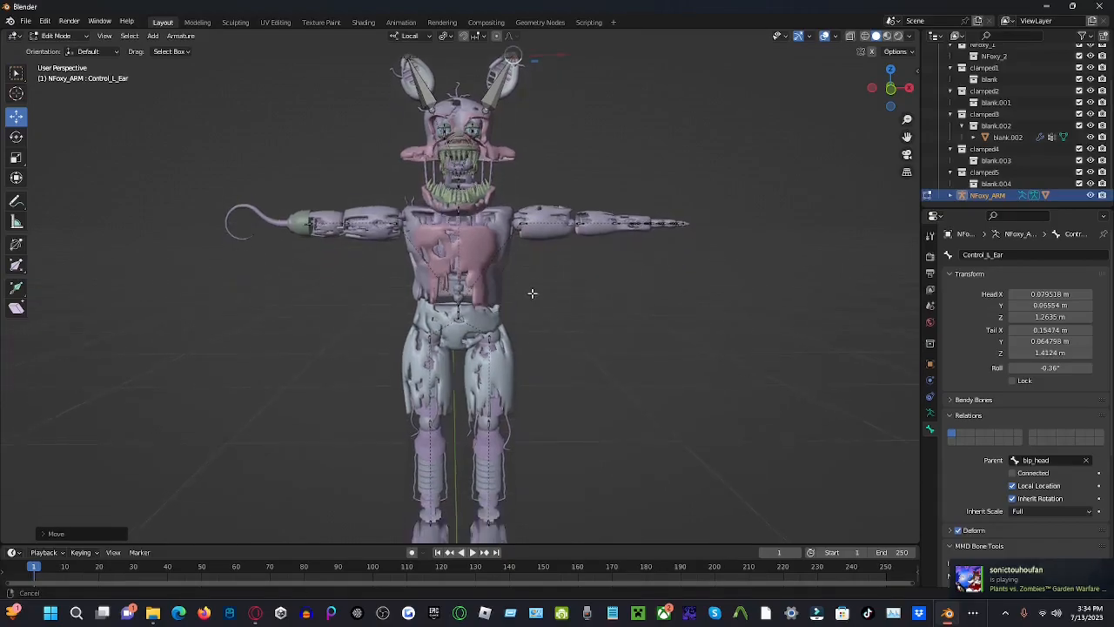
pyautogui.scroll(2, 525, 330)
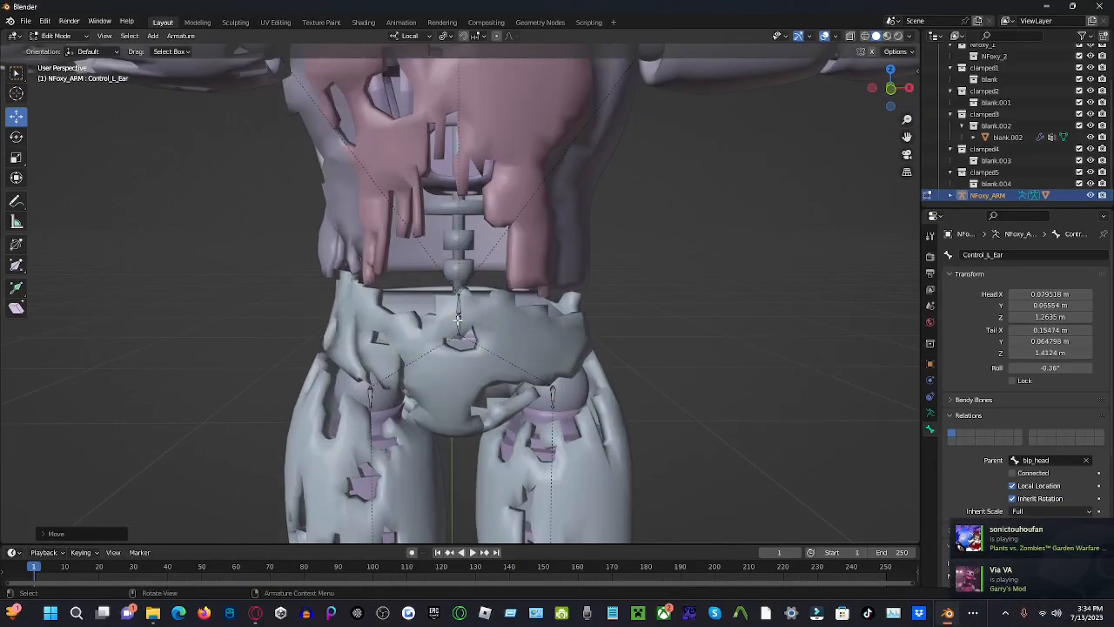
pyautogui.click(890, 88)
pyautogui.keyDown('shift'); pyautogui.moveTo(568, 321); pyautogui.dragTo(581, 272, button='middle'); pyautogui.keyUp('shift')
pyautogui.scroll(3, 582, 252)
pyautogui.click(484, 323)
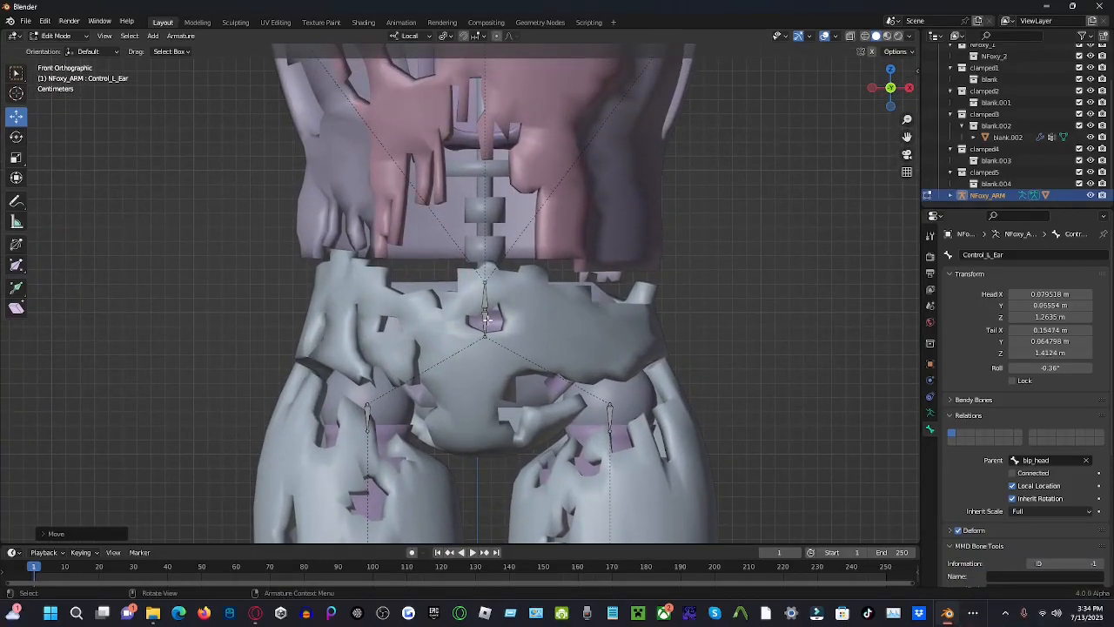
pyautogui.moveTo(486, 281); pyautogui.dragTo(478, 349)
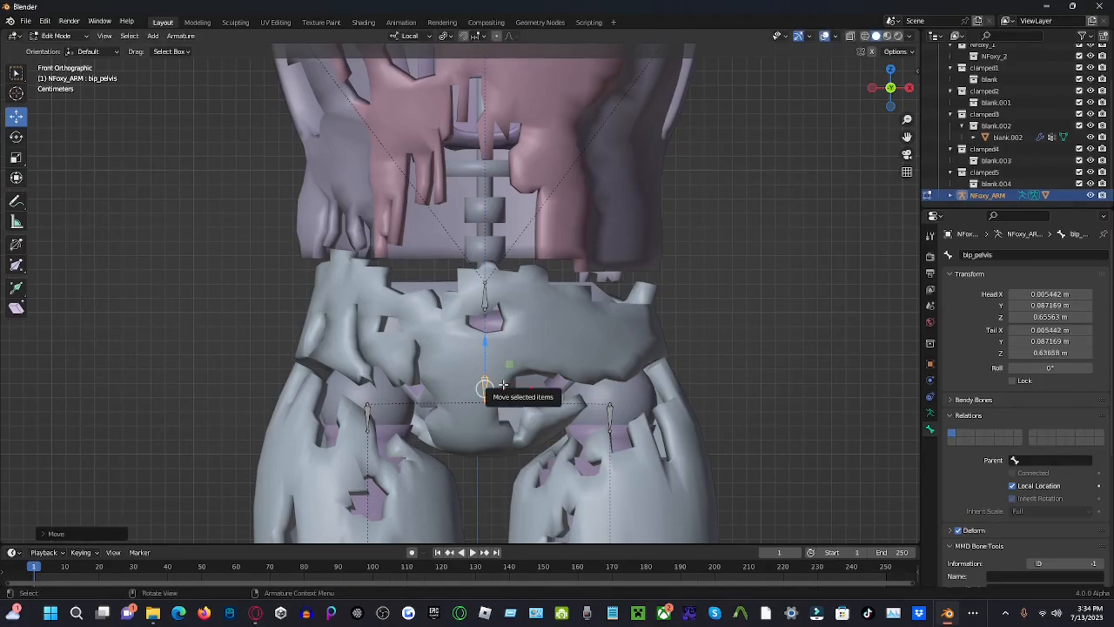
pyautogui.click(485, 406)
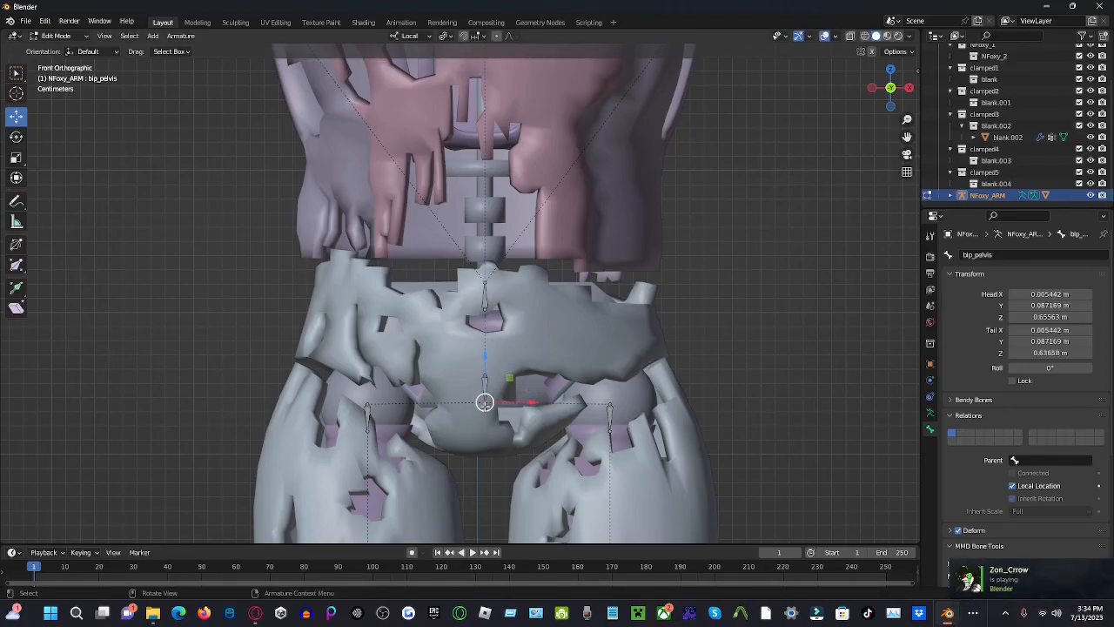
pyautogui.keyDown('shift'); pyautogui.click(489, 377); pyautogui.keyUp('shift')
pyautogui.click(486, 377)
pyautogui.click(484, 292)
pyautogui.keyDown('shift'); pyautogui.moveTo(505, 294); pyautogui.dragTo(508, 404, button='middle'); pyautogui.keyUp('shift')
pyautogui.click(487, 483)
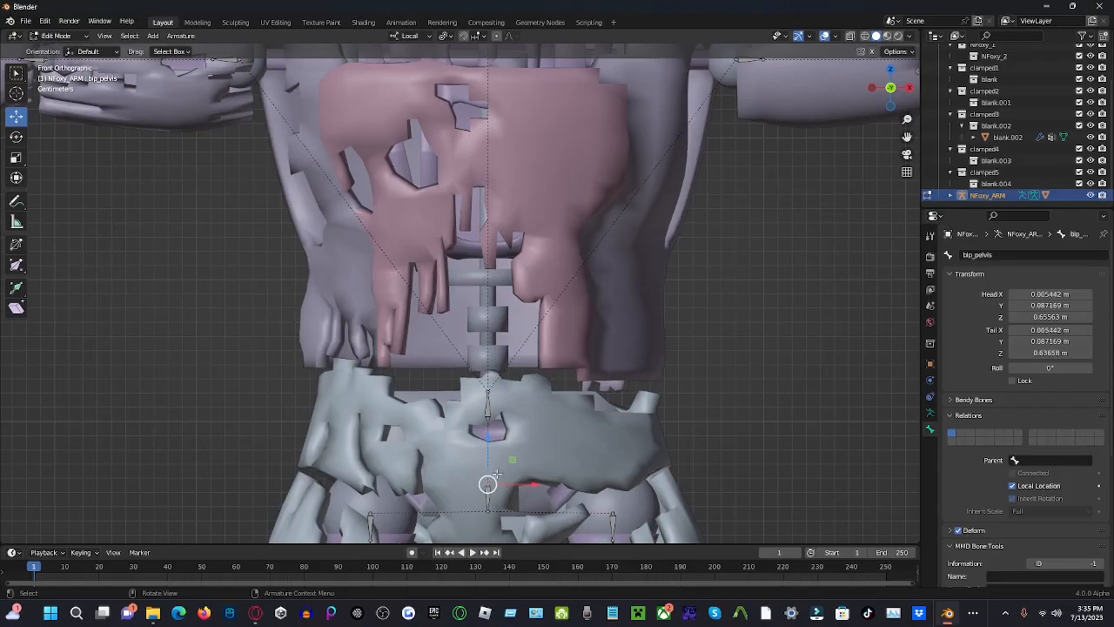
pyautogui.keyDown('shift'); pyautogui.moveTo(488, 493); pyautogui.dragTo(492, 355, button='middle'); pyautogui.keyUp('shift')
pyautogui.scroll(2, 637, 378)
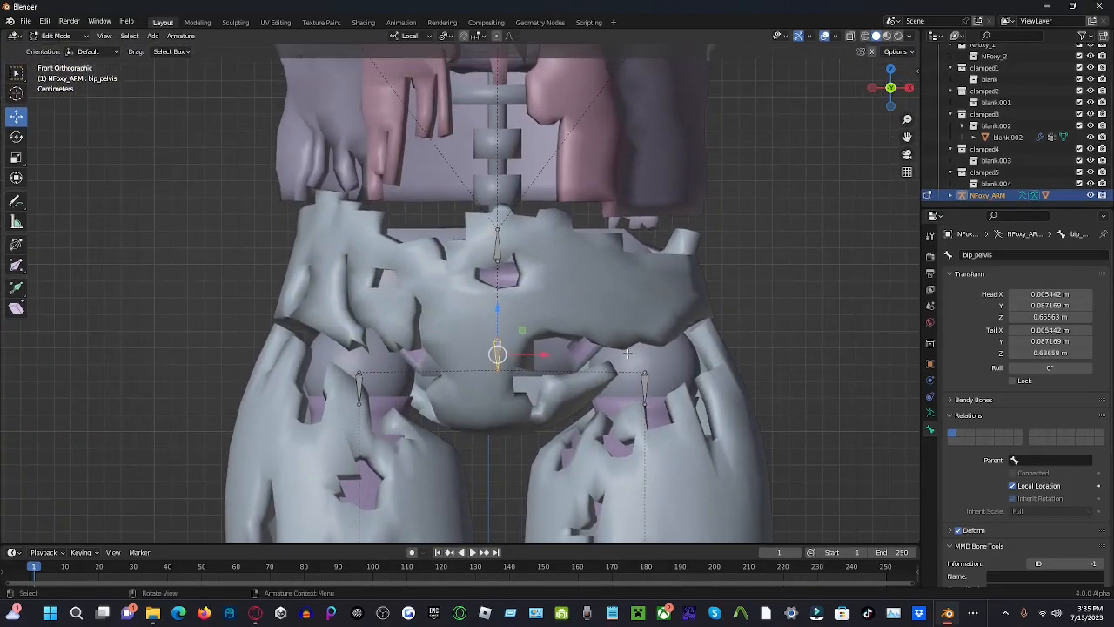
pyautogui.rightClick(497, 344)
# Duplicate bip_pelvis and move the copy up above the original
pyautogui.press('shift')
pyautogui.hotkey('shift', 'd')
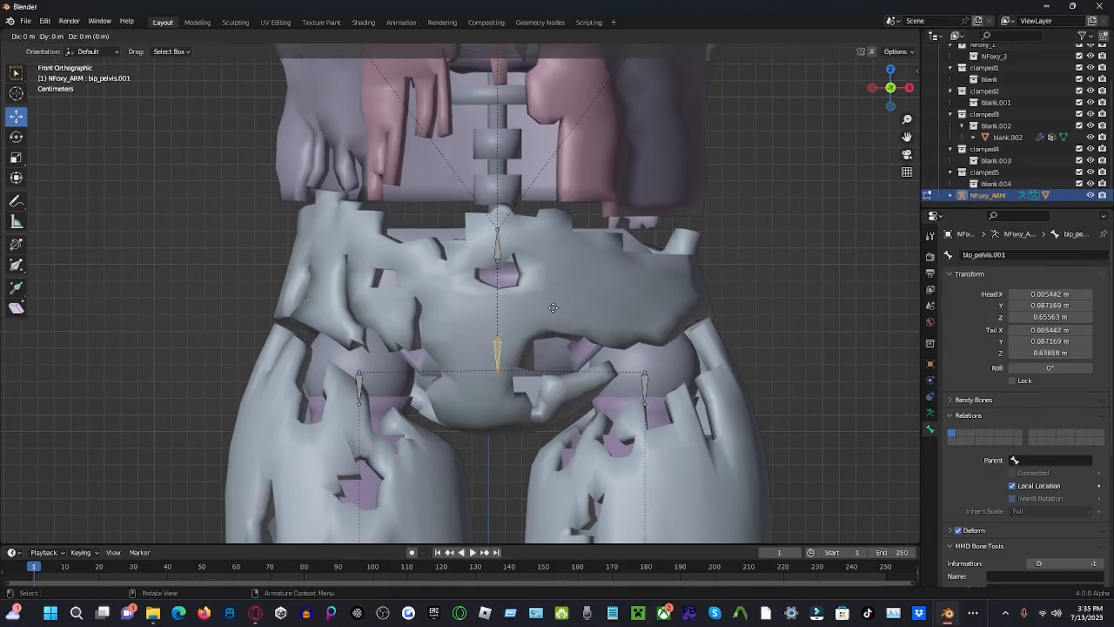
pyautogui.press('ctrl')
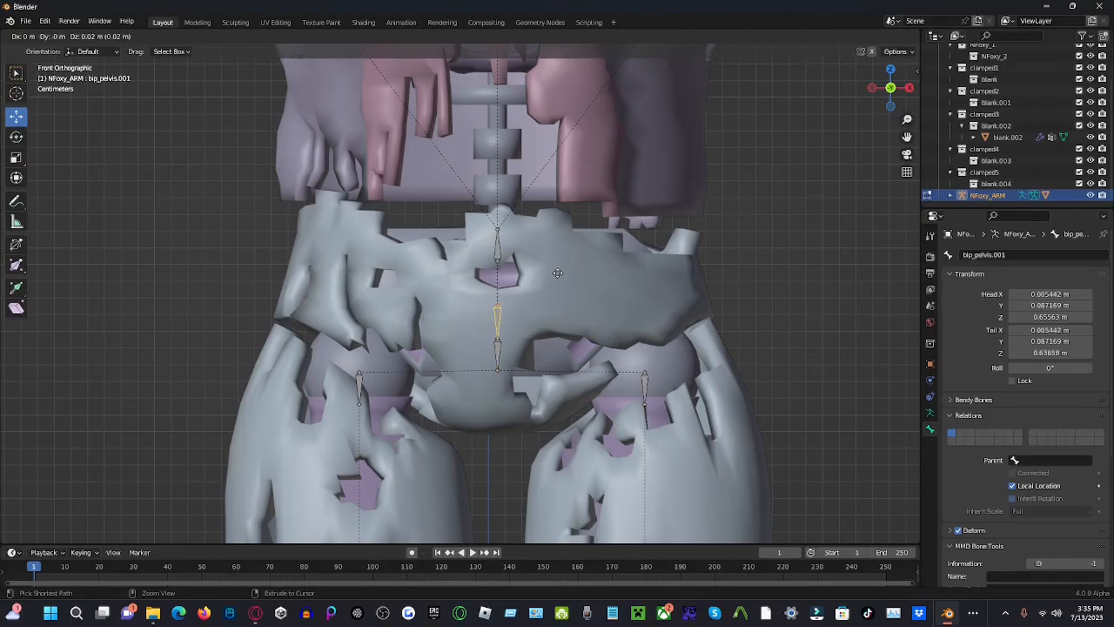
pyautogui.click(557, 273)
pyautogui.moveTo(501, 306); pyautogui.dragTo(506, 215)
# Rename the duplicated bone to Spine
pyautogui.click(499, 305)
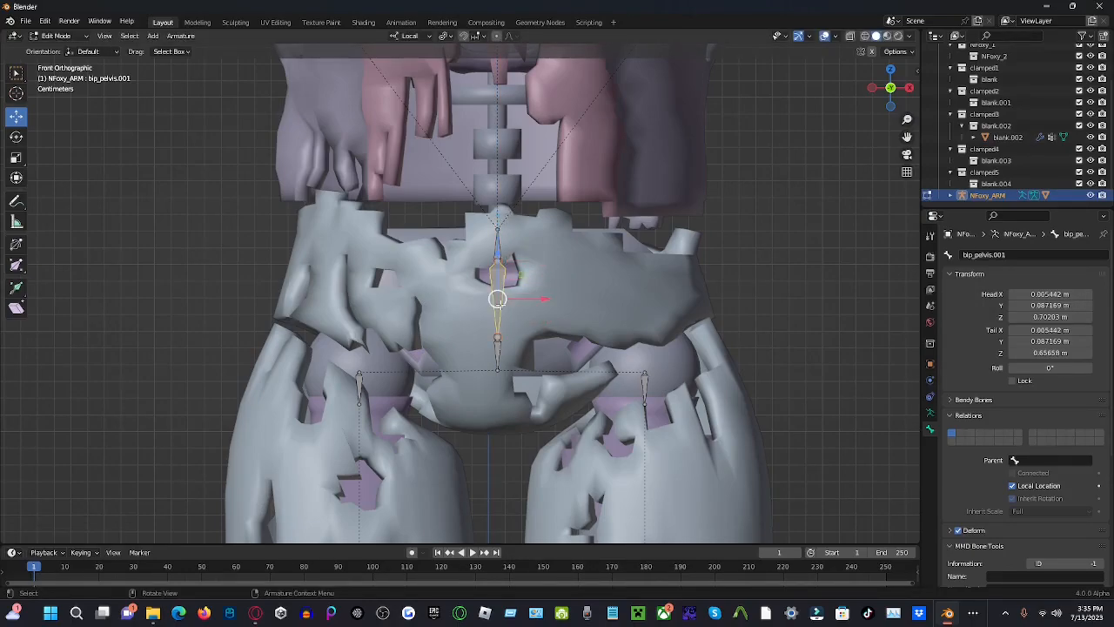
pyautogui.click(1055, 256)
pyautogui.write('S')
pyautogui.press('capslock')
pyautogui.write('pine')
pyautogui.press('Return')
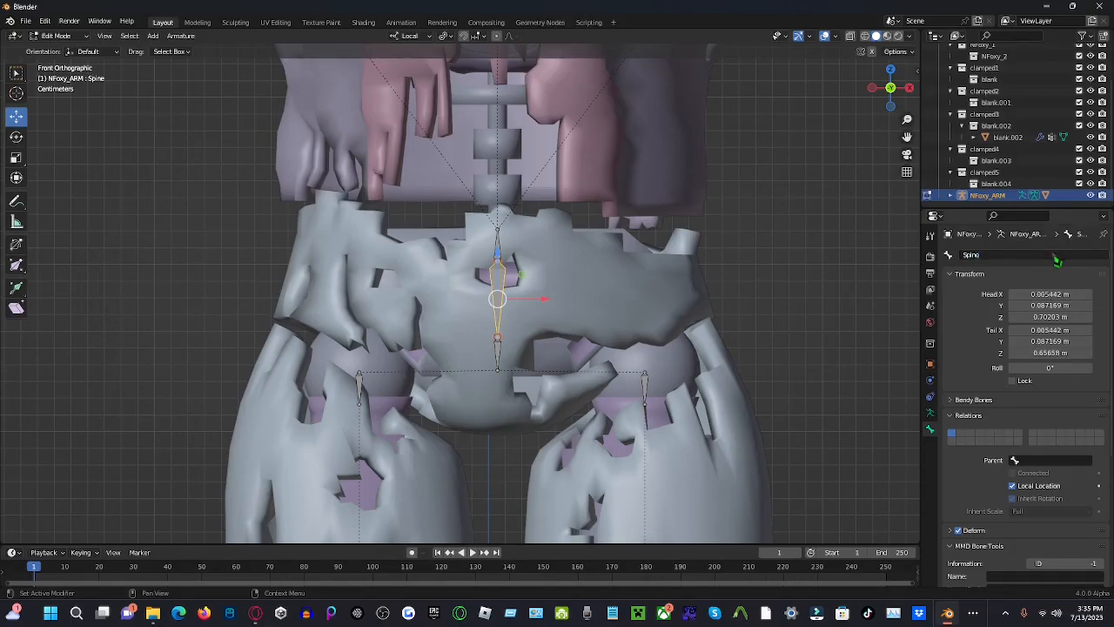
# Rename the bip_spine_0 bone to Chest
pyautogui.click(499, 242)
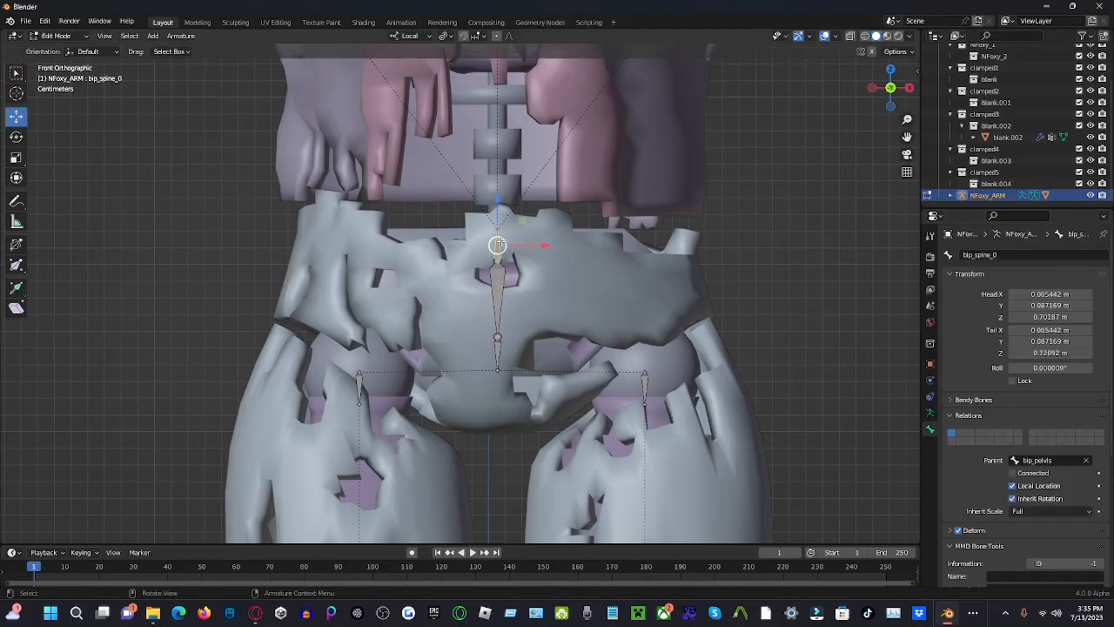
pyautogui.click(1020, 256)
pyautogui.press('capslock')
pyautogui.write('C')
pyautogui.press('capslock')
pyautogui.write('hes')
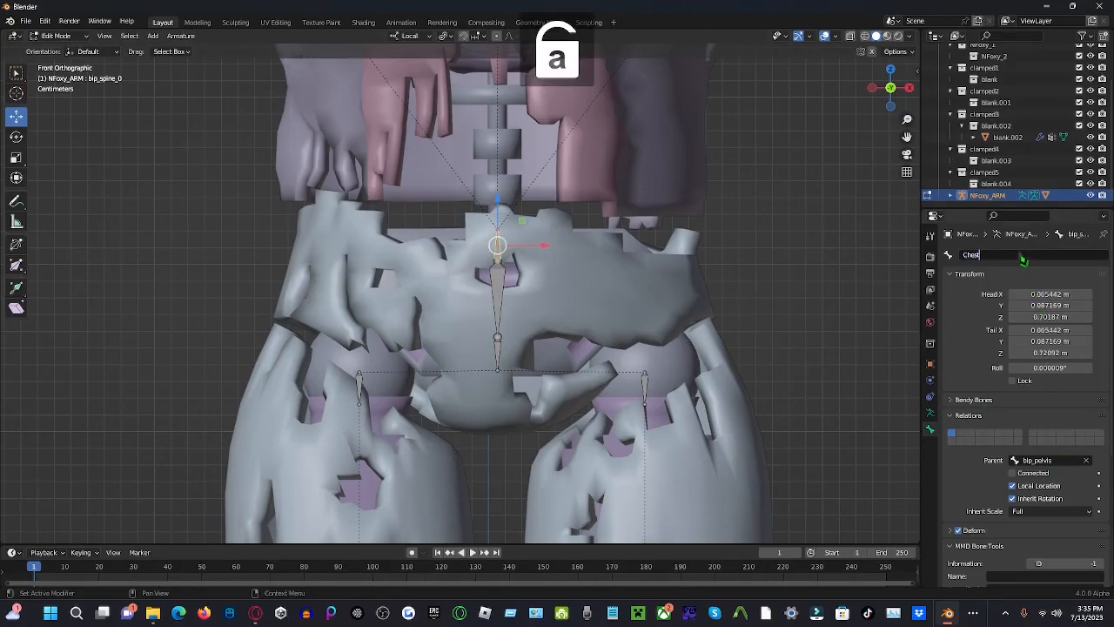
pyautogui.write('t')
pyautogui.press('Return')
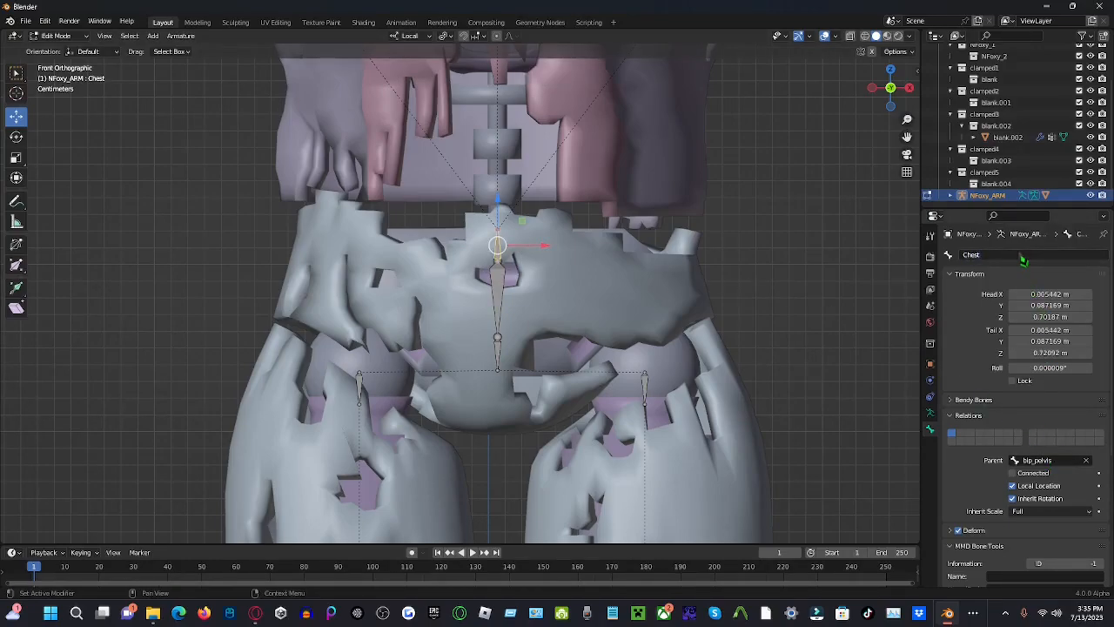
# Parent Chest to Spine, and parent Spine to bip_pelvis
pyautogui.click(1050, 462)
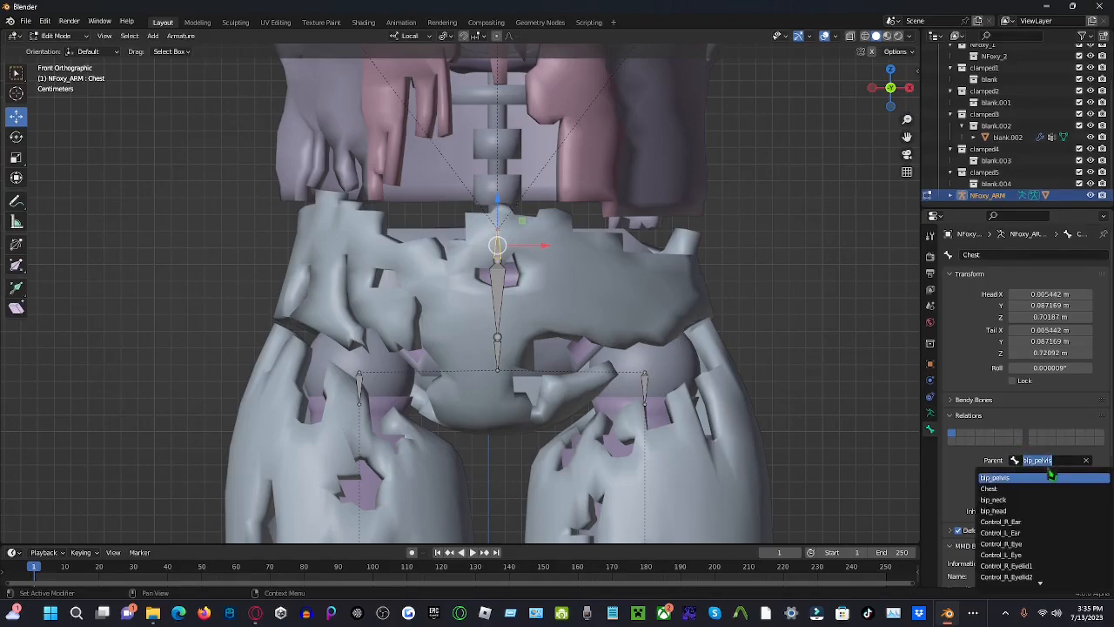
pyautogui.write('sp')
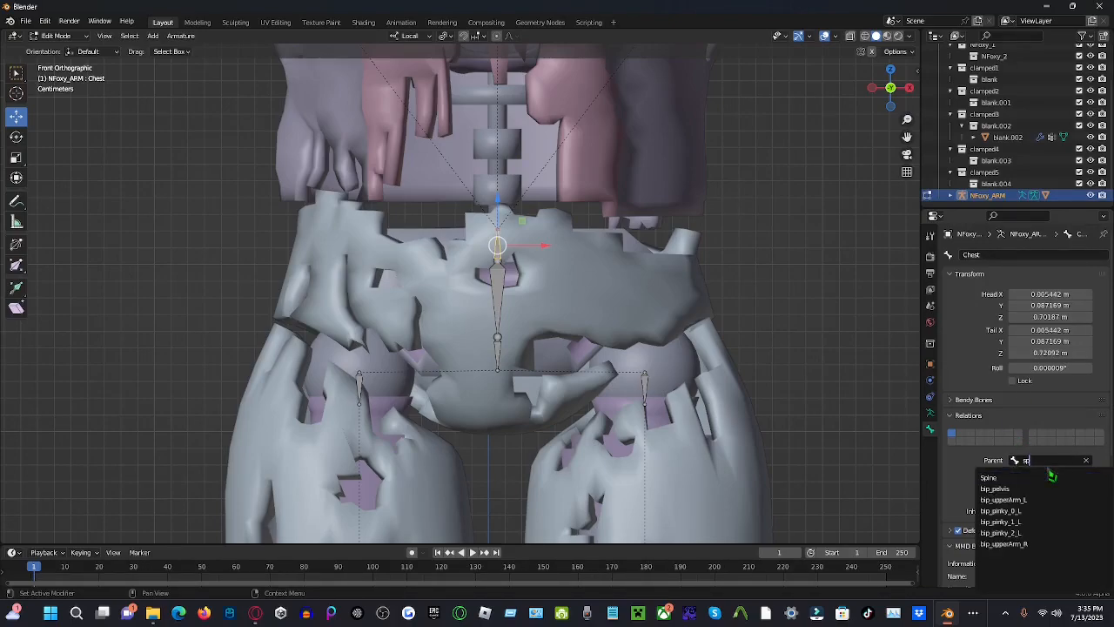
pyautogui.click(1045, 481)
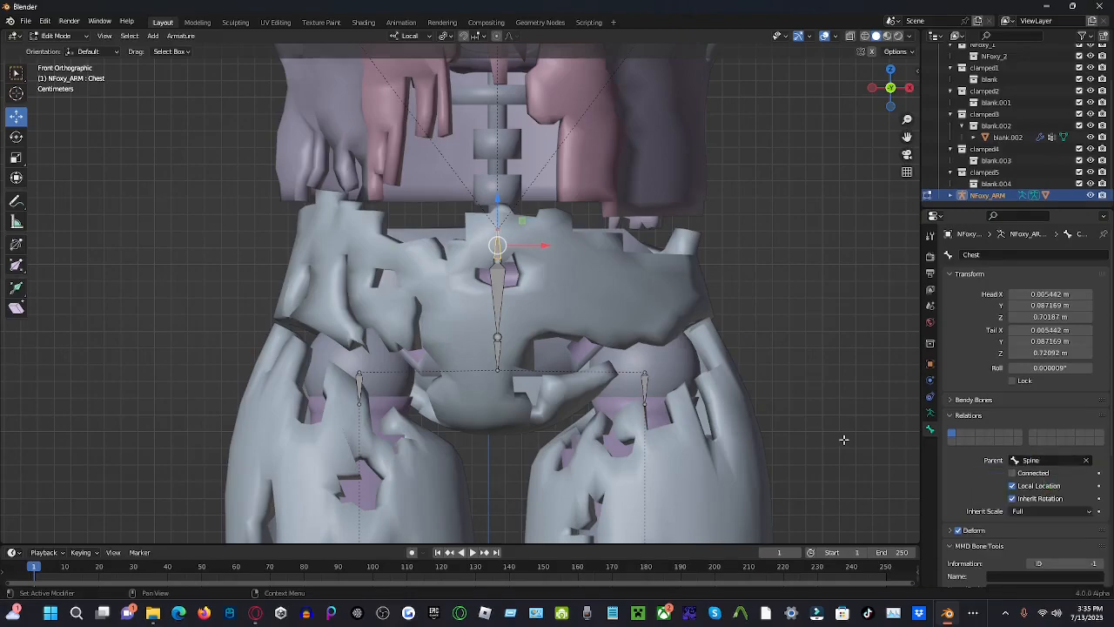
pyautogui.click(497, 288)
pyautogui.click(1049, 459)
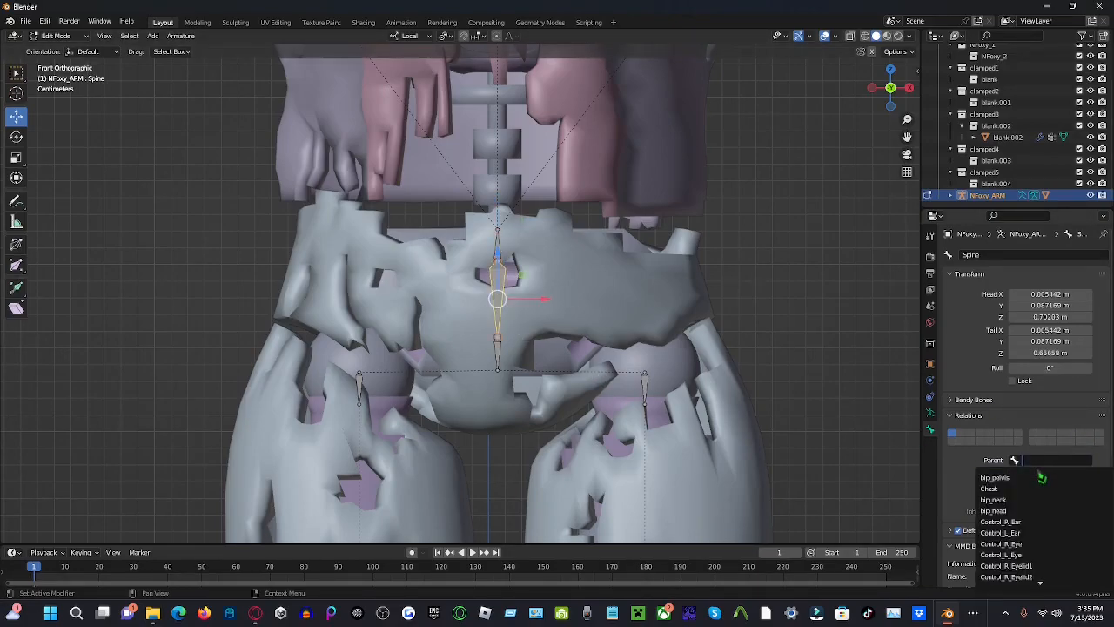
pyautogui.click(1038, 479)
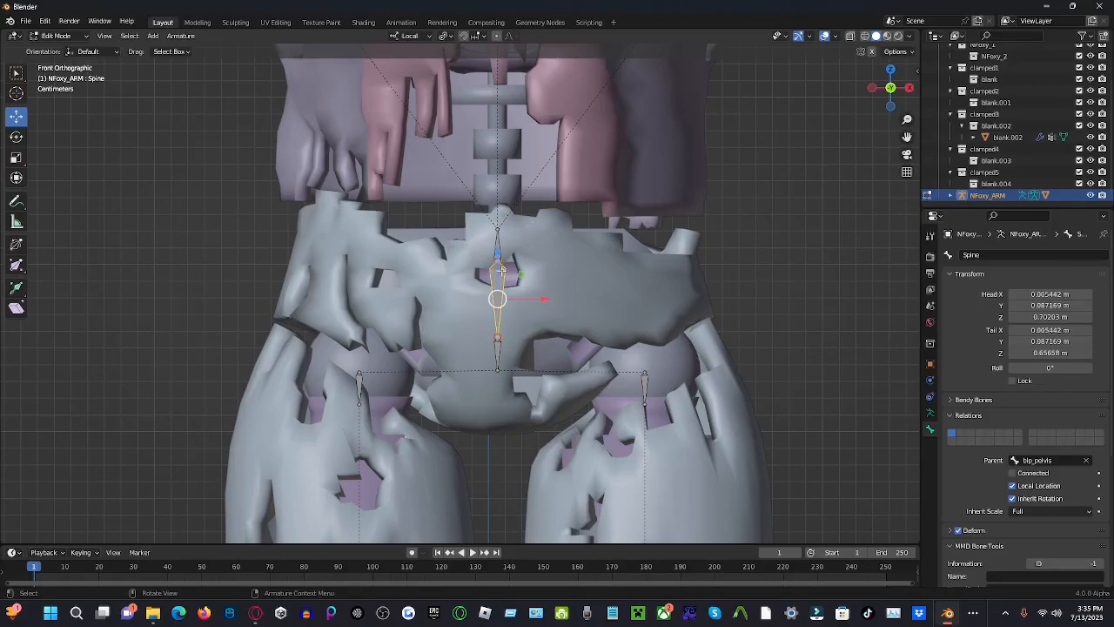
# Frame the chest and shoulders, select bip_neck, and set Wireframe shading
pyautogui.keyDown('shift'); pyautogui.moveTo(615, 161); pyautogui.dragTo(621, 373, button='middle'); pyautogui.keyUp('shift')
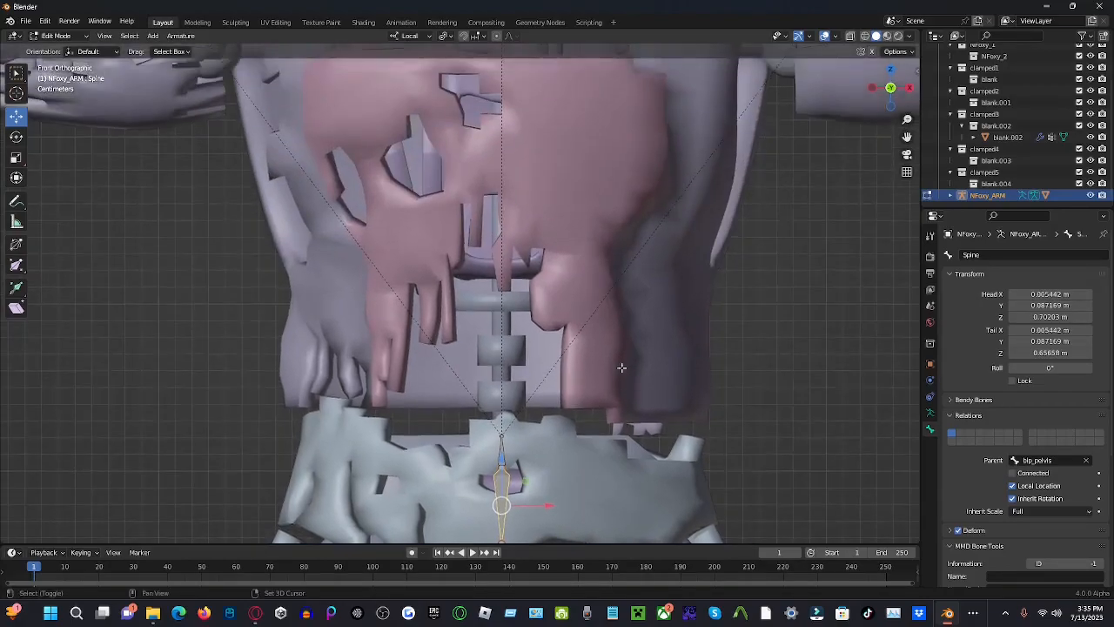
pyautogui.keyDown('shift'); pyautogui.moveTo(565, 126); pyautogui.dragTo(574, 276, button='middle'); pyautogui.keyUp('shift')
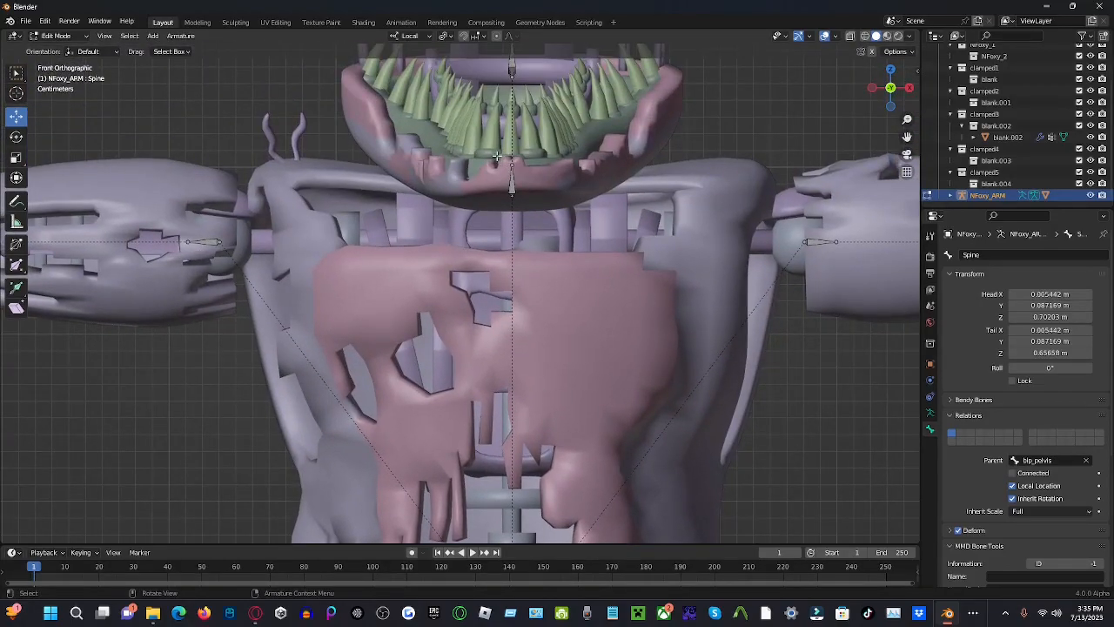
pyautogui.click(510, 175)
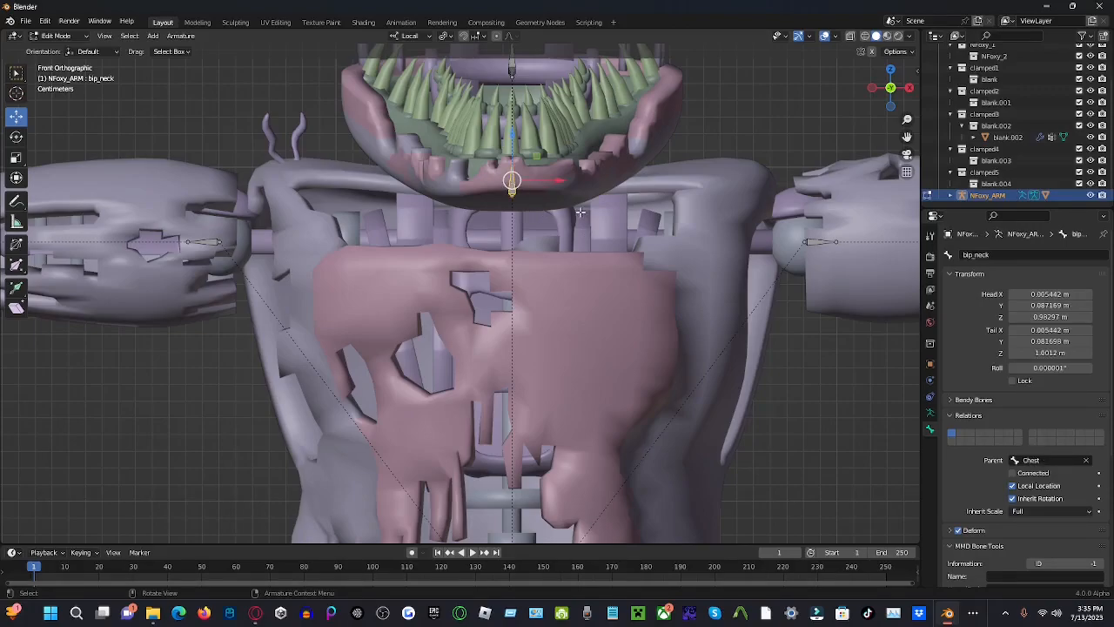
pyautogui.keyDown('shift'); pyautogui.moveTo(584, 336); pyautogui.dragTo(577, 159, button='middle'); pyautogui.keyUp('shift')
pyautogui.keyDown('shift'); pyautogui.moveTo(495, 221); pyautogui.dragTo(581, 377, button='middle'); pyautogui.keyUp('shift')
pyautogui.keyDown('shift'); pyautogui.moveTo(453, 198); pyautogui.dragTo(500, 272, button='middle'); pyautogui.keyUp('shift')
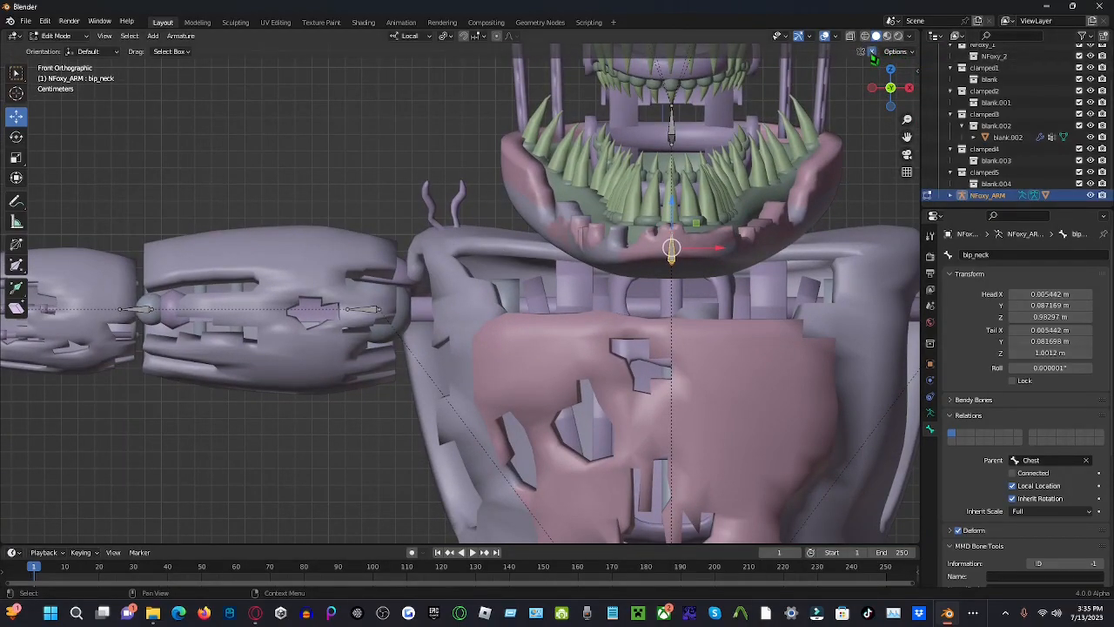
pyautogui.press('z')
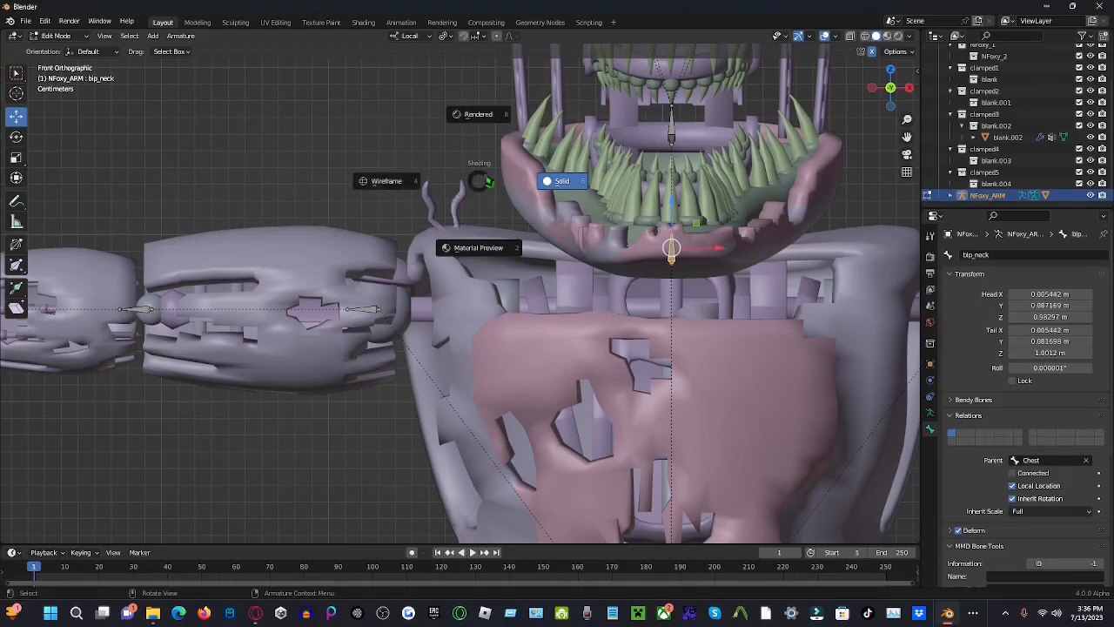
pyautogui.click(366, 181)
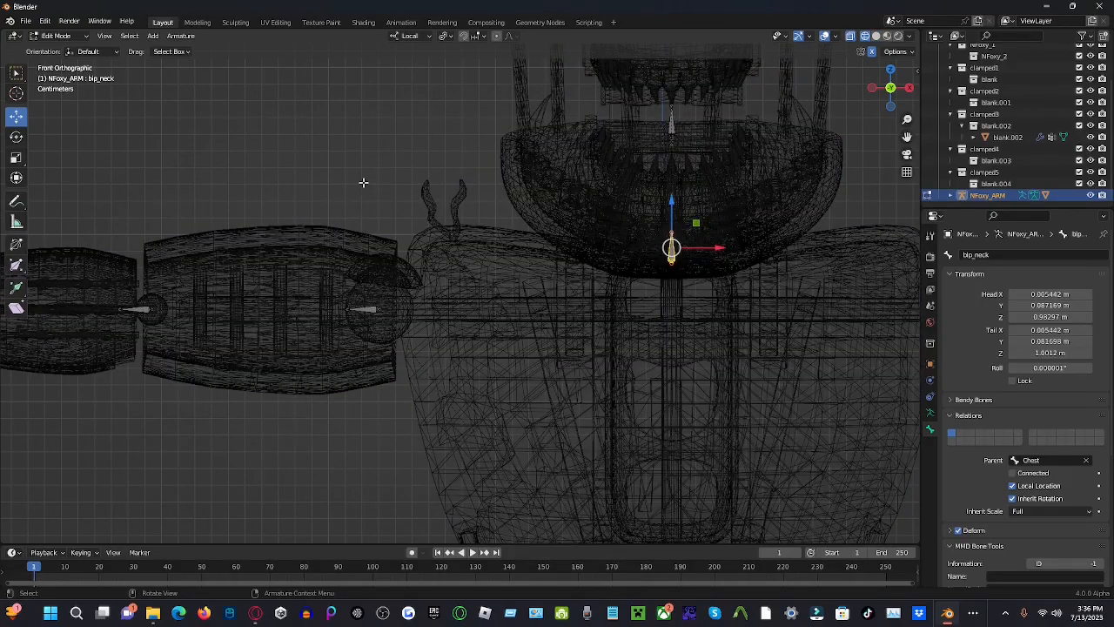
pyautogui.moveTo(449, 305)
pyautogui.keyDown('shift'); pyautogui.mouseDown(button='middle')
pyautogui.moveTo(448, 291)
pyautogui.moveTo(513, 261)
pyautogui.moveTo(361, 272)
pyautogui.moveTo(461, 296)
pyautogui.moveTo(468, 266)
pyautogui.moveTo(462, 300)
pyautogui.mouseUp(button='middle'); pyautogui.keyUp('shift')
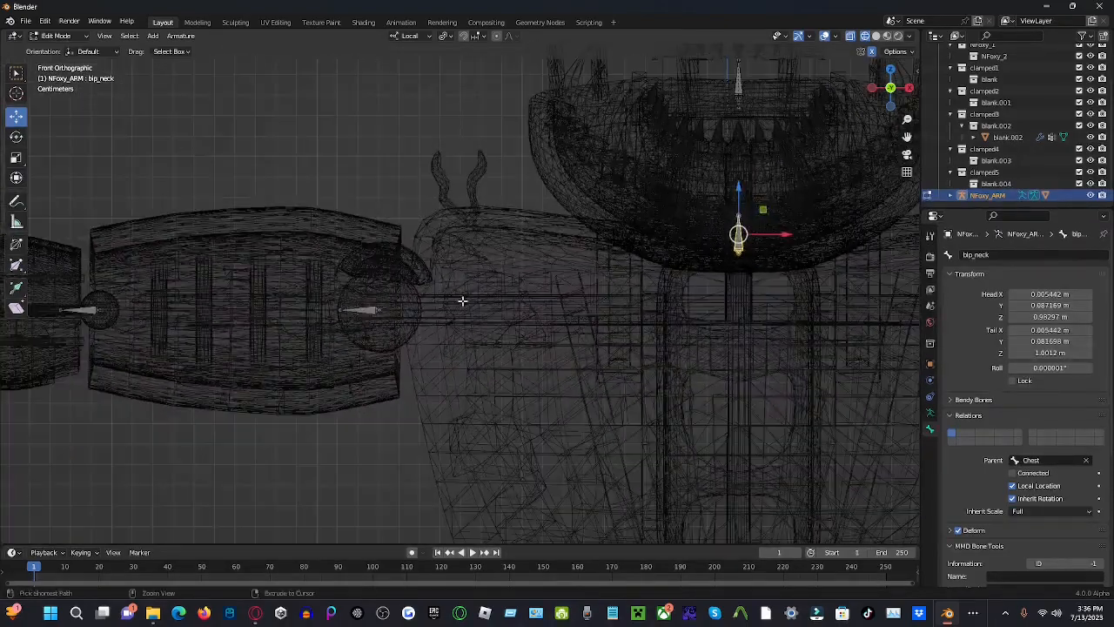
# Extrude a short shoulder bone from the bip_upperArm_R head
pyautogui.click(383, 313)
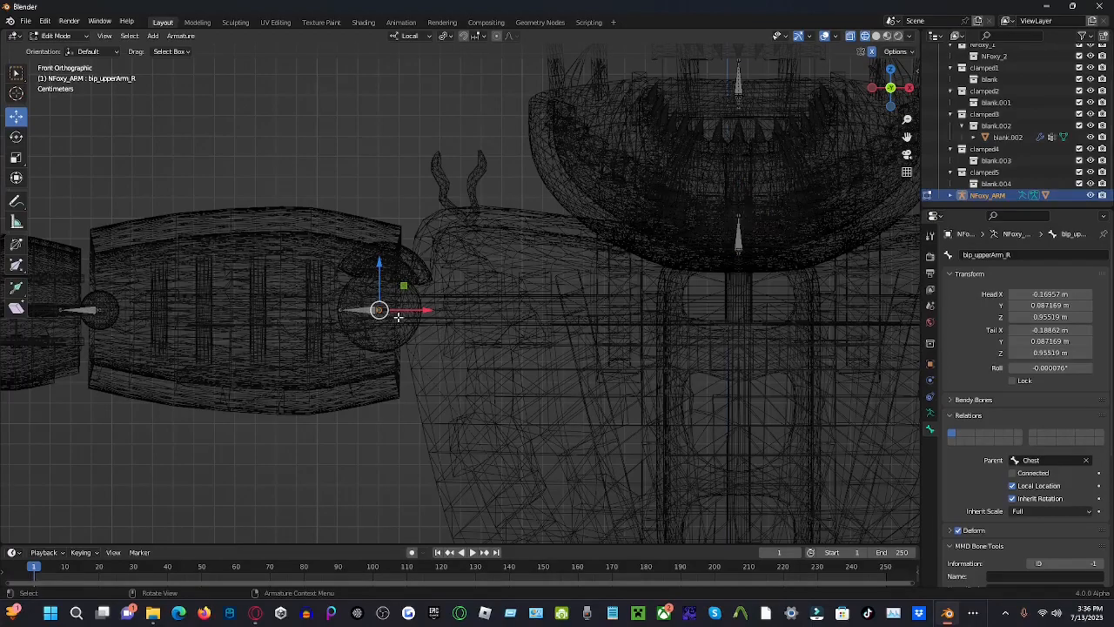
pyautogui.press('e')
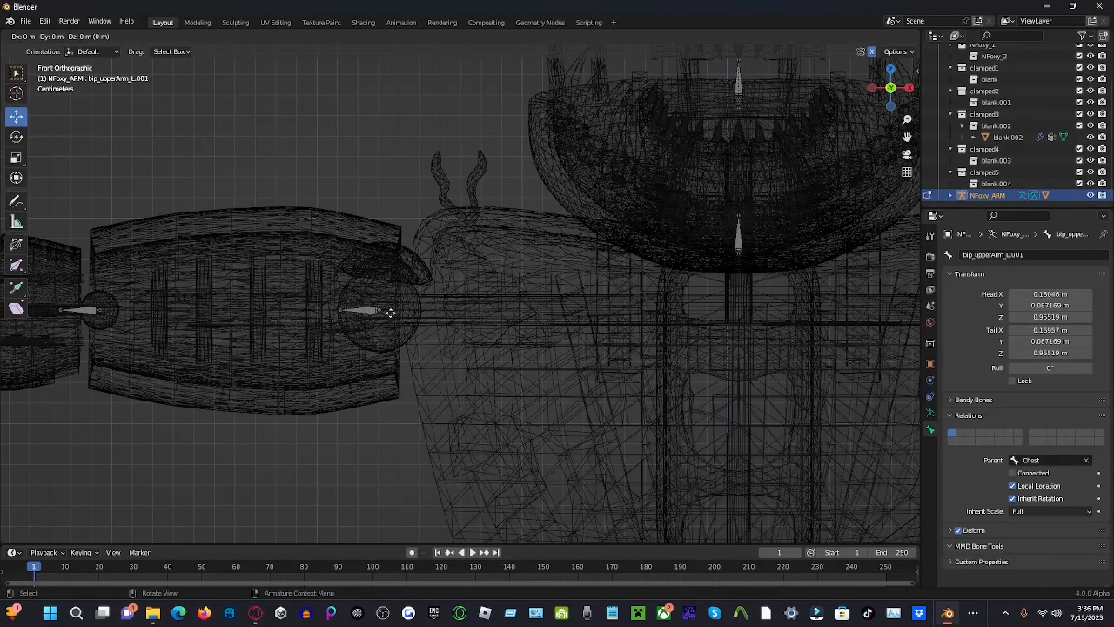
pyautogui.click(435, 308)
# Add a matching shoulder bone on the opposite arm, constrained along X
pyautogui.keyDown('shift'); pyautogui.moveTo(588, 304); pyautogui.dragTo(175, 305, button='middle'); pyautogui.keyUp('shift')
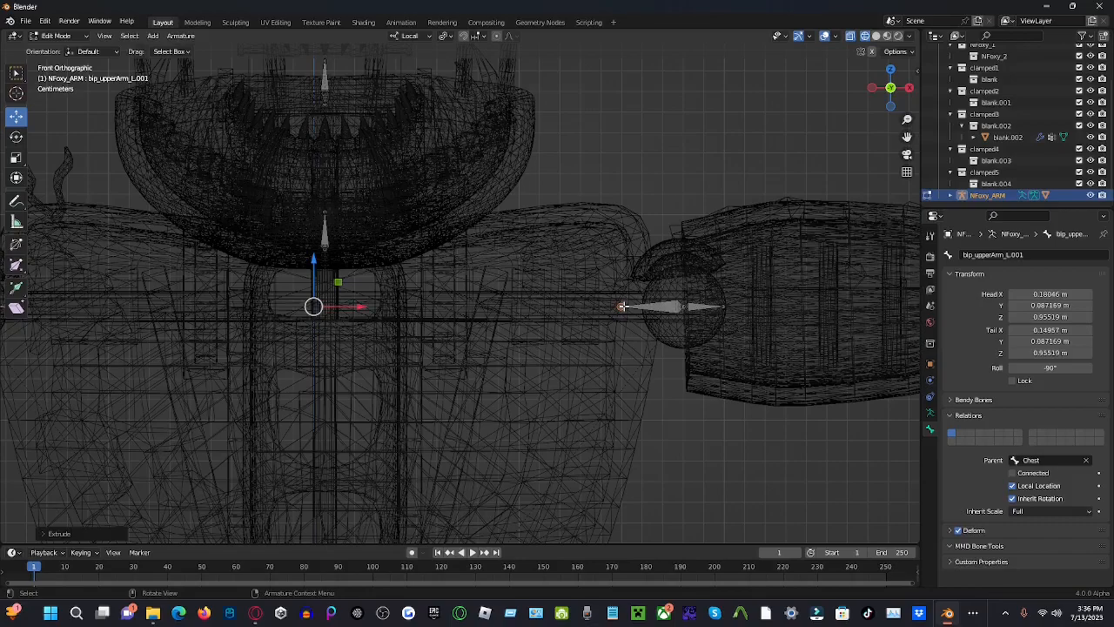
pyautogui.click(621, 307)
pyautogui.press('g')
pyautogui.press('x')
pyautogui.moveTo(690, 307); pyautogui.dragTo(697, 306)
# Select the new bip_upperArm_R.001 bone and begin renaming it
pyautogui.keyDown('shift'); pyautogui.moveTo(485, 297); pyautogui.dragTo(602, 305, button='middle'); pyautogui.keyUp('shift')
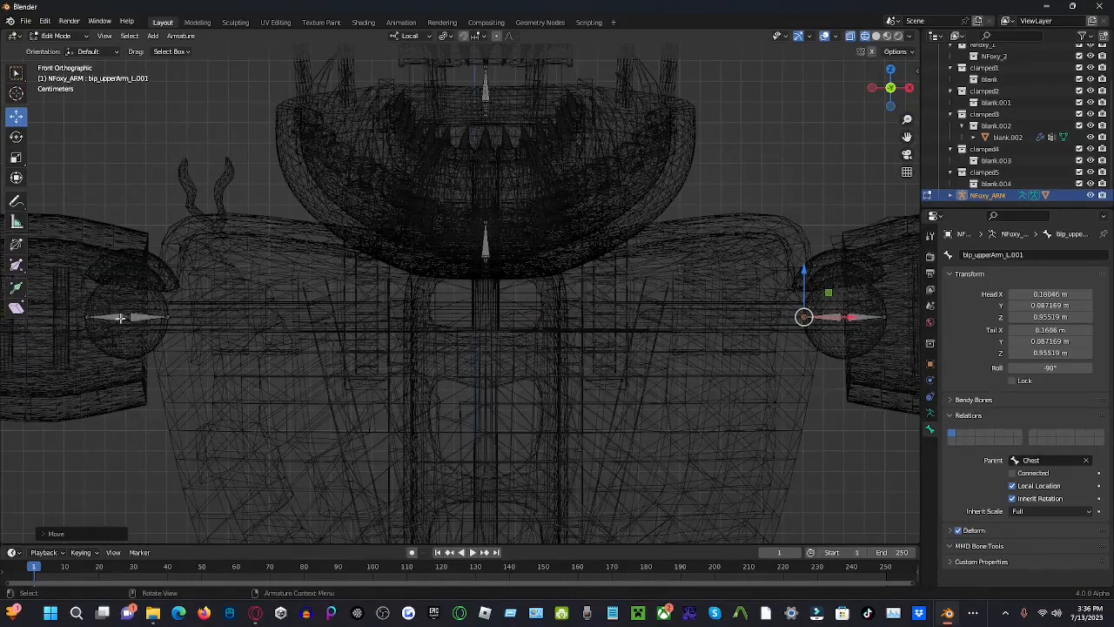
pyautogui.click(140, 321)
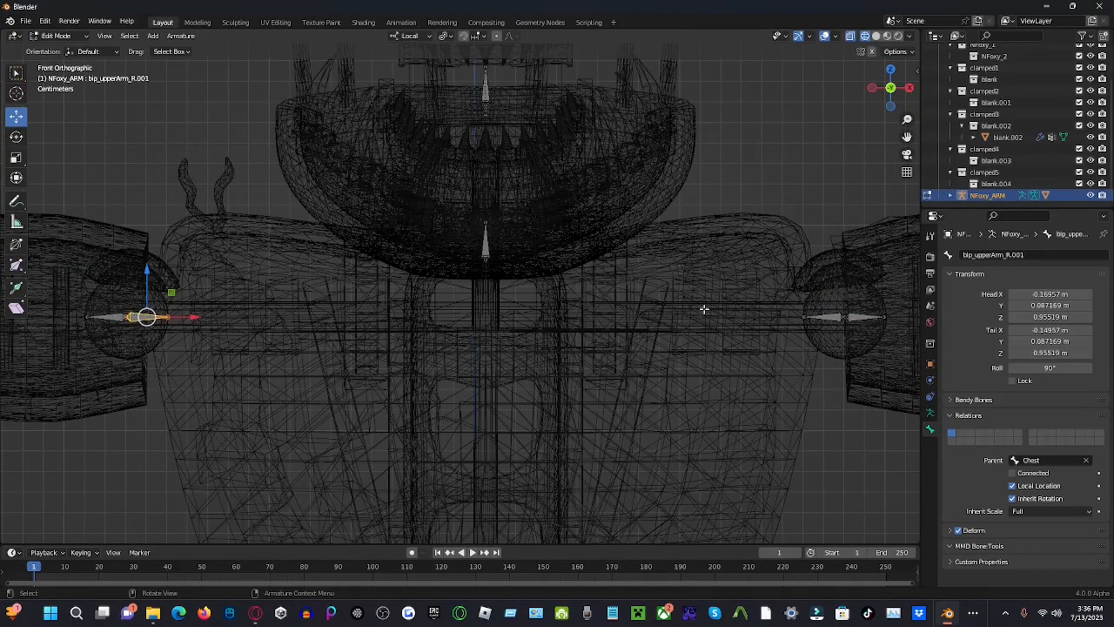
pyautogui.click(1053, 257)
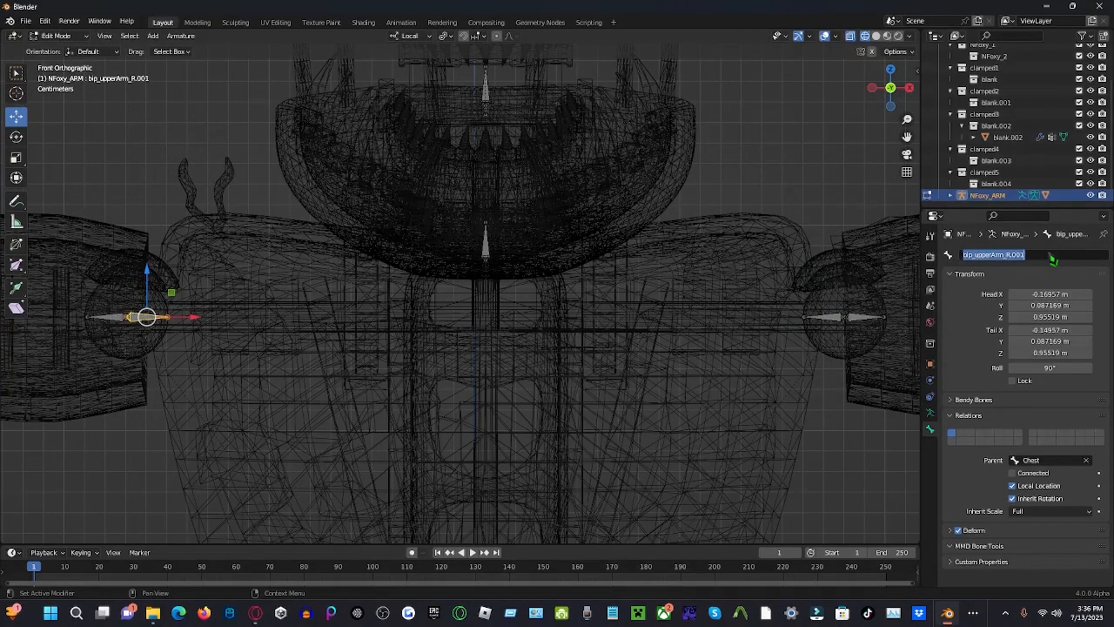
# Finish renaming the first new shoulder bone to 'Right Shoulder'
pyautogui.press('capslock')
pyautogui.write('F')
pyautogui.press('capslock')
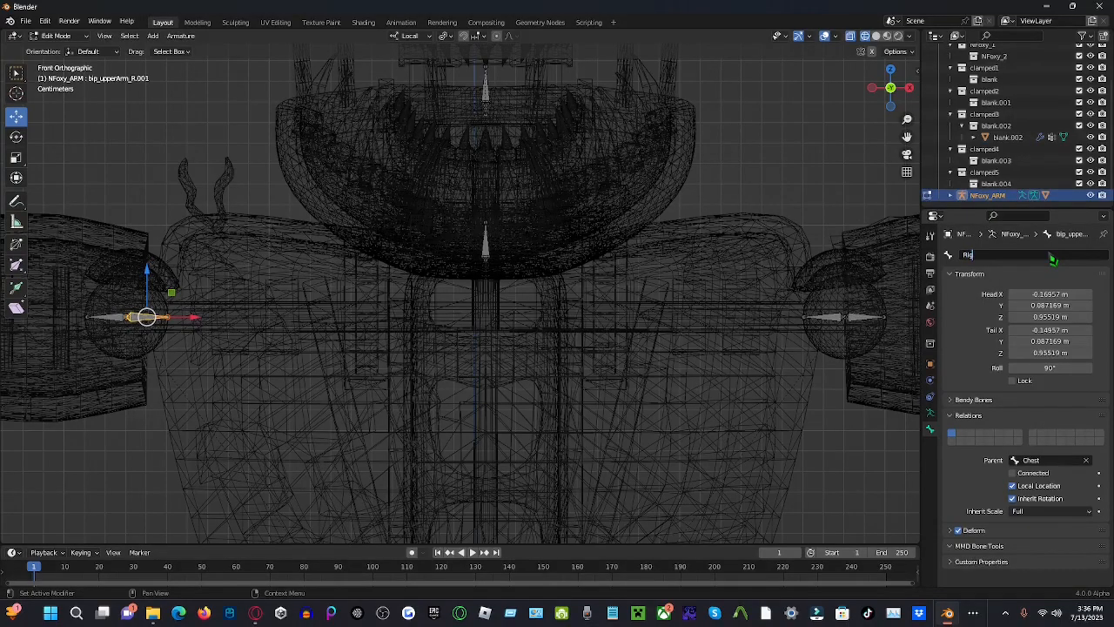
pyautogui.write('ht')
pyautogui.press('capslock')
pyautogui.write('S')
pyautogui.press('capslock')
pyautogui.write('houlder')
pyautogui.press('Return')
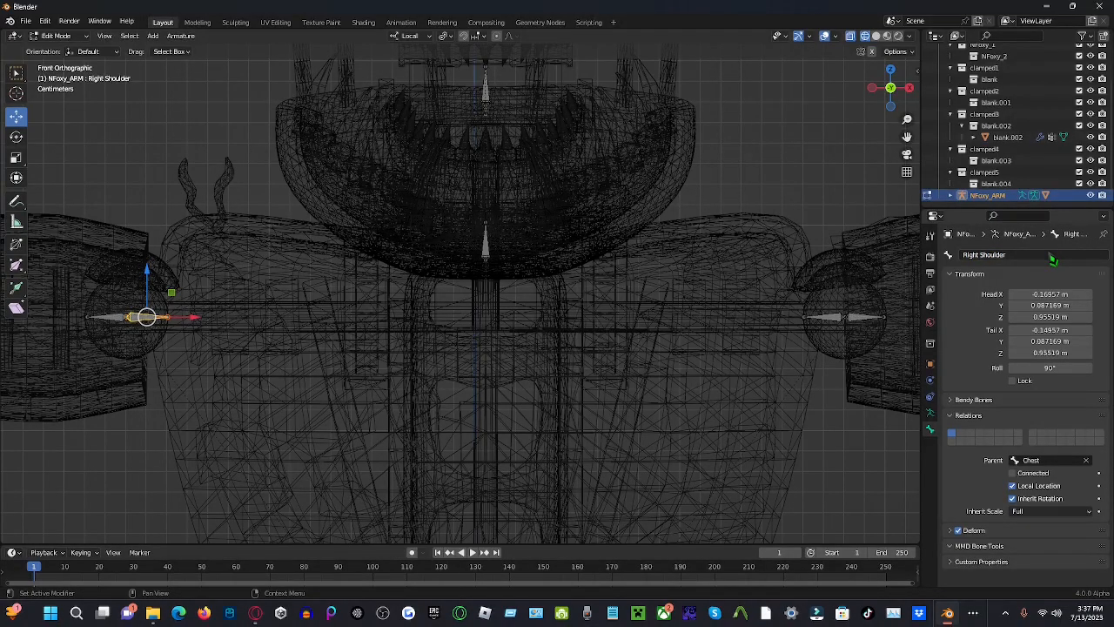
# Rename the bip_upperArm_L.001 bone to 'Left Shoulder'
pyautogui.click(827, 318)
pyautogui.press('capslock')
pyautogui.doubleClick(1035, 259)
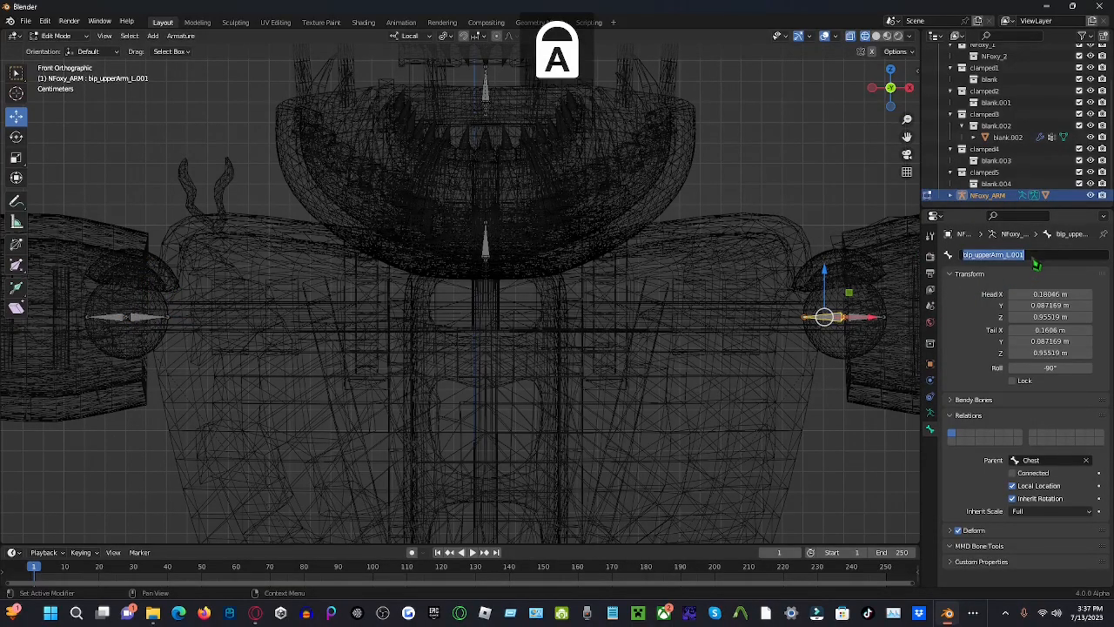
pyautogui.write('L')
pyautogui.press('capslock')
pyautogui.write('eft S')
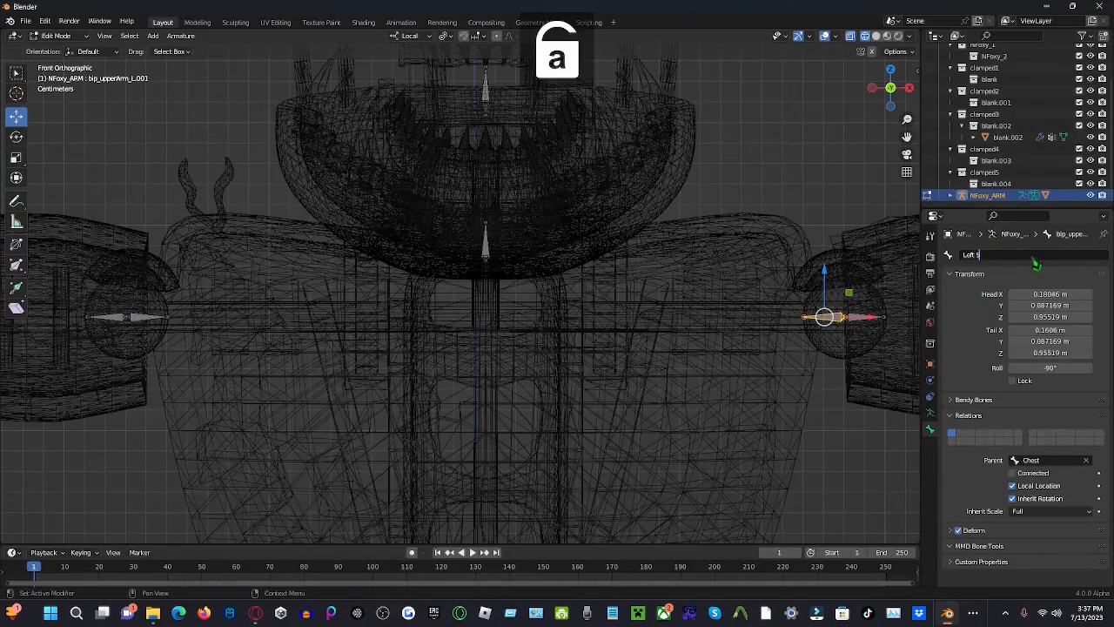
pyautogui.write('houl')
pyautogui.press('BackSpace')
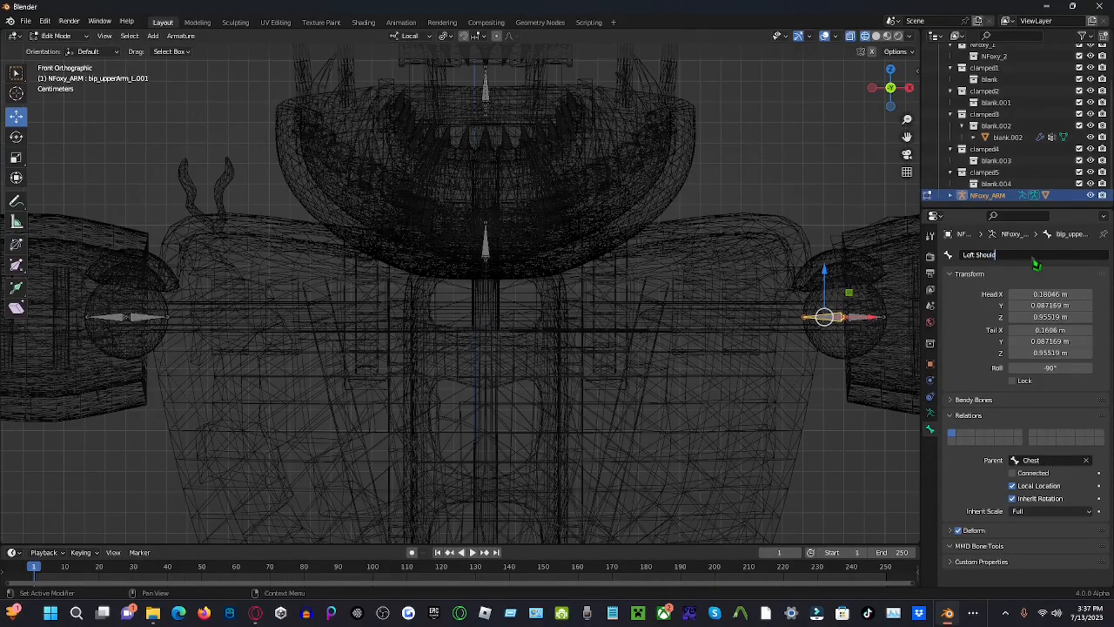
pyautogui.write('lder')
pyautogui.press('Return')
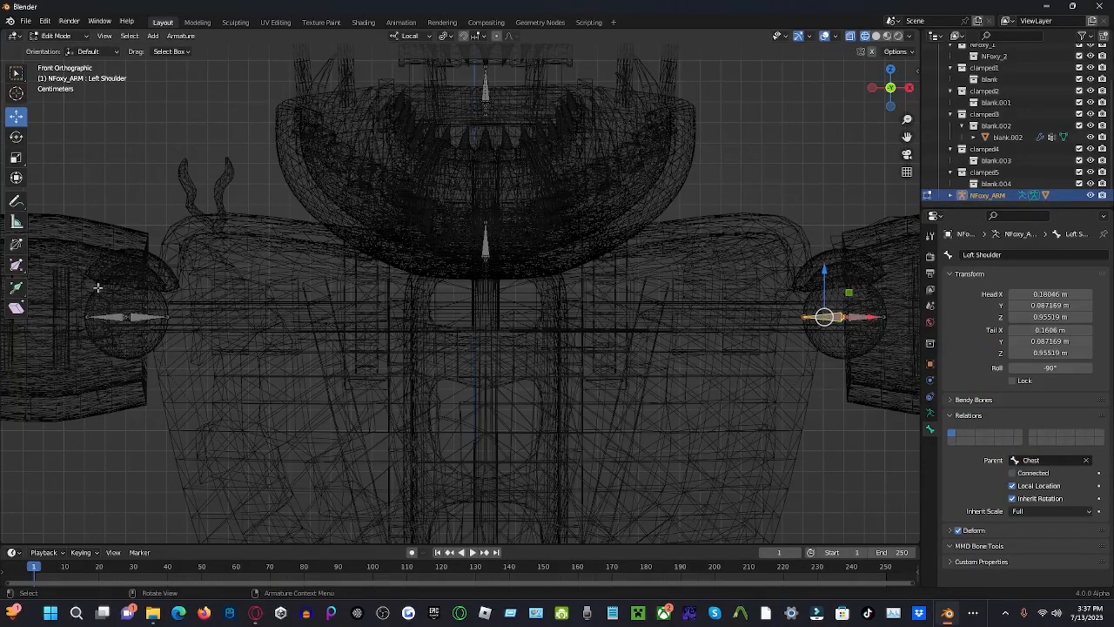
pyautogui.click(113, 317)
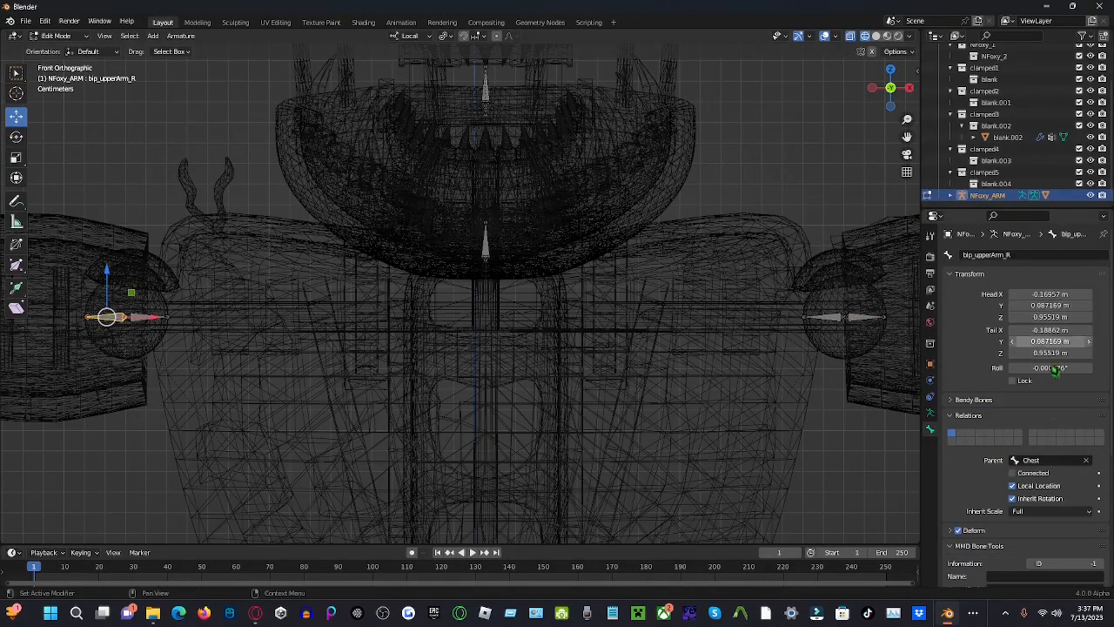
# Set Right Shoulder as the parent of bip_upperArm_R
pyautogui.click(1051, 462)
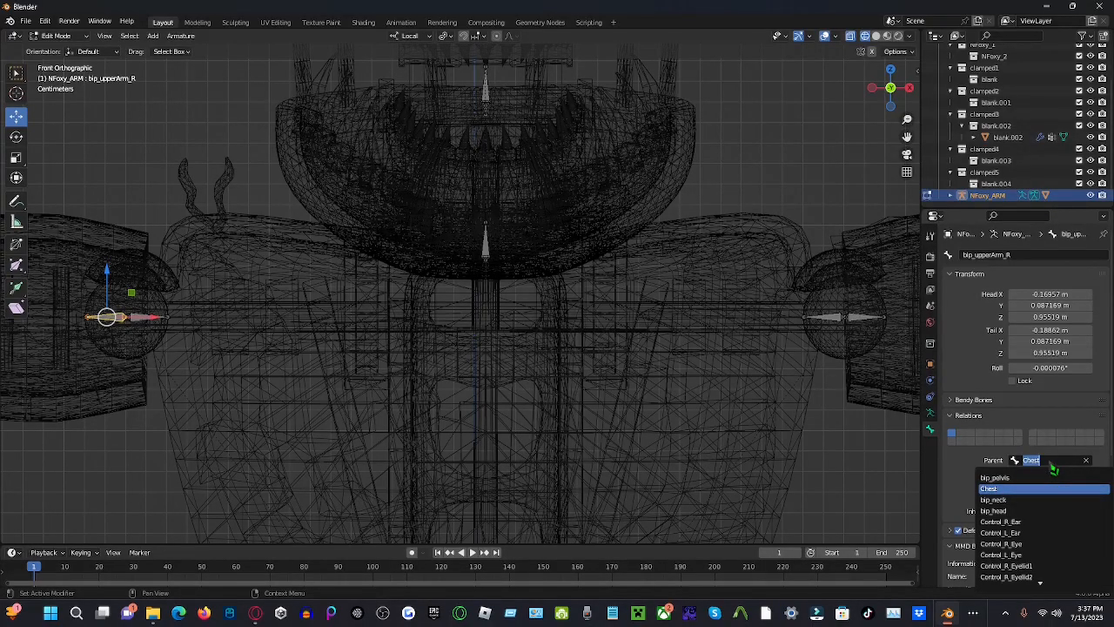
pyautogui.write('righ')
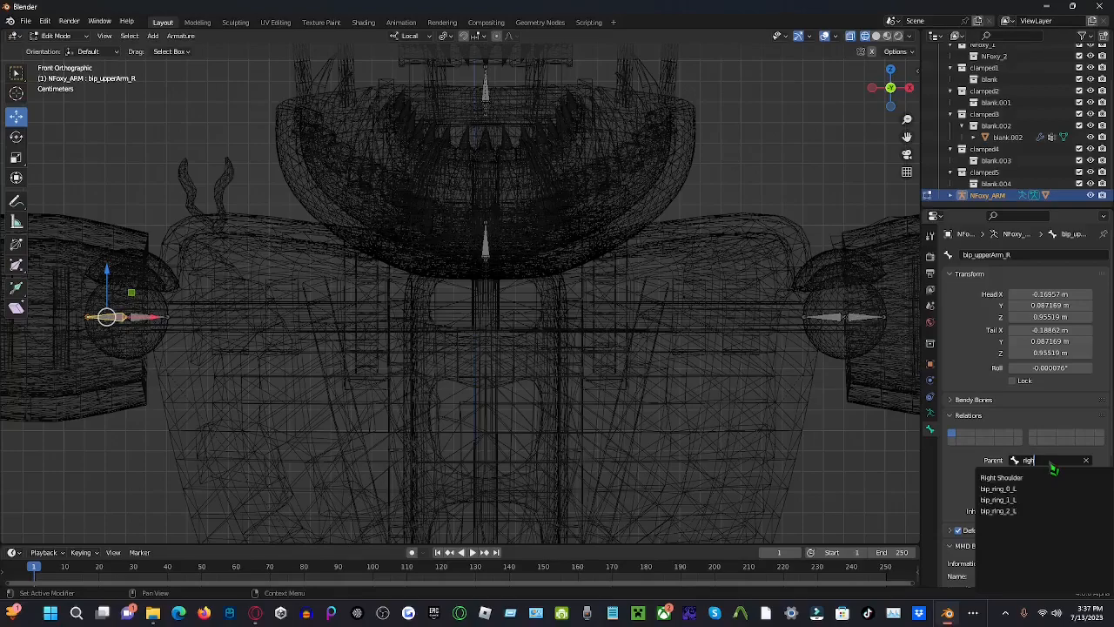
pyautogui.write('t Shoulder')
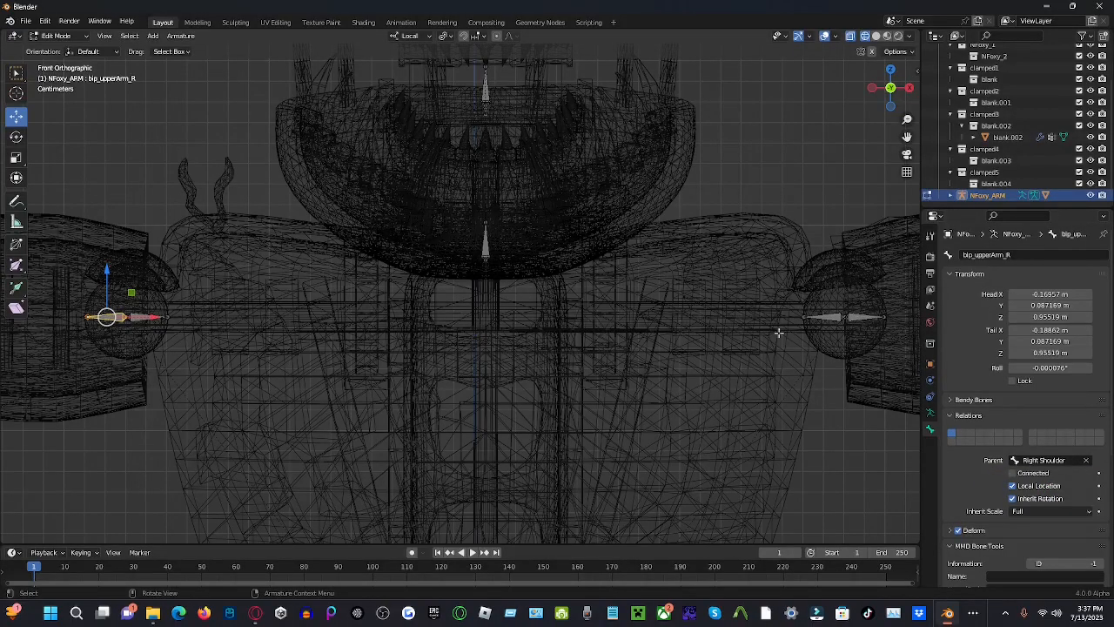
pyautogui.click(146, 313)
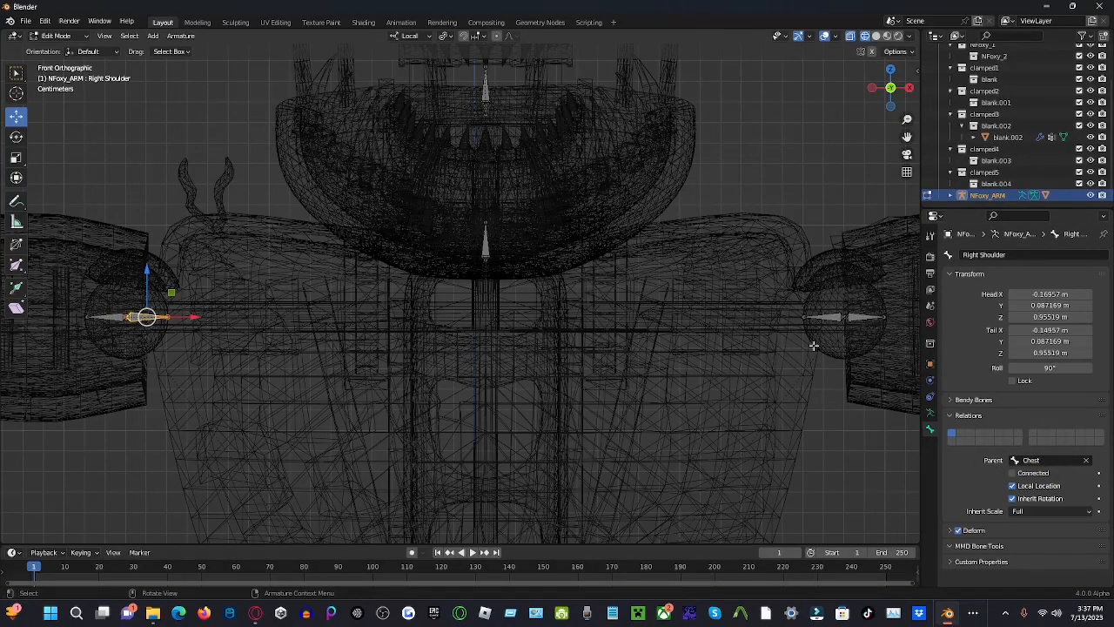
# Set Left Shoulder as the parent of bip_upperArm_L
pyautogui.click(827, 317)
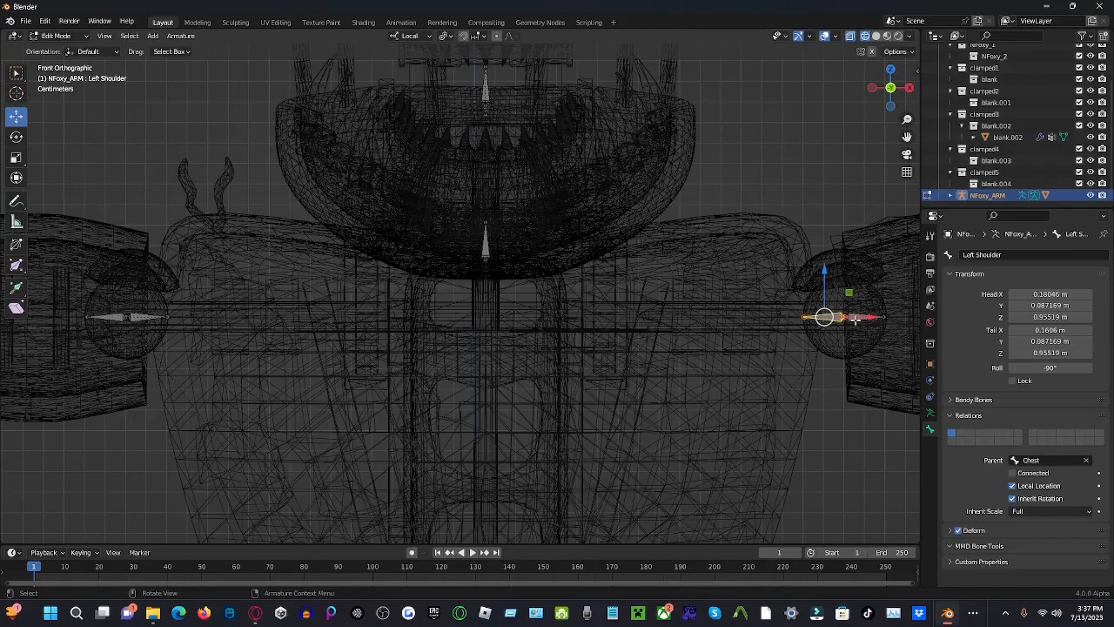
pyautogui.click(855, 319)
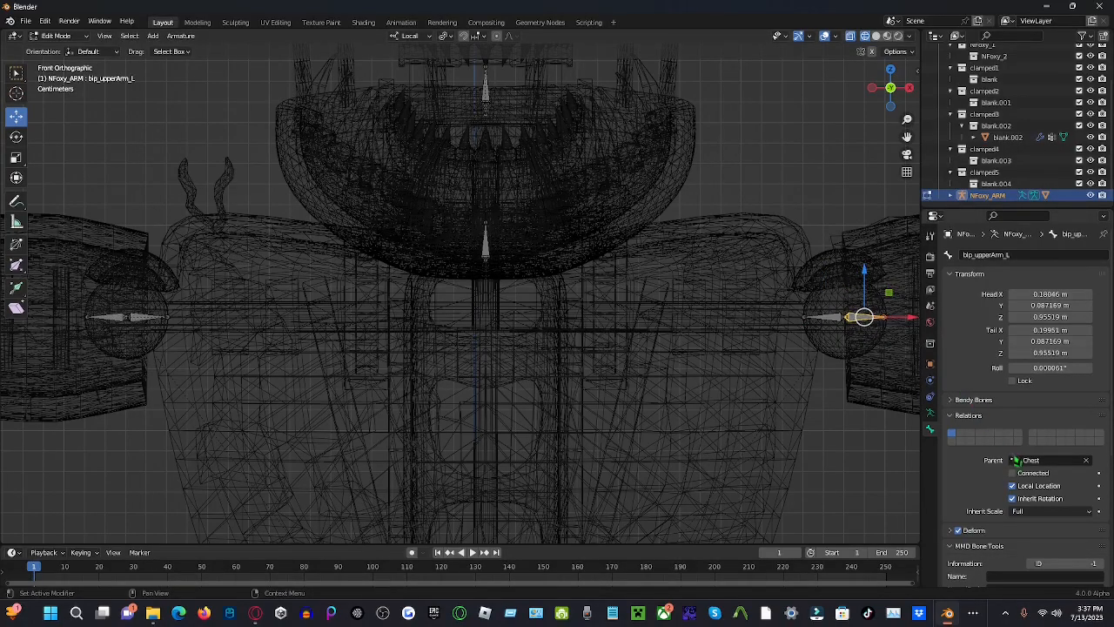
pyautogui.click(1031, 462)
pyautogui.write('left')
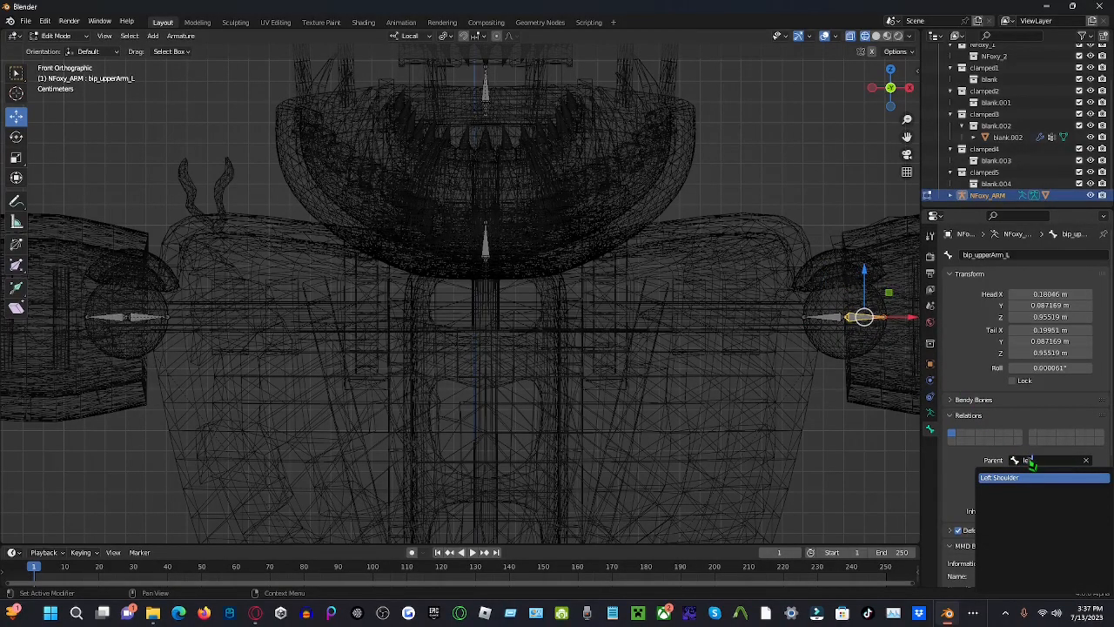
pyautogui.click(1027, 483)
pyautogui.click(826, 317)
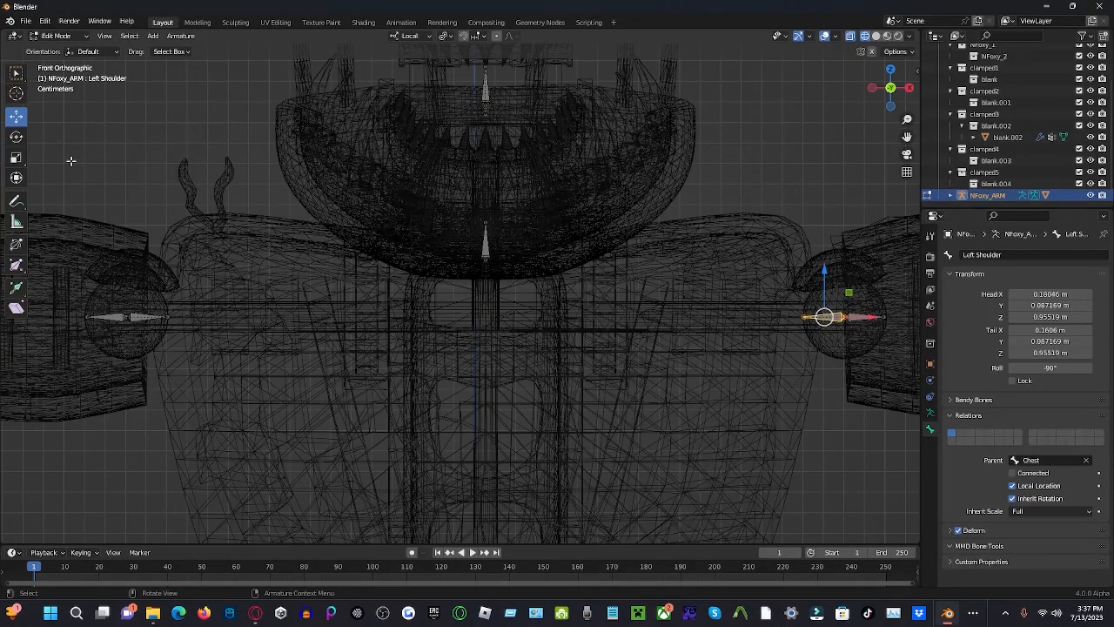
pyautogui.click(56, 36)
# Switch the armature to Object Mode and set viewport shading to Solid
pyautogui.click(57, 41)
pyautogui.press('z')
pyautogui.click(318, 163)
pyautogui.moveTo(391, 166)
pyautogui.mouseDown(button='middle')
pyautogui.moveTo(403, 169)
pyautogui.moveTo(472, 328)
pyautogui.moveTo(513, 336)
pyautogui.mouseUp(button='middle')
pyautogui.scroll(-5, 409, 199)
pyautogui.scroll(2, 420, 189)
pyautogui.scroll(4, 519, 326)
pyautogui.moveTo(652, 299); pyautogui.dragTo(576, 291, button='middle')
pyautogui.scroll(-3, 577, 291)
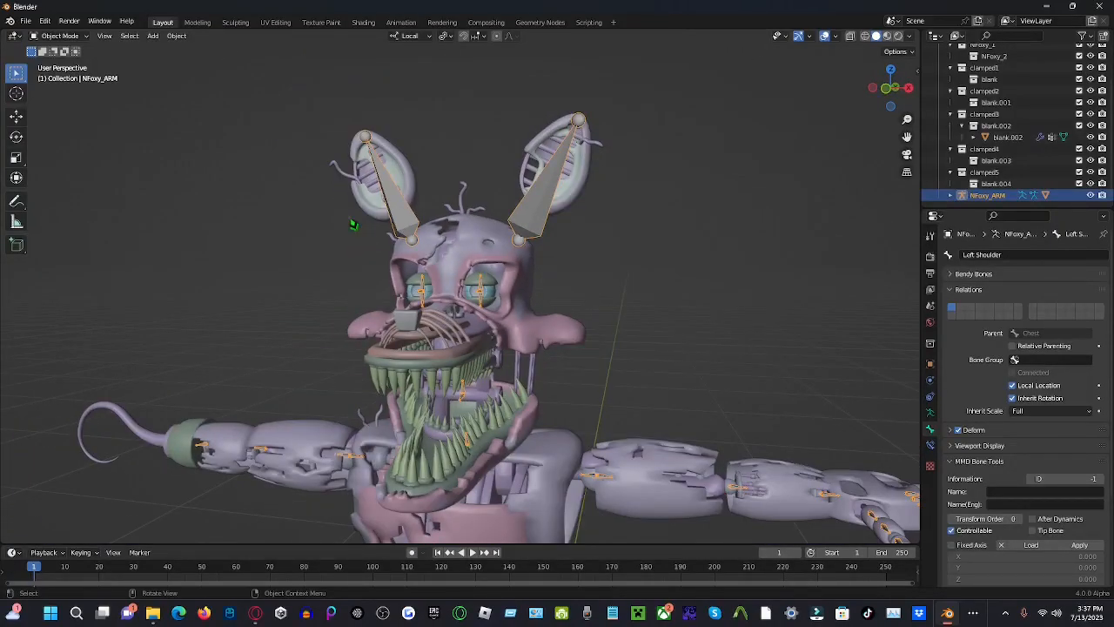
pyautogui.scroll(-3, 607, 332)
pyautogui.scroll(1, 576, 335)
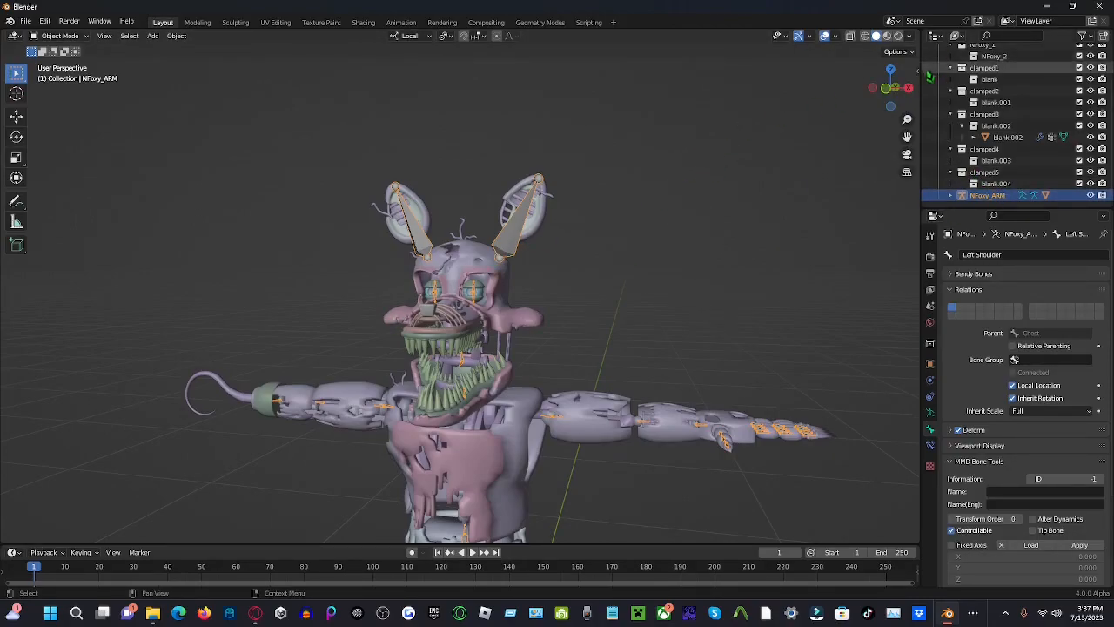
# Show the CATS tab in the viewport sidebar, viewing the head from the side
pyautogui.click(916, 70)
pyautogui.click(912, 200)
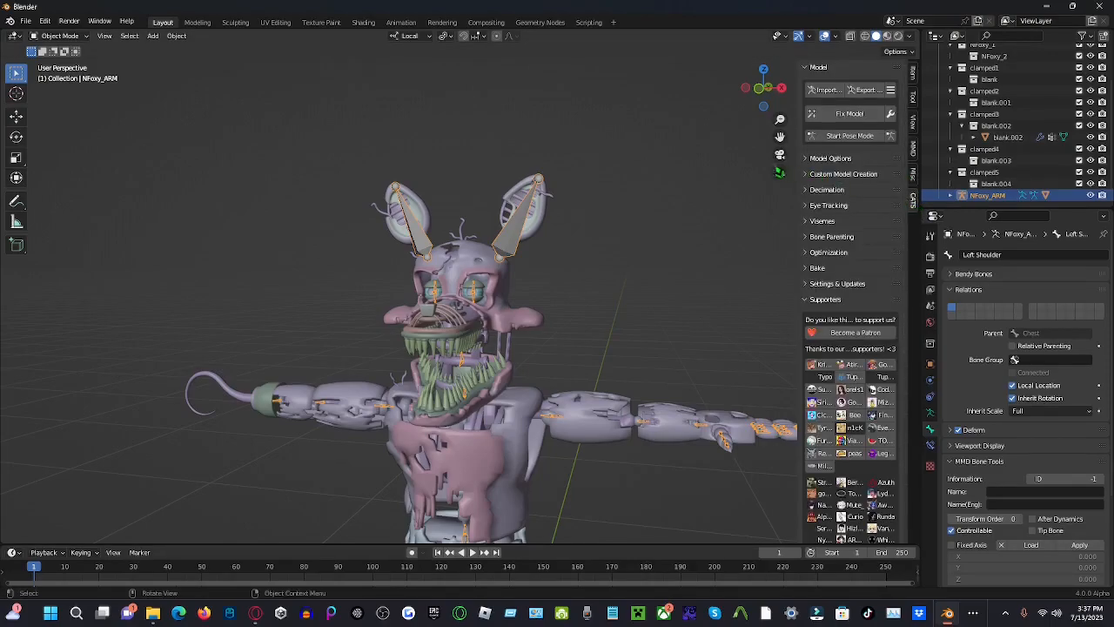
pyautogui.moveTo(508, 304); pyautogui.dragTo(592, 296, button='middle')
pyautogui.scroll(4, 601, 314)
pyautogui.moveTo(618, 342); pyautogui.dragTo(583, 330, button='middle')
# Start CATS Pose Mode and rotate Control_Jaw on X to open the mouth slightly
pyautogui.click(843, 136)
pyautogui.moveTo(597, 236); pyautogui.dragTo(636, 182, button='middle')
pyautogui.click(487, 240)
pyautogui.moveTo(488, 252); pyautogui.dragTo(493, 259)
pyautogui.moveTo(566, 191); pyautogui.dragTo(692, 200, button='middle')
pyautogui.moveTo(526, 250); pyautogui.dragTo(554, 240)
pyautogui.moveTo(777, 155)
pyautogui.mouseDown(button='middle')
pyautogui.moveTo(727, 162)
pyautogui.moveTo(787, 173)
pyautogui.mouseUp(button='middle')
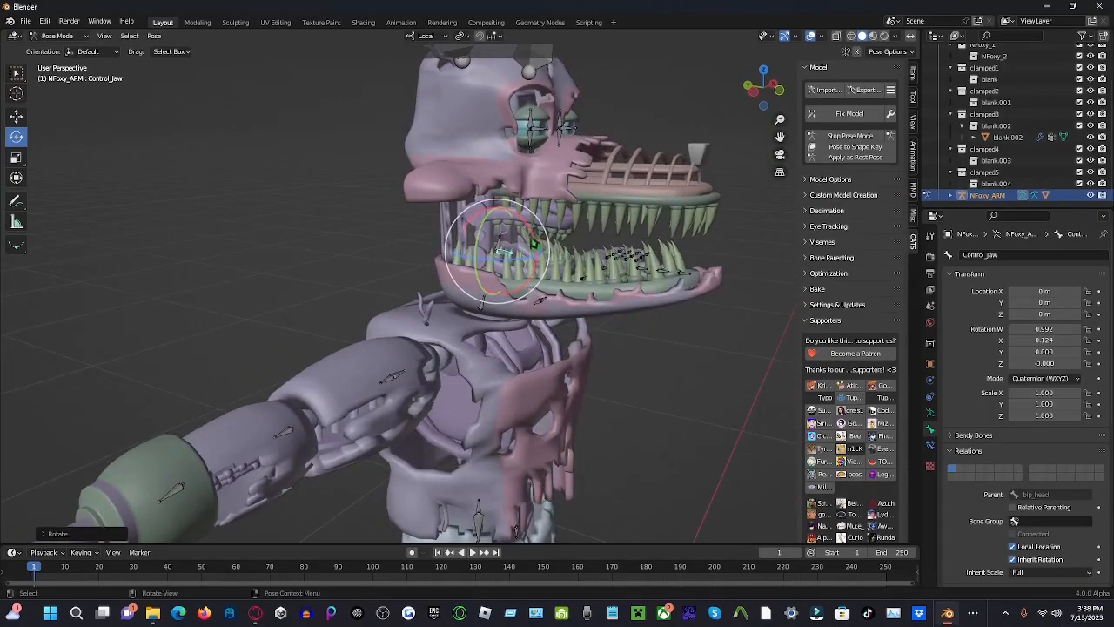
pyautogui.moveTo(532, 244); pyautogui.dragTo(727, 206)
# Apply the opened-jaw pose as the NFoxy_ARM rest pose
pyautogui.moveTo(727, 206); pyautogui.dragTo(527, 224, button='middle')
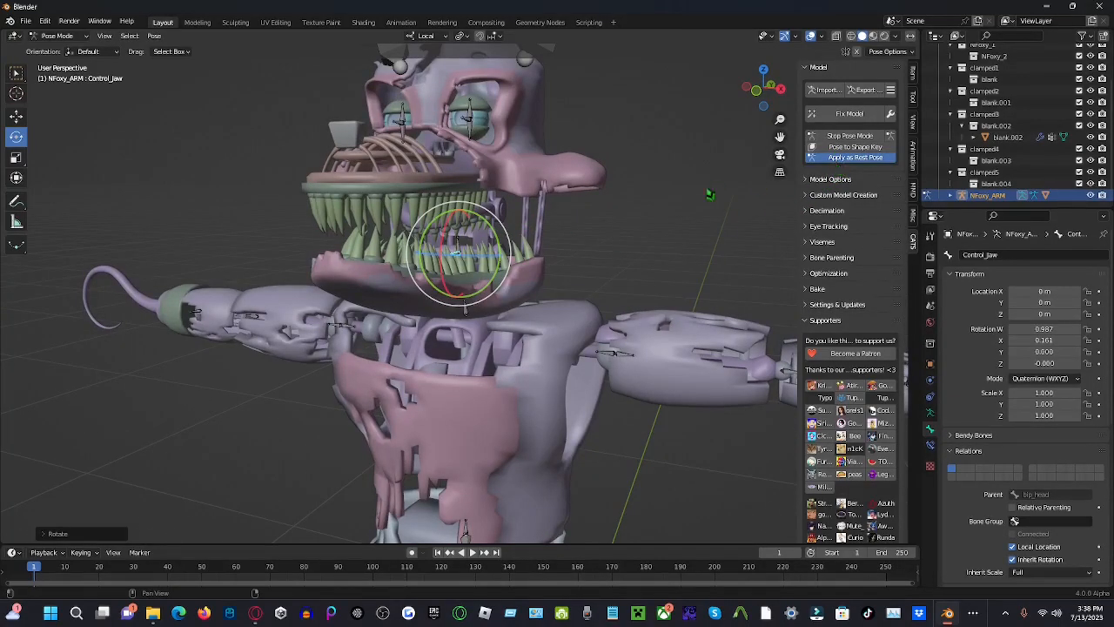
pyautogui.scroll(-6, 642, 208)
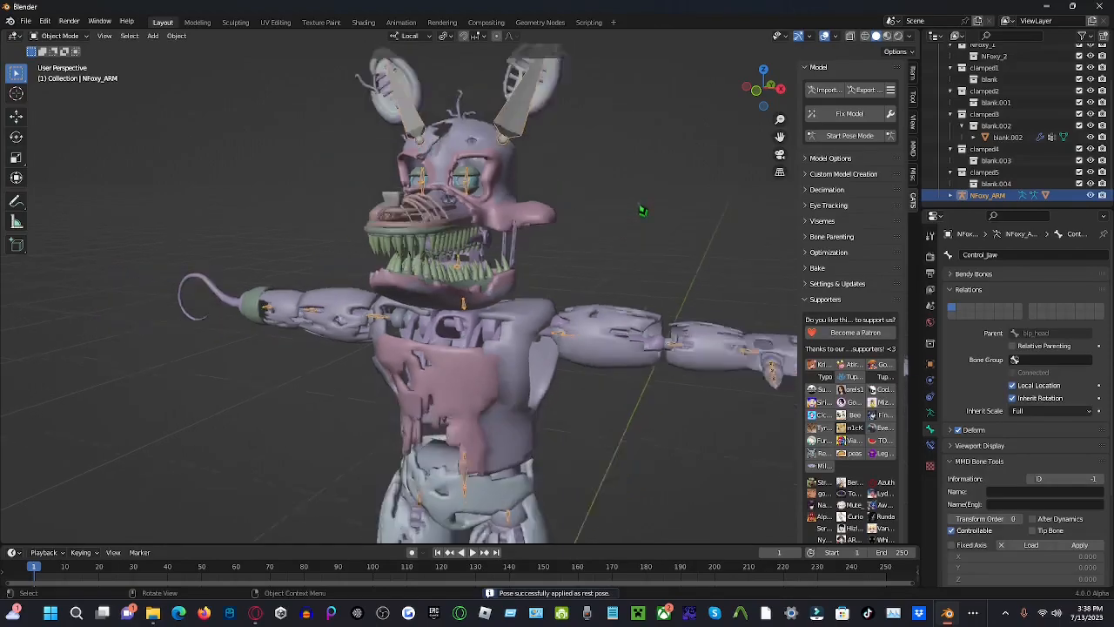
pyautogui.moveTo(641, 209); pyautogui.dragTo(674, 189, button='middle')
pyautogui.scroll(2, 624, 241)
pyautogui.moveTo(526, 250); pyautogui.dragTo(588, 231, button='middle')
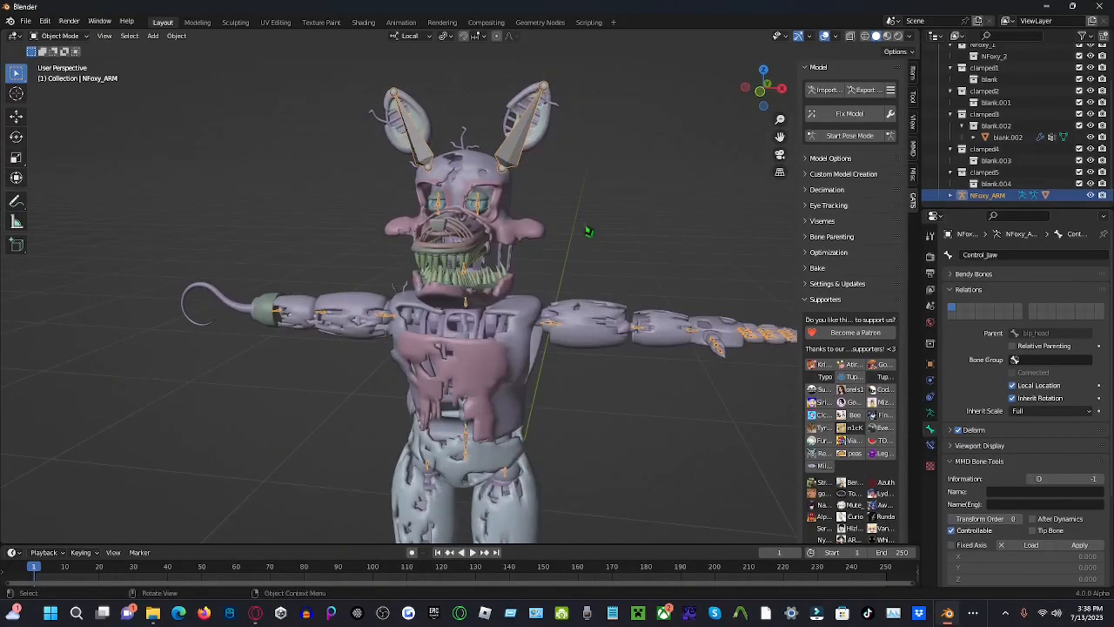
pyautogui.click(854, 136)
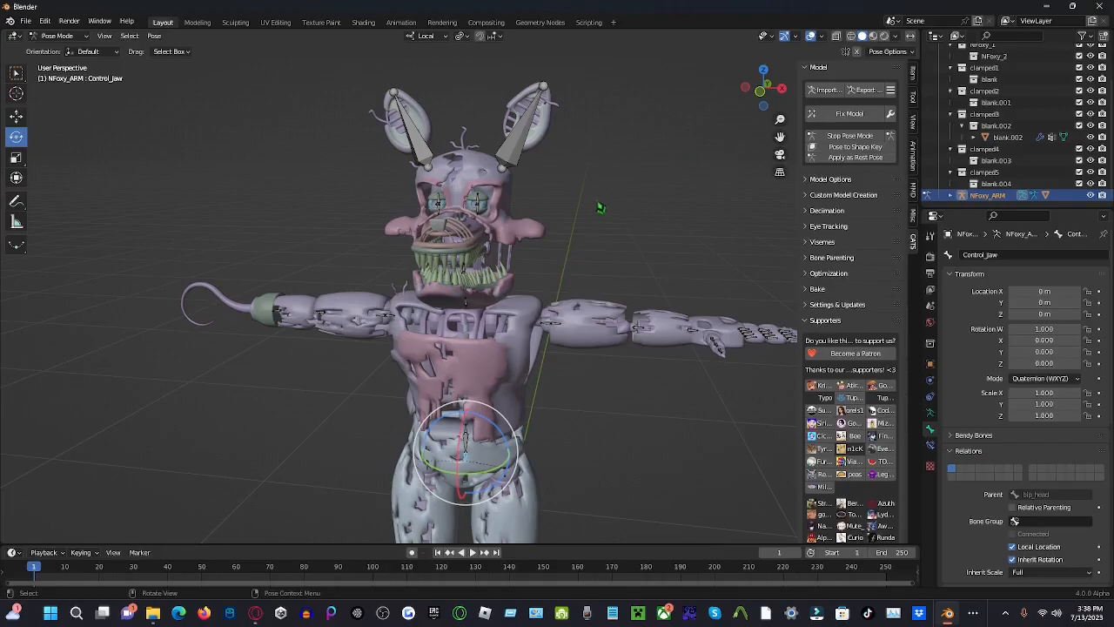
# Create a shape key from the current pose named 'Default No Movement'
pyautogui.scroll(2, 598, 201)
pyautogui.moveTo(633, 183); pyautogui.dragTo(612, 194, button='middle')
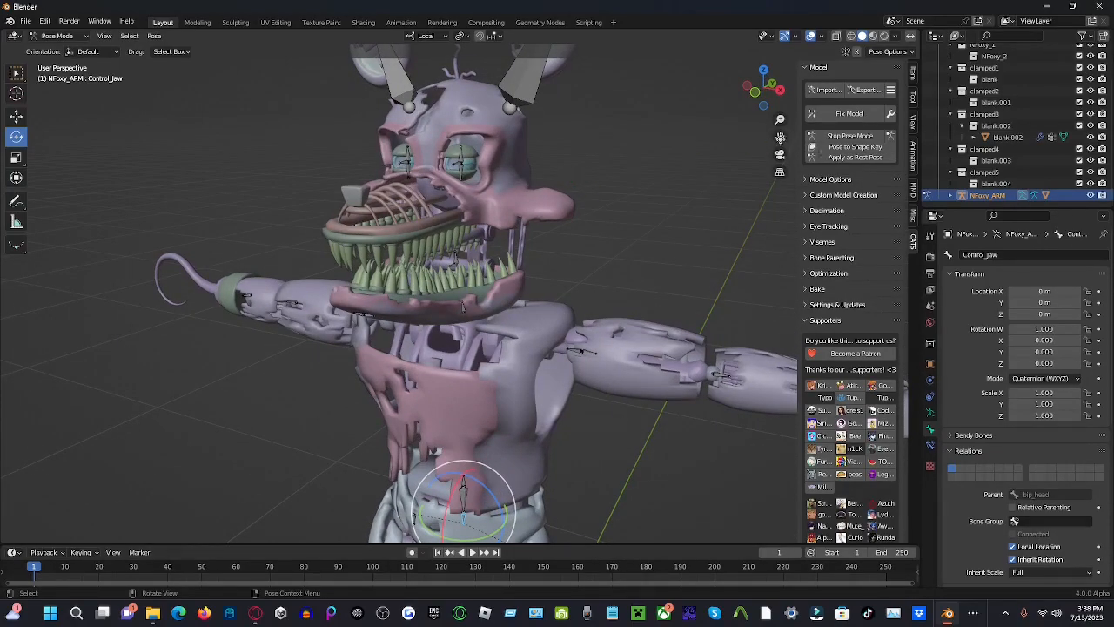
pyautogui.click(877, 150)
pyautogui.click(853, 167)
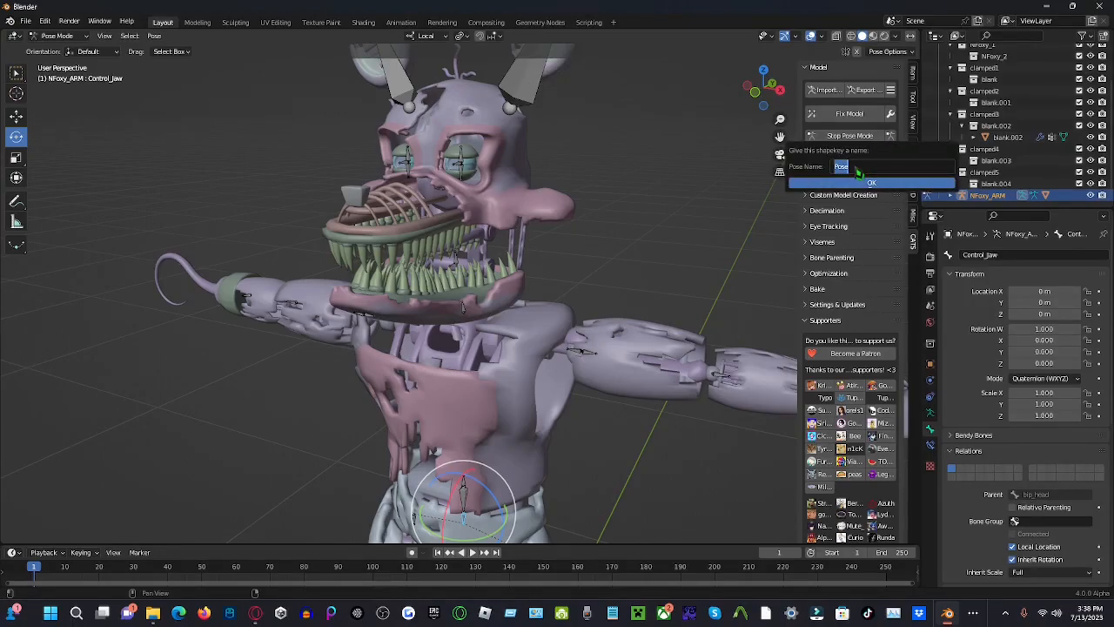
pyautogui.write('a')
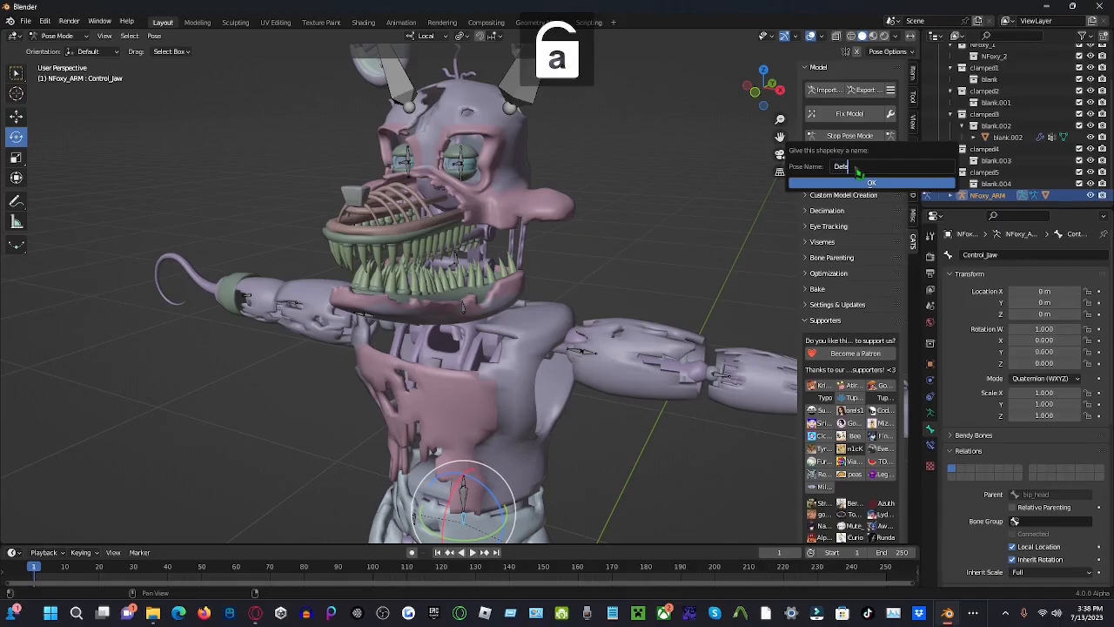
pyautogui.write('ult')
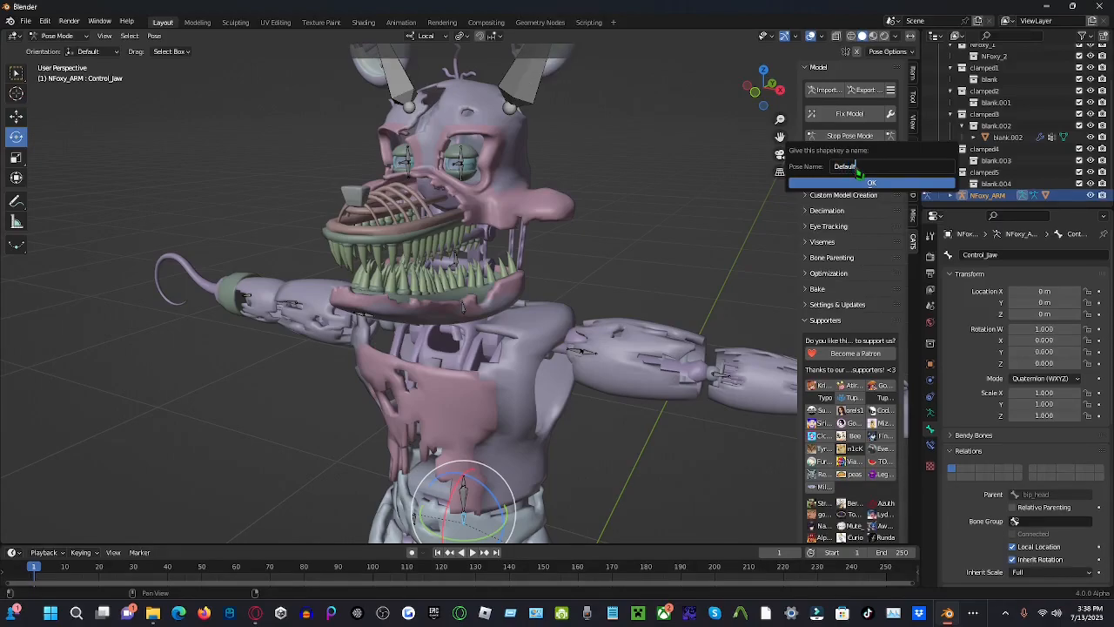
pyautogui.press('capslock')
pyautogui.write('N')
pyautogui.press('capslock')
pyautogui.write('o Mov')
pyautogui.press('Return')
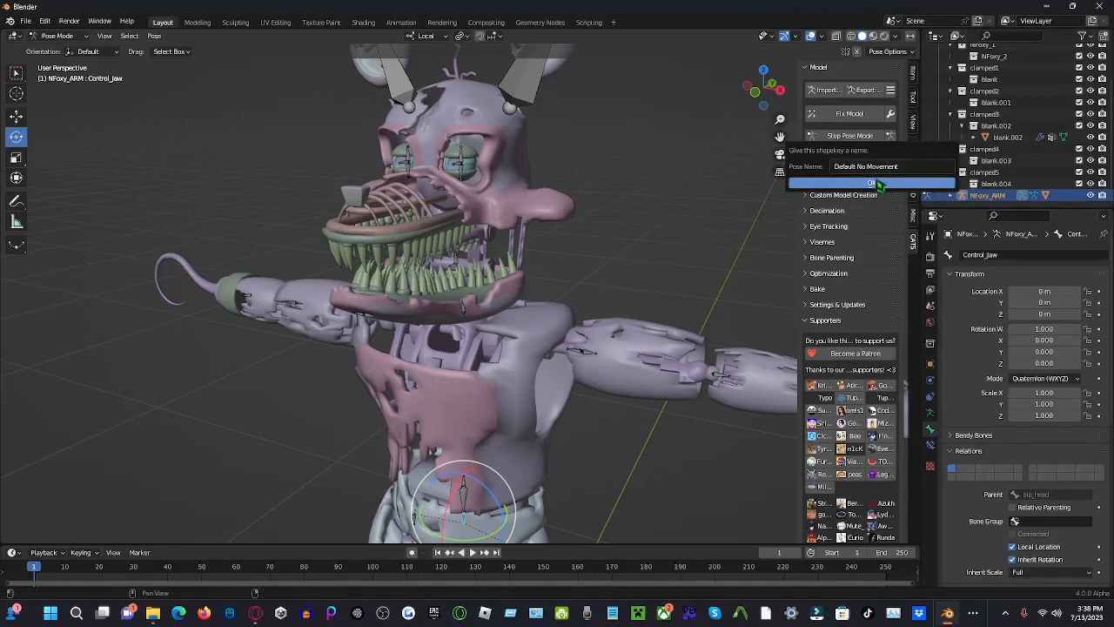
pyautogui.click(879, 184)
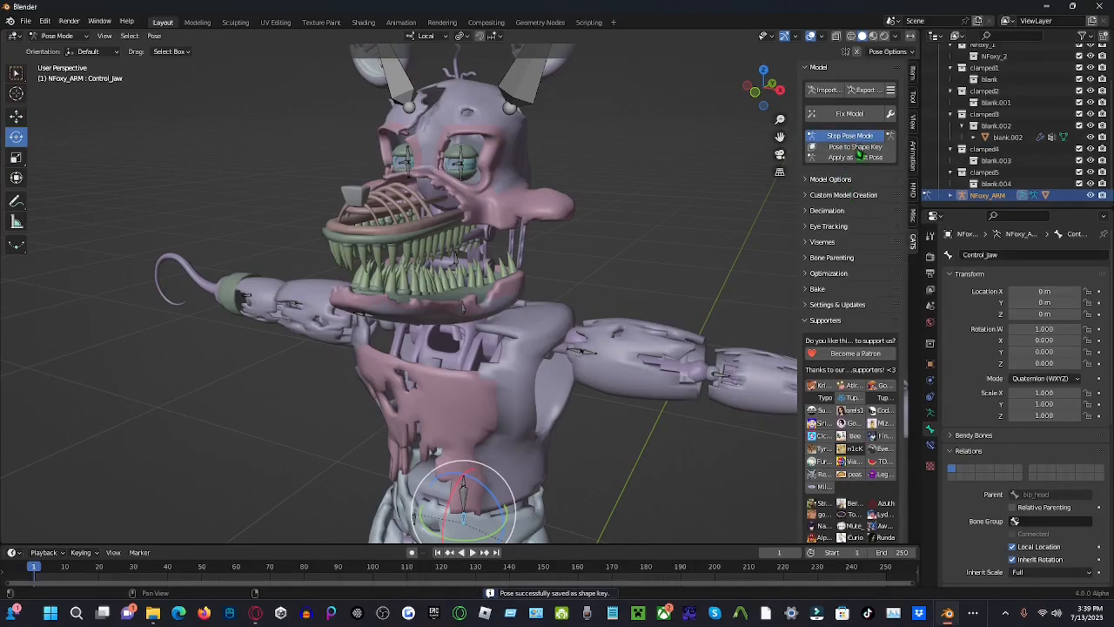
# Stop Pose Mode and check Default No Movement in blank.002's Shape Keys
pyautogui.click(850, 137)
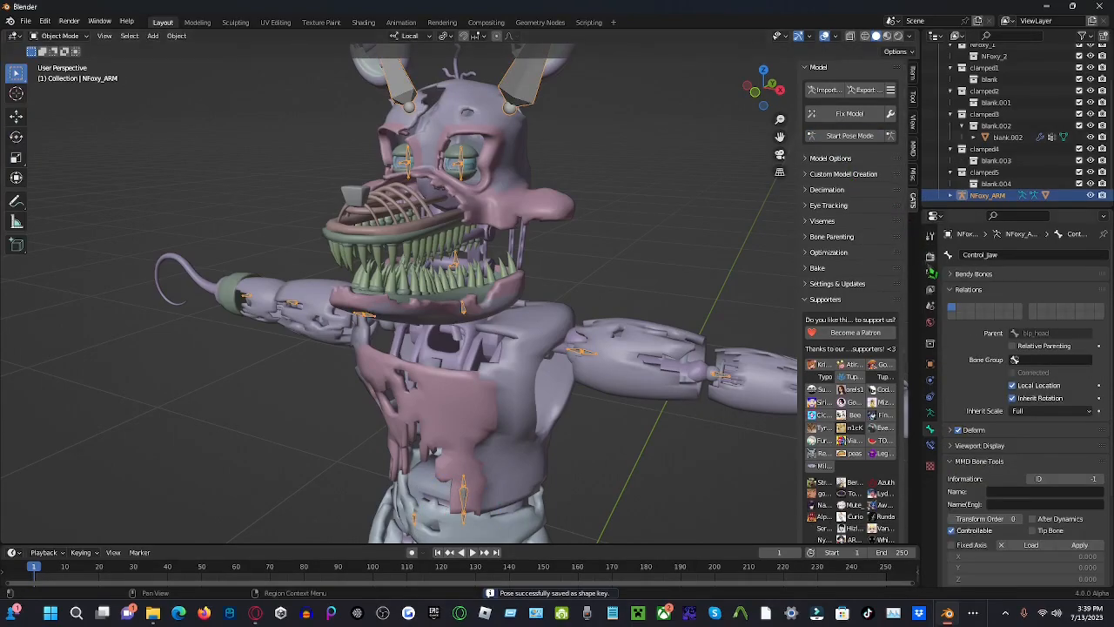
pyautogui.click(1007, 136)
pyautogui.click(929, 445)
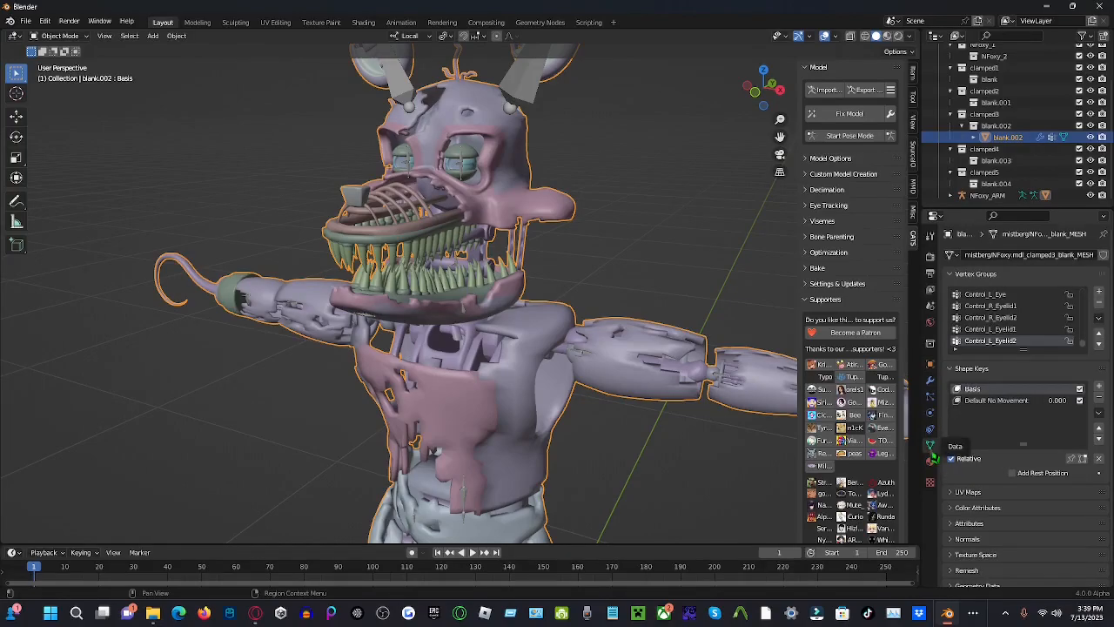
pyautogui.click(974, 402)
pyautogui.moveTo(1034, 472); pyautogui.dragTo(1008, 479)
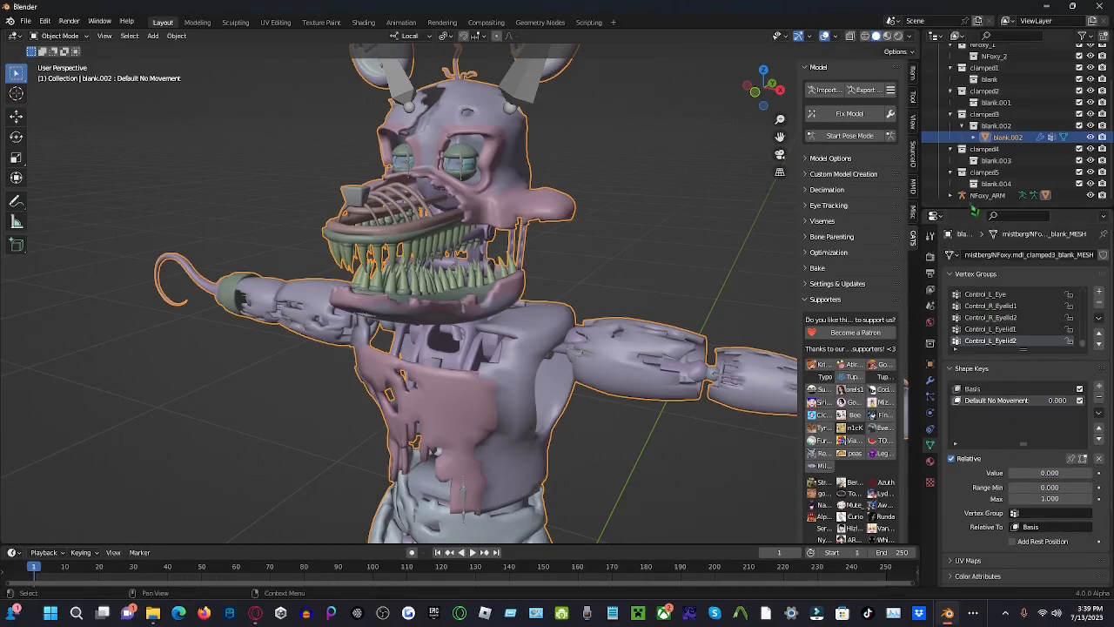
pyautogui.click(987, 195)
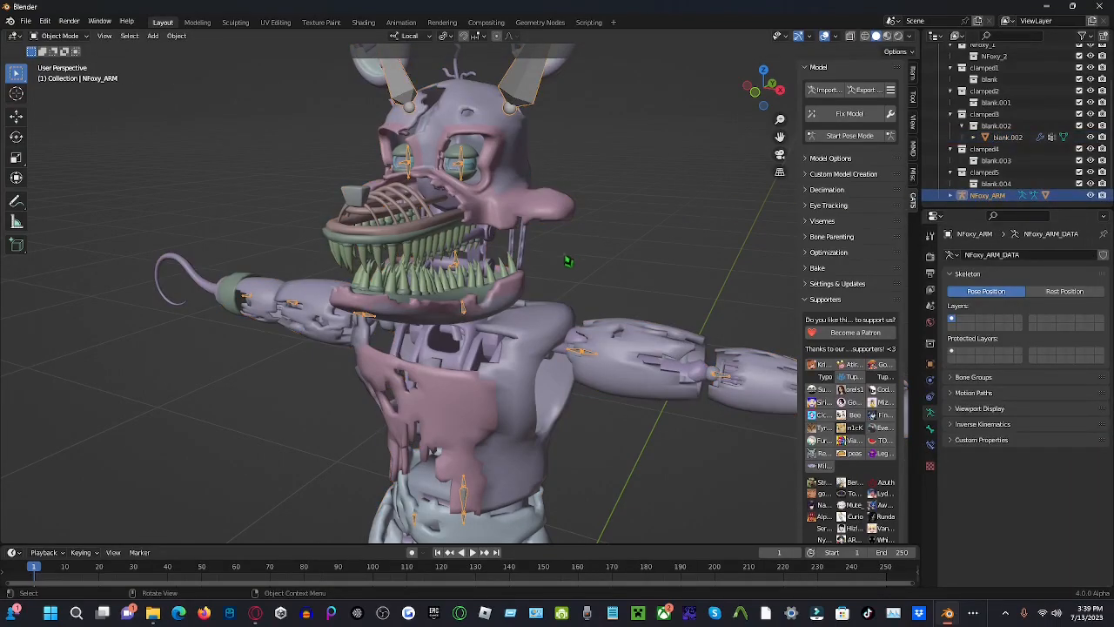
# Enter Pose Mode and inspect the left eye control bones from the front
pyautogui.click(849, 136)
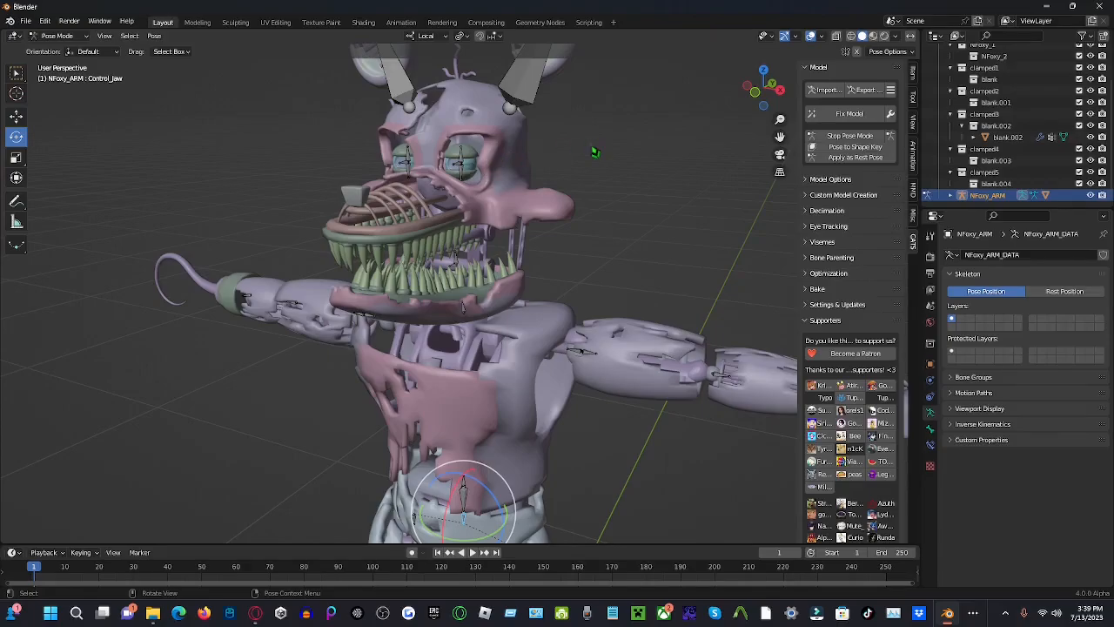
pyautogui.scroll(4, 594, 152)
pyautogui.moveTo(594, 153); pyautogui.dragTo(487, 200, button='middle')
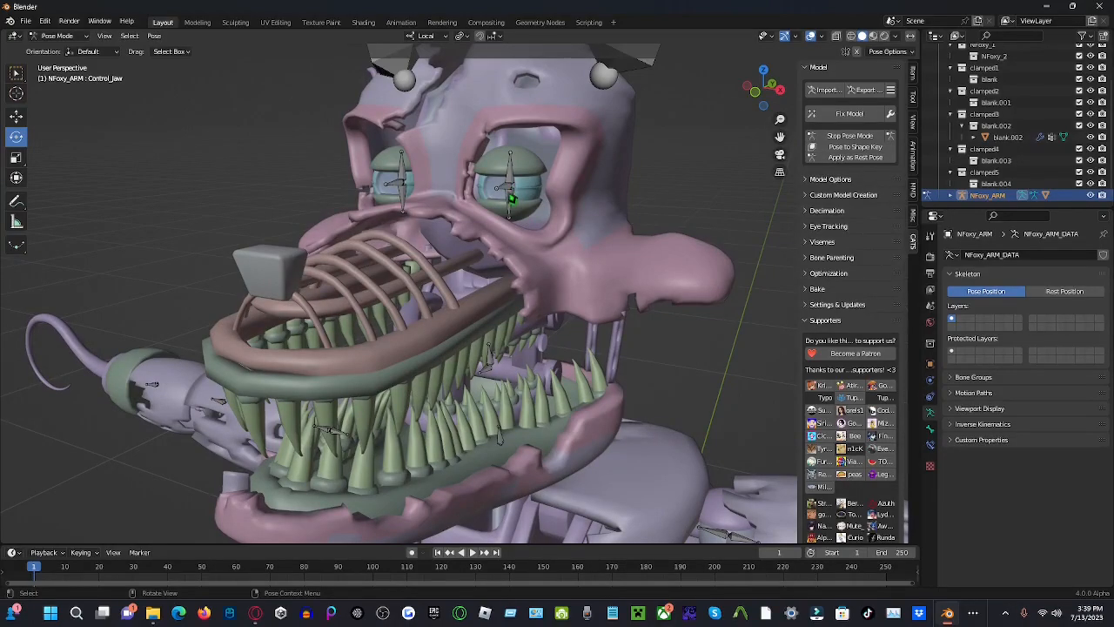
pyautogui.click(510, 192)
pyautogui.moveTo(580, 183); pyautogui.dragTo(558, 189, button='middle')
pyautogui.click(476, 199)
pyautogui.click(467, 201)
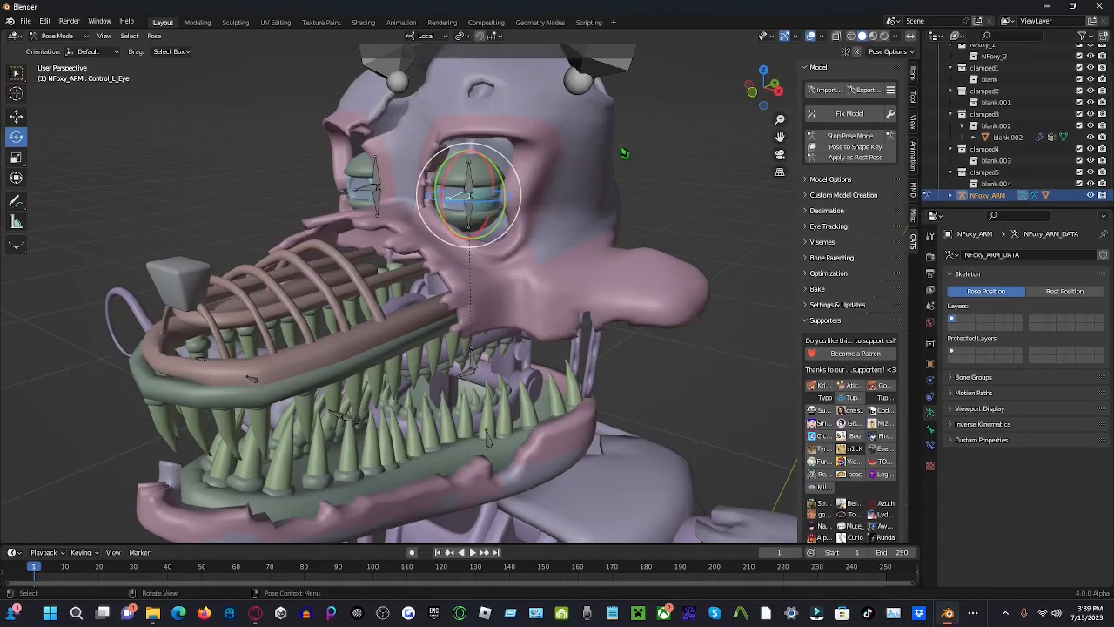
pyautogui.moveTo(623, 152); pyautogui.dragTo(580, 181, button='middle')
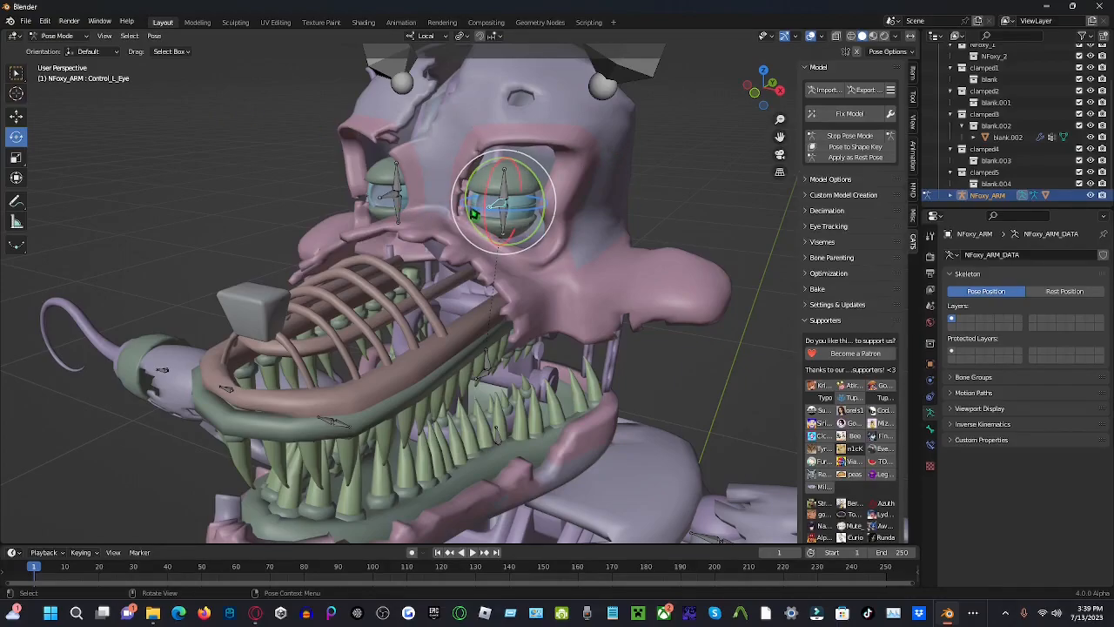
pyautogui.moveTo(582, 173); pyautogui.dragTo(327, 194, button='middle')
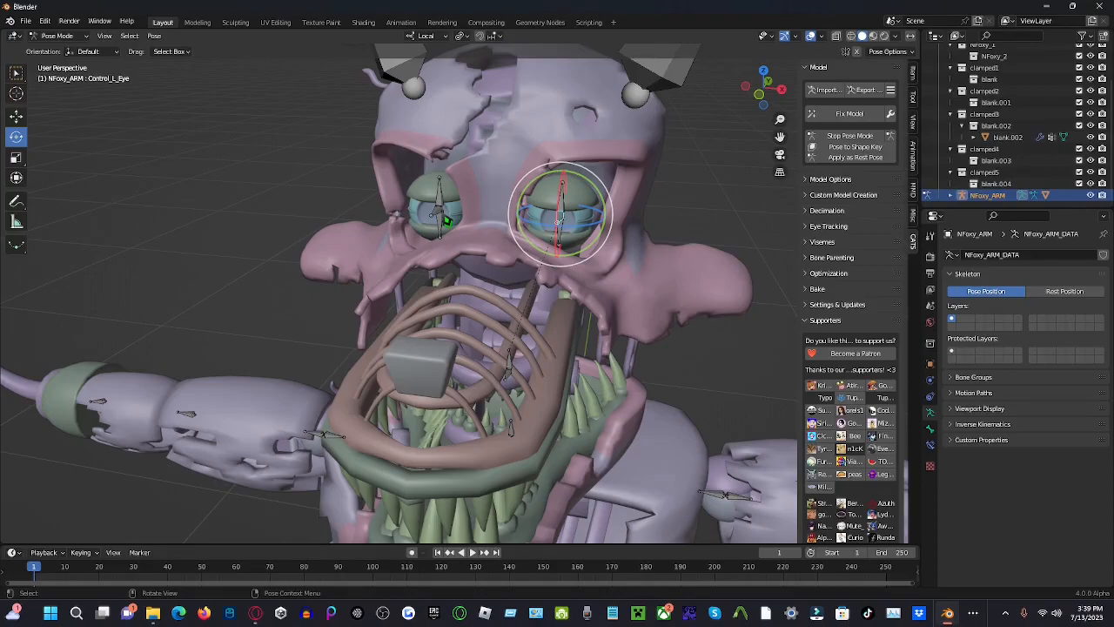
# Rotate Control_L_Eyelid1 down on X to narrow the left eye
pyautogui.keyDown('shift'); pyautogui.click(440, 217); pyautogui.keyUp('shift')
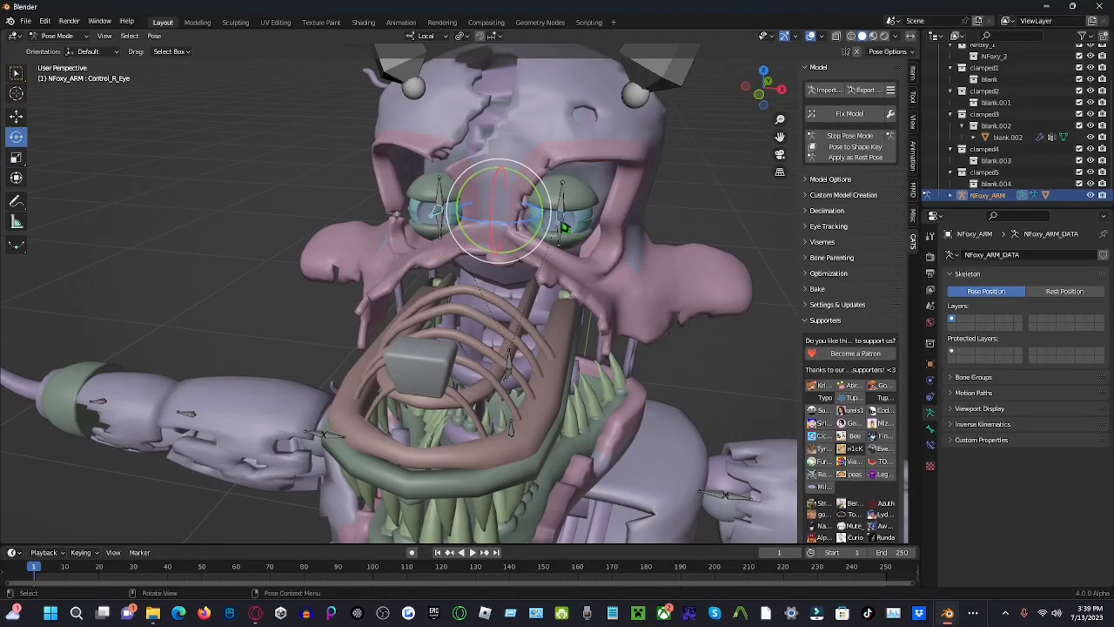
pyautogui.click(564, 226)
pyautogui.click(564, 201)
pyautogui.moveTo(647, 192); pyautogui.dragTo(601, 195, button='middle')
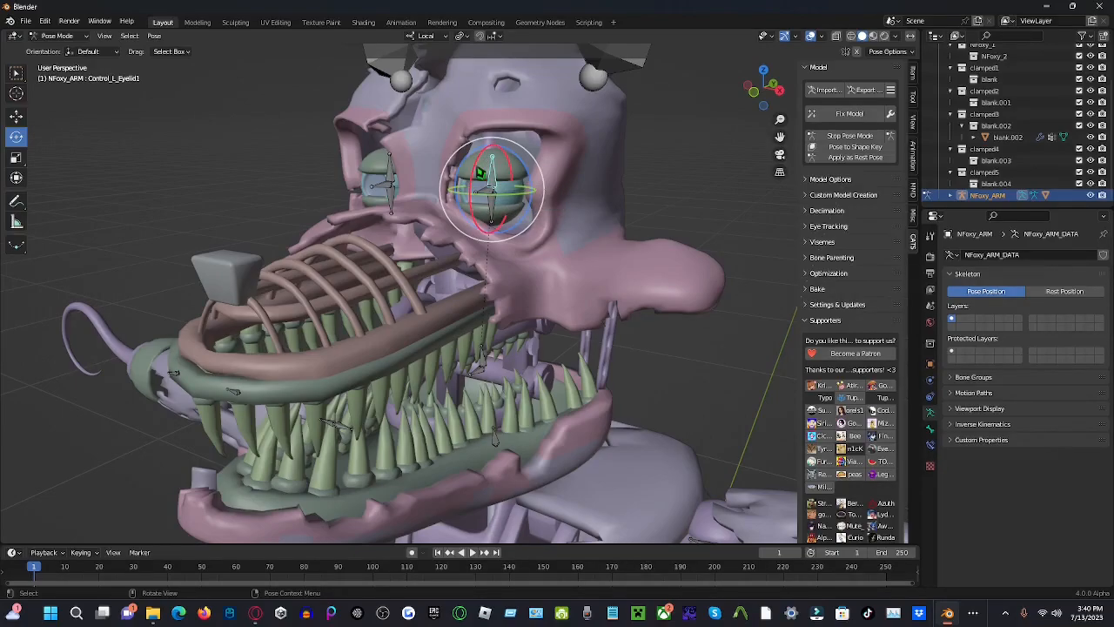
pyautogui.moveTo(480, 178); pyautogui.dragTo(526, 177)
pyautogui.moveTo(526, 178); pyautogui.dragTo(606, 152, button='middle')
pyautogui.moveTo(608, 143); pyautogui.dragTo(635, 176)
# Tilt Control_R_Eyelid1 and Control_R_Eyelid2 into an angry slant
pyautogui.click(588, 196)
pyautogui.click(465, 165)
pyautogui.moveTo(500, 155); pyautogui.dragTo(528, 176)
pyautogui.moveTo(466, 178); pyautogui.dragTo(498, 177, button='middle')
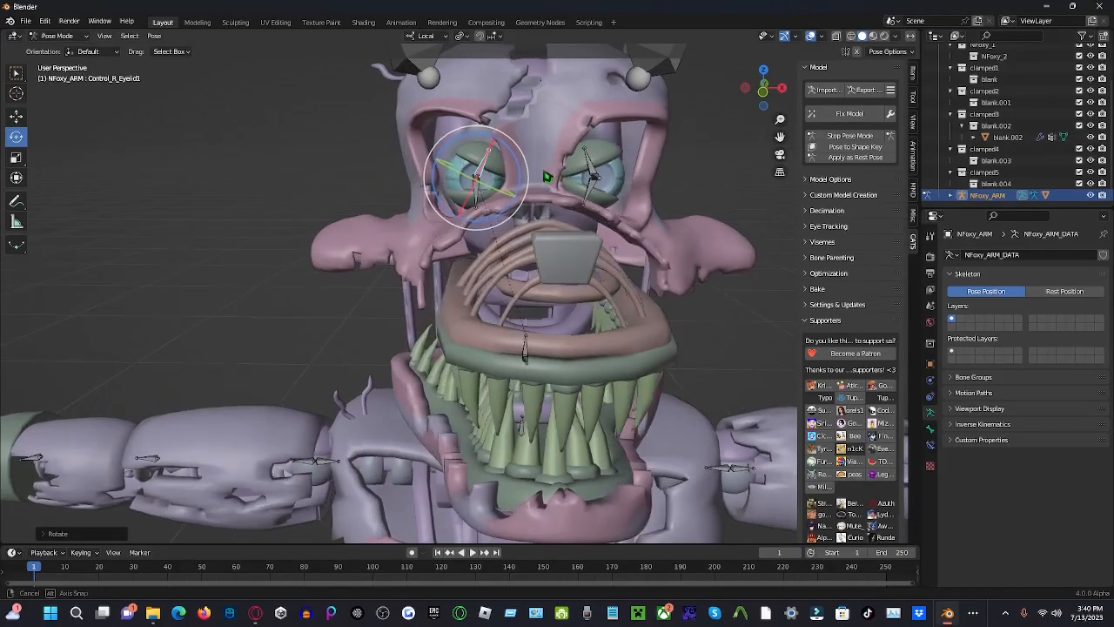
pyautogui.click(479, 202)
pyautogui.moveTo(519, 178); pyautogui.dragTo(520, 144)
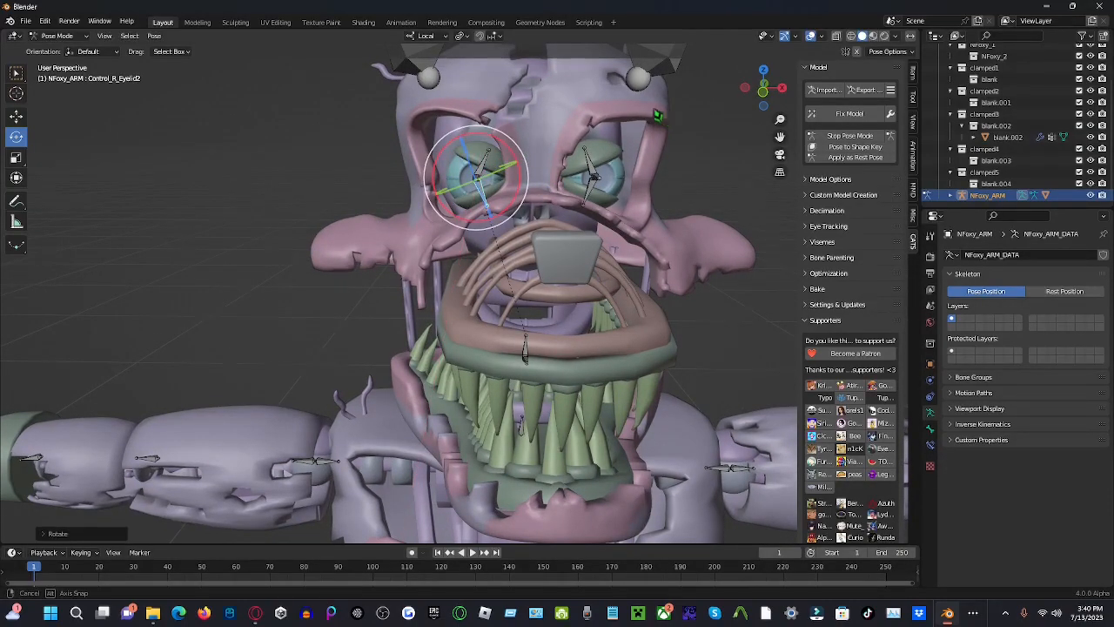
pyautogui.scroll(-5, 644, 131)
pyautogui.moveTo(619, 165); pyautogui.dragTo(591, 174, button='middle')
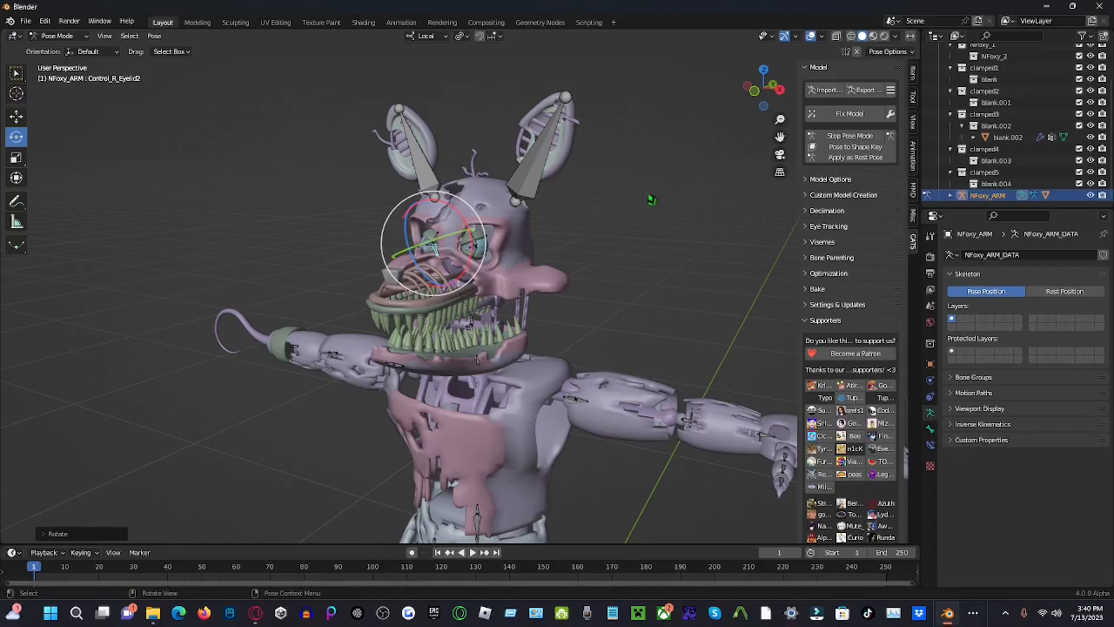
# Create a shape key from the current pose named 'anger'
pyautogui.click(838, 148)
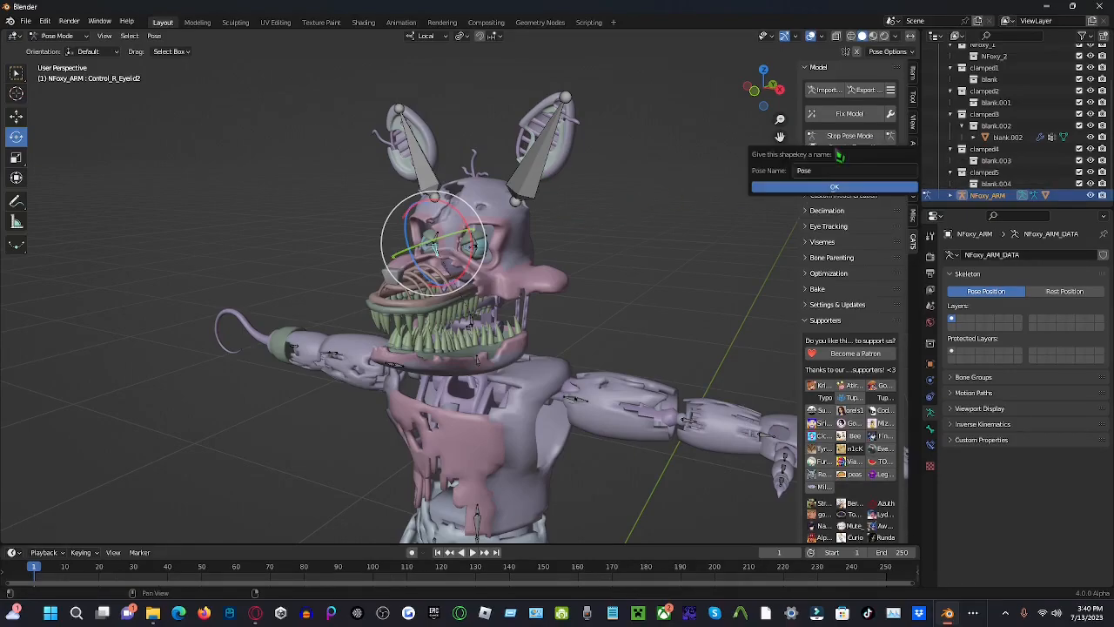
pyautogui.click(838, 172)
pyautogui.press('Return')
pyautogui.click(836, 193)
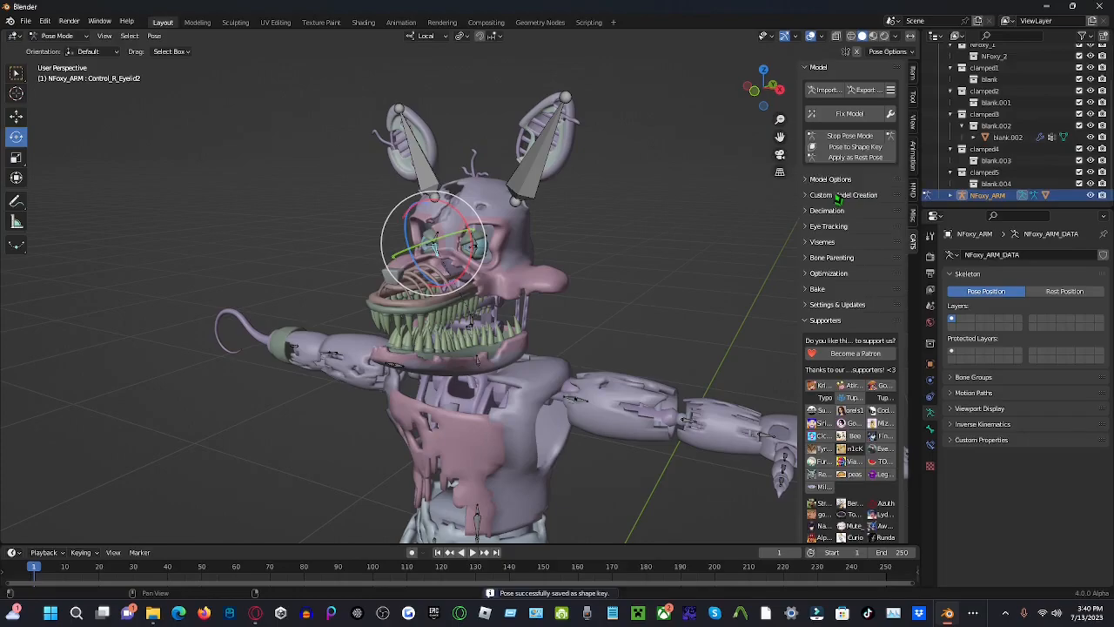
# Stop Pose Mode and test the Default No Movement and anger sliders on blank.002
pyautogui.click(844, 137)
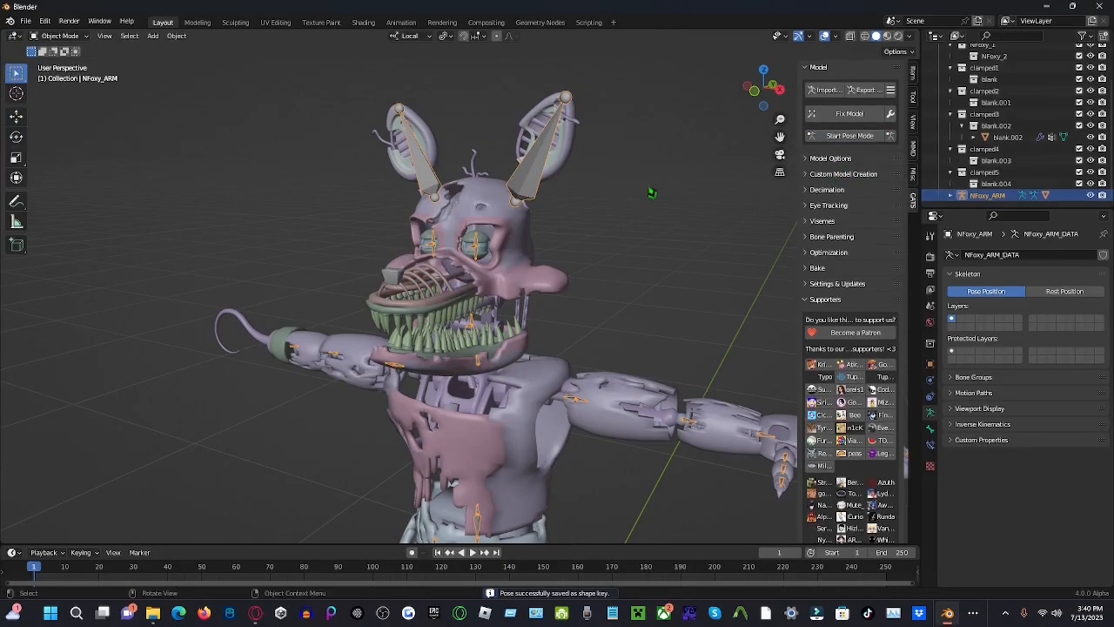
pyautogui.click(1007, 137)
pyautogui.click(930, 445)
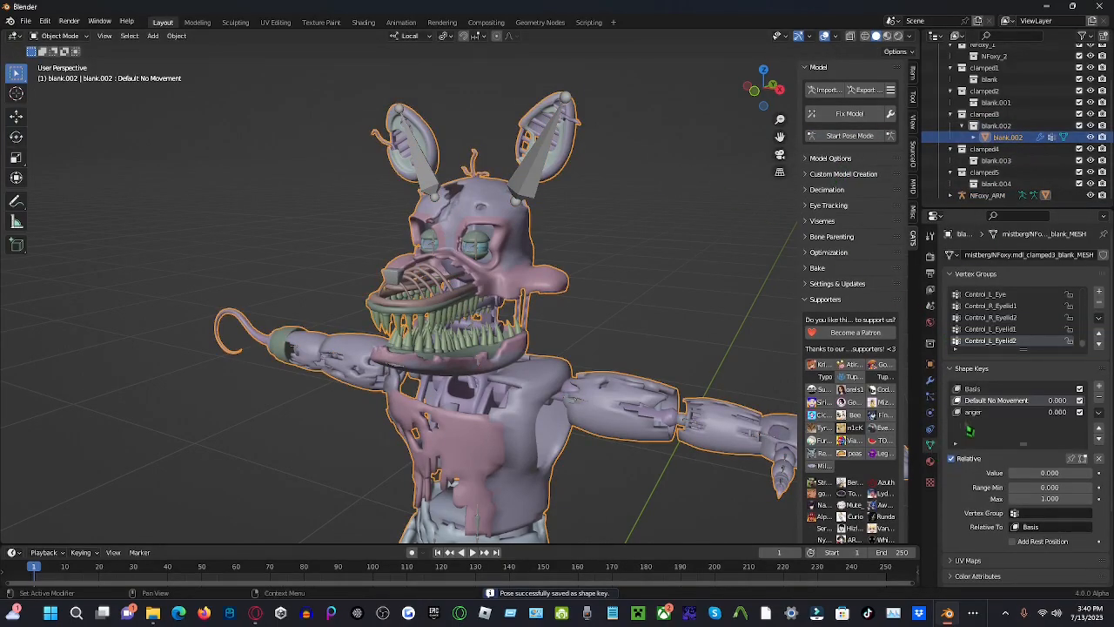
pyautogui.moveTo(1034, 473); pyautogui.dragTo(1008, 472)
pyautogui.click(972, 412)
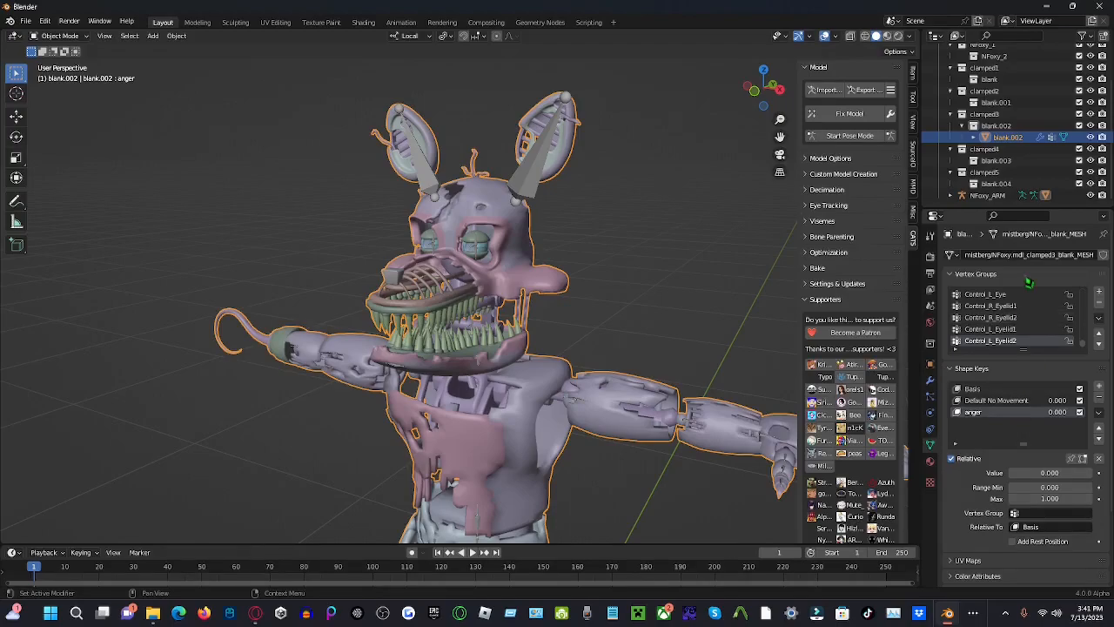
pyautogui.click(986, 195)
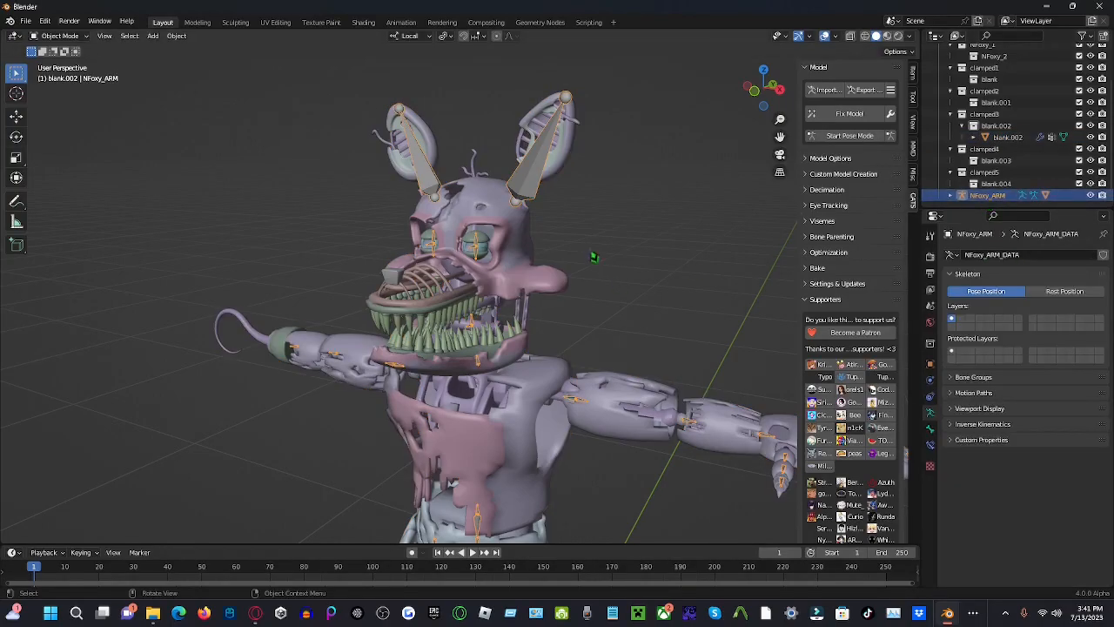
pyautogui.scroll(-4, 594, 257)
pyautogui.scroll(-2, 604, 255)
pyautogui.moveTo(594, 257)
pyautogui.mouseDown(button='middle')
pyautogui.moveTo(604, 255)
pyautogui.moveTo(591, 241)
pyautogui.mouseUp(button='middle')
pyautogui.moveTo(631, 281); pyautogui.dragTo(617, 279, button='middle')
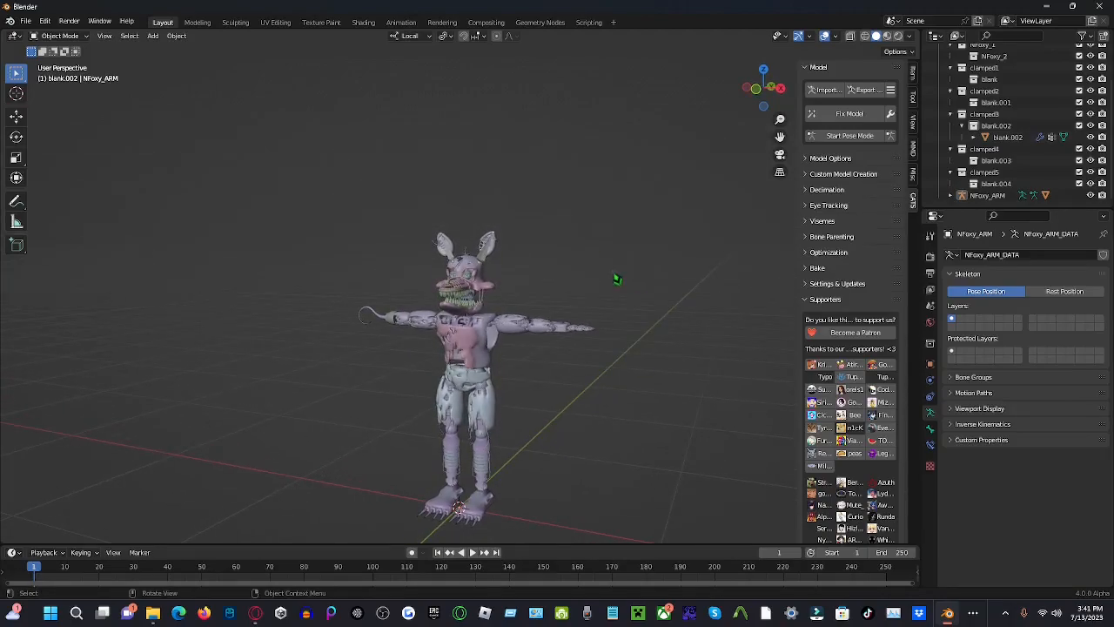
# Select all objects and start an FBX export
pyautogui.press('a')
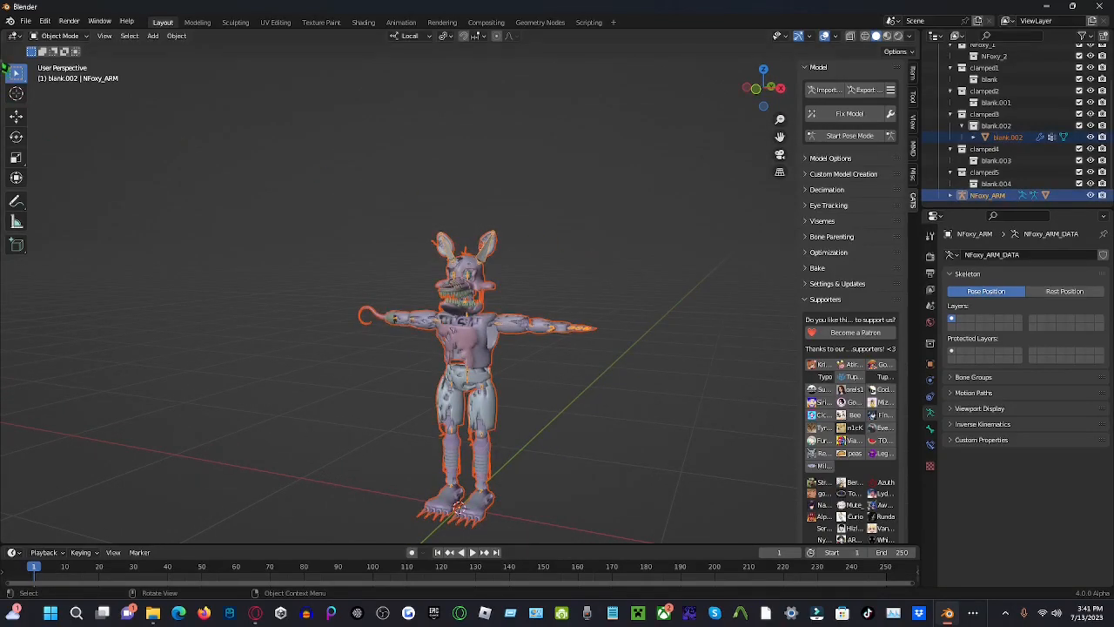
pyautogui.click(26, 21)
pyautogui.moveTo(78, 194)
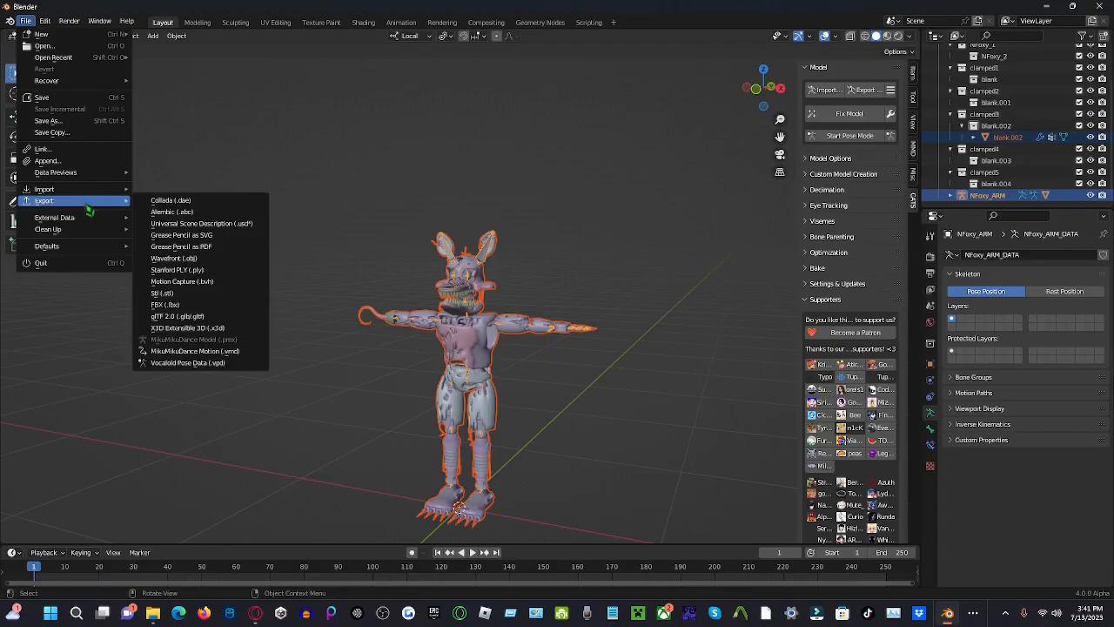
pyautogui.click(174, 304)
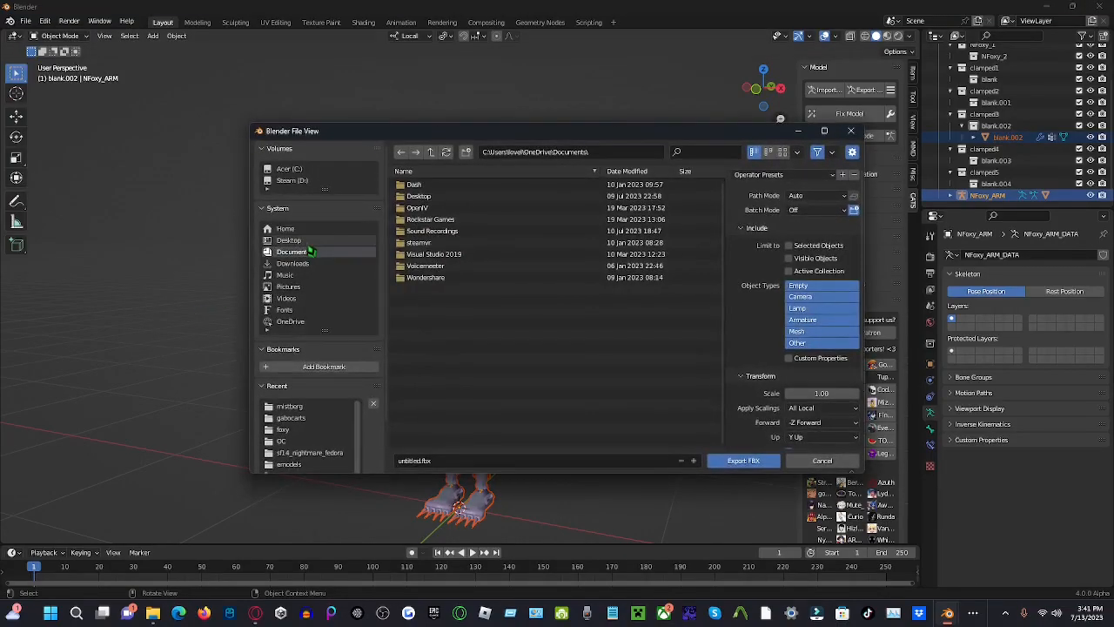
# Create and open a new 'MistBerg' folder inside Desktop > VRChat Avatars
pyautogui.click(301, 240)
pyautogui.scroll(-10, 497, 273)
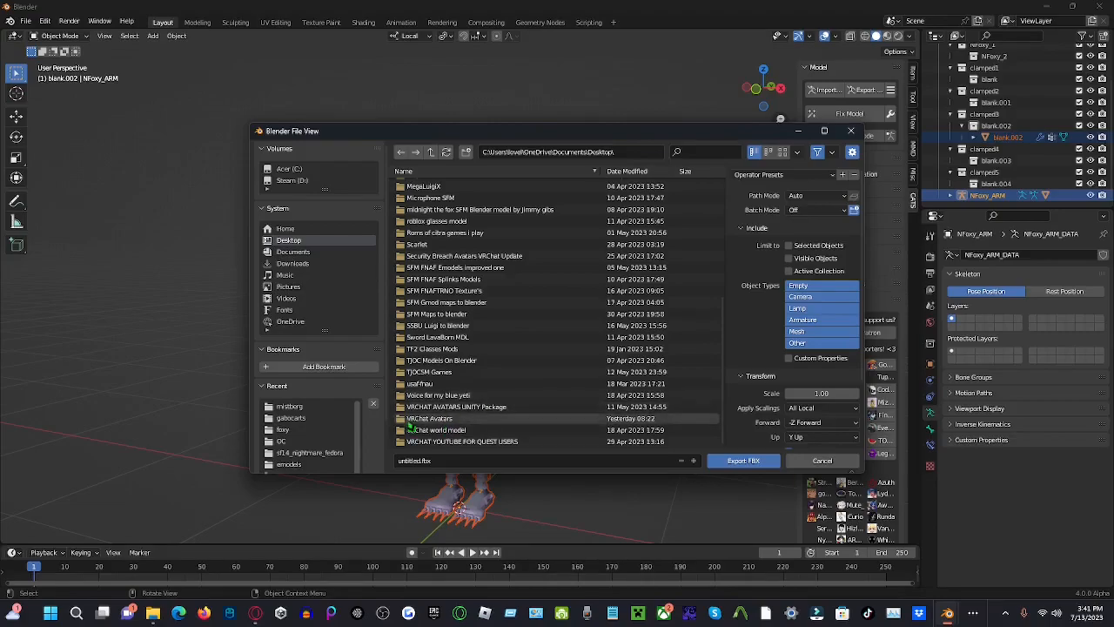
pyautogui.click(497, 420)
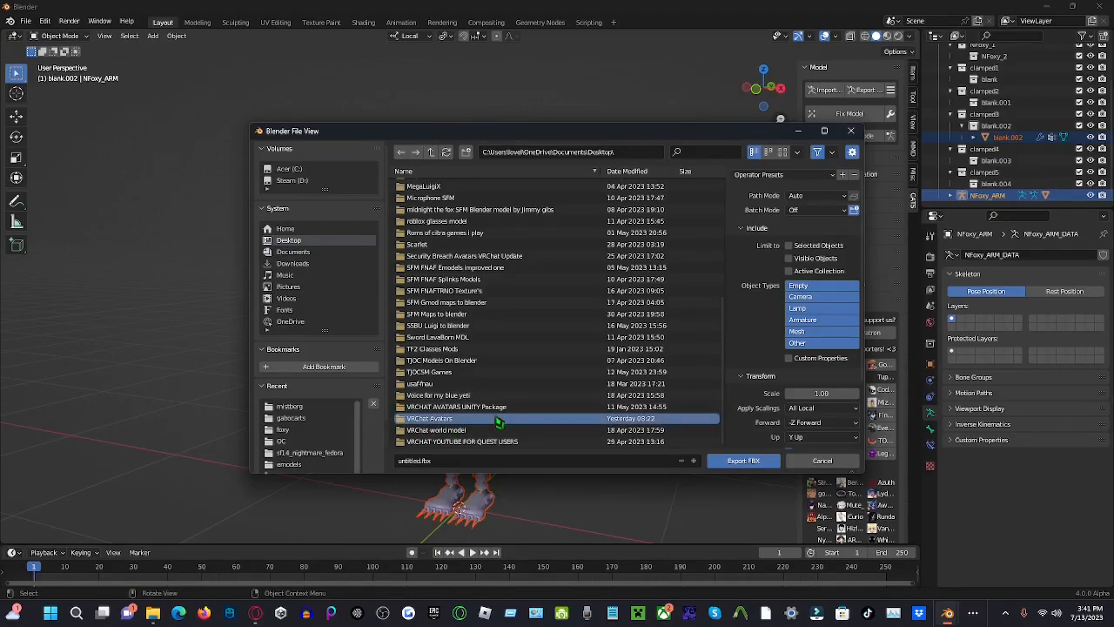
pyautogui.doubleClick(463, 422)
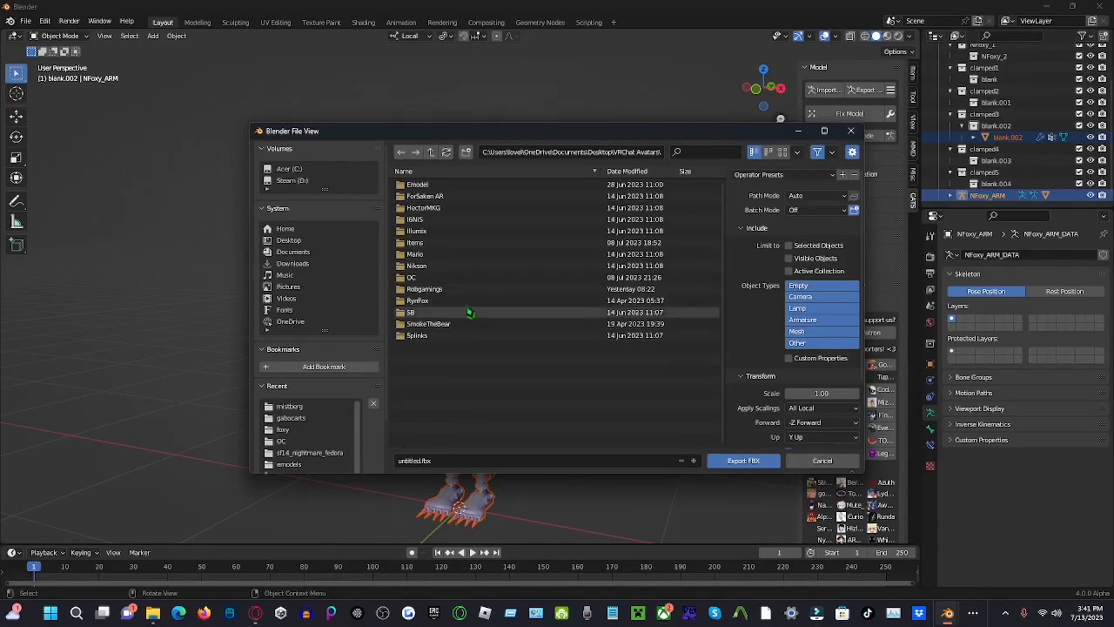
pyautogui.rightClick(446, 374)
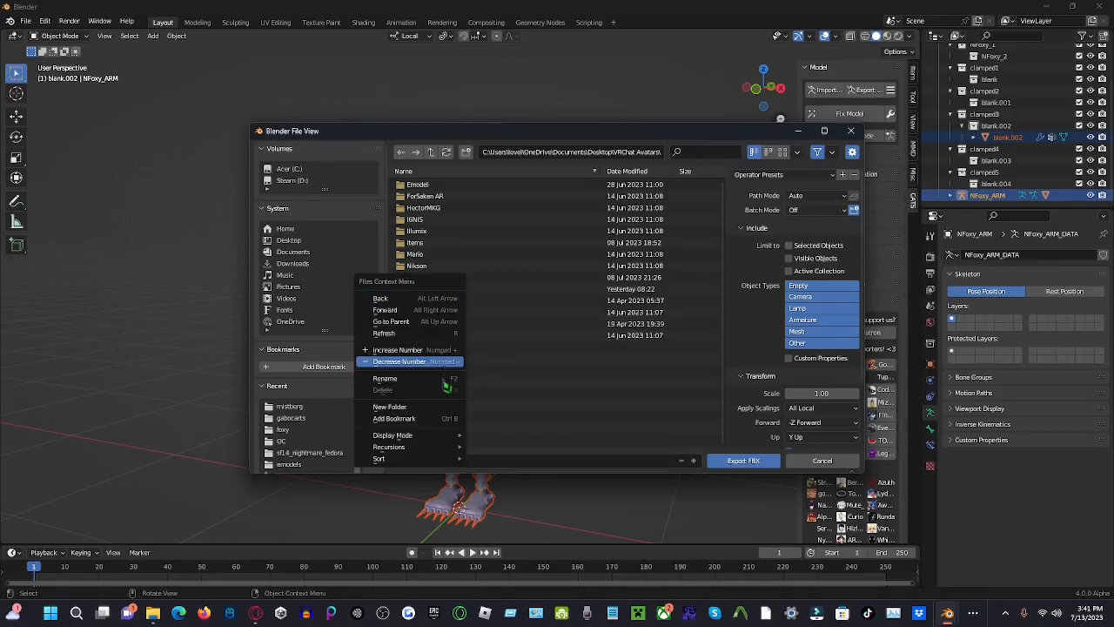
pyautogui.click(447, 414)
pyautogui.write('MistBe')
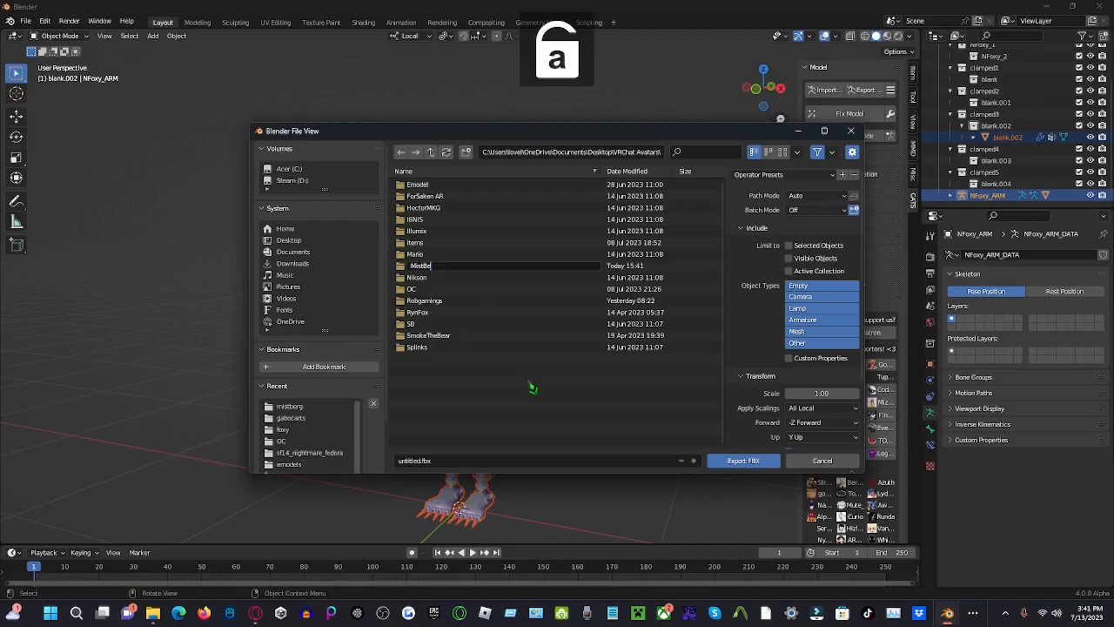
pyautogui.write('rg')
pyautogui.press('Return')
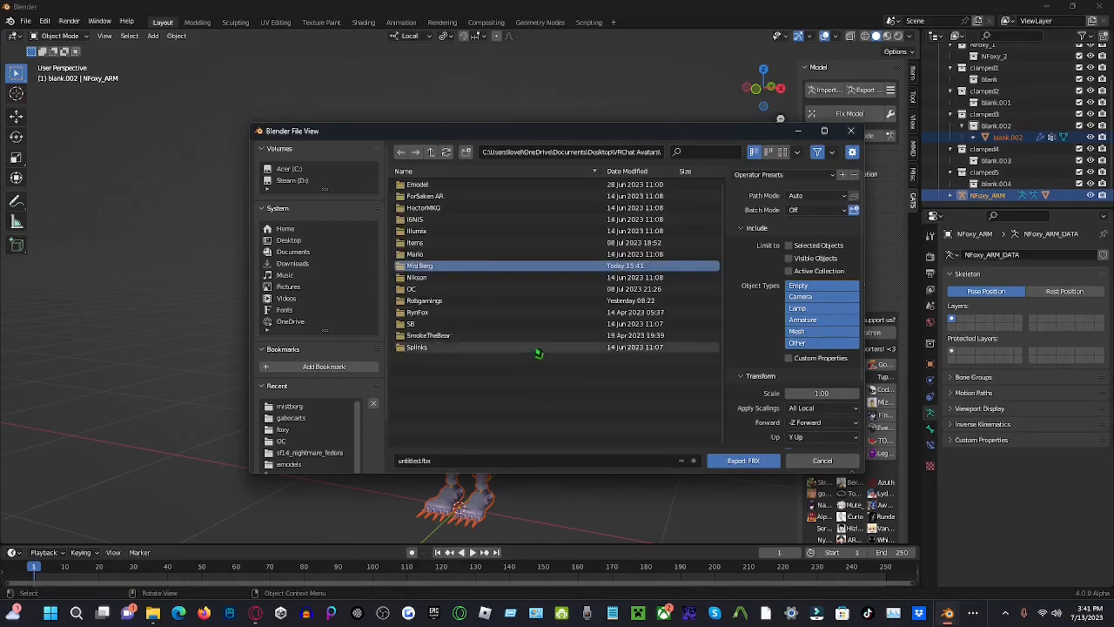
pyautogui.click(533, 268)
# Name the file 'NFo', export the FBX, and switch to the web browser
pyautogui.click(510, 461)
pyautogui.press('capslock')
pyautogui.press('BackSpace')
pyautogui.write('NF')
pyautogui.press('capslock')
pyautogui.write('oxy')
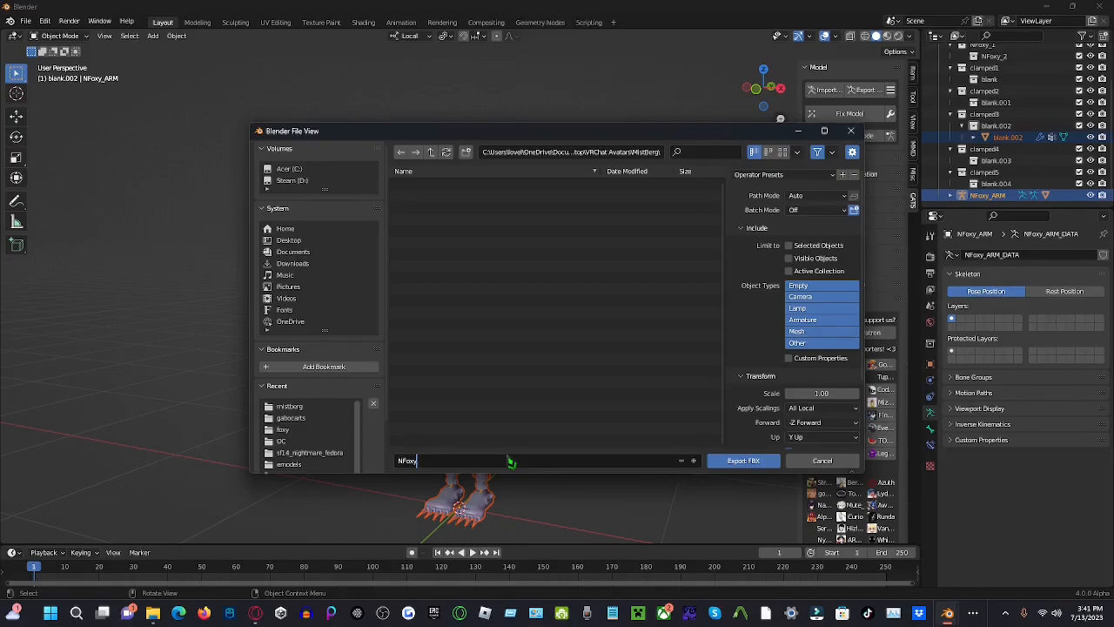
pyautogui.click(733, 465)
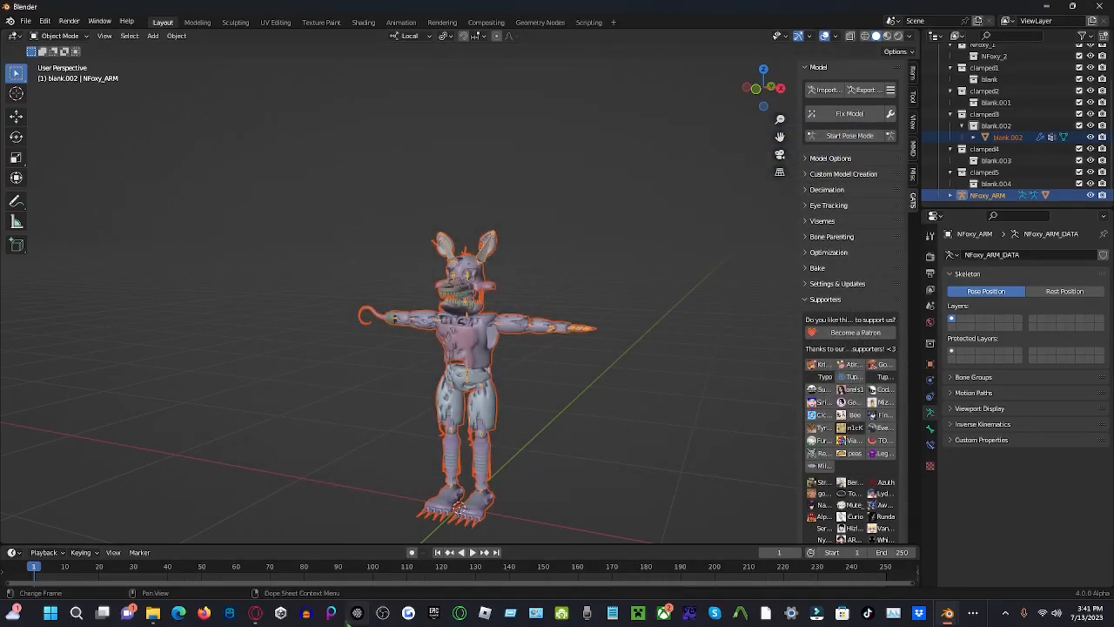
pyautogui.click(255, 612)
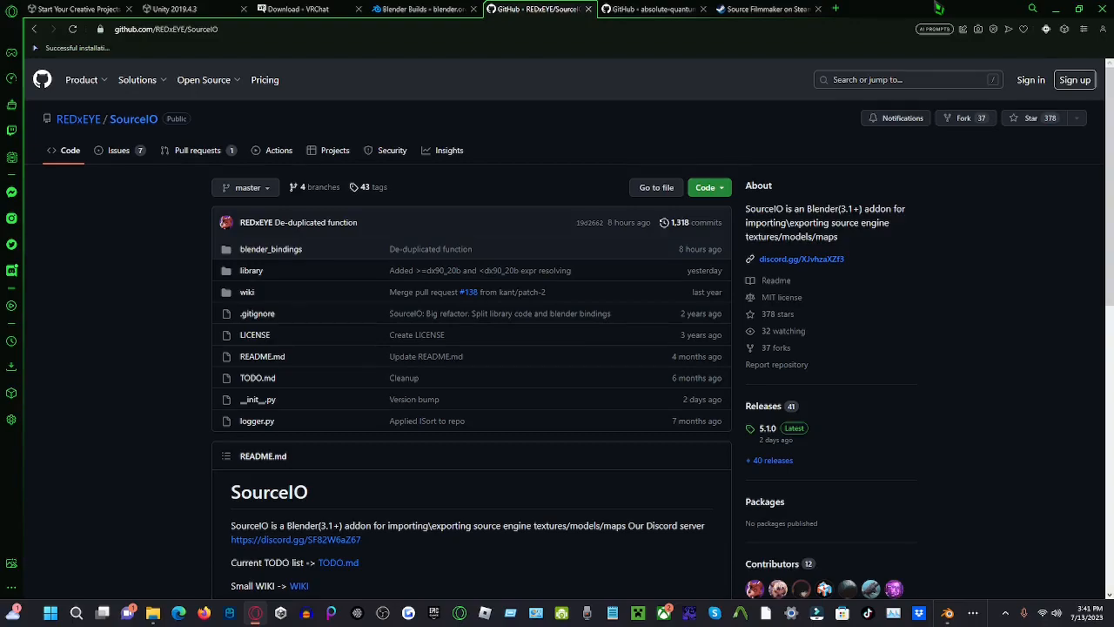
# Open the GameBanana VTFLib/VTFEdit v1.3.3 tool page in a new tab
pyautogui.click(836, 8)
pyautogui.write('vt')
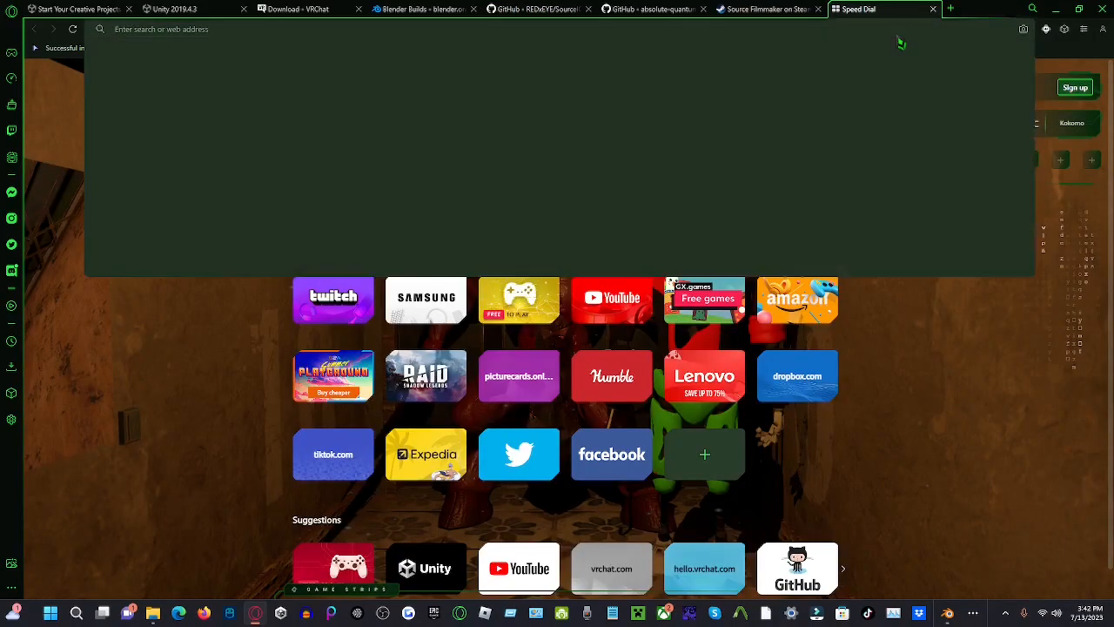
pyautogui.click(527, 94)
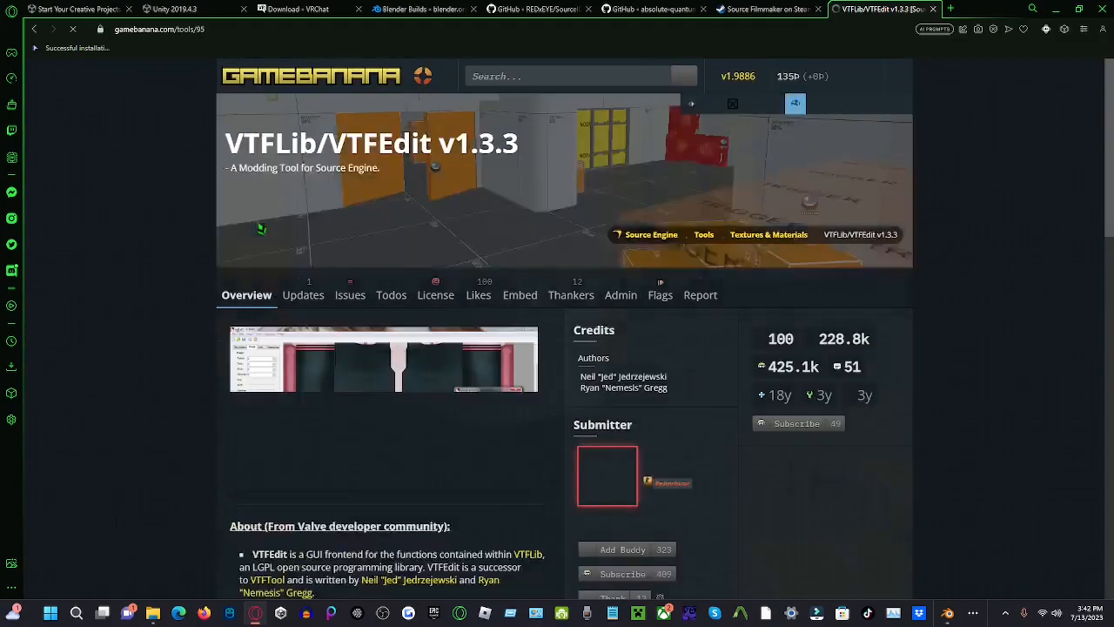
# Review the VTFEdit page's screenshot, description and downloads, then bring up File Explorer
pyautogui.scroll(-2, 260, 229)
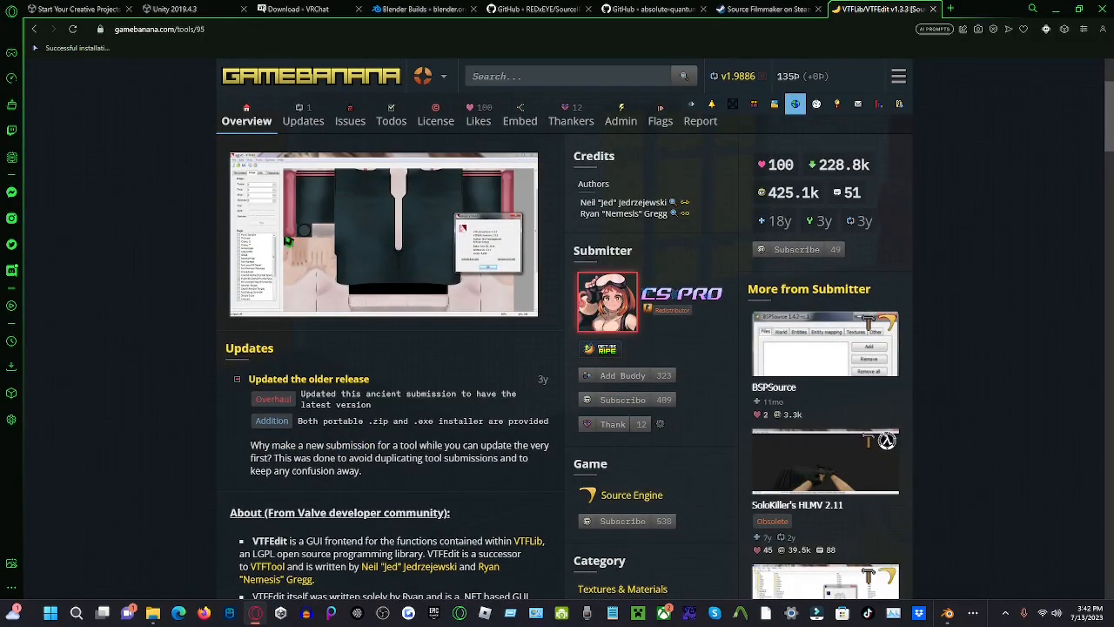
pyautogui.click(348, 241)
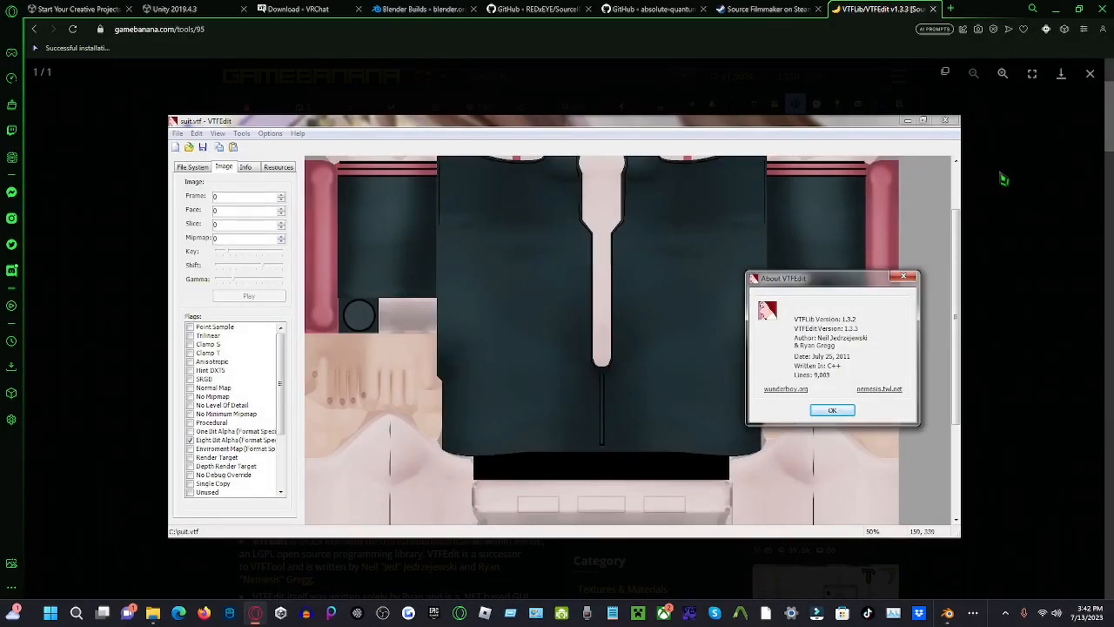
pyautogui.click(1004, 179)
pyautogui.scroll(-4, 454, 246)
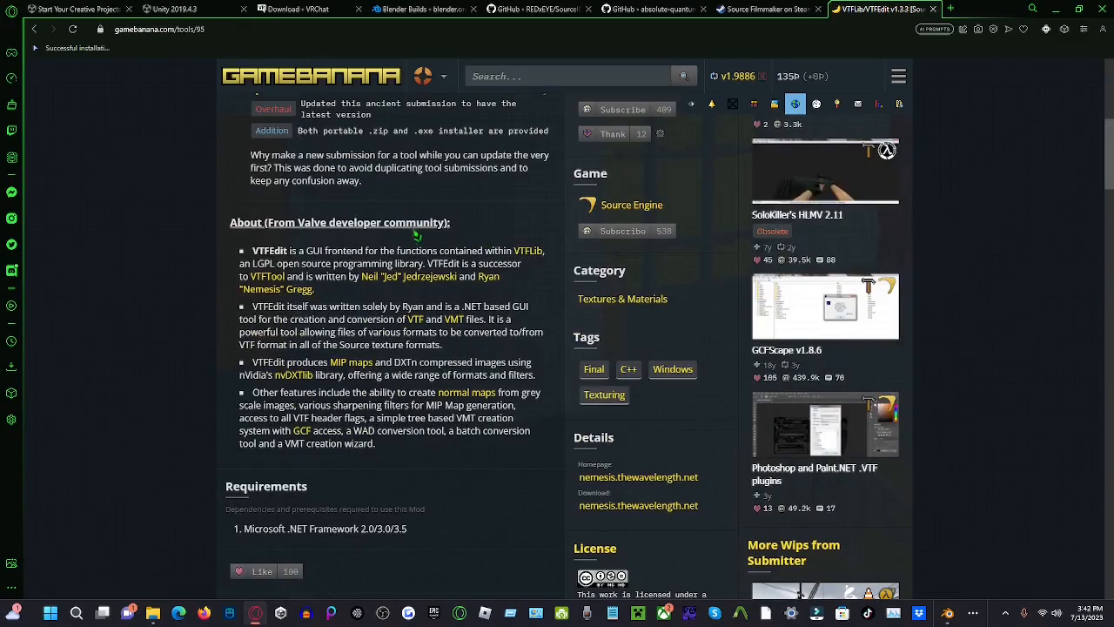
pyautogui.scroll(-3, 417, 235)
pyautogui.scroll(2, 396, 356)
pyautogui.scroll(3, 396, 355)
pyautogui.scroll(-9, 383, 313)
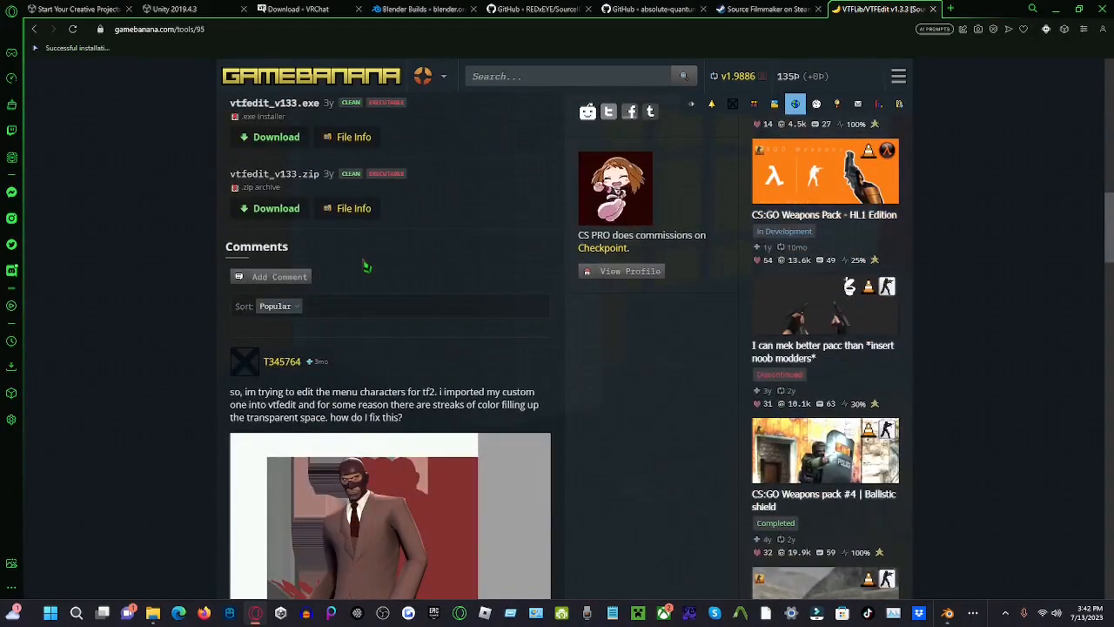
pyautogui.scroll(1, 326, 296)
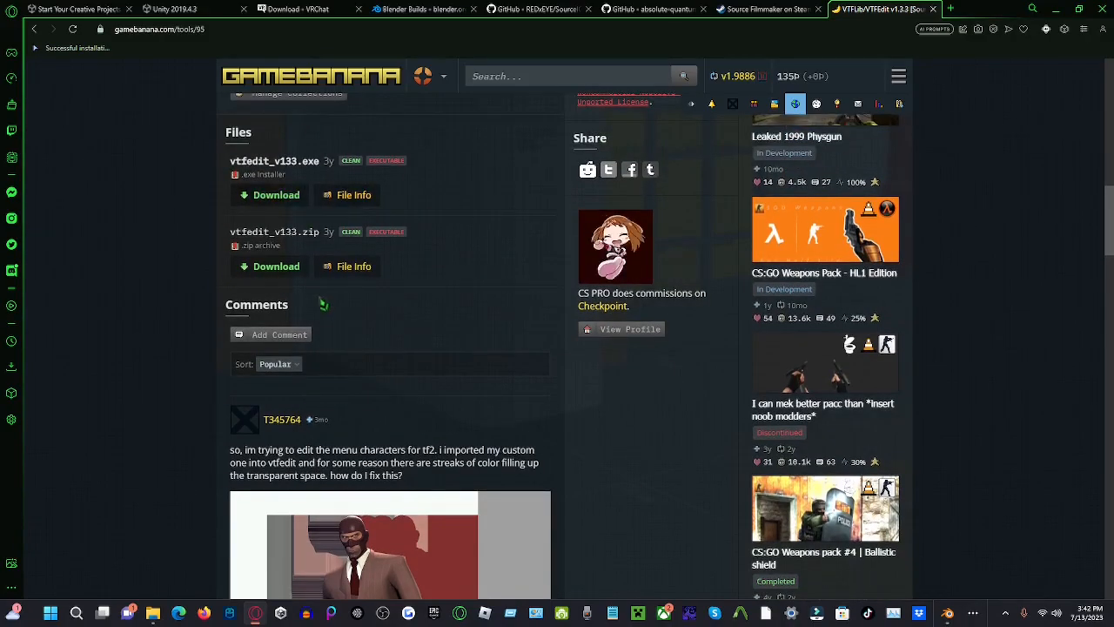
pyautogui.scroll(5, 430, 357)
pyautogui.scroll(8, 430, 357)
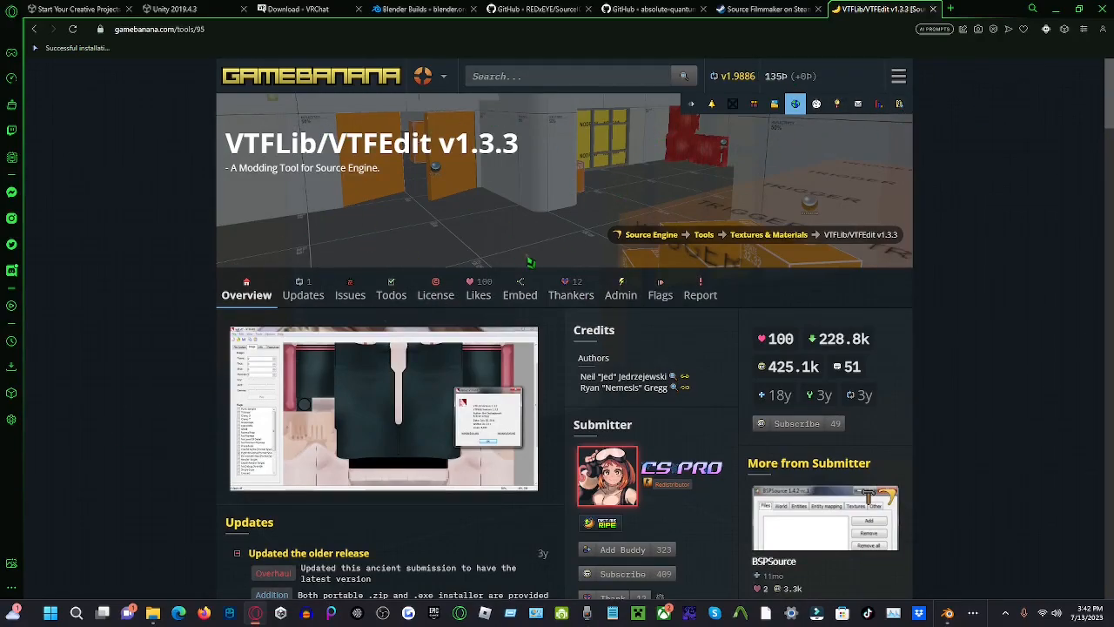
pyautogui.scroll(-3, 396, 320)
pyautogui.click(153, 613)
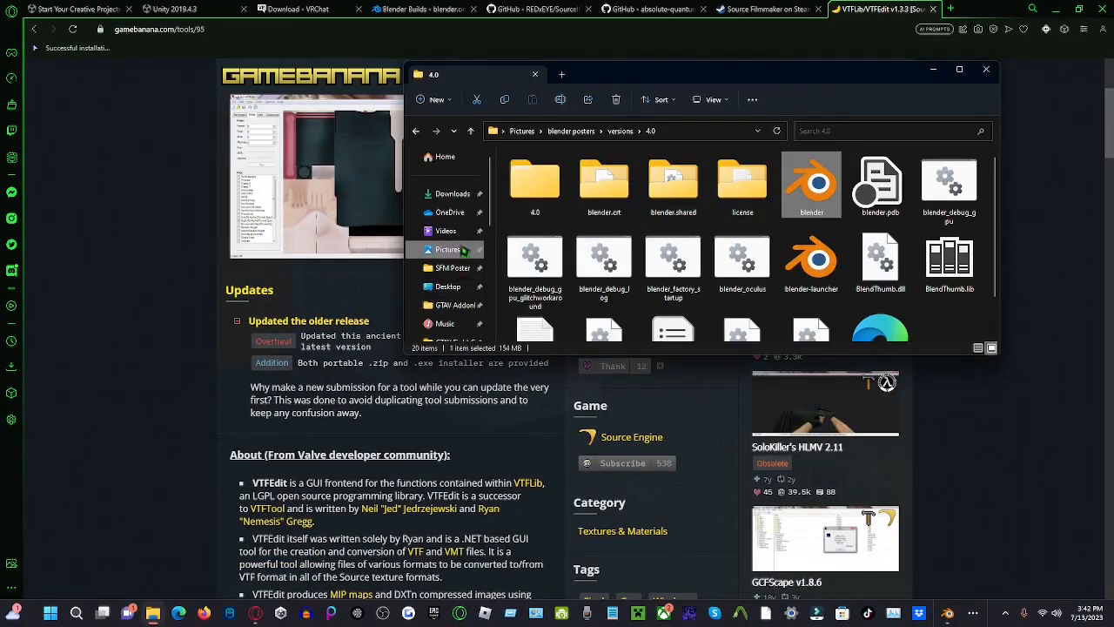
# Check the drives on this PC and bring the Steam library forward
pyautogui.scroll(-2, 448, 252)
pyautogui.click(446, 305)
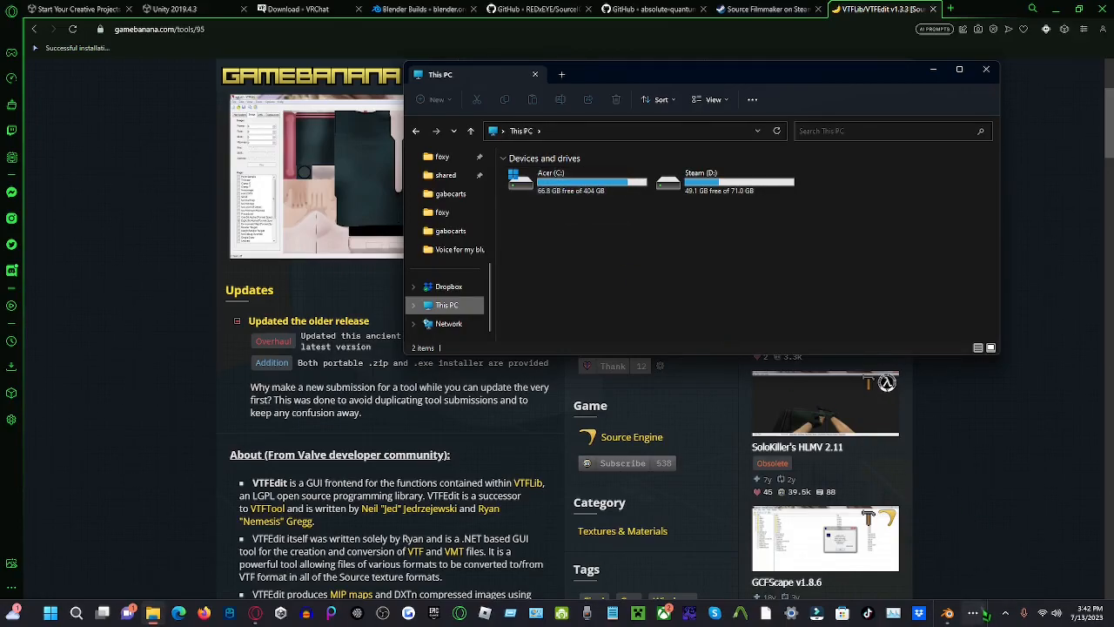
pyautogui.click(973, 613)
pyautogui.click(989, 528)
pyautogui.click(972, 613)
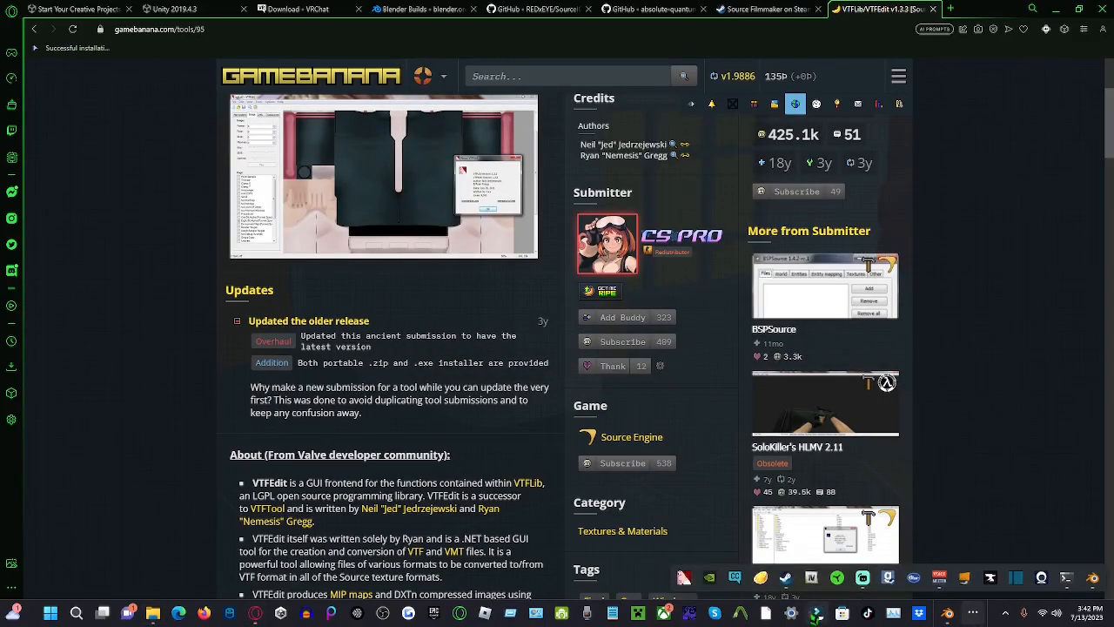
pyautogui.click(788, 579)
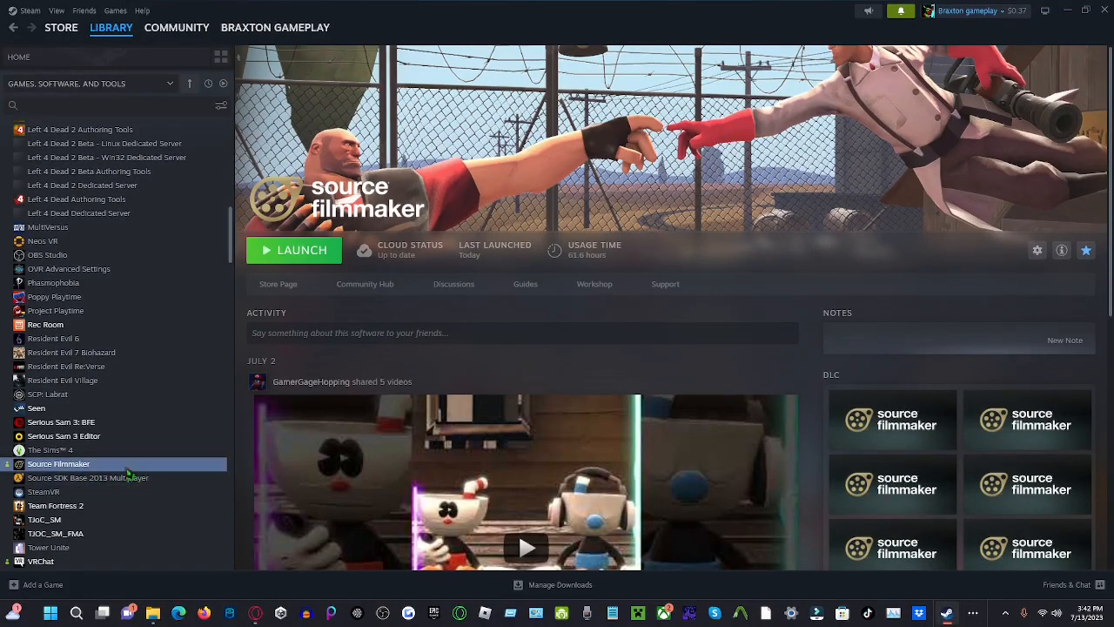
# Open Source Filmmaker's Properties from the Steam Library
pyautogui.rightClick(107, 468)
pyautogui.moveTo(150, 532)
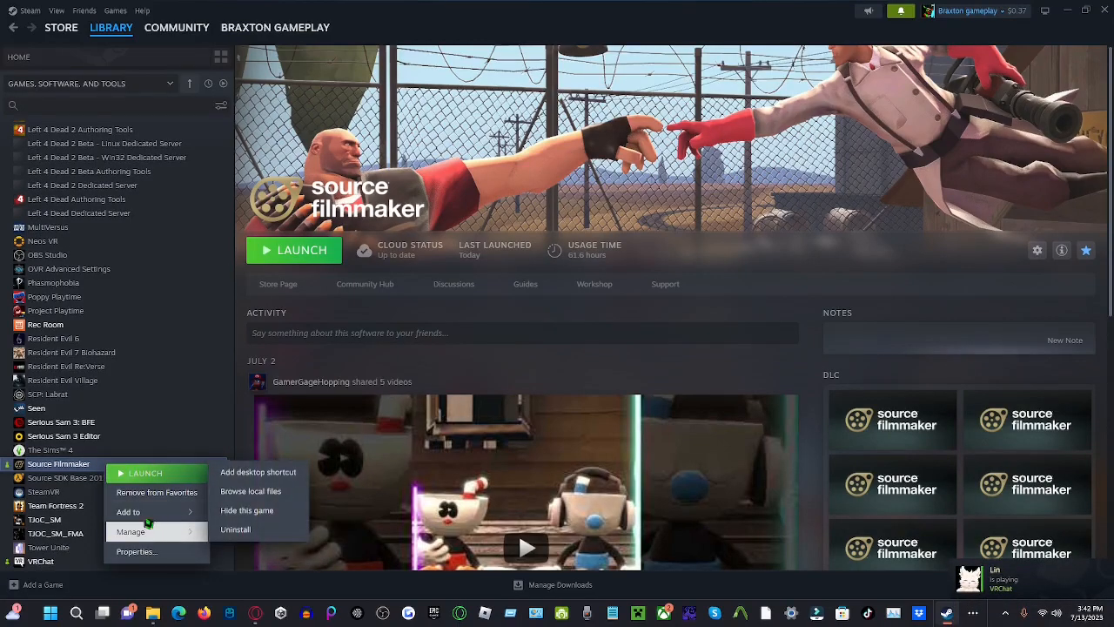
pyautogui.click(143, 552)
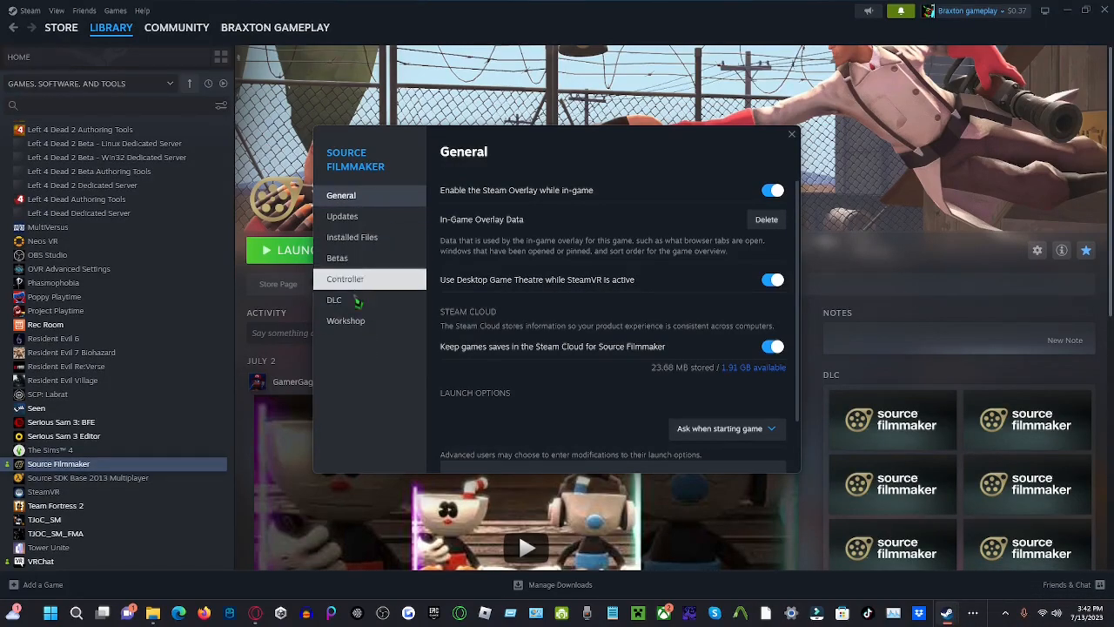
# Look through Source Filmmaker's property pages, then browse its installed files folder
pyautogui.click(364, 244)
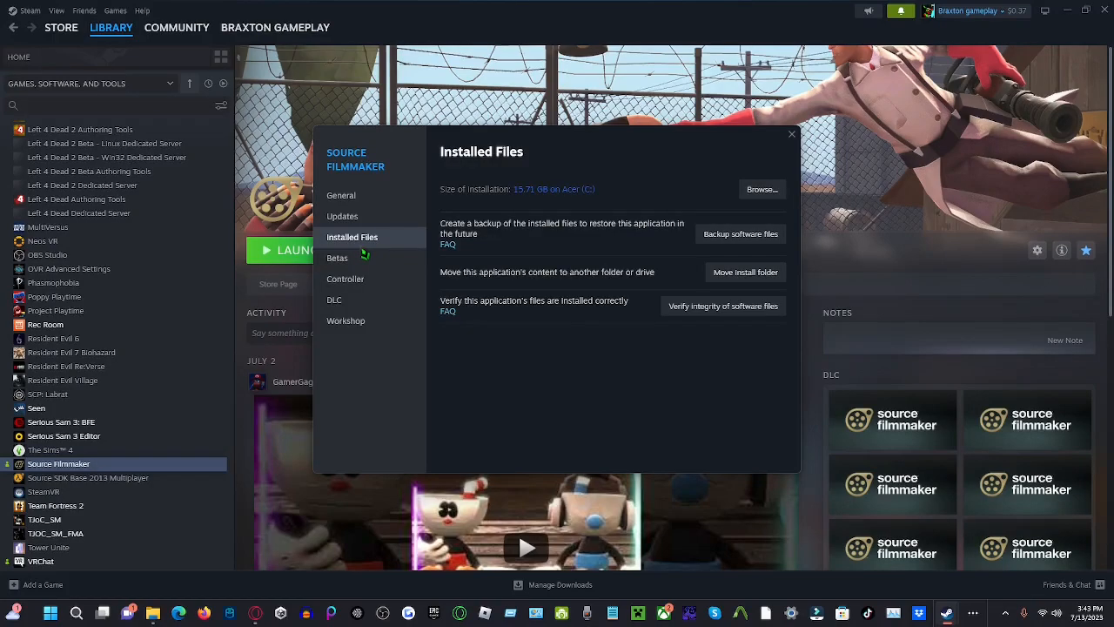
pyautogui.click(355, 217)
pyautogui.click(361, 261)
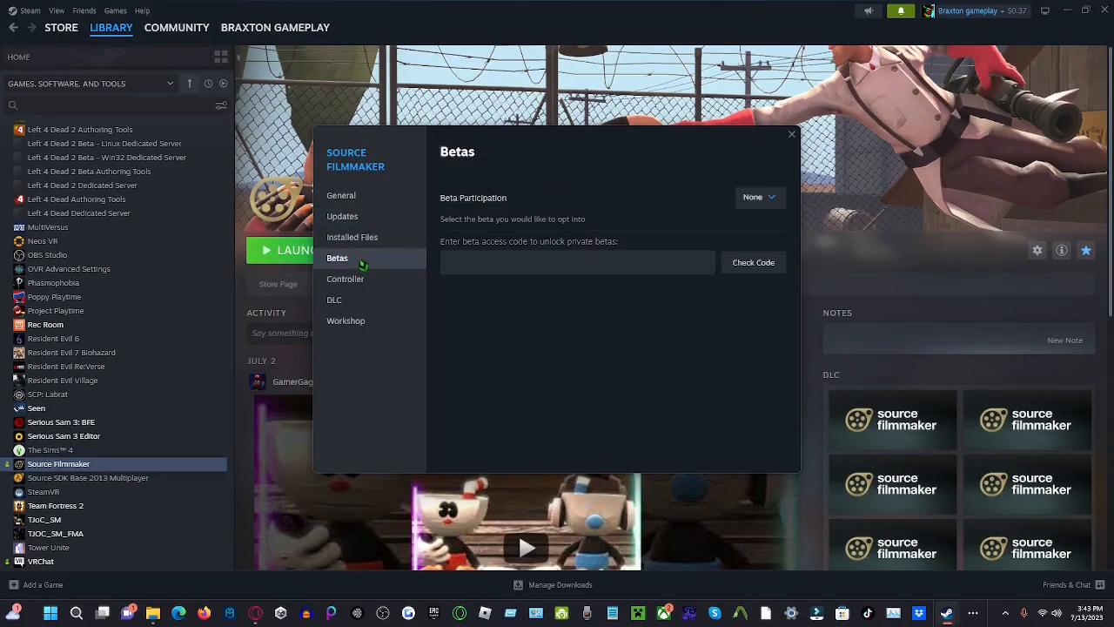
pyautogui.click(362, 279)
pyautogui.click(370, 305)
pyautogui.click(372, 320)
pyautogui.click(369, 305)
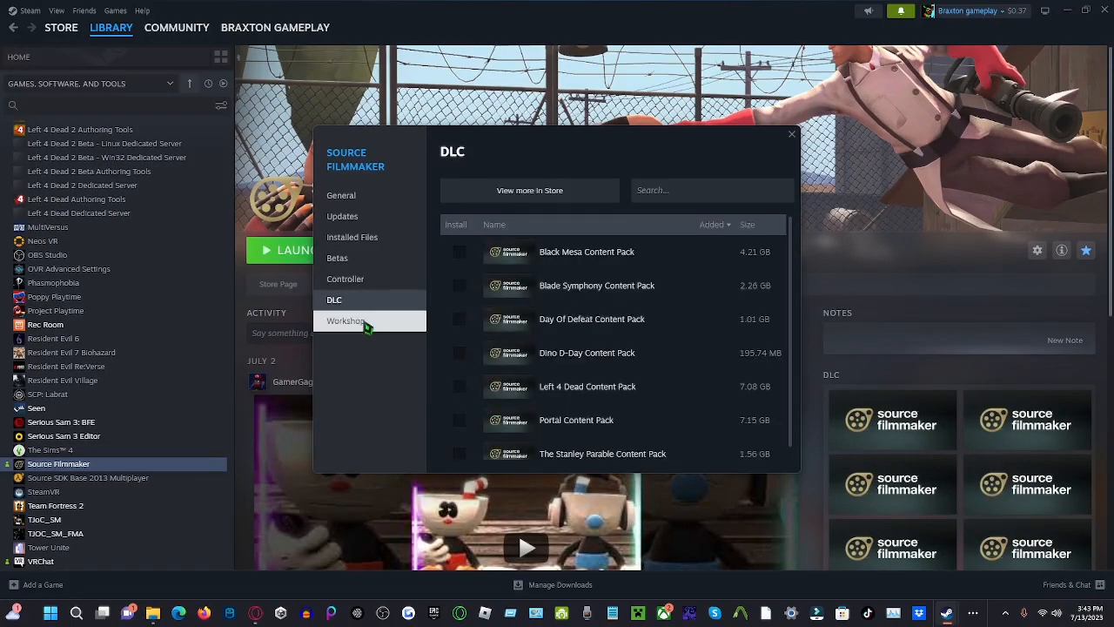
pyautogui.click(369, 321)
pyautogui.click(371, 259)
pyautogui.click(371, 240)
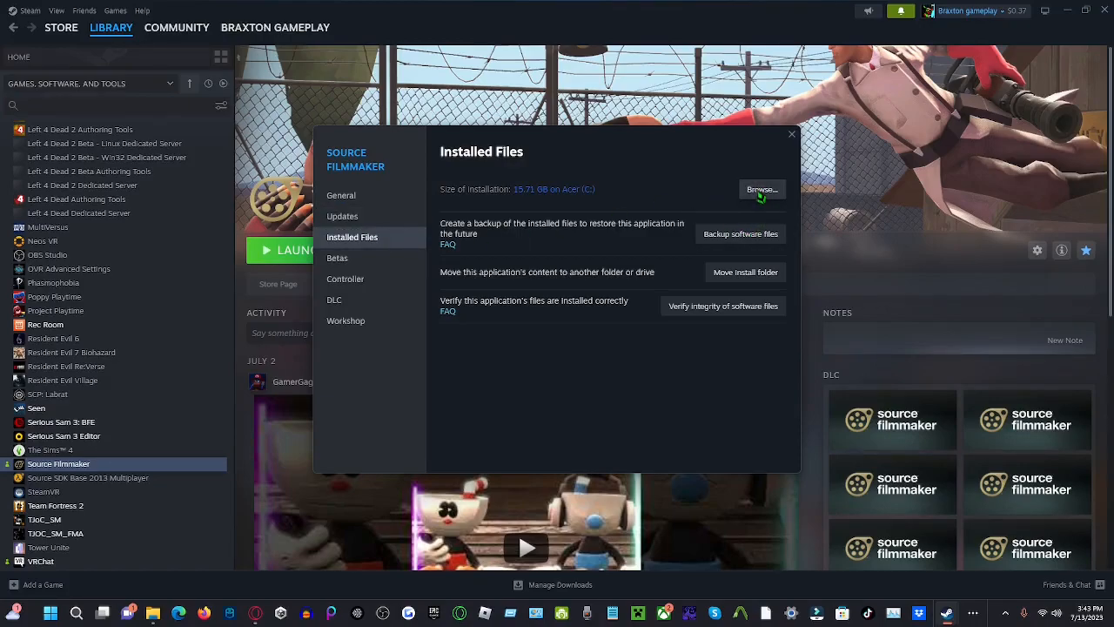
pyautogui.click(761, 190)
# Bring the SourceFilmmaker install folder window to the front
pyautogui.moveTo(155, 613)
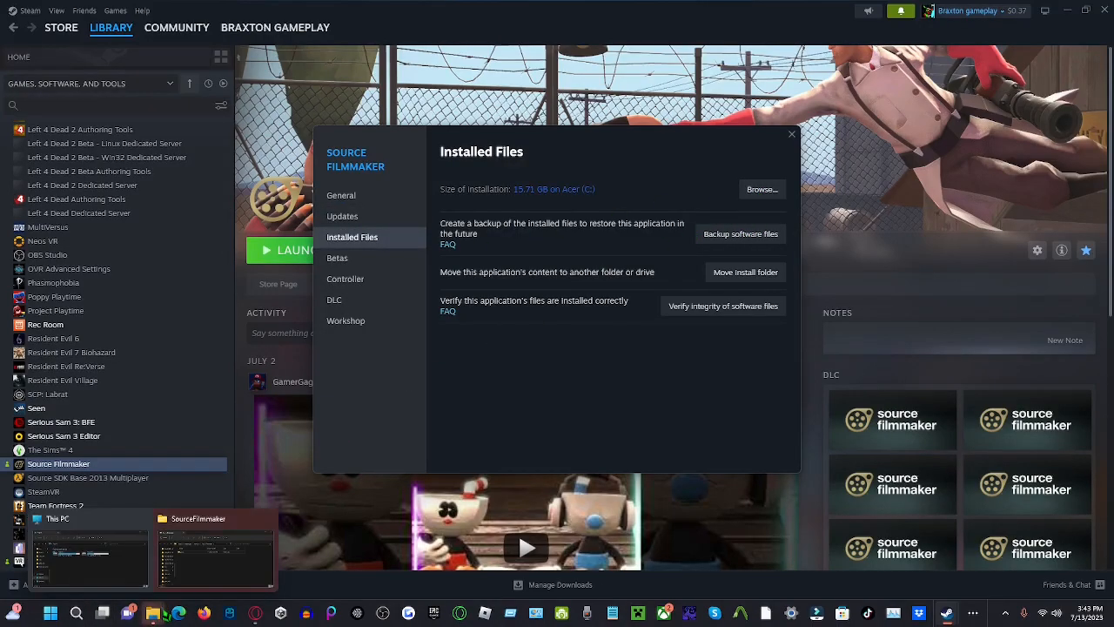
pyautogui.click(182, 571)
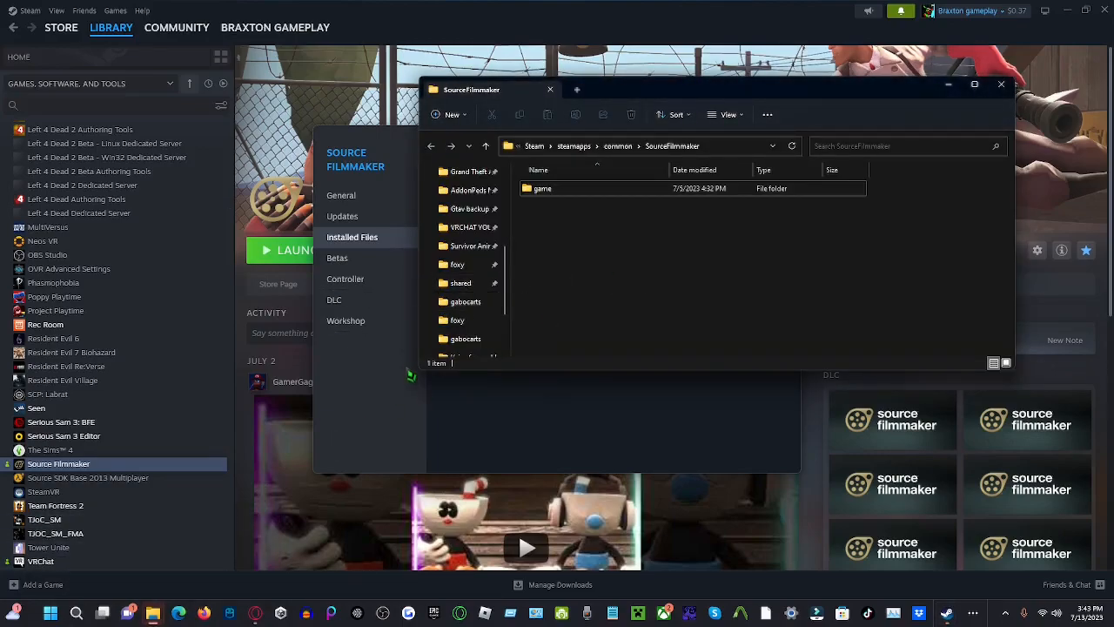
pyautogui.click(415, 394)
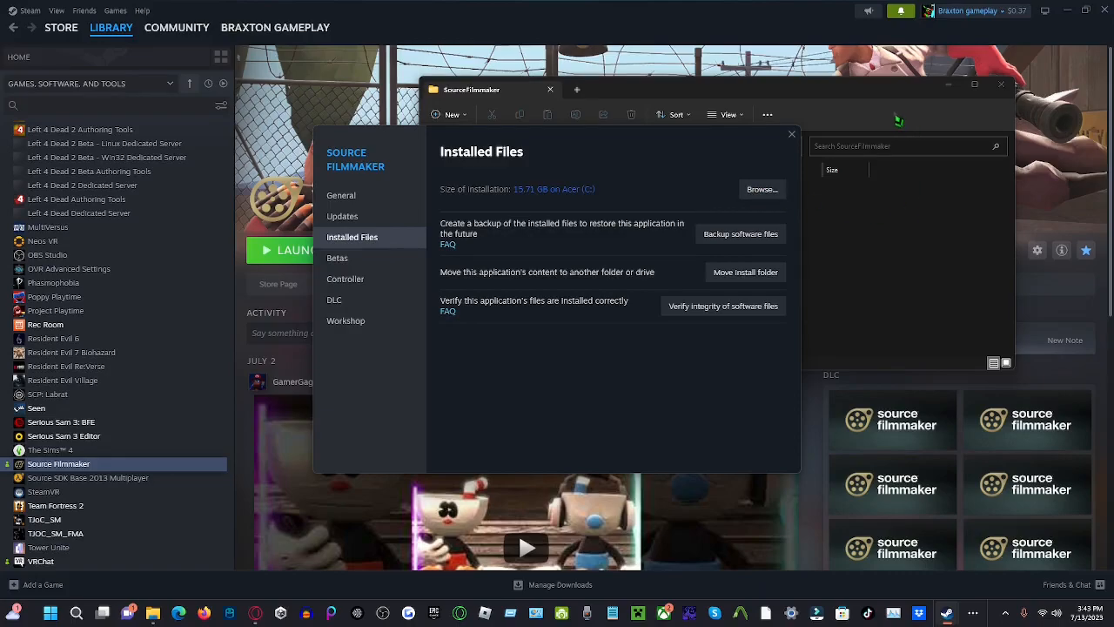
pyautogui.click(899, 120)
# Go to game > workshop > materials > models > mistberg > nfoxy and select black_2
pyautogui.doubleClick(674, 193)
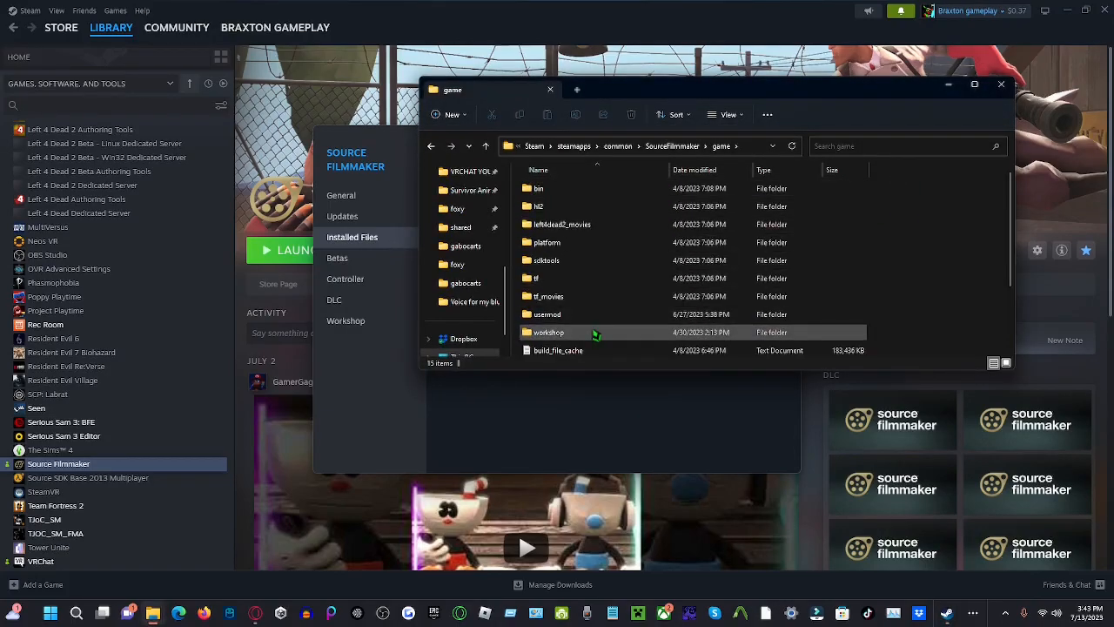
pyautogui.doubleClick(595, 334)
pyautogui.doubleClick(574, 209)
pyautogui.scroll(-6, 573, 287)
pyautogui.scroll(-2, 574, 287)
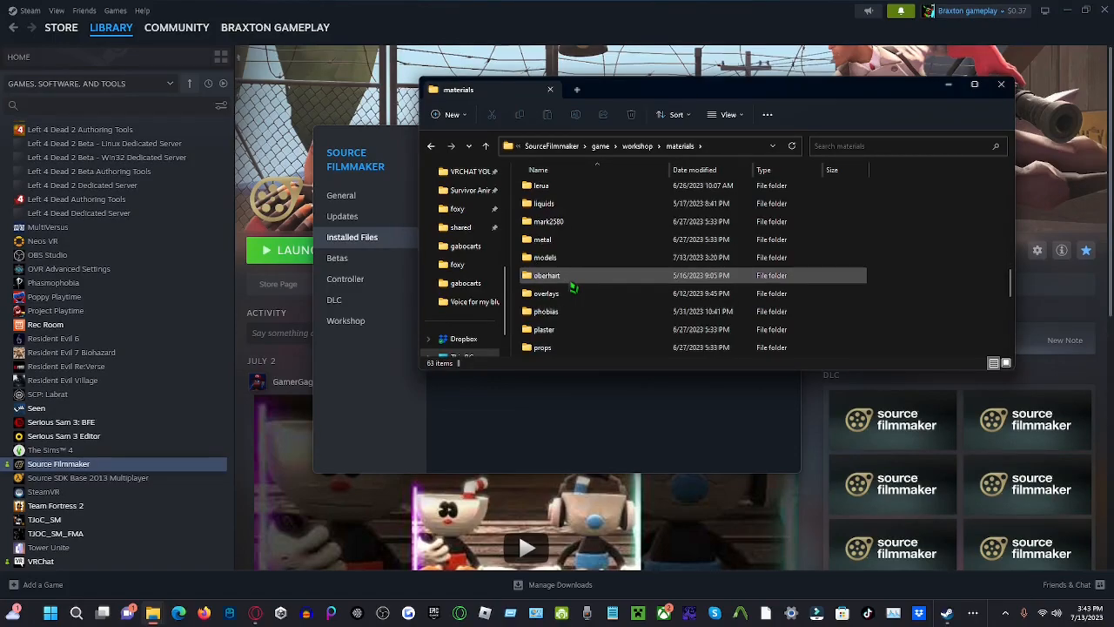
pyautogui.doubleClick(567, 256)
pyautogui.scroll(-5, 573, 280)
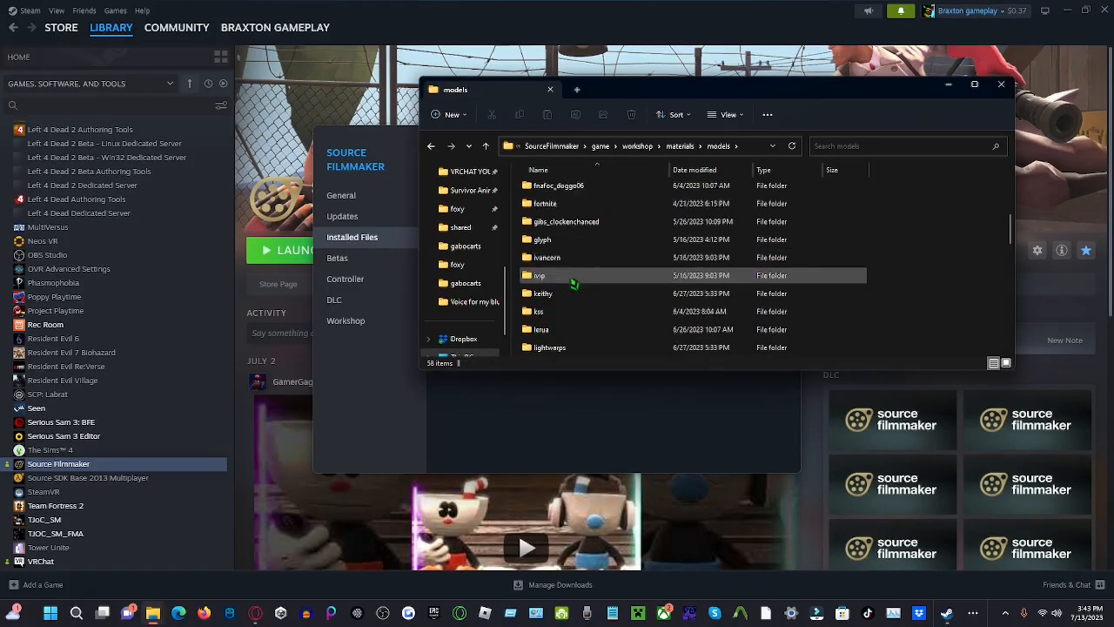
pyautogui.scroll(-1, 574, 283)
pyautogui.doubleClick(567, 293)
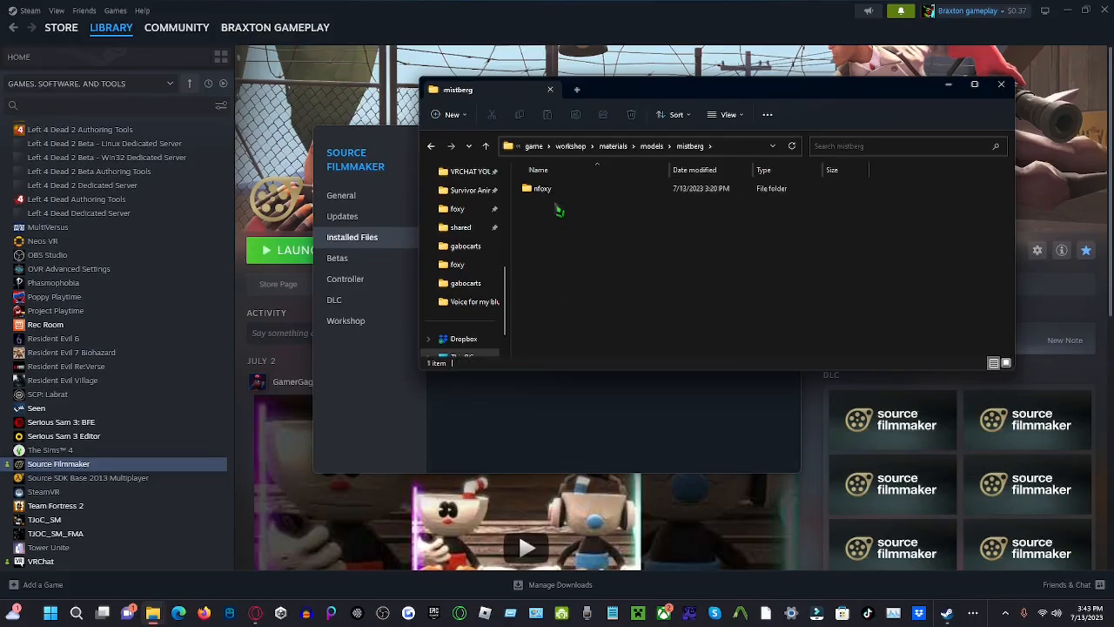
pyautogui.doubleClick(557, 188)
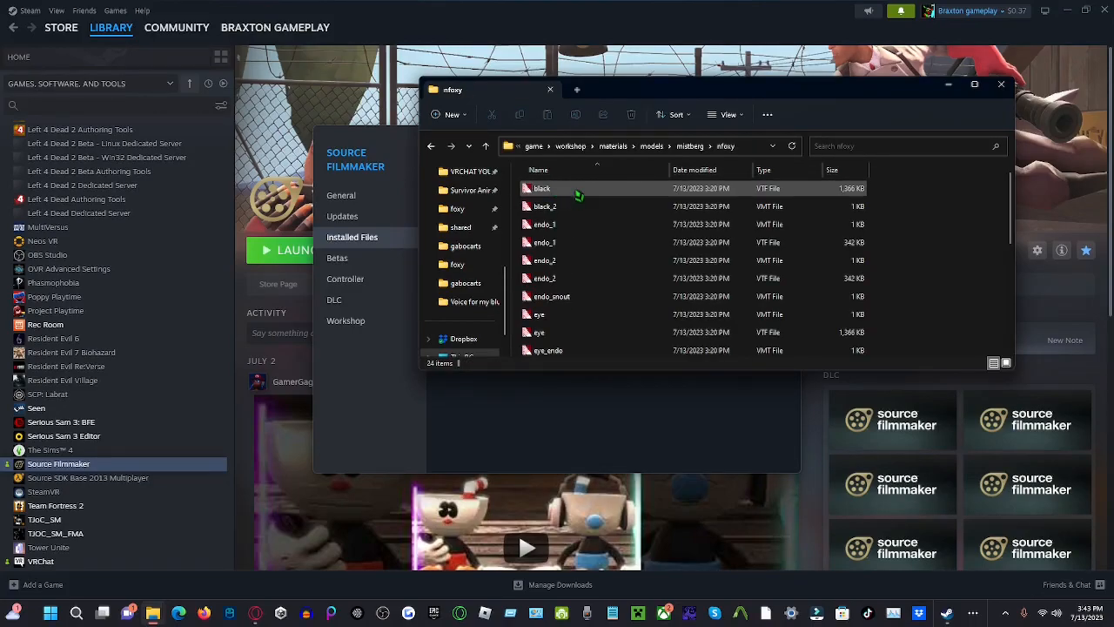
pyautogui.click(578, 193)
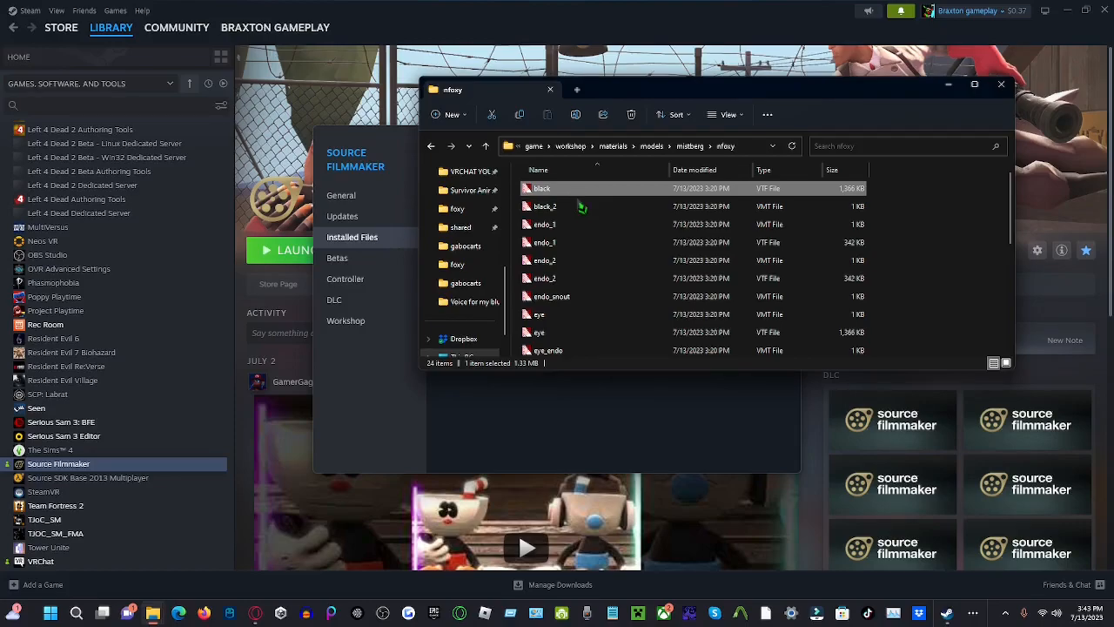
pyautogui.click(581, 208)
# Check the black_2 material, then export the black texture as PNG into VRChat Avatars > MistBerg
pyautogui.doubleClick(581, 208)
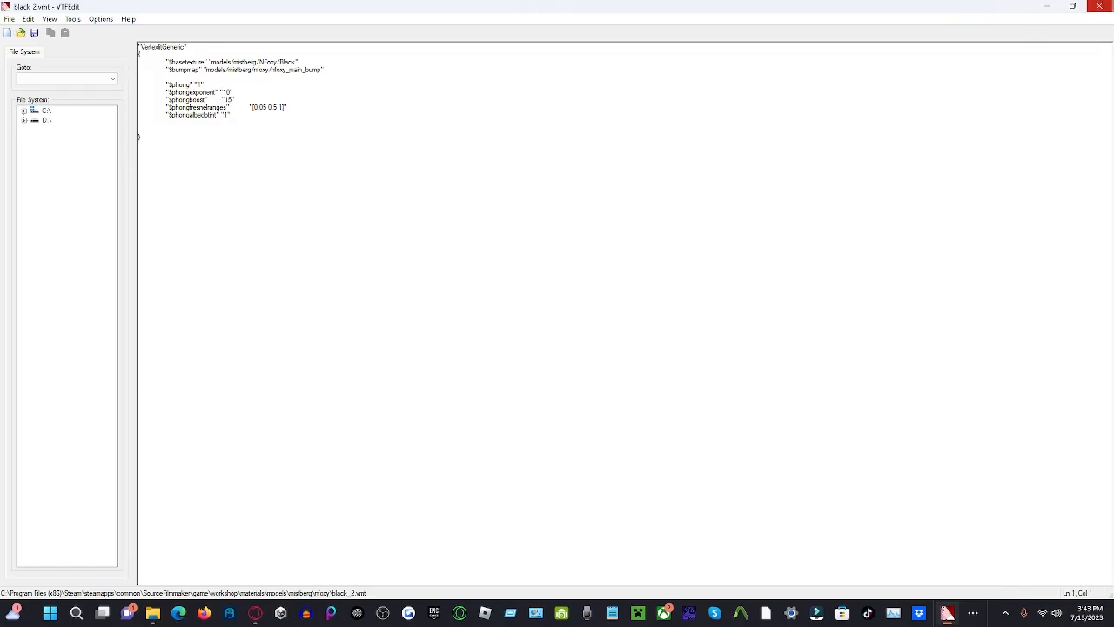
pyautogui.click(1099, 6)
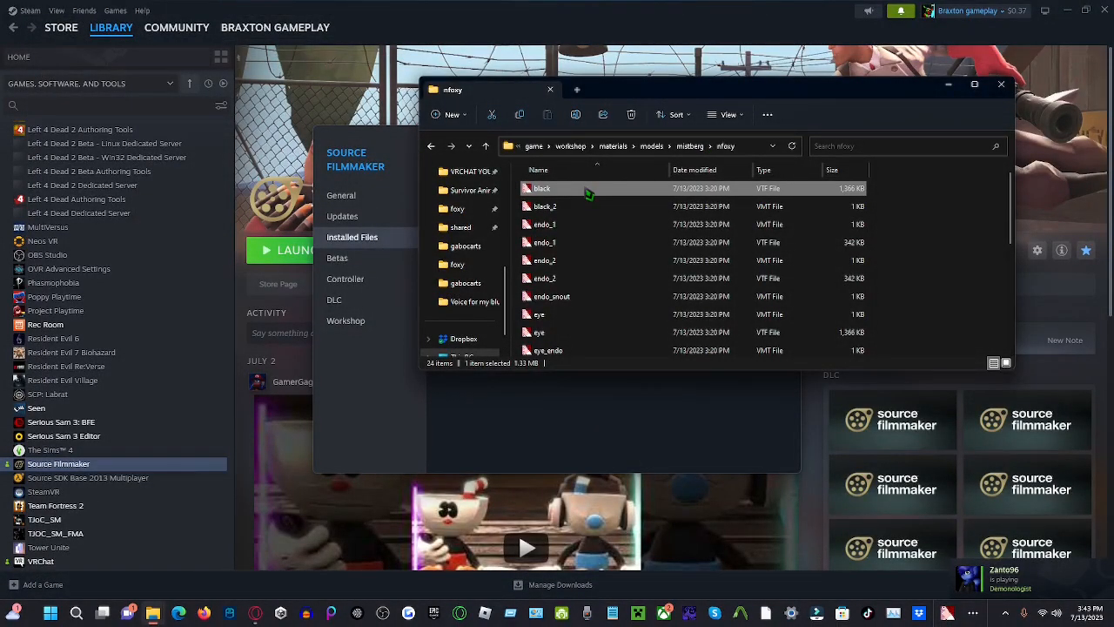
pyautogui.doubleClick(588, 194)
pyautogui.click(8, 18)
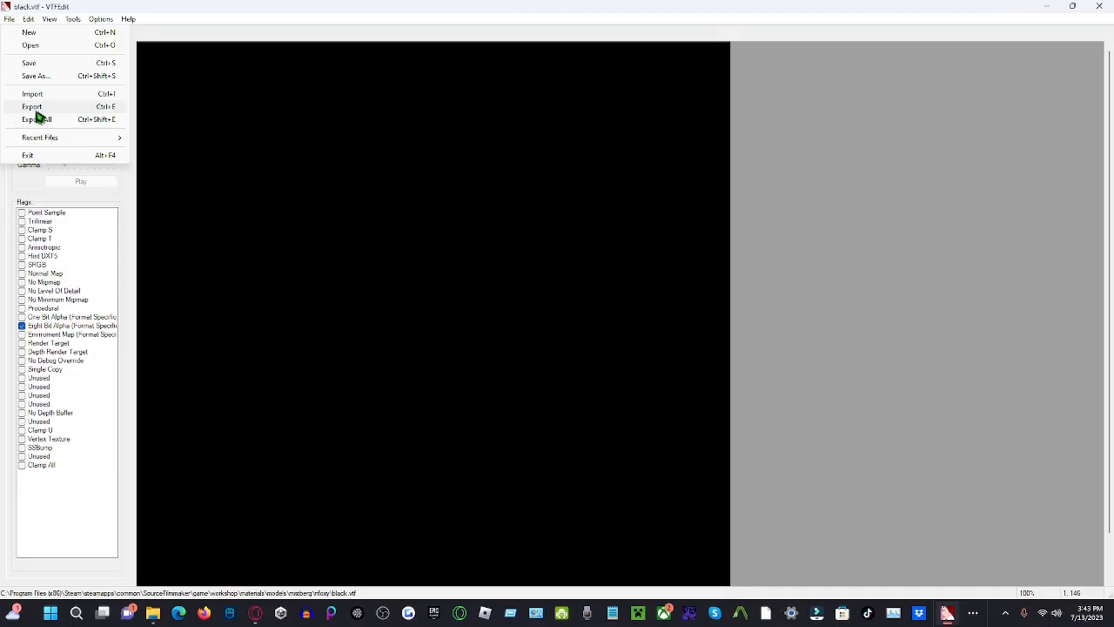
pyautogui.click(36, 108)
pyautogui.click(153, 297)
pyautogui.click(146, 320)
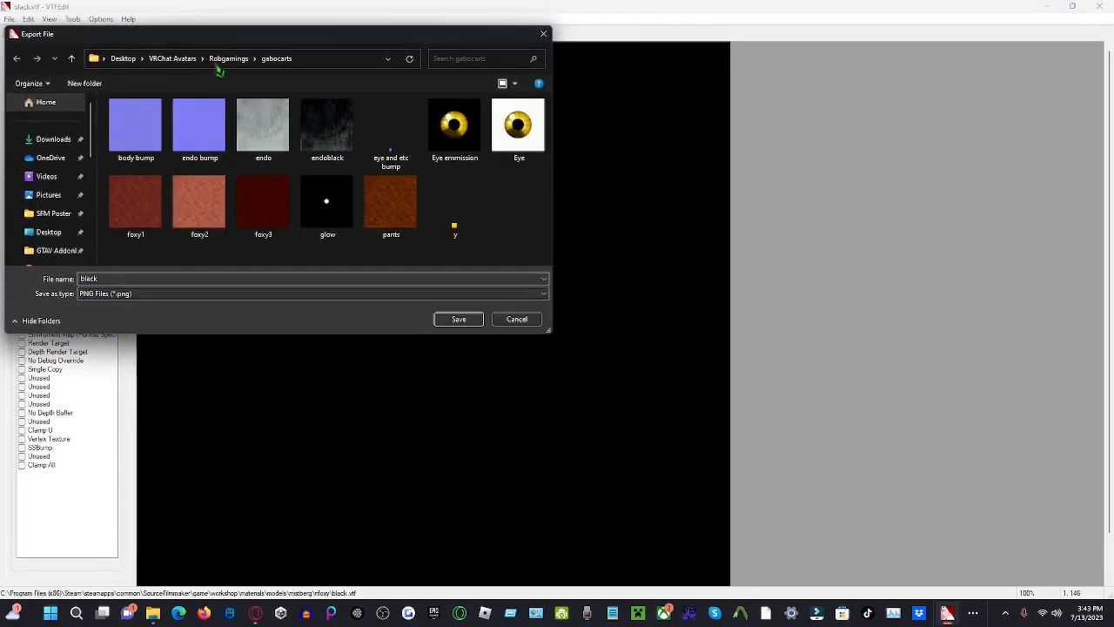
pyautogui.click(226, 59)
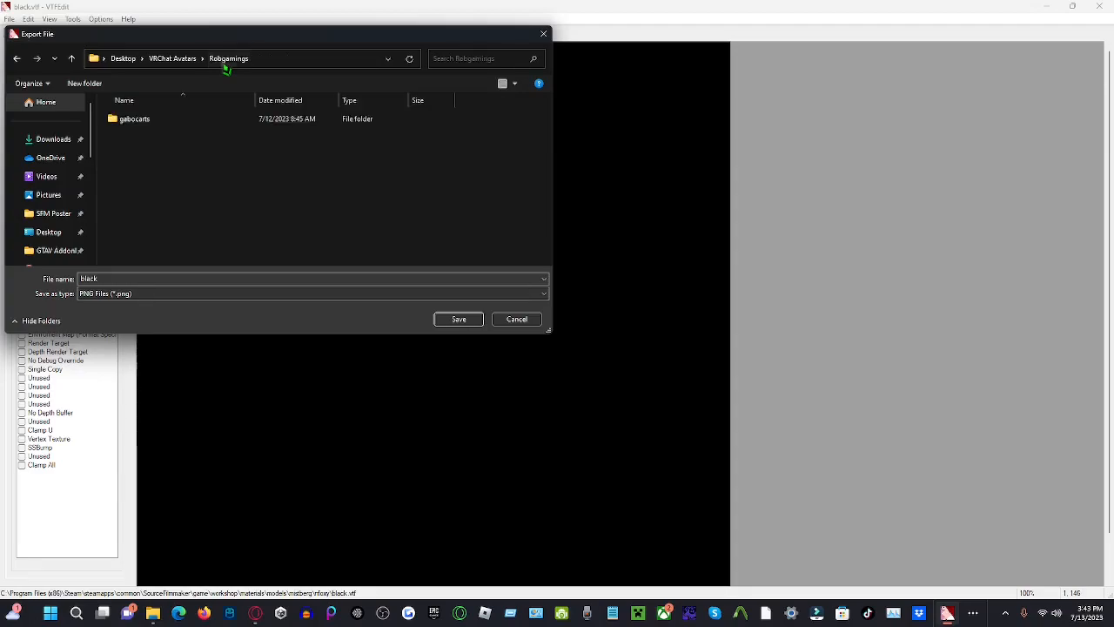
pyautogui.click(168, 59)
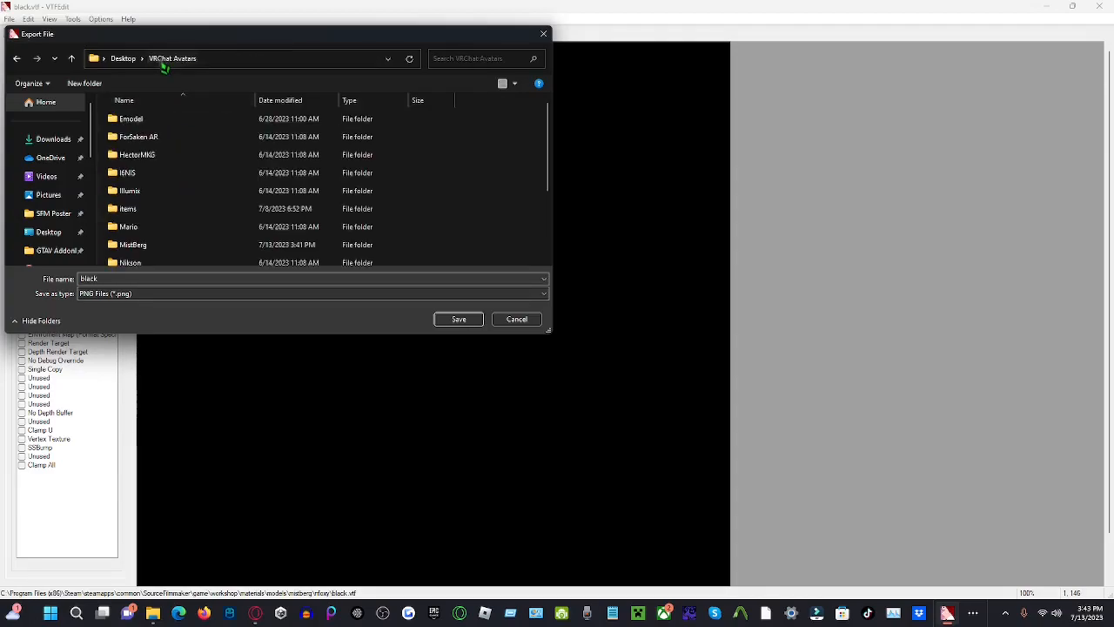
pyautogui.doubleClick(148, 245)
pyautogui.click(454, 322)
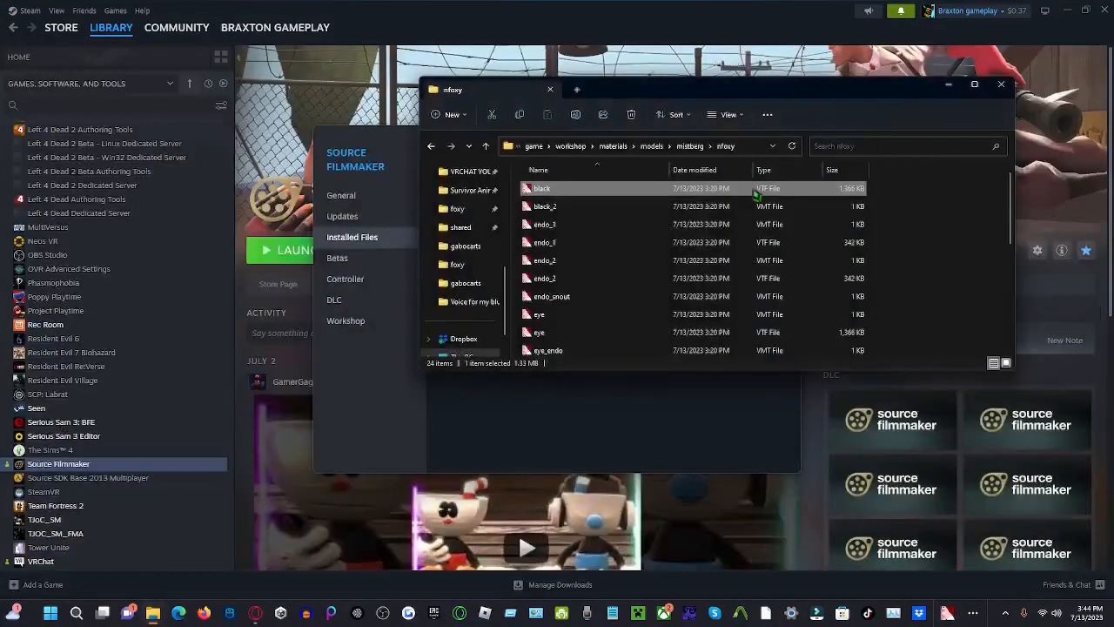
# Export the endo_1 texture as a PNG into MistBerg
pyautogui.click(735, 226)
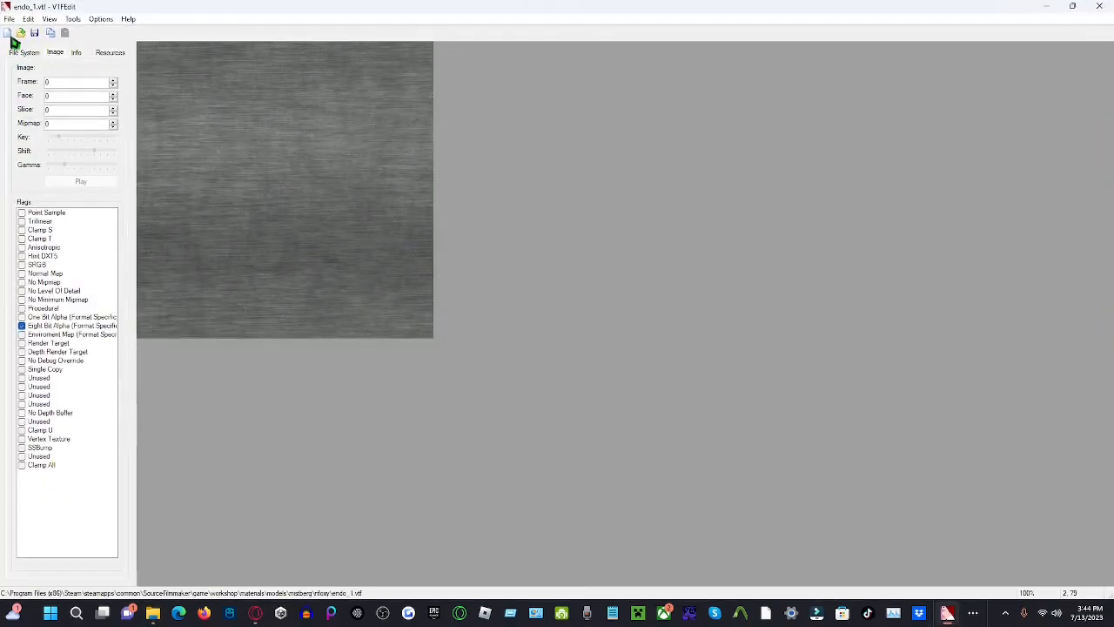
pyautogui.click(9, 18)
pyautogui.click(57, 119)
pyautogui.click(154, 295)
pyautogui.click(148, 326)
pyautogui.click(451, 319)
pyautogui.click(1103, 7)
# Check the endo_2 material and export the endo_2 texture as a PNG into MistBerg
pyautogui.click(623, 262)
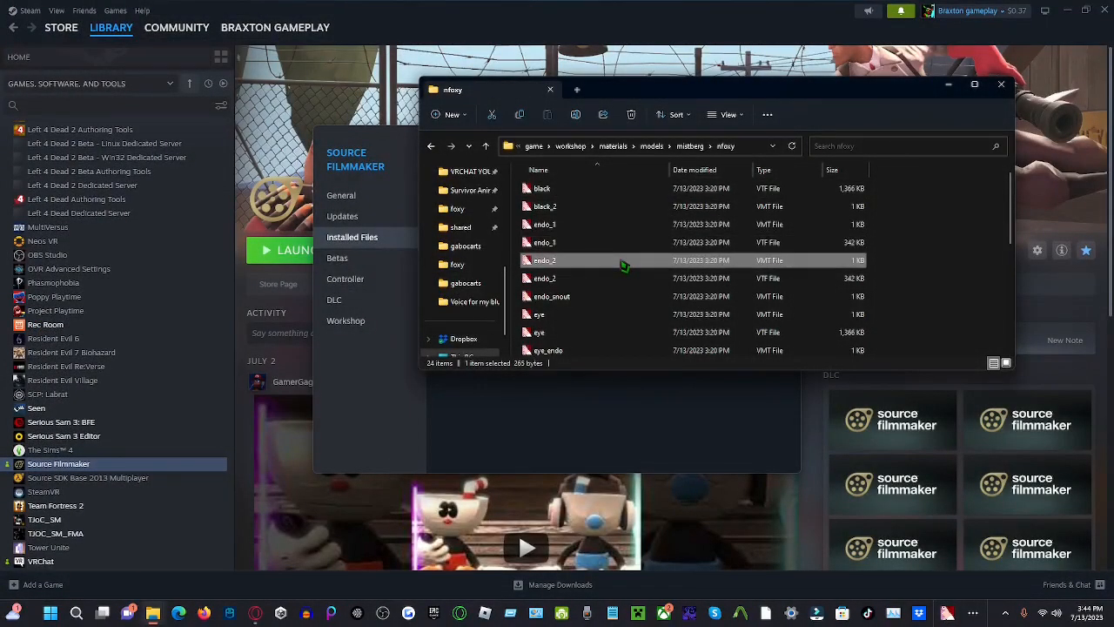
pyautogui.doubleClick(623, 261)
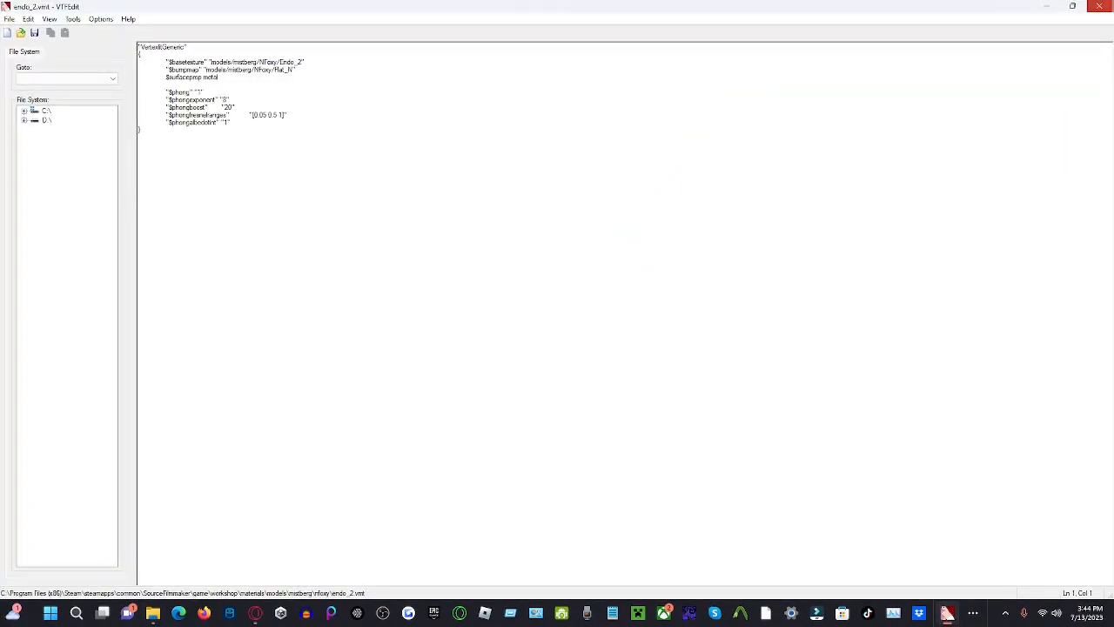
pyautogui.click(1099, 6)
pyautogui.doubleClick(729, 280)
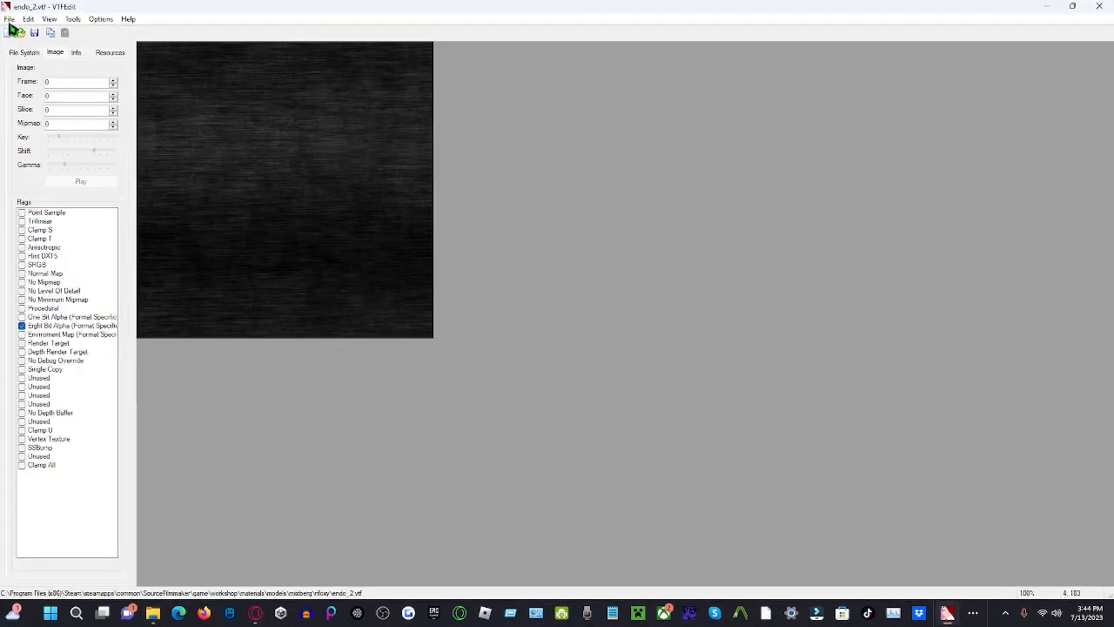
pyautogui.click(8, 18)
pyautogui.click(39, 110)
pyautogui.click(161, 296)
pyautogui.click(144, 320)
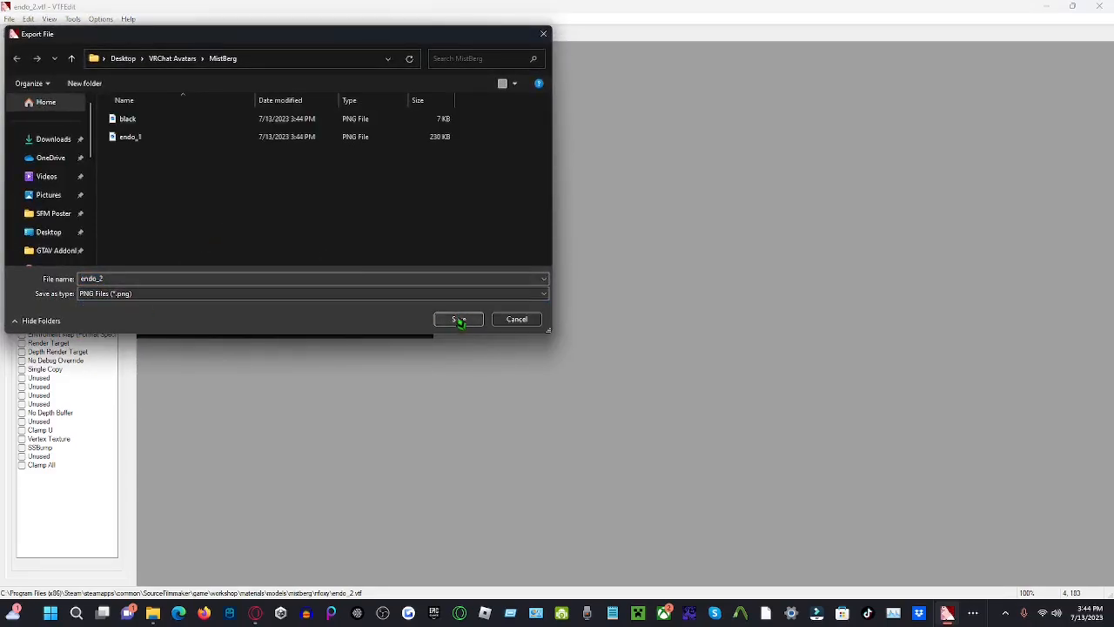
pyautogui.click(458, 319)
pyautogui.click(1099, 6)
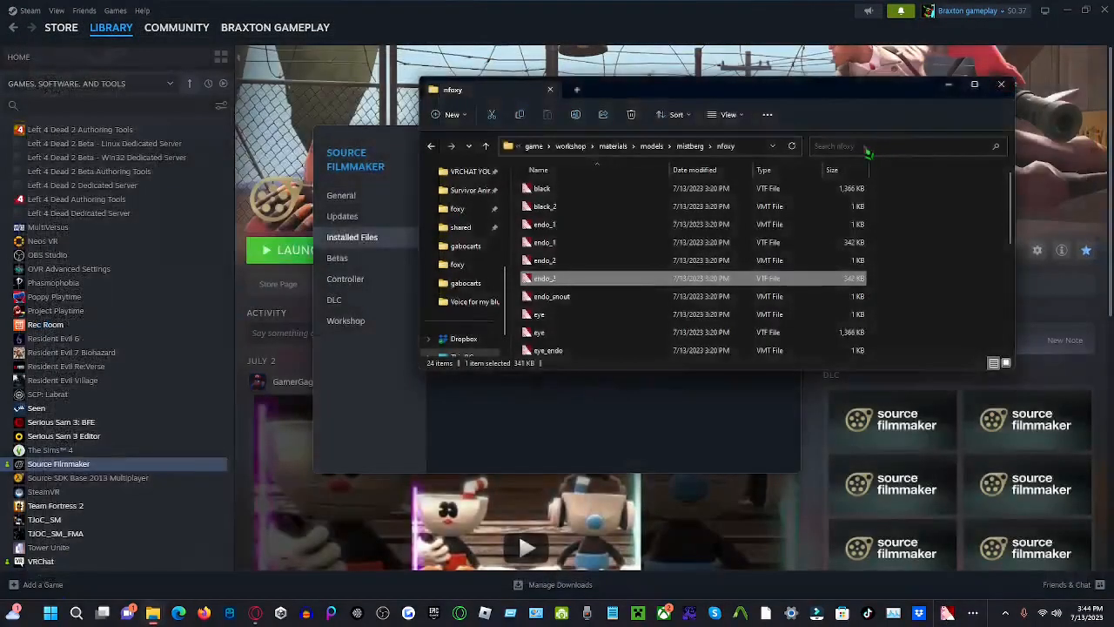
pyautogui.hotkey('alt', 'Tab')
pyautogui.hotkey('alt', 'Tab')
pyautogui.hotkey('alt', 'Tab')
pyautogui.hotkey('alt', 'Tab')
pyautogui.hotkey('alt', 'Tab')
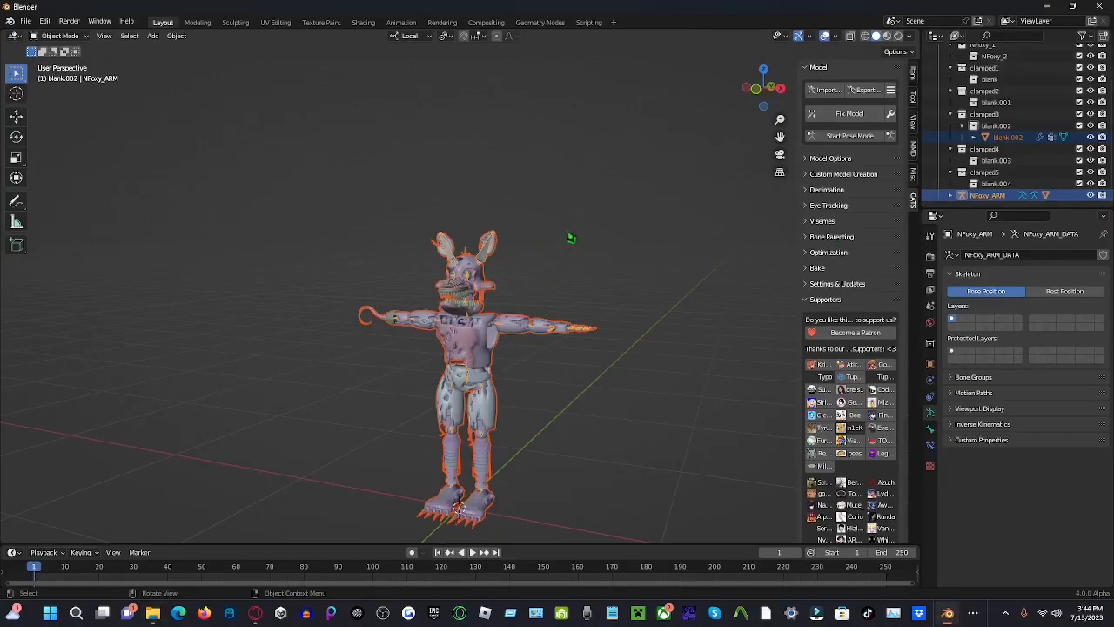
# Inspect the endo_snout material file in the nfoxy folder
pyautogui.hotkey('alt', 'Tab')
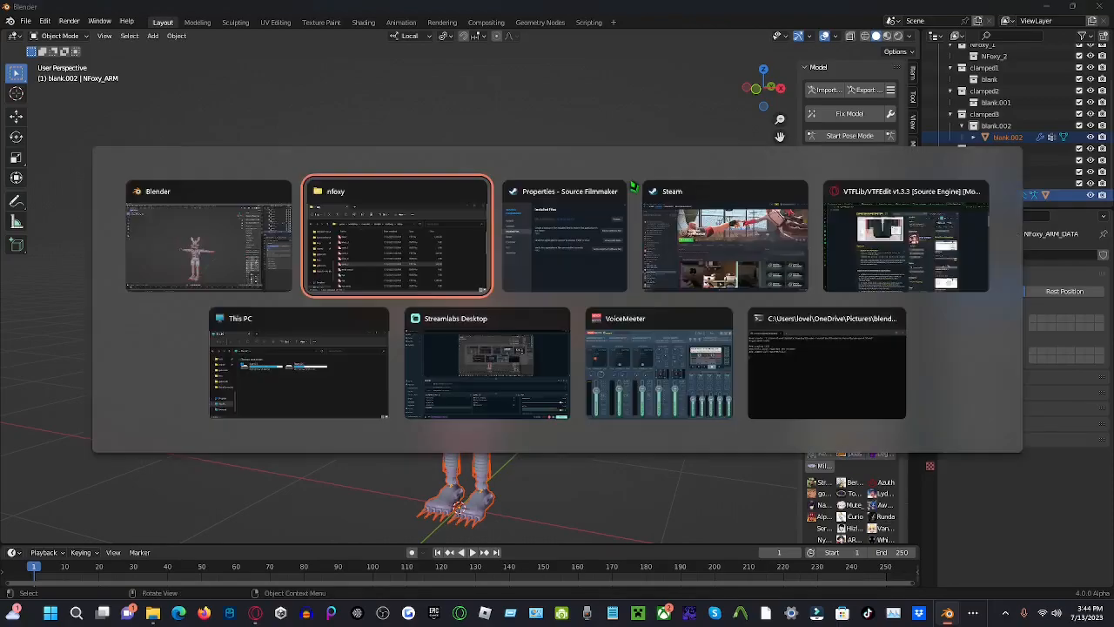
pyautogui.click(614, 301)
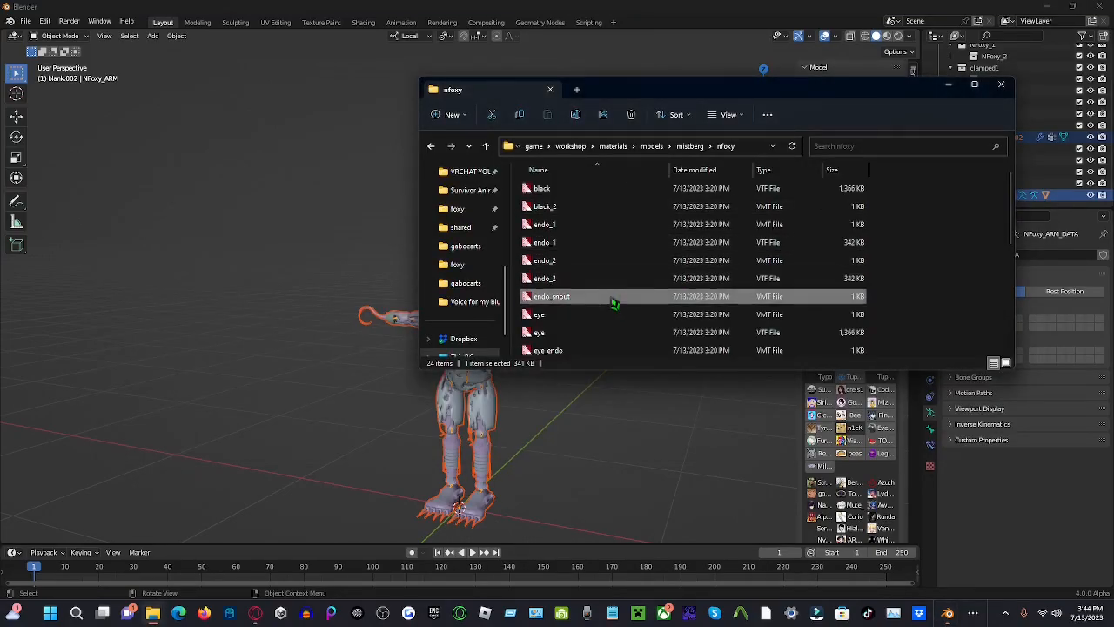
pyautogui.doubleClick(614, 300)
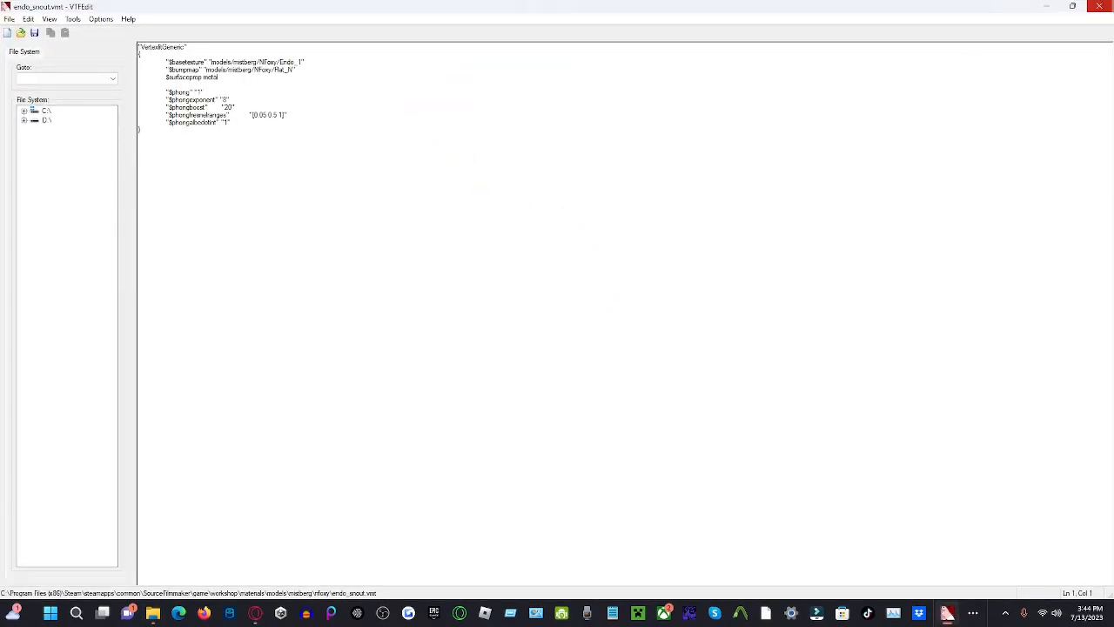
pyautogui.click(1099, 6)
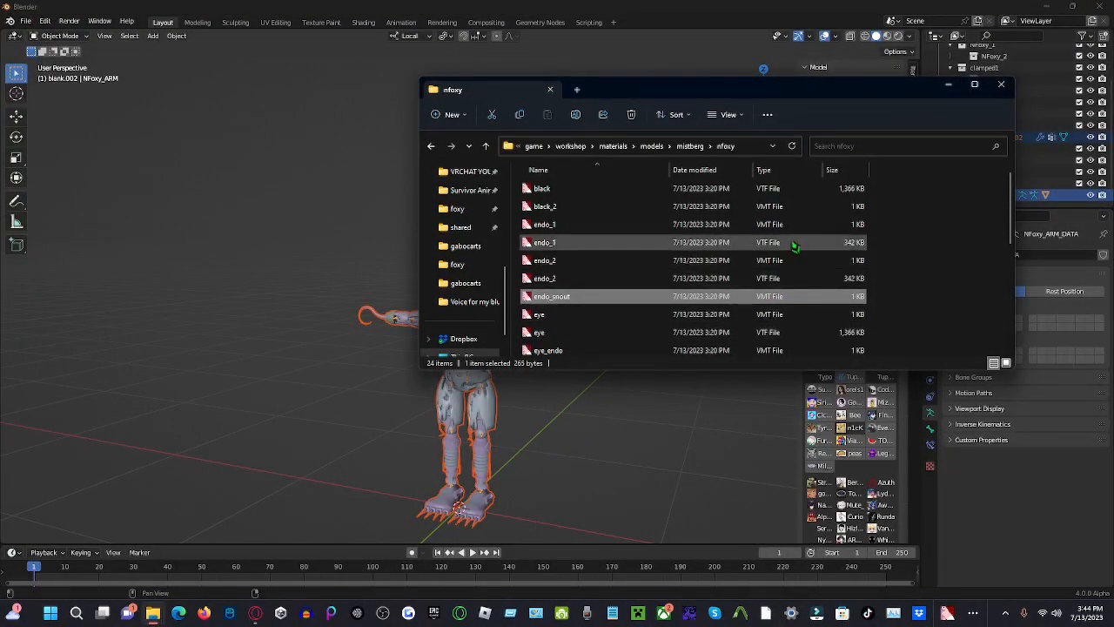
pyautogui.scroll(-1, 753, 298)
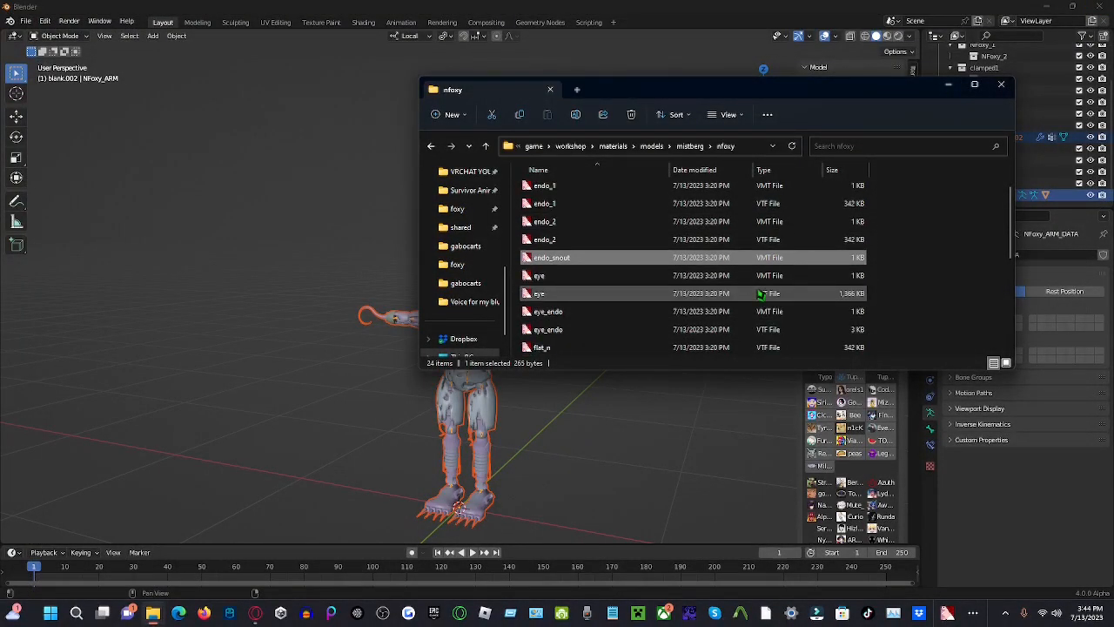
# Export the eye texture as a PNG into MistBerg
pyautogui.click(762, 296)
pyautogui.doubleClick(769, 300)
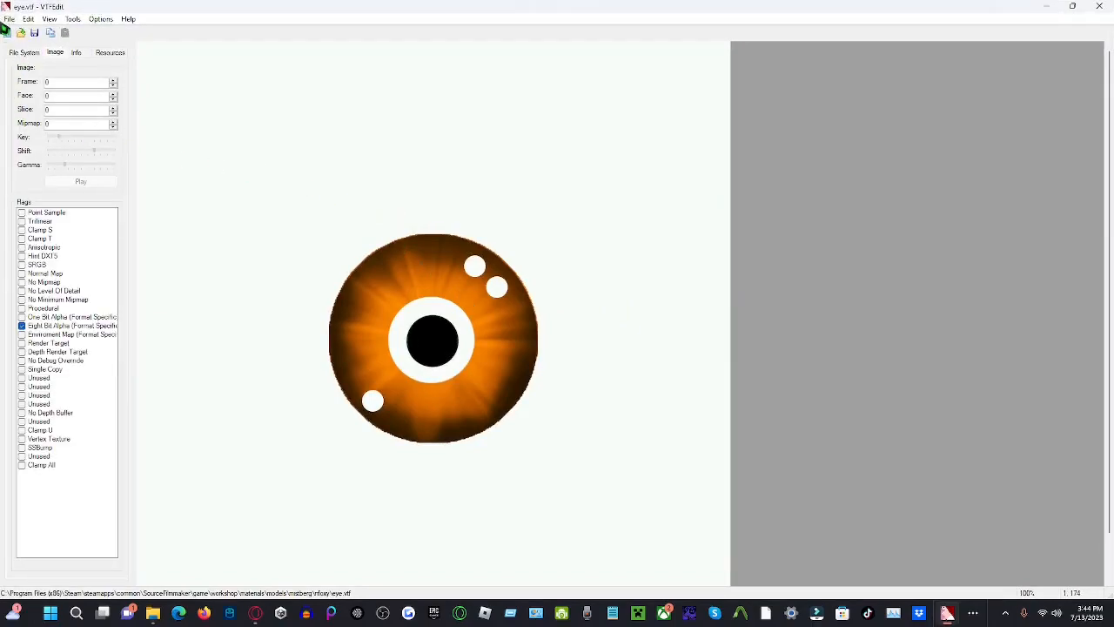
pyautogui.click(9, 18)
pyautogui.click(40, 106)
pyautogui.click(135, 293)
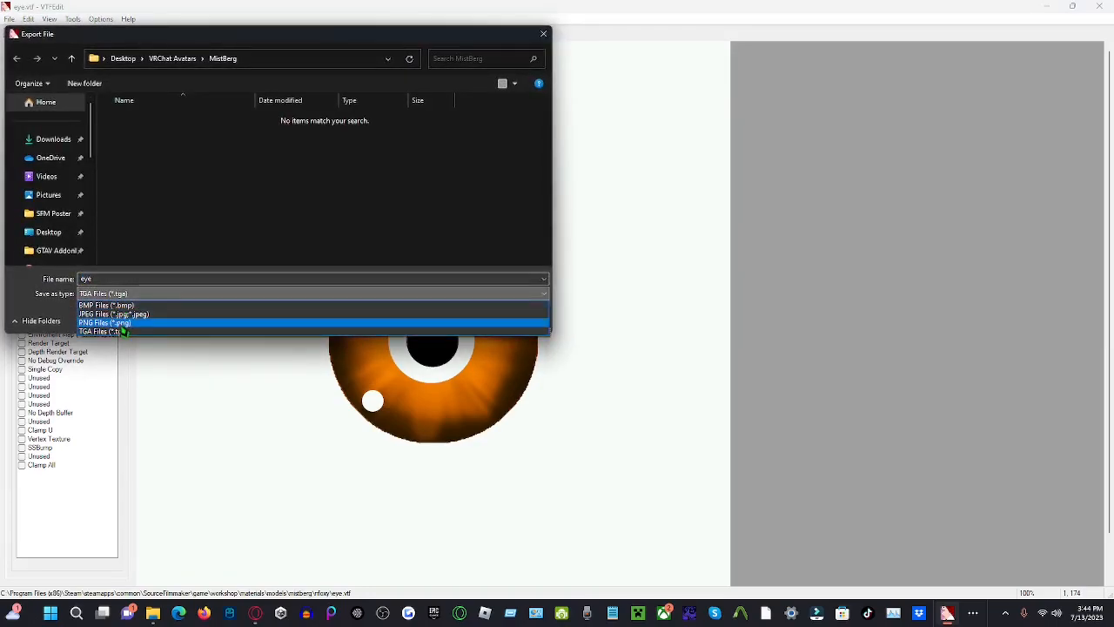
pyautogui.click(120, 320)
pyautogui.click(459, 318)
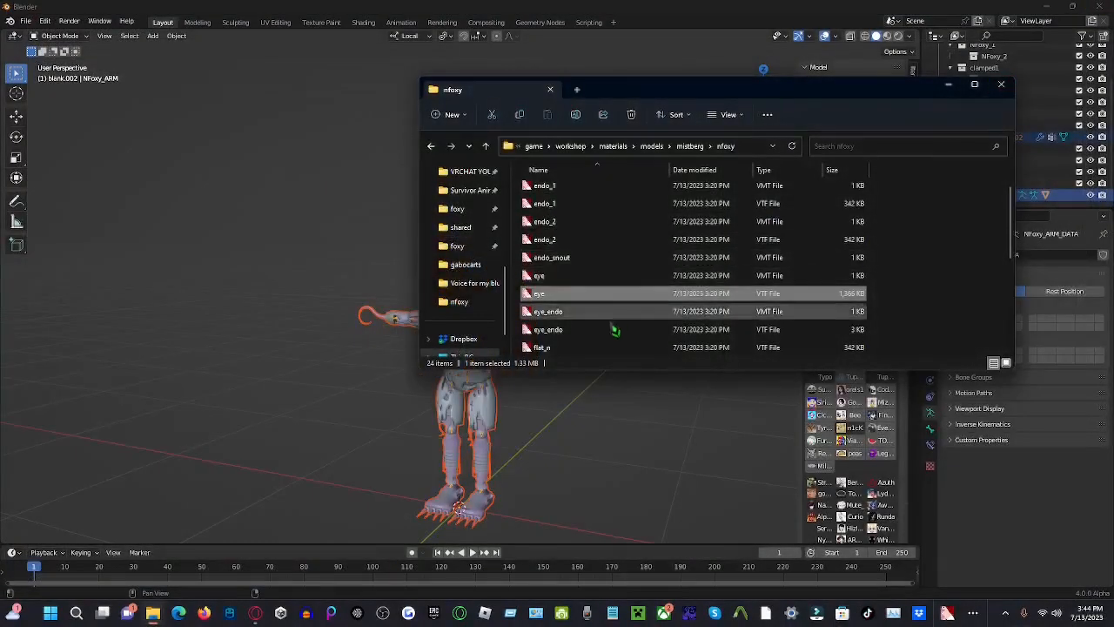
# Export the eye_endo texture as a PNG into MistBerg
pyautogui.click(620, 331)
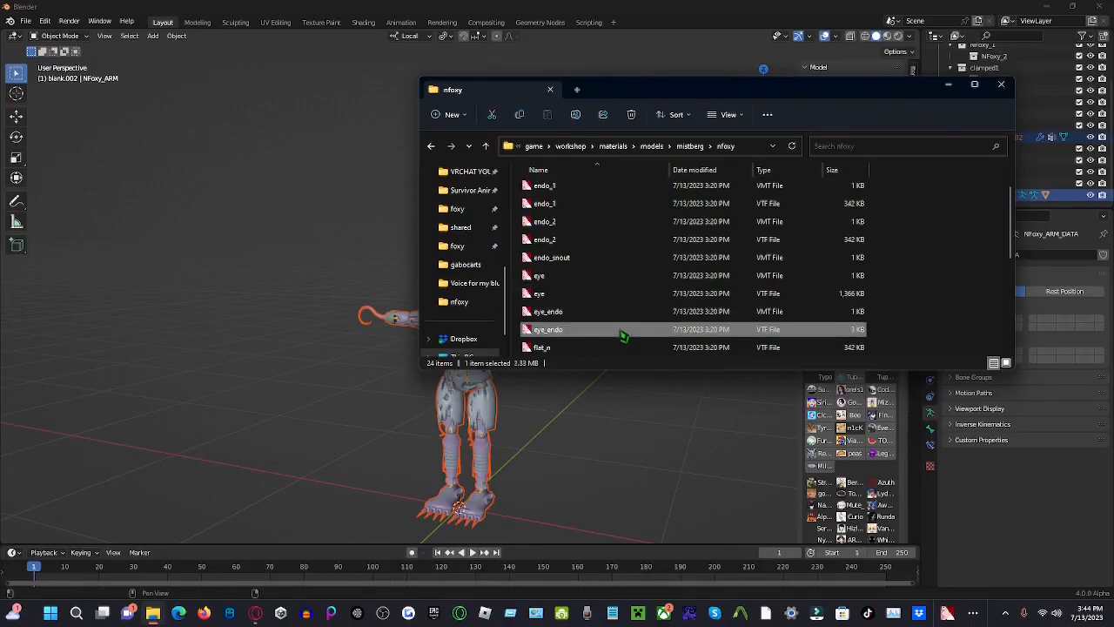
pyautogui.doubleClick(623, 333)
pyautogui.click(10, 18)
pyautogui.click(32, 105)
pyautogui.click(139, 294)
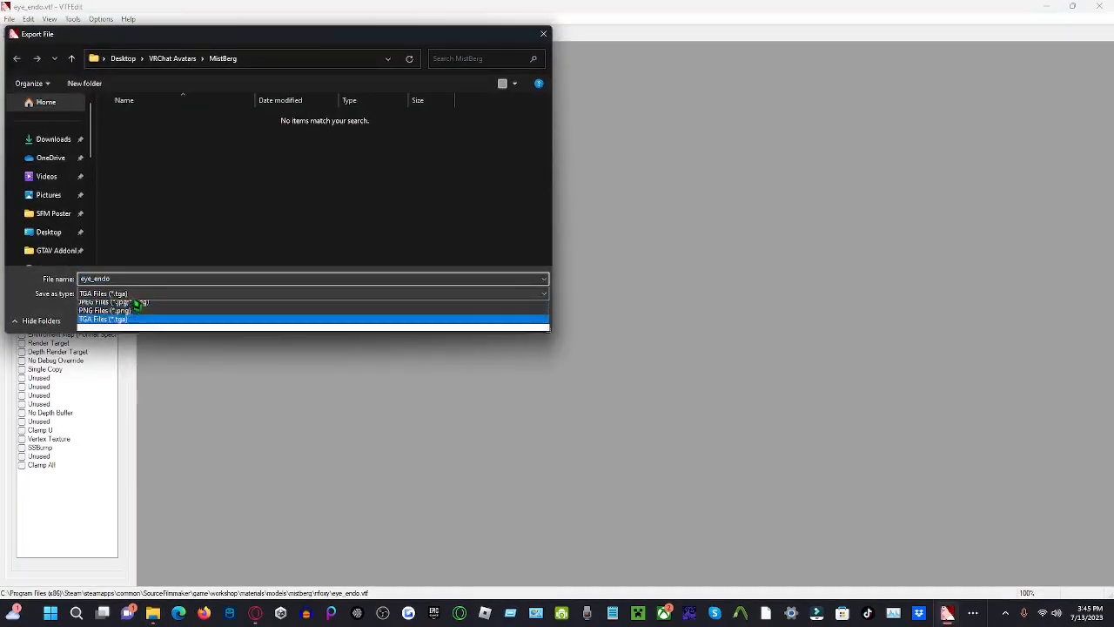
pyautogui.click(135, 306)
pyautogui.click(461, 319)
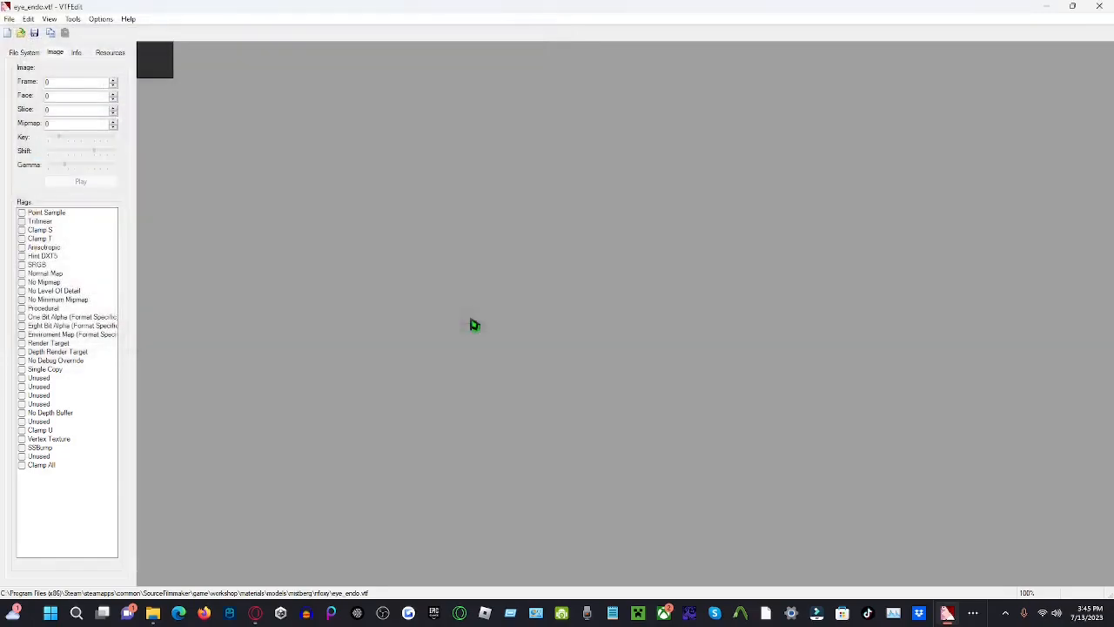
pyautogui.click(1100, 6)
# Inspect the eye_endo material, then select the flat_n texture
pyautogui.click(734, 318)
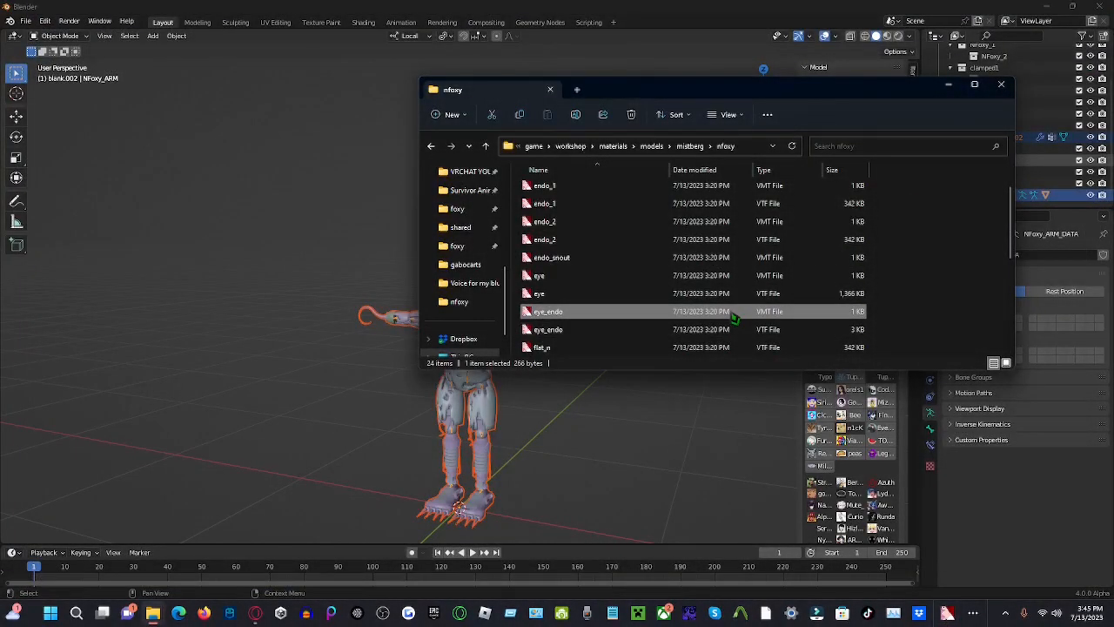
pyautogui.doubleClick(733, 318)
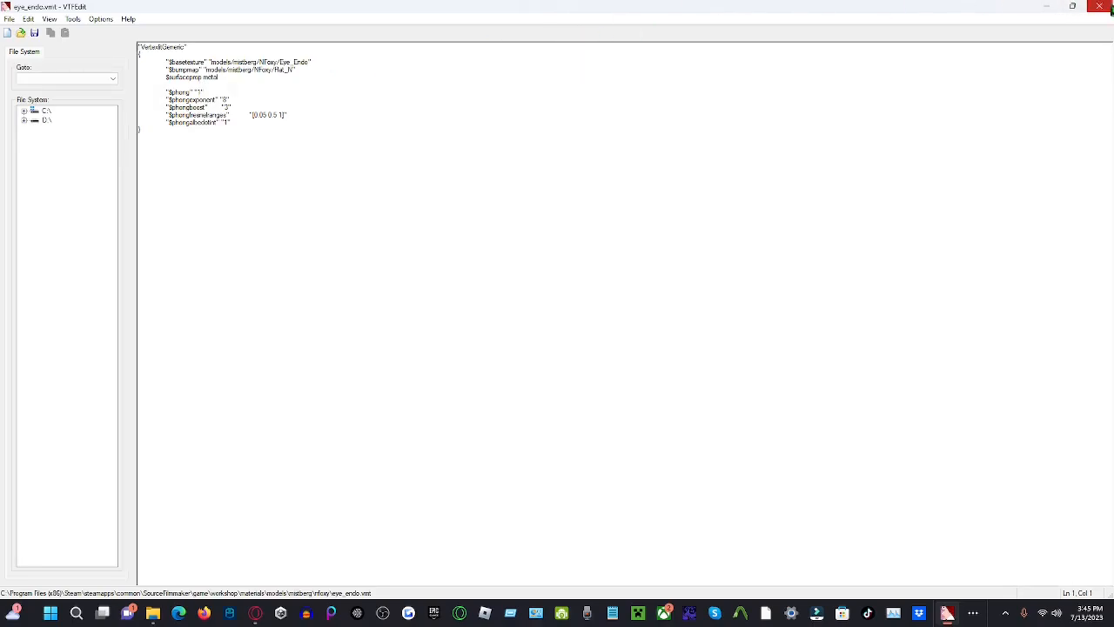
pyautogui.click(1106, 7)
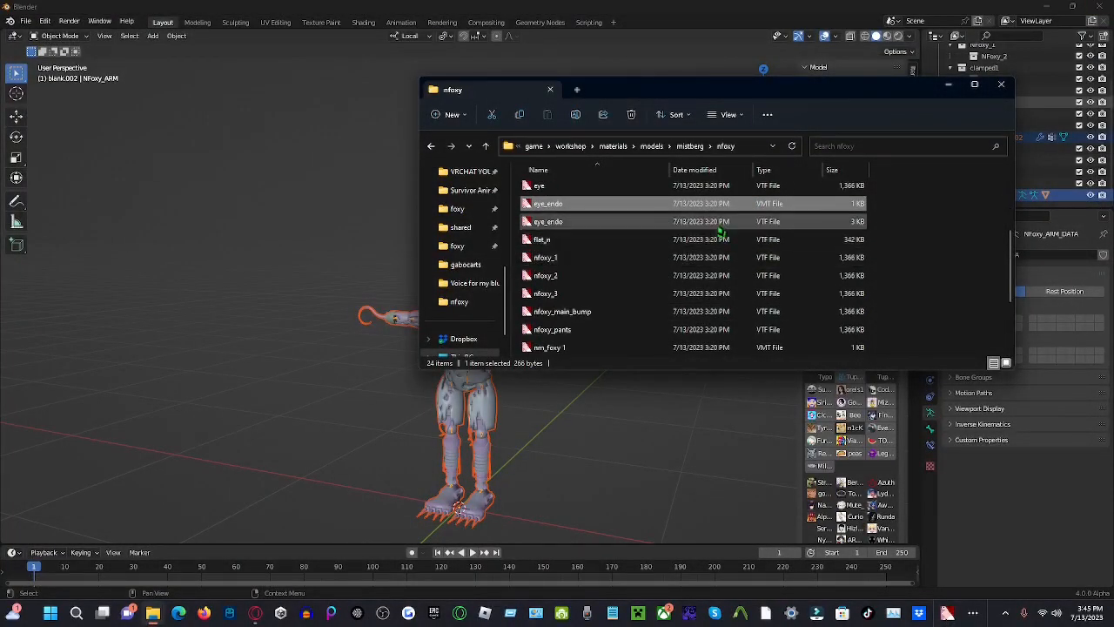
pyautogui.click(699, 242)
# Glance at flat_n, then export nfoxy_1 as a PNG into the MistBerg folder
pyautogui.doubleClick(701, 245)
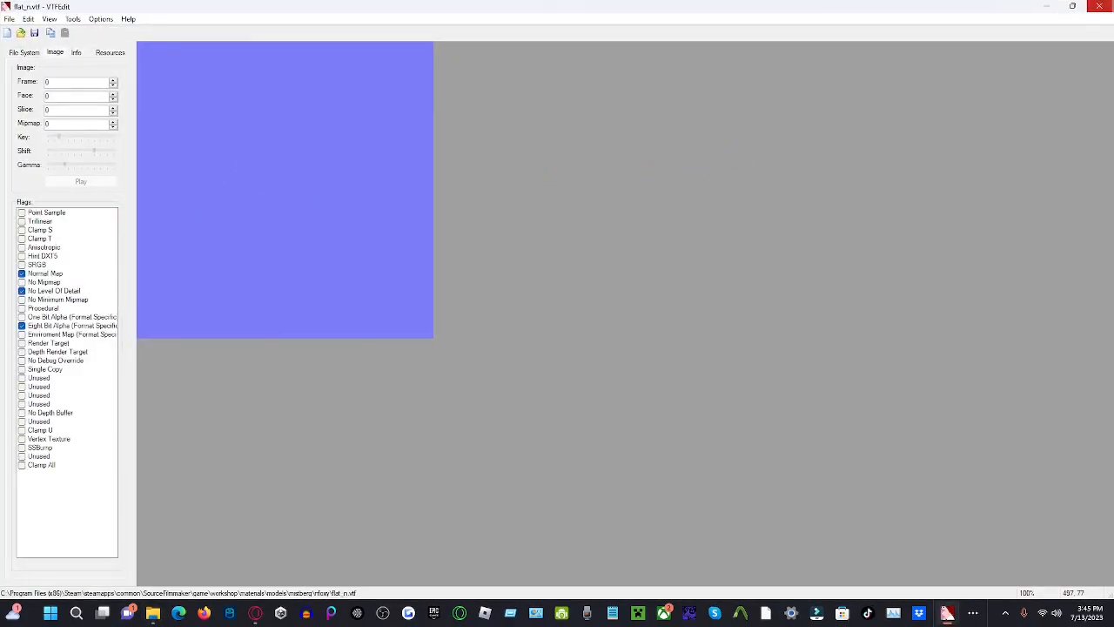
pyautogui.click(1099, 6)
pyautogui.click(634, 257)
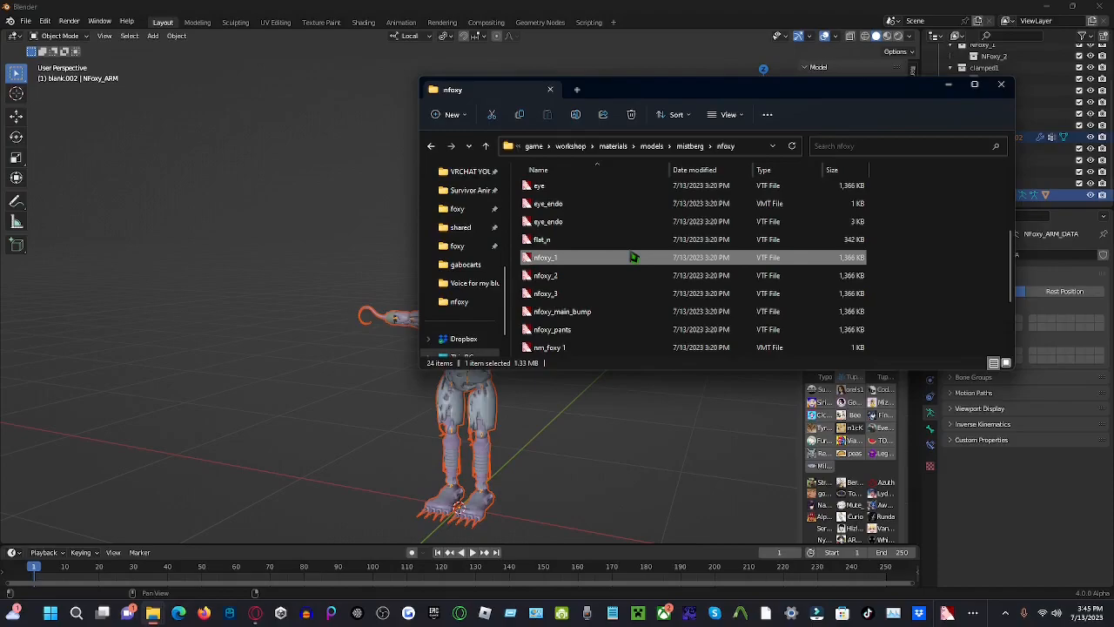
pyautogui.doubleClick(634, 257)
pyautogui.click(9, 19)
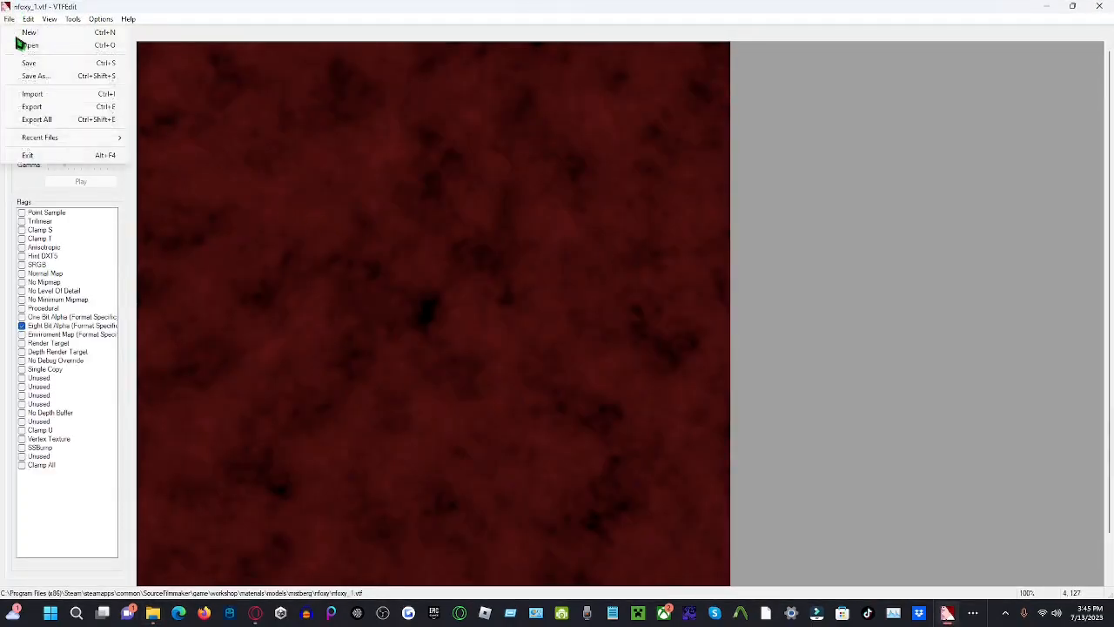
pyautogui.click(42, 107)
pyautogui.click(184, 294)
pyautogui.click(180, 325)
pyautogui.click(458, 320)
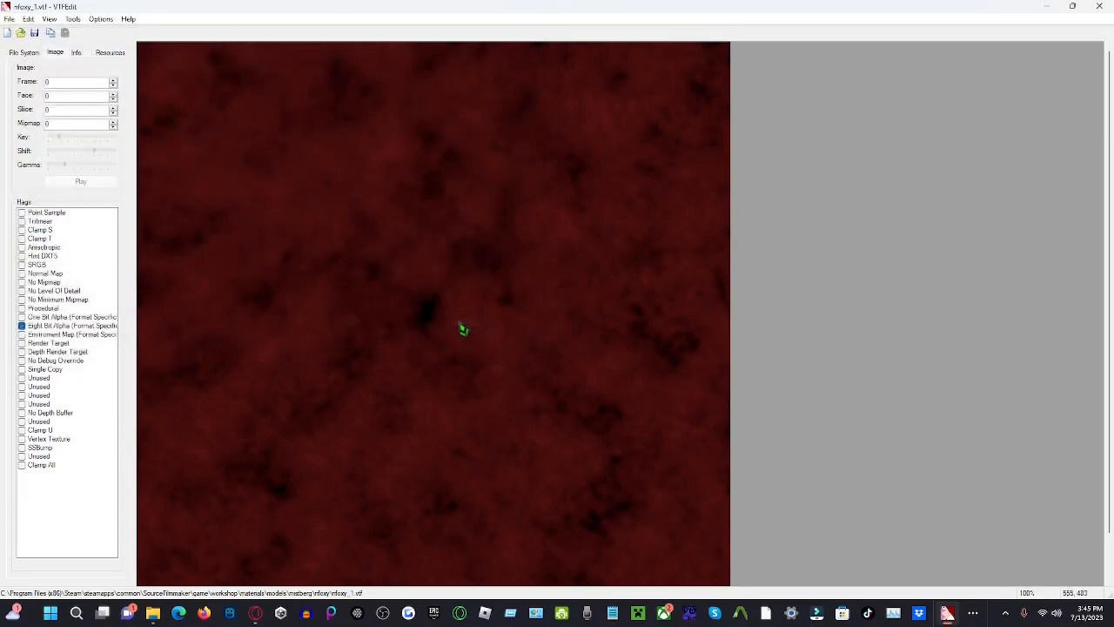
pyautogui.click(1099, 6)
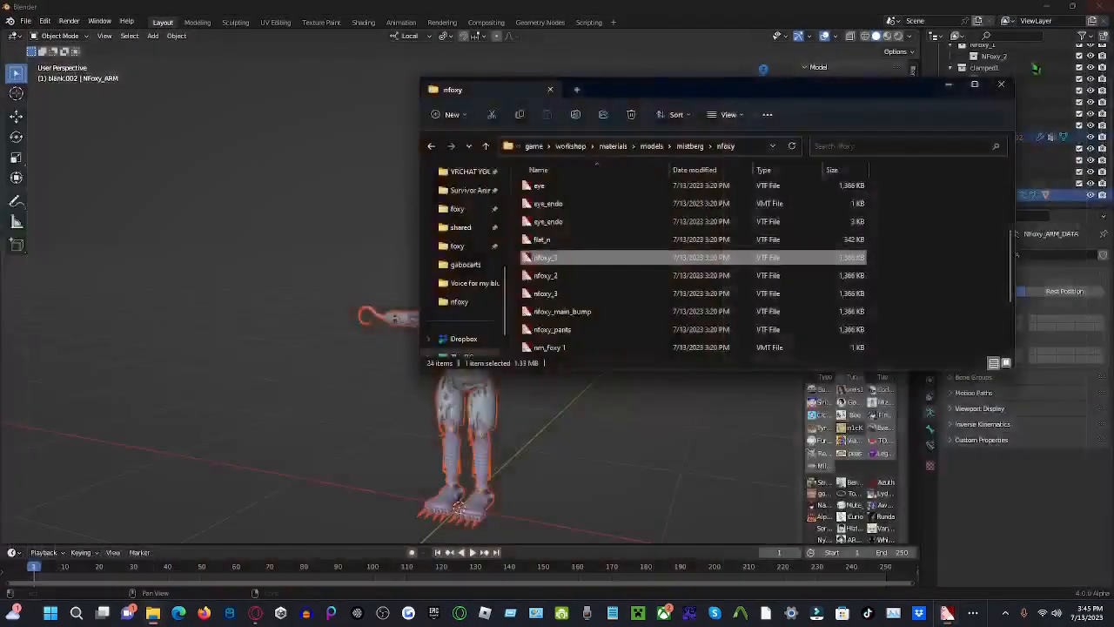
# Export nfoxy_2 as a PNG into MistBerg
pyautogui.click(734, 277)
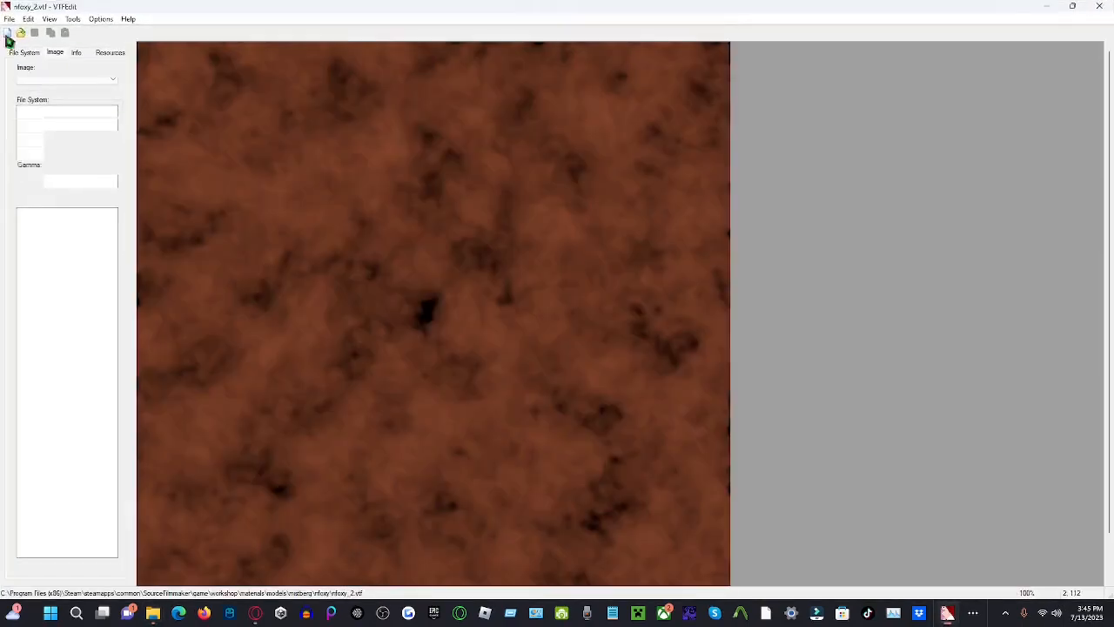
pyautogui.click(12, 19)
pyautogui.click(49, 108)
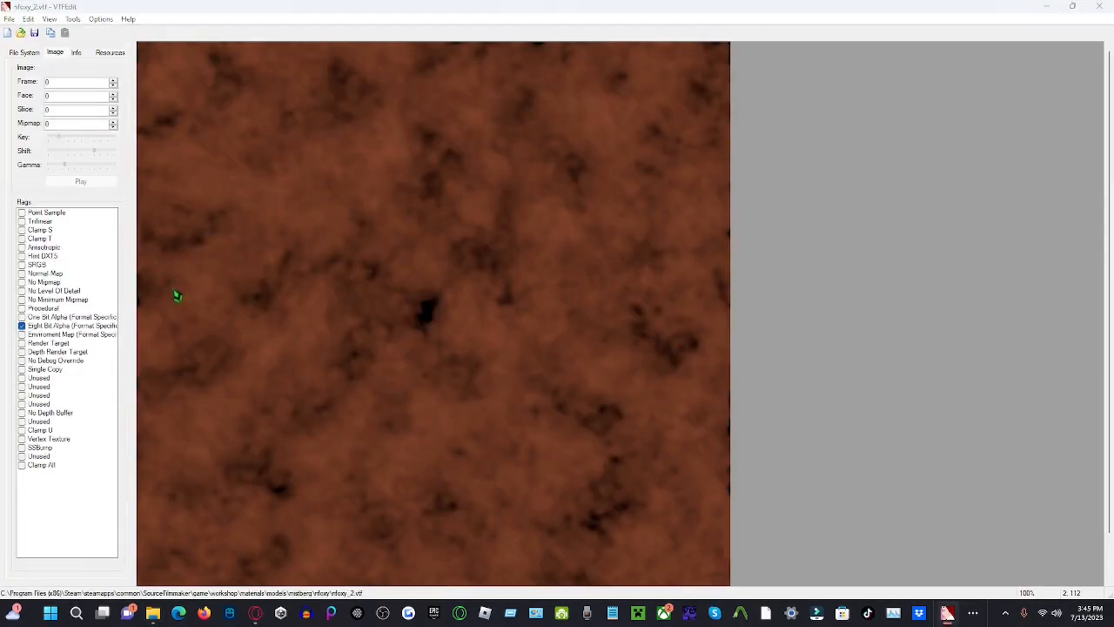
pyautogui.click(169, 293)
pyautogui.click(160, 318)
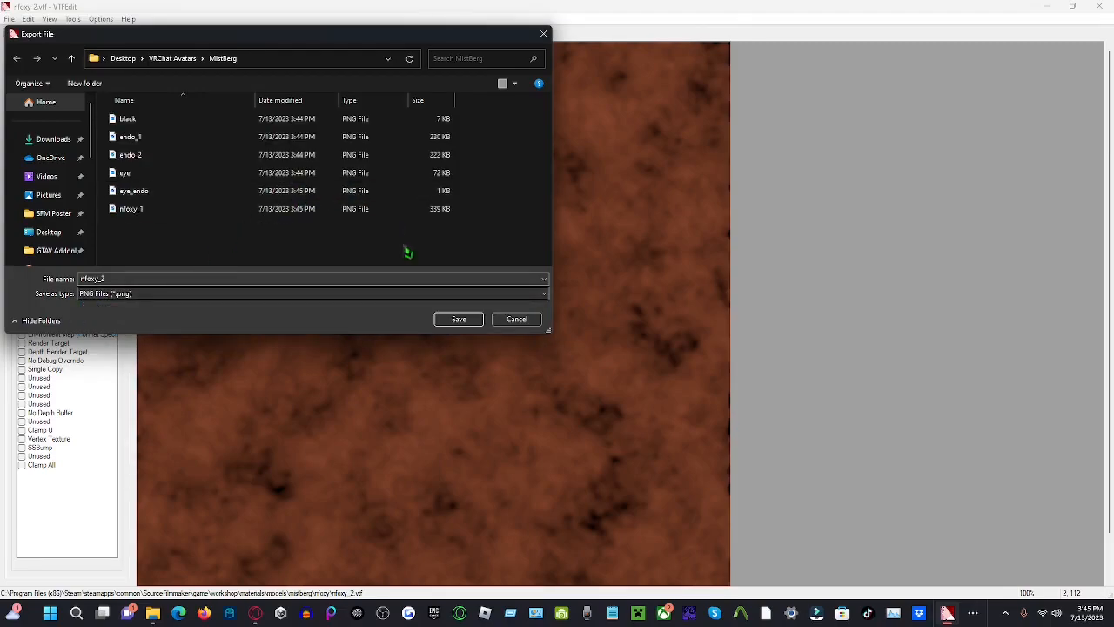
pyautogui.click(451, 319)
pyautogui.click(1098, 6)
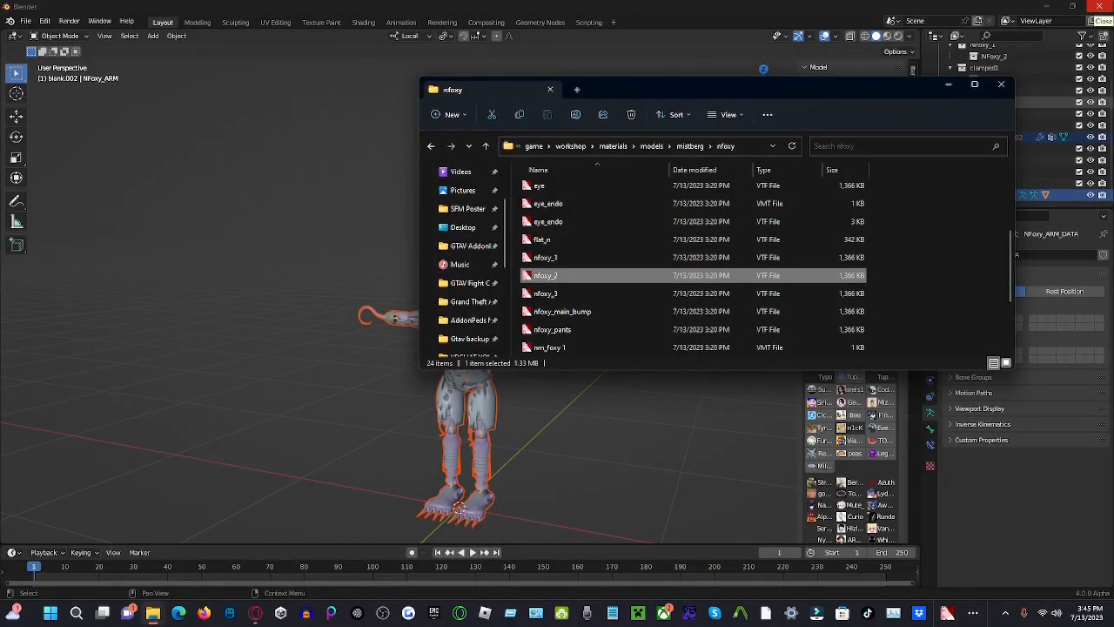
# Export nfoxy_3 as a PNG into MistBerg
pyautogui.doubleClick(788, 294)
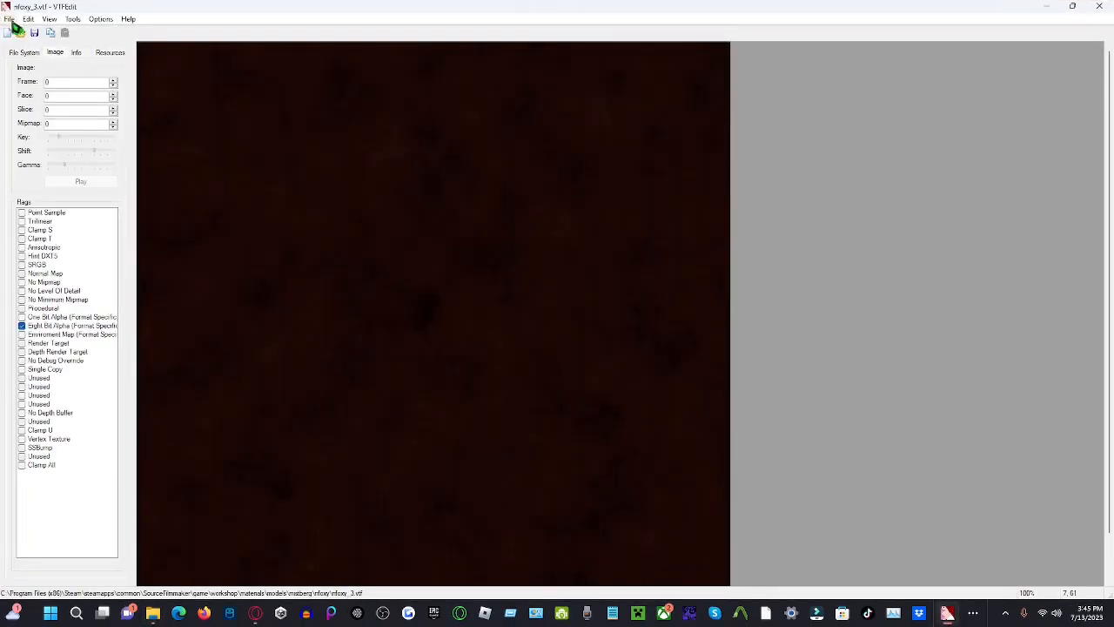
pyautogui.click(10, 20)
pyautogui.click(70, 108)
pyautogui.click(164, 295)
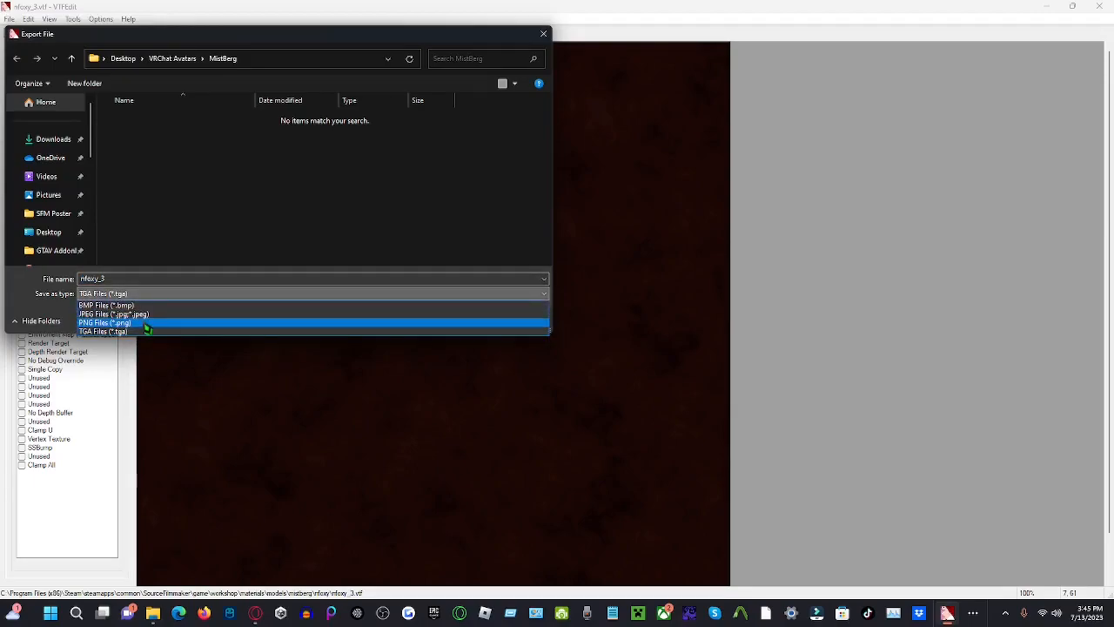
pyautogui.click(144, 321)
pyautogui.click(461, 320)
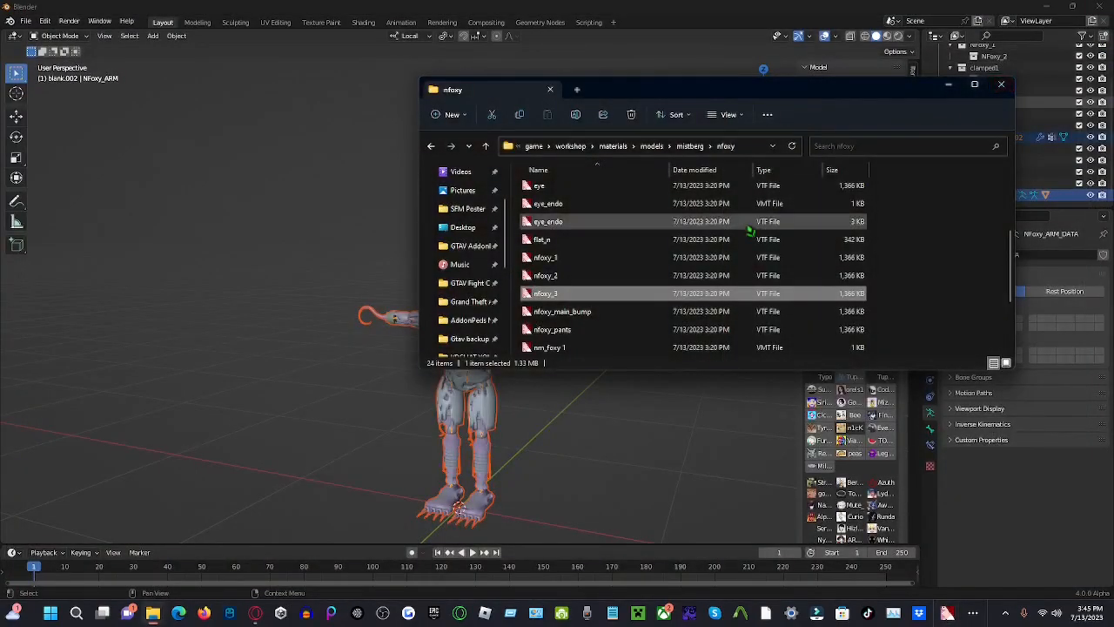
# Export the nfoxy_main_bump normal map as a PNG into MistBerg
pyautogui.click(581, 312)
pyautogui.doubleClick(582, 311)
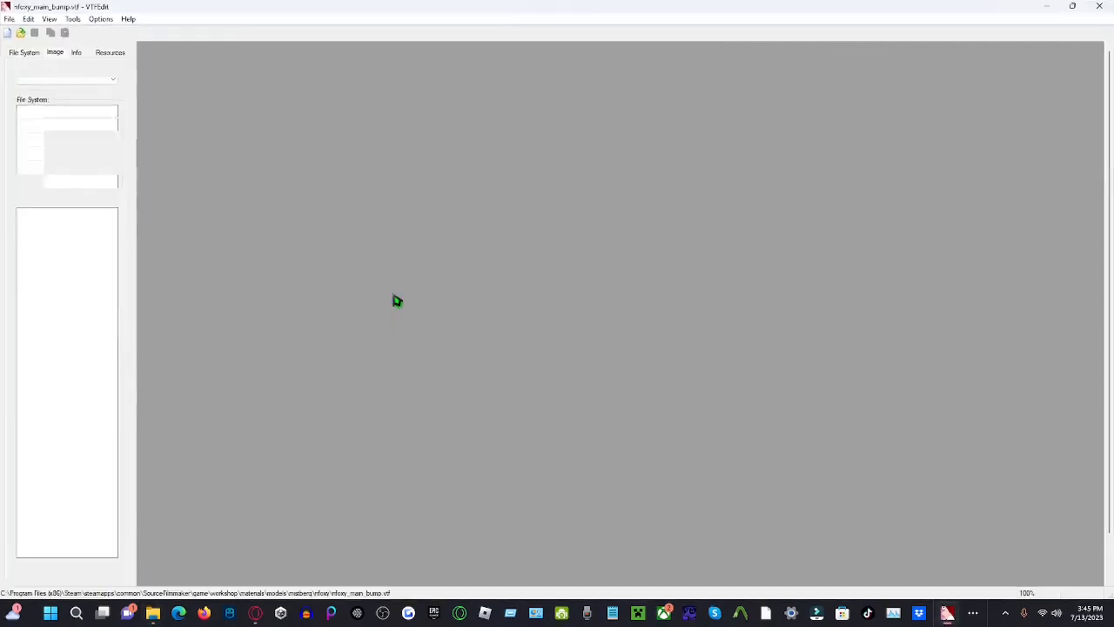
pyautogui.click(9, 19)
pyautogui.click(47, 108)
pyautogui.click(160, 294)
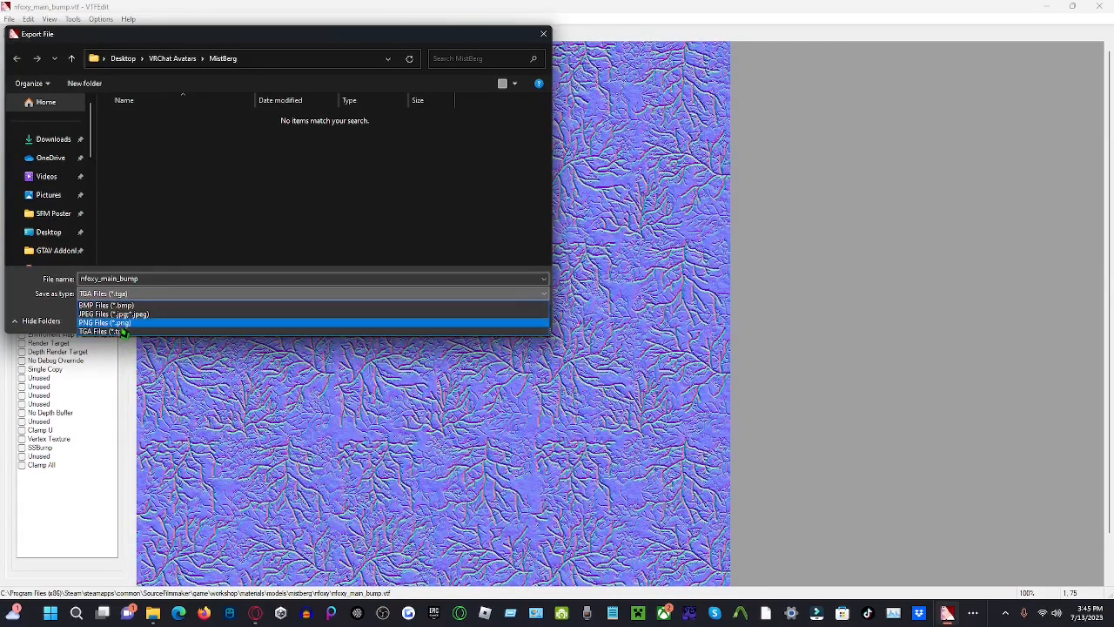
pyautogui.click(121, 323)
pyautogui.click(457, 320)
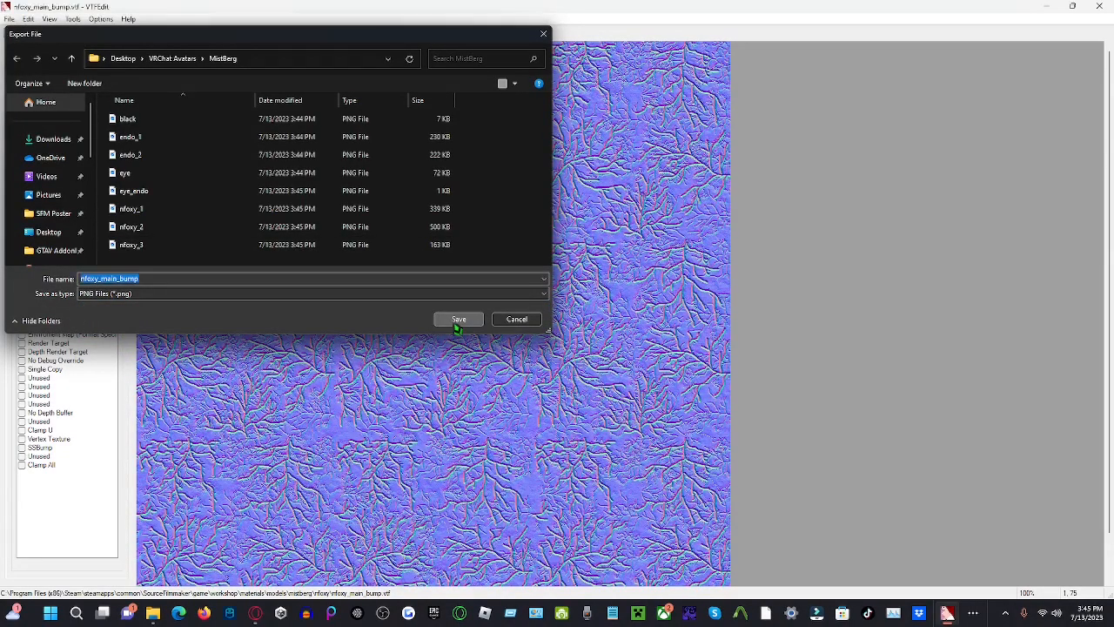
pyautogui.click(1099, 6)
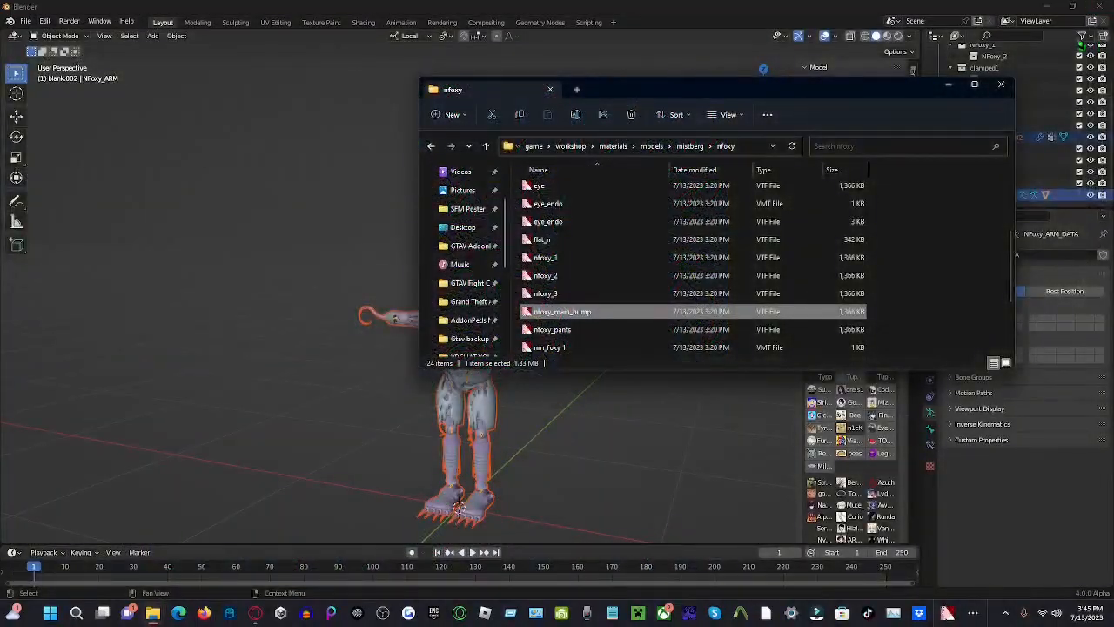
# Export nfoxy_pants as a PNG into MistBerg
pyautogui.click(725, 337)
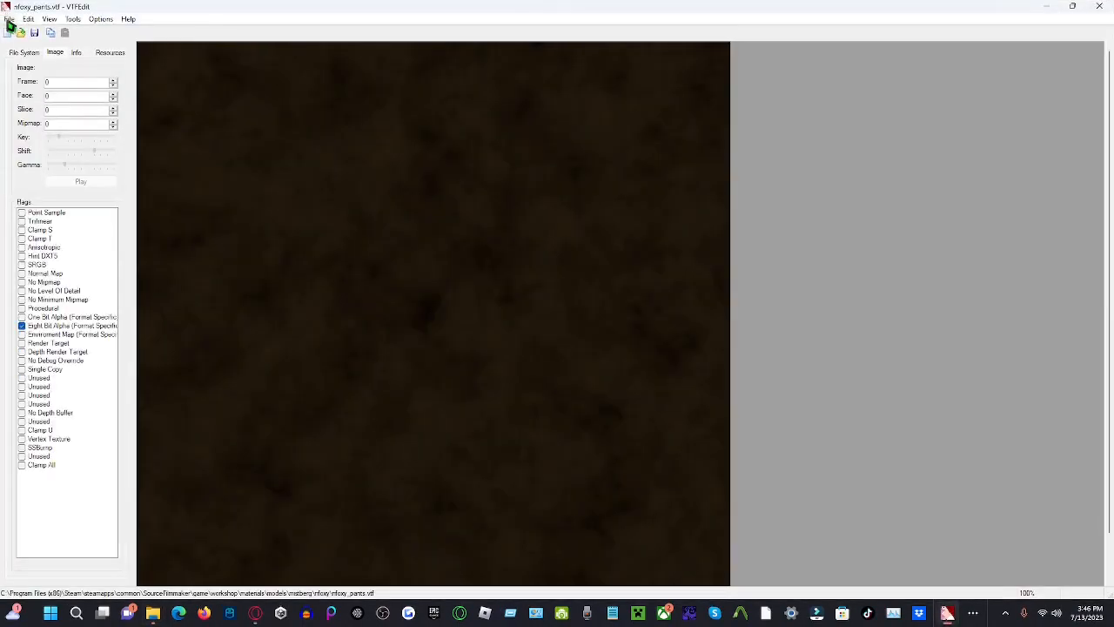
pyautogui.click(10, 19)
pyautogui.click(83, 102)
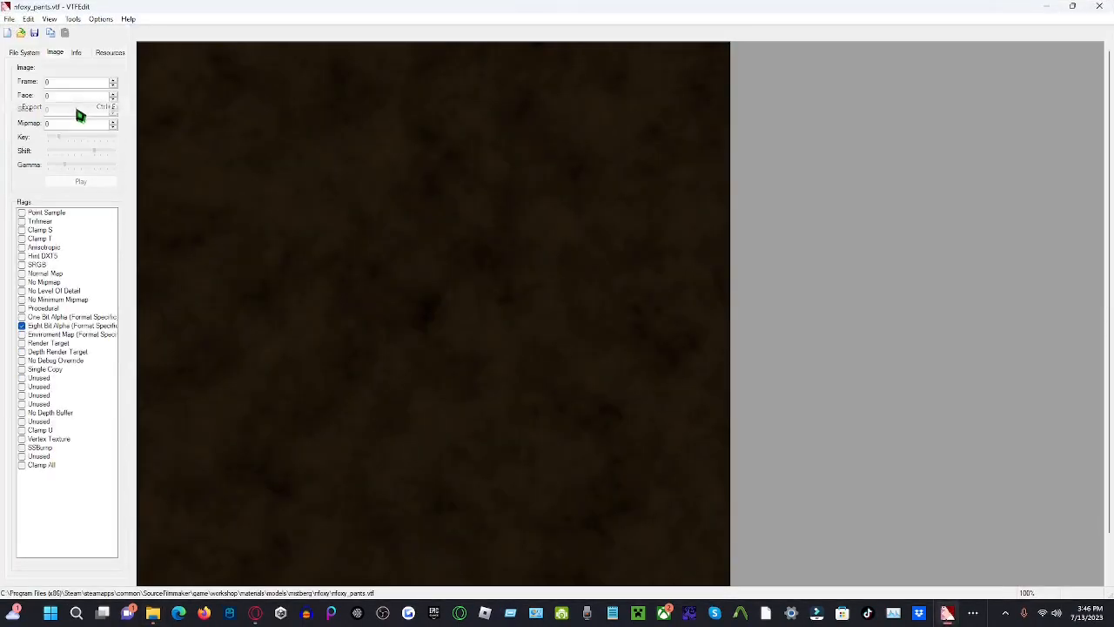
pyautogui.click(148, 294)
pyautogui.click(146, 307)
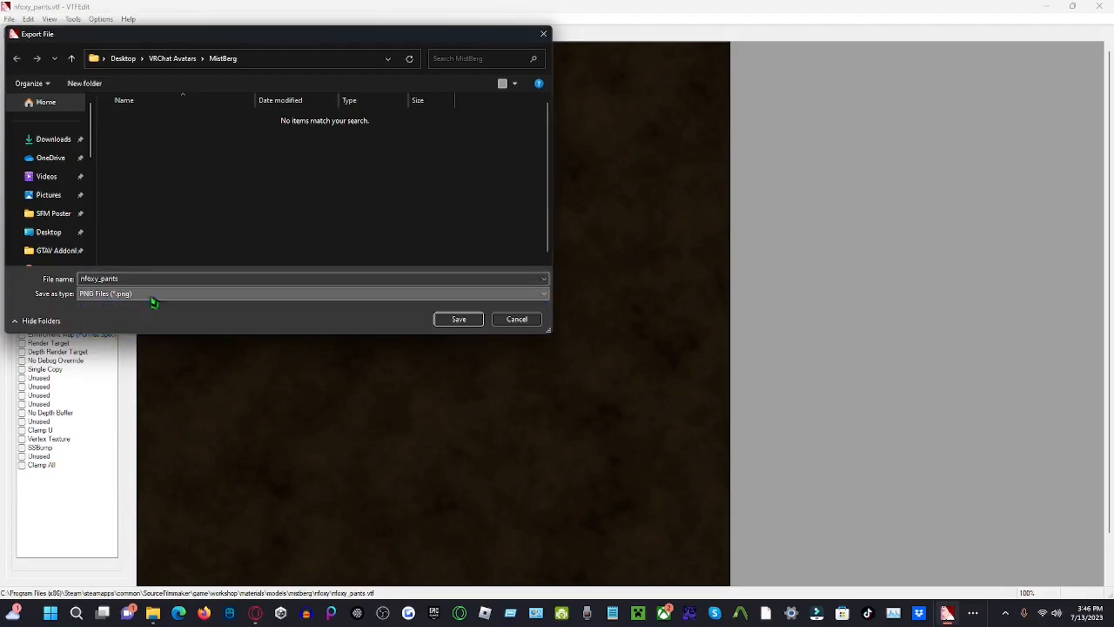
pyautogui.click(459, 319)
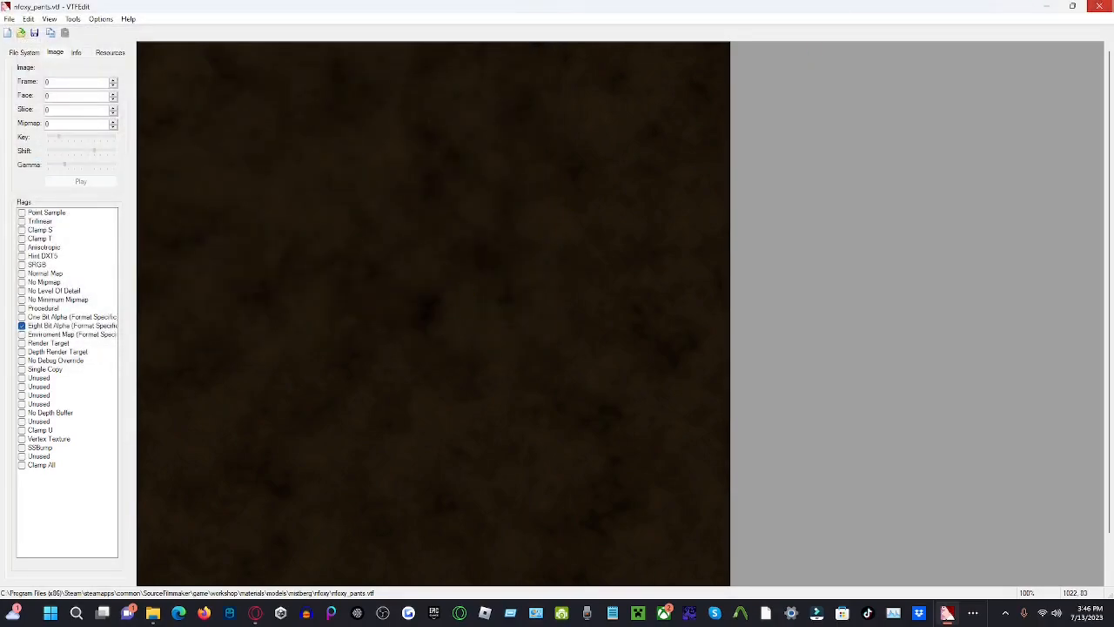
pyautogui.click(1099, 6)
# Inspect the nm_foxy 1 material and the teeth texture, then close the nfoxy folder
pyautogui.scroll(-2, 705, 221)
pyautogui.click(621, 247)
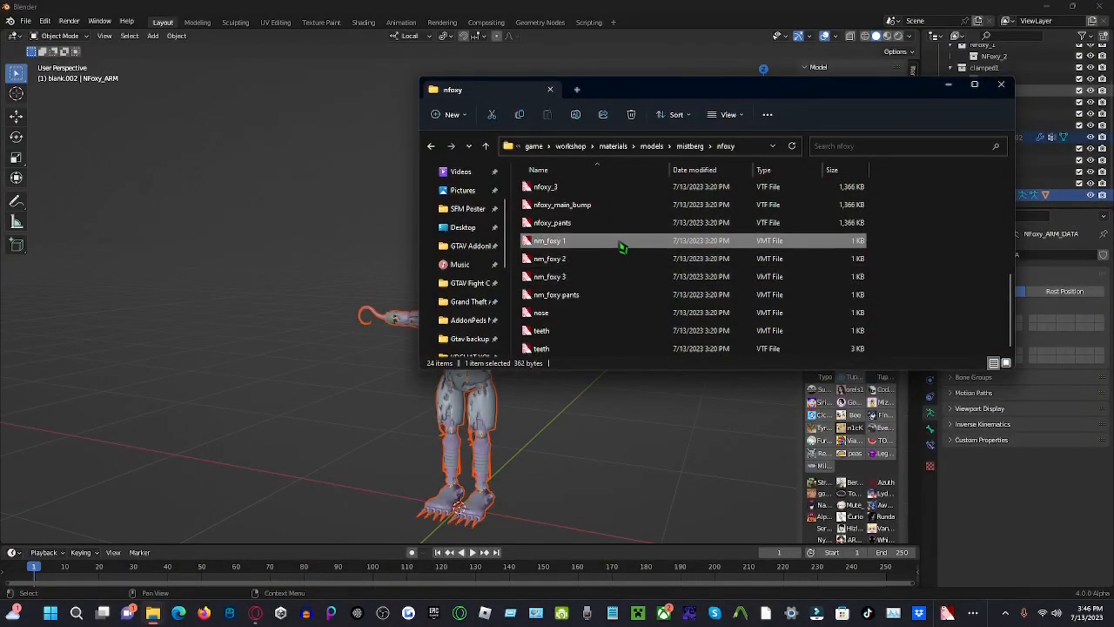
pyautogui.doubleClick(621, 247)
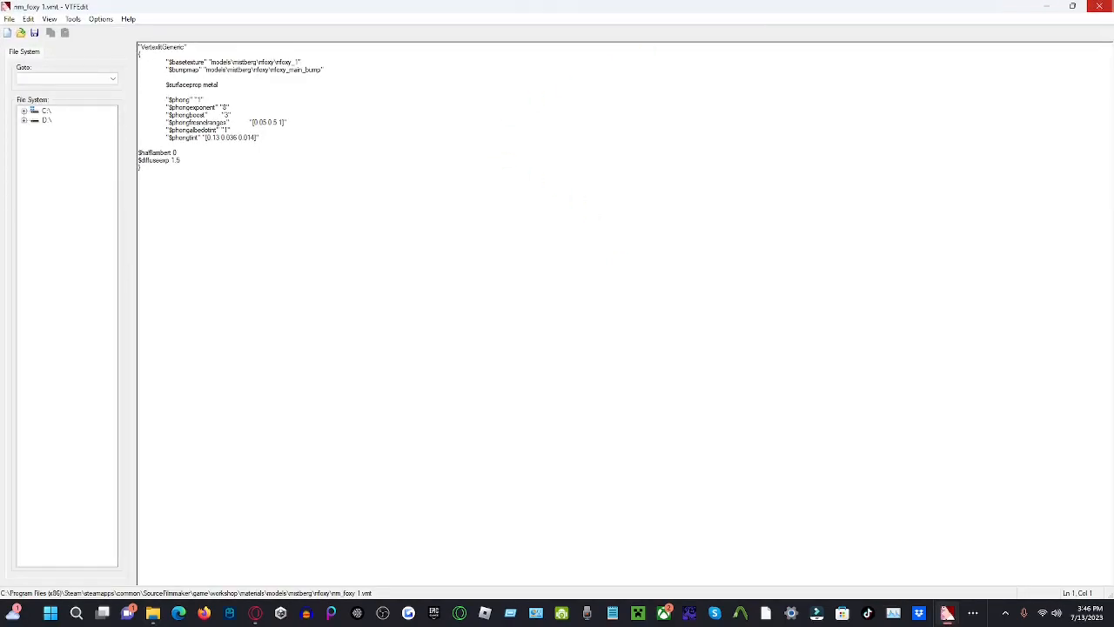
pyautogui.click(1099, 6)
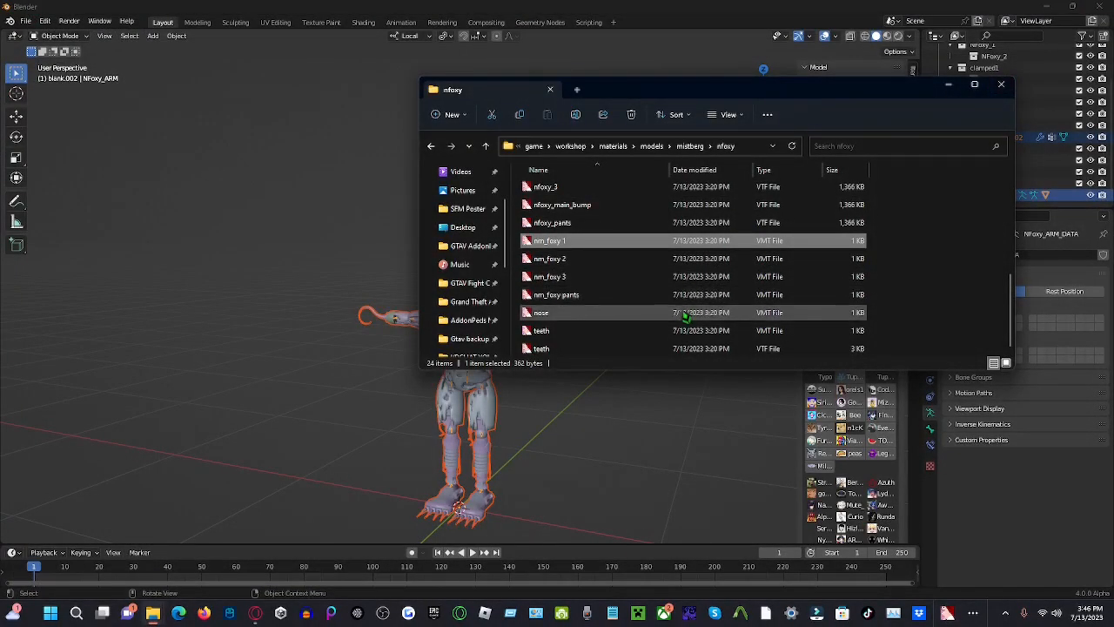
pyautogui.click(663, 352)
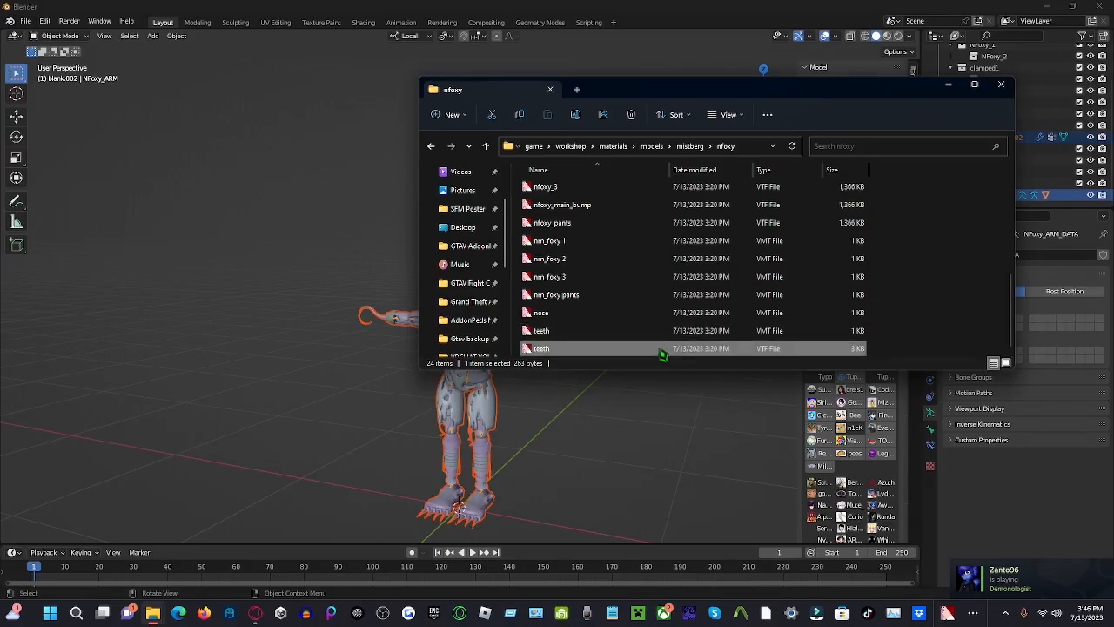
pyautogui.doubleClick(661, 351)
pyautogui.click(1099, 6)
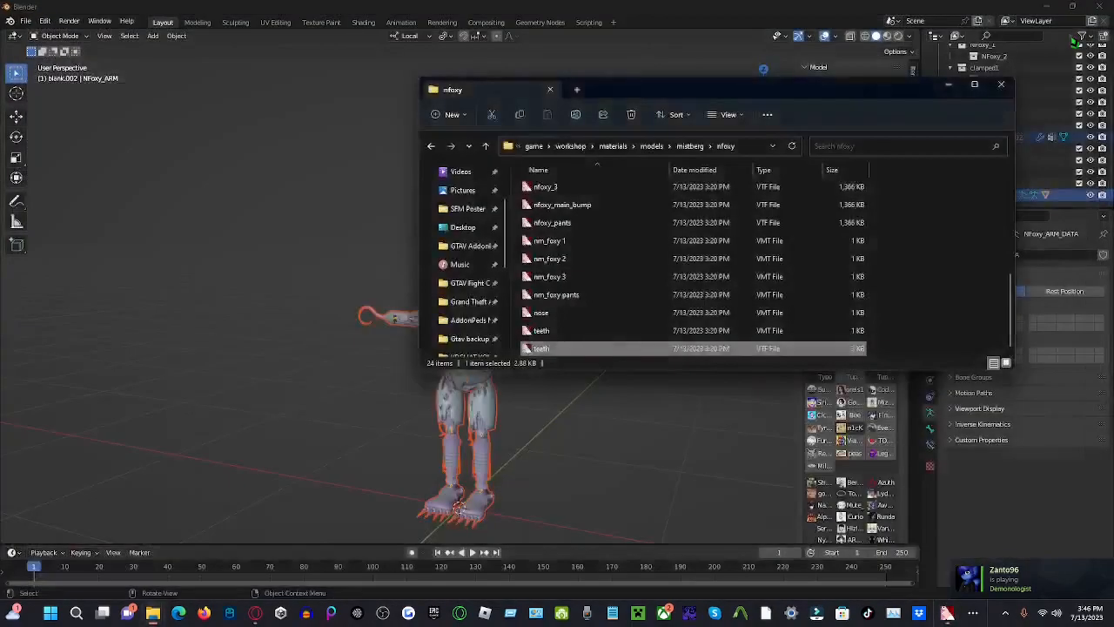
pyautogui.click(999, 84)
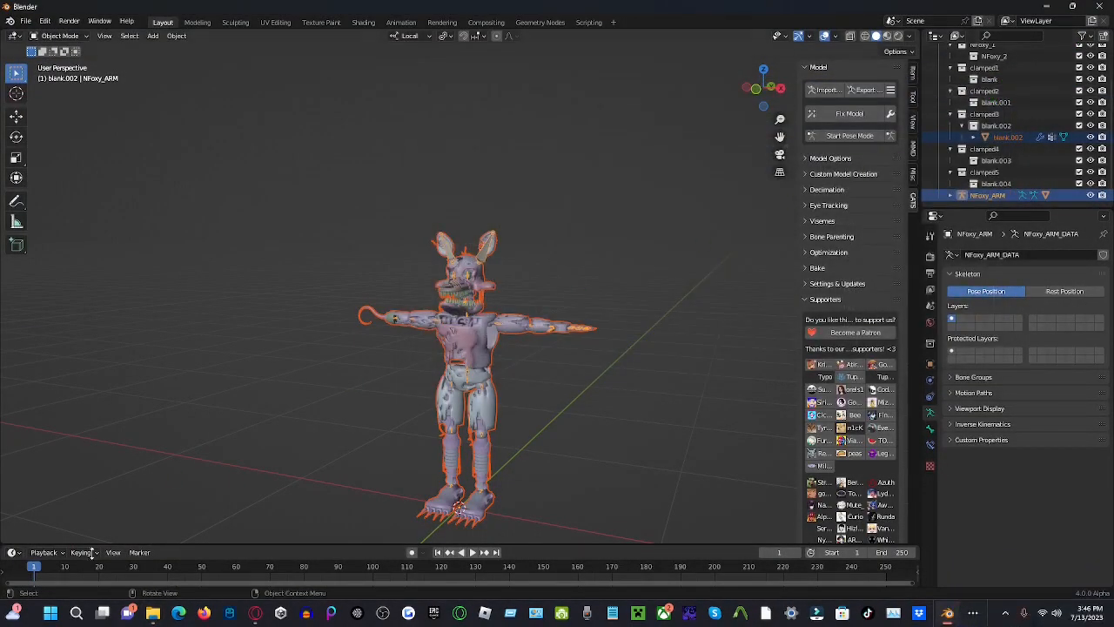
# Browse to Desktop\VRChat Avatars in a new File Explorer window
pyautogui.click(152, 612)
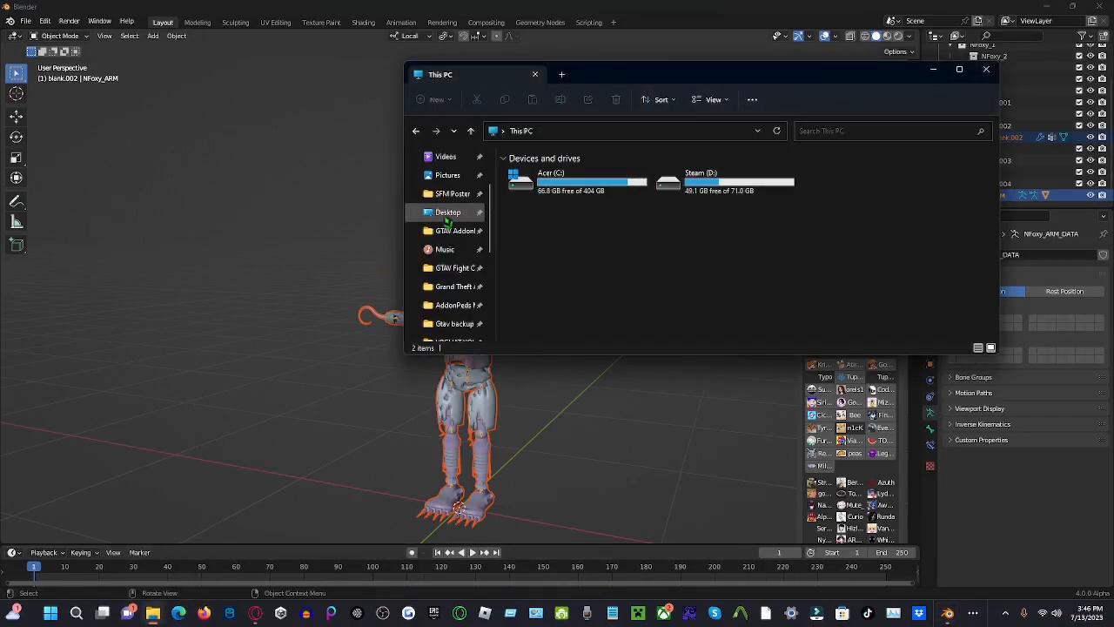
pyautogui.click(447, 211)
pyautogui.scroll(-20, 592, 291)
pyautogui.scroll(-2, 592, 290)
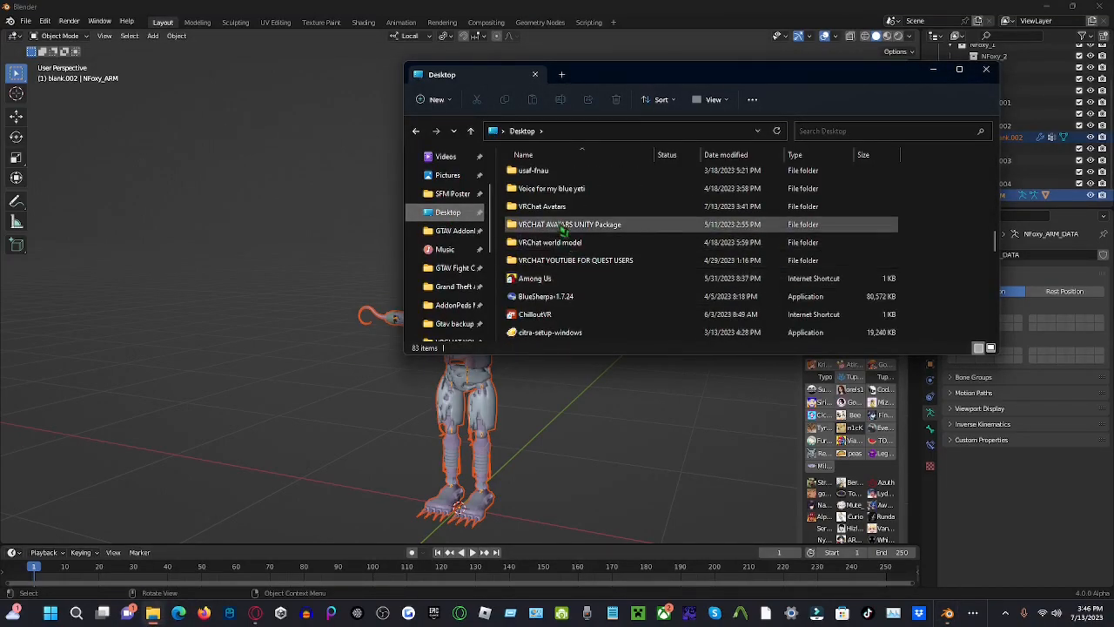
pyautogui.doubleClick(557, 206)
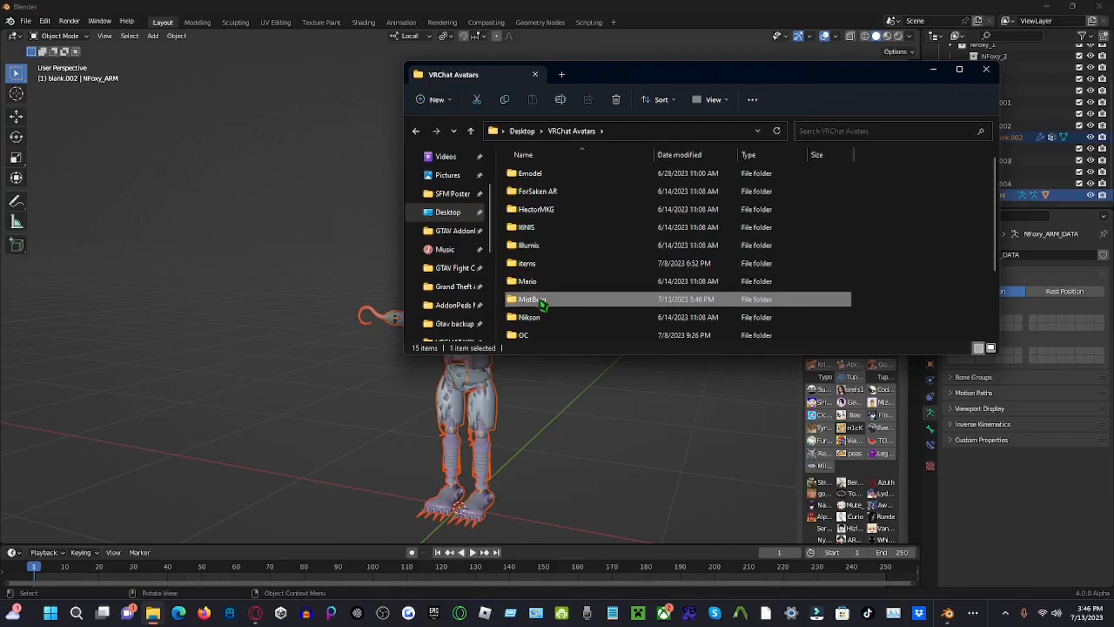
# In MistBerg, view the Open with app list for eye.png, then bring up the window switcher
pyautogui.doubleClick(550, 298)
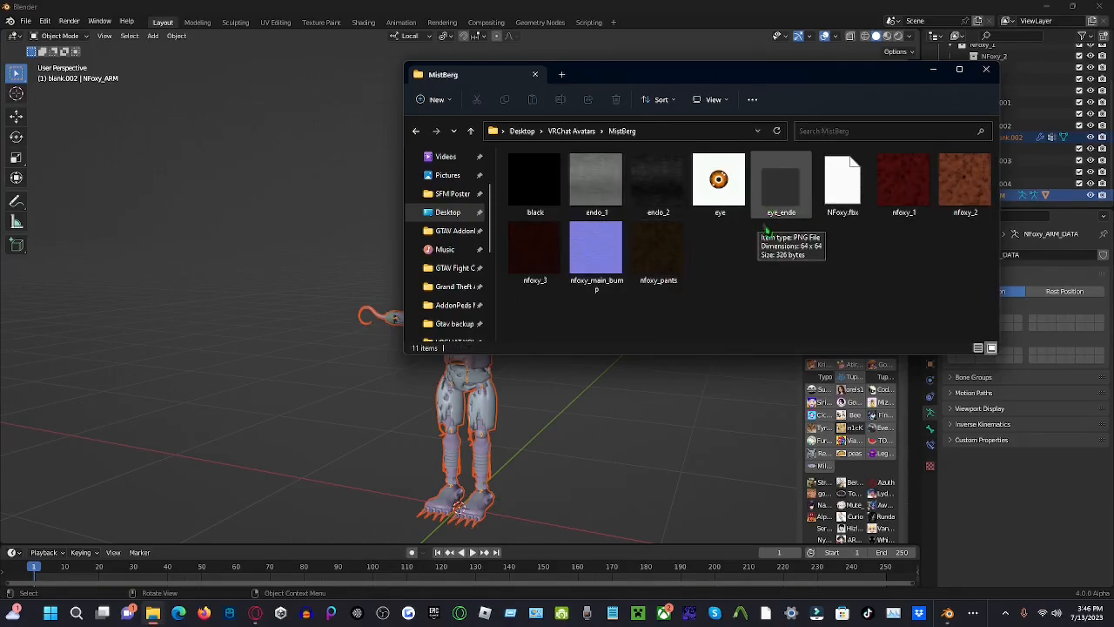
pyautogui.click(673, 202)
pyautogui.click(700, 203)
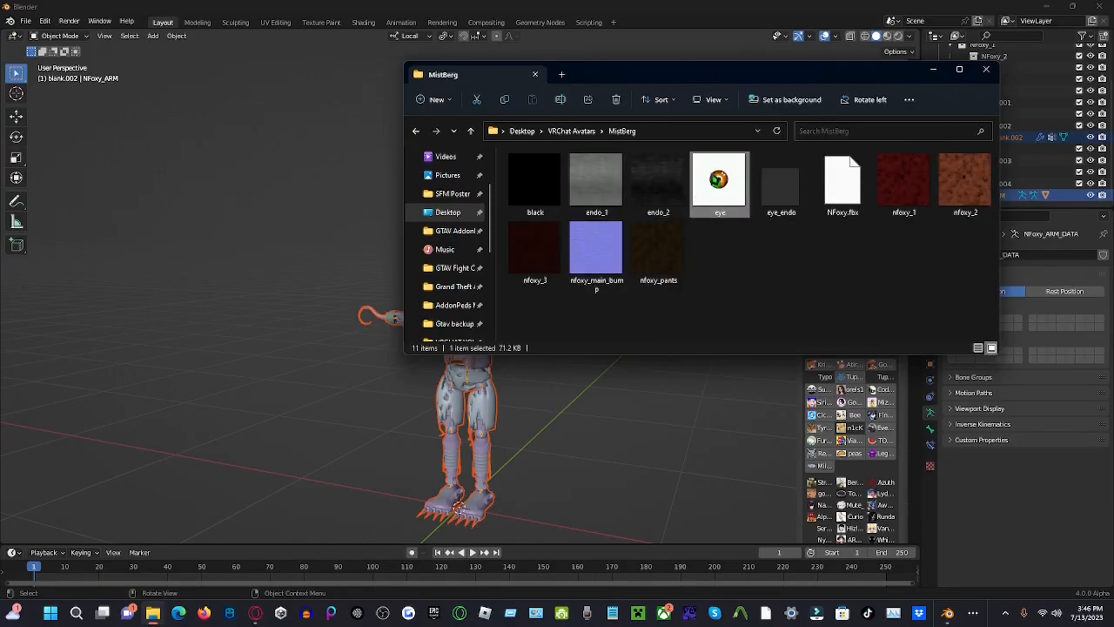
pyautogui.rightClick(713, 179)
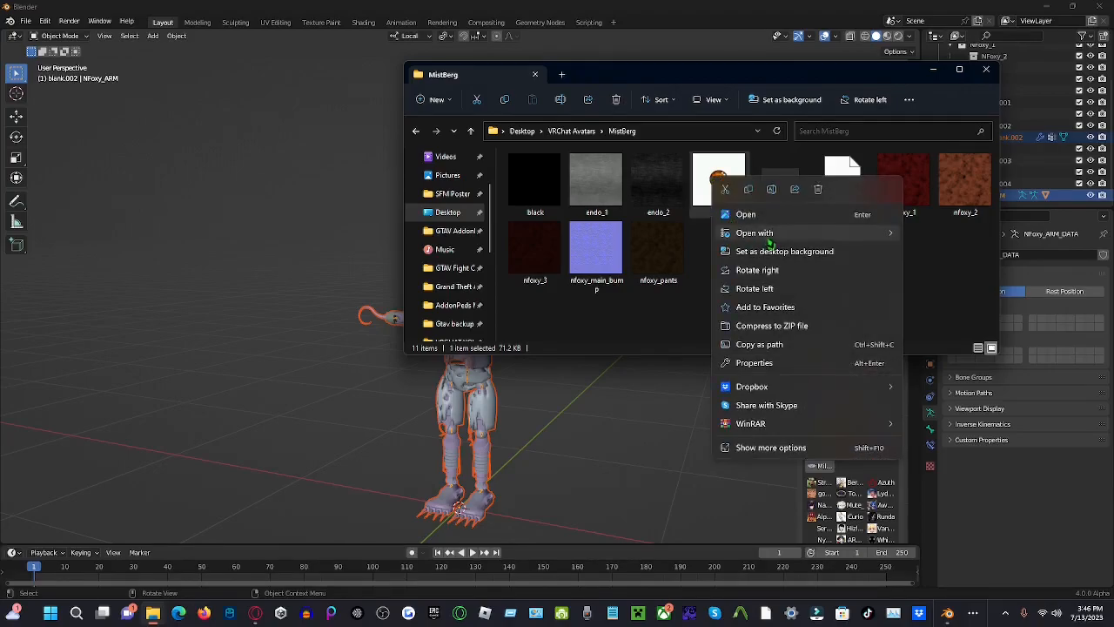
pyautogui.moveTo(770, 243)
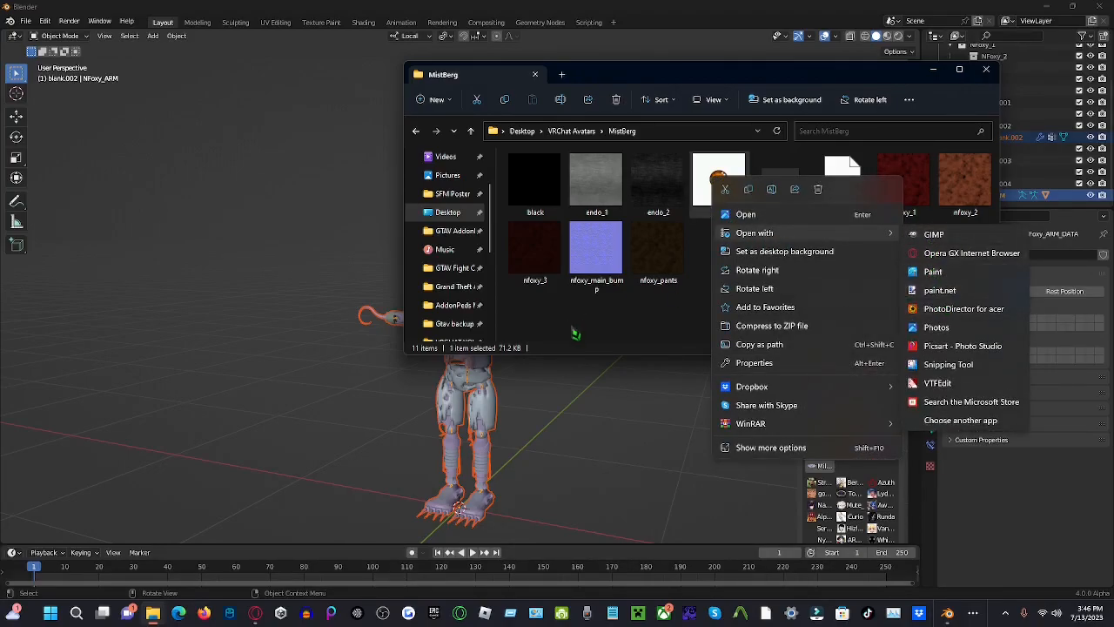
pyautogui.hotkey('alt', 'Tab')
pyautogui.hotkey('alt', 'Tab')
pyautogui.hotkey('alt', 'Tab')
pyautogui.hotkey('alt', 'Tab')
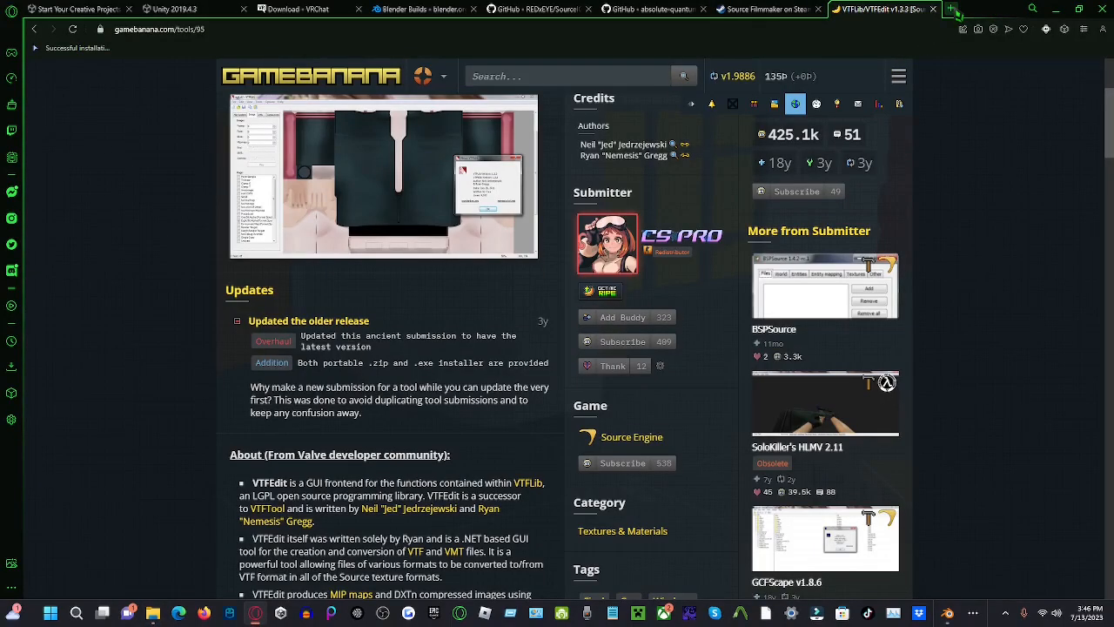
# Search 'paint.net download' in a new tab and open the Paint.NET download page, closing the results tab
pyautogui.click(953, 10)
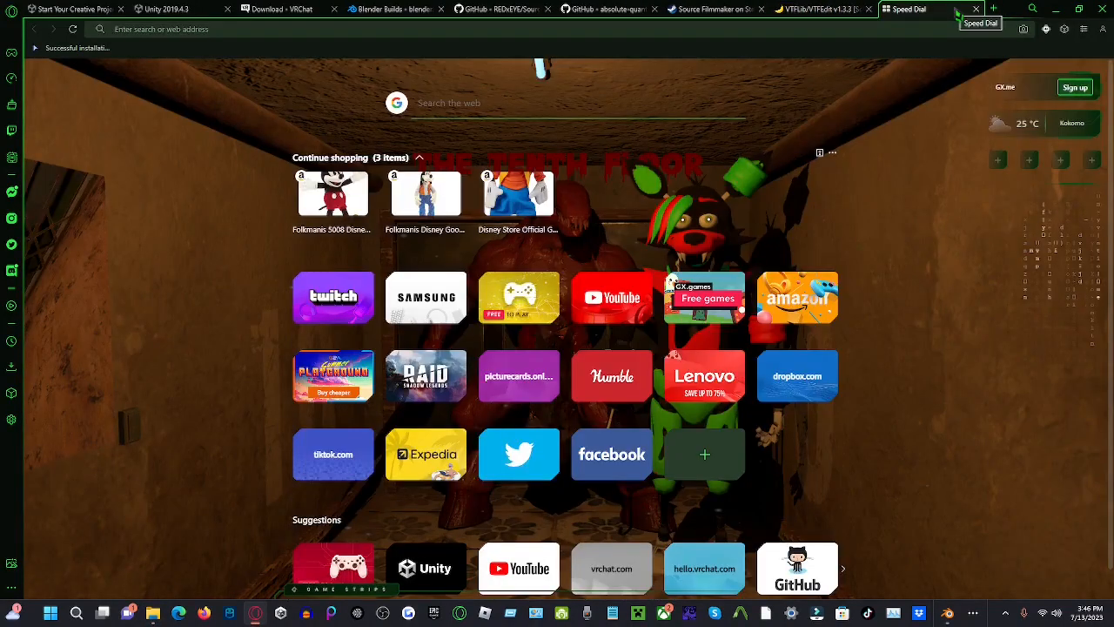
pyautogui.write('paint.ne')
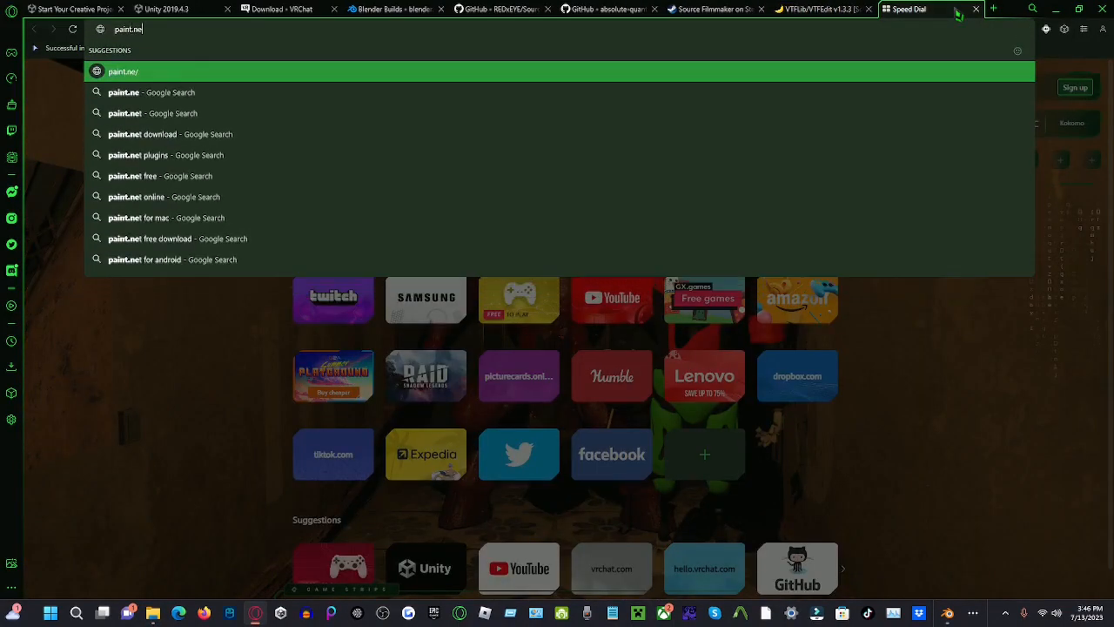
pyautogui.write('t download')
pyautogui.press('Return')
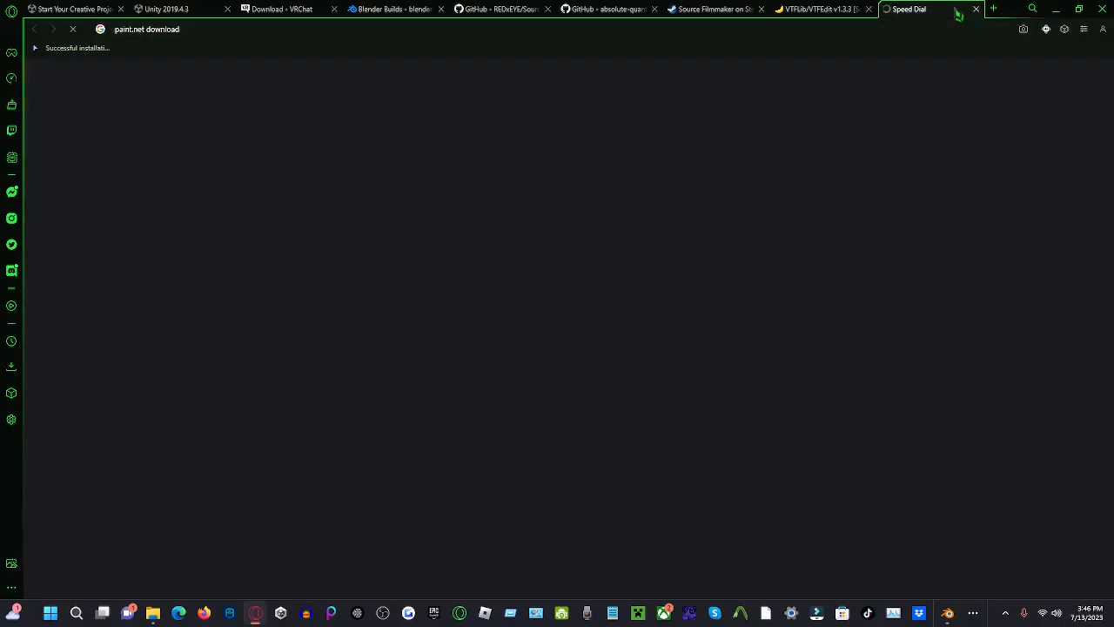
pyautogui.click(239, 206)
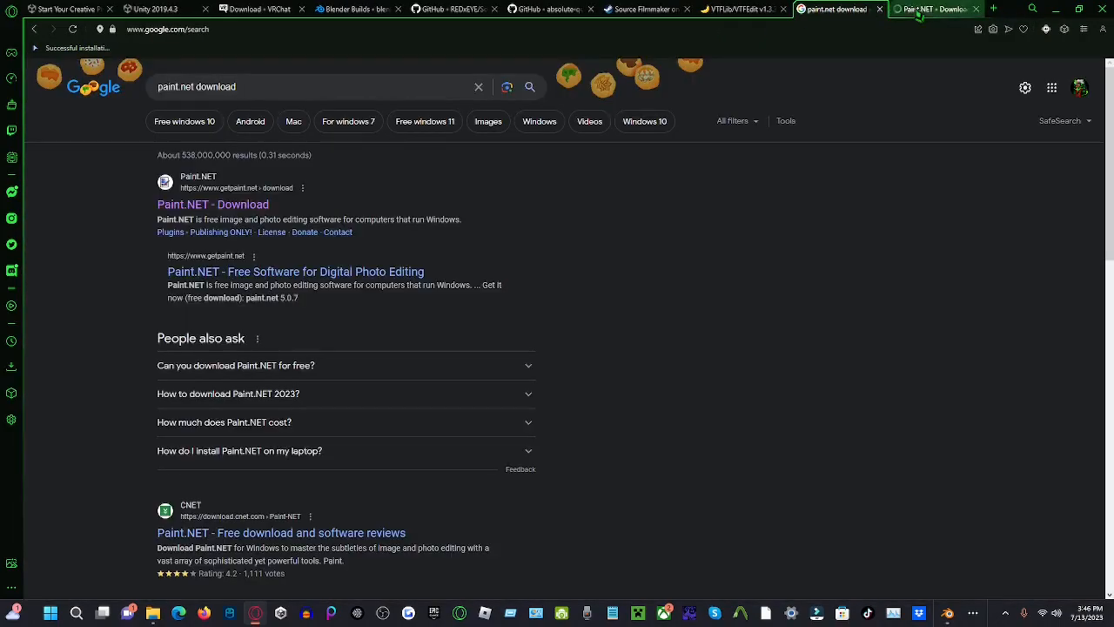
pyautogui.scroll(-2, 740, 228)
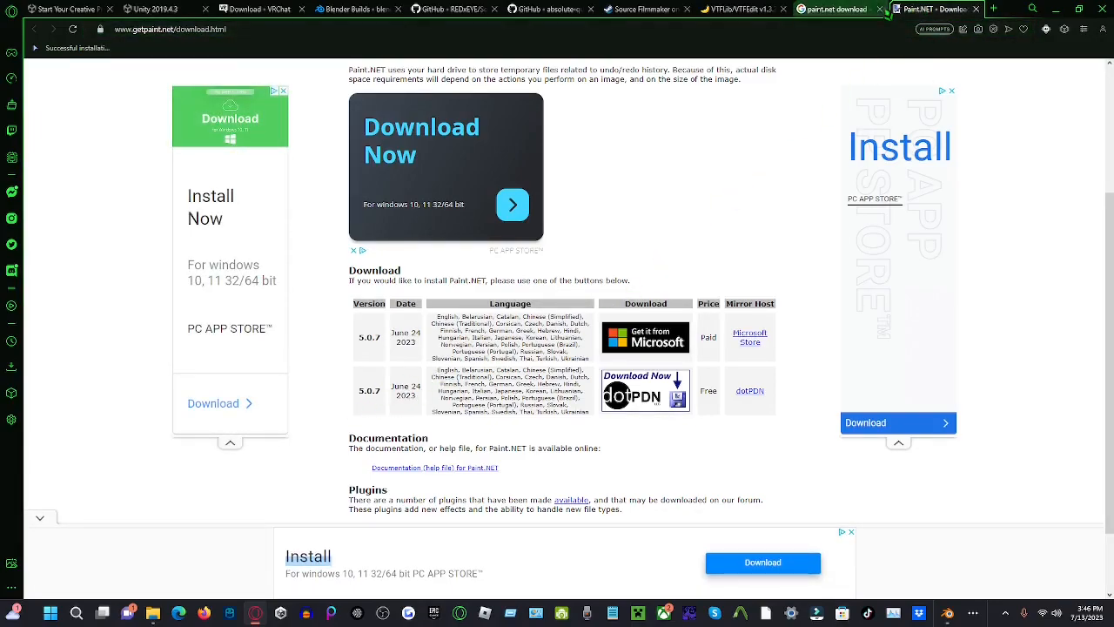
pyautogui.click(878, 9)
pyautogui.scroll(2, 832, 79)
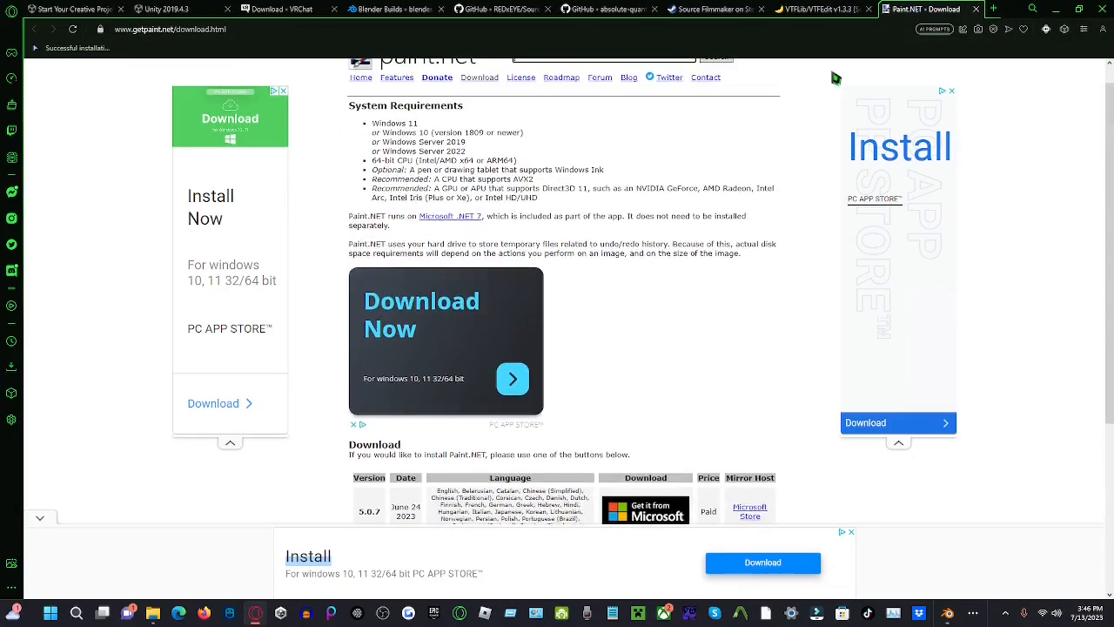
pyautogui.scroll(-2, 575, 226)
pyautogui.scroll(2, 601, 244)
pyautogui.scroll(-3, 661, 261)
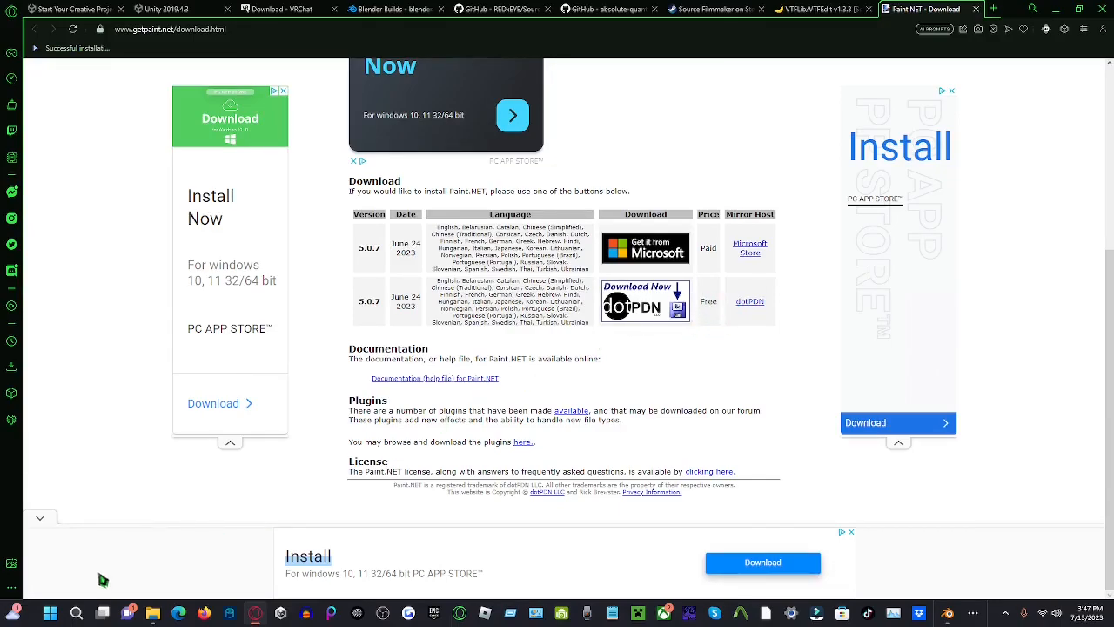
# Open eye.png from the MistBerg folder with paint.net
pyautogui.click(154, 614)
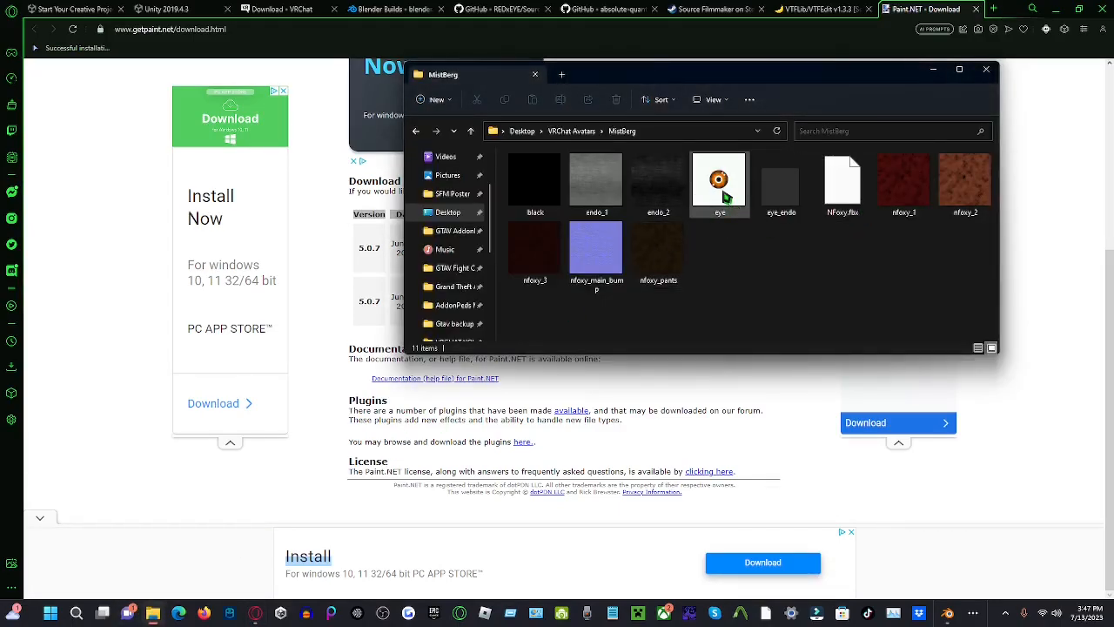
pyautogui.rightClick(721, 190)
pyautogui.click(634, 368)
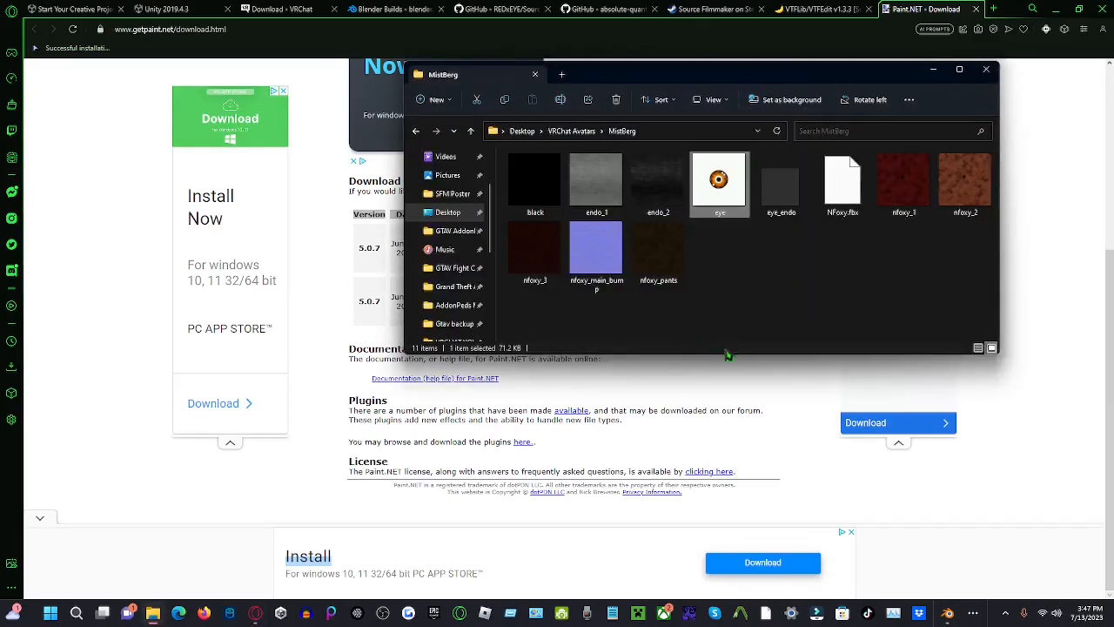
pyautogui.click(733, 378)
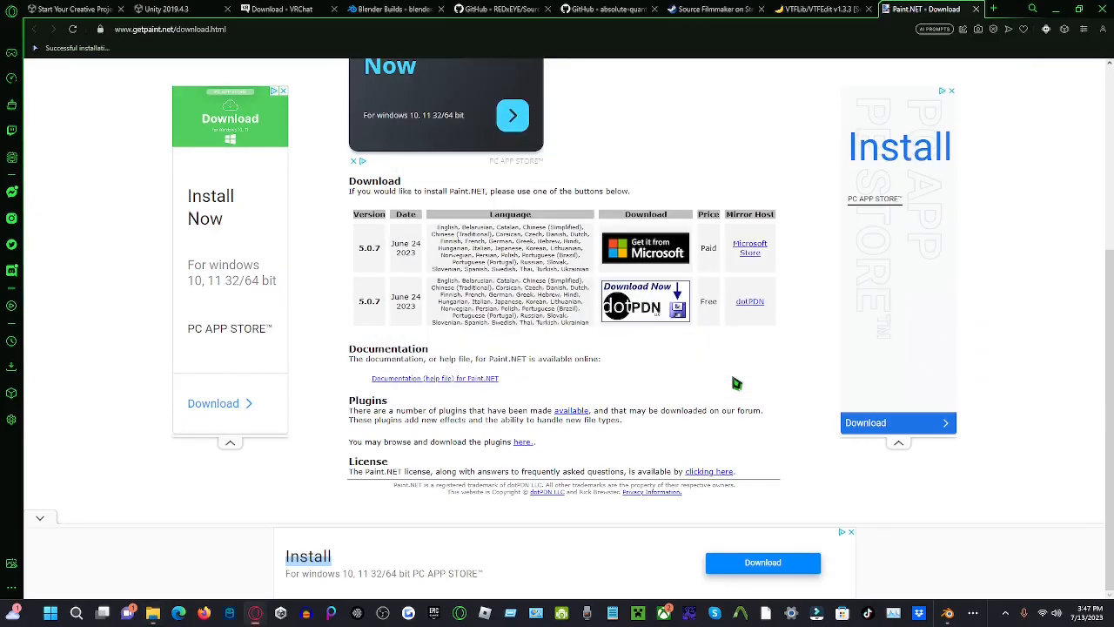
pyautogui.click(153, 615)
pyautogui.rightClick(738, 190)
pyautogui.moveTo(836, 244)
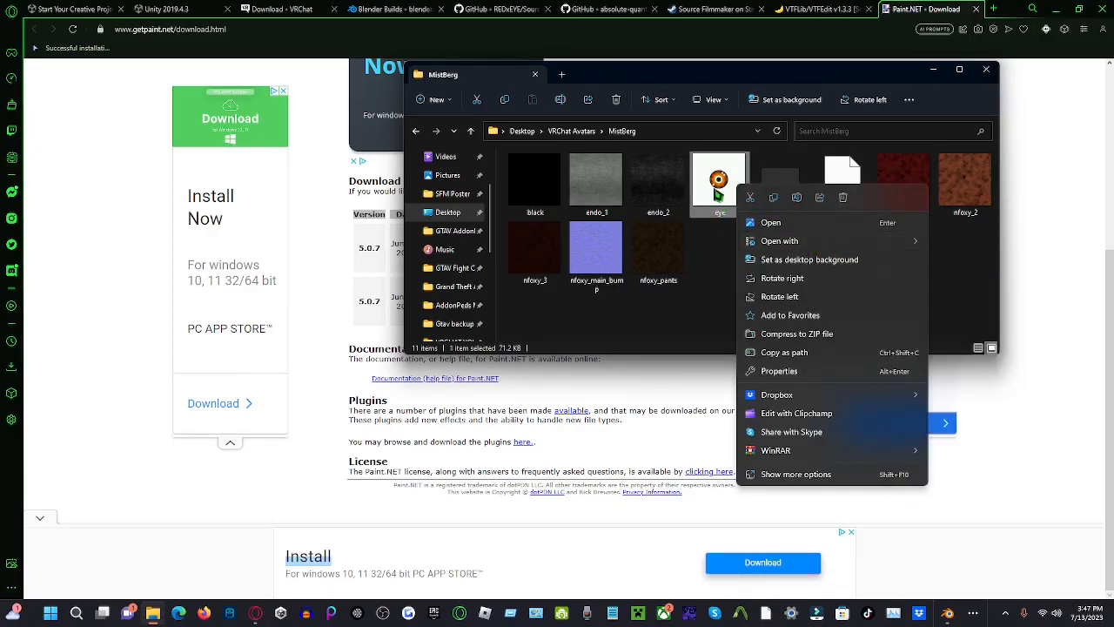
pyautogui.rightClick(719, 210)
pyautogui.moveTo(792, 267)
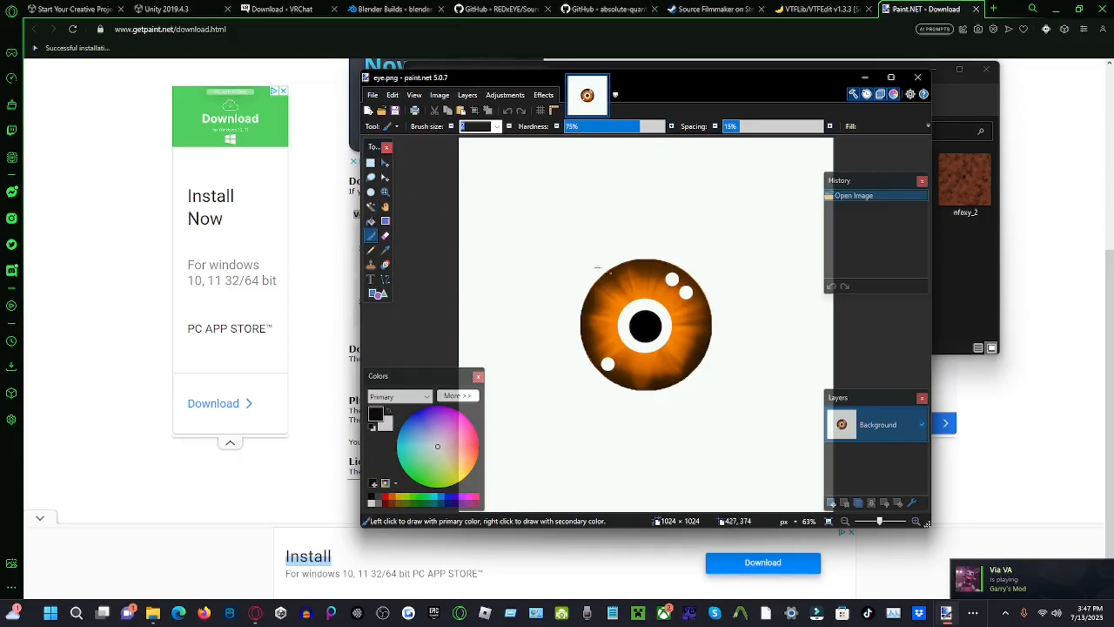
# Select the eye's white background with Magic Wand and fill it black
pyautogui.click(371, 206)
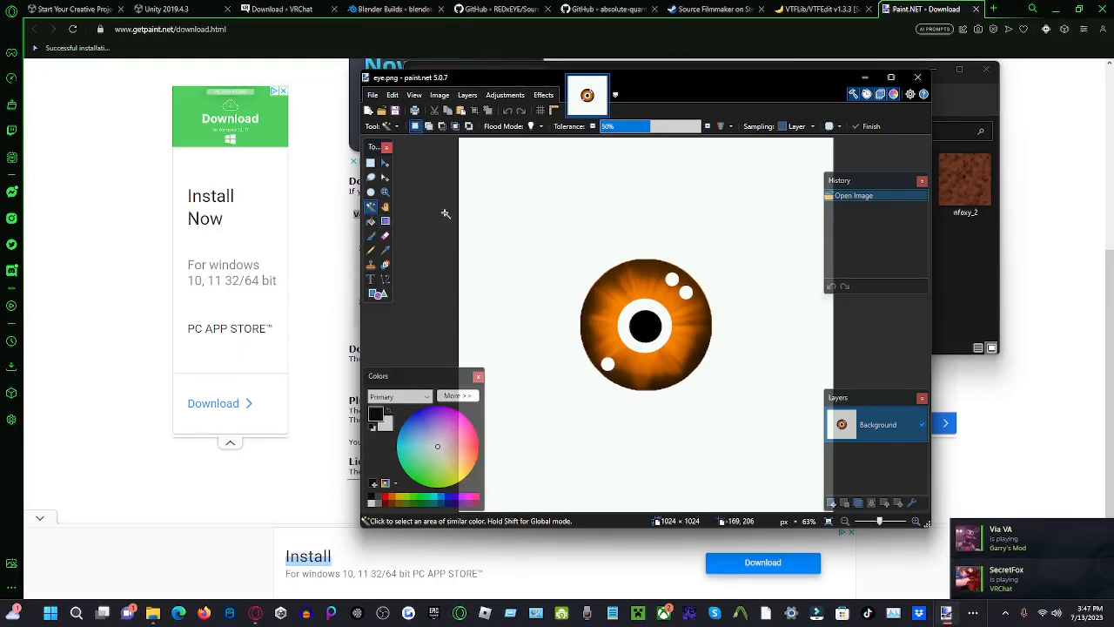
pyautogui.click(526, 198)
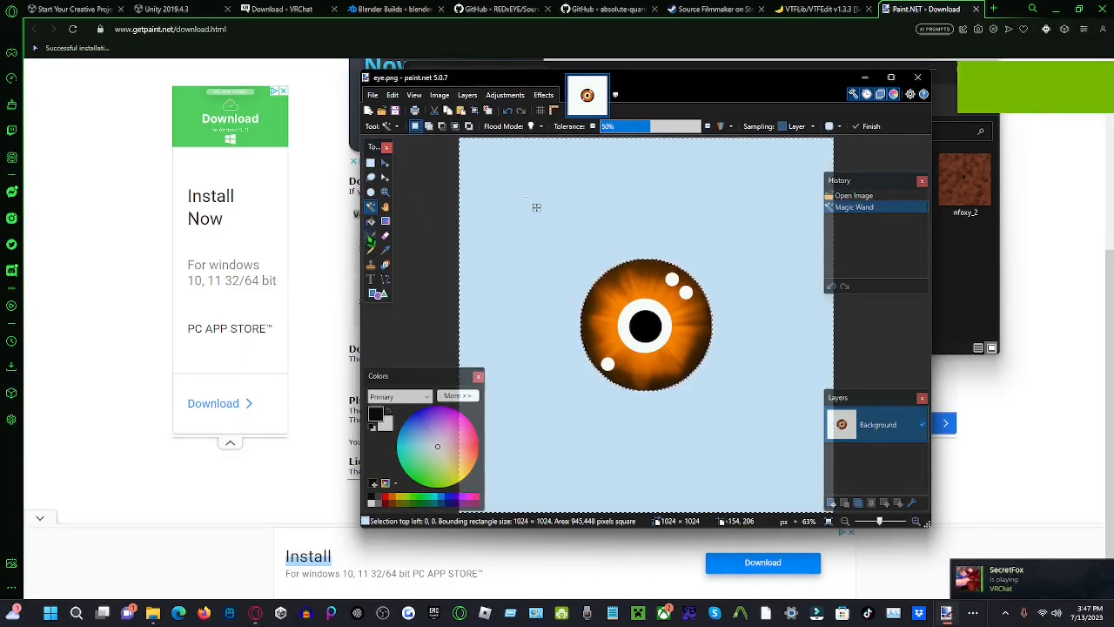
pyautogui.click(370, 221)
pyautogui.click(540, 217)
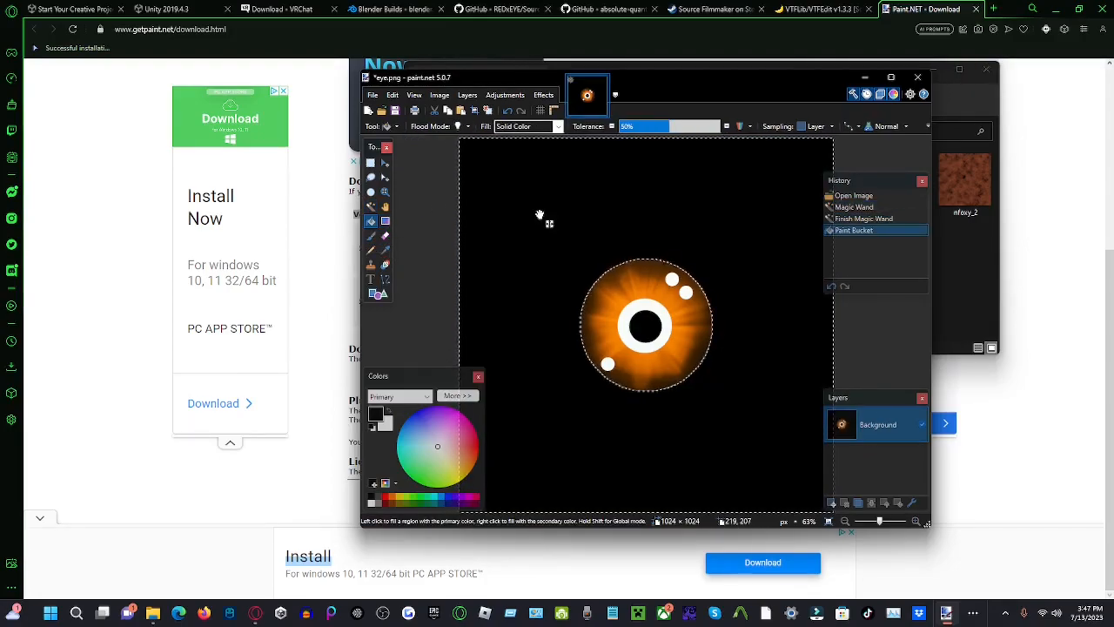
# Save the image as 'eye emmission' PNG and close paint.net
pyautogui.click(374, 95)
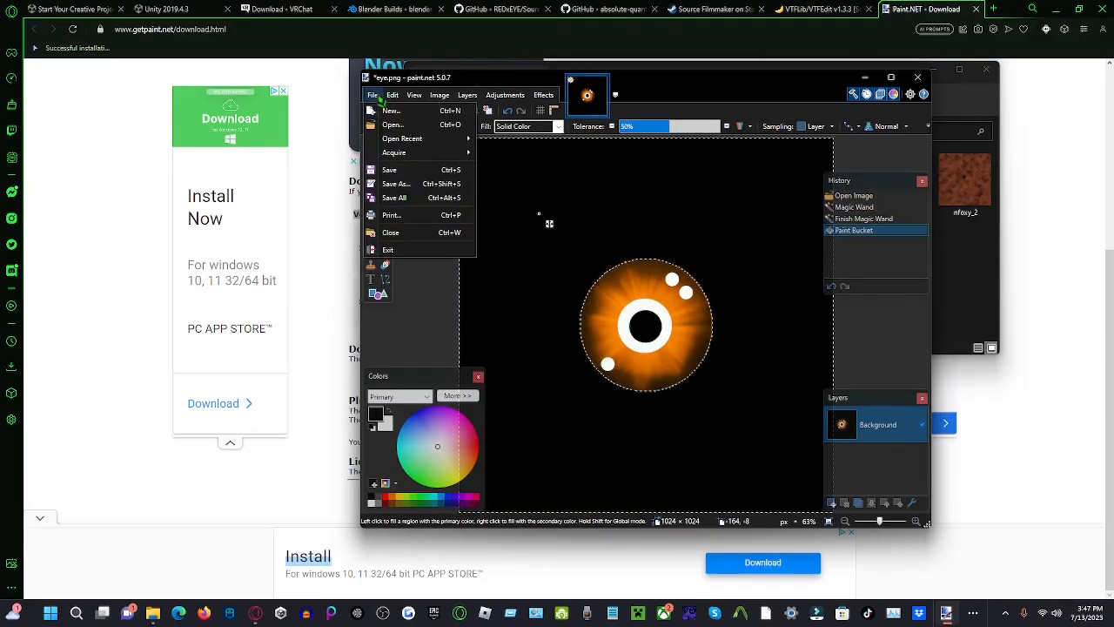
pyautogui.click(403, 184)
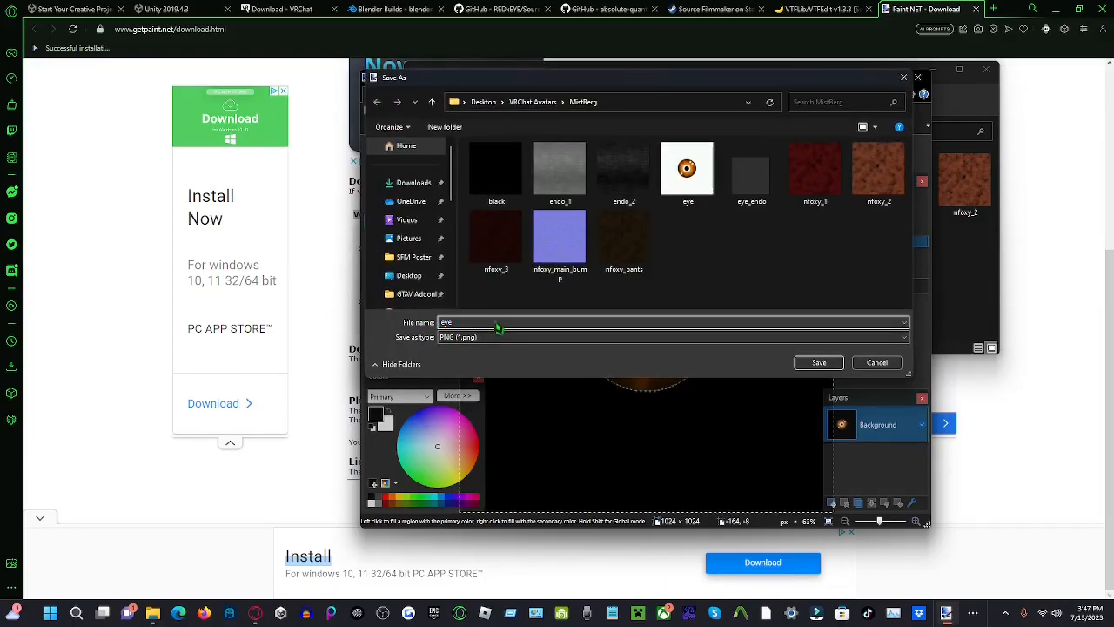
pyautogui.write('emmission')
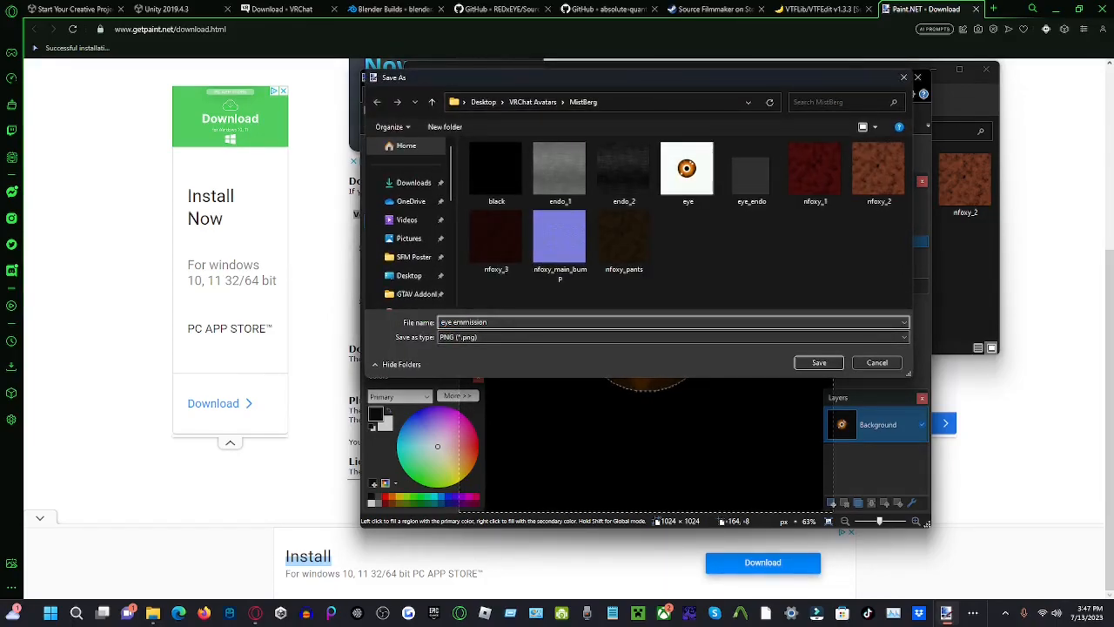
pyautogui.press('Return')
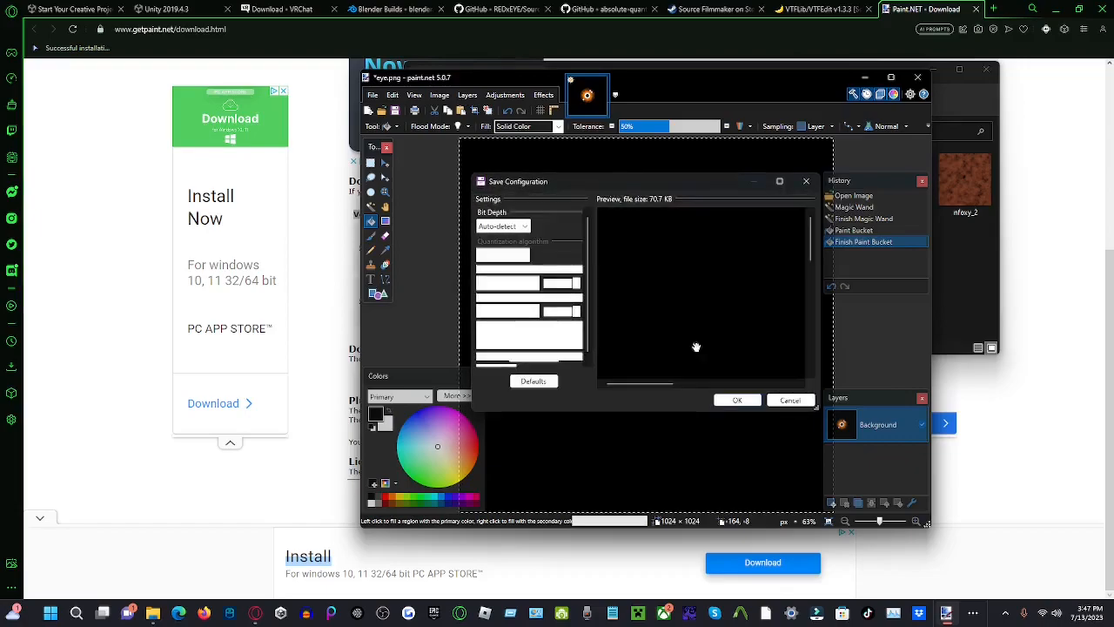
pyautogui.click(725, 402)
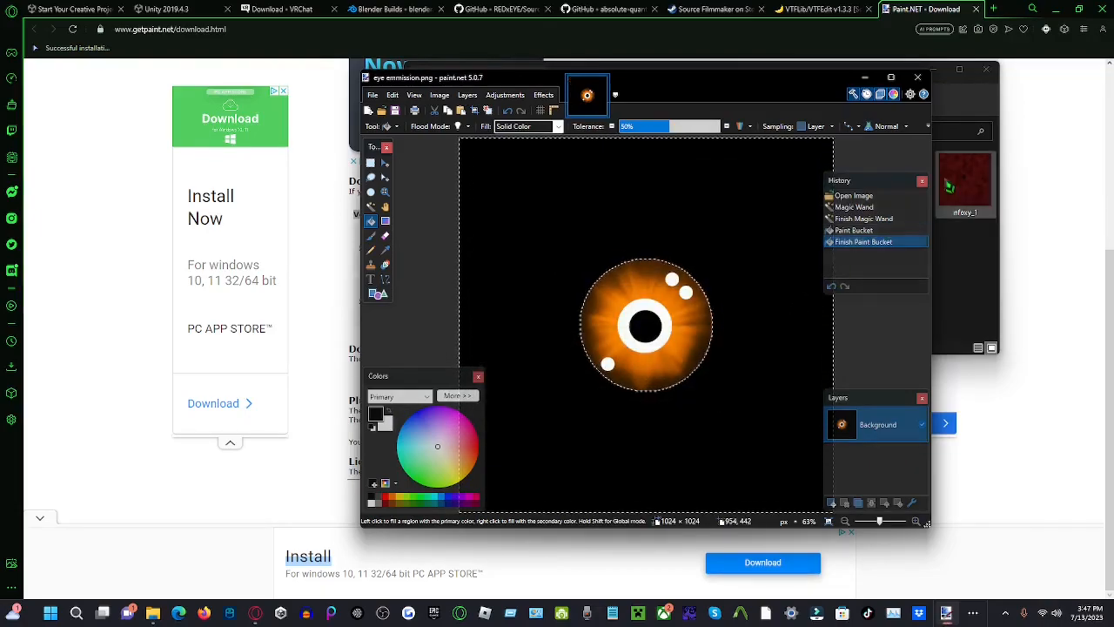
pyautogui.click(917, 76)
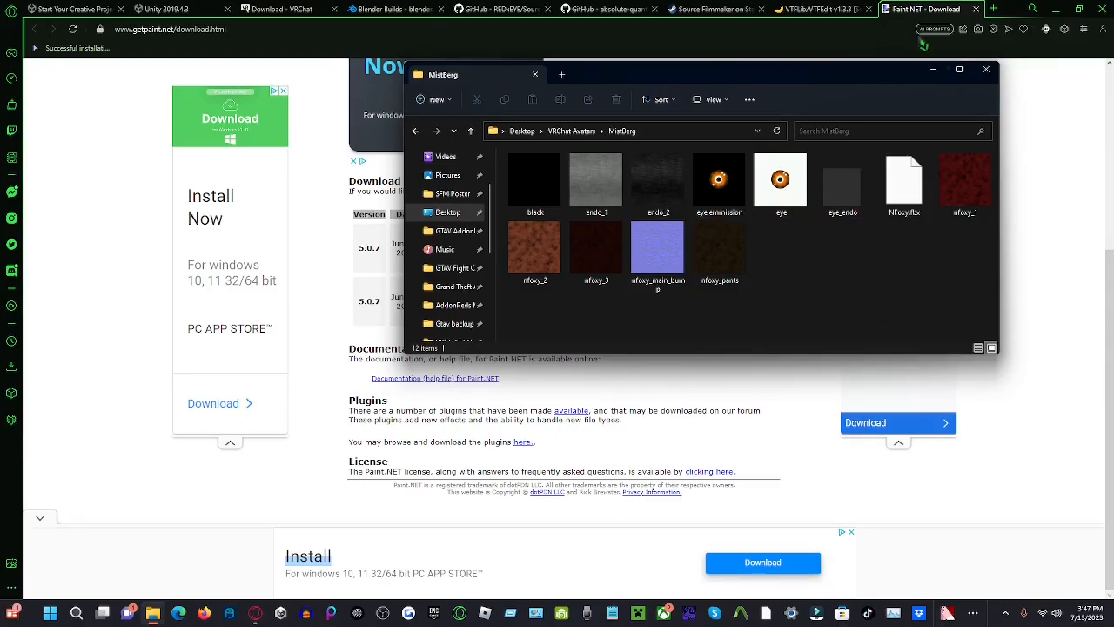
# Close the MistBerg folder and launch VRChat Creator Companion to browse its projects
pyautogui.click(984, 71)
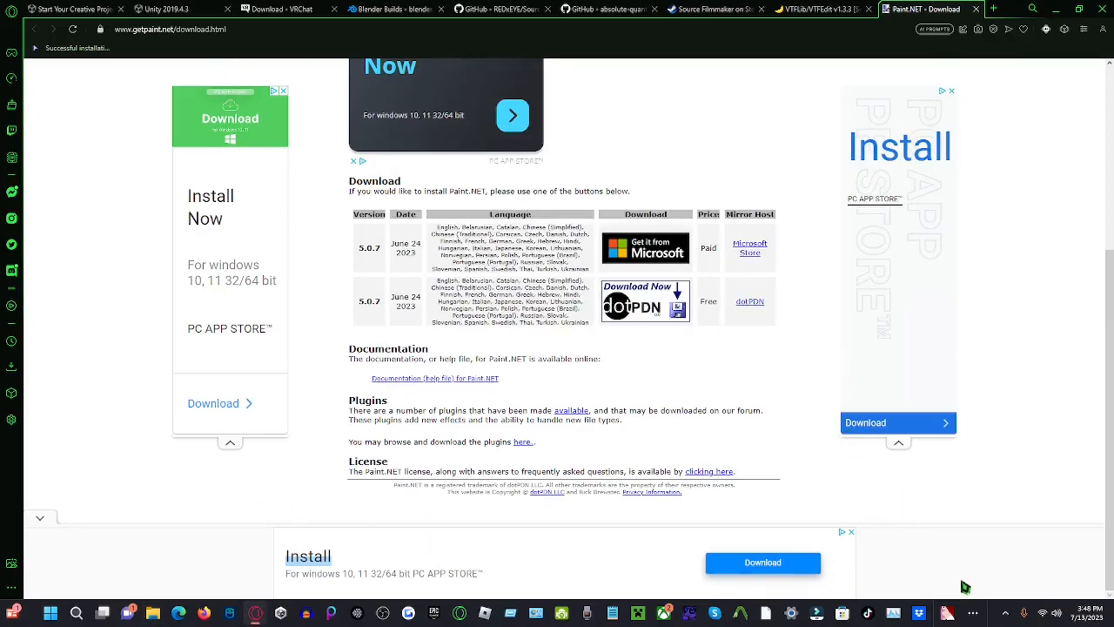
pyautogui.click(973, 612)
pyautogui.click(742, 580)
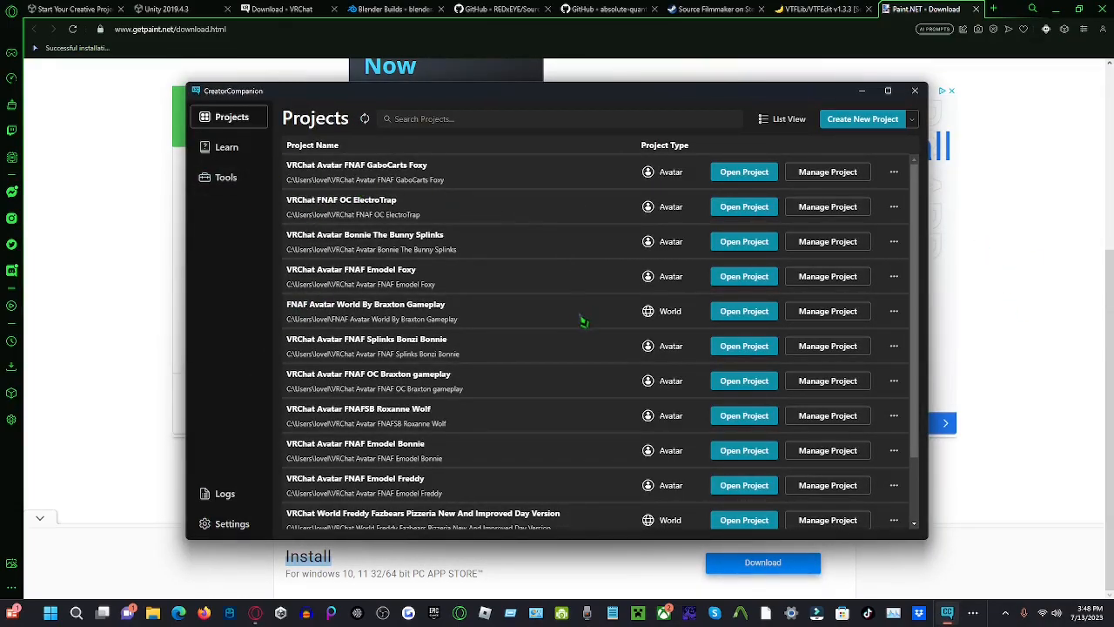
pyautogui.scroll(-2, 575, 329)
pyautogui.scroll(2, 480, 415)
pyautogui.scroll(-2, 576, 360)
pyautogui.scroll(2, 478, 444)
# Check the Unity 2019.4.3 and projects browser tabs, then return to Creator Companion
pyautogui.click(183, 9)
pyautogui.click(183, 9)
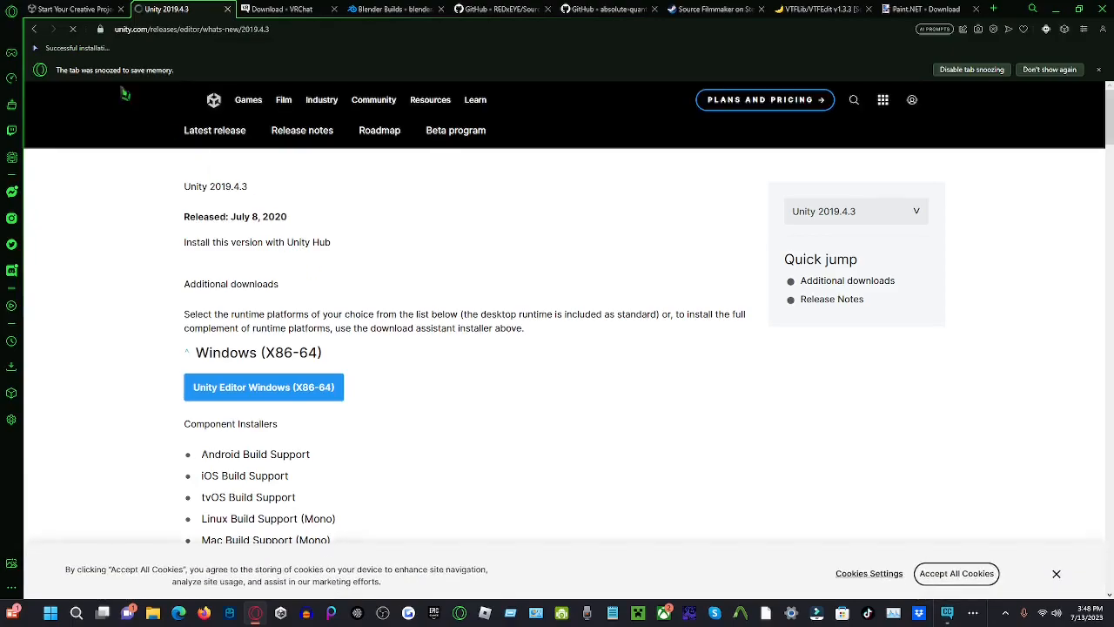
pyautogui.click(60, 6)
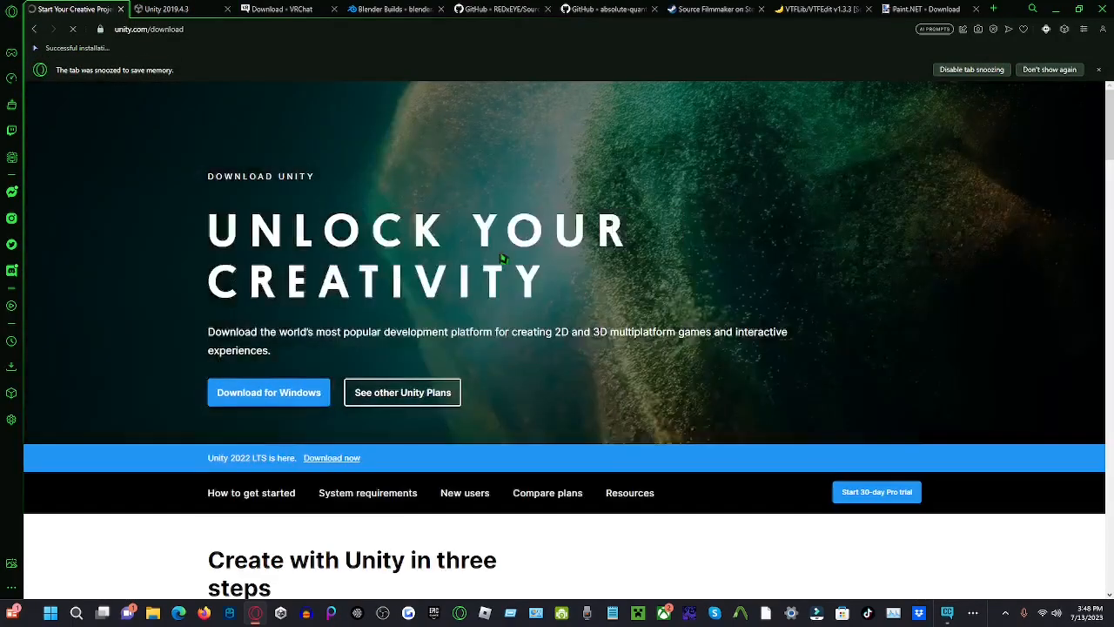
pyautogui.click(946, 612)
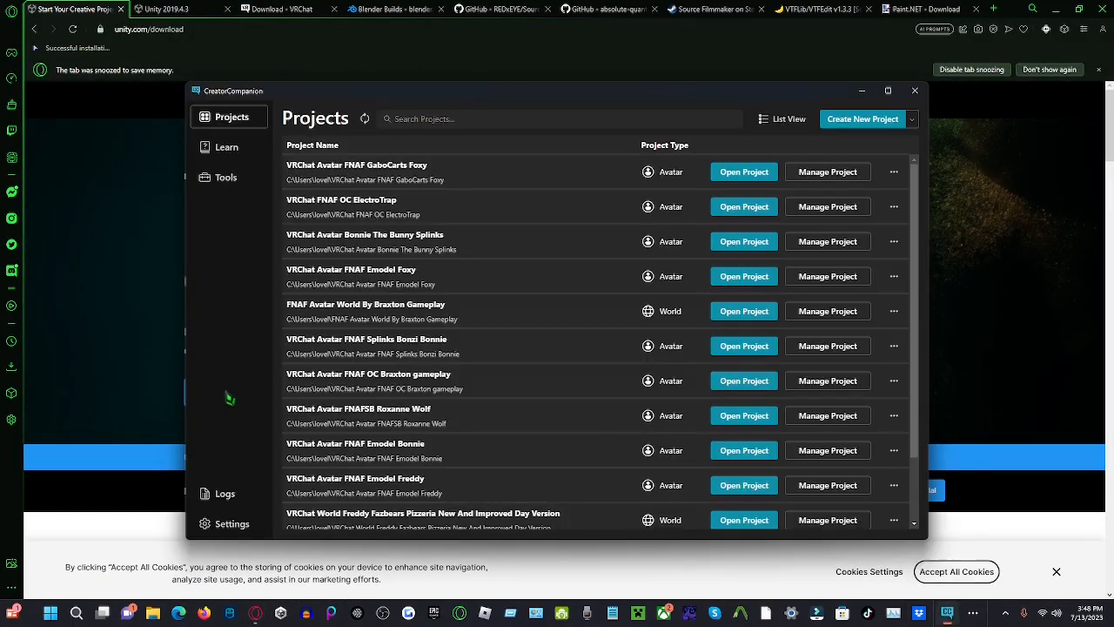
# Choose the Avatars template, name it 'VRChat Avatar FNAF4 Mistberg Nightmare Foxy', and create it
pyautogui.click(867, 121)
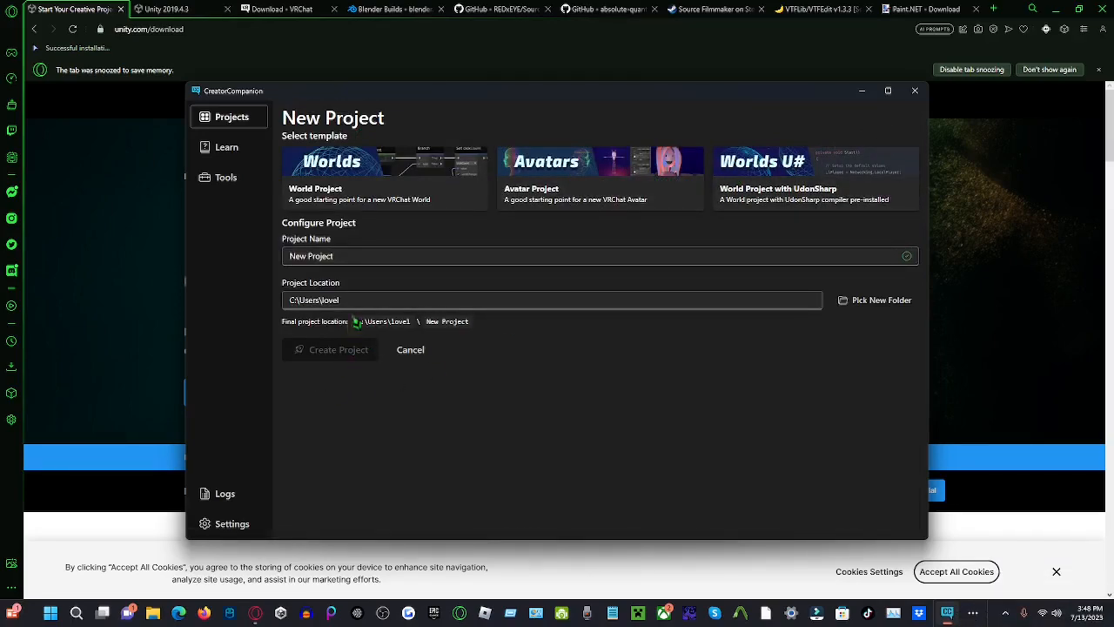
pyautogui.click(583, 172)
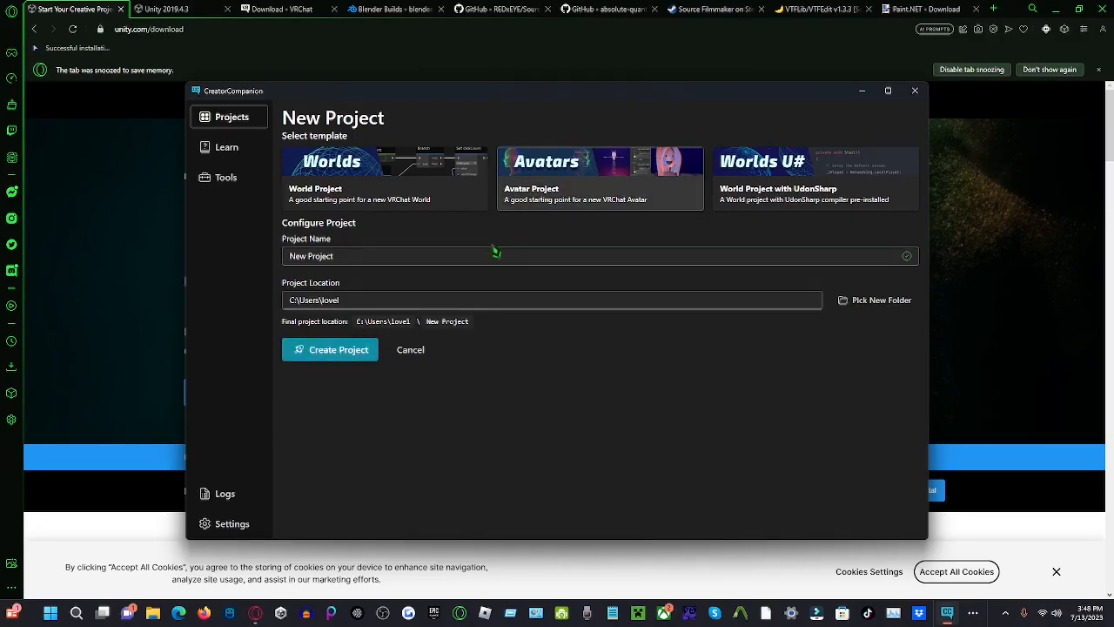
pyautogui.click(494, 259)
pyautogui.hotkey('ctrl', 'a')
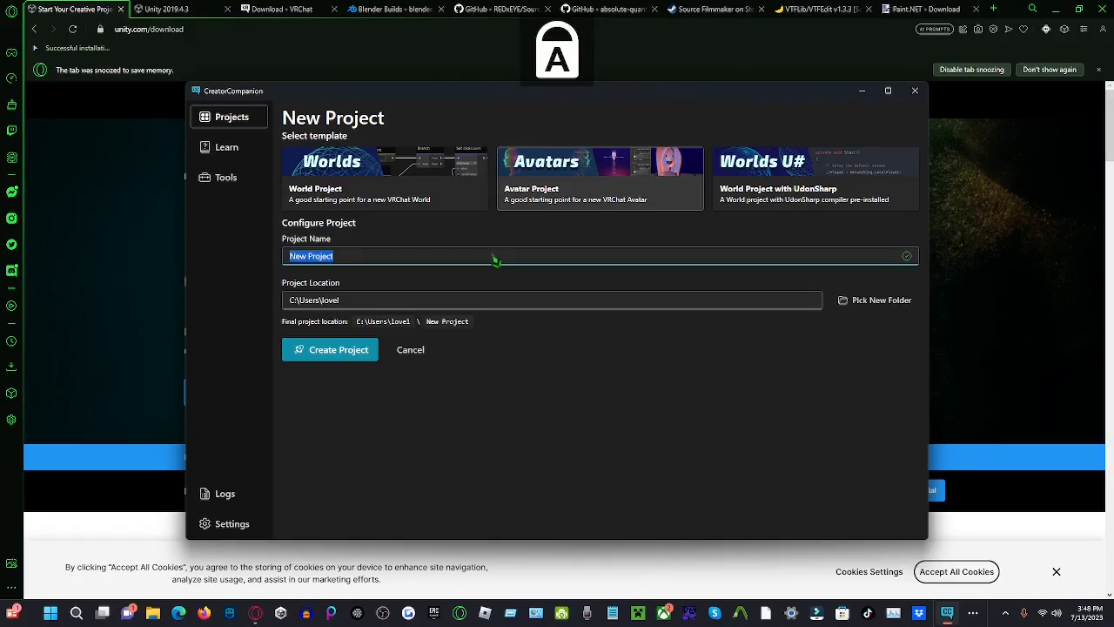
pyautogui.write('VRCH')
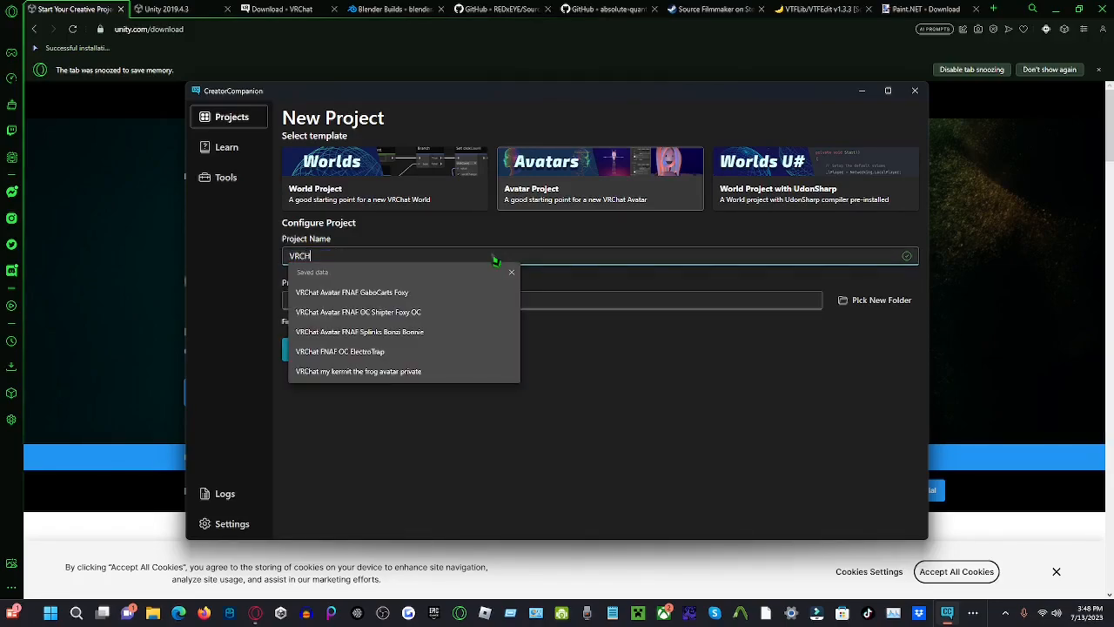
pyautogui.press('capslock')
pyautogui.write('Chat A')
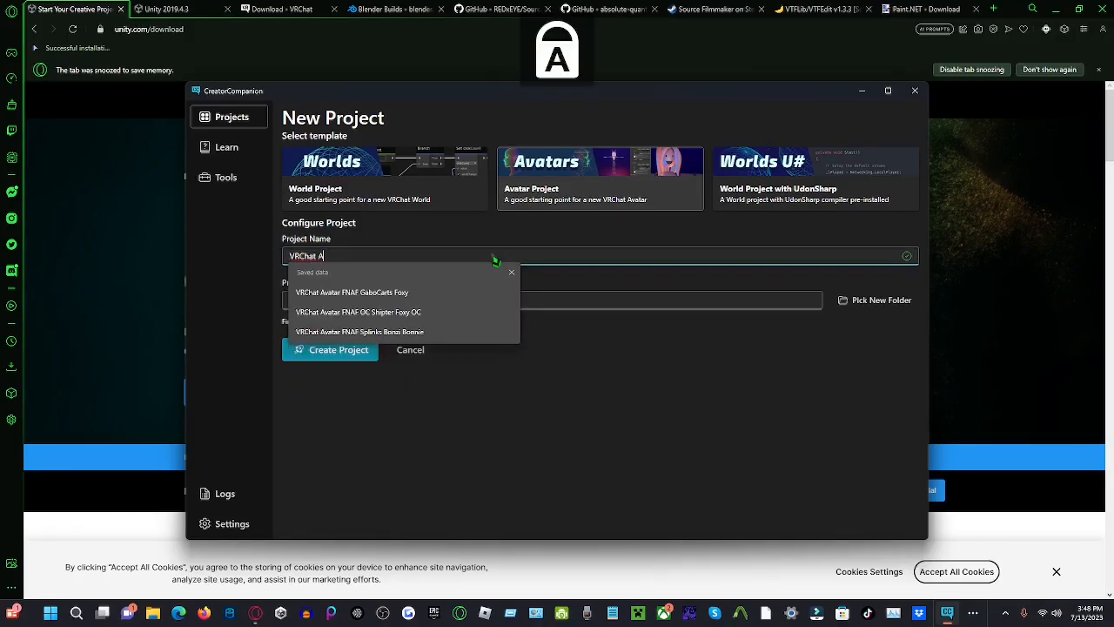
pyautogui.write('vatar FGNA')
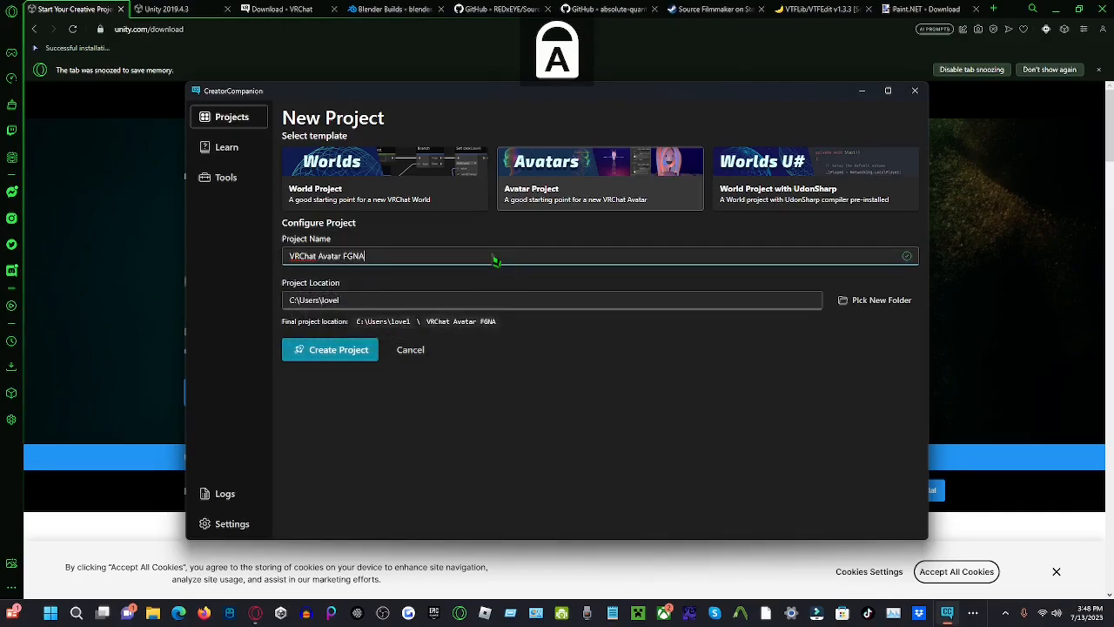
pyautogui.press('BackSpace')
pyautogui.press('BackSpace')
pyautogui.press('BackSpace')
pyautogui.write('NAF4')
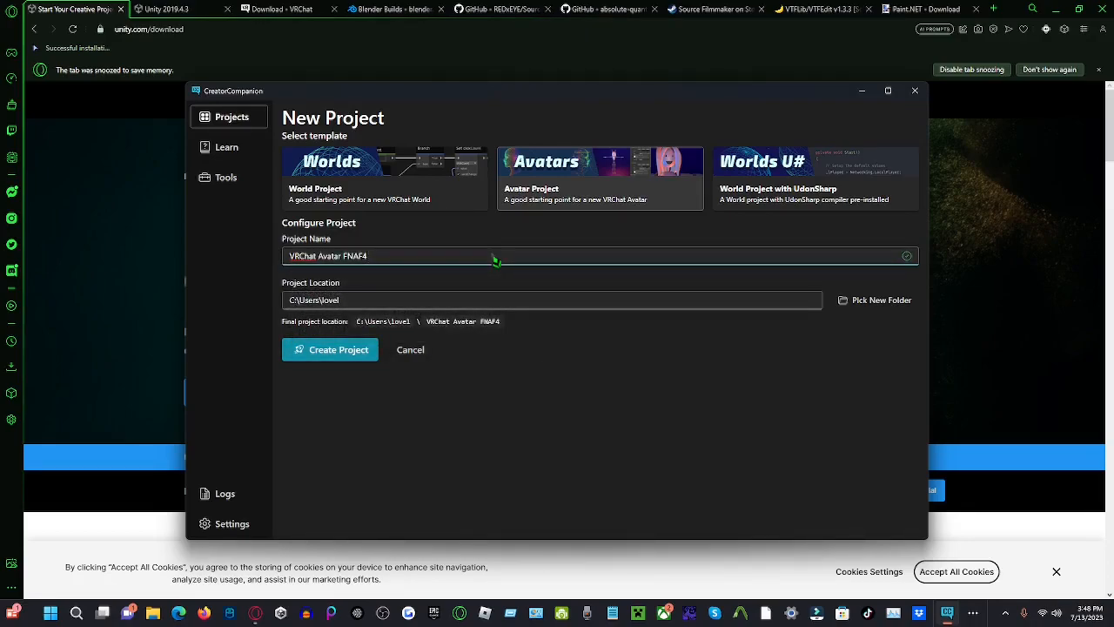
pyautogui.write(' Mistberg Nightmare')
pyautogui.press('capslock')
pyautogui.write('Fix')
pyautogui.press('BackSpace')
pyautogui.press('BackSpace')
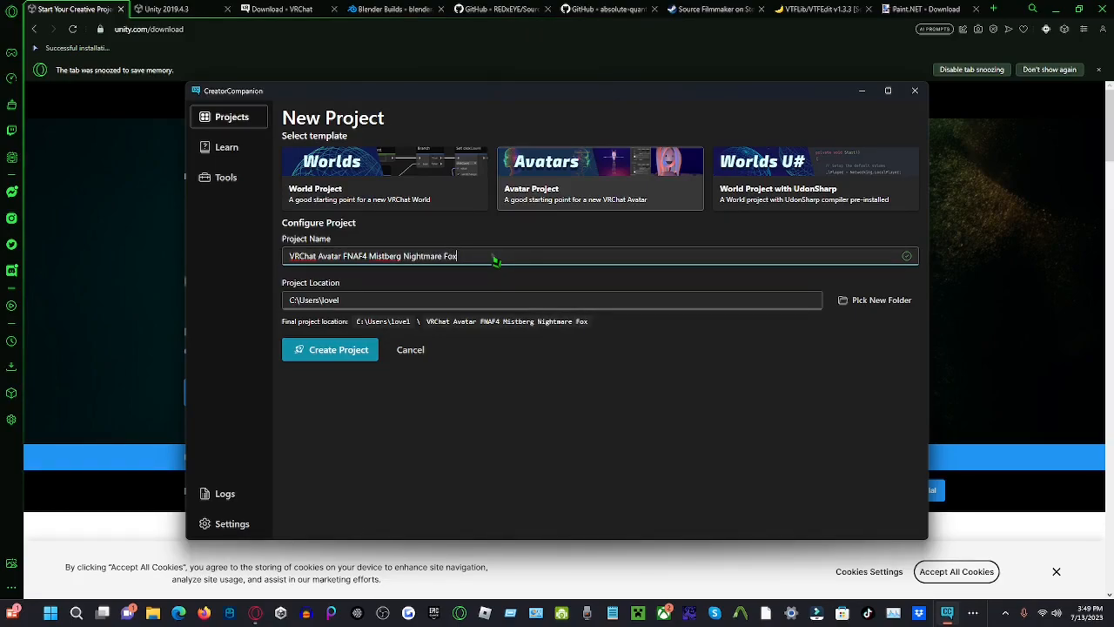
pyautogui.click(368, 351)
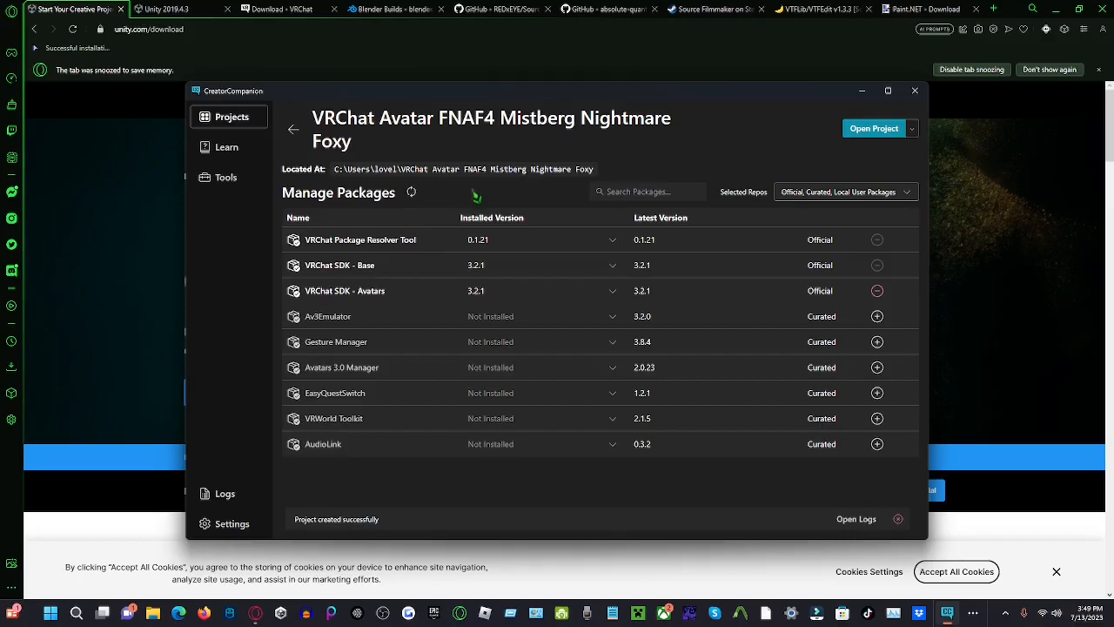
# Open the Nightmare Foxy project from the Projects list and wait for Unity to load it
pyautogui.click(221, 118)
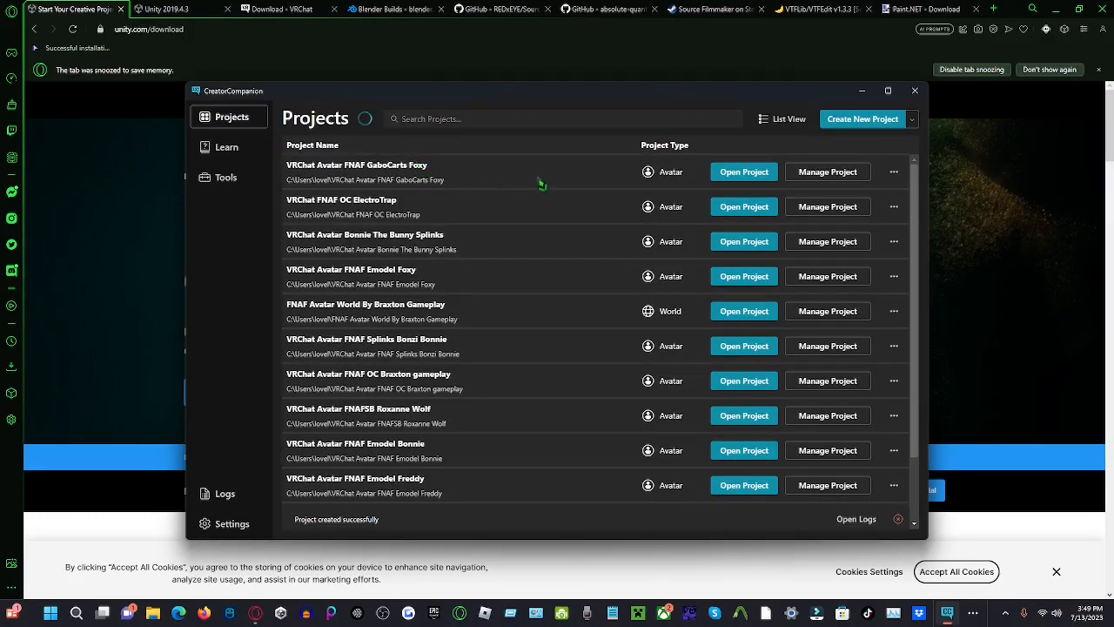
pyautogui.click(755, 172)
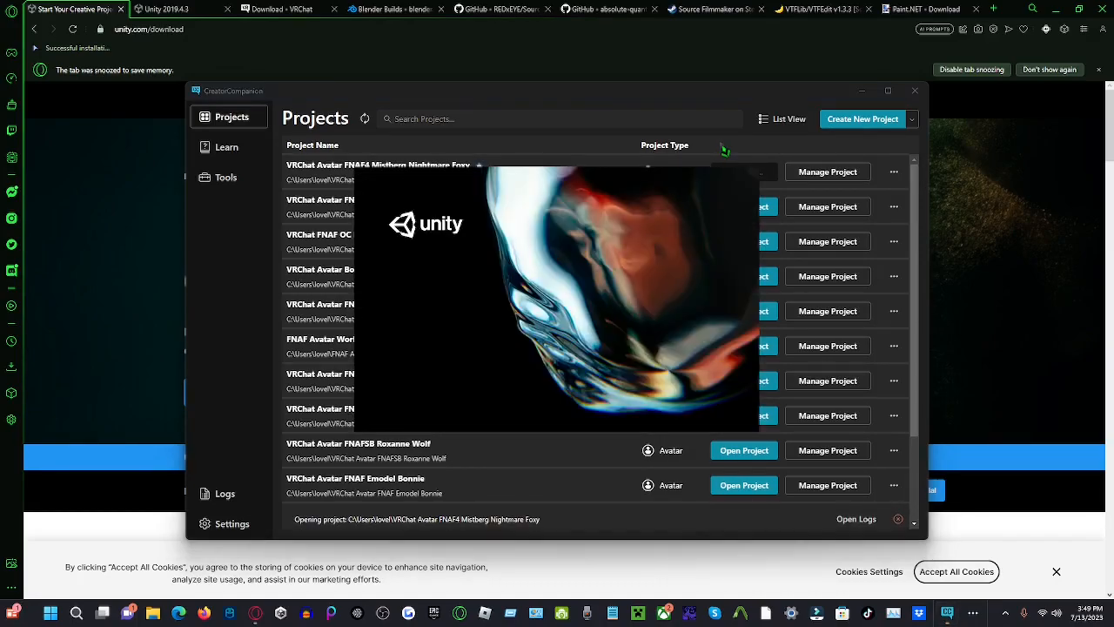
pyautogui.hotkey('alt', 'Tab')
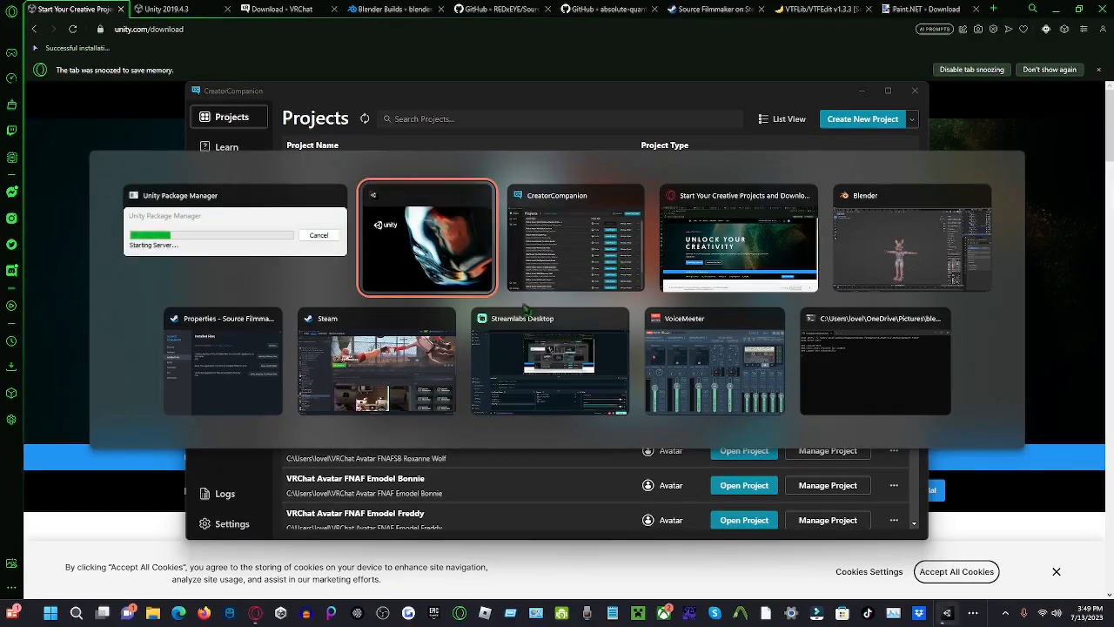
pyautogui.click(632, 354)
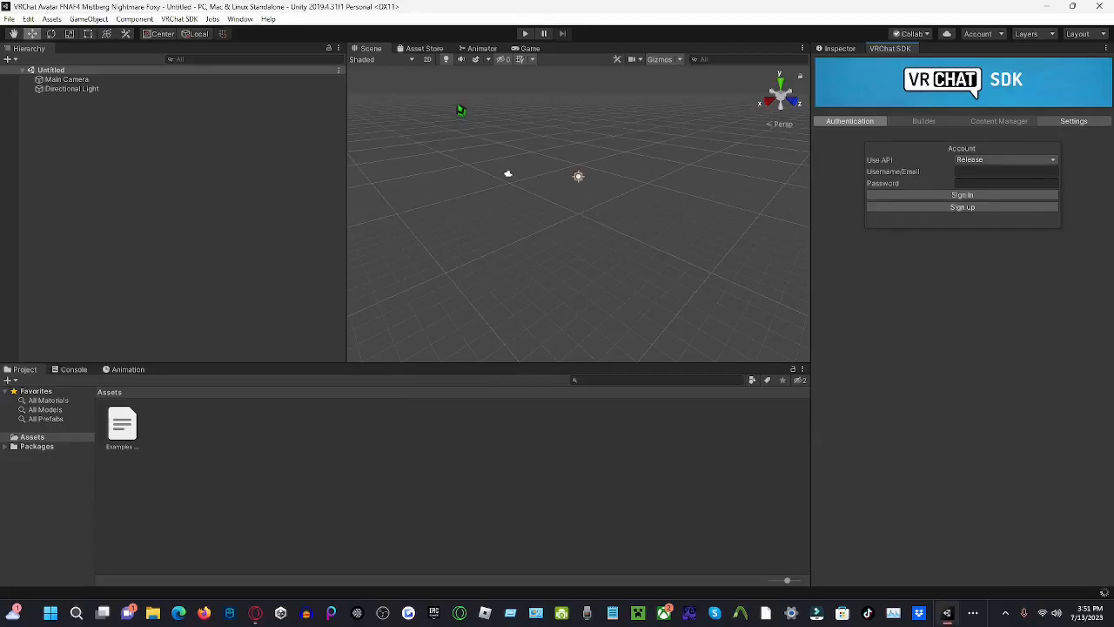
pyautogui.hotkey('alt', 'Tab')
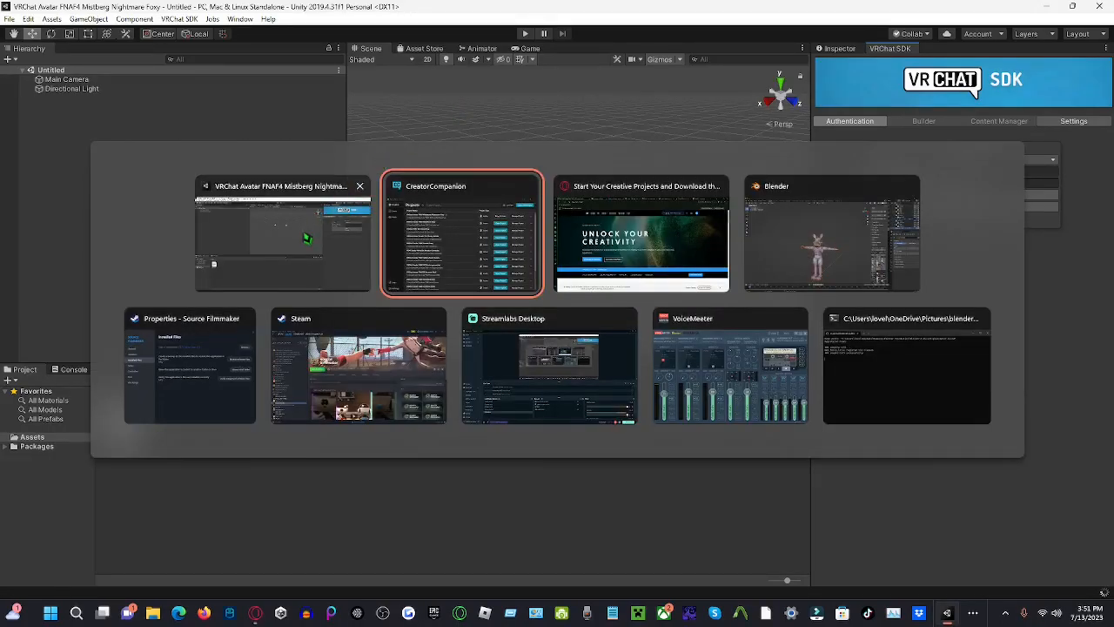
# Enter the VRChat account username and password in the SDK panel and sign in
pyautogui.hotkey('alt', 'shift', 'Tab')
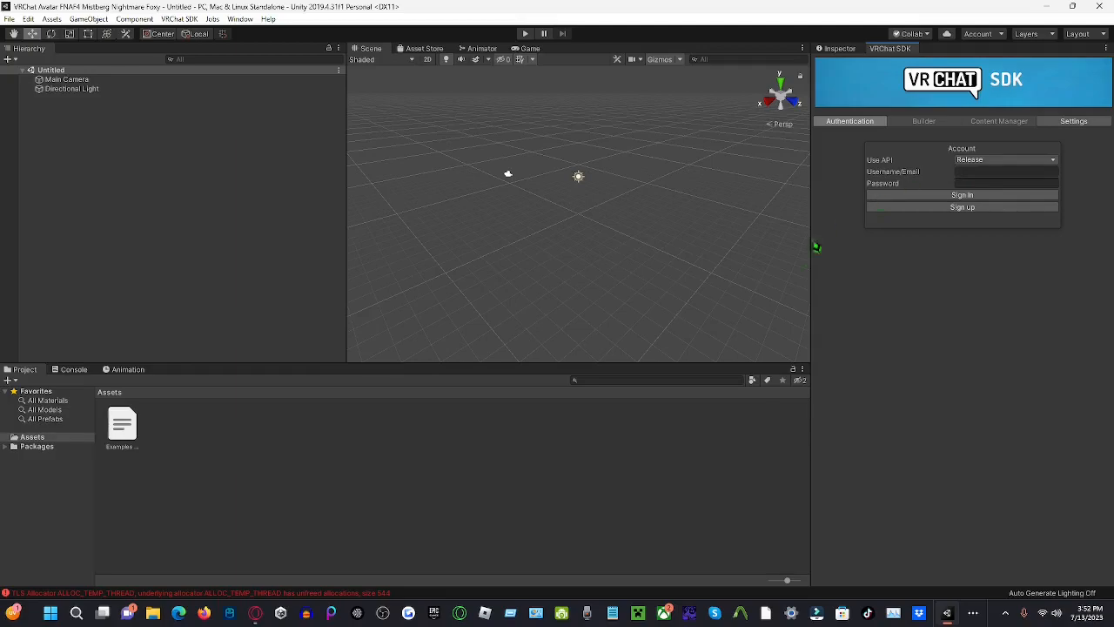
pyautogui.click(963, 173)
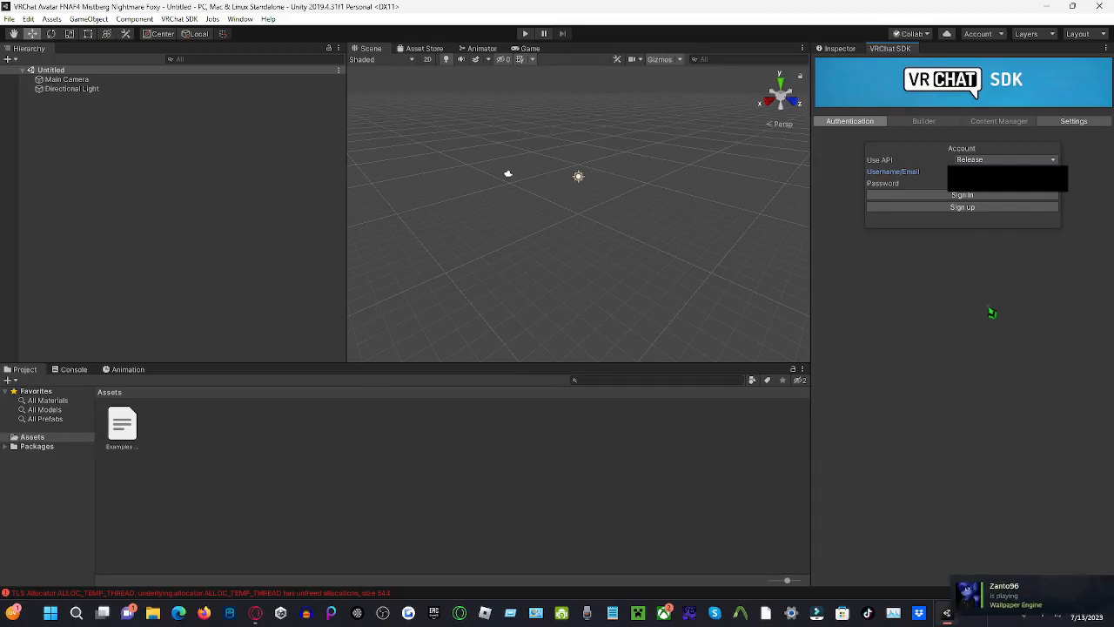
pyautogui.press('capslock')
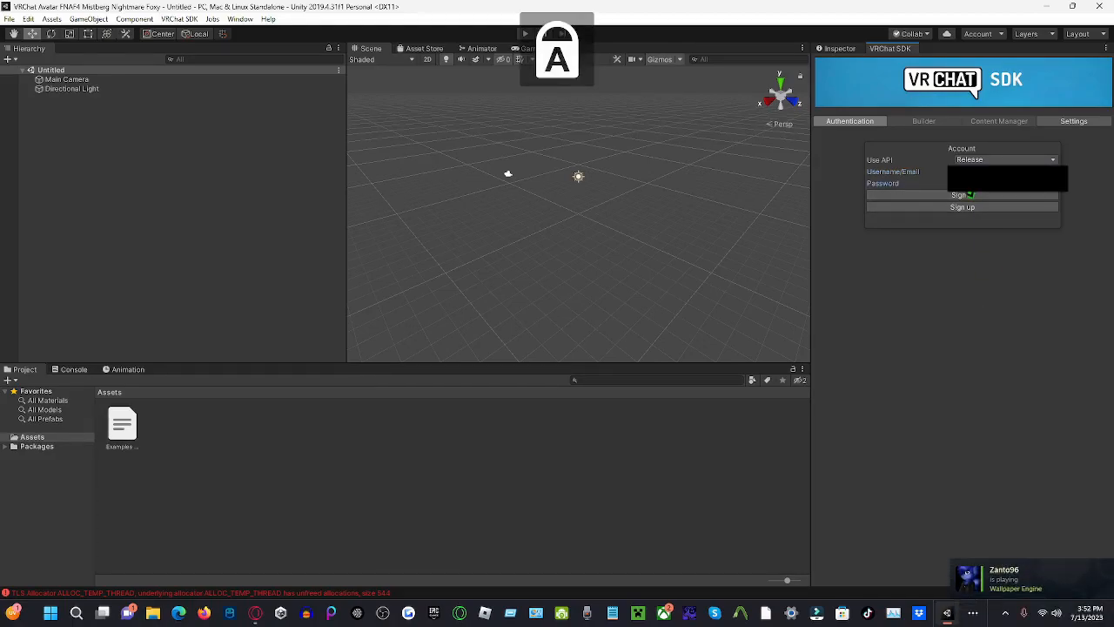
pyautogui.press('capslock')
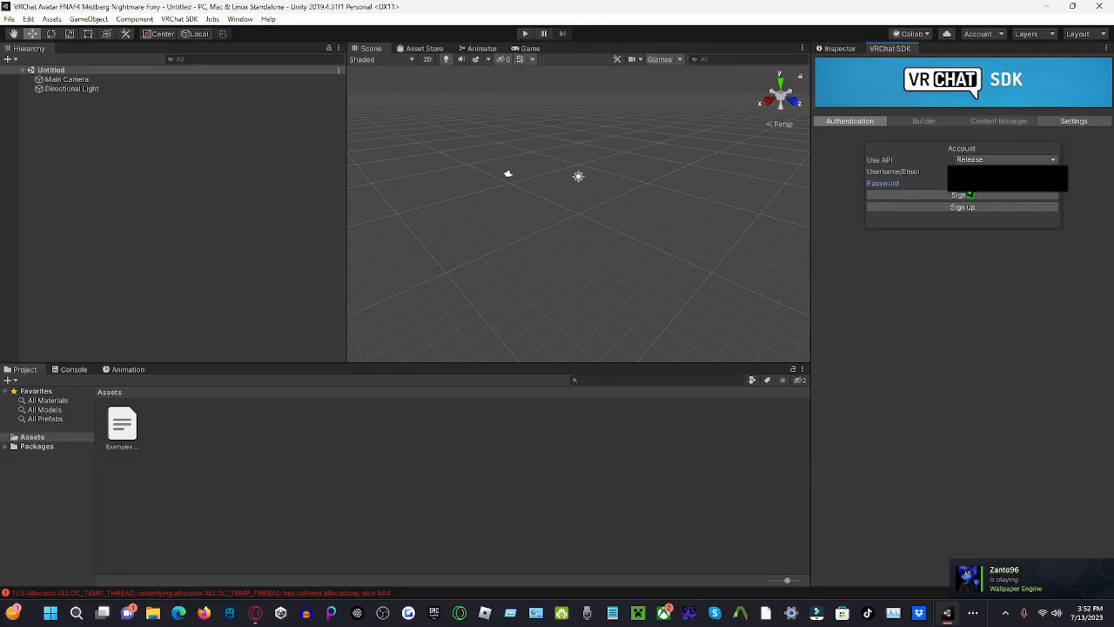
pyautogui.press('capslock')
pyautogui.press('capslock')
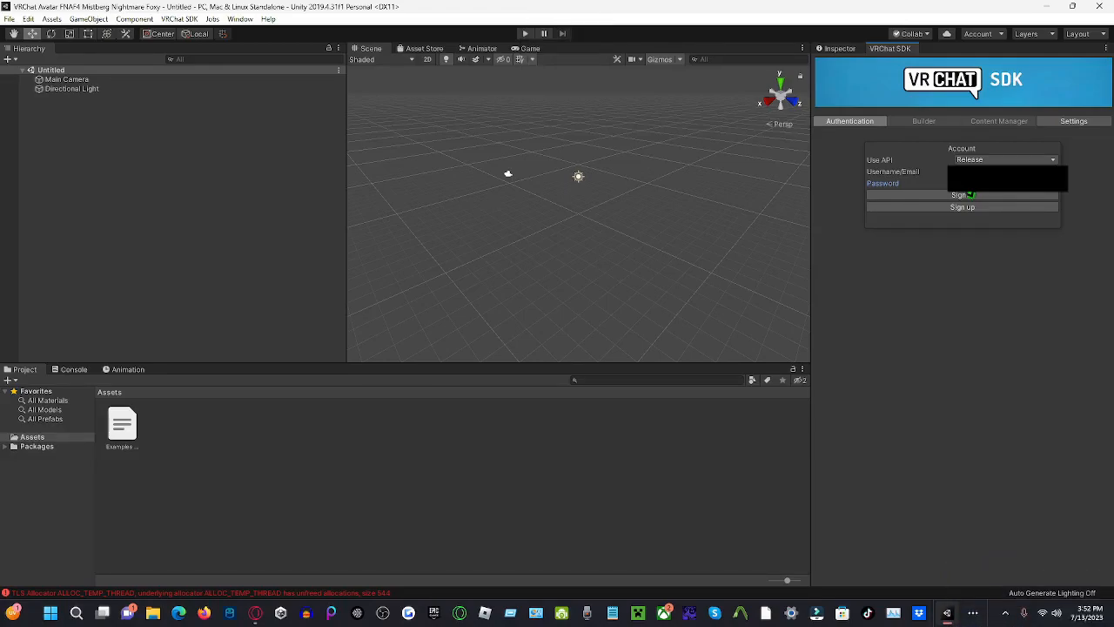
pyautogui.click(964, 196)
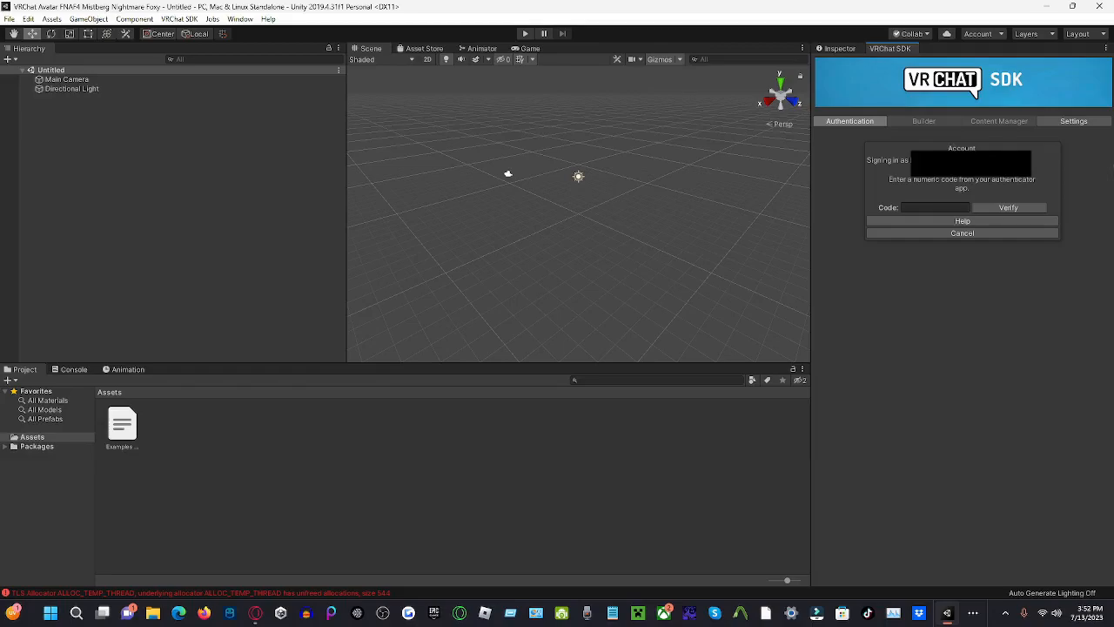
# Enter the authenticator verification code and verify to complete sign-in
pyautogui.click(911, 208)
pyautogui.click(1007, 210)
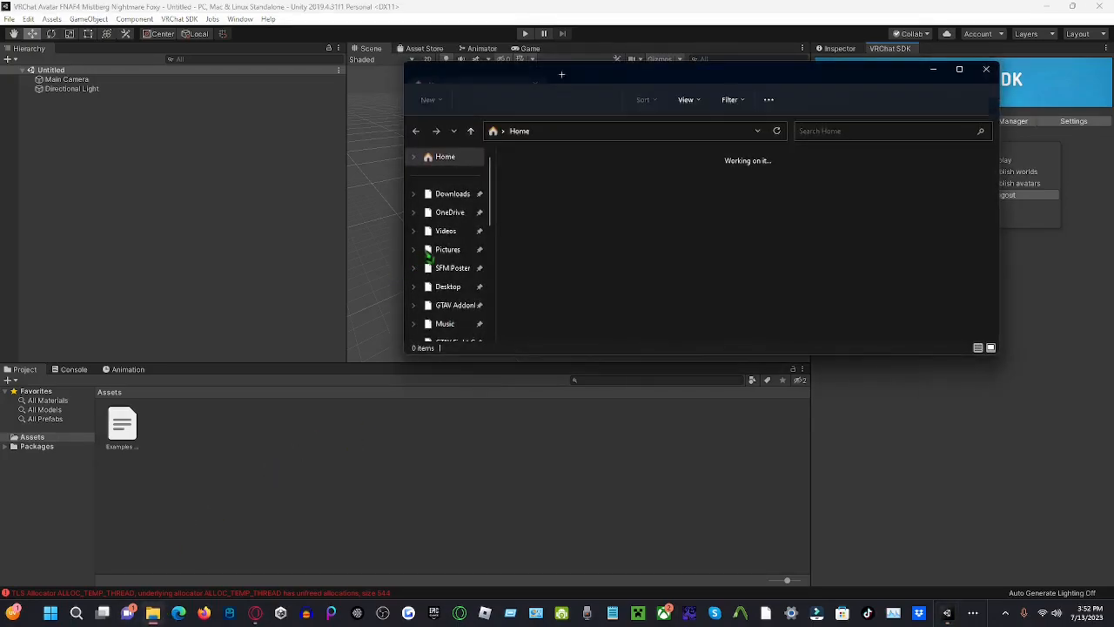
# Drag the Desktop's VRChat Avatars folder into the Unity project's Assets
pyautogui.click(447, 287)
pyautogui.scroll(-10, 594, 265)
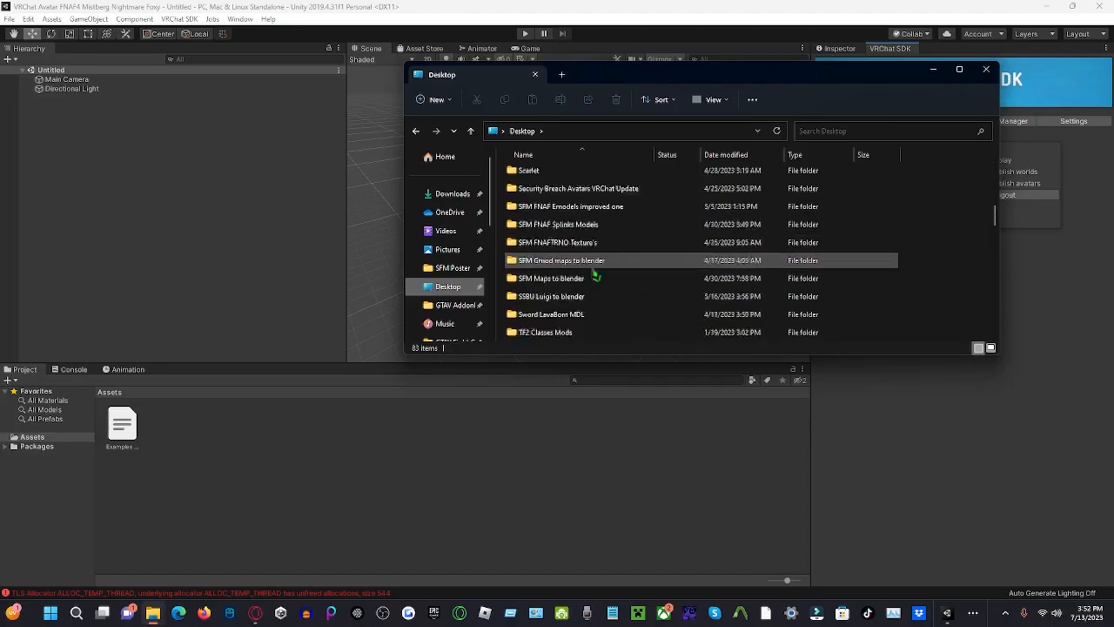
pyautogui.scroll(3, 566, 227)
pyautogui.click(557, 187)
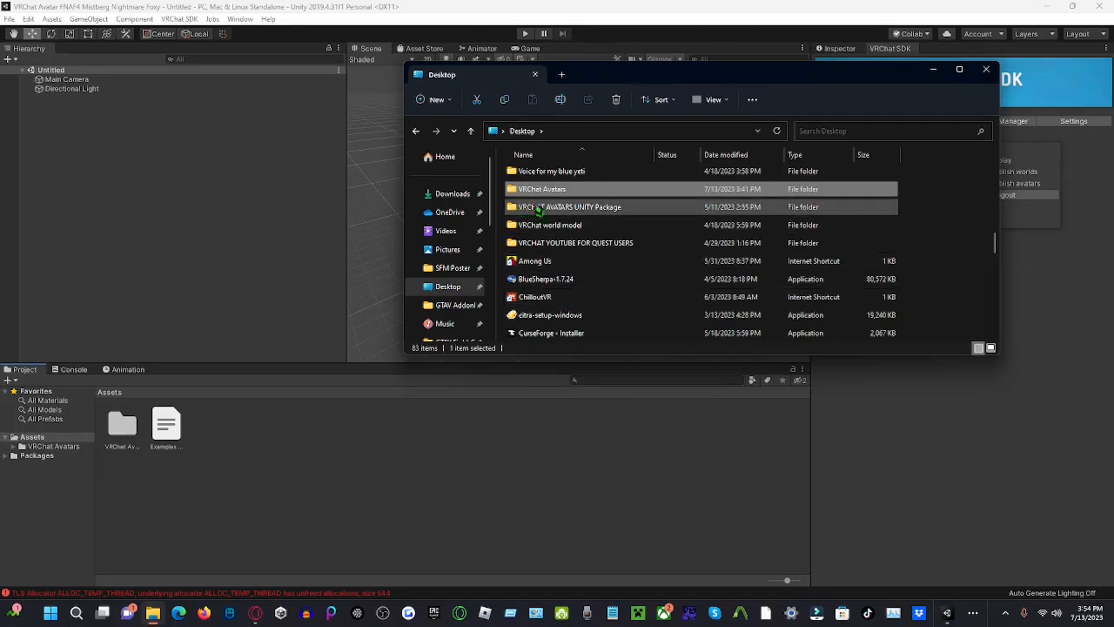
pyautogui.click(118, 447)
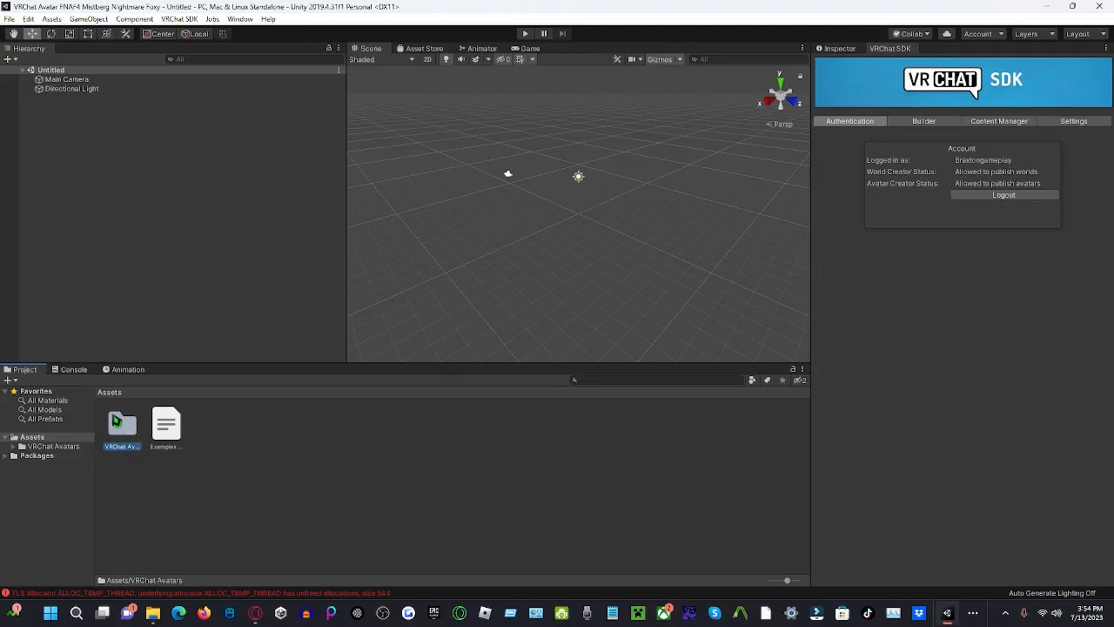
# Delete every avatar folder under VRChat Avatars except MistBerg, then open MistBerg
pyautogui.doubleClick(119, 446)
pyautogui.click(122, 445)
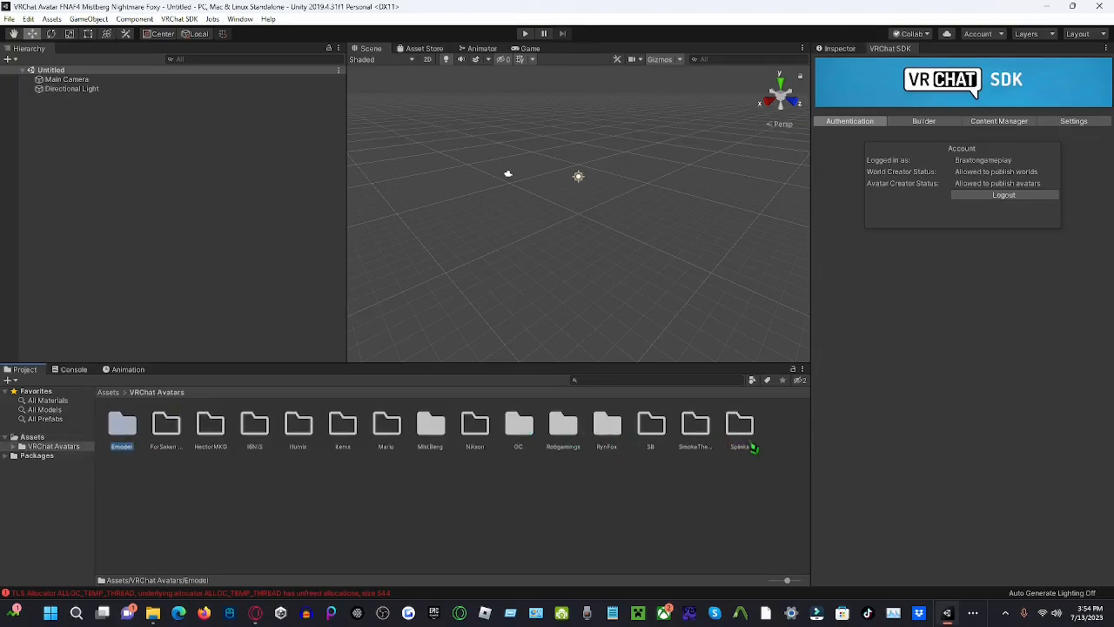
pyautogui.keyDown('shift'); pyautogui.click(740, 426); pyautogui.keyUp('shift')
pyautogui.keyDown('ctrl'); pyautogui.click(427, 430); pyautogui.keyUp('ctrl')
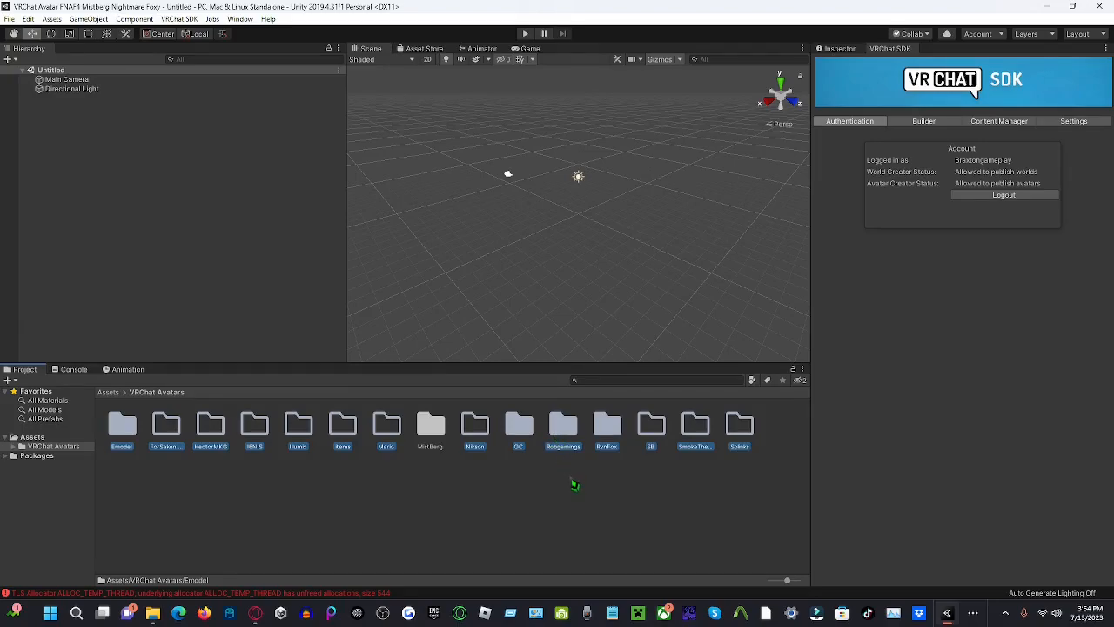
pyautogui.press('Delete')
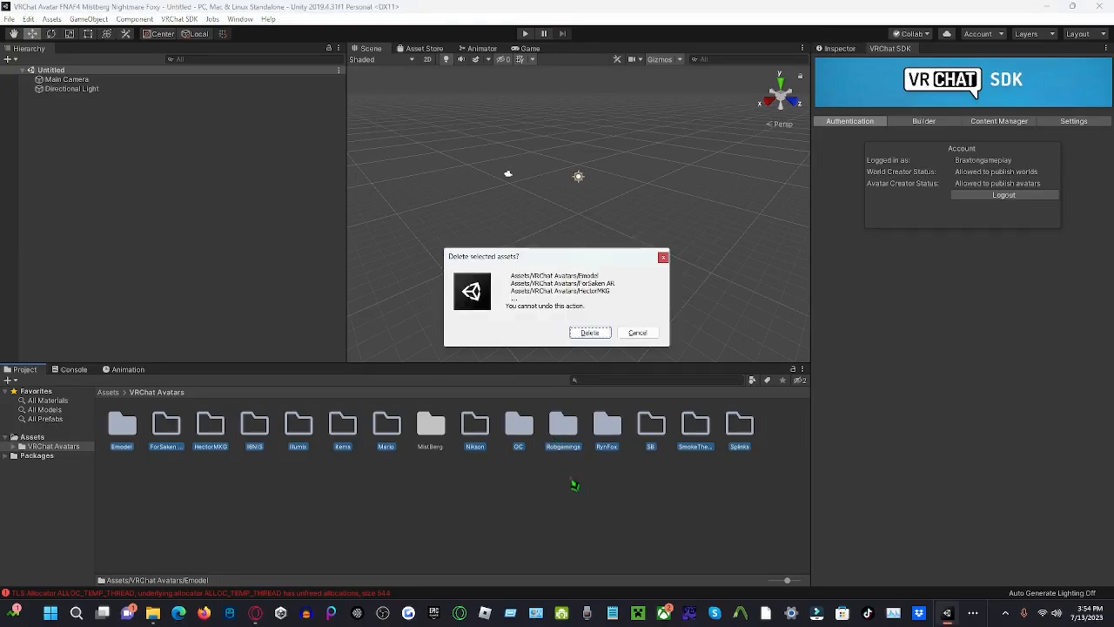
pyautogui.click(598, 338)
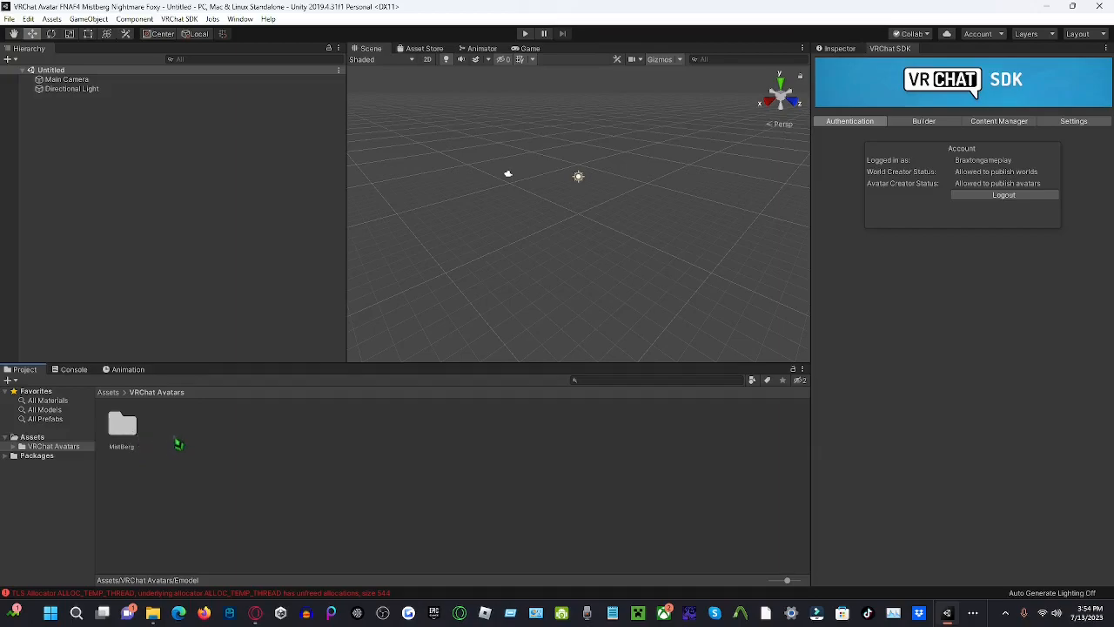
pyautogui.click(130, 427)
pyautogui.doubleClick(130, 426)
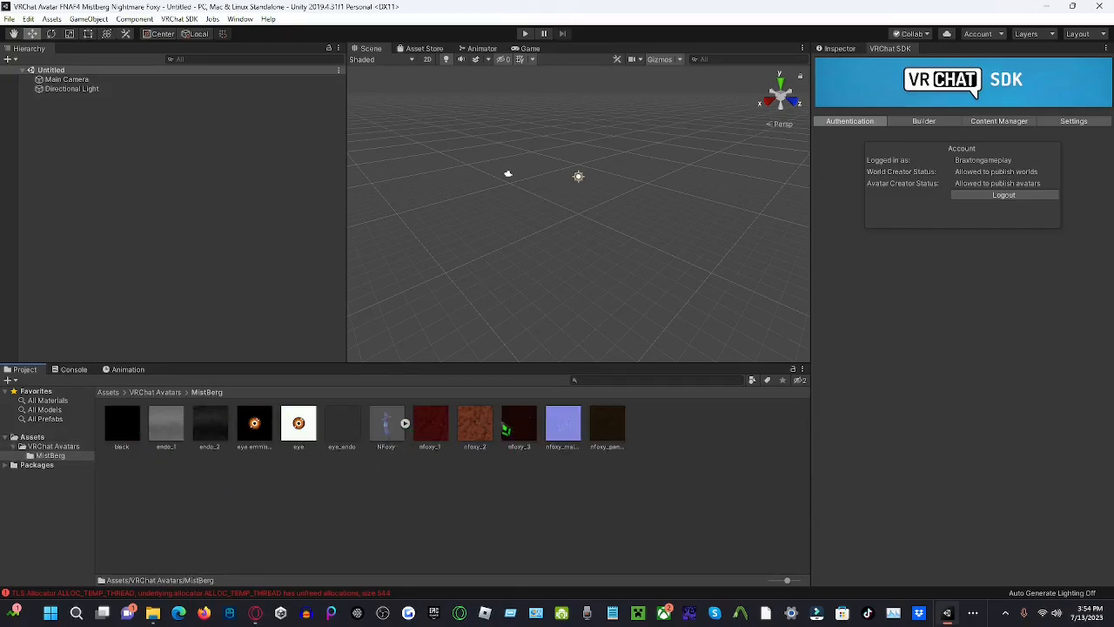
# Extract the NFoxy model's embedded materials into the MistBerg folder
pyautogui.click(389, 425)
pyautogui.click(856, 51)
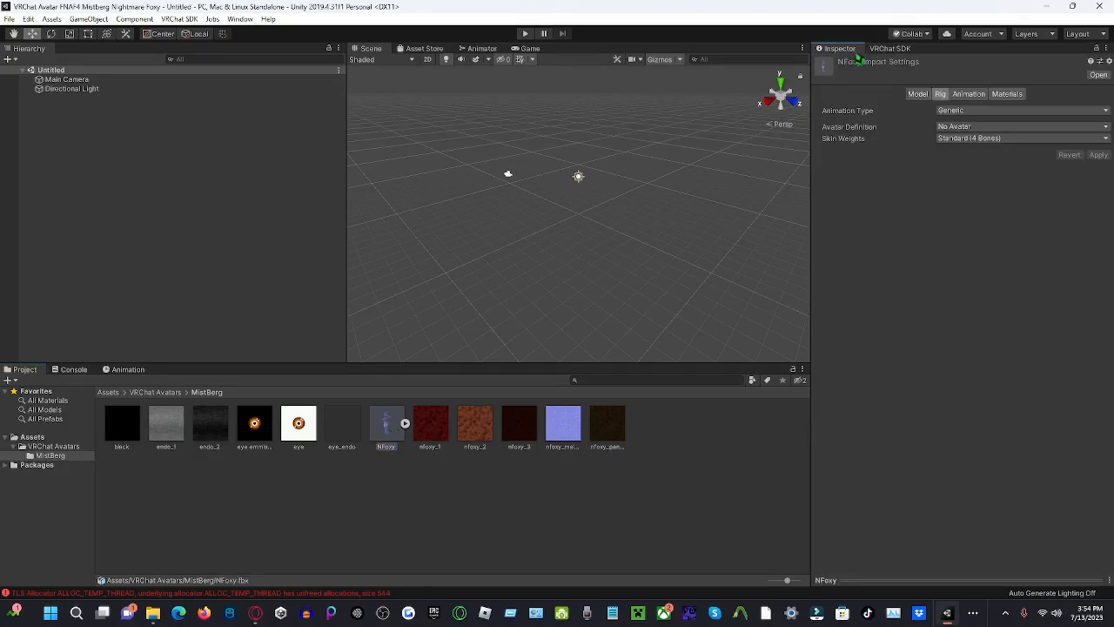
pyautogui.click(1010, 93)
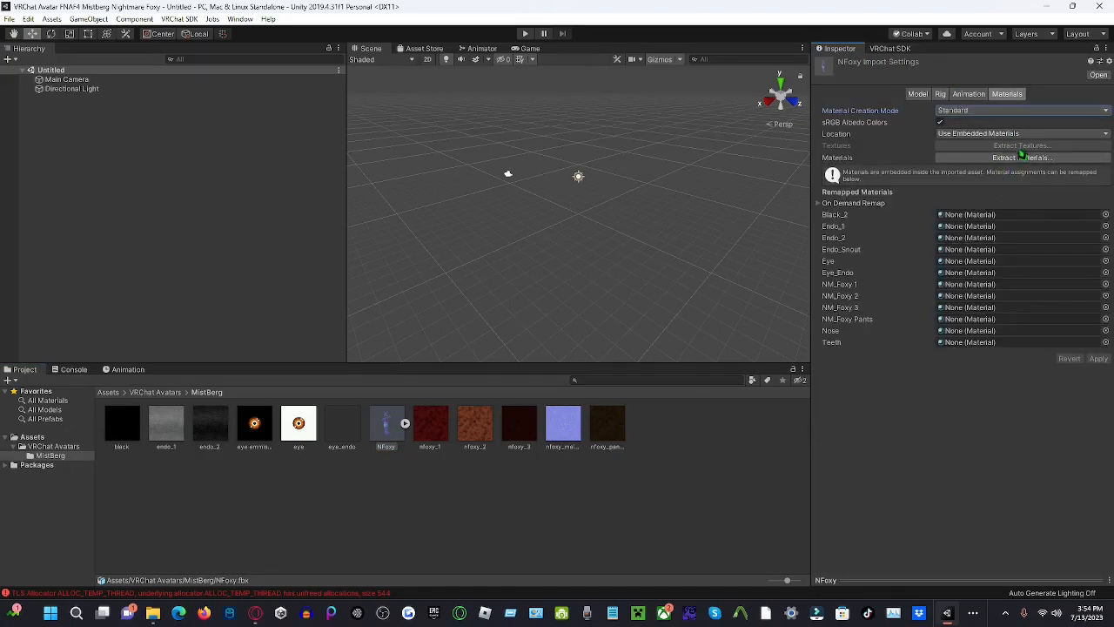
pyautogui.click(1021, 157)
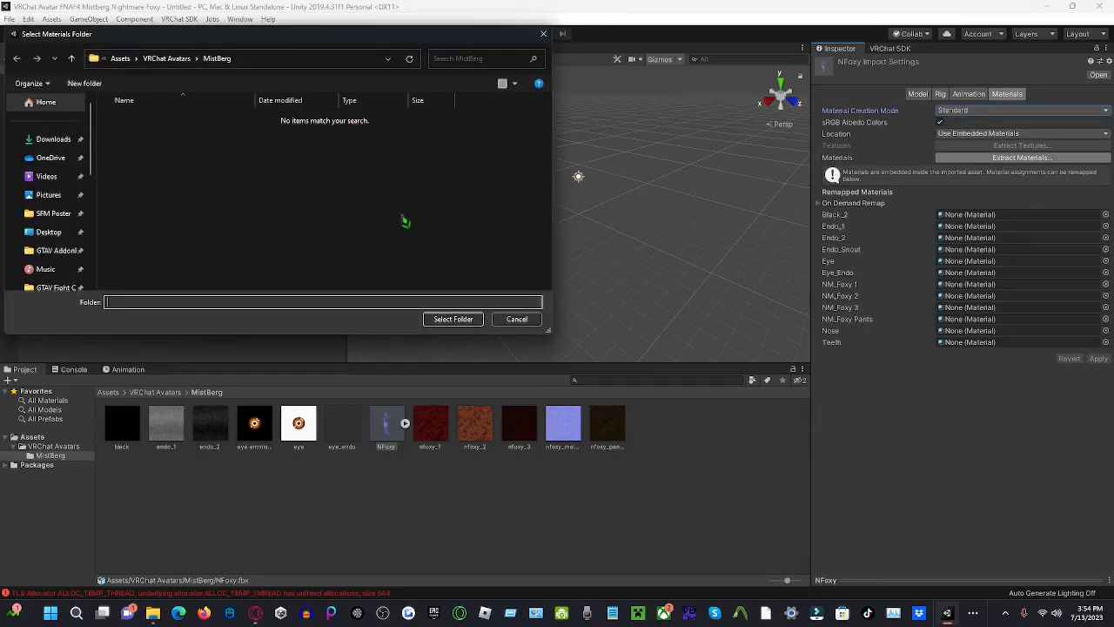
pyautogui.click(439, 319)
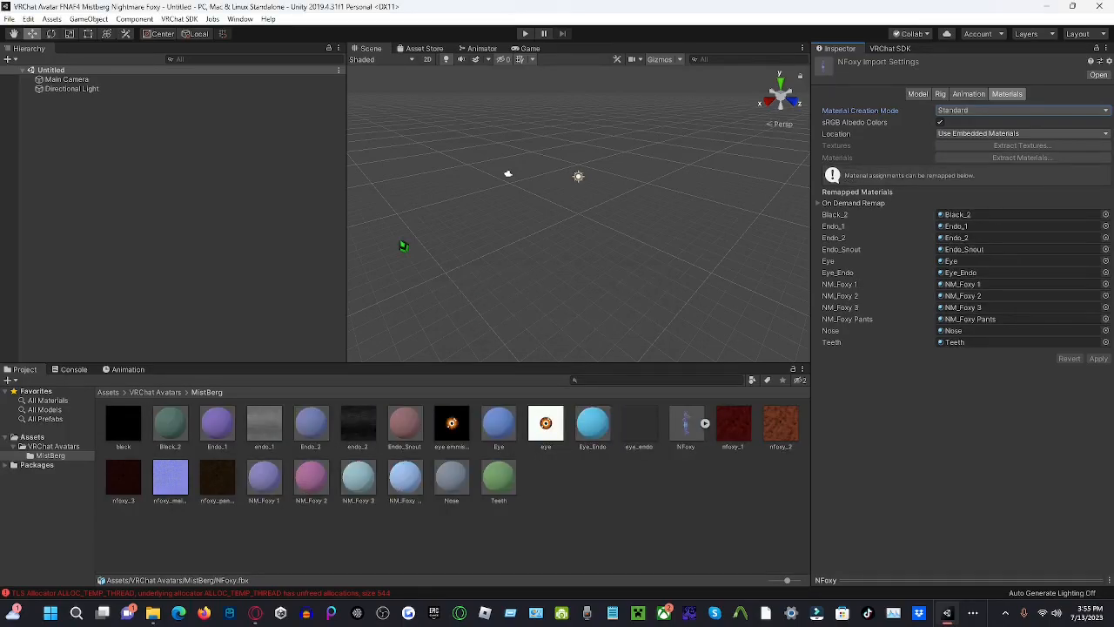
# Set NFoxy's rig Animation Type to Humanoid and apply it
pyautogui.click(940, 94)
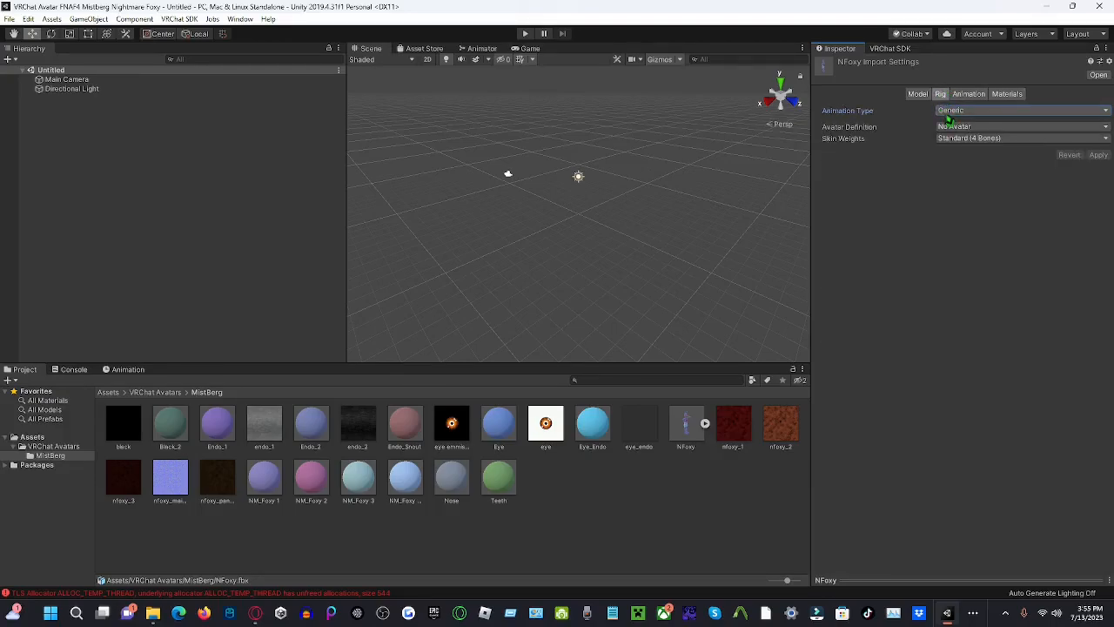
pyautogui.click(950, 111)
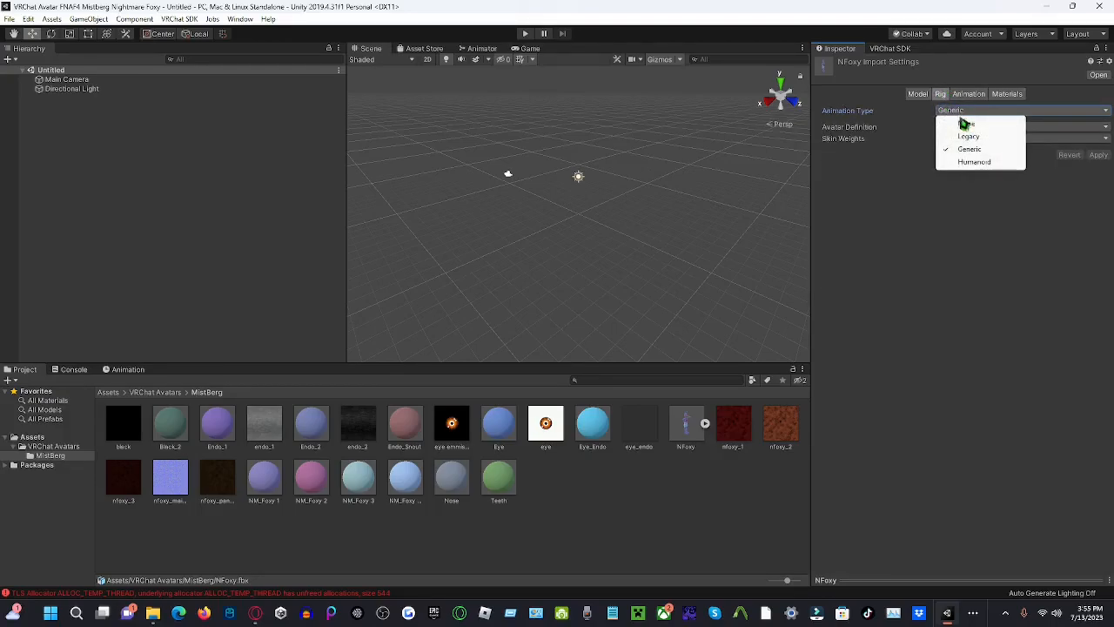
pyautogui.click(973, 162)
pyautogui.click(1097, 195)
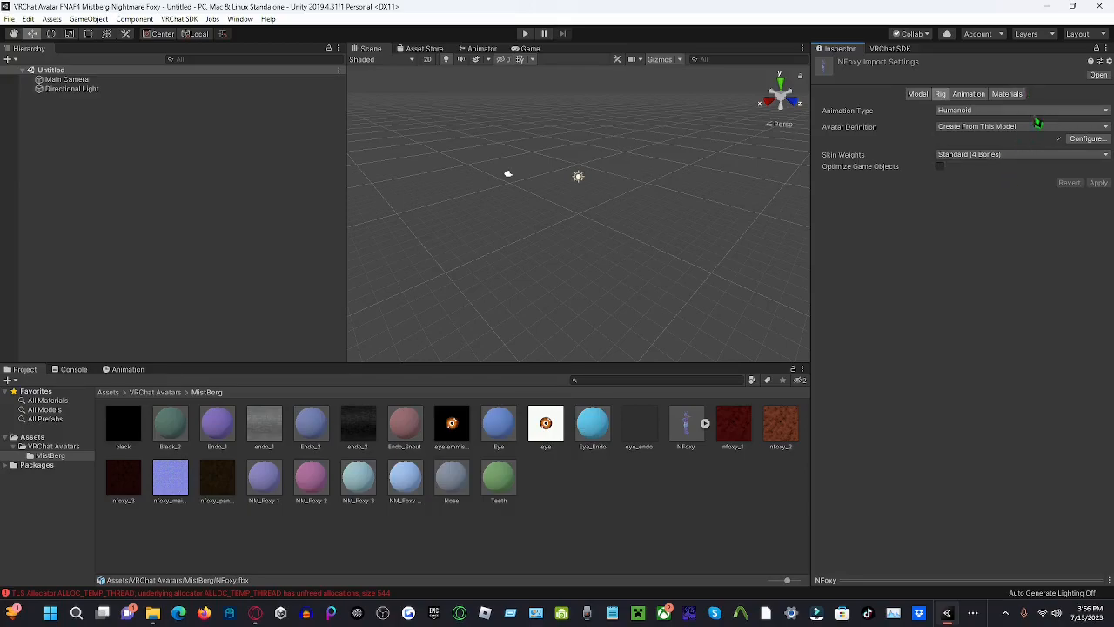
# Open NFoxy's humanoid avatar configuration and reset the avatar to its bind pose
pyautogui.click(1079, 142)
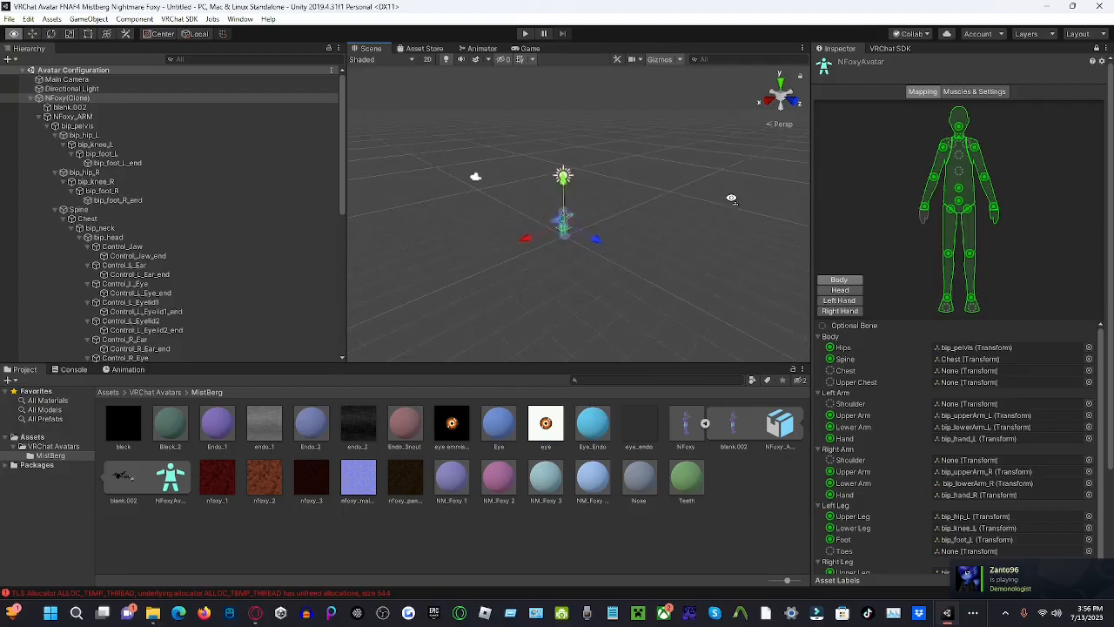
pyautogui.moveTo(713, 202); pyautogui.dragTo(654, 283, button='right')
pyautogui.moveTo(683, 249); pyautogui.dragTo(568, 205, button='right')
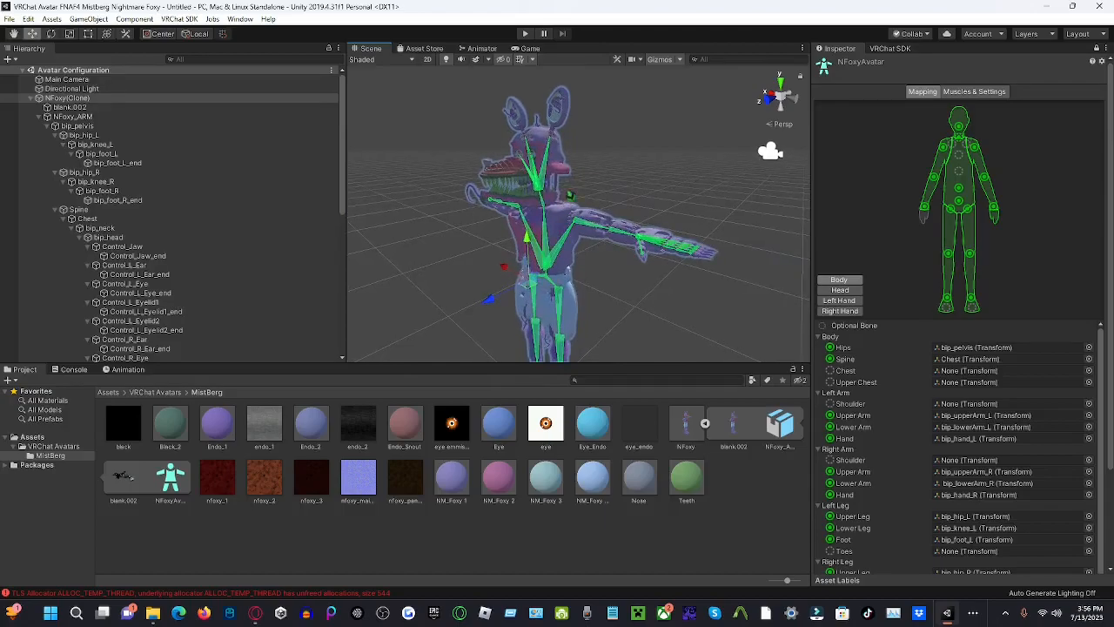
pyautogui.click(550, 136)
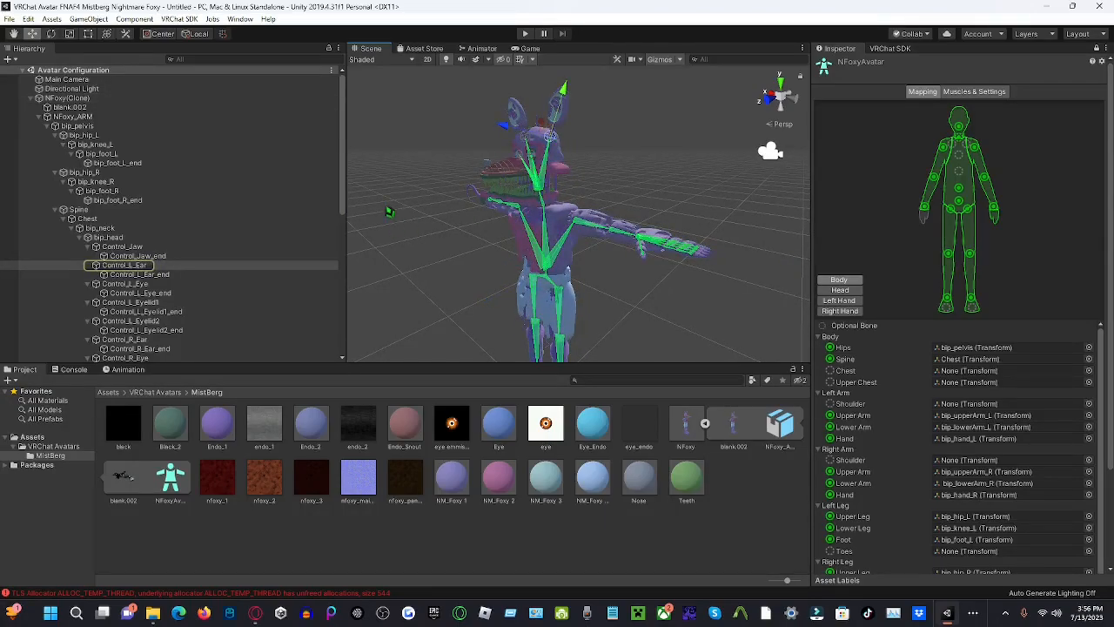
pyautogui.moveTo(558, 158); pyautogui.dragTo(636, 201, button='right')
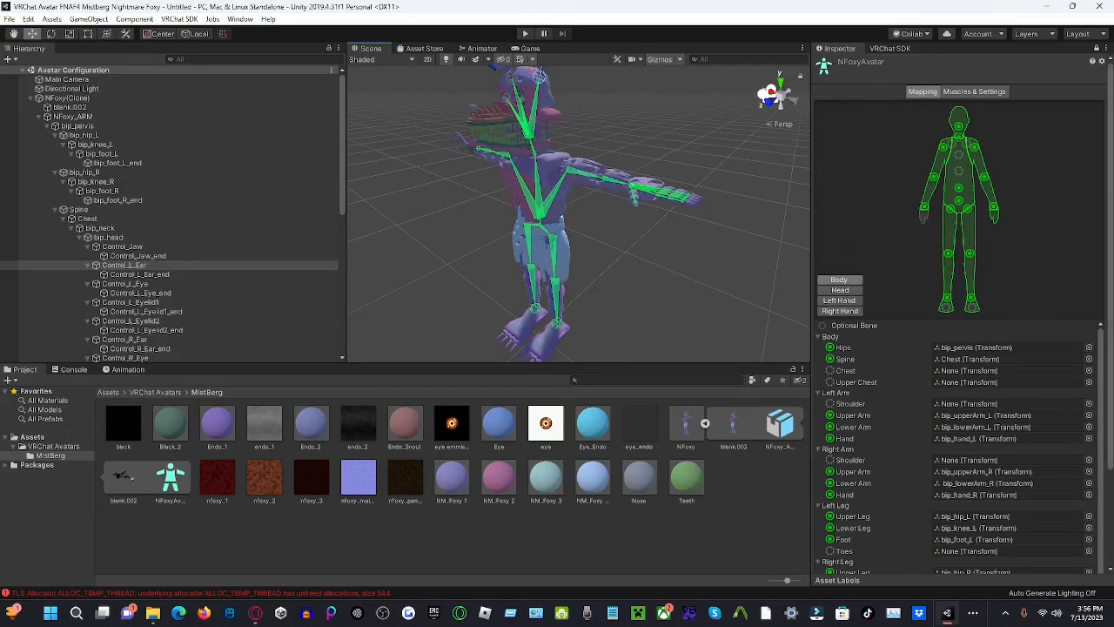
pyautogui.moveTo(1100, 402); pyautogui.dragTo(1100, 406)
pyautogui.scroll(-5, 1105, 479)
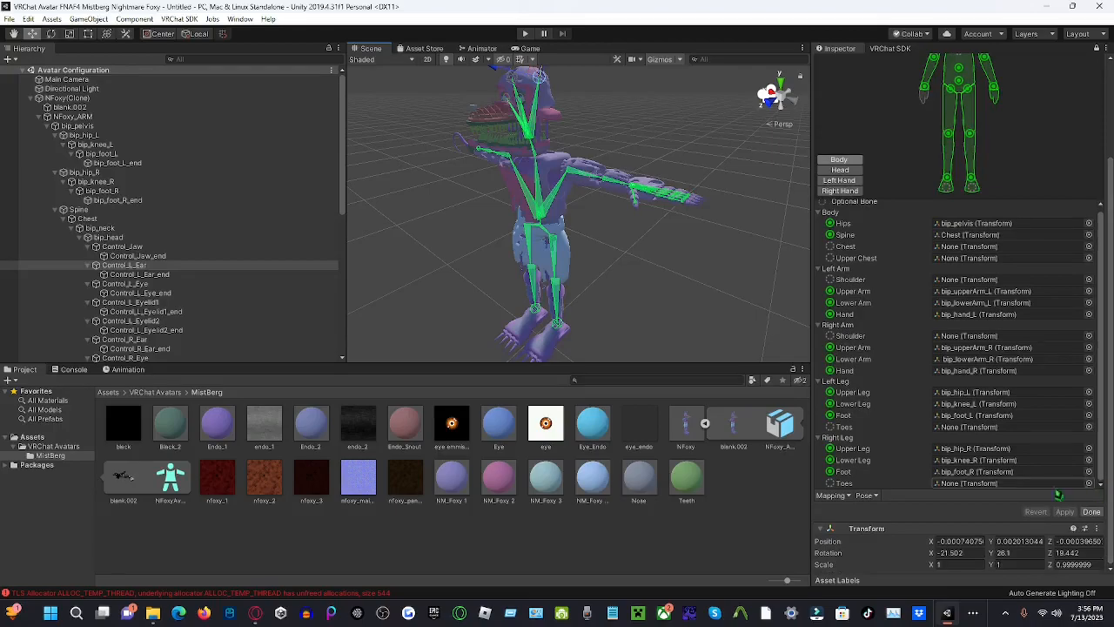
pyautogui.click(864, 494)
pyautogui.click(879, 521)
pyautogui.moveTo(630, 323); pyautogui.dragTo(728, 286, button='right')
# Check the Left Hand mapping for thumb, index, middle, ring and little finger bones
pyautogui.click(838, 180)
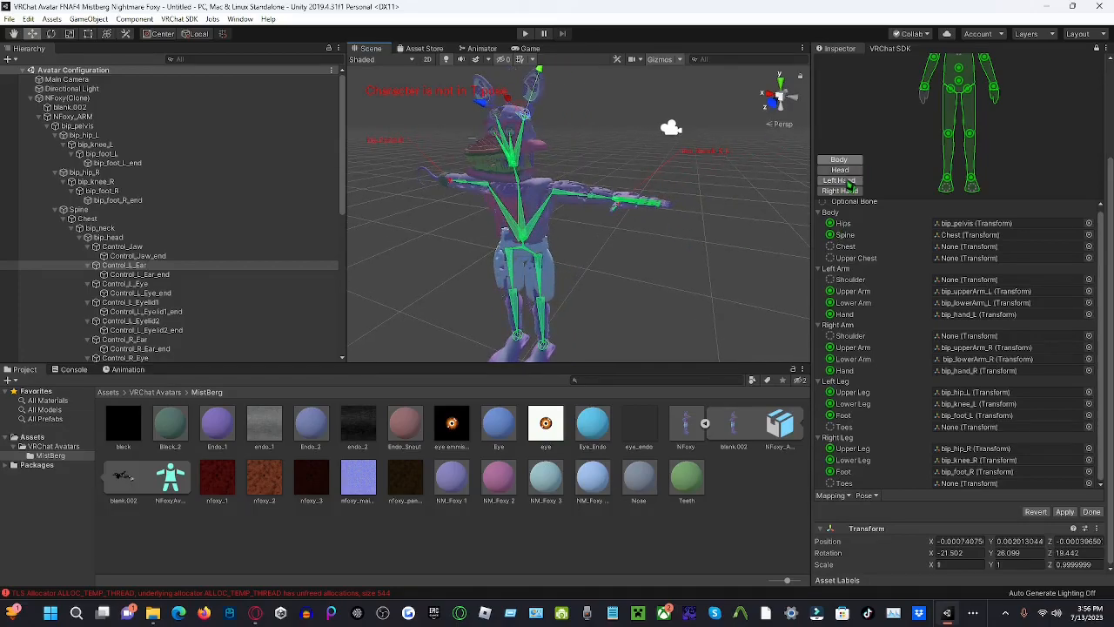
pyautogui.click(1000, 229)
pyautogui.click(1001, 241)
pyautogui.click(996, 252)
pyautogui.click(990, 263)
pyautogui.click(990, 273)
pyautogui.click(991, 285)
pyautogui.click(990, 297)
pyautogui.click(990, 309)
pyautogui.click(990, 320)
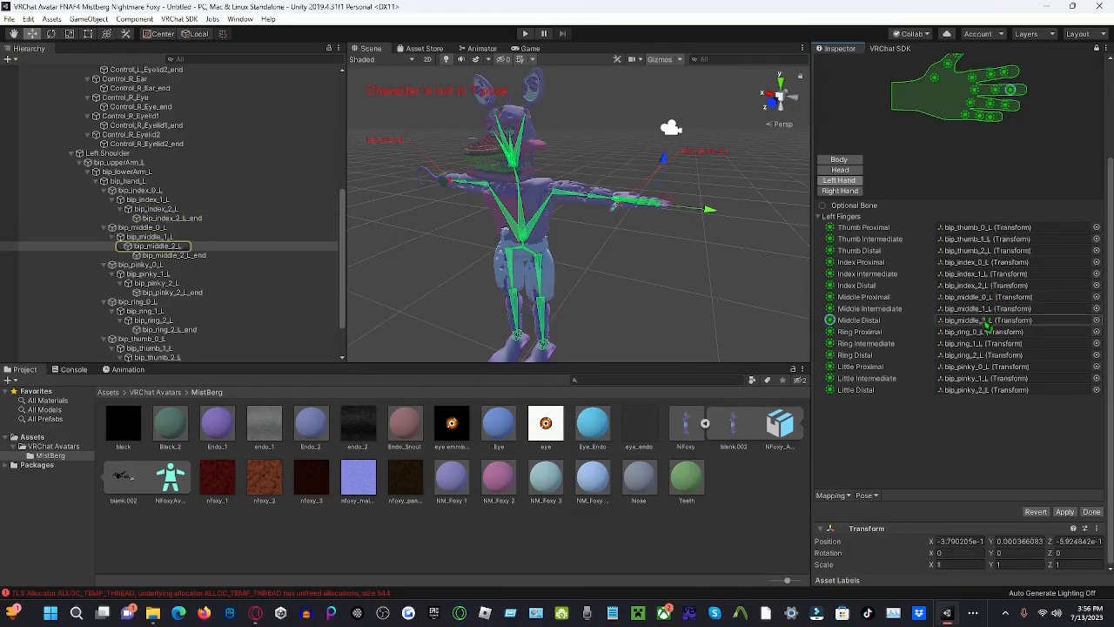
pyautogui.click(990, 331)
pyautogui.click(988, 344)
pyautogui.click(990, 355)
pyautogui.click(990, 366)
pyautogui.click(990, 377)
pyautogui.click(994, 390)
# Review the Right Hand, Body and Head bone mappings from a front view
pyautogui.keyDown('alt'); pyautogui.moveTo(629, 299); pyautogui.dragTo(604, 287); pyautogui.keyUp('alt')
pyautogui.click(840, 190)
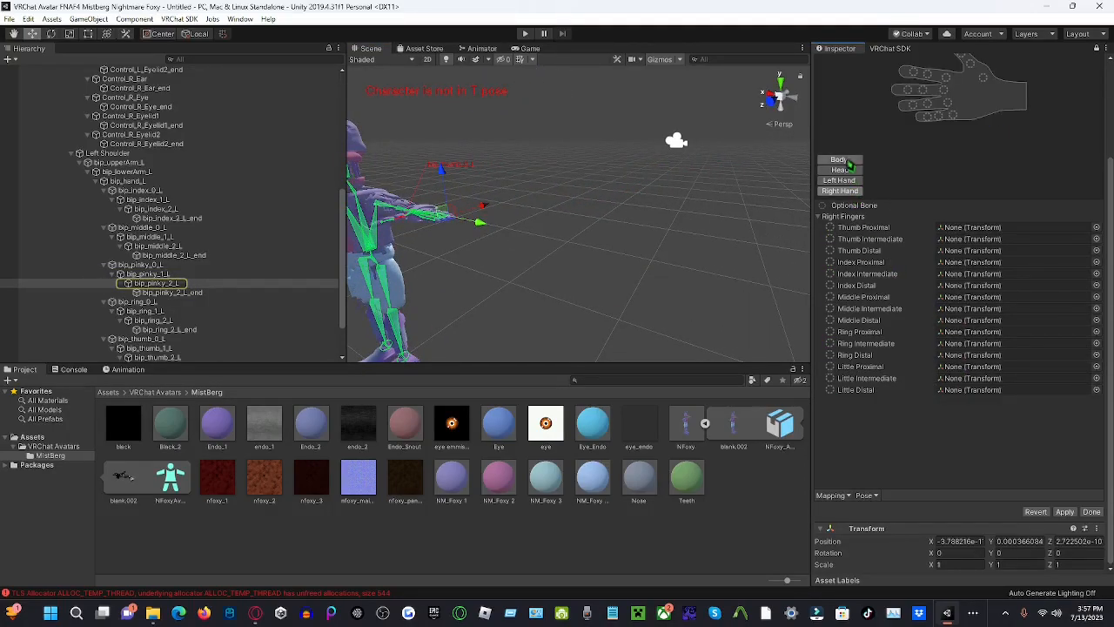
pyautogui.click(838, 159)
pyautogui.click(840, 170)
pyautogui.keyDown('alt'); pyautogui.moveTo(604, 226); pyautogui.dragTo(653, 191); pyautogui.keyUp('alt')
pyautogui.click(652, 191)
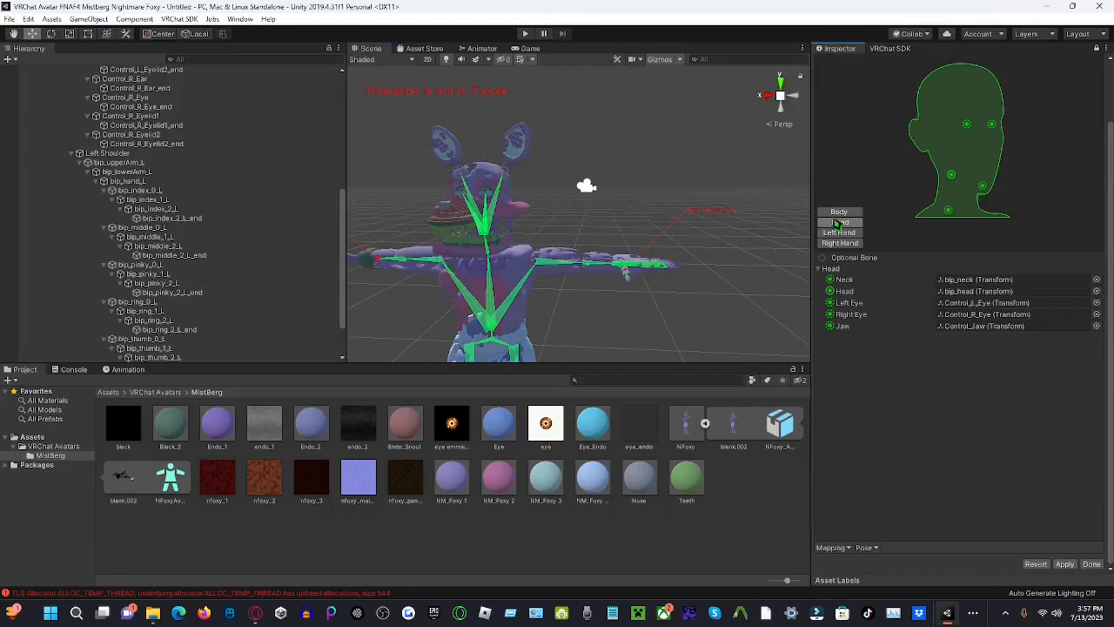
# Clear the Jaw, Right Eye and Left Eye bone assignments to None
pyautogui.click(1096, 325)
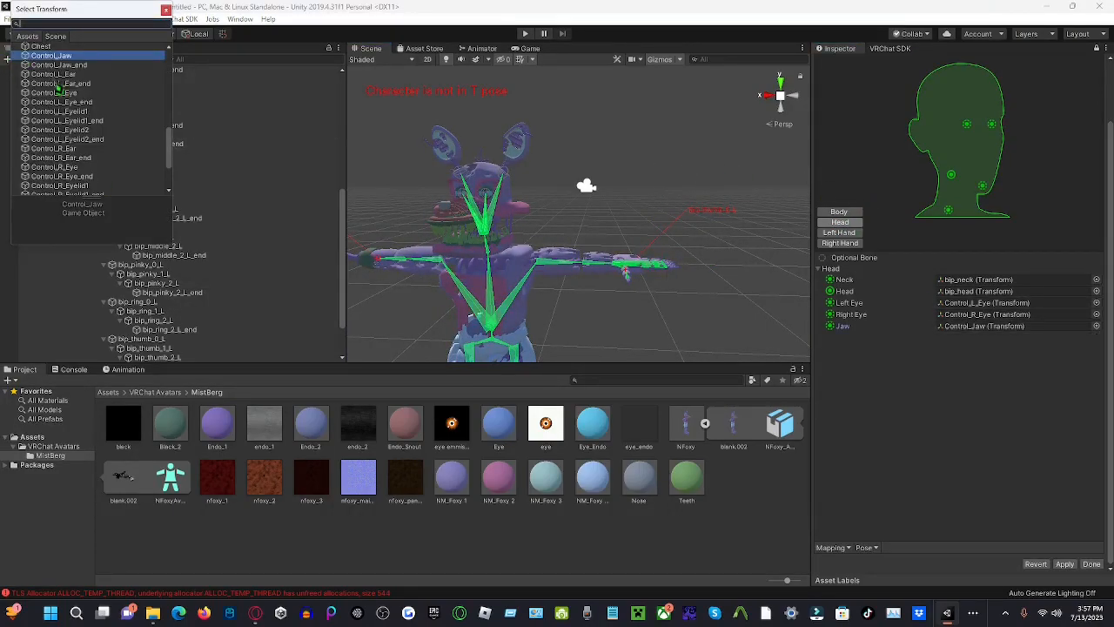
pyautogui.scroll(10, 70, 104)
pyautogui.click(52, 48)
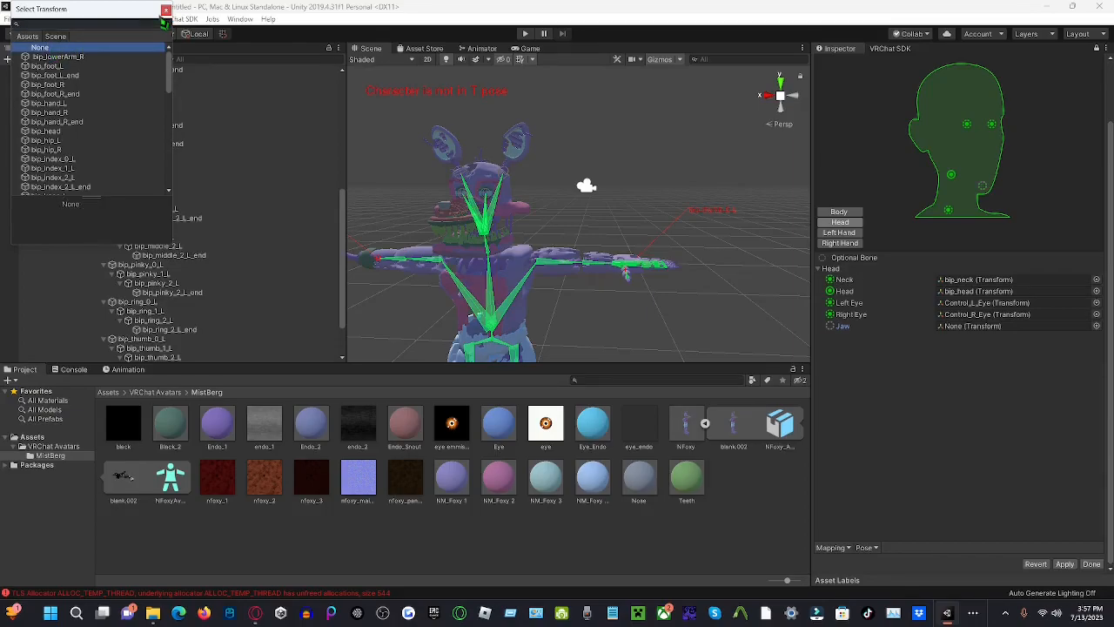
pyautogui.click(165, 10)
pyautogui.click(1097, 314)
pyautogui.scroll(5, 142, 135)
pyautogui.scroll(3, 142, 136)
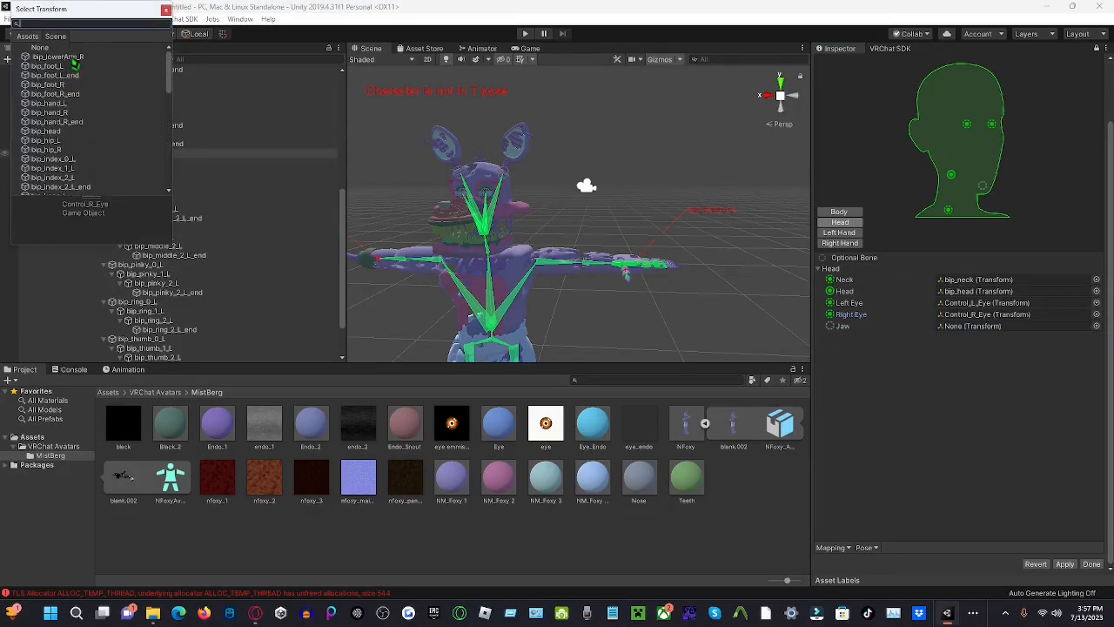
pyautogui.click(71, 48)
pyautogui.click(165, 10)
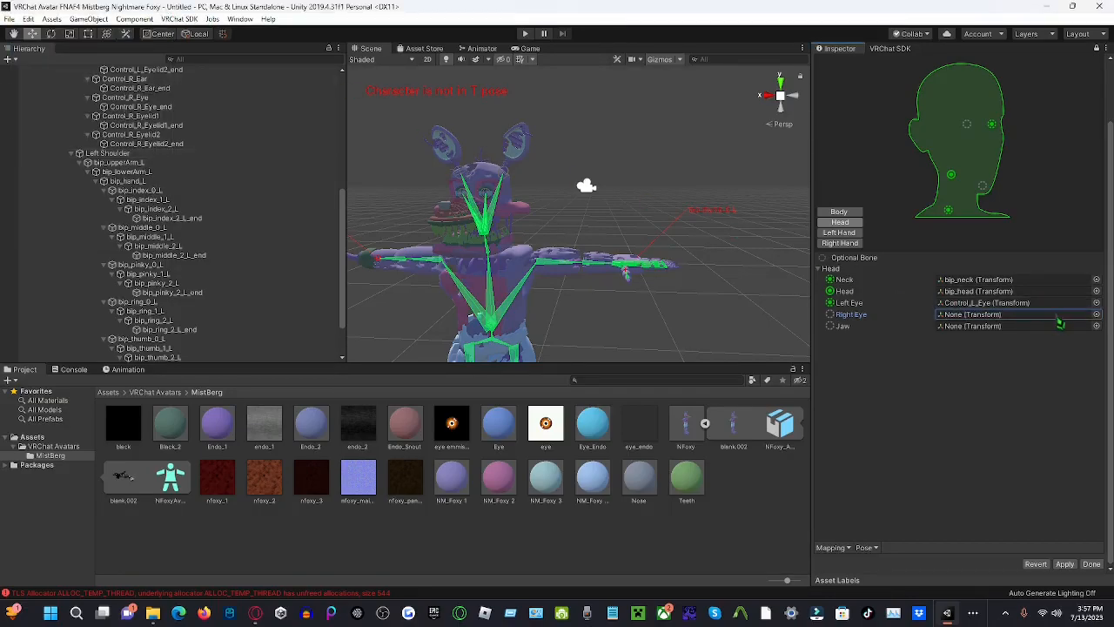
pyautogui.click(1096, 302)
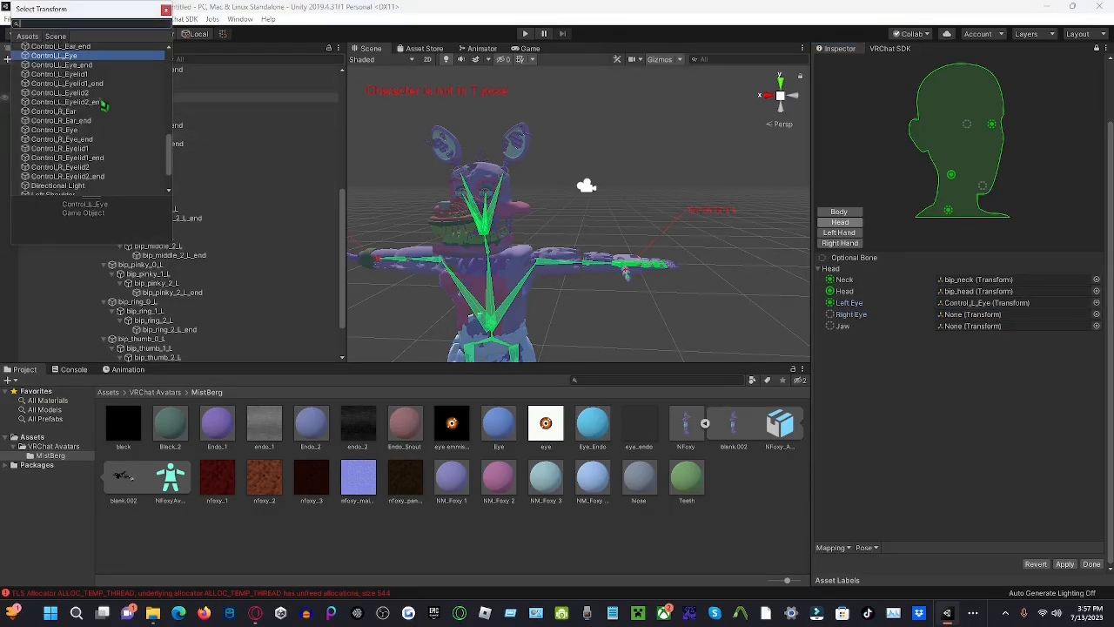
pyautogui.scroll(8, 102, 105)
pyautogui.click(66, 48)
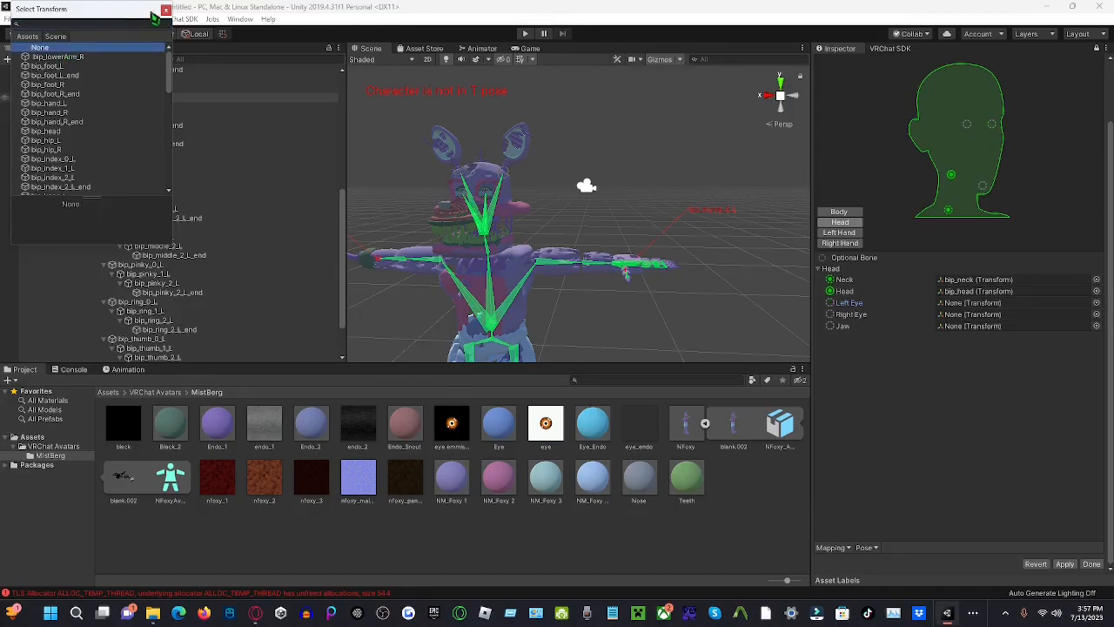
pyautogui.click(165, 10)
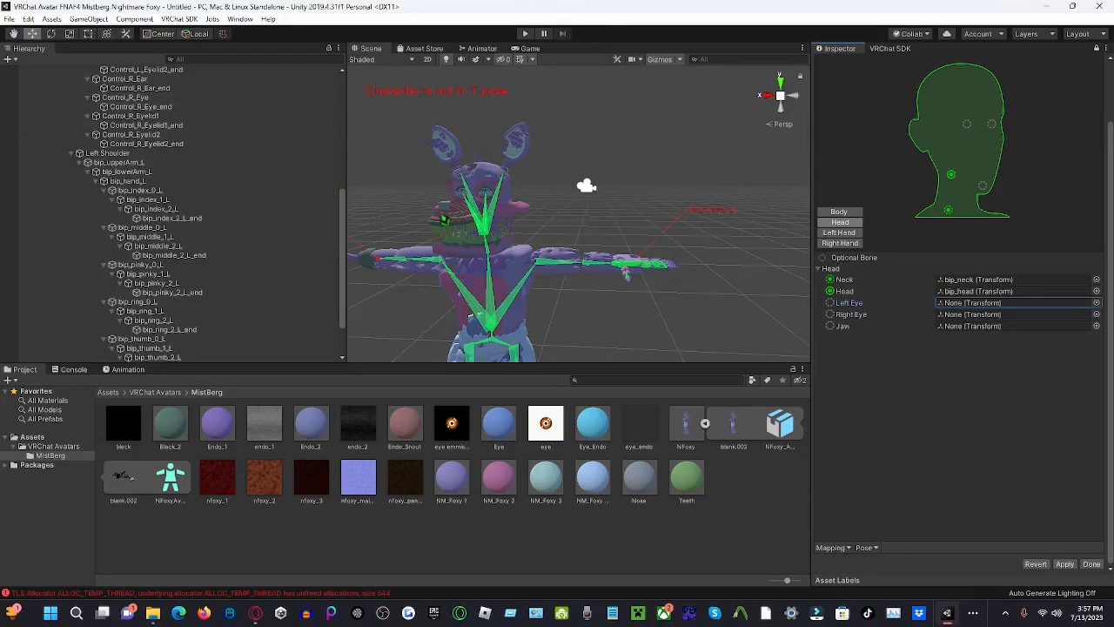
# In the Body mapping, assign the Spine bone to Spine and Chest to Chest
pyautogui.keyDown('alt'); pyautogui.moveTo(585, 172); pyautogui.dragTo(645, 167); pyautogui.keyUp('alt')
pyautogui.click(838, 212)
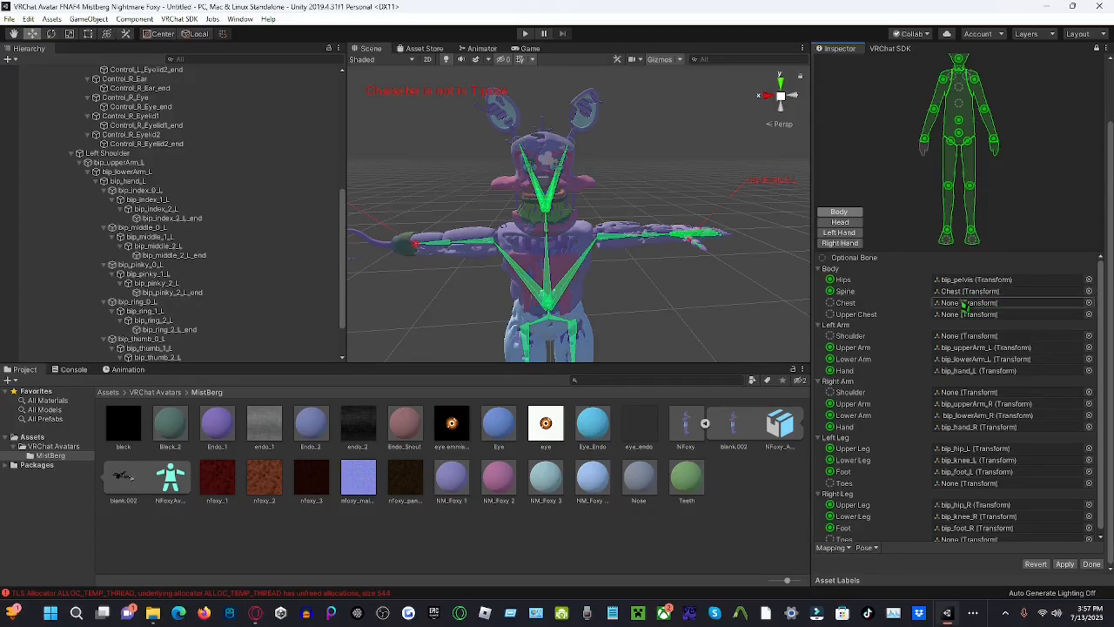
pyautogui.click(1088, 291)
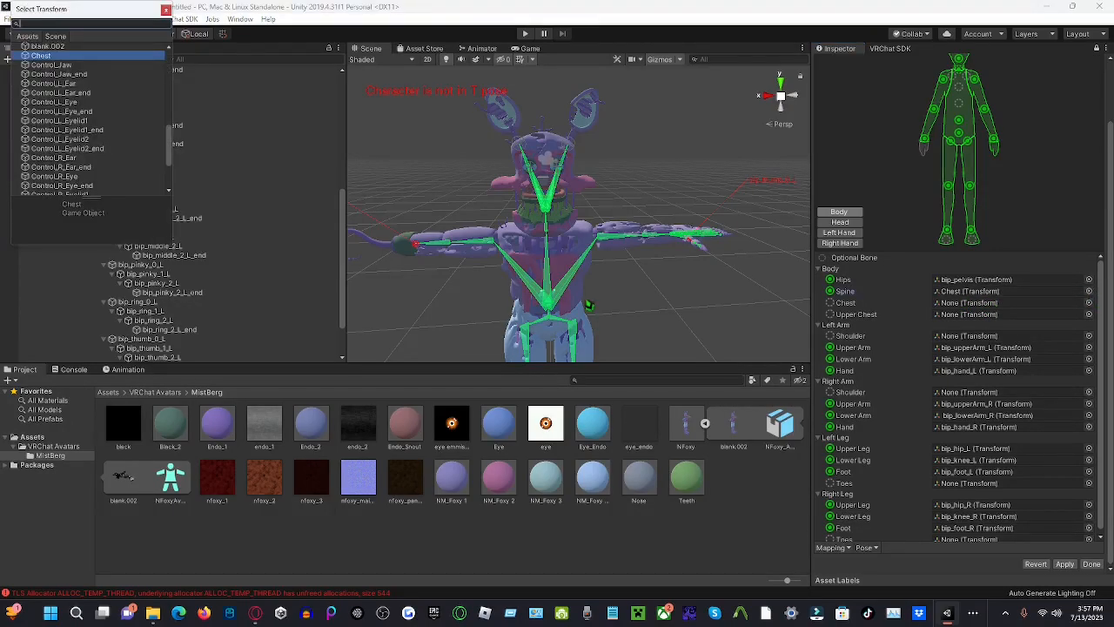
pyautogui.write('sp')
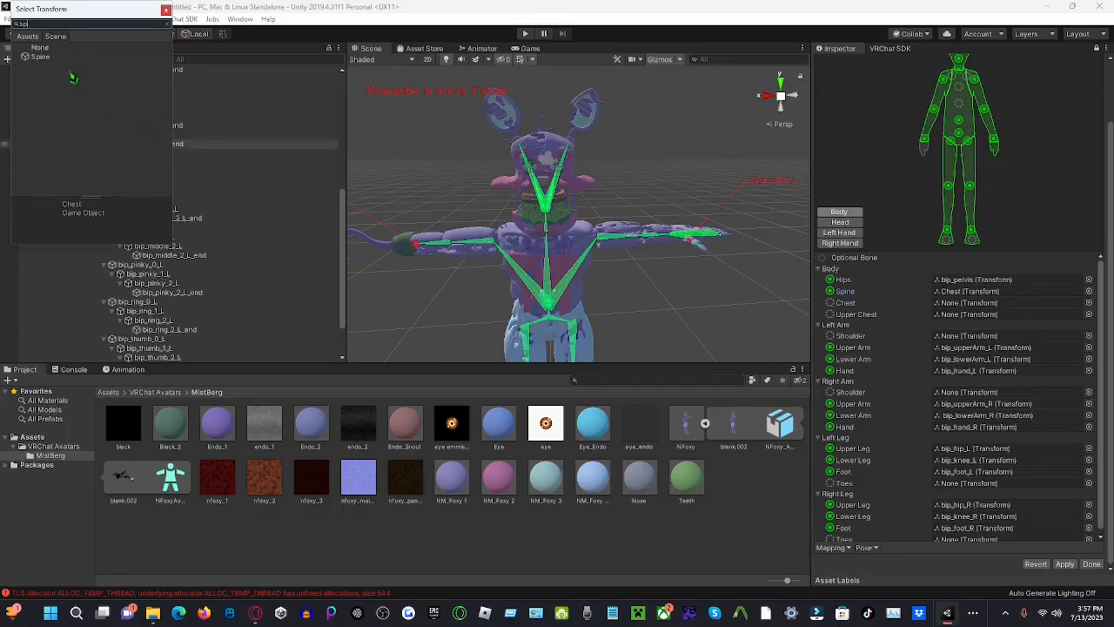
pyautogui.click(53, 57)
pyautogui.click(166, 10)
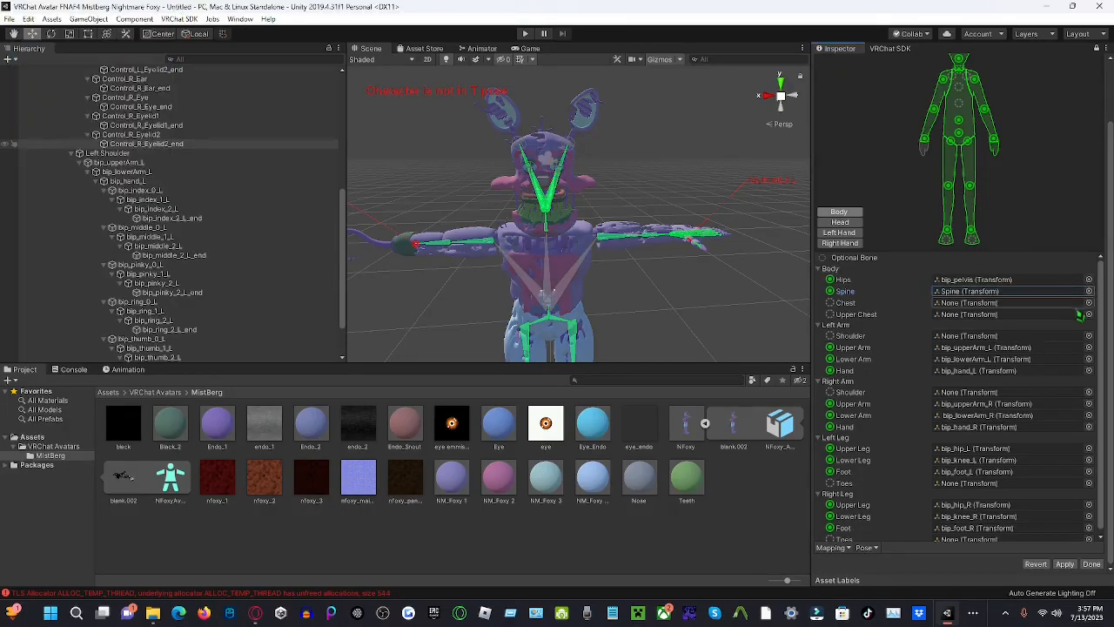
pyautogui.click(1089, 303)
pyautogui.write('che')
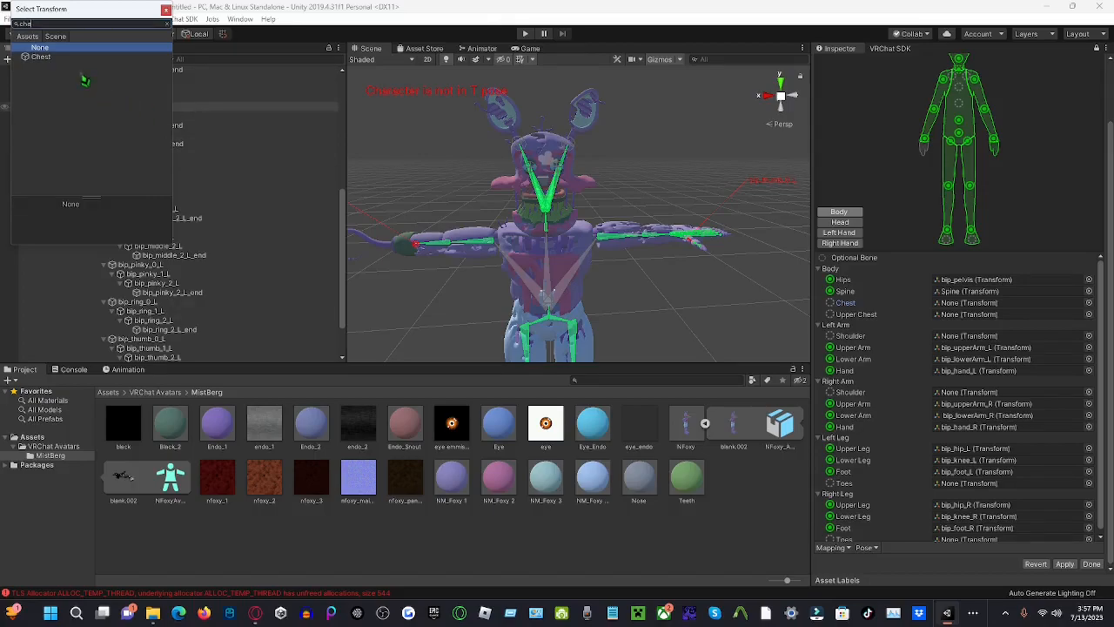
pyautogui.click(35, 57)
pyautogui.click(166, 10)
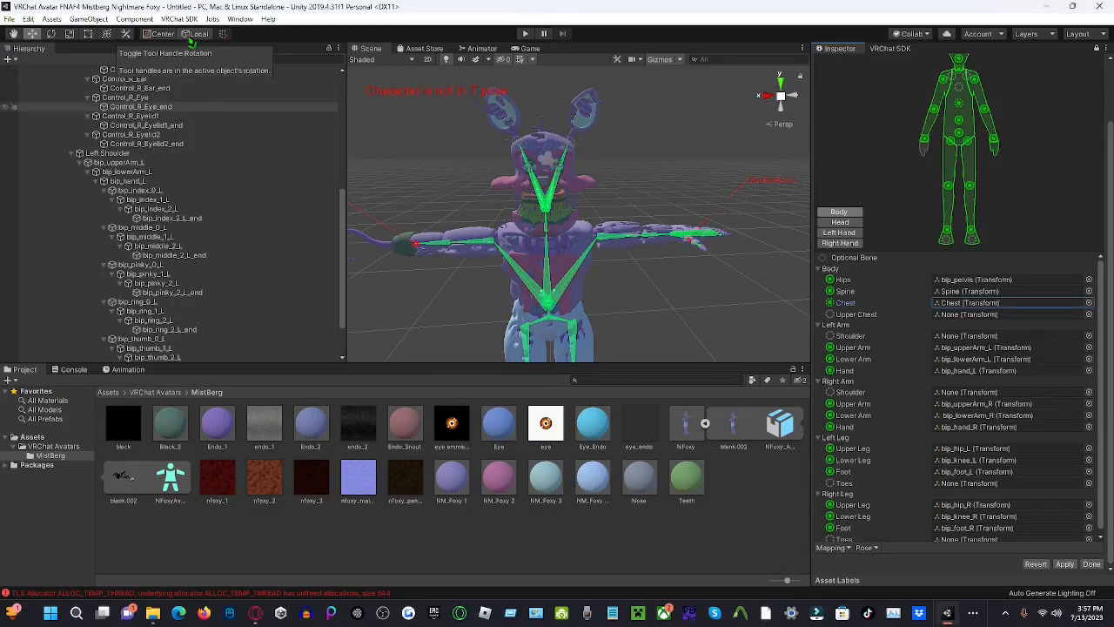
# Assign Left Shoulder and Right Shoulder bones to the shoulder slots and apply
pyautogui.moveTo(549, 191); pyautogui.dragTo(573, 186, button='right')
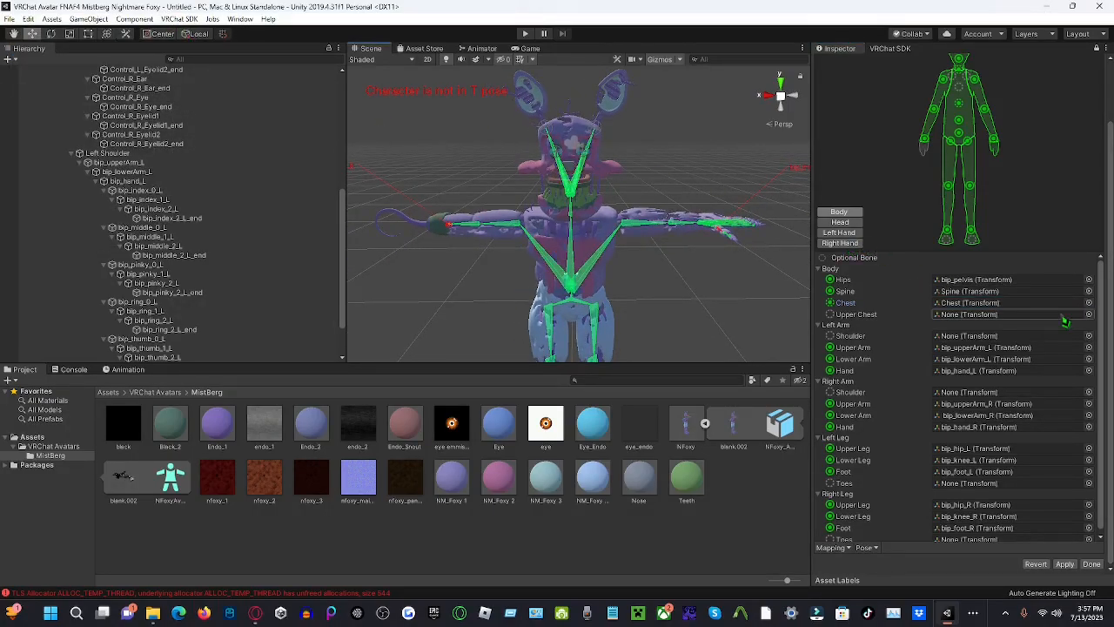
pyautogui.click(1088, 335)
pyautogui.write('Left')
pyautogui.click(122, 58)
pyautogui.click(166, 11)
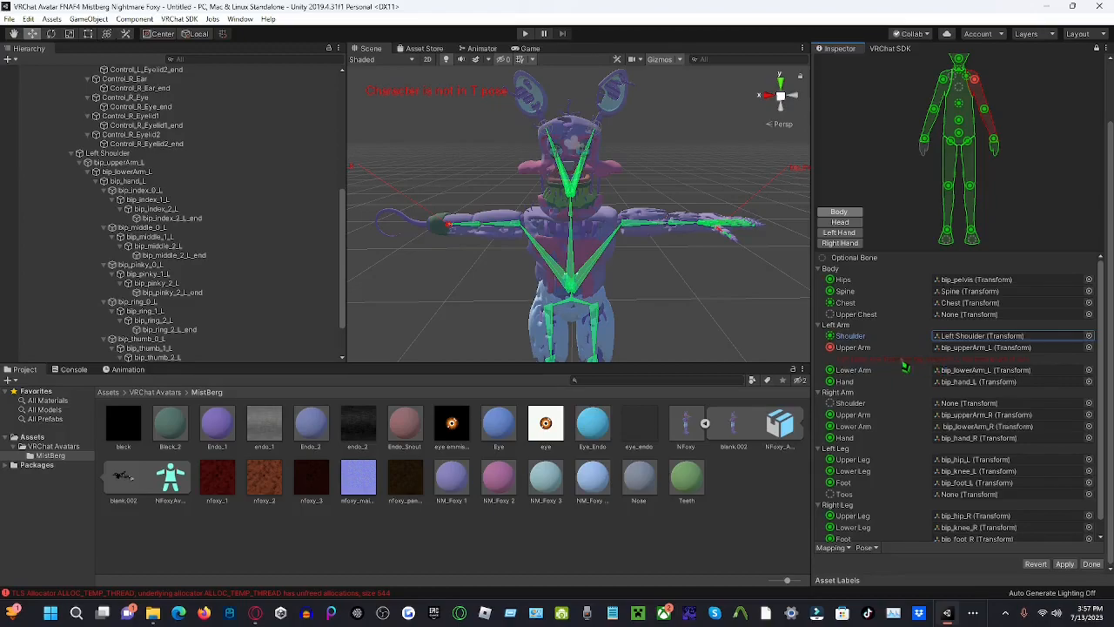
pyautogui.click(1089, 403)
pyautogui.write('Ri')
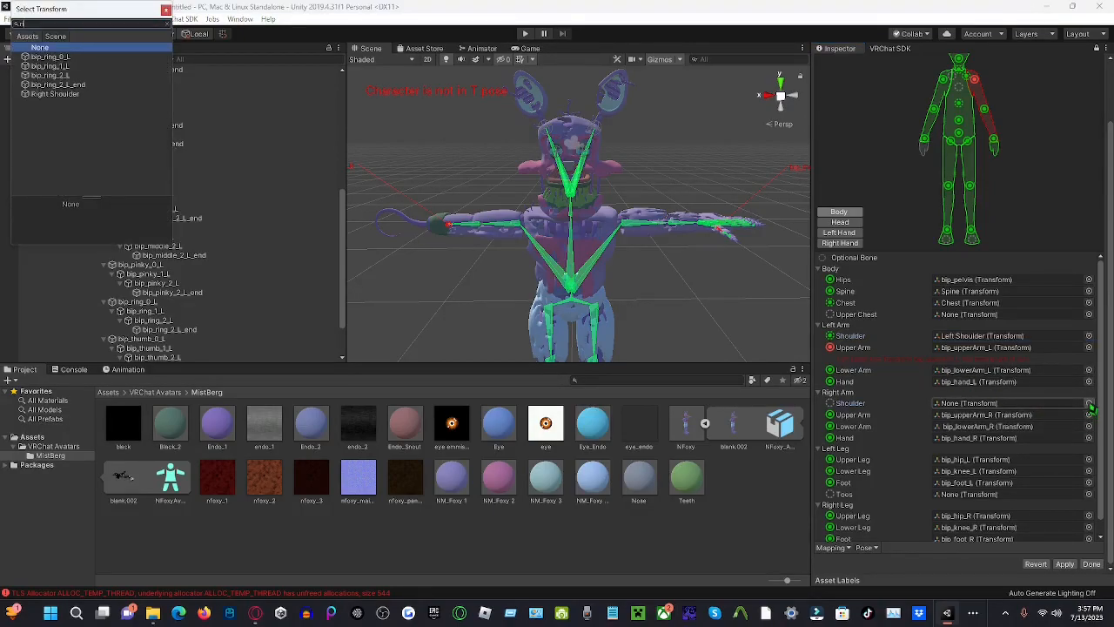
pyautogui.click(72, 102)
pyautogui.click(166, 9)
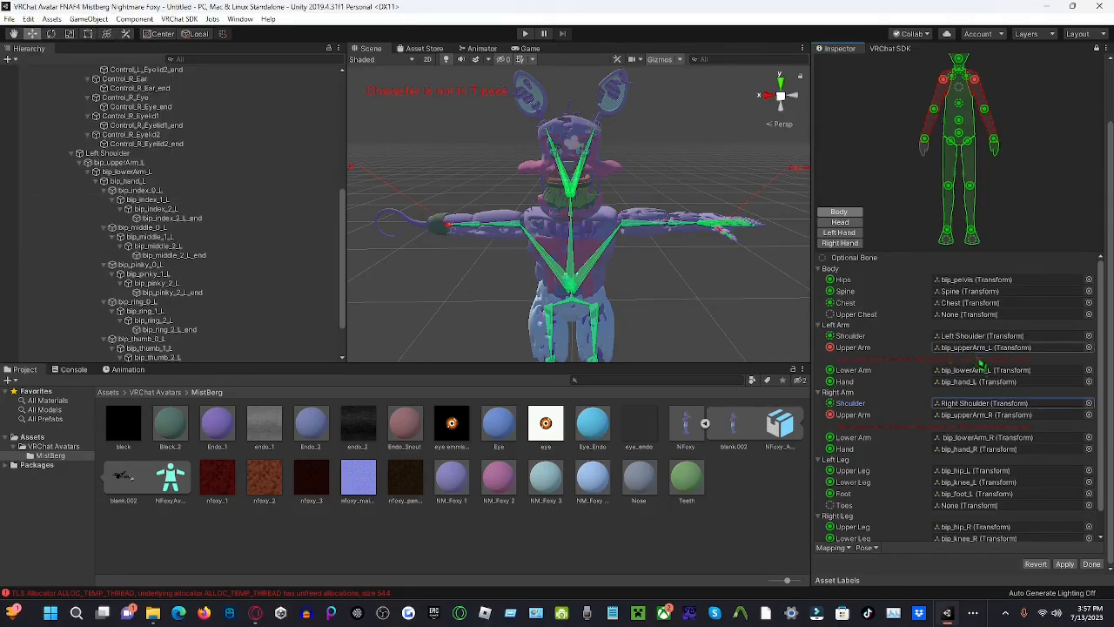
pyautogui.scroll(-1, 997, 418)
pyautogui.scroll(1, 1044, 522)
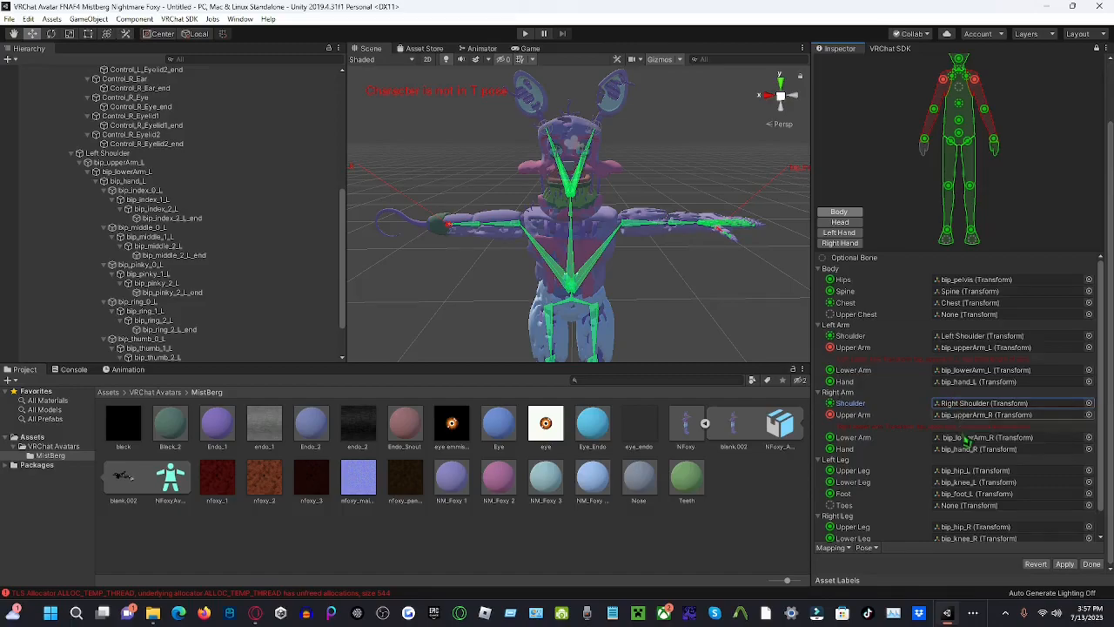
pyautogui.click(1071, 564)
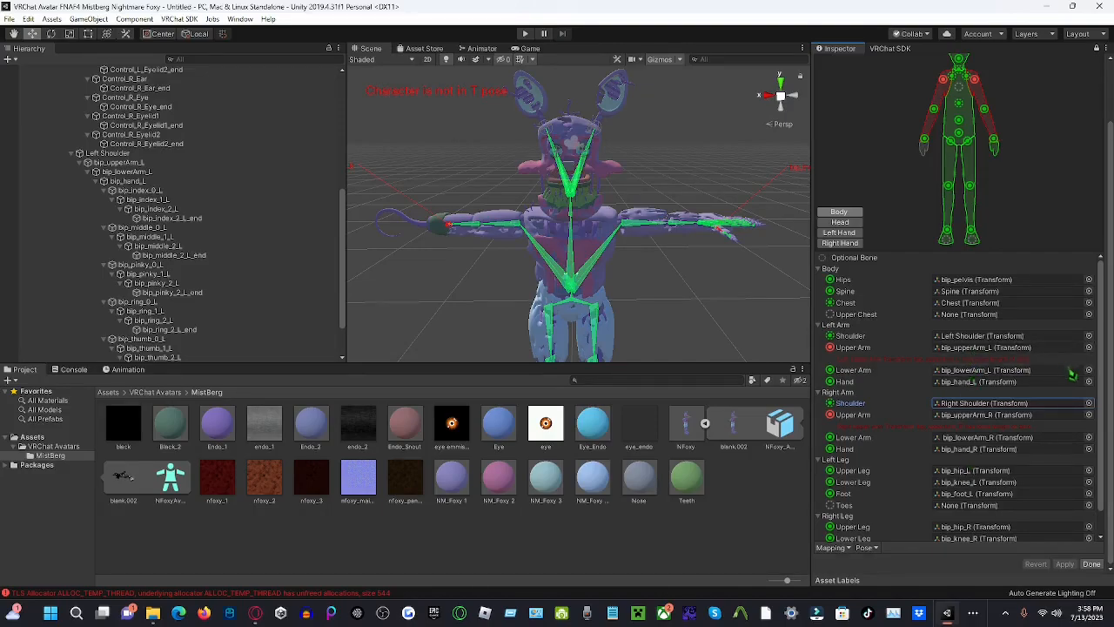
# Finish the avatar configuration and drag the NFoxy model into the scene
pyautogui.click(1091, 564)
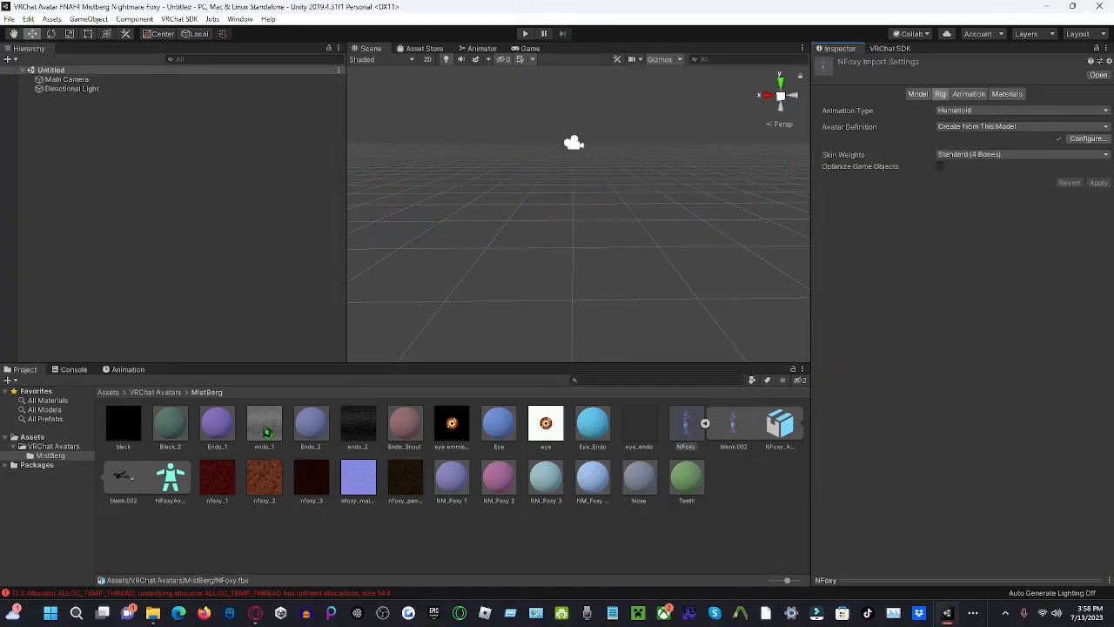
pyautogui.moveTo(656, 443); pyautogui.dragTo(509, 250)
pyautogui.press('s')
pyautogui.moveTo(533, 217); pyautogui.dragTo(572, 200, button='right')
pyautogui.press('w')
pyautogui.press('s')
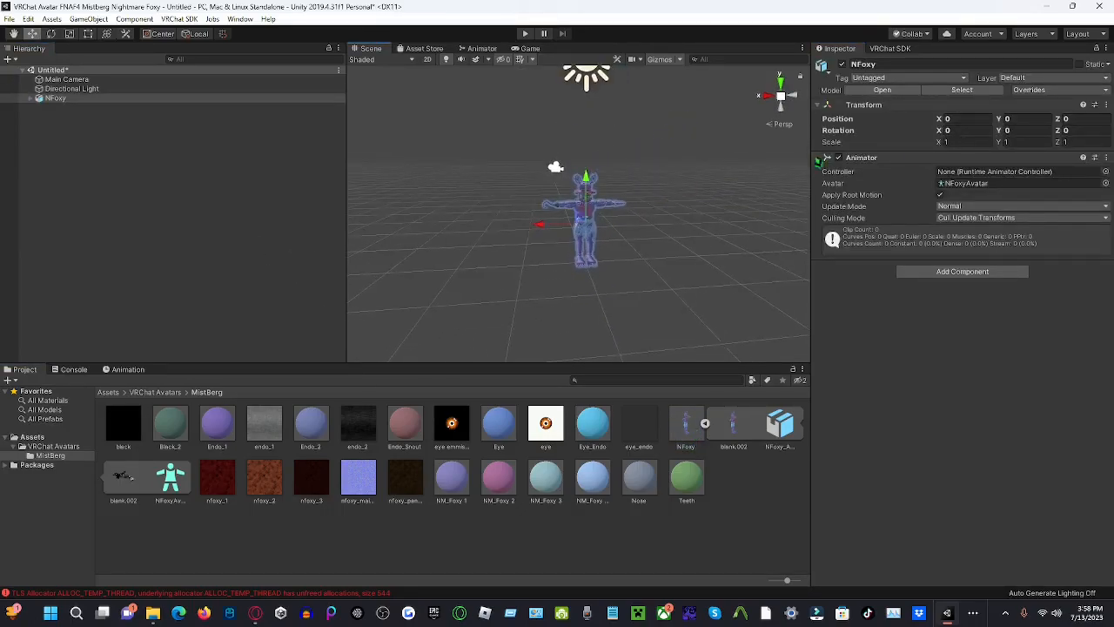
# Scale NFoxy to 1.47 on X, Y and Z
pyautogui.click(964, 141)
pyautogui.write('1.47')
pyautogui.press('Return')
pyautogui.press('Tab')
pyautogui.write('1.47')
pyautogui.press('Tab')
pyautogui.write('1.47')
pyautogui.press('Return')
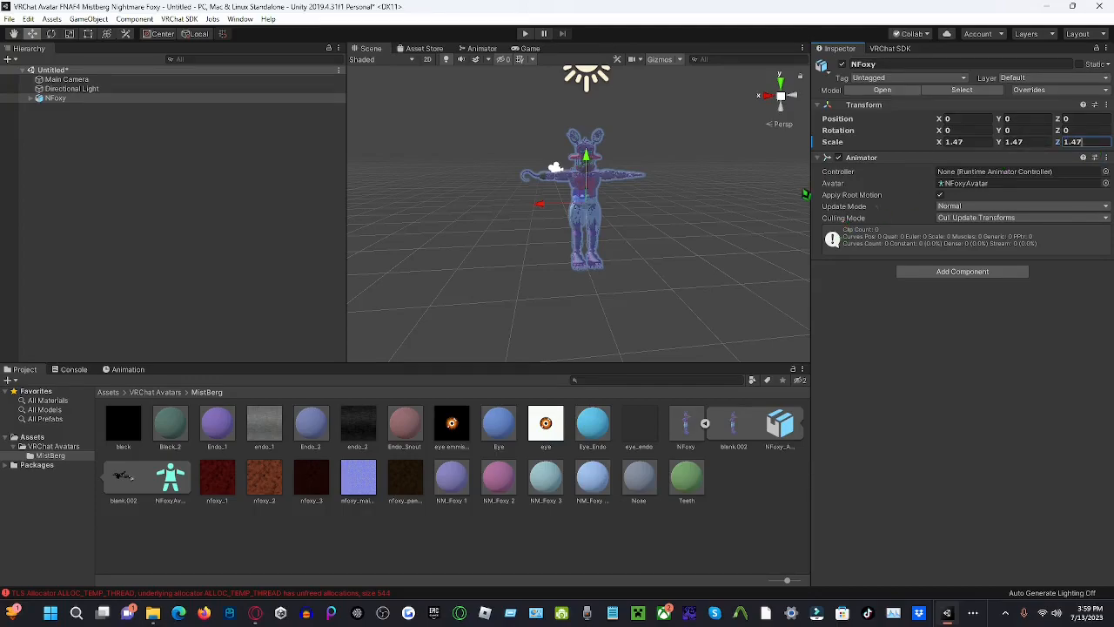
pyautogui.press('w')
pyautogui.press('a')
pyautogui.moveTo(657, 174); pyautogui.dragTo(722, 161, button='right')
# Enlarge NFoxy to a scale of 1.98 on all three axes
pyautogui.click(960, 143)
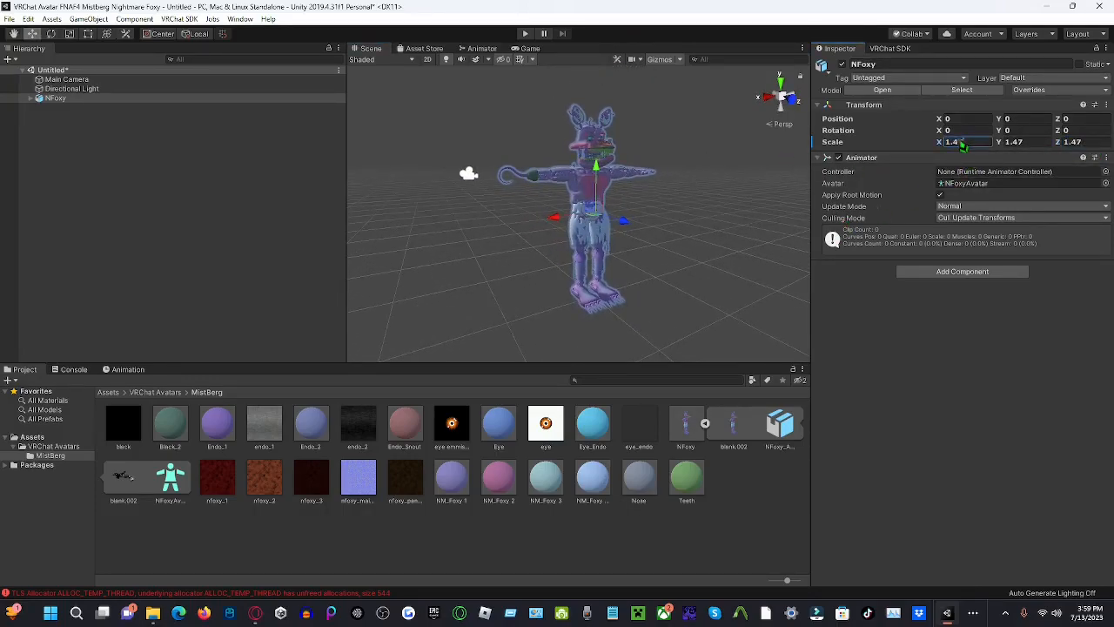
pyautogui.press('BackSpace')
pyautogui.write('98')
pyautogui.press('Tab')
pyautogui.write('1.98')
pyautogui.press('Tab')
pyautogui.write('1.98')
pyautogui.moveTo(780, 183); pyautogui.dragTo(722, 191, button='right')
pyautogui.press('z')
pyautogui.press('s')
pyautogui.press('w')
pyautogui.moveTo(618, 221); pyautogui.dragTo(723, 169, button='right')
# Change NFoxy's scale to 2.1 on X, Y and Z
pyautogui.click(968, 143)
pyautogui.write('1')
pyautogui.press('BackSpace')
pyautogui.write('2')
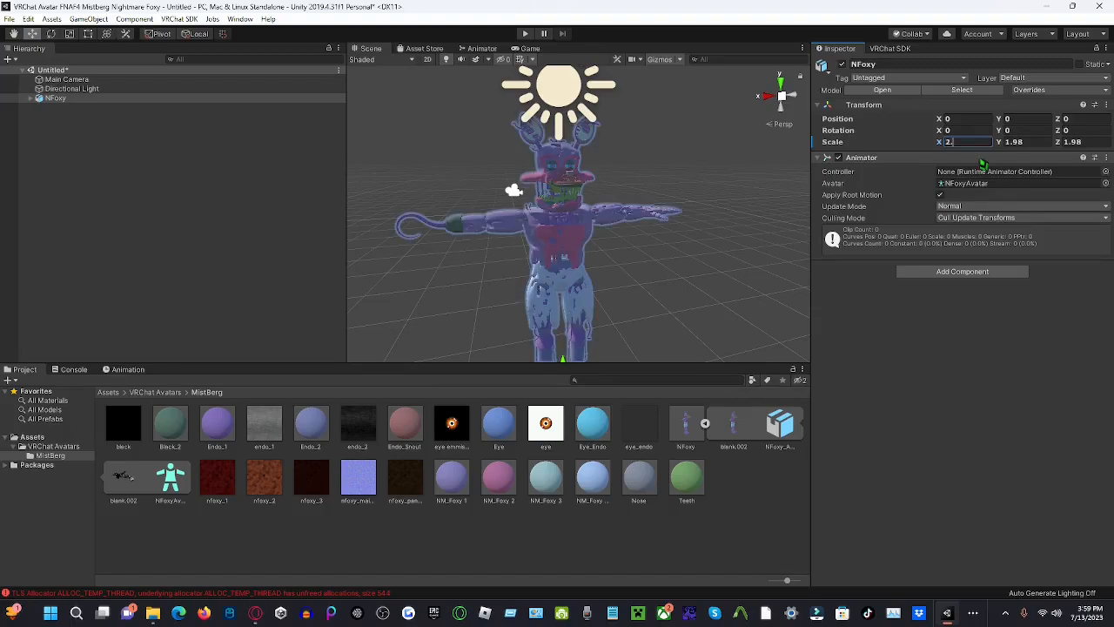
pyautogui.write('.01')
pyautogui.press('BackSpace')
pyautogui.press('BackSpace')
pyautogui.write('1')
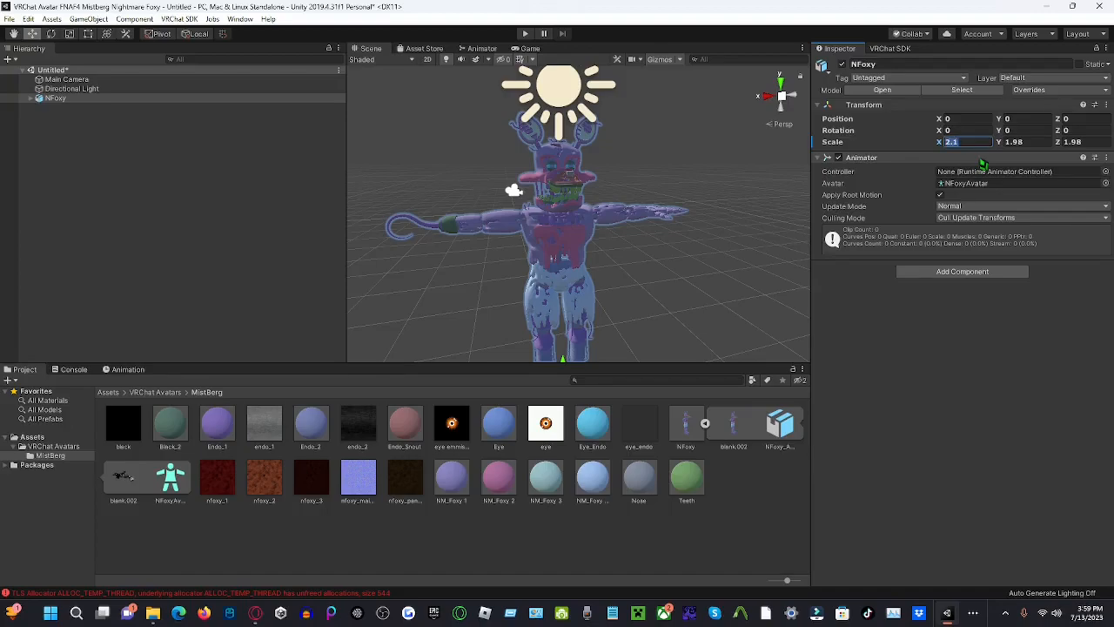
pyautogui.click(1021, 146)
pyautogui.write('2.1')
pyautogui.click(1099, 145)
pyautogui.write('2.1')
pyautogui.scroll(-6, 579, 197)
pyautogui.moveTo(580, 196); pyautogui.dragTo(572, 192, button='right')
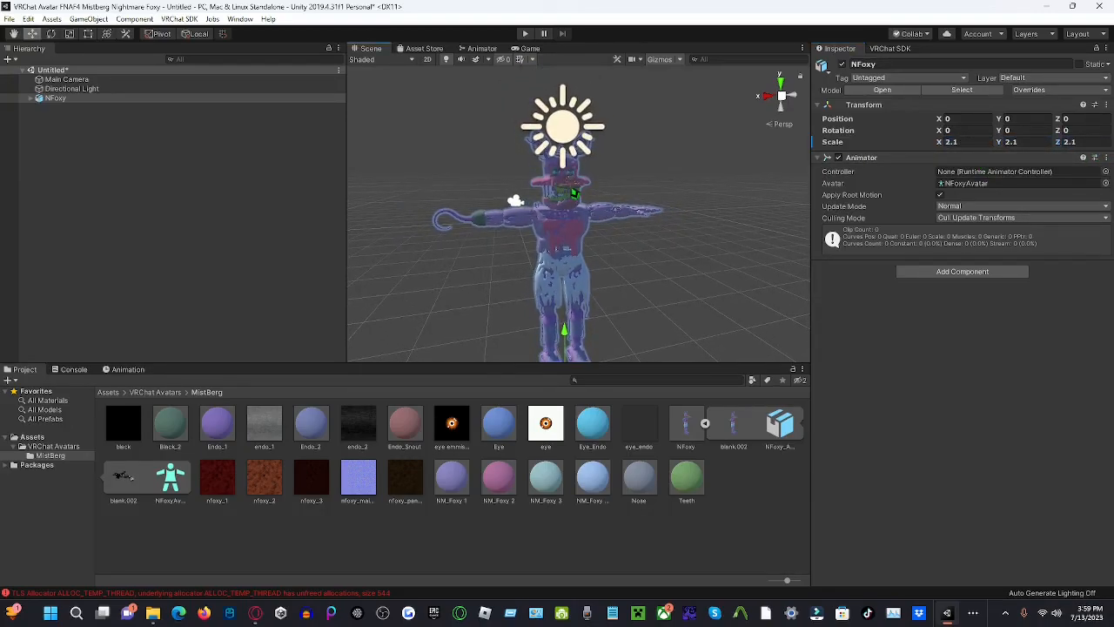
# Increase NFoxy's scale to 2.3 on all three axes
pyautogui.click(966, 142)
pyautogui.write('2.3')
pyautogui.click(1033, 144)
pyautogui.write('2.3')
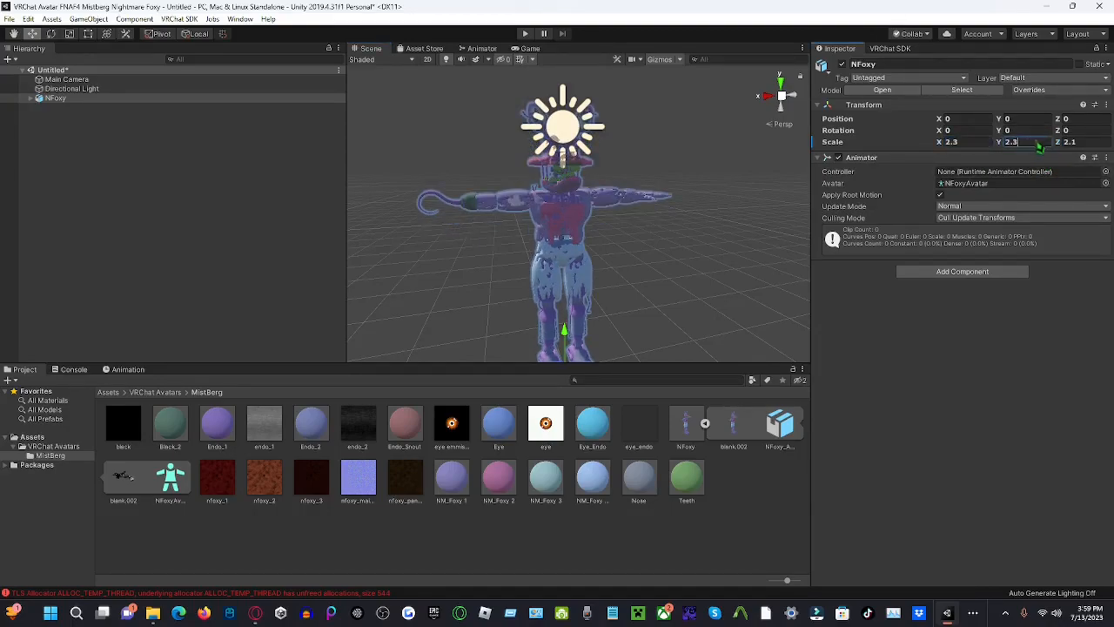
pyautogui.click(1077, 146)
pyautogui.write('2.3')
pyautogui.press('w')
pyautogui.moveTo(708, 164); pyautogui.dragTo(619, 133, button='right')
pyautogui.press('s')
pyautogui.press('d')
# Settle on a scale of 2.2 for X, Y and Z
pyautogui.click(965, 145)
pyautogui.write('2.')
pyautogui.write('2')
pyautogui.press('Tab')
pyautogui.write('2.2')
pyautogui.press('Tab')
pyautogui.write('2.2')
pyautogui.moveTo(564, 181); pyautogui.dragTo(335, 304, button='right')
# Give Black_2 a white base colour, high smoothness and the black texture
pyautogui.click(164, 428)
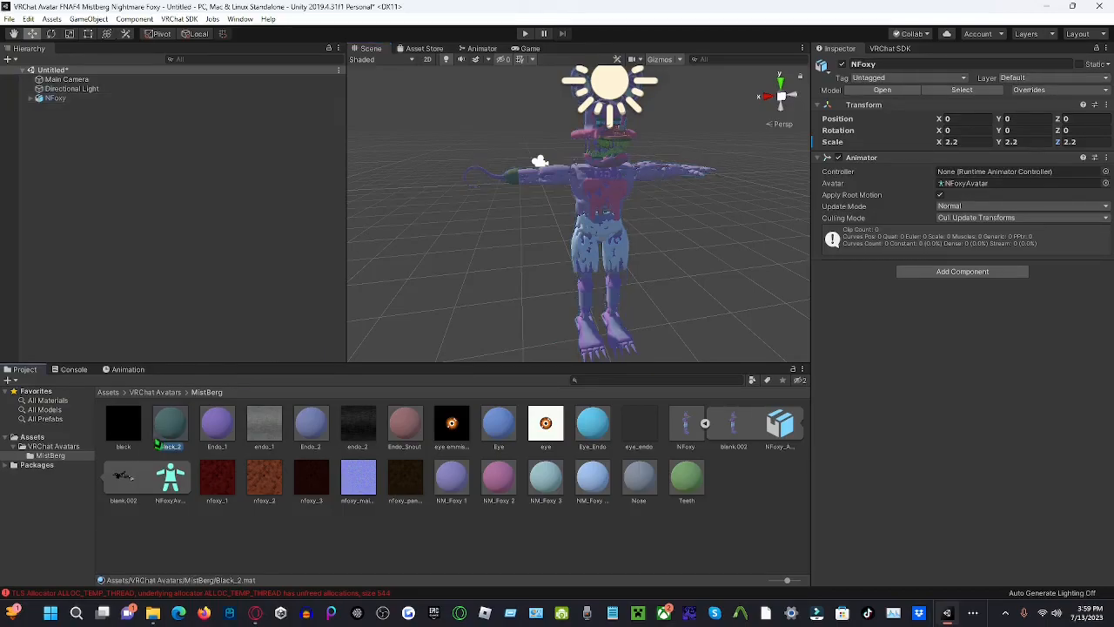
pyautogui.click(944, 115)
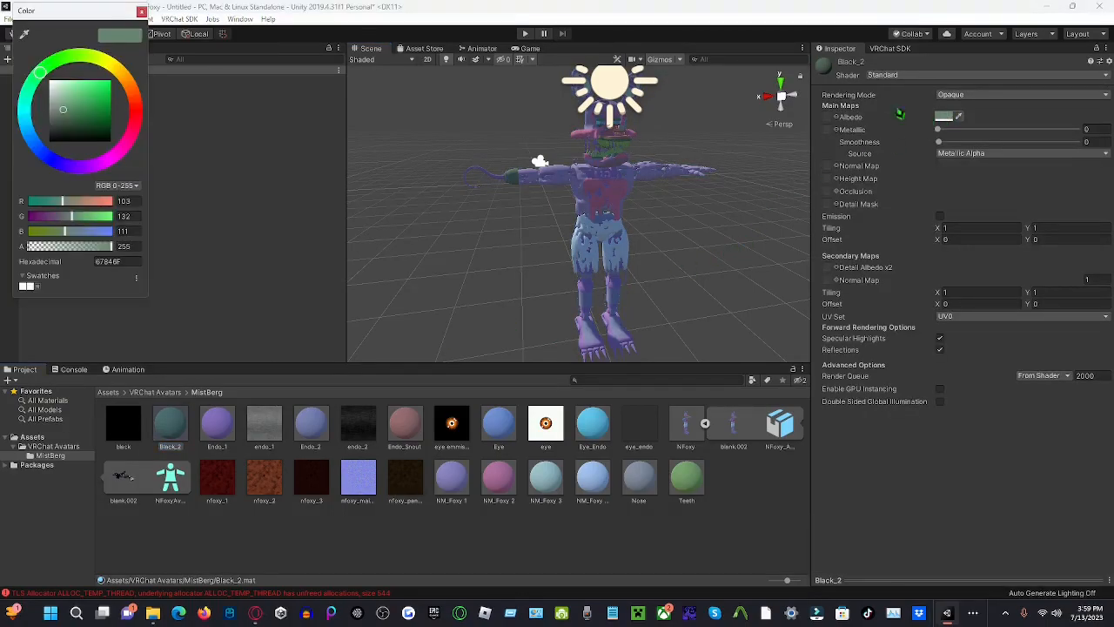
pyautogui.click(50, 81)
pyautogui.click(142, 12)
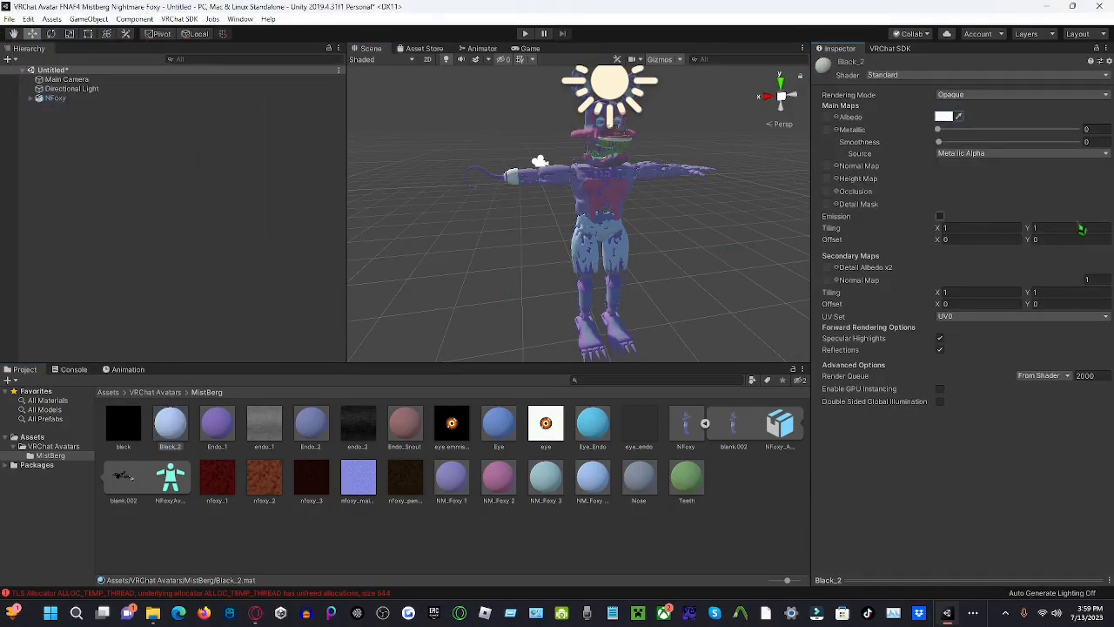
pyautogui.scroll(5, 579, 209)
pyautogui.moveTo(954, 147); pyautogui.dragTo(1065, 152)
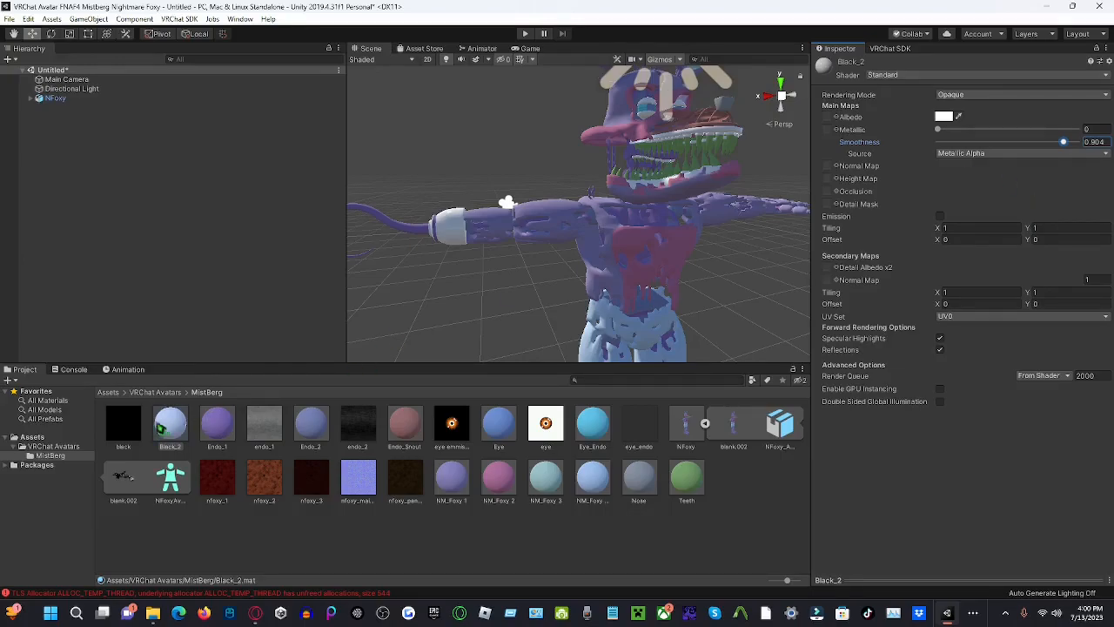
pyautogui.moveTo(123, 428); pyautogui.dragTo(827, 116)
pyautogui.keyDown('alt'); pyautogui.moveTo(670, 201); pyautogui.dragTo(573, 212); pyautogui.keyUp('alt')
# Make Endo_1 white with 0.904 smoothness and the endo_1 texture
pyautogui.click(219, 431)
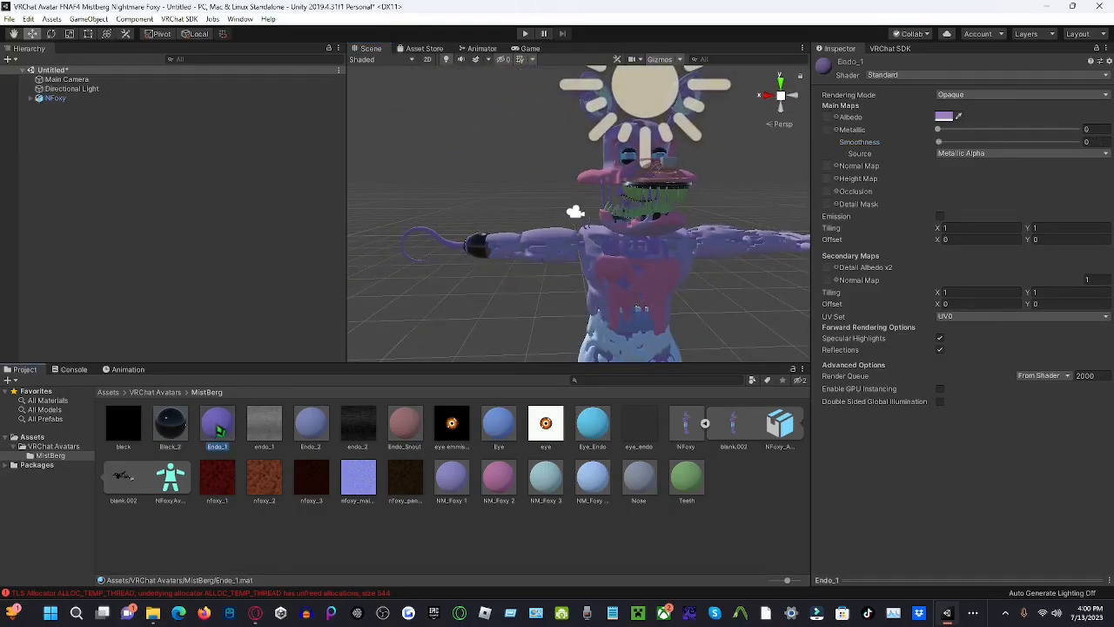
pyautogui.click(938, 118)
pyautogui.moveTo(57, 130); pyautogui.dragTo(3, 59)
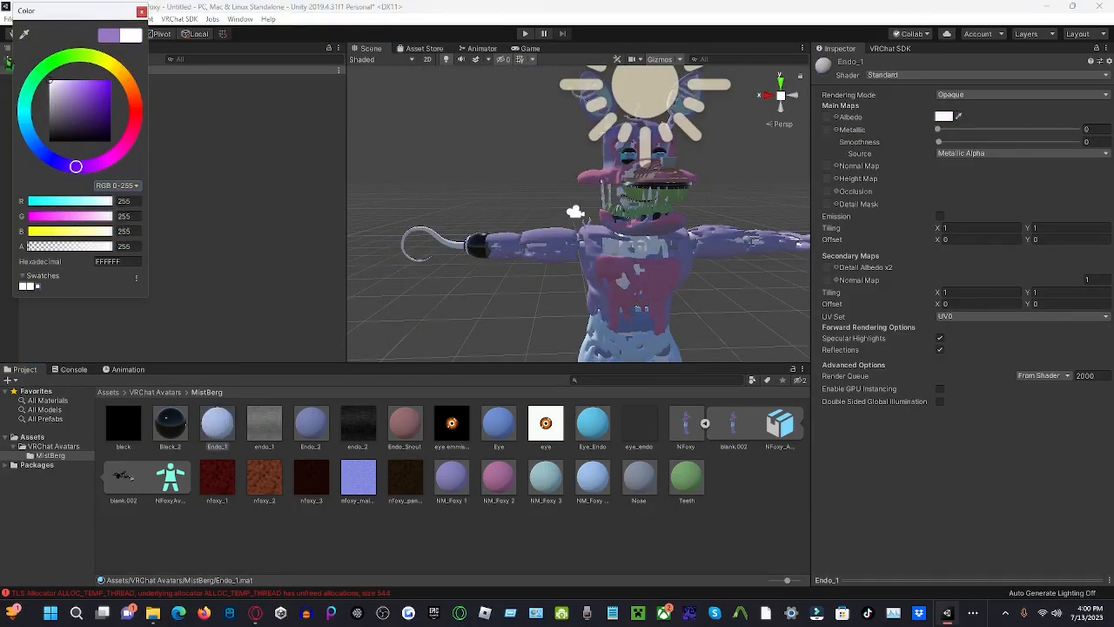
pyautogui.click(142, 11)
pyautogui.click(1098, 142)
pyautogui.write('0.904')
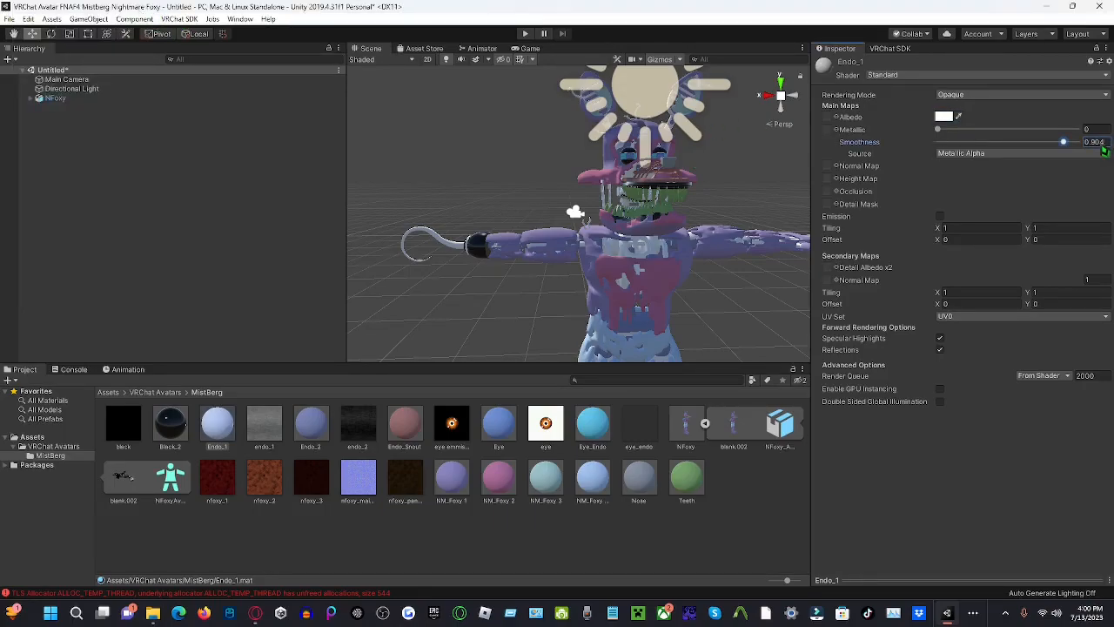
pyautogui.moveTo(259, 442); pyautogui.dragTo(826, 117)
pyautogui.moveTo(687, 198); pyautogui.dragTo(705, 217, button='right')
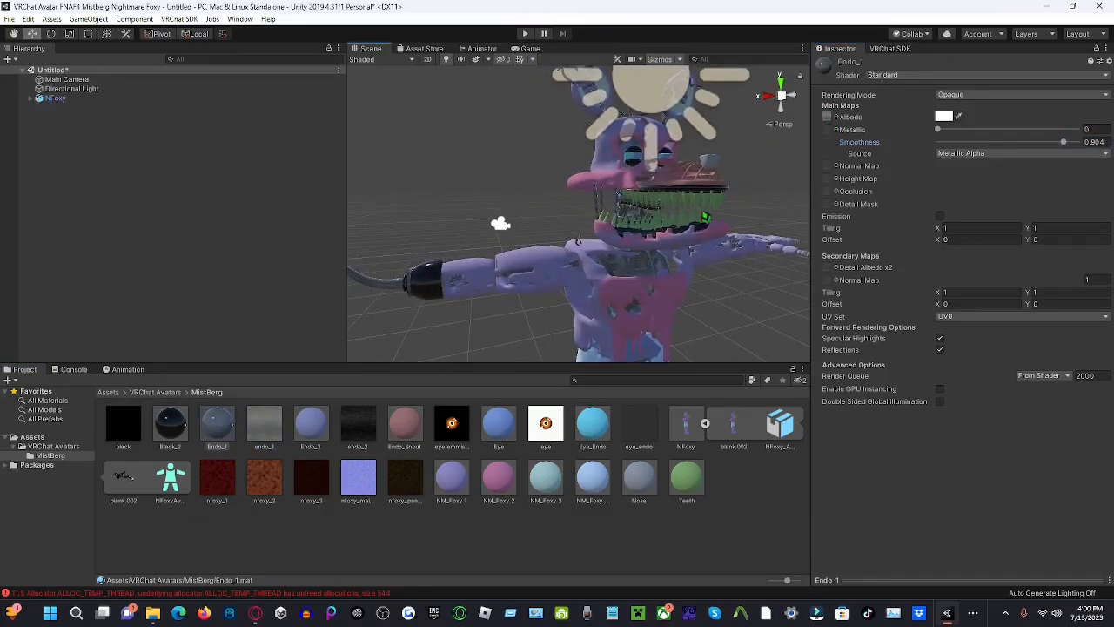
# Set Endo_2's base colour to white and smoothness to 0.904
pyautogui.click(309, 428)
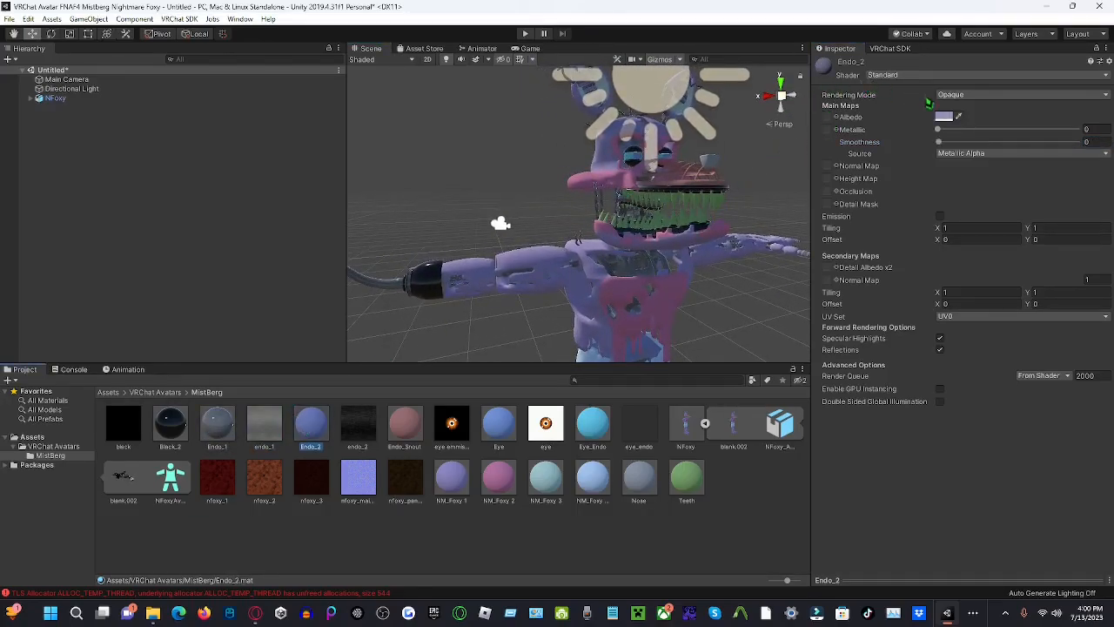
pyautogui.click(943, 116)
pyautogui.moveTo(90, 103); pyautogui.dragTo(4, 19)
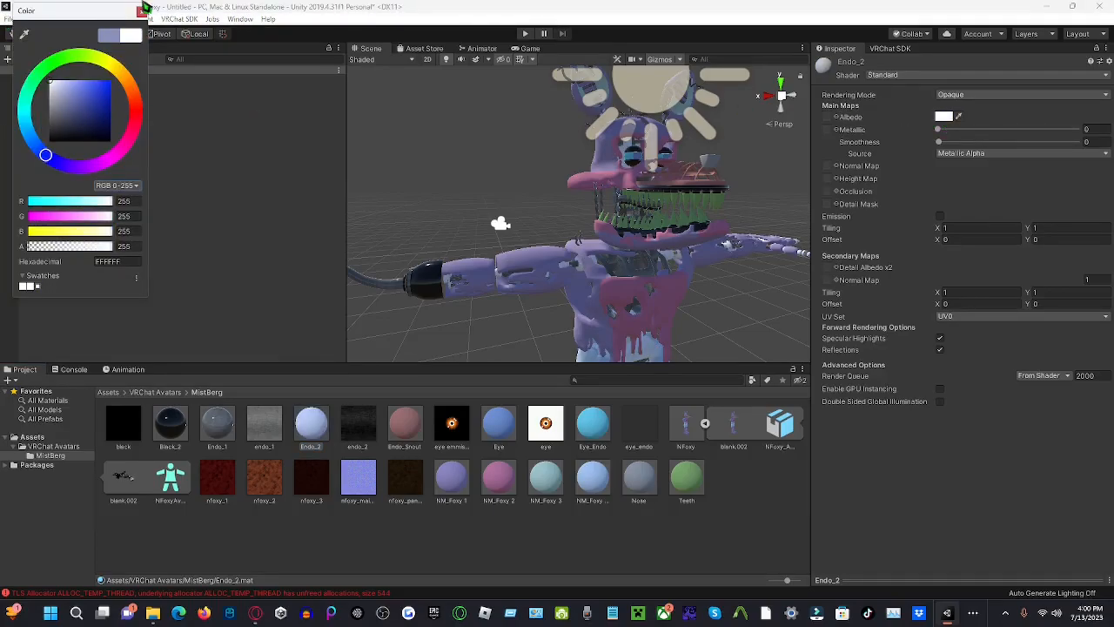
pyautogui.click(141, 11)
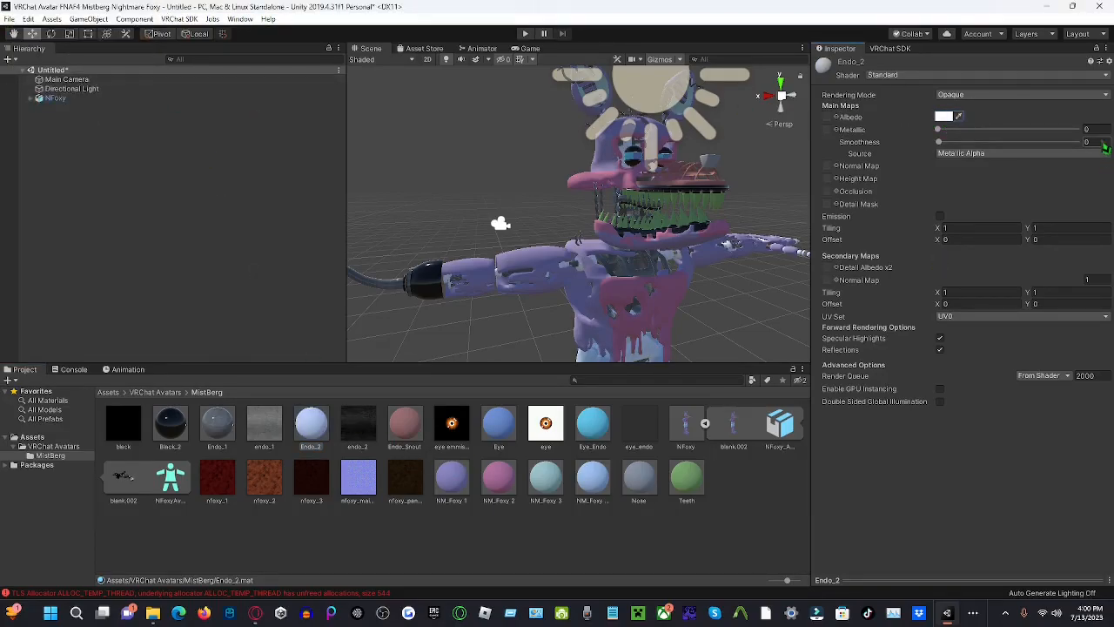
pyautogui.moveTo(1108, 149); pyautogui.dragTo(1110, 148)
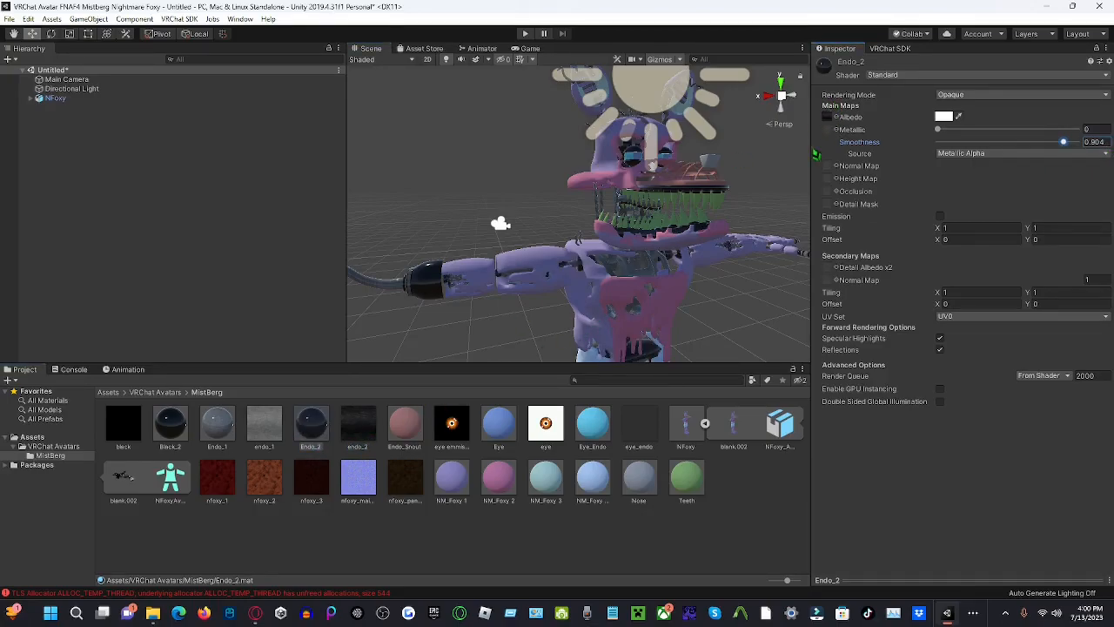
# Set Endo_Snout's base colour to white and its smoothness to 0.904
pyautogui.click(417, 435)
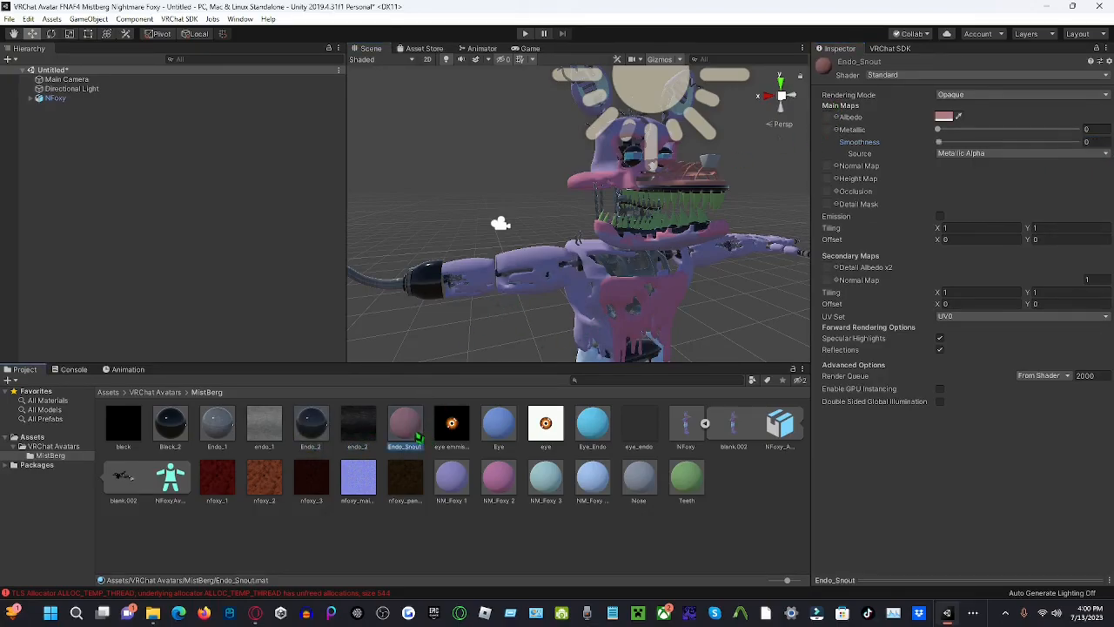
pyautogui.click(941, 118)
pyautogui.moveTo(72, 112); pyautogui.dragTo(4, 4)
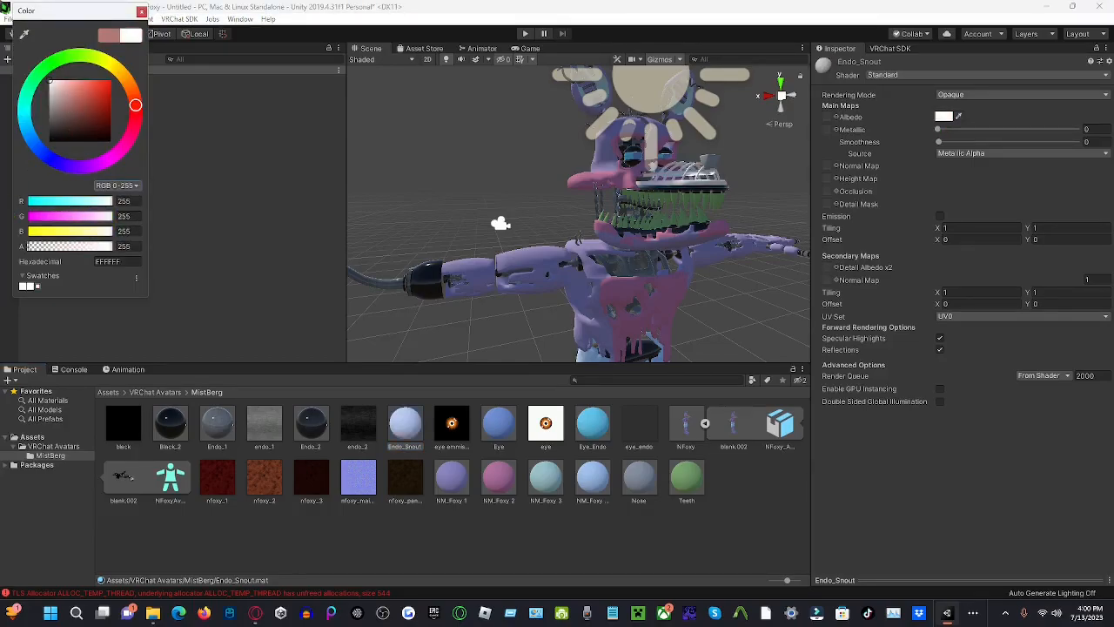
pyautogui.click(141, 11)
pyautogui.write('0.904')
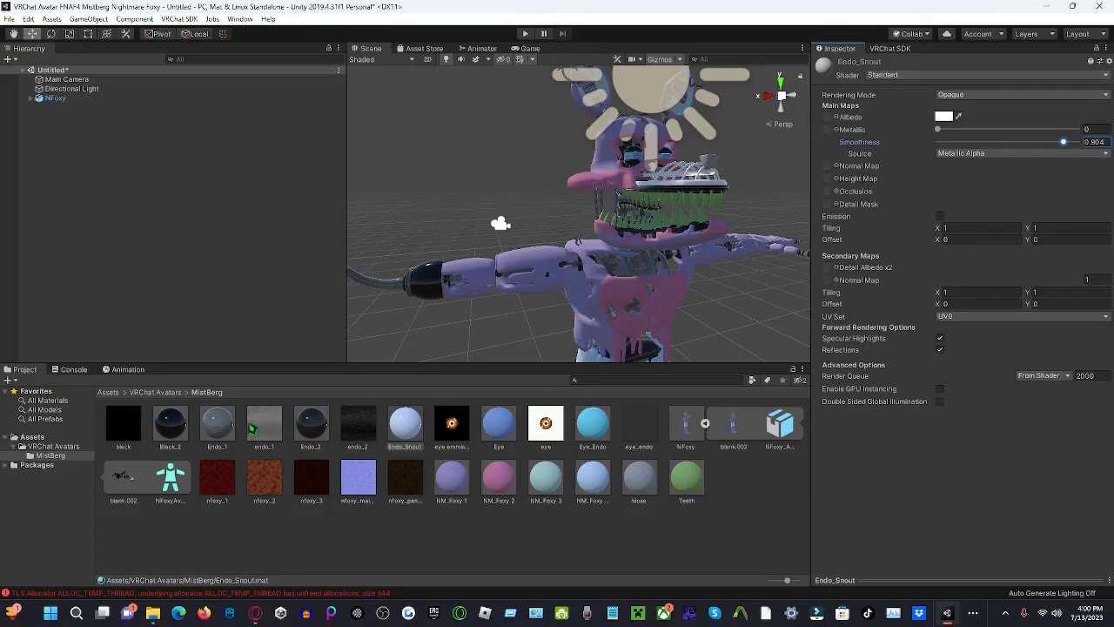
pyautogui.keyDown('alt'); pyautogui.moveTo(696, 174); pyautogui.dragTo(676, 189); pyautogui.keyUp('alt')
pyautogui.keyDown('alt'); pyautogui.scroll(5, 675, 189); pyautogui.keyUp('alt')
# Give the Eye material a white base with the orange eye texture and emission texture
pyautogui.moveTo(498, 424); pyautogui.dragTo(635, 337)
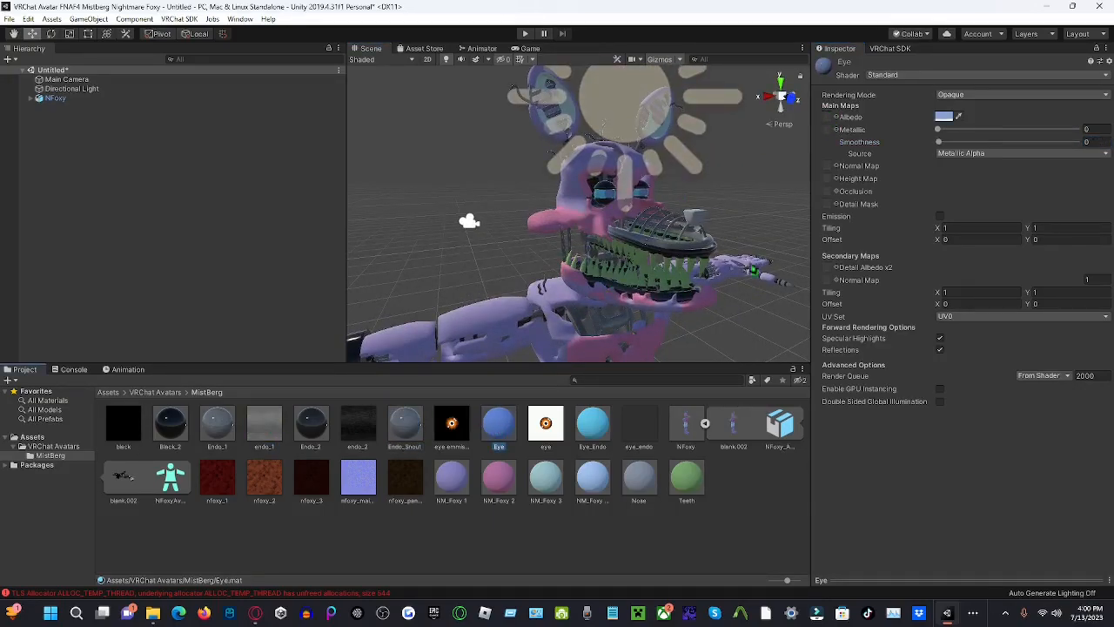
pyautogui.click(946, 115)
pyautogui.moveTo(82, 101); pyautogui.dragTo(2, 37)
pyautogui.click(142, 11)
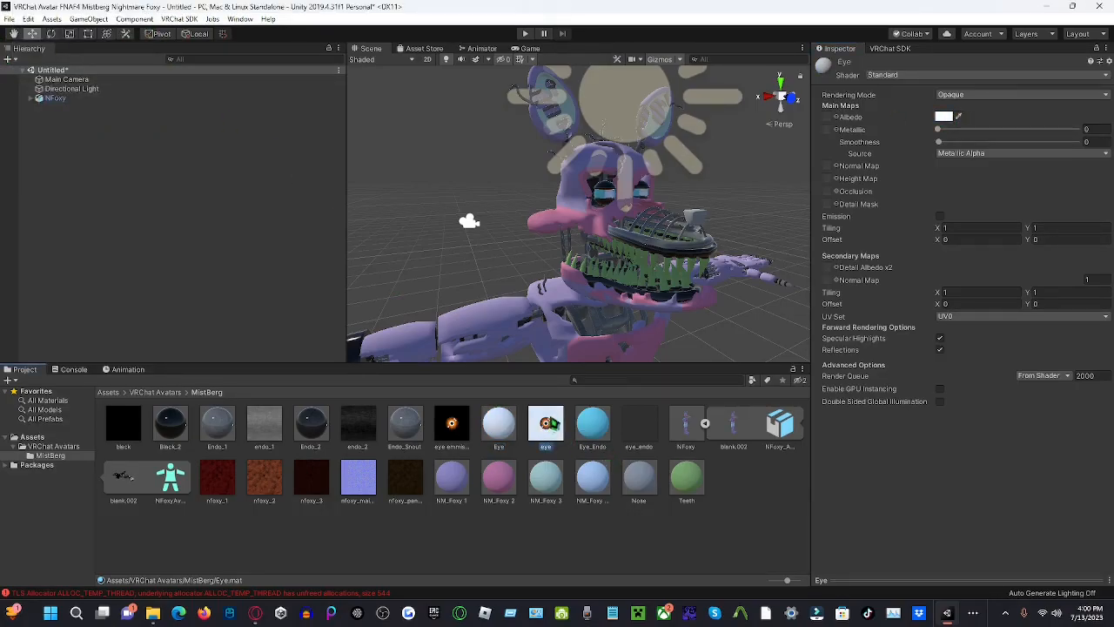
pyautogui.moveTo(827, 177); pyautogui.dragTo(828, 118)
pyautogui.press('w')
pyautogui.moveTo(560, 262); pyautogui.dragTo(552, 273, button='right')
pyautogui.click(940, 216)
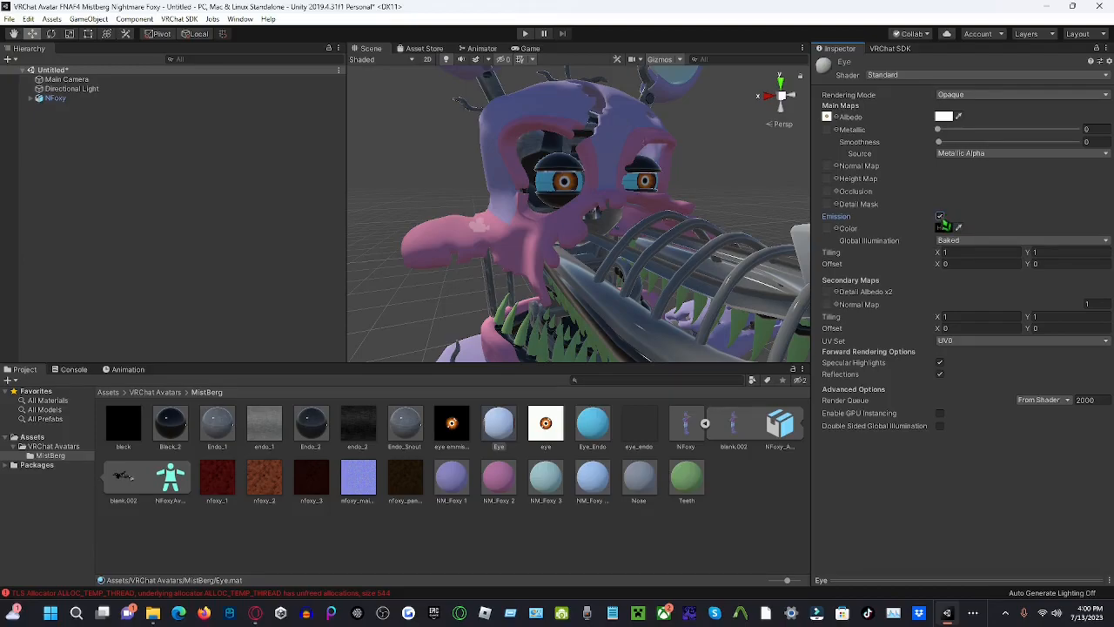
pyautogui.click(445, 433)
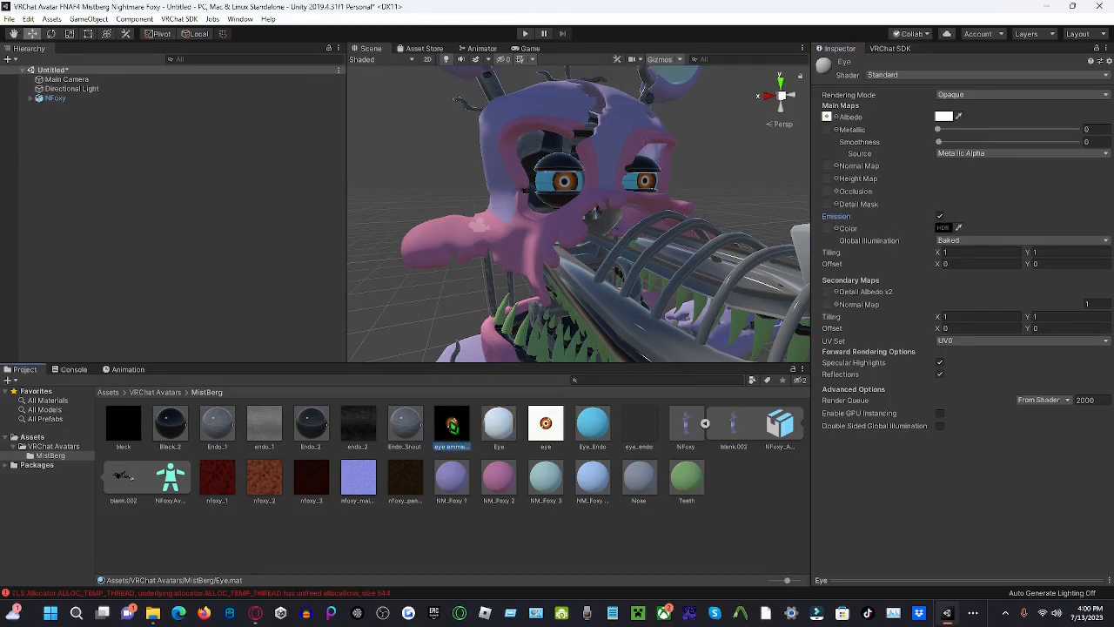
pyautogui.moveTo(508, 430); pyautogui.dragTo(827, 228)
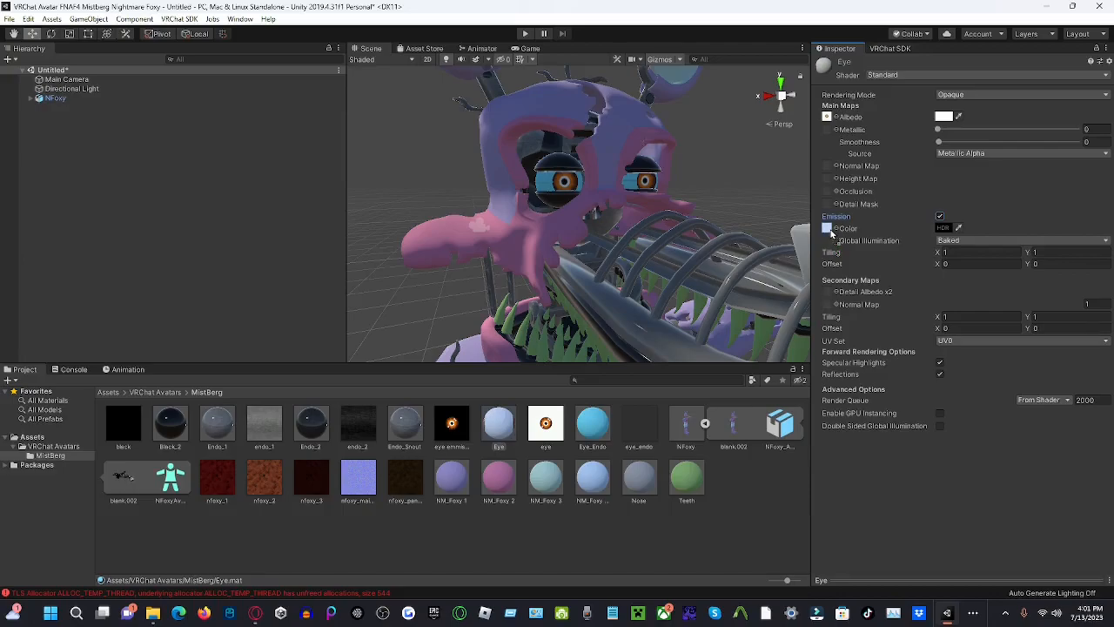
pyautogui.scroll(5, 579, 213)
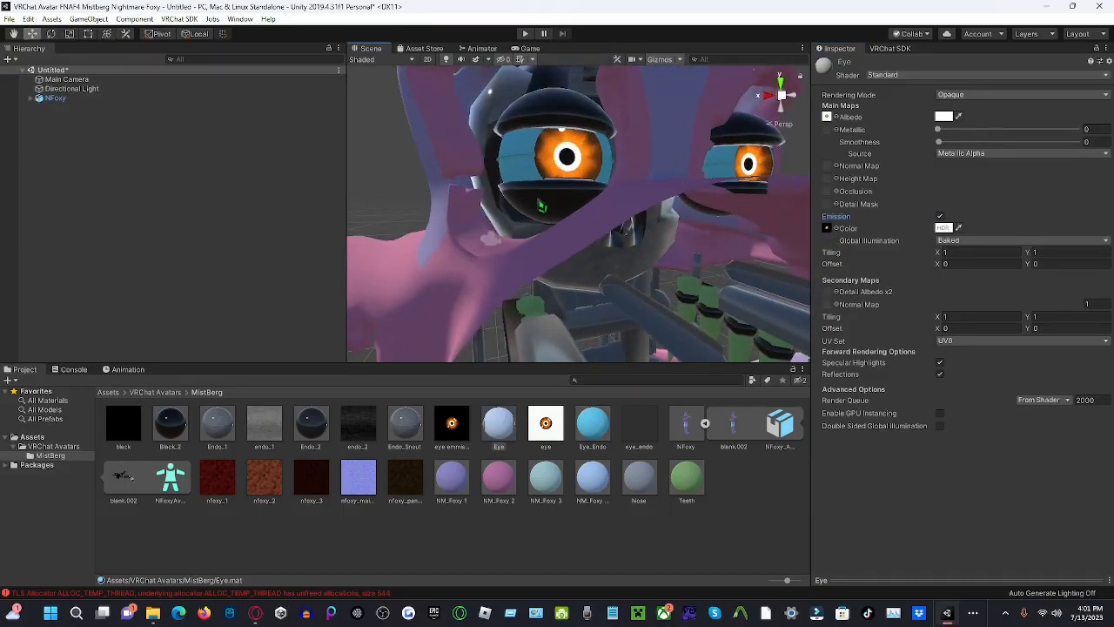
pyautogui.scroll(-5, 575, 204)
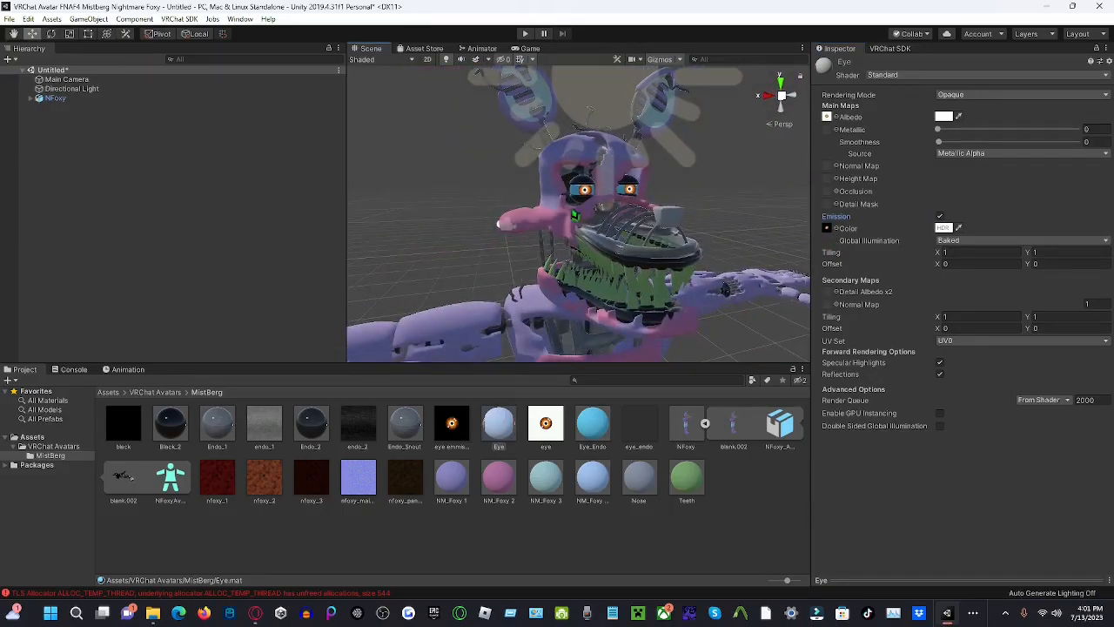
# Set Eye_Endo's base colour to white and smoothness to 0.904
pyautogui.click(595, 425)
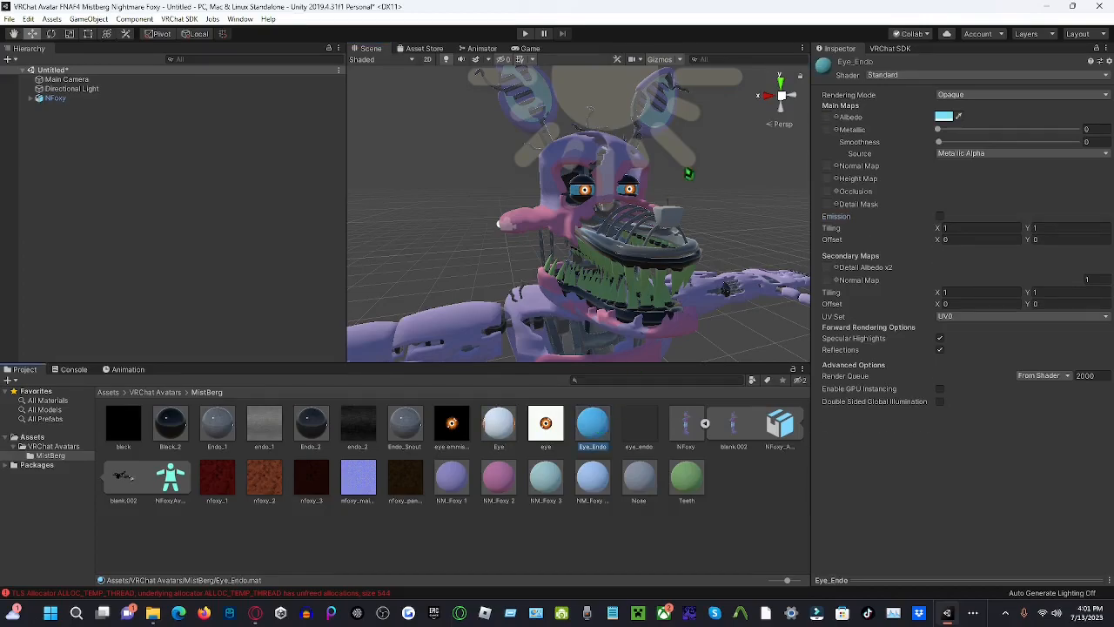
pyautogui.click(944, 116)
pyautogui.moveTo(77, 110); pyautogui.dragTo(3, 54)
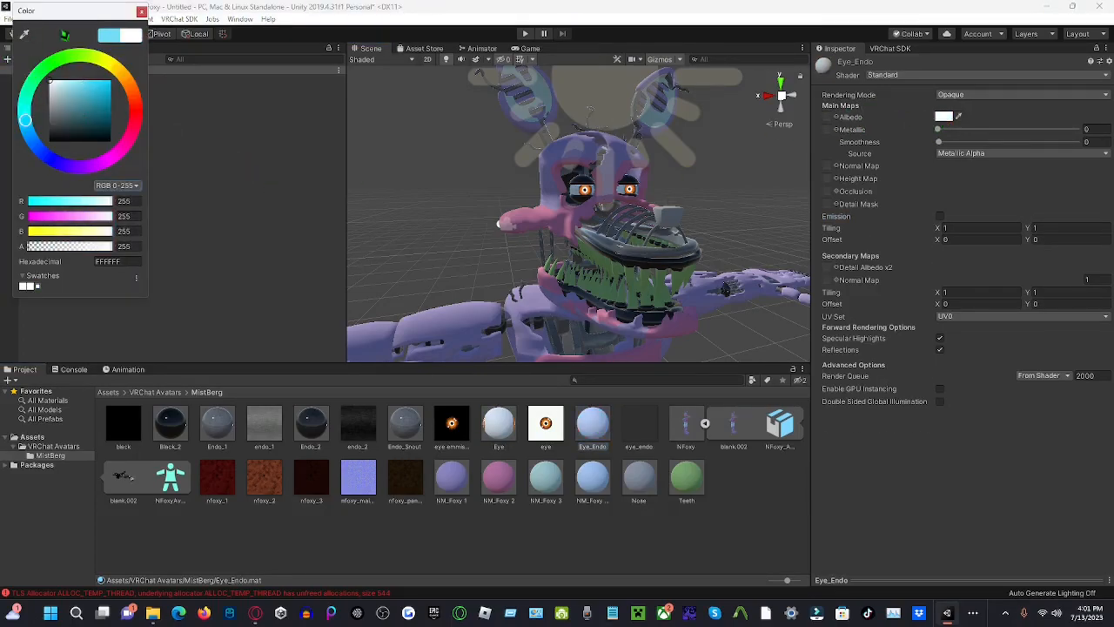
pyautogui.click(141, 11)
pyautogui.click(1101, 142)
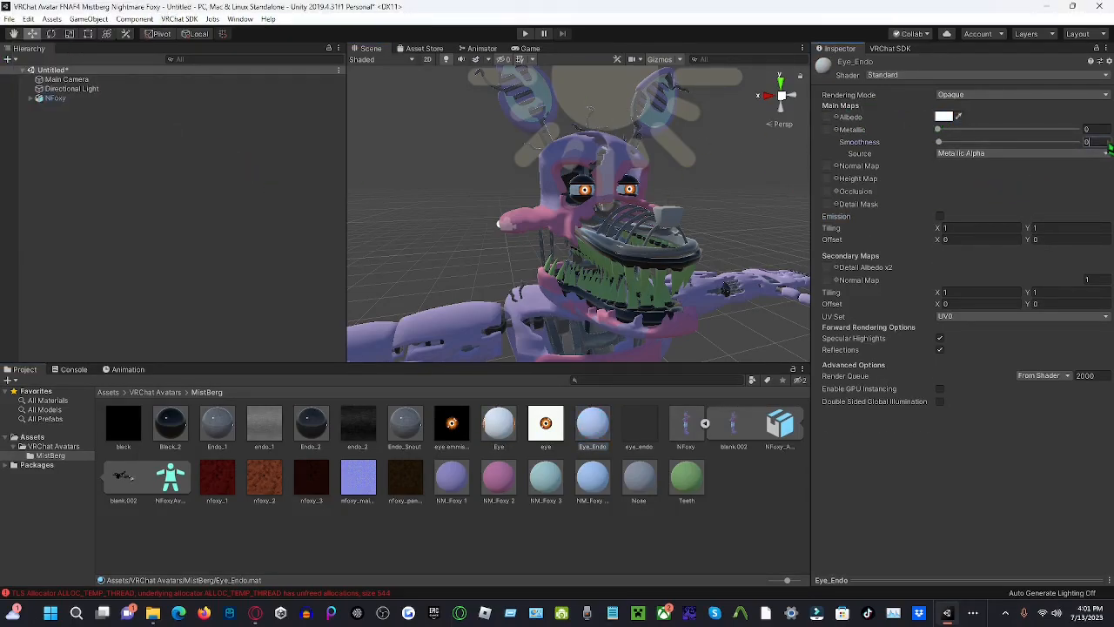
pyautogui.write('0.904')
pyautogui.moveTo(657, 190); pyautogui.dragTo(599, 210, button='right')
# Set the NM_Foxy 1 material's base colour to white
pyautogui.press('w')
pyautogui.press('s')
pyautogui.moveTo(678, 205); pyautogui.dragTo(677, 235, button='right')
pyautogui.press('w')
pyautogui.moveTo(431, 290); pyautogui.dragTo(526, 303, button='right')
pyautogui.press('a')
pyautogui.press('s')
pyautogui.click(453, 475)
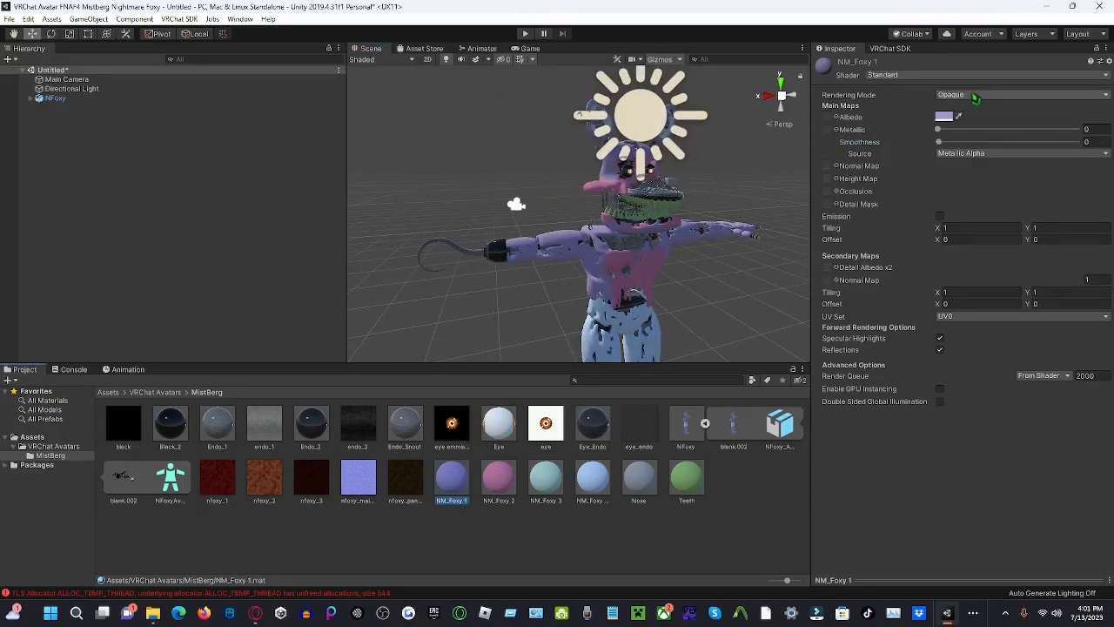
pyautogui.click(943, 116)
pyautogui.click(81, 114)
pyautogui.moveTo(64, 112); pyautogui.dragTo(4, 19)
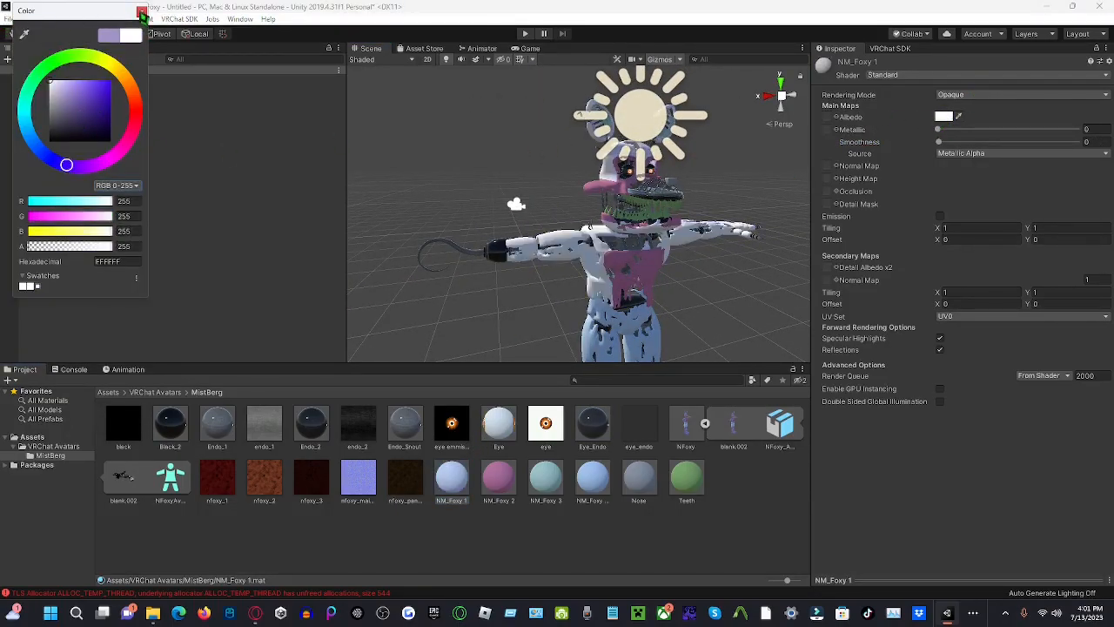
pyautogui.click(141, 11)
# Apply the nfoxy_1 texture and the blue normal map to NM_Foxy 1, fixing it as a normal map
pyautogui.moveTo(670, 85); pyautogui.dragTo(675, 114, button='right')
pyautogui.press('w')
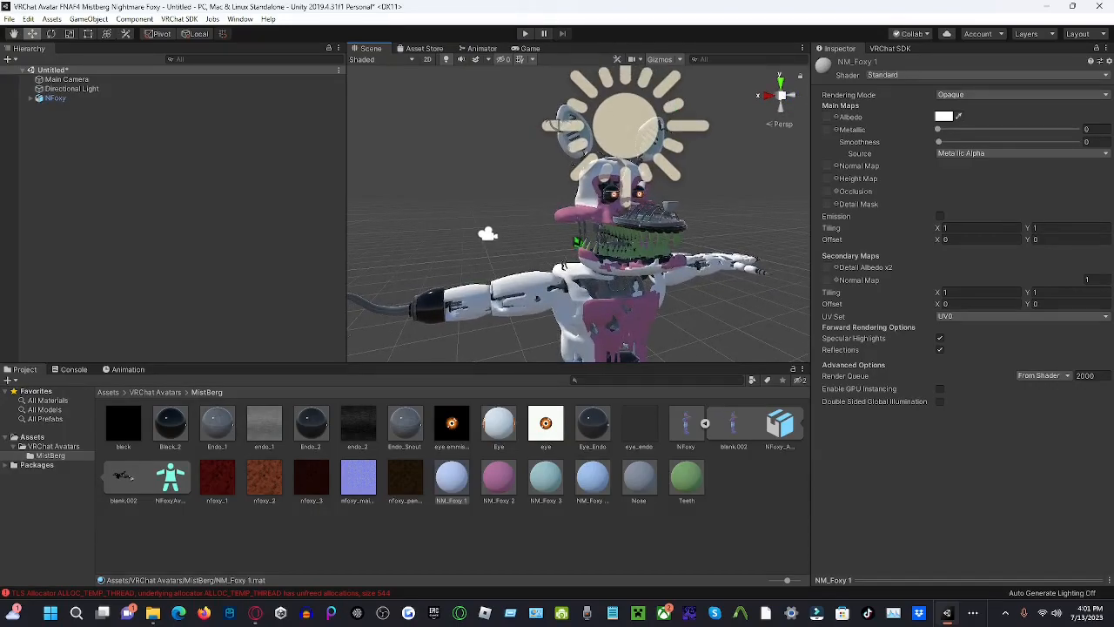
pyautogui.keyDown('alt'); pyautogui.moveTo(627, 239); pyautogui.dragTo(705, 239); pyautogui.keyUp('alt')
pyautogui.moveTo(705, 239); pyautogui.dragTo(642, 213, button='right')
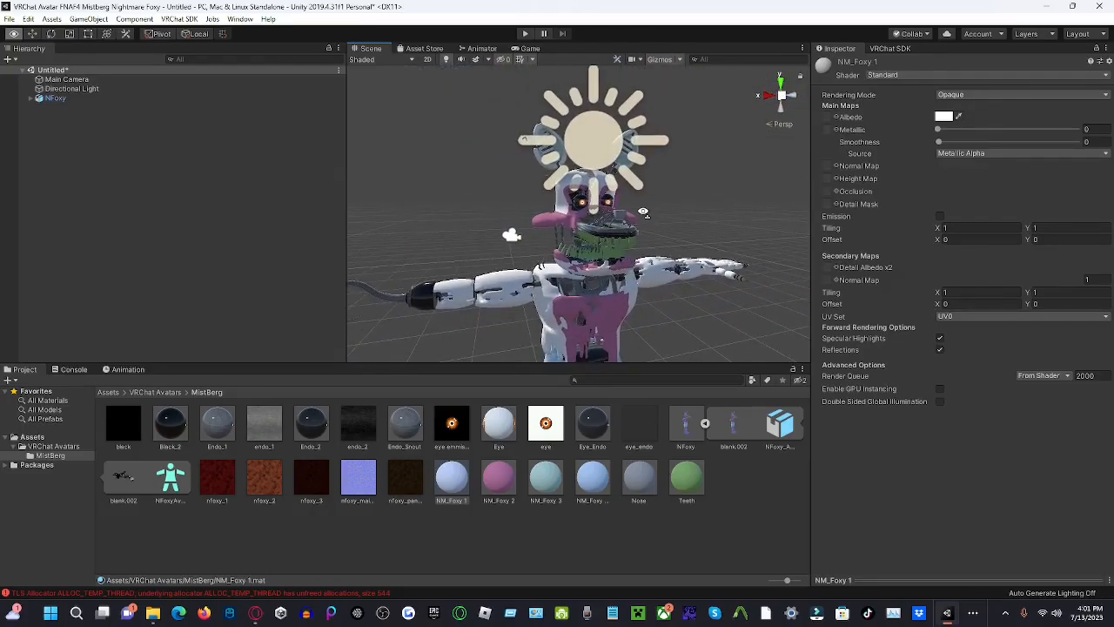
pyautogui.moveTo(581, 266); pyautogui.dragTo(575, 286, button='right')
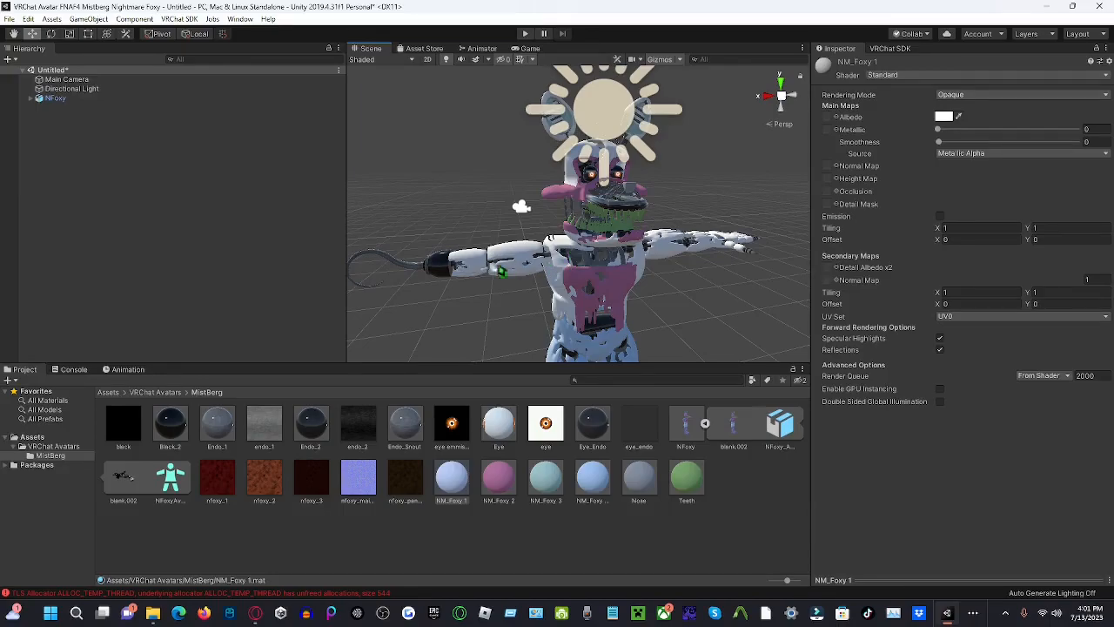
pyautogui.moveTo(230, 484); pyautogui.dragTo(827, 117)
pyautogui.moveTo(575, 241); pyautogui.dragTo(549, 272, button='right')
pyautogui.moveTo(357, 486); pyautogui.dragTo(832, 172)
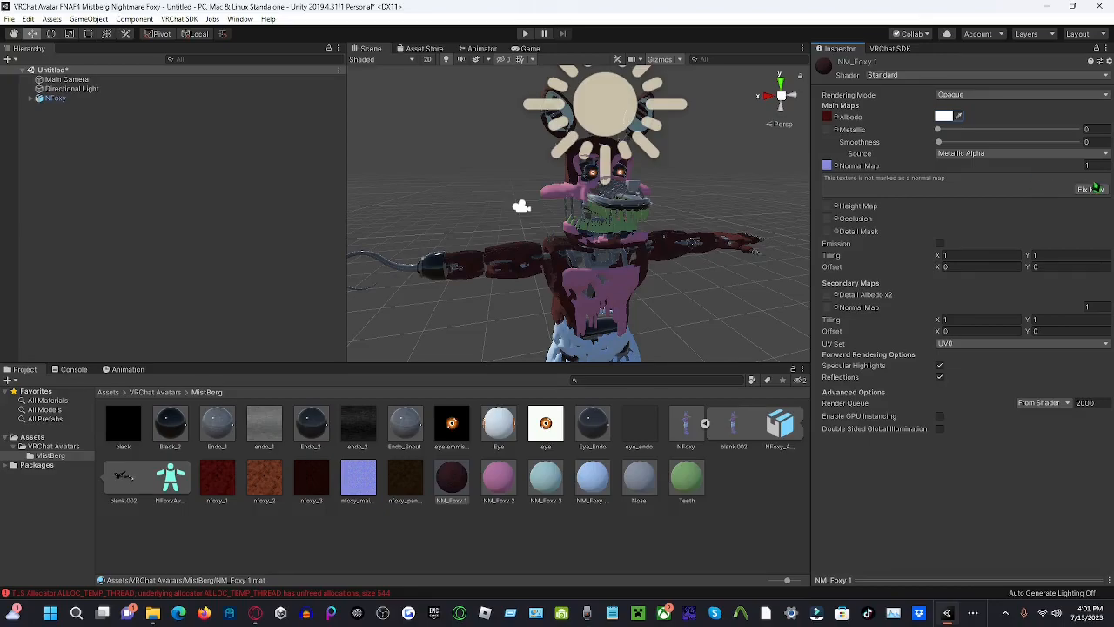
pyautogui.click(1093, 188)
pyautogui.moveTo(551, 254); pyautogui.dragTo(582, 285, button='right')
pyautogui.click(286, 479)
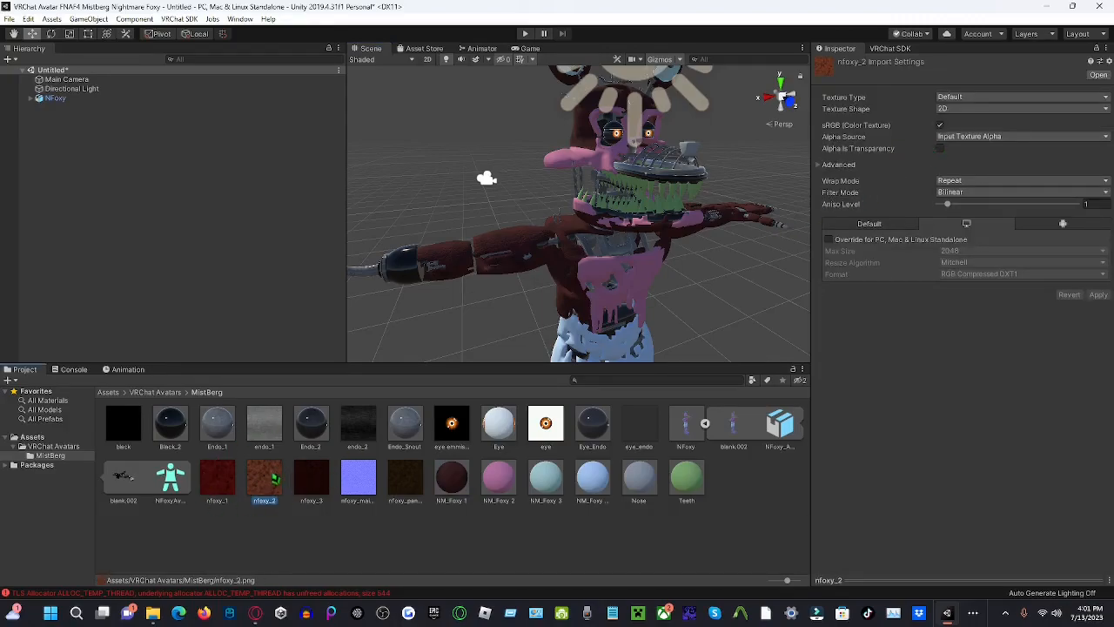
# Make NM_Foxy 2's albedo white, then assign nfoxy_2 as its albedo and the normal texture as its normal map
pyautogui.click(512, 476)
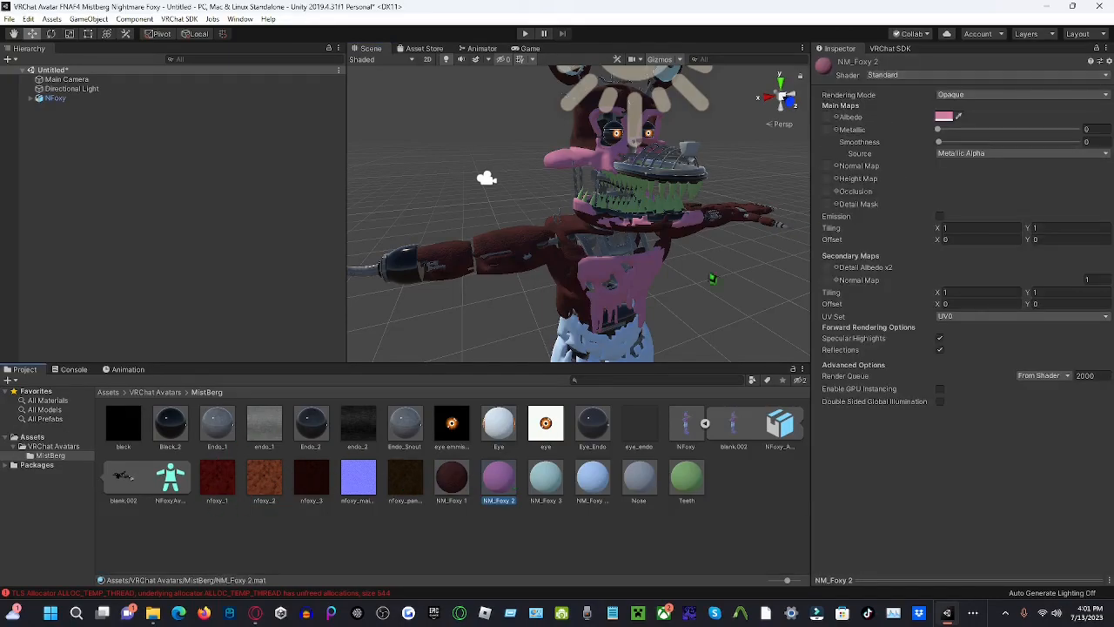
pyautogui.click(944, 118)
pyautogui.moveTo(93, 107); pyautogui.dragTo(3, 30)
pyautogui.click(142, 12)
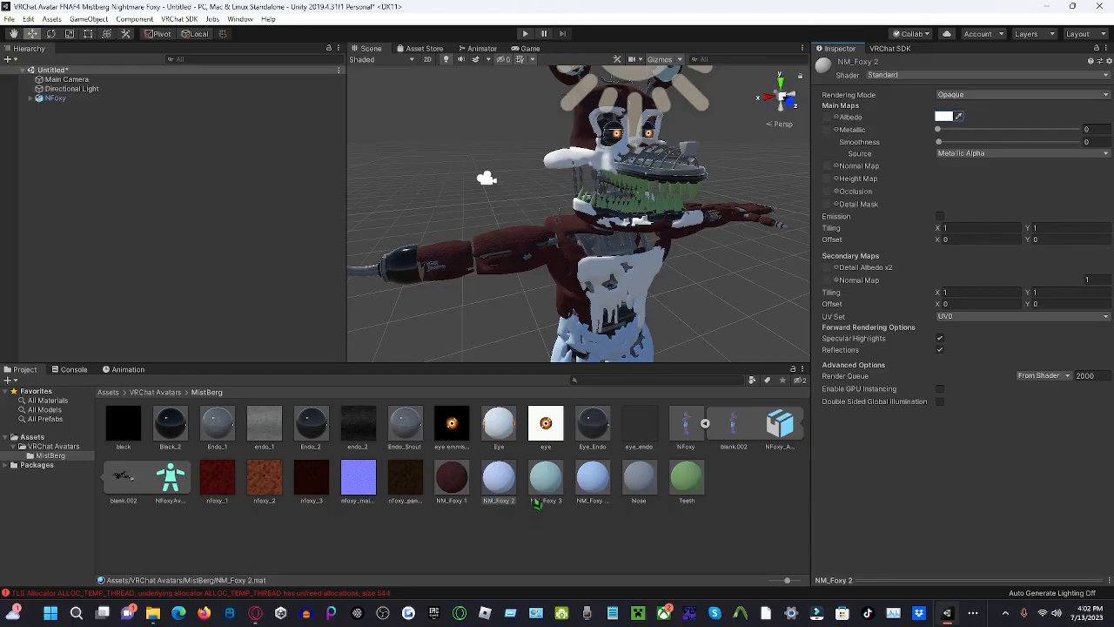
pyautogui.moveTo(264, 492); pyautogui.dragTo(834, 127)
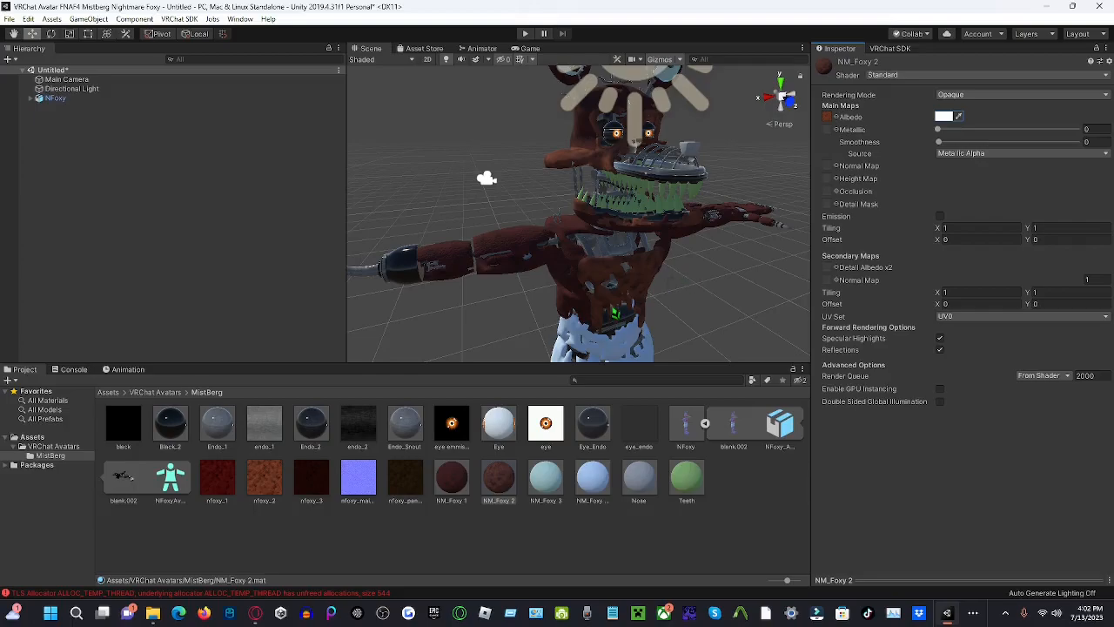
pyautogui.moveTo(361, 500); pyautogui.dragTo(834, 167)
pyautogui.keyDown('alt'); pyautogui.moveTo(677, 220); pyautogui.dragTo(682, 225); pyautogui.keyUp('alt')
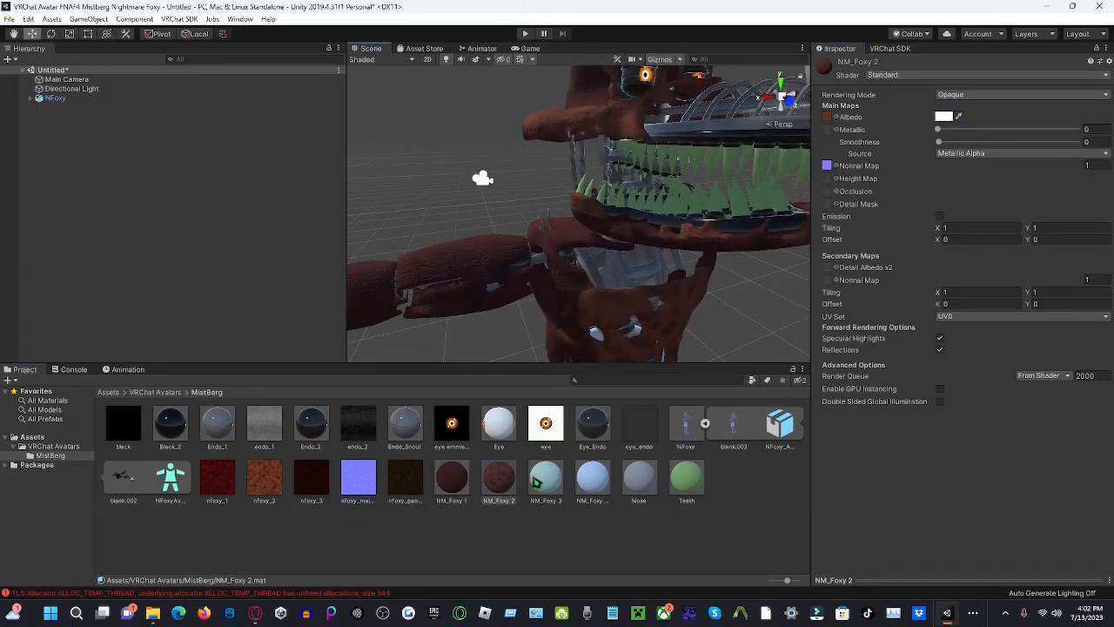
# Give NM_Foxy 3 a white albedo with nfoxy_3 as its albedo texture and the normal texture as its normal map
pyautogui.click(546, 477)
pyautogui.click(943, 117)
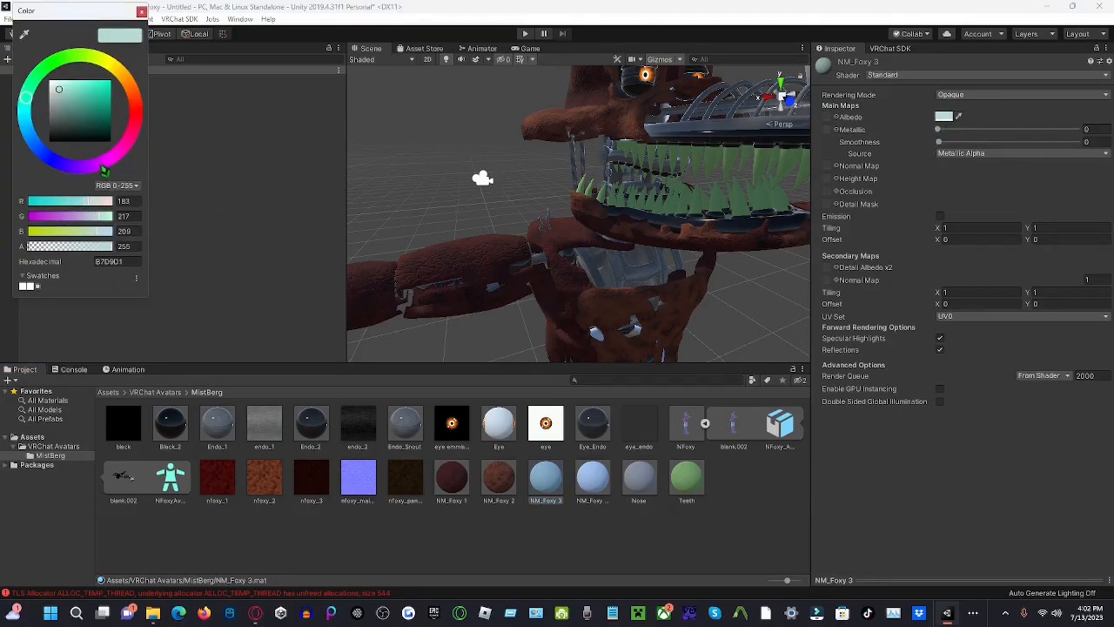
pyautogui.click(142, 11)
pyautogui.scroll(-5, 510, 201)
pyautogui.keyDown('alt'); pyautogui.moveTo(774, 322); pyautogui.dragTo(623, 263); pyautogui.keyUp('alt')
pyautogui.moveTo(327, 479); pyautogui.dragTo(827, 117)
pyautogui.scroll(5, 774, 166)
pyautogui.keyDown('alt'); pyautogui.moveTo(774, 166); pyautogui.dragTo(754, 178); pyautogui.keyUp('alt')
pyautogui.scroll(4, 676, 261)
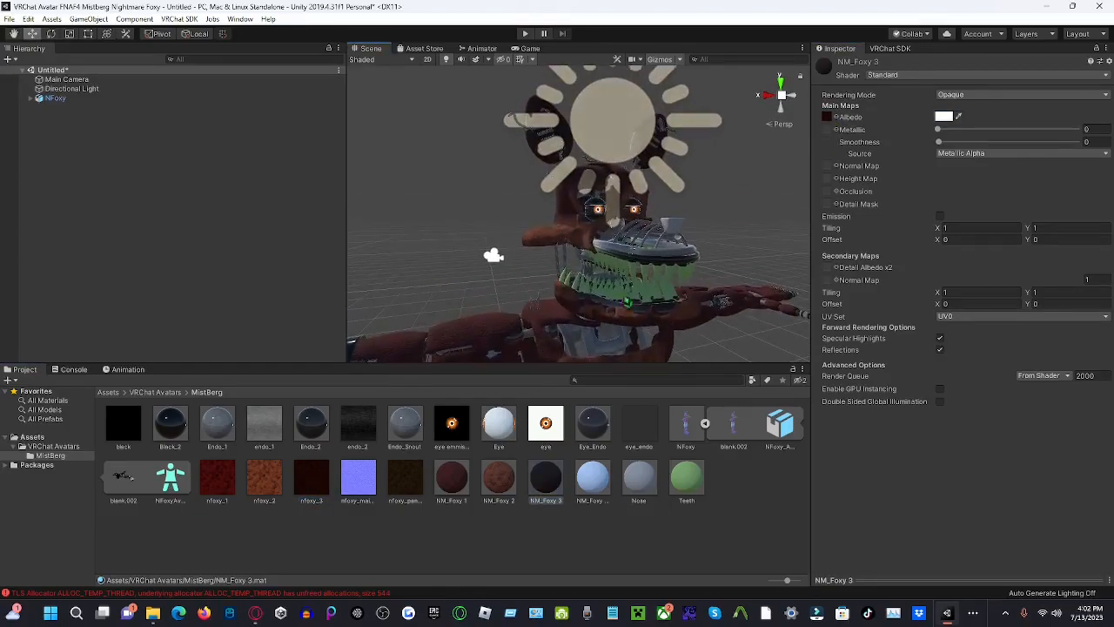
pyautogui.moveTo(358, 477); pyautogui.dragTo(827, 166)
pyautogui.keyDown('alt'); pyautogui.moveTo(696, 200); pyautogui.dragTo(644, 209); pyautogui.keyUp('alt')
# Give NM_Foxy Pants a white albedo with the pants texture and a normal map
pyautogui.click(593, 477)
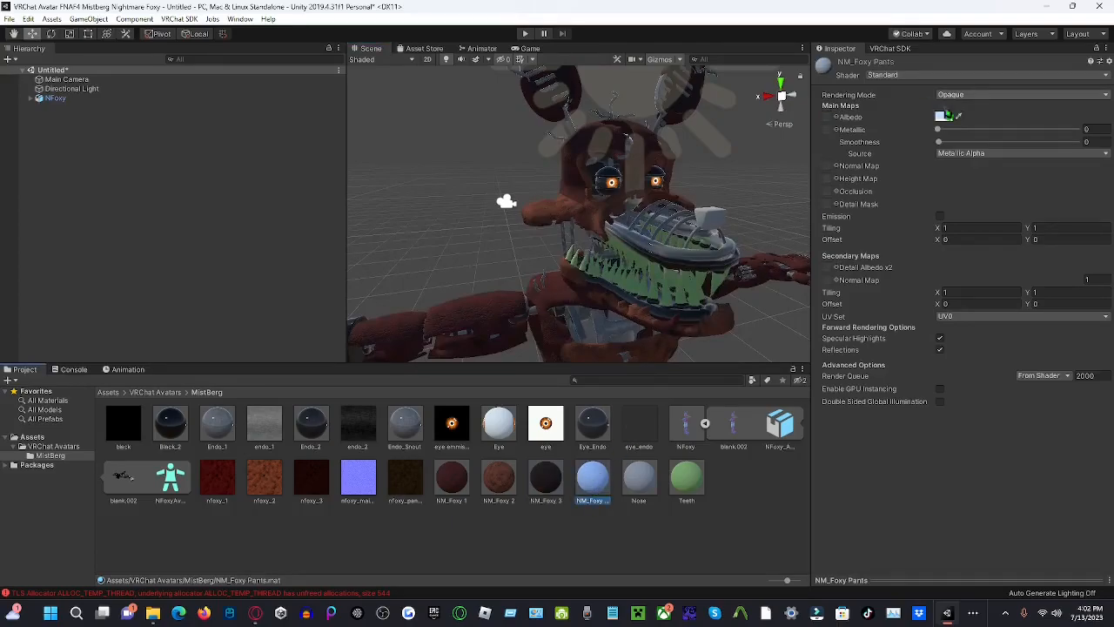
pyautogui.click(944, 118)
pyautogui.moveTo(79, 126); pyautogui.dragTo(6, 9)
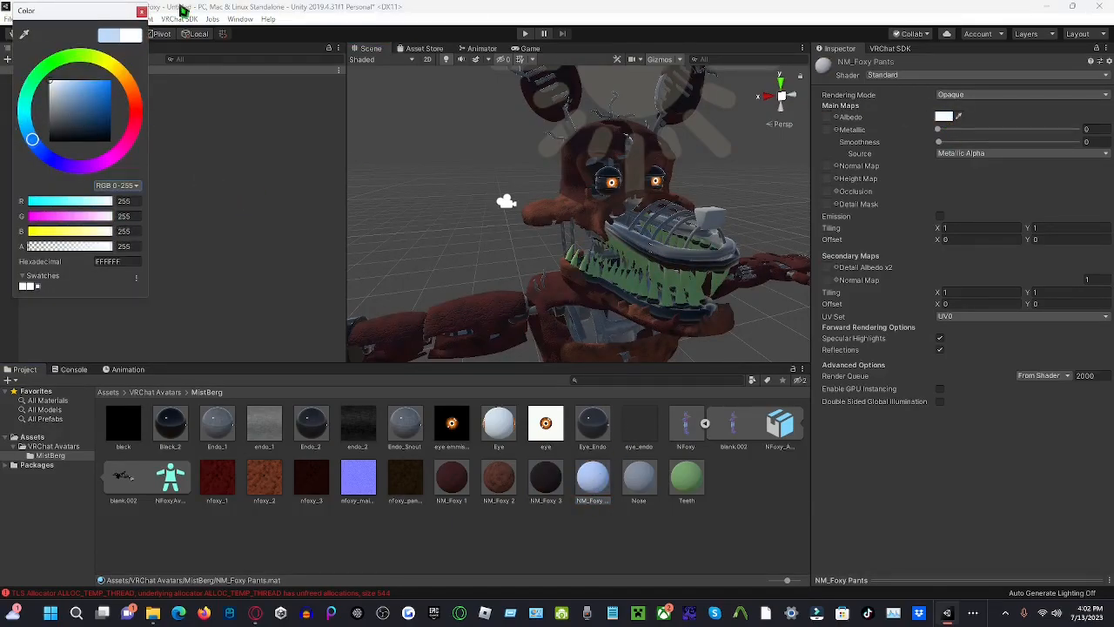
pyautogui.click(142, 12)
pyautogui.moveTo(411, 488); pyautogui.dragTo(828, 116)
pyautogui.moveTo(693, 200); pyautogui.dragTo(680, 244, button='right')
pyautogui.press('s')
pyautogui.press('w')
pyautogui.moveTo(349, 484); pyautogui.dragTo(826, 165)
pyautogui.press('s')
pyautogui.moveTo(645, 277)
pyautogui.mouseDown(button='right')
pyautogui.moveTo(624, 229)
pyautogui.moveTo(625, 269)
pyautogui.mouseUp(button='right')
pyautogui.press('w')
# Put the black texture in the Nose material's Albedo slot
pyautogui.click(640, 477)
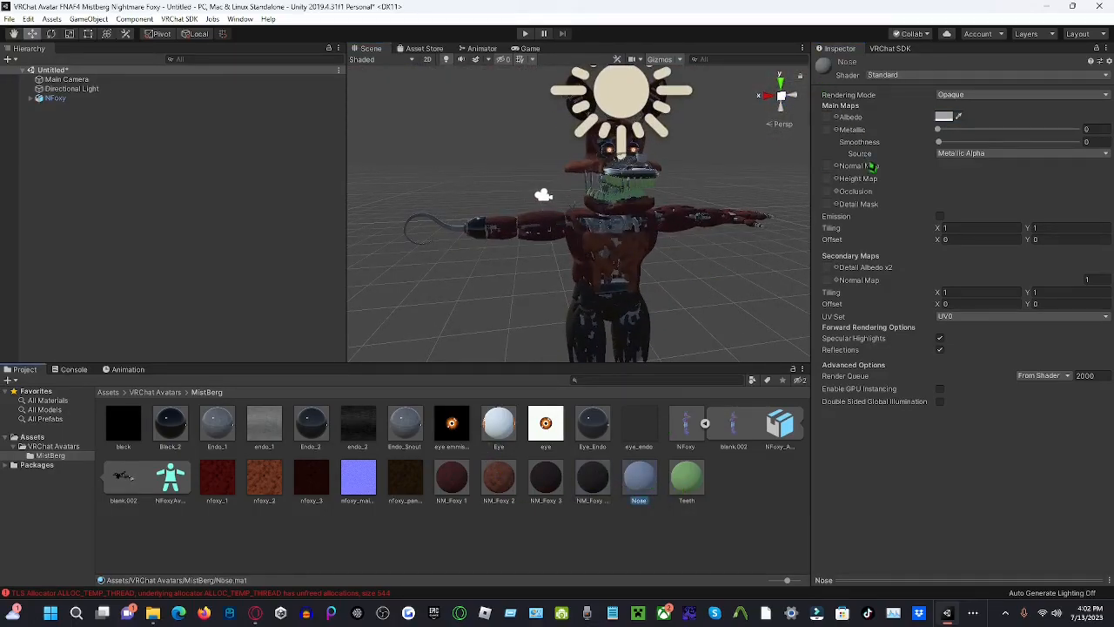
pyautogui.click(944, 116)
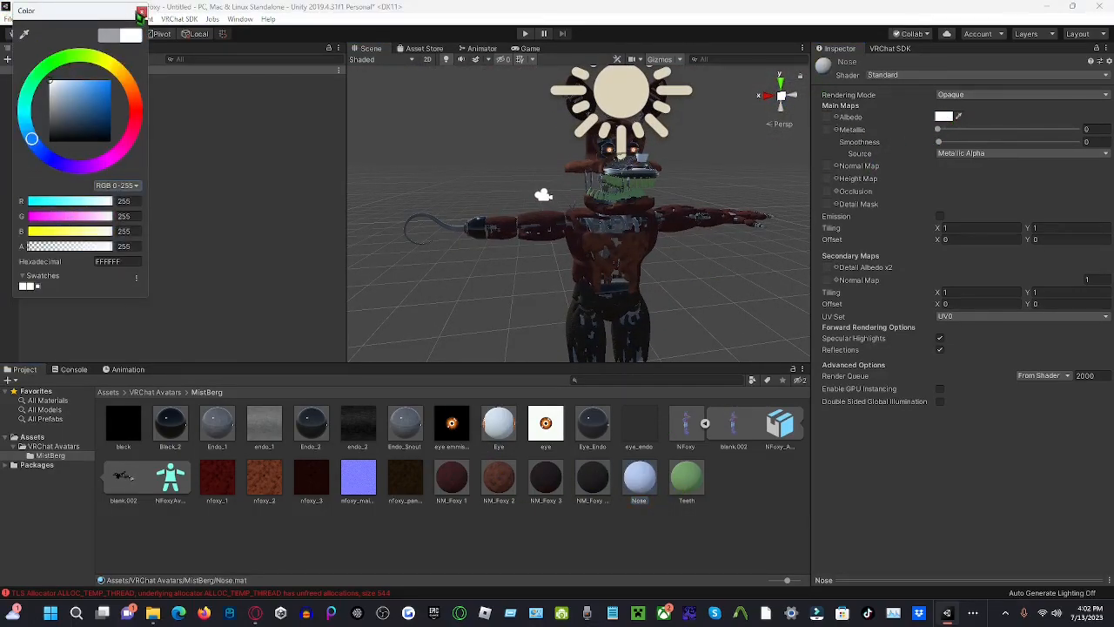
pyautogui.click(140, 13)
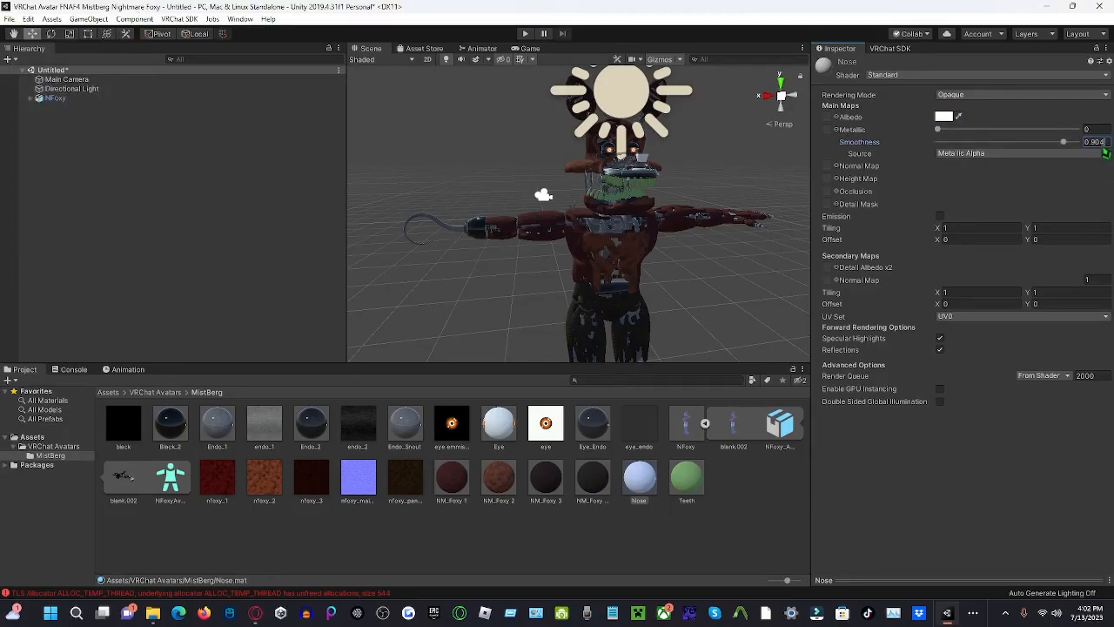
pyautogui.moveTo(136, 428); pyautogui.dragTo(826, 118)
# Set the Teeth material's albedo colour to pure white
pyautogui.click(687, 478)
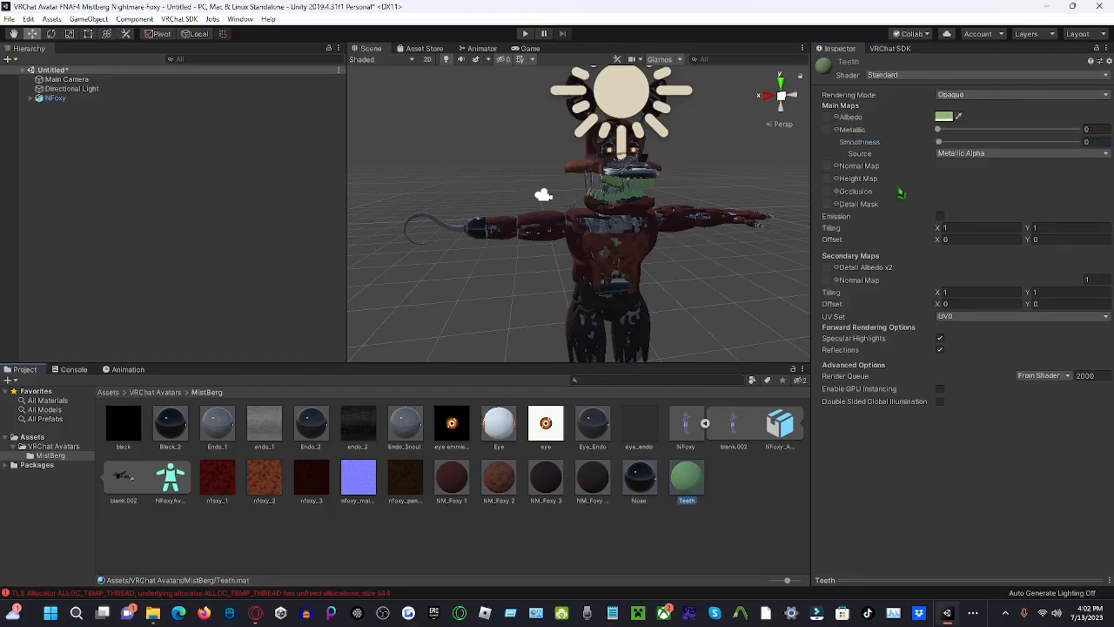
pyautogui.click(943, 116)
pyautogui.click(49, 81)
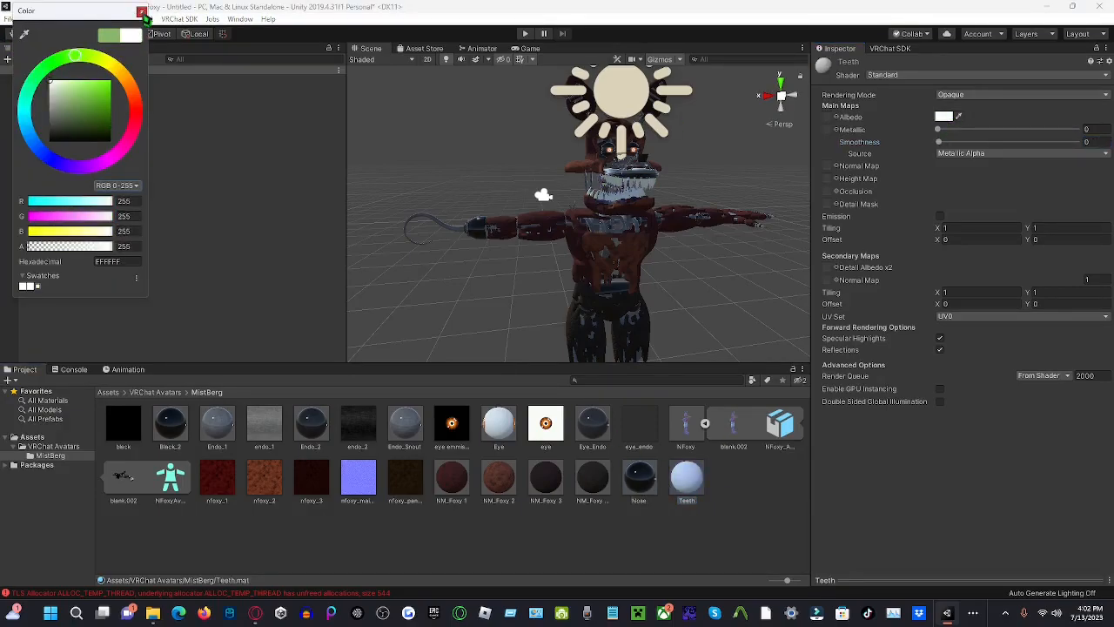
pyautogui.click(140, 12)
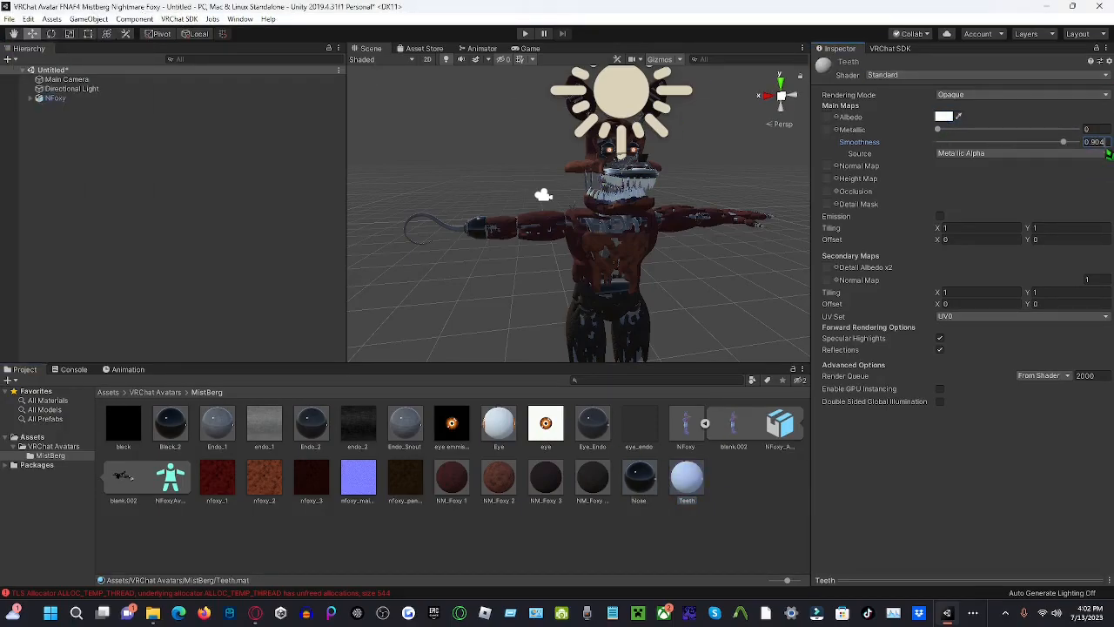
pyautogui.press('s')
pyautogui.moveTo(588, 256); pyautogui.dragTo(490, 228, button='right')
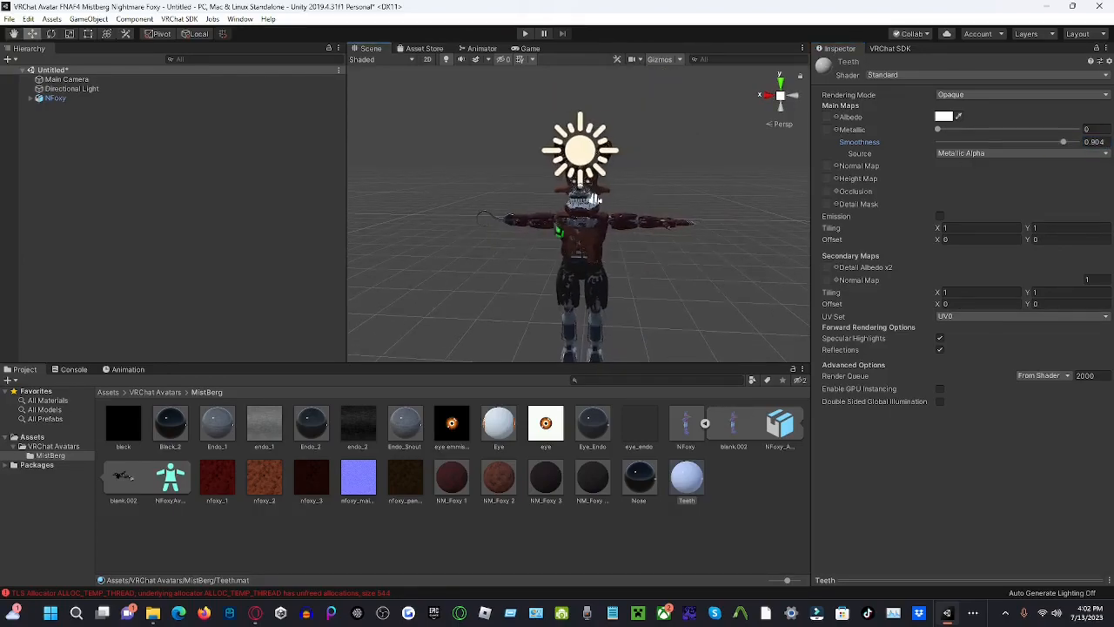
pyautogui.press('w')
pyautogui.moveTo(581, 222)
pyautogui.mouseDown(button='right')
pyautogui.moveTo(504, 210)
pyautogui.moveTo(600, 222)
pyautogui.mouseUp(button='right')
# Unpack the NFoxy prefab completely and duplicate it
pyautogui.press('a')
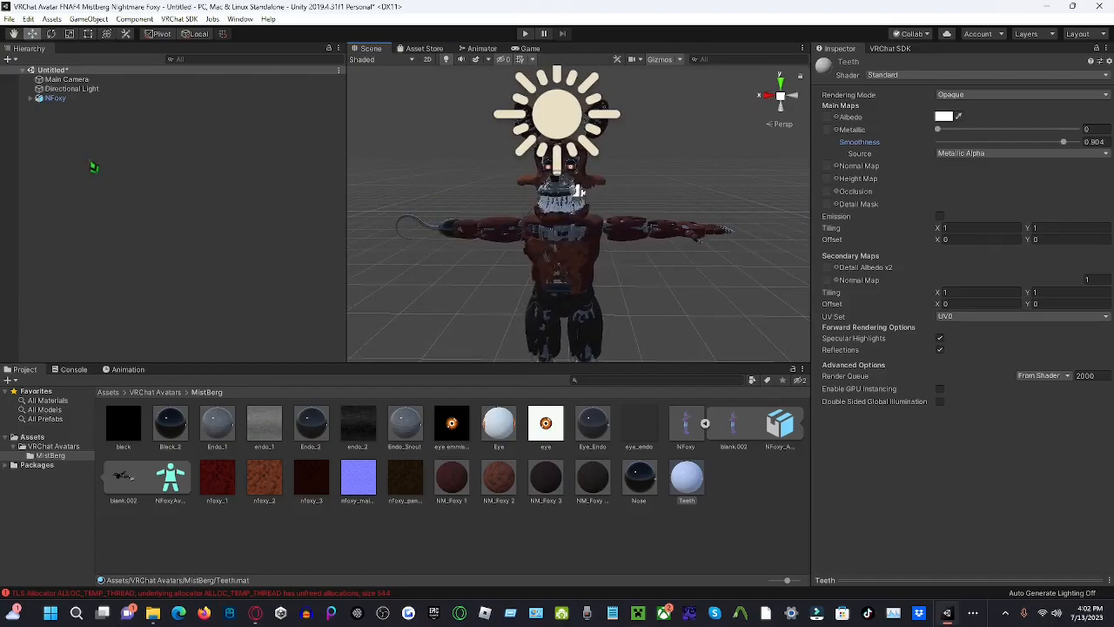
pyautogui.rightClick(96, 91)
pyautogui.rightClick(60, 98)
pyautogui.click(130, 243)
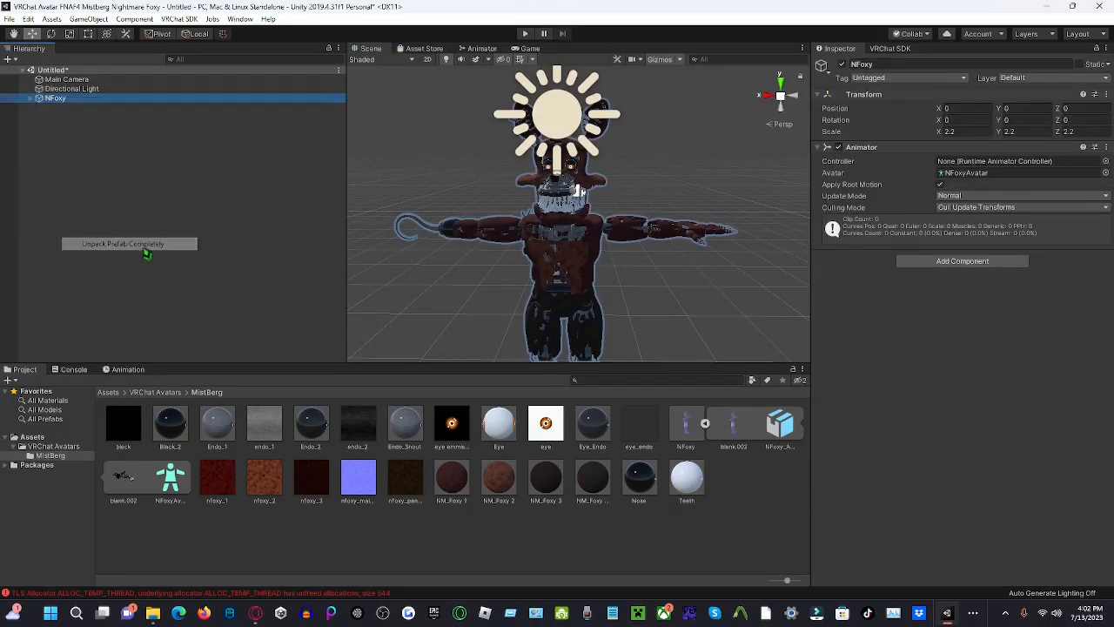
pyautogui.rightClick(65, 100)
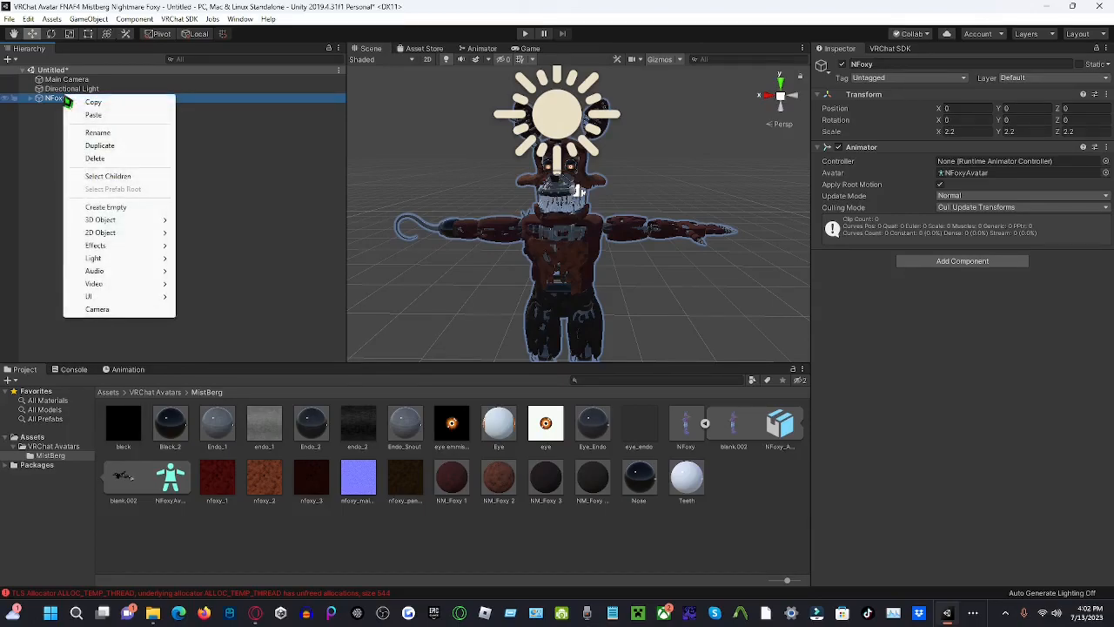
pyautogui.click(102, 147)
# Raise the NFoxy (1) copy to Y 4.08 and set its Animator avatar to None
pyautogui.moveTo(476, 207); pyautogui.dragTo(484, 247, button='right')
pyautogui.press('s')
pyautogui.press('s')
pyautogui.moveTo(567, 246); pyautogui.dragTo(570, 77)
pyautogui.moveTo(625, 162); pyautogui.dragTo(588, 58, button='right')
pyautogui.click(155, 110)
pyautogui.click(1105, 173)
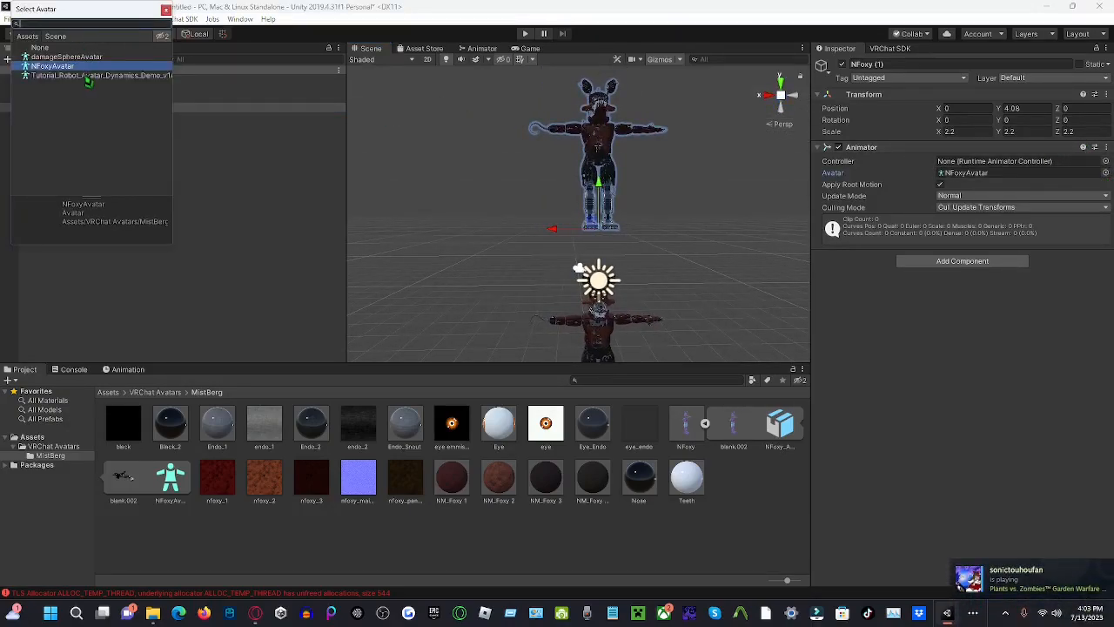
pyautogui.click(165, 11)
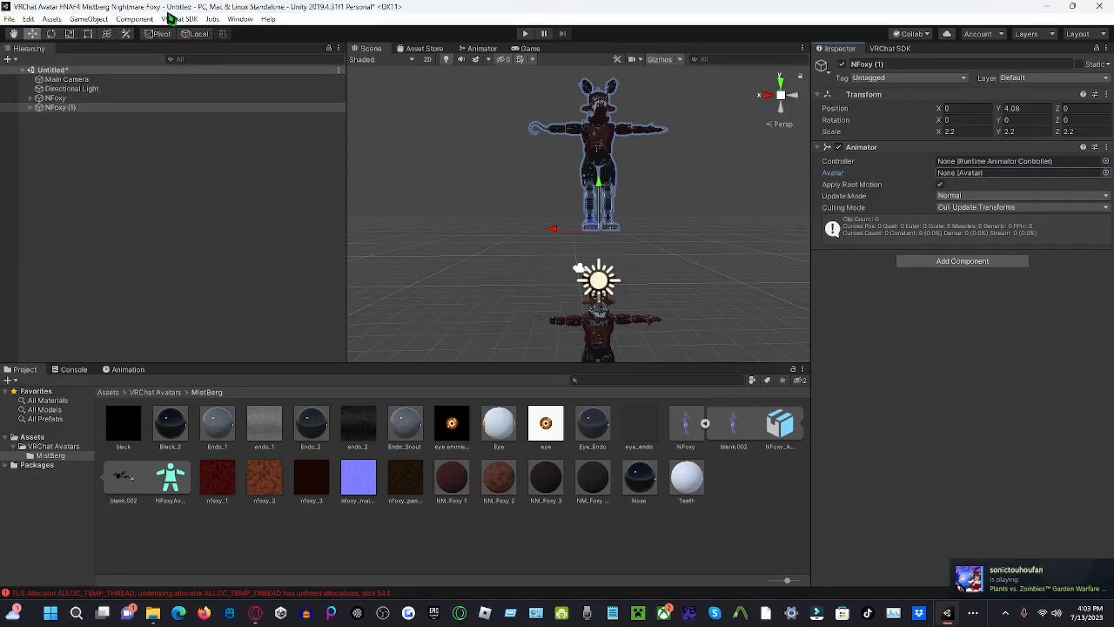
# Rename the original NFoxy to 'NFoxy Avatar'
pyautogui.press('w')
pyautogui.moveTo(723, 178); pyautogui.dragTo(750, 229, button='right')
pyautogui.press('s')
pyautogui.click(163, 109)
pyautogui.click(158, 100)
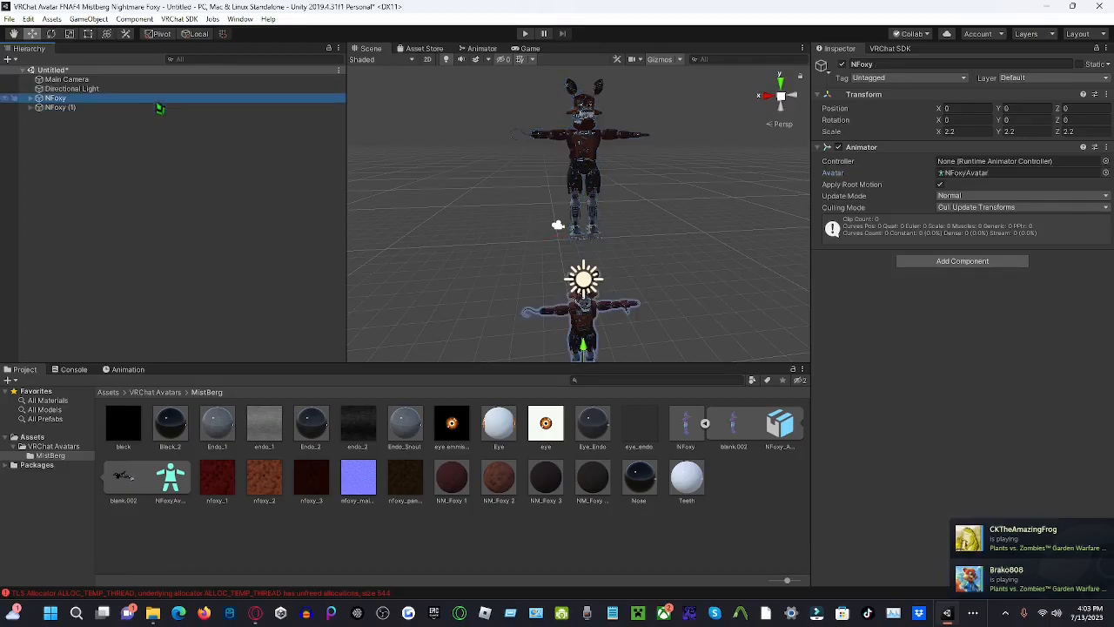
pyautogui.click(50, 107)
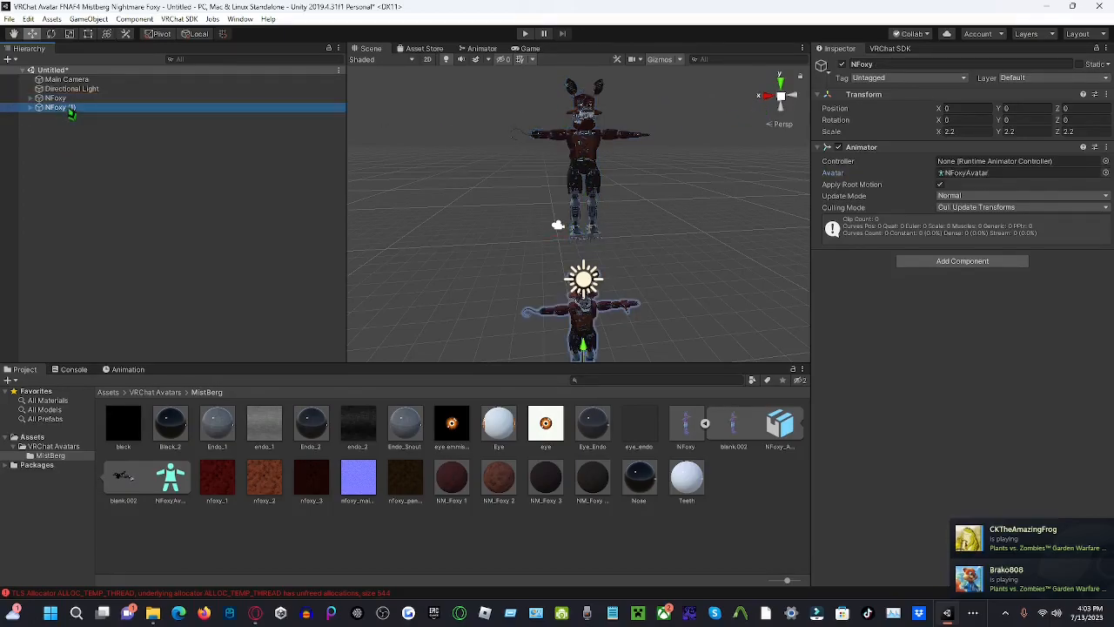
pyautogui.click(162, 101)
pyautogui.click(896, 68)
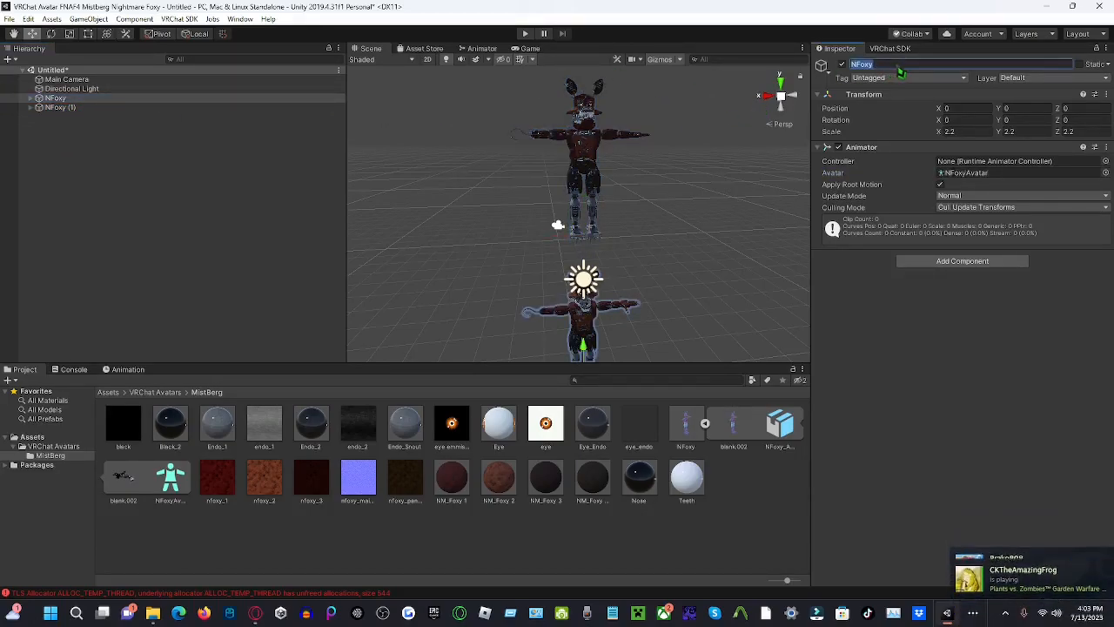
pyautogui.write('A')
pyautogui.press('capslock')
pyautogui.write('v')
pyautogui.press('Return')
# Rename the NFoxy (1) copy to 'NFoxy Picture posing'
pyautogui.click(112, 108)
pyautogui.click(999, 67)
pyautogui.click(999, 66)
pyautogui.press('BackSpace')
pyautogui.press('BackSpace')
pyautogui.press('BackSpace')
pyautogui.press('capslock')
pyautogui.write('P')
pyautogui.press('capslock')
pyautogui.write('icture posing')
pyautogui.press('Return')
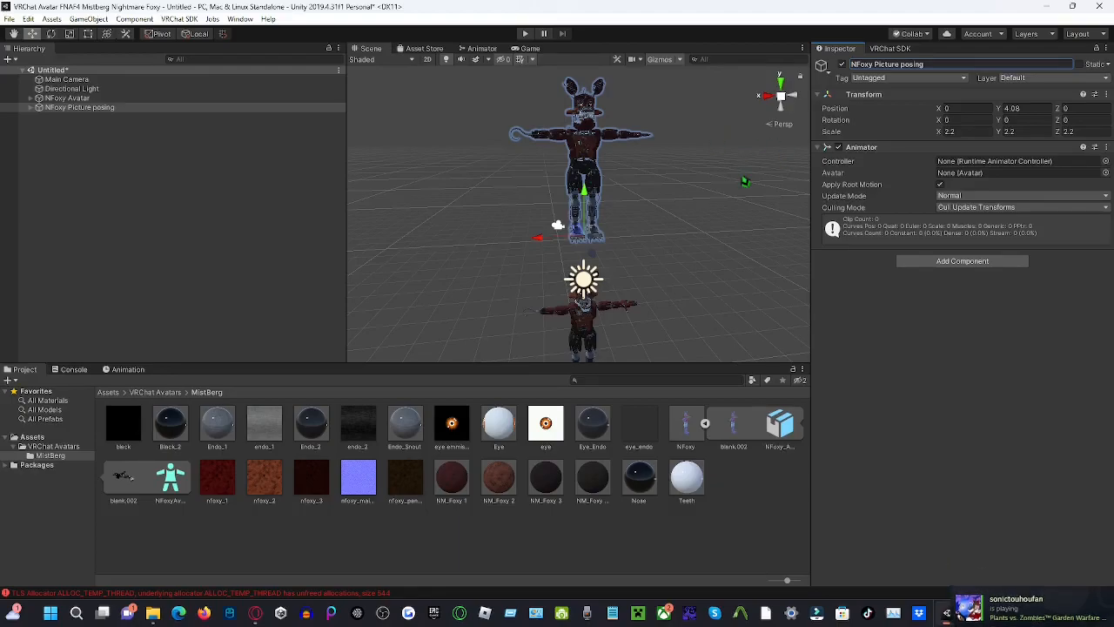
pyautogui.moveTo(677, 171); pyautogui.dragTo(679, 147, button='right')
pyautogui.press('w')
pyautogui.press('s')
pyautogui.press('w')
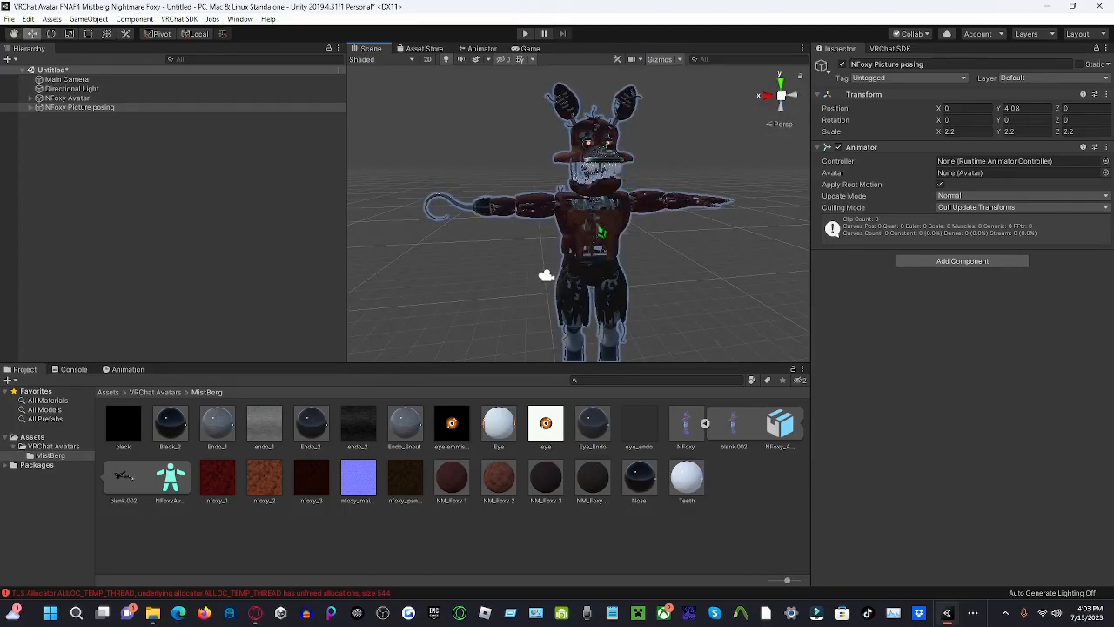
pyautogui.press('s')
pyautogui.moveTo(650, 196); pyautogui.dragTo(600, 210, button='right')
# Select NFoxy Avatar in the Hierarchy and frame it in the scene view
pyautogui.press('w')
pyautogui.press('s')
pyautogui.press('w')
pyautogui.press('s')
pyautogui.click(126, 107)
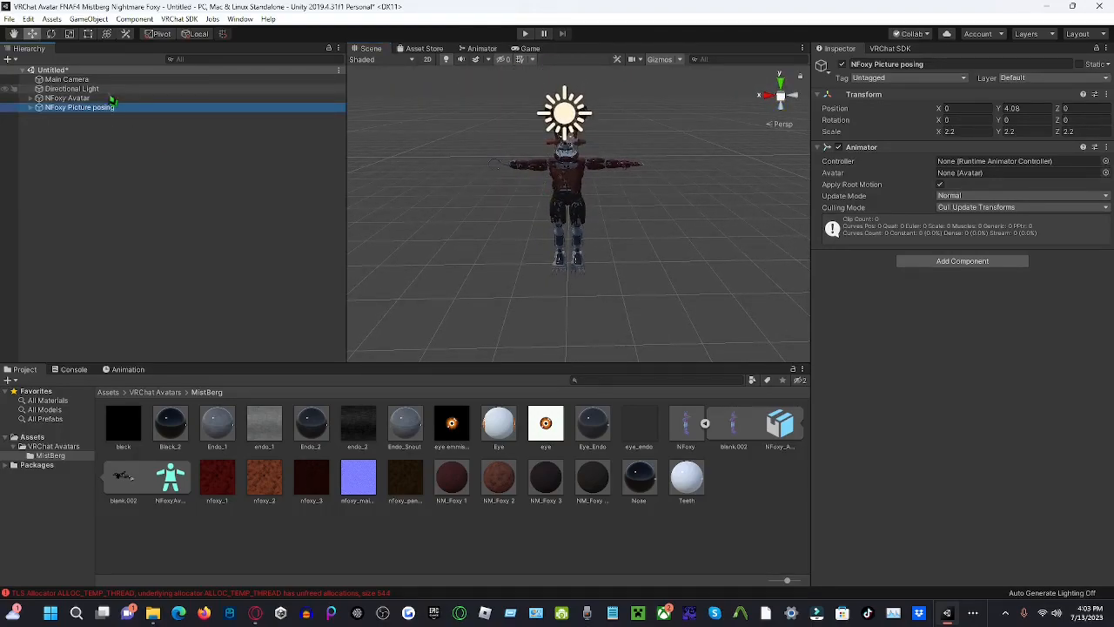
pyautogui.click(111, 98)
pyautogui.click(102, 107)
pyautogui.click(91, 89)
pyautogui.click(96, 99)
pyautogui.press('e')
pyautogui.moveTo(577, 137); pyautogui.dragTo(573, 136, button='right')
pyautogui.press('w')
pyautogui.press('a')
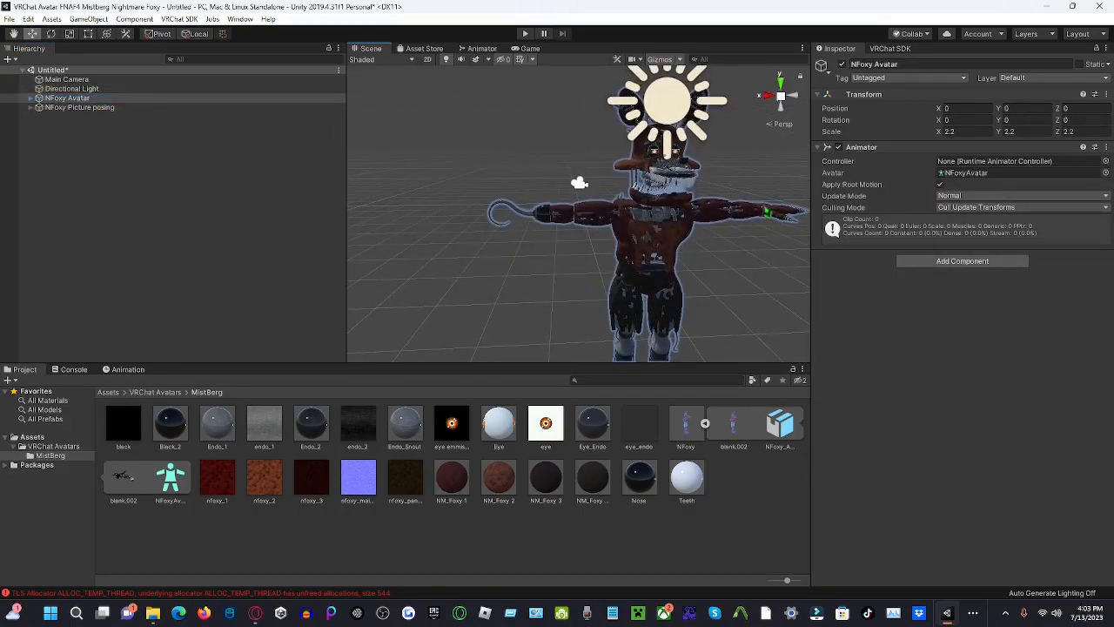
pyautogui.click(183, 102)
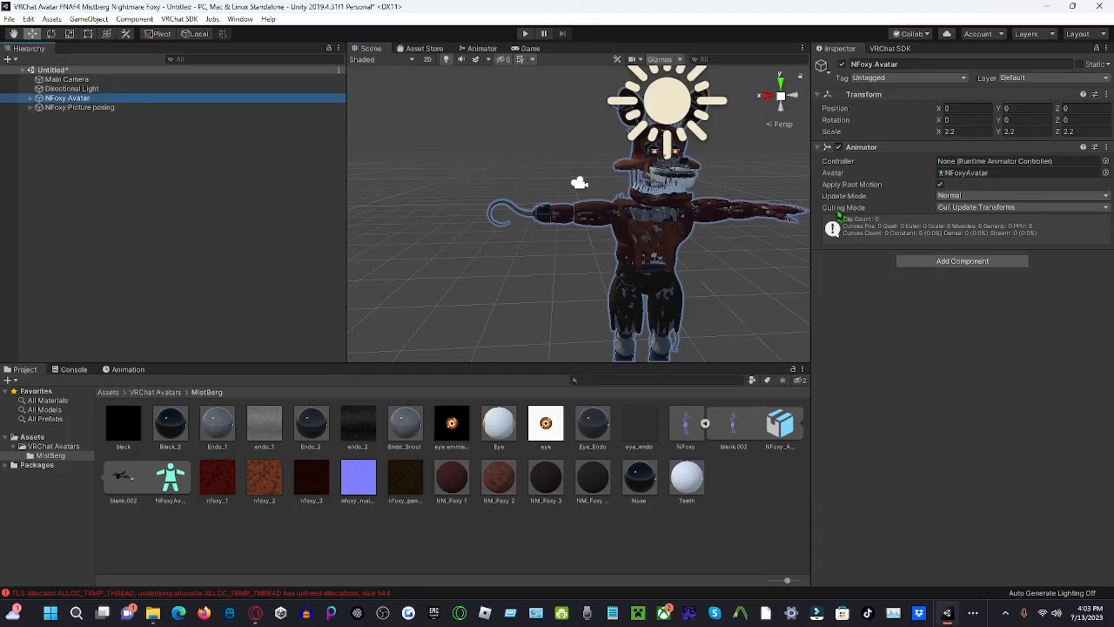
# Add a VRC Avatar Descriptor component, found by searching 'ava' in Add Component
pyautogui.click(936, 262)
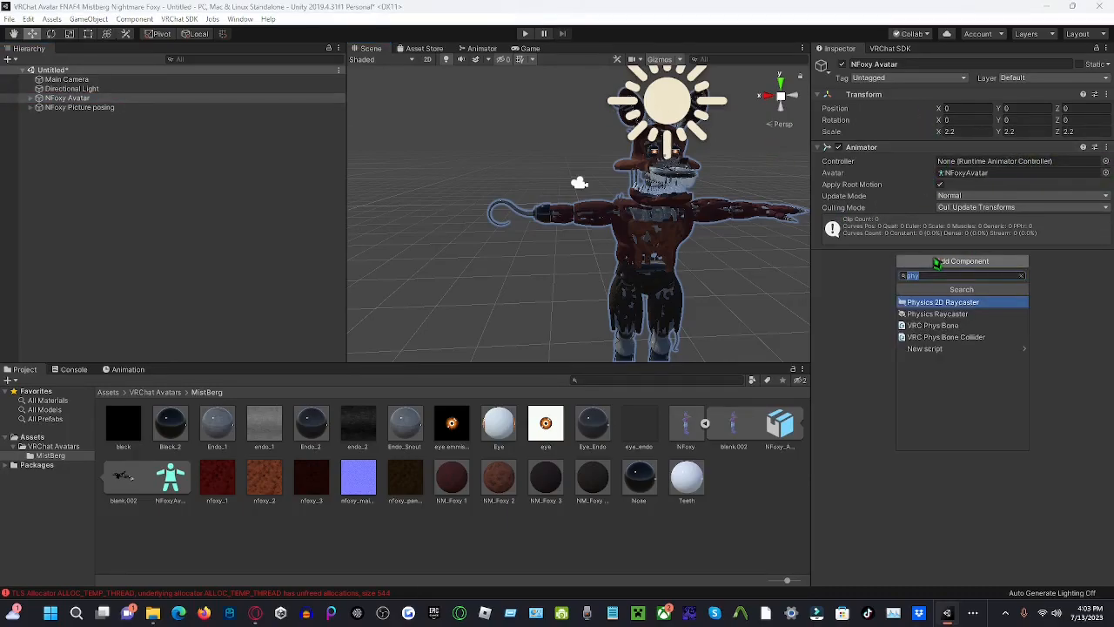
pyautogui.write('a')
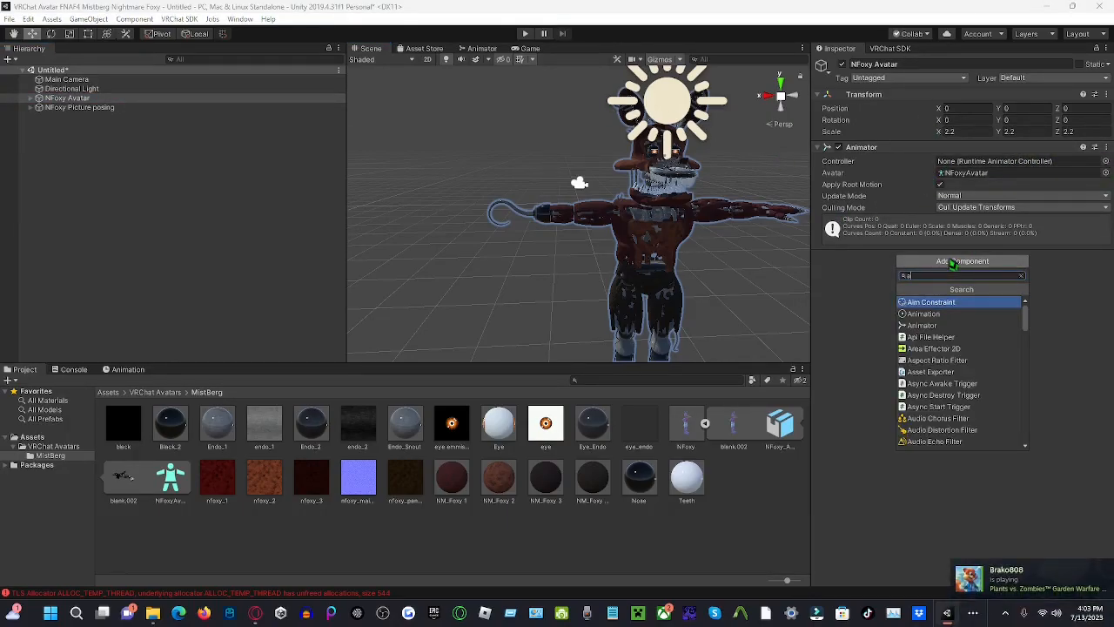
pyautogui.write('va')
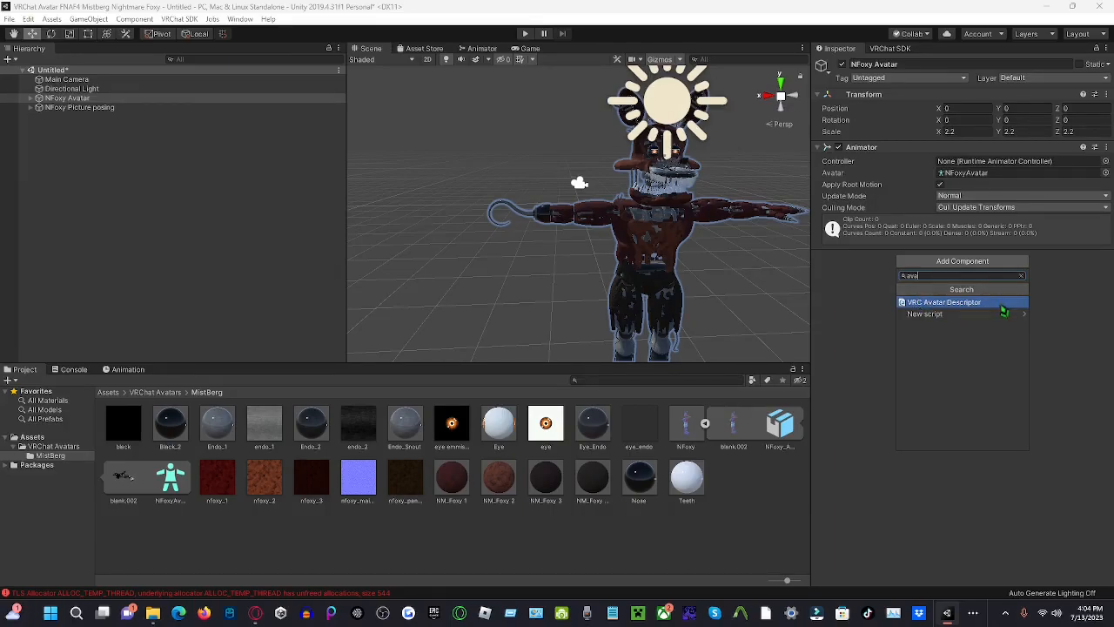
pyautogui.click(964, 310)
# Start editing the View Position and raise it to the avatar's head height
pyautogui.moveTo(674, 279); pyautogui.dragTo(709, 313, button='right')
pyautogui.press('w')
pyautogui.press('s')
pyautogui.moveTo(710, 182); pyautogui.dragTo(707, 126, button='right')
pyautogui.click(1097, 296)
pyautogui.moveTo(587, 259); pyautogui.dragTo(588, 163)
pyautogui.moveTo(616, 199); pyautogui.dragTo(663, 206, button='right')
pyautogui.press('w')
pyautogui.press('s')
pyautogui.press('w')
pyautogui.press('s')
pyautogui.press('w')
# Centre the view position between the eyes at about Y 2.65 and finish editing
pyautogui.moveTo(655, 213); pyautogui.dragTo(638, 214)
pyautogui.moveTo(627, 210); pyautogui.dragTo(540, 187, button='right')
pyautogui.press('d')
pyautogui.scroll(10, 560, 197)
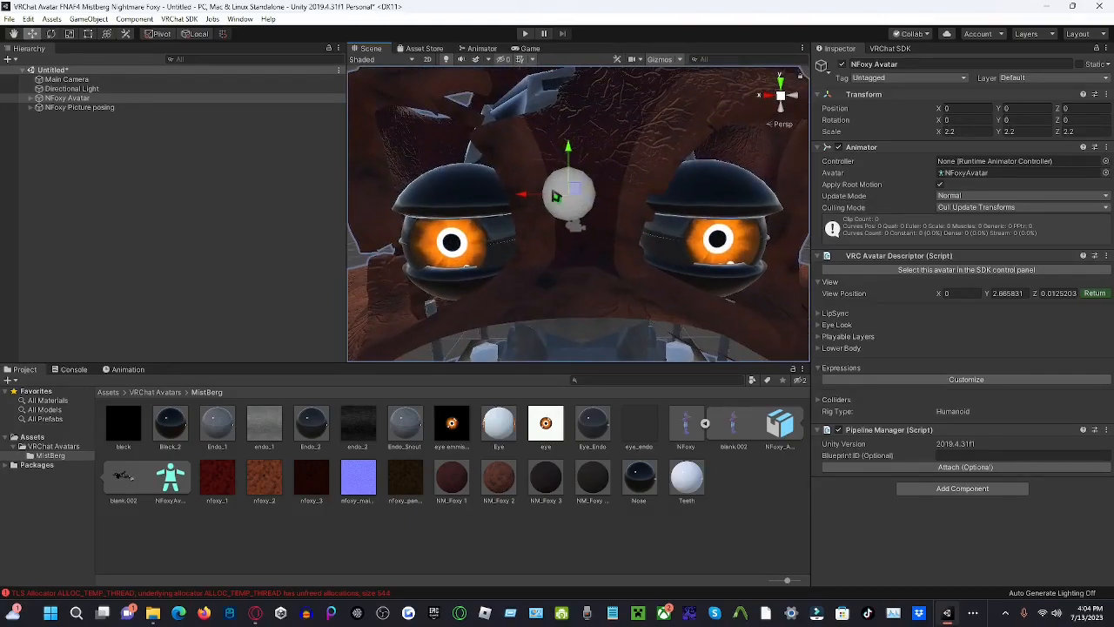
pyautogui.moveTo(538, 199); pyautogui.dragTo(542, 197)
pyautogui.moveTo(585, 151); pyautogui.dragTo(585, 174)
pyautogui.moveTo(585, 230); pyautogui.dragTo(506, 224, button='right')
pyautogui.press('d')
pyautogui.moveTo(452, 216); pyautogui.dragTo(460, 217)
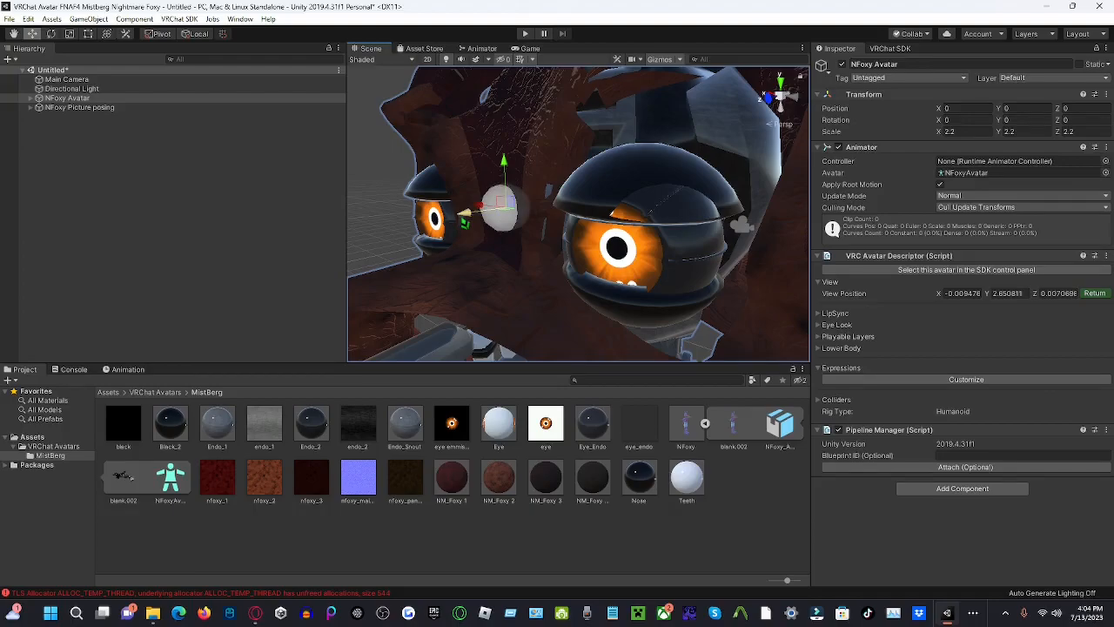
pyautogui.click(1094, 294)
# Expand the LipSync settings and open the lip sync Mode dropdown
pyautogui.moveTo(556, 244); pyautogui.dragTo(649, 251, button='right')
pyautogui.press('s')
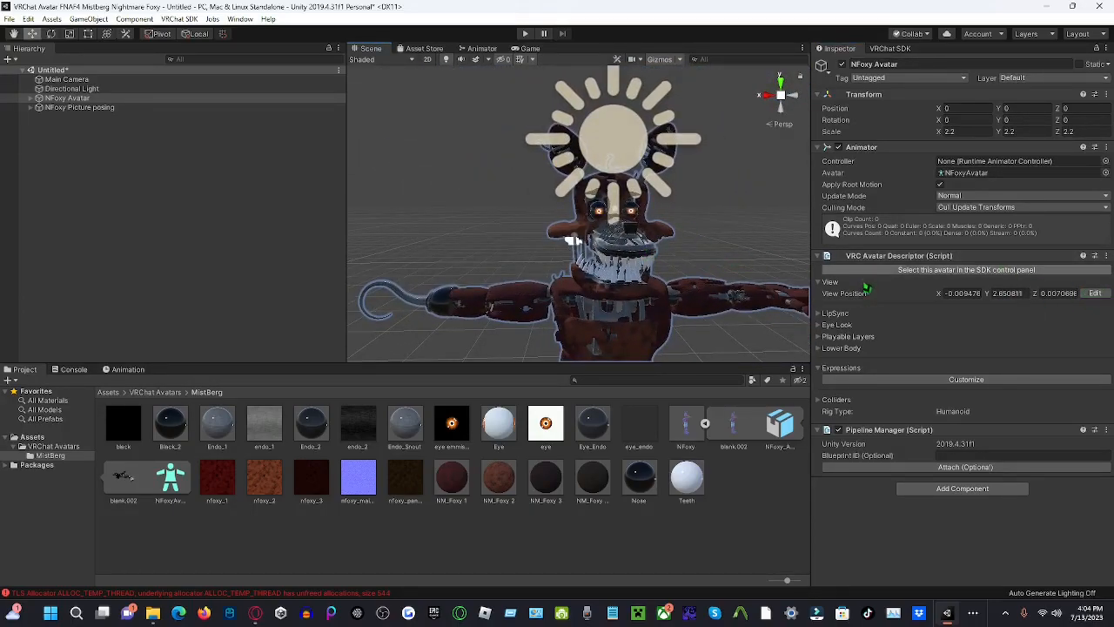
pyautogui.click(834, 313)
pyautogui.click(970, 325)
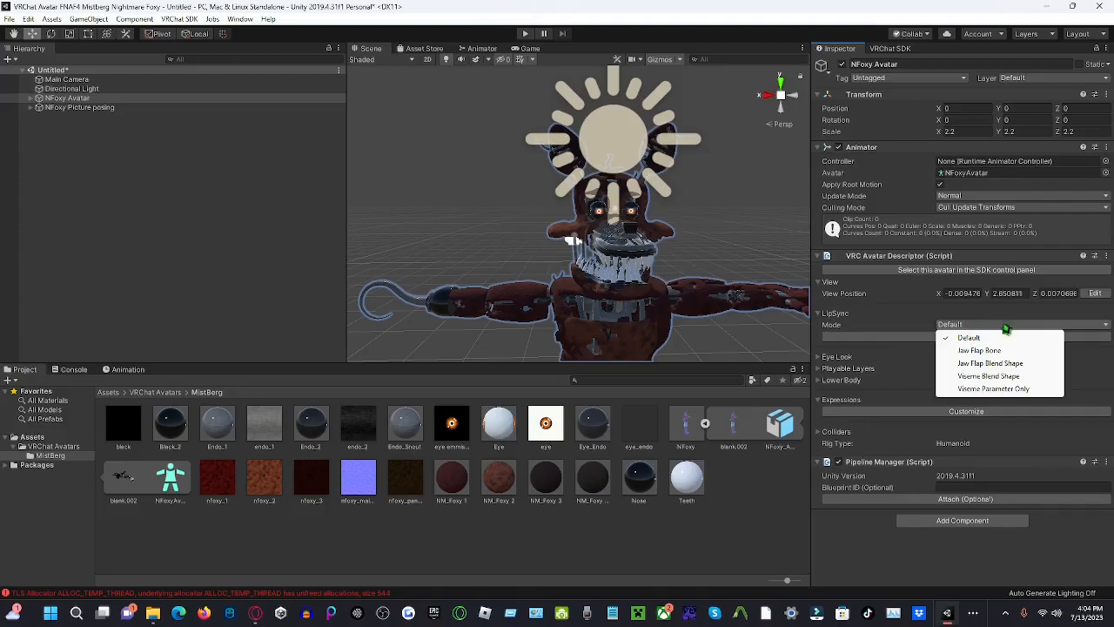
# Set the lip sync mode to Jaw Flap Bone
pyautogui.click(996, 351)
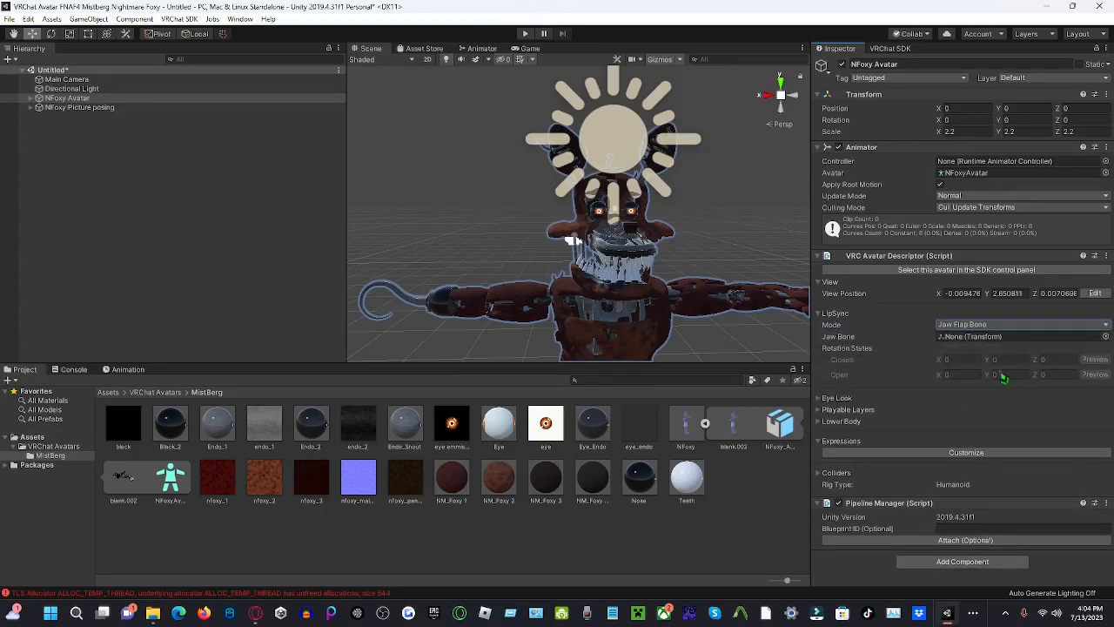
pyautogui.click(1105, 336)
pyautogui.scroll(-10, 99, 142)
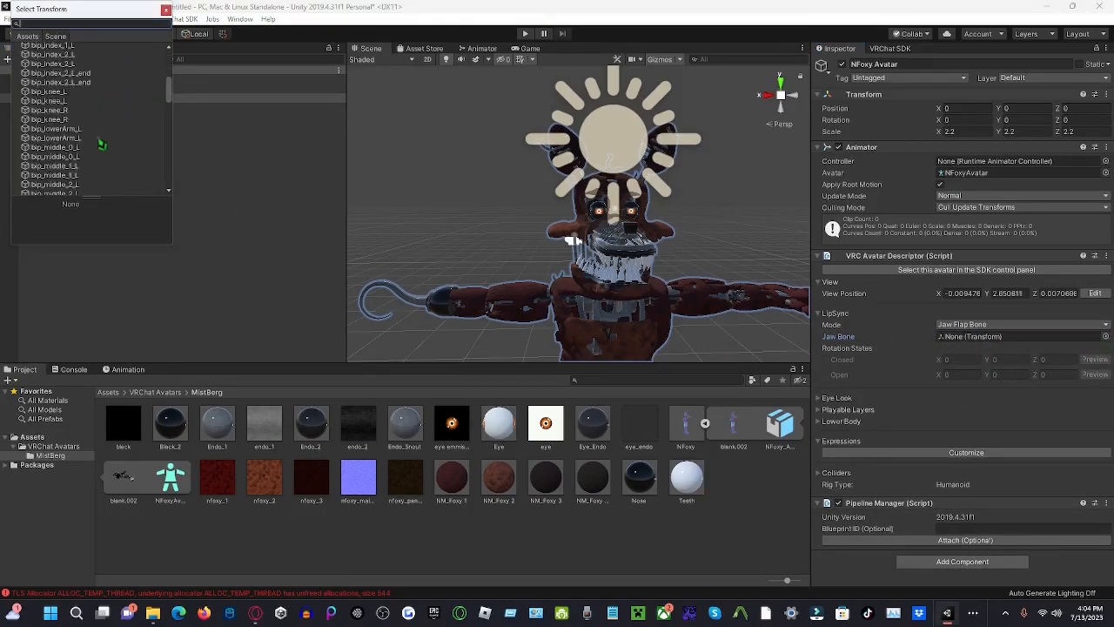
pyautogui.scroll(5, 75, 154)
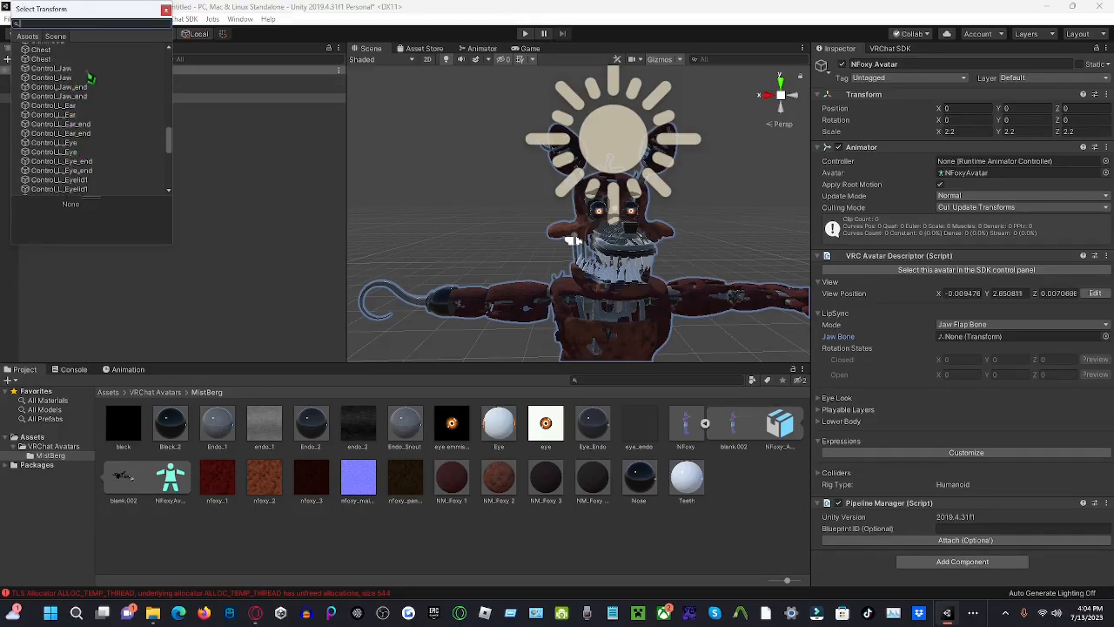
pyautogui.click(165, 10)
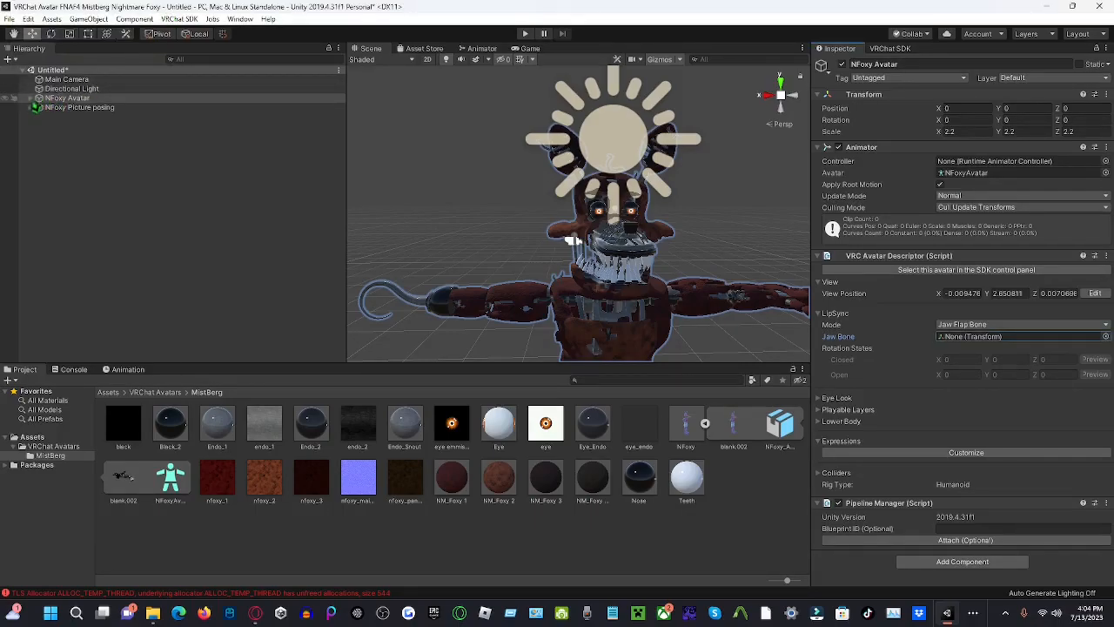
# Expand NFoxy's bone hierarchy and assign Control_Jaw as the jaw bone
pyautogui.rightClick(69, 98)
pyautogui.click(114, 179)
pyautogui.scroll(-10, 103, 181)
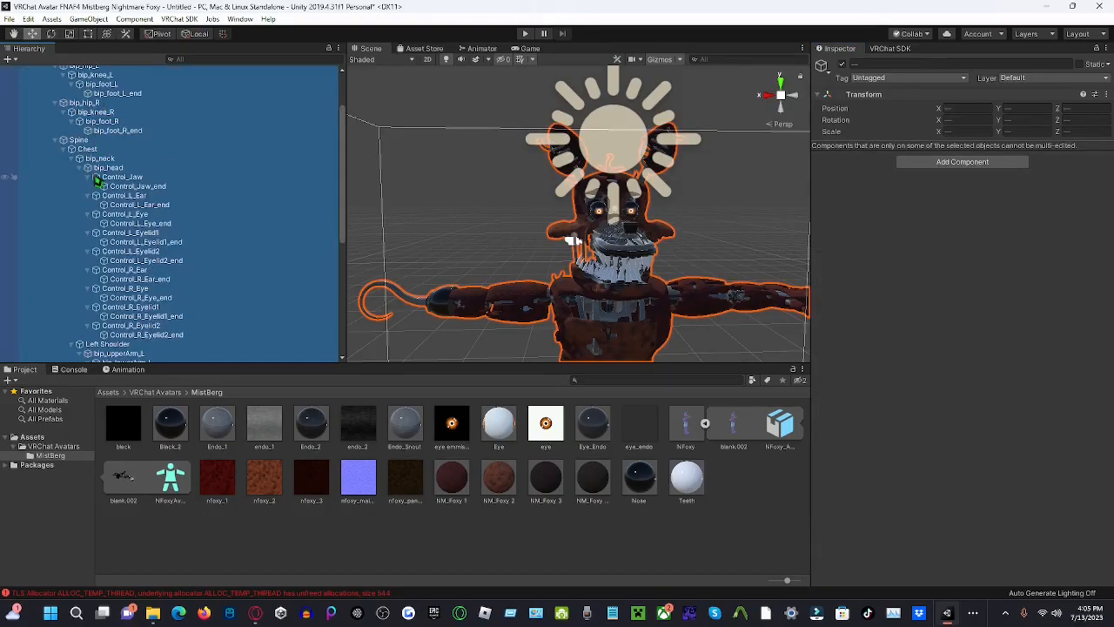
pyautogui.scroll(2, 169, 256)
pyautogui.scroll(2, 126, 183)
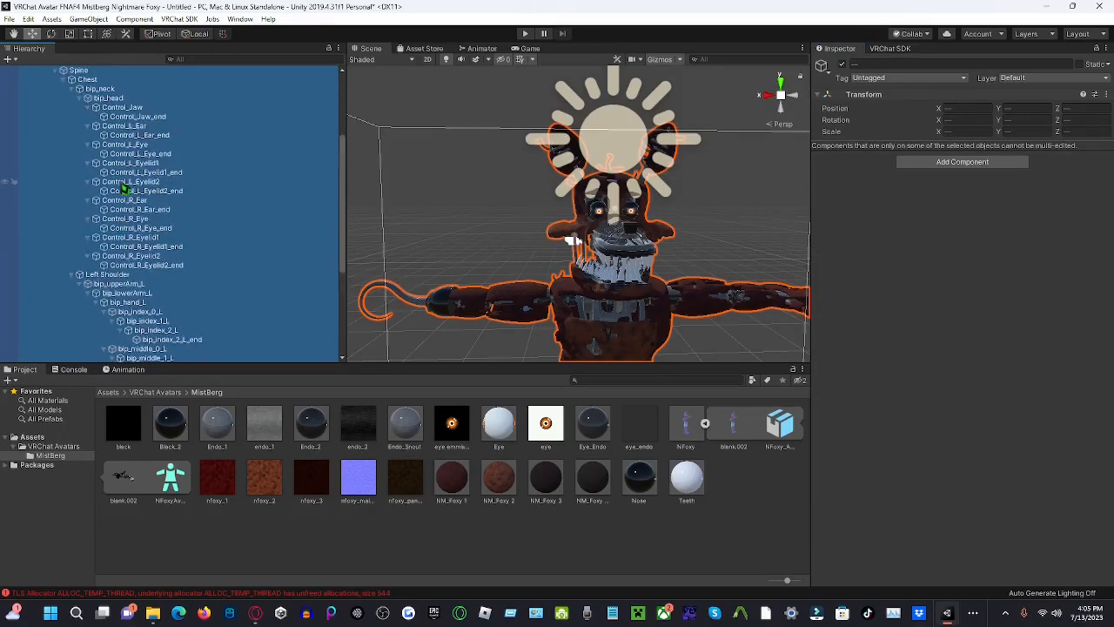
pyautogui.click(149, 114)
pyautogui.scroll(5, 149, 114)
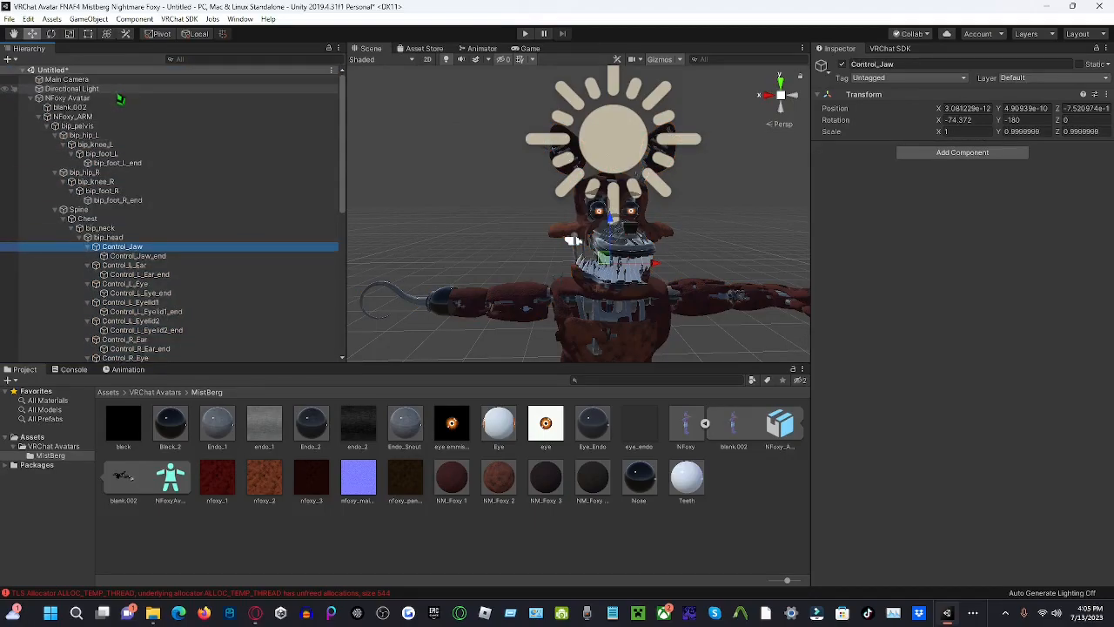
pyautogui.click(152, 97)
pyautogui.moveTo(156, 138); pyautogui.dragTo(1035, 339)
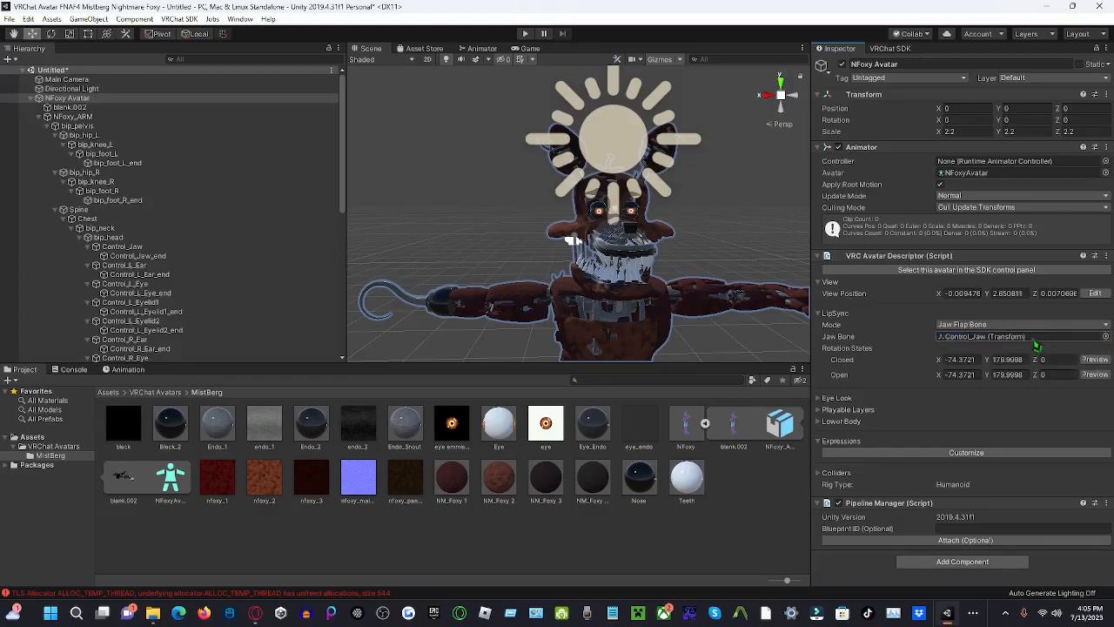
# Preview the open jaw and rotate it open to about -82.94 X
pyautogui.click(1099, 374)
pyautogui.moveTo(755, 336); pyautogui.dragTo(709, 277, button='right')
pyautogui.press('a')
pyautogui.press('w')
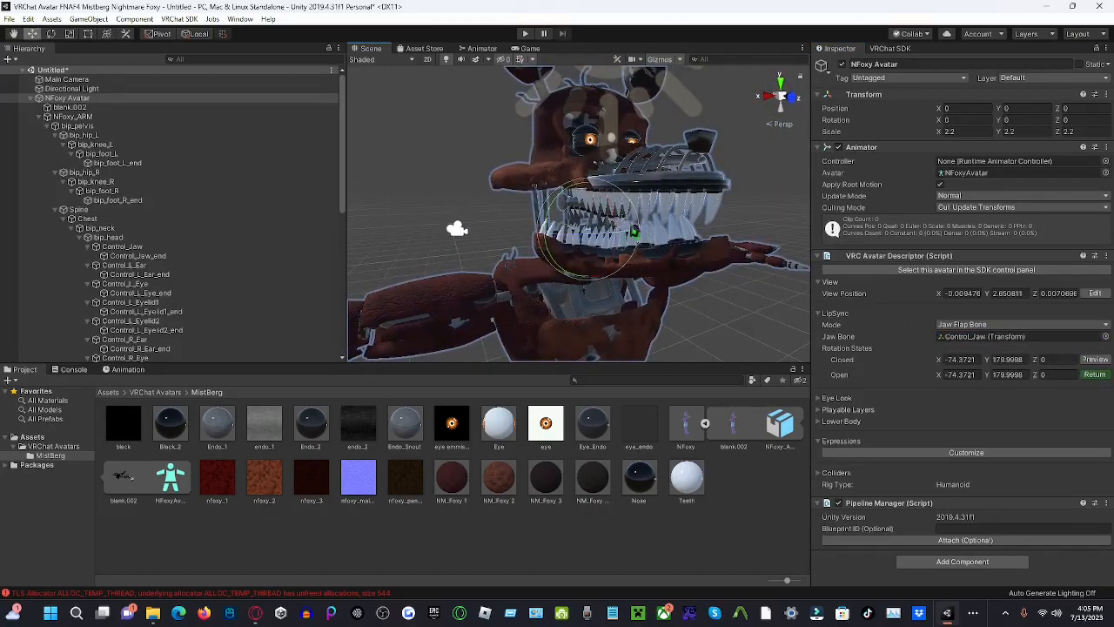
pyautogui.moveTo(620, 228); pyautogui.dragTo(639, 275)
pyautogui.moveTo(639, 275); pyautogui.dragTo(696, 244, button='right')
pyautogui.press('a')
pyautogui.moveTo(604, 224); pyautogui.dragTo(615, 217)
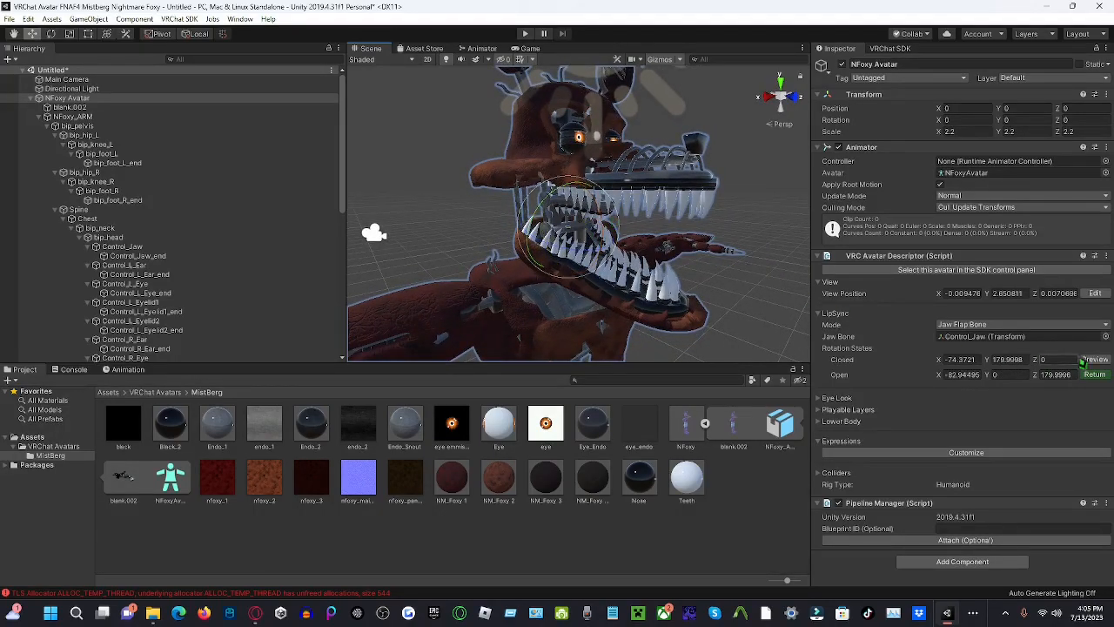
pyautogui.click(1094, 374)
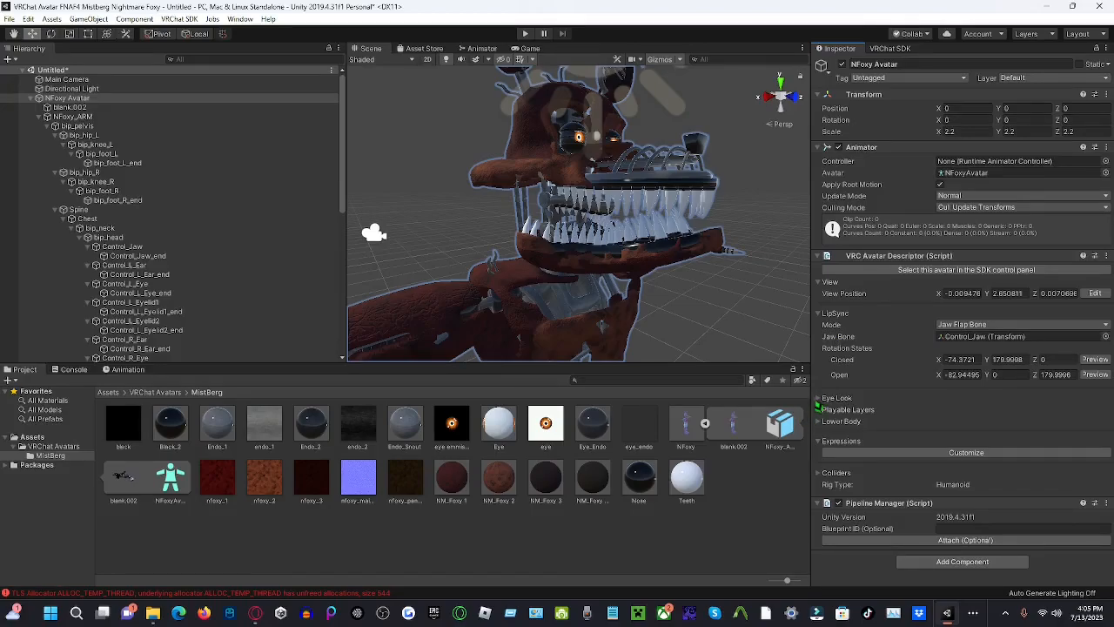
# Expand Eye Look and assign Control_L_Eye and Control_R_Eye as the eye bones
pyautogui.click(823, 401)
pyautogui.moveTo(722, 358); pyautogui.dragTo(633, 289, button='right')
pyautogui.press('s')
pyautogui.press('w')
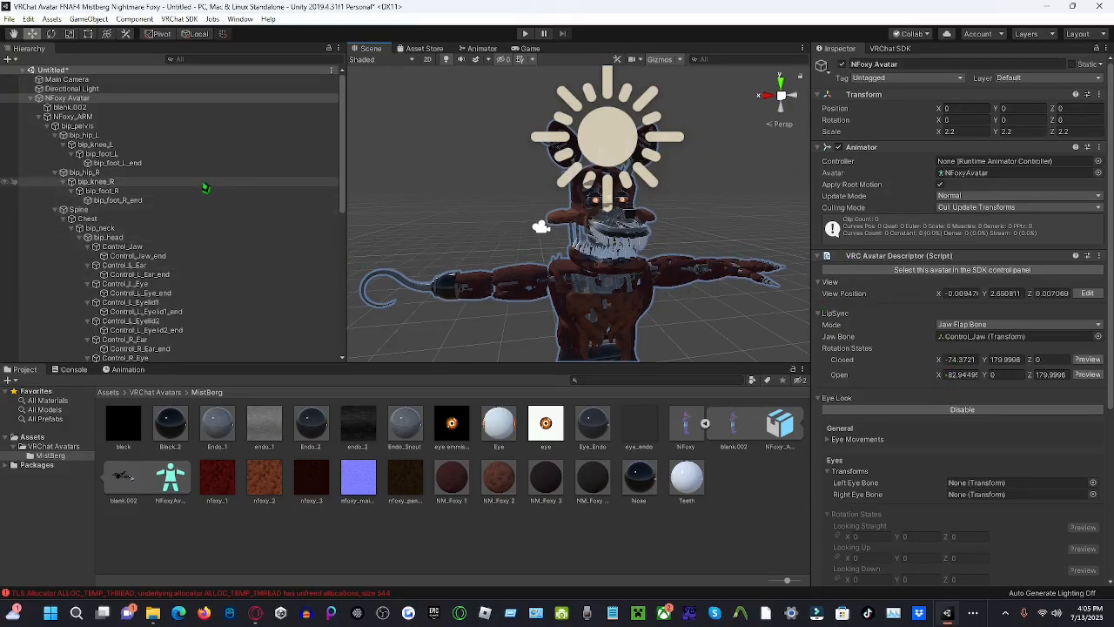
pyautogui.scroll(-3, 187, 217)
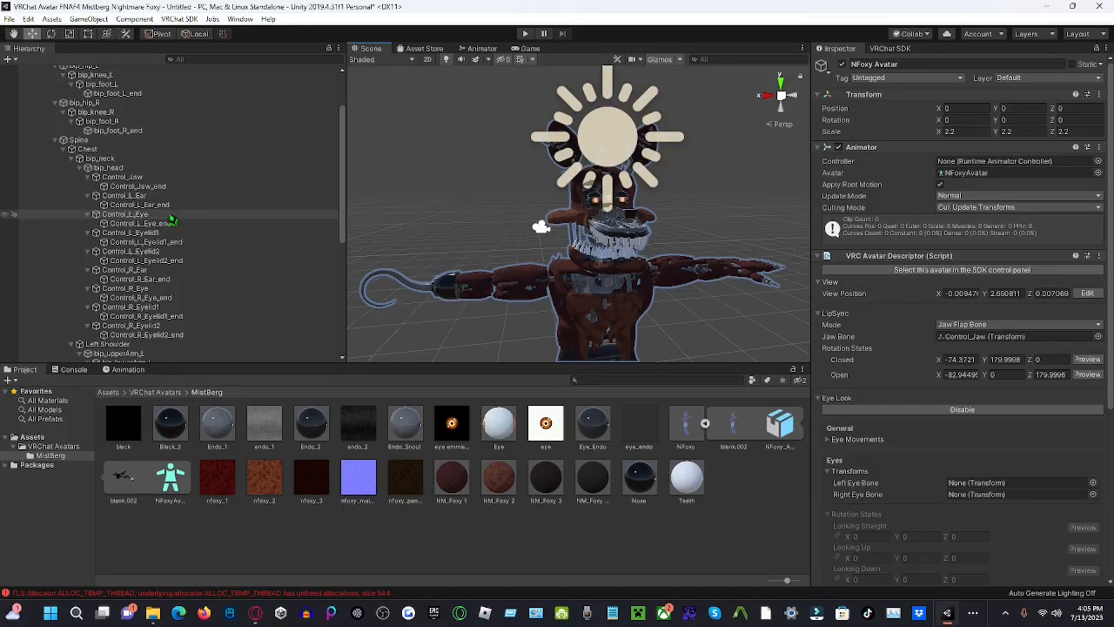
pyautogui.moveTo(171, 216); pyautogui.dragTo(1001, 484)
pyautogui.moveTo(171, 288); pyautogui.dragTo(966, 498)
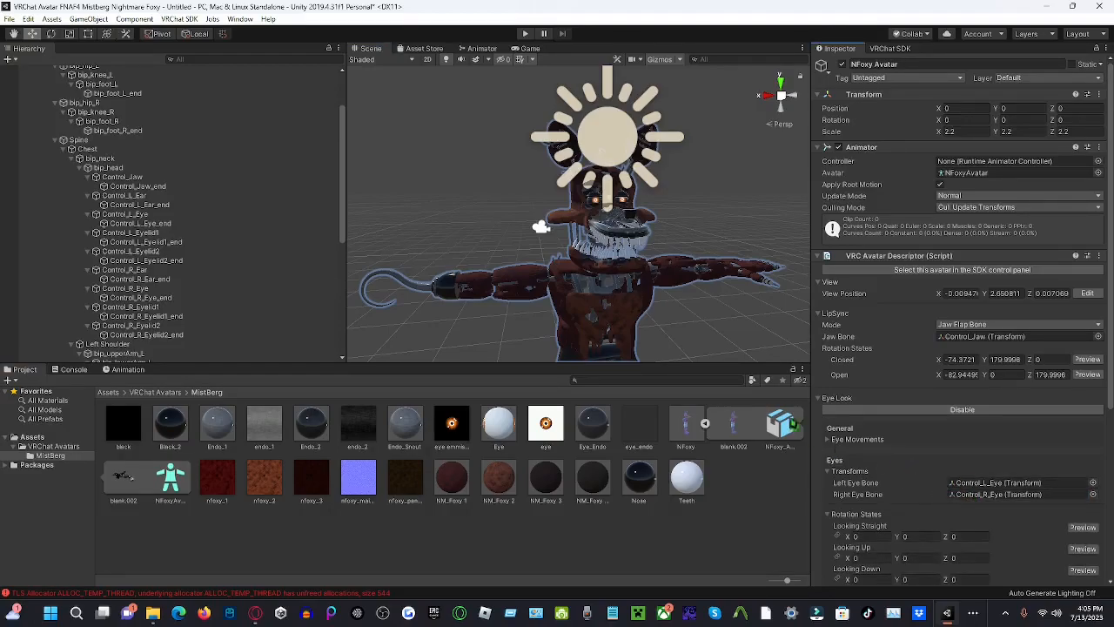
# Rotate the Looking Straight eyes forward to X -81.41, Y -179.33, Z -0.67
pyautogui.press('d')
pyautogui.moveTo(648, 292); pyautogui.dragTo(608, 270, button='right')
pyautogui.press('w')
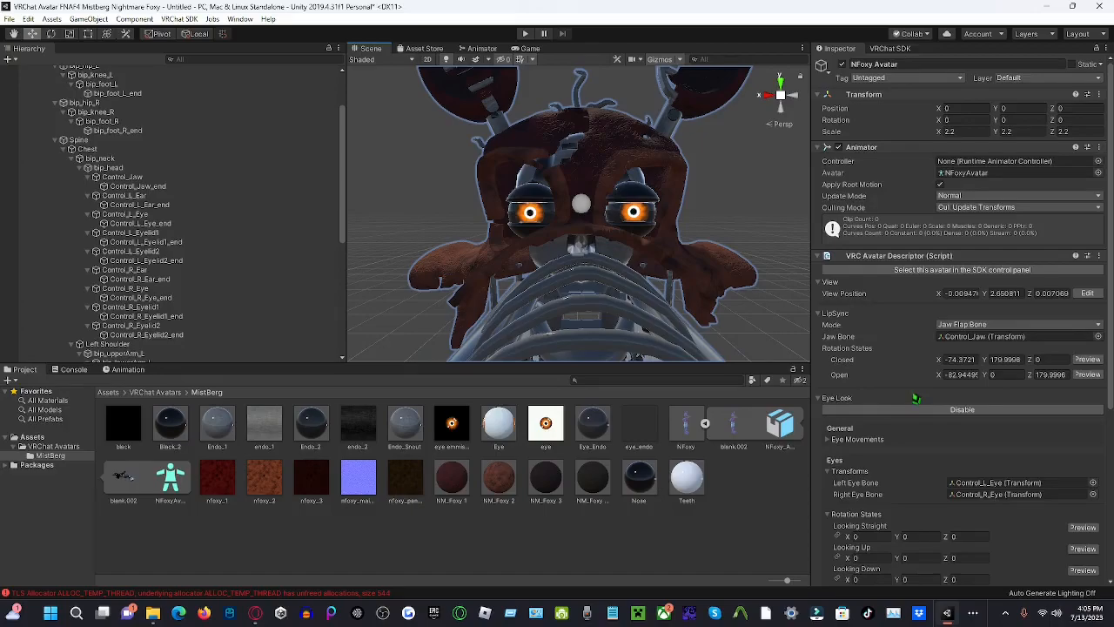
pyautogui.click(1082, 526)
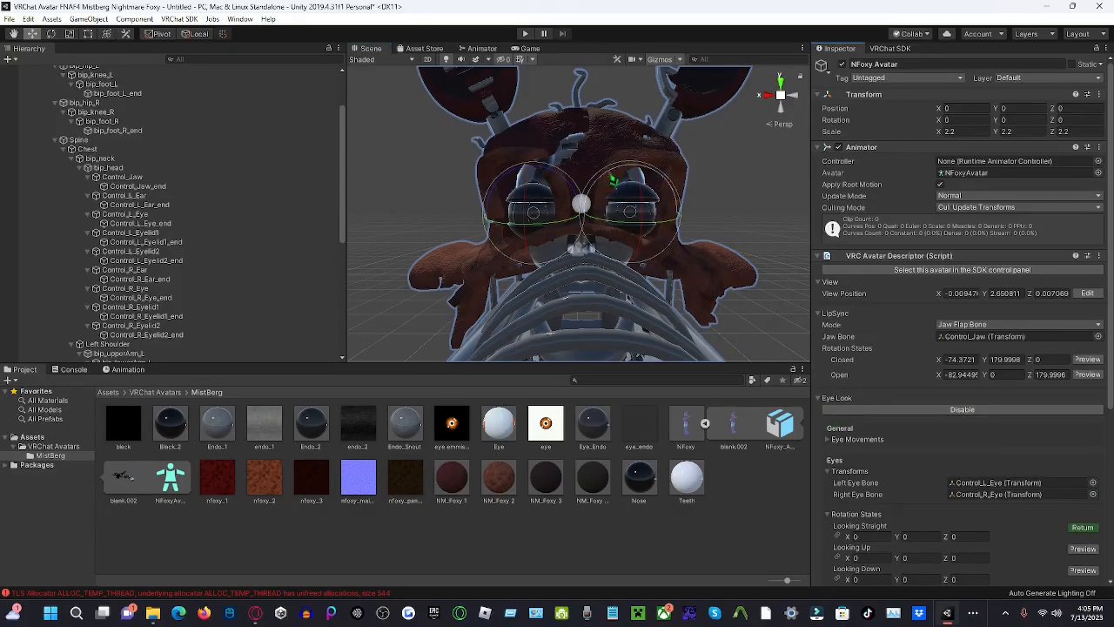
pyautogui.moveTo(641, 201); pyautogui.dragTo(651, 267)
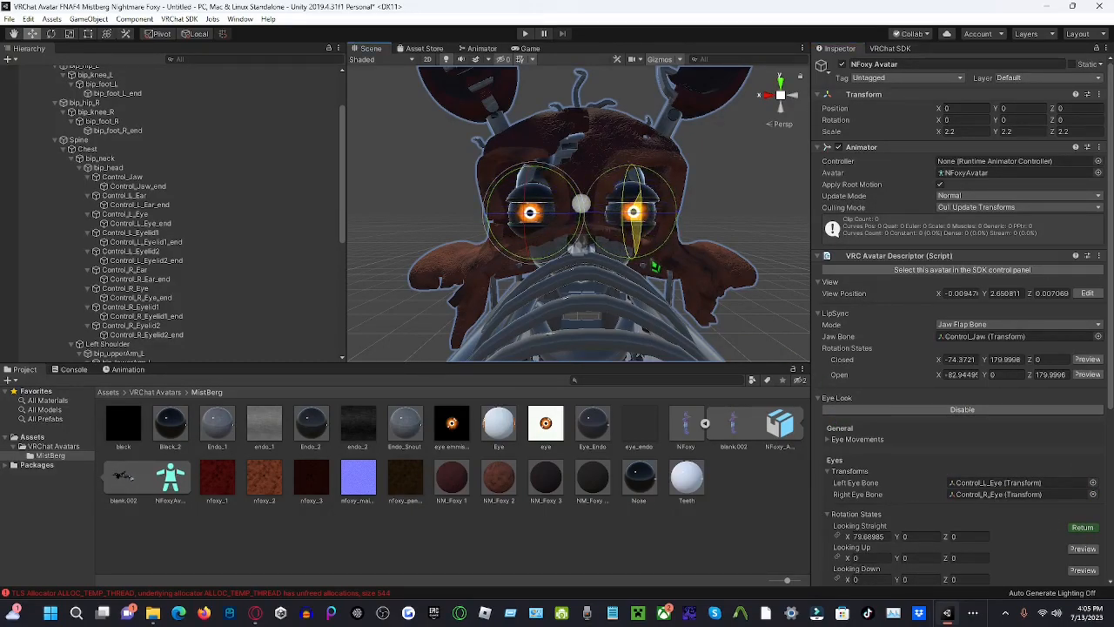
pyautogui.moveTo(652, 181); pyautogui.dragTo(936, 203)
pyautogui.click(1083, 527)
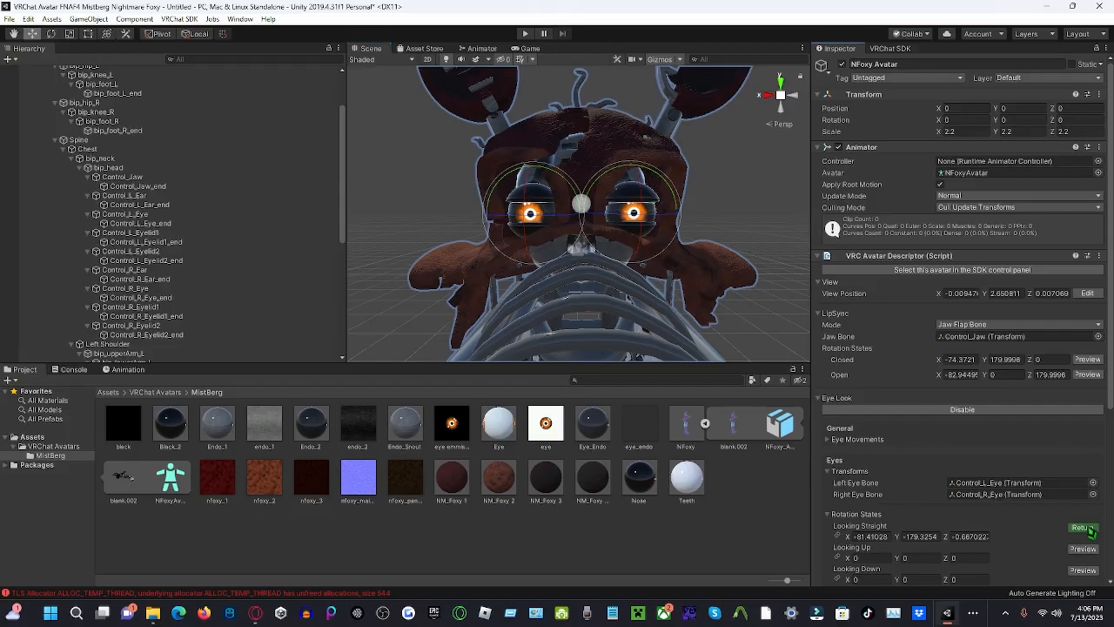
# Paste the Looking Straight X rotation into the Up, Down, Left and Right rows
pyautogui.scroll(-5, 897, 536)
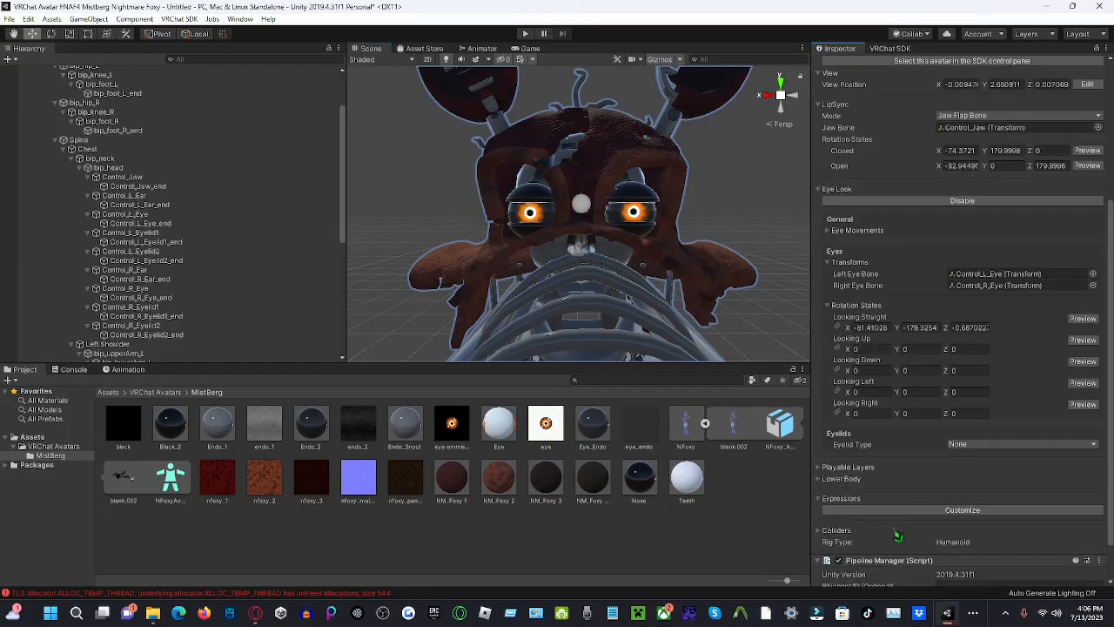
pyautogui.click(879, 329)
pyautogui.hotkey('ctrl', 'c')
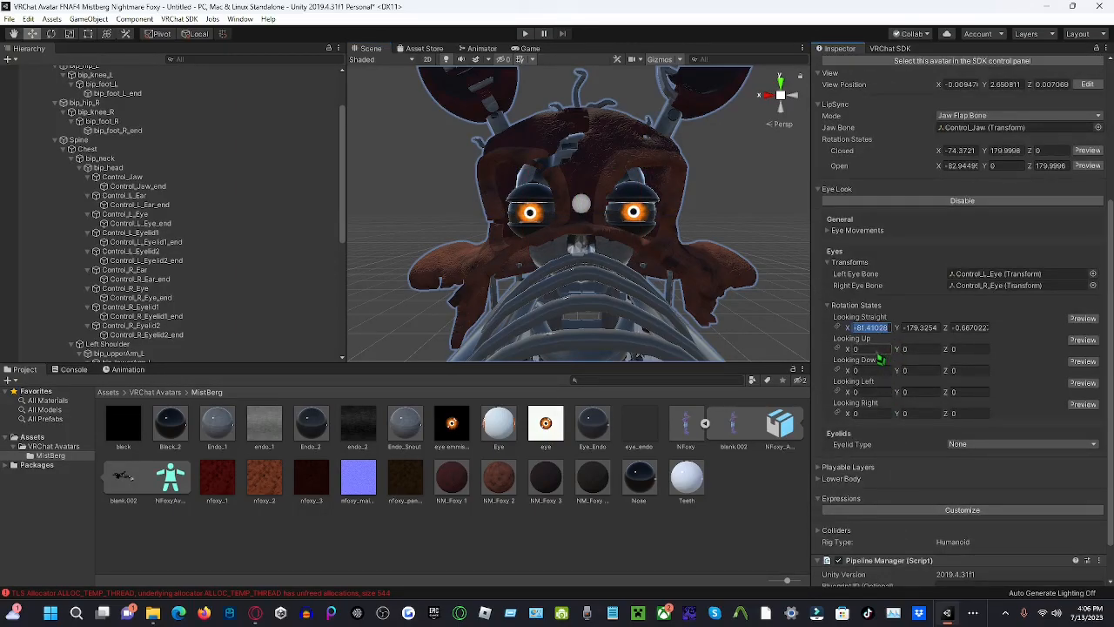
pyautogui.click(874, 351)
pyautogui.hotkey('ctrl', 'v')
pyautogui.click(872, 370)
pyautogui.hotkey('ctrl', 'v')
pyautogui.click(875, 393)
pyautogui.hotkey('ctrl', 'v')
pyautogui.click(873, 413)
pyautogui.hotkey('ctrl', 'v')
# Copy the Looking Straight Y rotation into the Up, Down and Left rows
pyautogui.click(919, 329)
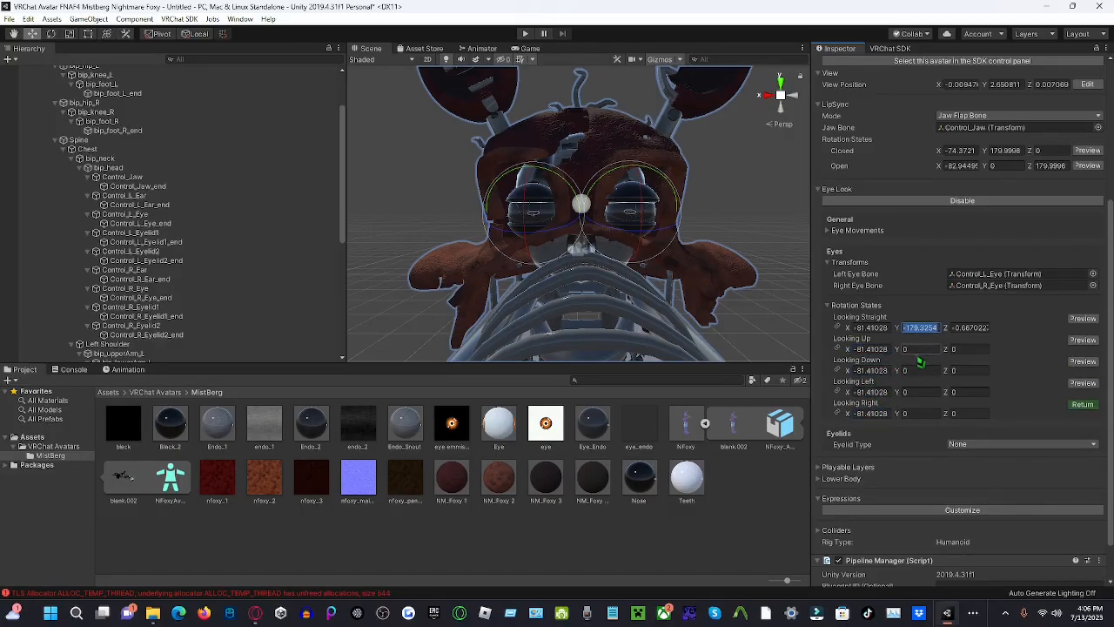
pyautogui.hotkey('ctrl', 'c')
pyautogui.click(919, 350)
pyautogui.hotkey('ctrl', 'v')
pyautogui.click(919, 370)
pyautogui.hotkey('ctrl', 'v')
pyautogui.hotkey('ctrl', 'v')
pyautogui.click(920, 414)
pyautogui.hotkey('ctrl', 'v')
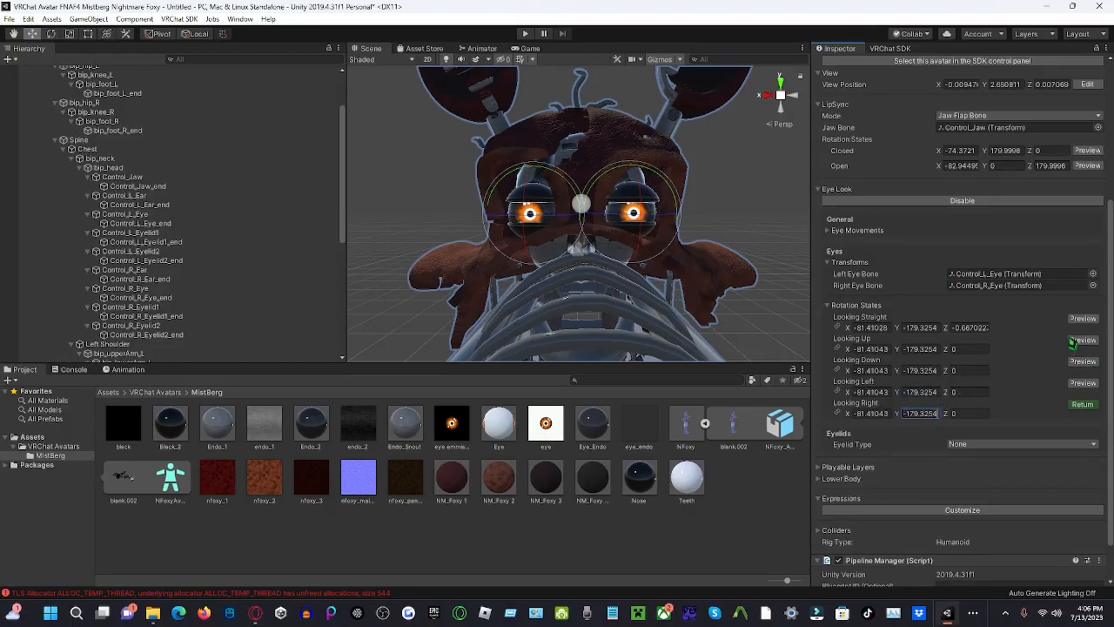
# Angle the eyes for each look direction, giving Left Z -28.31 and Right Z 28.03
pyautogui.click(1079, 340)
pyautogui.moveTo(652, 201); pyautogui.dragTo(794, 272)
pyautogui.click(1083, 361)
pyautogui.click(1083, 383)
pyautogui.click(1083, 405)
pyautogui.moveTo(679, 218); pyautogui.dragTo(634, 214)
pyautogui.click(1079, 405)
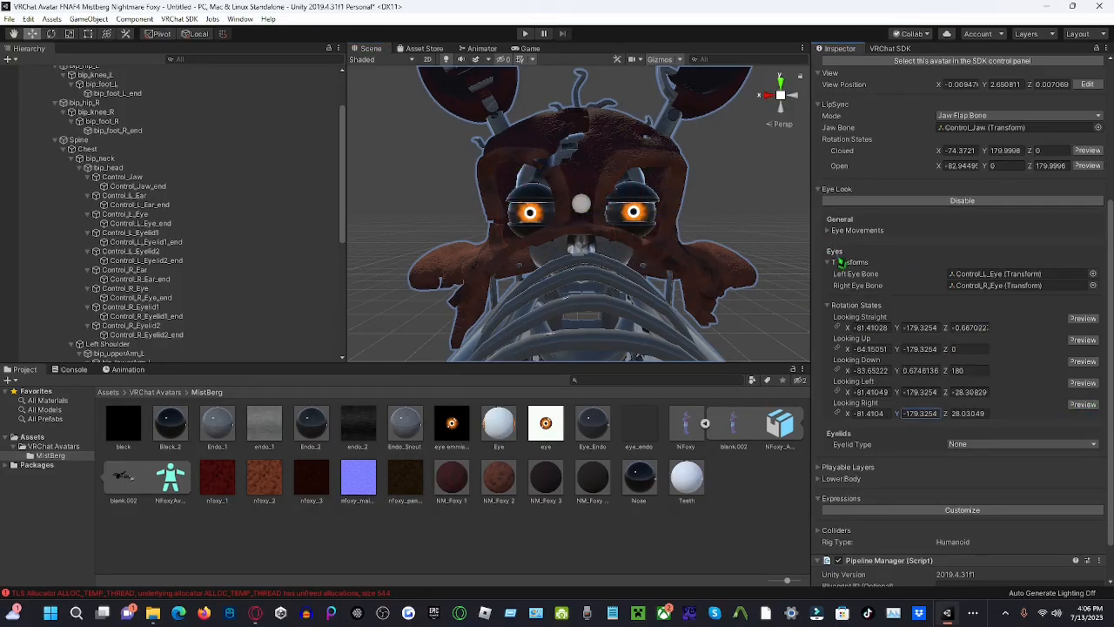
pyautogui.click(821, 188)
# Add a VRC Phys Bone component to the Control_L_Ear bone
pyautogui.scroll(3, 114, 160)
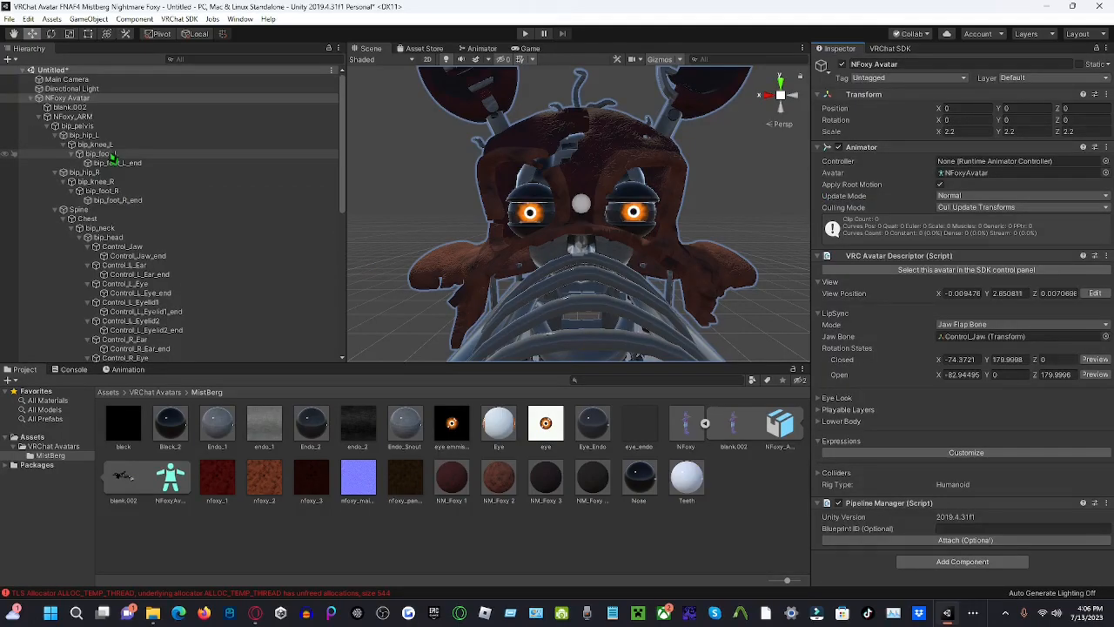
pyautogui.click(191, 265)
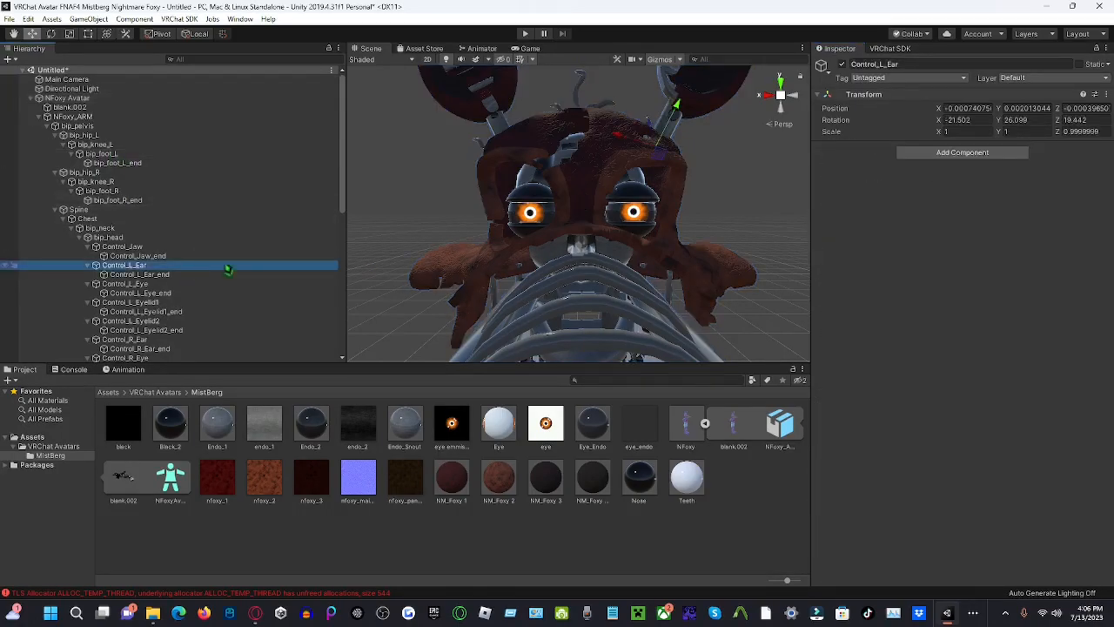
pyautogui.keyDown('alt'); pyautogui.moveTo(565, 216); pyautogui.dragTo(512, 224); pyautogui.keyUp('alt')
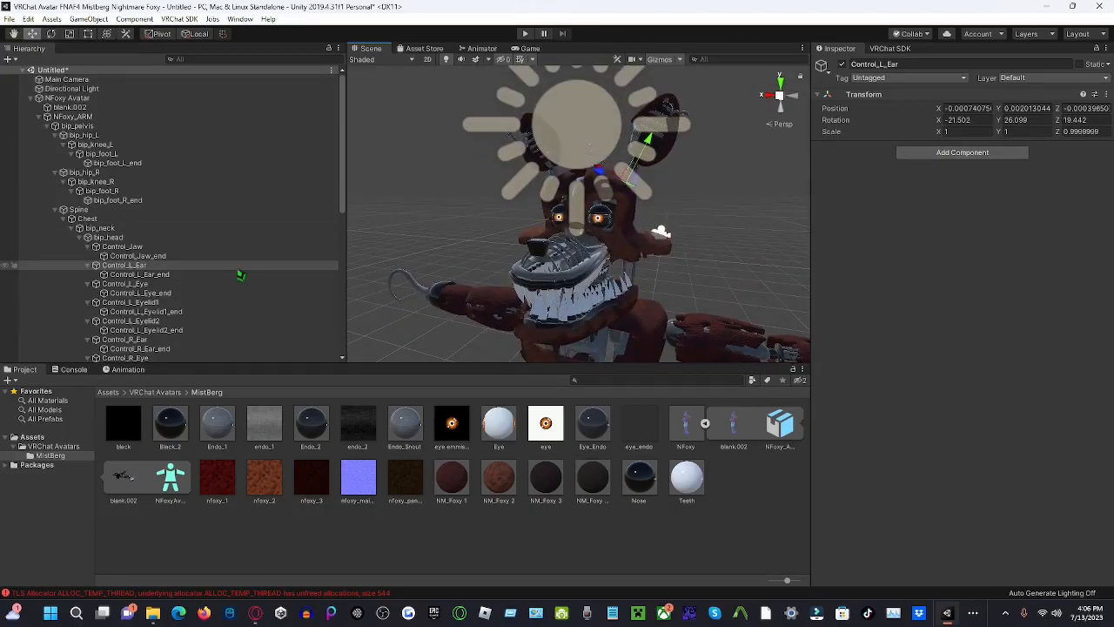
pyautogui.click(997, 154)
pyautogui.write('phy')
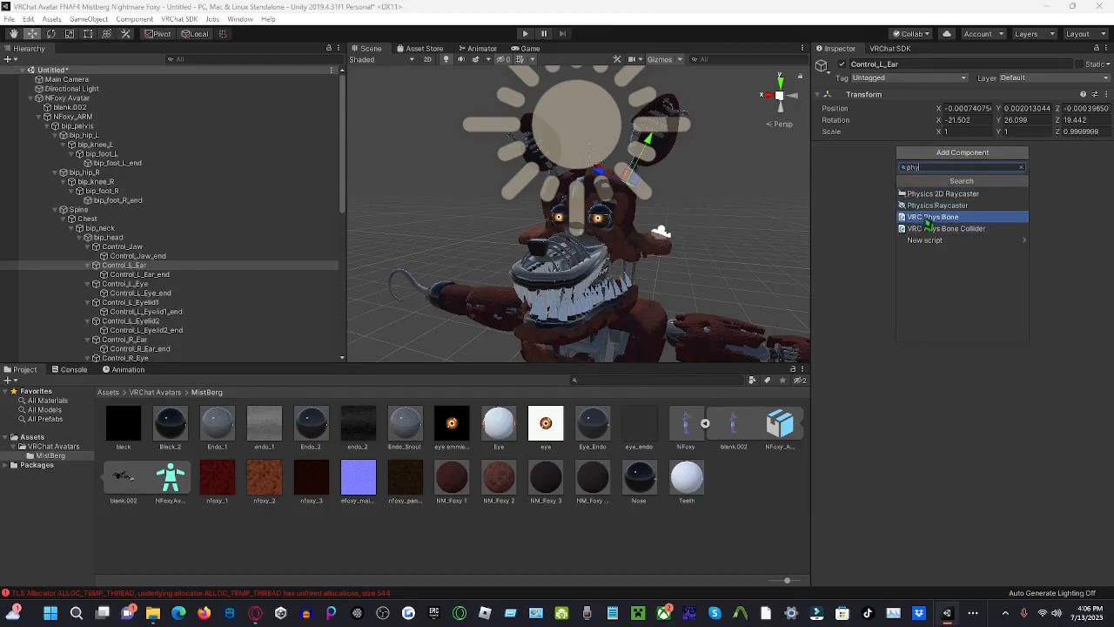
pyautogui.click(928, 224)
# Set the phys bone radius to 0.0002 and enter Play mode
pyautogui.keyDown('alt'); pyautogui.moveTo(660, 238); pyautogui.dragTo(744, 350); pyautogui.keyUp('alt')
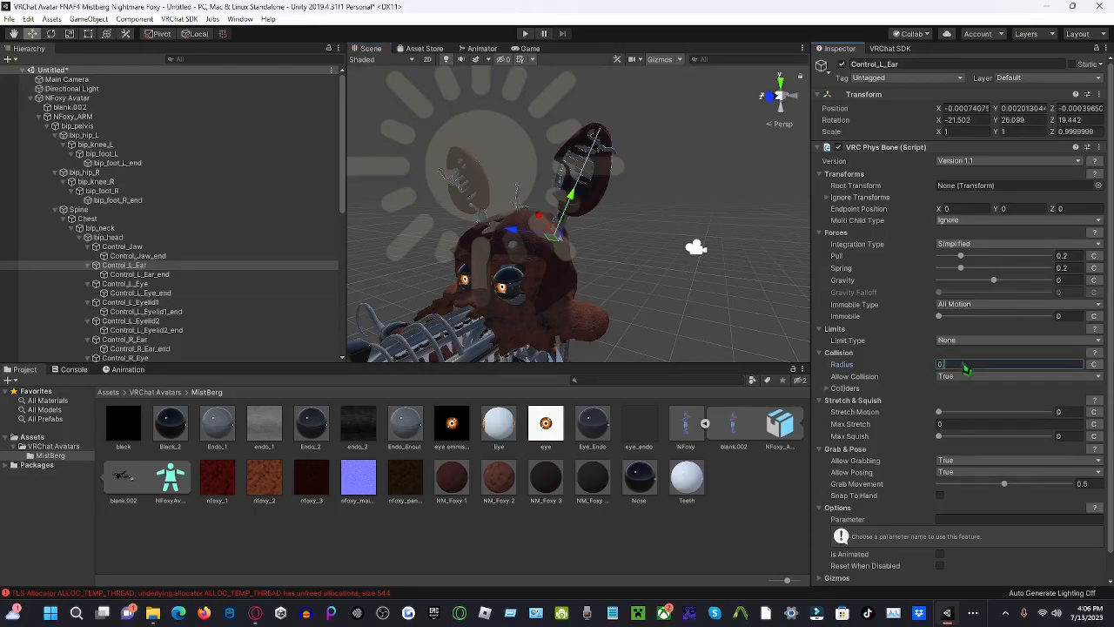
pyautogui.write('3')
pyautogui.press('BackSpace')
pyautogui.write('2')
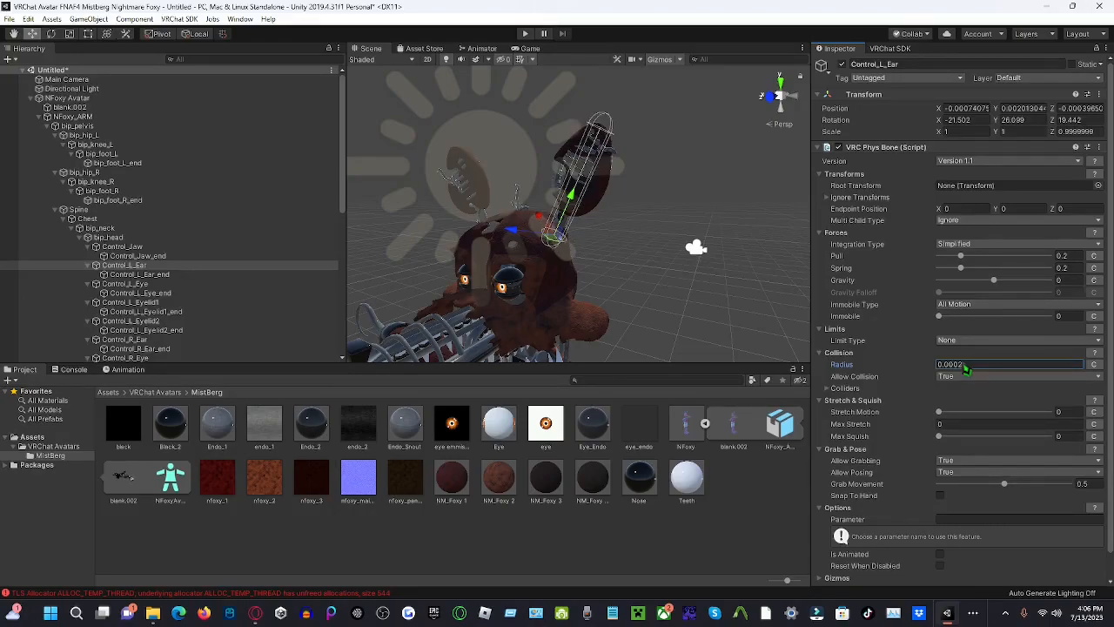
pyautogui.moveTo(557, 218); pyautogui.dragTo(674, 218, button='right')
pyautogui.click(524, 33)
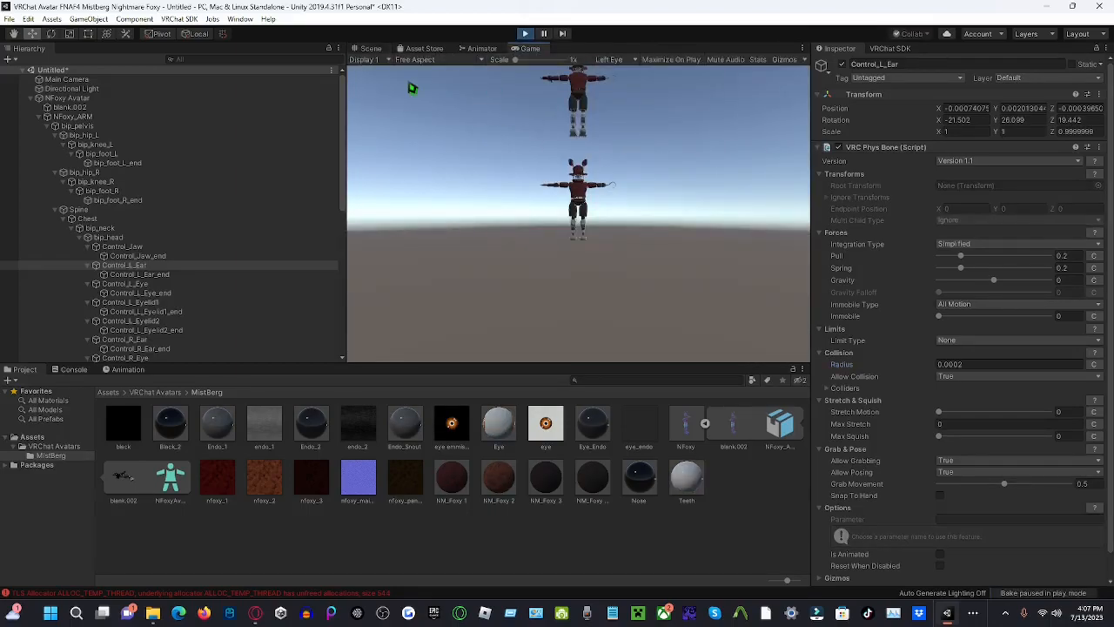
# Rotate bip_head to test ear sway and raise the left ear's Spring to about 0.67
pyautogui.click(371, 50)
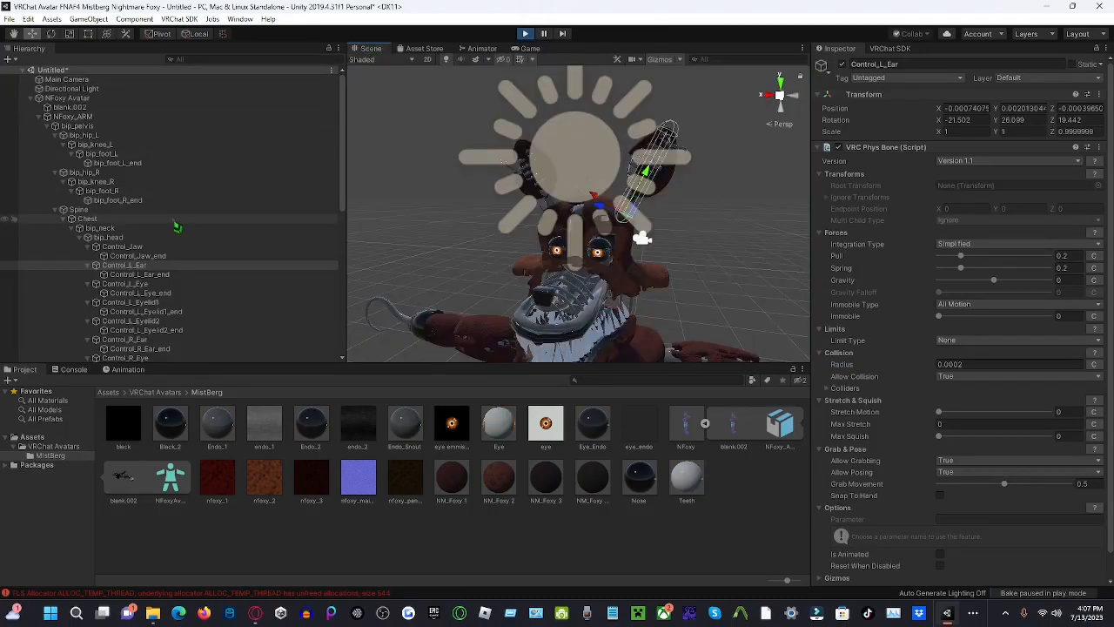
pyautogui.click(181, 237)
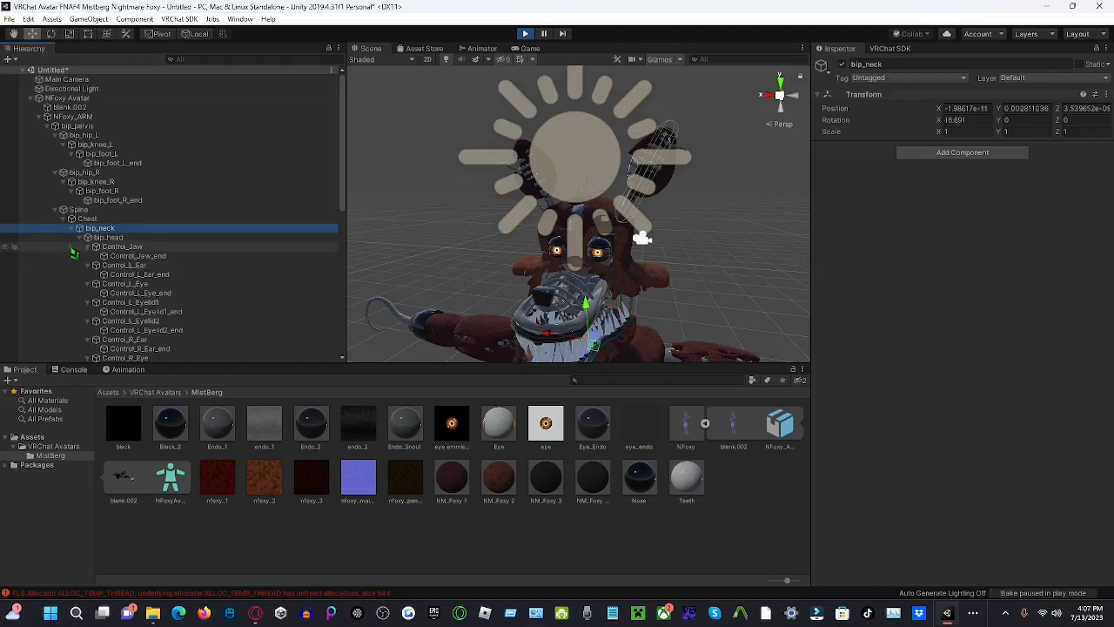
pyautogui.press('e')
pyautogui.moveTo(613, 280); pyautogui.dragTo(604, 244)
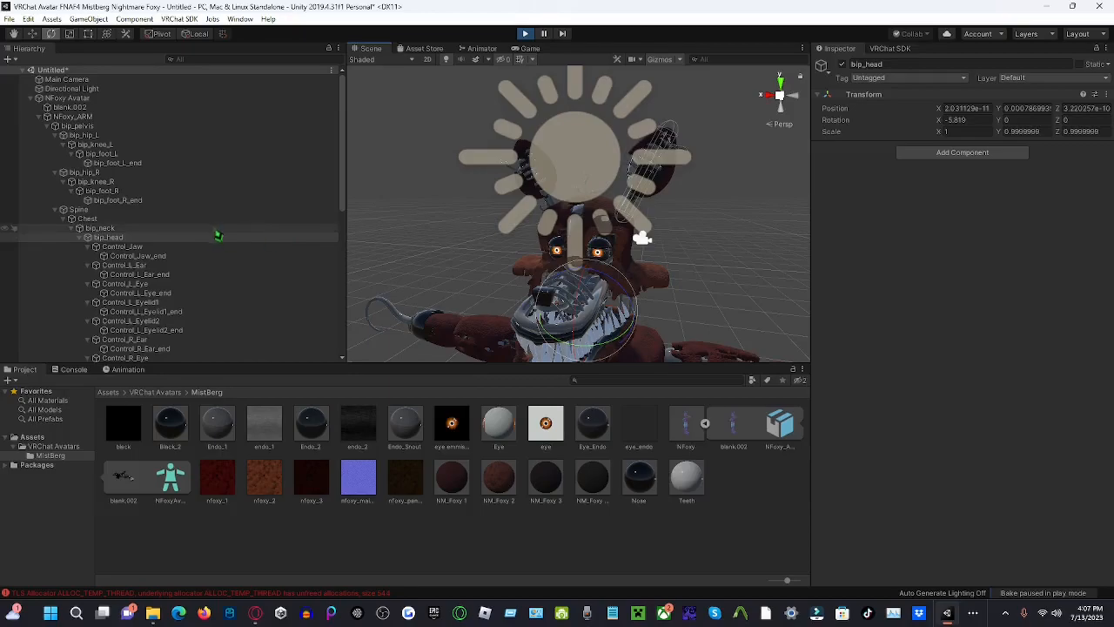
pyautogui.click(205, 266)
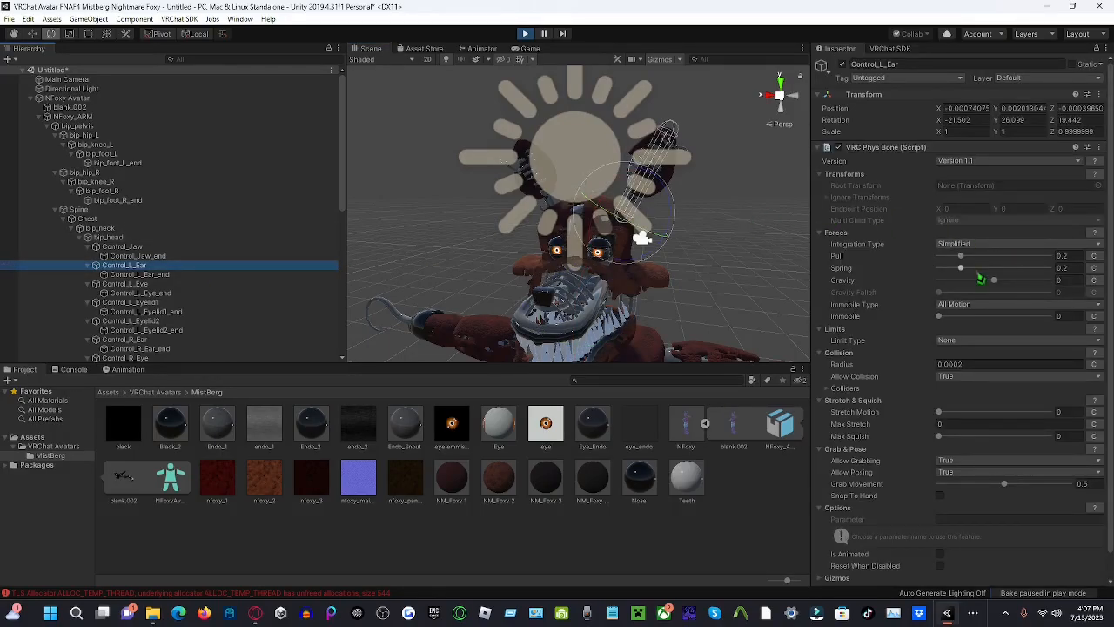
pyautogui.moveTo(964, 275); pyautogui.dragTo(1010, 268)
pyautogui.click(108, 237)
pyautogui.moveTo(626, 299); pyautogui.dragTo(638, 321)
pyautogui.hotkey('ctrl', 'z')
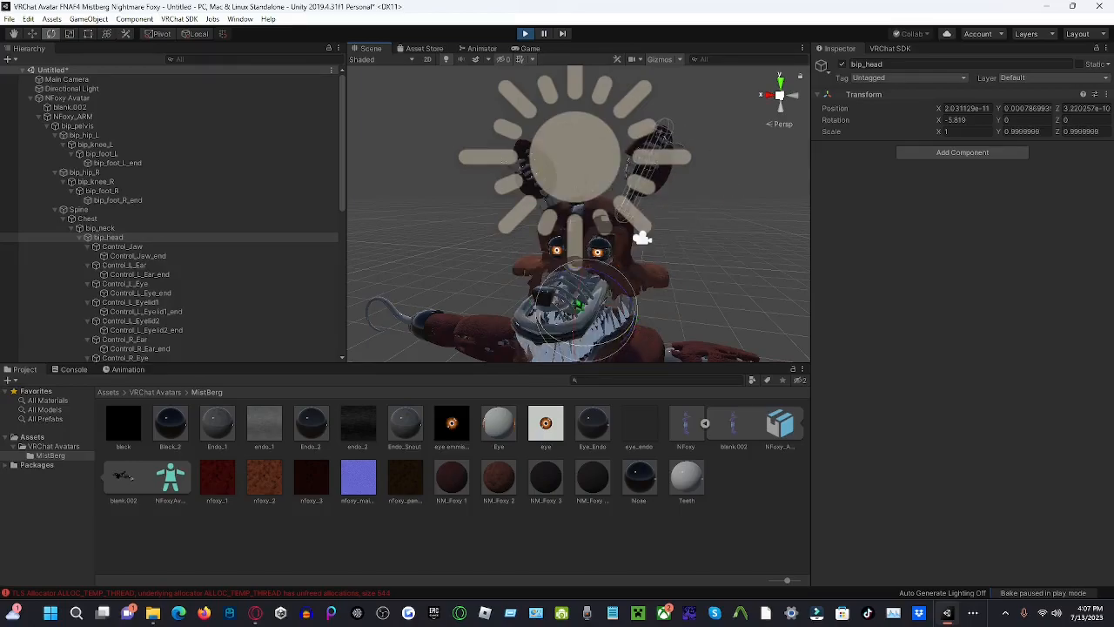
# Nudge the left ear's Spring up and down, re-testing with head swings
pyautogui.click(198, 265)
pyautogui.moveTo(1026, 269); pyautogui.dragTo(1037, 271)
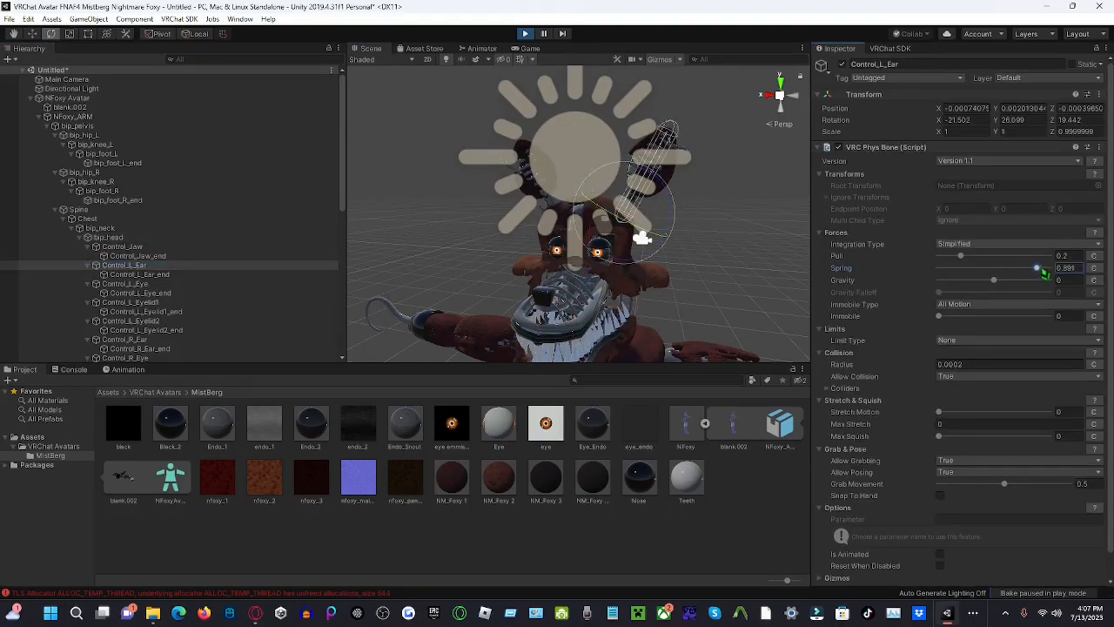
pyautogui.click(108, 237)
pyautogui.moveTo(610, 296); pyautogui.dragTo(658, 333)
pyautogui.hotkey('ctrl', 'z')
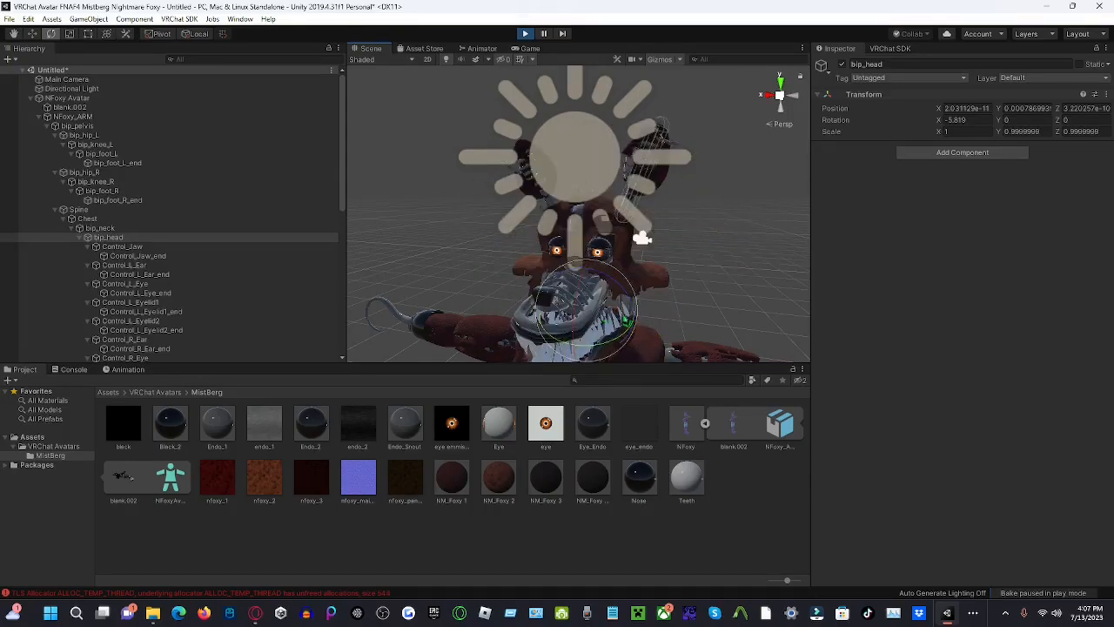
pyautogui.click(231, 266)
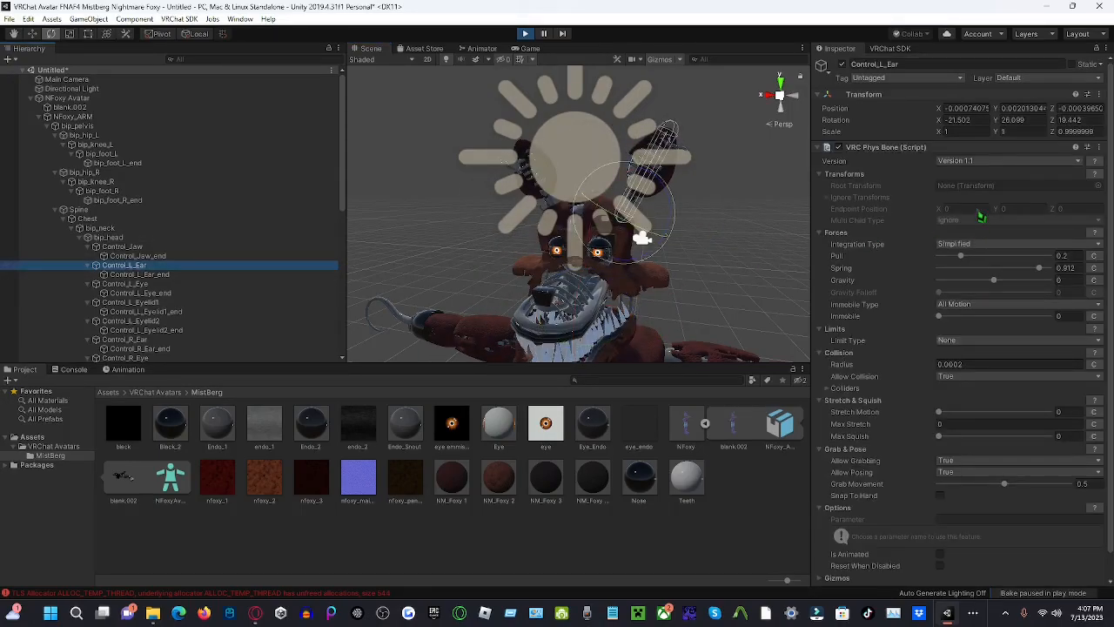
pyautogui.moveTo(1042, 271); pyautogui.dragTo(1040, 274)
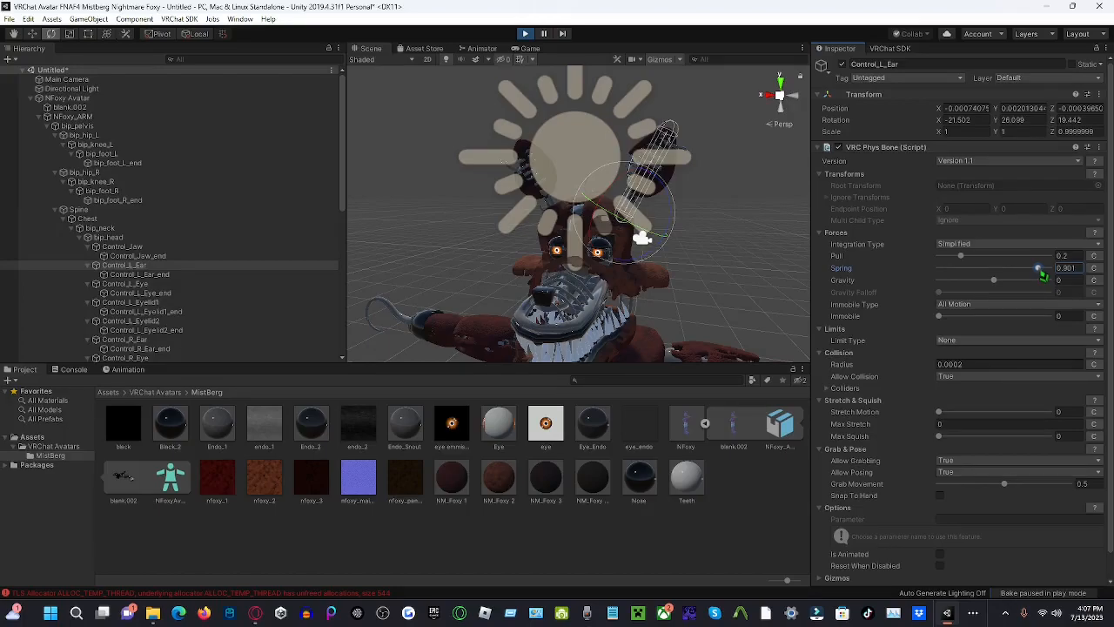
pyautogui.click(265, 238)
pyautogui.moveTo(614, 279); pyautogui.dragTo(644, 322)
pyautogui.hotkey('ctrl', 'z')
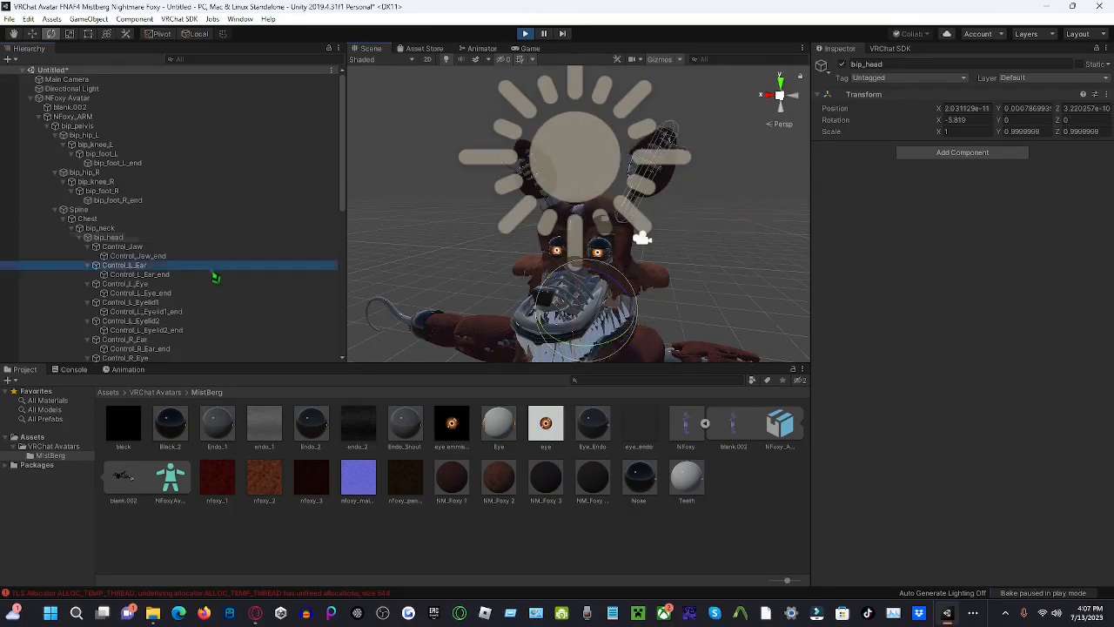
# Retype the left ear's Spring value and set its Gravity Falloff to 1
pyautogui.click(218, 266)
pyautogui.click(1068, 268)
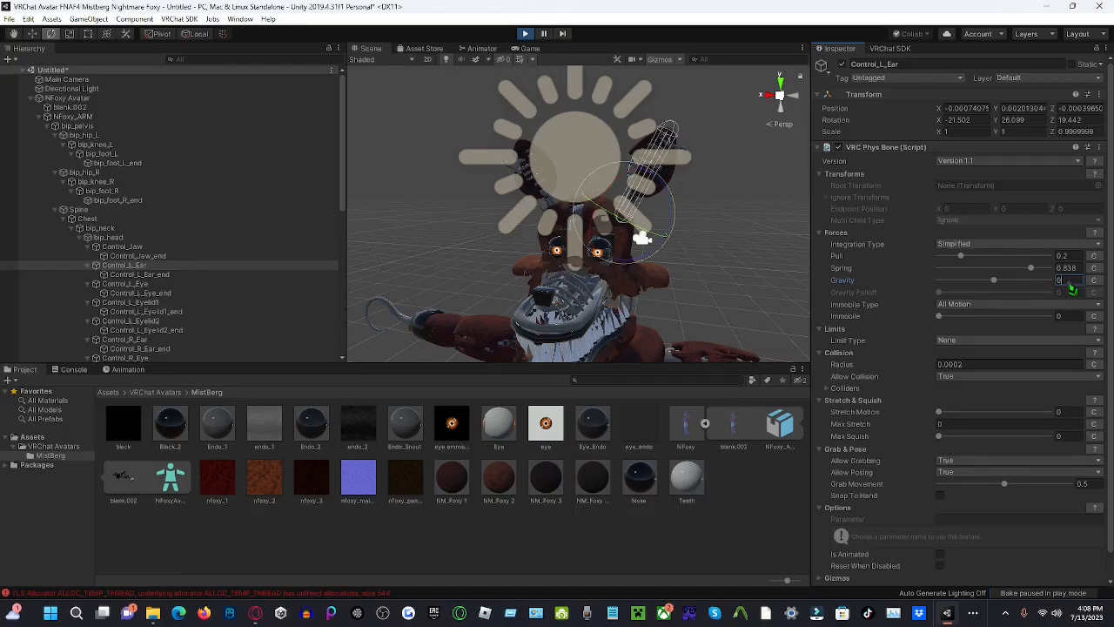
pyautogui.write('.18')
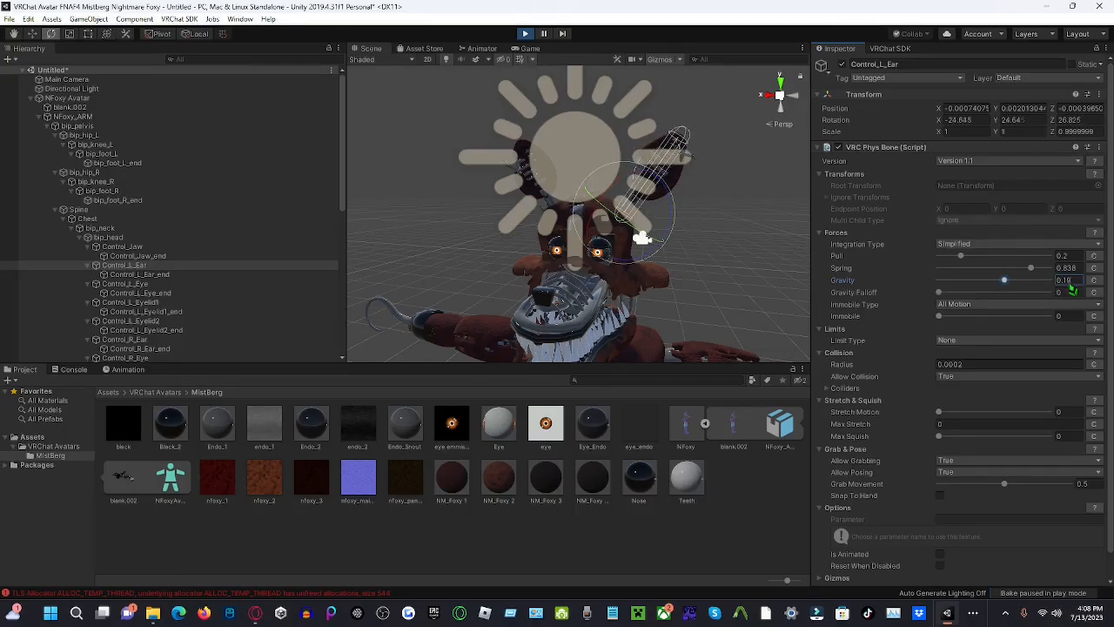
pyautogui.click(1072, 298)
pyautogui.write('1')
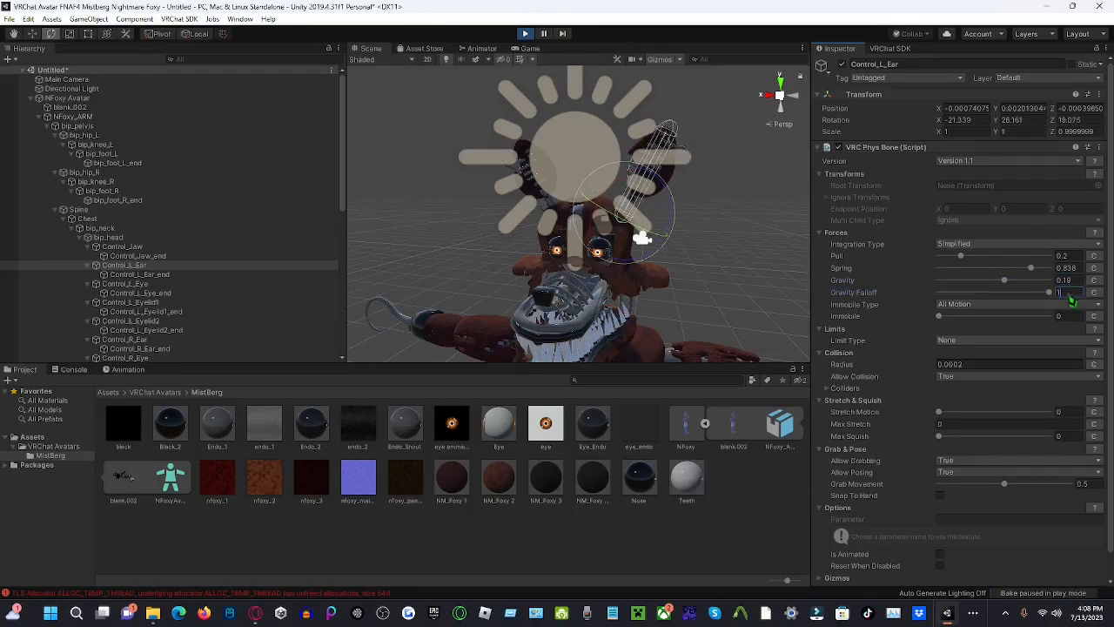
# Tip bip_head forward and back up to test the ear from the side
pyautogui.click(218, 238)
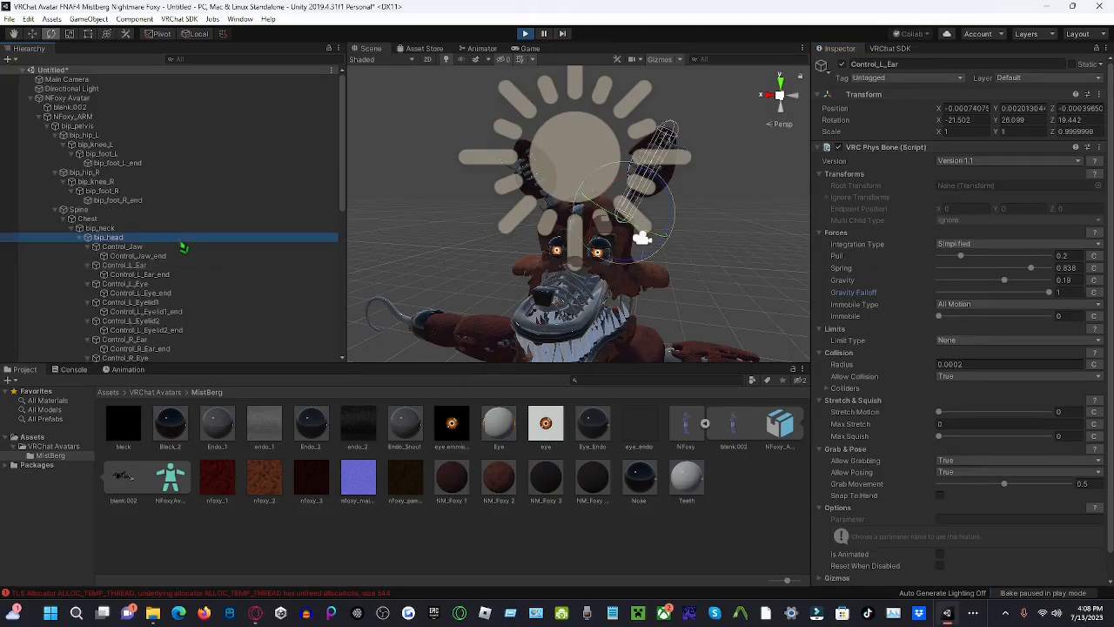
pyautogui.moveTo(571, 342); pyautogui.dragTo(573, 422)
pyautogui.press('s')
pyautogui.moveTo(609, 183); pyautogui.dragTo(644, 228, button='right')
pyautogui.press('w')
pyautogui.press('s')
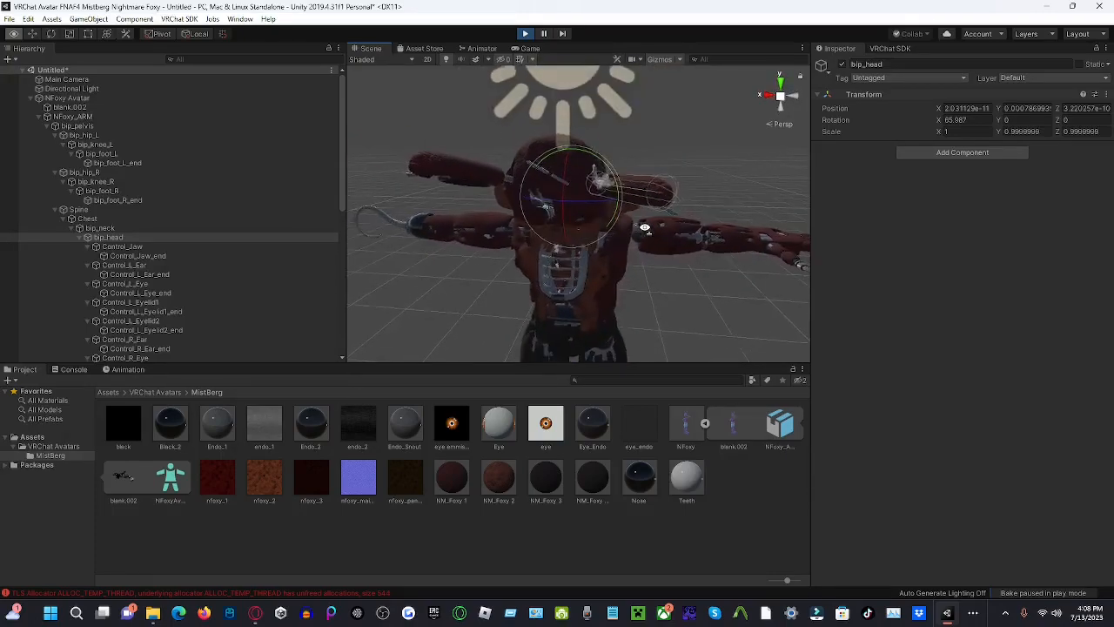
pyautogui.moveTo(568, 188); pyautogui.dragTo(576, 80)
pyautogui.moveTo(662, 144); pyautogui.dragTo(440, 111, button='right')
pyautogui.press('d')
pyautogui.moveTo(546, 183); pyautogui.dragTo(645, 264)
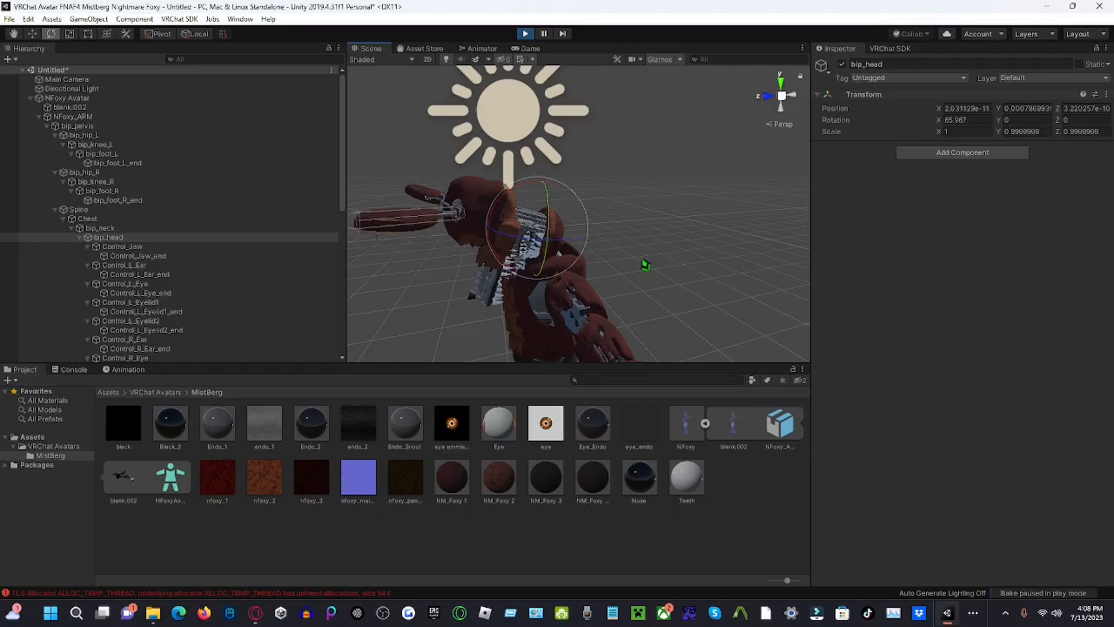
# Raise the left ear's Gravity to about 0.61, test, then lower it to 0.49
pyautogui.click(284, 266)
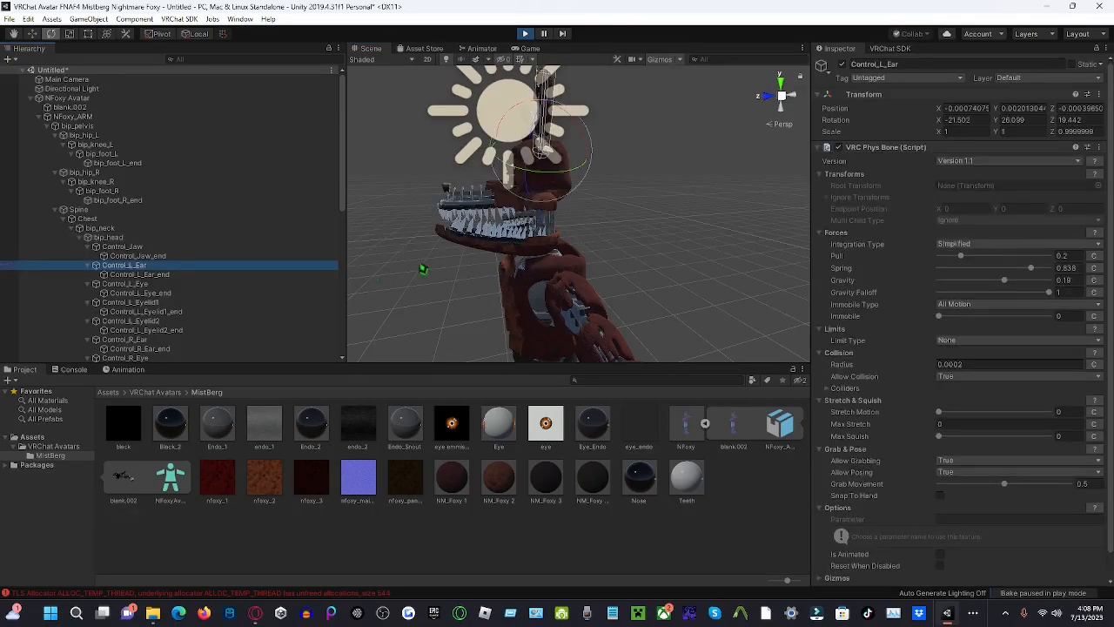
pyautogui.moveTo(584, 222); pyautogui.dragTo(719, 239, button='right')
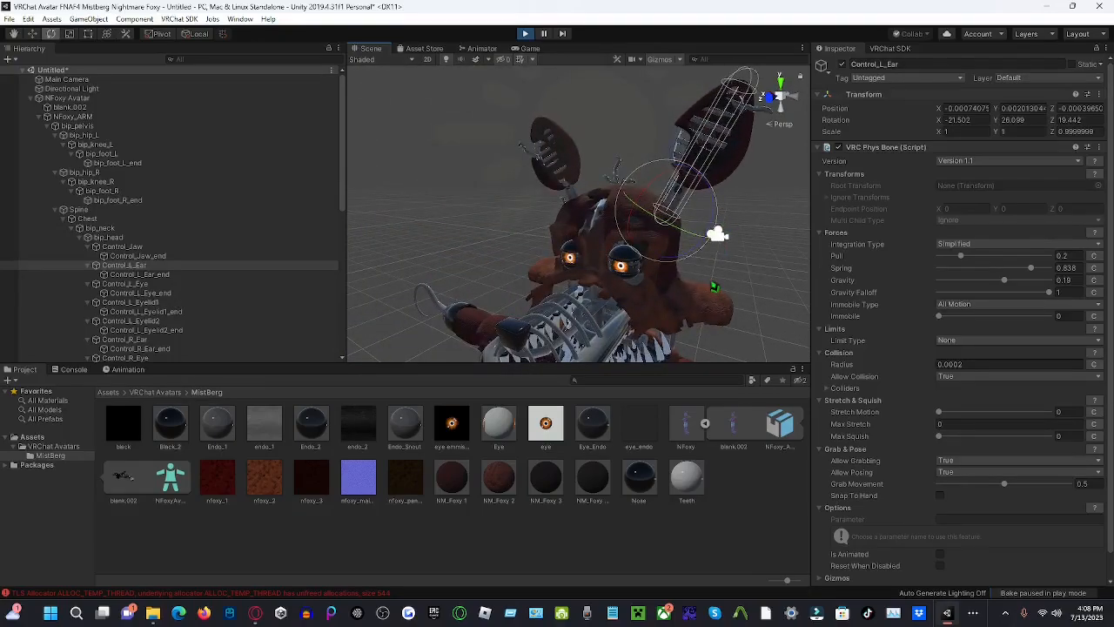
pyautogui.moveTo(1008, 281); pyautogui.dragTo(1029, 281)
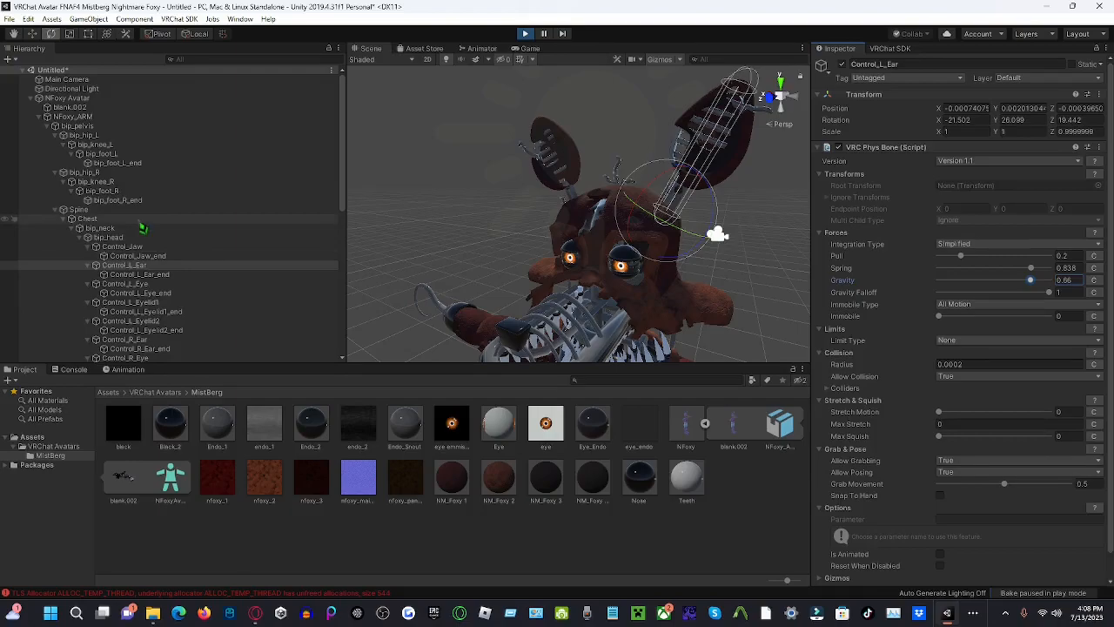
pyautogui.click(259, 237)
pyautogui.moveTo(606, 311); pyautogui.dragTo(597, 358)
pyautogui.moveTo(629, 280); pyautogui.dragTo(600, 218, button='right')
pyautogui.press('s')
pyautogui.press('w')
pyautogui.click(218, 266)
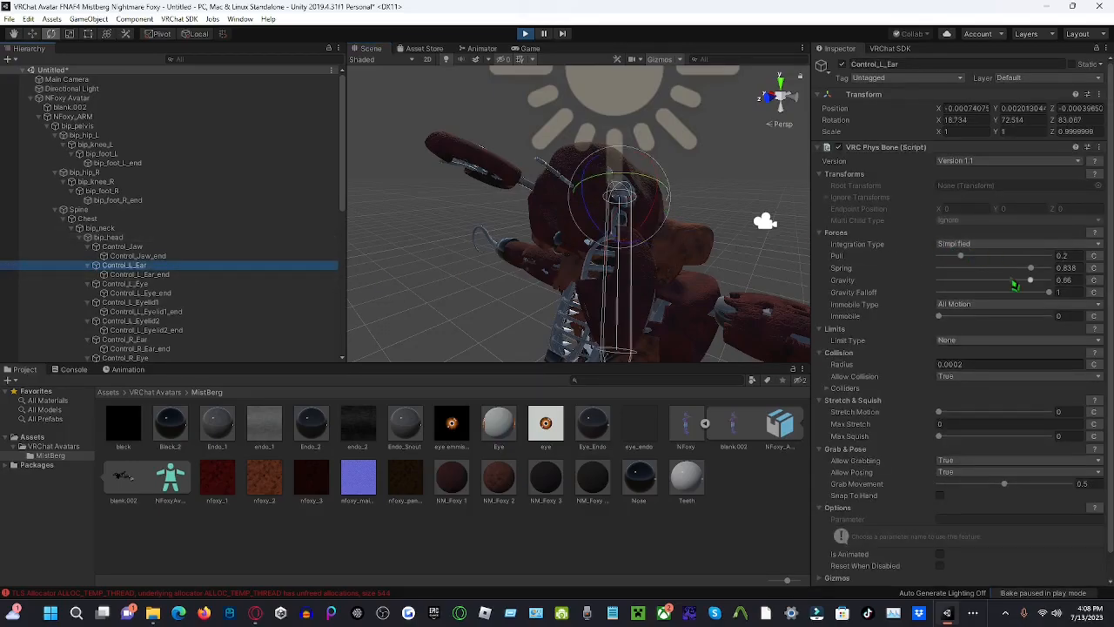
pyautogui.moveTo(1034, 290); pyautogui.dragTo(1025, 282)
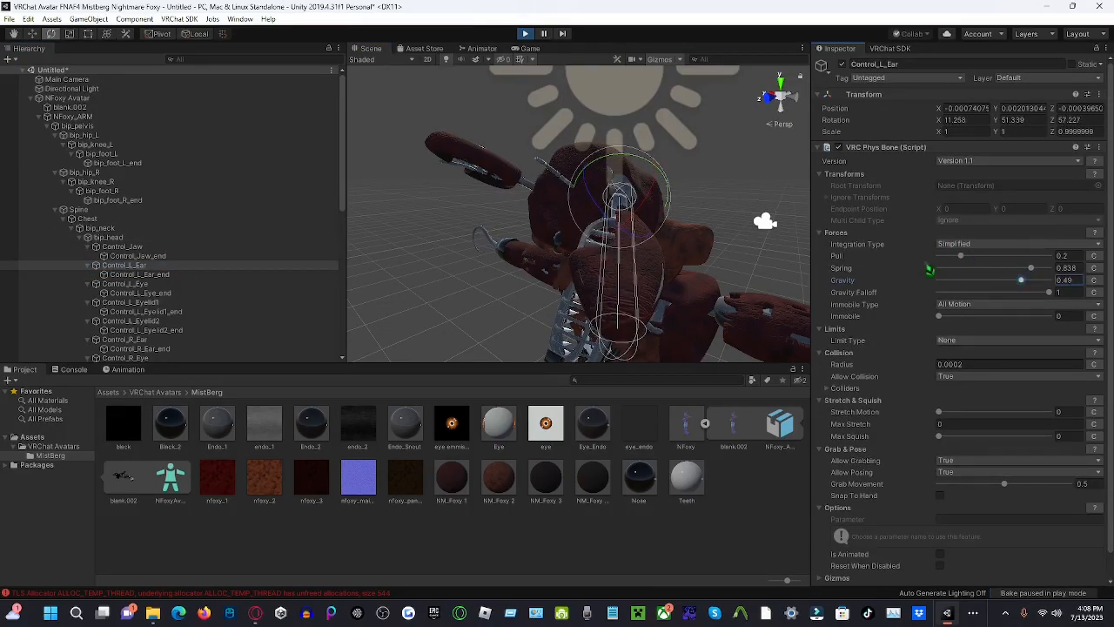
# Swing the head once more to check the ear and show Control_L_Ear's Phys Bone settings
pyautogui.click(154, 237)
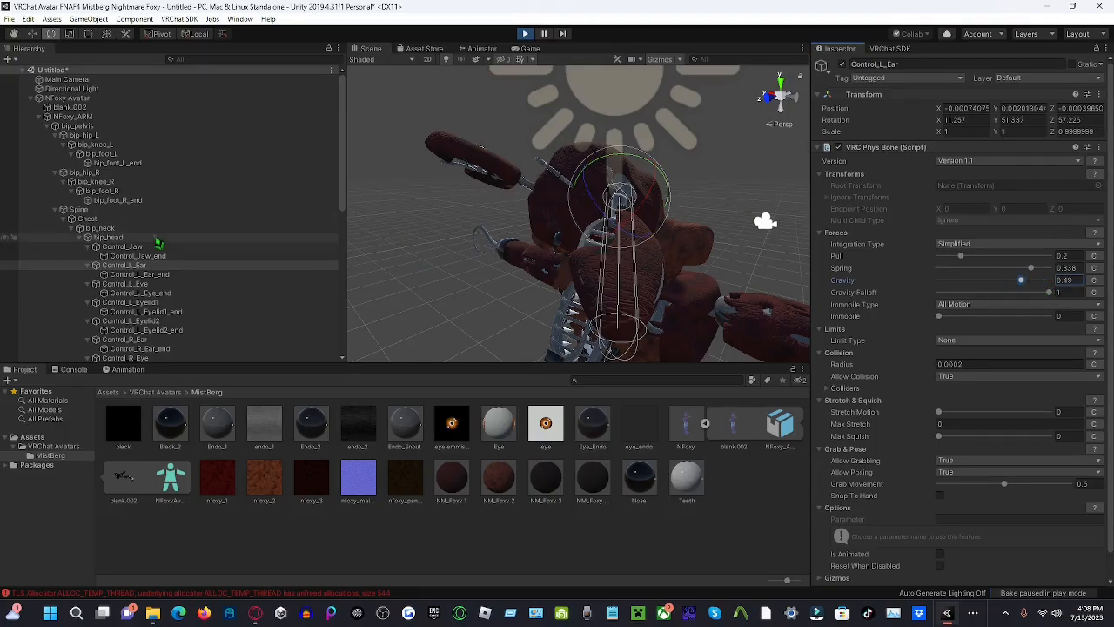
pyautogui.moveTo(607, 224); pyautogui.dragTo(635, 169)
pyautogui.hotkey('ctrl', 'z')
pyautogui.hotkey('ctrl', 'z')
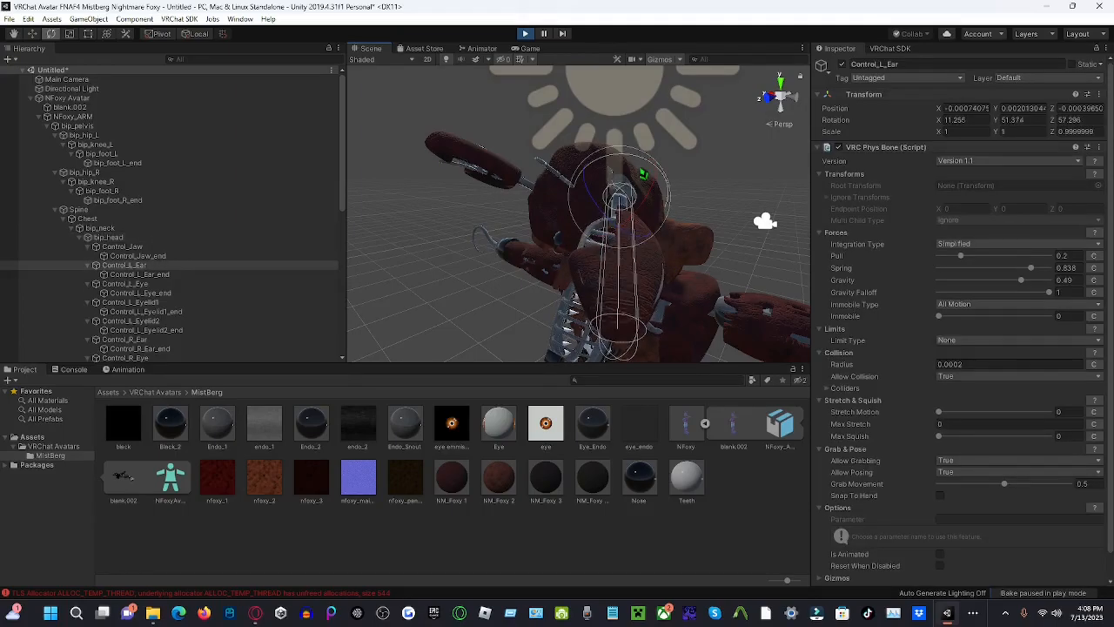
pyautogui.hotkey('ctrl', 'y')
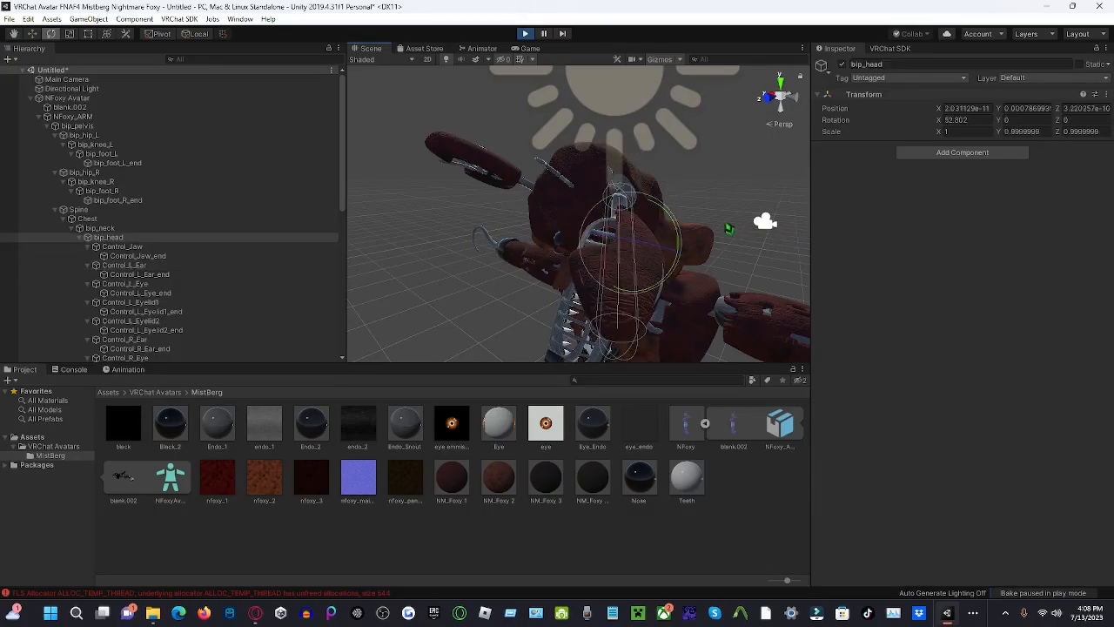
pyautogui.hotkey('ctrl', 'y')
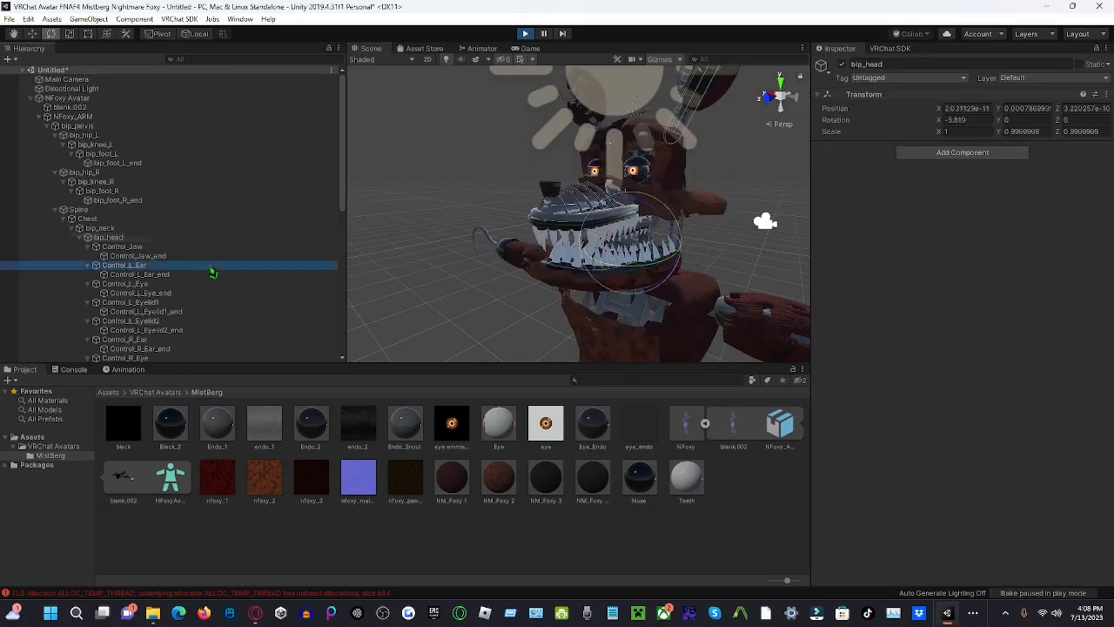
pyautogui.click(212, 266)
pyautogui.click(1081, 285)
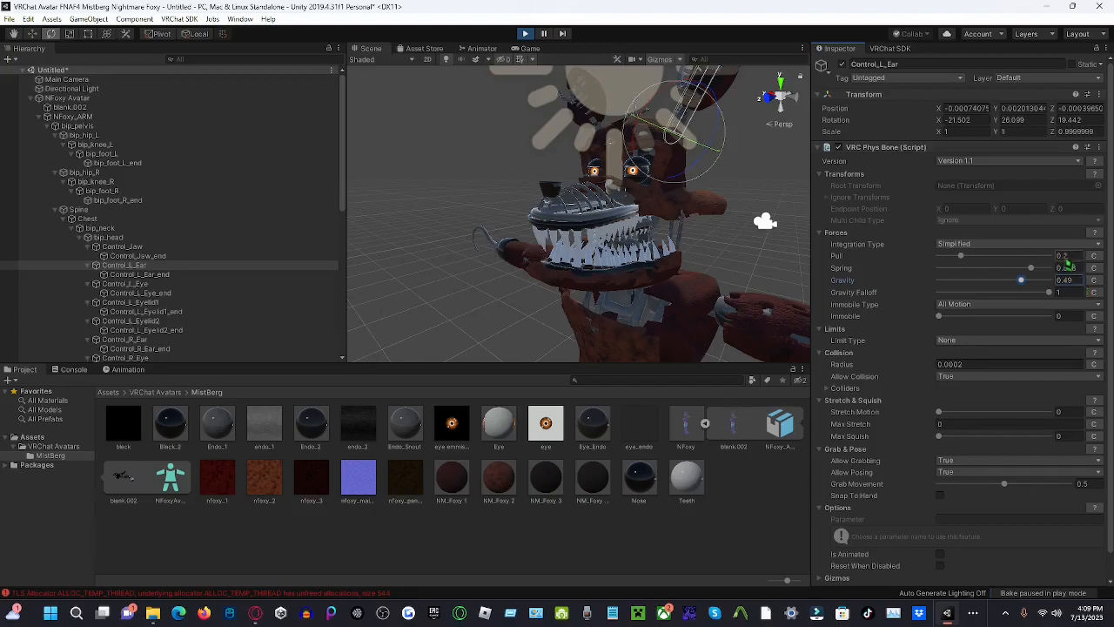
pyautogui.scroll(1, 795, 237)
pyautogui.moveTo(766, 224); pyautogui.dragTo(719, 214, button='right')
pyautogui.press('s')
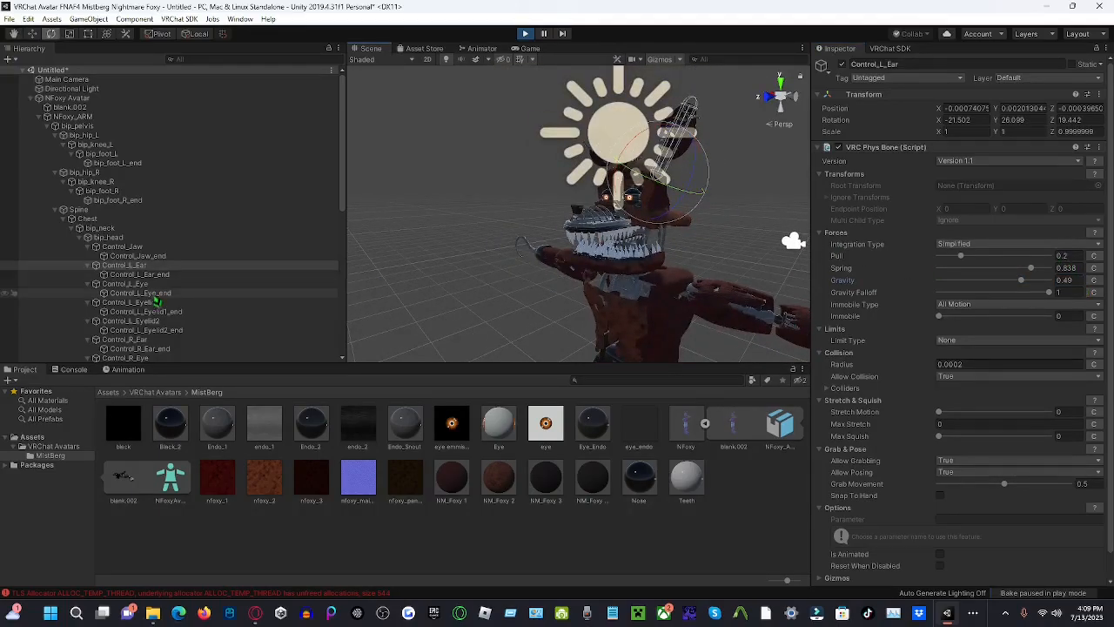
pyautogui.click(122, 237)
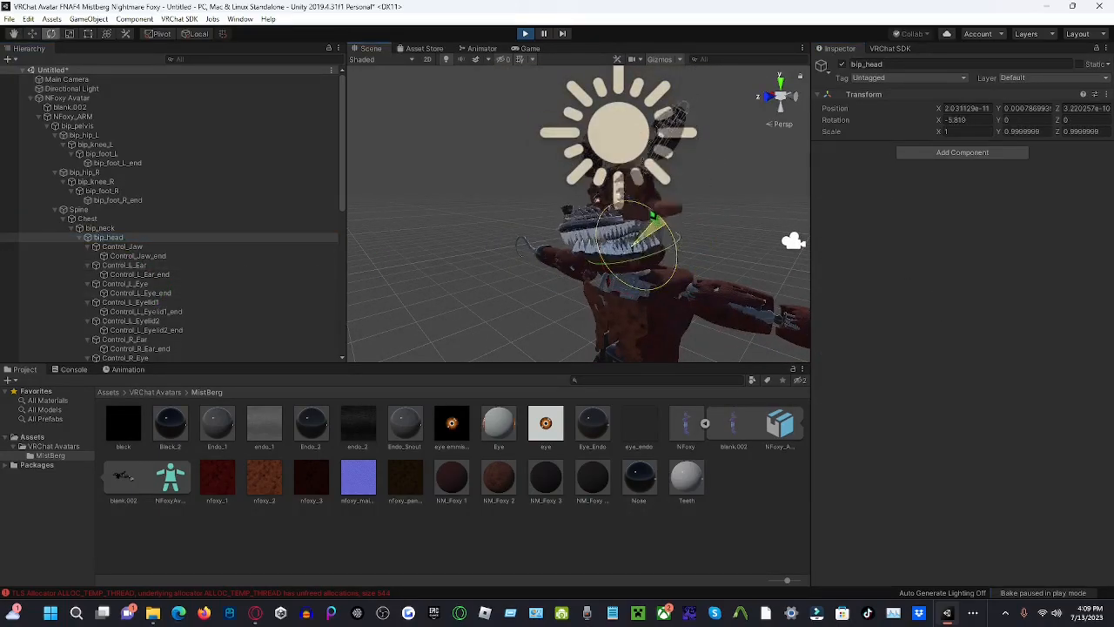
pyautogui.moveTo(669, 246); pyautogui.dragTo(675, 131)
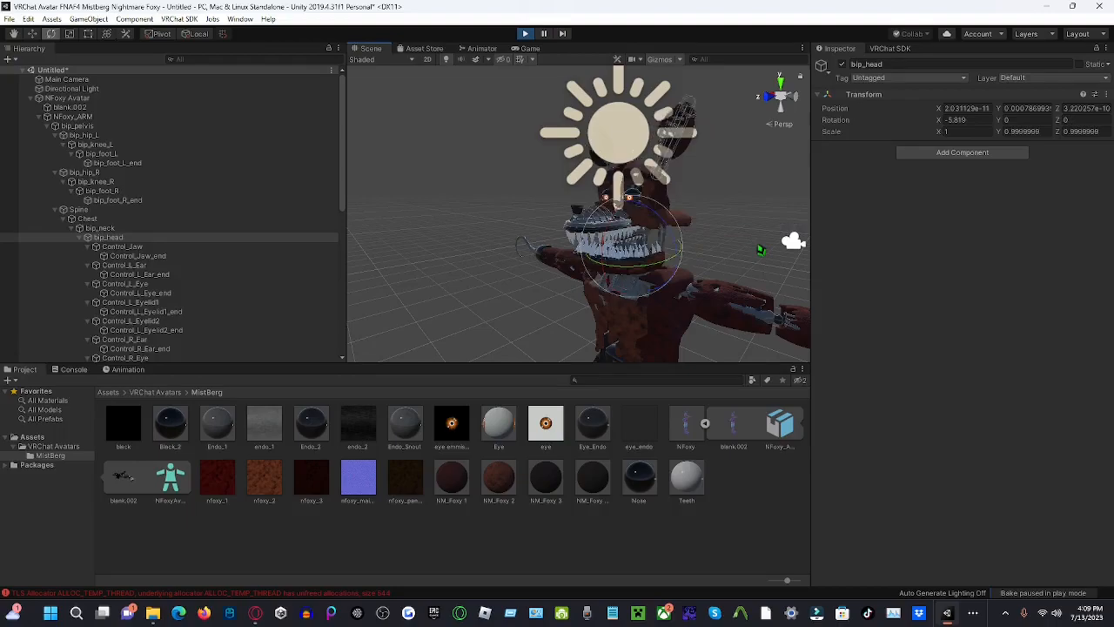
pyautogui.click(224, 265)
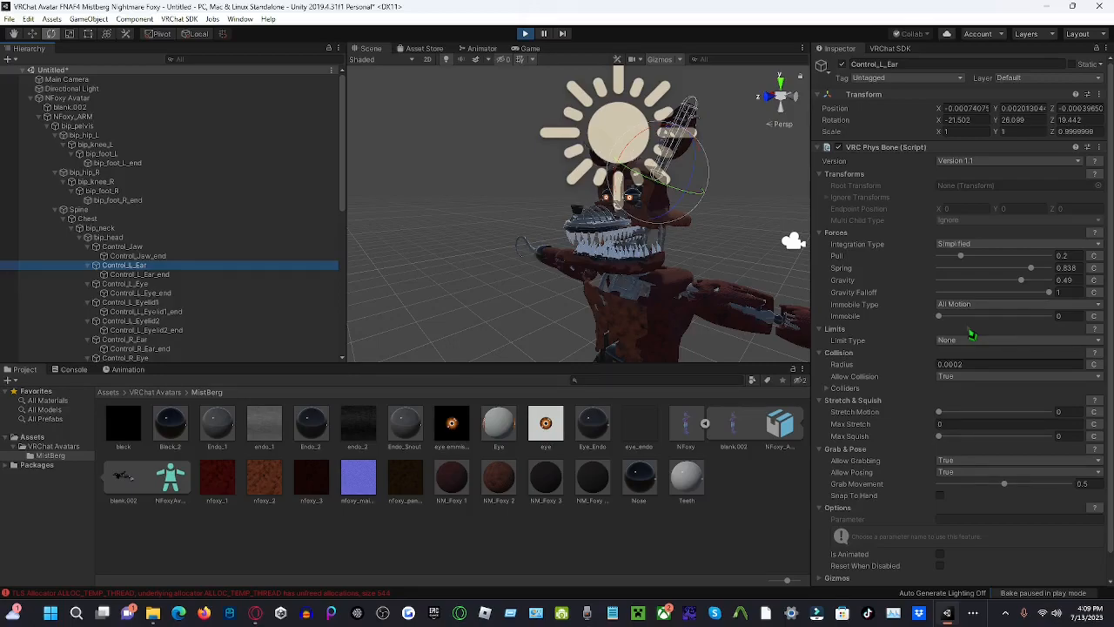
# Adjust Control_L_Ear's Immobile amount while tilting bip_head to watch the ears react
pyautogui.moveTo(944, 322); pyautogui.dragTo(1006, 328)
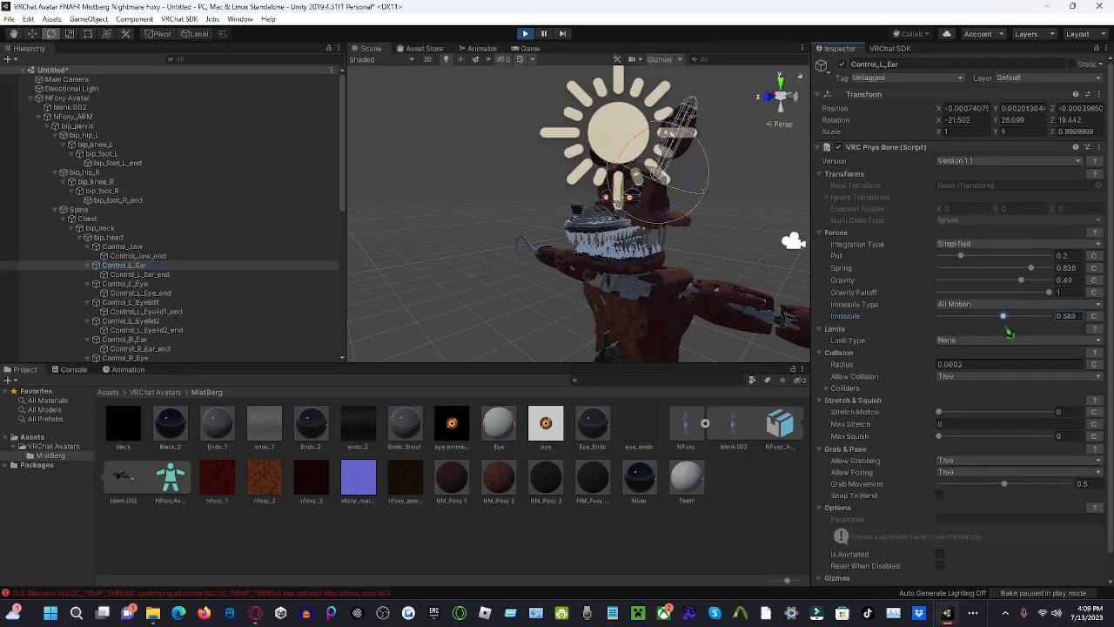
pyautogui.click(251, 238)
pyautogui.moveTo(671, 225)
pyautogui.mouseDown()
pyautogui.moveTo(712, 282)
pyautogui.moveTo(683, 233)
pyautogui.mouseUp()
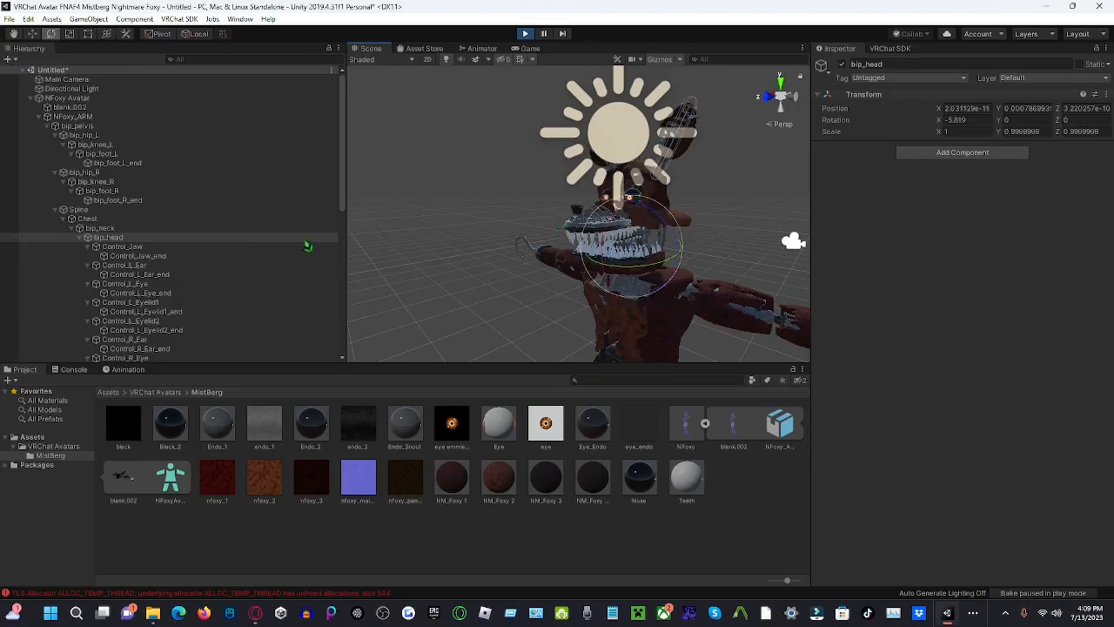
pyautogui.click(261, 265)
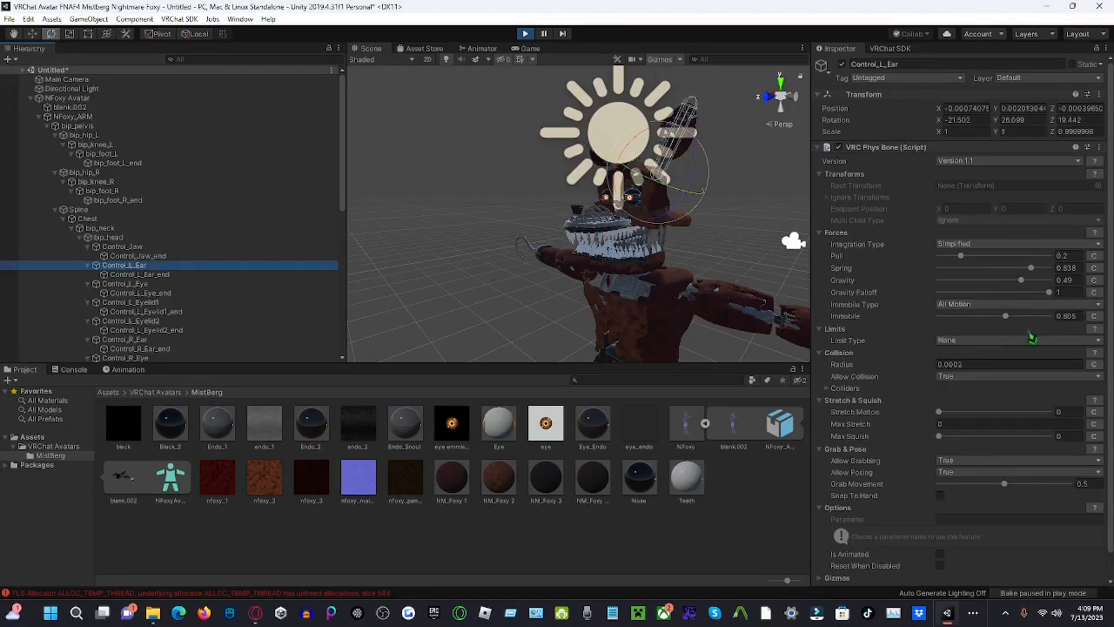
pyautogui.click(1007, 320)
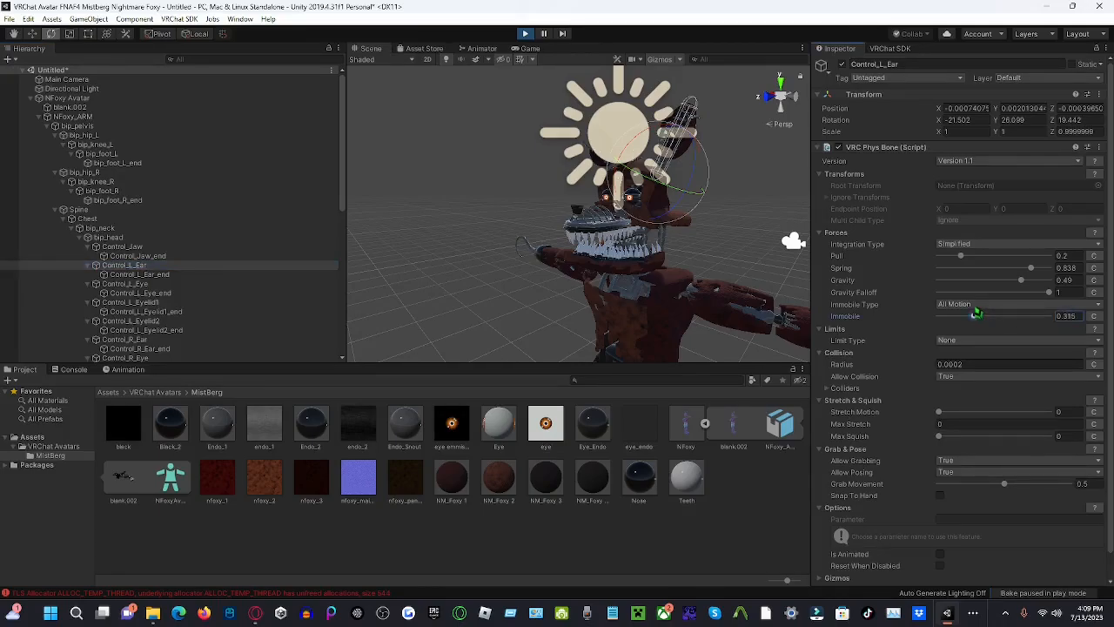
# Retest with a head tilt, undo it, reselect Control_L_Ear and open a blank Notepad
pyautogui.click(108, 237)
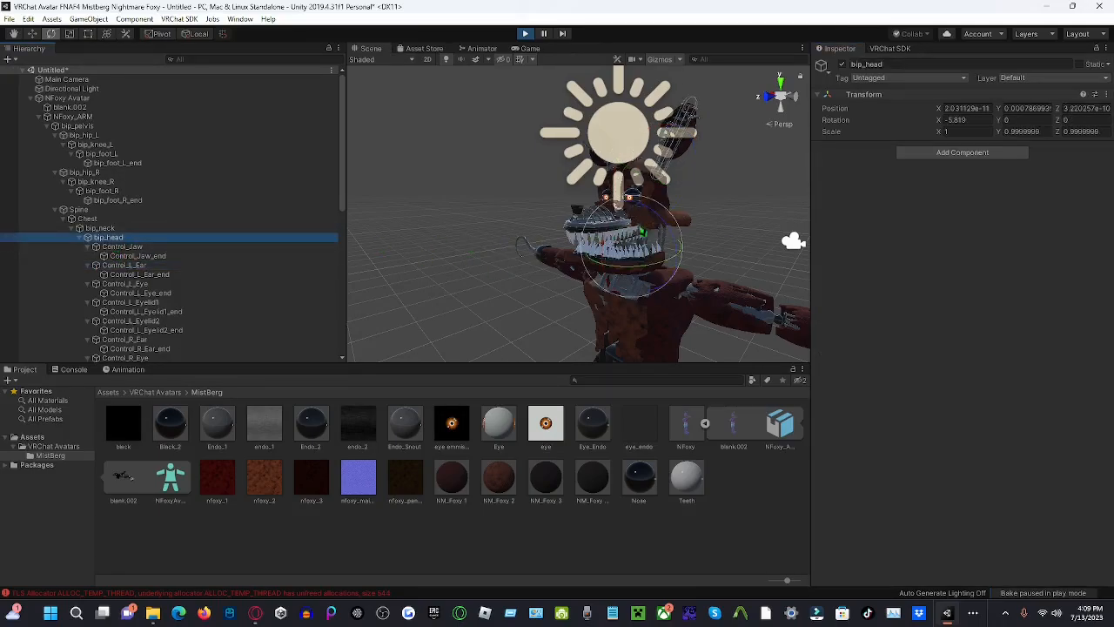
pyautogui.moveTo(652, 213); pyautogui.dragTo(616, 167)
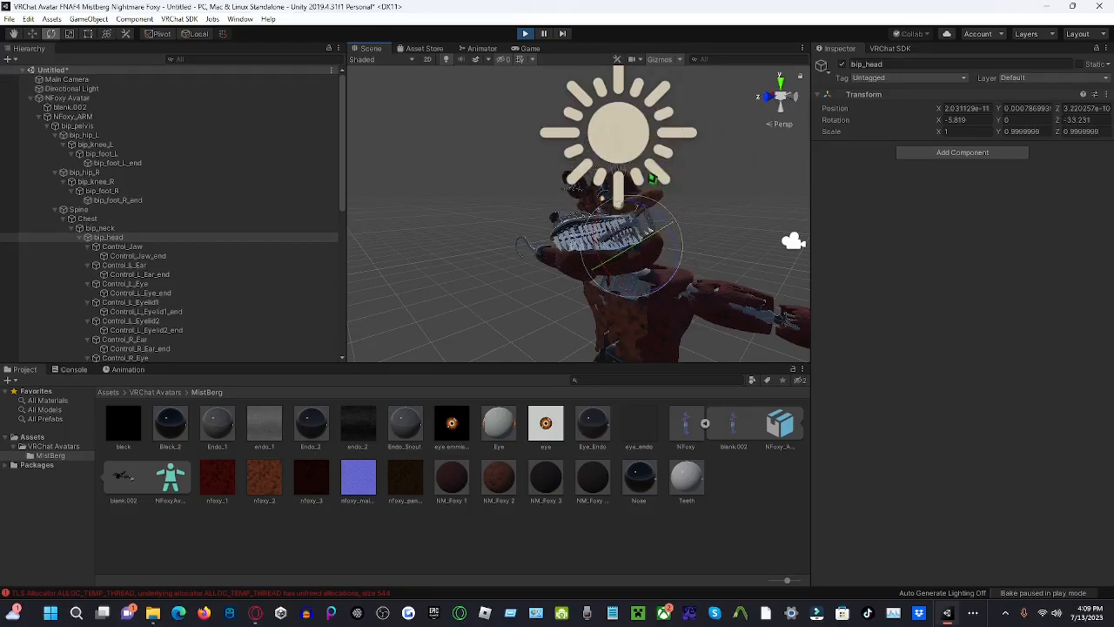
pyautogui.hotkey('ctrl', 'z')
pyautogui.click(185, 265)
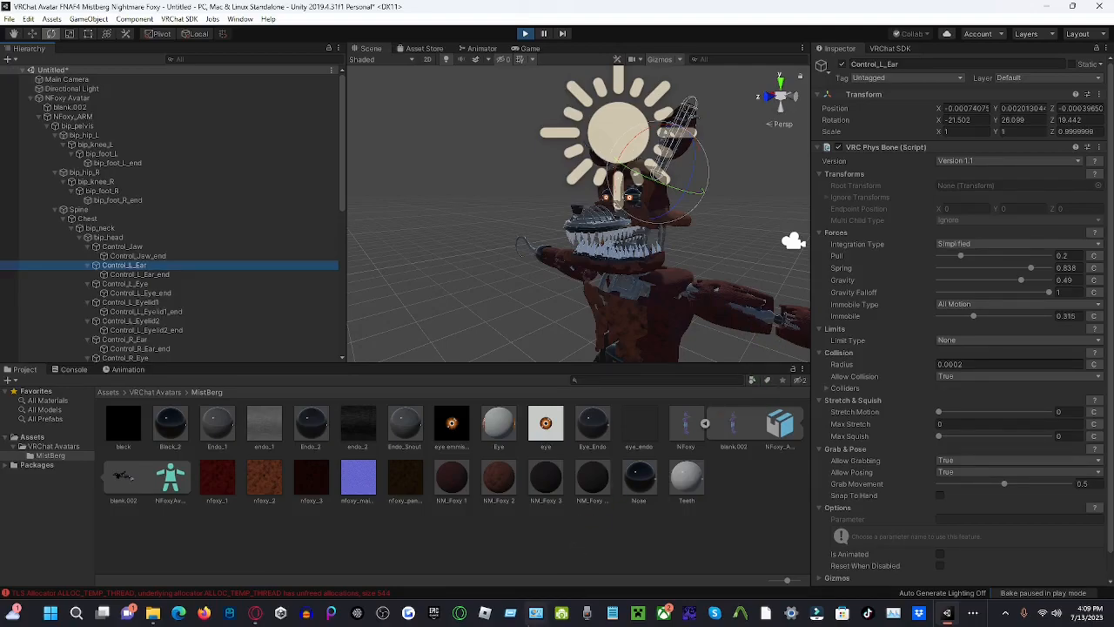
pyautogui.click(613, 614)
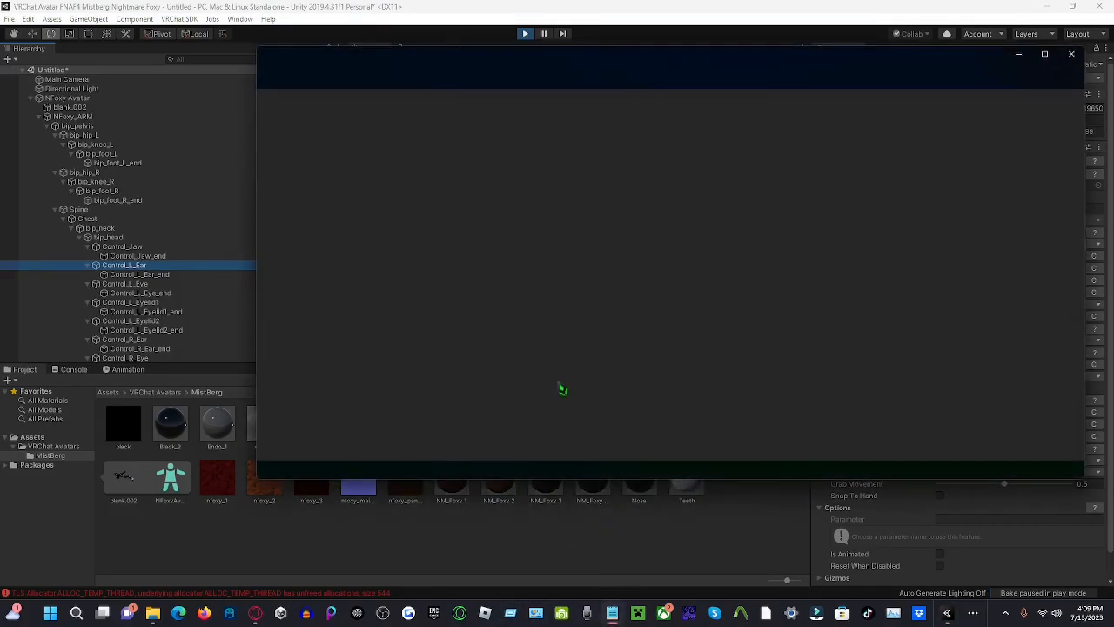
# Move and shrink the Notepad window over the Inspector for noting the ear's physics values
pyautogui.moveTo(557, 69); pyautogui.dragTo(319, 79)
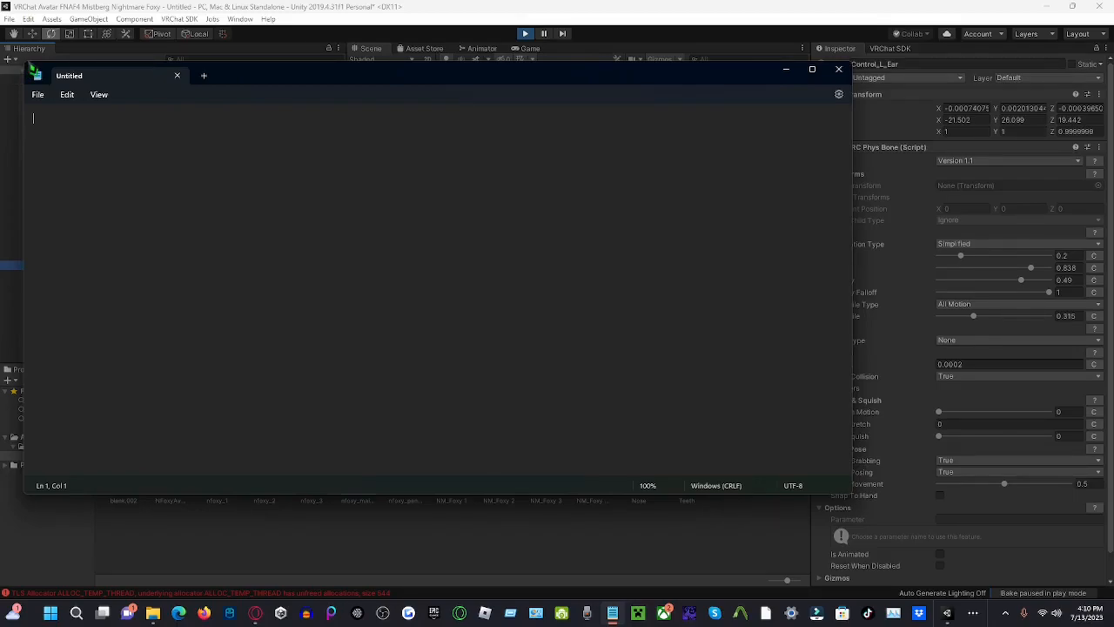
pyautogui.moveTo(33, 66); pyautogui.dragTo(100, 266)
pyautogui.moveTo(256, 273); pyautogui.dragTo(283, 266)
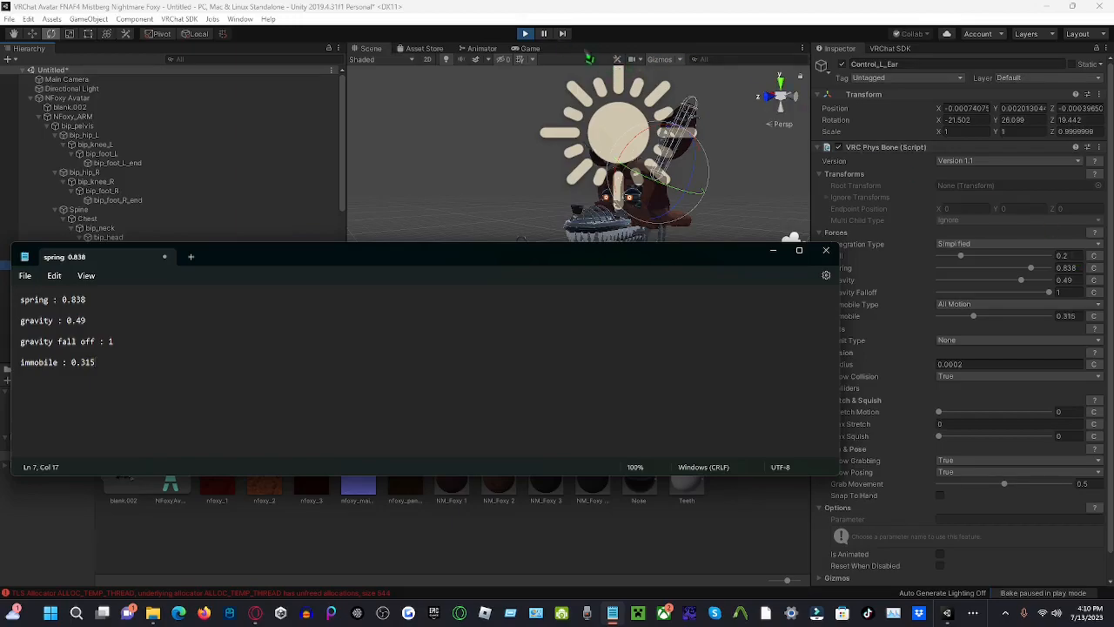
# Exit play mode and enter Spring 0.838, Gravity 0.49 and Gravity Falloff 1, checking the notes
pyautogui.click(525, 33)
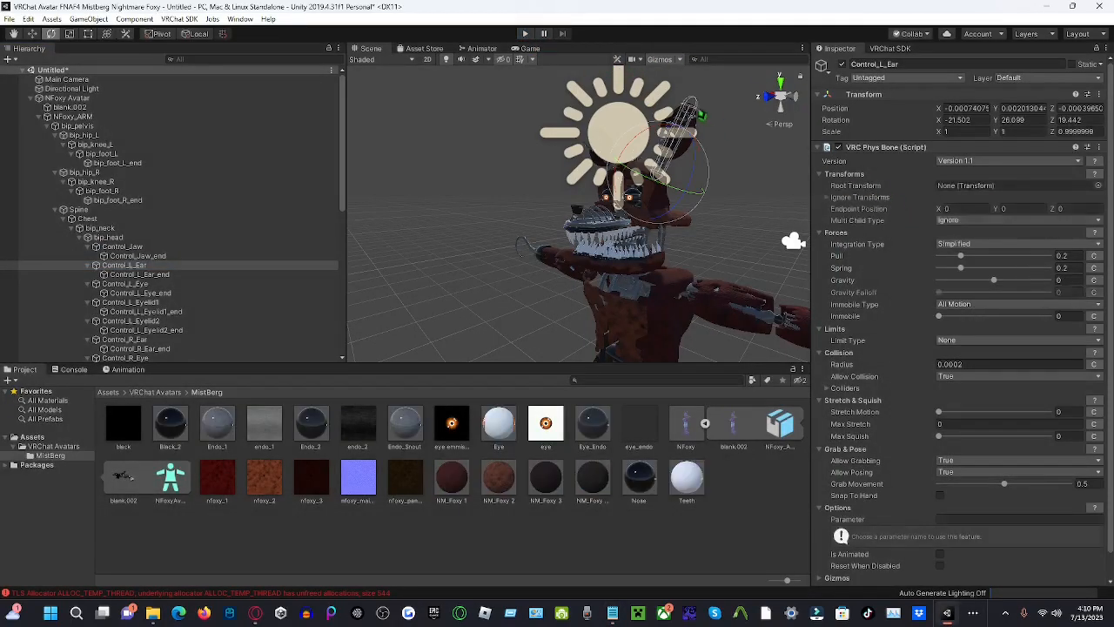
pyautogui.write('0.838')
pyautogui.click(1078, 280)
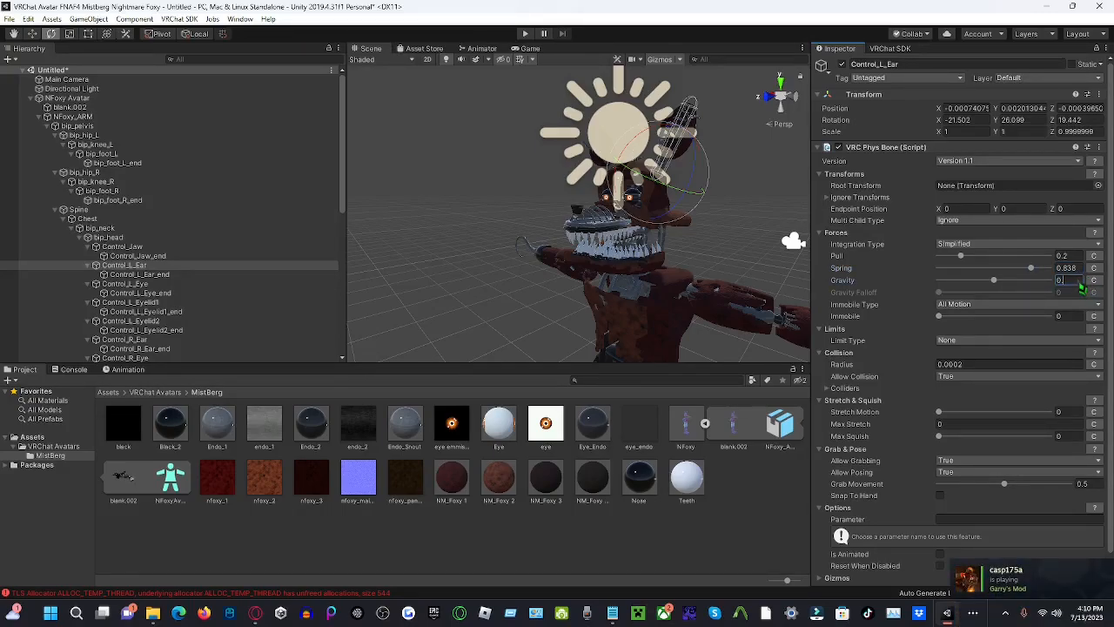
pyautogui.hotkey('alt', 'Tab')
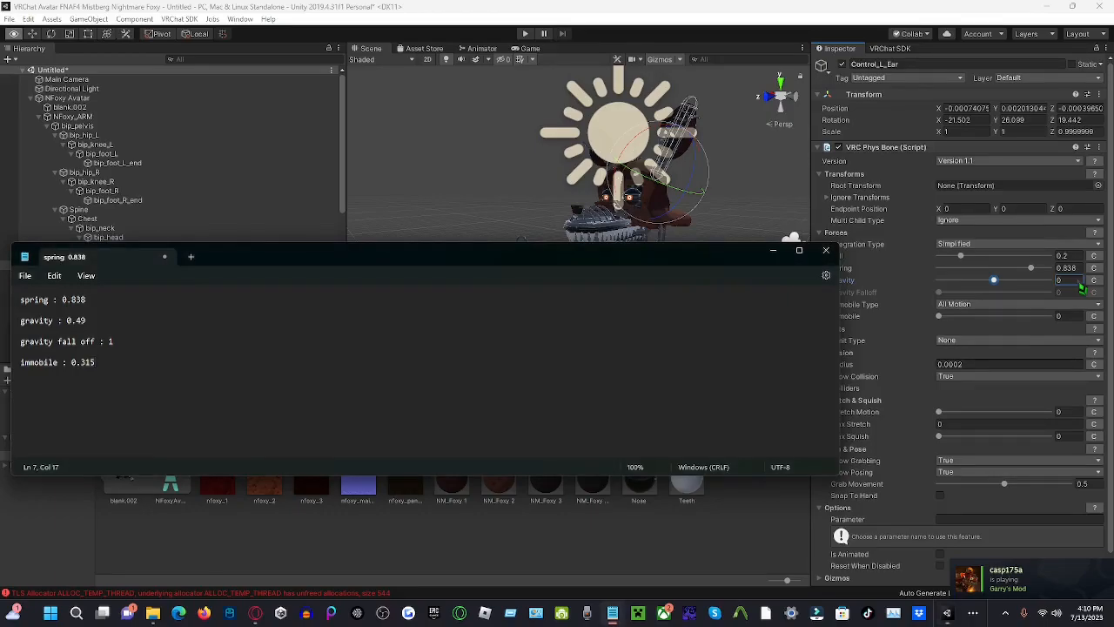
pyautogui.hotkey('alt', 'Tab')
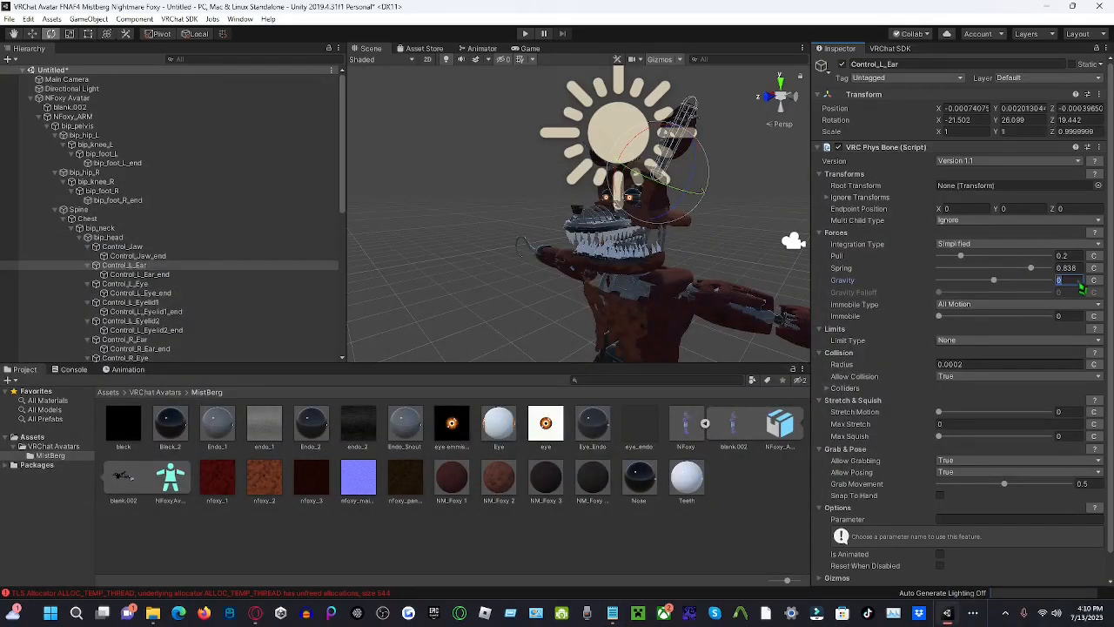
pyautogui.write('0.49')
pyautogui.click(1079, 291)
pyautogui.write('1')
pyautogui.click(1079, 316)
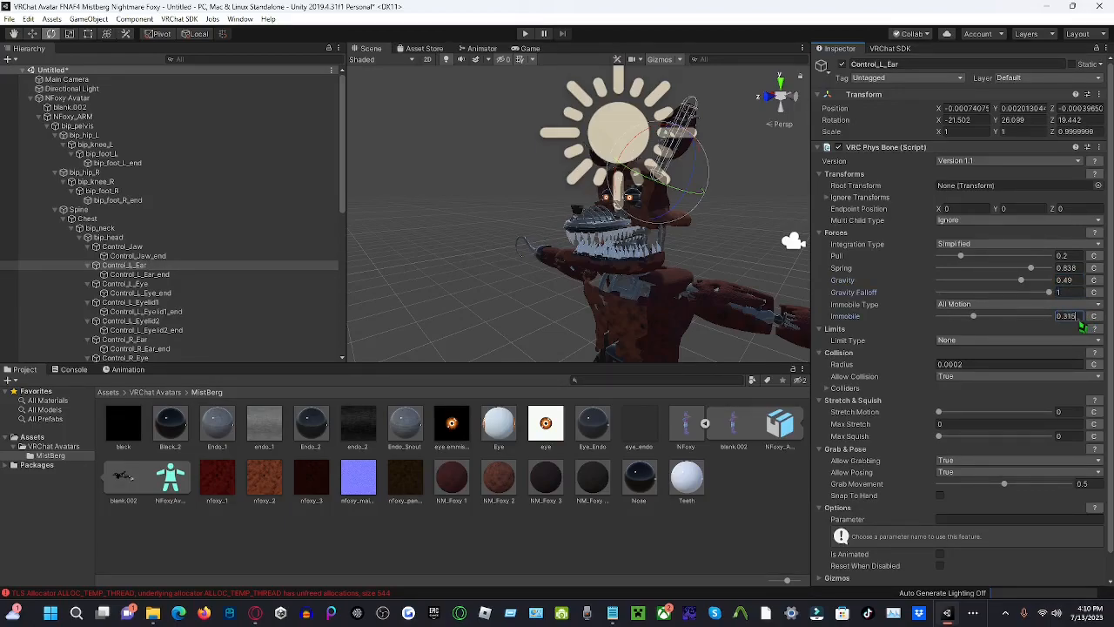
# Close the notes without saving and expand the Colliders section
pyautogui.hotkey('alt', 'Tab')
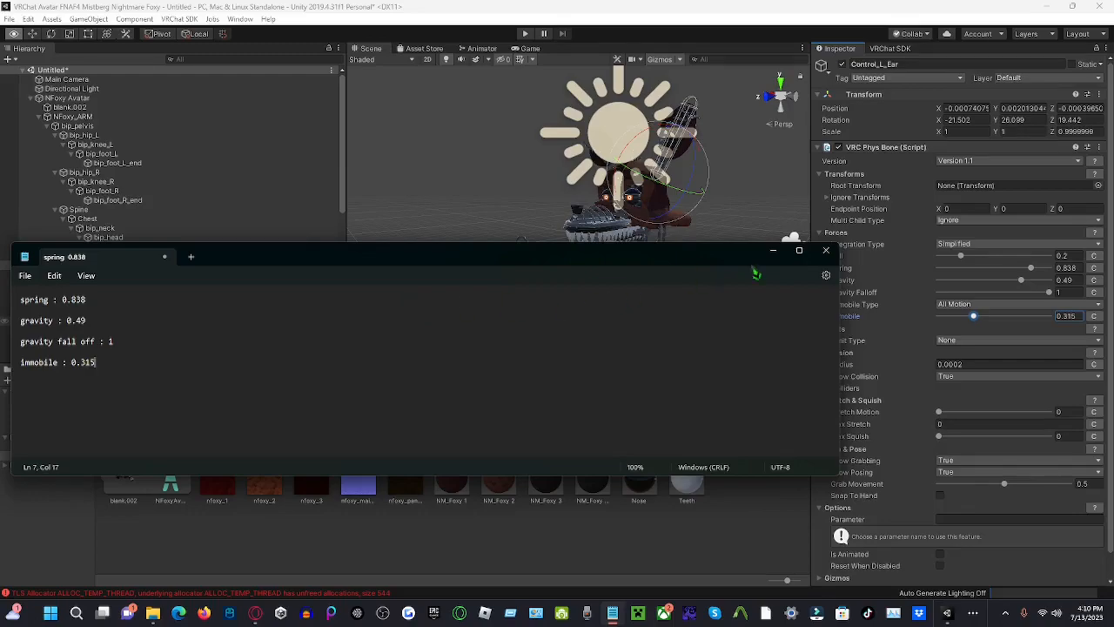
pyautogui.click(826, 250)
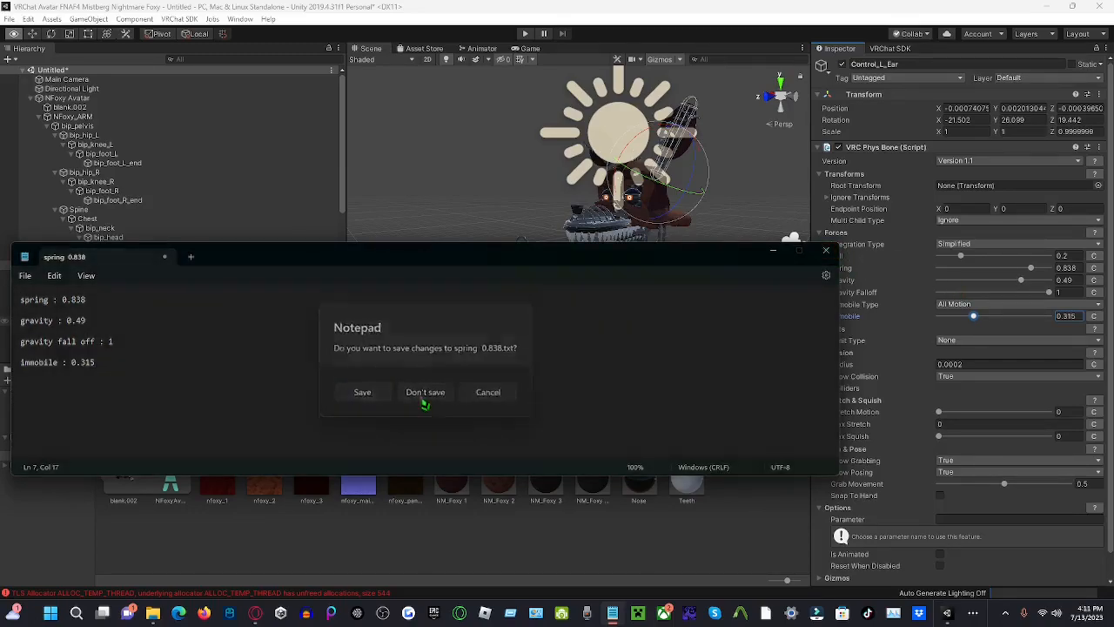
pyautogui.click(425, 392)
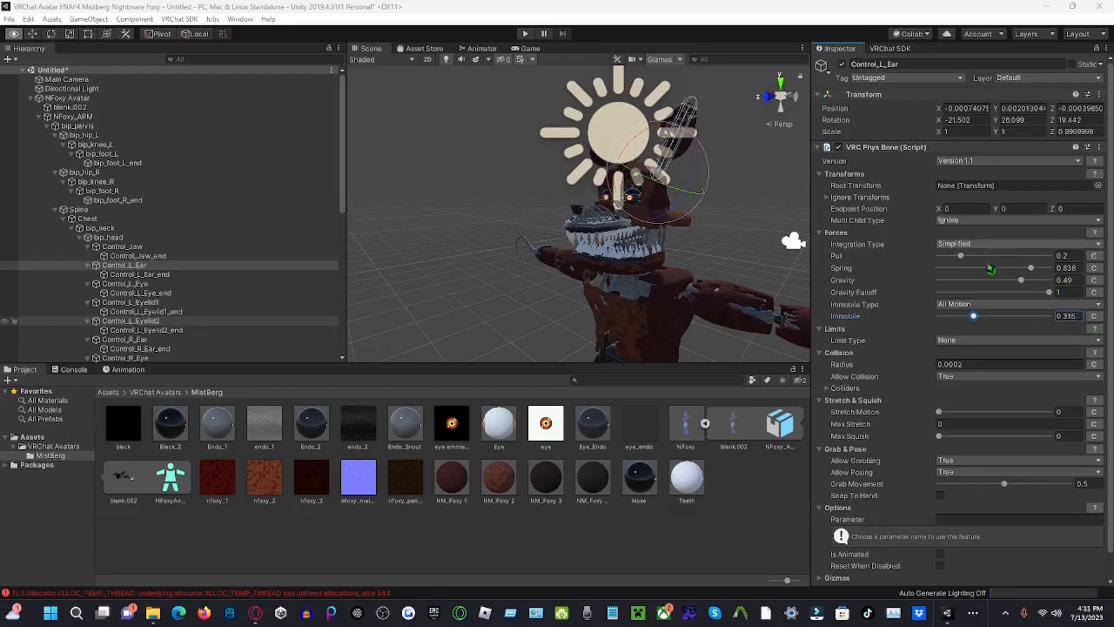
pyautogui.click(828, 388)
# Collapse Colliders, switch Allow Posing to False and back to True, and open the Phys Bone's options
pyautogui.click(828, 388)
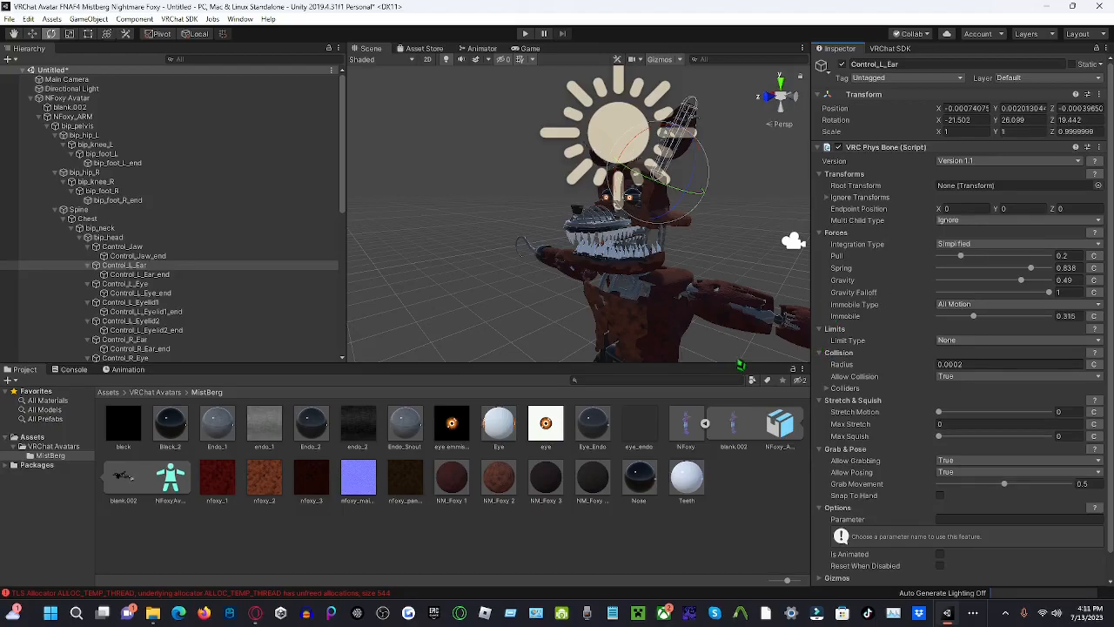
pyautogui.click(955, 476)
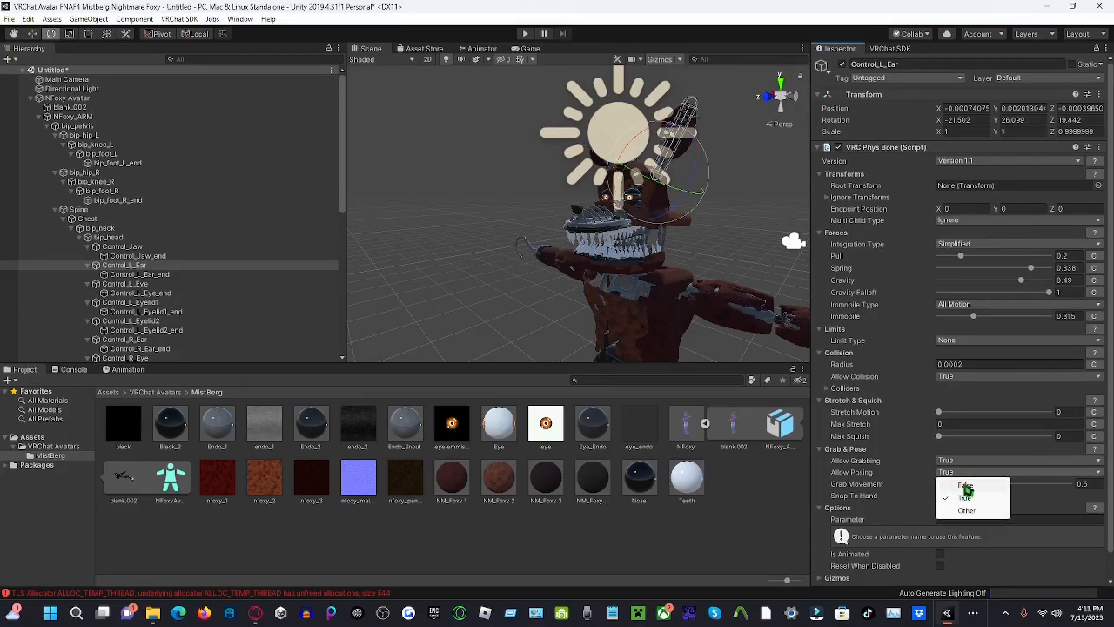
pyautogui.click(968, 486)
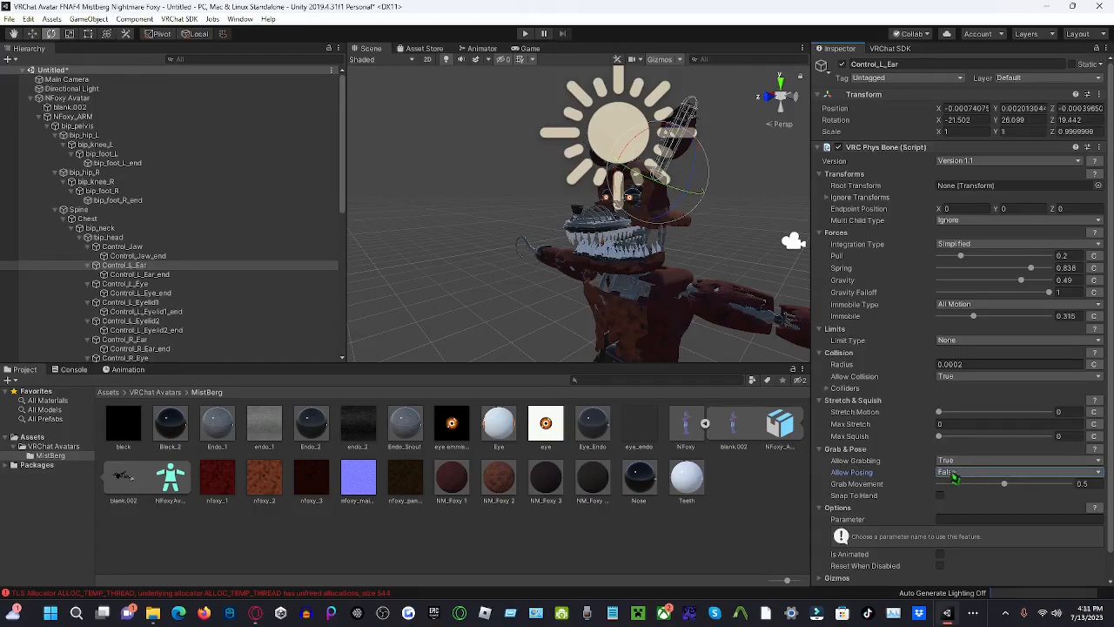
pyautogui.click(951, 462)
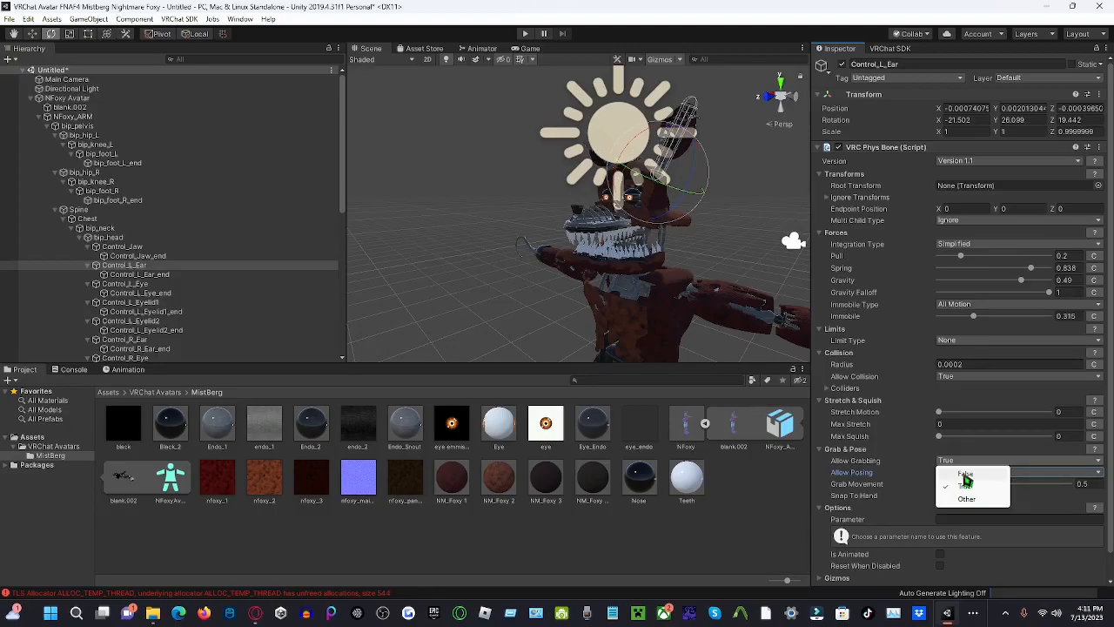
pyautogui.click(967, 474)
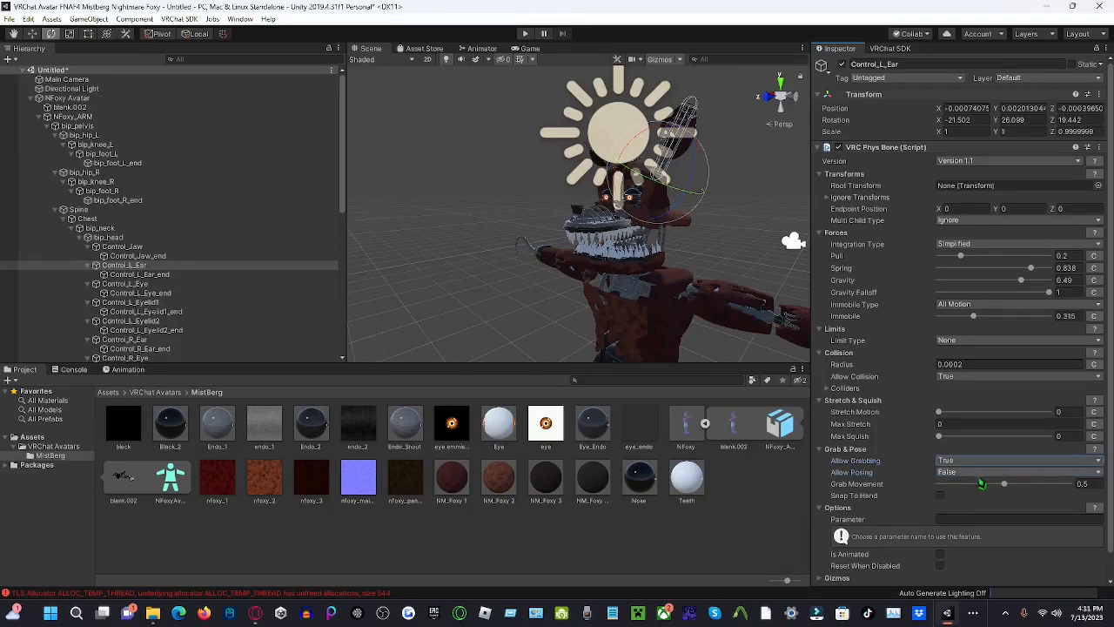
pyautogui.click(976, 473)
pyautogui.click(975, 500)
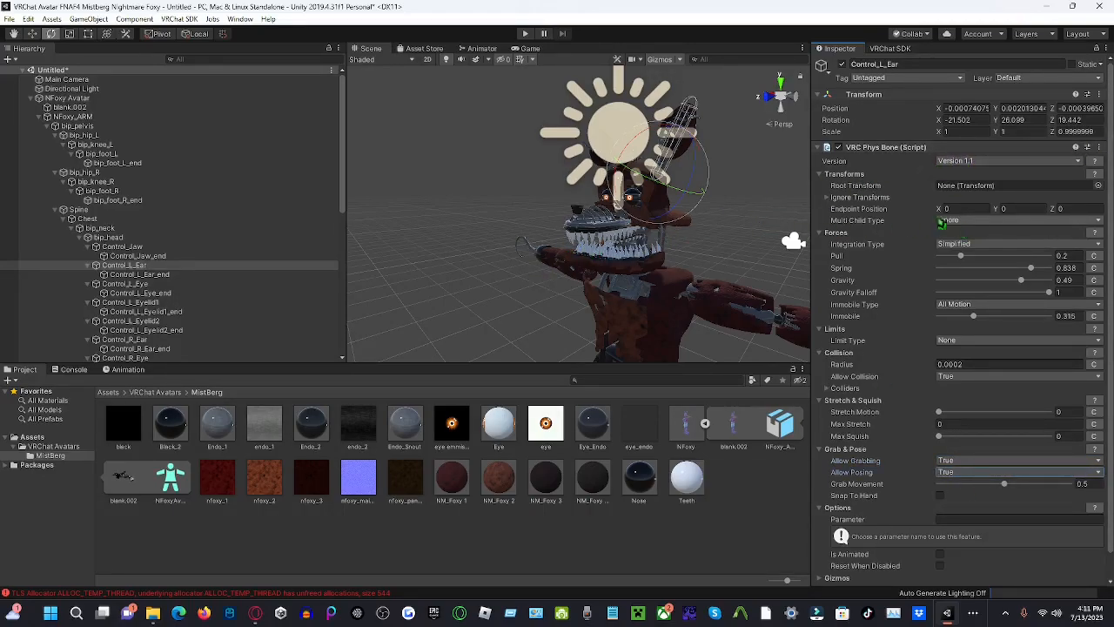
pyautogui.click(1100, 148)
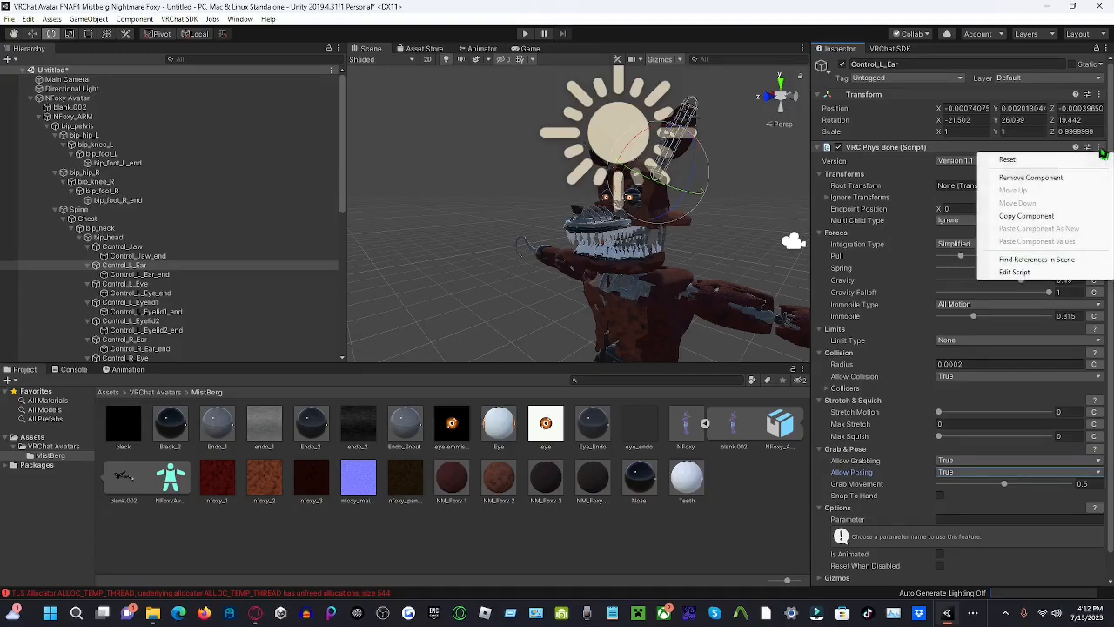
# Copy the left ear's Phys Bone, paste it as new on Control_R_Ear, then select NFoxy Avatar
pyautogui.click(1027, 217)
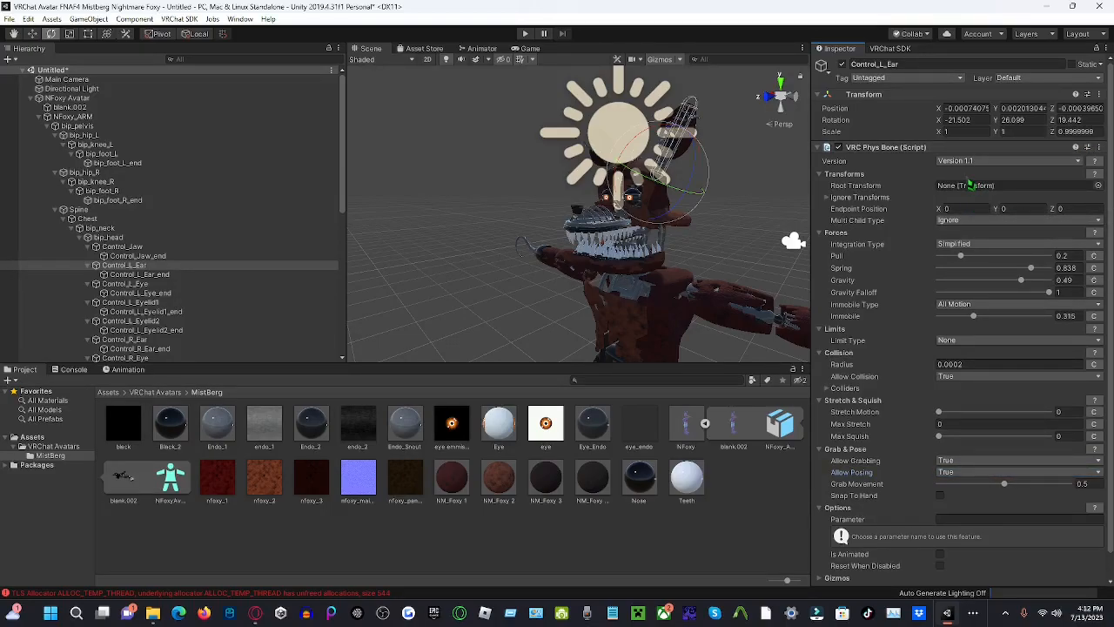
pyautogui.scroll(-2, 182, 310)
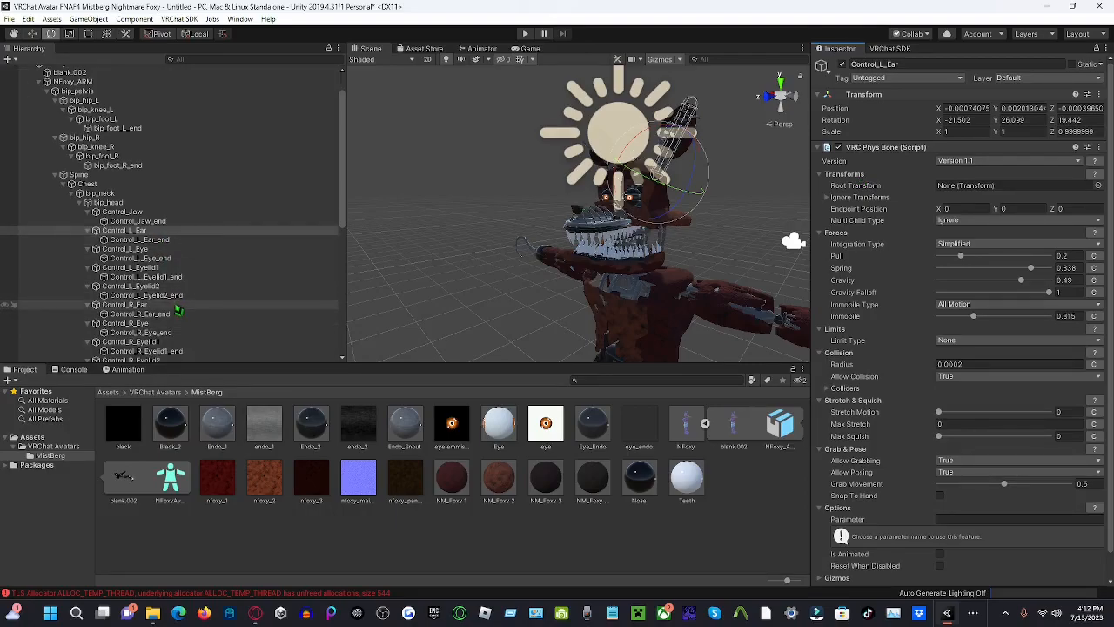
pyautogui.click(125, 304)
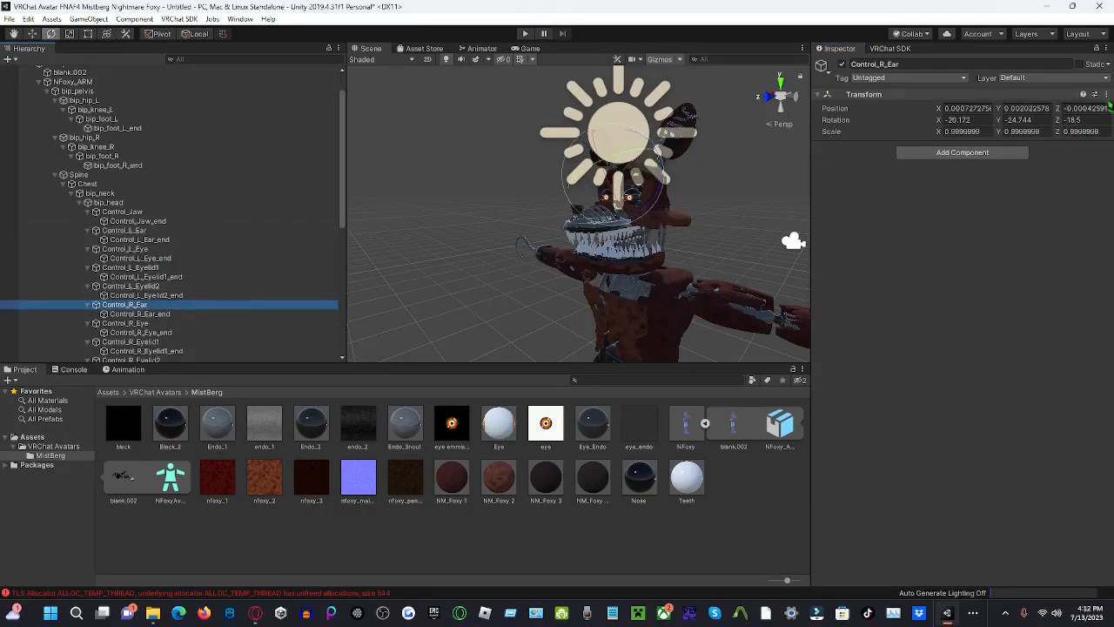
pyautogui.click(1105, 94)
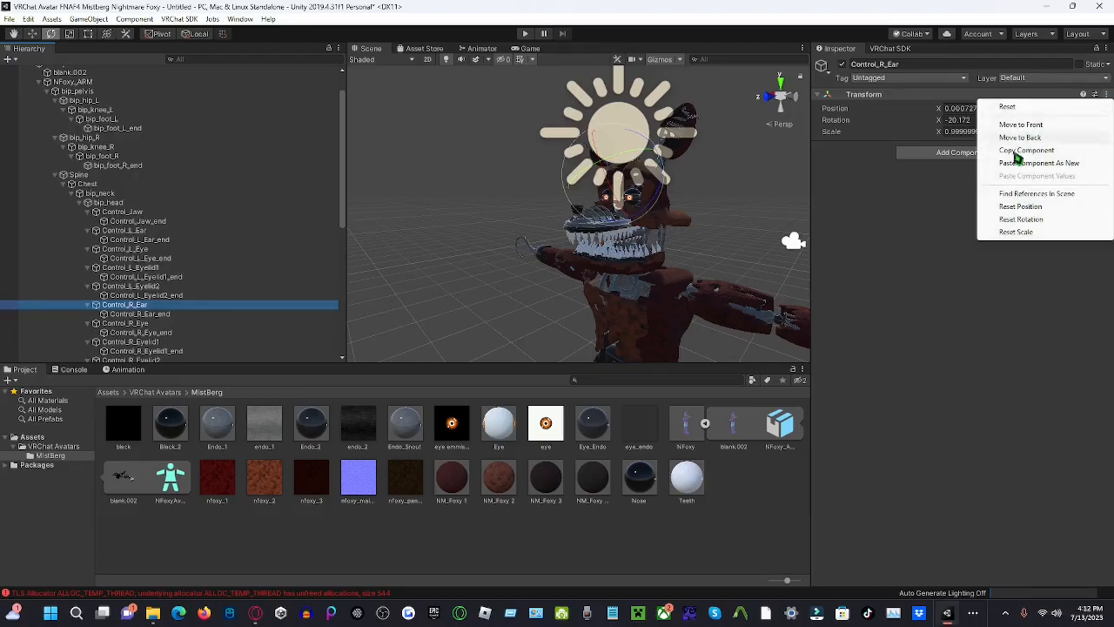
pyautogui.click(1029, 163)
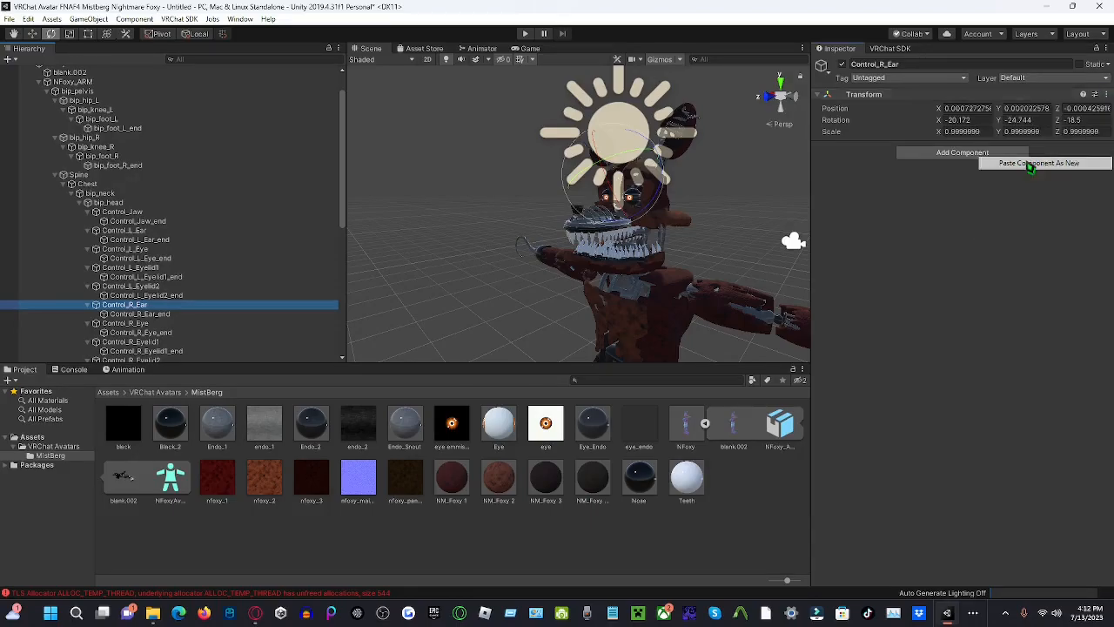
pyautogui.scroll(2, 111, 193)
pyautogui.click(61, 98)
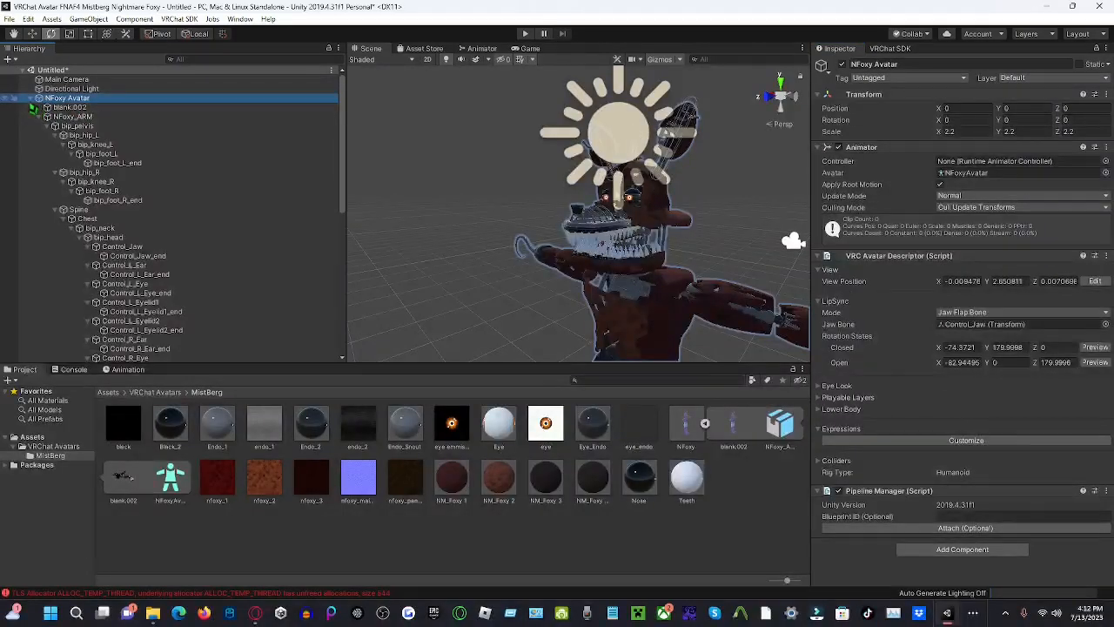
pyautogui.click(30, 99)
# In the VRChat SDK Builder, Auto Fix the mesh read/write, blendshape normals and mipmap errors
pyautogui.keyDown('alt'); pyautogui.moveTo(423, 117); pyautogui.dragTo(631, 127); pyautogui.keyUp('alt')
pyautogui.click(889, 48)
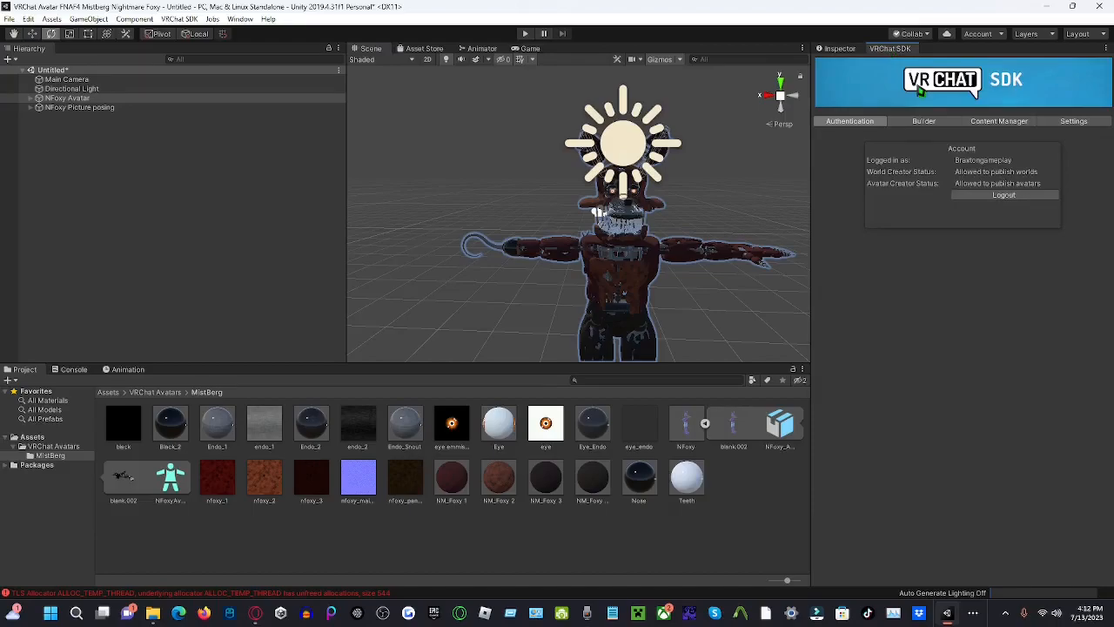
pyautogui.click(931, 123)
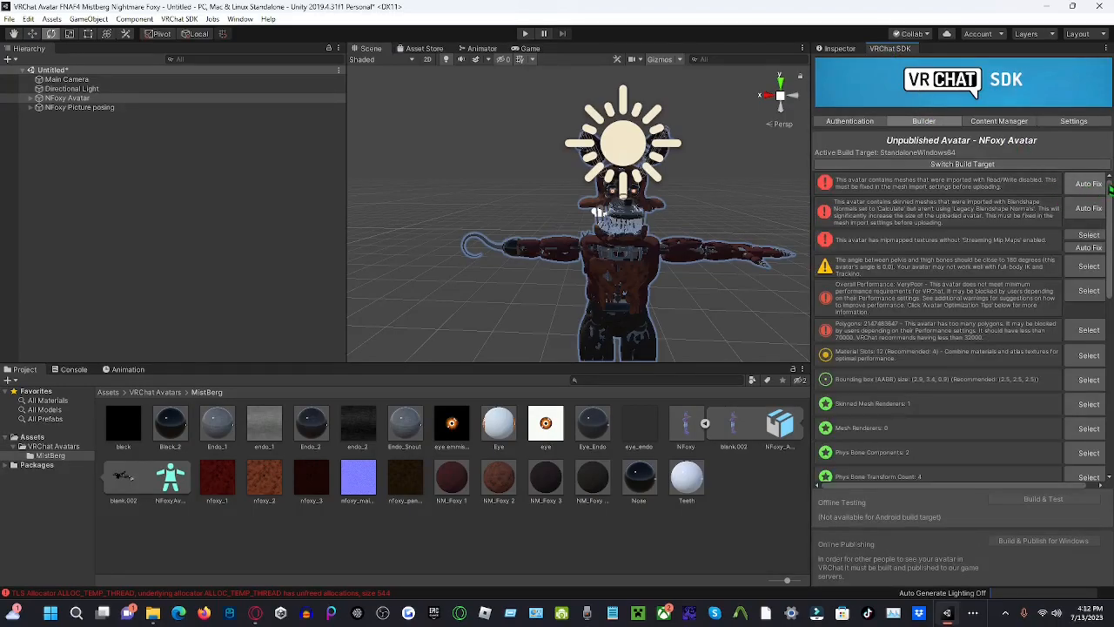
pyautogui.moveTo(731, 235); pyautogui.dragTo(768, 246, button='right')
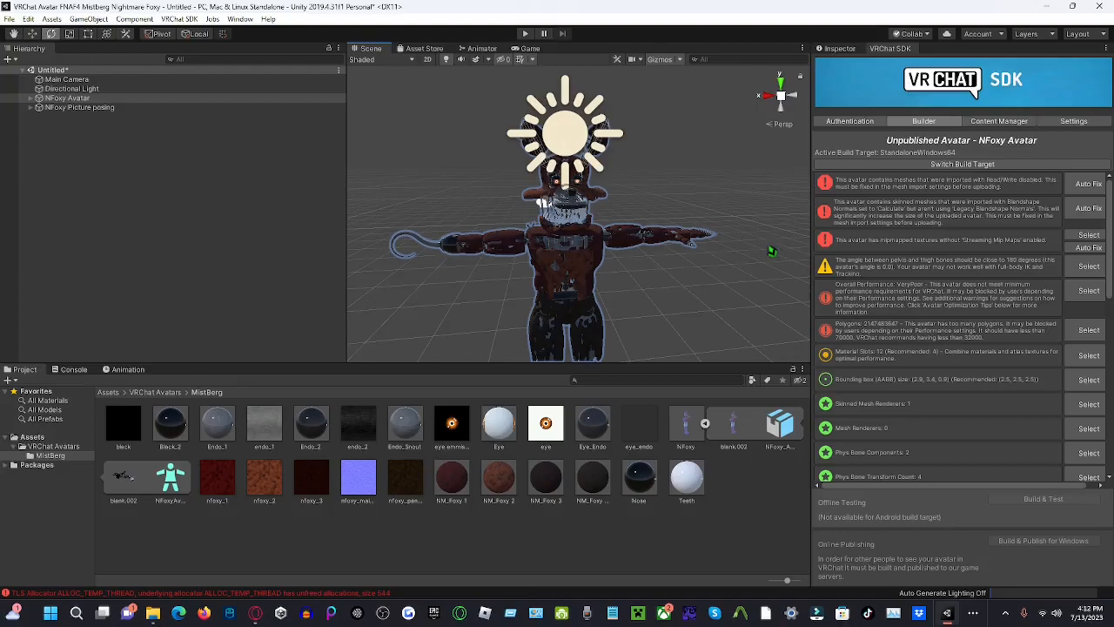
pyautogui.click(1087, 184)
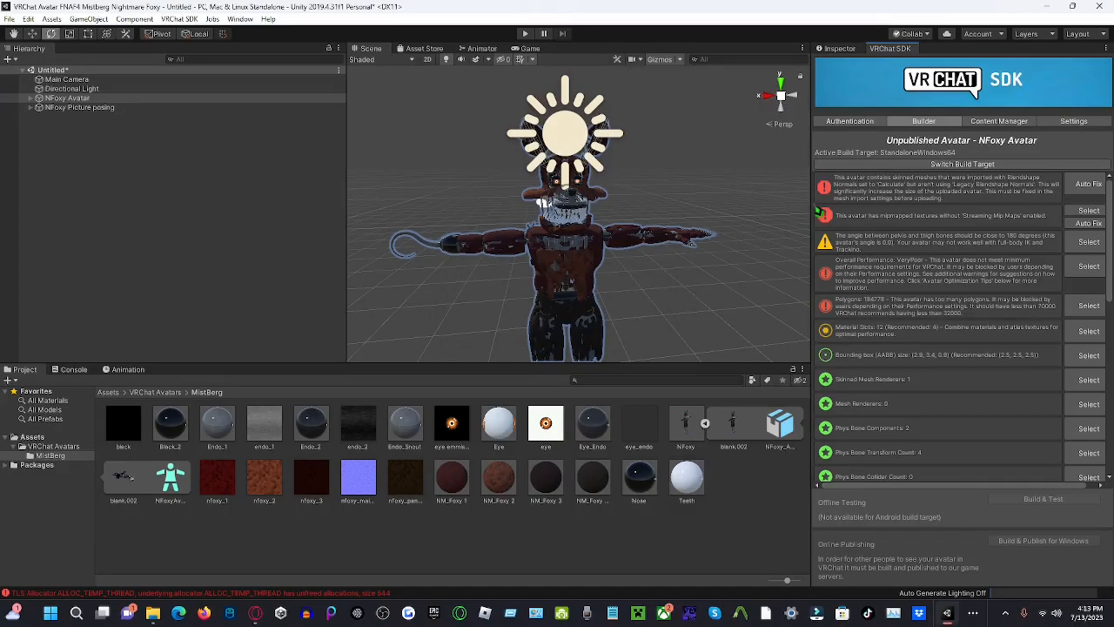
pyautogui.click(1087, 186)
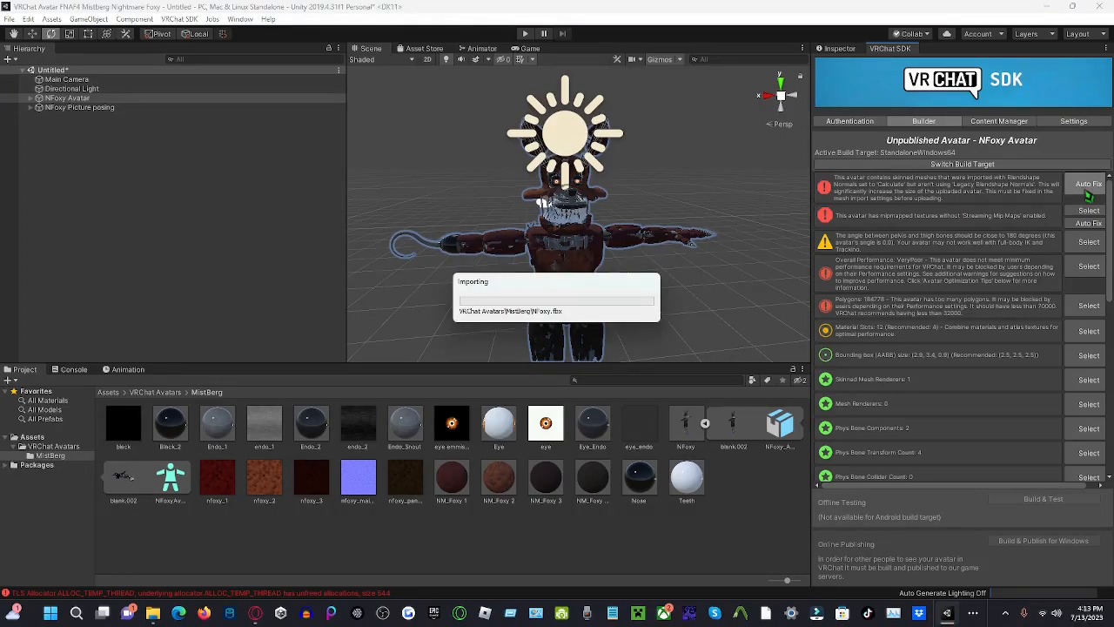
pyautogui.click(1087, 193)
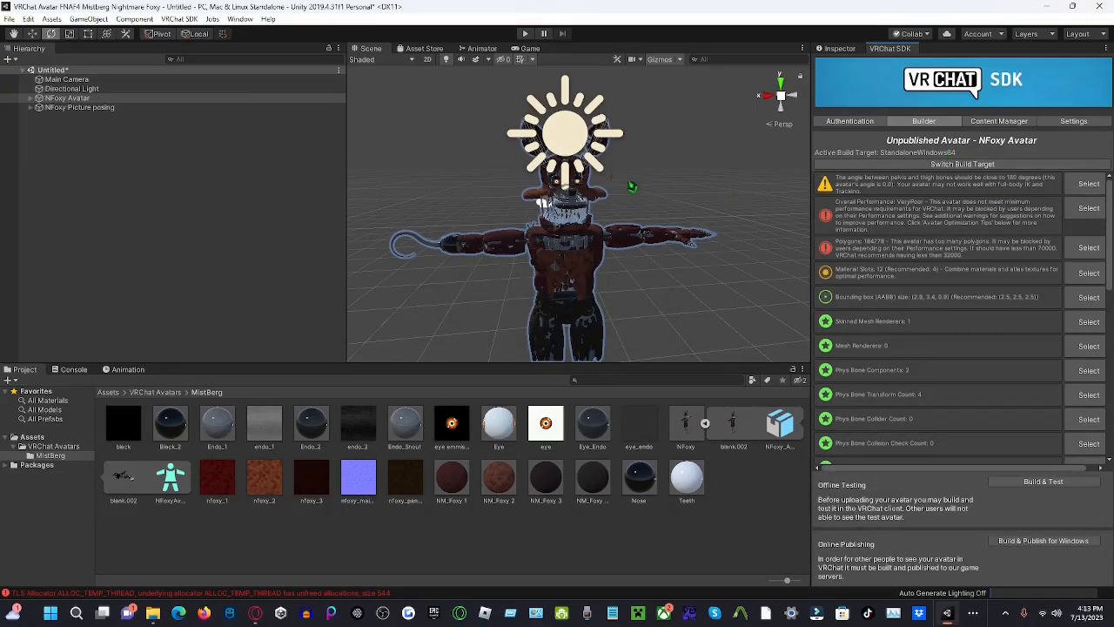
# Select NFoxy Avatar and reframe the Scene view around the whole avatar
pyautogui.click(192, 99)
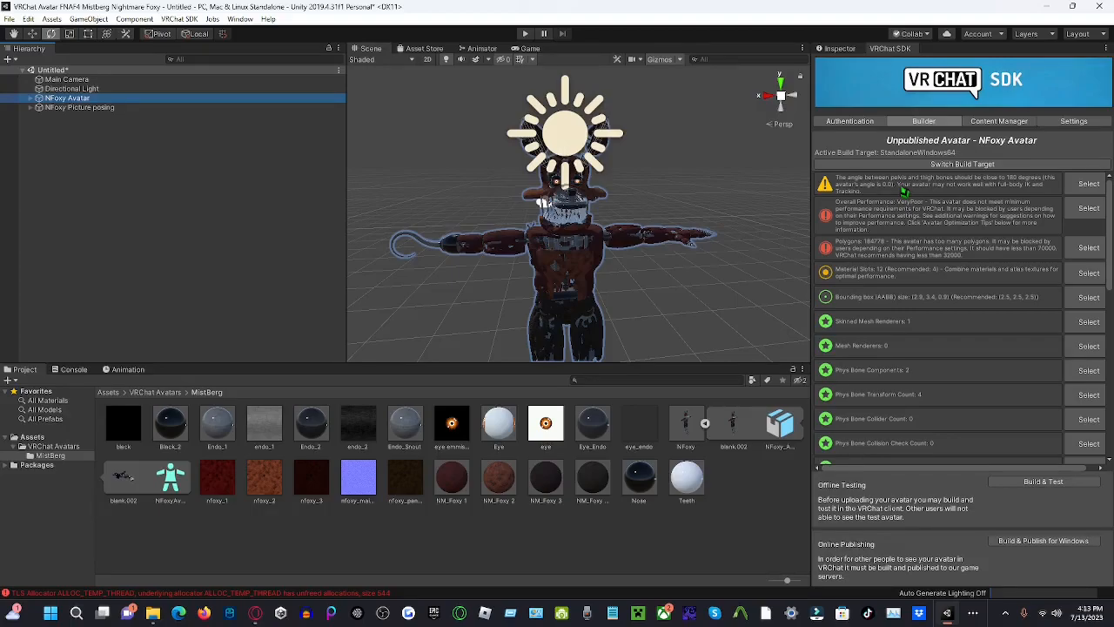
pyautogui.scroll(-10, 948, 272)
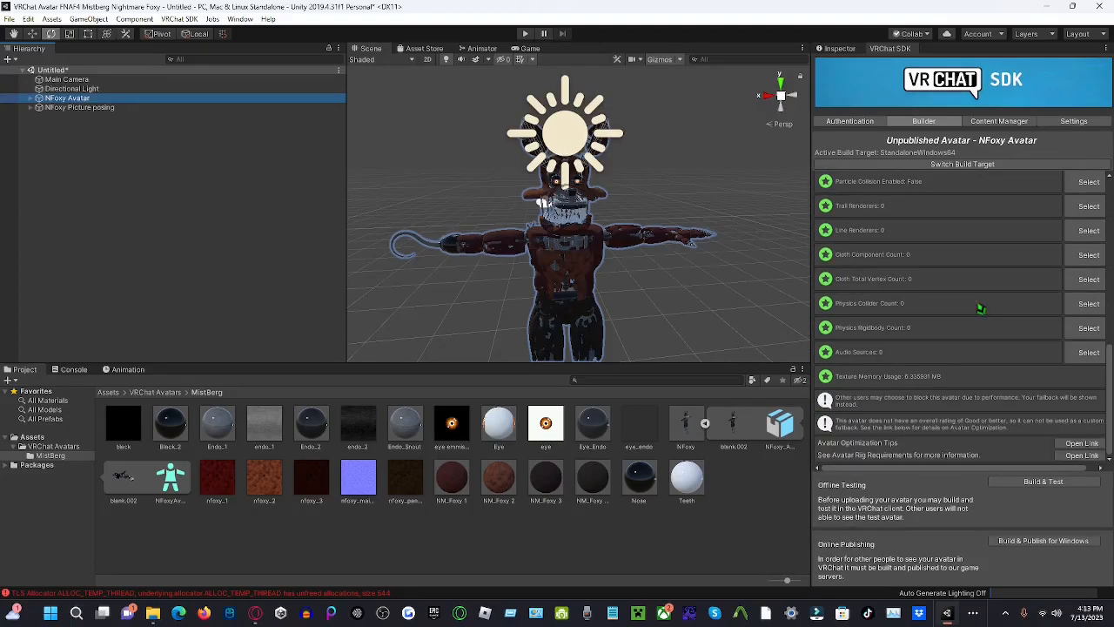
pyautogui.scroll(10, 980, 308)
pyautogui.keyDown('alt'); pyautogui.moveTo(644, 262); pyautogui.dragTo(649, 231); pyautogui.keyUp('alt')
pyautogui.moveTo(649, 230); pyautogui.dragTo(672, 229, button='right')
pyautogui.press('w')
pyautogui.press('s')
pyautogui.press('s')
pyautogui.press('w')
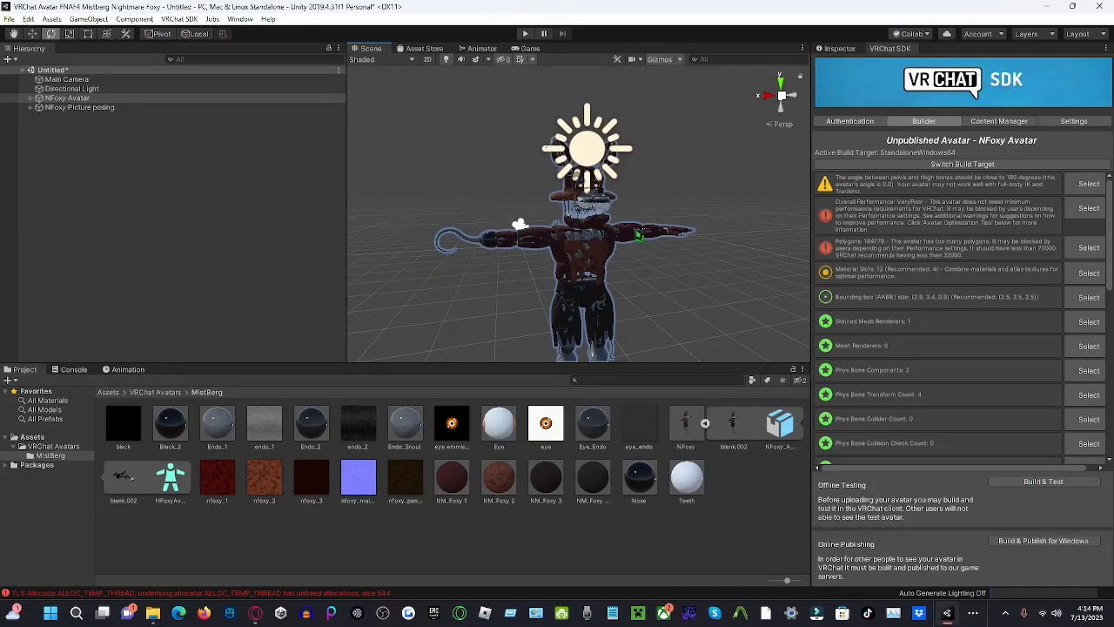
# Delete the Foxy test avatar in Content Manager, then return to Builder with NFoxy Avatar selected
pyautogui.click(1001, 121)
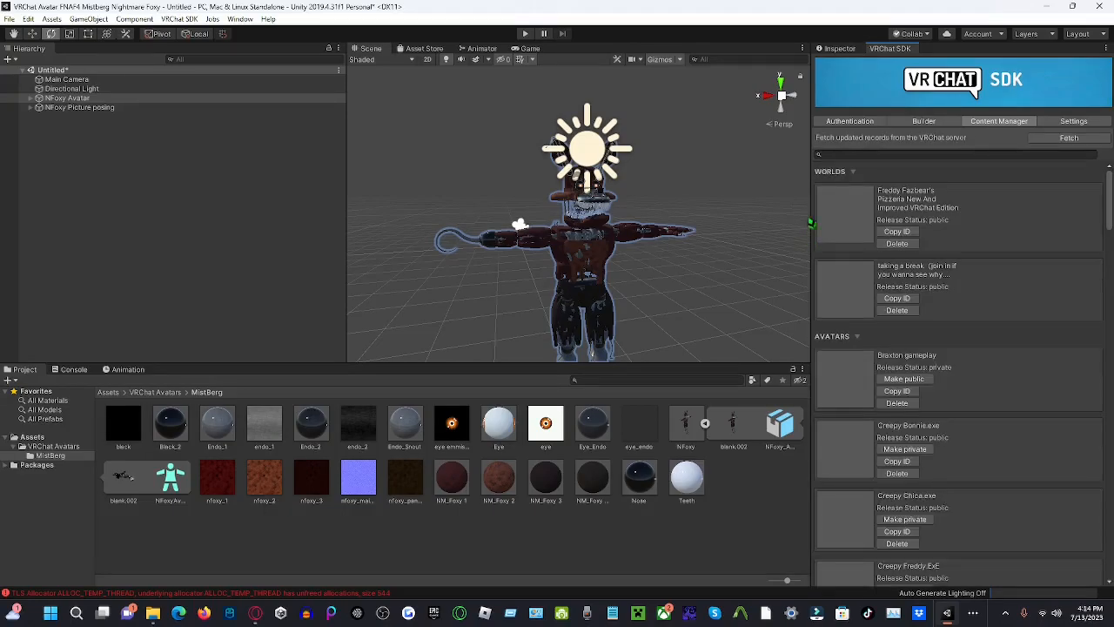
pyautogui.scroll(-15, 957, 374)
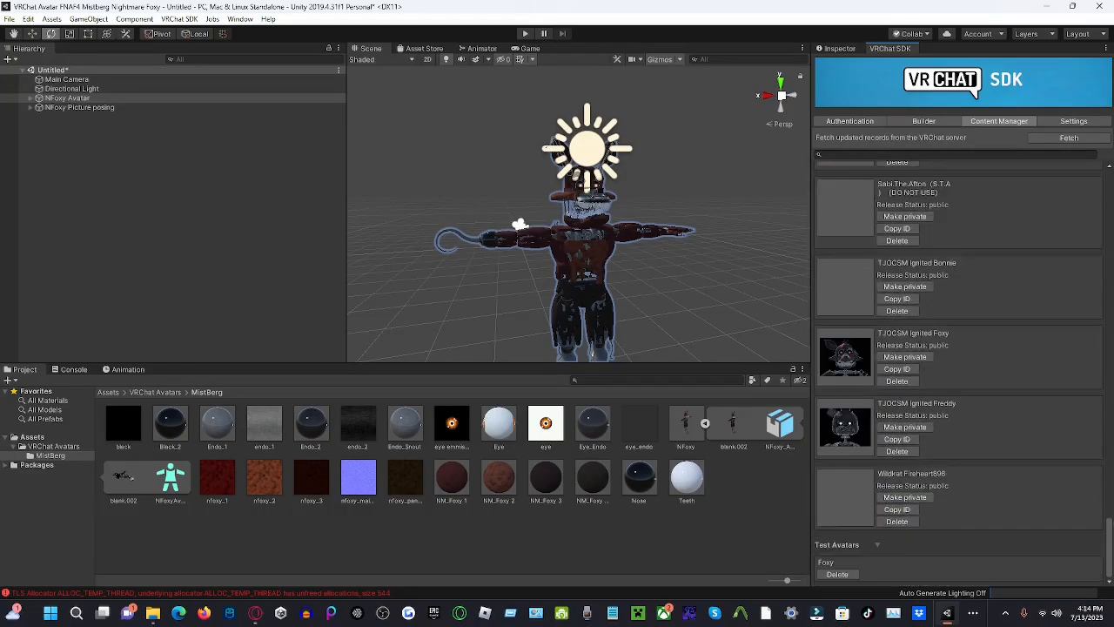
pyautogui.click(837, 575)
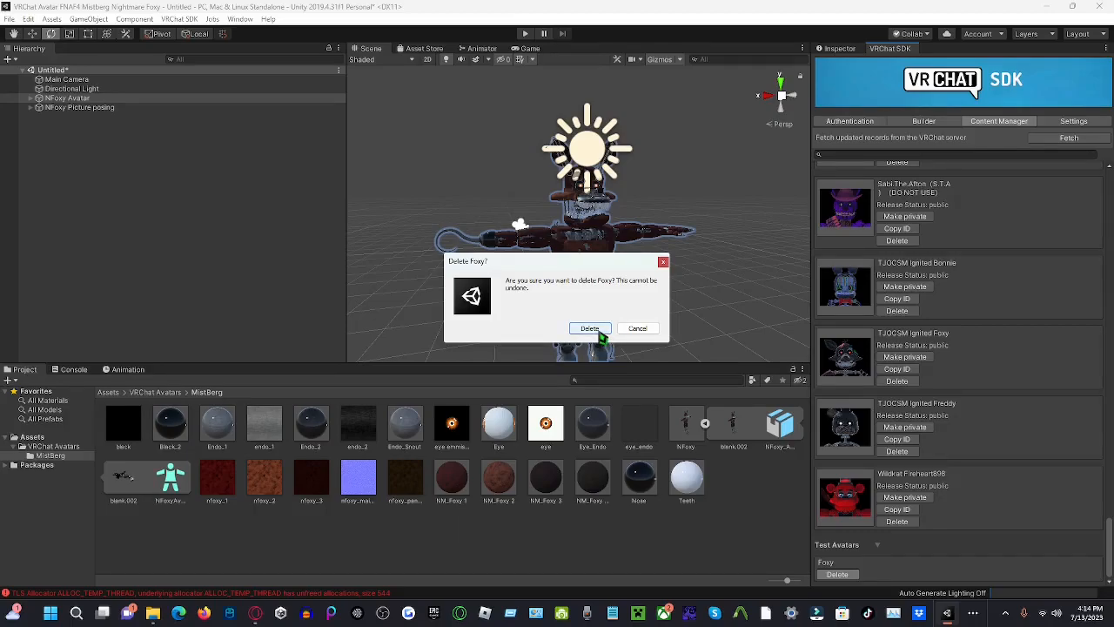
pyautogui.click(597, 332)
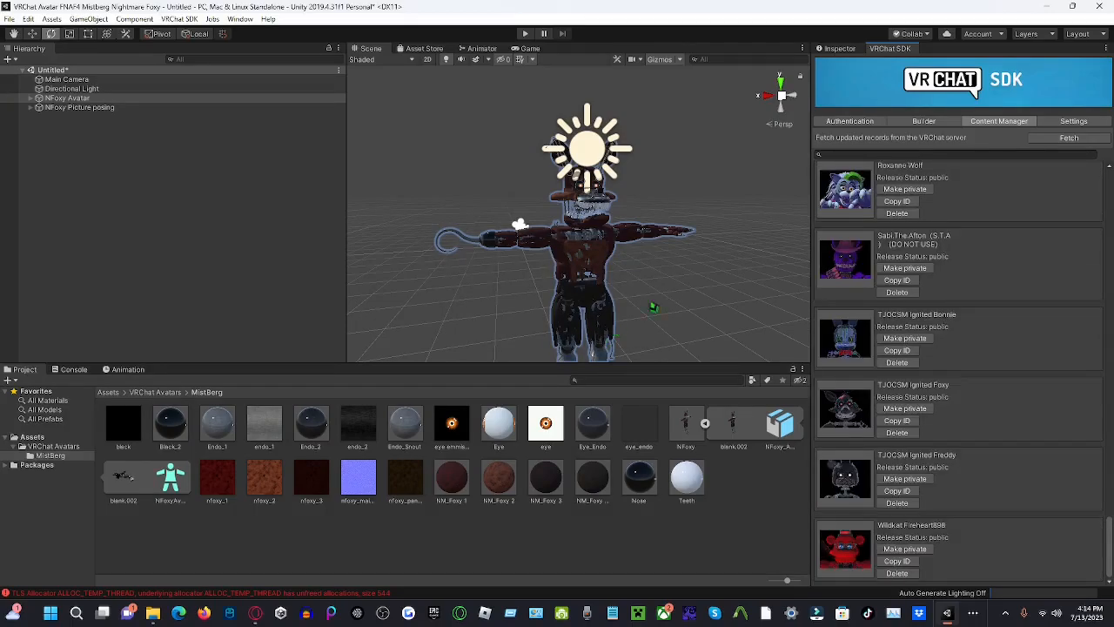
pyautogui.click(880, 124)
pyautogui.click(929, 125)
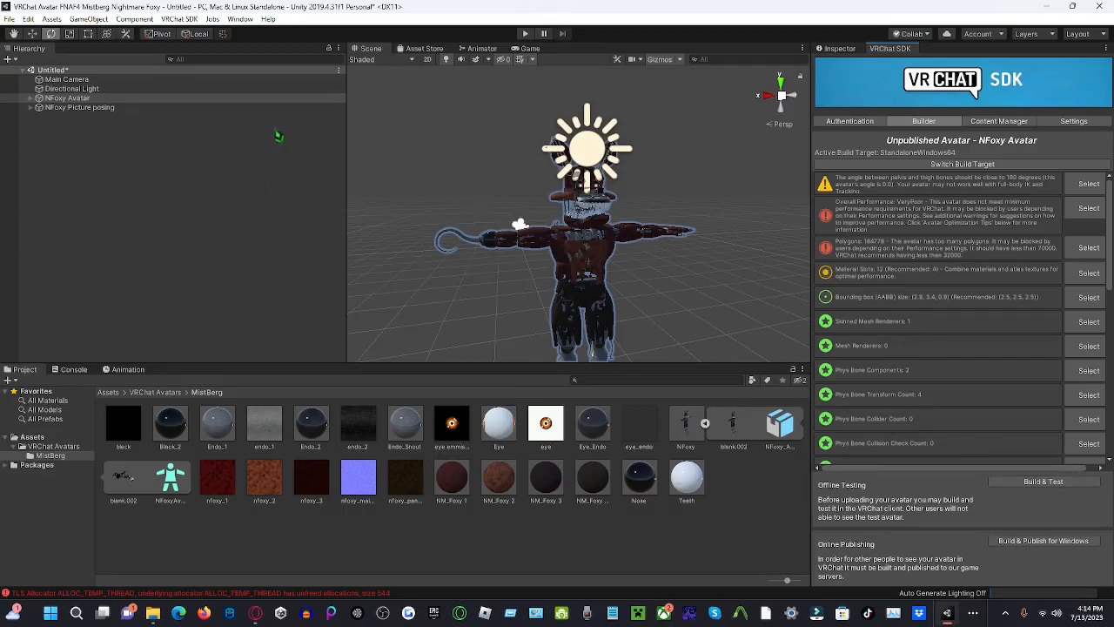
pyautogui.click(274, 100)
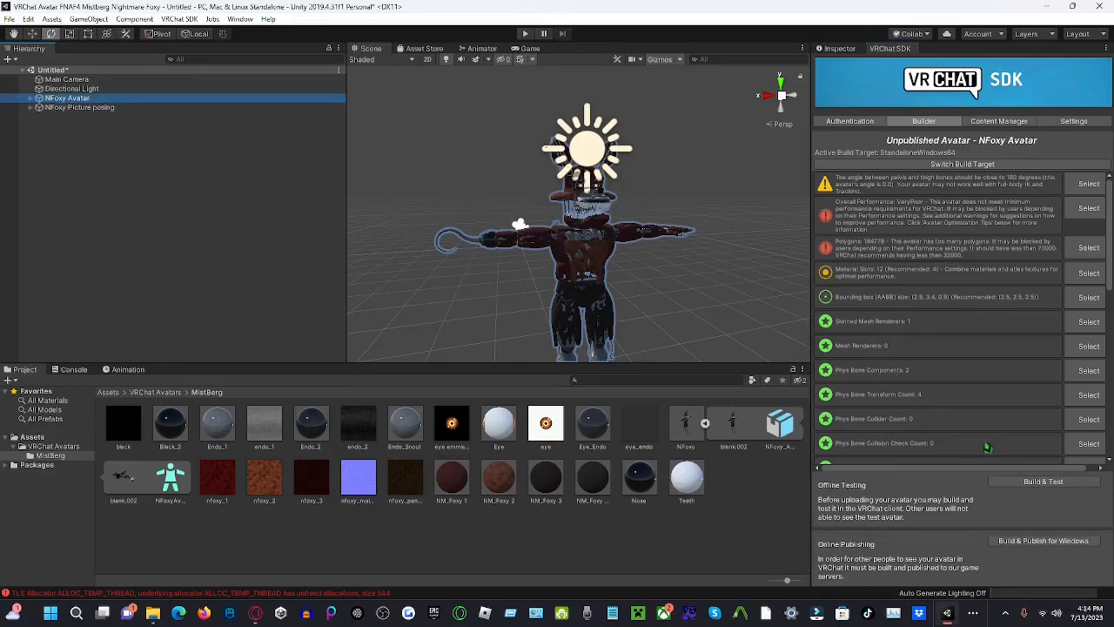
# Build & Test NFoxy Avatar, saving the scene as 'N Foxy' in VRChat Avatars/MistBerg
pyautogui.click(1043, 481)
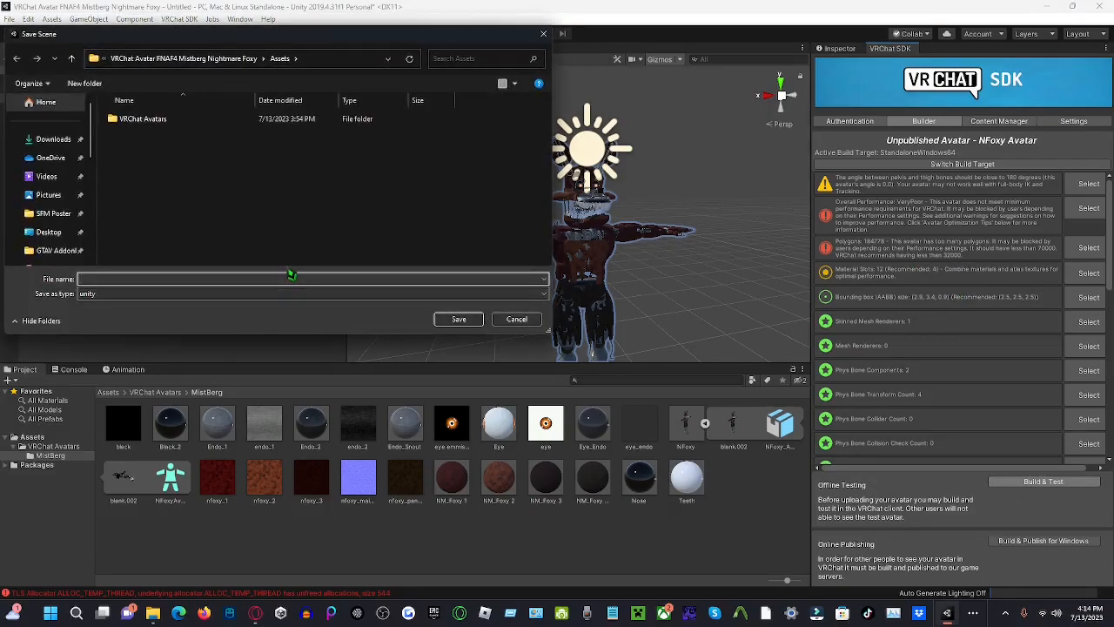
pyautogui.doubleClick(227, 125)
pyautogui.doubleClick(228, 125)
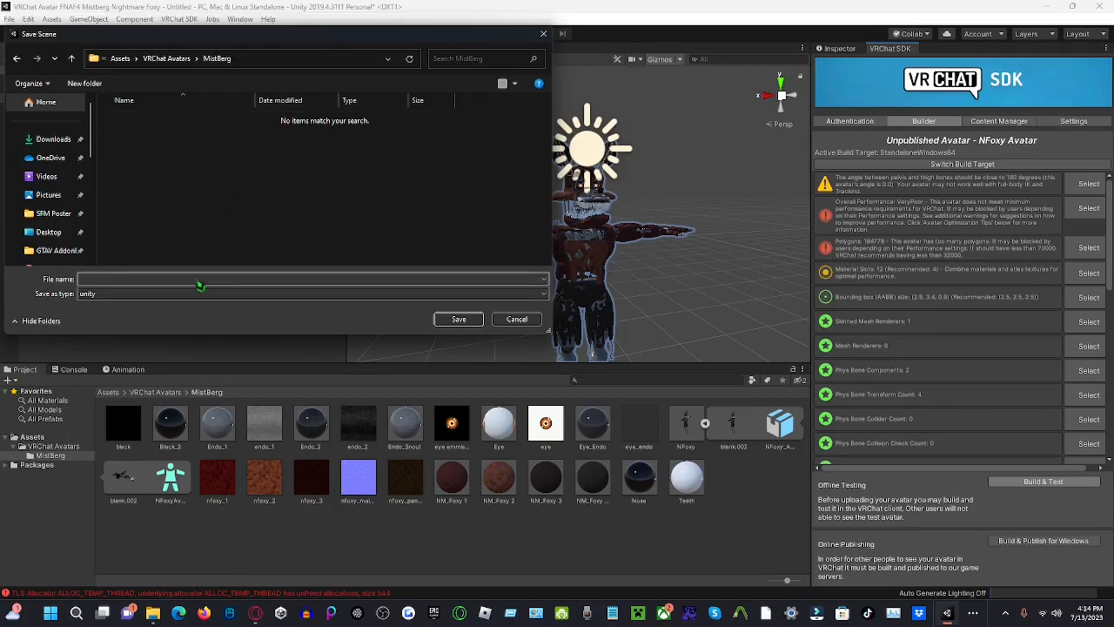
pyautogui.press('capslock')
pyautogui.write('N F')
pyautogui.press('capslock')
pyautogui.write('oxy')
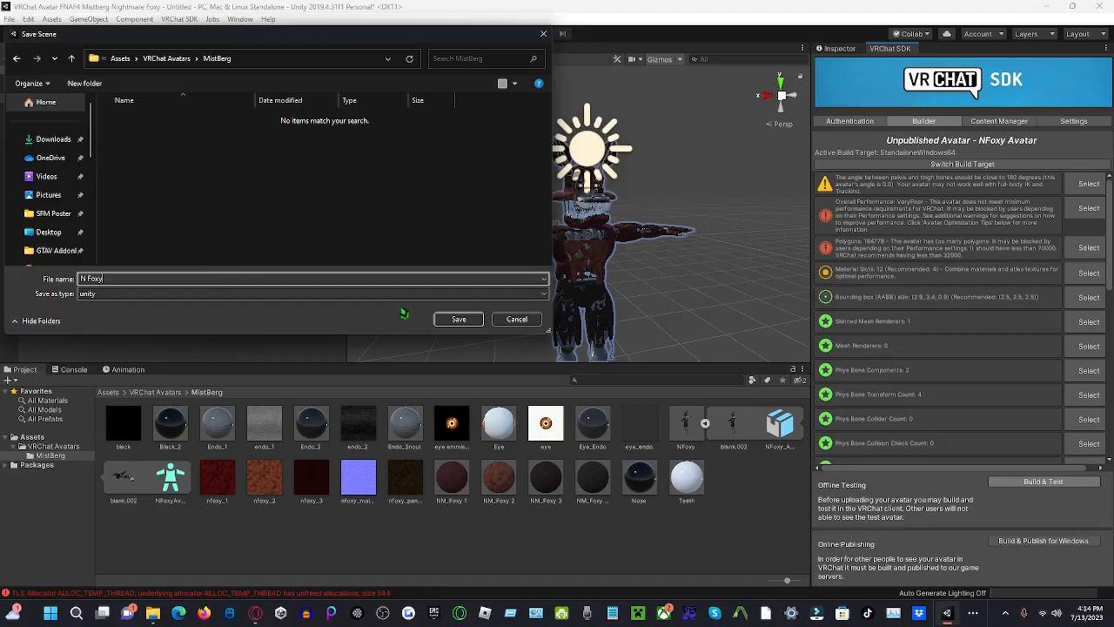
pyautogui.click(437, 319)
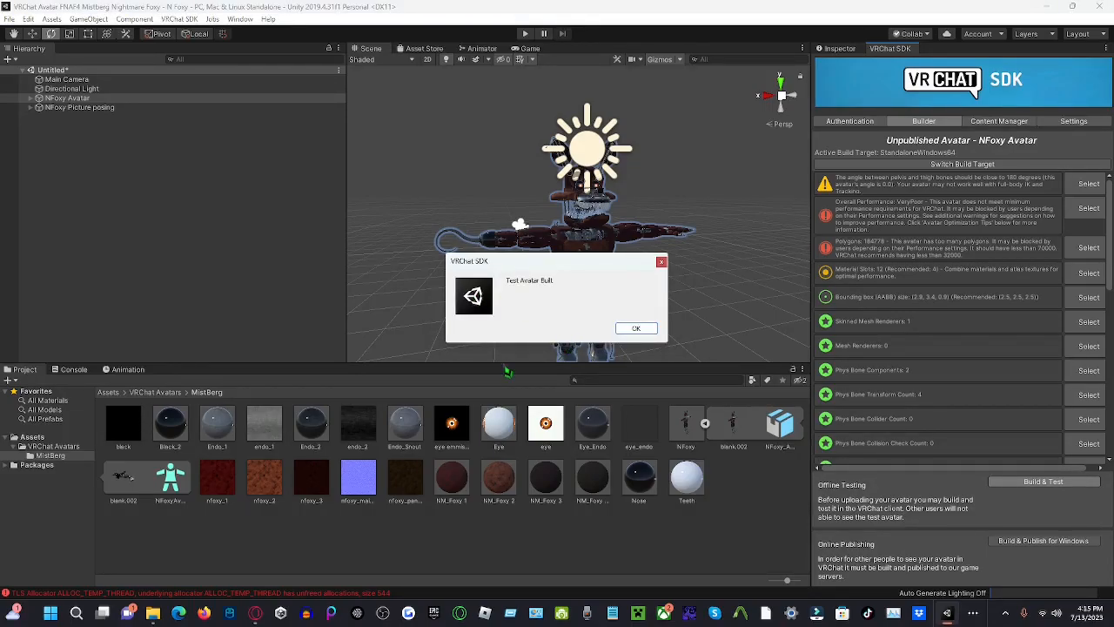
pyautogui.click(640, 330)
pyautogui.hotkey('alt', 'Tab')
pyautogui.hotkey('alt', 'Tab')
pyautogui.hotkey('alt', 'Tab')
pyautogui.hotkey('alt', 'Tab')
pyautogui.hotkey('alt', 'Tab')
pyautogui.hotkey('alt', 'Tab')
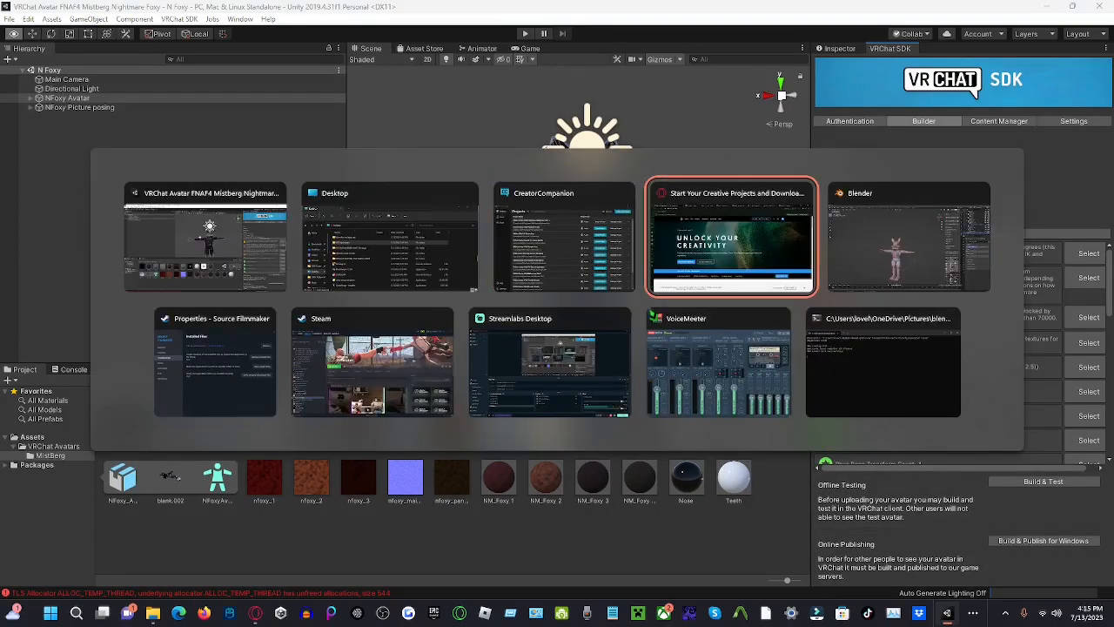
# Switch to the Steam library and launch VRChat
pyautogui.hotkey('alt', 'Tab')
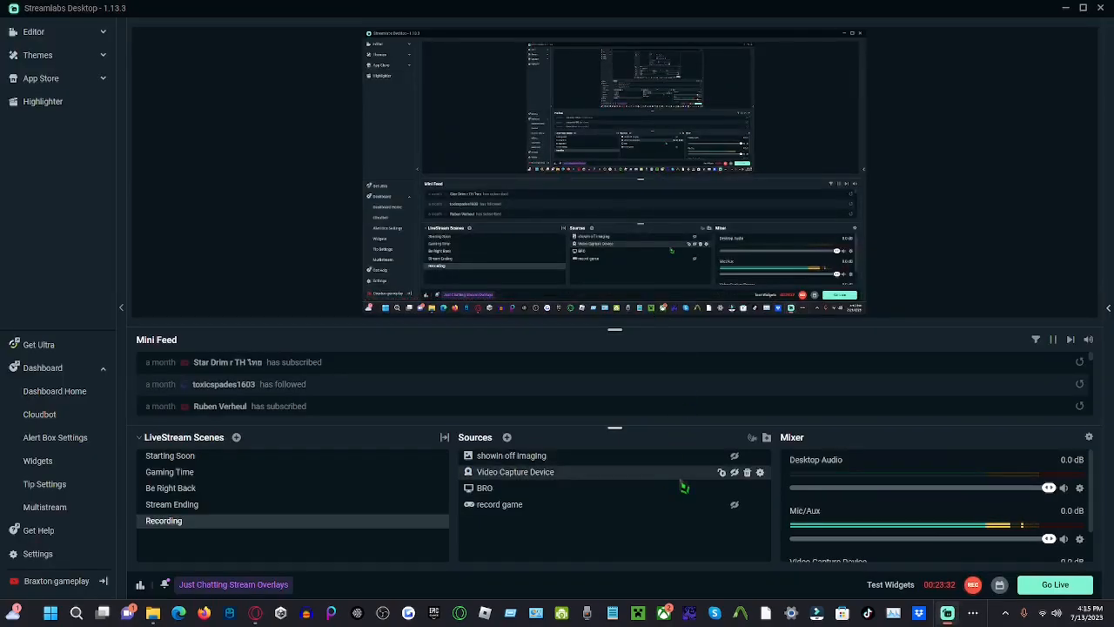
pyautogui.hotkey('alt', 'Tab')
pyautogui.hotkey('alt', 'Tab')
pyautogui.hotkey('alt', 'Tab')
pyautogui.hotkey('alt', 'Tab')
pyautogui.hotkey('alt', 'Tab')
pyautogui.hotkey('alt', 'Tab')
pyautogui.hotkey('alt', 'Tab')
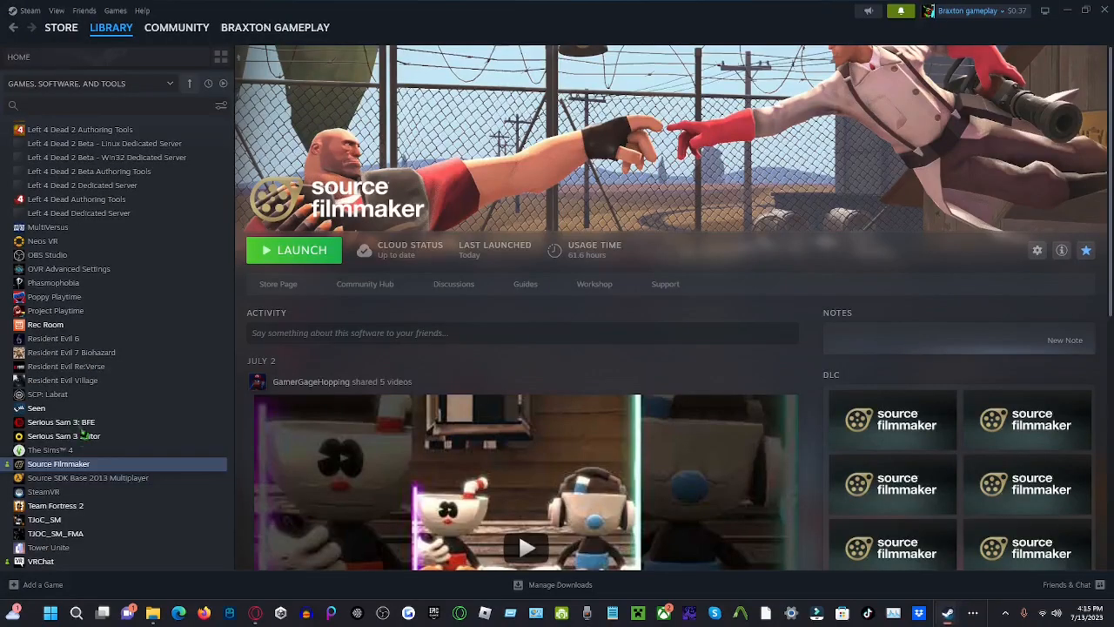
pyautogui.doubleClick(104, 563)
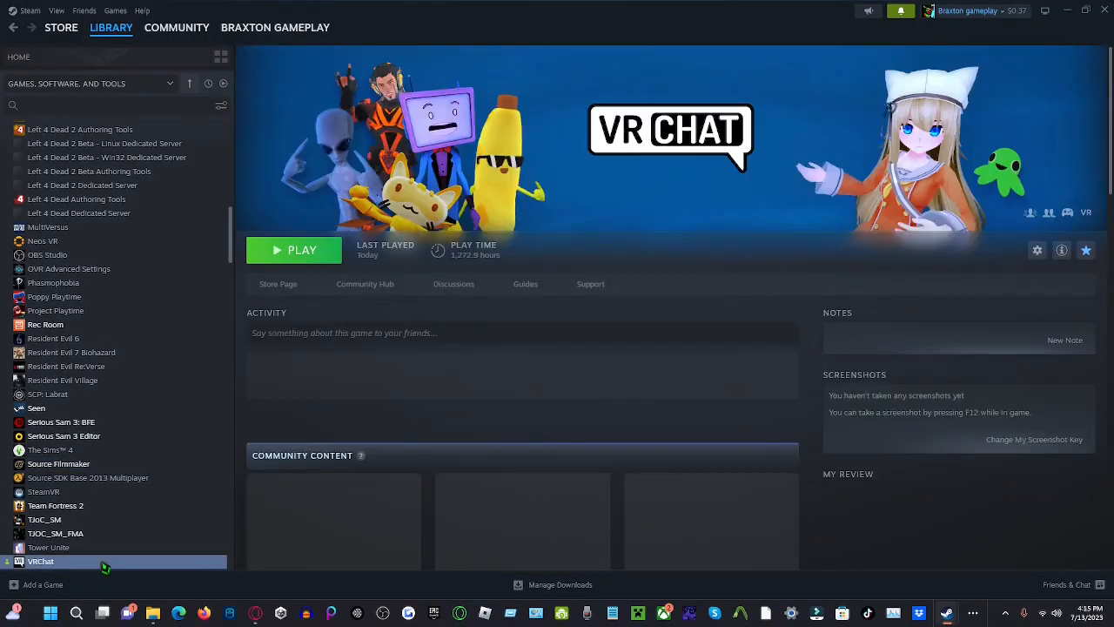
pyautogui.moveTo(153, 611)
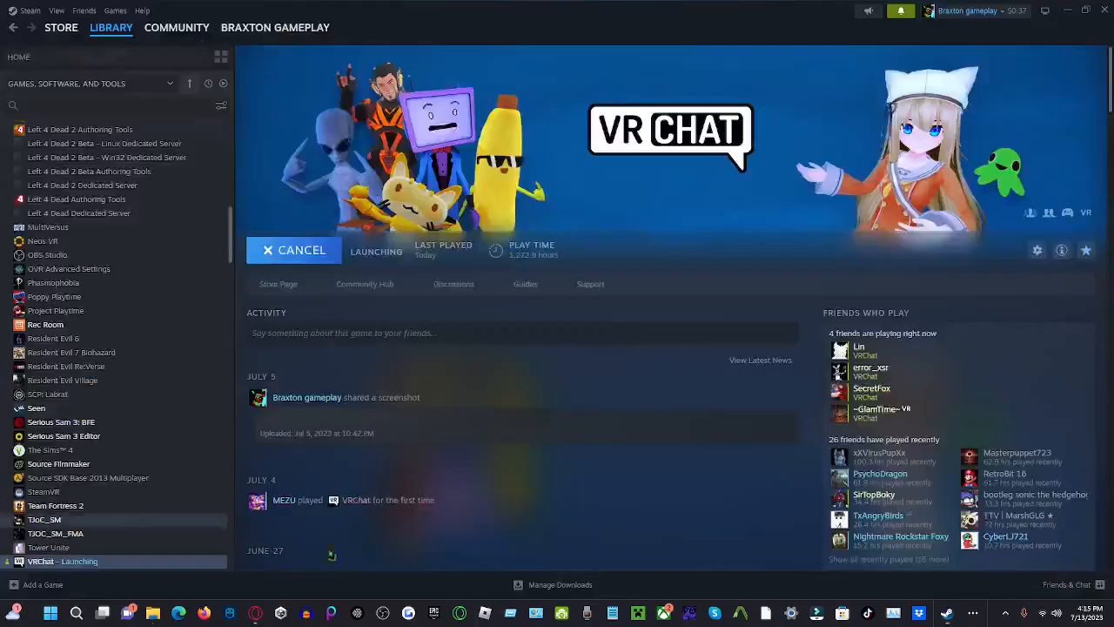
# Close Blender without saving and close the Source Filmmaker properties window
pyautogui.hotkey('alt', 'Tab')
pyautogui.hotkey('alt', 'Tab')
pyautogui.hotkey('alt', 'Tab')
pyautogui.hotkey('alt', 'Tab')
pyautogui.hotkey('alt', 'Tab')
pyautogui.hotkey('alt', 'Tab')
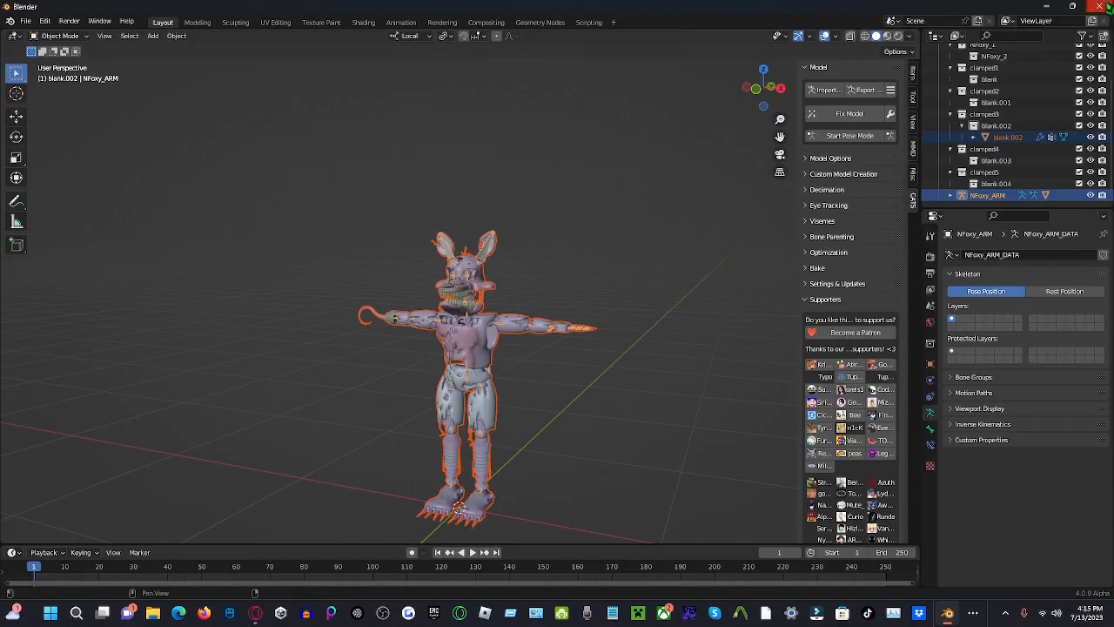
pyautogui.click(1101, 6)
pyautogui.click(594, 332)
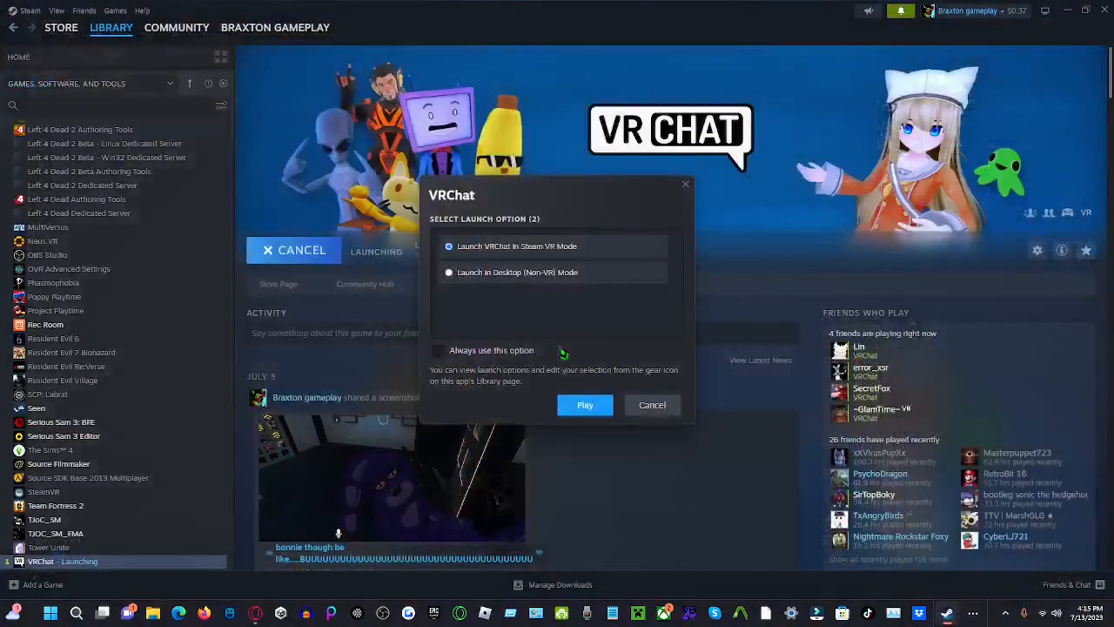
pyautogui.hotkey('alt', 'Tab')
pyautogui.hotkey('alt', 'Tab')
pyautogui.hotkey('alt', 'Tab')
pyautogui.hotkey('alt', 'Tab')
pyautogui.hotkey('alt', 'Tab')
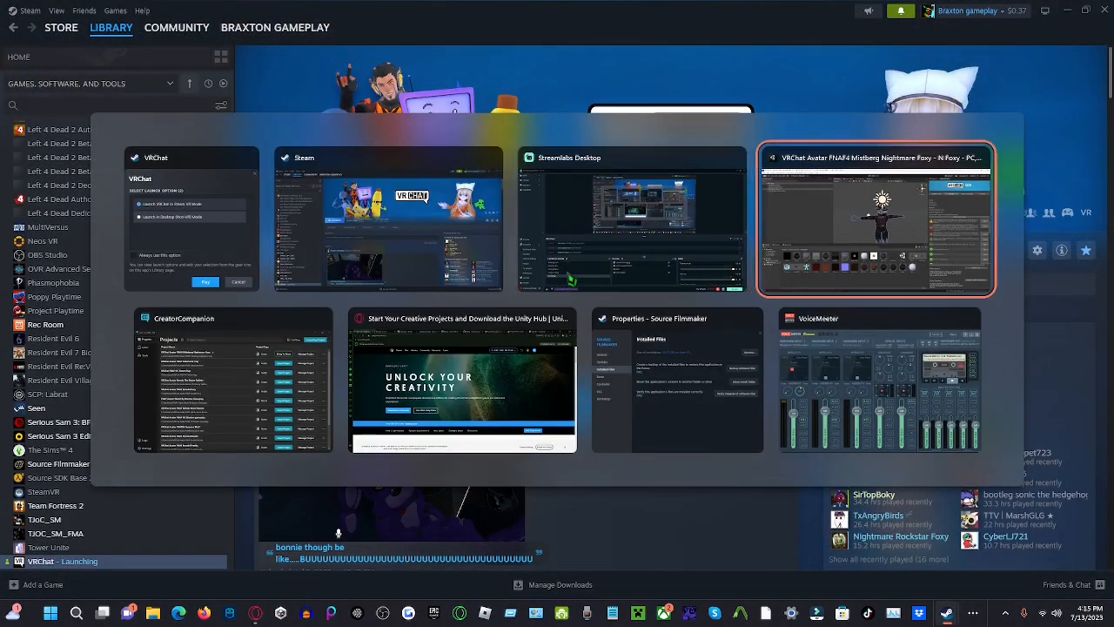
pyautogui.click(752, 318)
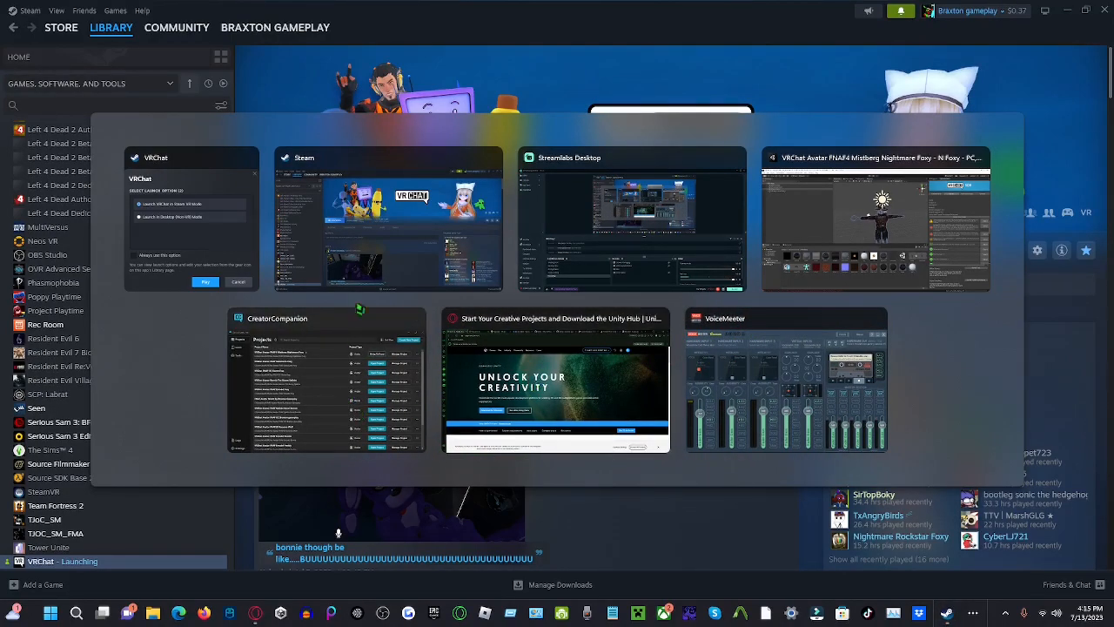
# Start VRChat with the Desktop (Non-VR) Mode launch option
pyautogui.click(206, 253)
pyautogui.click(599, 402)
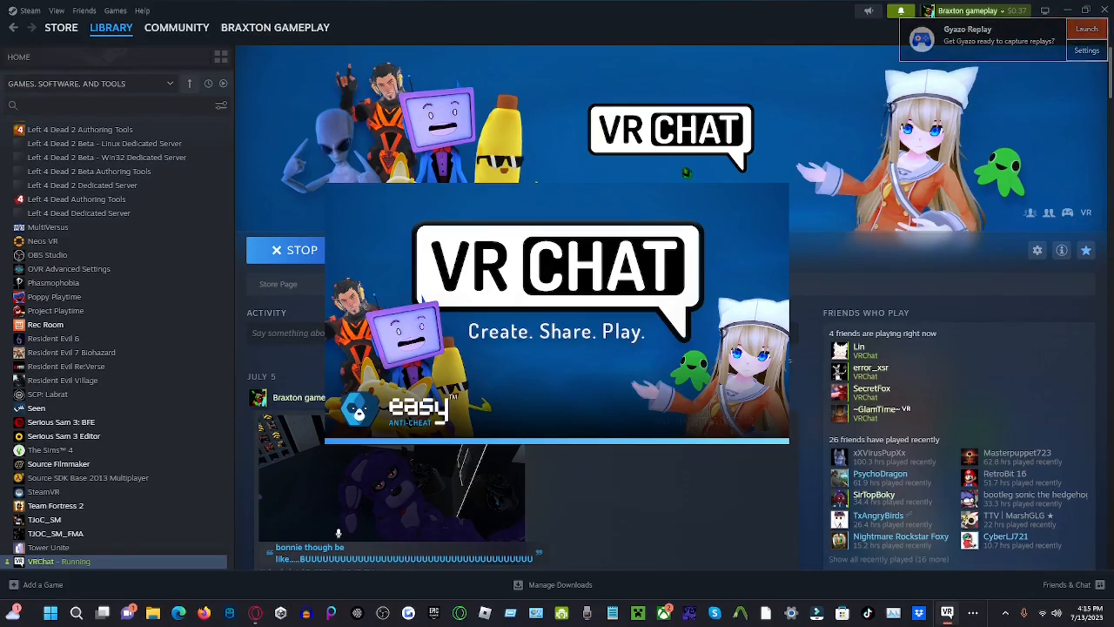
pyautogui.click(901, 11)
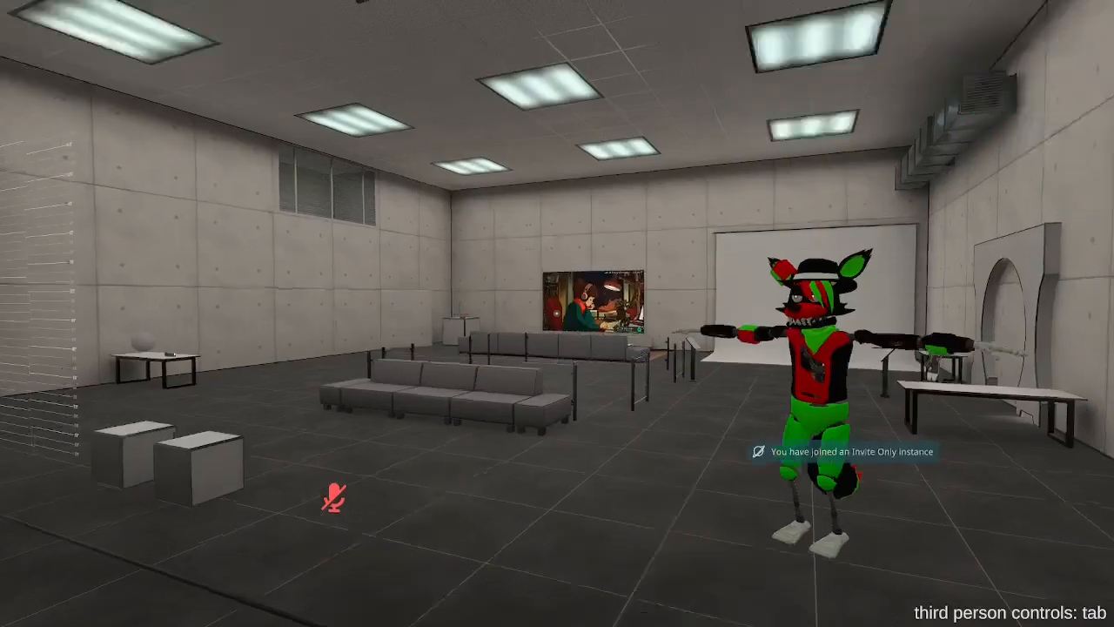
# Trigger a dance emote from the action menu, then briefly open the avatar page
pyautogui.press('r')
pyautogui.click(674, 411)
pyautogui.press('r')
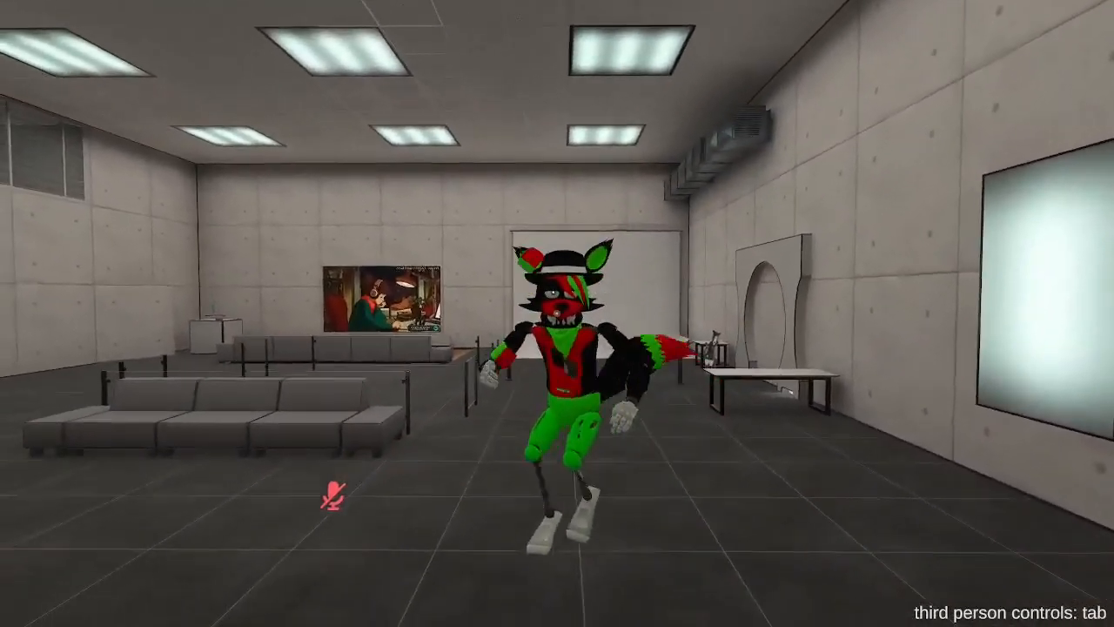
pyautogui.press('Escape')
pyautogui.click(519, 365)
pyautogui.press('Escape')
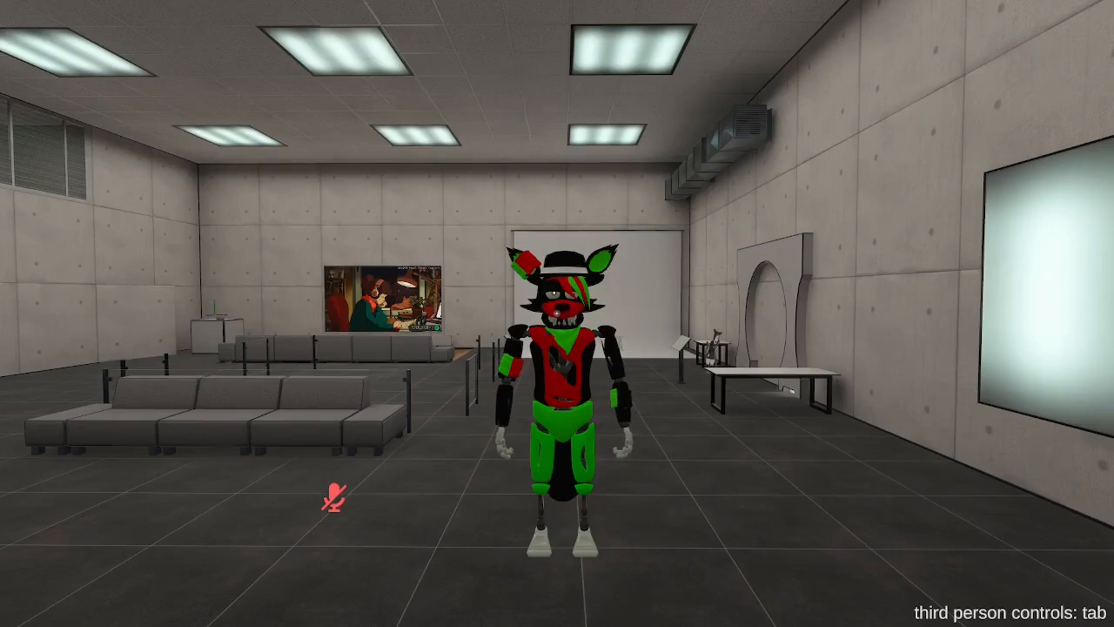
# Change into SDK: NFoxy Avatar from the Other category of the Avatars page
pyautogui.press('Escape')
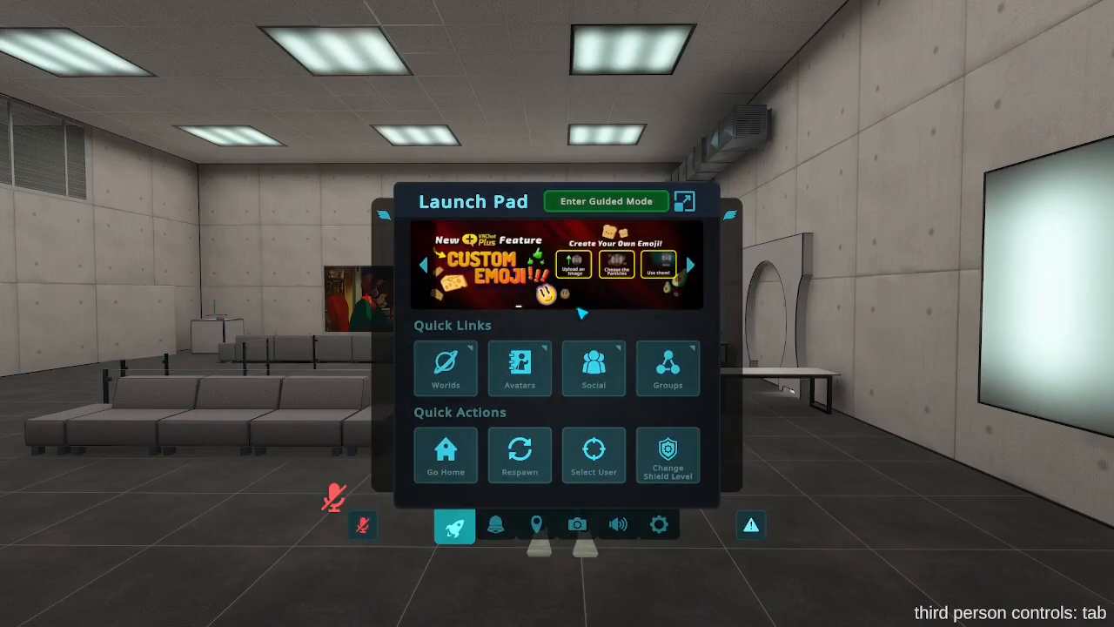
pyautogui.click(520, 365)
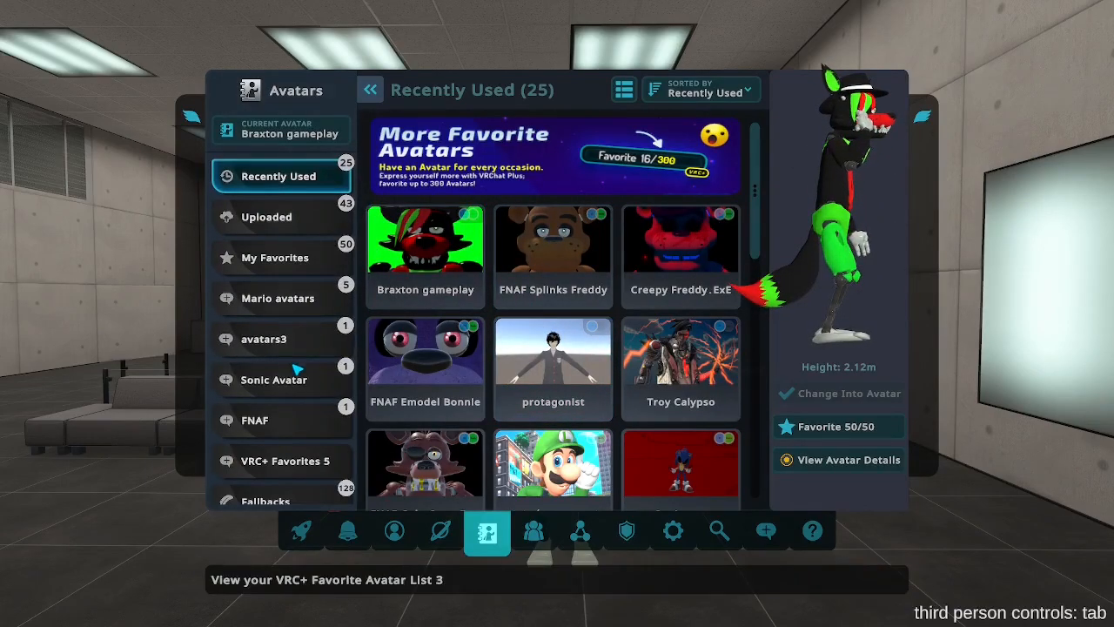
pyautogui.scroll(-1, 297, 370)
pyautogui.scroll(-3, 297, 370)
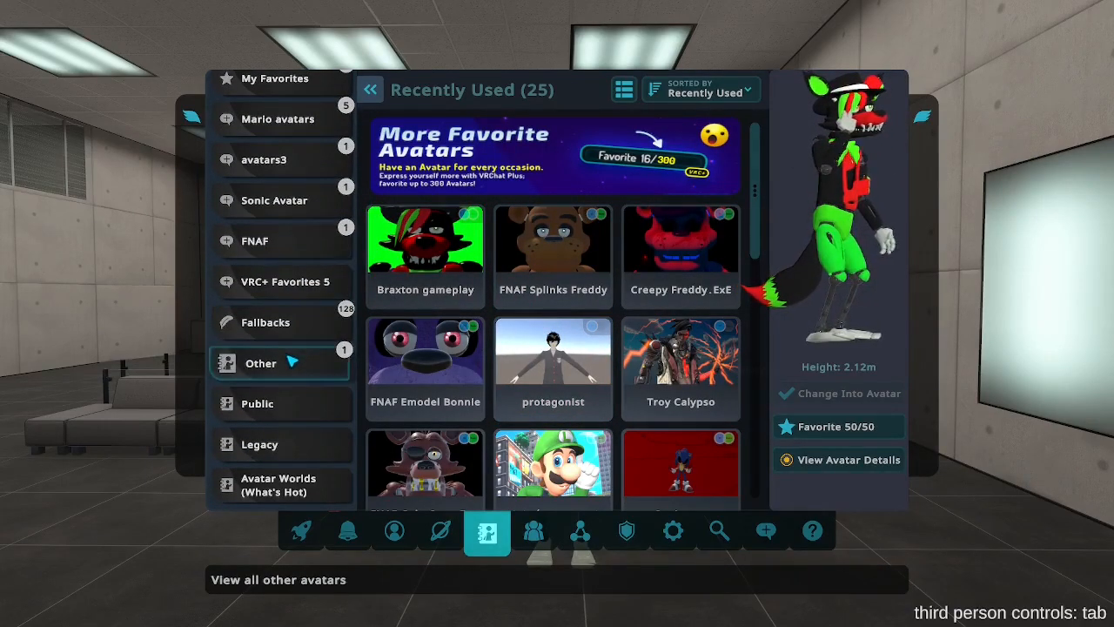
pyautogui.click(293, 363)
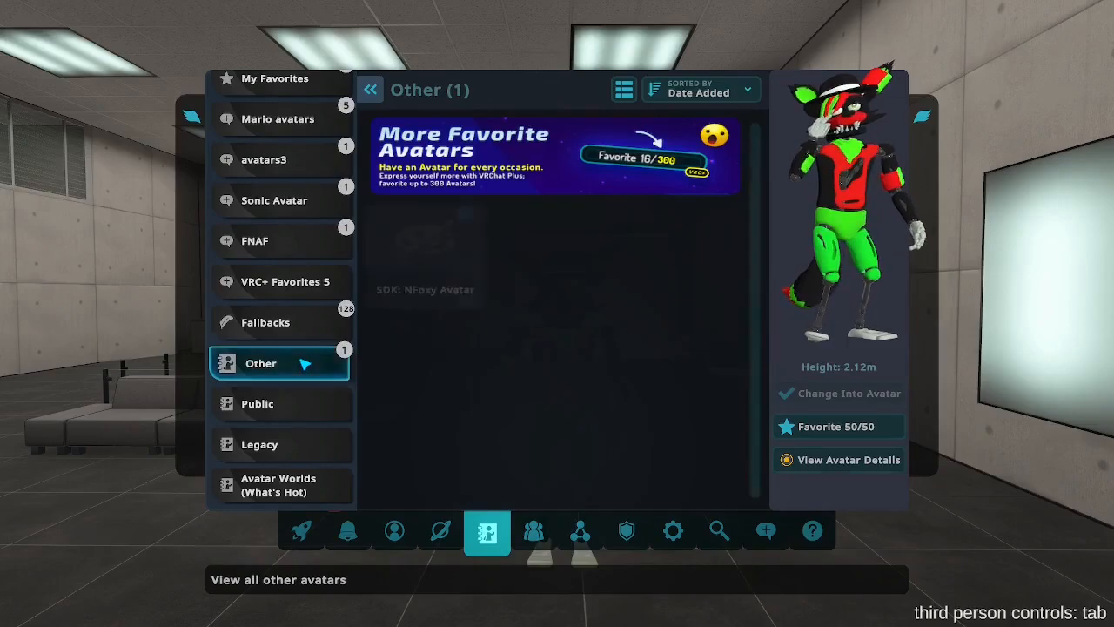
pyautogui.click(424, 254)
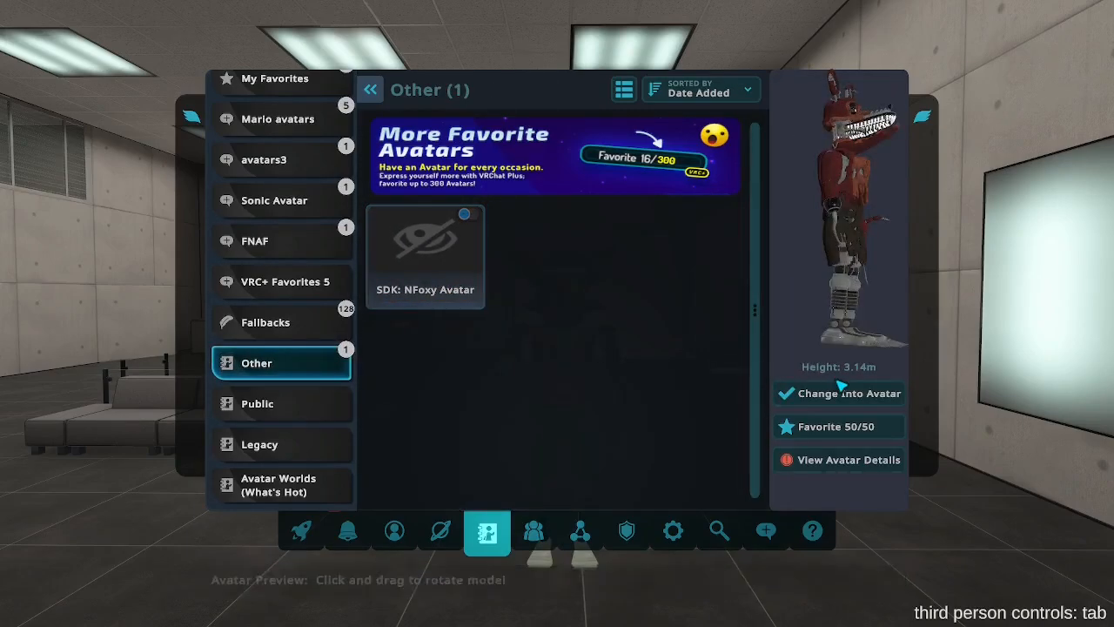
pyautogui.click(848, 393)
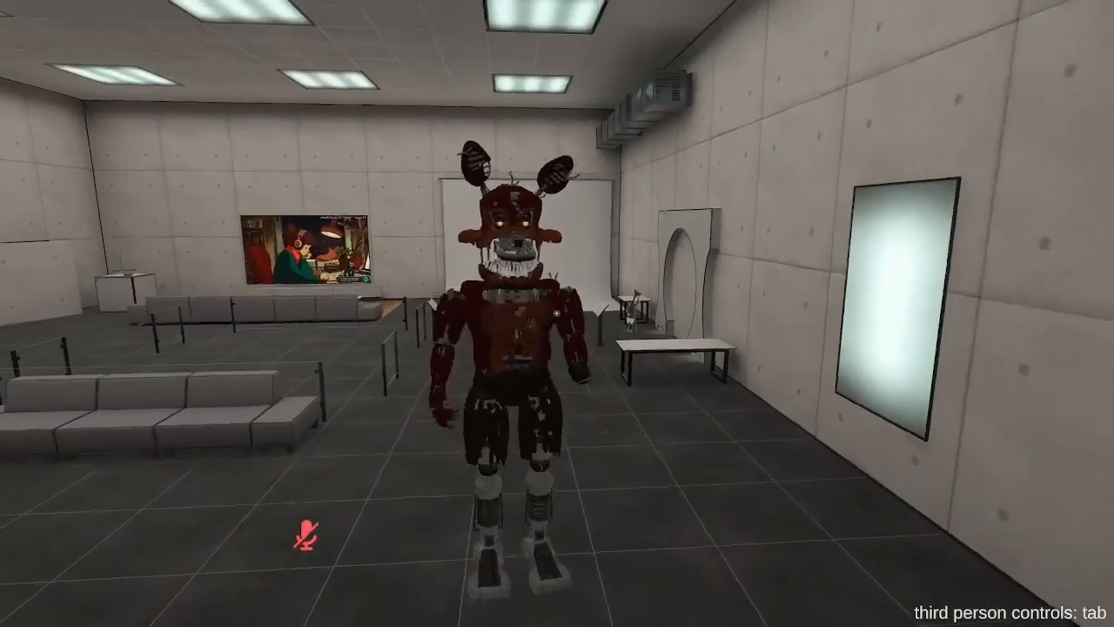
# Walk the Nightmare Foxy avatar back and forth, drop into a crouched crawl, then stand upright
pyautogui.press('s')
pyautogui.press('w')
pyautogui.press('d')
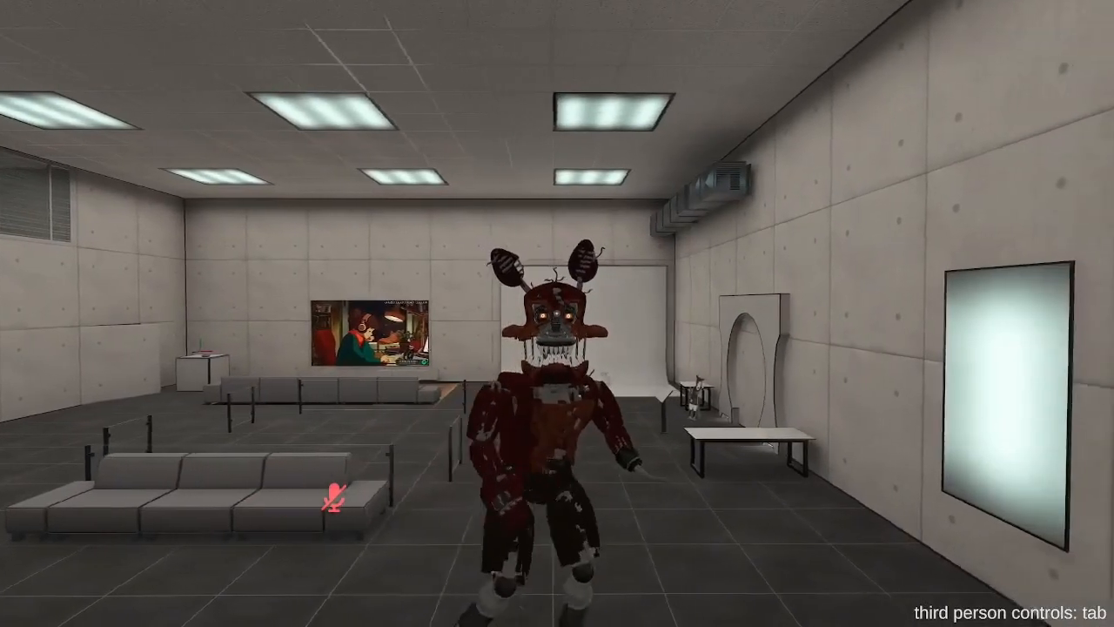
pyautogui.press('s')
pyautogui.press('w')
pyautogui.press('c')
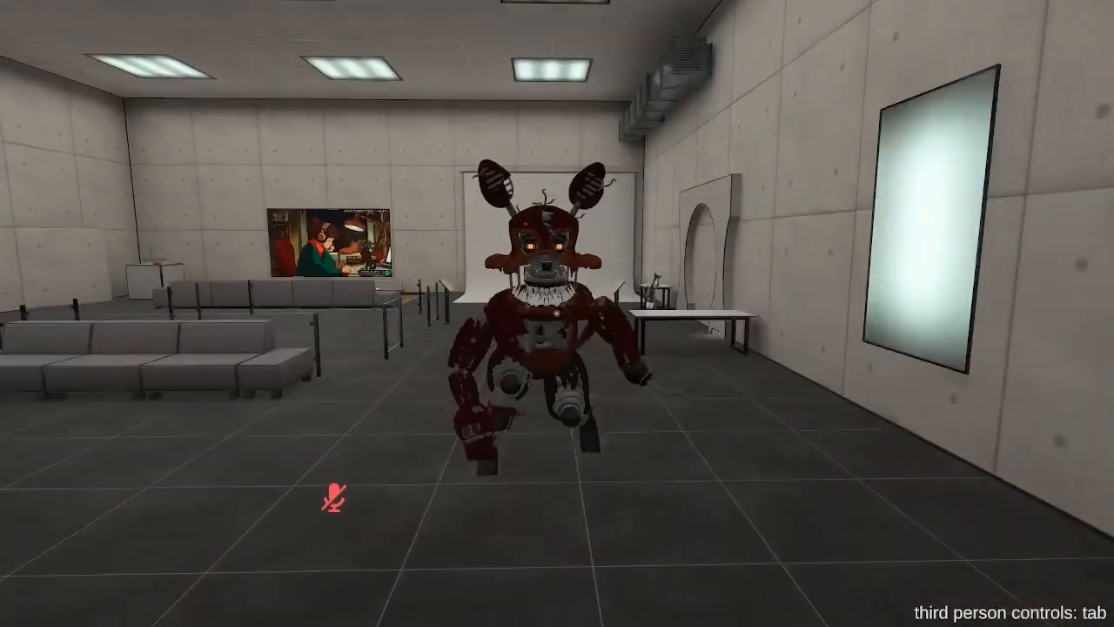
pyautogui.press('s')
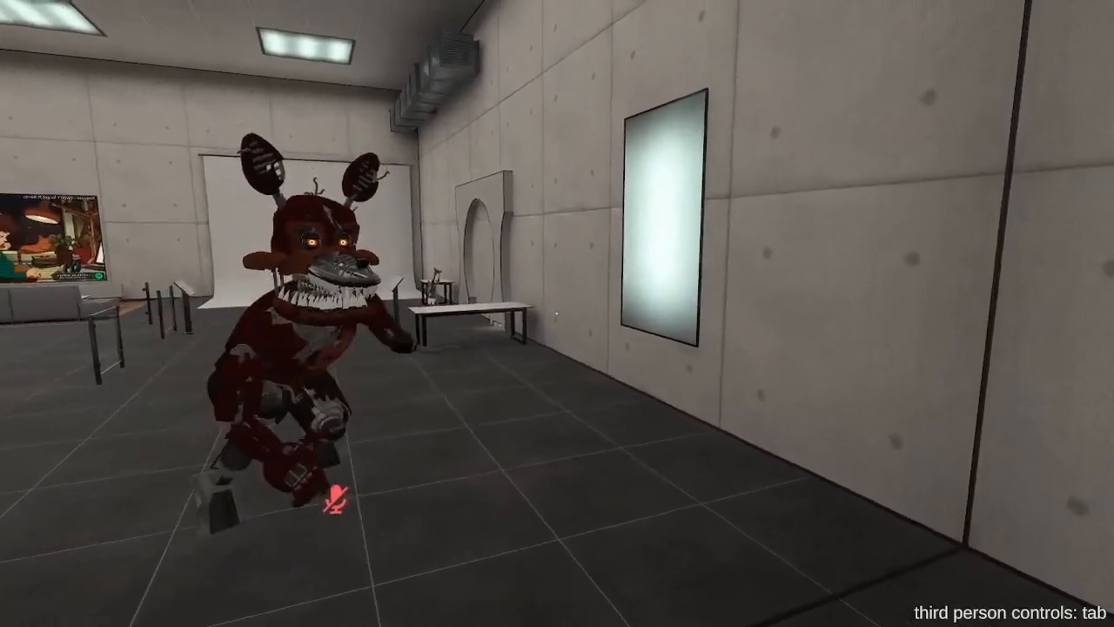
pyautogui.press('c')
pyautogui.press('a')
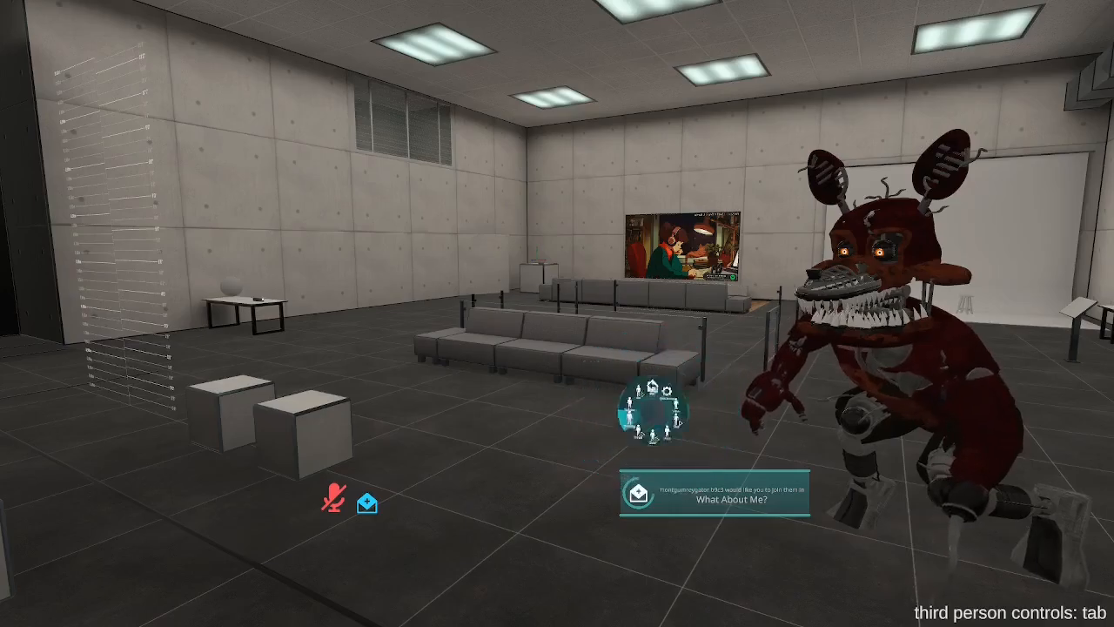
# Walk past the couch to the TV lounge and open the Notifications list of join invites
pyautogui.press('r')
pyautogui.press('c')
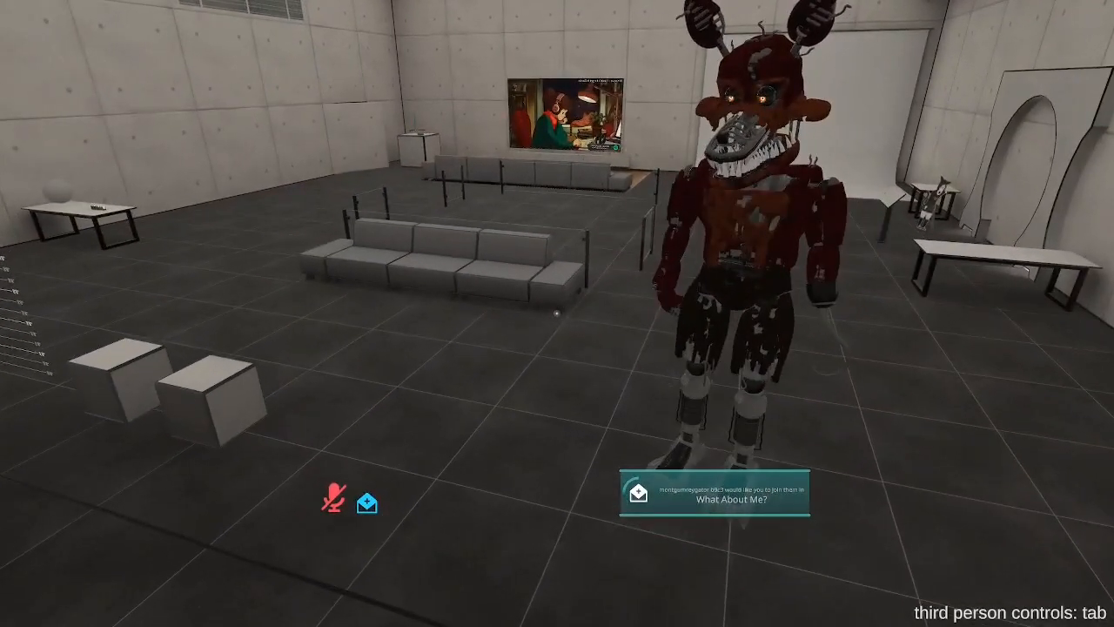
pyautogui.press('w')
pyautogui.press('w')
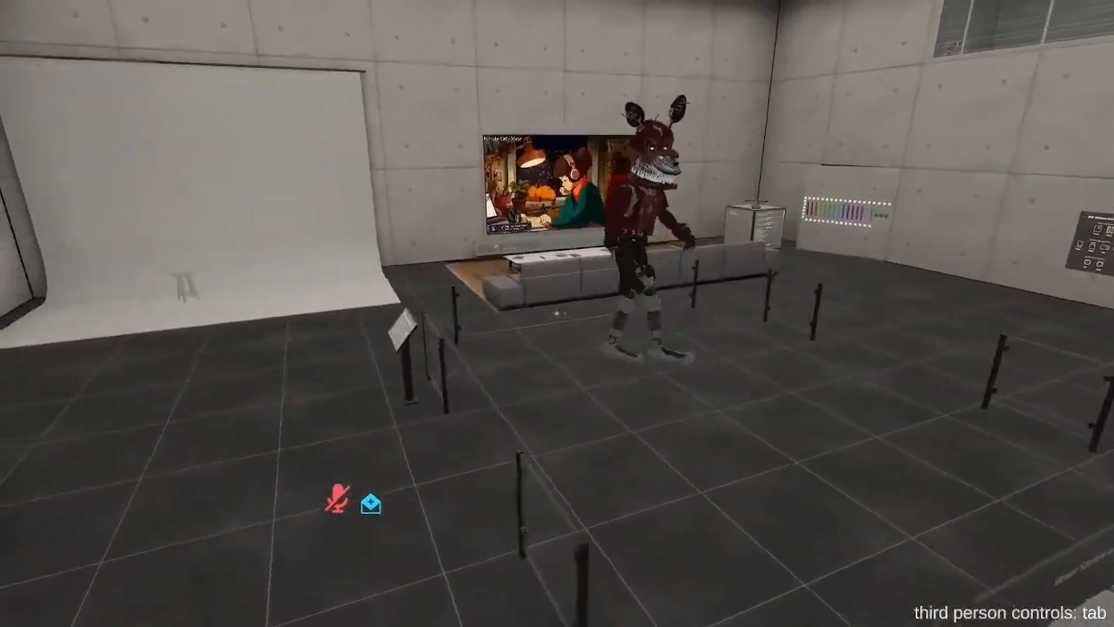
pyautogui.press('w')
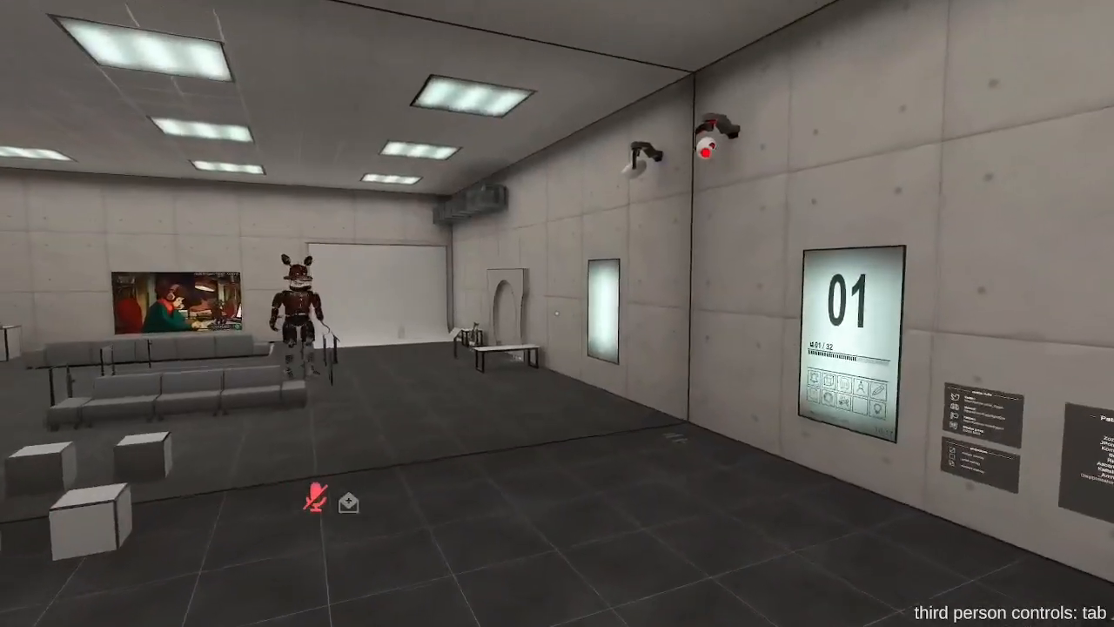
pyautogui.press('w')
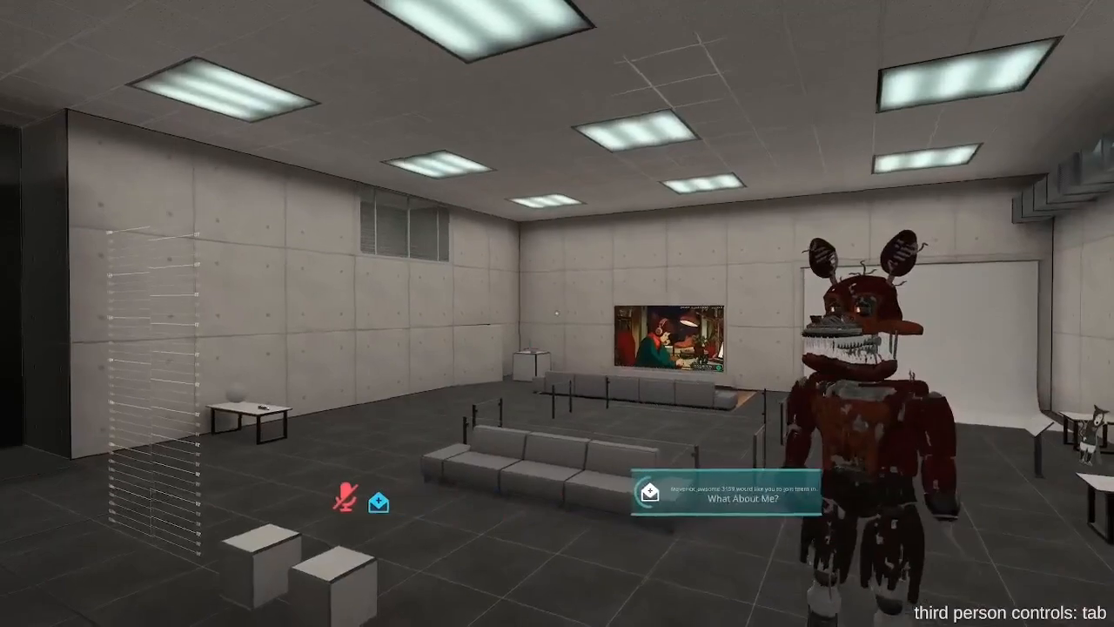
pyautogui.press('Escape')
pyautogui.click(443, 164)
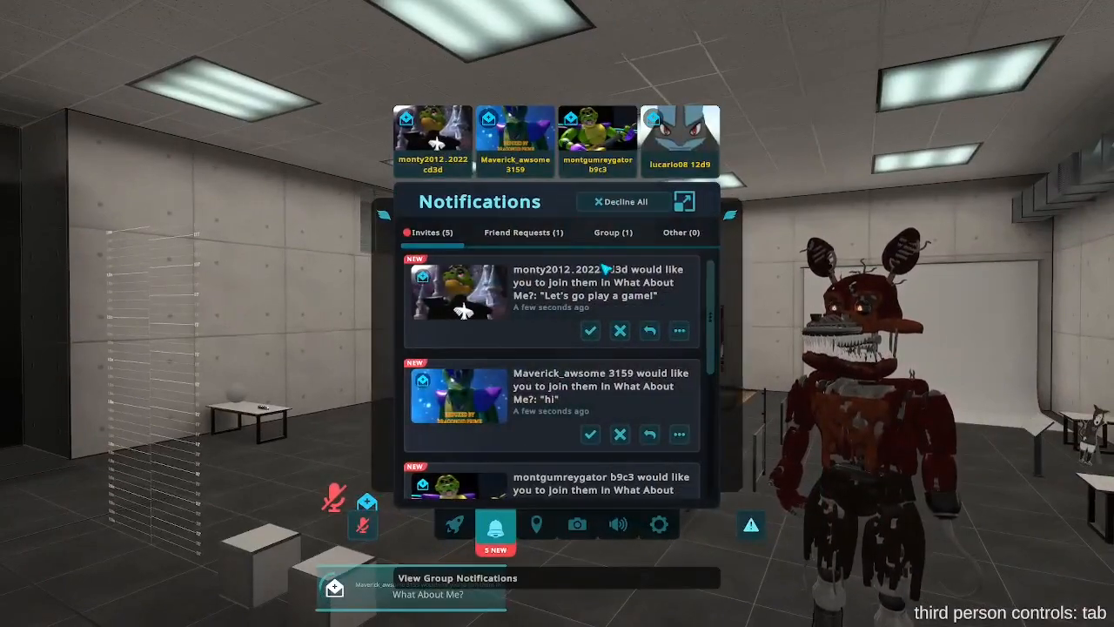
# Decline all five join invites, accept the friend request and dismiss the group announcement
pyautogui.click(621, 332)
pyautogui.click(621, 332)
pyautogui.click(622, 331)
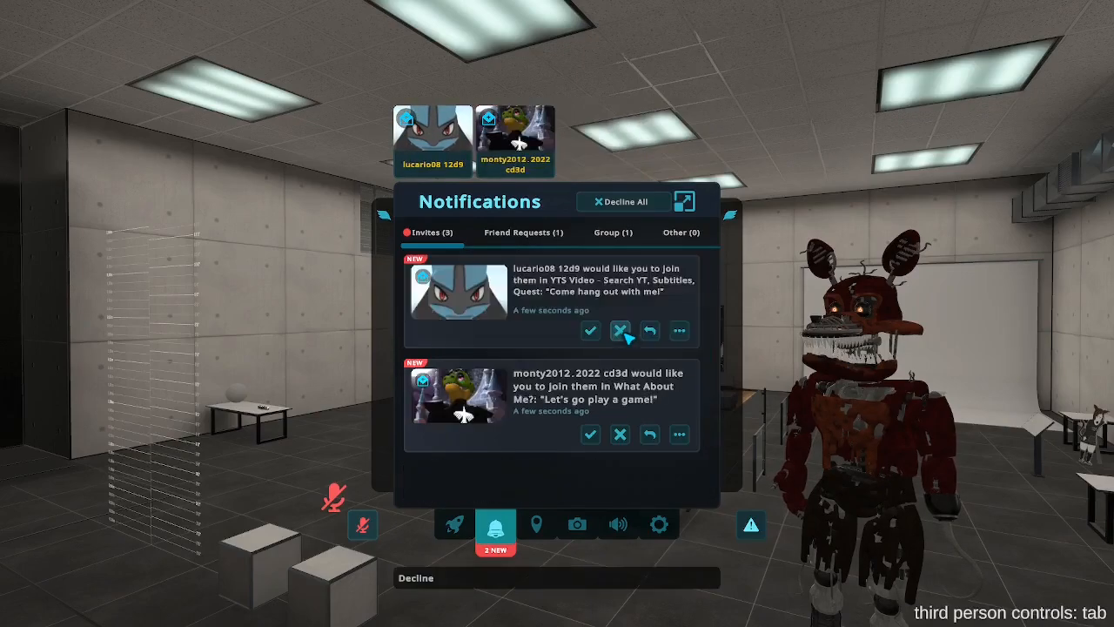
pyautogui.click(621, 332)
pyautogui.click(621, 331)
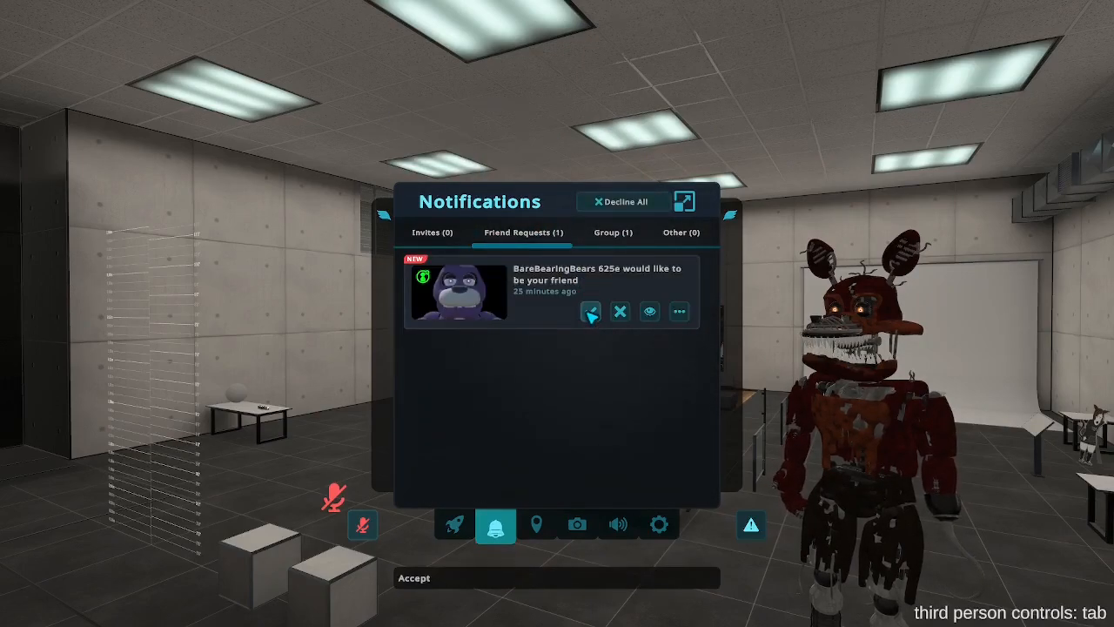
pyautogui.click(588, 311)
pyautogui.click(616, 233)
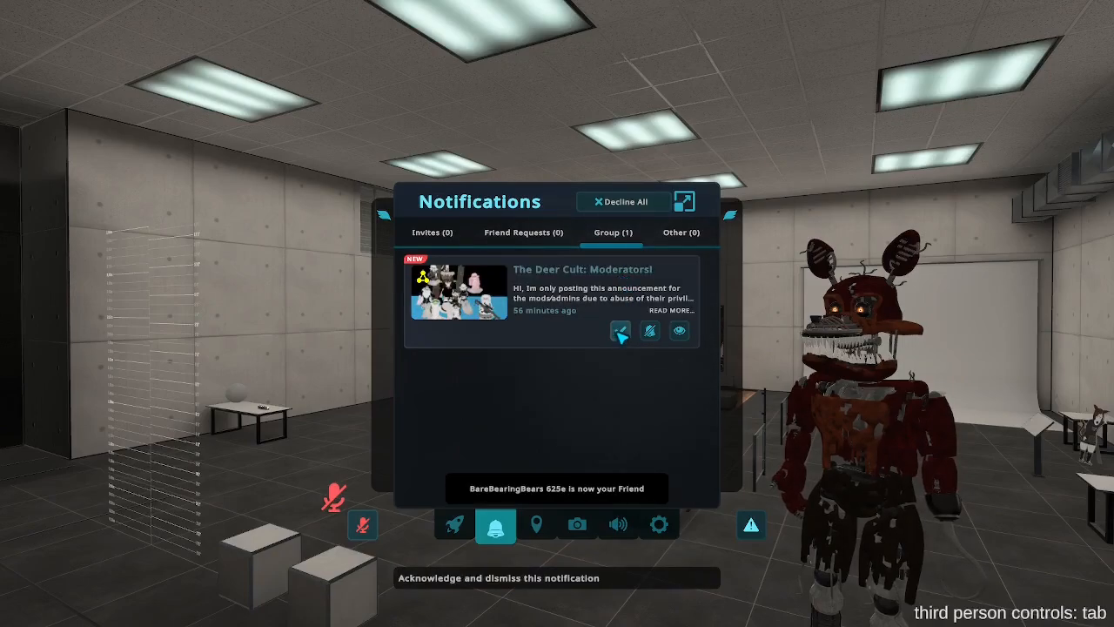
pyautogui.click(618, 330)
pyautogui.press('Escape')
# Set the social status to Do Not Disturb
pyautogui.click(594, 369)
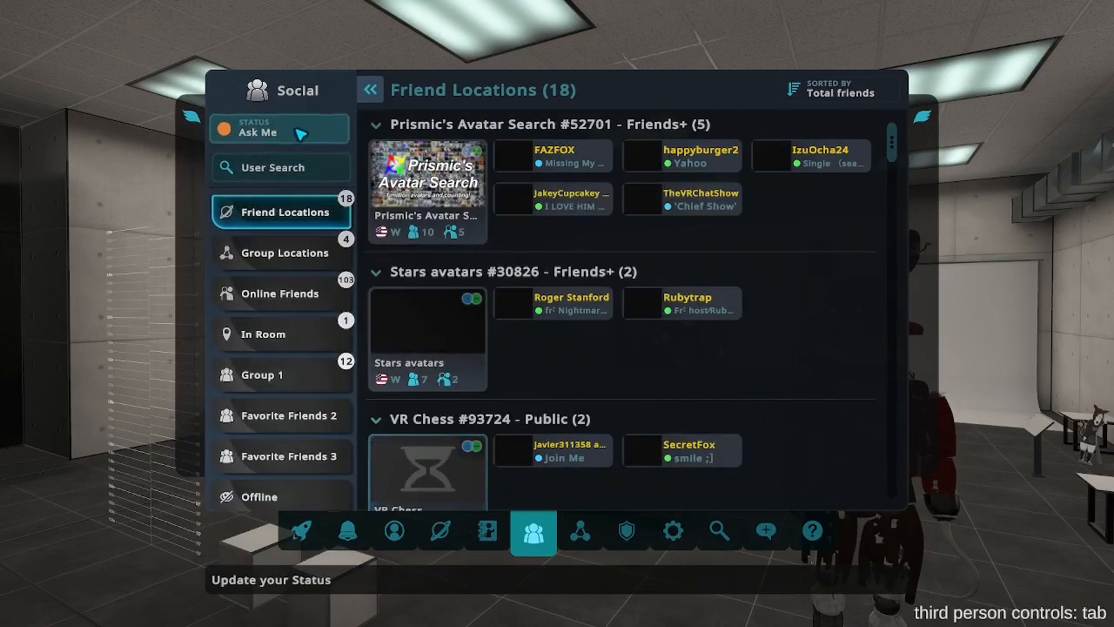
pyautogui.click(299, 132)
pyautogui.click(488, 339)
pyautogui.click(556, 394)
pyautogui.press('Escape')
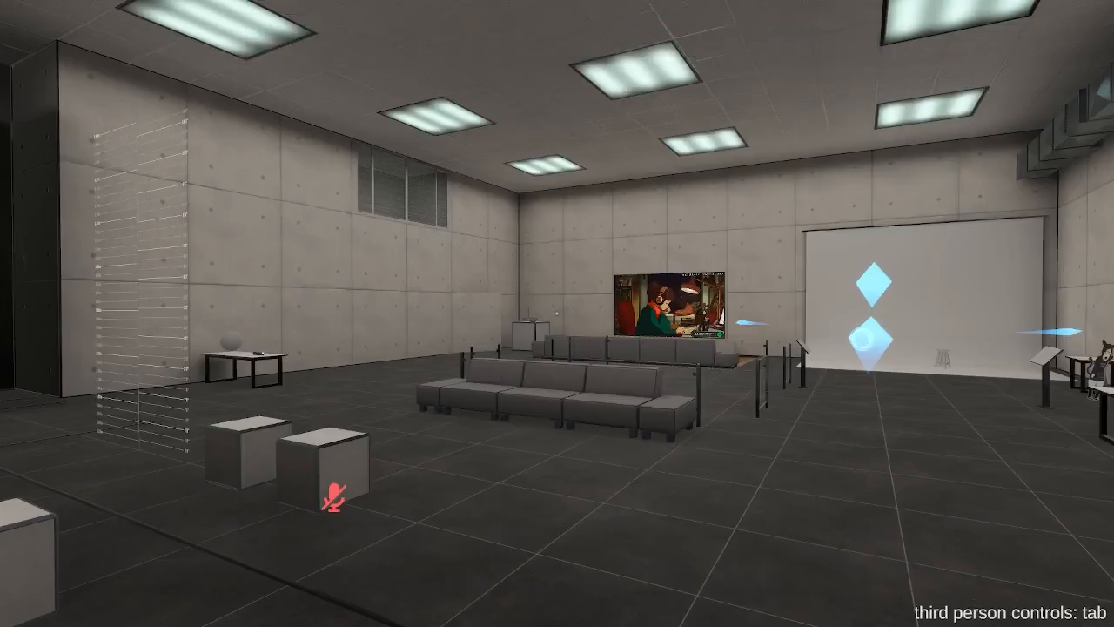
# Switch to third-person view and change into the SDK: NFoxy Avatar from the Avatars page
pyautogui.press('Tab')
pyautogui.press('Escape')
pyautogui.click(487, 531)
pyautogui.click(425, 257)
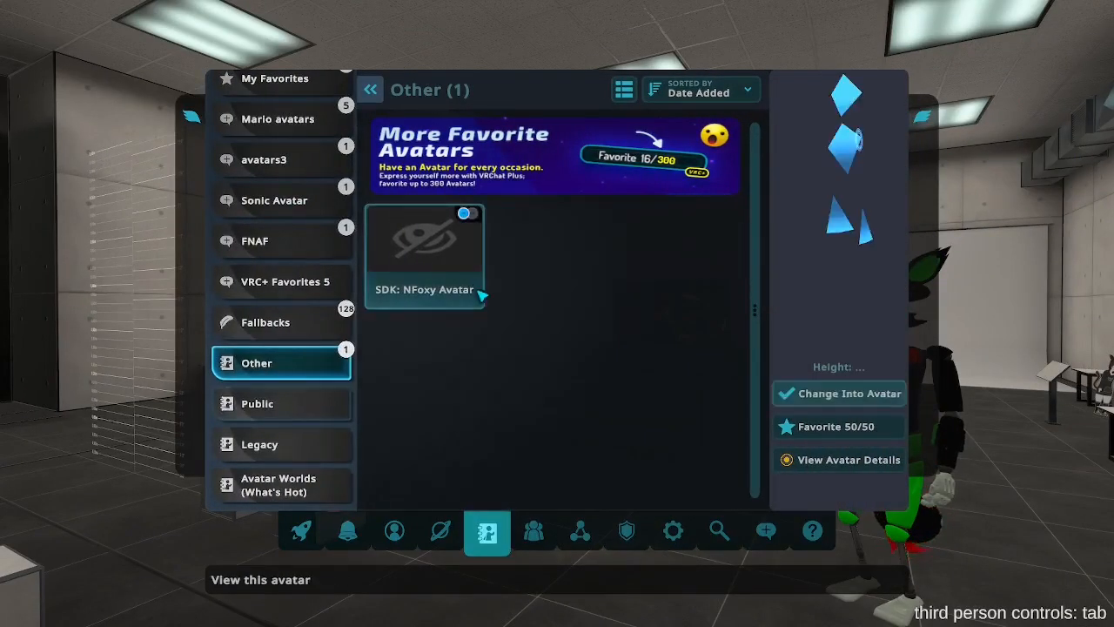
pyautogui.click(805, 398)
pyautogui.press('w')
pyautogui.press('Escape')
pyautogui.click(520, 374)
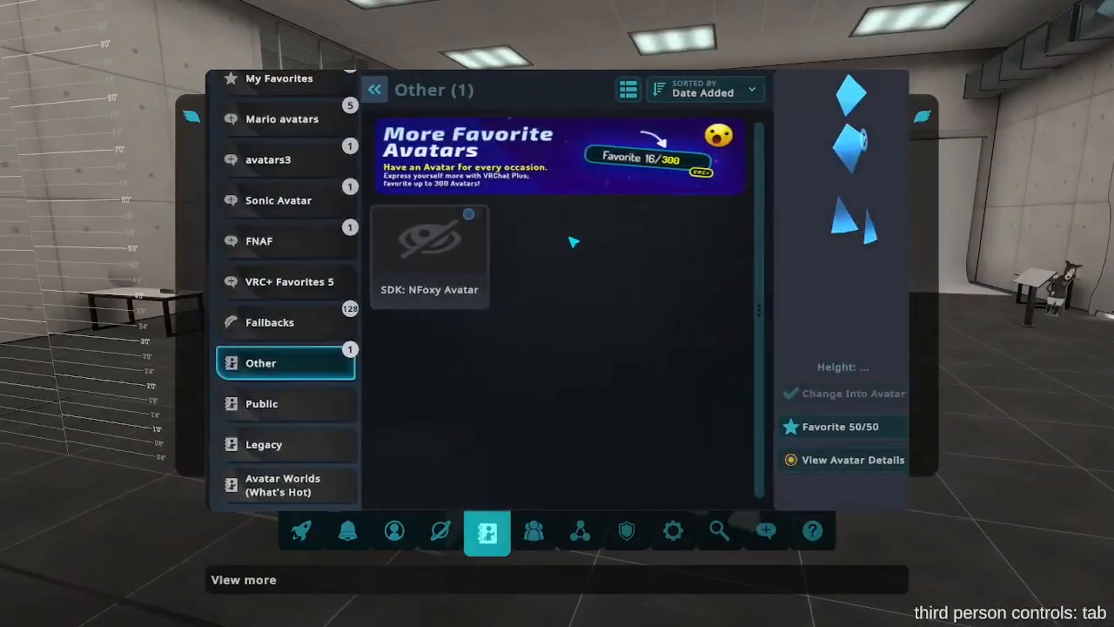
pyautogui.click(818, 393)
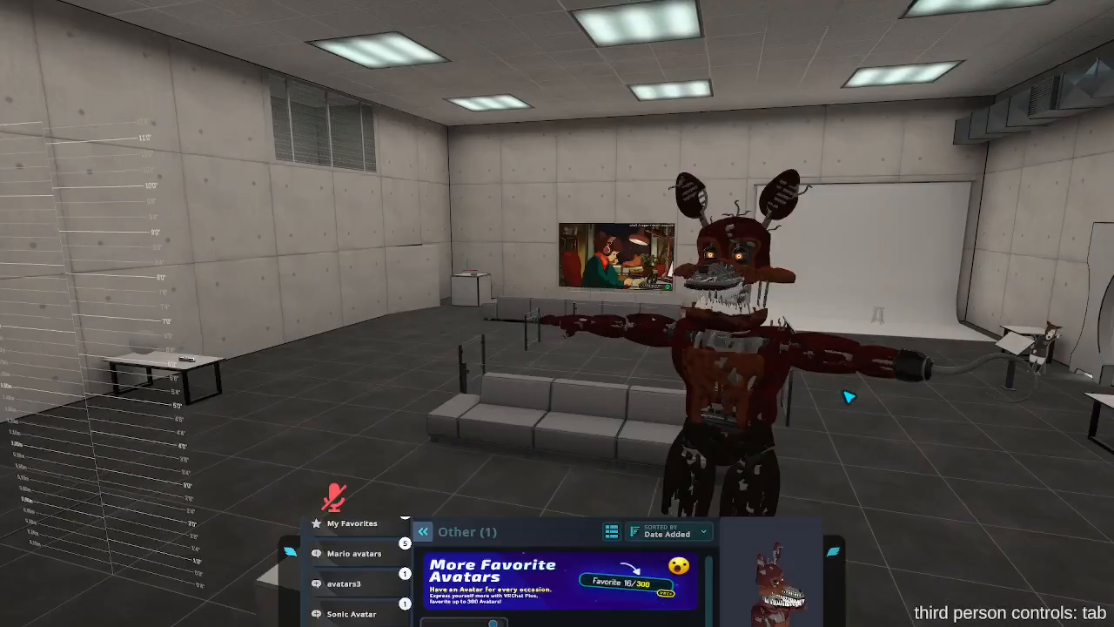
# Walk the new avatar back and forth and briefly check notifications
pyautogui.press('s')
pyautogui.press('w')
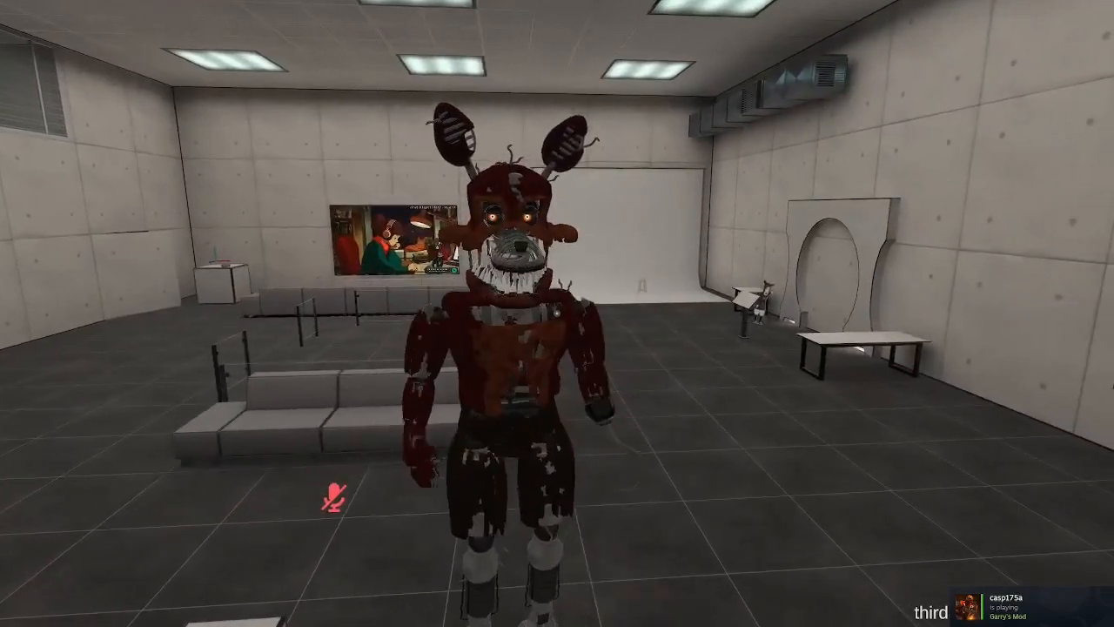
pyautogui.press('s')
pyautogui.press('w')
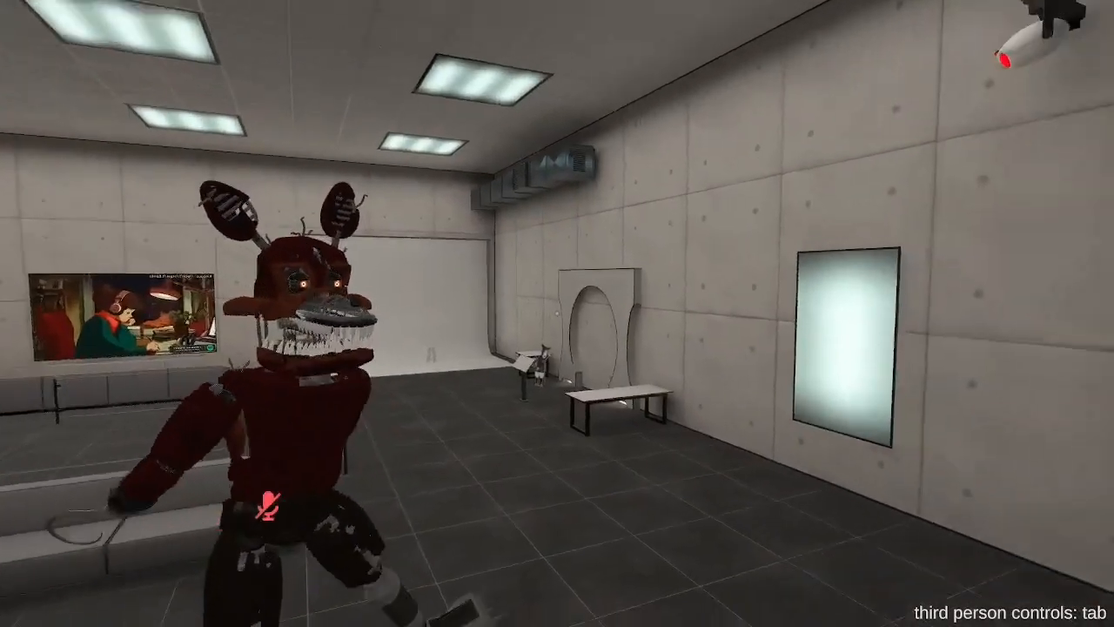
pyautogui.press('Escape')
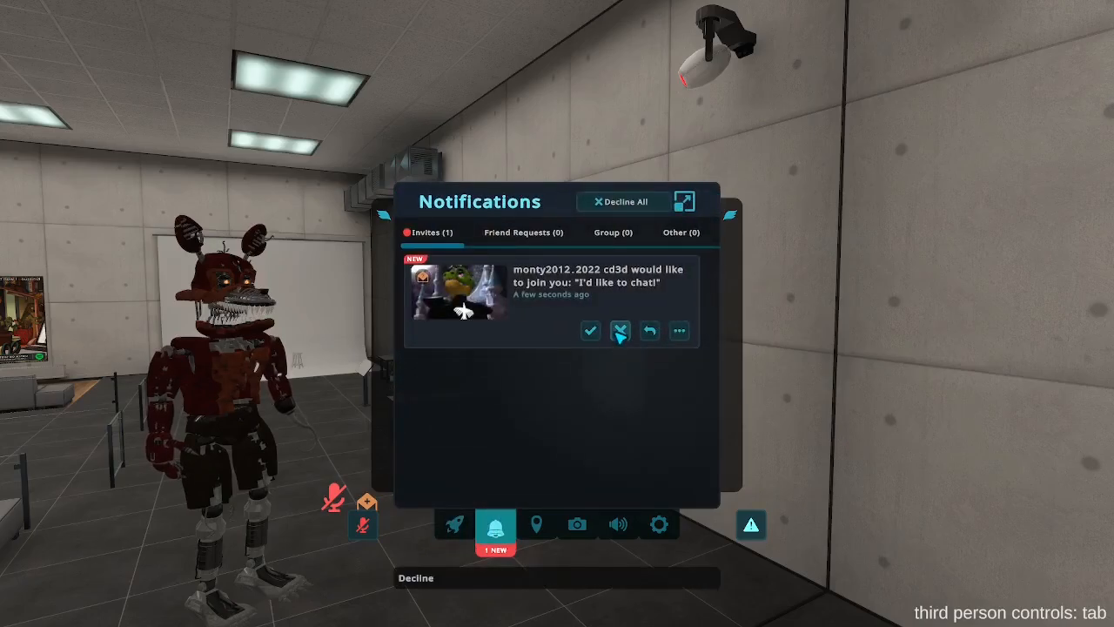
pyautogui.press('Escape')
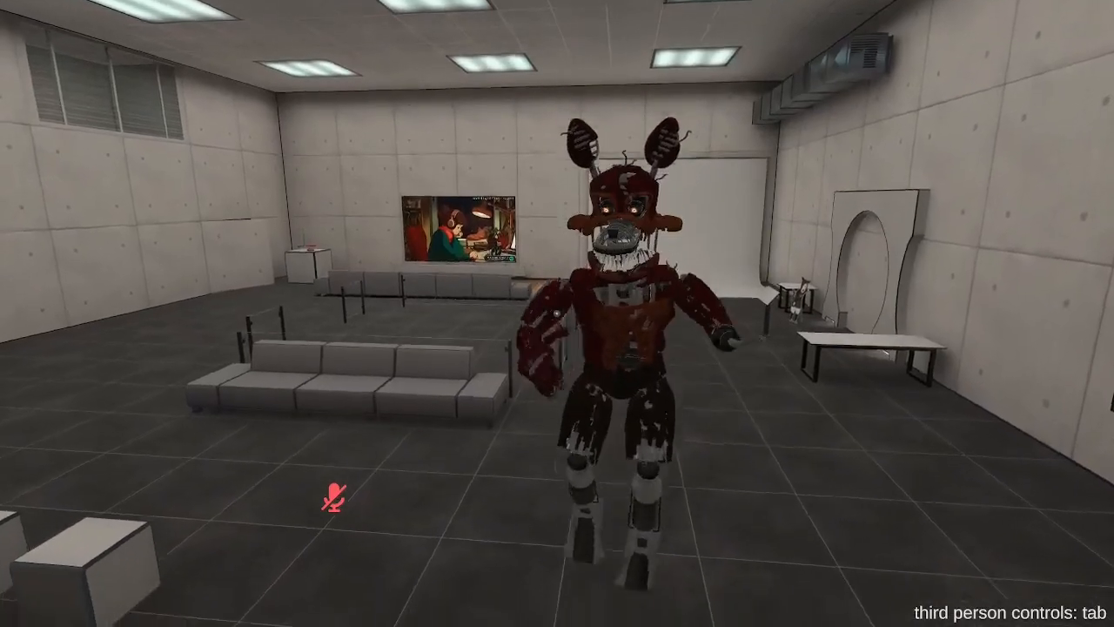
# Walk sideways, then forward past the height chart and cubes to the bench and lit wall panel
pyautogui.press('r')
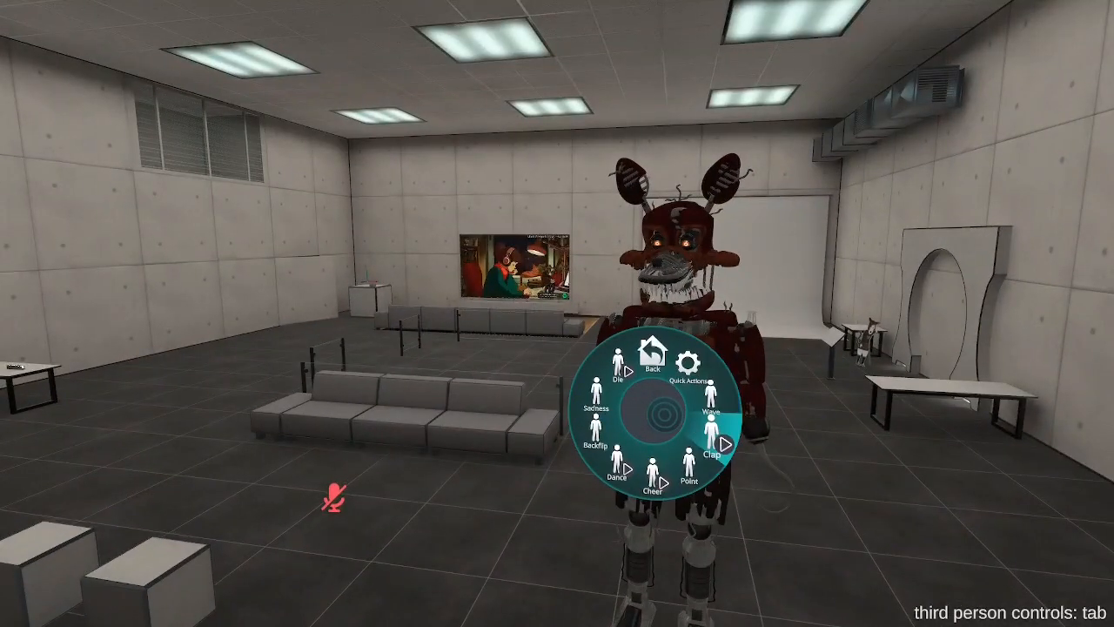
pyautogui.press('r')
pyautogui.press('d')
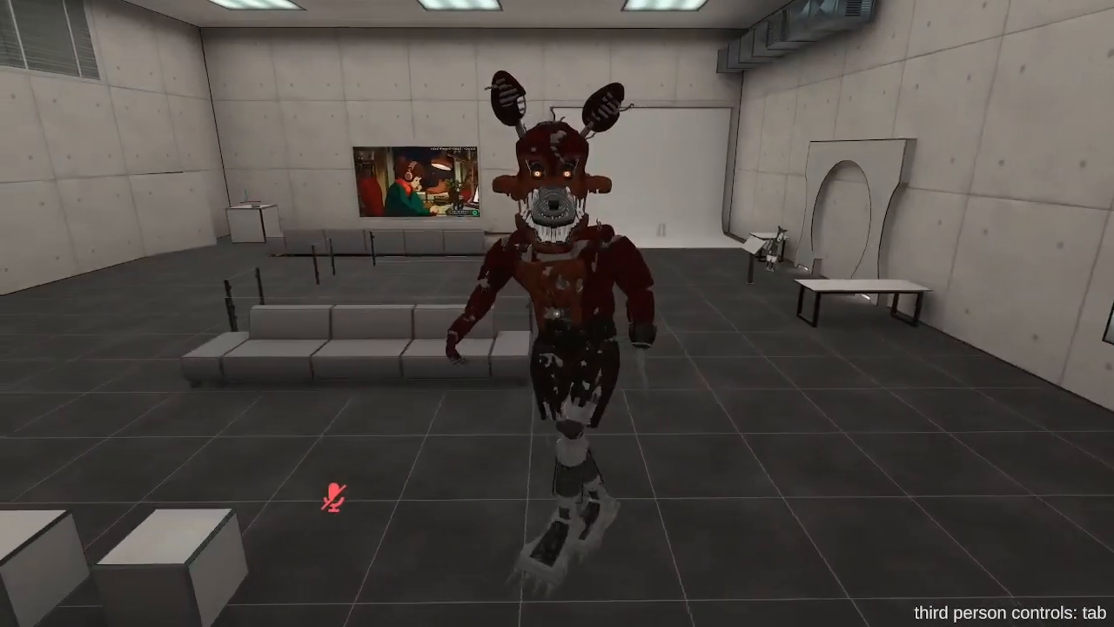
pyautogui.press('a')
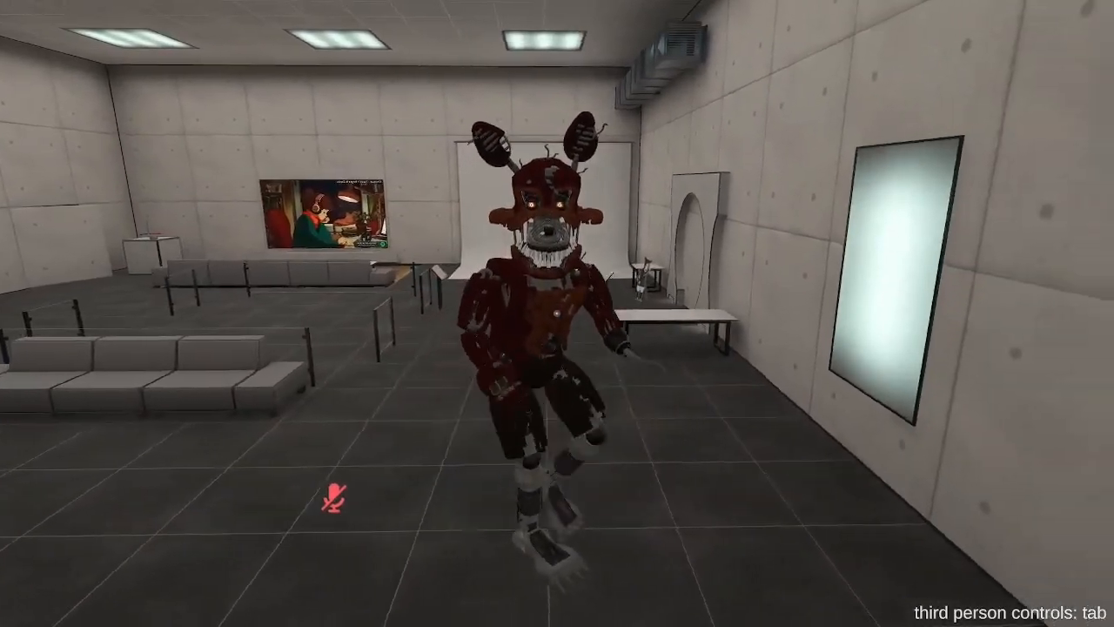
pyautogui.press('d')
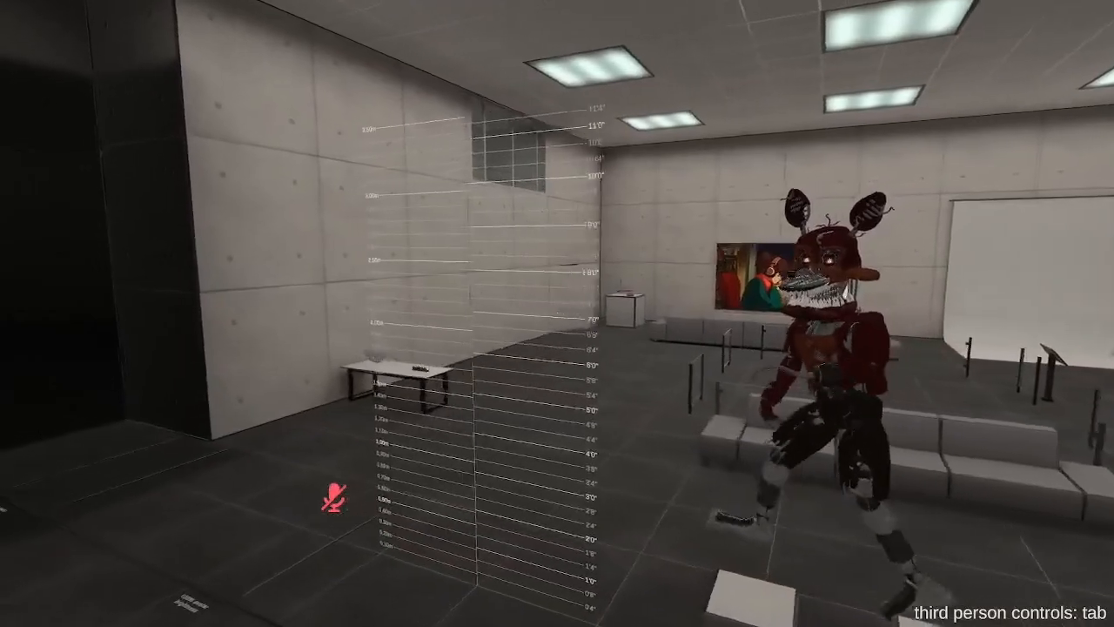
pyautogui.press('w')
pyautogui.press('a')
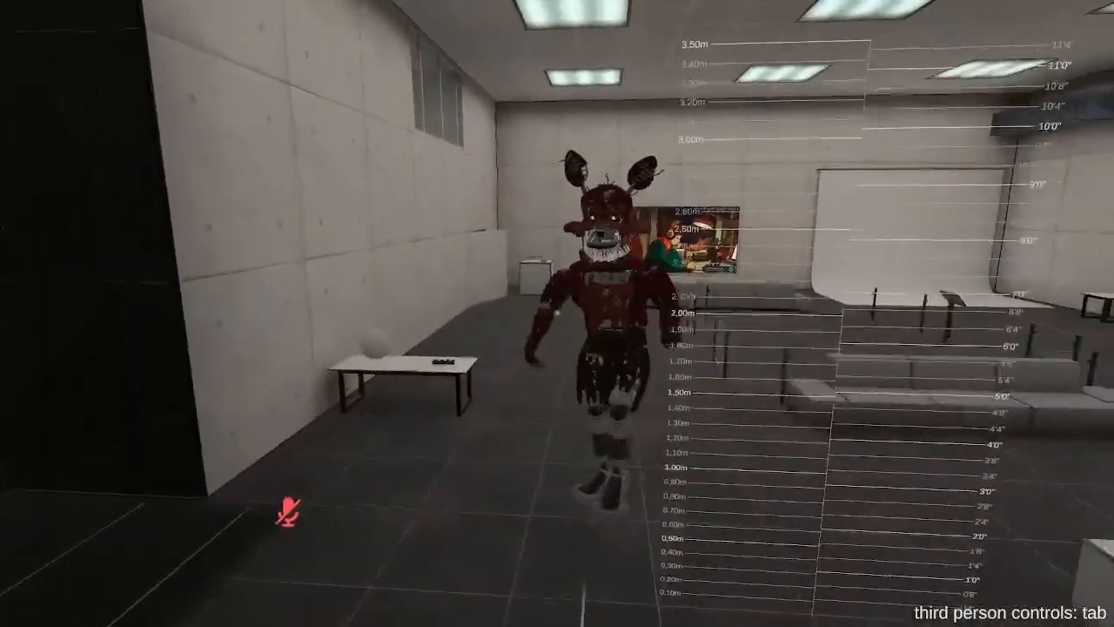
pyautogui.press('w')
pyautogui.press('d')
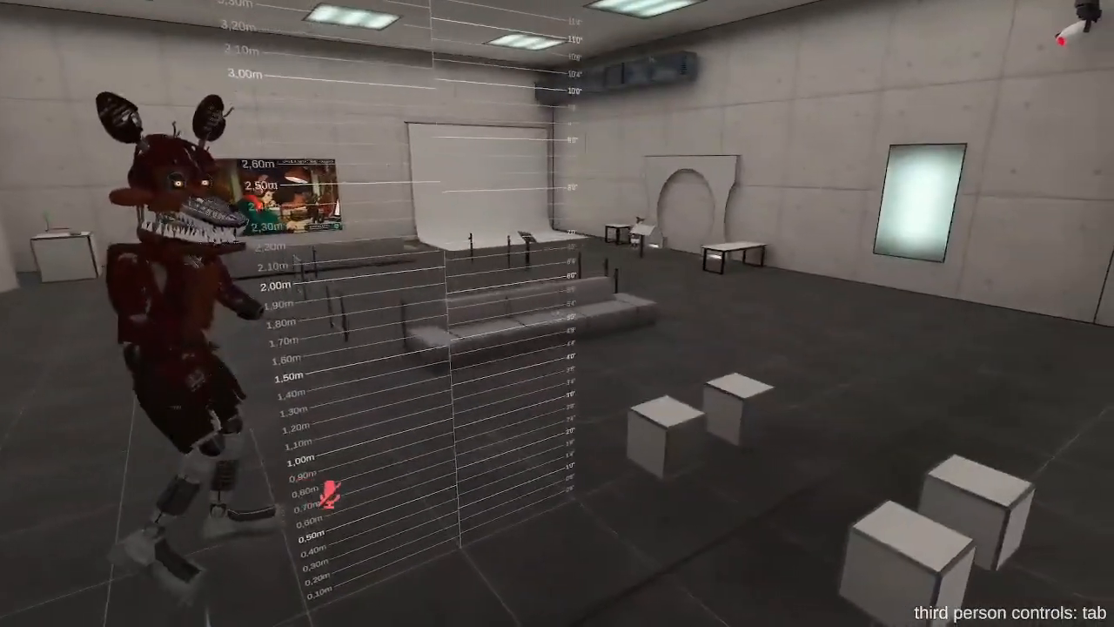
pyautogui.press('w')
pyautogui.press('d')
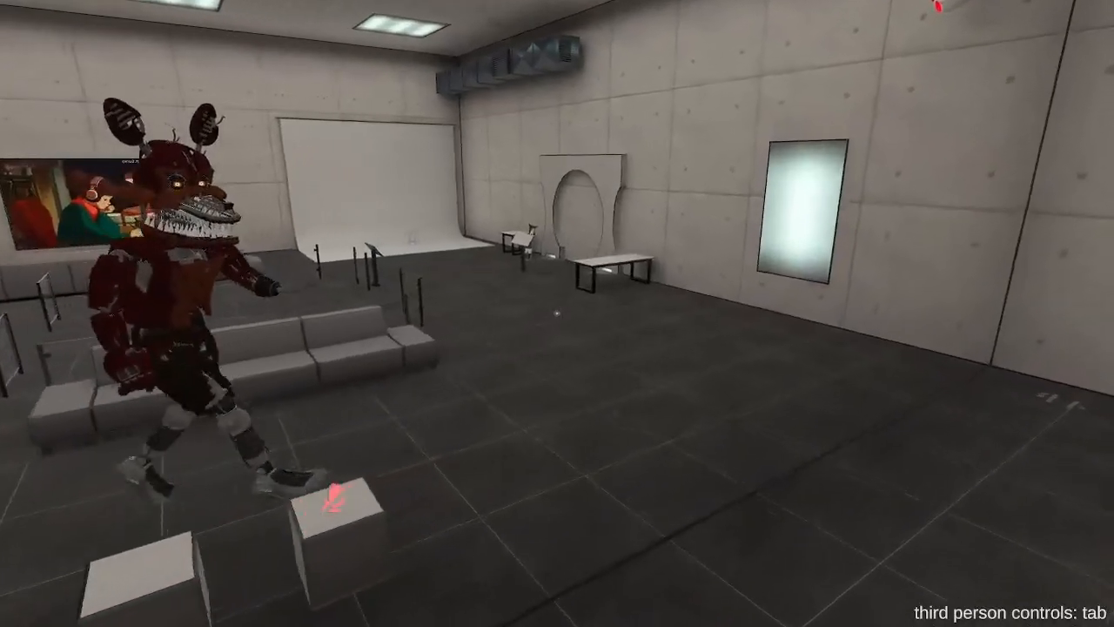
pyautogui.press('w')
pyautogui.press('d')
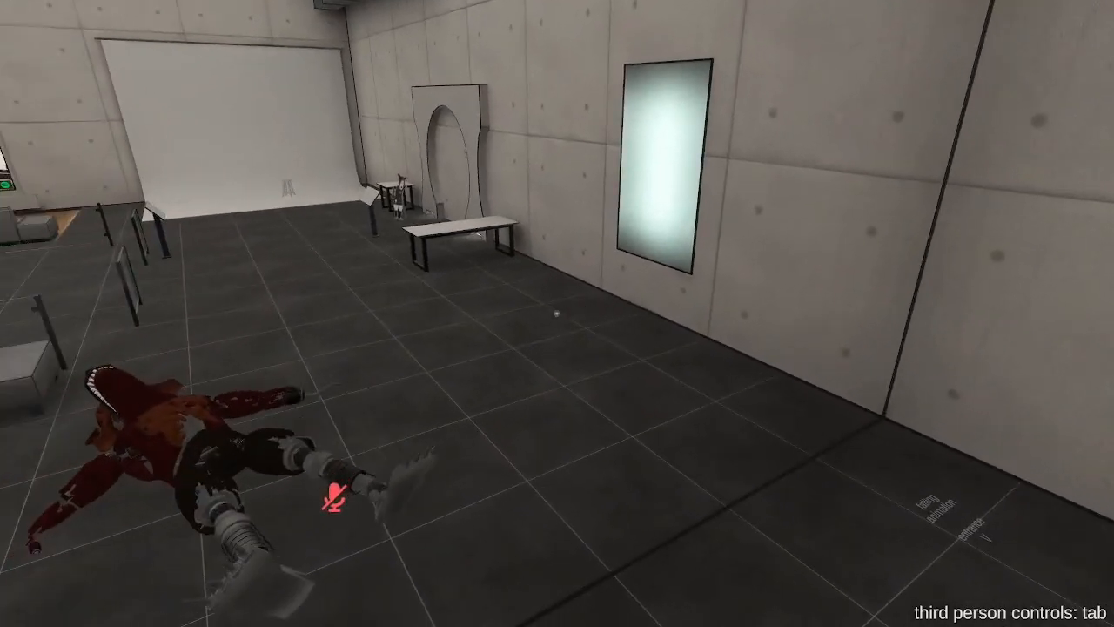
# Close the emote wheel after the Die emote, then step side to side and jump
pyautogui.click(635, 397)
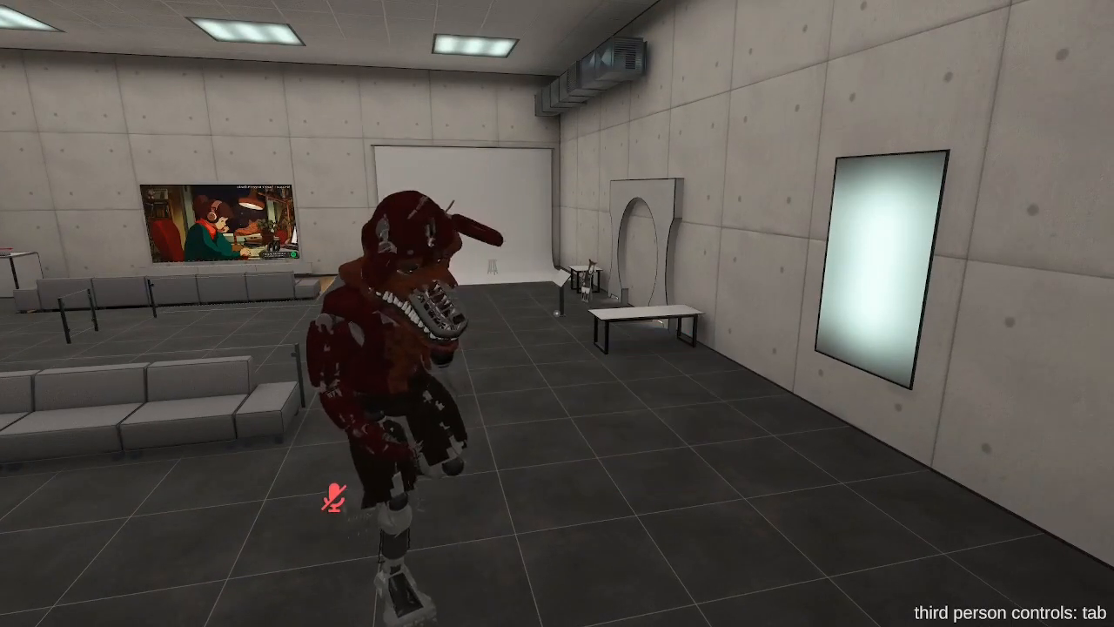
pyautogui.press('a')
pyautogui.press('d')
pyautogui.press('space')
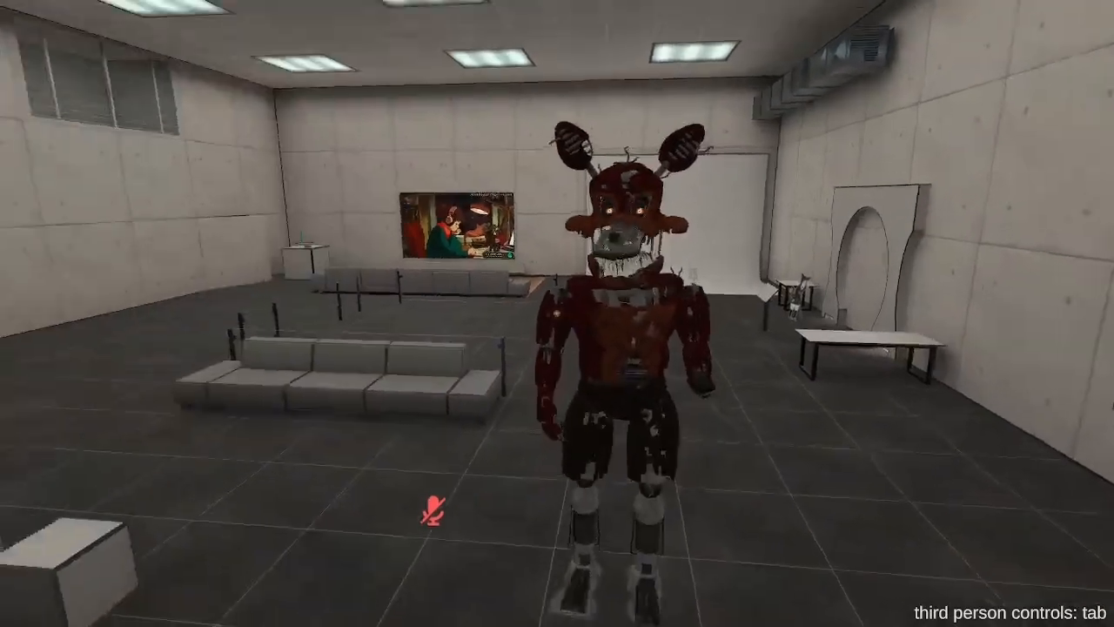
# Play the Backflip emote, then show the Audio settings (Master 80%, World 90%)
pyautogui.press('r')
pyautogui.press('r')
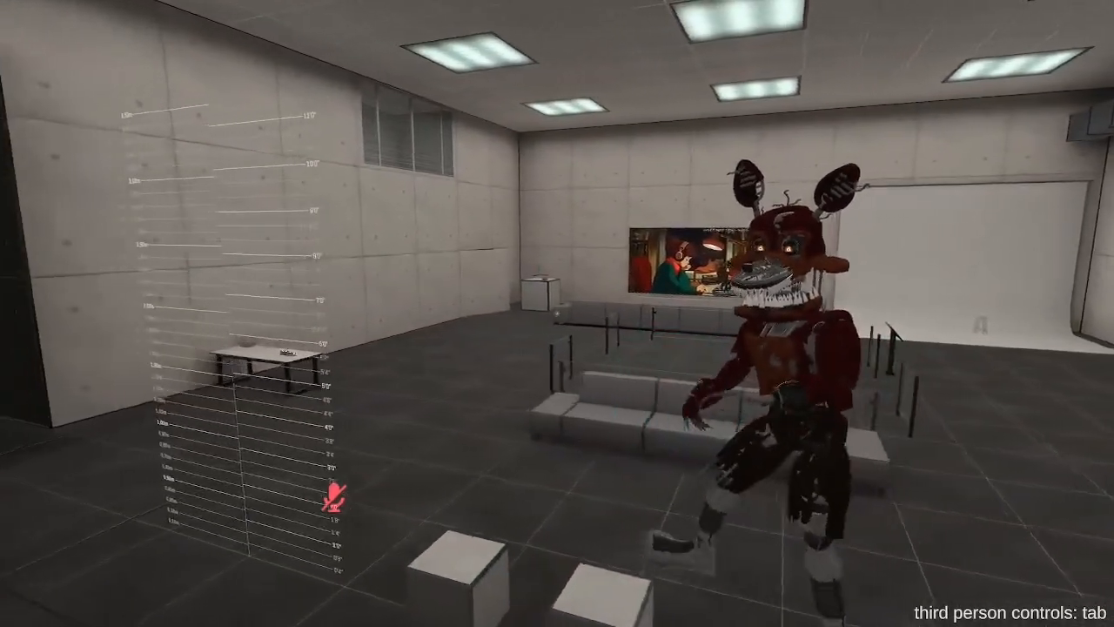
pyautogui.press('r')
pyautogui.click(632, 419)
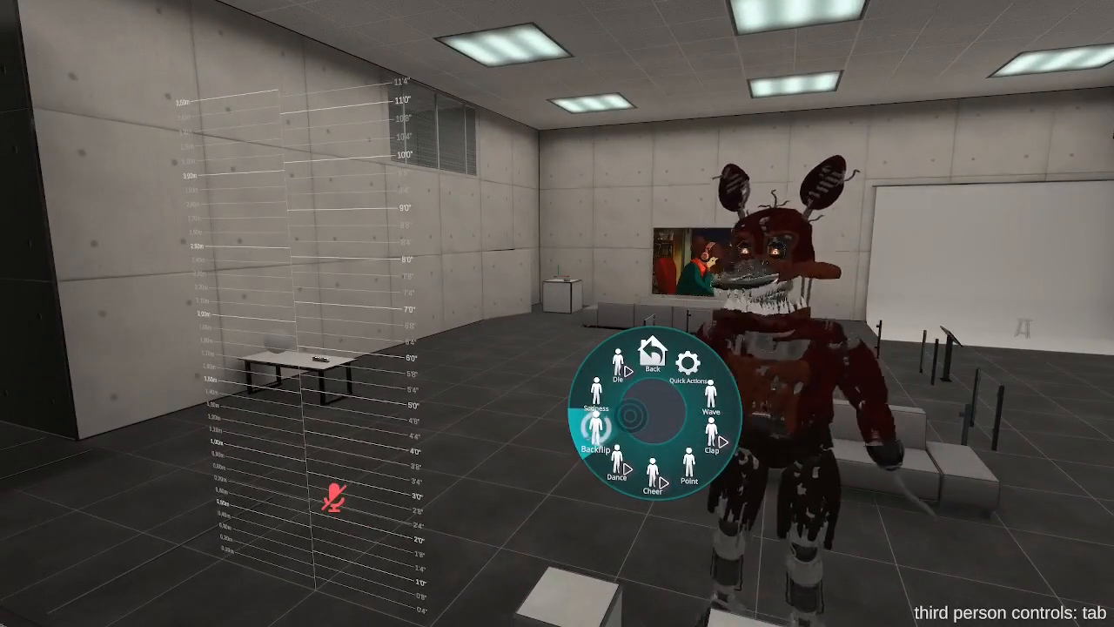
pyautogui.press('r')
pyautogui.press('Escape')
pyautogui.click(618, 525)
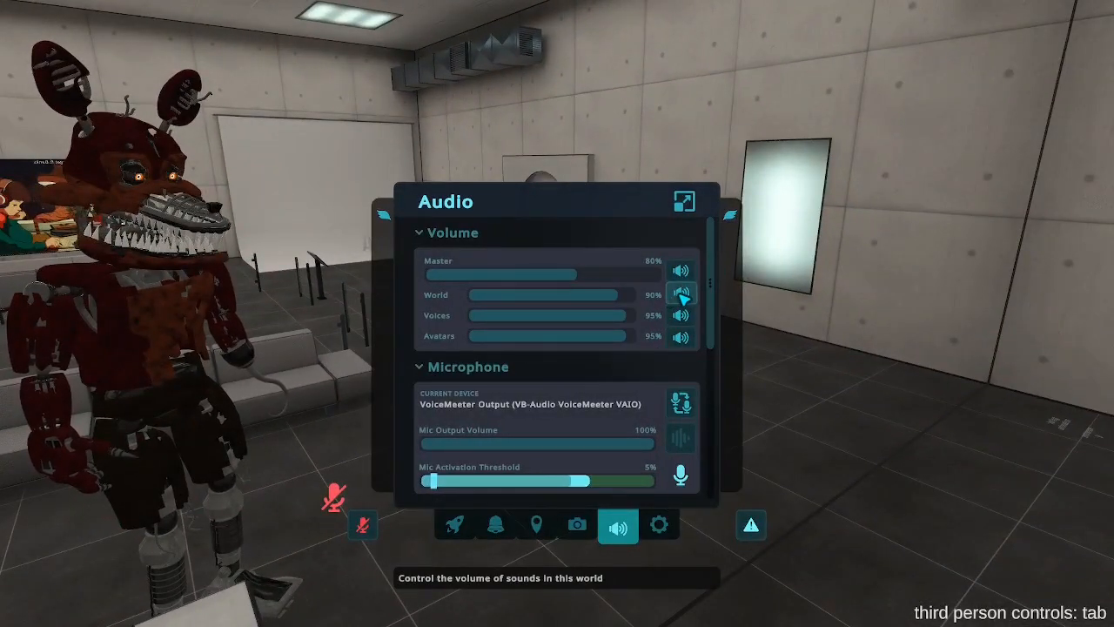
# Walk to the seating area, sit in the seat by the stanchions, then stand back up
pyautogui.press('Escape')
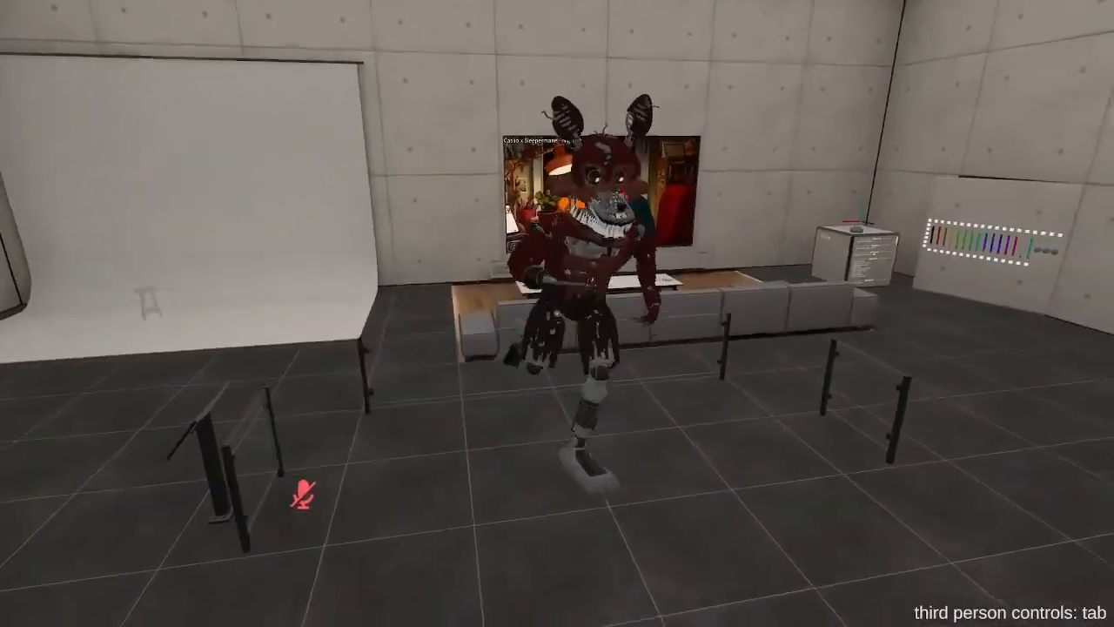
pyautogui.press('w')
pyautogui.press('a')
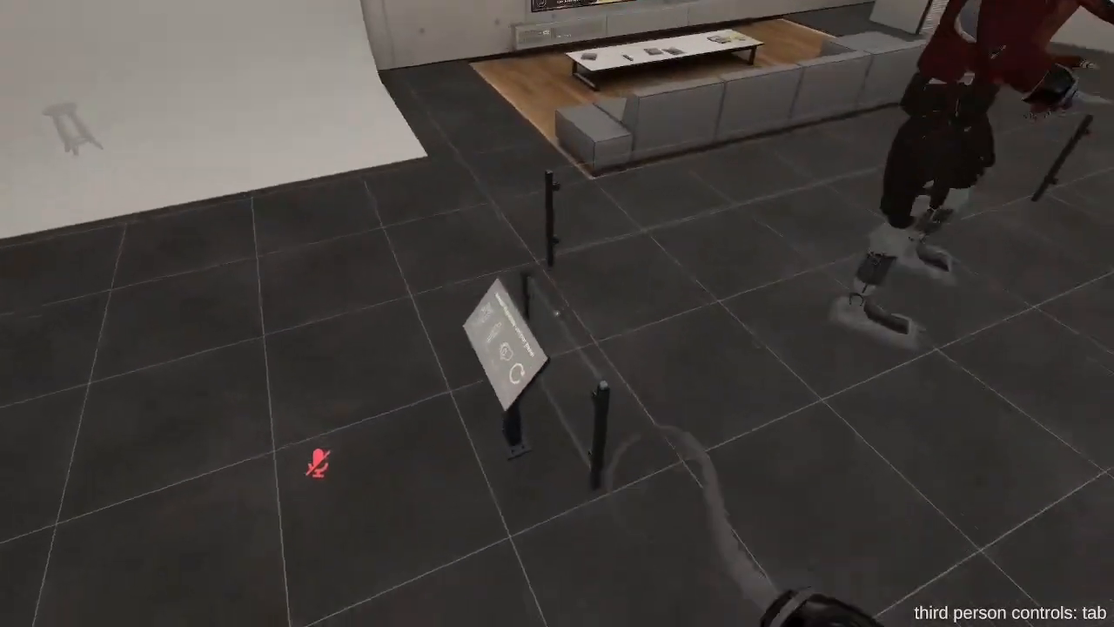
pyautogui.click(557, 313)
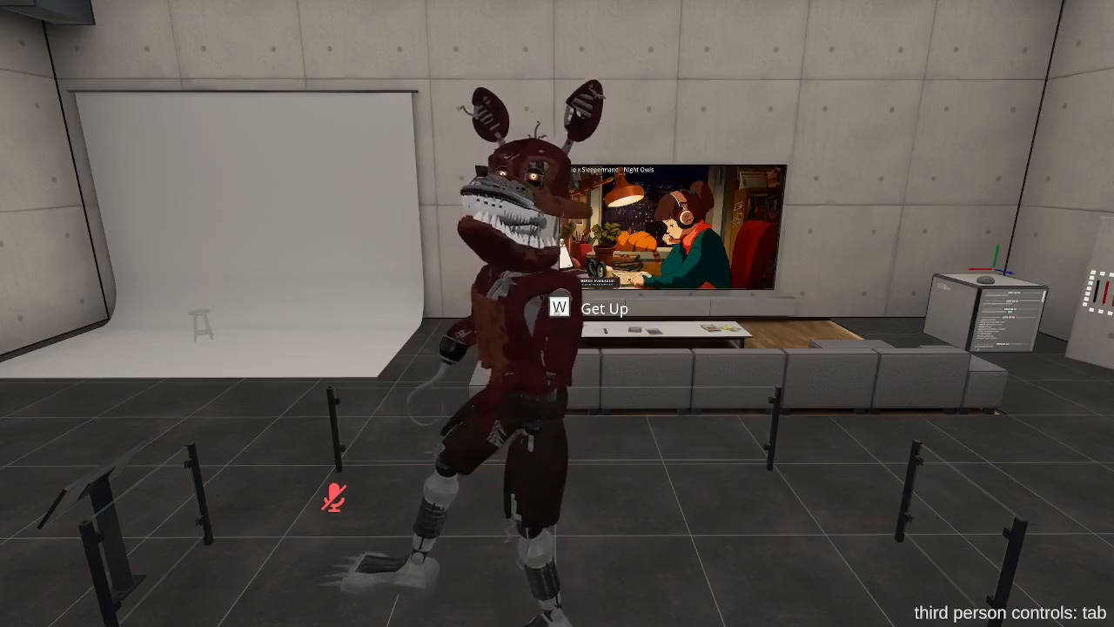
pyautogui.press('Escape')
pyautogui.press('Escape')
pyautogui.press('w')
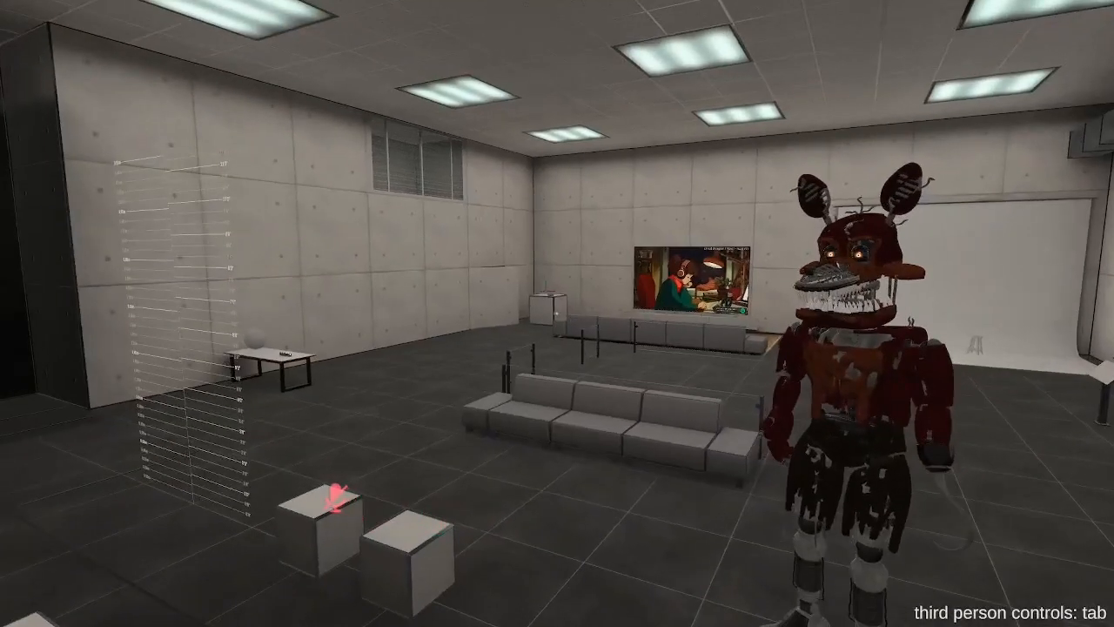
# Alt+Tab over to the Unity project, then return to VRChat
pyautogui.hotkey('alt', 'Tab')
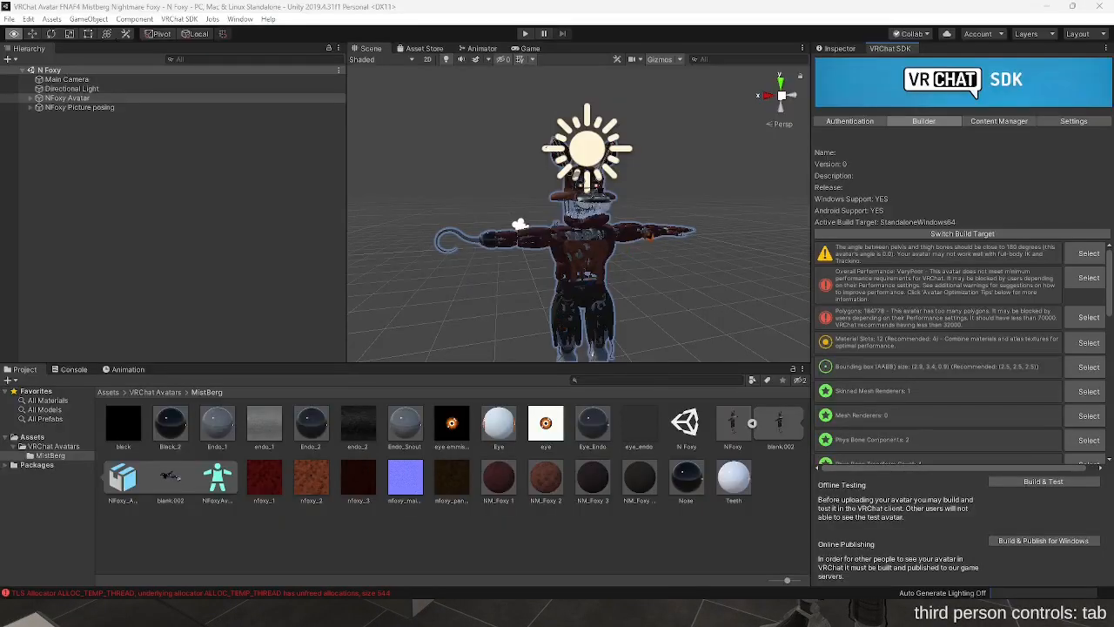
pyautogui.hotkey('alt', 'Tab')
pyautogui.press('Escape')
# Change into FNAF Emodel Foxy from the Uploaded avatars list
pyautogui.click(520, 368)
pyautogui.scroll(3, 313, 196)
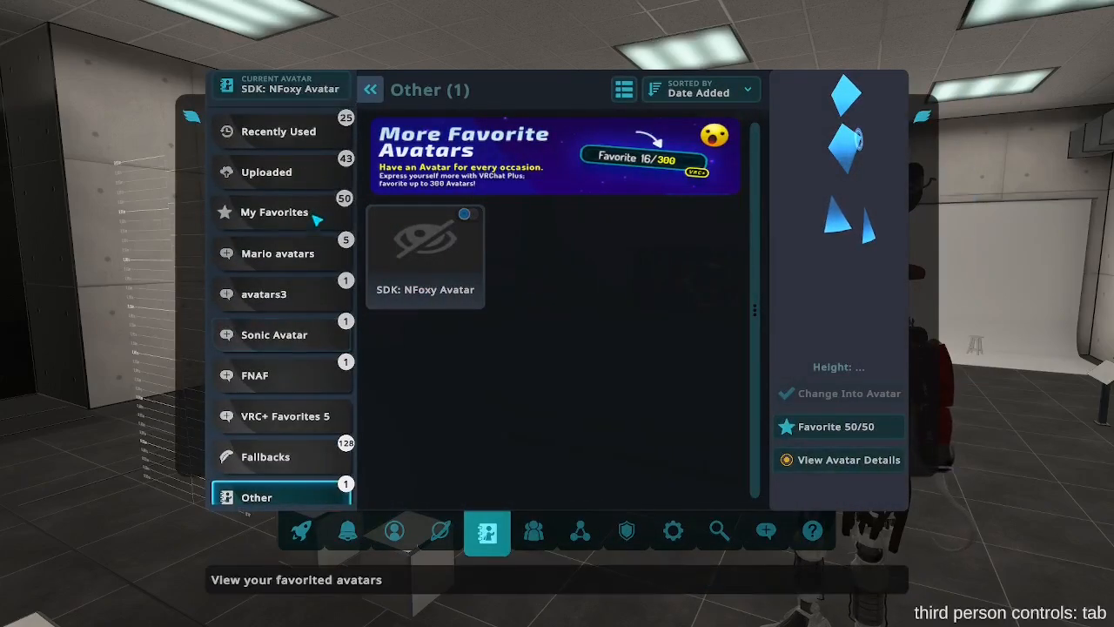
pyautogui.click(305, 177)
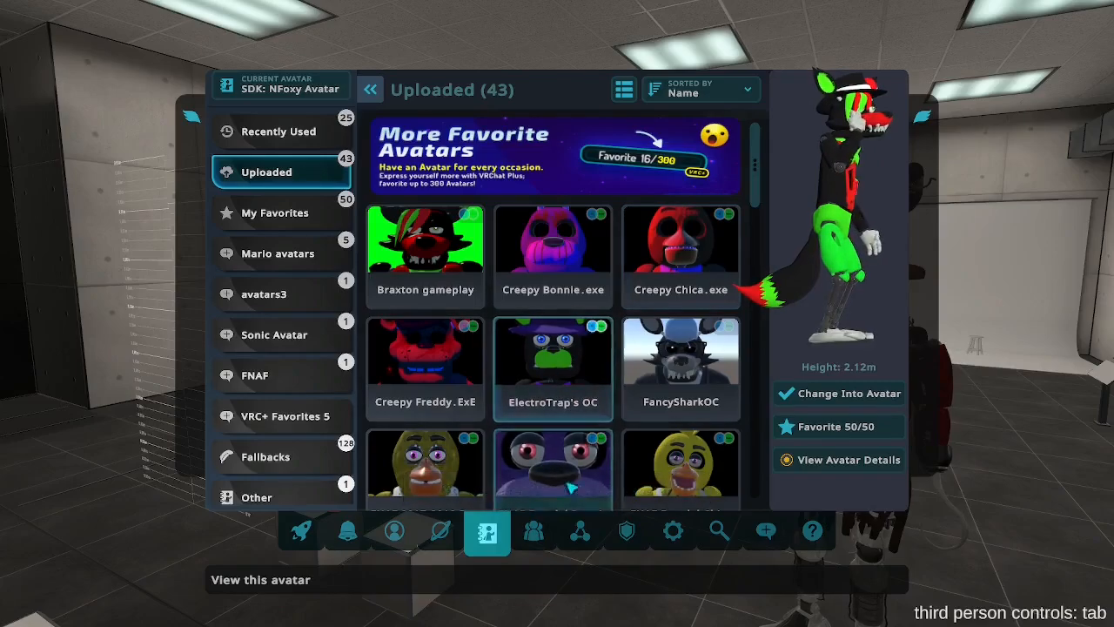
pyautogui.scroll(-3, 568, 461)
pyautogui.click(810, 393)
pyautogui.press('Escape')
# Switch avatars again to FNAF GaboCarts Foxy from the avatars list
pyautogui.scroll(-3, 557, 313)
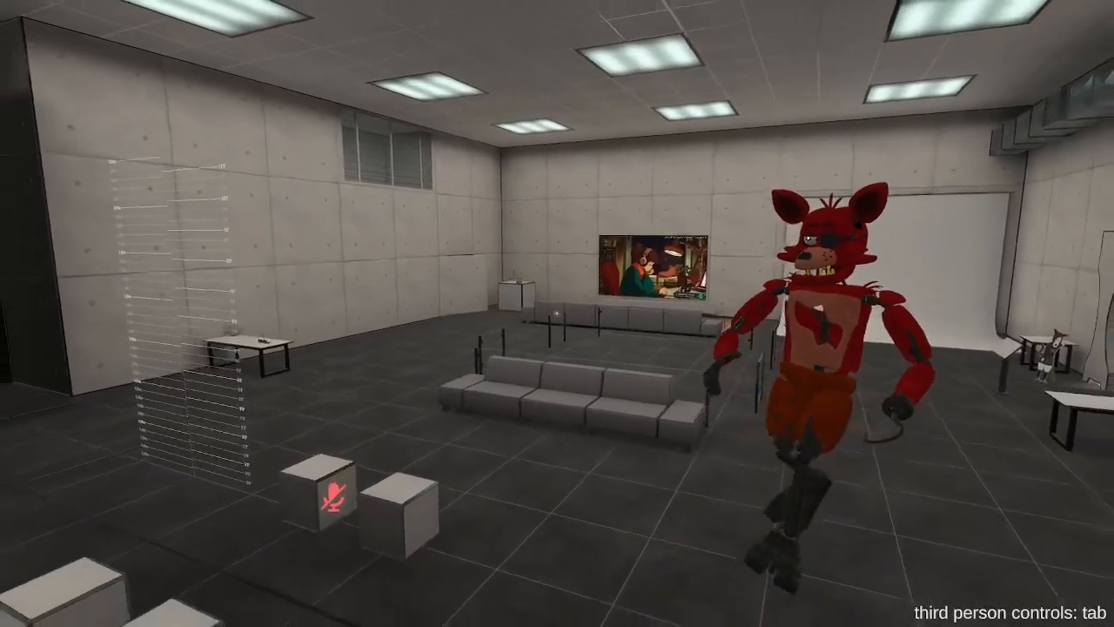
pyautogui.scroll(2, 557, 313)
pyautogui.press('r')
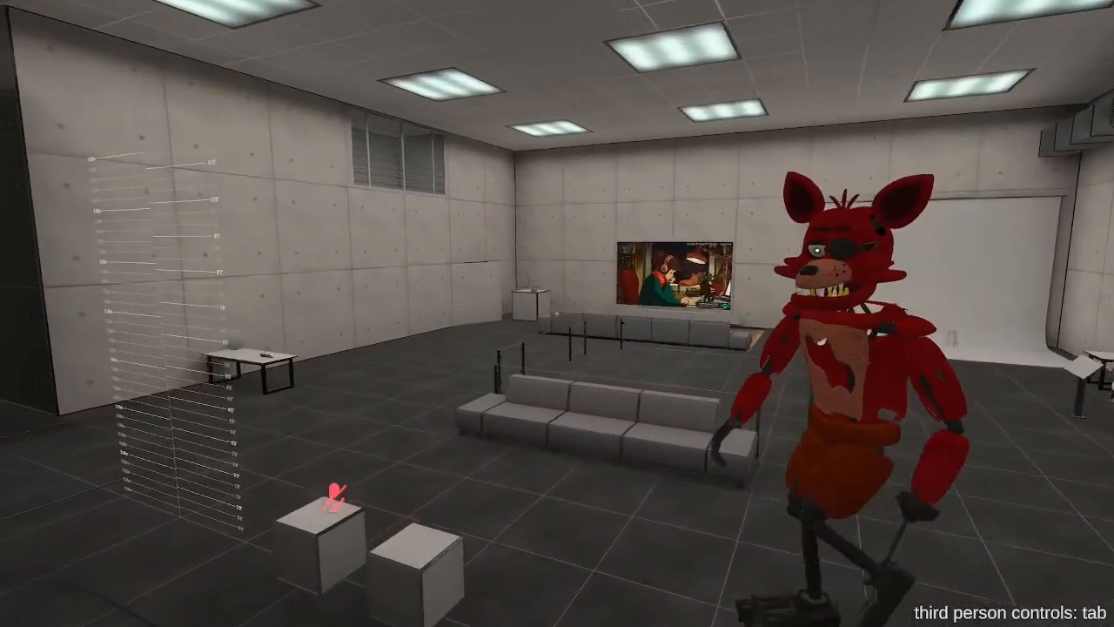
pyautogui.press('Escape')
pyautogui.click(519, 366)
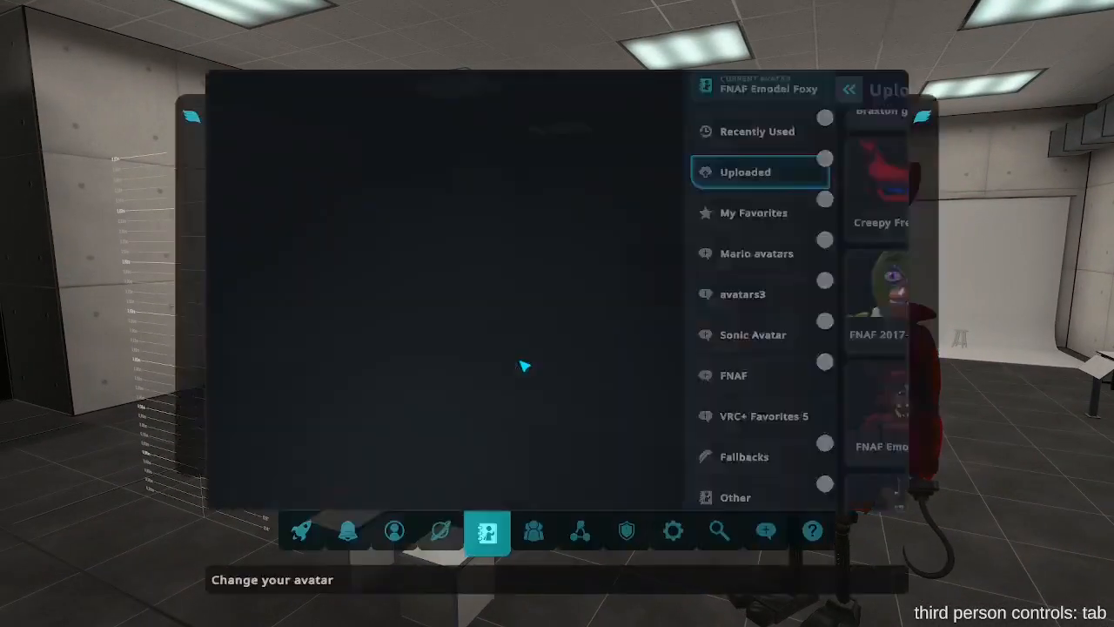
pyautogui.scroll(-4, 657, 322)
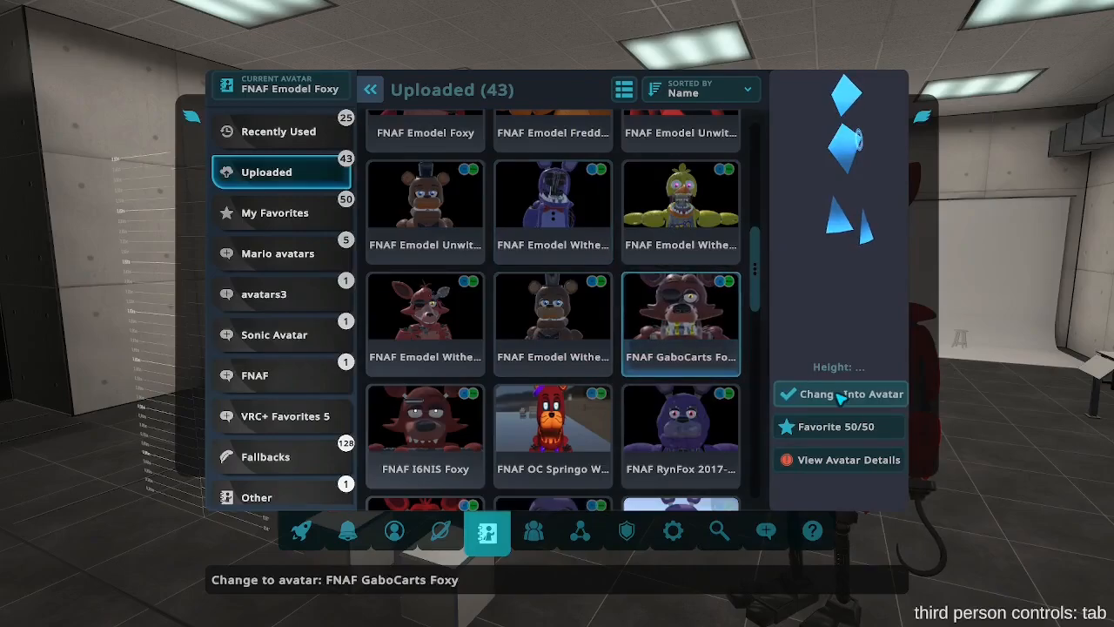
pyautogui.click(805, 392)
pyautogui.press('Escape')
# Walk the GaboCarts Foxy toward the room centre, then Alt+Tab away from VRChat
pyautogui.press('a')
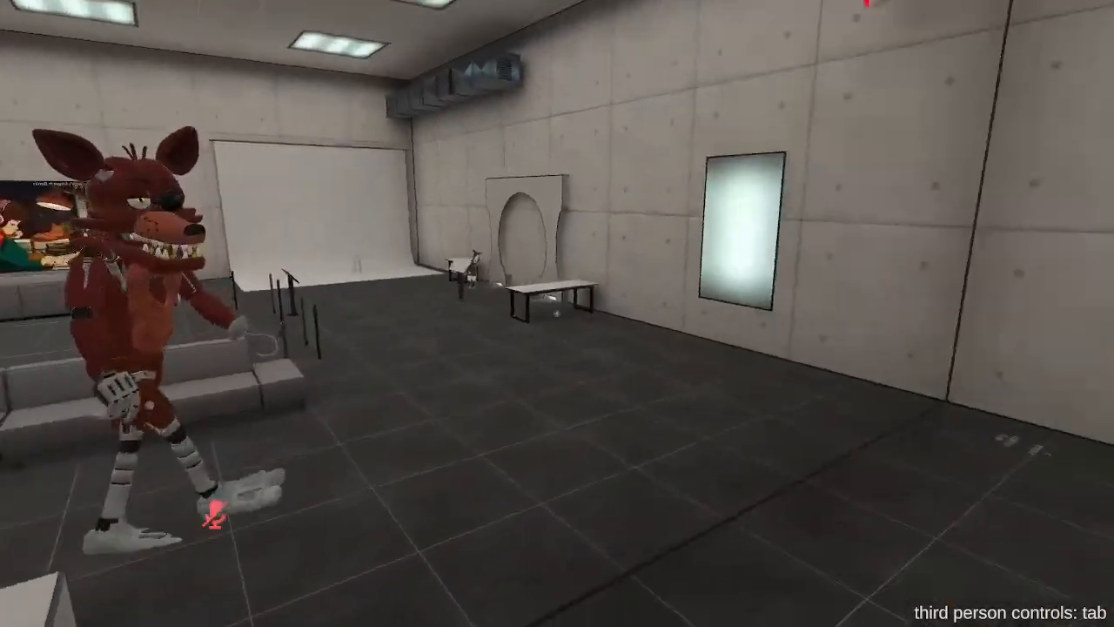
pyautogui.press('r')
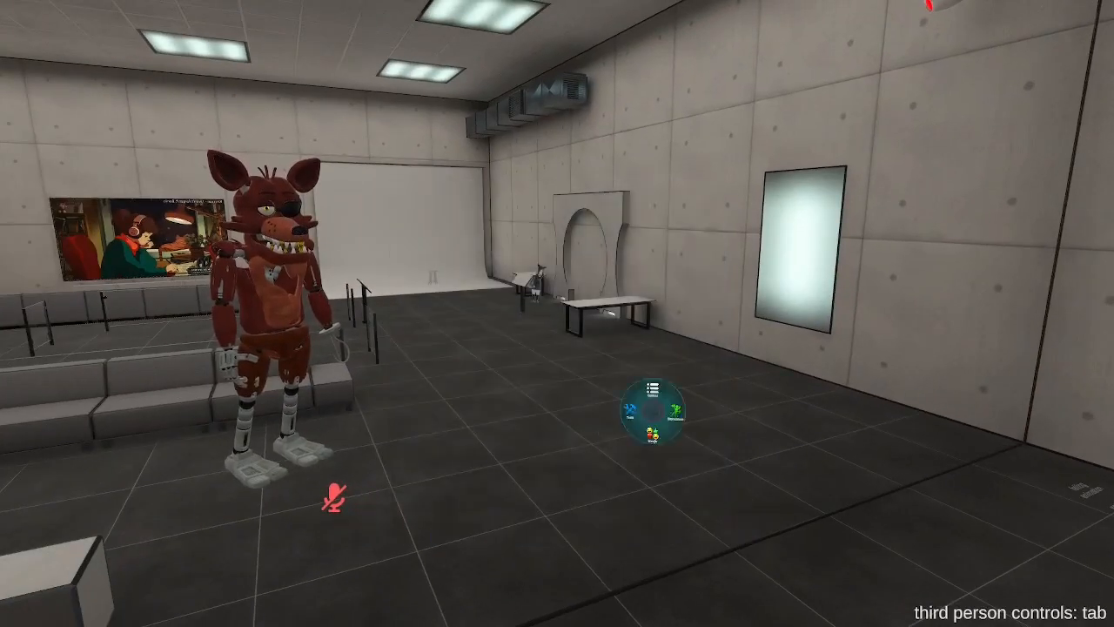
pyautogui.press('r')
pyautogui.press('w')
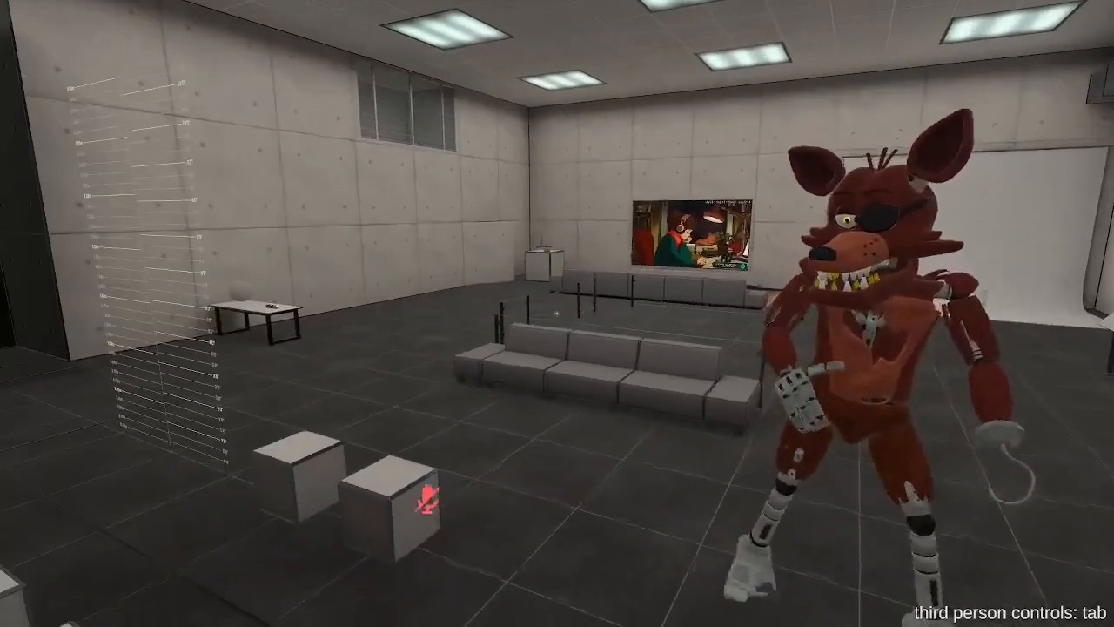
pyautogui.hotkey('alt', 'Tab')
pyautogui.hotkey('alt', 'Tab')
pyautogui.hotkey('alt', 'Tab')
pyautogui.hotkey('alt', 'Tab')
pyautogui.hotkey('alt', 'Tab')
pyautogui.hotkey('alt', 'Tab')
pyautogui.hotkey('alt', 'Tab')
pyautogui.hotkey('alt', 'Tab')
pyautogui.hotkey('alt', 'Tab')
pyautogui.hotkey('alt', 'Tab')
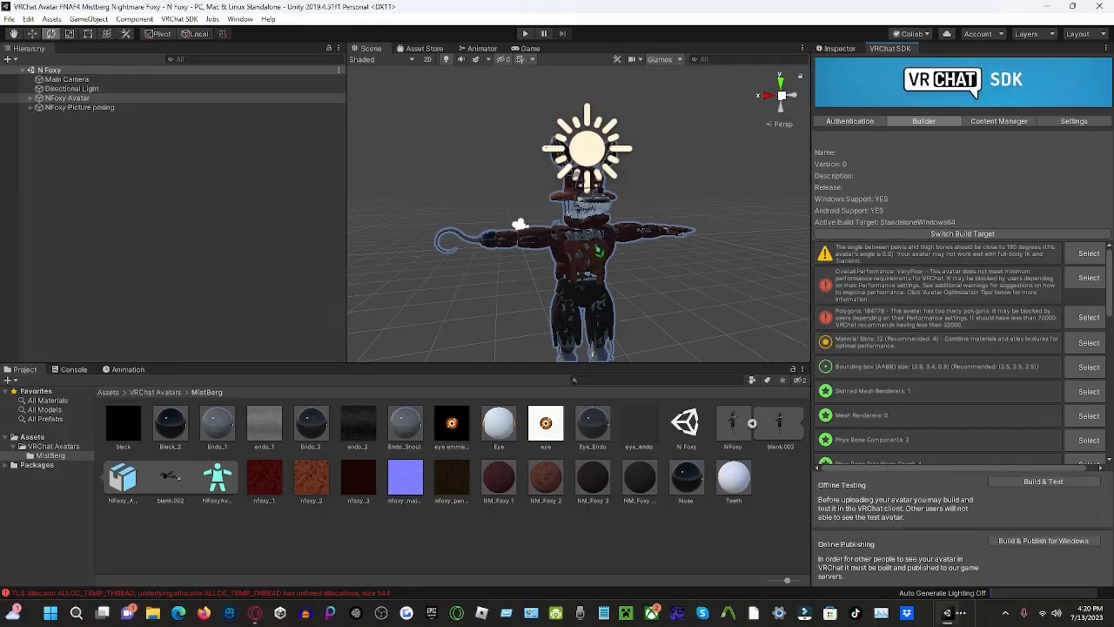
# Orbit around the Foxy model and compare the Inspector components with the VRChat SDK build warnings
pyautogui.scroll(7, 599, 252)
pyautogui.scroll(-10, 566, 218)
pyautogui.keyDown('alt'); pyautogui.moveTo(627, 232); pyautogui.dragTo(644, 253); pyautogui.keyUp('alt')
pyautogui.click(841, 50)
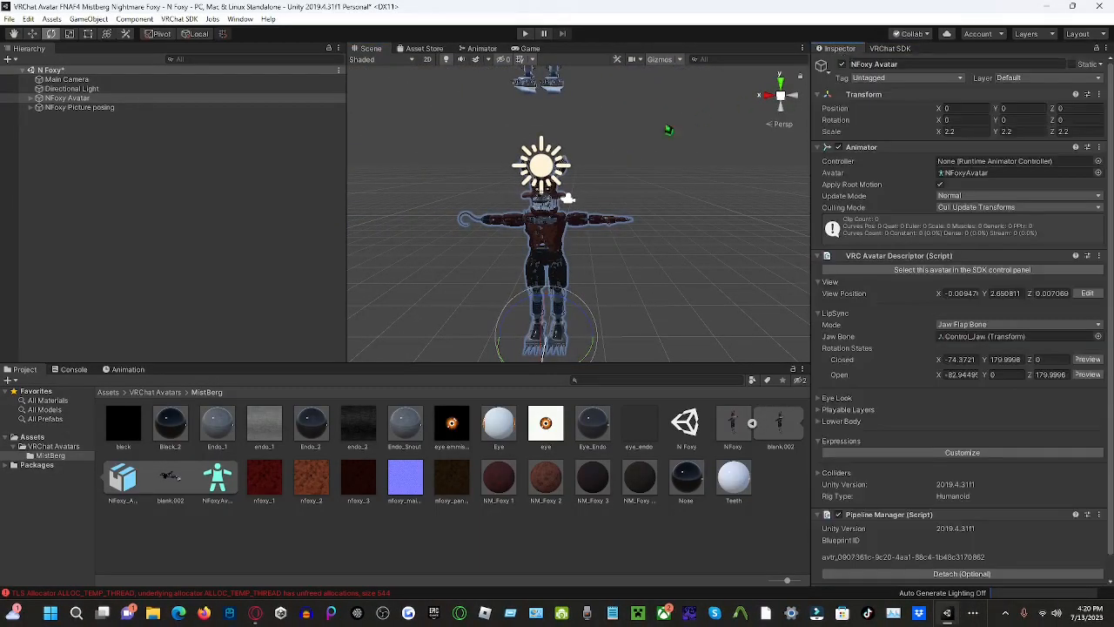
pyautogui.click(905, 50)
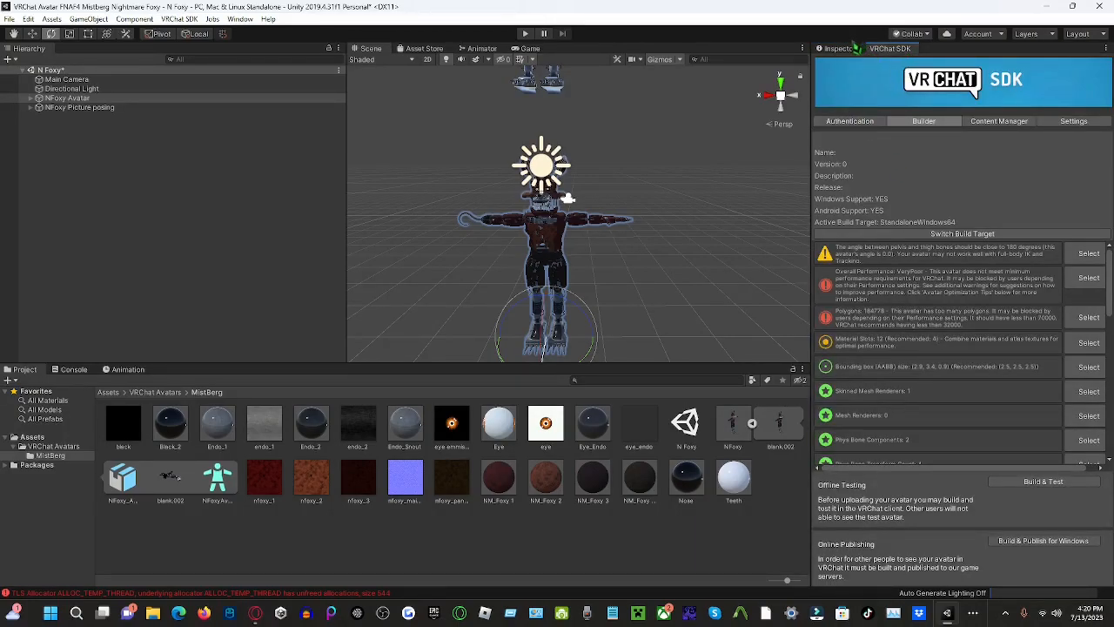
pyautogui.click(848, 50)
# Inspect the NFoxy model and blank.002 assets, return to top-level Assets, and open File Explorer
pyautogui.click(137, 140)
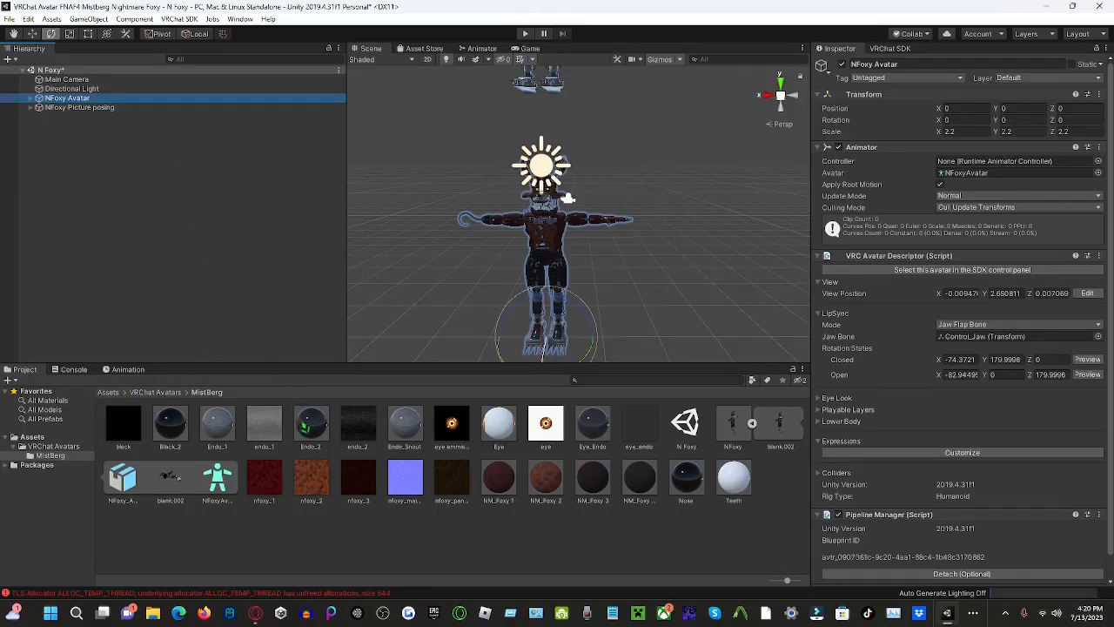
pyautogui.click(731, 427)
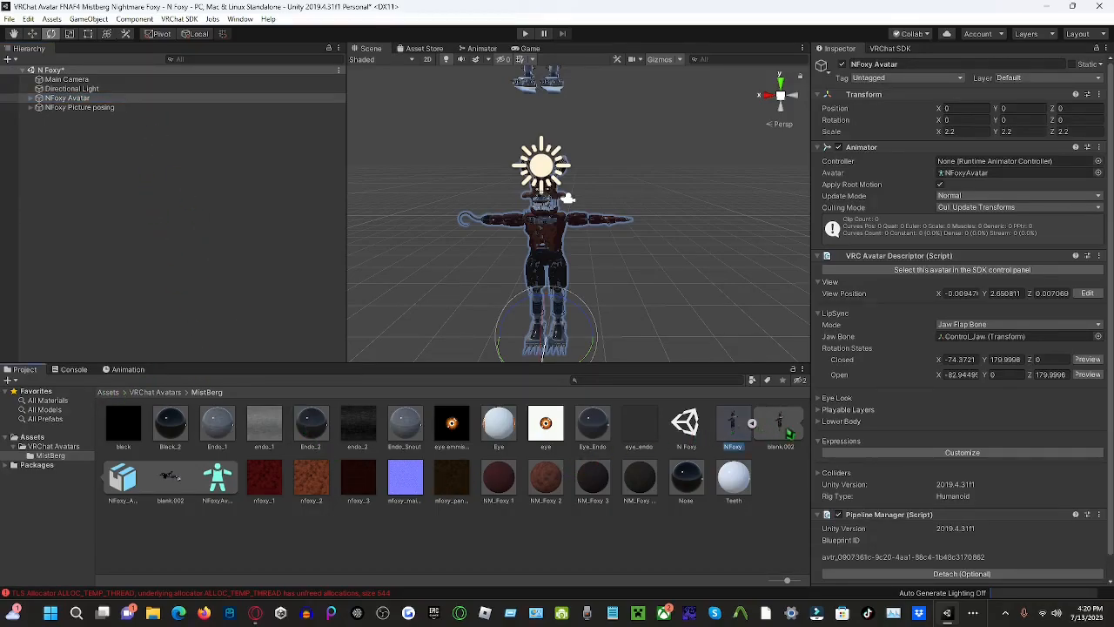
pyautogui.click(779, 438)
pyautogui.click(737, 432)
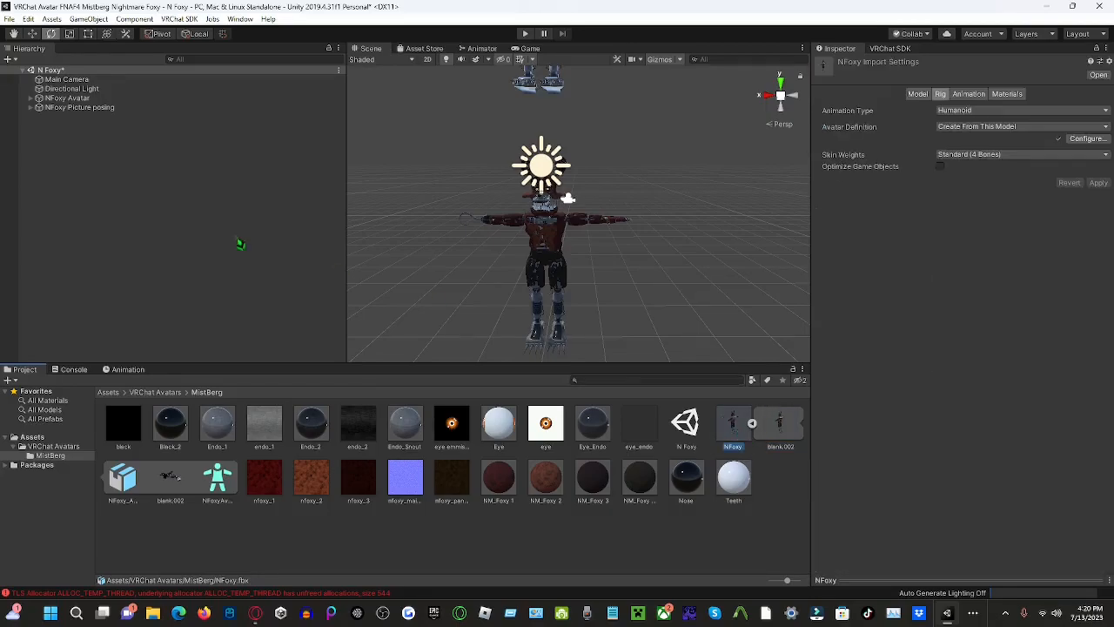
pyautogui.click(217, 99)
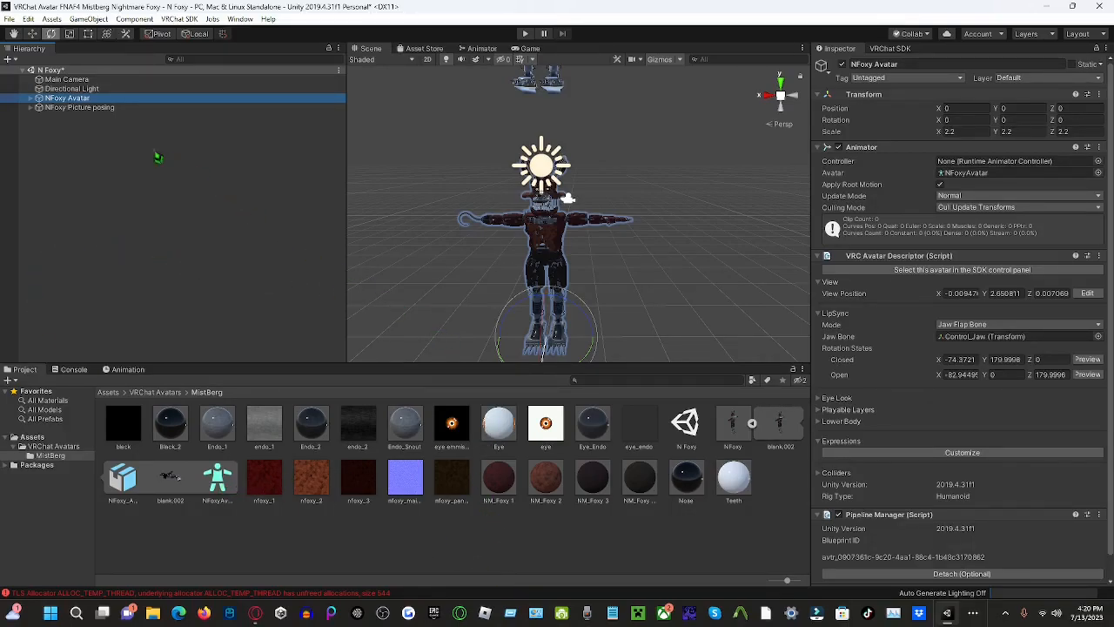
pyautogui.click(109, 394)
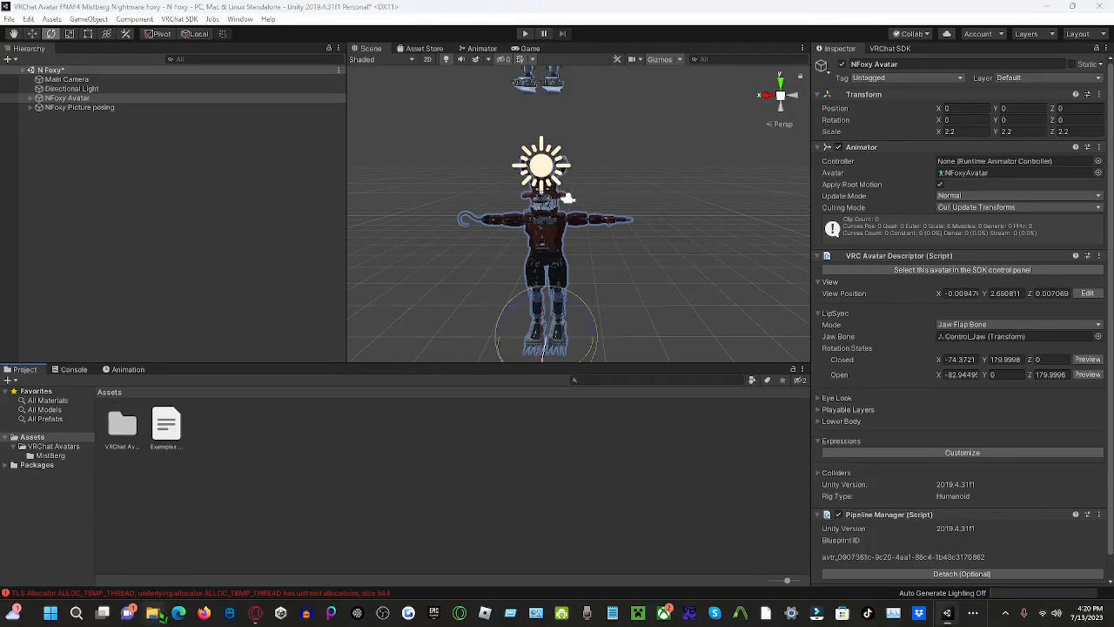
pyautogui.press('super+e')
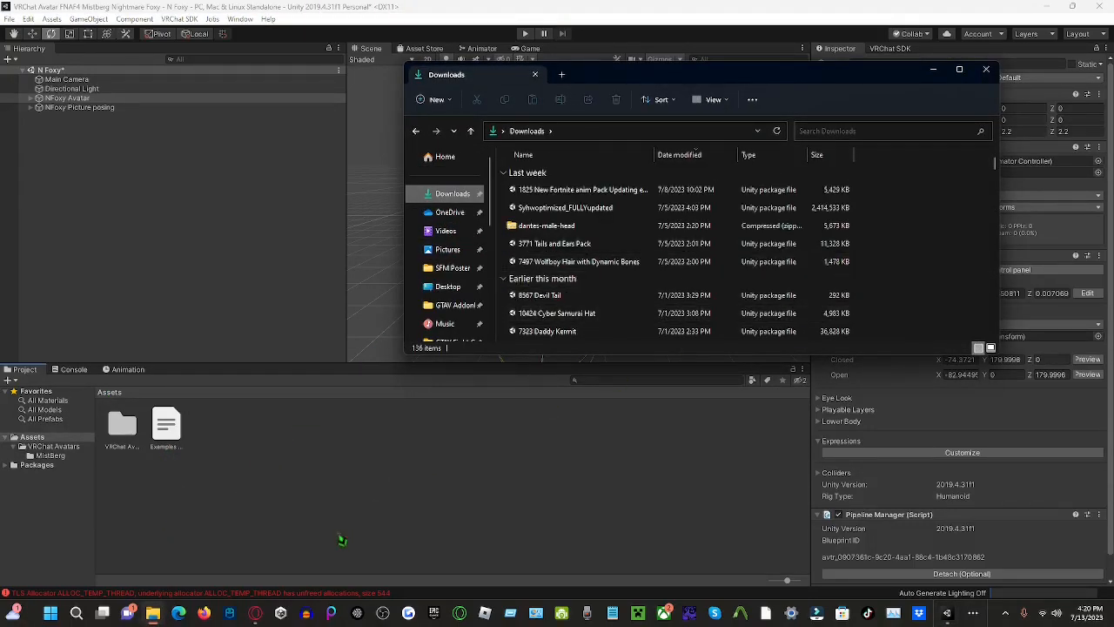
# In a new Opera tab, search the web for 'geloco vrchat'
pyautogui.click(255, 613)
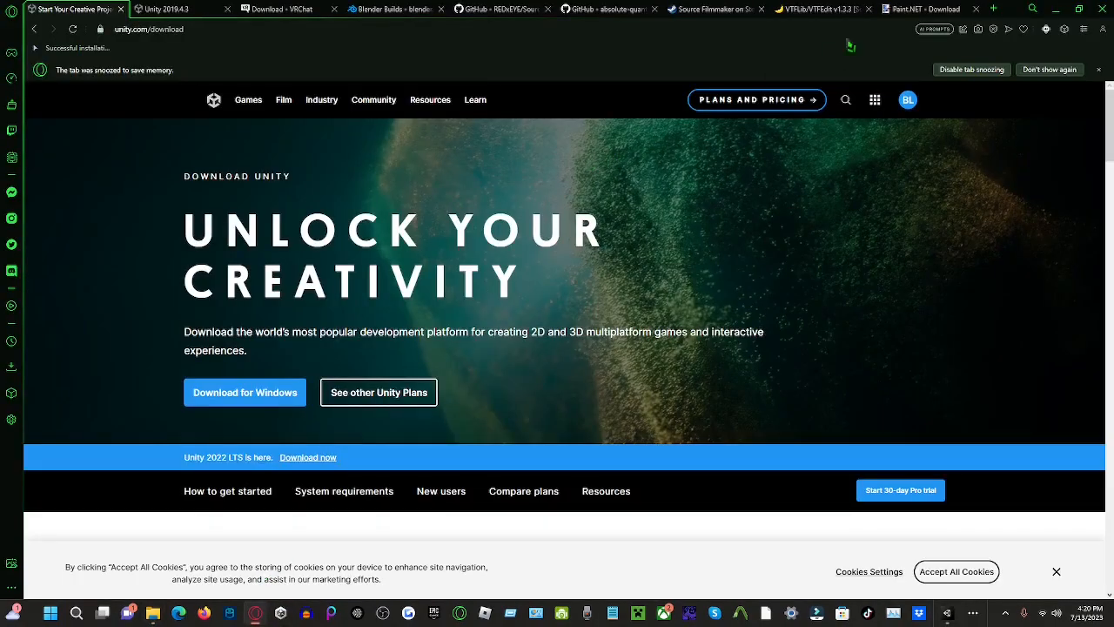
pyautogui.click(994, 11)
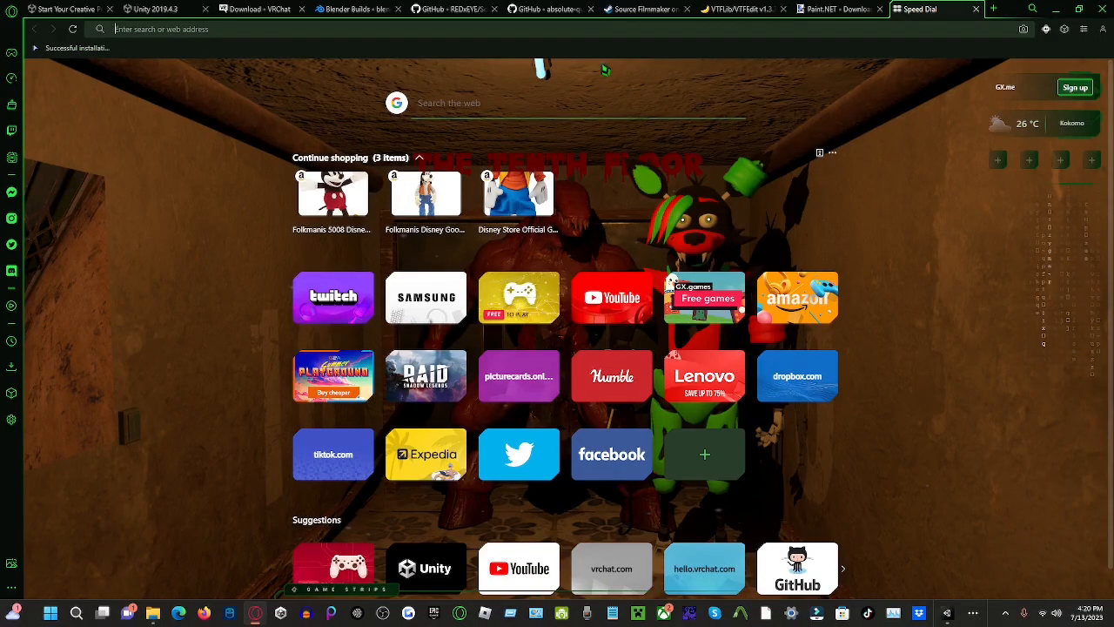
pyautogui.write('geloco')
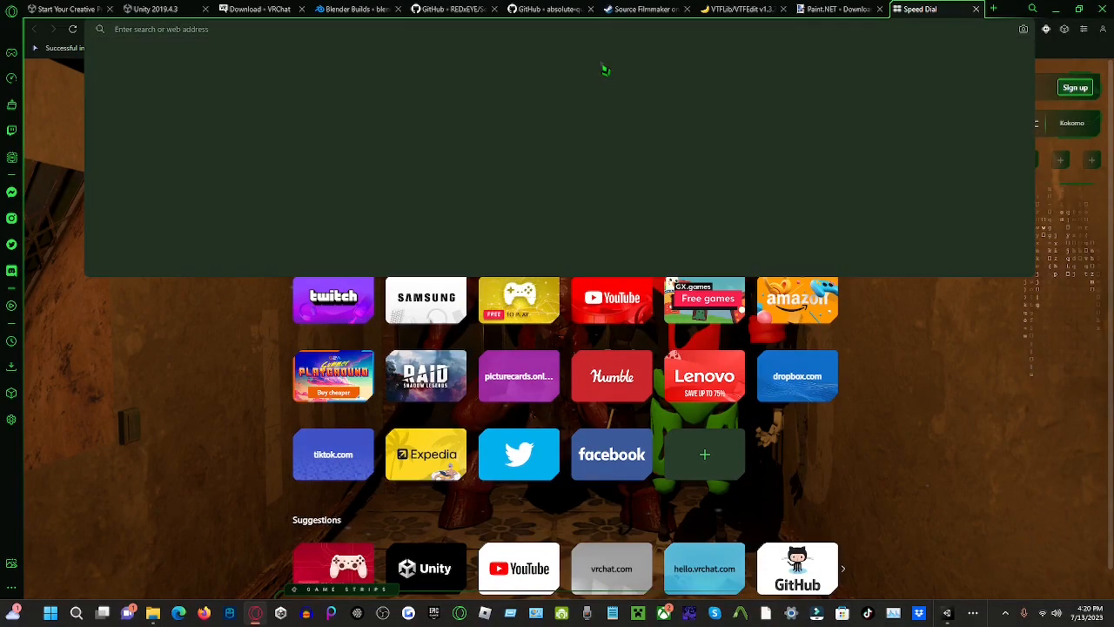
pyautogui.write(' vrchat')
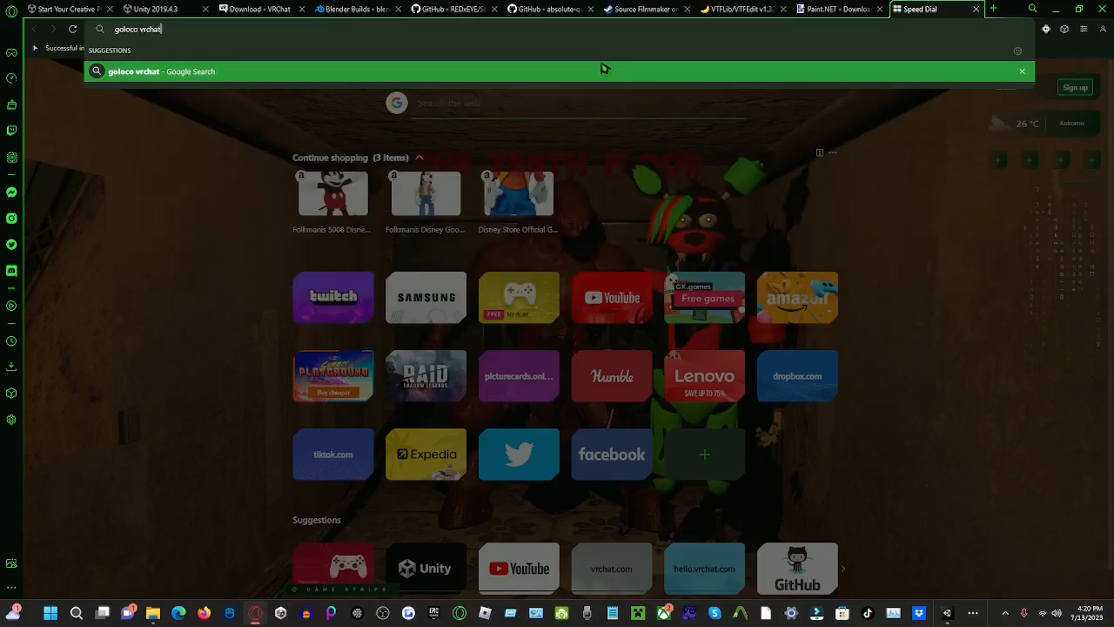
pyautogui.press('Return')
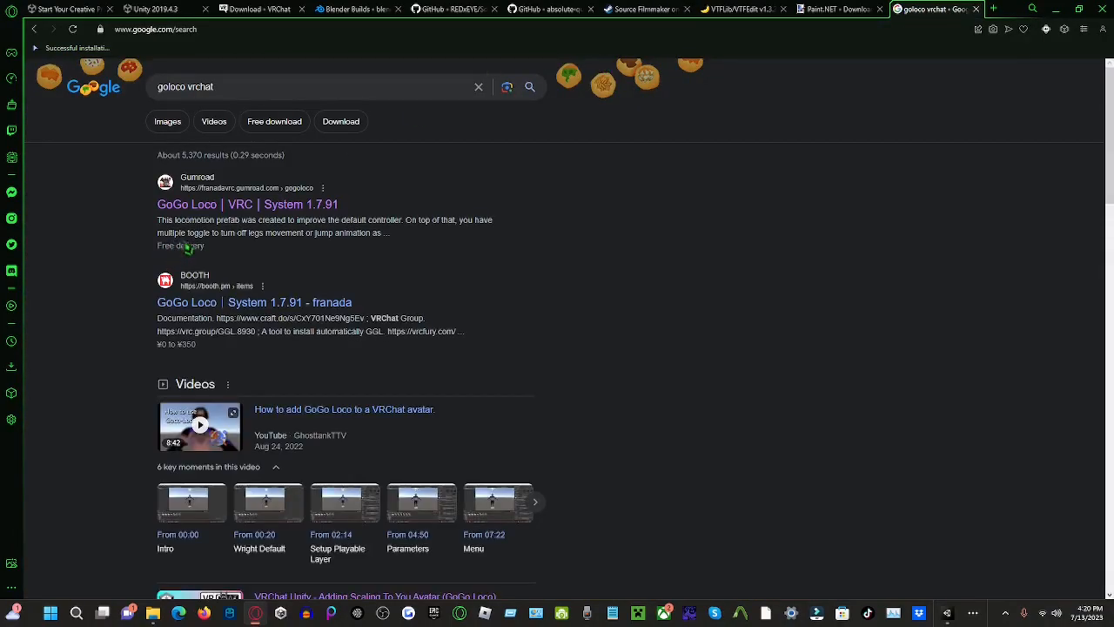
# View the GoGo Loco Gumroad page's fair price field, then close the Gumroad and Google tabs
pyautogui.click(212, 208)
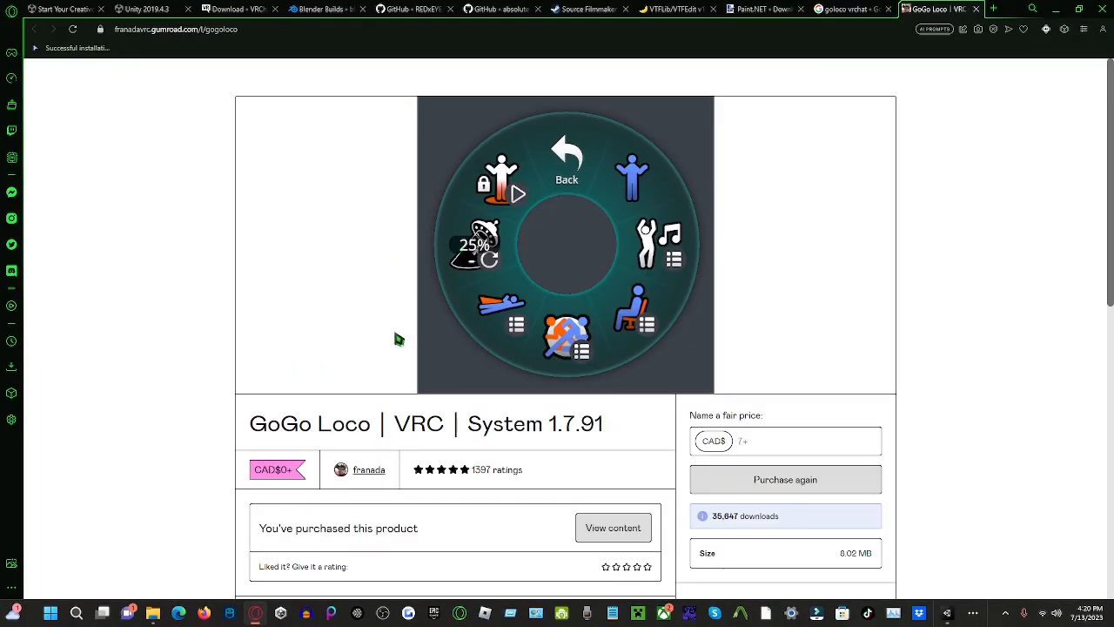
pyautogui.scroll(-2, 398, 340)
pyautogui.click(766, 270)
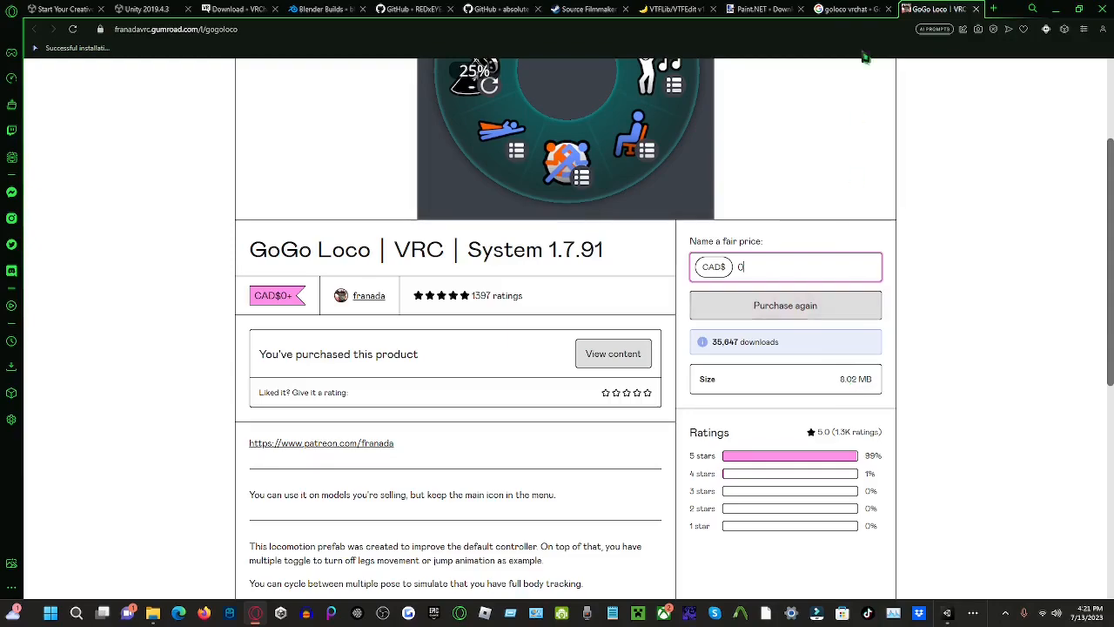
pyautogui.click(975, 10)
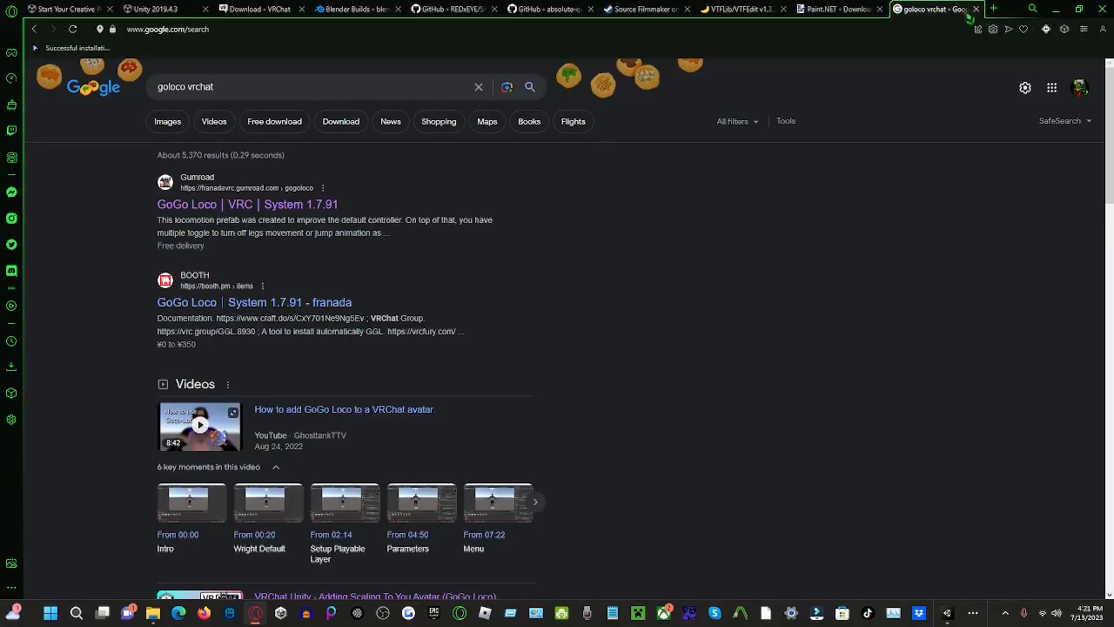
pyautogui.click(976, 9)
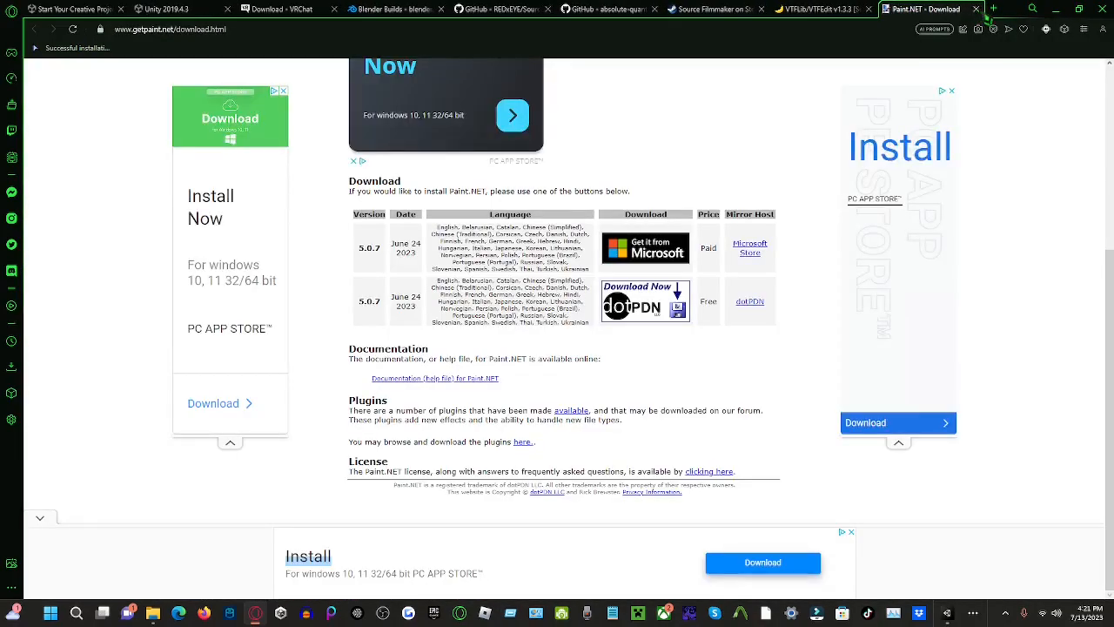
# Scroll Downloads to GoGoLoco.v.1.7.6, open it and its GoGoLoco subfolder, then return to Unity
pyautogui.hotkey('alt', 'Tab')
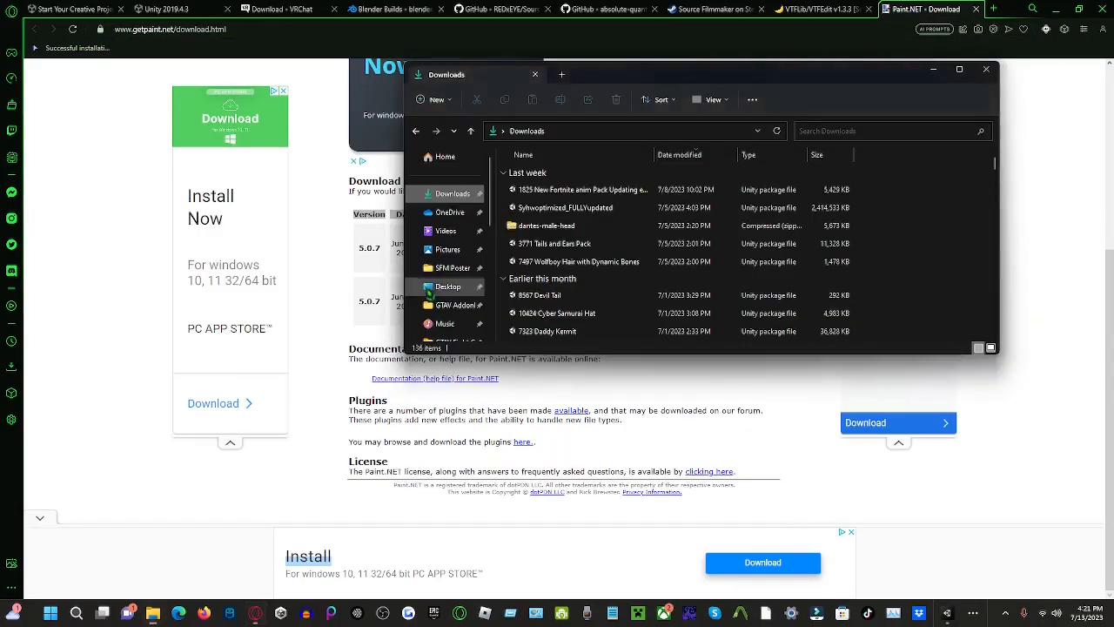
pyautogui.scroll(-10, 573, 233)
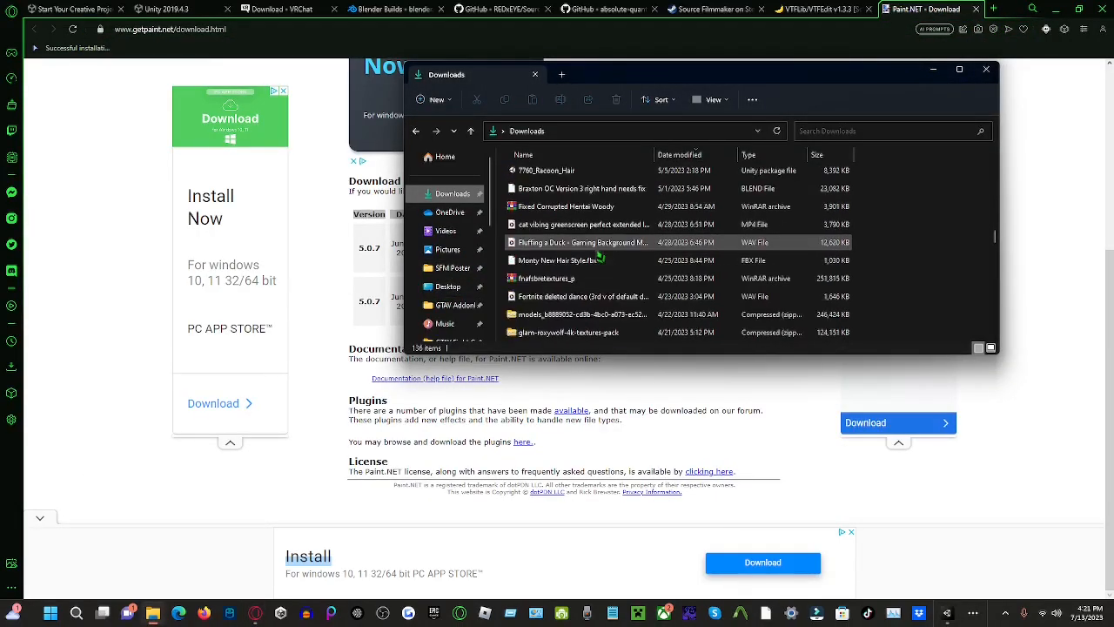
pyautogui.scroll(-10, 588, 272)
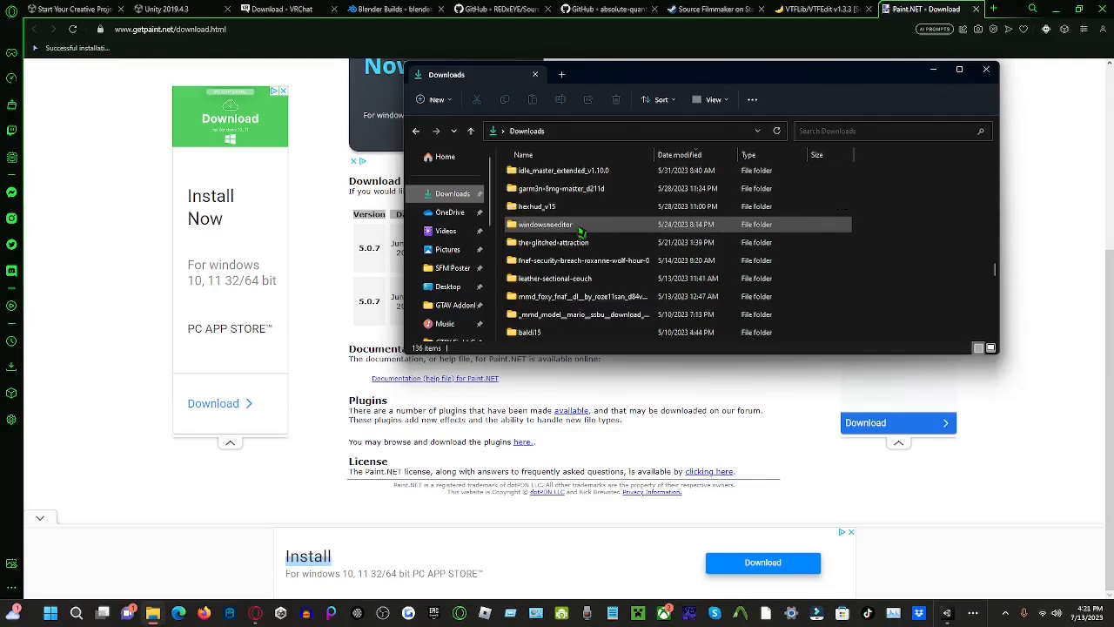
pyautogui.scroll(-10, 581, 246)
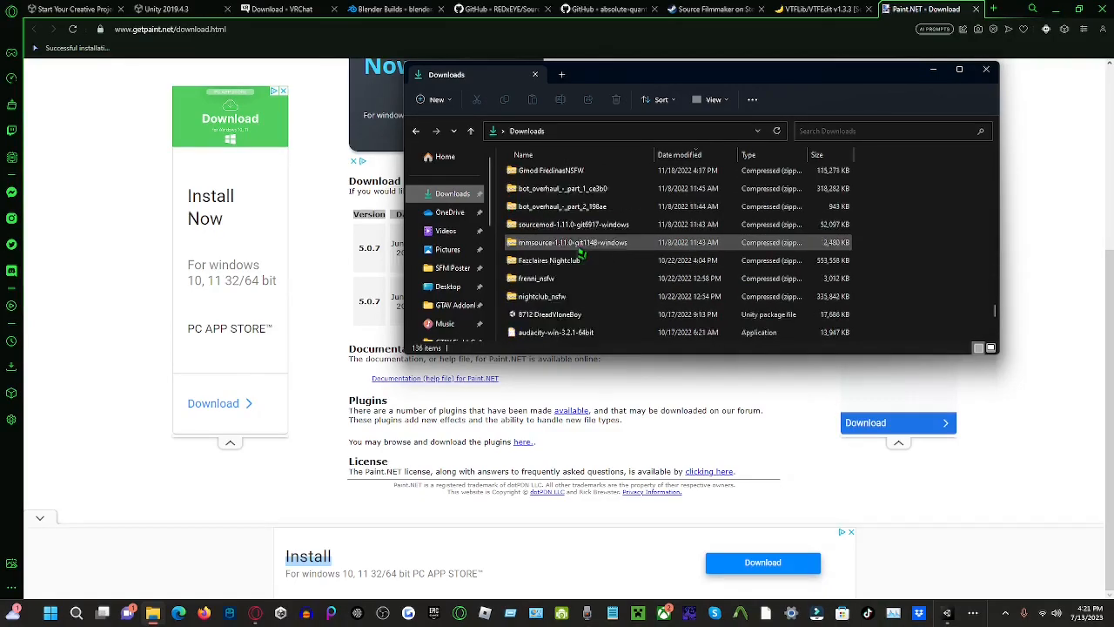
pyautogui.scroll(10, 582, 254)
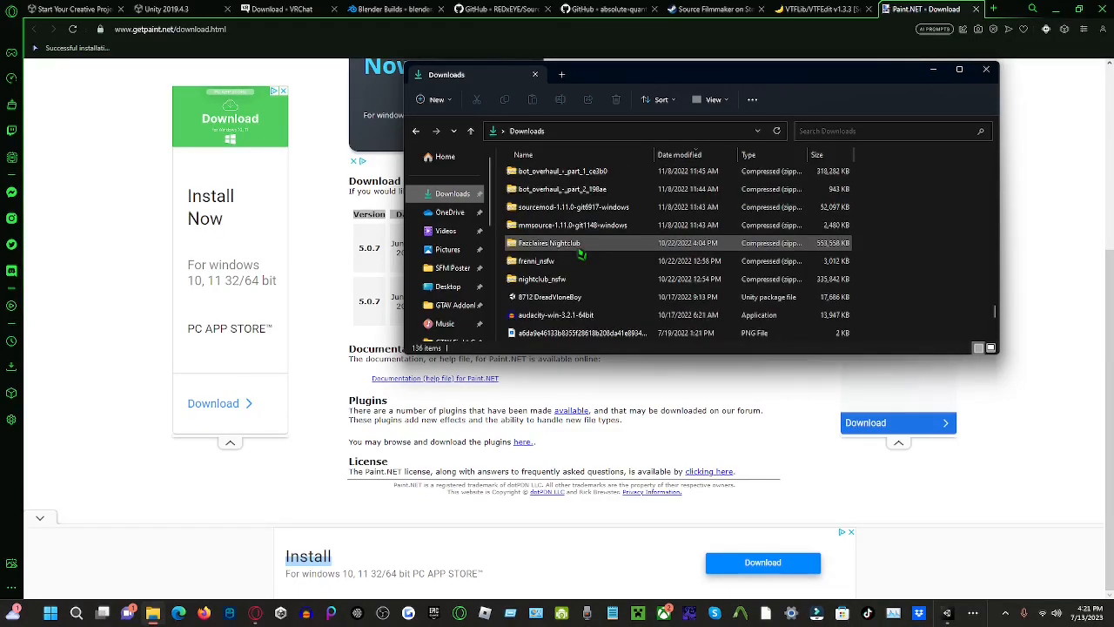
pyautogui.scroll(5, 580, 253)
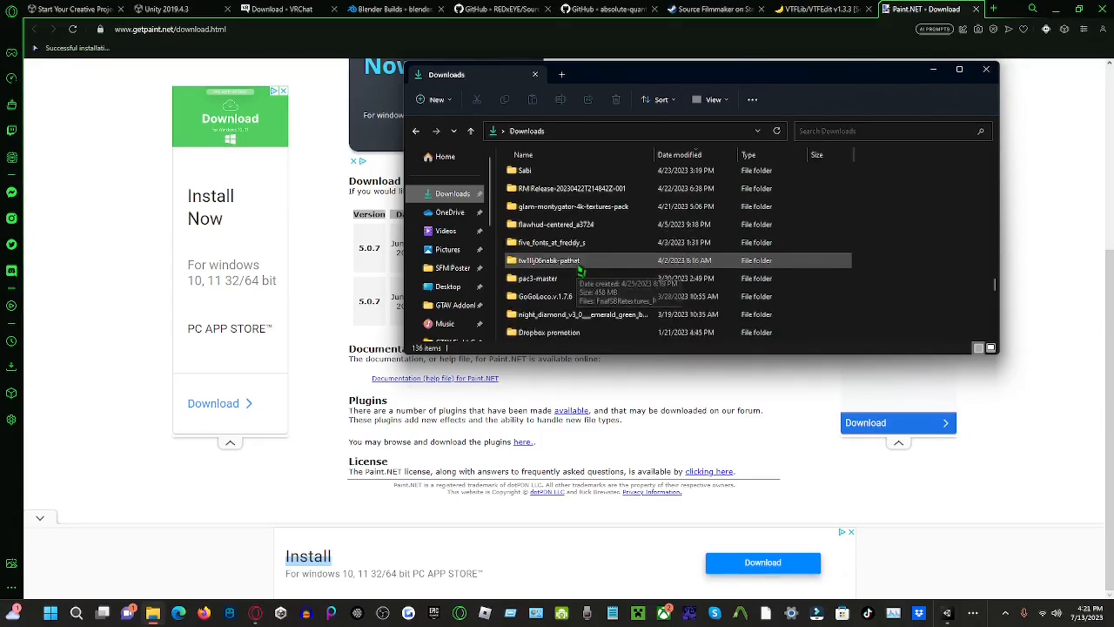
pyautogui.doubleClick(576, 296)
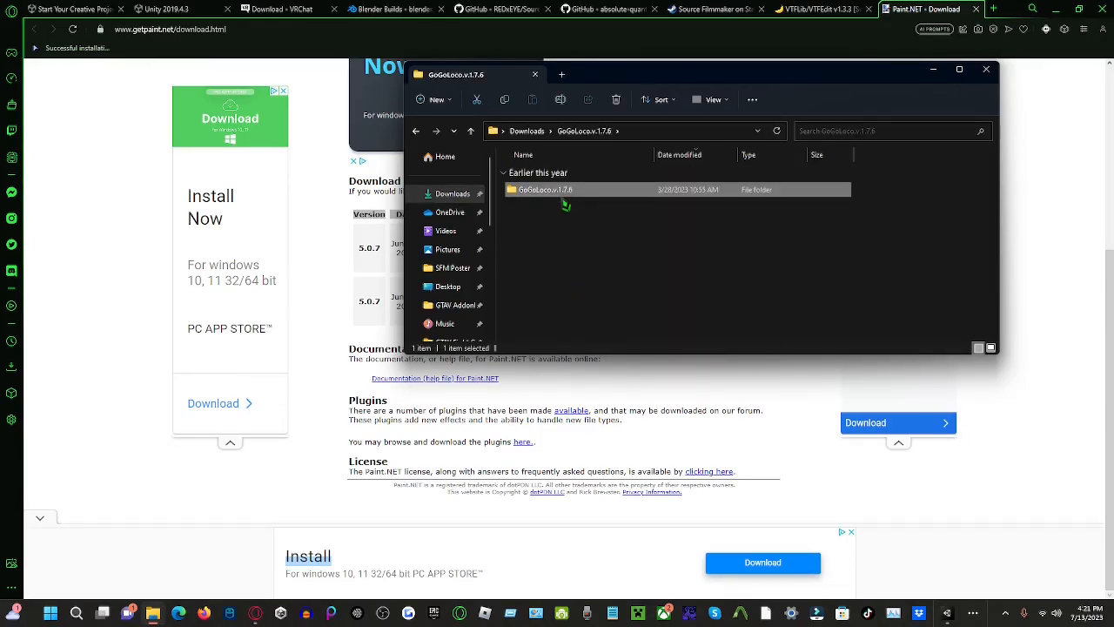
pyautogui.doubleClick(562, 193)
pyautogui.hotkey('alt', 'Tab')
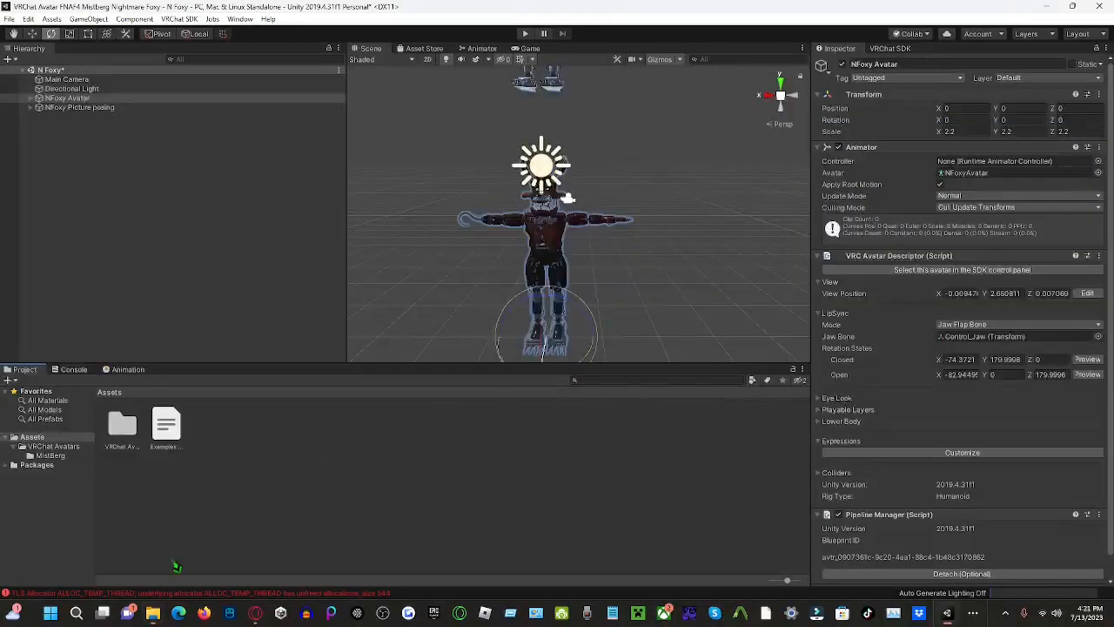
# Open the GoGoLoco.v.1.7.6 package and import all of its items into the project
pyautogui.click(152, 561)
pyautogui.click(530, 208)
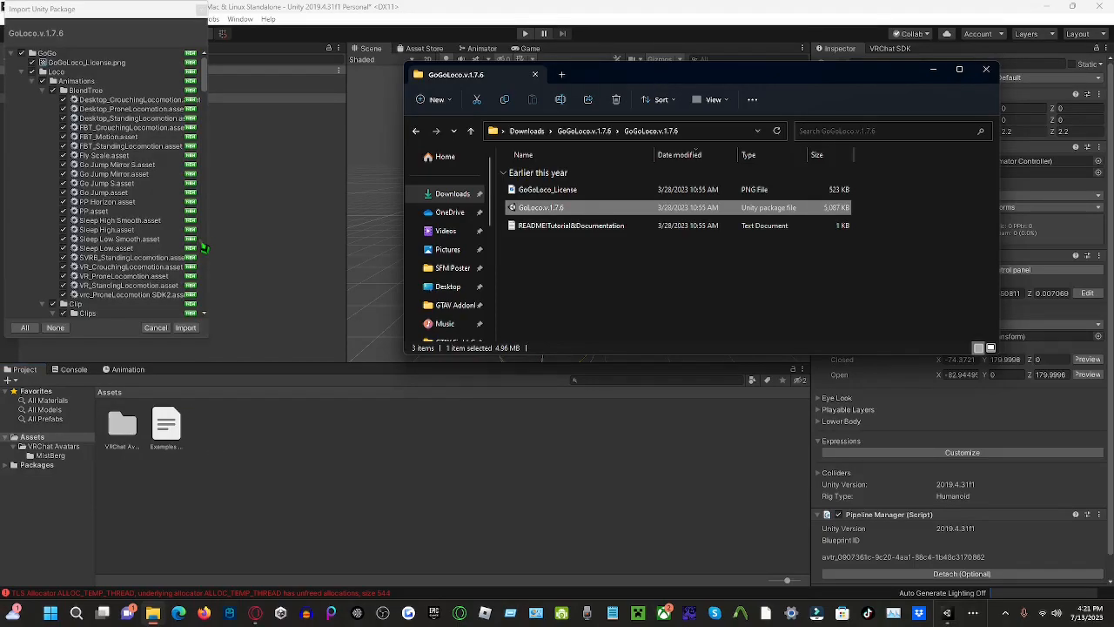
pyautogui.click(26, 327)
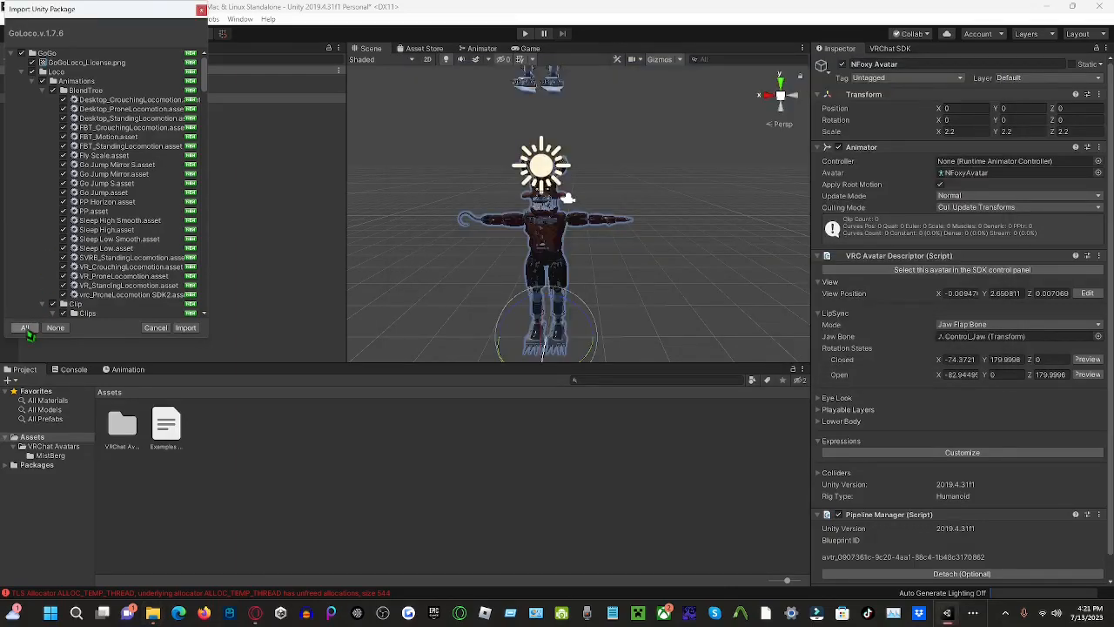
pyautogui.click(191, 329)
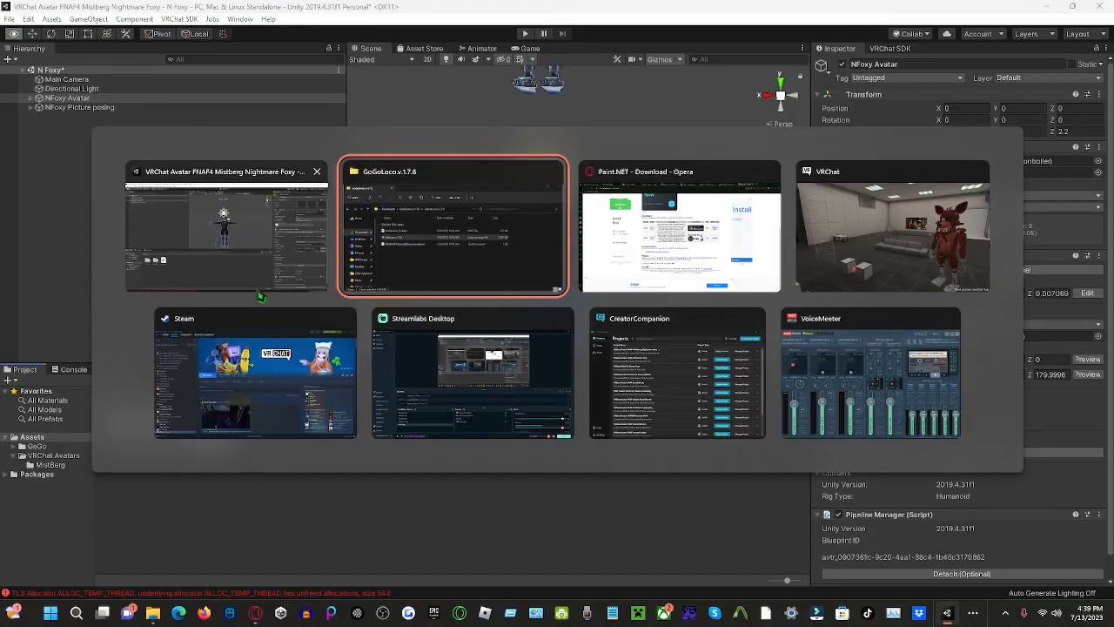
pyautogui.click(298, 241)
# Open VRChat Avatars > MistBerg in the Project panel and bring up its create-asset menu
pyautogui.press('e')
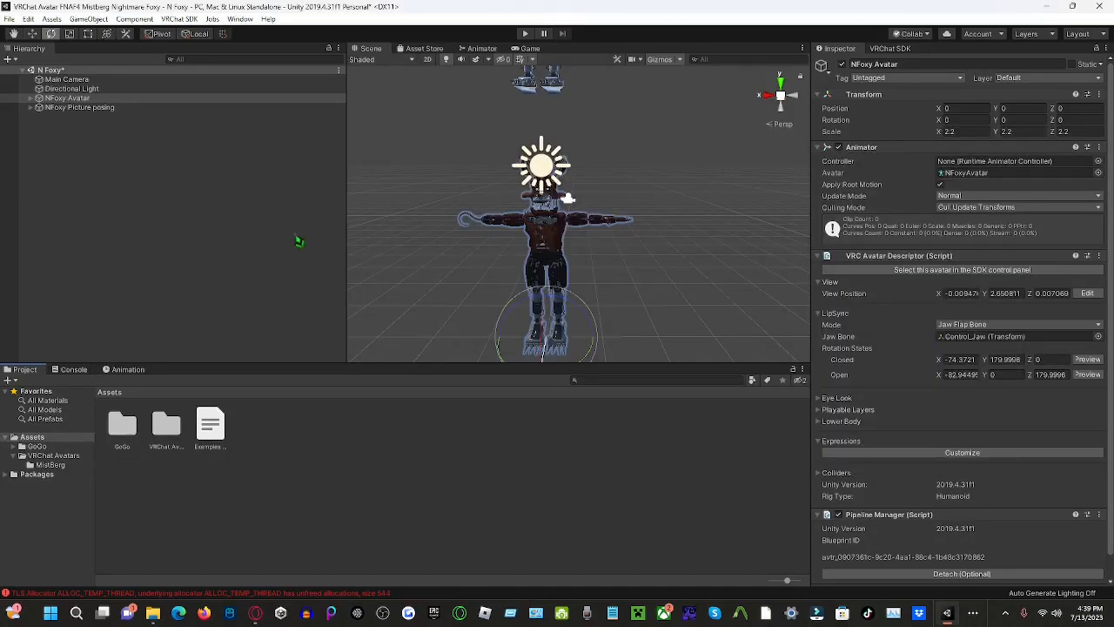
pyautogui.hotkey('alt', 'Tab')
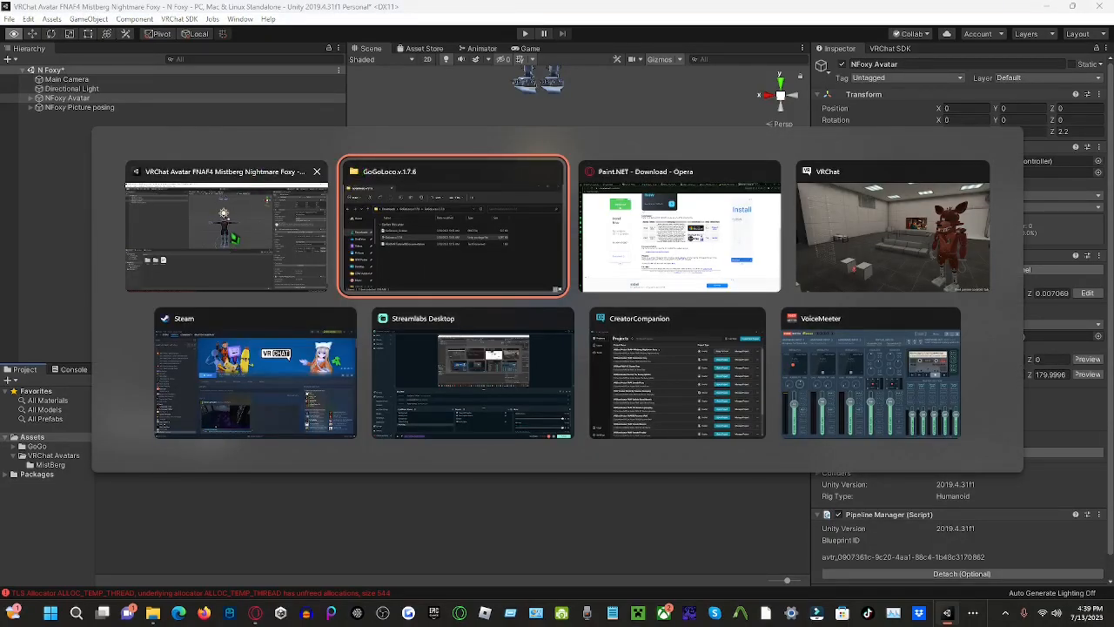
pyautogui.click(233, 237)
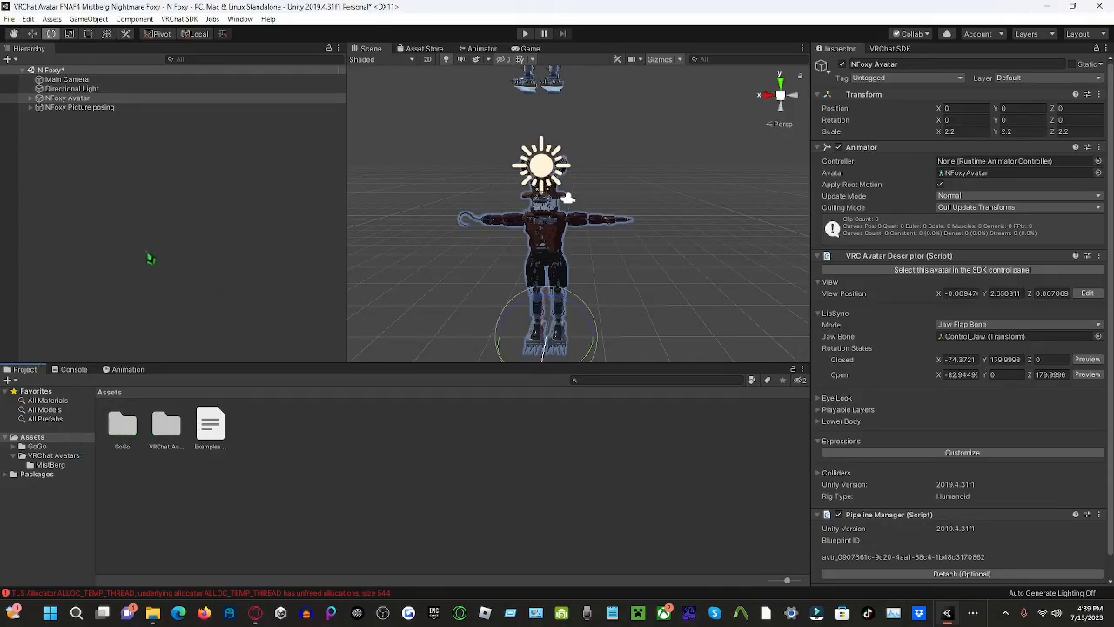
pyautogui.doubleClick(168, 426)
pyautogui.doubleClick(123, 425)
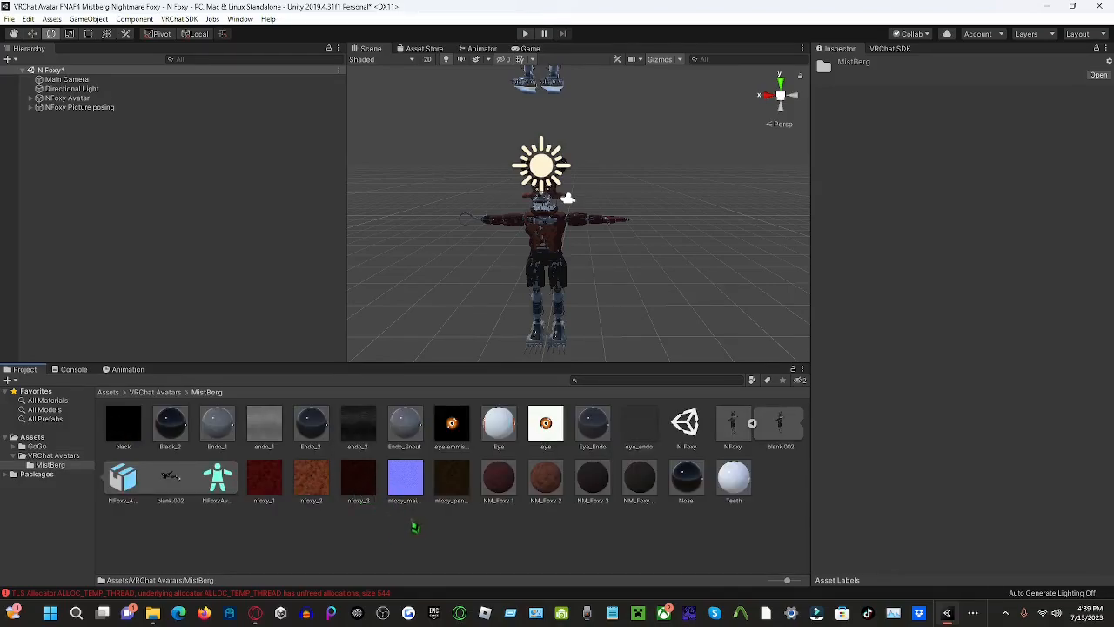
pyautogui.rightClick(518, 535)
# Create an animator controller named NFoxyFX in the MistBerg folder
pyautogui.moveTo(666, 217)
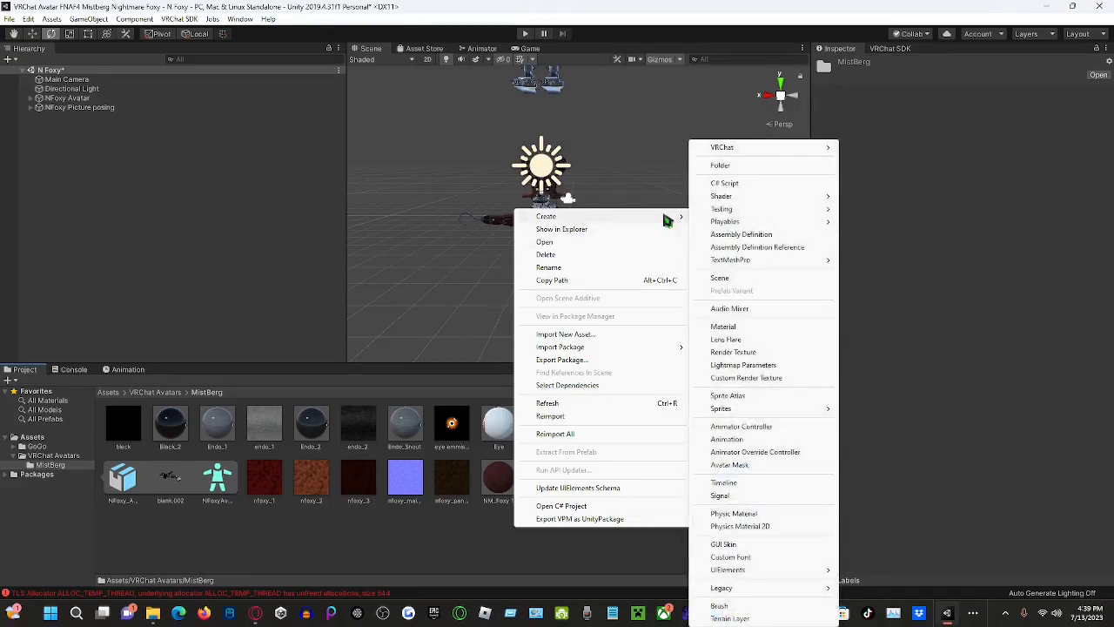
pyautogui.click(772, 426)
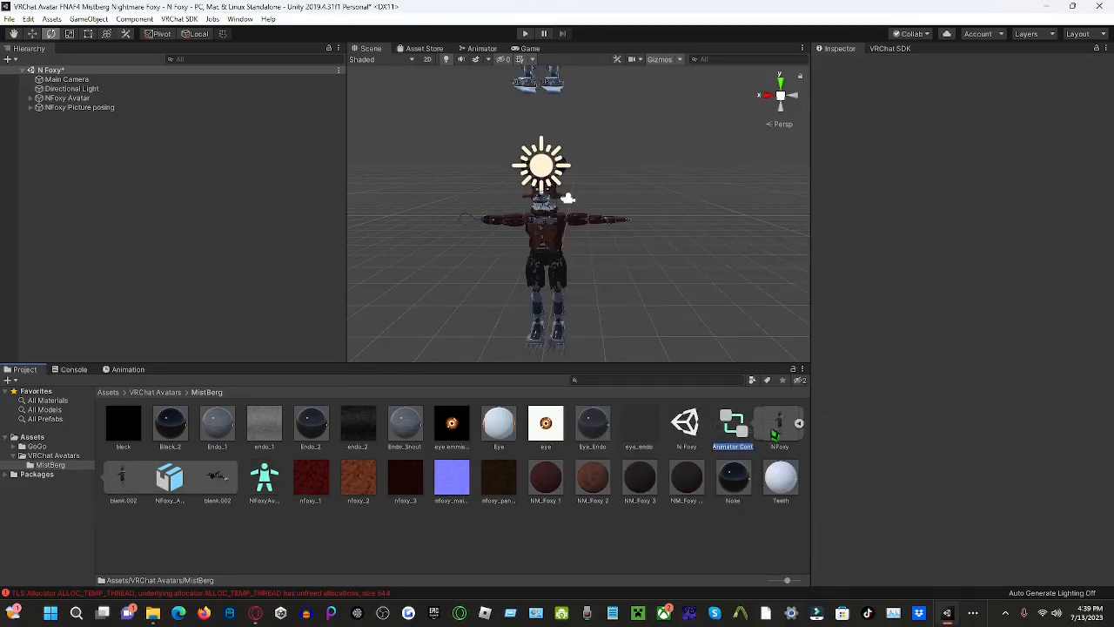
pyautogui.write('A')
pyautogui.write('N')
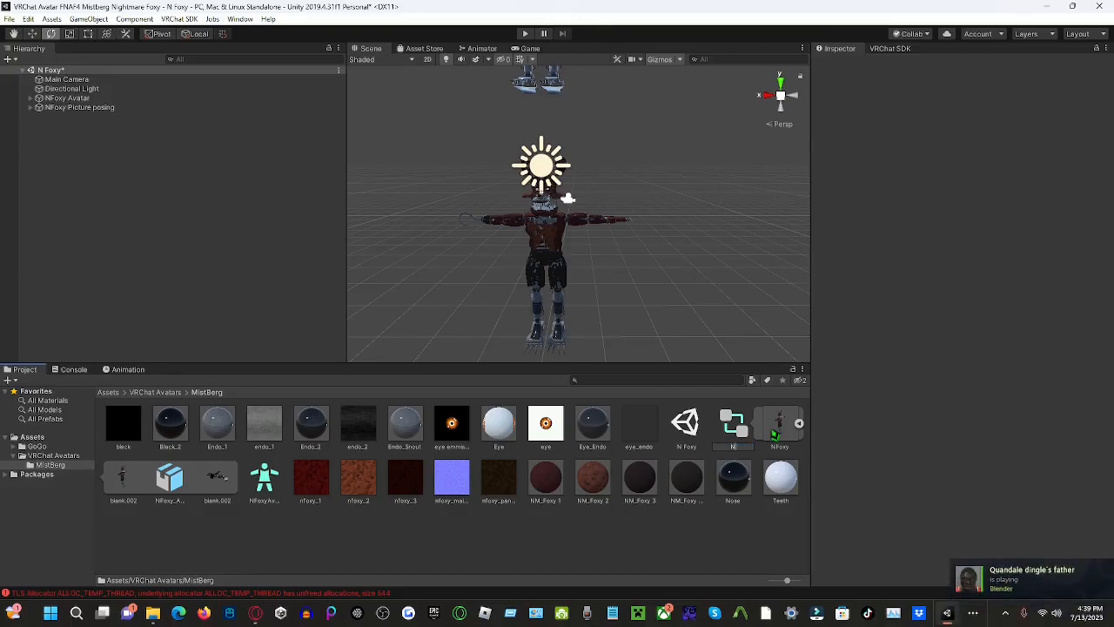
pyautogui.write('Foxy')
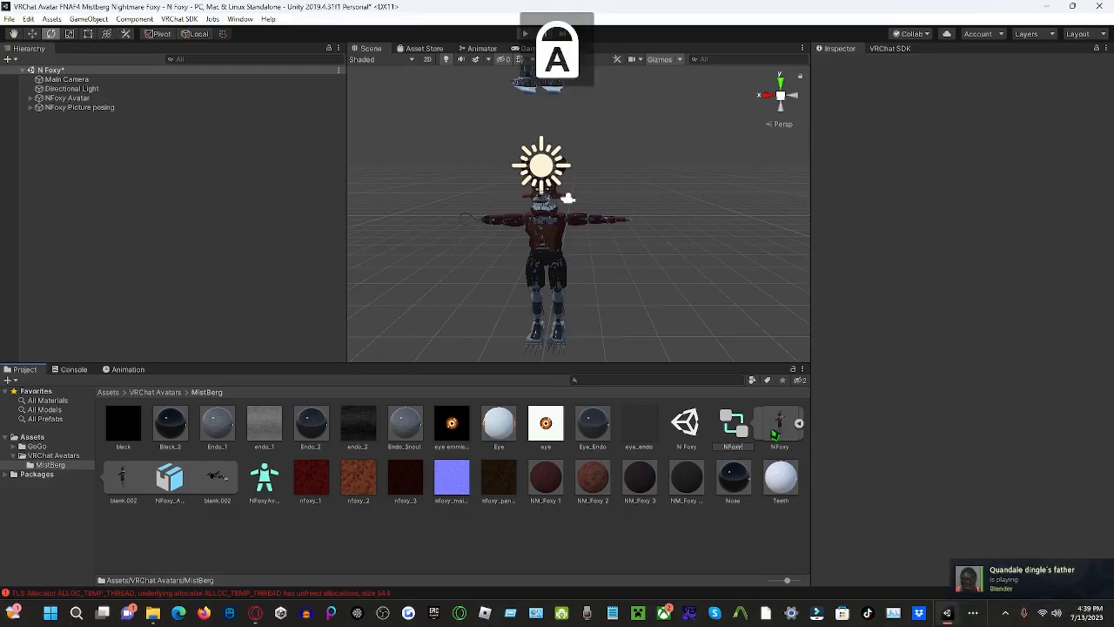
pyautogui.write('FX')
pyautogui.press('Return')
pyautogui.press('capslock')
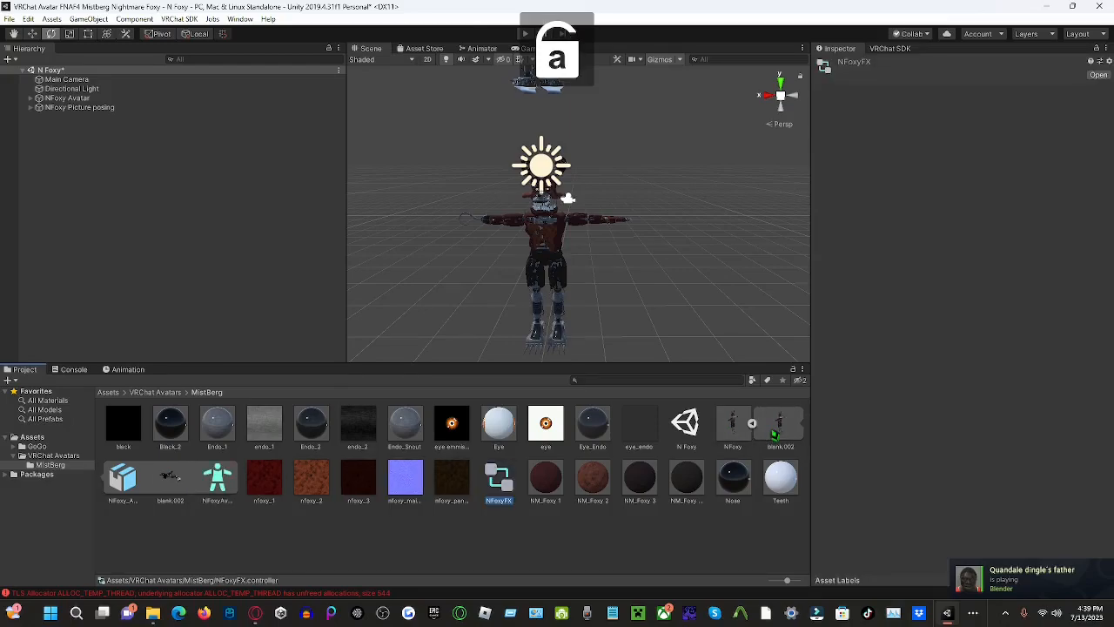
# Create a VRChat expressions menu asset named NFoxyMenu
pyautogui.rightClick(615, 566)
pyautogui.moveTo(696, 234)
pyautogui.moveTo(873, 149)
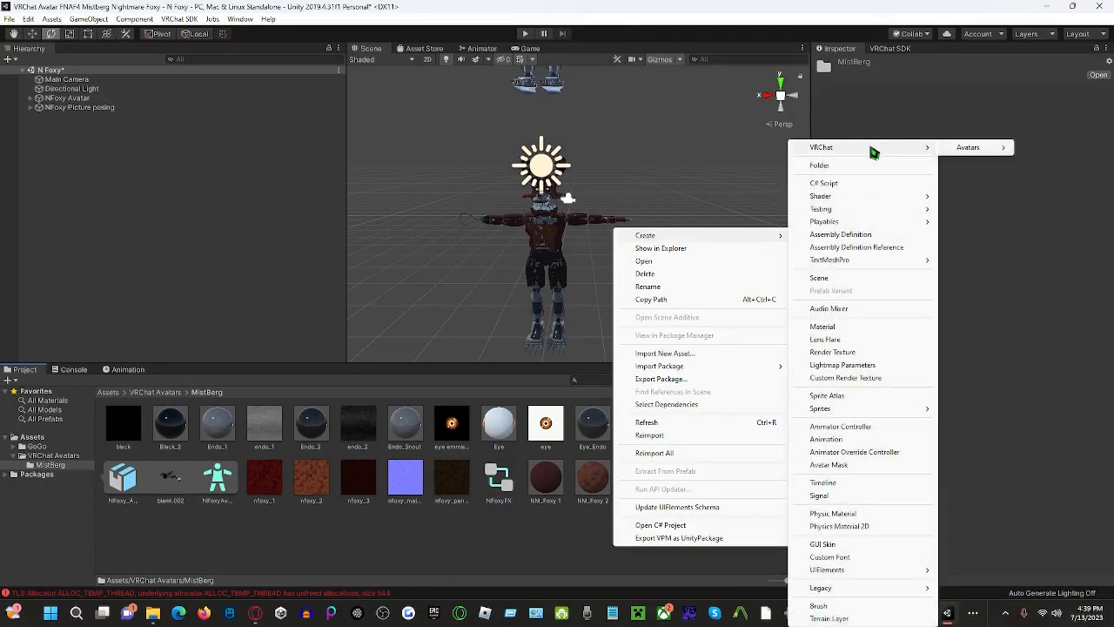
pyautogui.moveTo(992, 150)
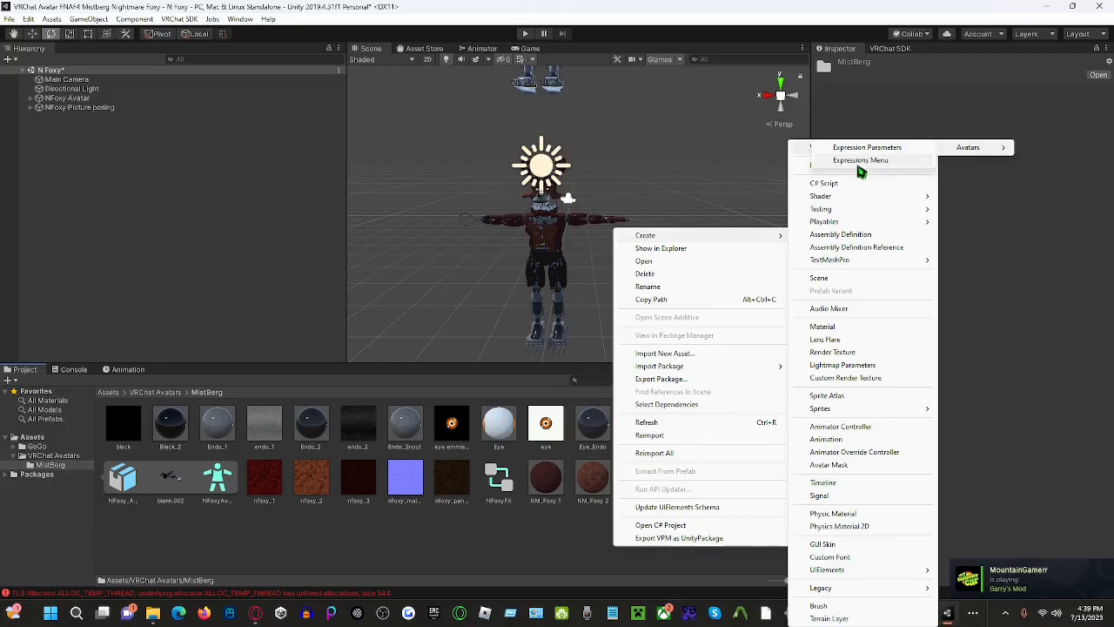
pyautogui.click(858, 162)
pyautogui.press('capslock')
pyautogui.write('NF')
pyautogui.press('capslock')
pyautogui.write('oxyM')
pyautogui.press('Return')
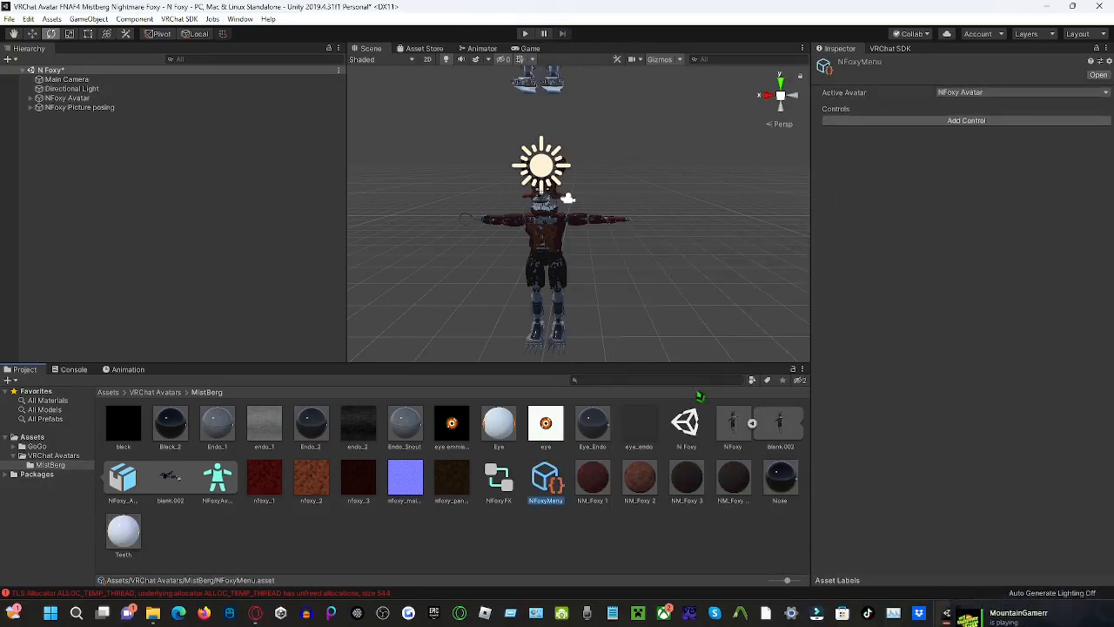
# Make NFoxy Avatar's Base, Action, FX and Sitting layers customizable and assign NFoxyFX to FX
pyautogui.click(120, 100)
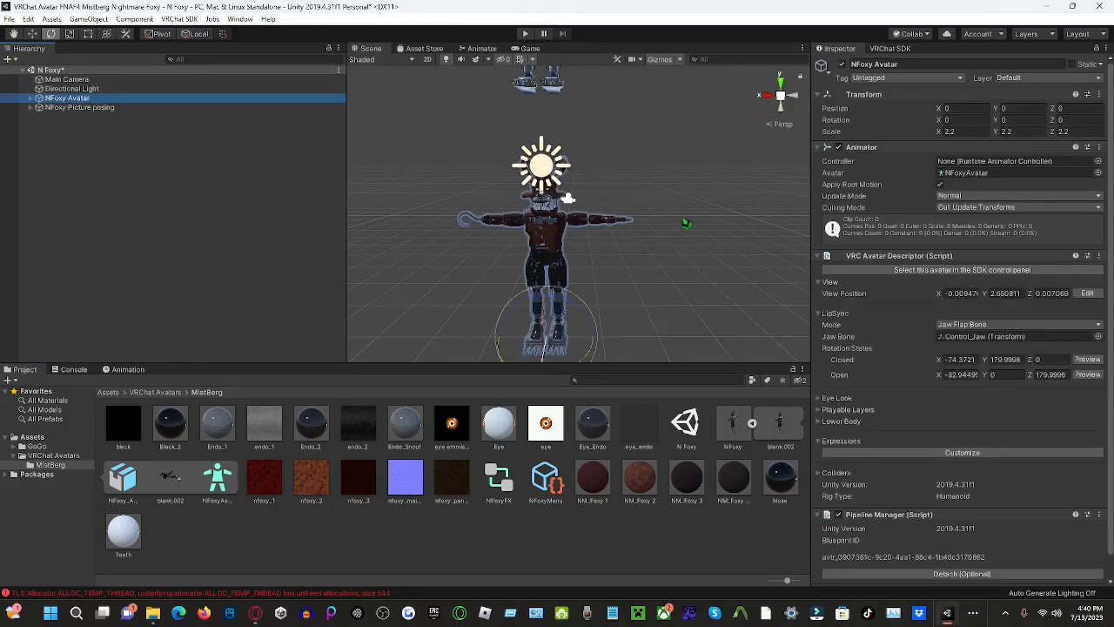
pyautogui.click(819, 284)
pyautogui.click(818, 284)
pyautogui.click(824, 315)
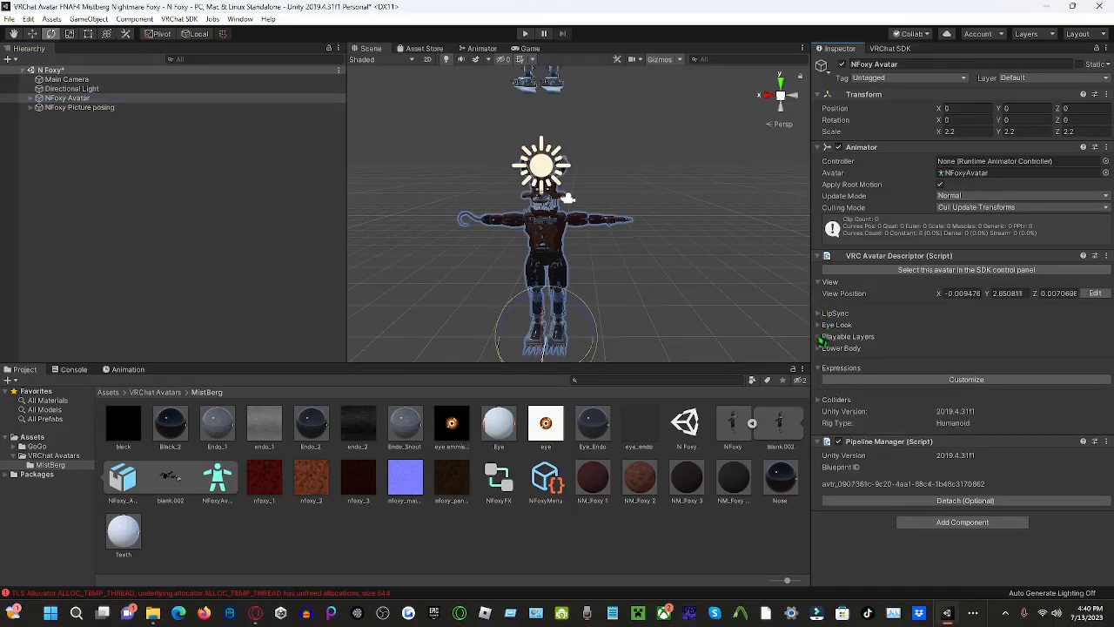
pyautogui.click(820, 337)
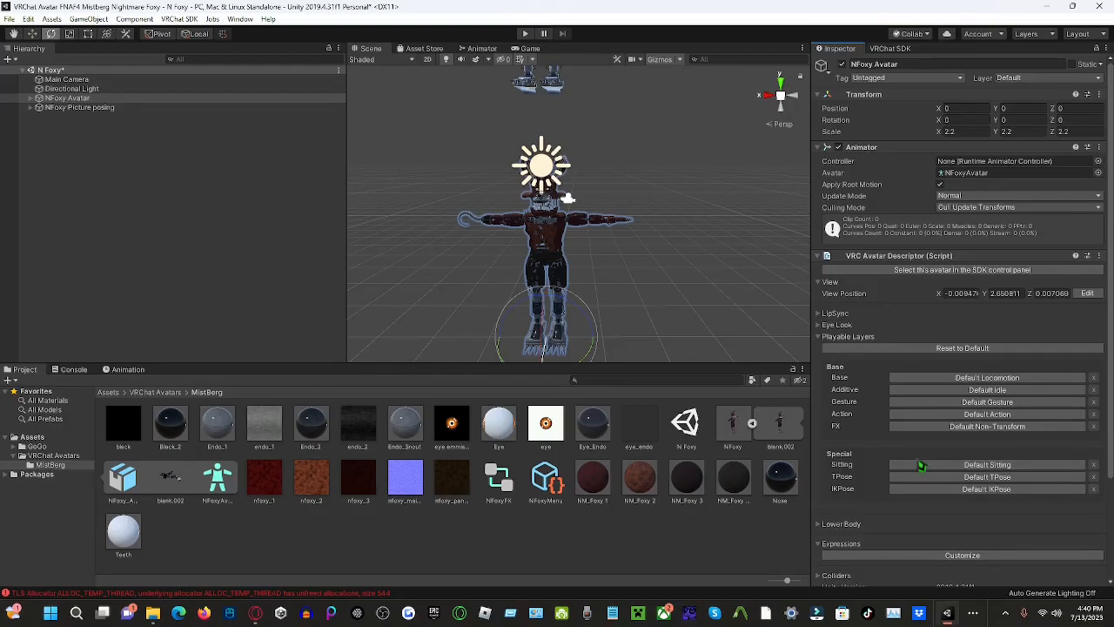
pyautogui.click(920, 466)
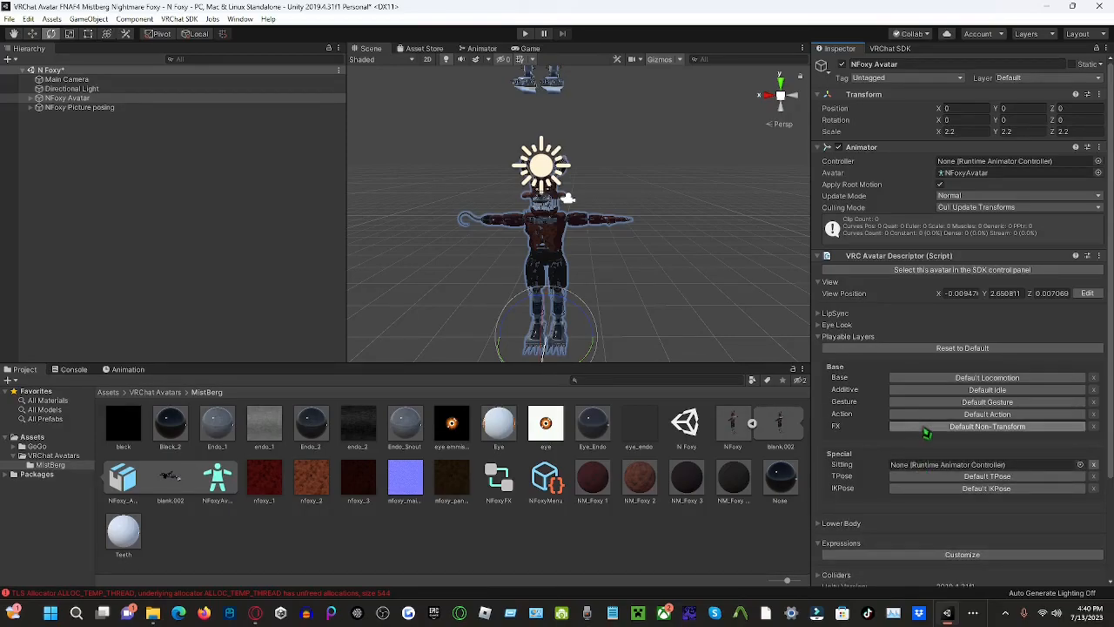
pyautogui.click(928, 426)
pyautogui.click(983, 413)
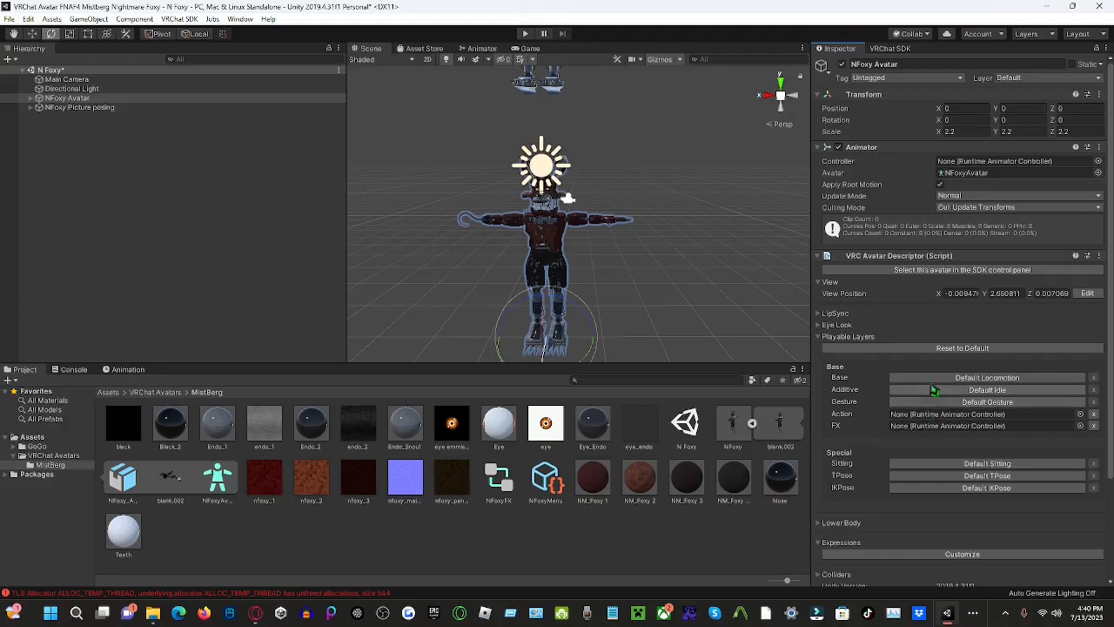
pyautogui.click(983, 377)
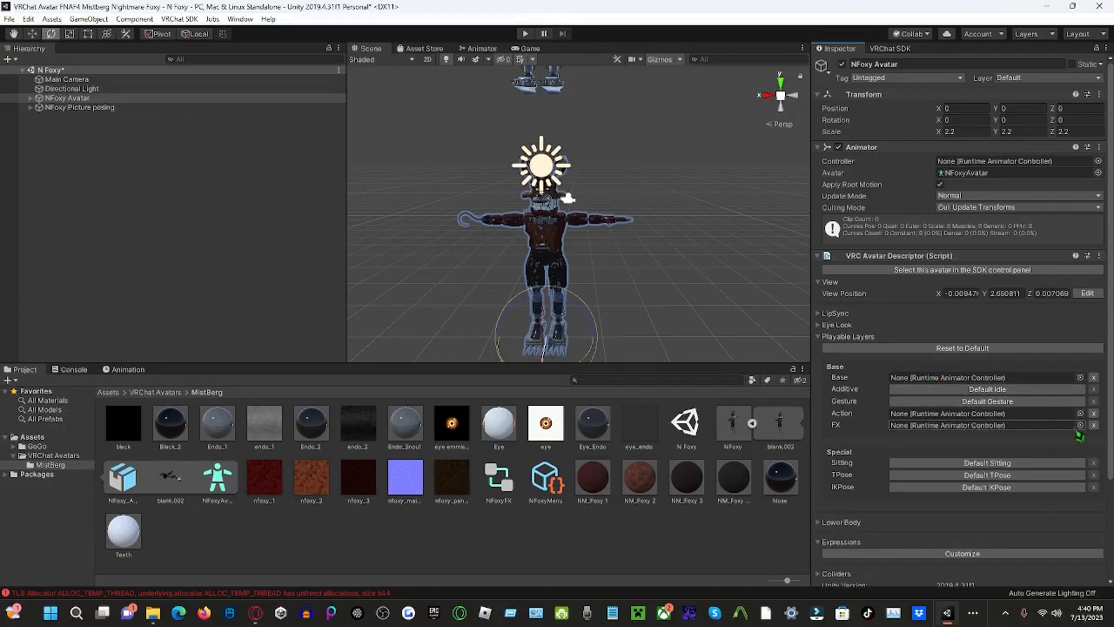
pyautogui.moveTo(500, 481); pyautogui.dragTo(979, 427)
# Assign GoLocoAction to Action, GoLocoBase to Base and GoLocoSitting to Sitting
pyautogui.click(1080, 413)
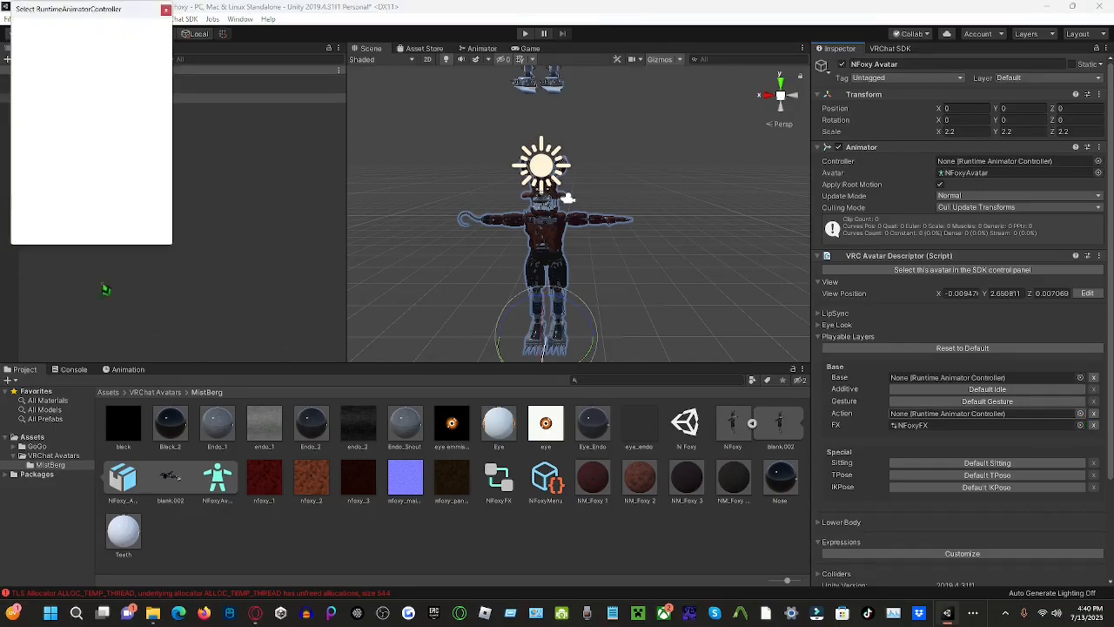
pyautogui.click(119, 65)
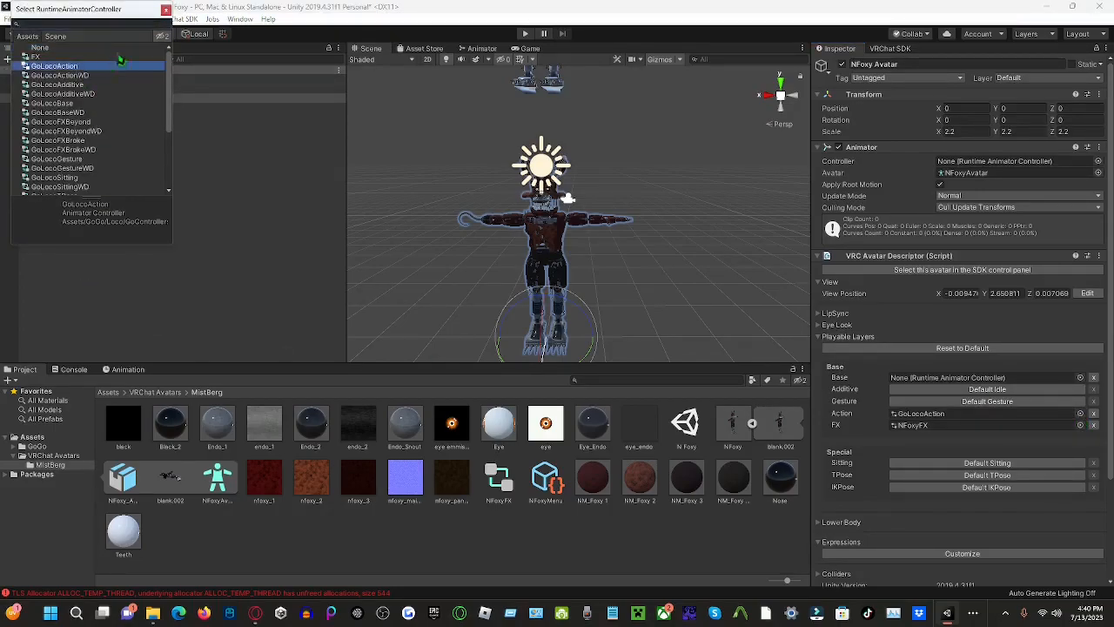
pyautogui.click(166, 10)
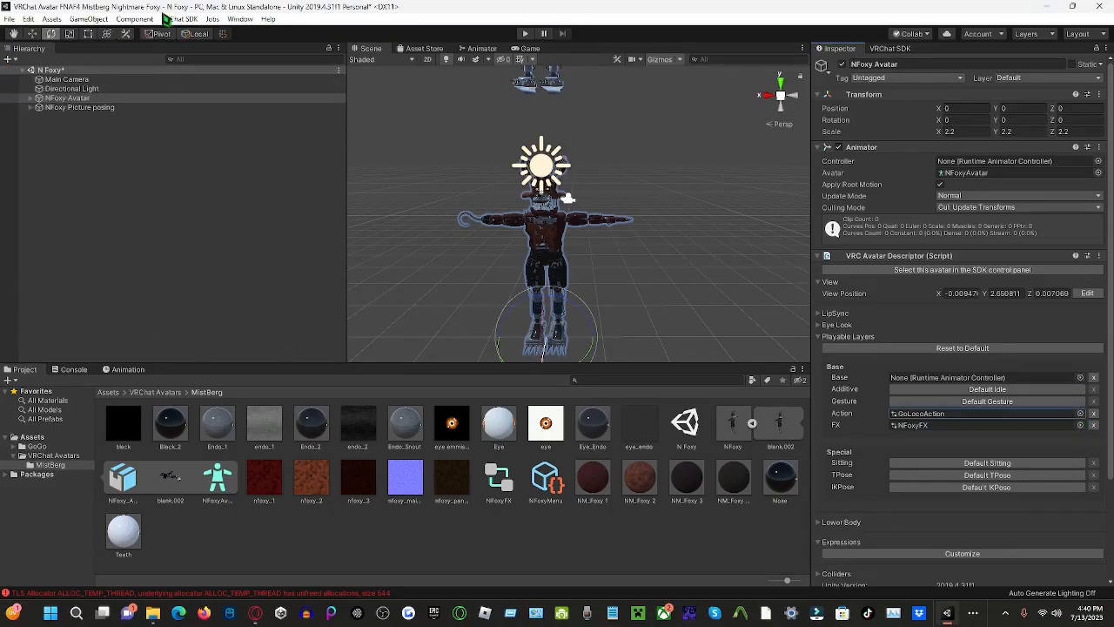
pyautogui.click(1080, 377)
pyautogui.click(77, 103)
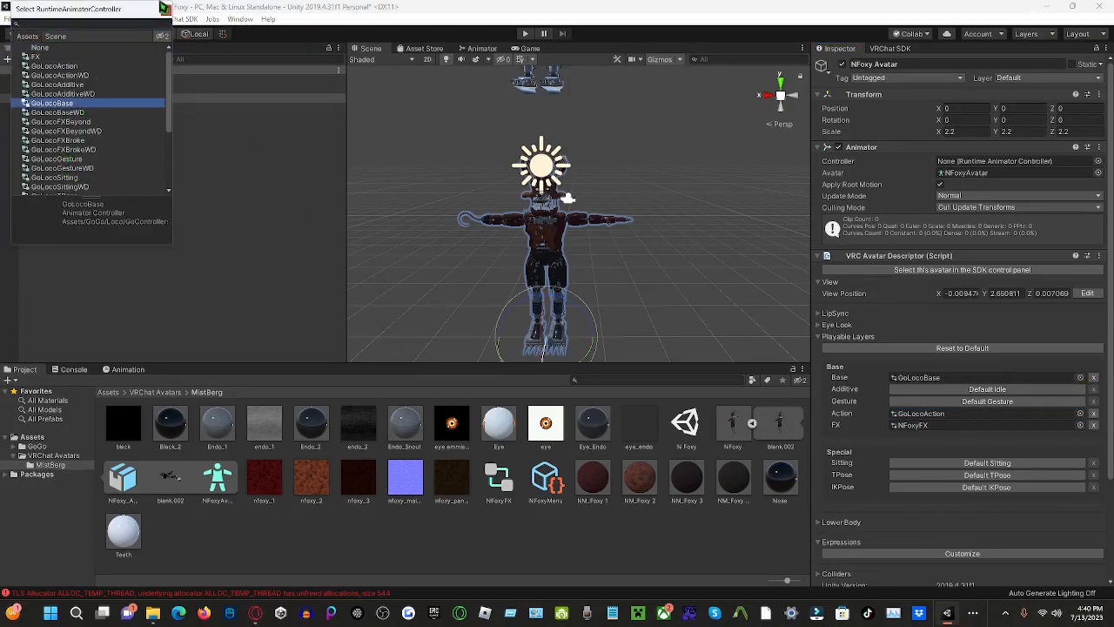
pyautogui.click(165, 10)
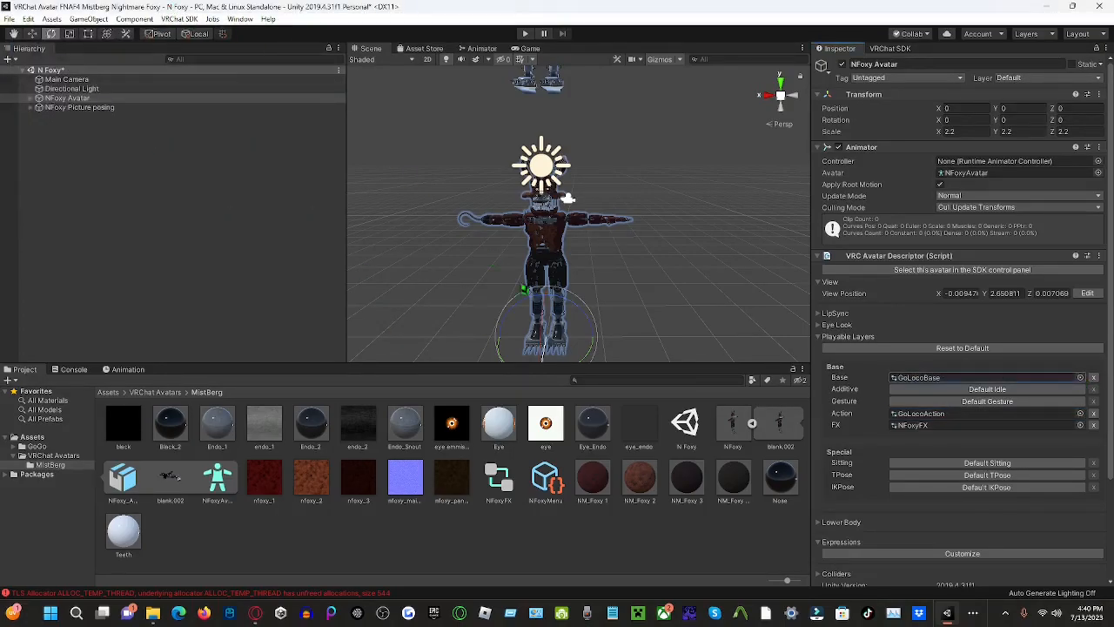
pyautogui.click(1022, 463)
pyautogui.click(1080, 463)
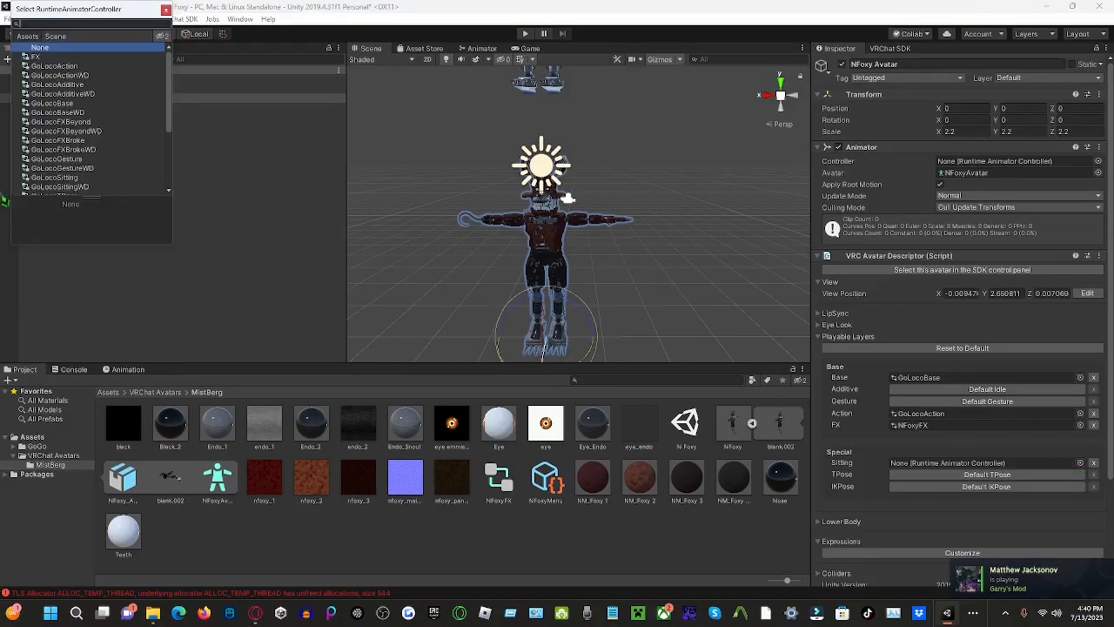
pyautogui.click(78, 177)
pyautogui.click(166, 9)
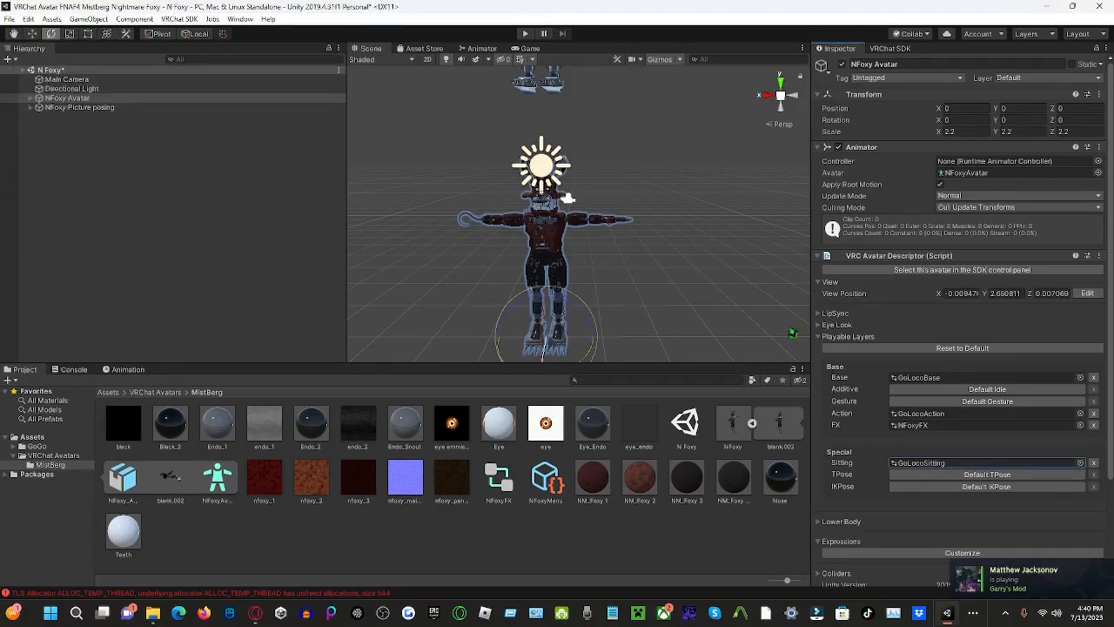
pyautogui.click(822, 338)
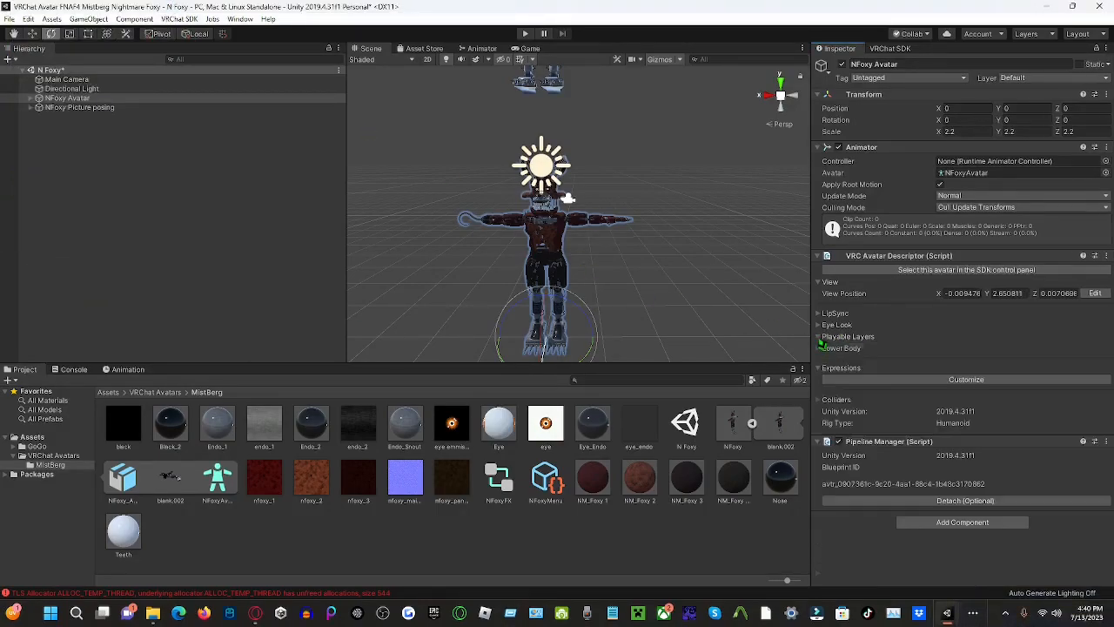
# Set the avatar's expressions menu to NFoxyMenu and parameters to GoAllParameters
pyautogui.click(840, 380)
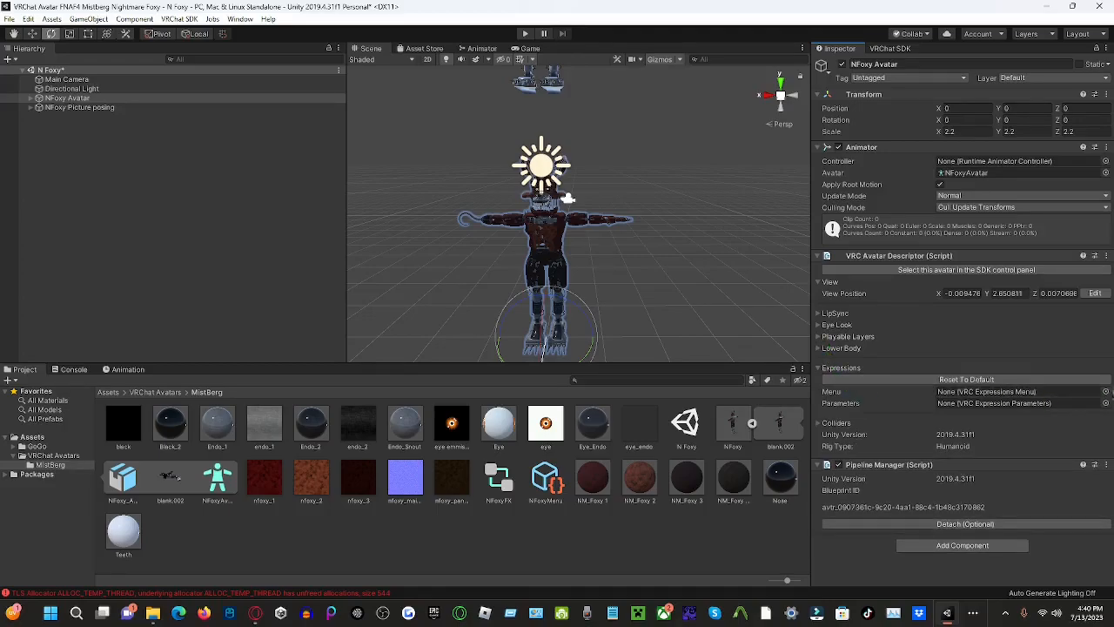
pyautogui.moveTo(545, 481); pyautogui.dragTo(992, 393)
pyautogui.click(1105, 403)
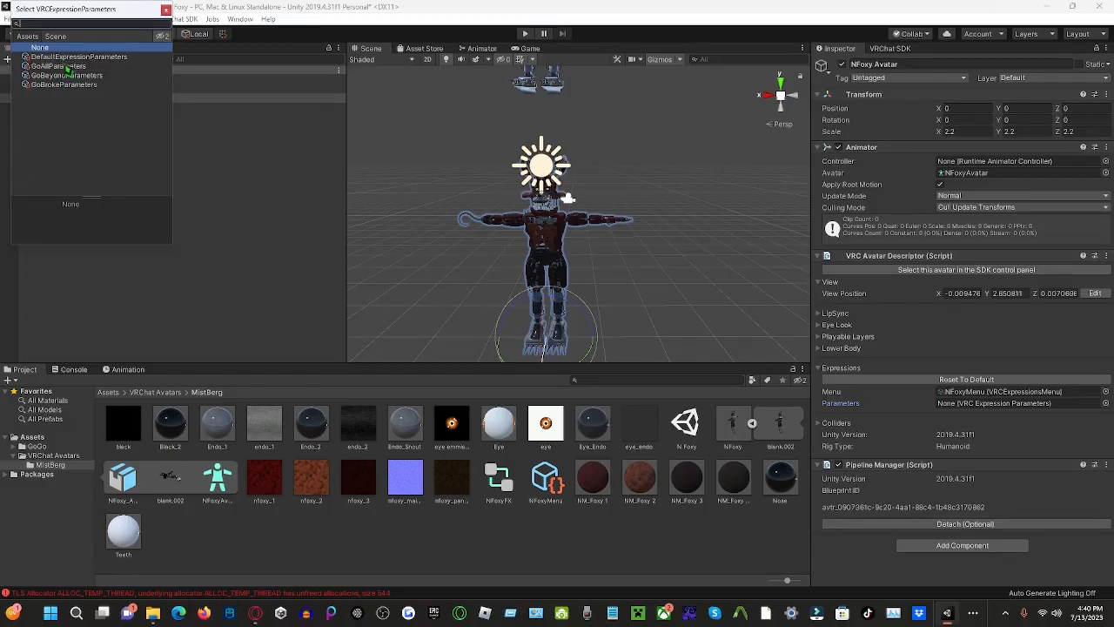
pyautogui.click(58, 66)
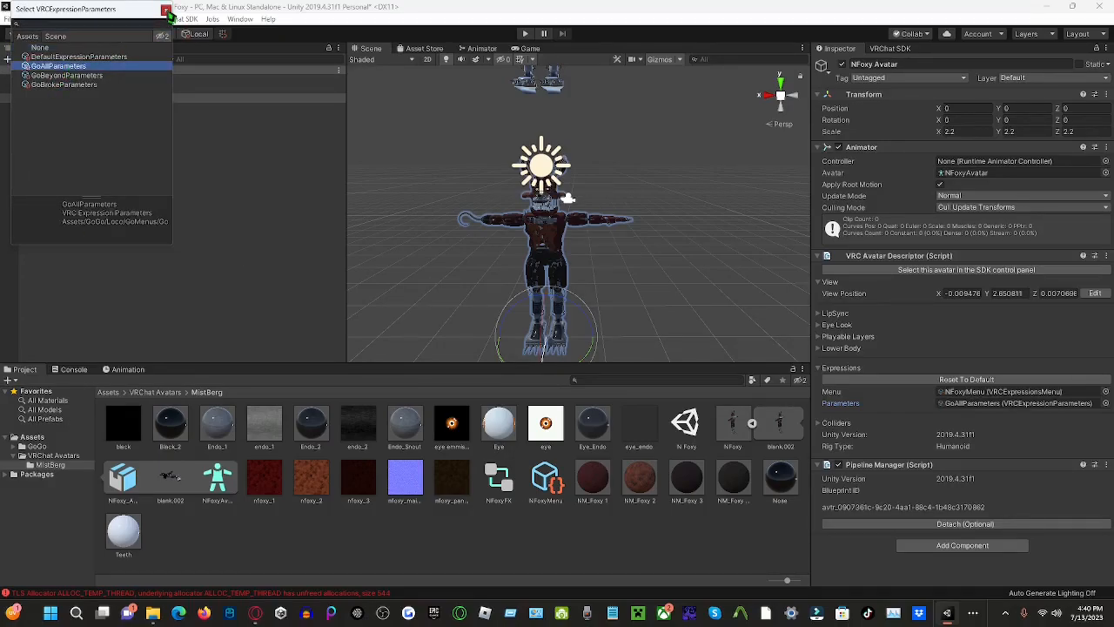
pyautogui.click(165, 10)
# Add a new control named GoLoco to NFoxyMenu
pyautogui.click(545, 476)
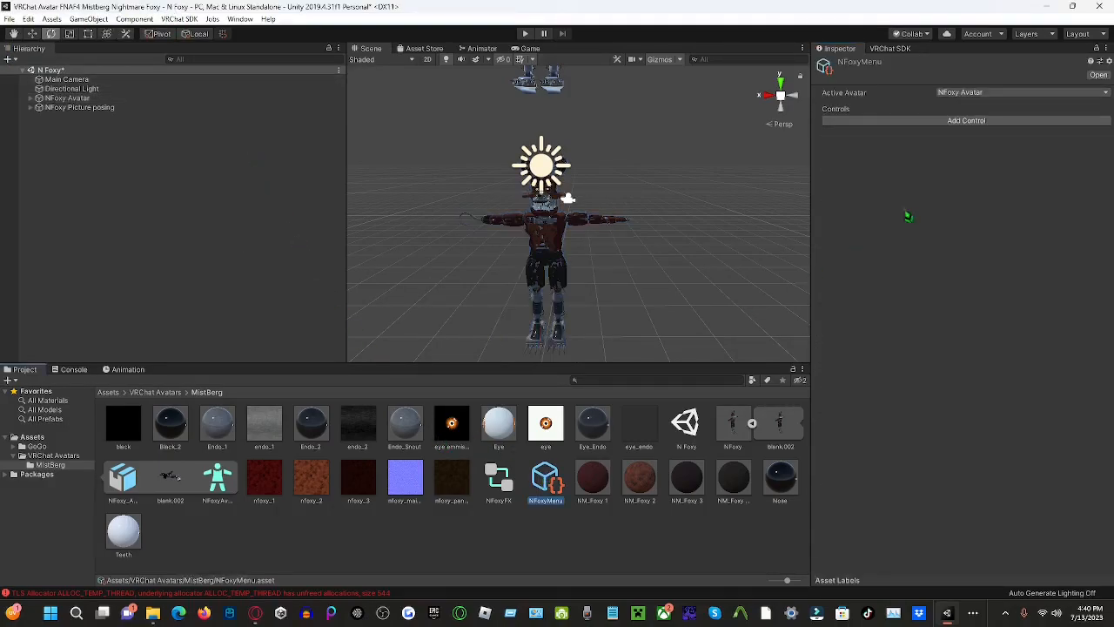
pyautogui.click(915, 120)
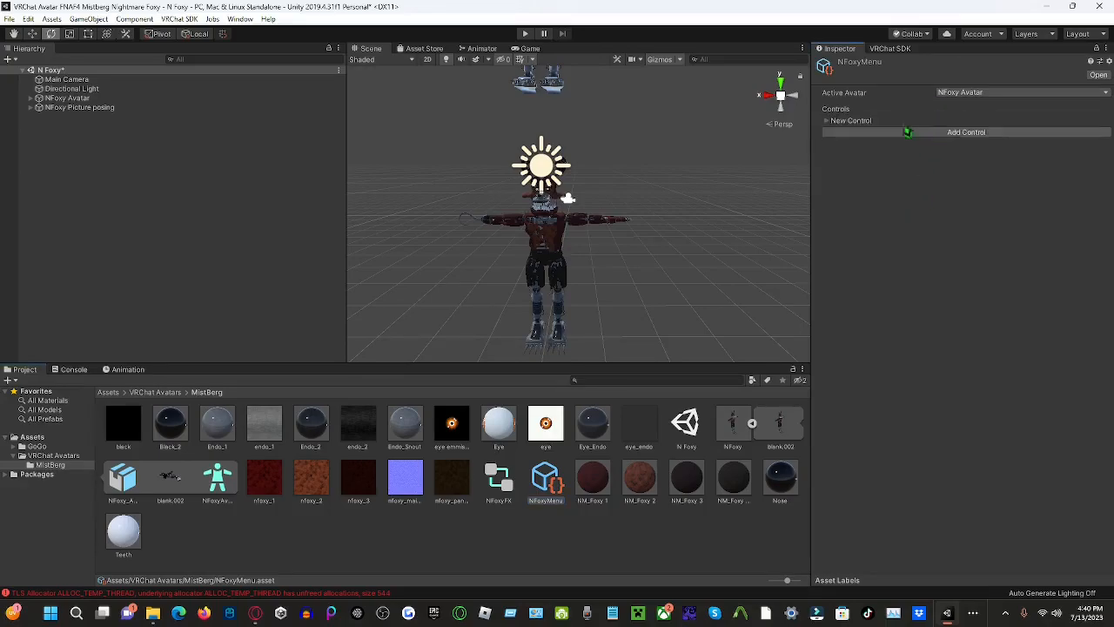
pyautogui.click(827, 121)
pyautogui.click(1000, 148)
pyautogui.press('capslock')
pyautogui.write('G')
pyautogui.press('capslock')
pyautogui.write('o')
pyautogui.press('capslock')
pyautogui.write('L')
pyautogui.press('capslock')
pyautogui.write('oco')
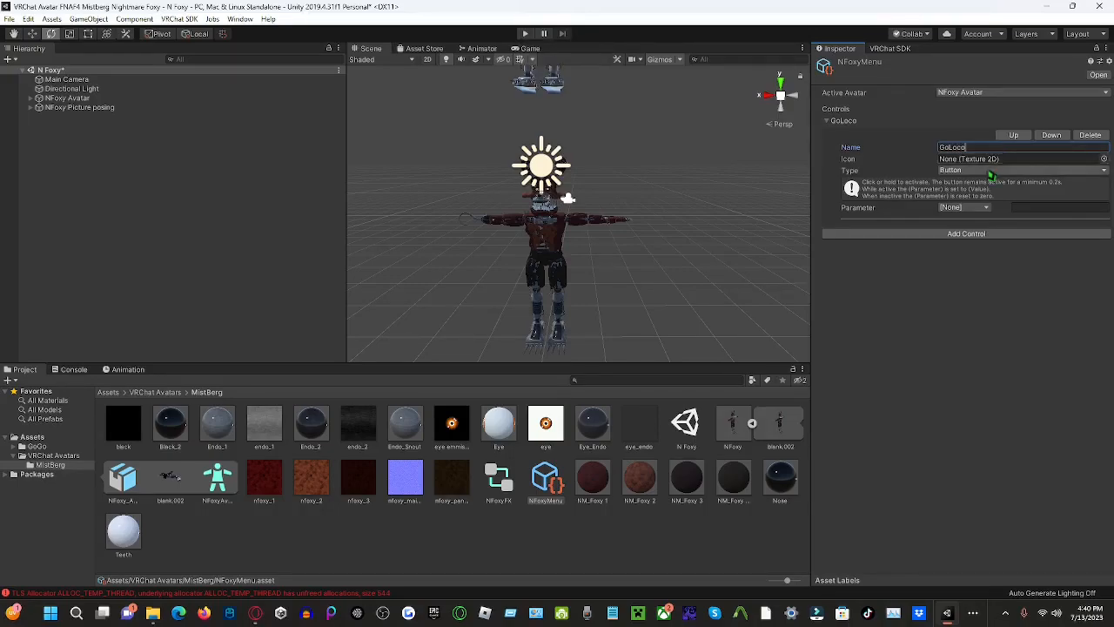
# Make the GoLoco control a Sub Menu with icon icon_Go_Loco opening GoAllMenu
pyautogui.click(988, 171)
pyautogui.click(992, 210)
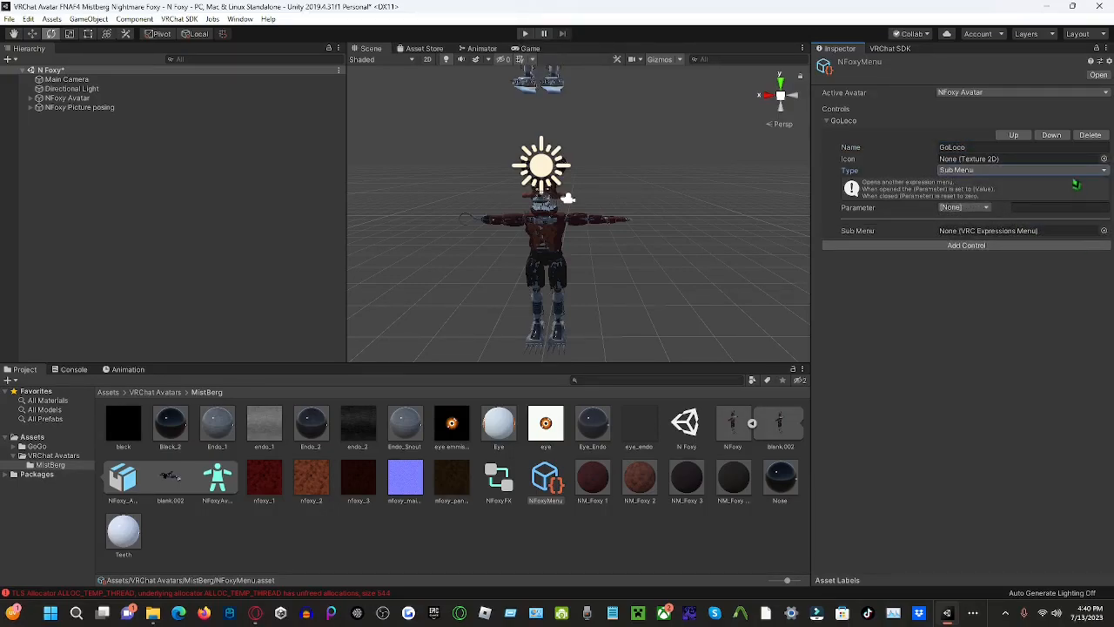
pyautogui.click(1103, 159)
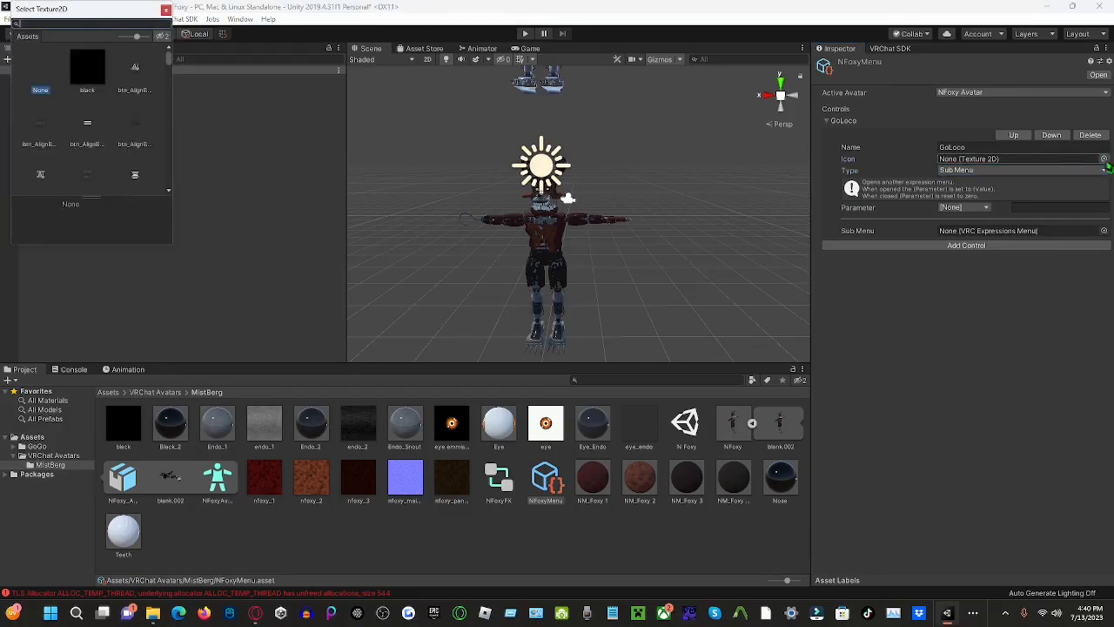
pyautogui.write('go')
pyautogui.click(48, 174)
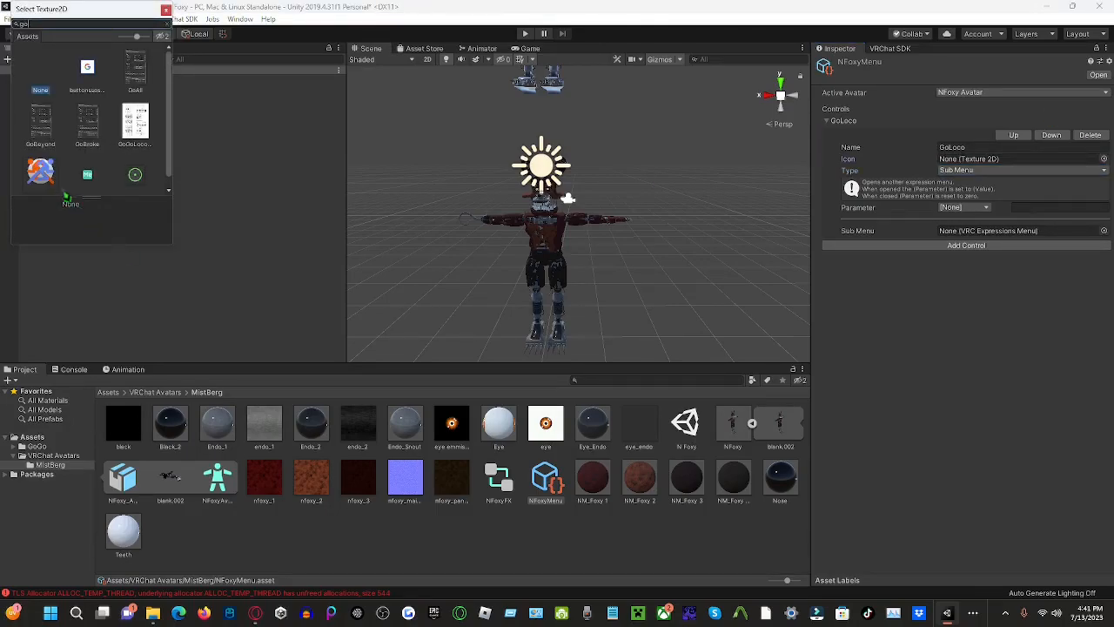
pyautogui.click(166, 10)
pyautogui.click(1103, 230)
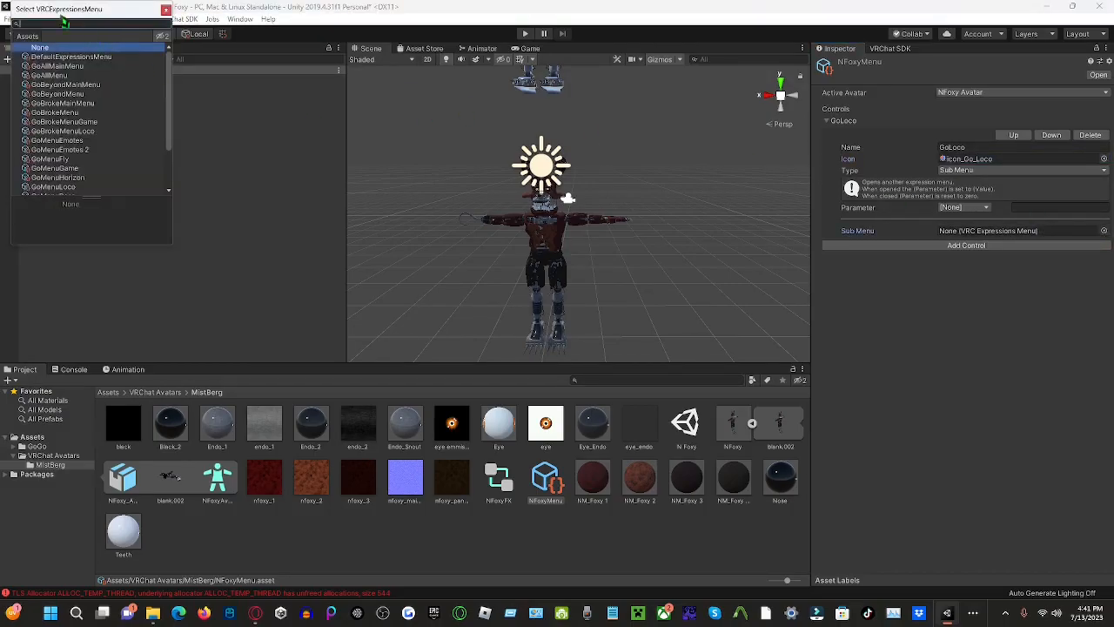
pyautogui.click(61, 75)
pyautogui.click(165, 10)
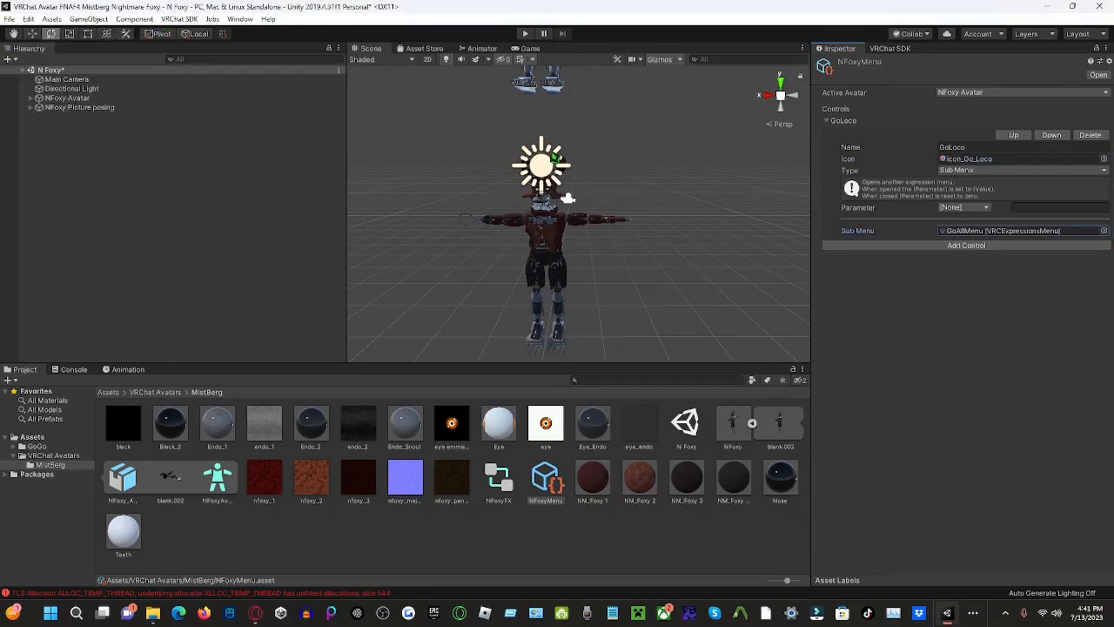
pyautogui.click(71, 88)
# Reselect NFoxy Avatar, nudge the scene view, and browse animator controllers without changing any
pyautogui.click(67, 98)
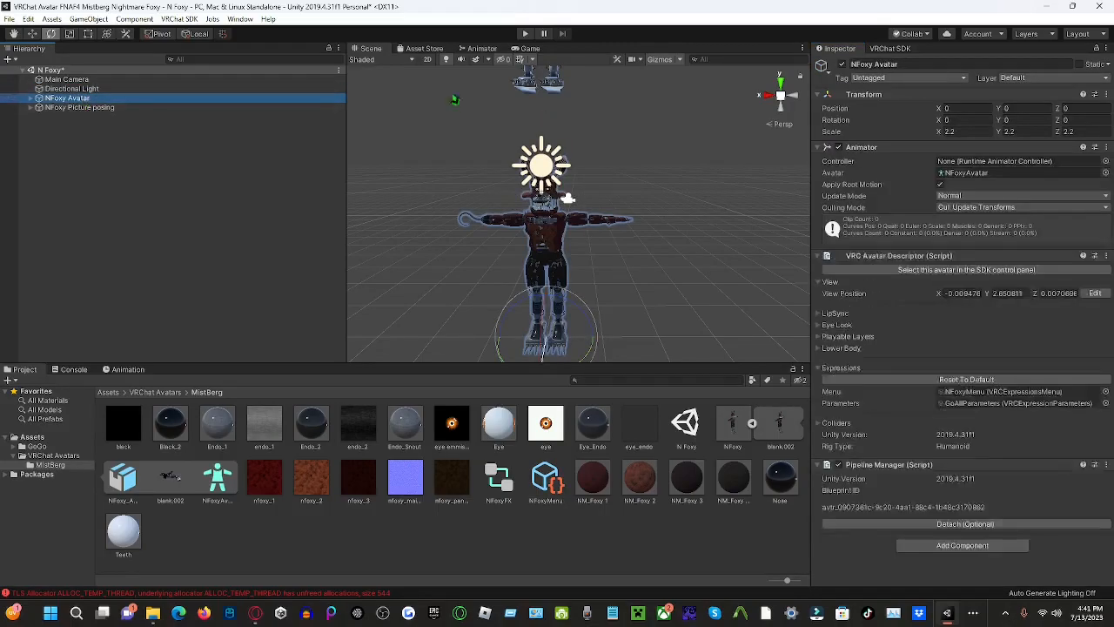
pyautogui.press('s')
pyautogui.moveTo(642, 124); pyautogui.dragTo(643, 134, button='right')
pyautogui.press('w')
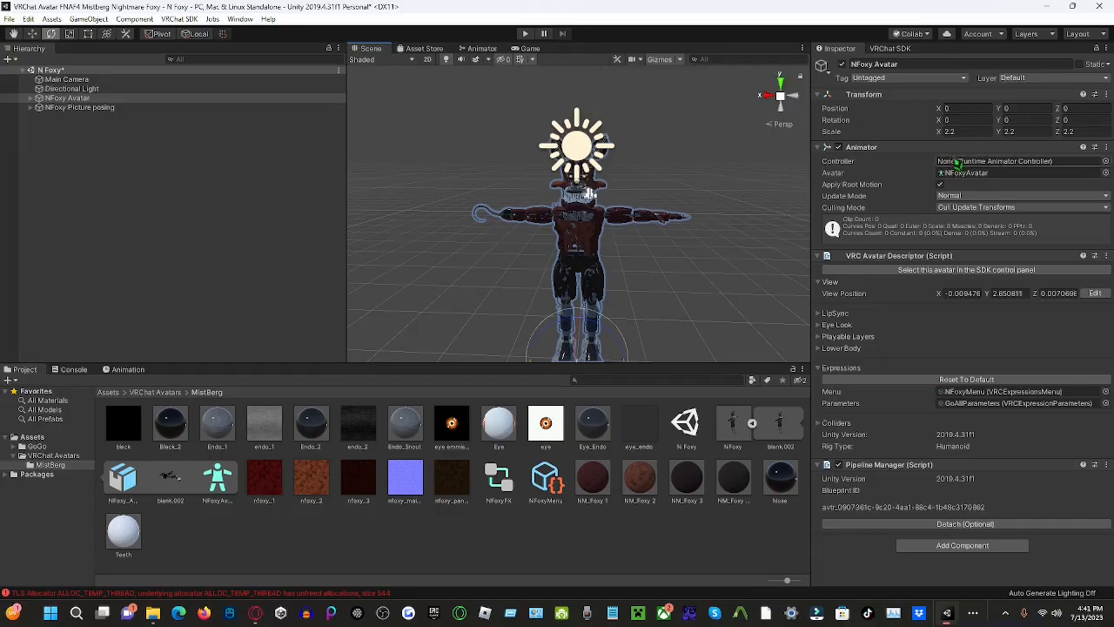
pyautogui.click(1105, 161)
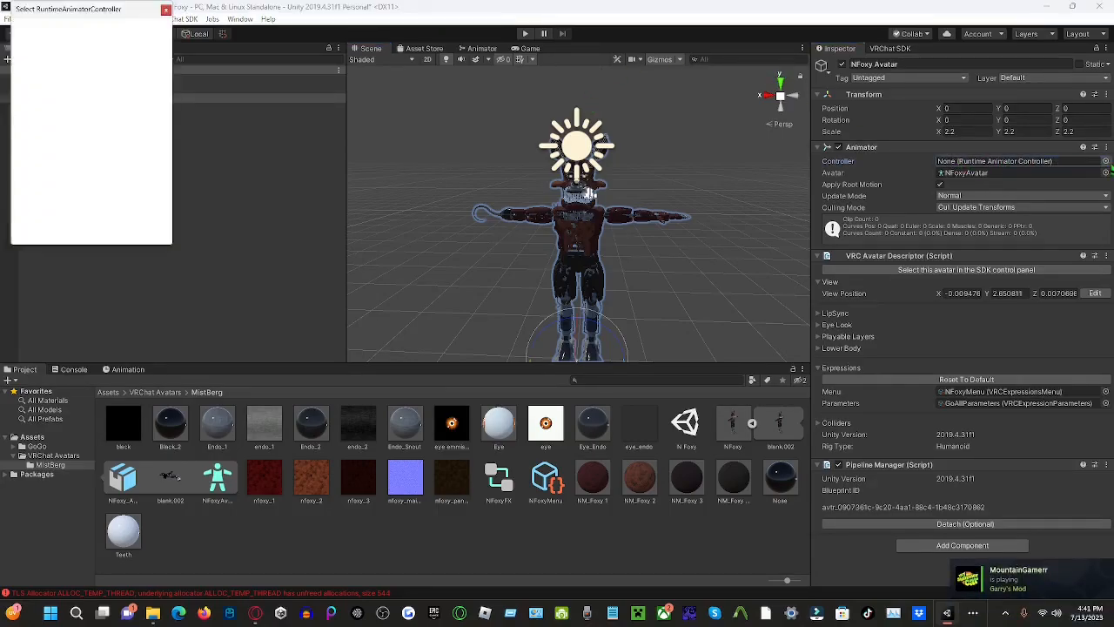
pyautogui.scroll(-5, 173, 132)
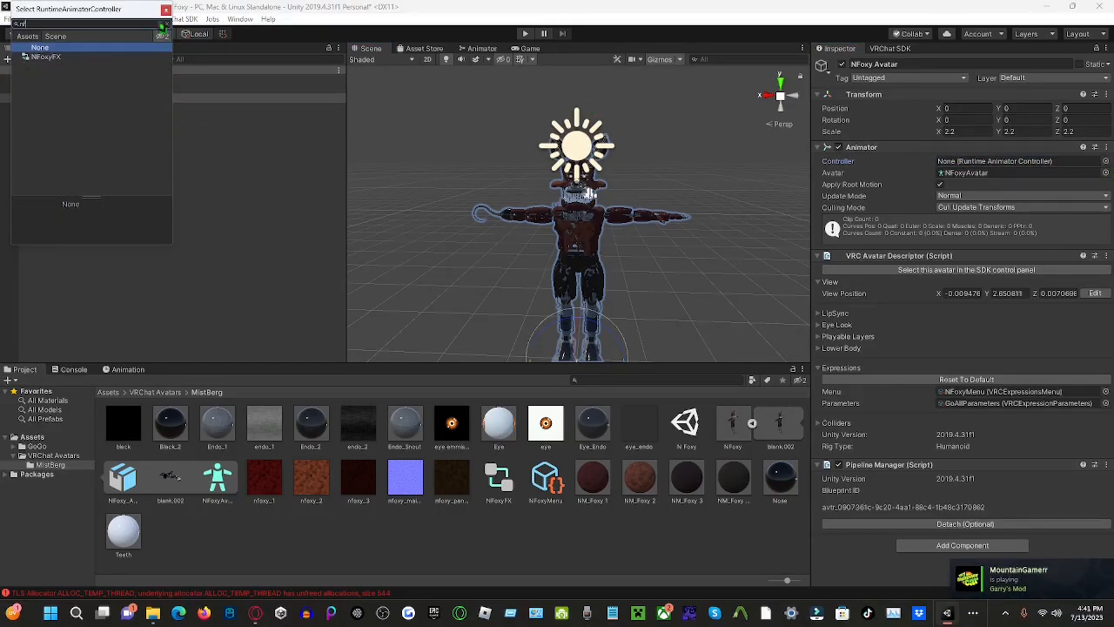
pyautogui.click(165, 10)
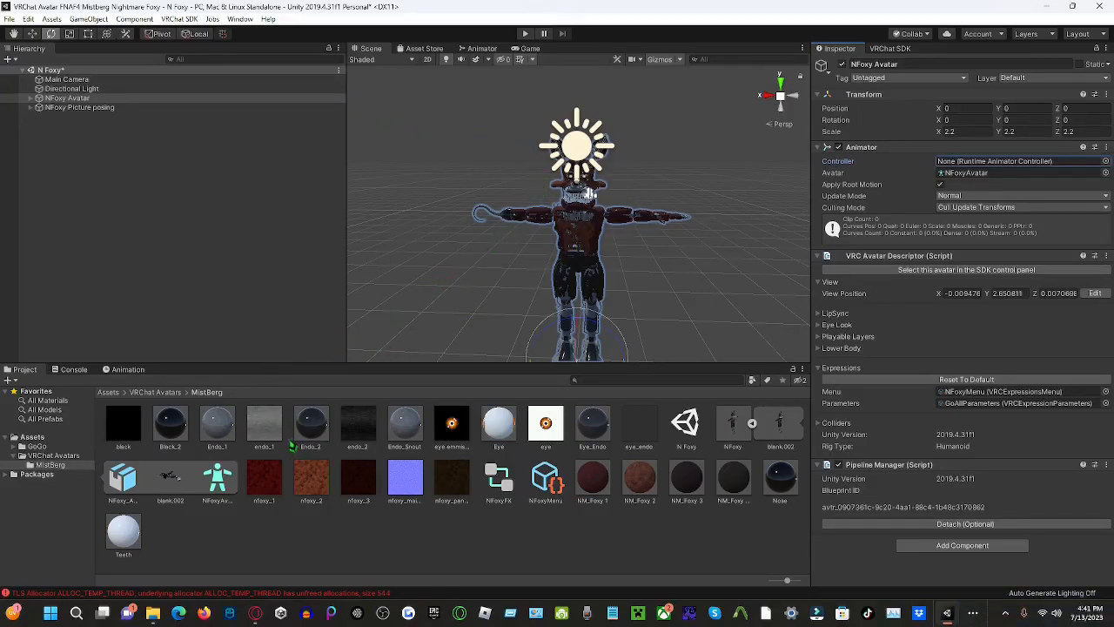
pyautogui.click(105, 98)
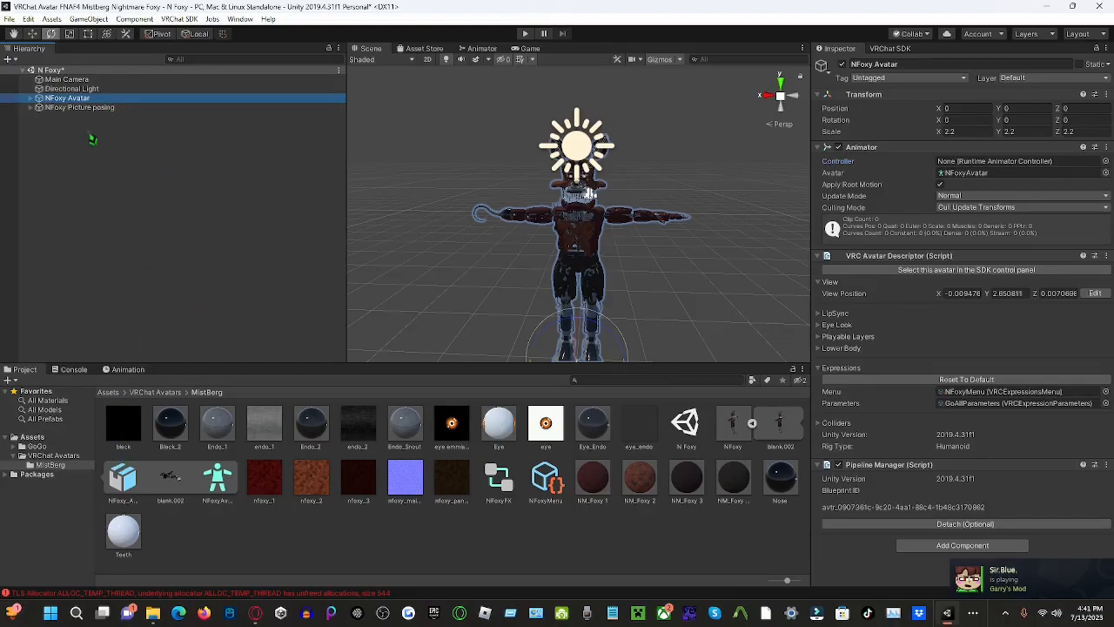
# Select the blank.002 mesh and inspect its Default No Movement and anger blendshapes
pyautogui.click(30, 98)
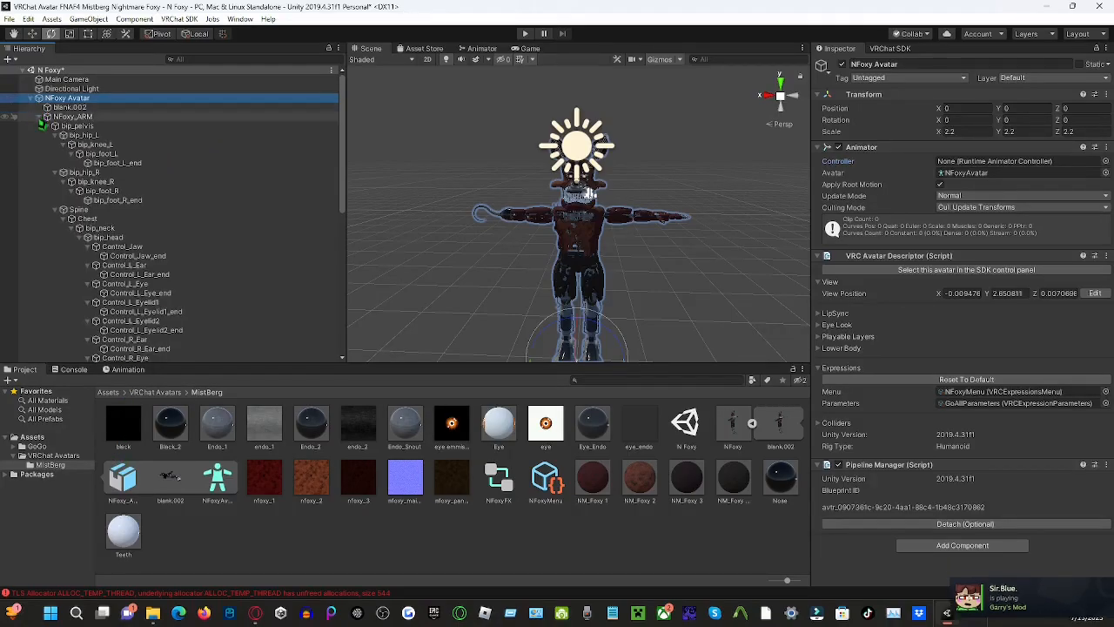
pyautogui.click(40, 116)
pyautogui.click(58, 108)
pyautogui.click(870, 212)
pyautogui.click(940, 223)
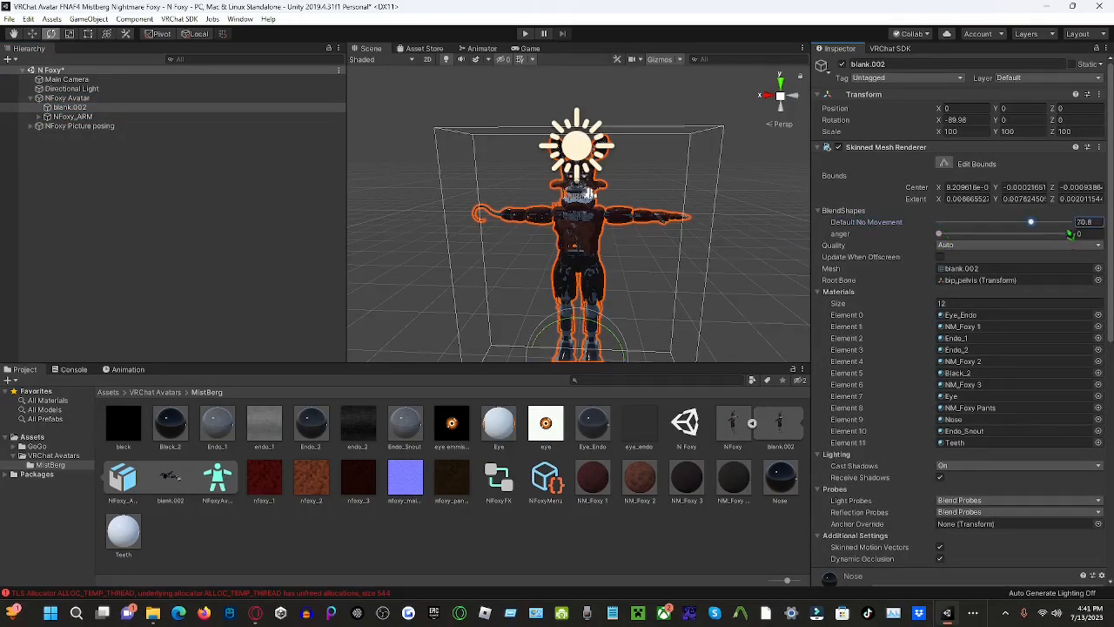
pyautogui.click(939, 234)
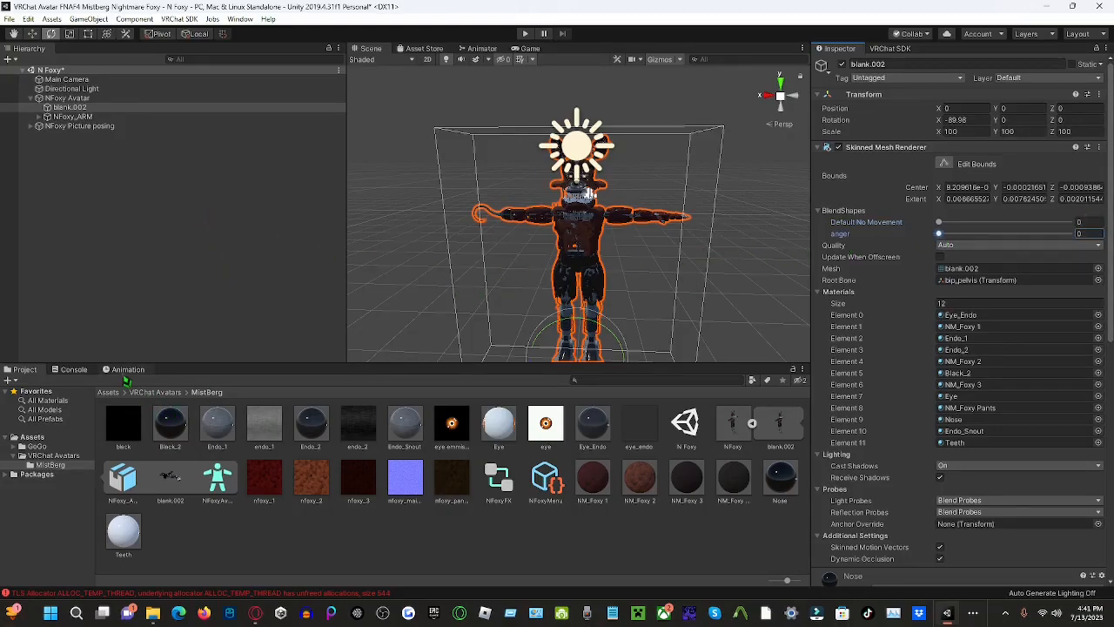
# Glance at the Animation tab, return to the Assets root folder, then switch to Opera GX
pyautogui.click(127, 370)
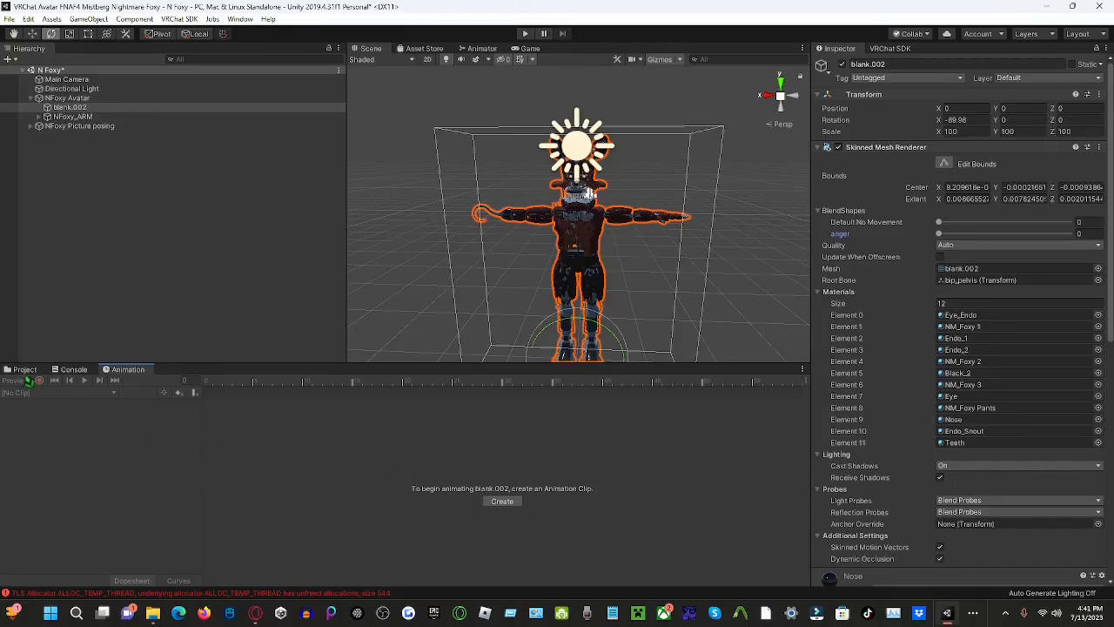
pyautogui.click(24, 368)
pyautogui.click(114, 408)
pyautogui.click(111, 392)
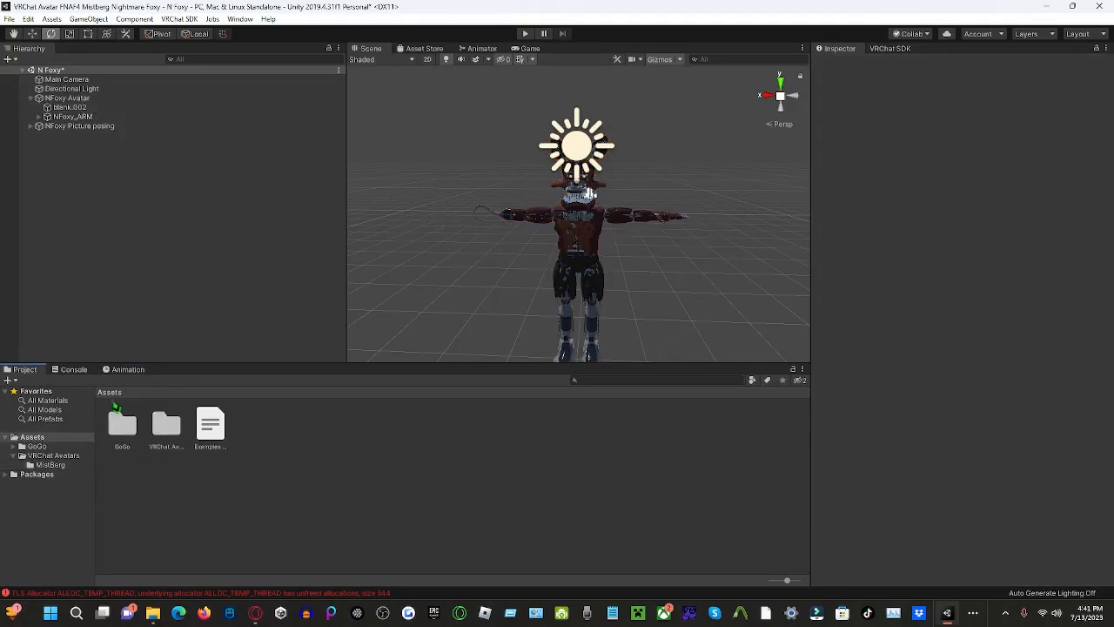
pyautogui.click(255, 613)
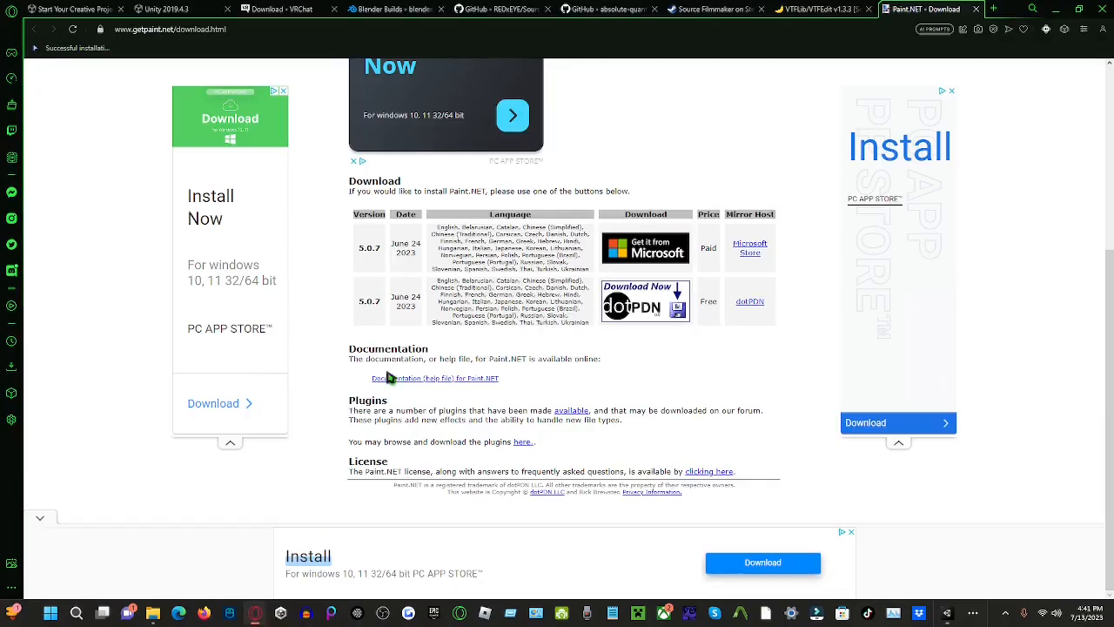
# Search Google in a new tab for 'mixamo emotes'
pyautogui.click(992, 9)
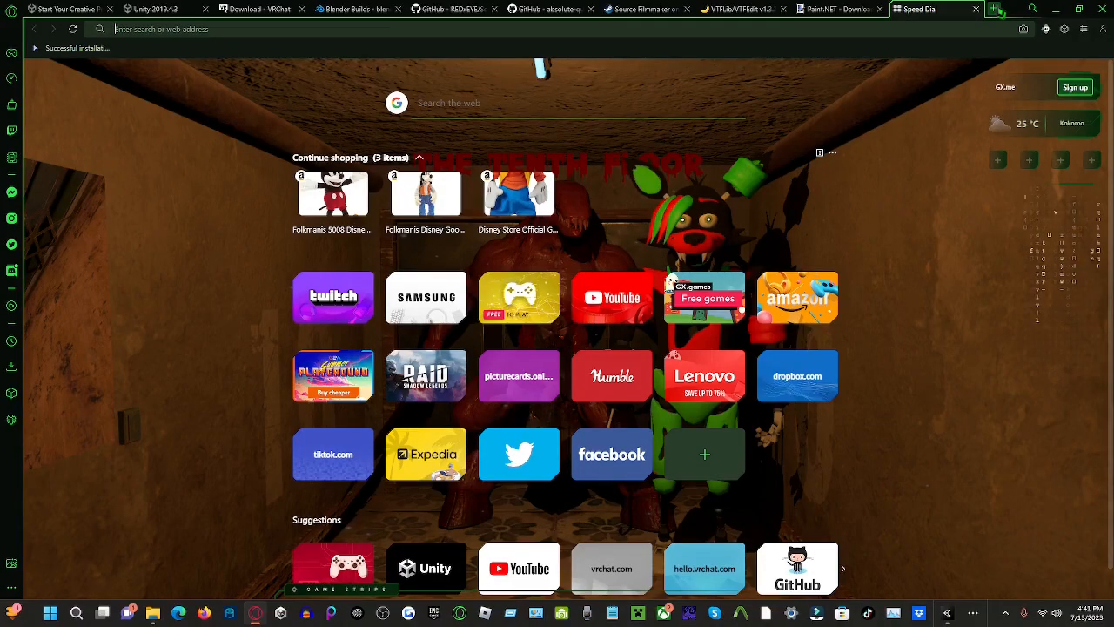
pyautogui.write('m')
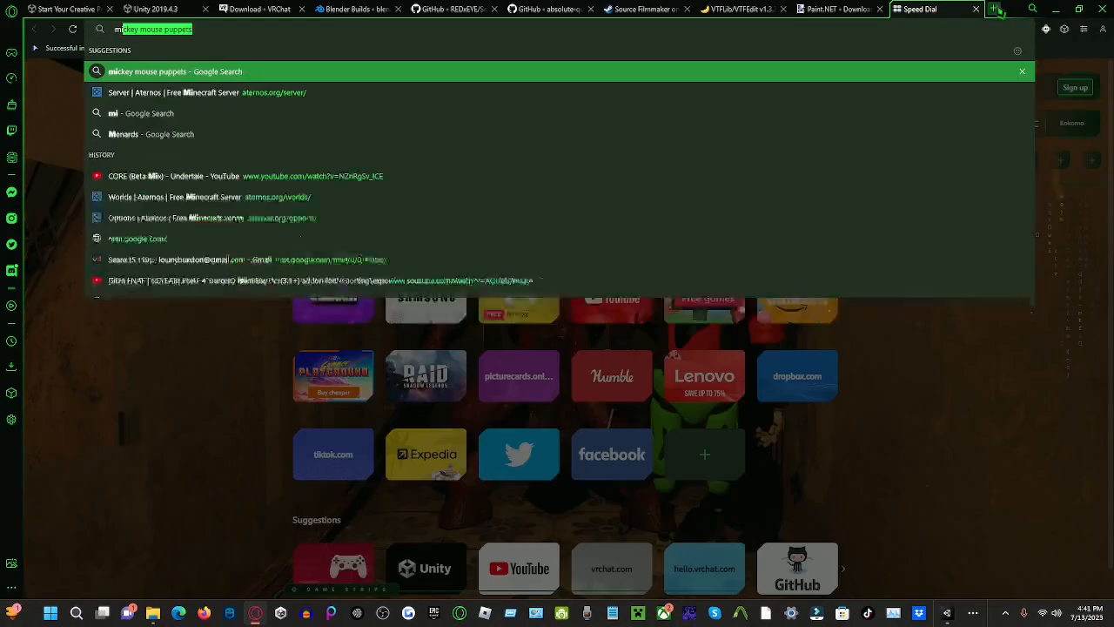
pyautogui.write('ixamo emotes')
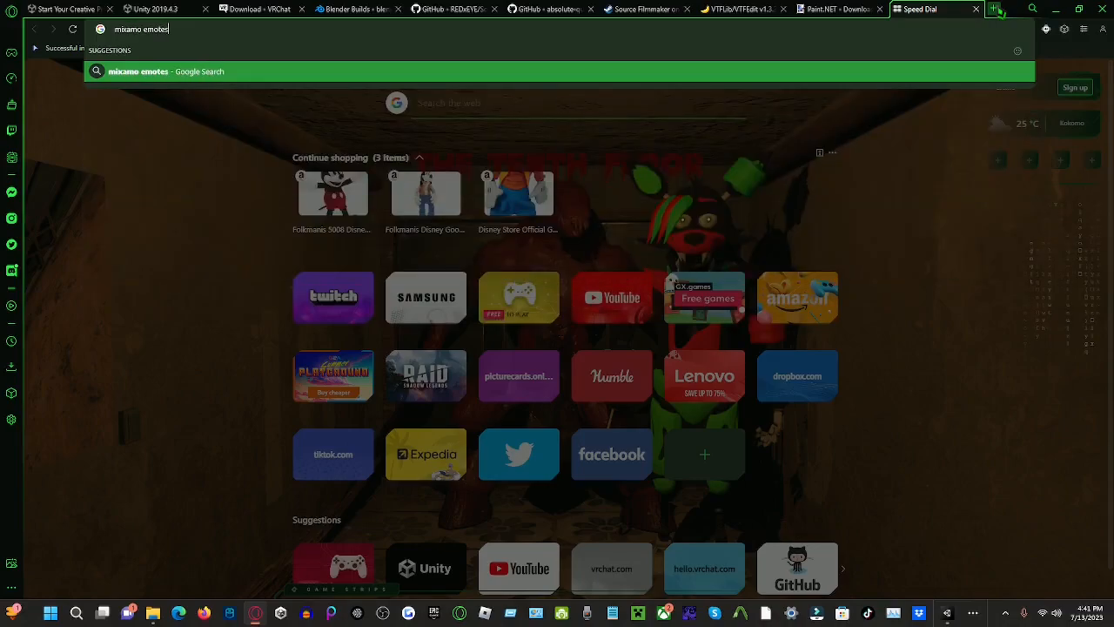
pyautogui.press('Return')
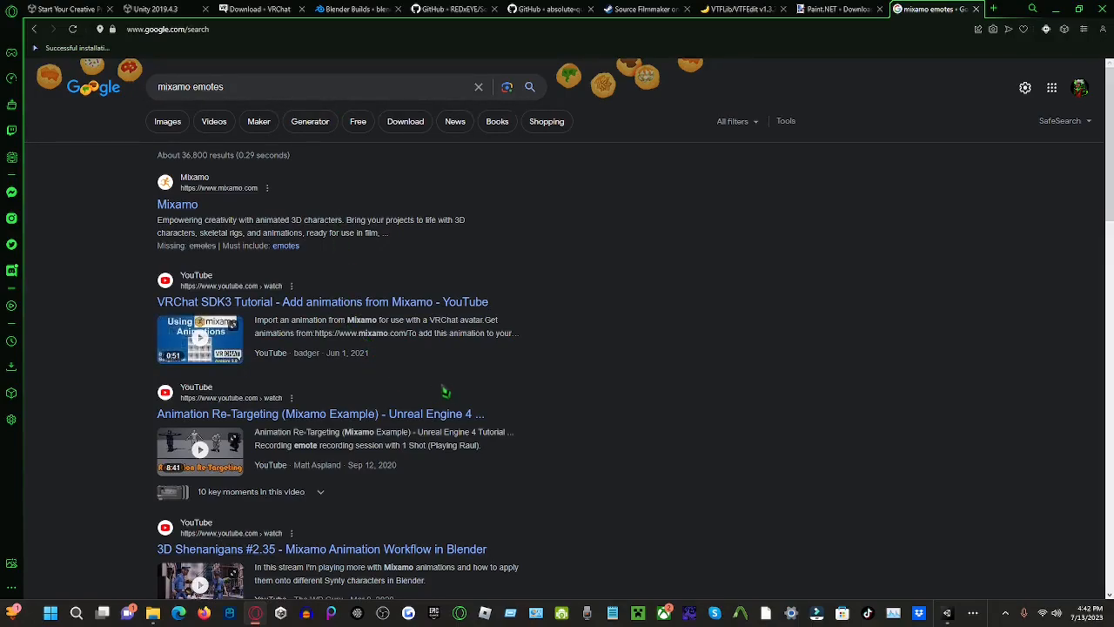
# Refine the search to 'mixamo animations vrchat' and scroll through the results
pyautogui.click(367, 92)
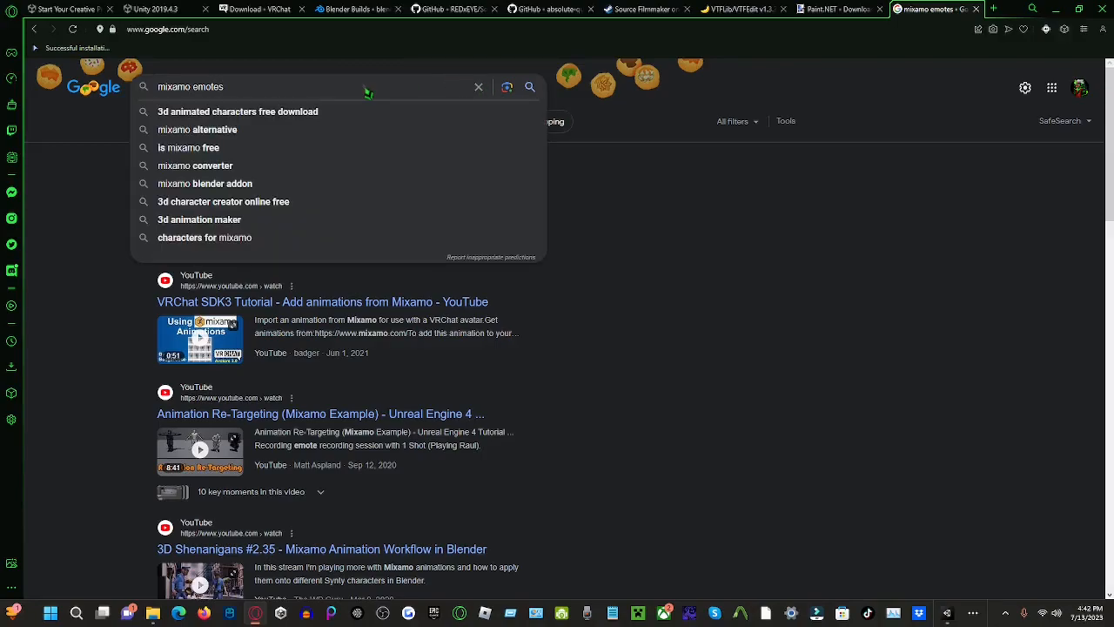
pyautogui.press('BackSpace')
pyautogui.press('BackSpace')
pyautogui.press('BackSpace')
pyautogui.press('BackSpace')
pyautogui.press('BackSpace')
pyautogui.press('BackSpace')
pyautogui.press('BackSpace')
pyautogui.press('BackSpace')
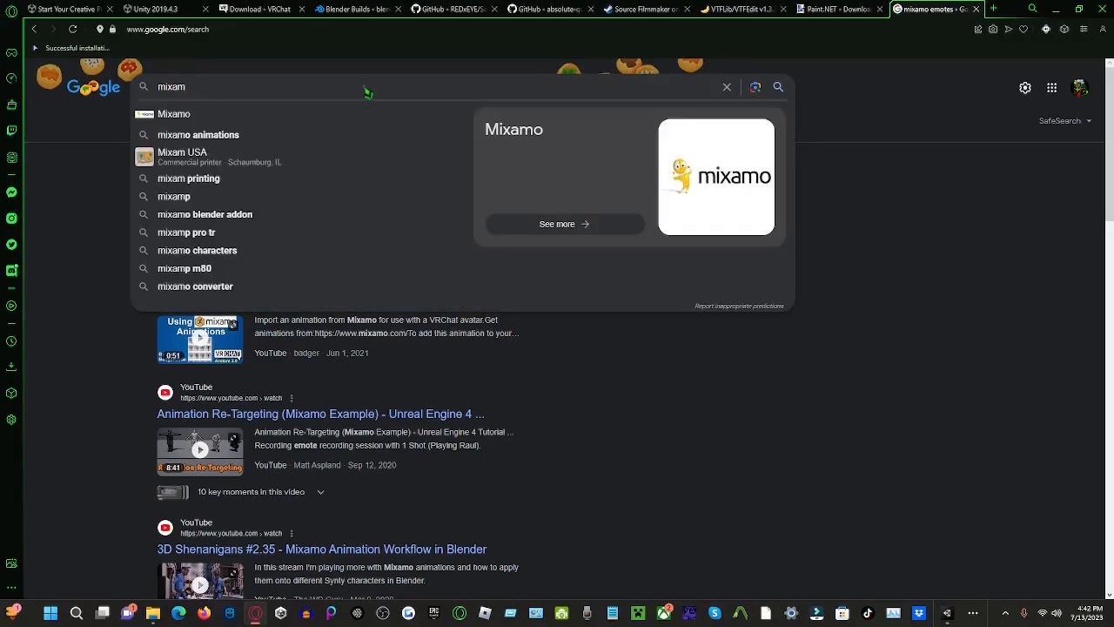
pyautogui.write('o animation')
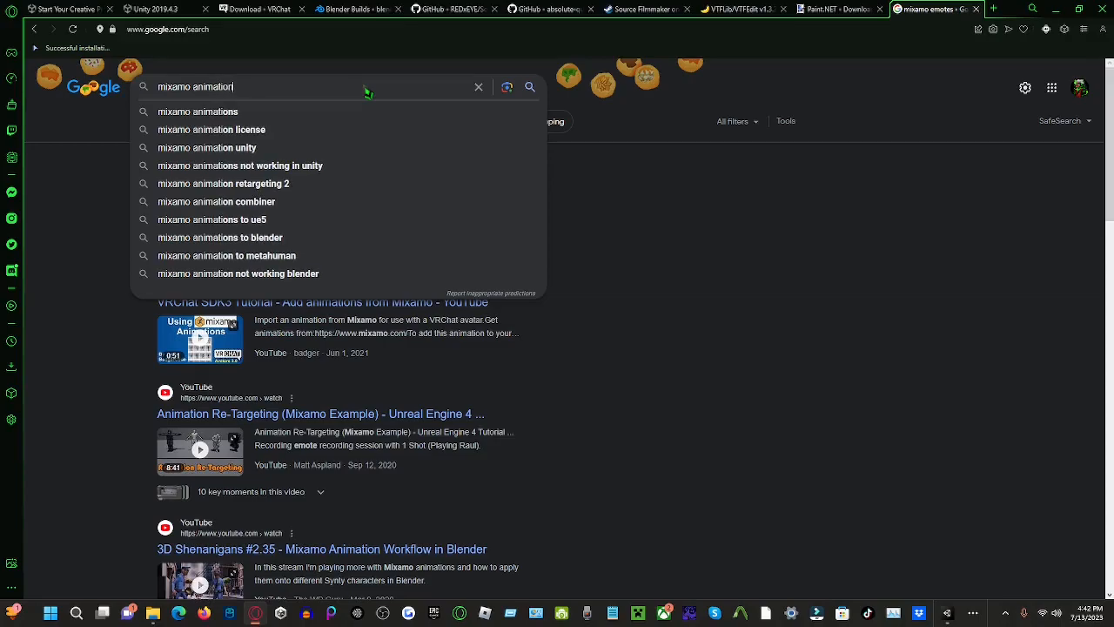
pyautogui.write('s vrchat')
pyautogui.press('Return')
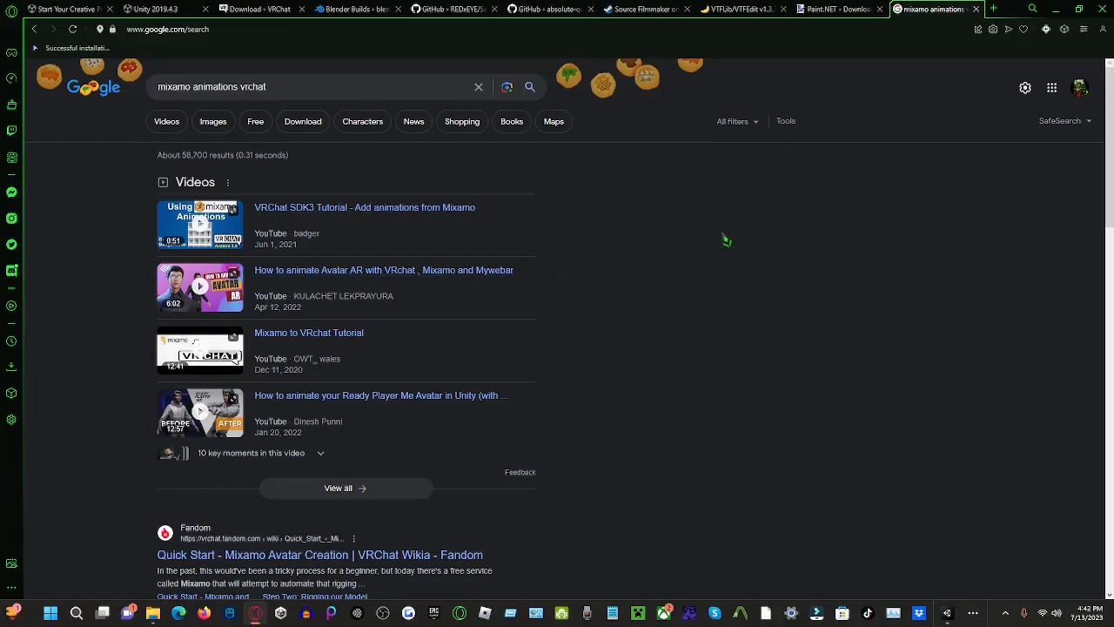
pyautogui.scroll(-2, 432, 283)
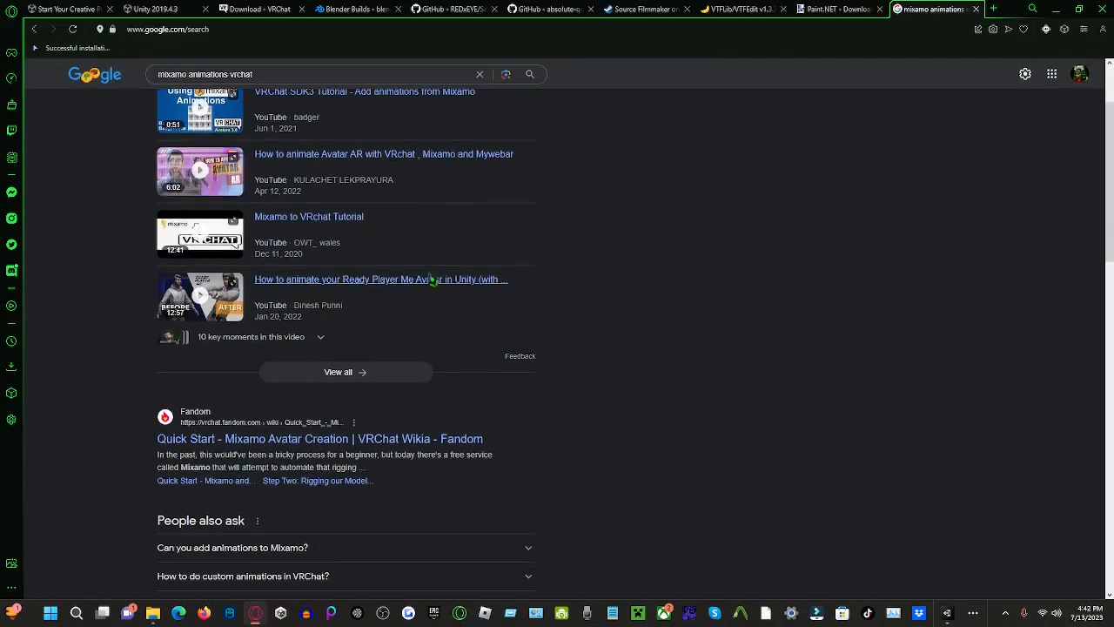
pyautogui.scroll(-4, 436, 254)
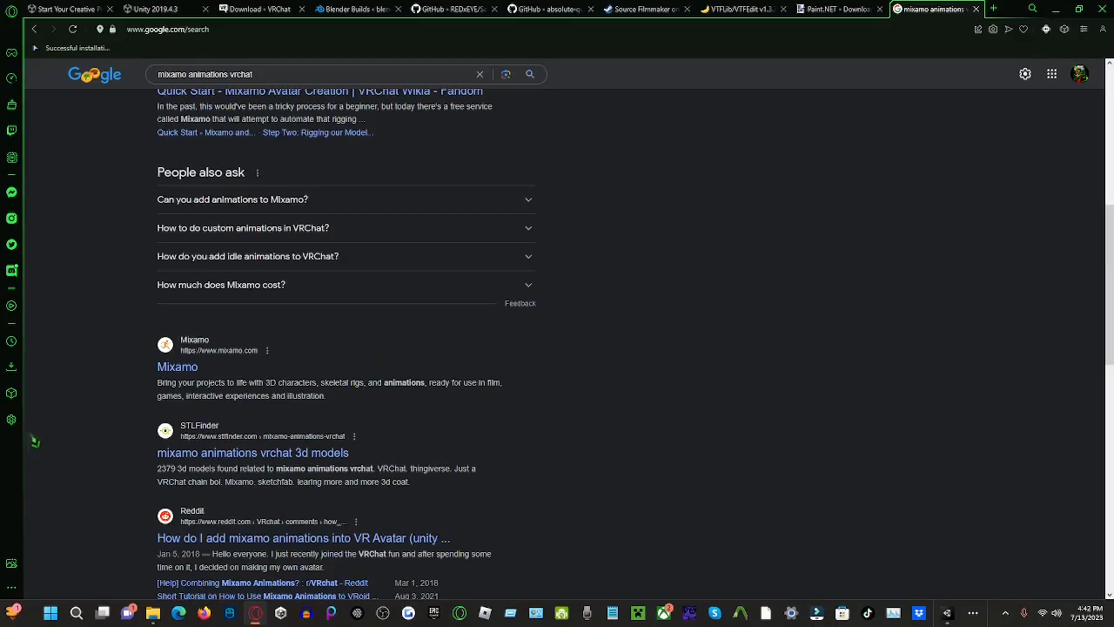
pyautogui.scroll(6, 467, 408)
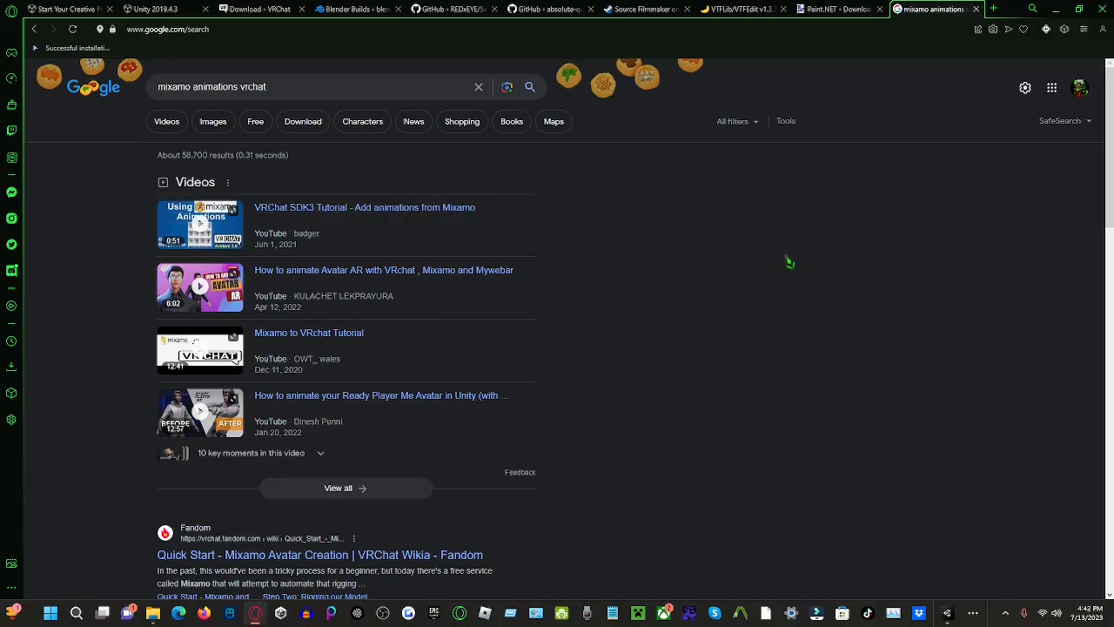
# Briefly switch to Unity and back, then open the official Mixamo site from the results
pyautogui.press('super+Tab')
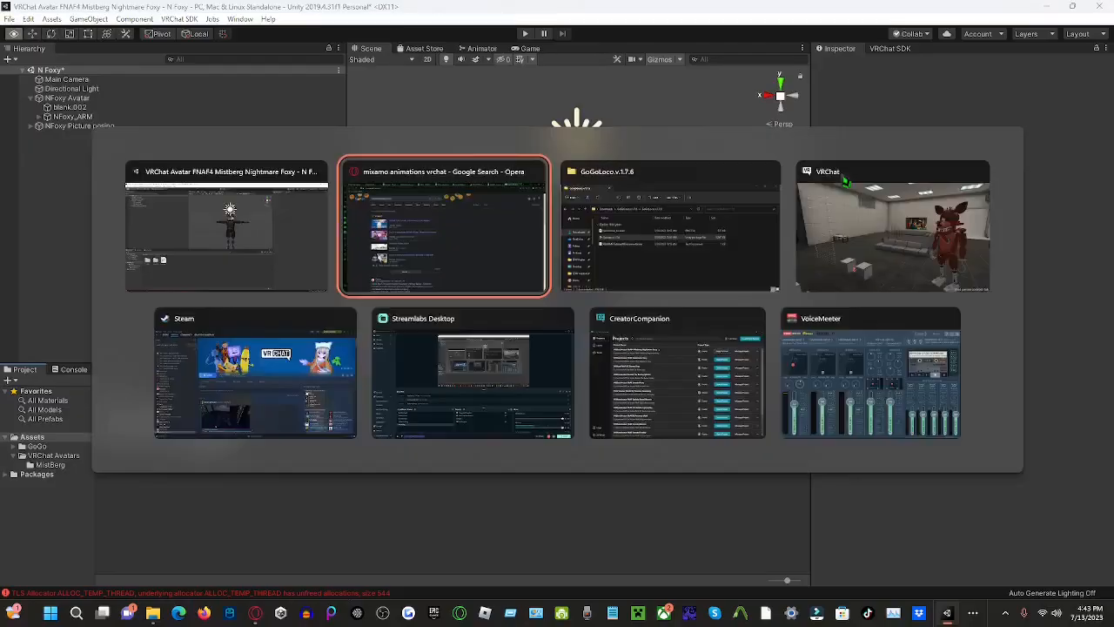
pyautogui.click(264, 262)
pyautogui.hotkey('alt', 'Tab')
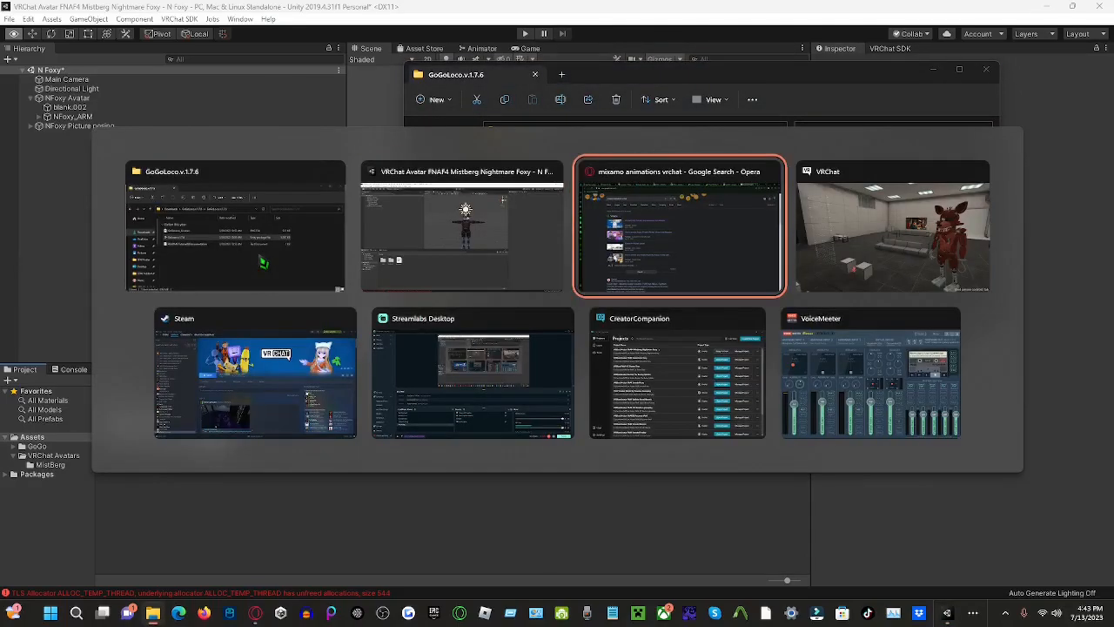
pyautogui.scroll(-1, 323, 306)
pyautogui.scroll(-6, 323, 307)
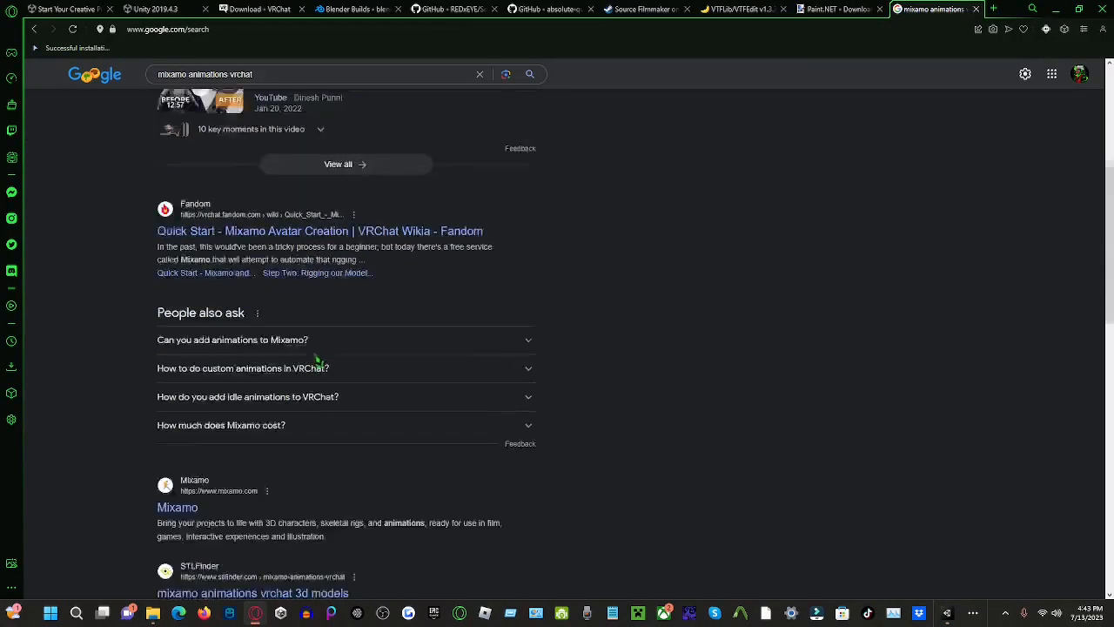
pyautogui.click(177, 254)
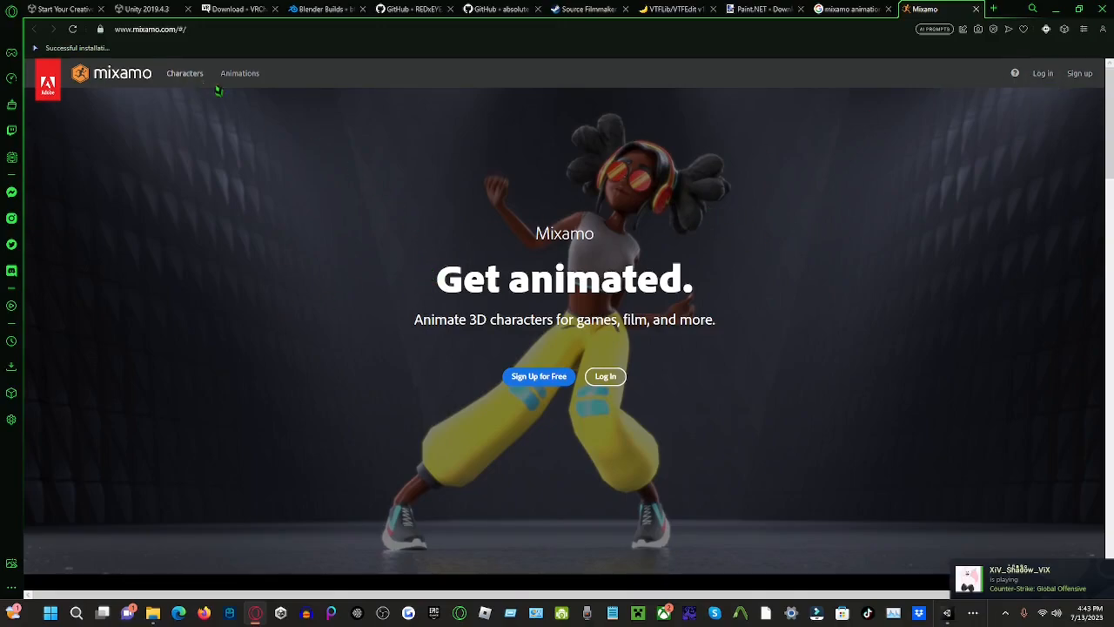
# Go to Mixamo's Animations library and search it for 'dance'
pyautogui.click(186, 75)
pyautogui.click(239, 75)
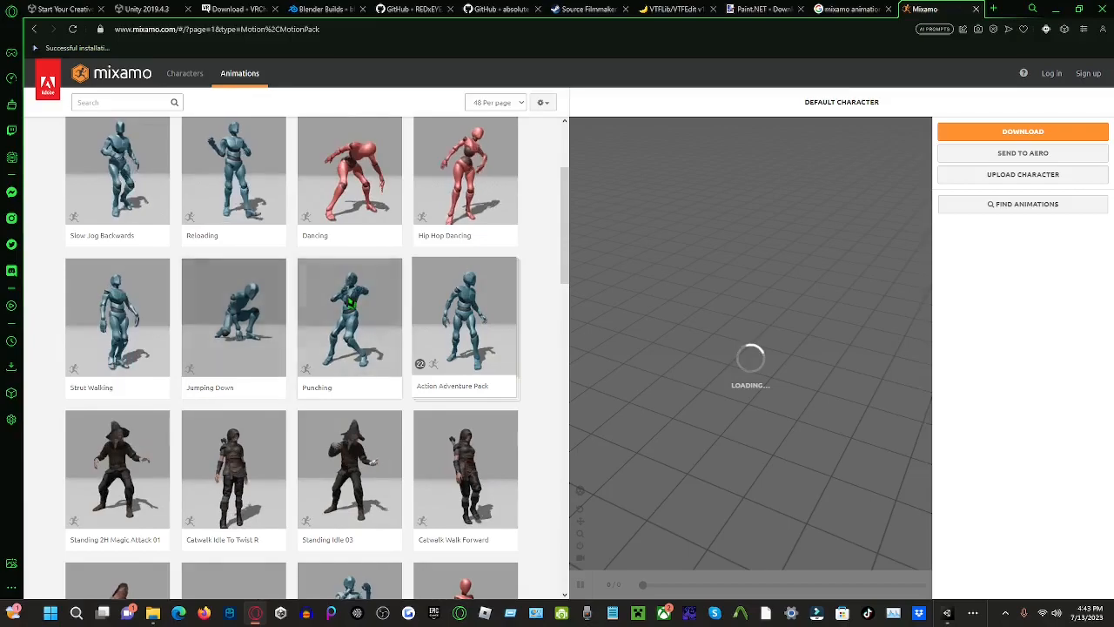
pyautogui.scroll(3, 259, 310)
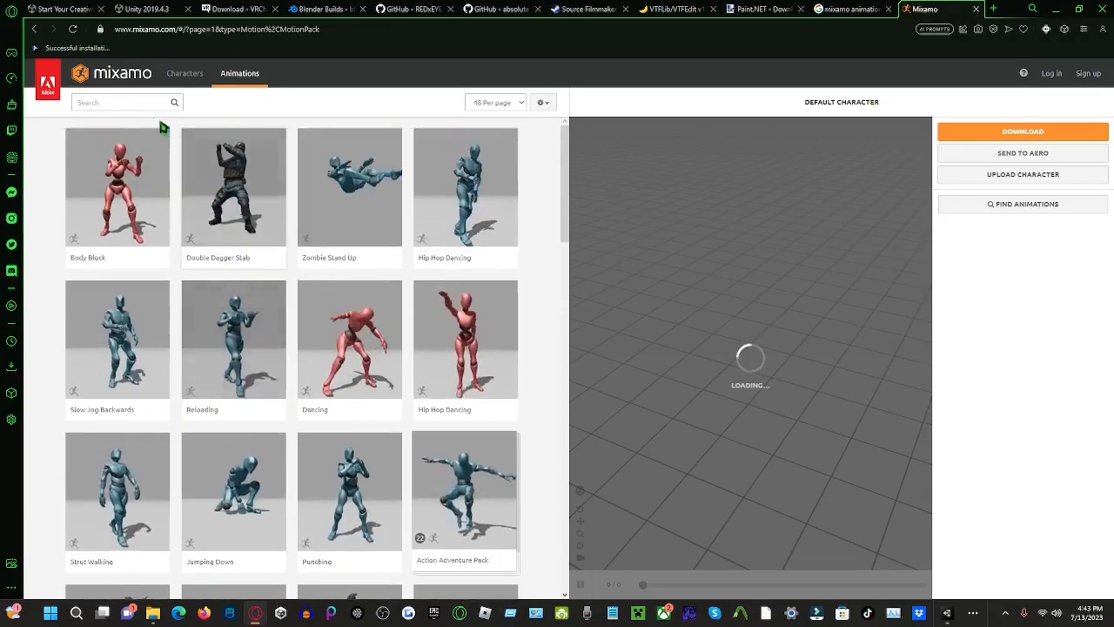
pyautogui.click(149, 107)
pyautogui.write('dance')
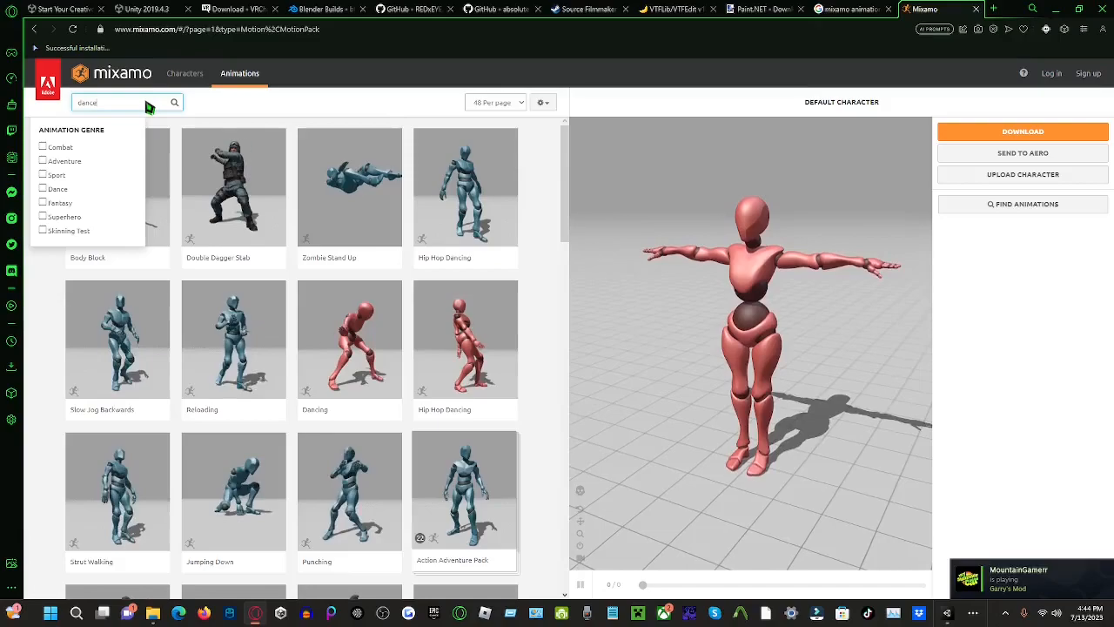
pyautogui.press('Return')
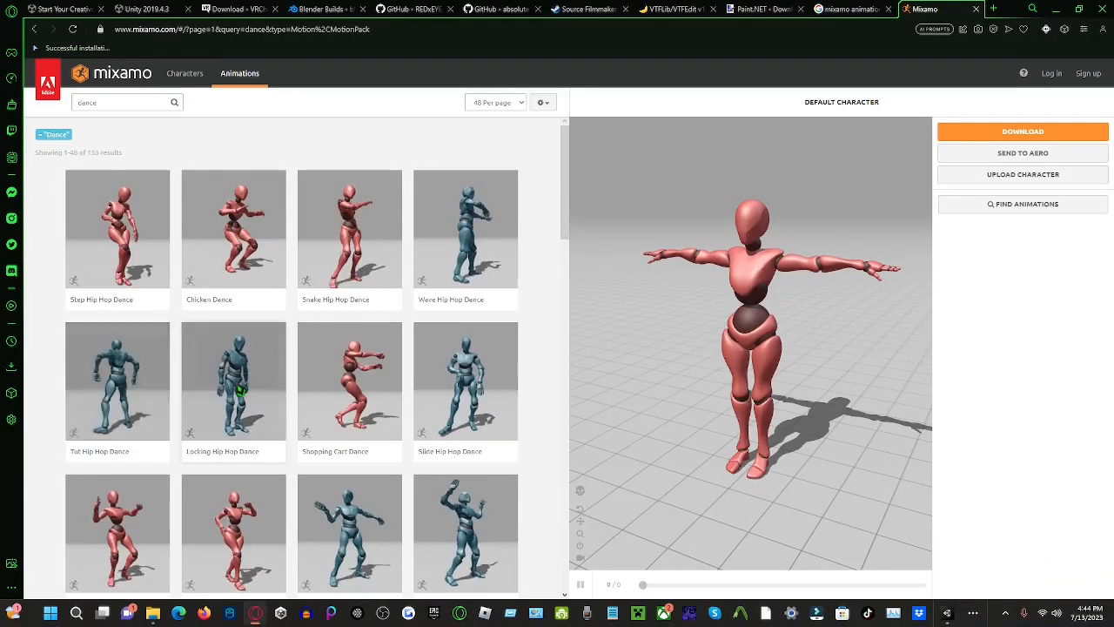
# Preview the Dancing, Hip Hop Dancing and House Dancing animations from the dance results
pyautogui.scroll(-3, 372, 380)
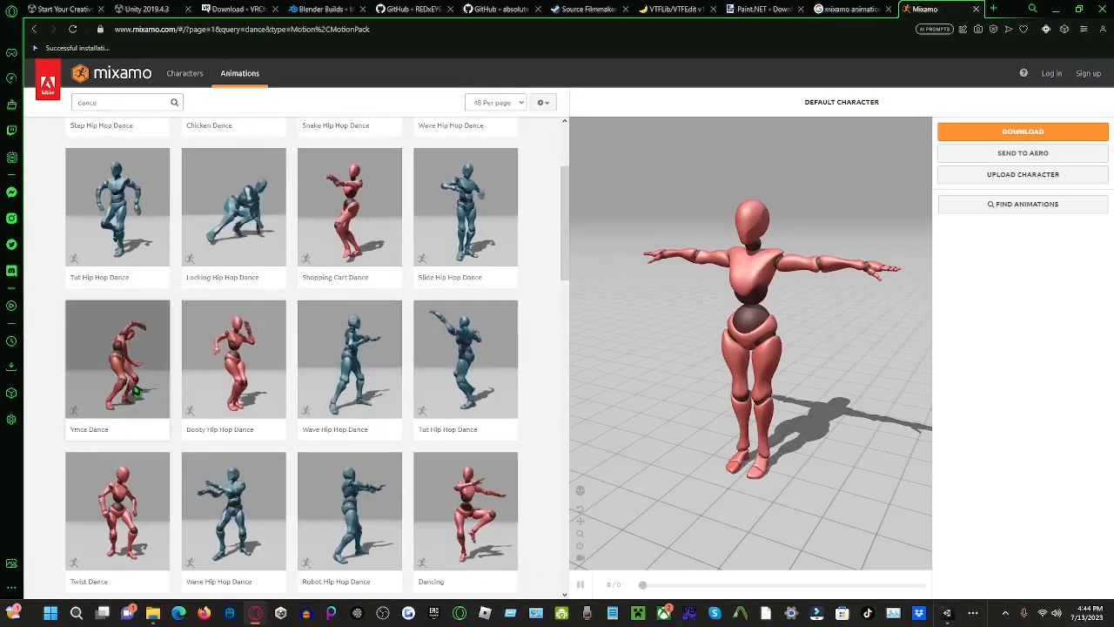
pyautogui.scroll(-2, 135, 393)
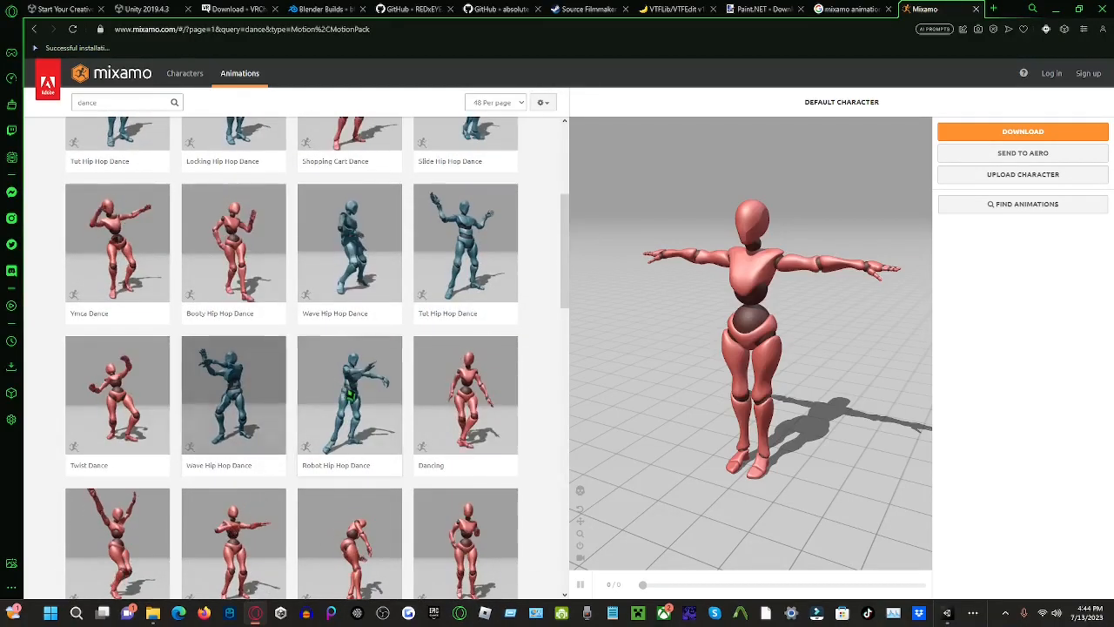
pyautogui.scroll(-3, 348, 405)
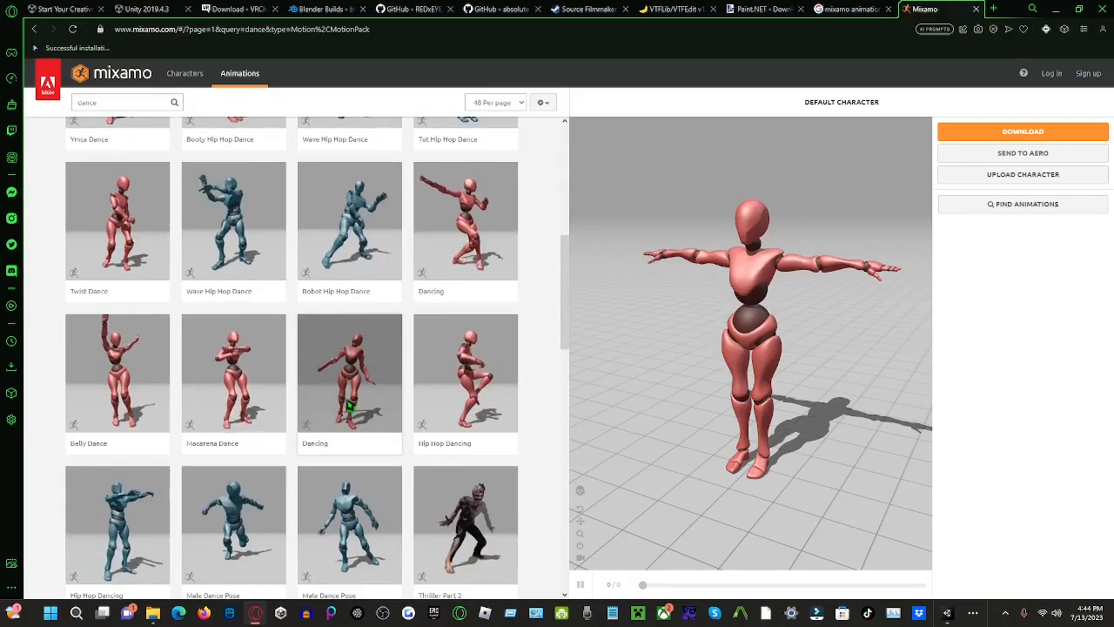
pyautogui.click(348, 405)
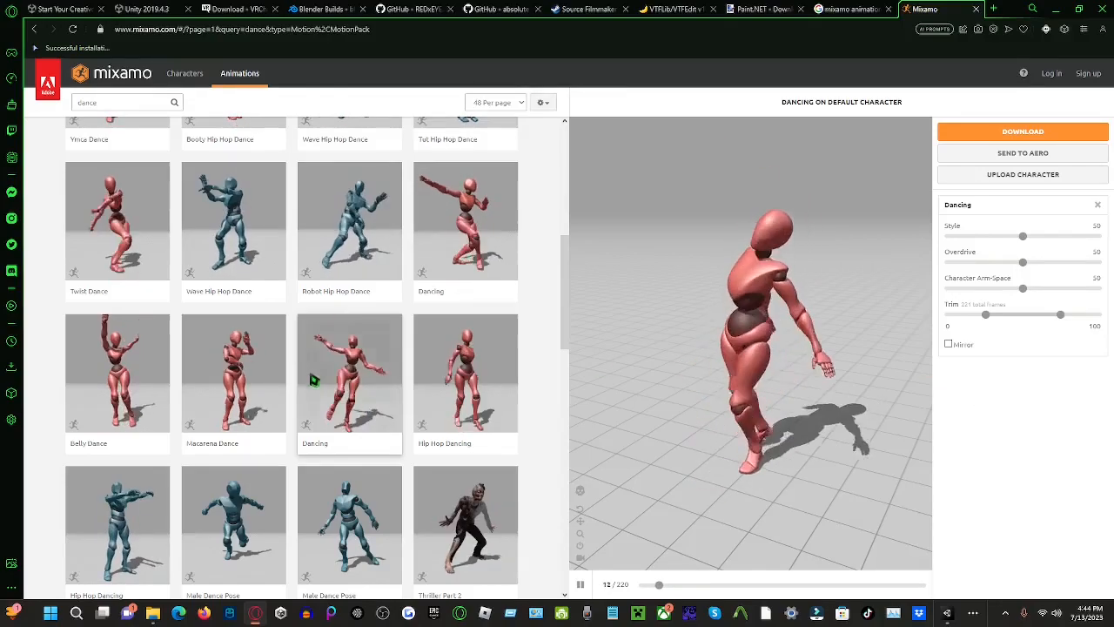
pyautogui.scroll(-2, 152, 420)
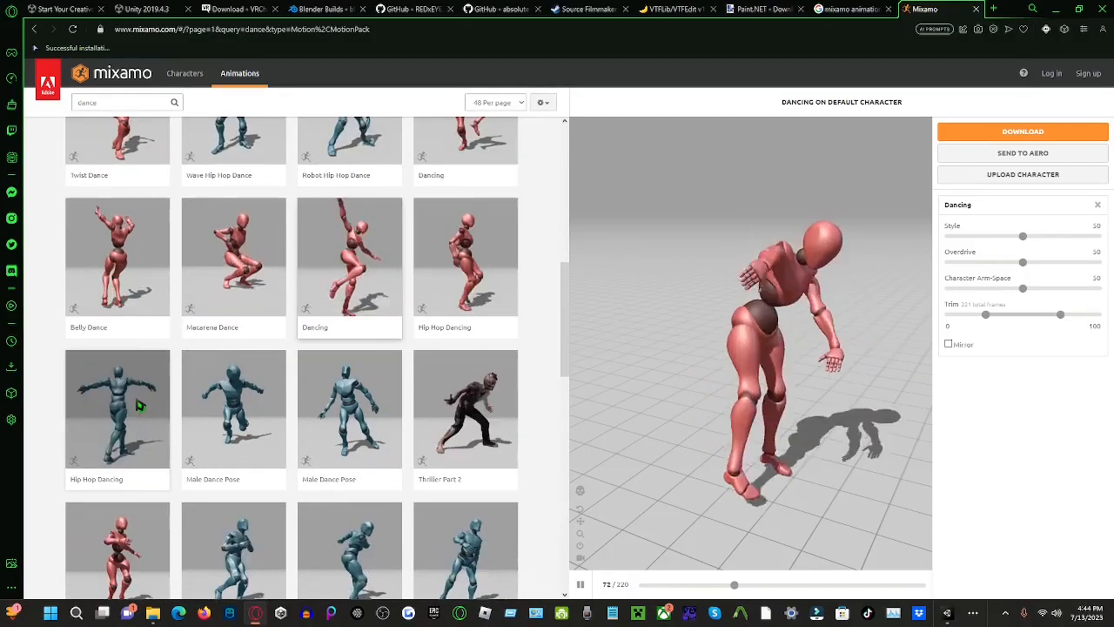
pyautogui.click(140, 405)
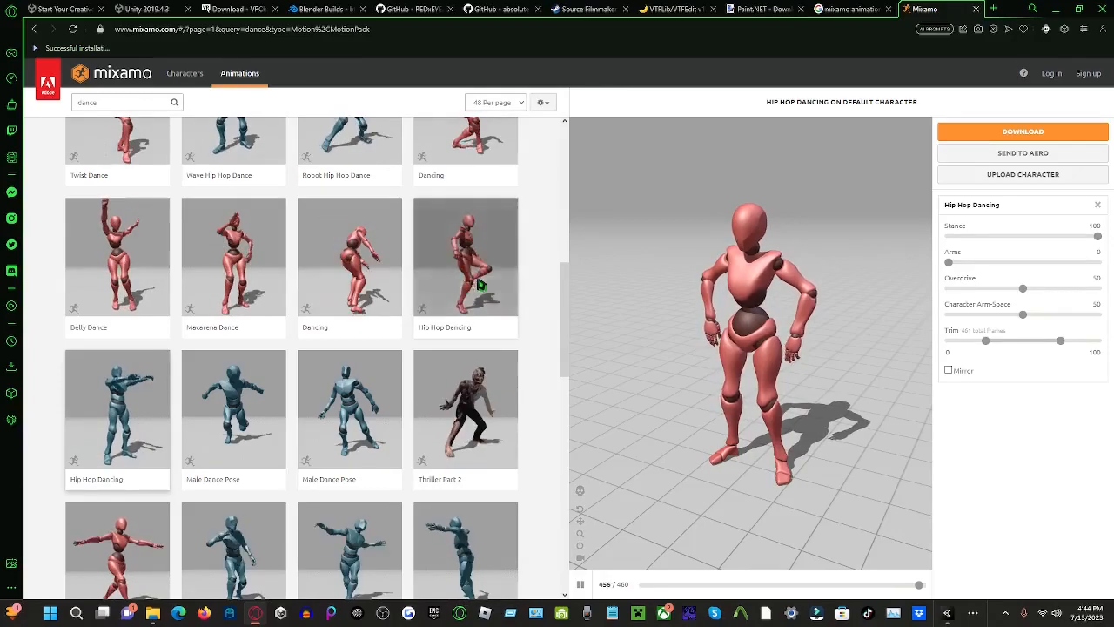
pyautogui.scroll(-3, 279, 386)
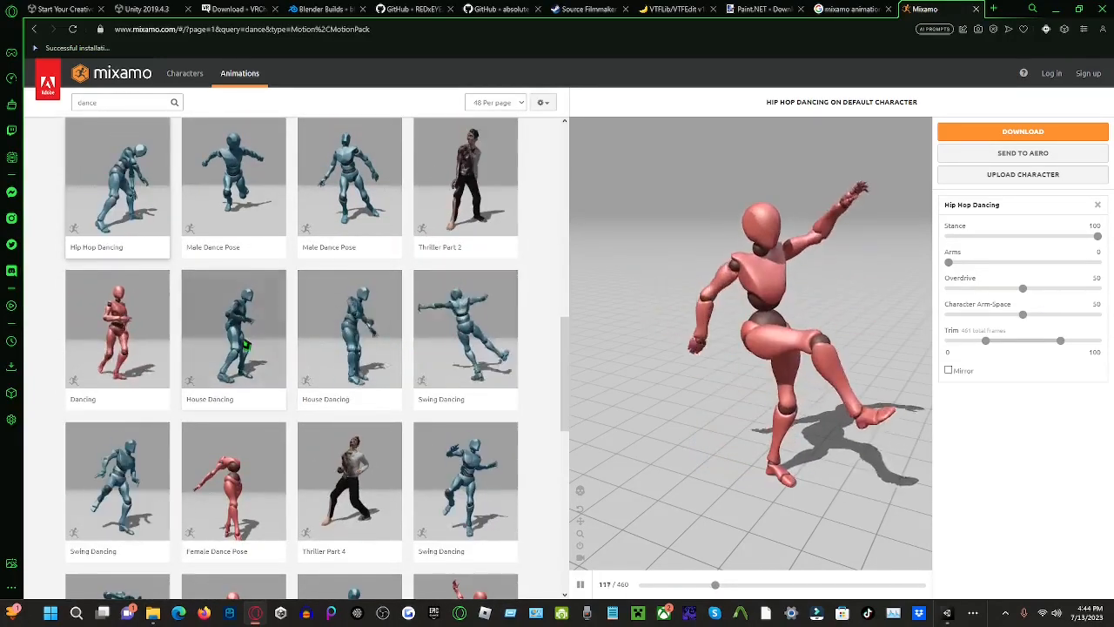
pyautogui.click(233, 335)
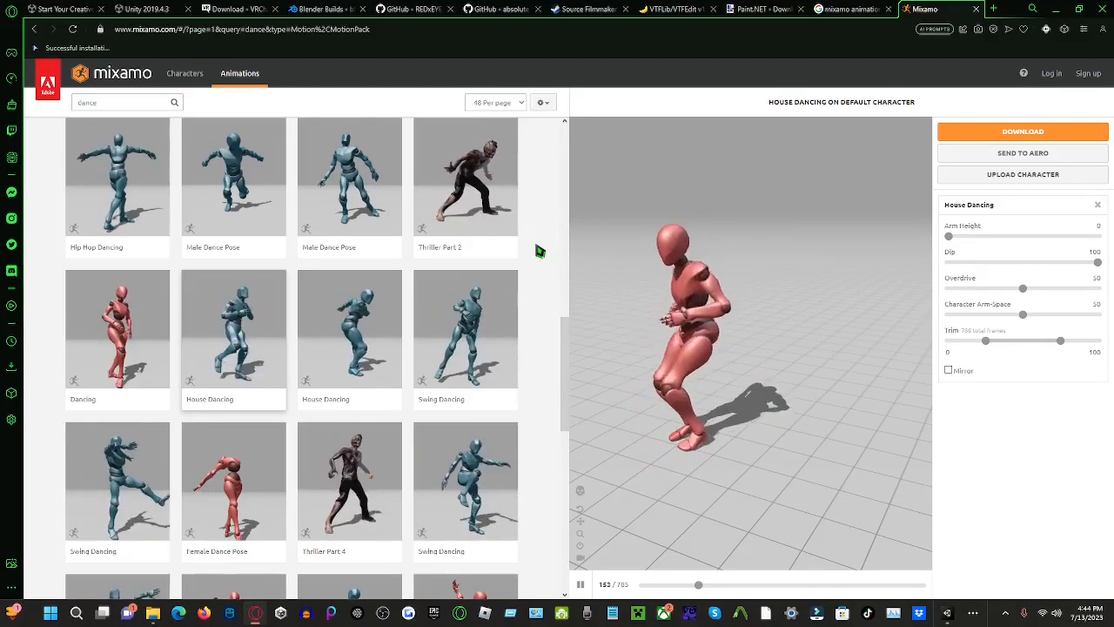
# Preview Northern Soul Dance and another Hip Hop Dancing animation further down the results
pyautogui.hotkey('alt', 'Tab')
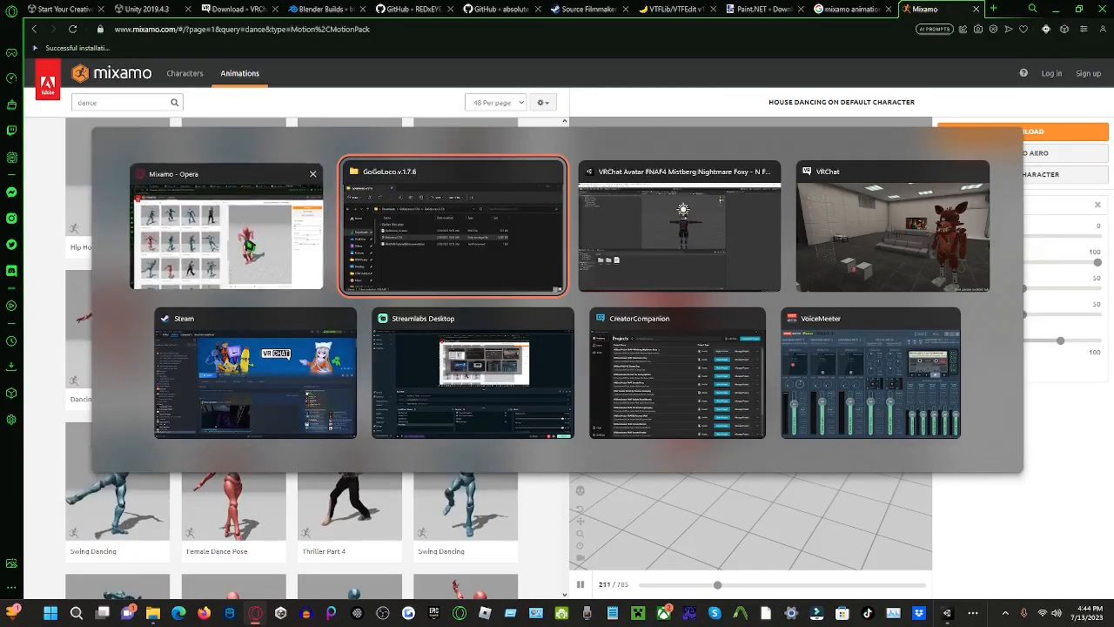
pyautogui.press('Escape')
pyautogui.scroll(-2, 540, 370)
pyautogui.scroll(-2, 533, 384)
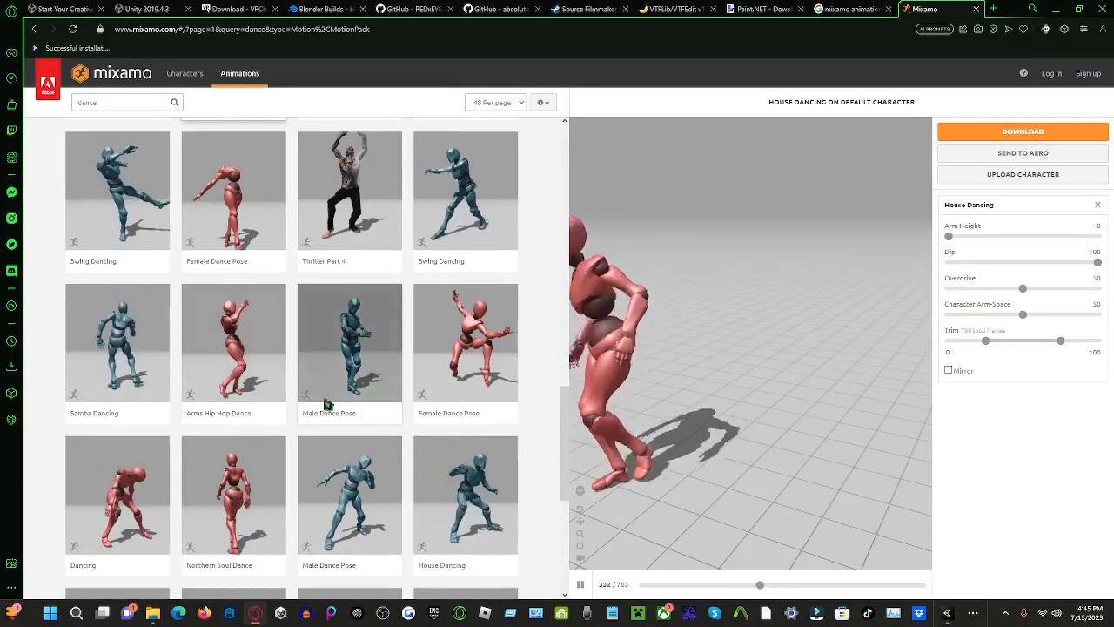
pyautogui.scroll(-1, 257, 435)
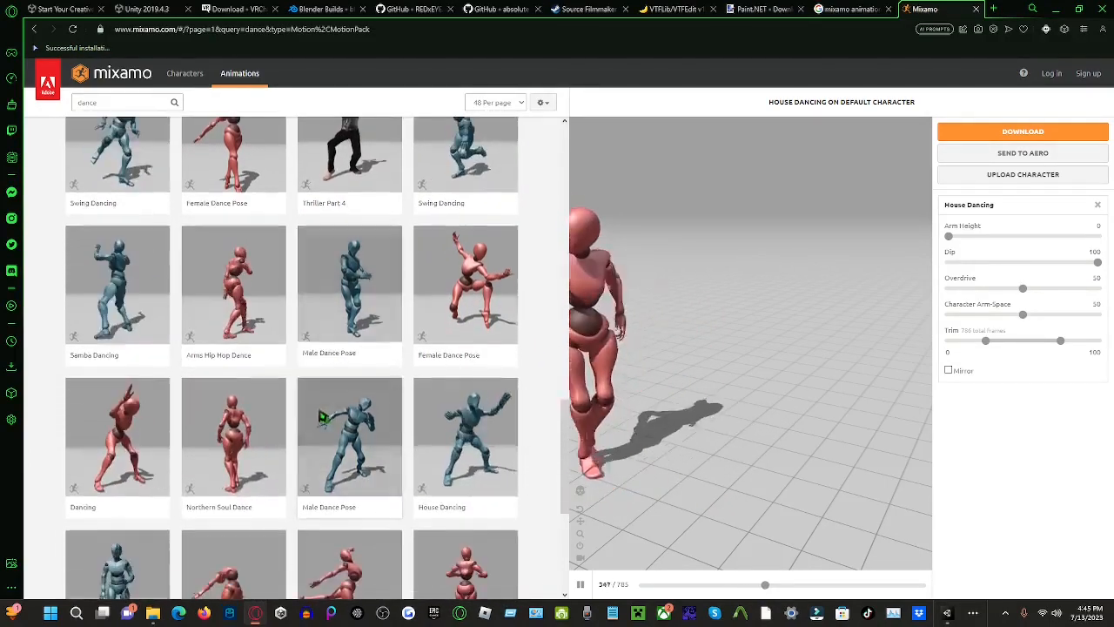
pyautogui.click(259, 451)
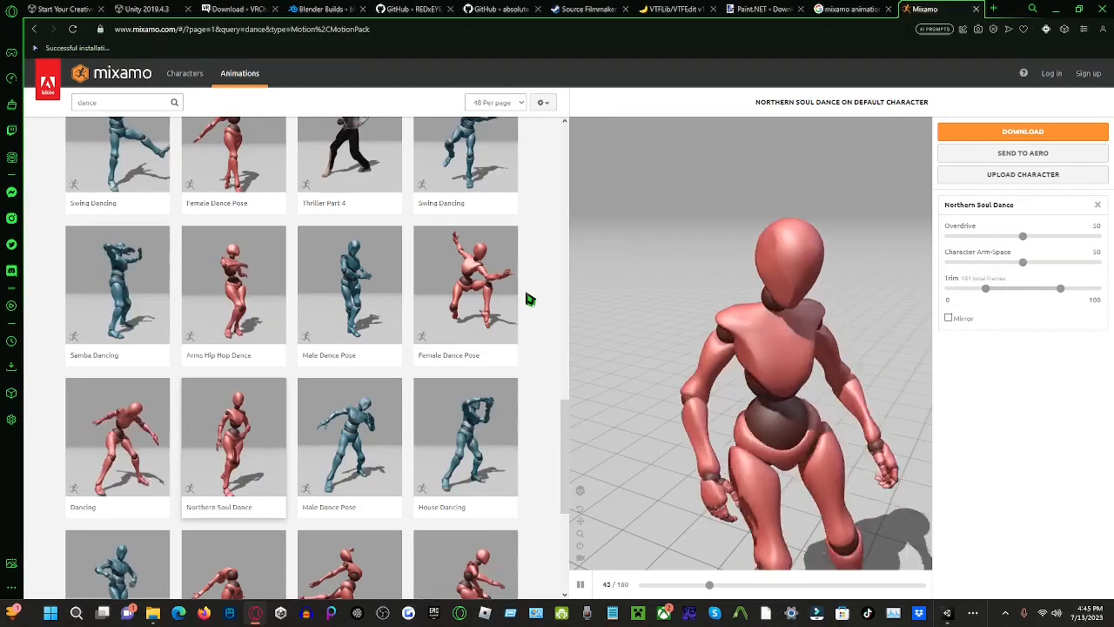
pyautogui.scroll(-2, 528, 299)
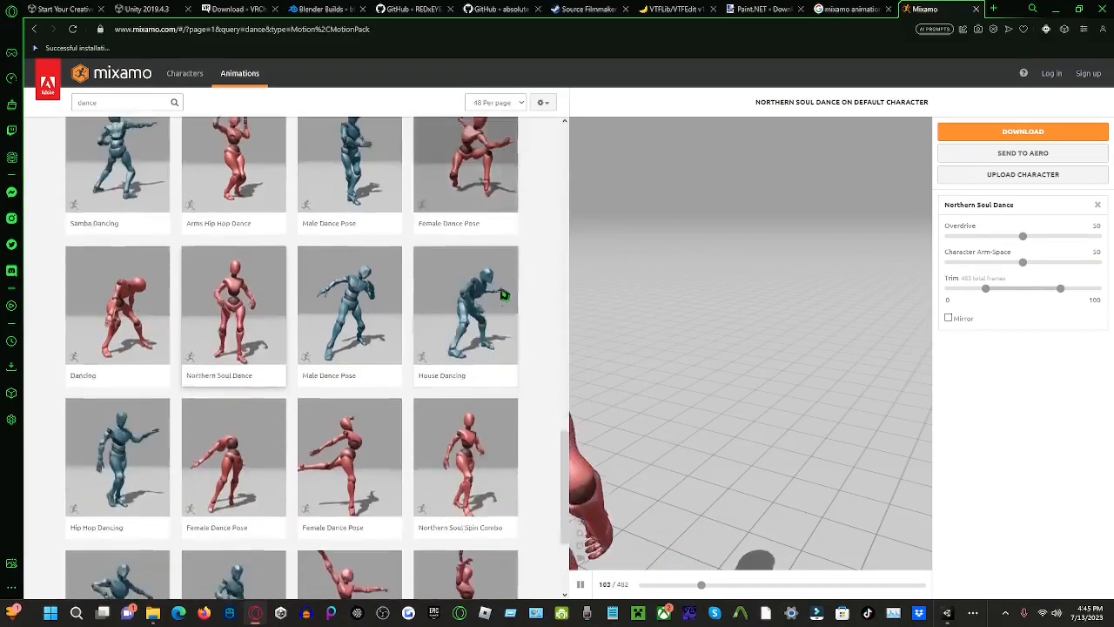
pyautogui.scroll(-2, 256, 427)
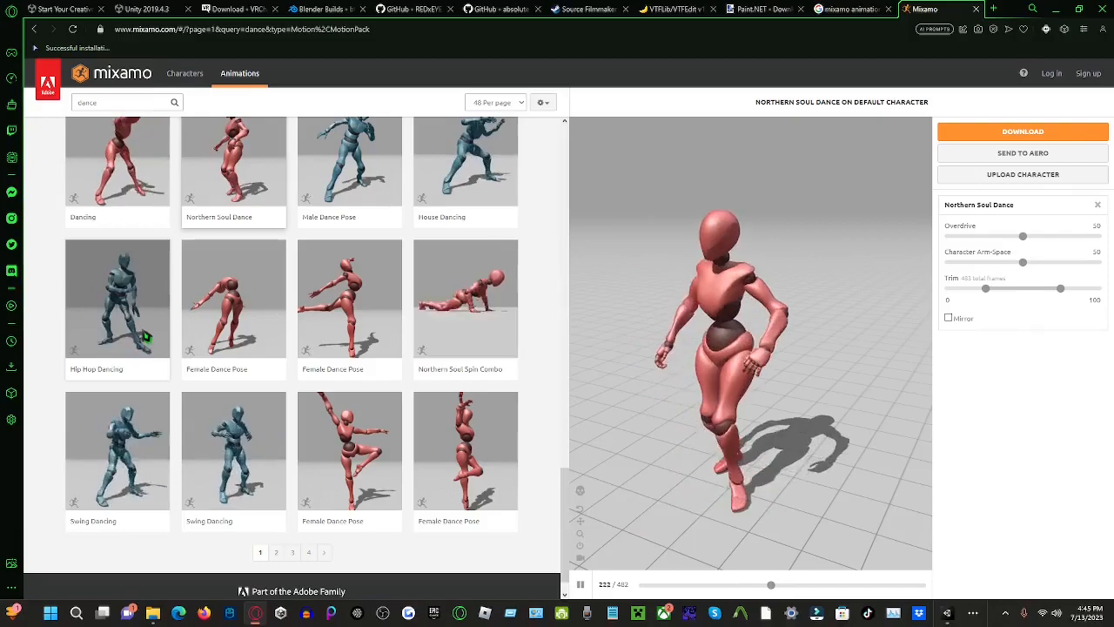
pyautogui.click(146, 336)
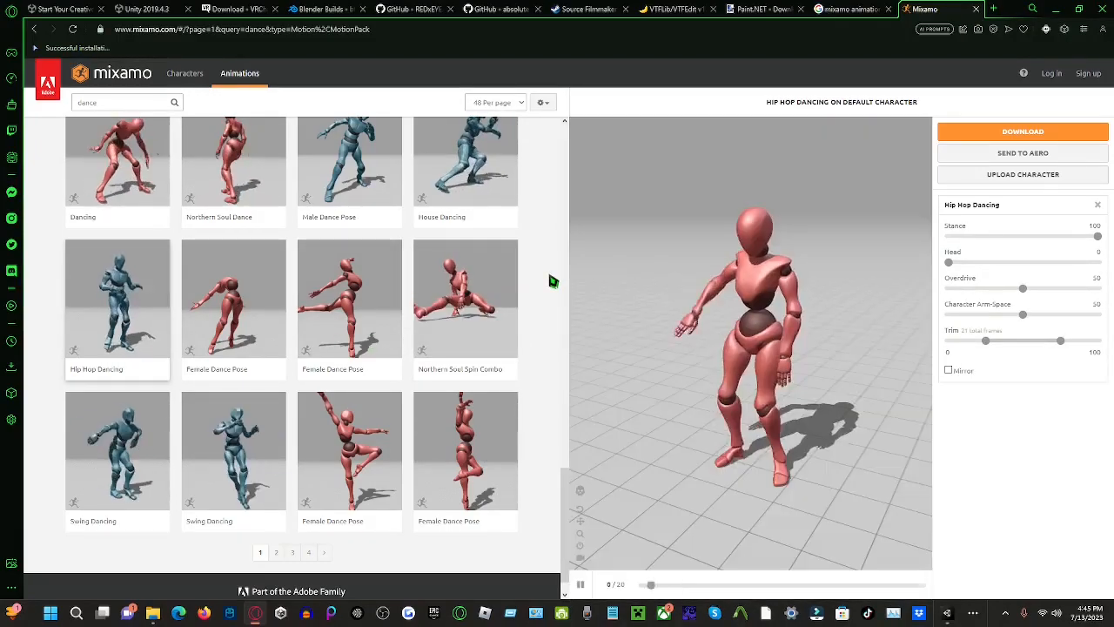
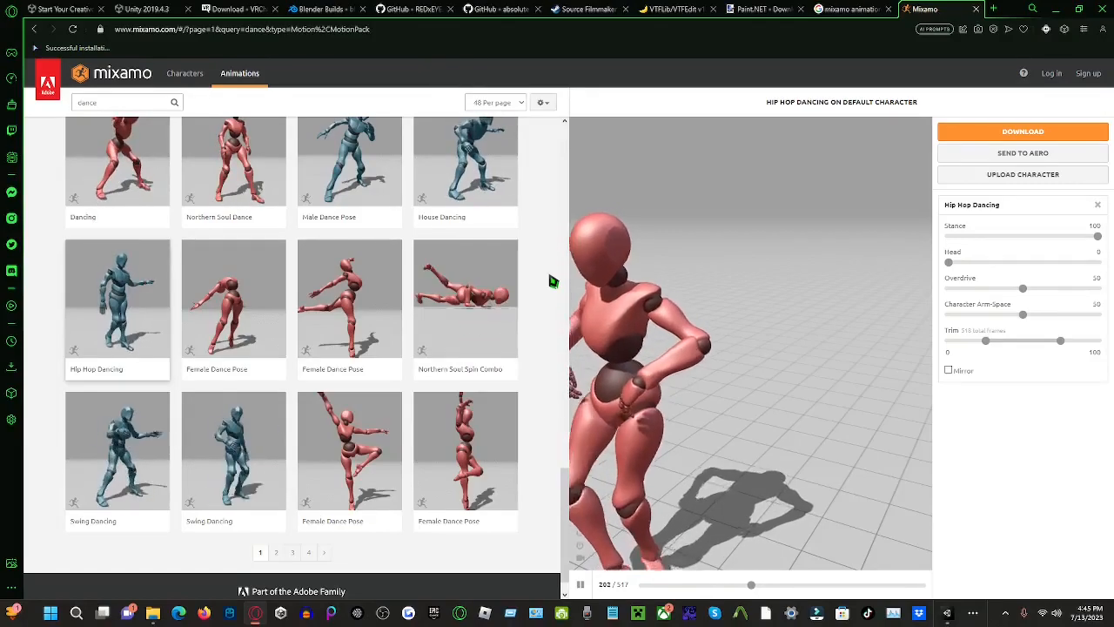
# Log in to Mixamo when the Hip Hop Dancing download asks for sign-in, then return to the preview
pyautogui.click(1023, 137)
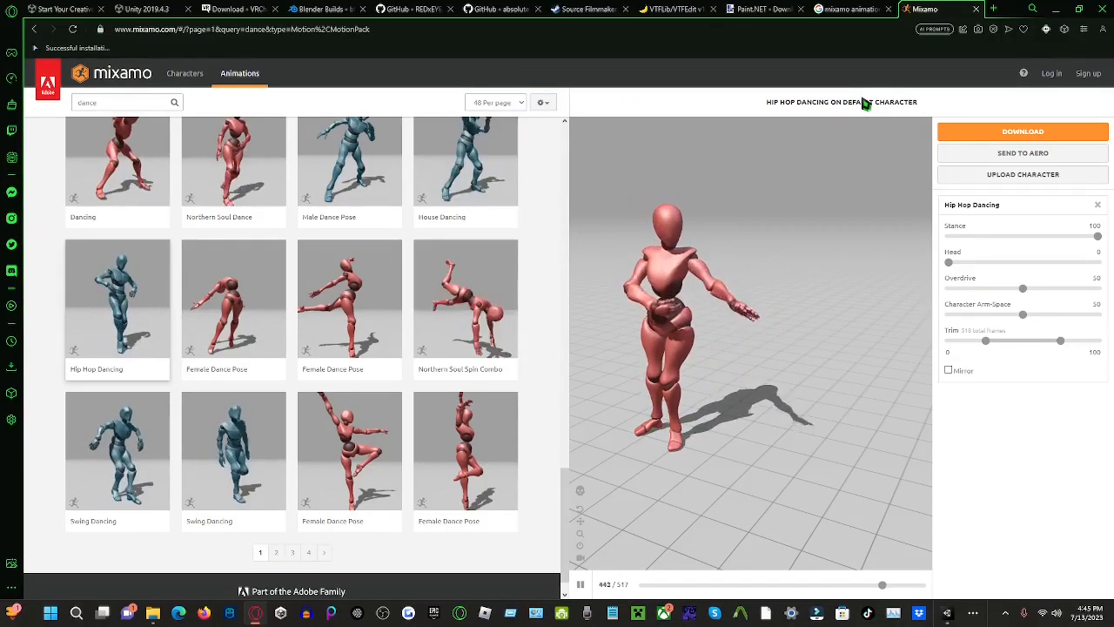
pyautogui.click(1054, 76)
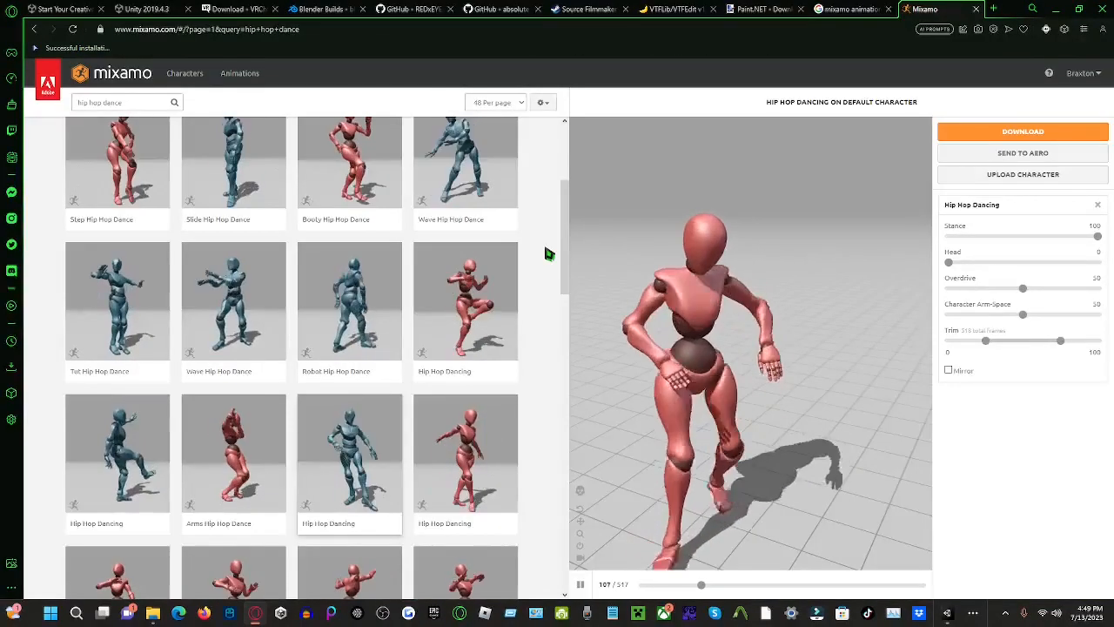
pyautogui.hotkey('alt', 'Tab')
pyautogui.click(257, 225)
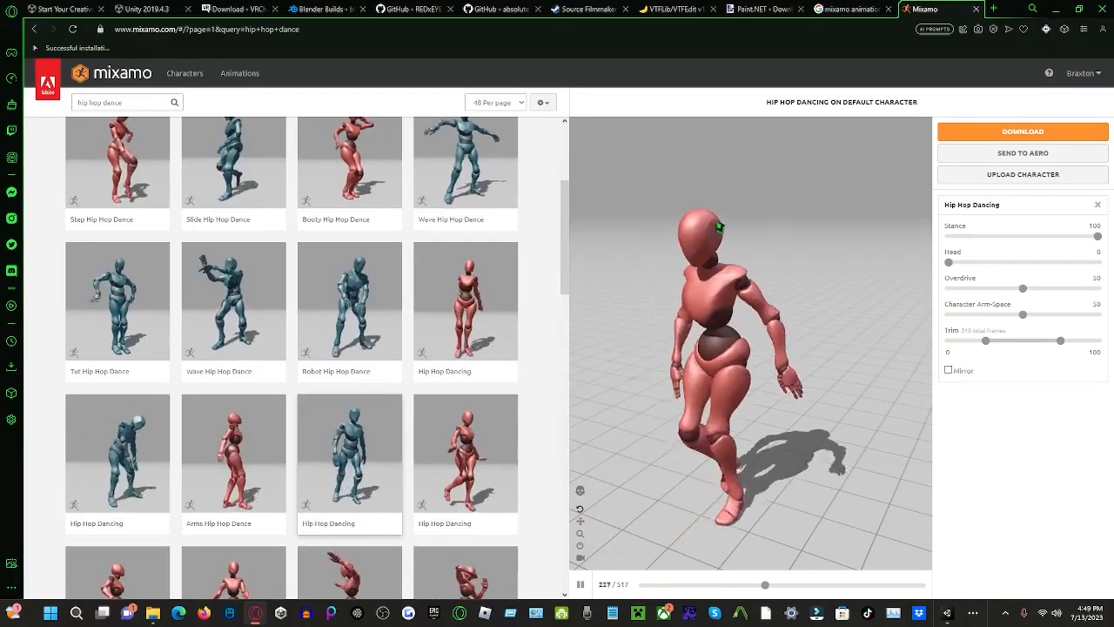
pyautogui.hotkey('alt', 'Tab')
pyautogui.click(287, 226)
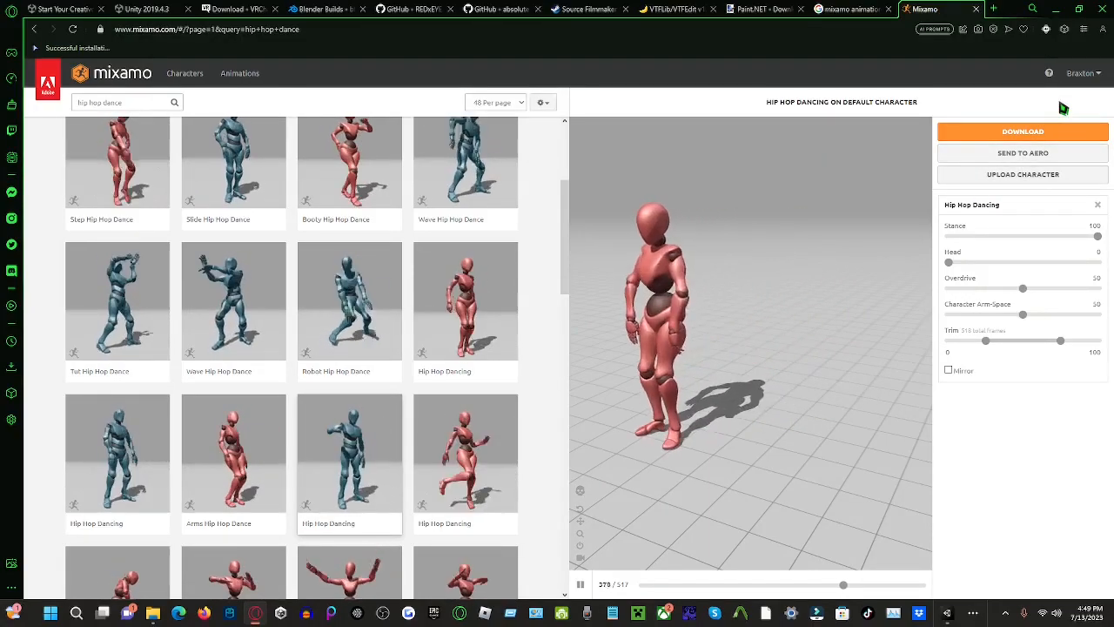
# Download Hip Hop Dancing as FBX Without Skin, then clear the browser's downloads list
pyautogui.click(954, 135)
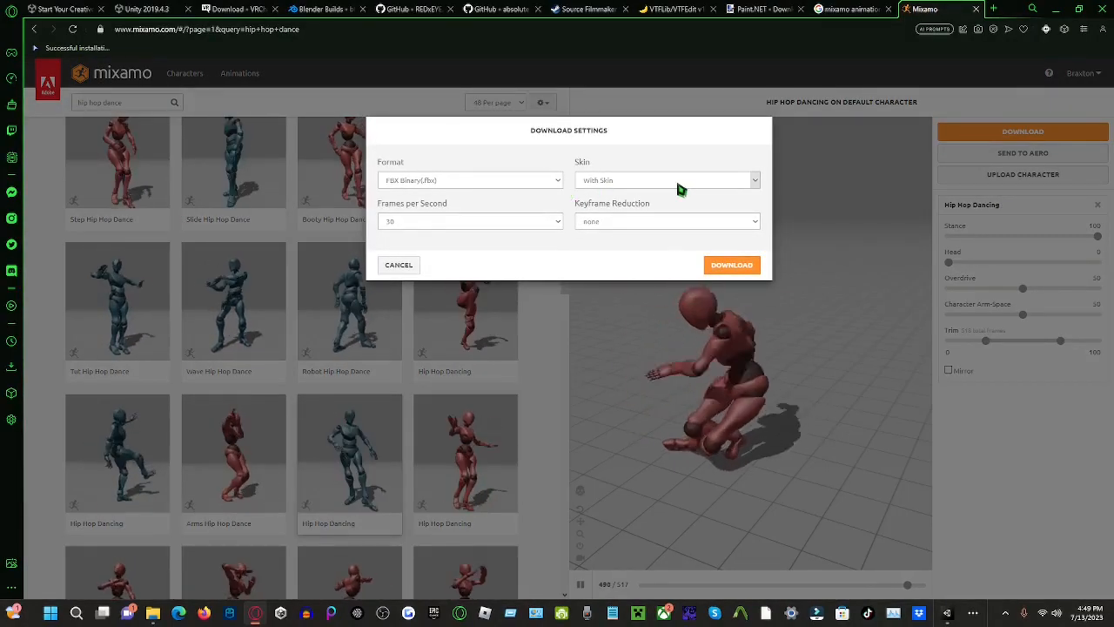
pyautogui.click(754, 180)
pyautogui.click(697, 201)
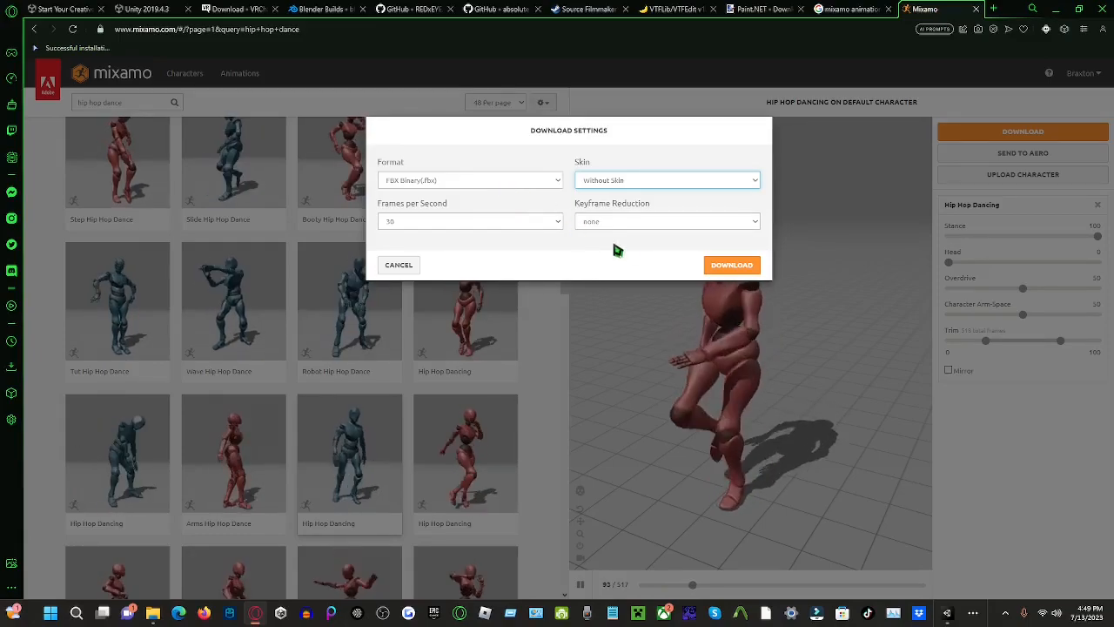
pyautogui.click(731, 264)
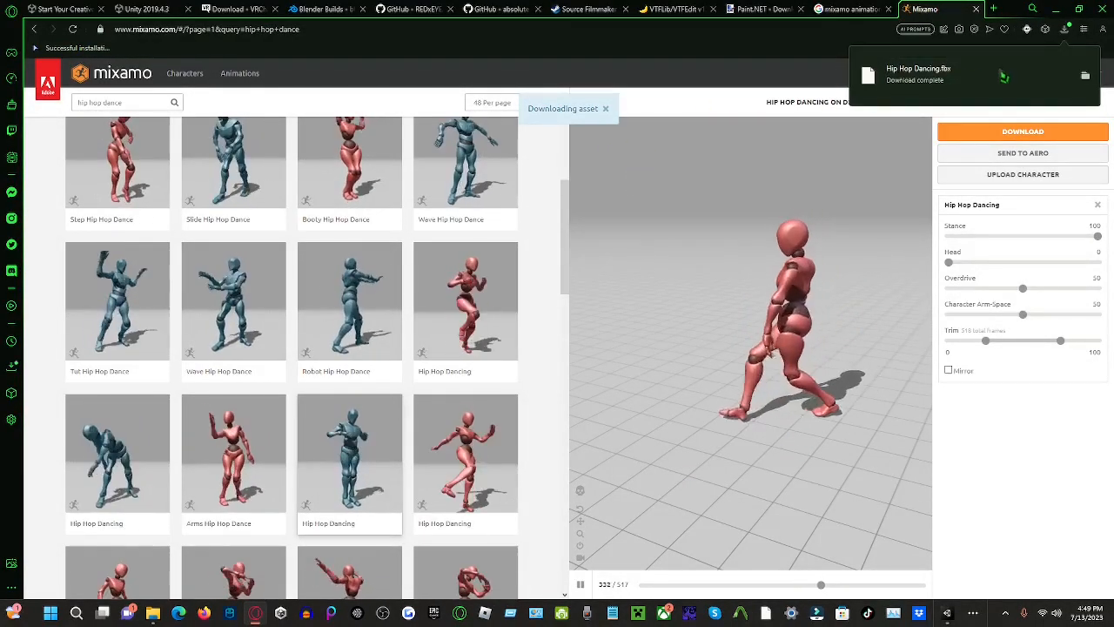
pyautogui.click(1066, 30)
pyautogui.click(875, 139)
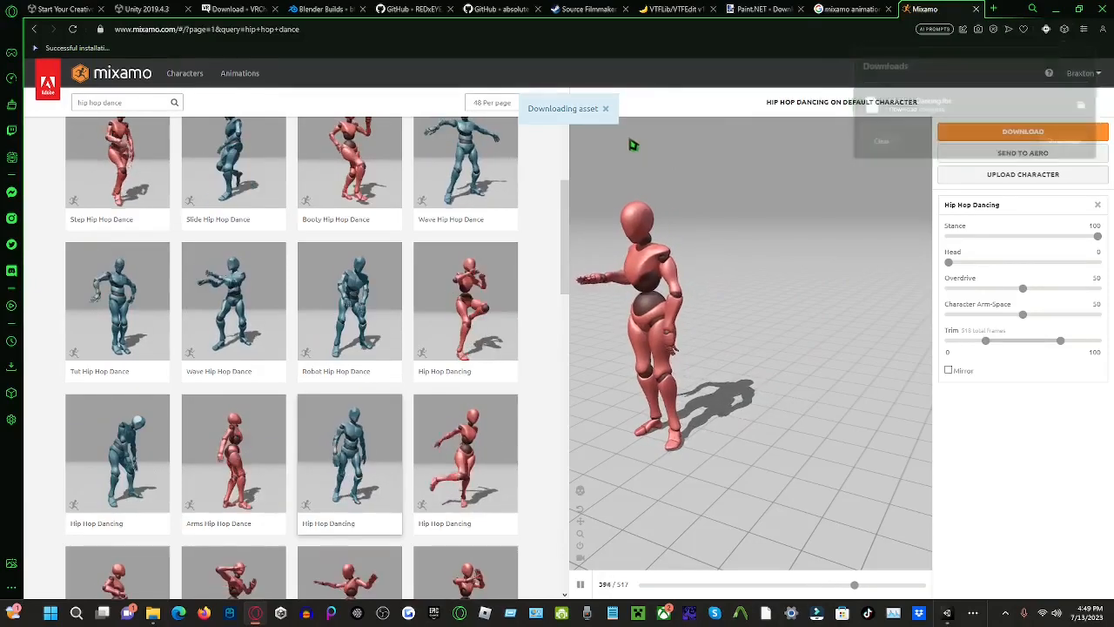
# Open the Assets > VRChat Avatars > MistBerg folder in Unity's Project panel
pyautogui.click(947, 613)
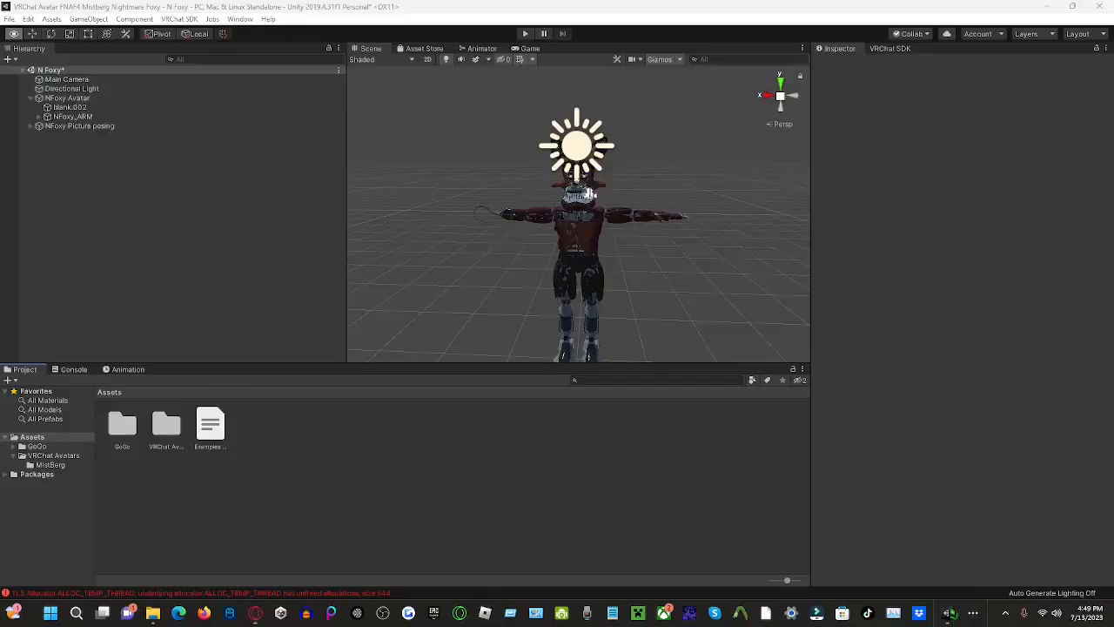
pyautogui.doubleClick(167, 427)
pyautogui.doubleClick(122, 423)
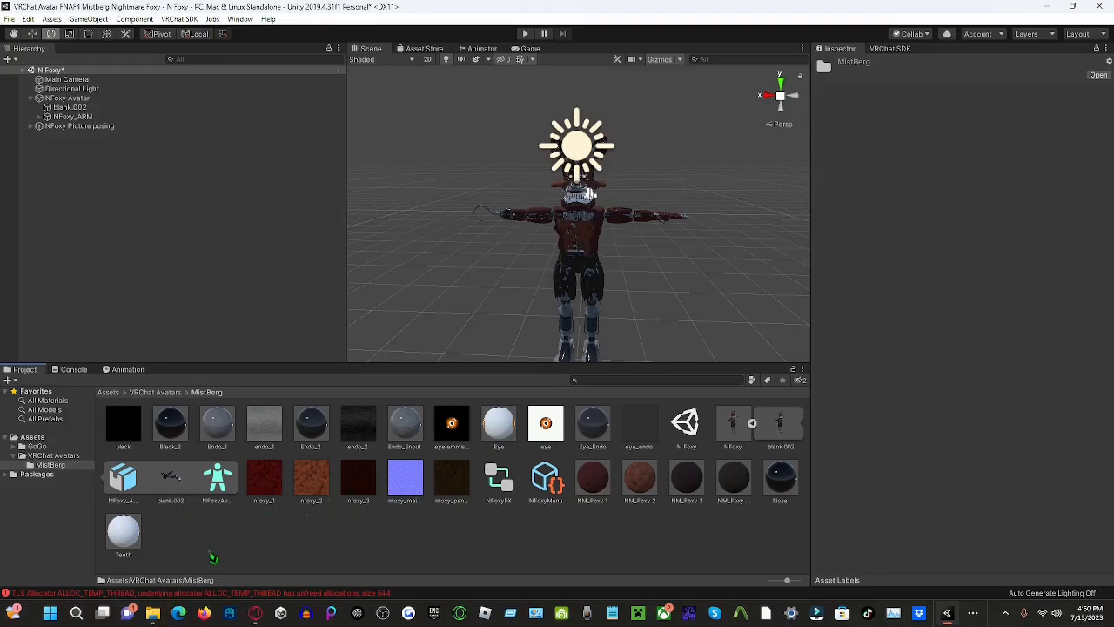
# Import Hip Hop Dancing.fbx from Downloads into the MistBerg folder and select its mixamo.com clip
pyautogui.click(153, 612)
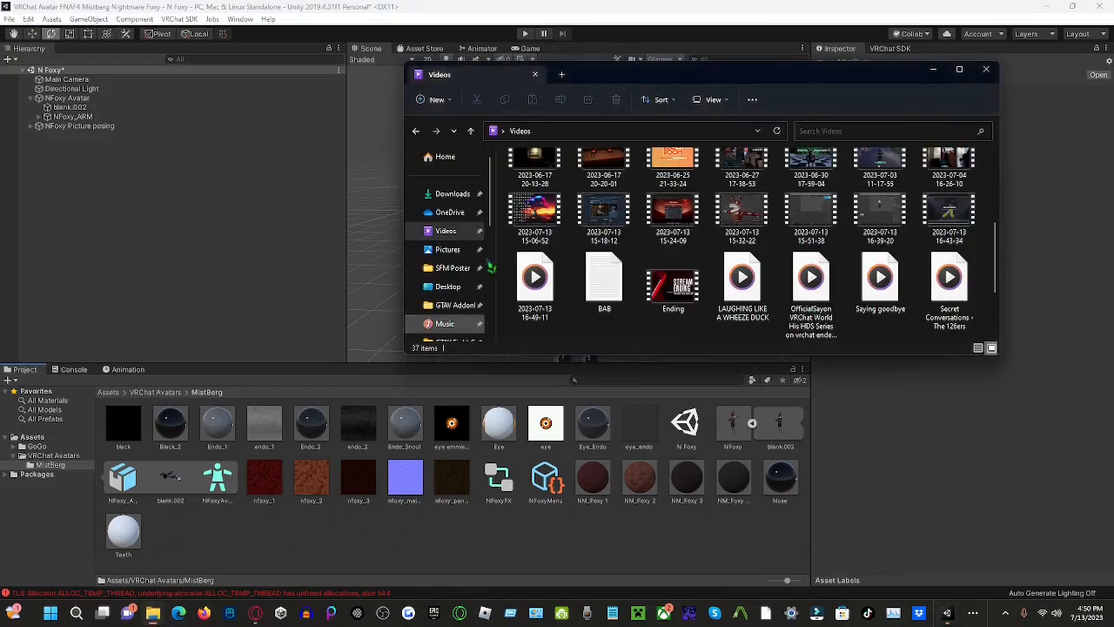
pyautogui.click(450, 193)
pyautogui.click(649, 192)
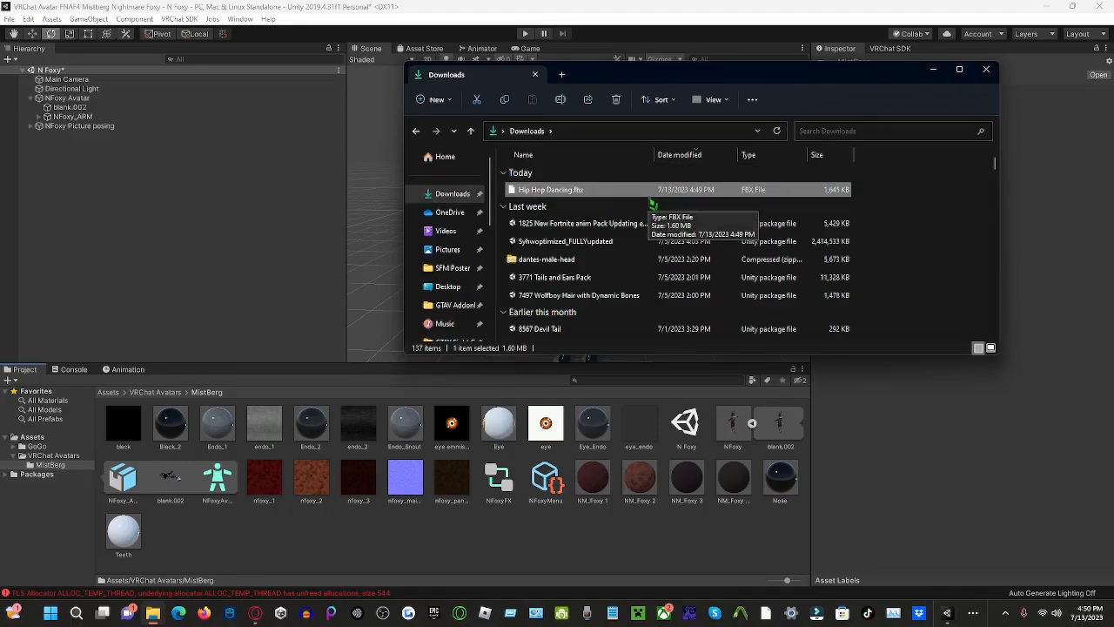
pyautogui.moveTo(652, 204); pyautogui.dragTo(913, 139)
pyautogui.hotkey('alt', 'Tab')
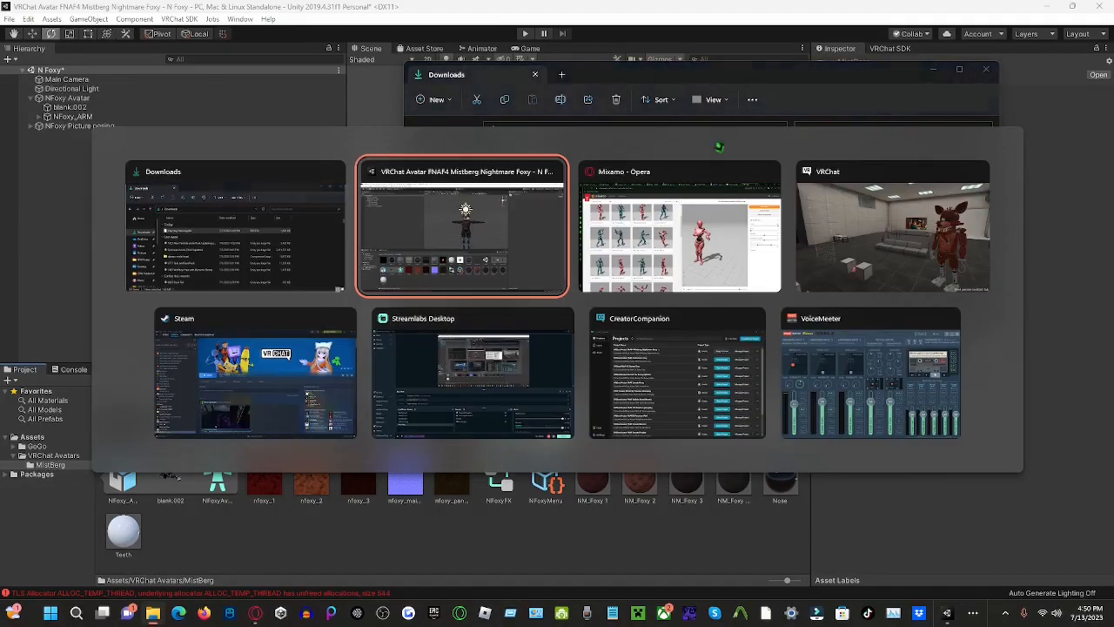
pyautogui.moveTo(276, 239); pyautogui.dragTo(265, 488)
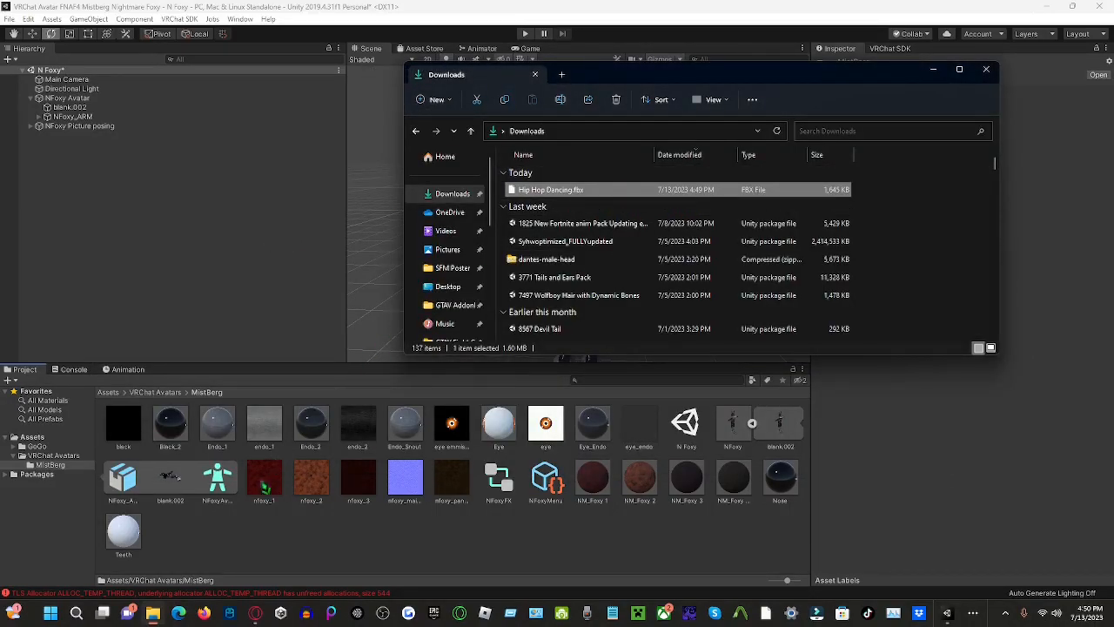
pyautogui.click(244, 541)
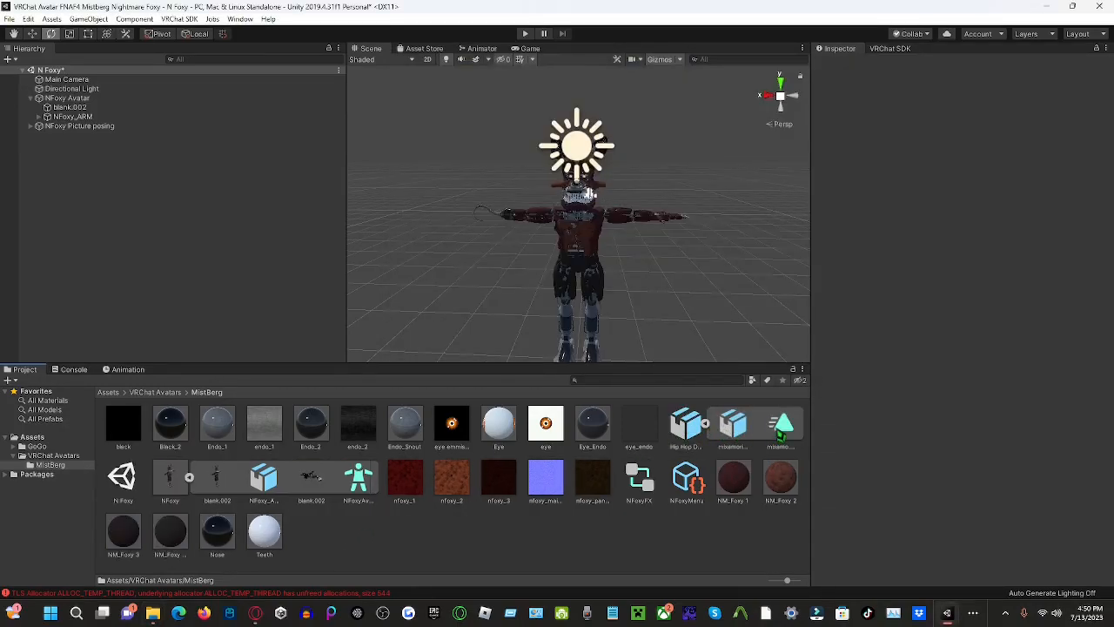
pyautogui.click(781, 428)
# Set the Hip Hop Dancing FBX's Animation Type to Humanoid and apply it
pyautogui.click(704, 423)
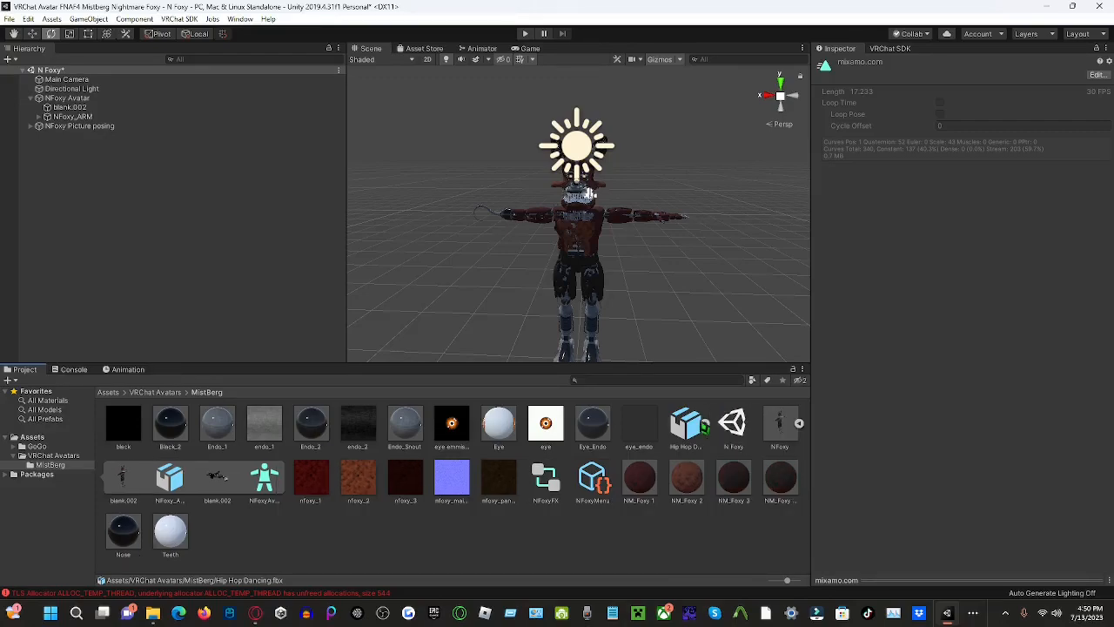
pyautogui.click(705, 422)
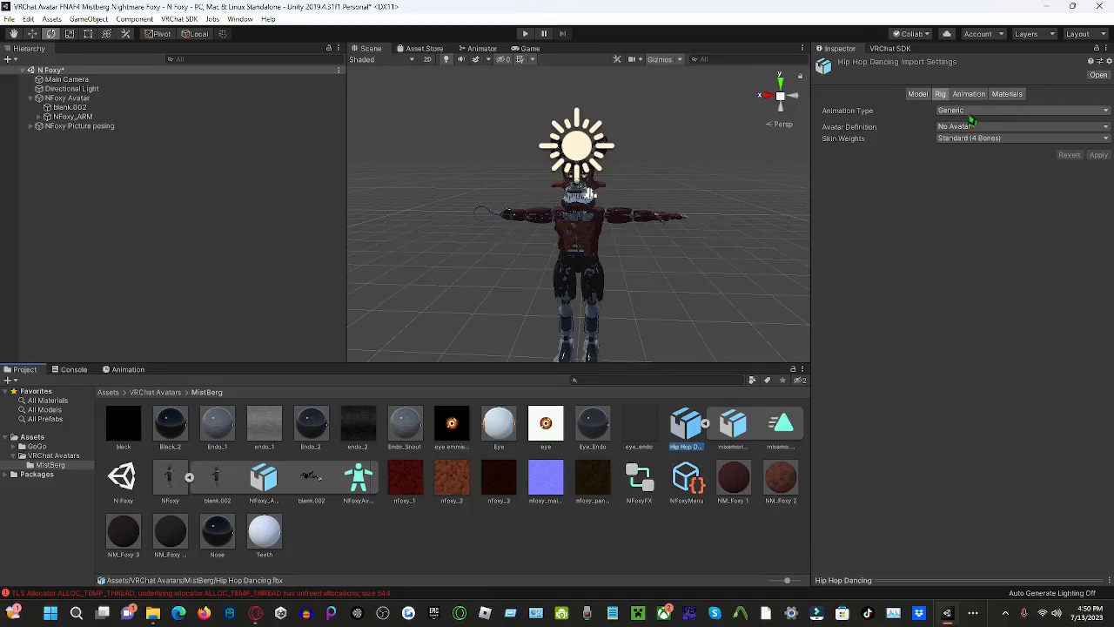
pyautogui.click(975, 109)
pyautogui.click(981, 181)
pyautogui.click(968, 113)
pyautogui.click(977, 165)
pyautogui.click(1097, 193)
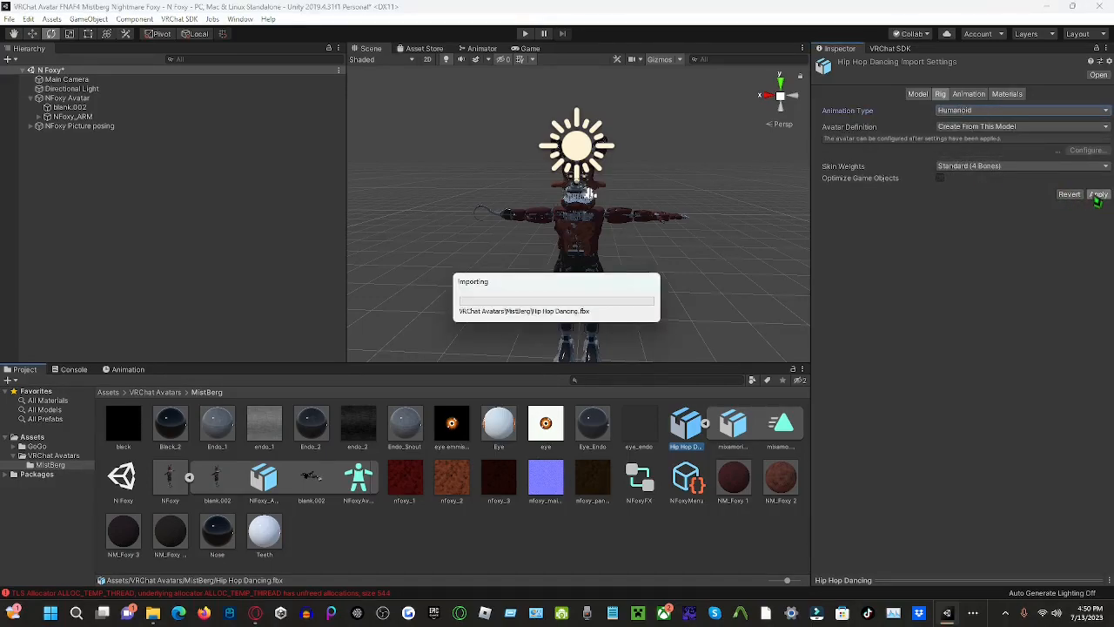
# Inspect the mixamo.com clip's options and confirm the model's Humanoid rig
pyautogui.click(782, 426)
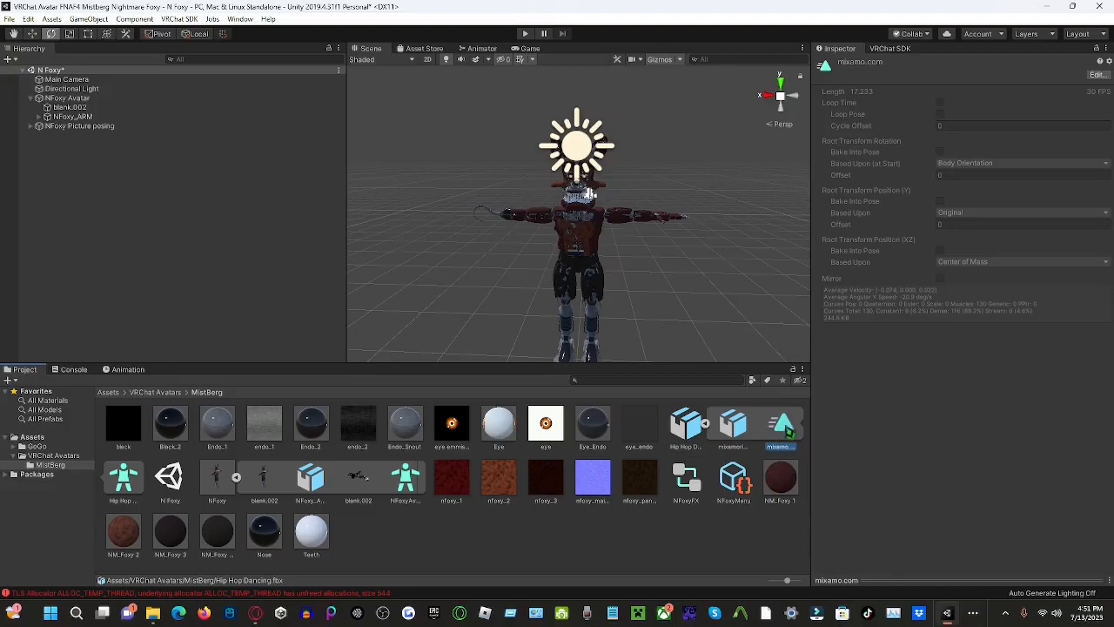
pyautogui.rightClick(782, 428)
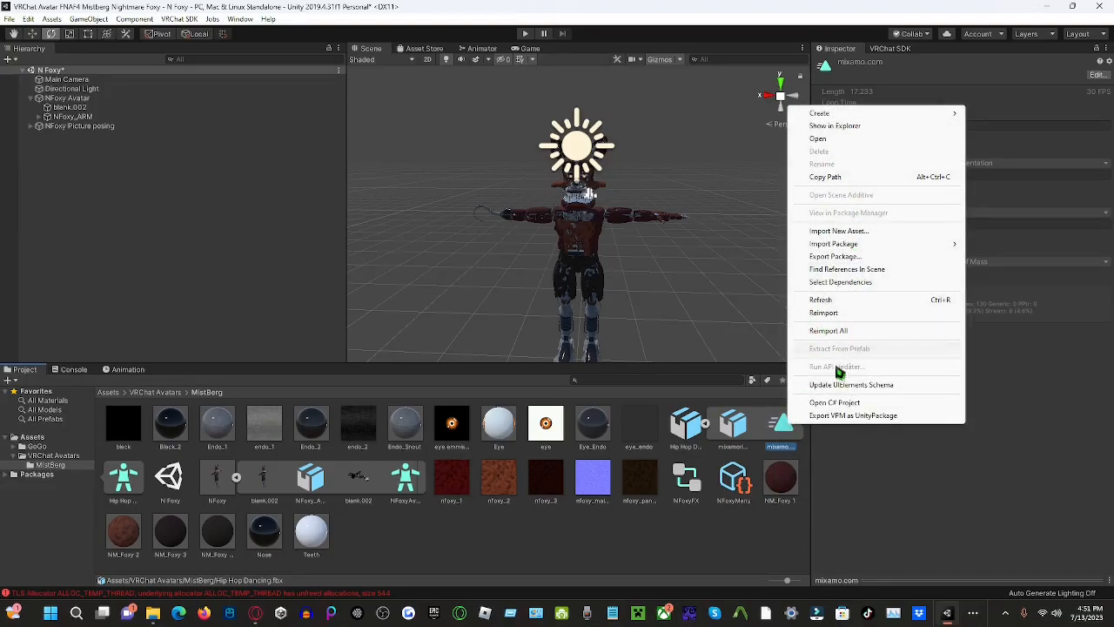
pyautogui.click(775, 431)
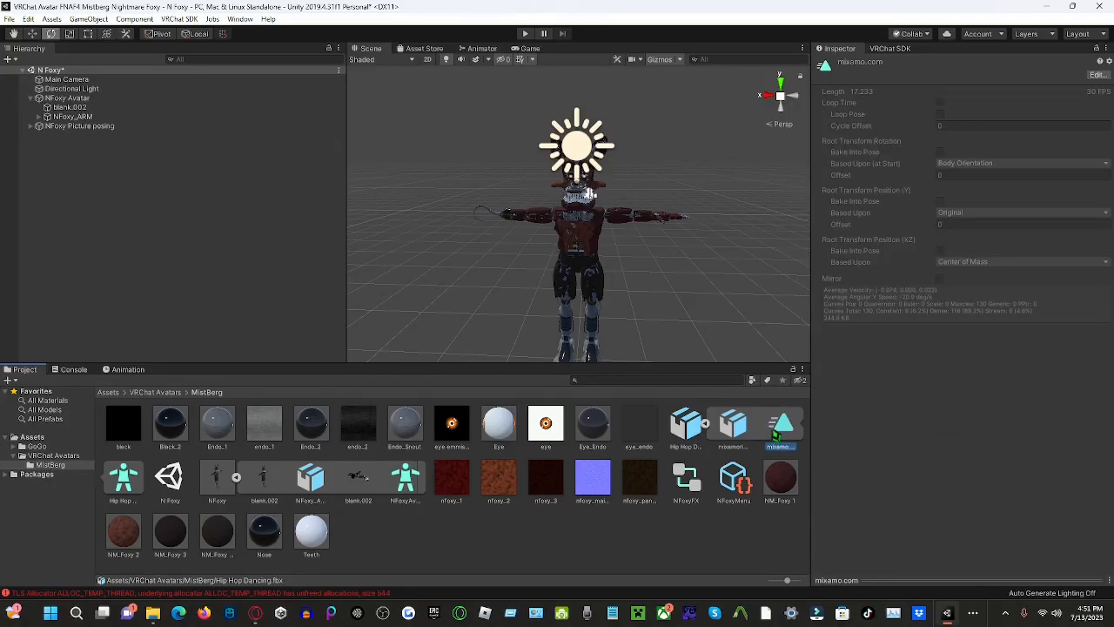
pyautogui.click(685, 426)
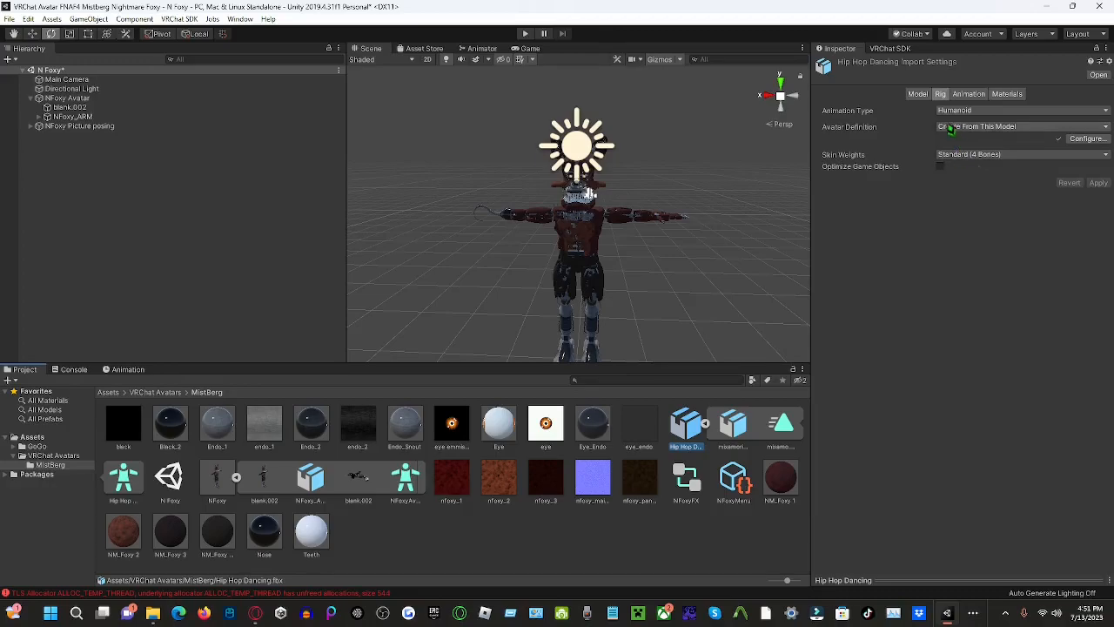
pyautogui.hotkey('alt', 'Tab')
pyautogui.hotkey('alt', 'Tab')
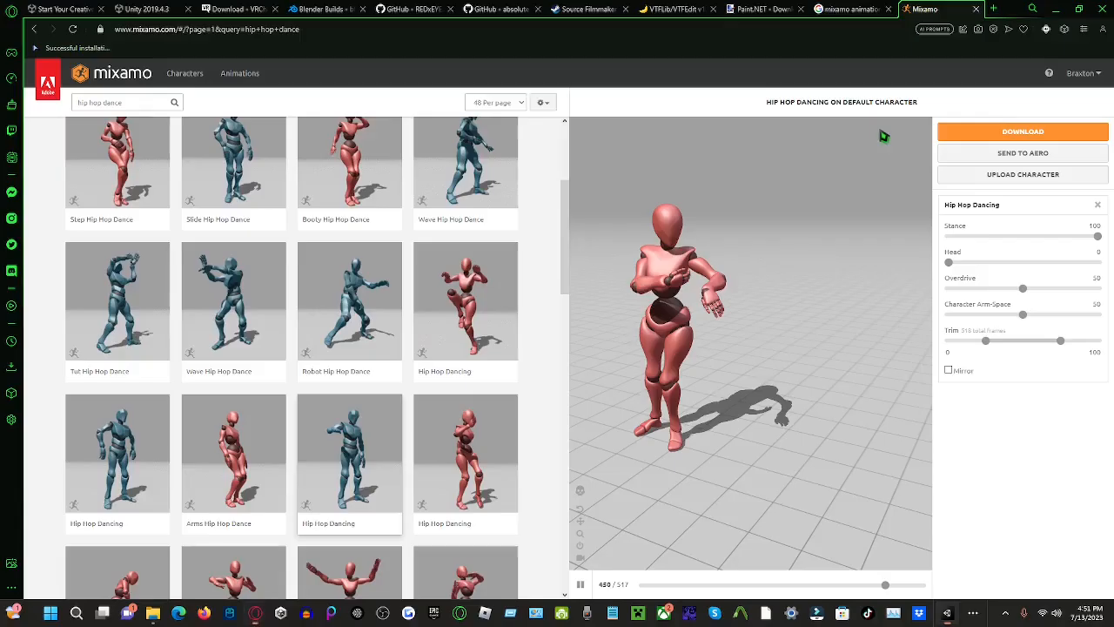
pyautogui.hotkey('alt', 'Tab')
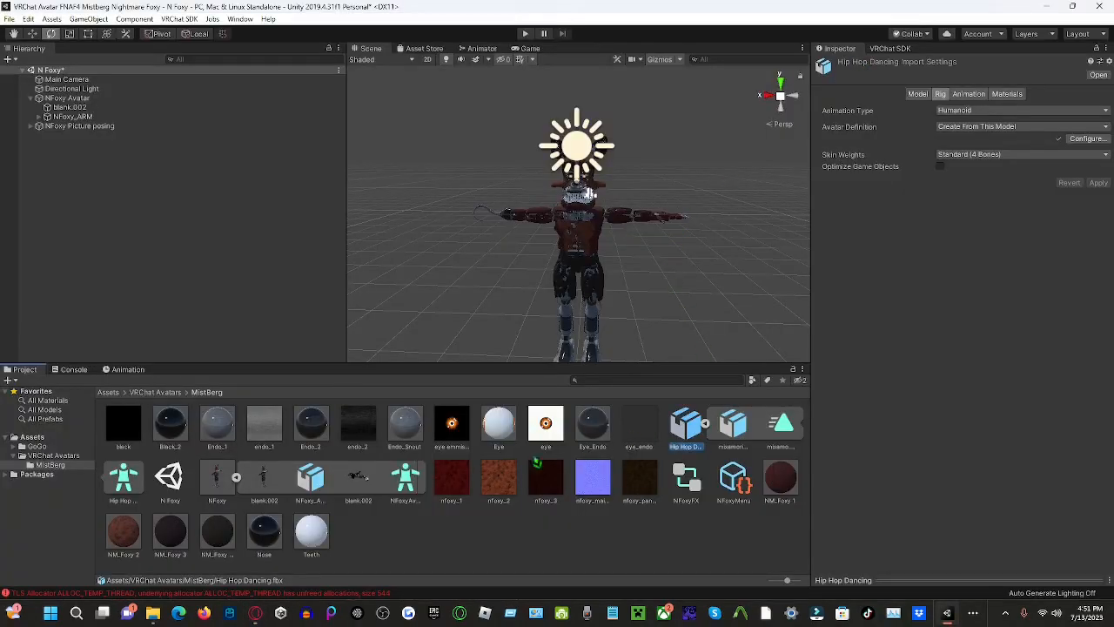
pyautogui.click(429, 559)
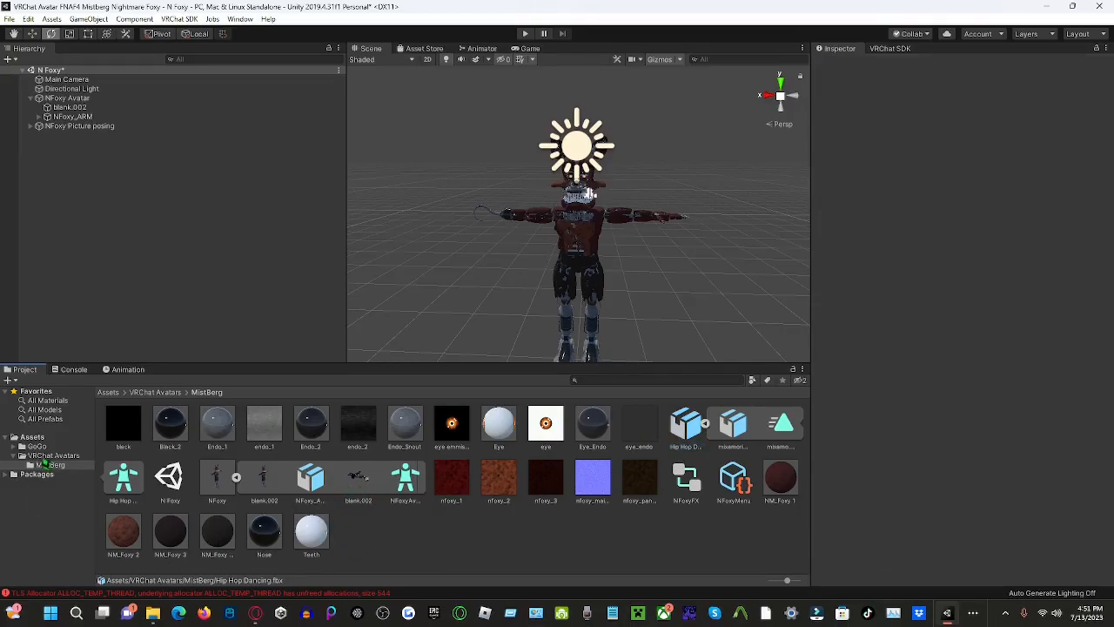
pyautogui.click(111, 392)
pyautogui.click(164, 424)
pyautogui.doubleClick(164, 424)
pyautogui.doubleClick(123, 424)
pyautogui.click(784, 427)
pyautogui.rightClick(783, 428)
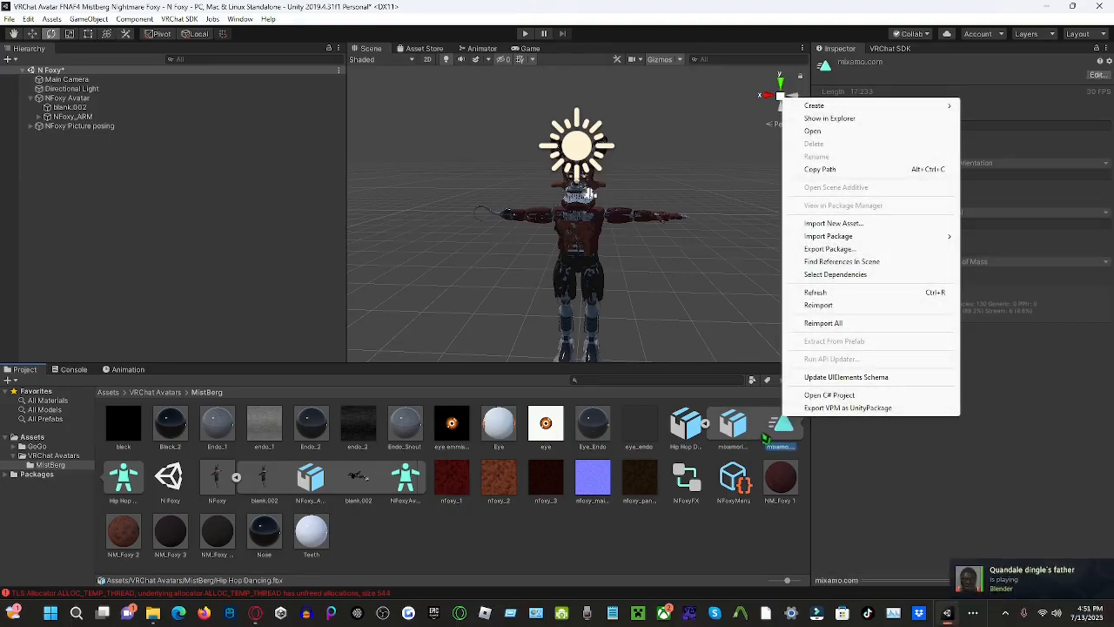
pyautogui.click(781, 441)
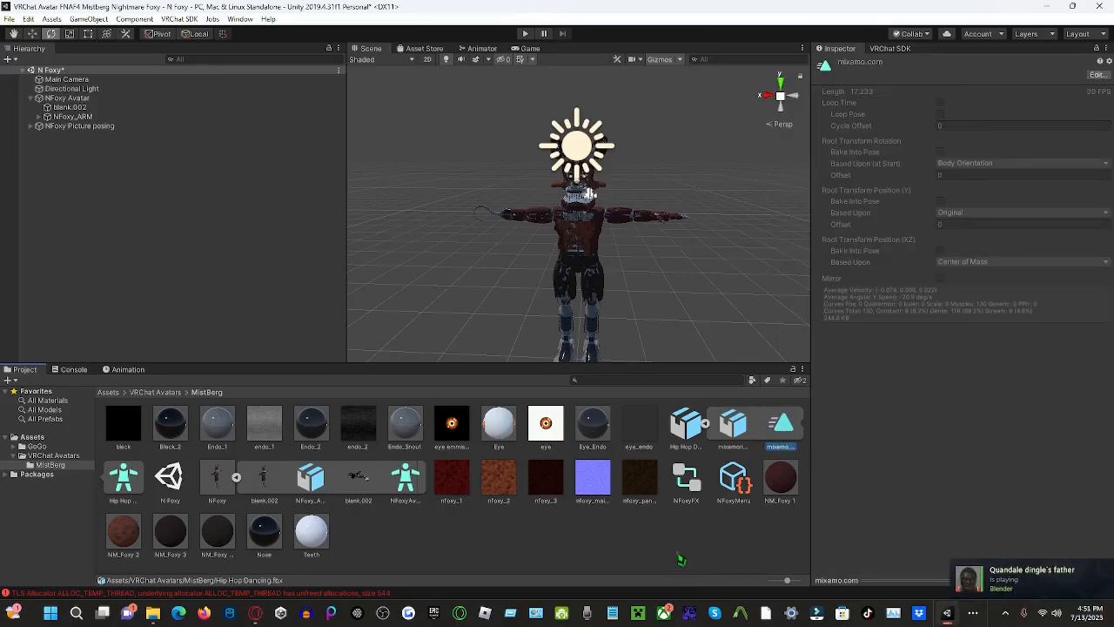
pyautogui.click(1097, 75)
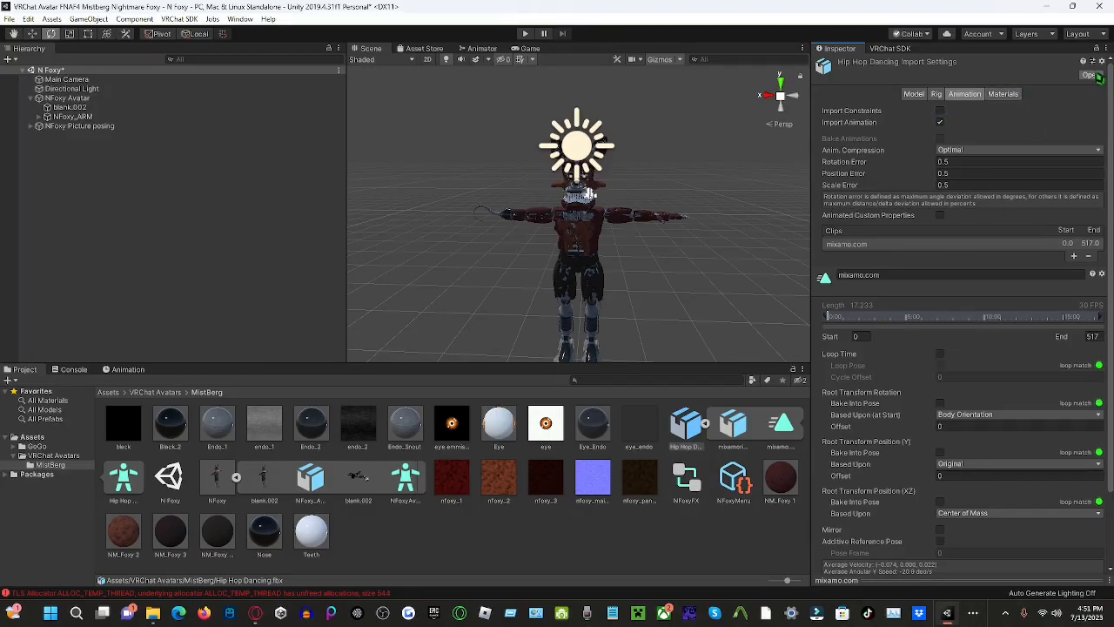
pyautogui.click(734, 425)
pyautogui.click(696, 437)
pyautogui.click(772, 425)
pyautogui.rightClick(772, 425)
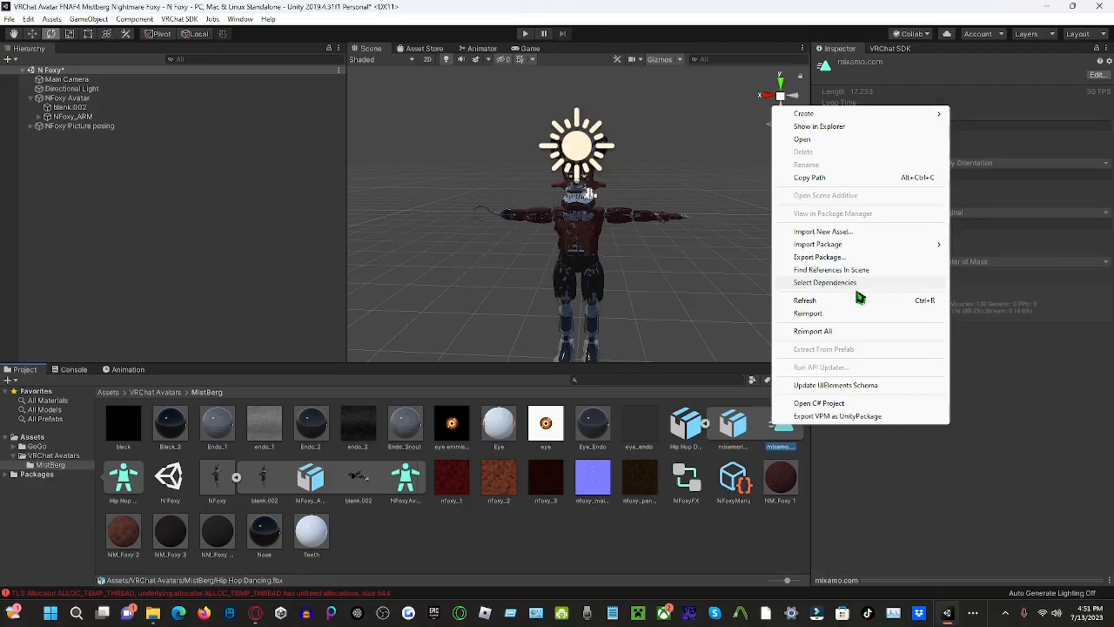
pyautogui.click(780, 446)
pyautogui.rightClick(679, 431)
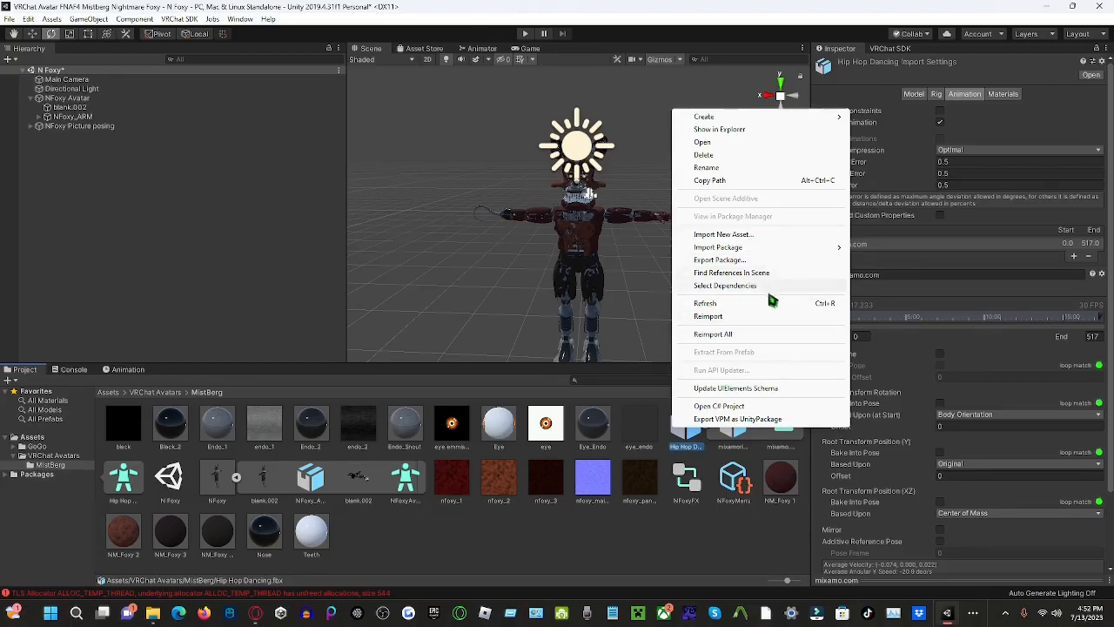
pyautogui.click(947, 105)
pyautogui.click(940, 93)
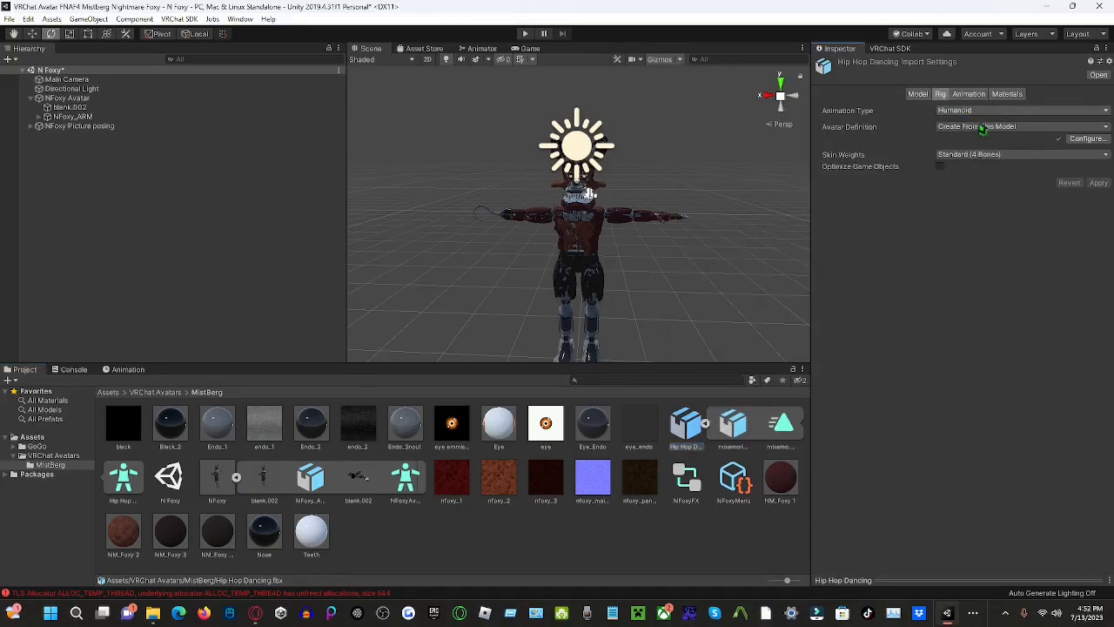
pyautogui.click(920, 94)
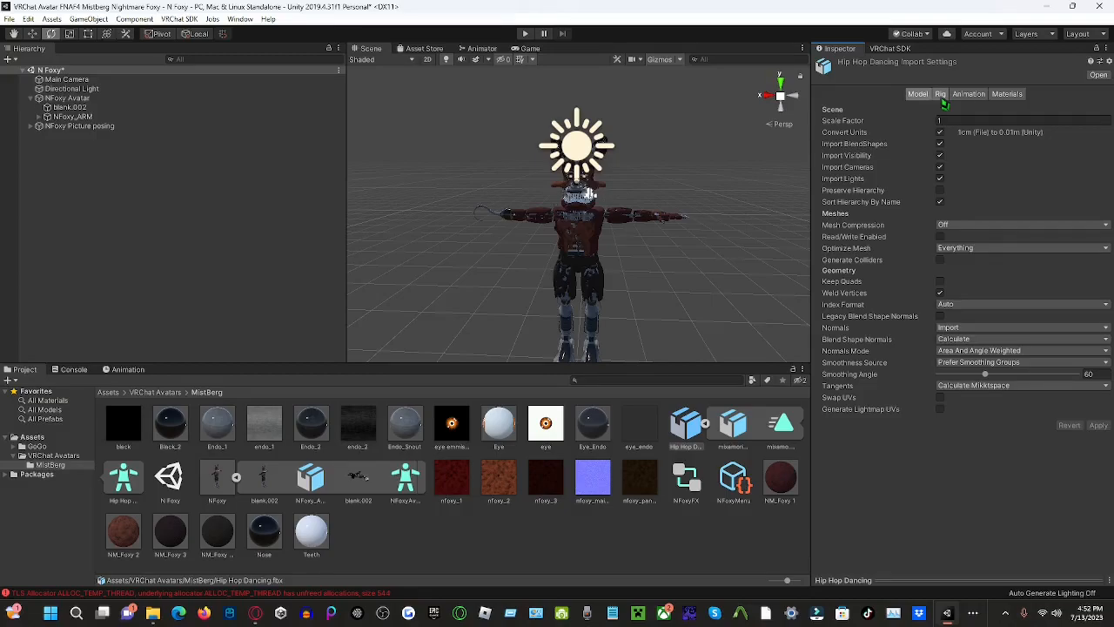
pyautogui.click(941, 94)
pyautogui.click(966, 94)
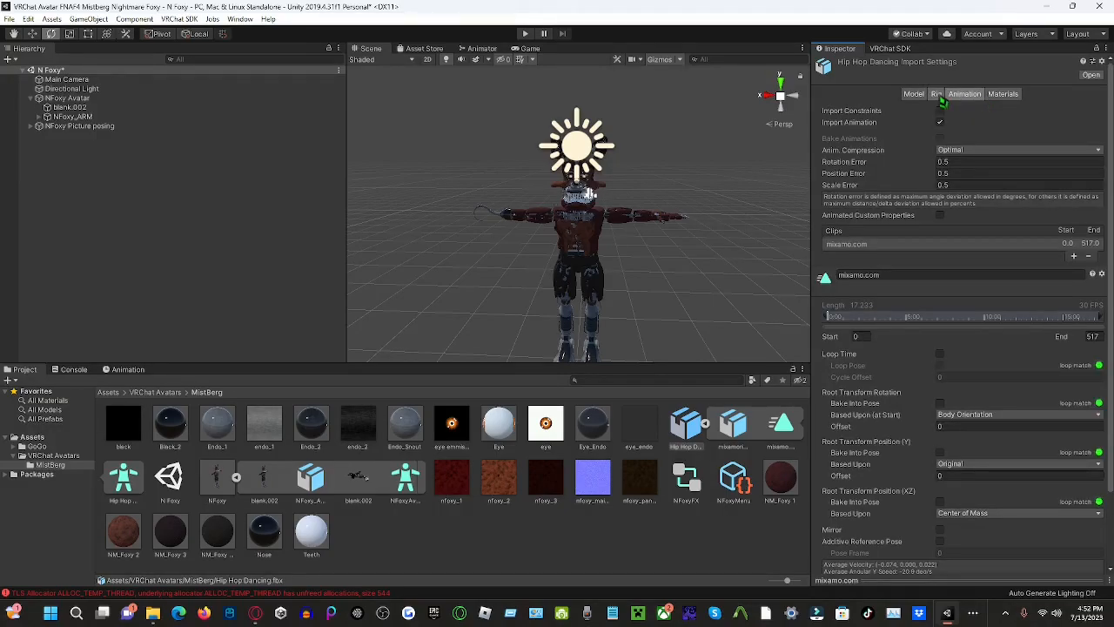
pyautogui.click(940, 96)
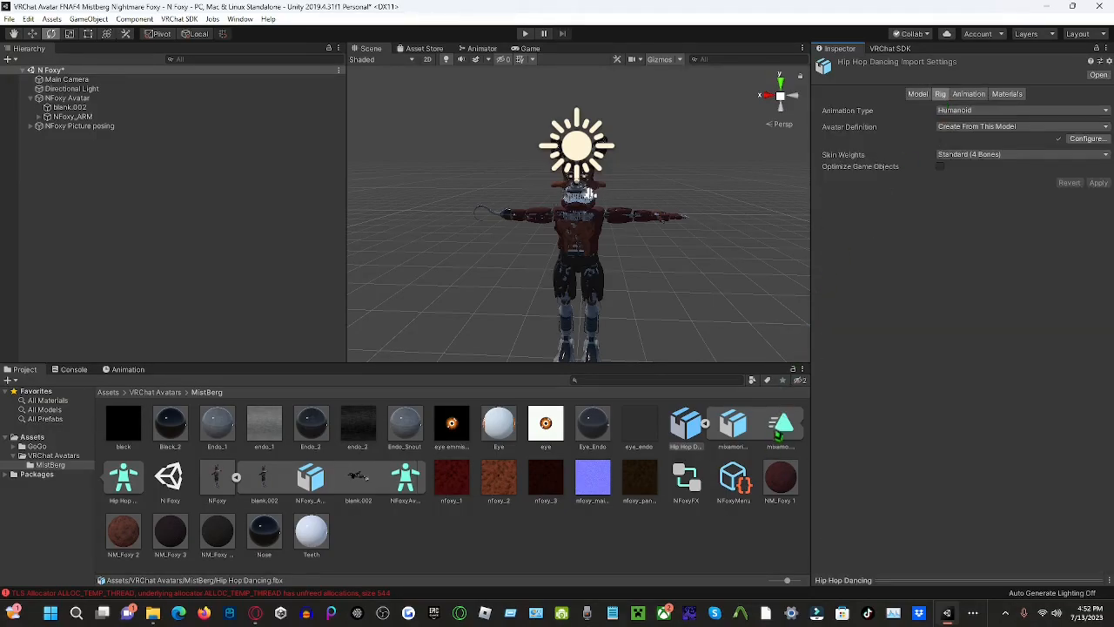
pyautogui.click(779, 447)
pyautogui.moveTo(724, 554); pyautogui.dragTo(733, 525)
pyautogui.hotkey('alt', 'Tab')
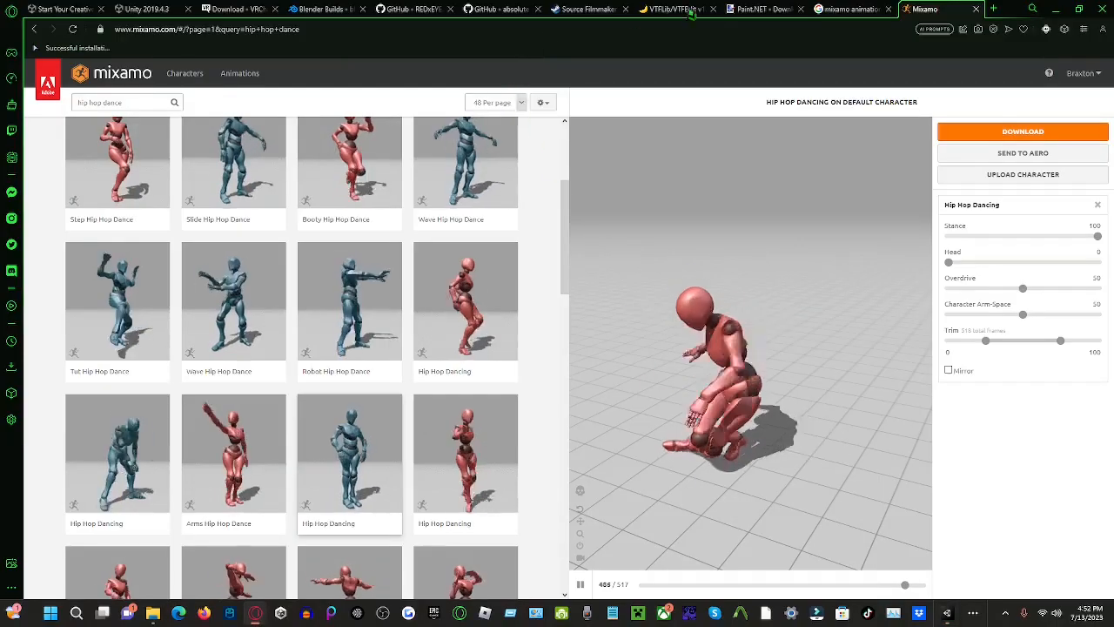
pyautogui.hotkey('ctrl', 't')
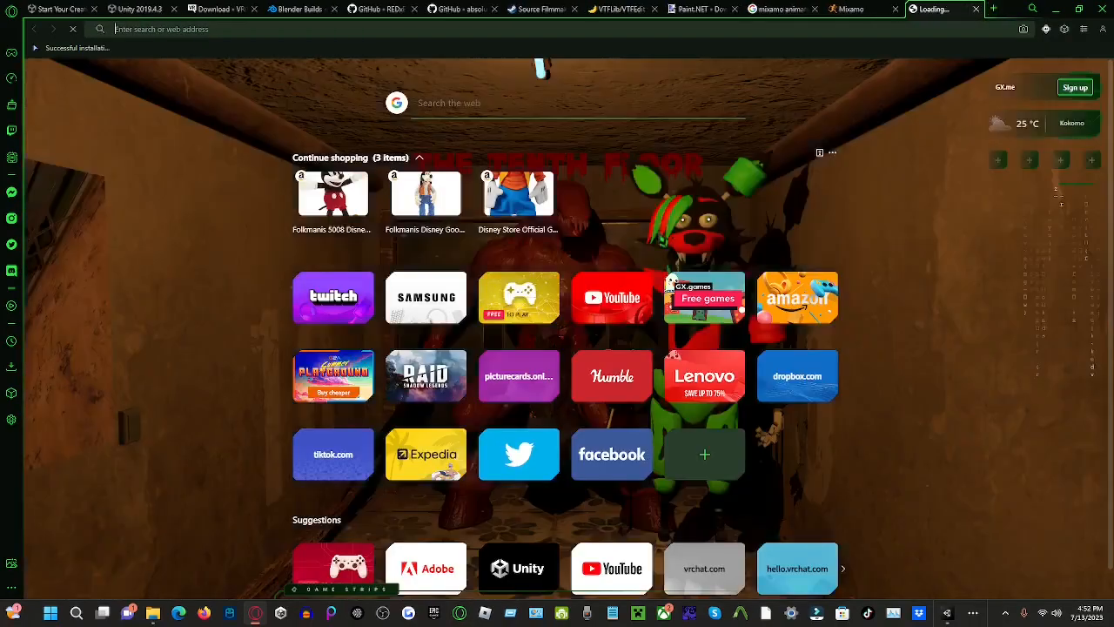
# Duplicate the mixamo.com clip out of the FBX as a standalone animation with Ctrl+D
pyautogui.hotkey('alt', 'Tab')
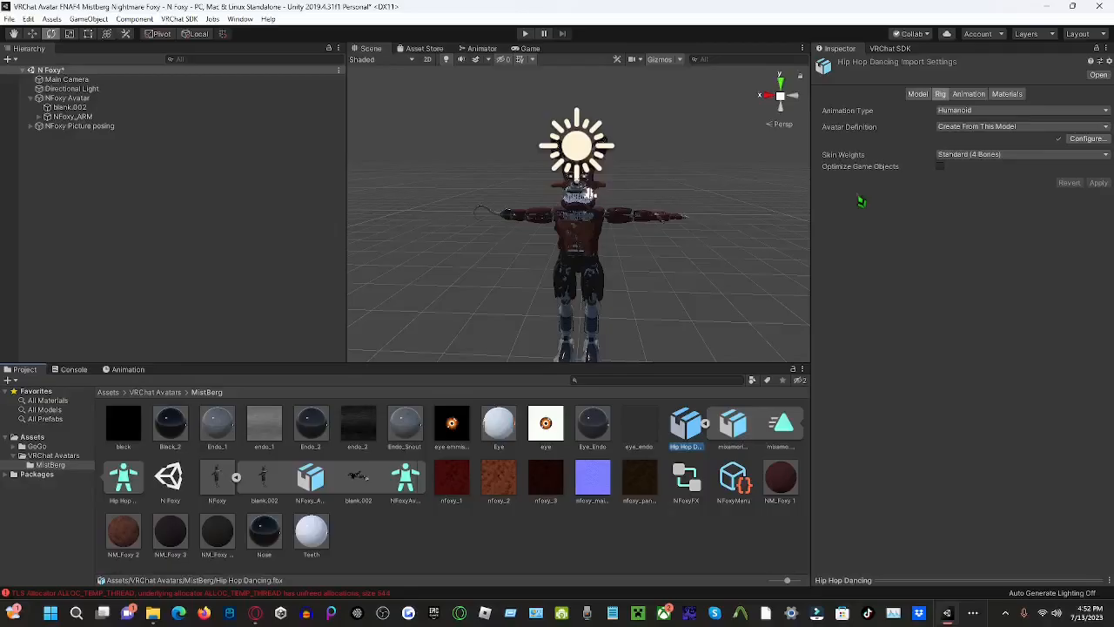
pyautogui.hotkey('alt', 'Tab')
pyautogui.click(296, 249)
pyautogui.click(781, 425)
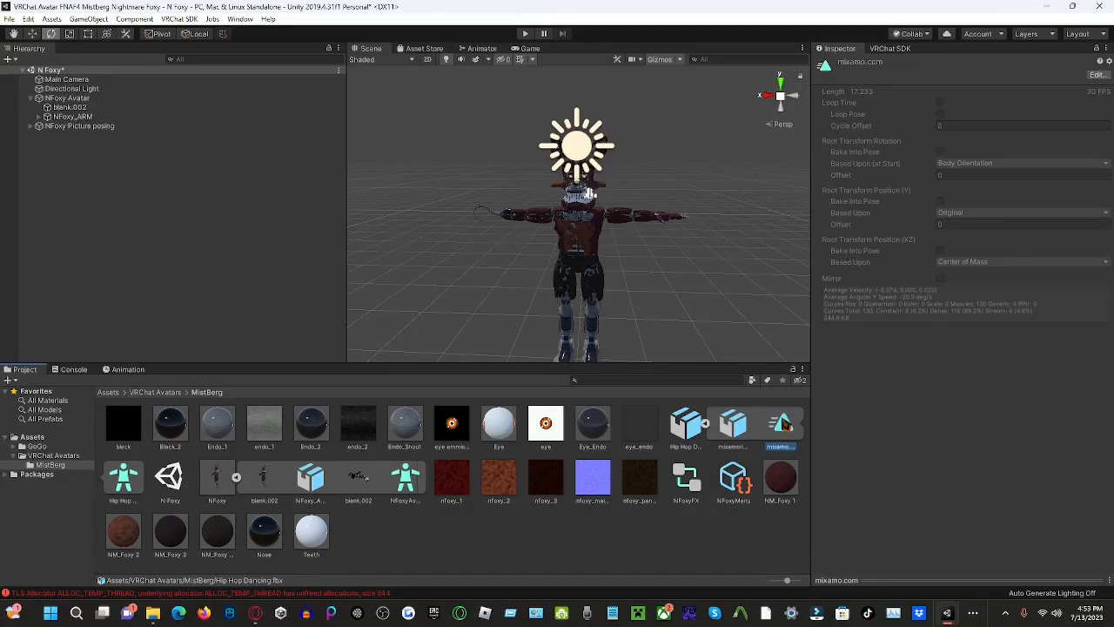
pyautogui.hotkey('ctrl', 'd')
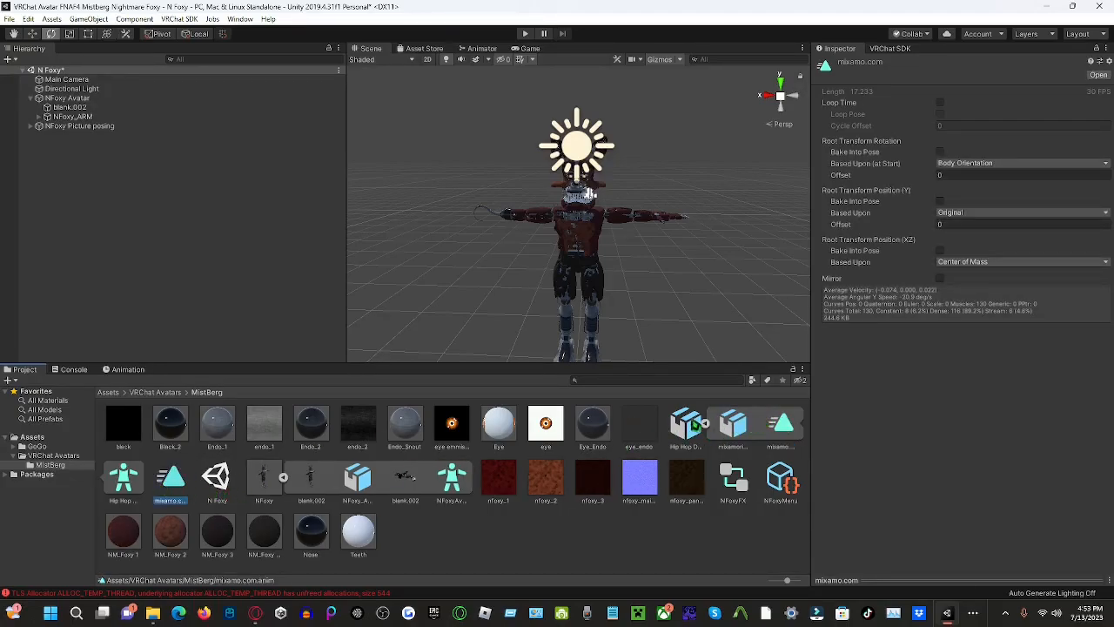
# Delete the Hip Hop Dancing FBX from MistBerg and select the extracted clip
pyautogui.rightClick(701, 424)
pyautogui.click(762, 149)
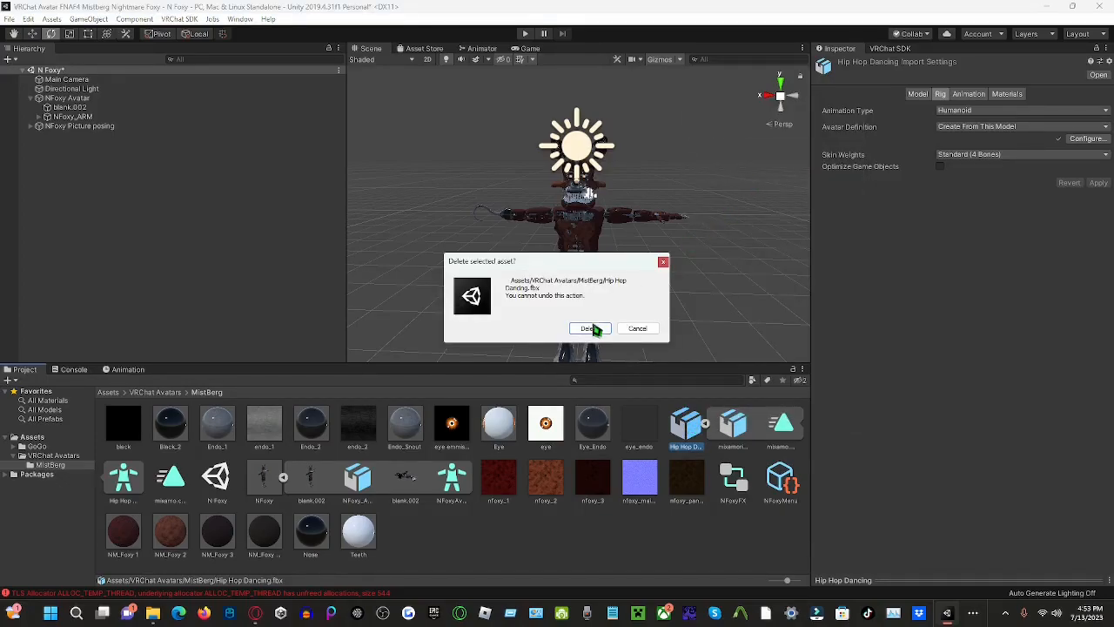
pyautogui.click(589, 328)
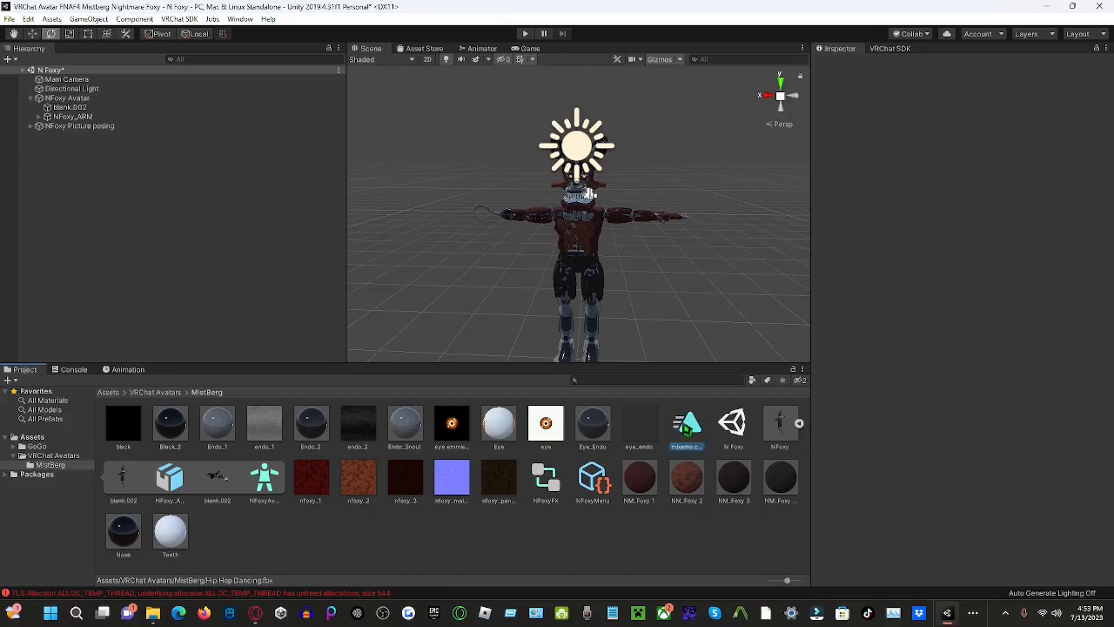
pyautogui.click(687, 425)
# Enable Loop Time on the extracted clip and rename it to Hip Hop
pyautogui.click(939, 103)
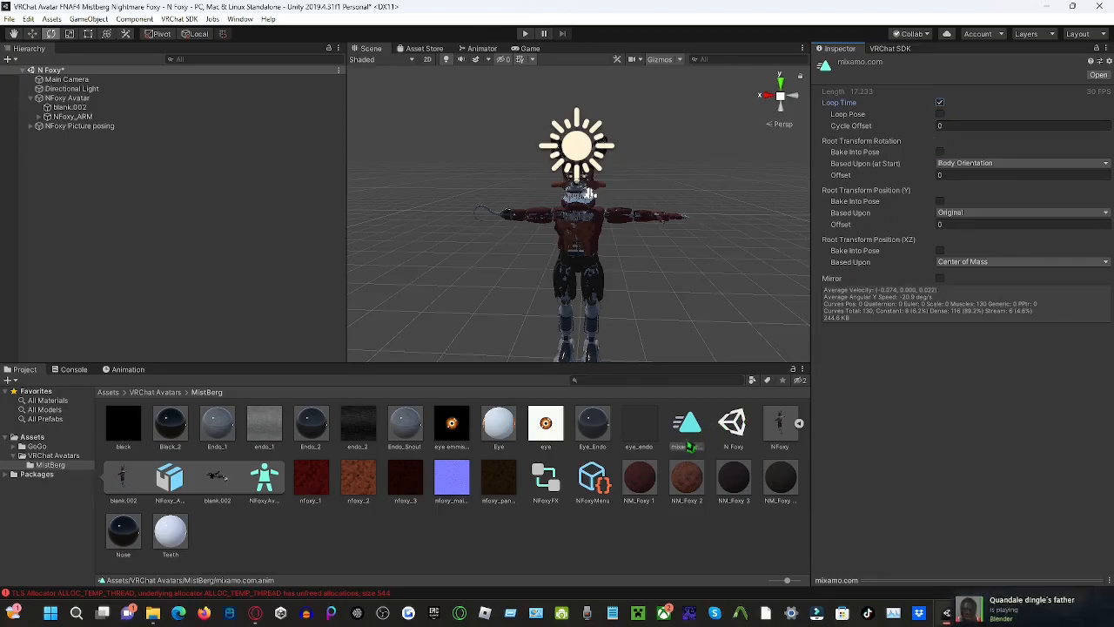
pyautogui.rightClick(695, 424)
pyautogui.click(741, 178)
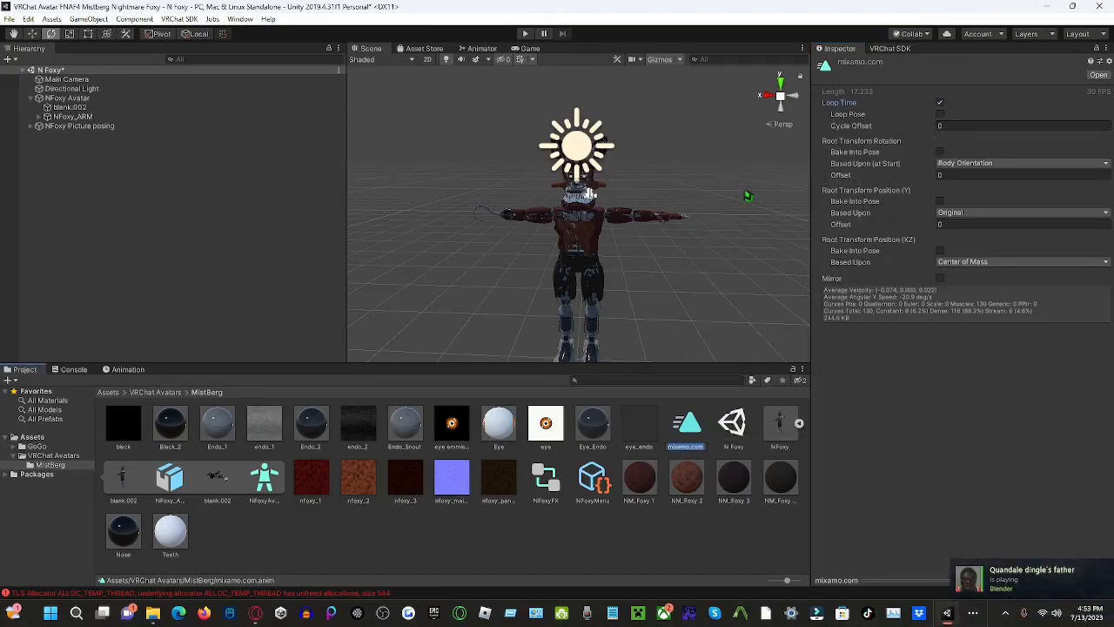
pyautogui.write('Hip Hop')
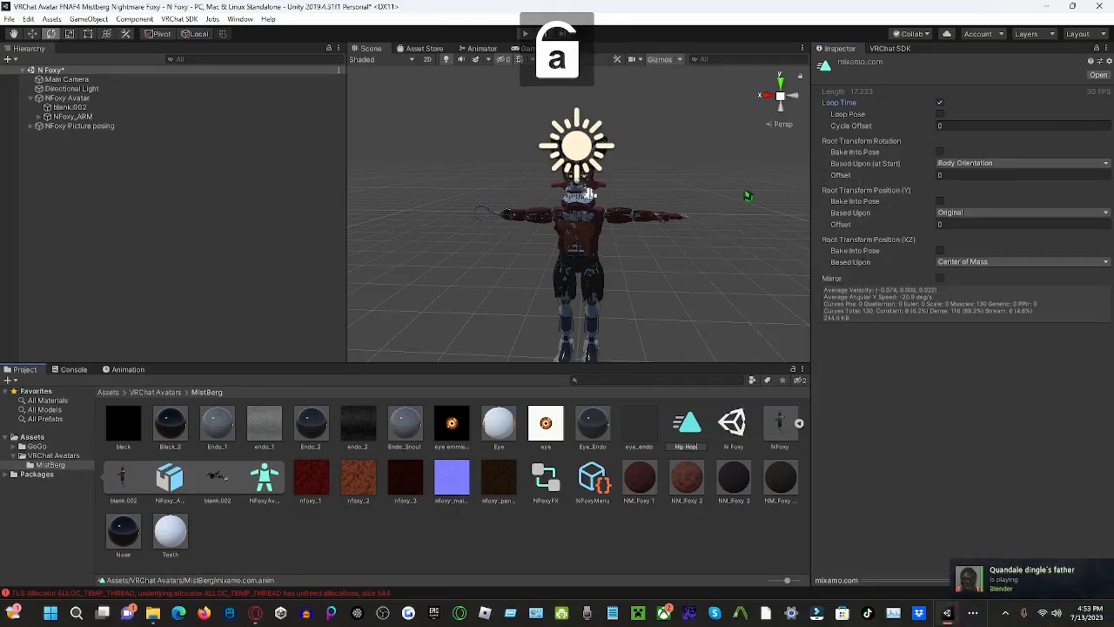
pyautogui.press('Return')
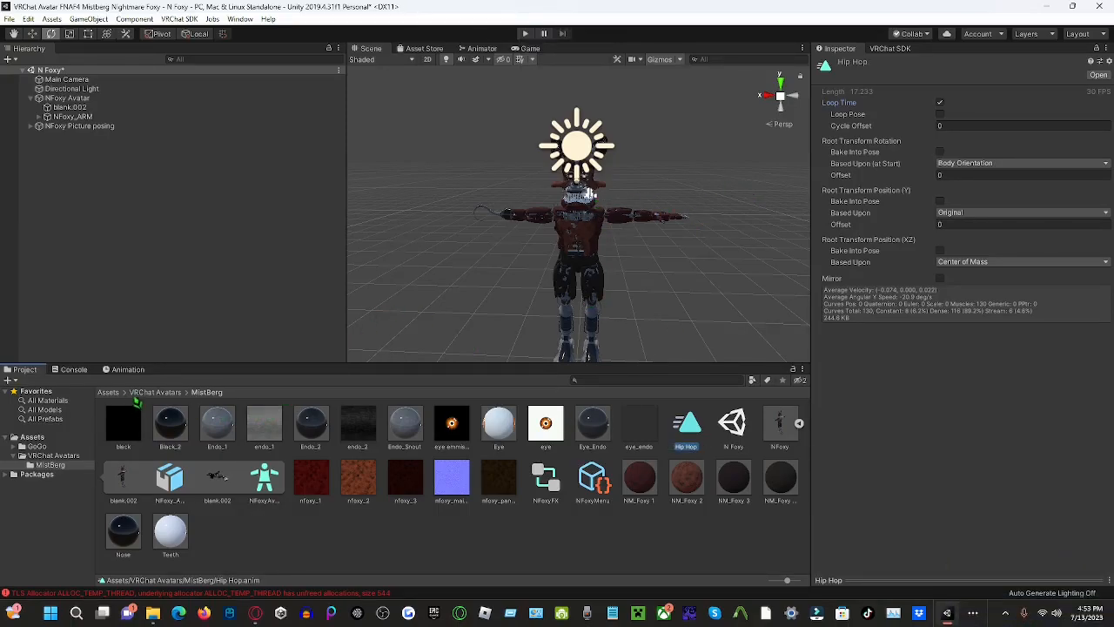
# Navigate to Assets > GoGo > Loco and select the GoControllers folder
pyautogui.click(108, 391)
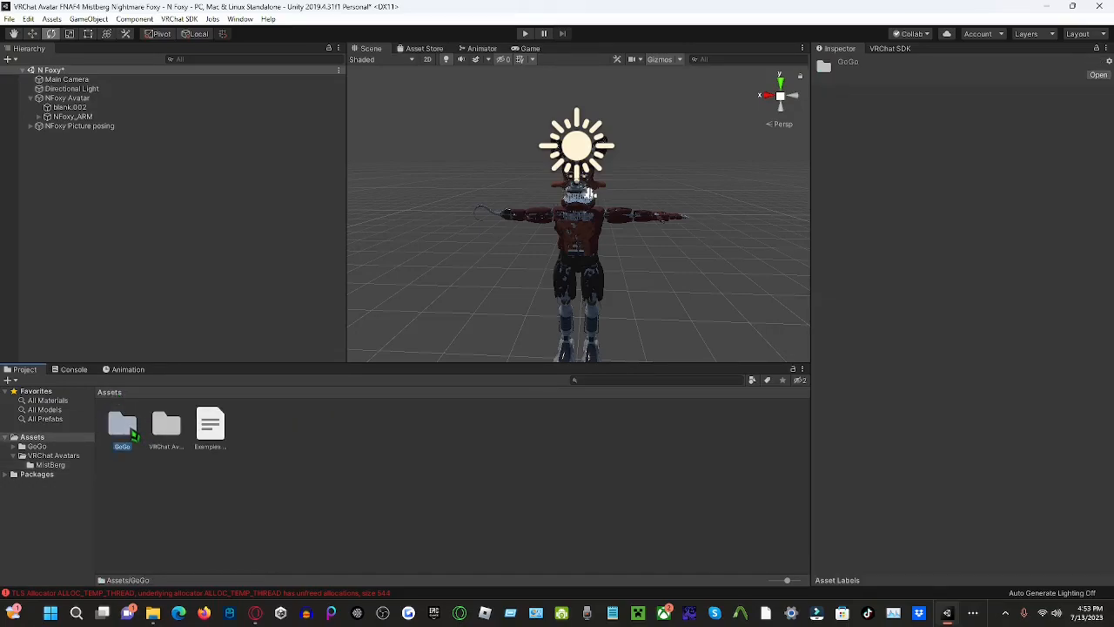
pyautogui.doubleClick(123, 425)
pyautogui.doubleClick(131, 432)
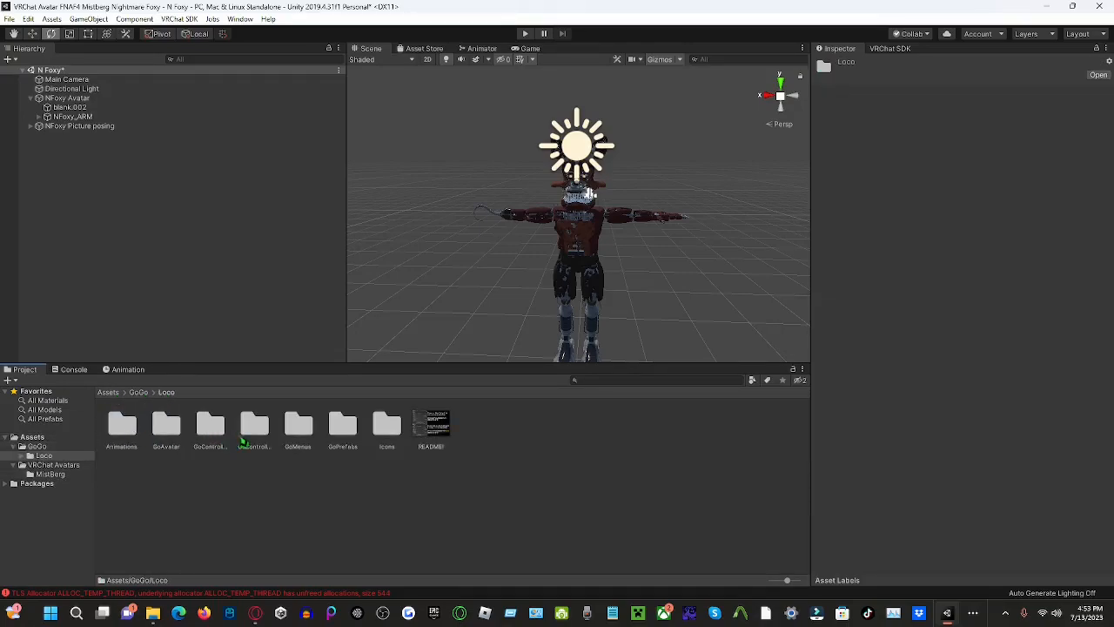
pyautogui.click(401, 428)
pyautogui.click(254, 426)
# Open GoLocoAction in the Animator and enter the Action&AFK layer's Standing Emotes group
pyautogui.click(213, 427)
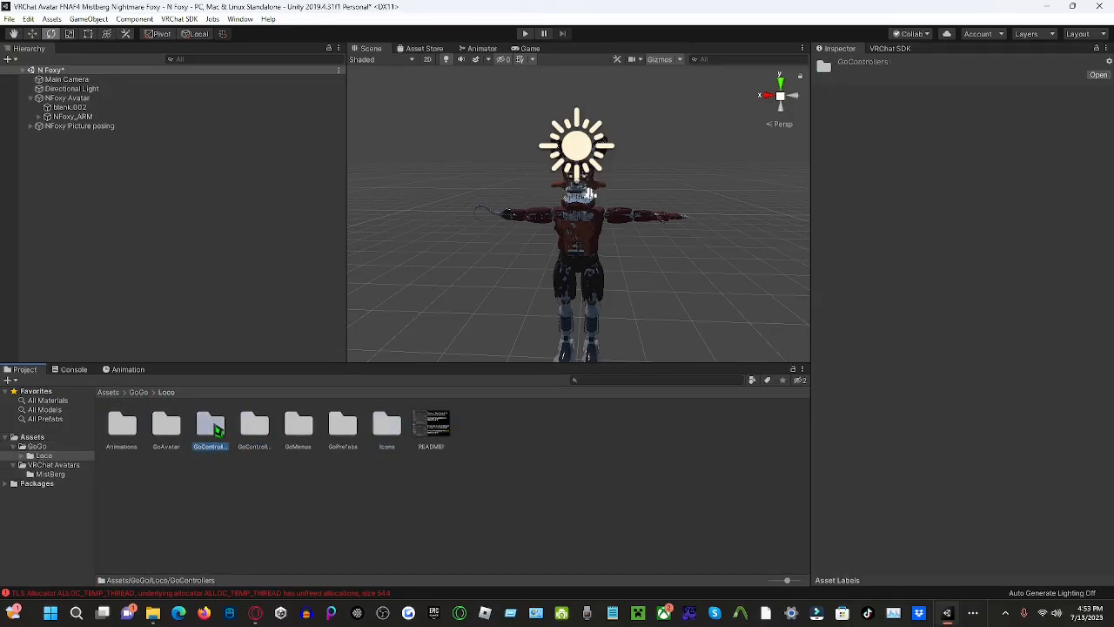
pyautogui.doubleClick(213, 427)
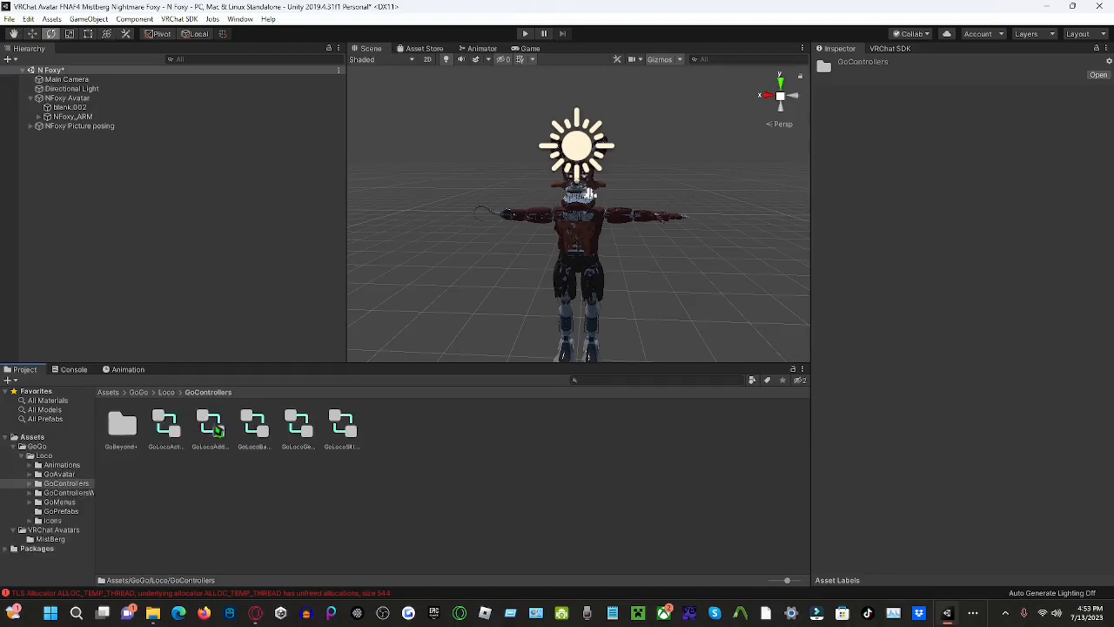
pyautogui.click(170, 426)
pyautogui.doubleClick(169, 426)
pyautogui.click(427, 87)
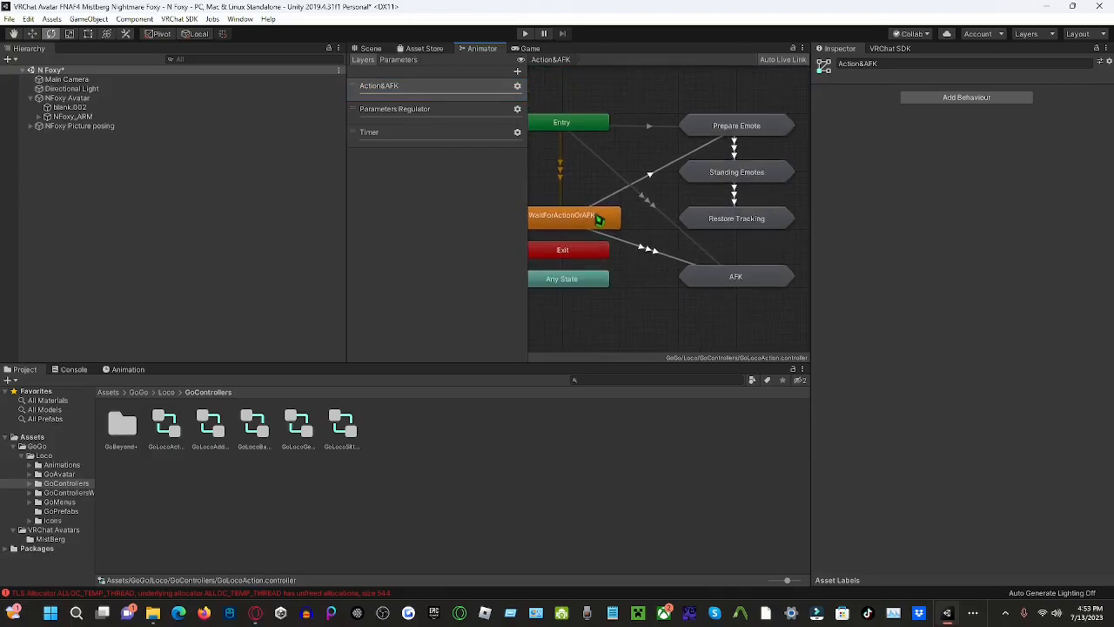
pyautogui.doubleClick(737, 172)
# Enter the 9-16 emote group and select emote state 10
pyautogui.hotkey('alt', 'Tab')
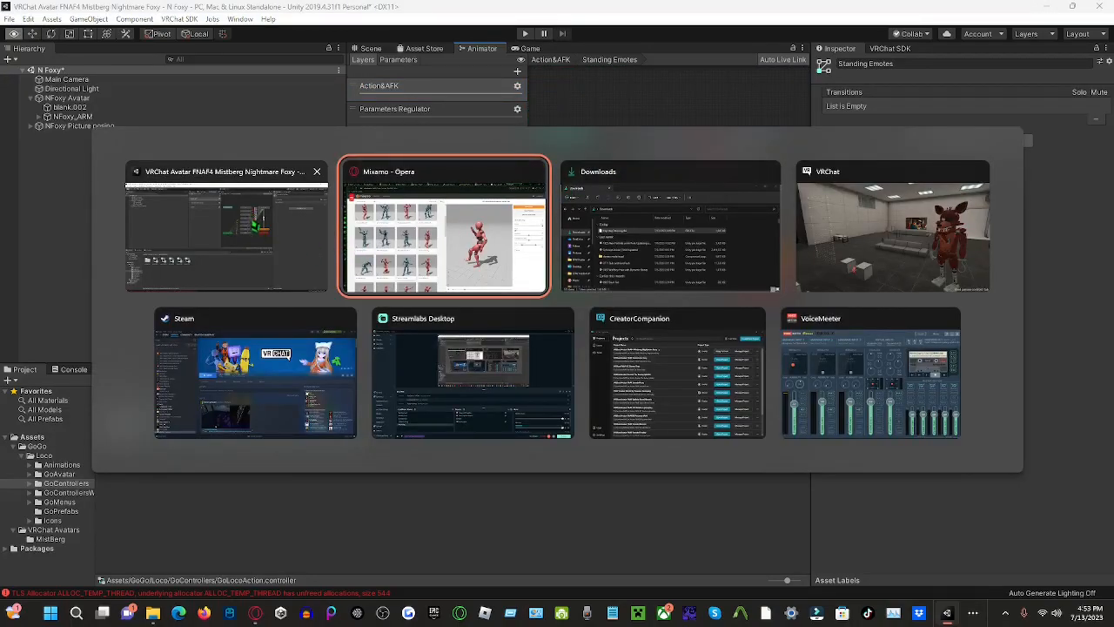
pyautogui.press('Escape')
pyautogui.click(670, 159)
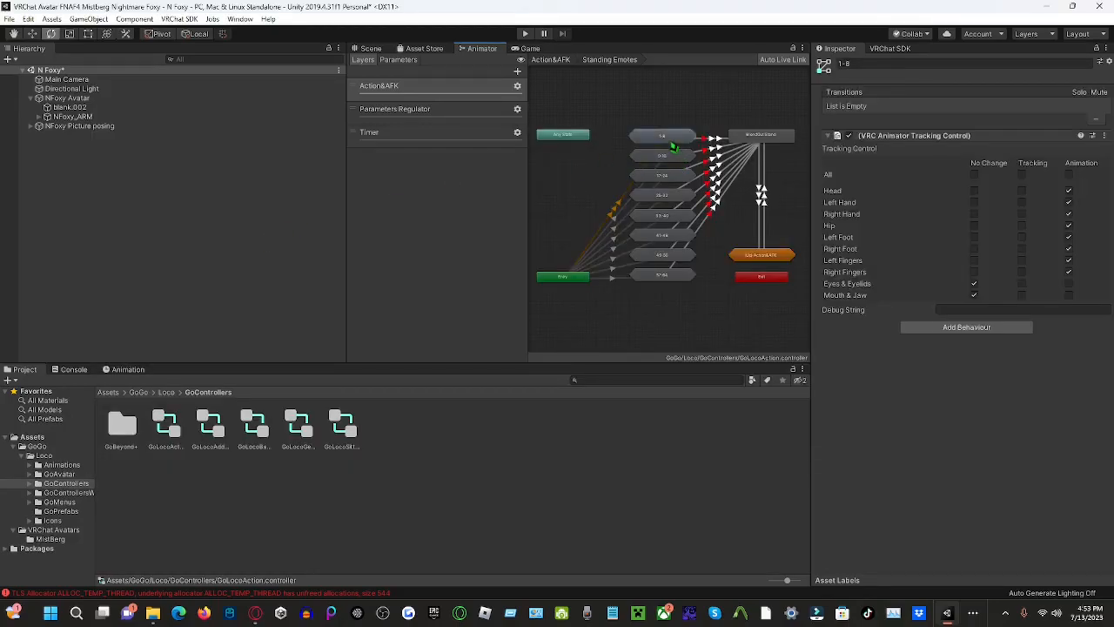
pyautogui.doubleClick(663, 161)
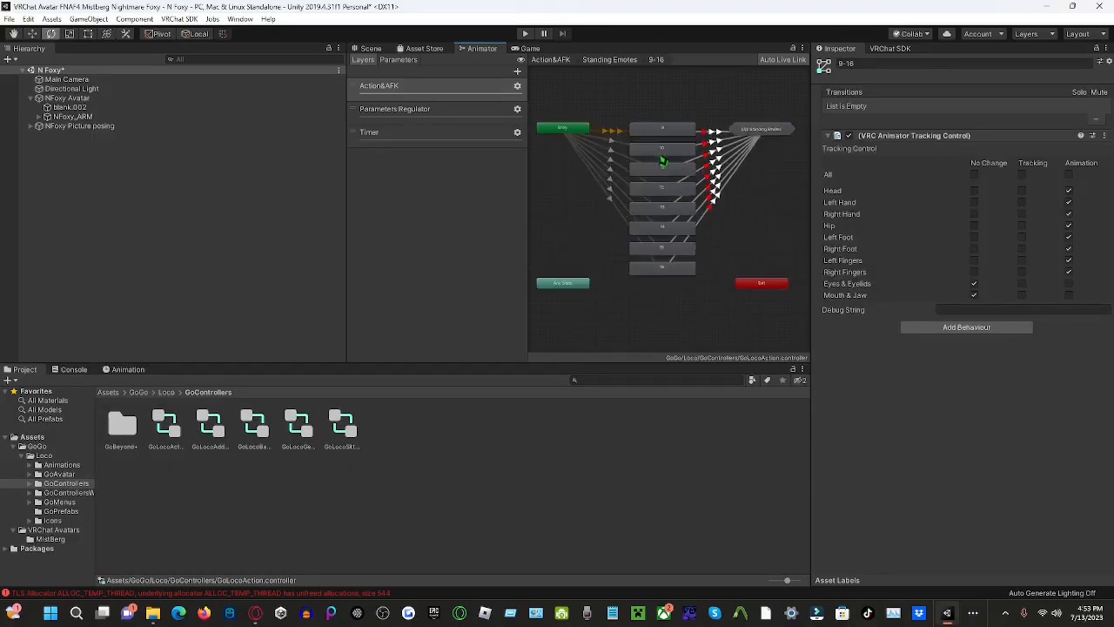
pyautogui.click(665, 153)
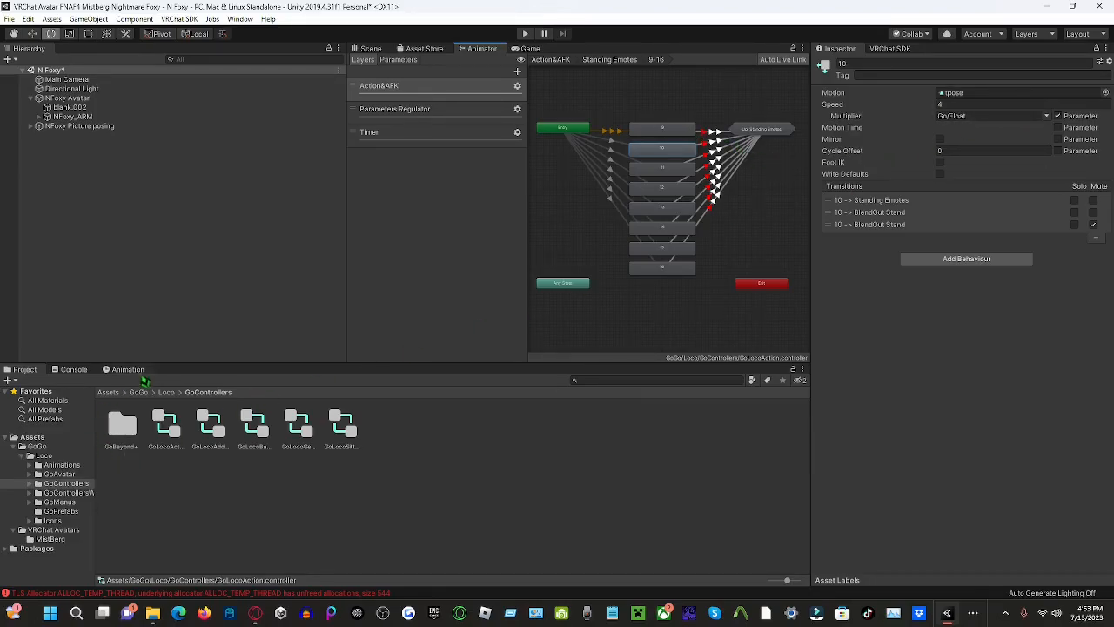
# Replace state 10's tpose motion with the Hip Hop clip from MistBerg, then select NFoxyMenu
pyautogui.click(108, 392)
pyautogui.doubleClick(167, 426)
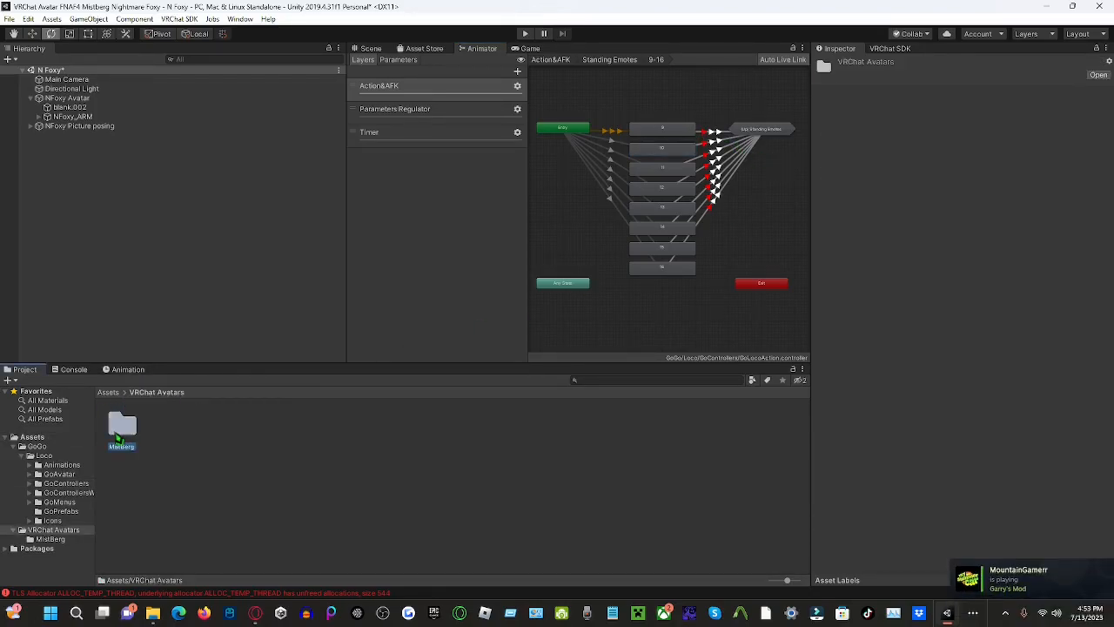
pyautogui.doubleClick(113, 428)
pyautogui.click(678, 151)
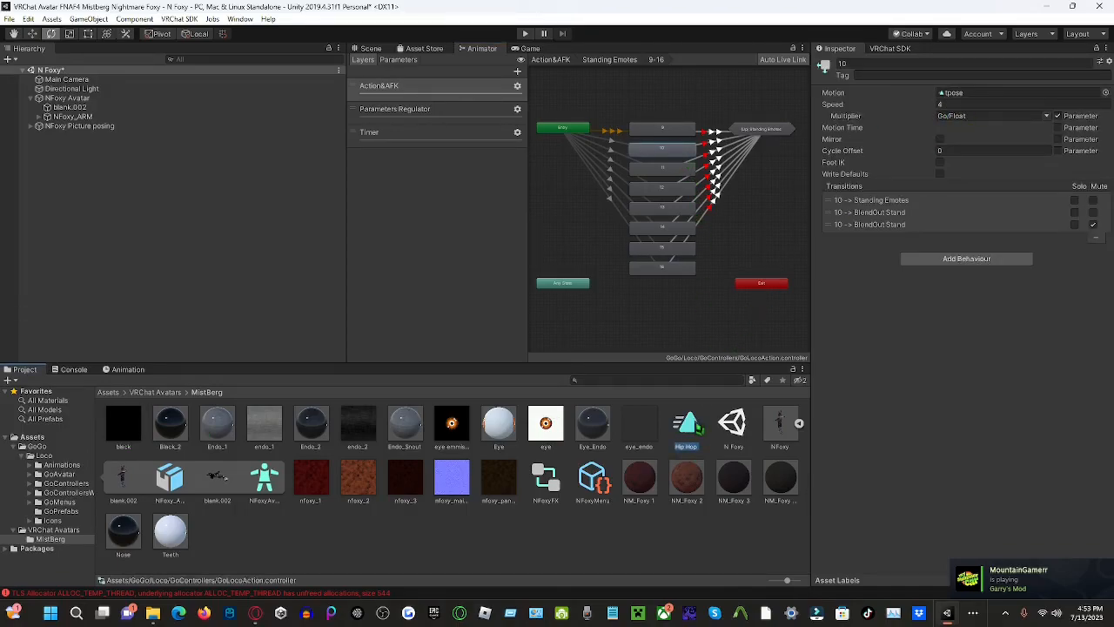
pyautogui.click(962, 94)
pyautogui.moveTo(964, 95); pyautogui.dragTo(964, 97)
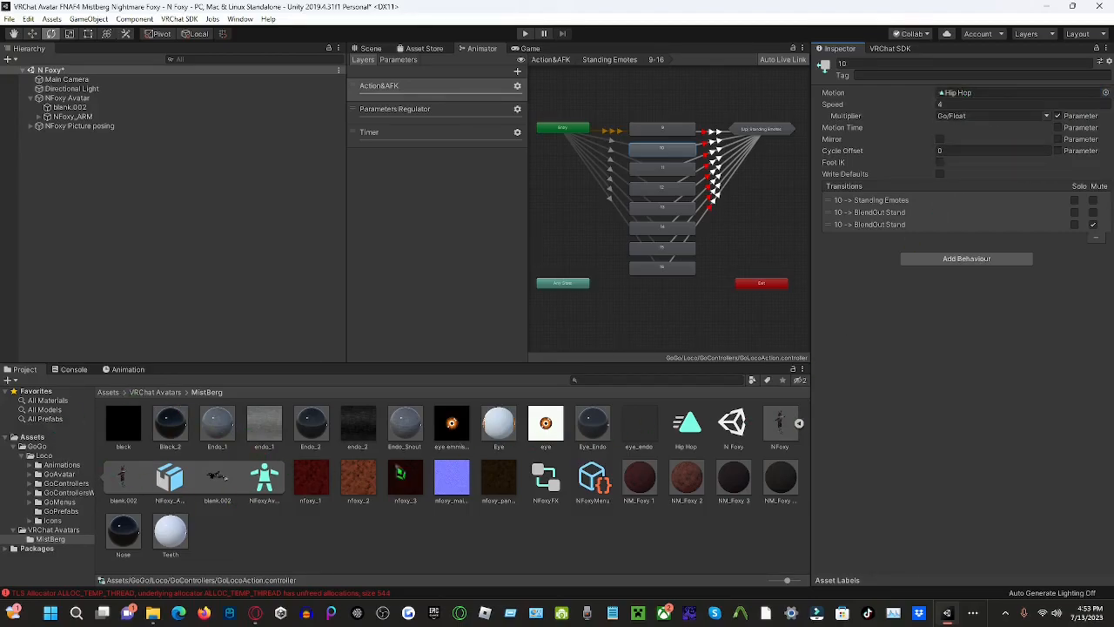
pyautogui.click(597, 481)
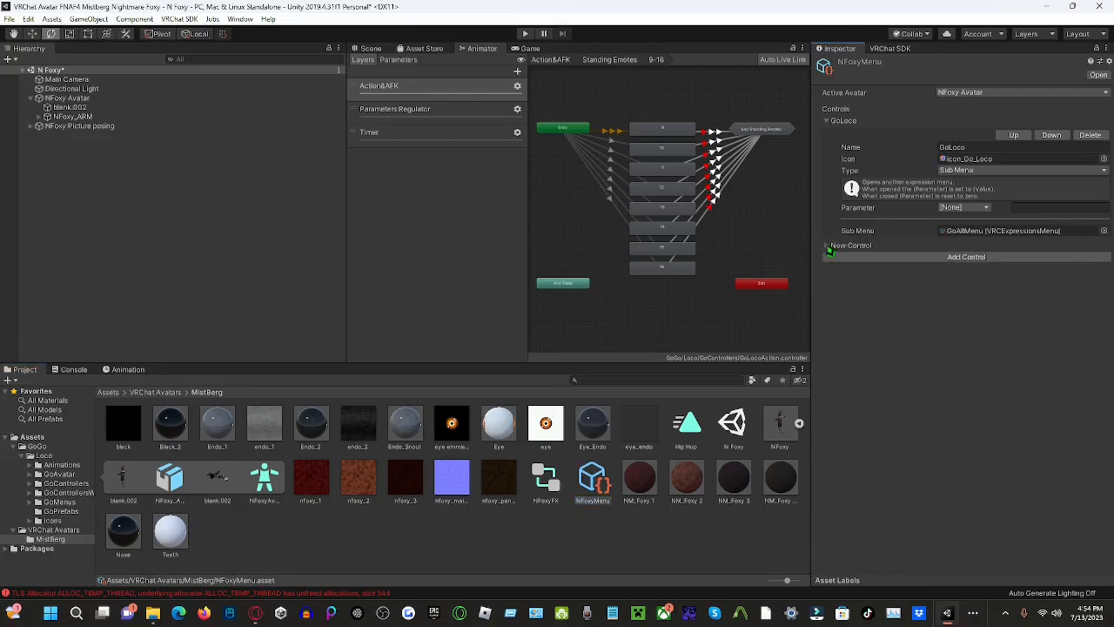
# Name the new NFoxyMenu control 'Dance'
pyautogui.click(829, 249)
pyautogui.click(983, 273)
pyautogui.press('capslock')
pyautogui.write('D')
pyautogui.press('capslock')
pyautogui.write('ance')
# Make Dance a Toggle driving VRCEmote with value 10, then select NFoxy Avatar in the scene
pyautogui.click(979, 295)
pyautogui.click(974, 319)
pyautogui.click(964, 333)
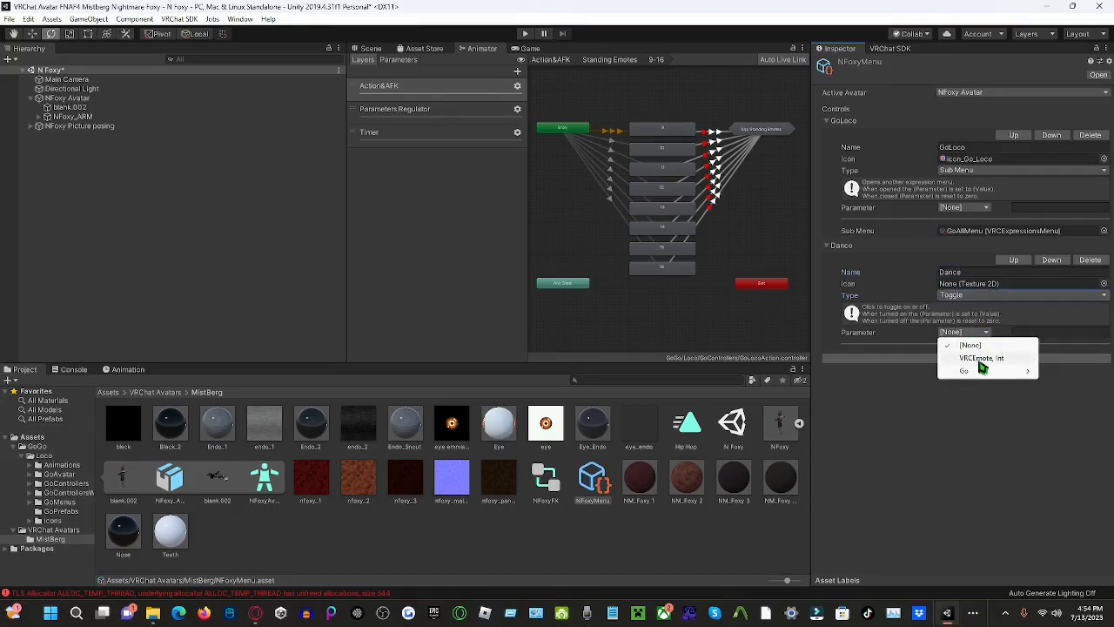
pyautogui.click(982, 359)
pyautogui.click(1034, 346)
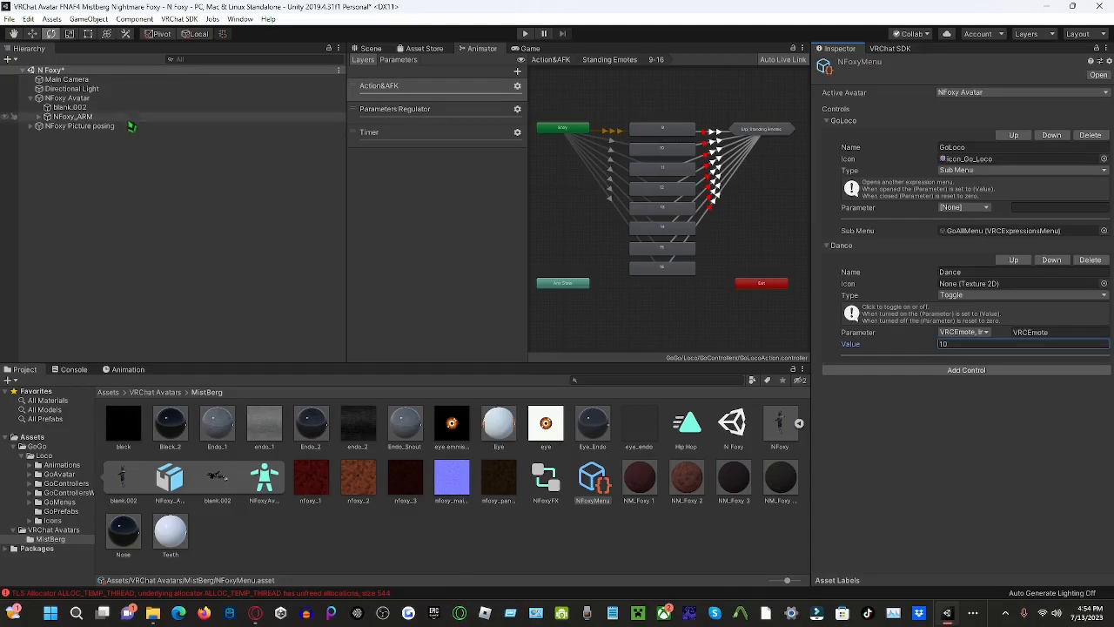
pyautogui.click(365, 49)
pyautogui.click(180, 99)
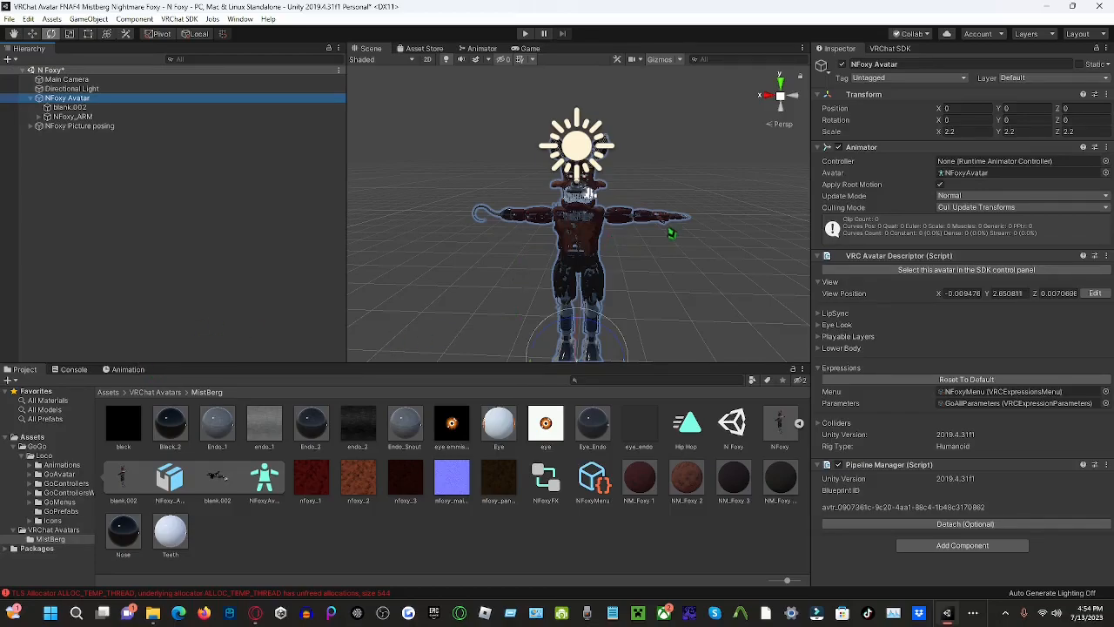
# Select the blank.002 body mesh under NFoxy Avatar
pyautogui.moveTo(668, 228); pyautogui.dragTo(686, 236, button='right')
pyautogui.press('a')
pyautogui.click(685, 236)
pyautogui.click(87, 98)
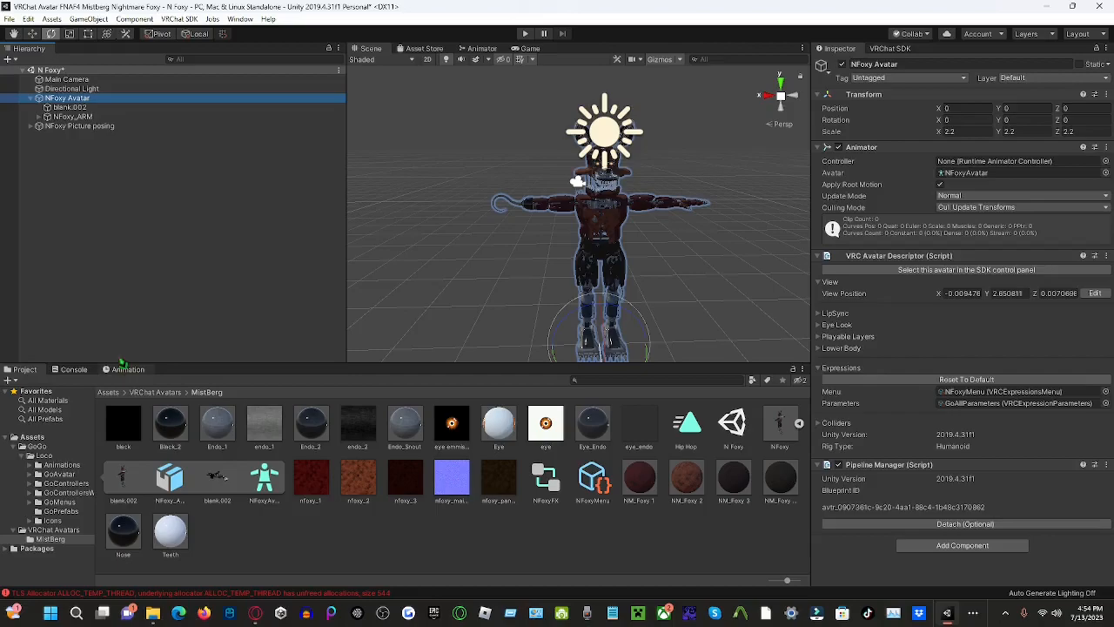
pyautogui.click(74, 110)
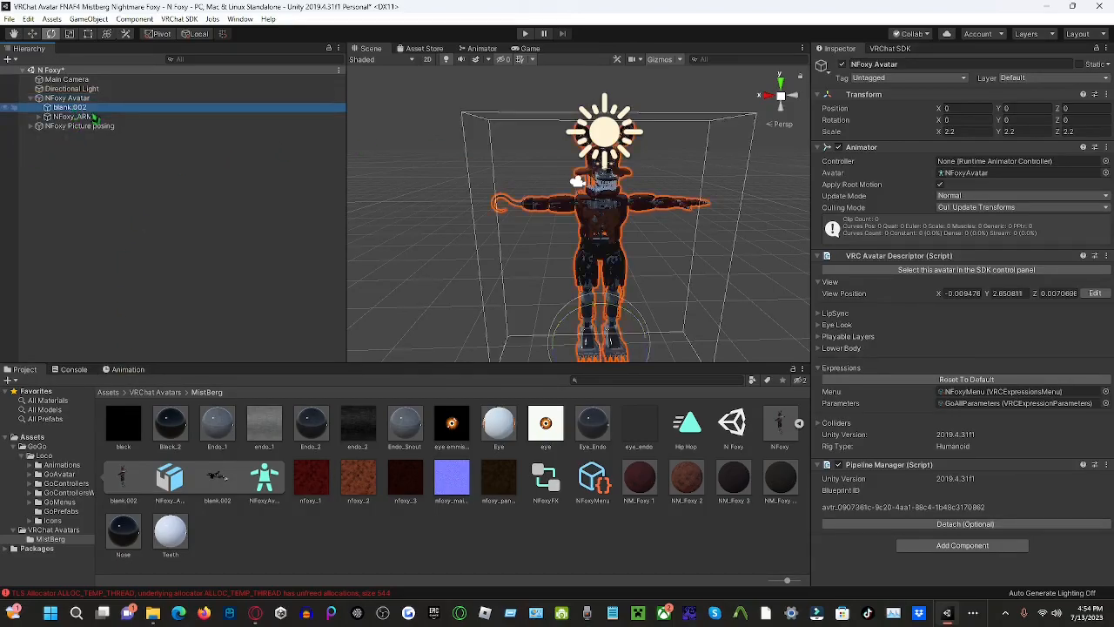
# Test blank.002's anger blendshape at 100 on the face, then reset it to 0
pyautogui.moveTo(941, 238); pyautogui.dragTo(1070, 233)
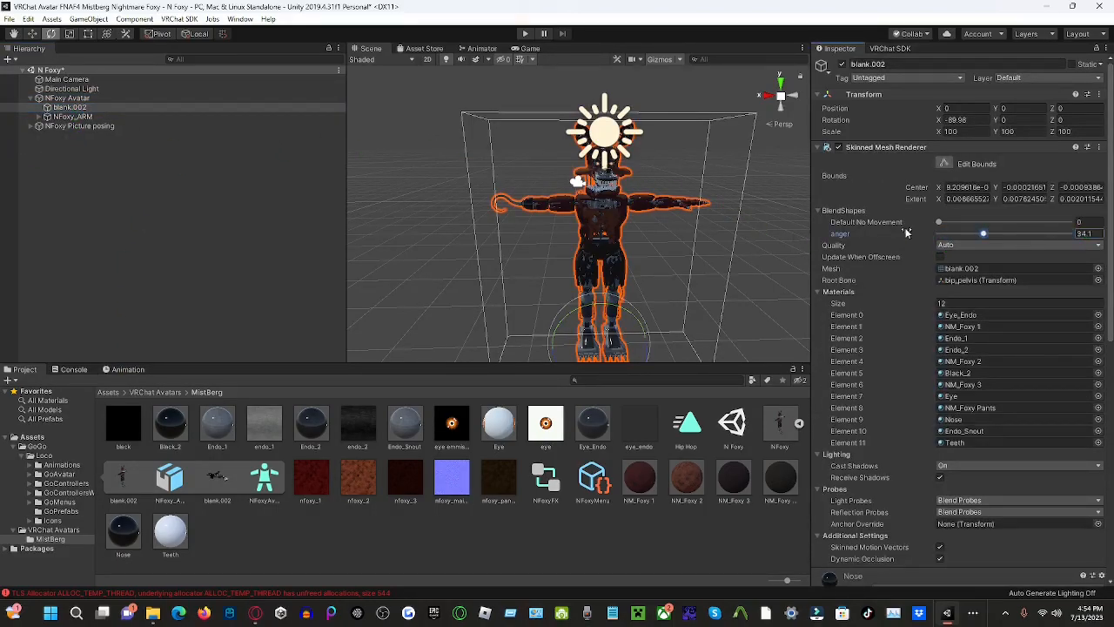
pyautogui.press('w')
pyautogui.moveTo(758, 177); pyautogui.dragTo(879, 199, button='right')
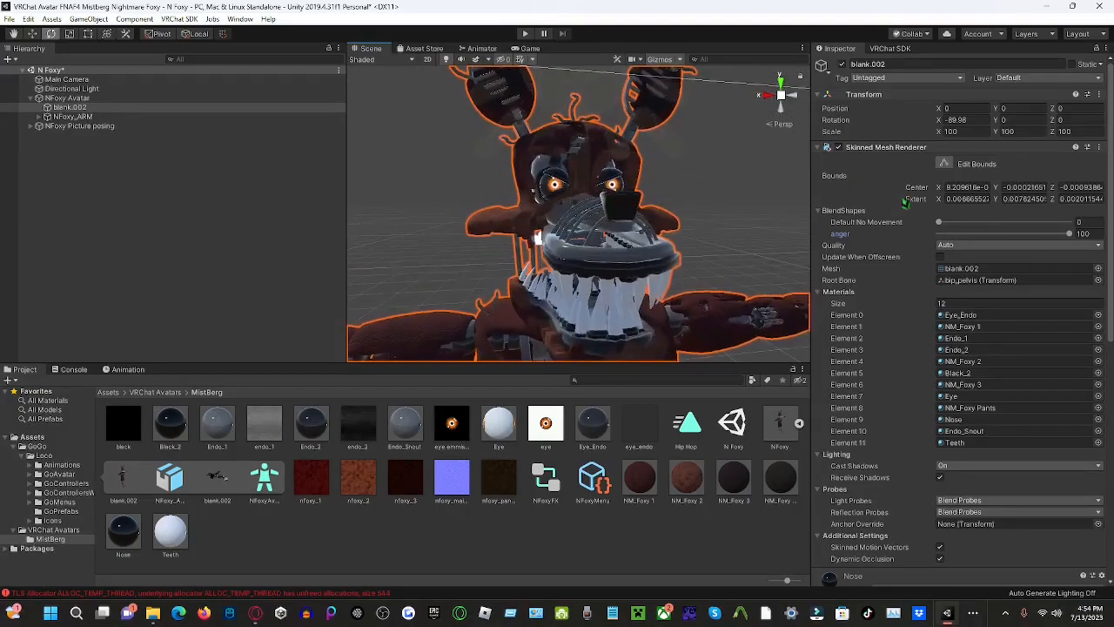
pyautogui.moveTo(1012, 235); pyautogui.dragTo(875, 254)
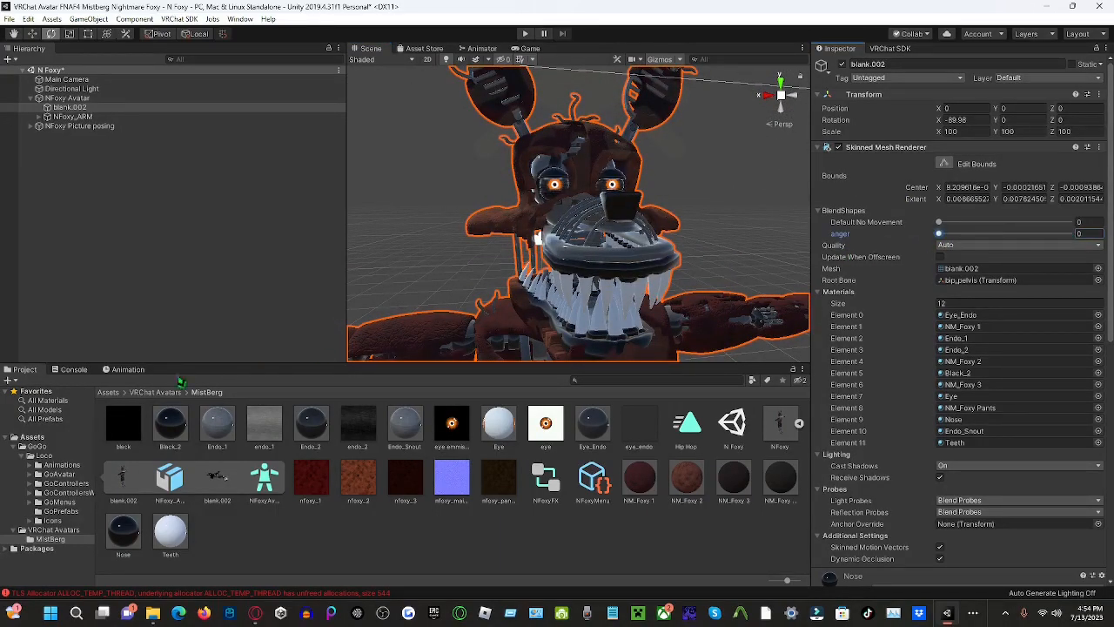
pyautogui.scroll(-6, 404, 238)
pyautogui.click(84, 98)
pyautogui.click(72, 107)
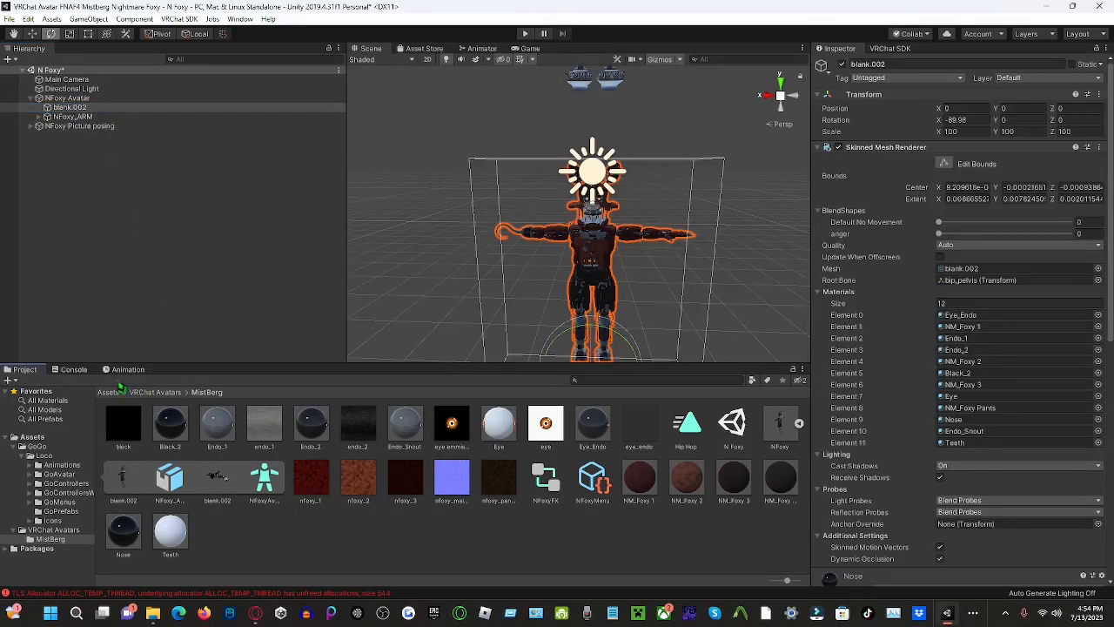
pyautogui.click(74, 109)
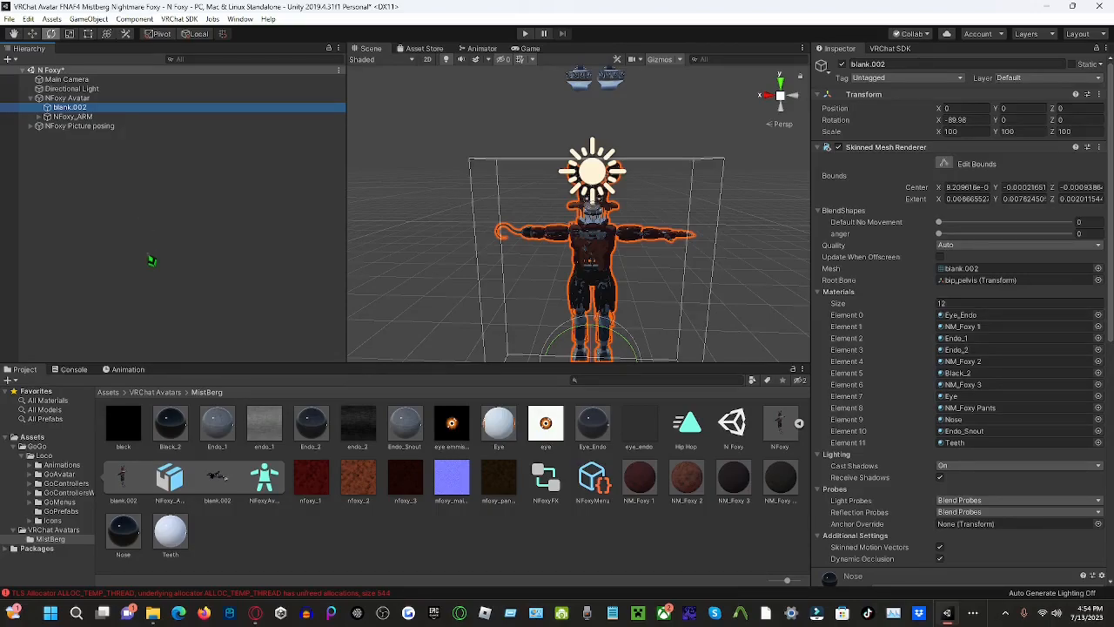
pyautogui.click(127, 369)
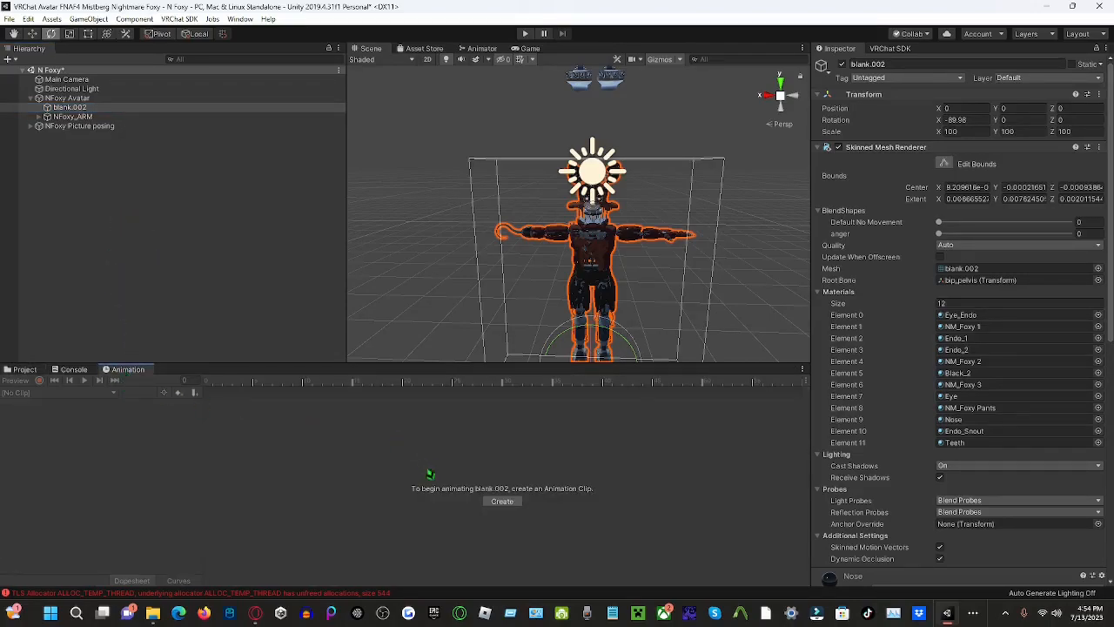
# Create a new animation clip named 'Anger On' for NFoxy Avatar
pyautogui.click(70, 97)
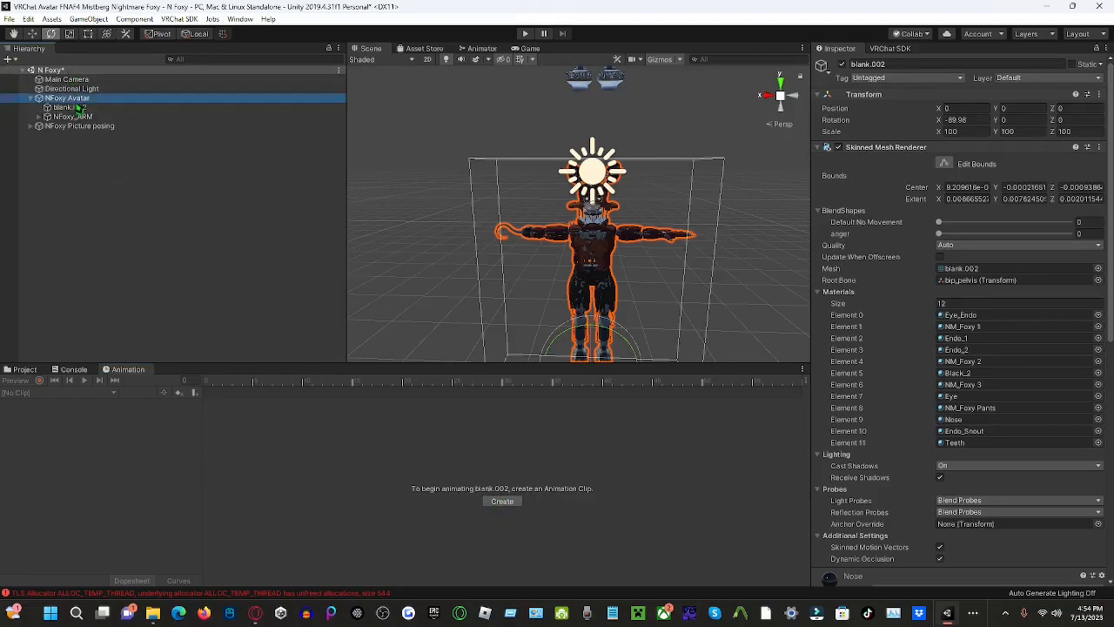
pyautogui.click(502, 502)
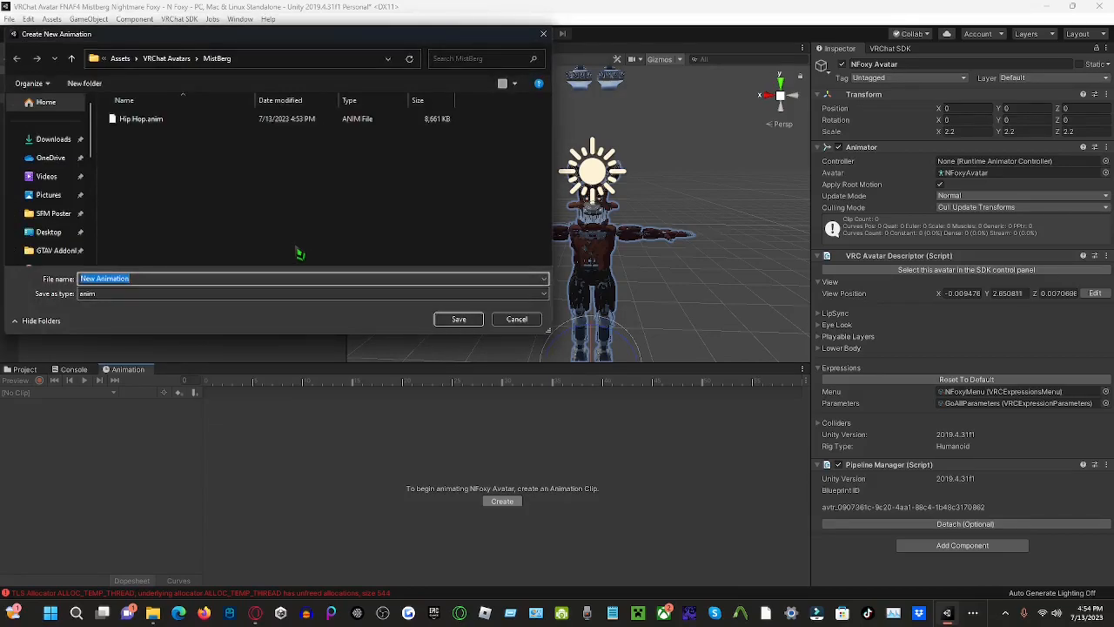
pyautogui.press('capslock')
pyautogui.write('A')
pyautogui.press('capslock')
pyautogui.write('nger On')
pyautogui.hotkey('ctrl', 'a')
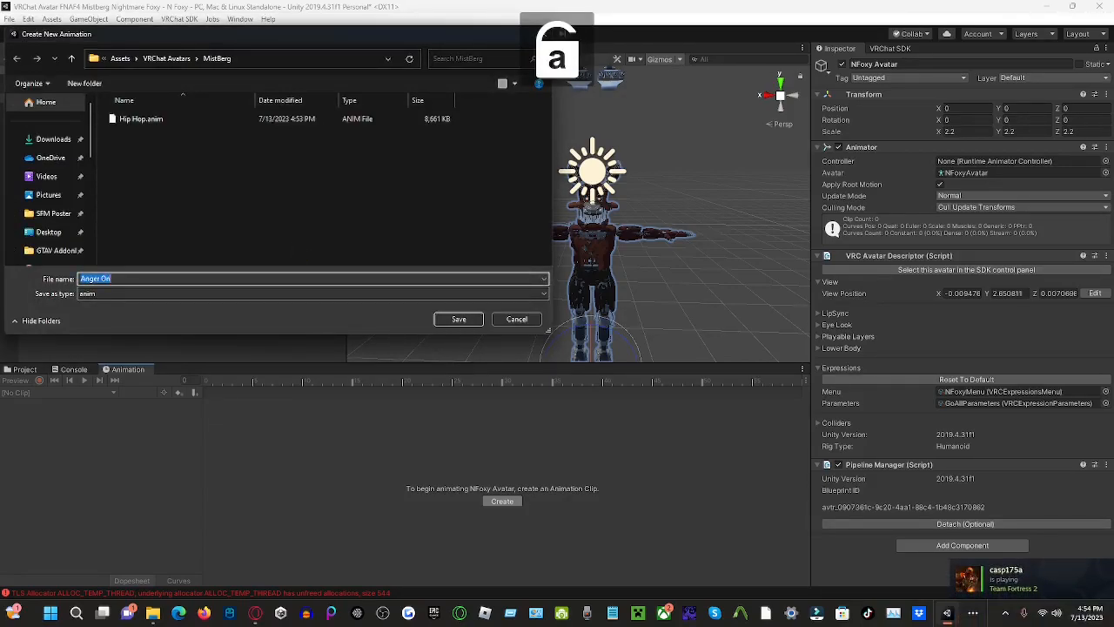
pyautogui.press('Return')
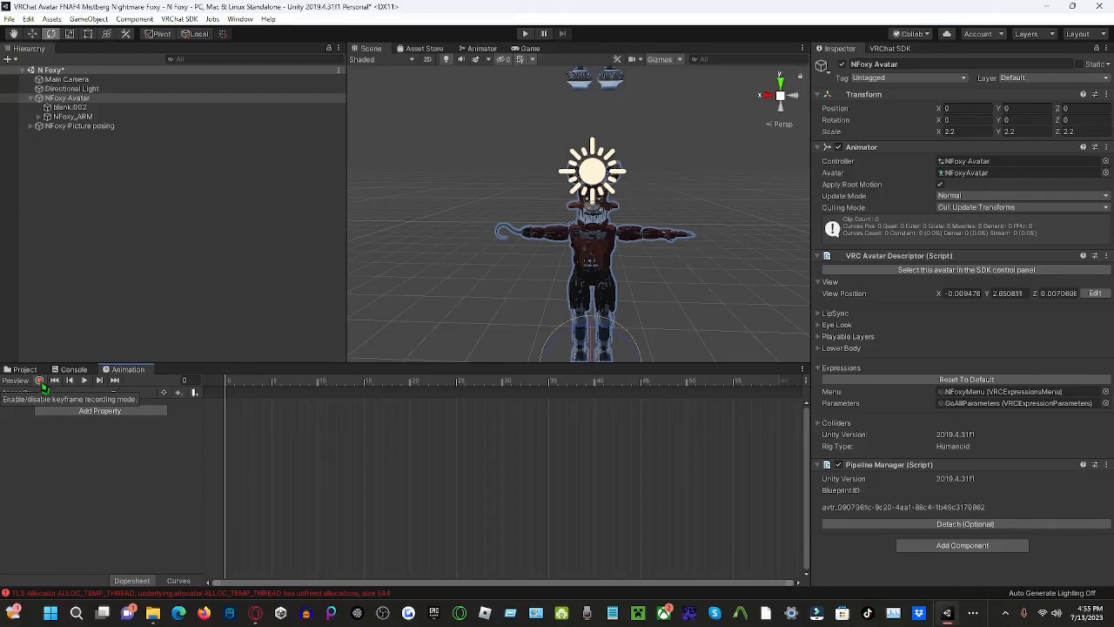
# Record blank.002's anger blendshape at 100 into Anger On and turn Preview off
pyautogui.click(40, 380)
pyautogui.moveTo(466, 213)
pyautogui.mouseDown(button='right')
pyautogui.moveTo(490, 291)
pyautogui.moveTo(483, 226)
pyautogui.mouseUp(button='right')
pyautogui.press('w')
pyautogui.press('f')
pyautogui.press('e')
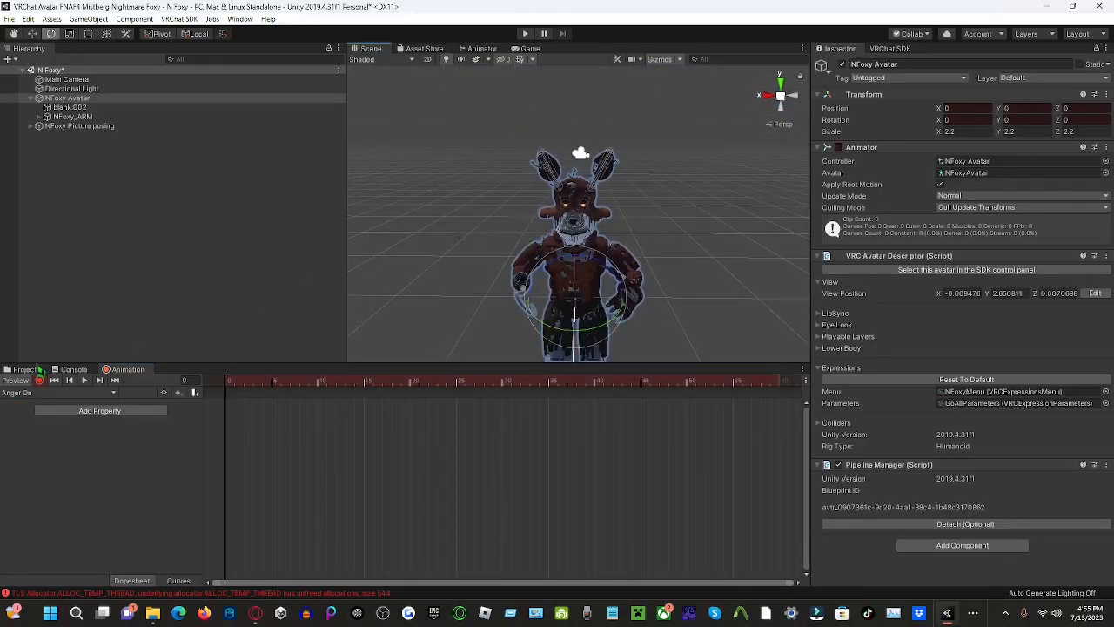
pyautogui.click(69, 107)
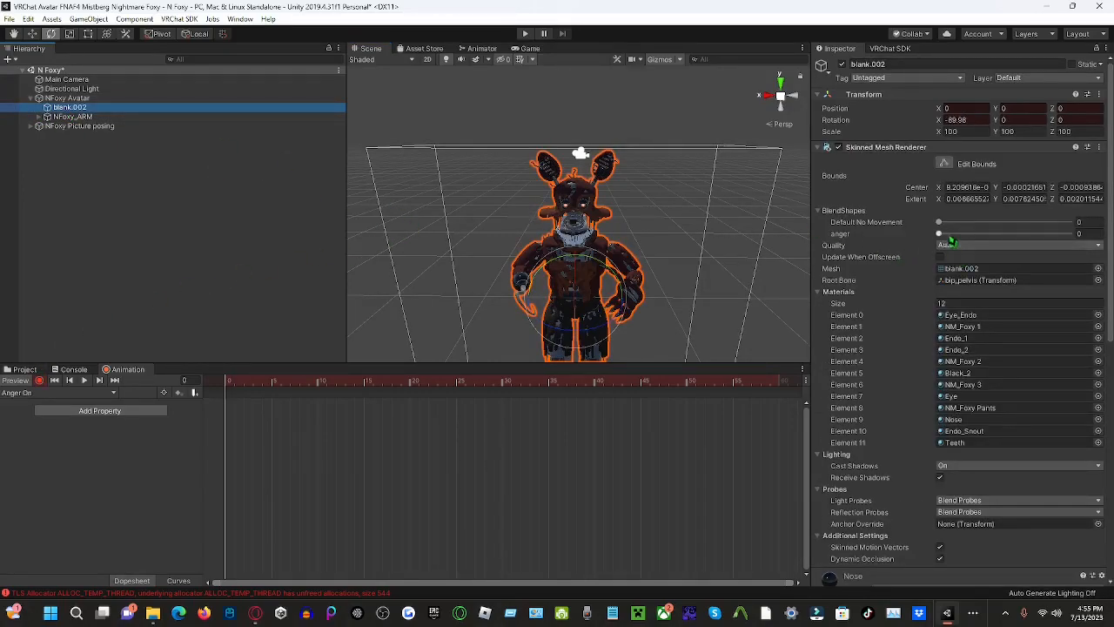
pyautogui.moveTo(952, 235); pyautogui.dragTo(1087, 233)
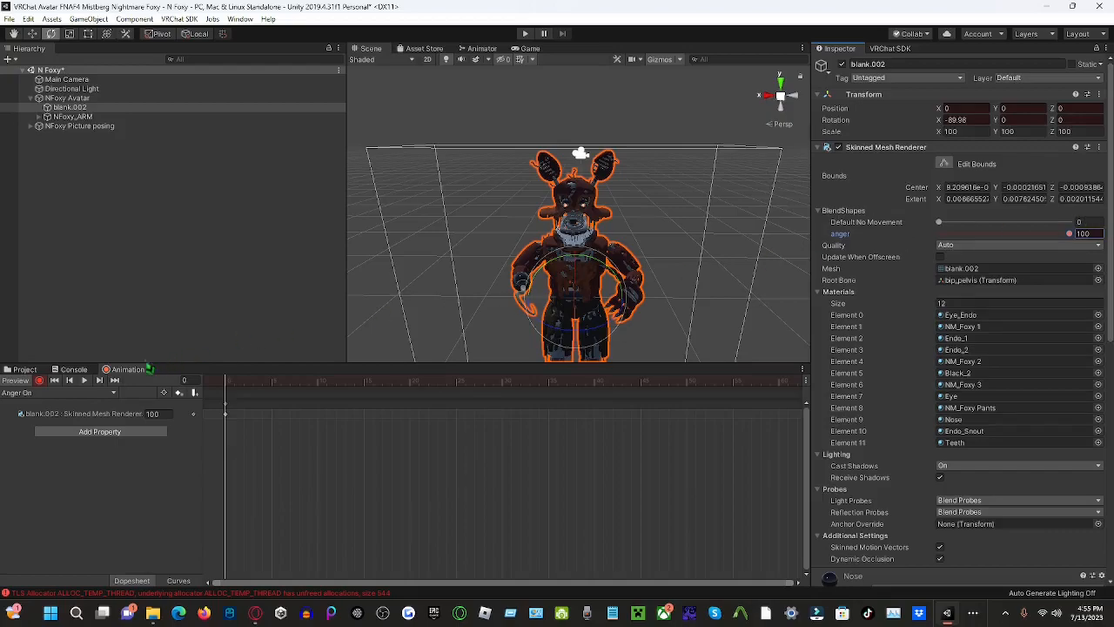
pyautogui.click(16, 382)
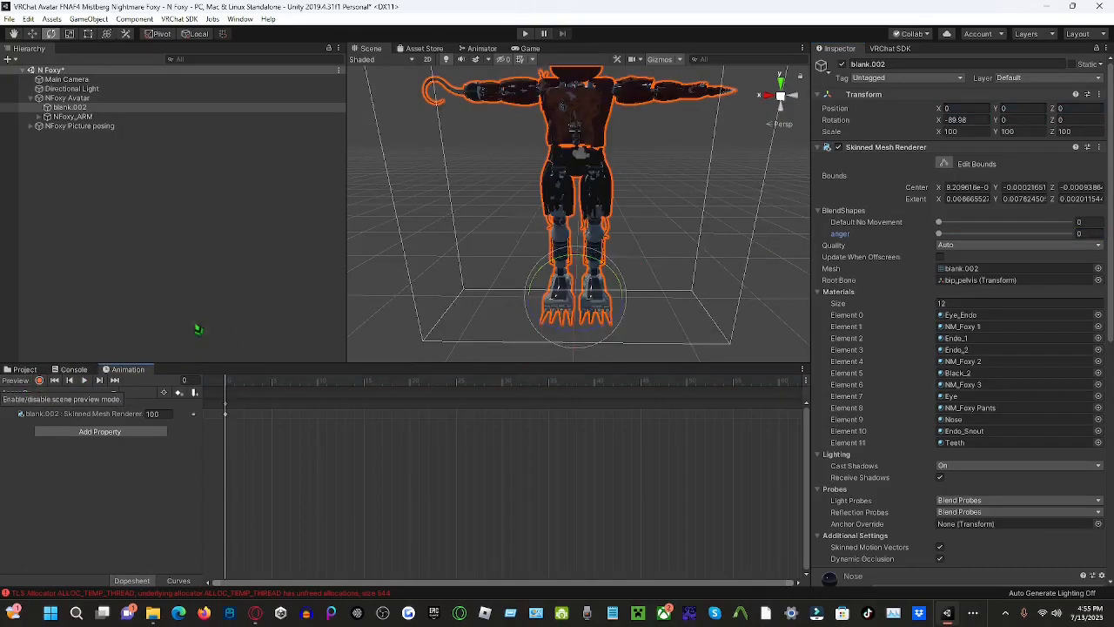
pyautogui.click(16, 384)
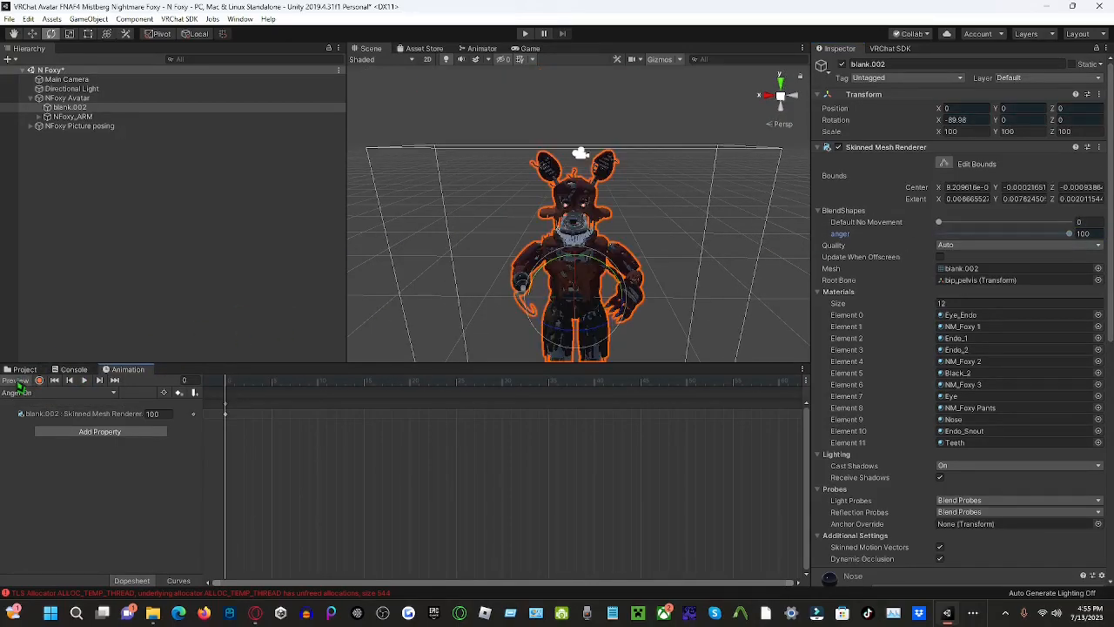
pyautogui.click(16, 382)
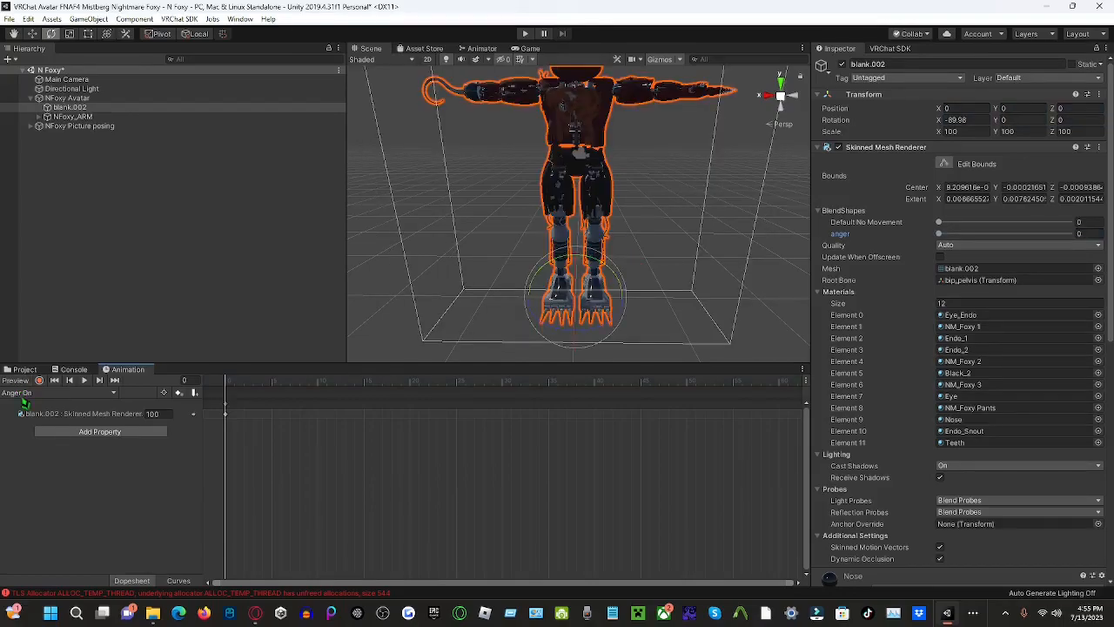
pyautogui.click(23, 394)
pyautogui.click(48, 427)
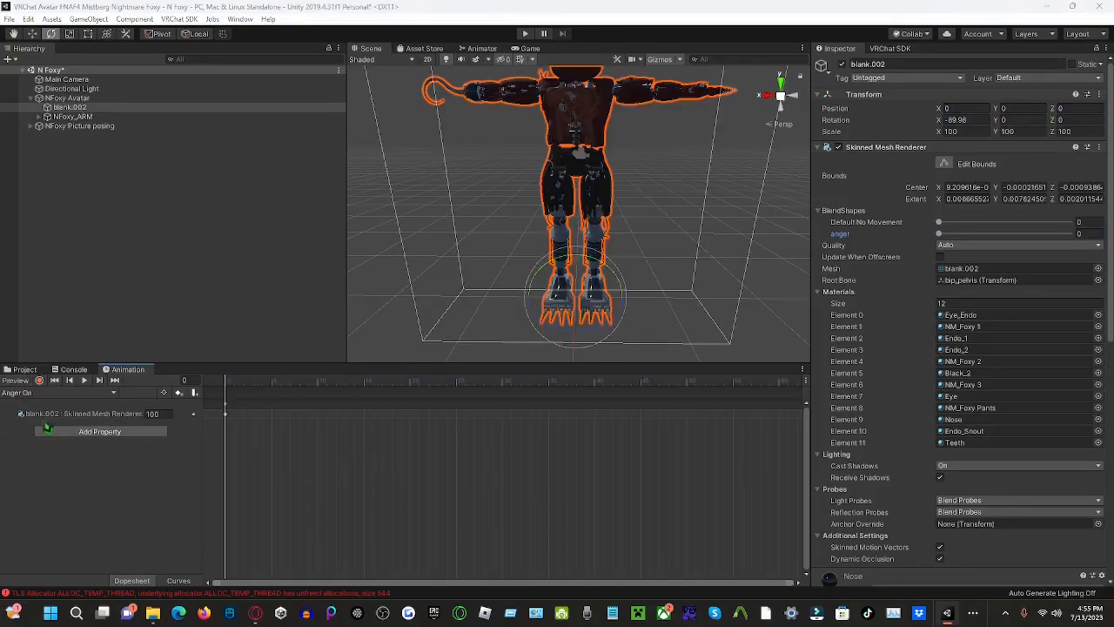
# Name the new clip 'Anger Off' and save it in the MistBerg folder
pyautogui.write('Anger On')
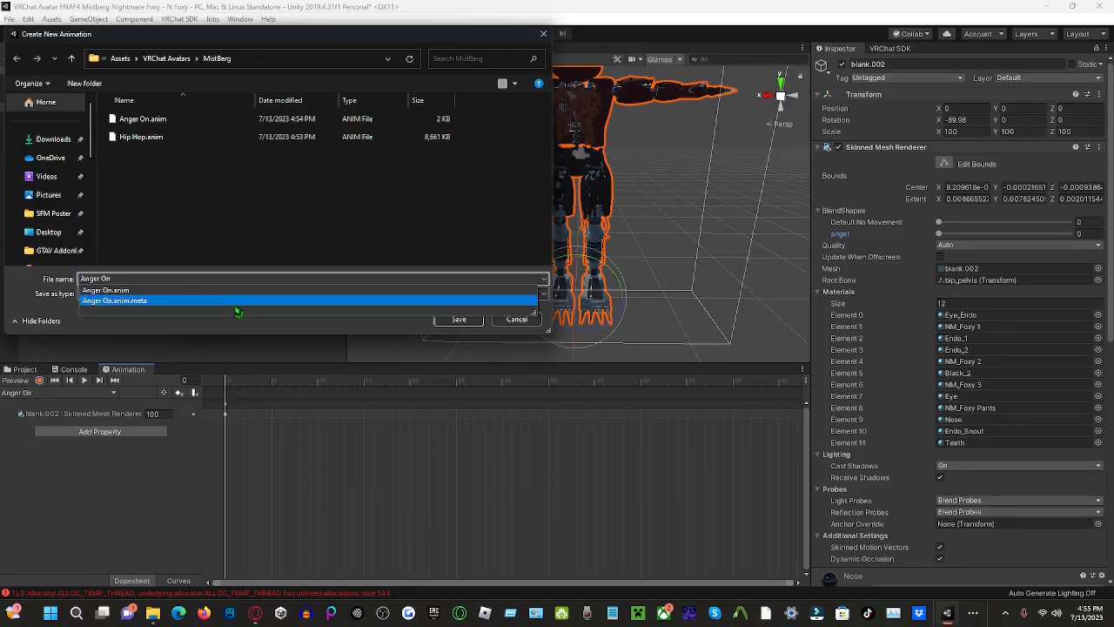
pyautogui.press('BackSpace')
pyautogui.write('ff')
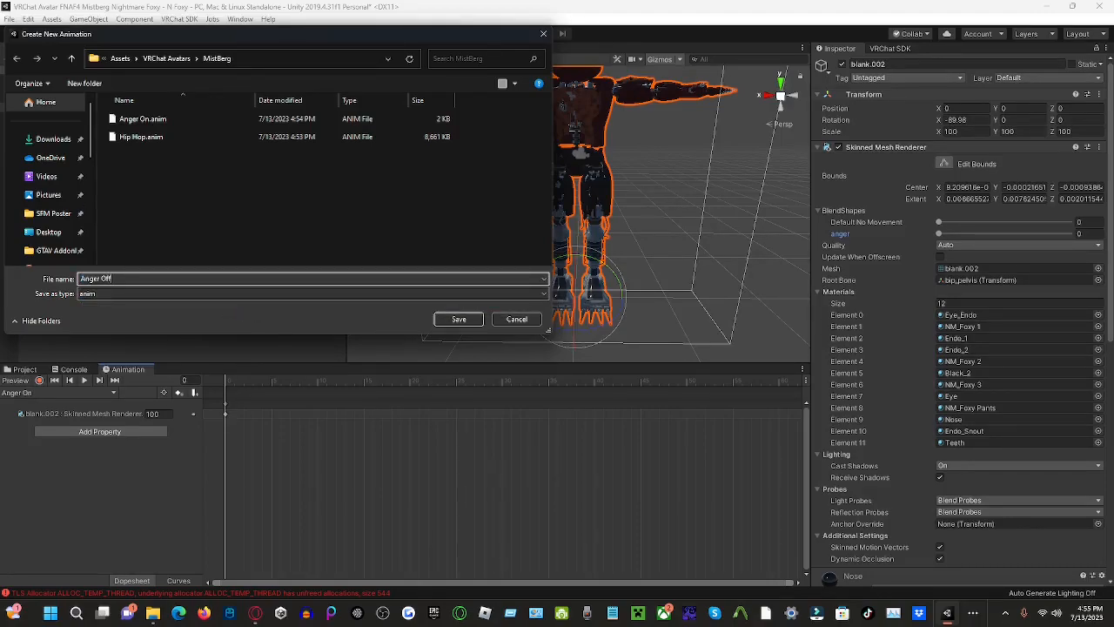
pyautogui.click(463, 326)
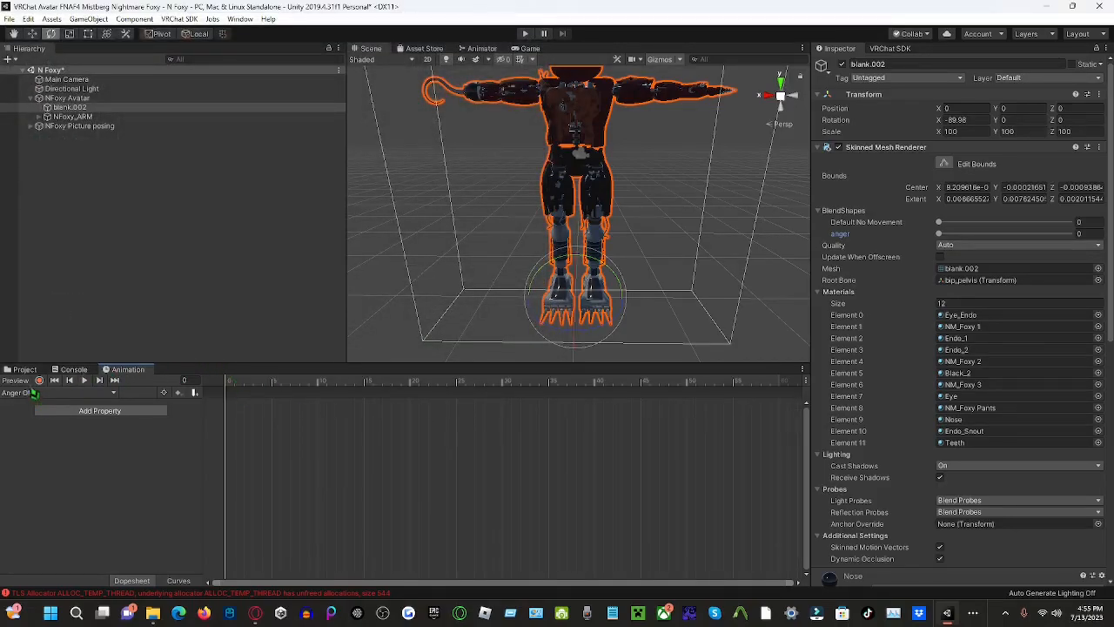
# Key the Default No Movement blendshape at 100 in Anger Off, then stop recording
pyautogui.click(39, 381)
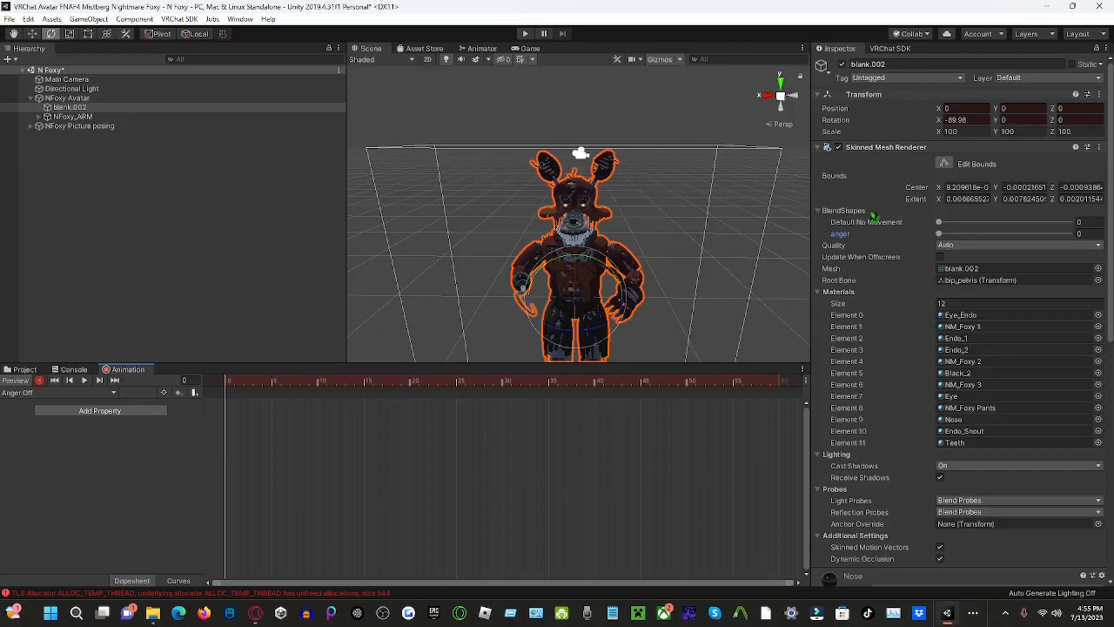
pyautogui.moveTo(940, 223); pyautogui.dragTo(1107, 231)
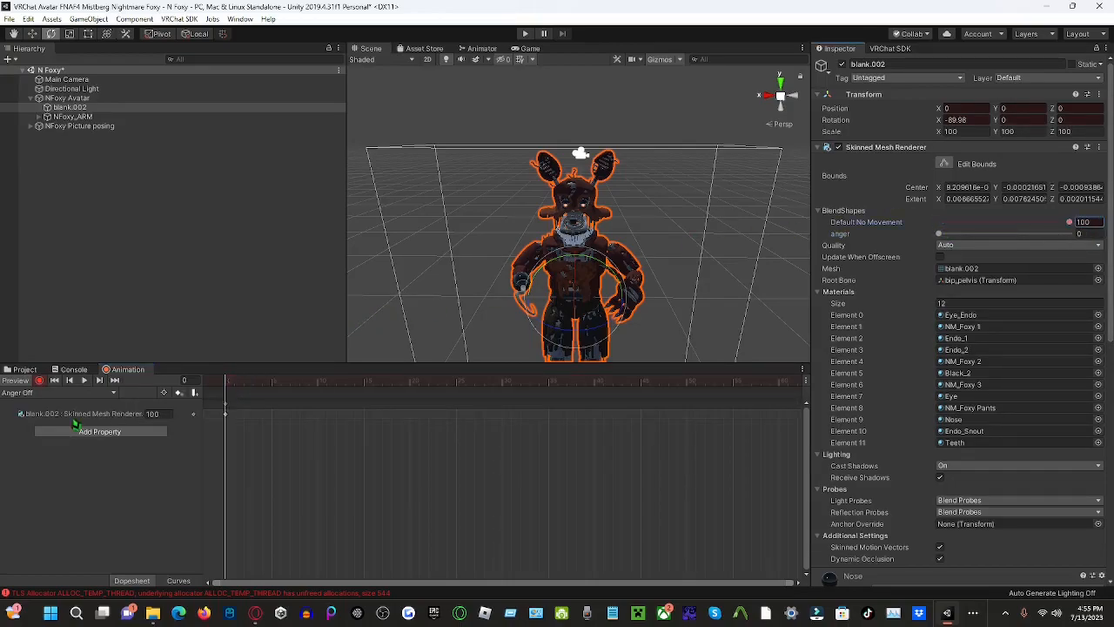
pyautogui.click(40, 382)
pyautogui.click(22, 380)
pyautogui.moveTo(514, 200); pyautogui.dragTo(514, 166, button='right')
pyautogui.scroll(-4, 518, 171)
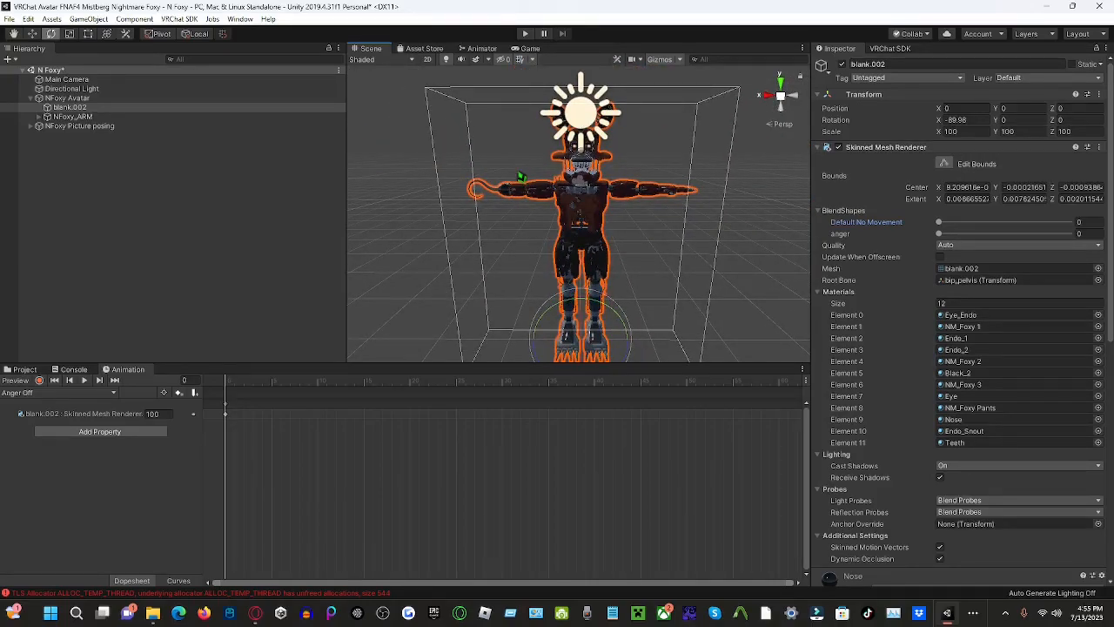
# Return to the project assets and carry the anger clips toward the GoGo folder
pyautogui.click(28, 370)
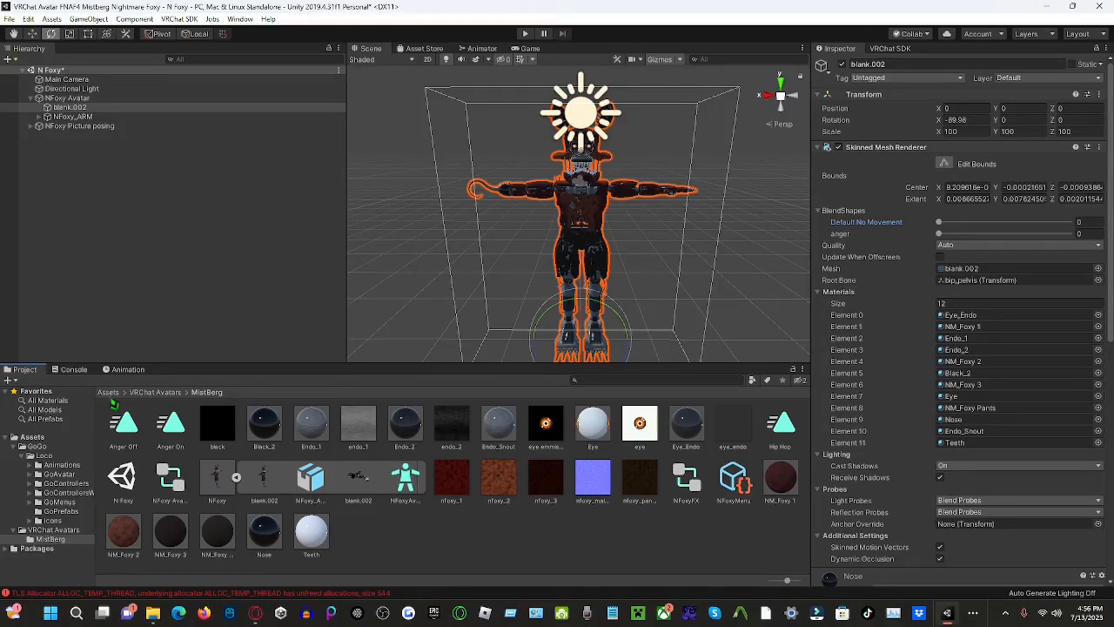
pyautogui.hotkey('alt', 'Tab')
pyautogui.click(200, 250)
pyautogui.hotkey('alt', 'Tab')
pyautogui.click(202, 237)
pyautogui.moveTo(112, 394); pyautogui.dragTo(127, 421)
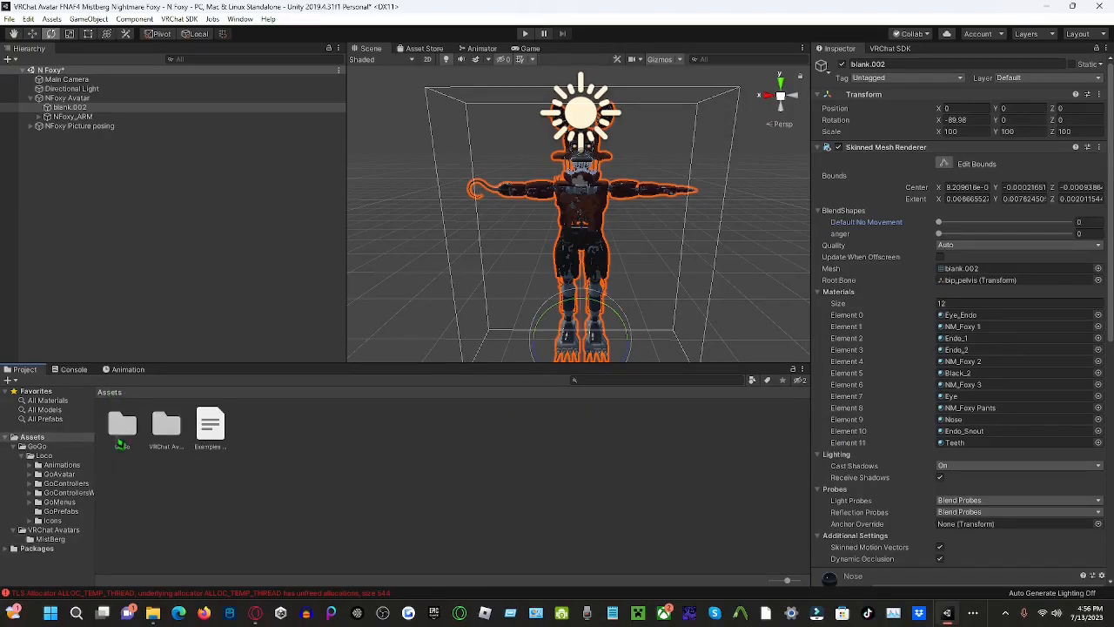
# Open the GoAllParameters expression parameters asset in GoGo > Loco > GoMenus
pyautogui.doubleClick(117, 439)
pyautogui.doubleClick(120, 435)
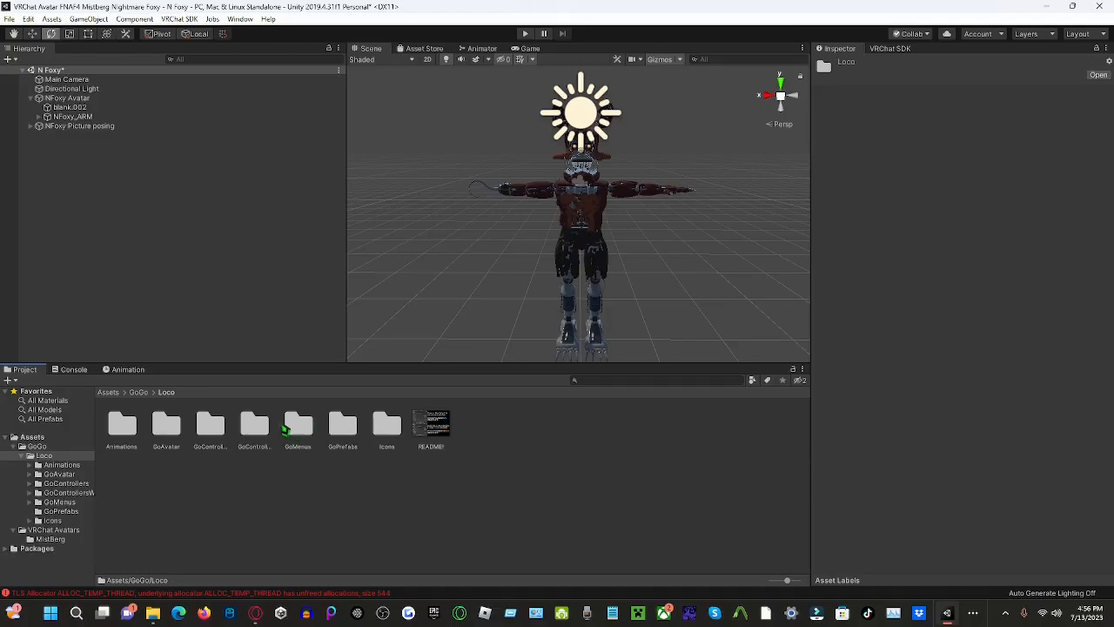
pyautogui.doubleClick(304, 425)
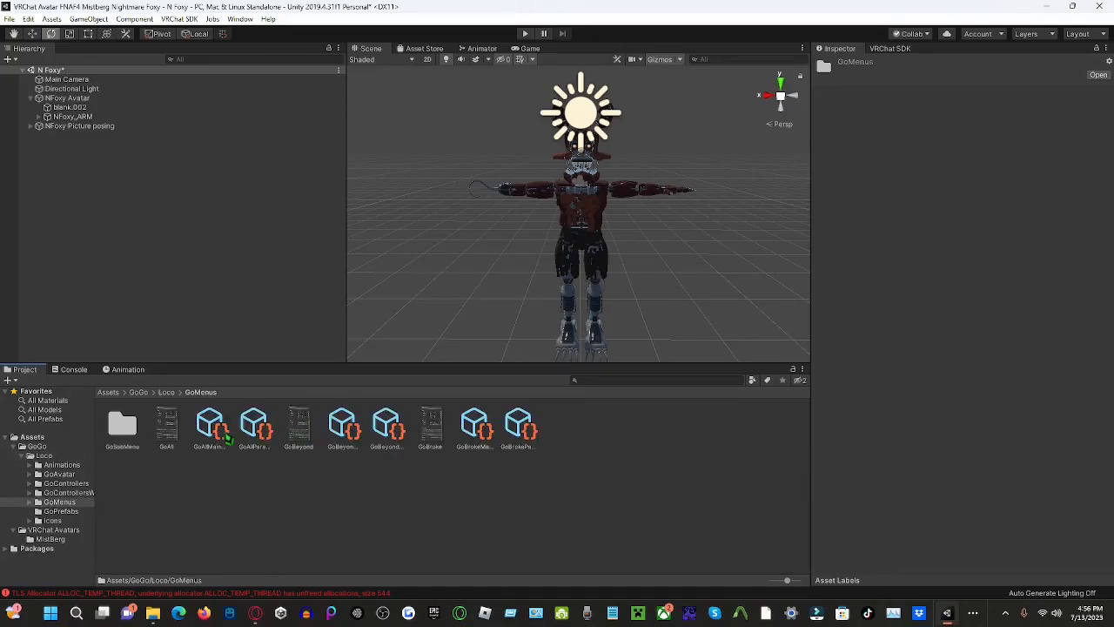
pyautogui.click(256, 426)
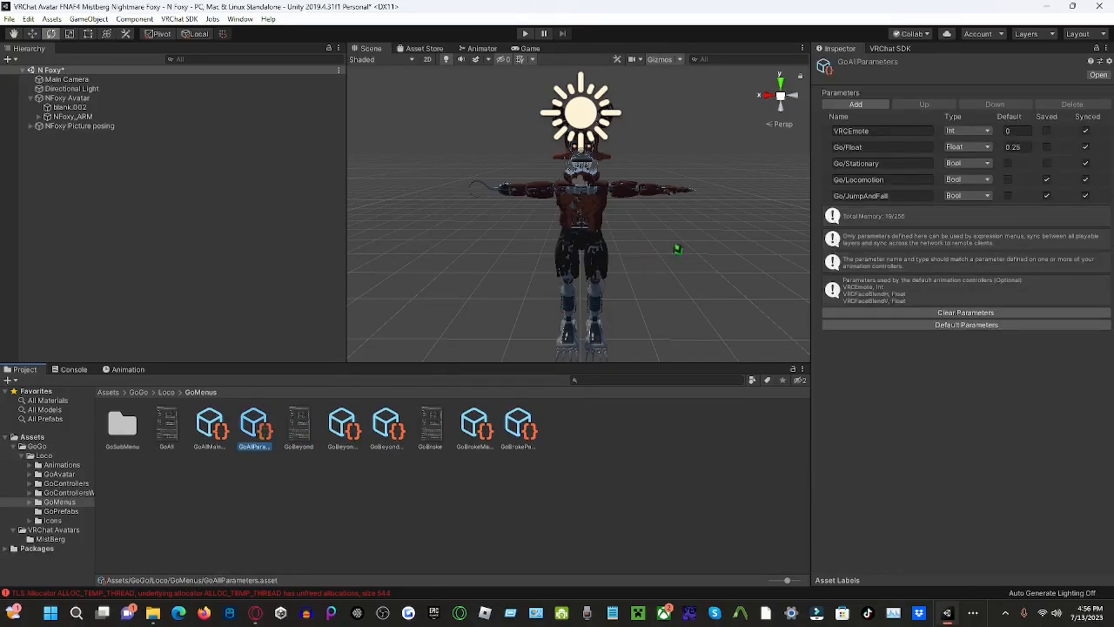
# Add a new parameter to GoAllParameters and rename it 'Anger toggle'
pyautogui.click(871, 111)
pyautogui.click(893, 213)
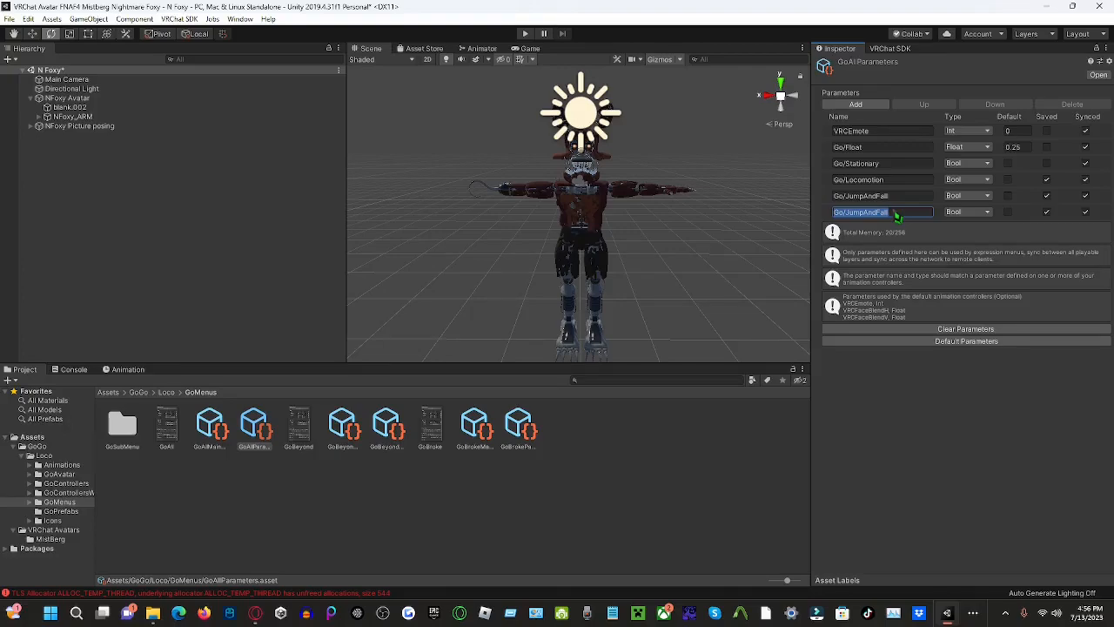
pyautogui.press('BackSpace')
pyautogui.press('capslock')
pyautogui.write('A')
pyautogui.press('capslock')
pyautogui.write('nger toggle')
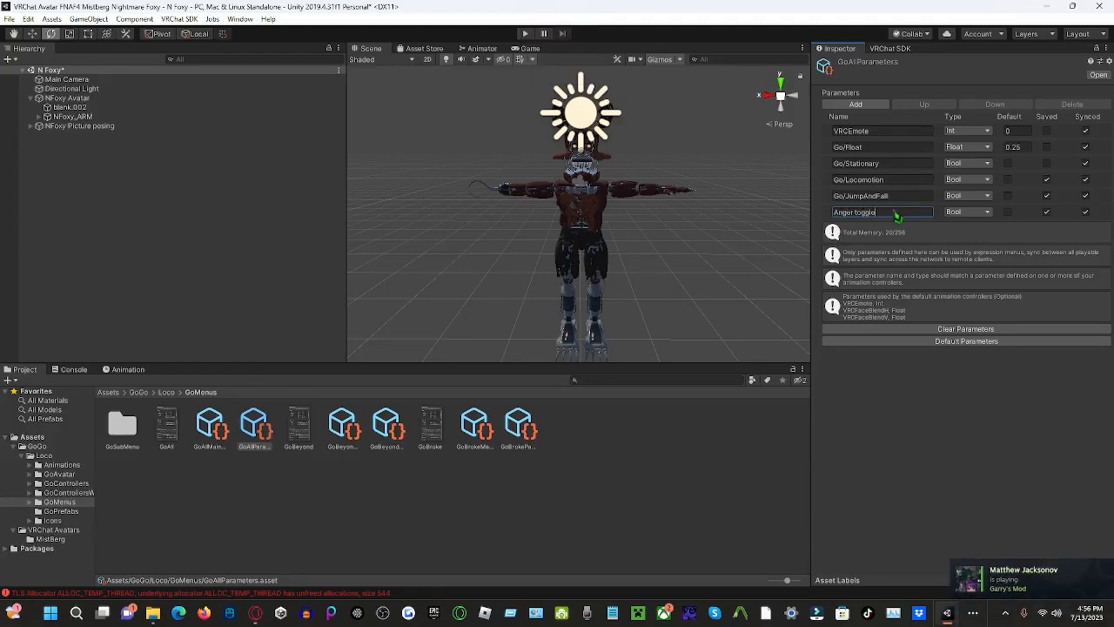
pyautogui.hotkey('ctrl', 'a')
pyautogui.hotkey('ctrl', 'c')
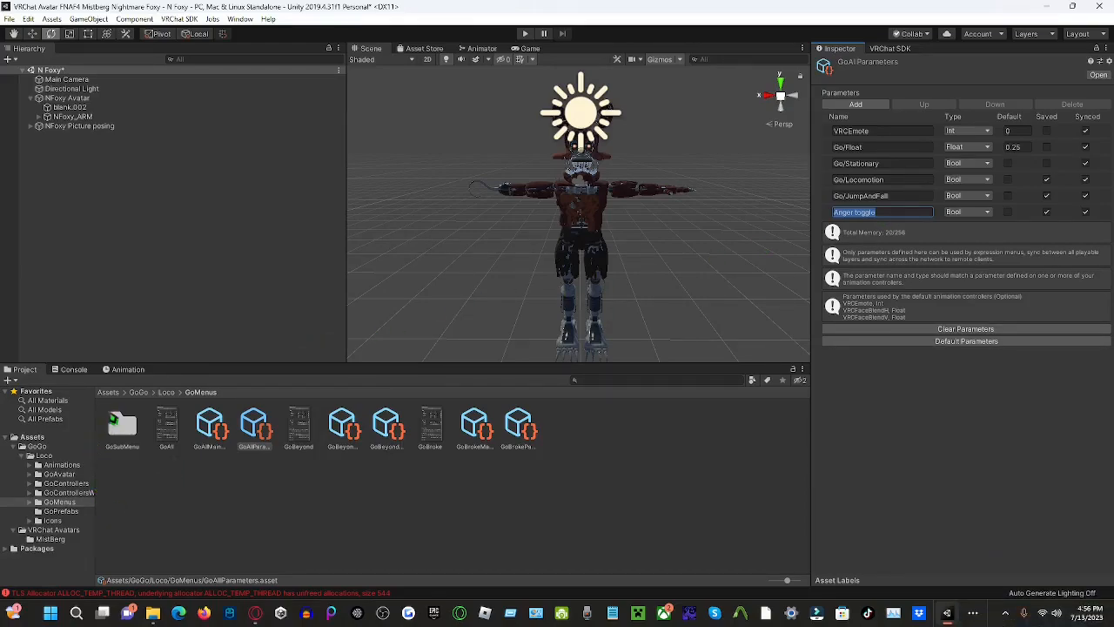
# Navigate to Assets > VRChat Avatars > MistBerg
pyautogui.click(109, 392)
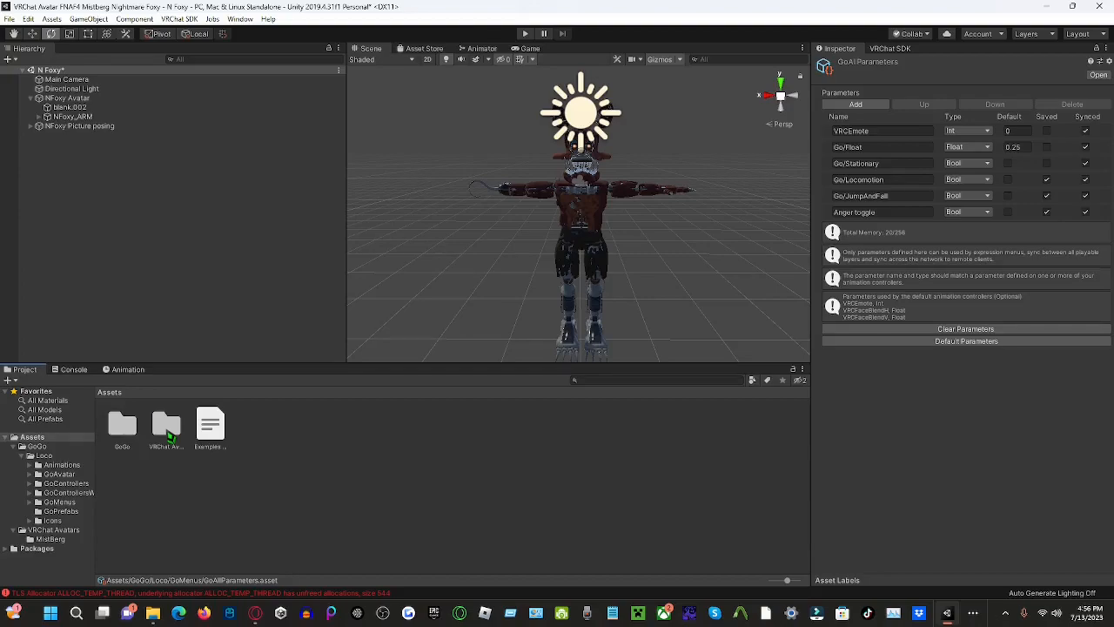
pyautogui.doubleClick(168, 433)
pyautogui.doubleClick(121, 424)
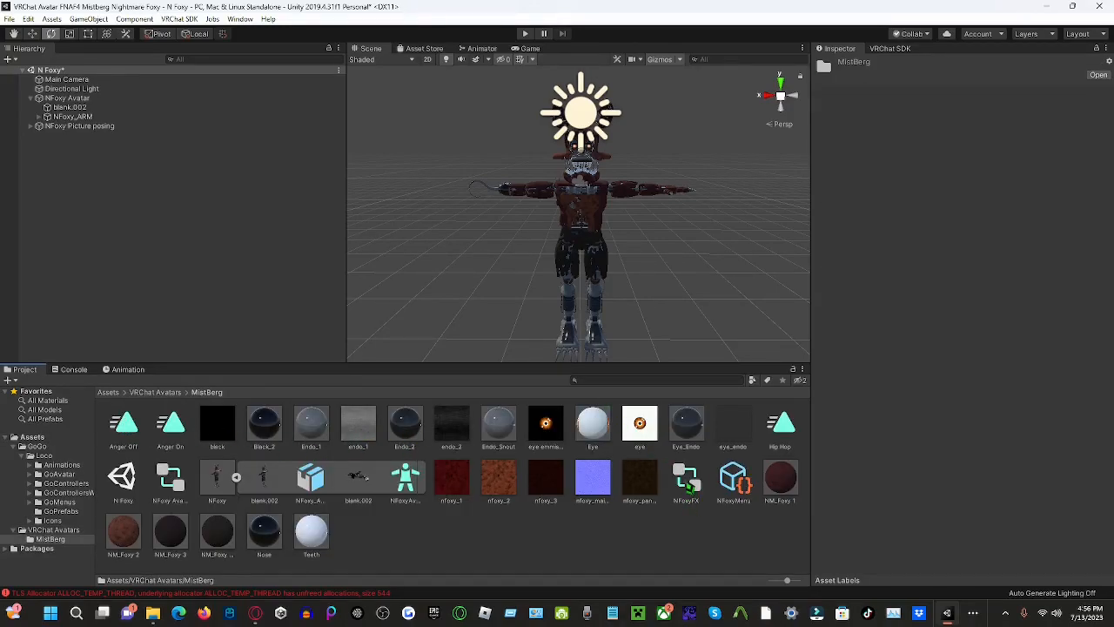
# Add a Bool parameter named 'Anger toggle' to the NFoxyFX controller
pyautogui.doubleClick(686, 477)
pyautogui.click(398, 59)
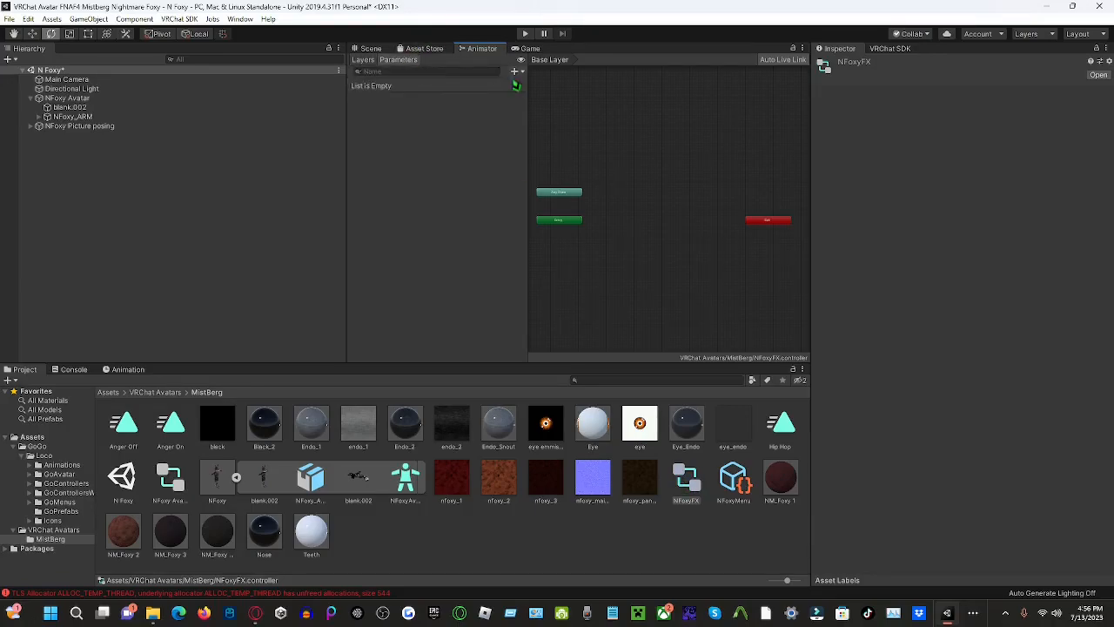
pyautogui.click(516, 71)
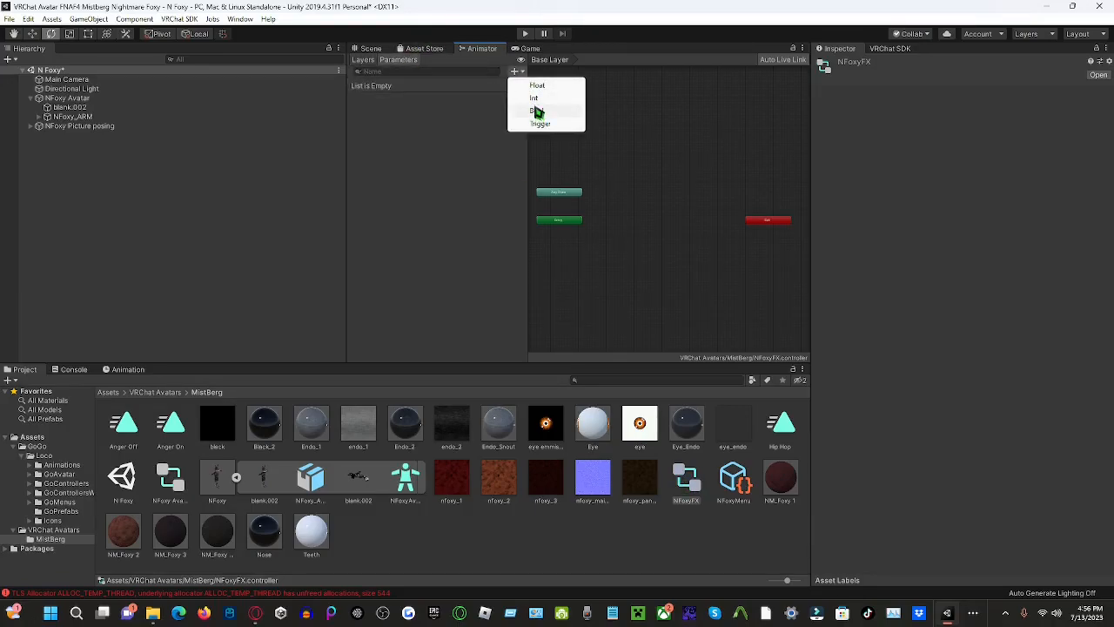
pyautogui.click(537, 111)
pyautogui.write('Anger toggle')
pyautogui.press('Return')
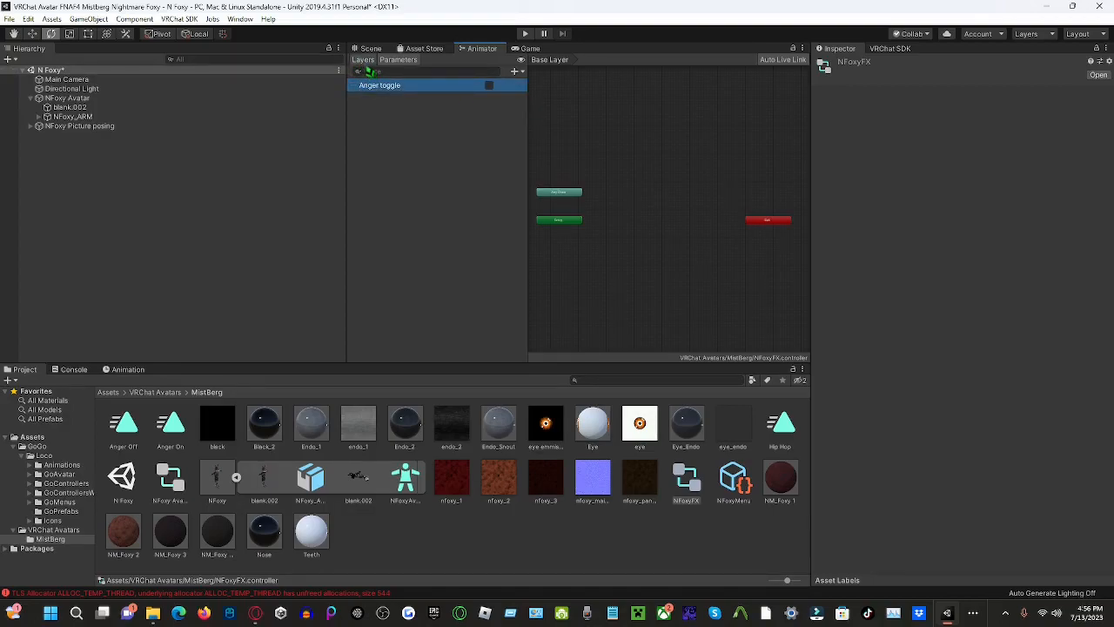
# Add an 'Anger toggle' layer to NFoxyFX and raise its weight to 1
pyautogui.click(363, 59)
pyautogui.click(517, 73)
pyautogui.hotkey('ctrl', 'v')
pyautogui.press('Return')
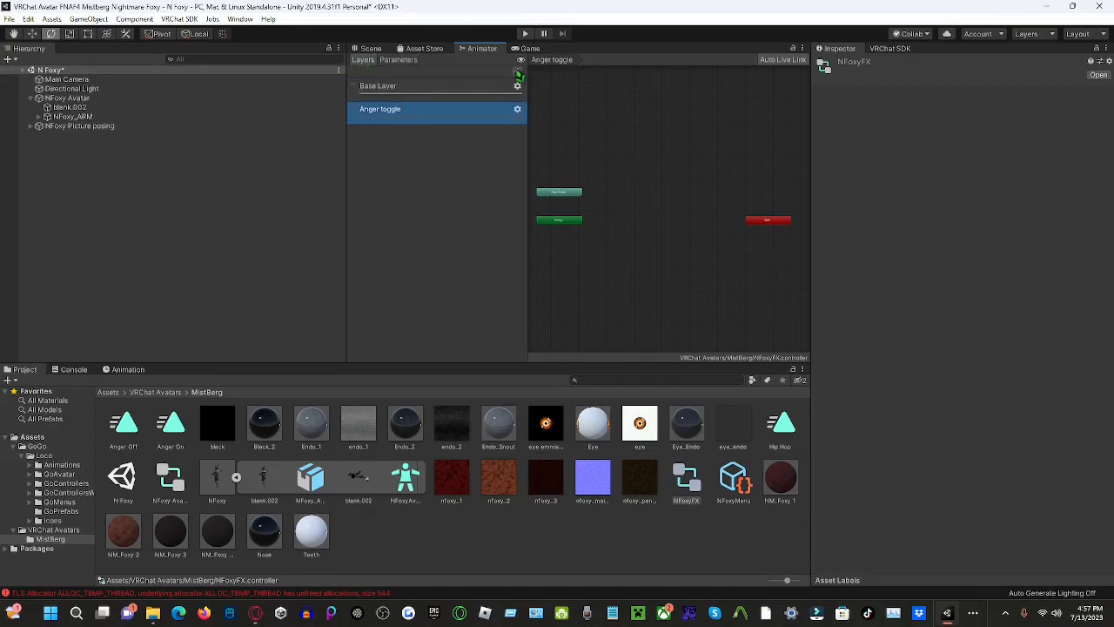
pyautogui.click(517, 110)
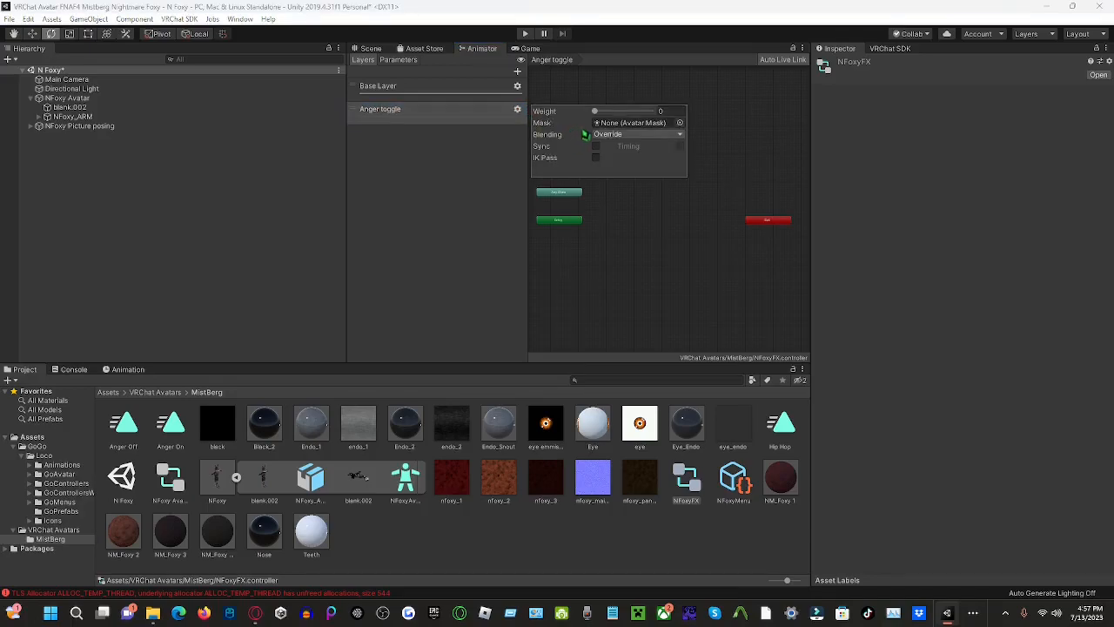
pyautogui.moveTo(597, 114); pyautogui.dragTo(685, 112)
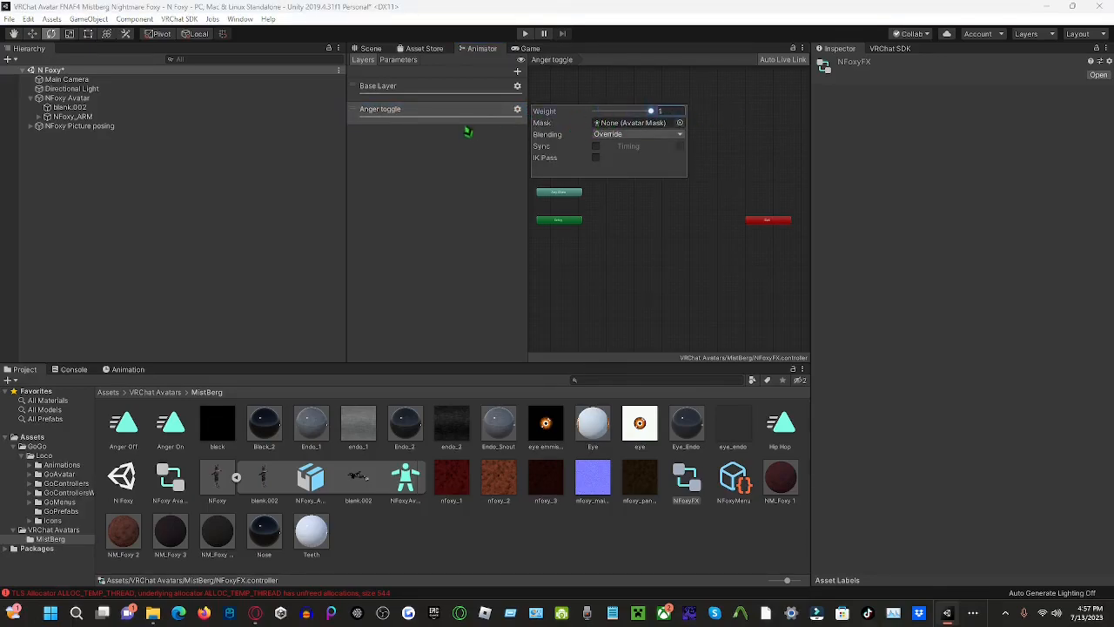
pyautogui.click(462, 120)
# Place the Anger Off and Anger On clips as states in the Anger toggle layer
pyautogui.click(123, 424)
pyautogui.keyDown('ctrl'); pyautogui.click(170, 427); pyautogui.keyUp('ctrl')
pyautogui.moveTo(170, 427); pyautogui.dragTo(689, 202)
pyautogui.click(125, 422)
# Draw a transition from the Anger Off state to Anger On
pyautogui.rightClick(628, 219)
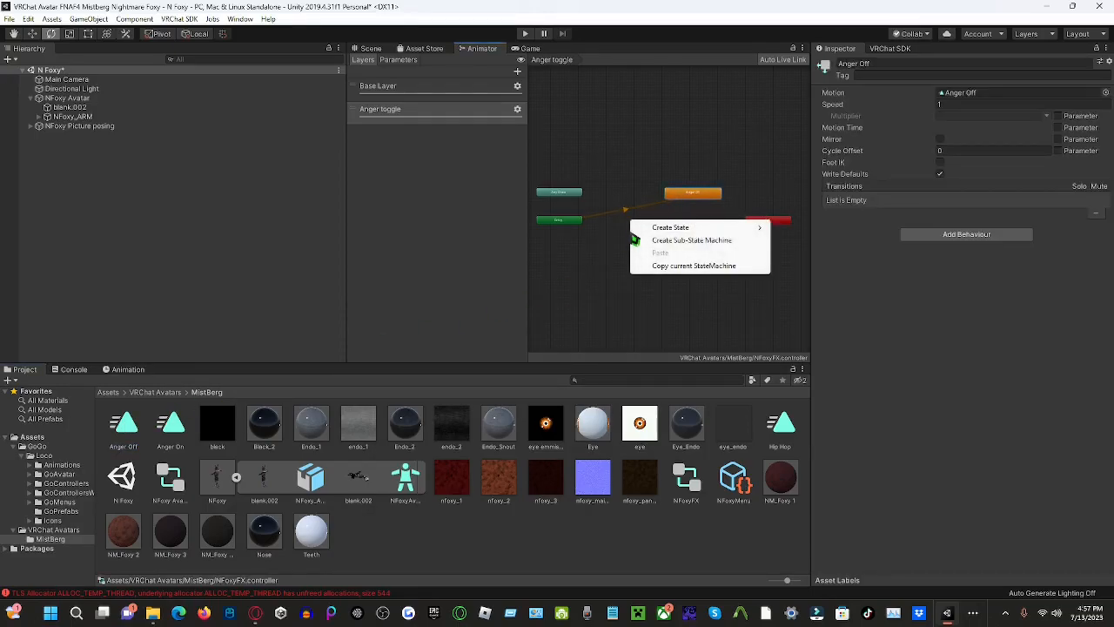
pyautogui.click(621, 193)
pyautogui.moveTo(624, 227); pyautogui.dragTo(643, 207, button='middle')
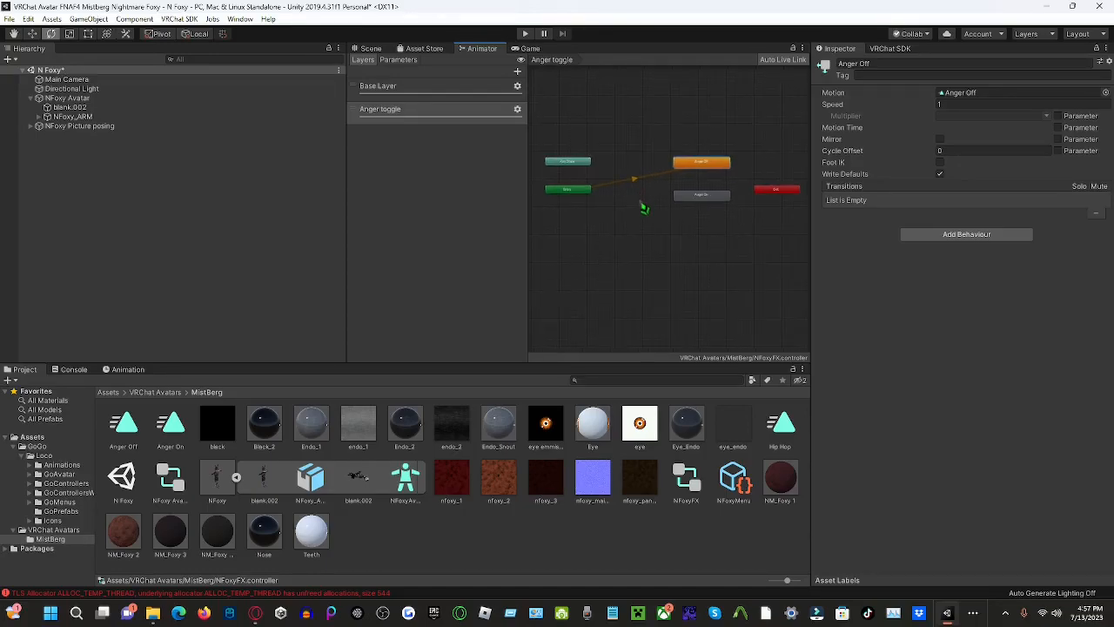
pyautogui.scroll(5, 644, 208)
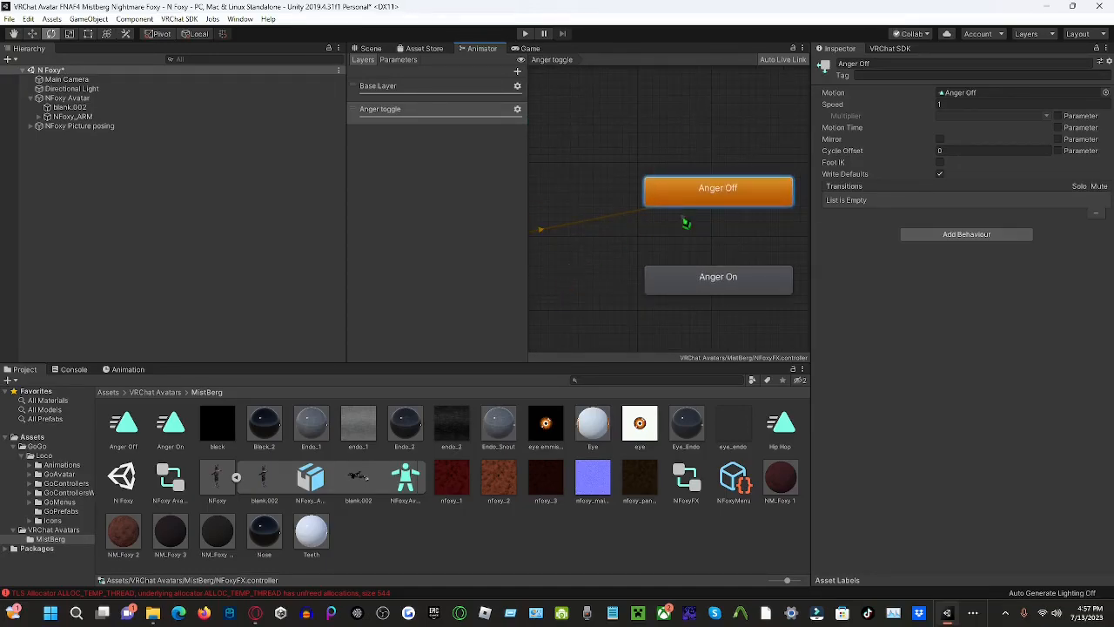
pyautogui.rightClick(698, 195)
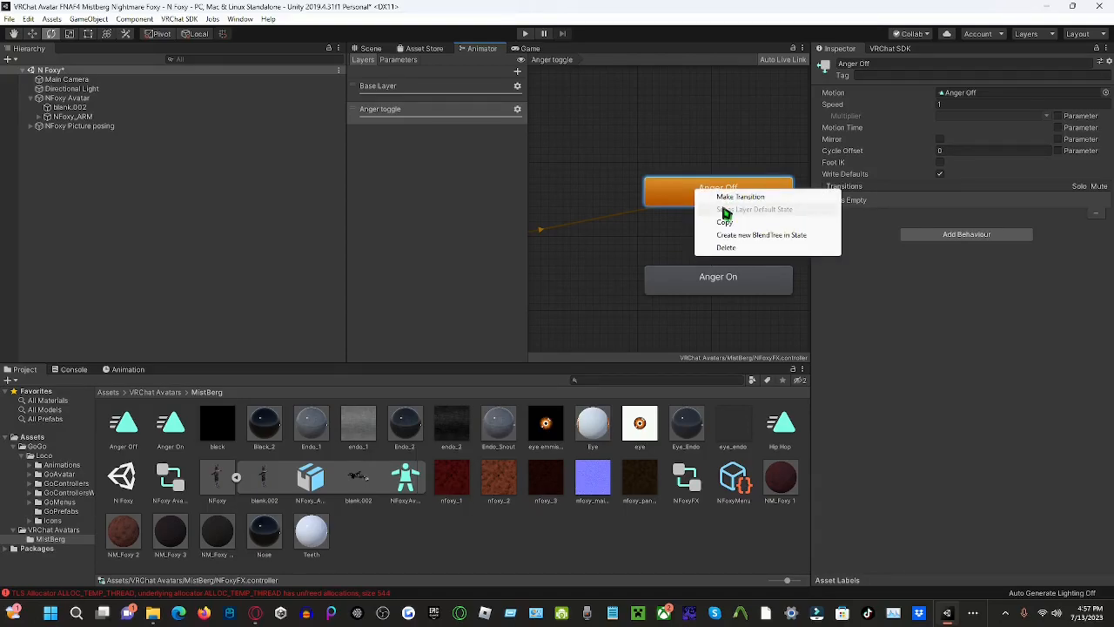
pyautogui.click(736, 207)
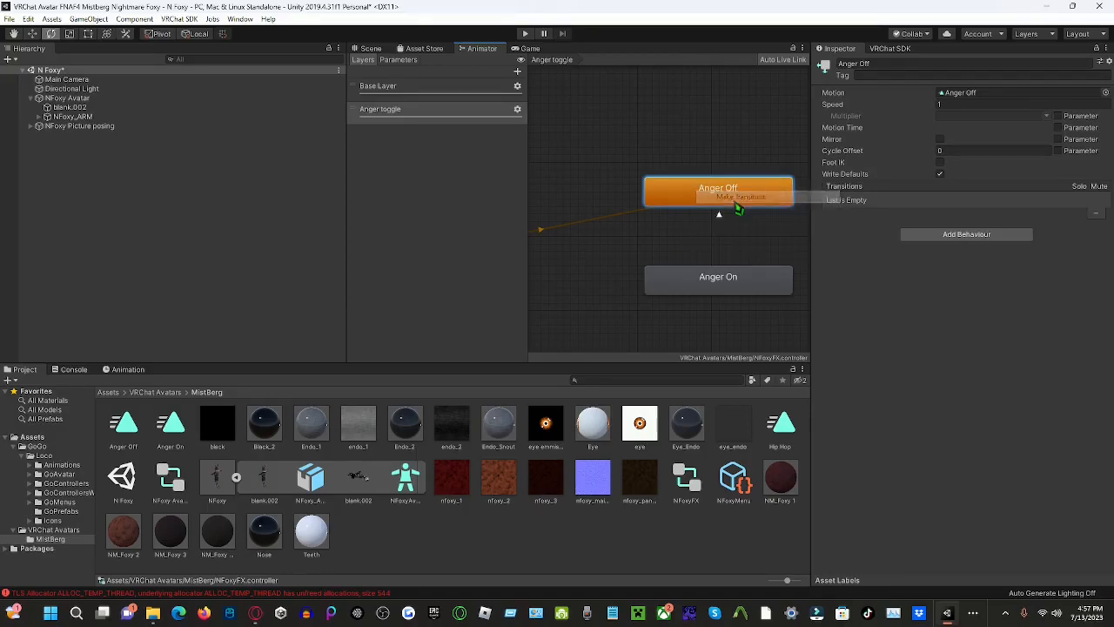
pyautogui.click(726, 279)
# Give Anger Off → Anger On no exit time, 0 duration and an Anger toggle condition
pyautogui.click(719, 239)
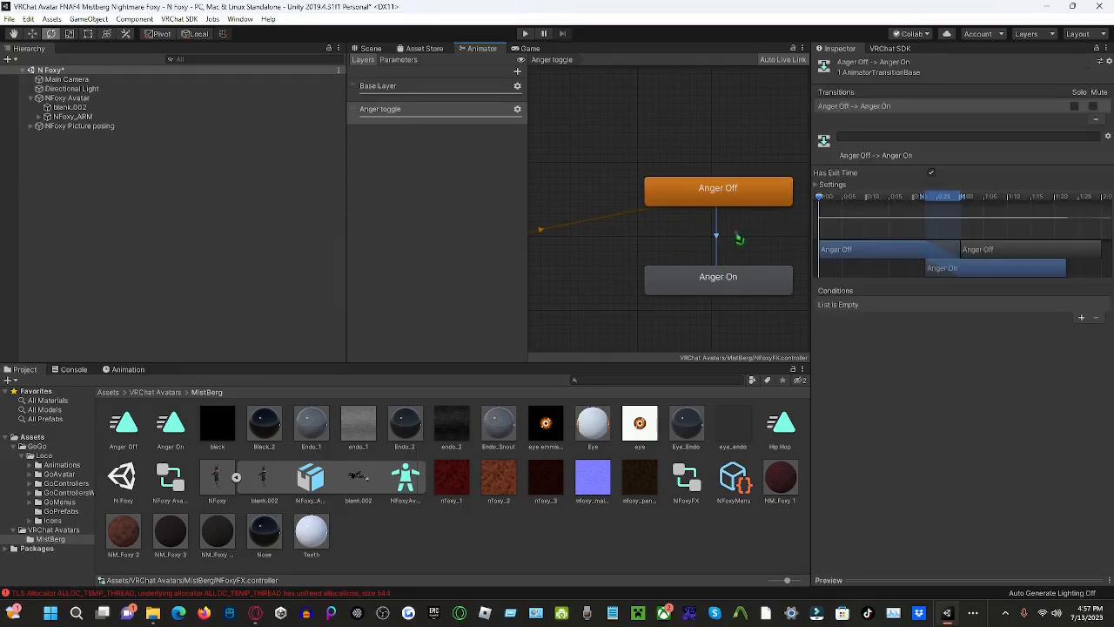
pyautogui.click(931, 173)
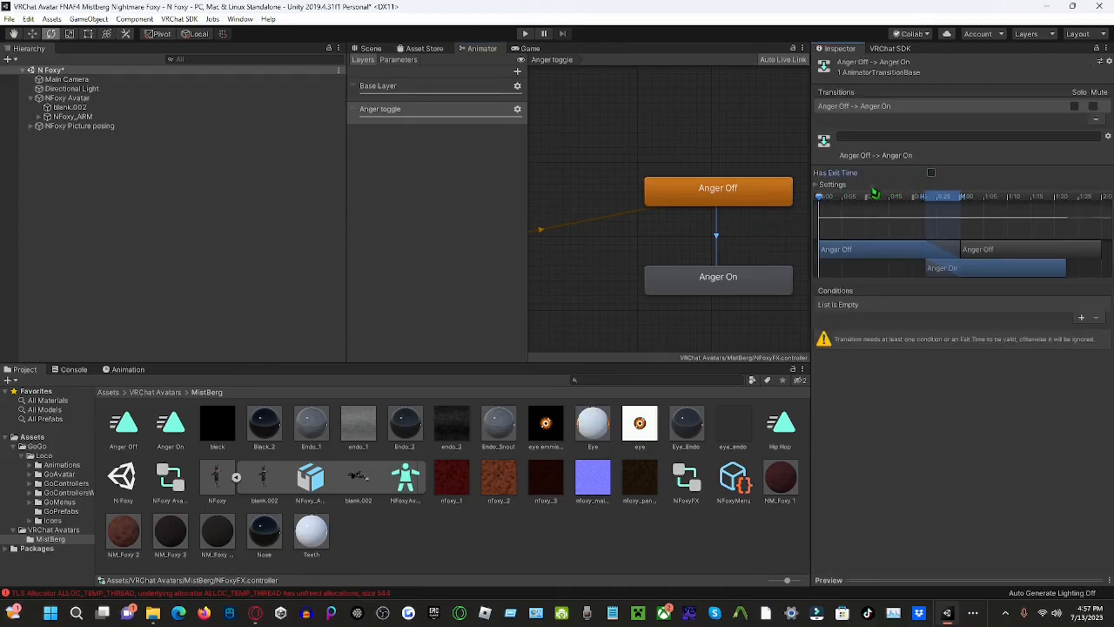
pyautogui.click(837, 186)
pyautogui.click(939, 220)
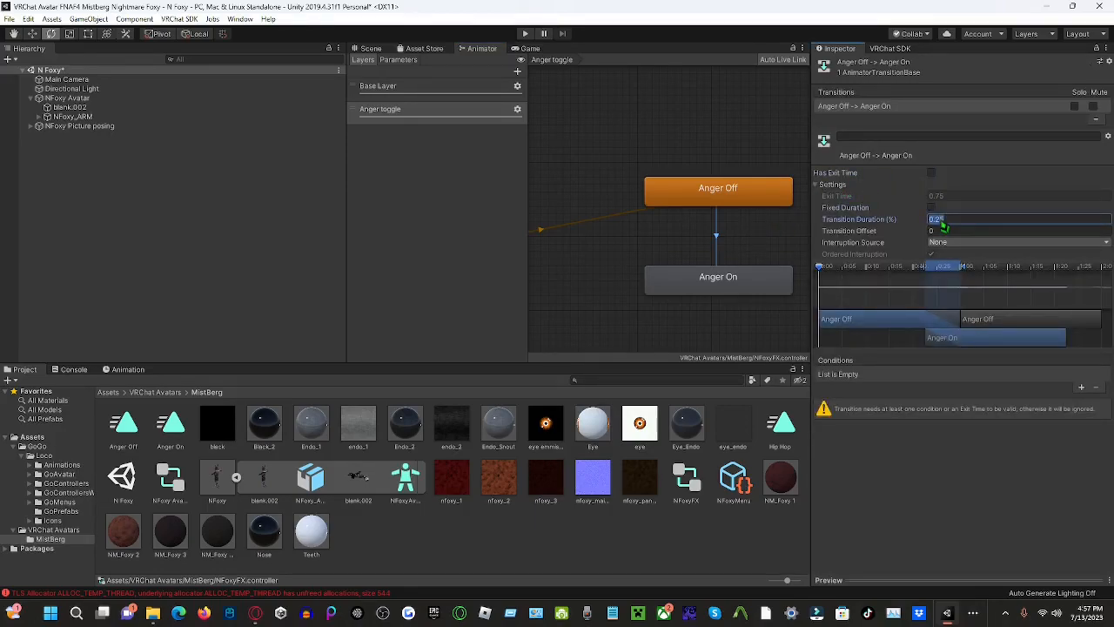
pyautogui.write('0')
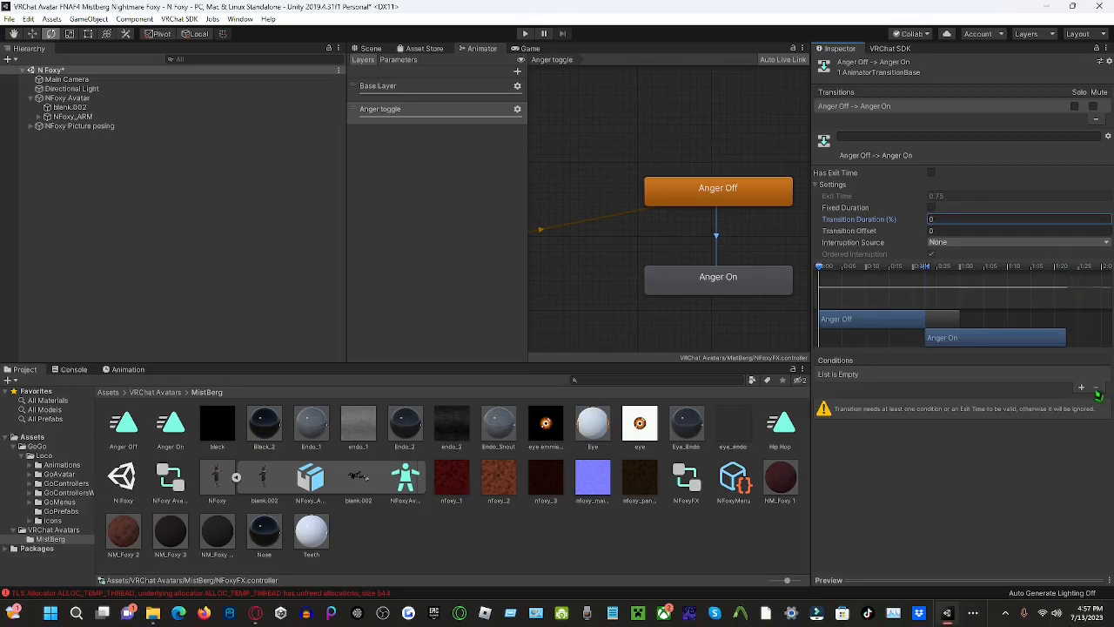
pyautogui.click(1082, 389)
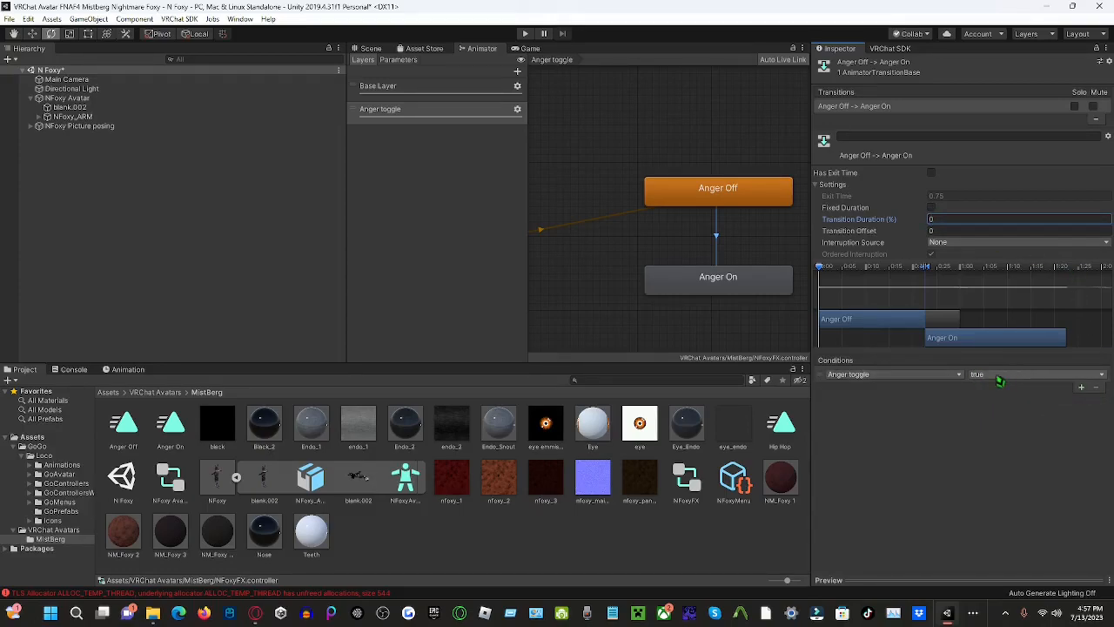
pyautogui.click(959, 376)
pyautogui.click(961, 376)
pyautogui.click(962, 376)
pyautogui.click(1005, 390)
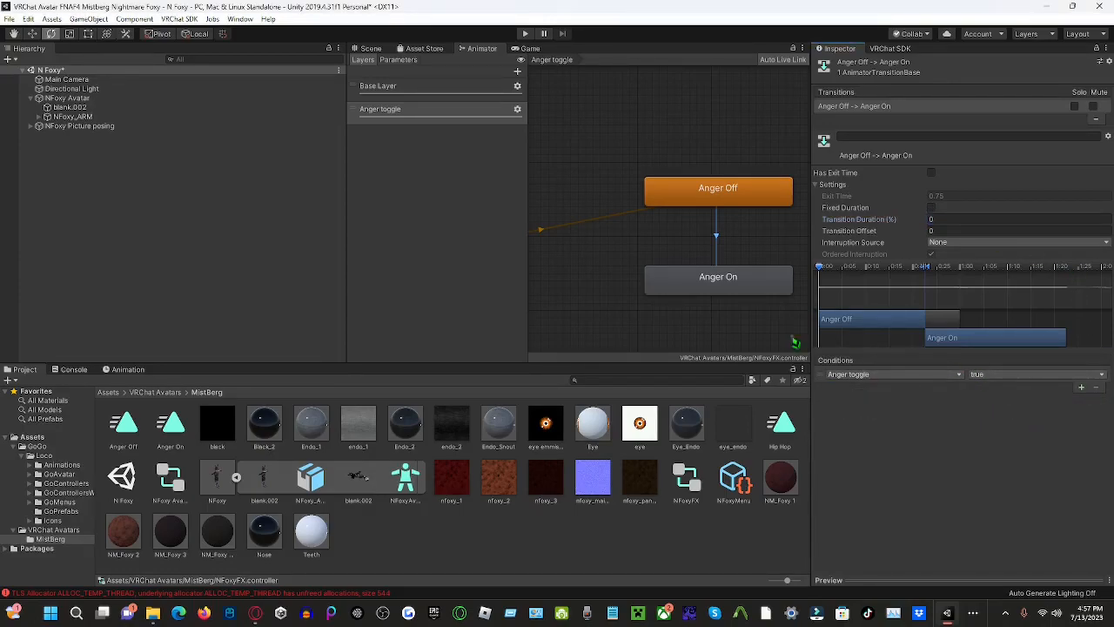
# Add an Anger On → Anger Off transition with 0 duration, firing when Anger toggle is false
pyautogui.rightClick(756, 296)
pyautogui.click(779, 297)
pyautogui.click(754, 189)
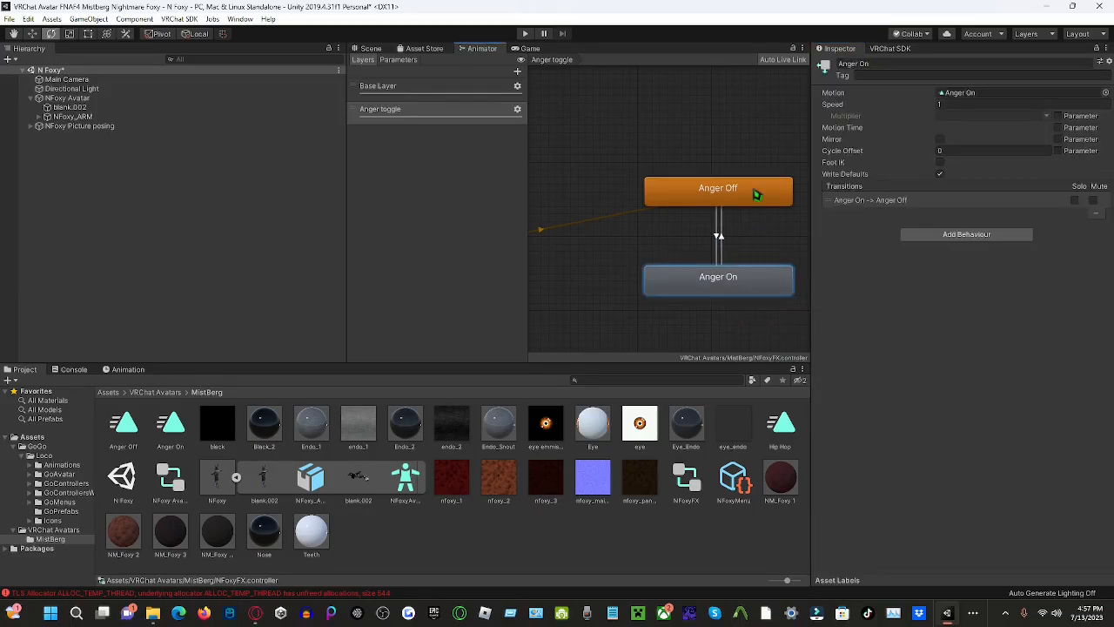
pyautogui.click(718, 240)
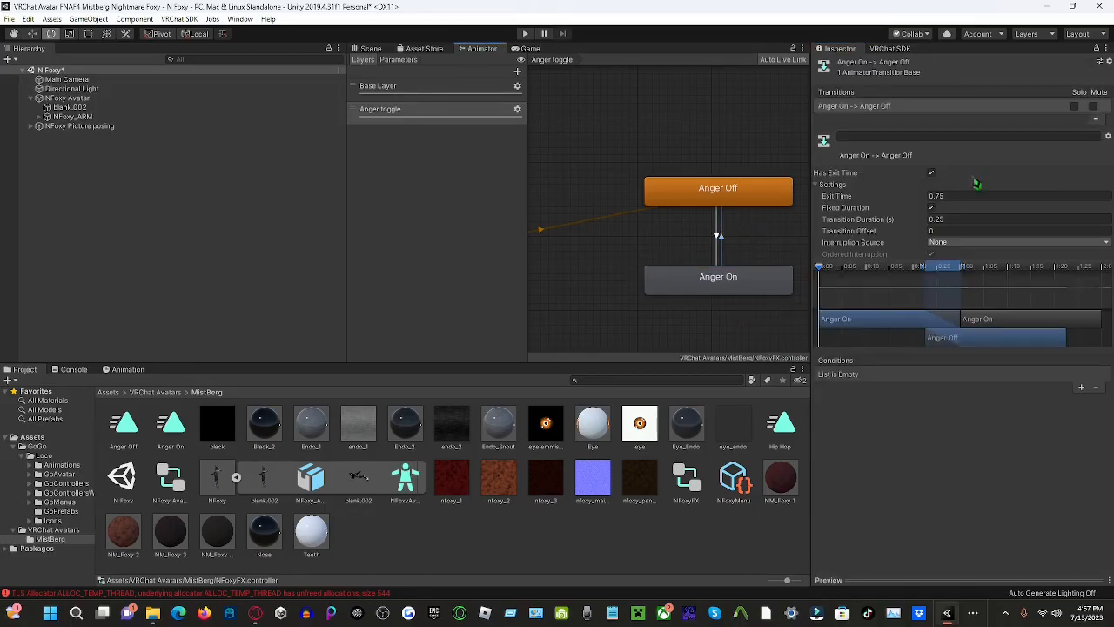
pyautogui.click(940, 218)
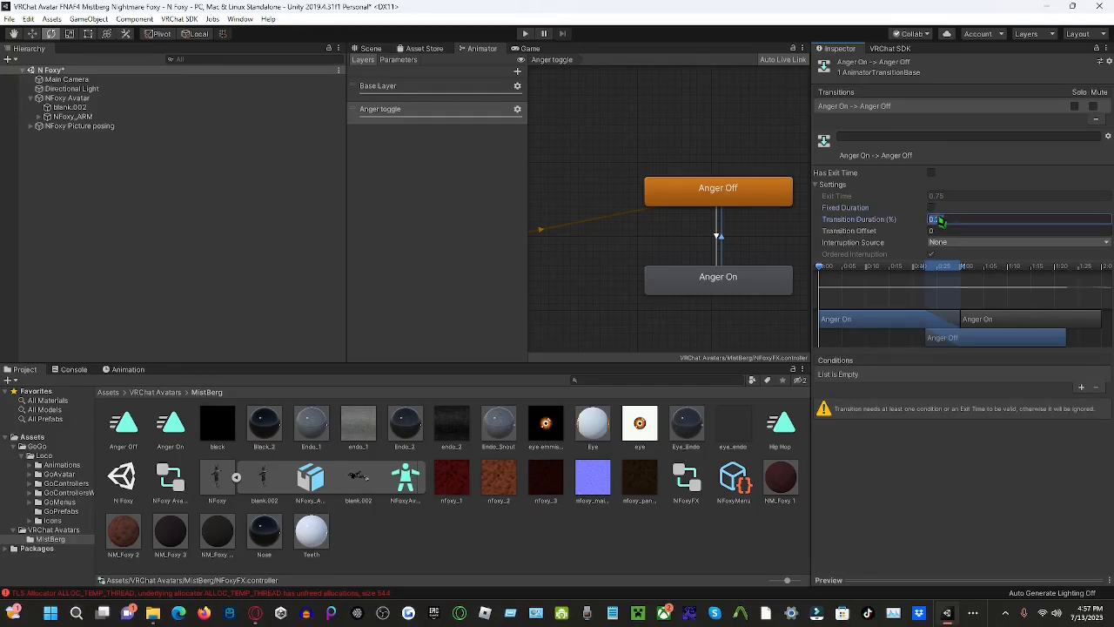
pyautogui.write('0')
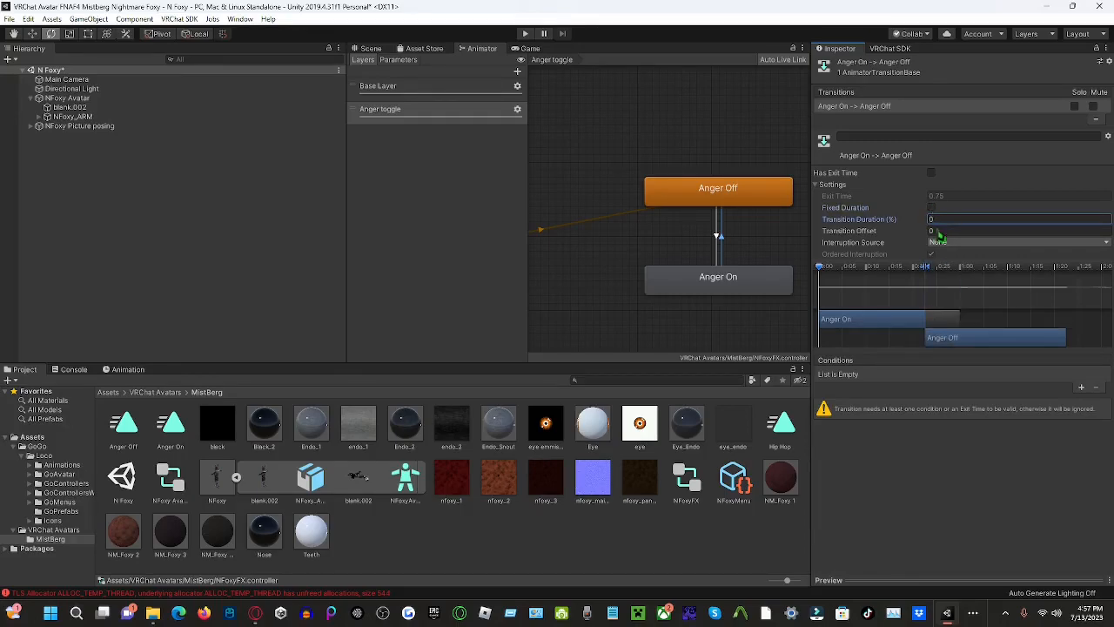
pyautogui.click(1081, 387)
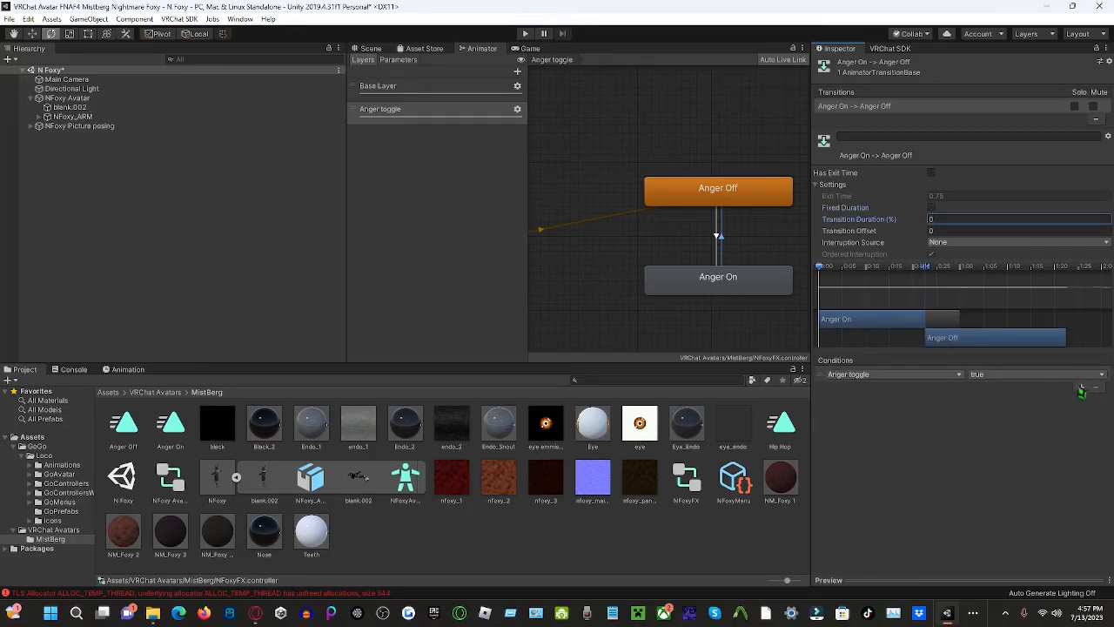
pyautogui.click(989, 380)
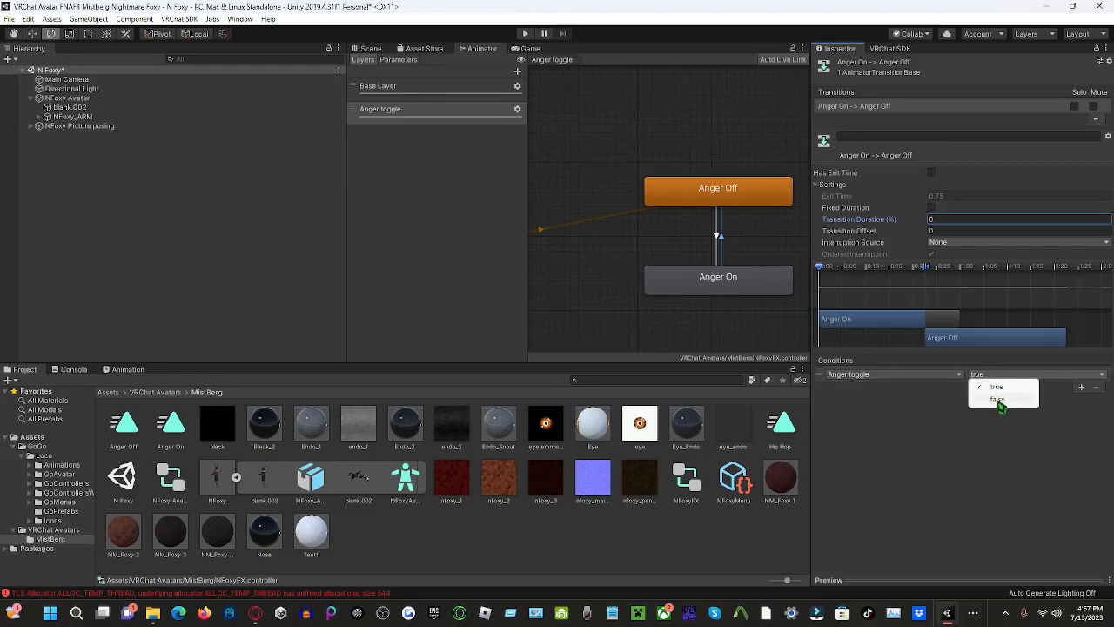
pyautogui.click(996, 399)
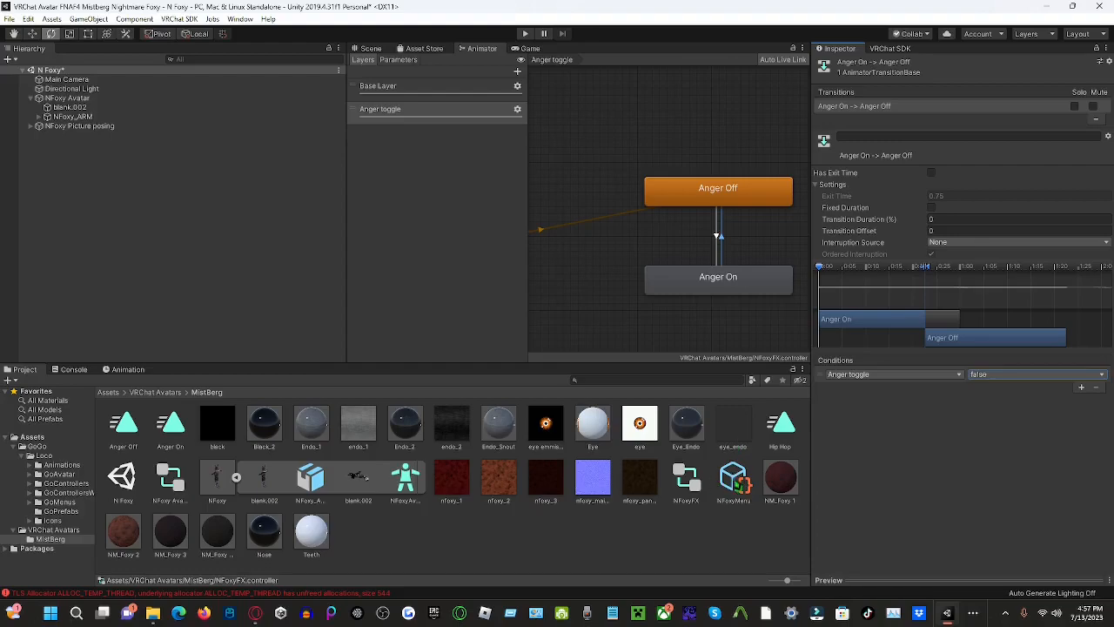
pyautogui.click(733, 477)
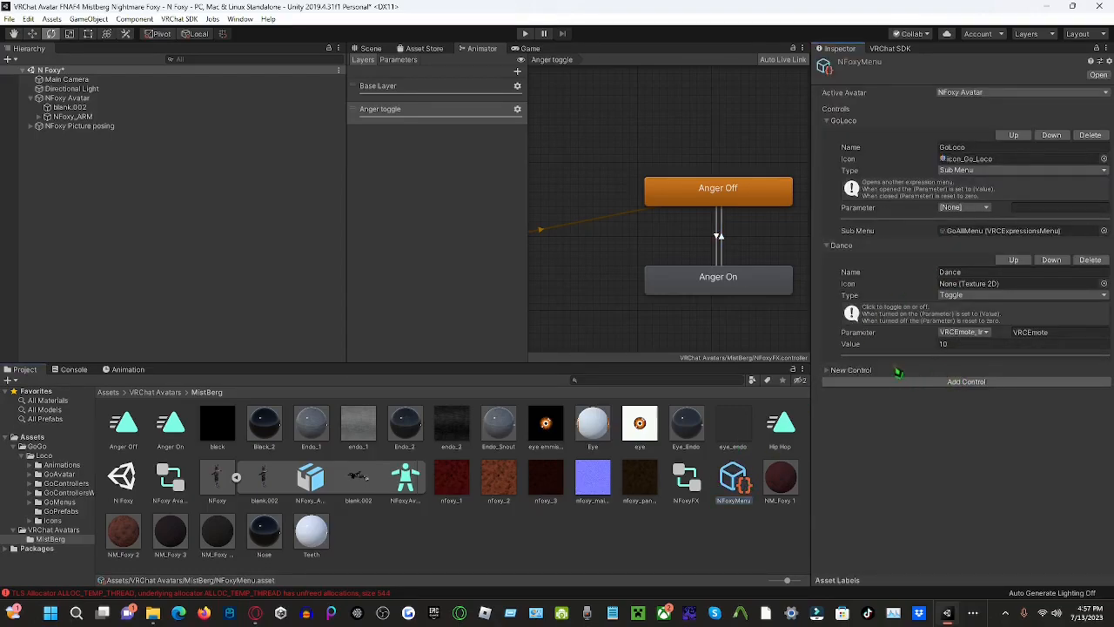
# Add an 'Anger' Toggle control to NFoxyMenu driven by the Anger toggle parameter
pyautogui.click(960, 371)
pyautogui.click(968, 397)
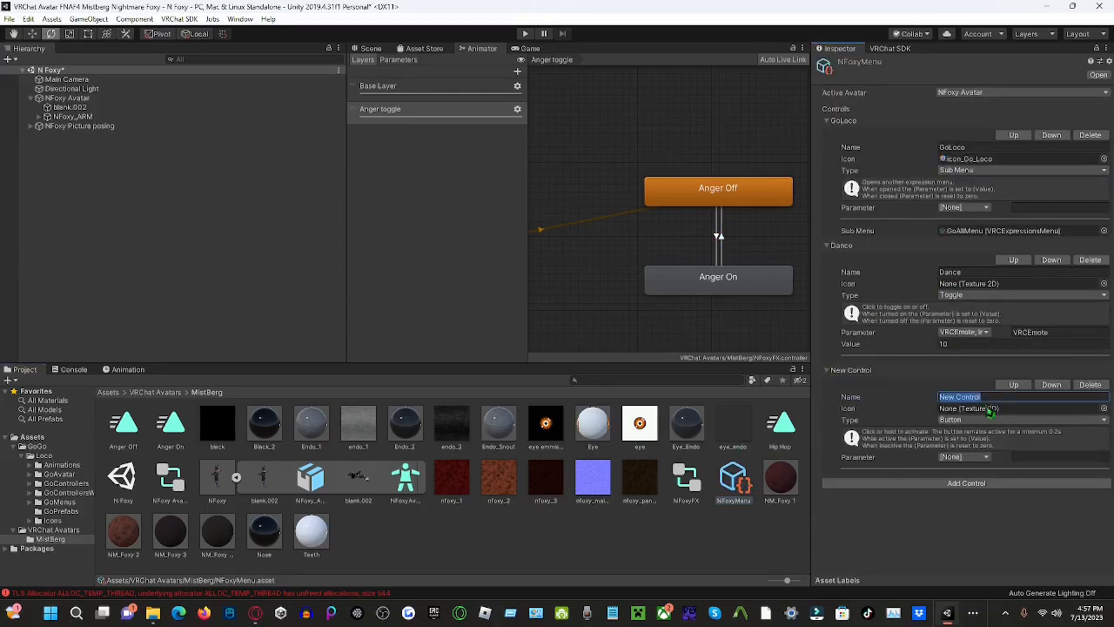
pyautogui.write('A')
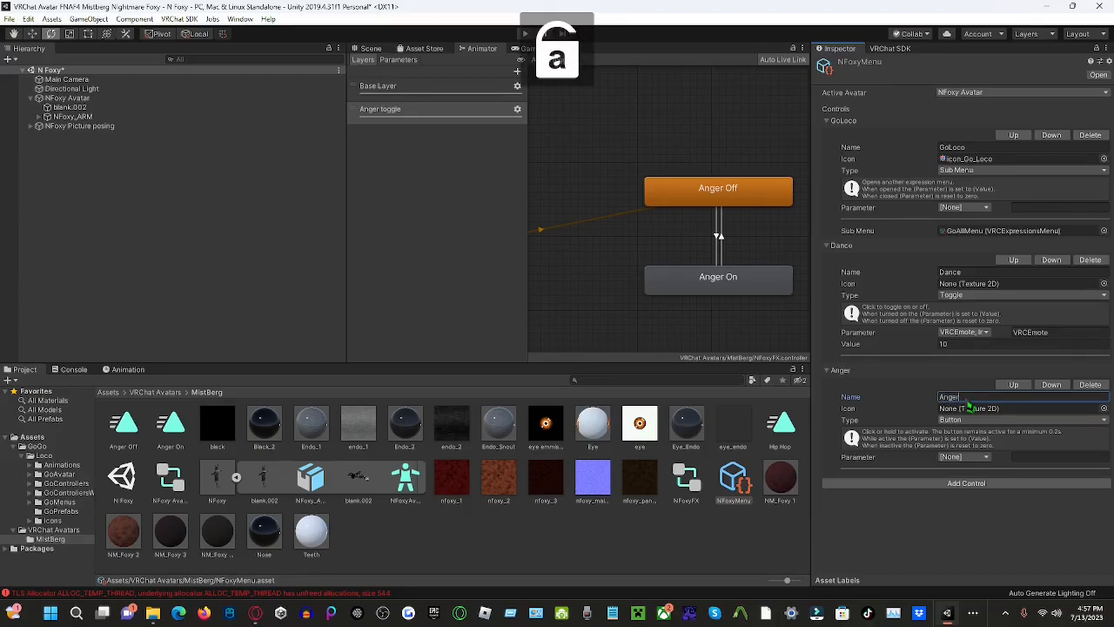
pyautogui.write('nger')
pyautogui.click(973, 419)
pyautogui.click(975, 442)
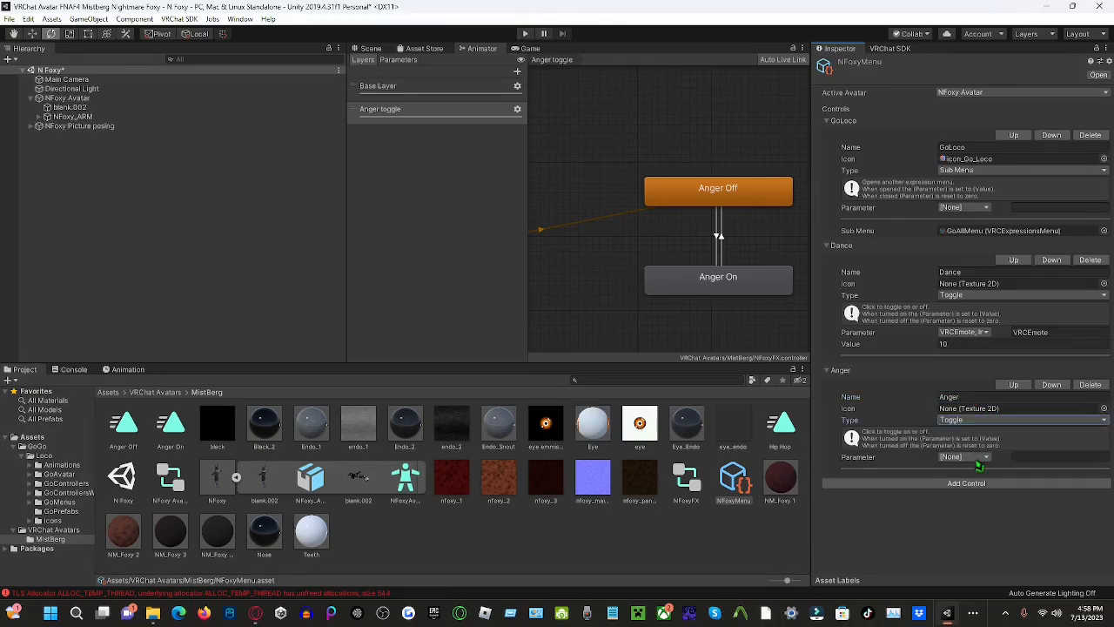
pyautogui.click(974, 458)
pyautogui.click(992, 505)
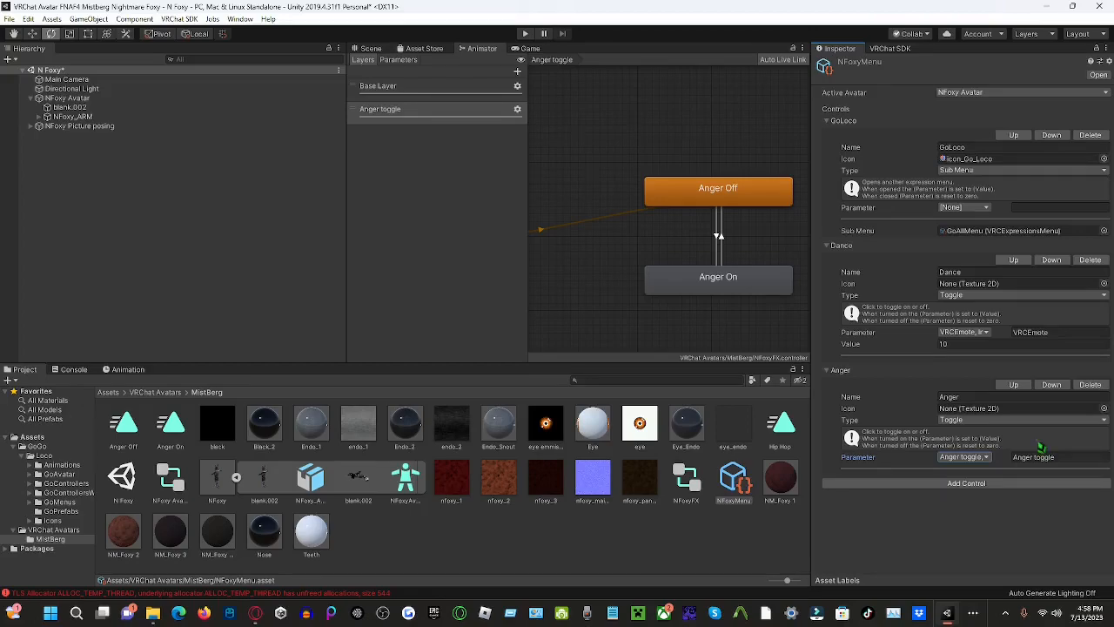
# Back in the scene, select the NFoxy Picture posing copy
pyautogui.click(371, 49)
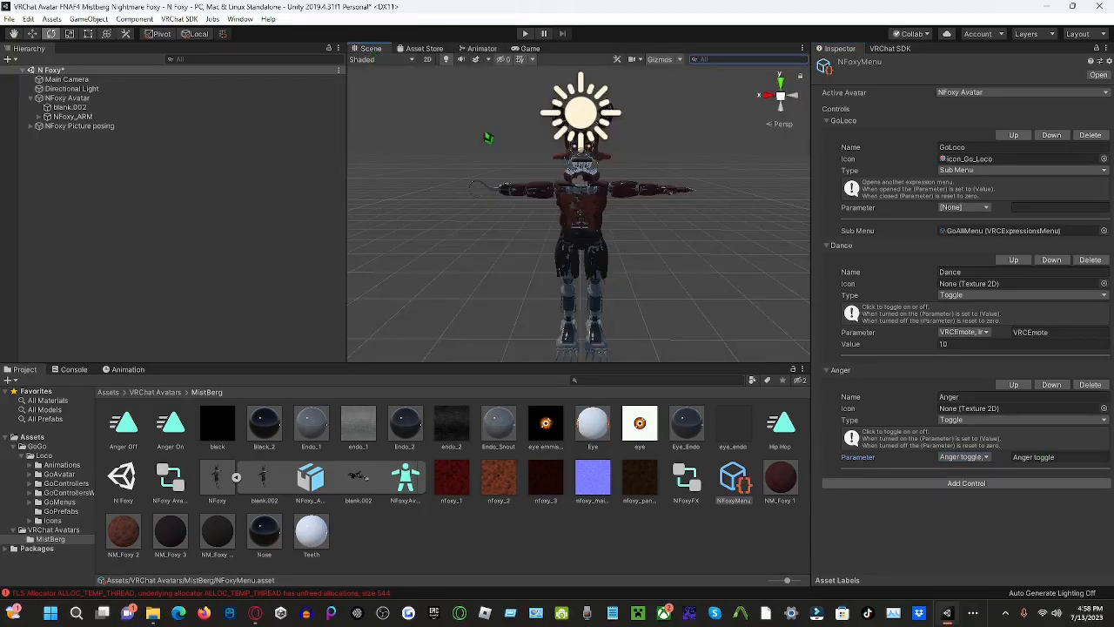
pyautogui.click(90, 98)
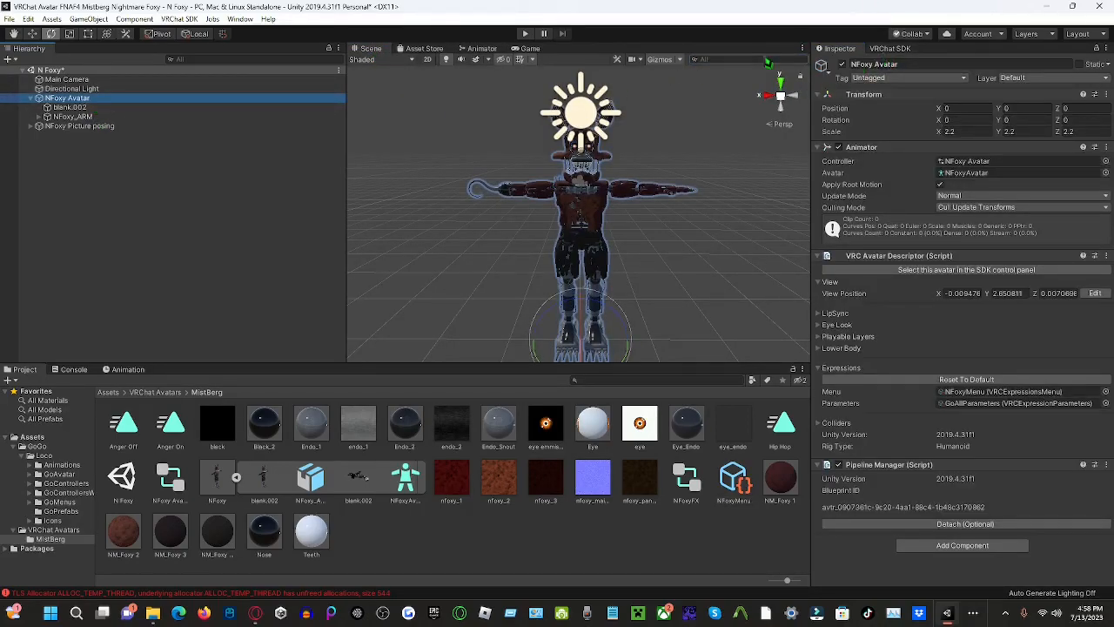
pyautogui.click(24, 126)
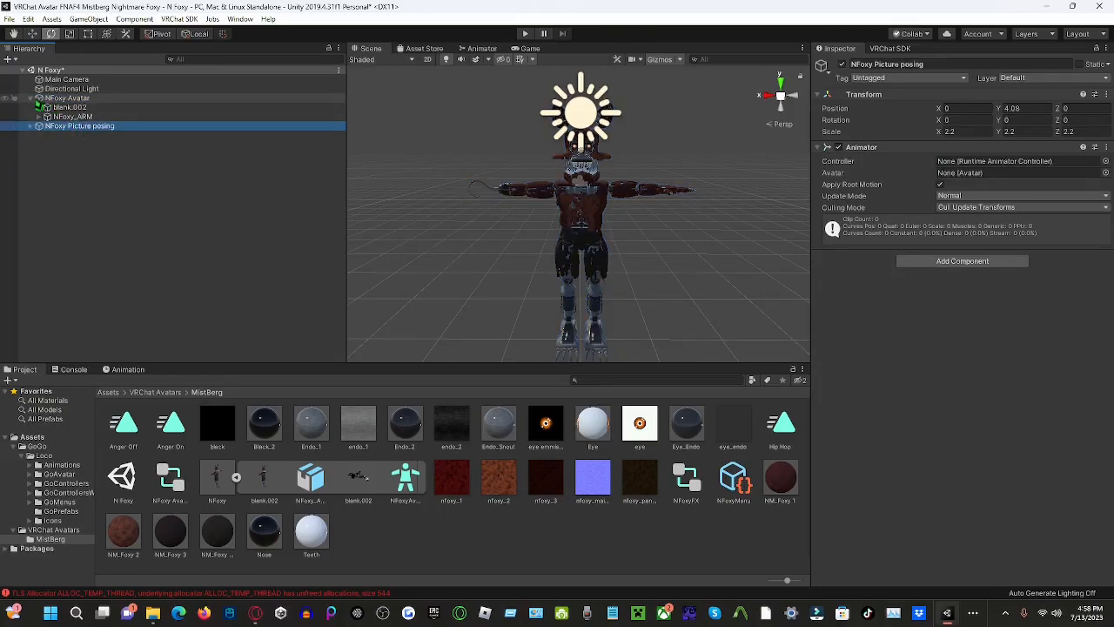
# Select all bones of the NFoxy Picture posing copy and frame it in the scene view
pyautogui.click(30, 99)
pyautogui.click(30, 98)
pyautogui.rightClick(69, 107)
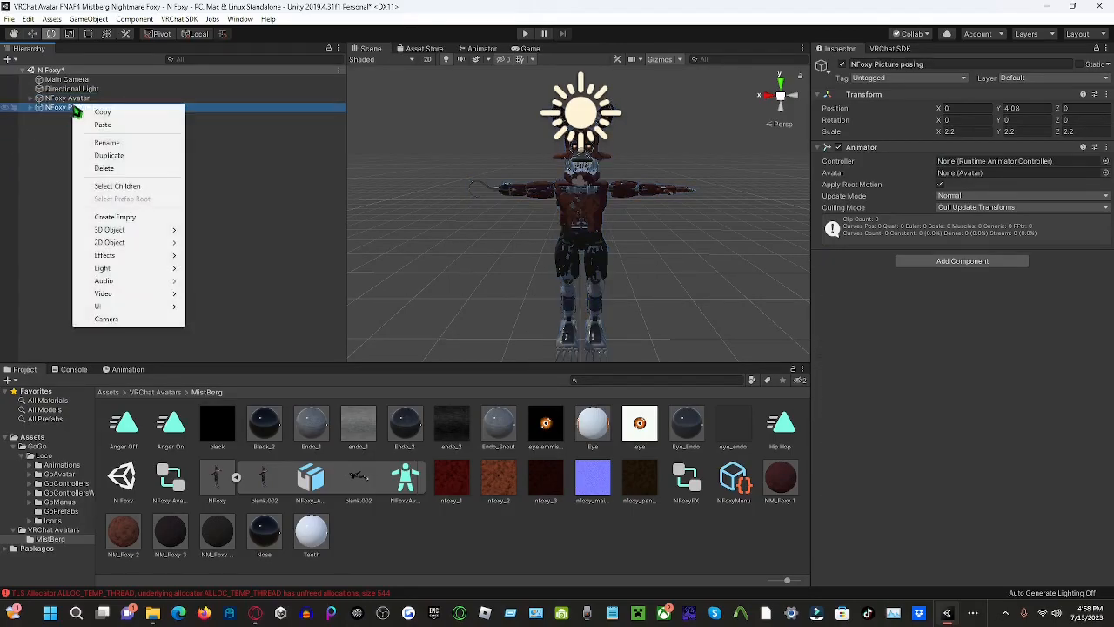
pyautogui.click(120, 188)
pyautogui.press('f')
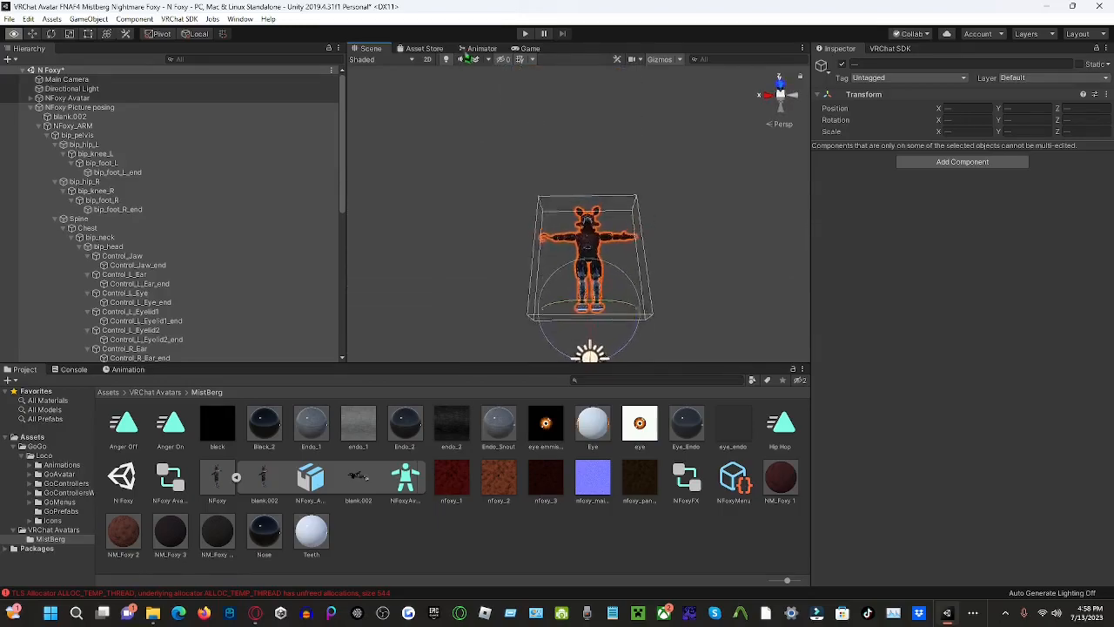
pyautogui.moveTo(465, 70); pyautogui.dragTo(473, 161, button='right')
pyautogui.press('w')
pyautogui.click(192, 241)
pyautogui.click(193, 229)
pyautogui.click(194, 222)
pyautogui.press('w')
pyautogui.moveTo(581, 174)
pyautogui.mouseDown(button='right')
pyautogui.moveTo(581, 132)
pyautogui.moveTo(575, 201)
pyautogui.moveTo(578, 162)
pyautogui.mouseUp(button='right')
pyautogui.press('s')
pyautogui.press('w')
# Tilt the pelvis slightly and give the chest a small twist, undoing trial rotations
pyautogui.click(143, 135)
pyautogui.moveTo(623, 286); pyautogui.dragTo(632, 278)
pyautogui.scroll(-3, 691, 201)
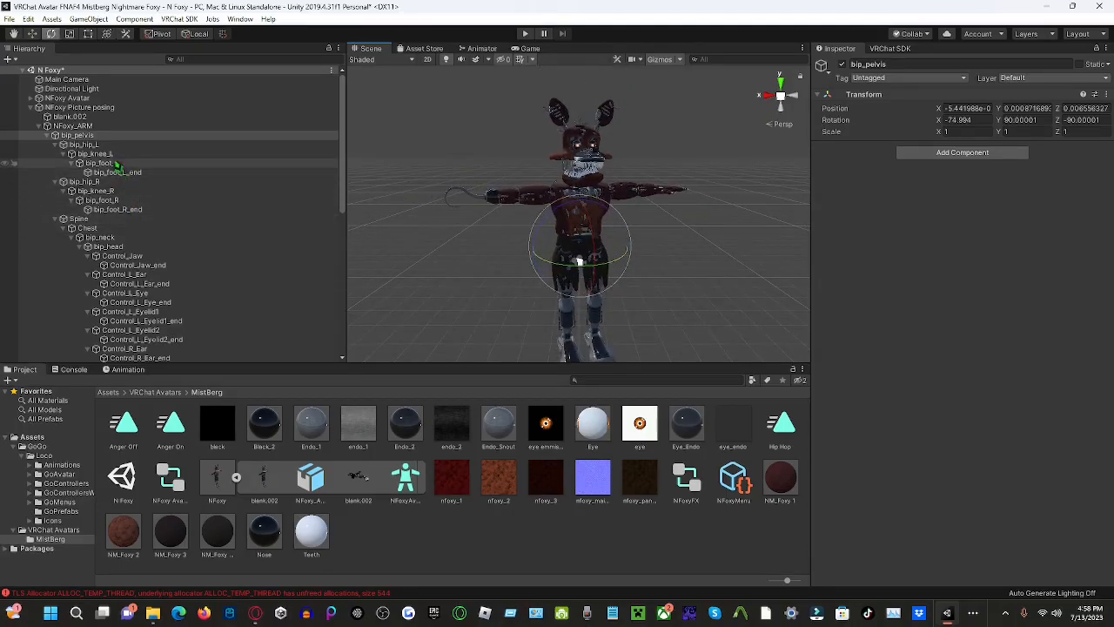
pyautogui.click(104, 228)
pyautogui.moveTo(578, 261); pyautogui.dragTo(578, 261)
pyautogui.hotkey('ctrl', 'z')
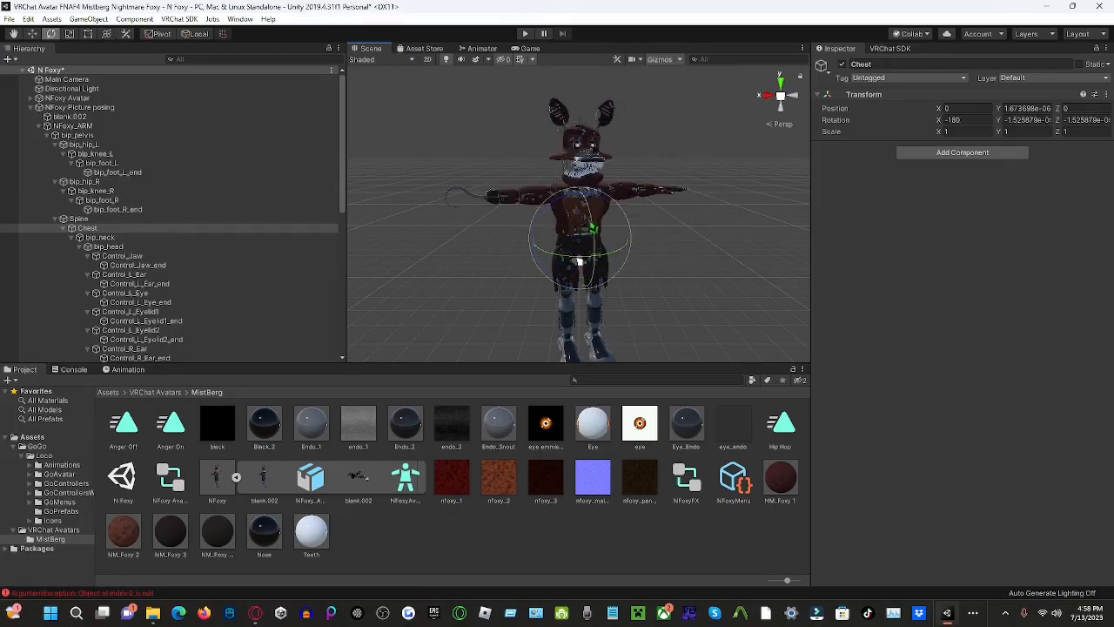
pyautogui.click(138, 221)
pyautogui.moveTo(578, 261); pyautogui.dragTo(578, 261)
pyautogui.hotkey('ctrl', 'z')
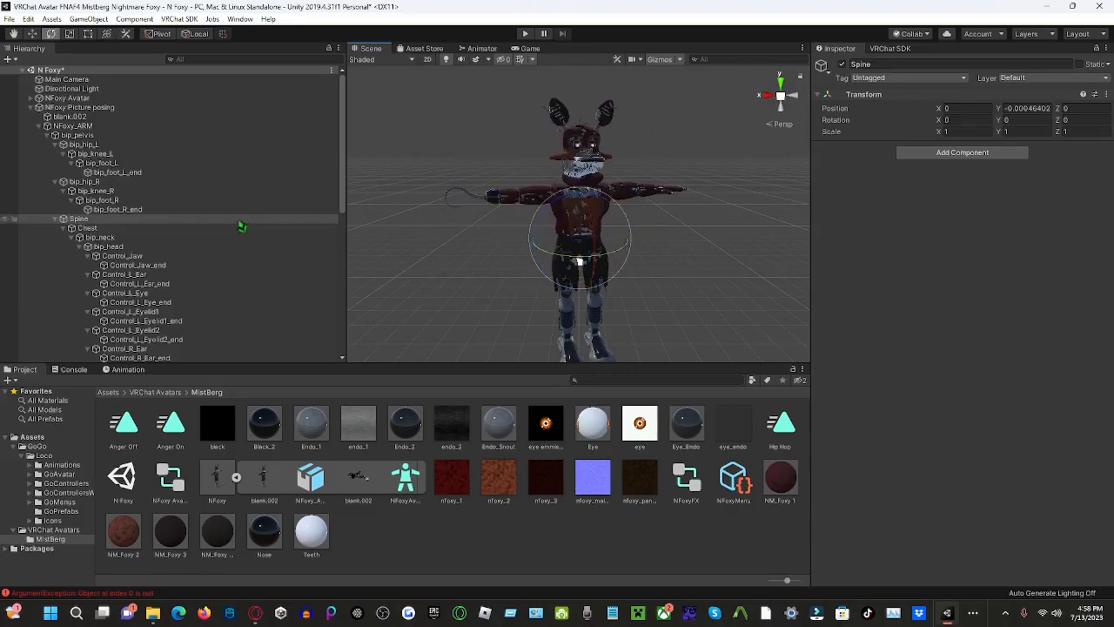
pyautogui.click(149, 228)
pyautogui.moveTo(597, 242); pyautogui.dragTo(624, 229)
pyautogui.hotkey('ctrl', 'z')
pyautogui.moveTo(644, 200); pyautogui.dragTo(672, 161, button='right')
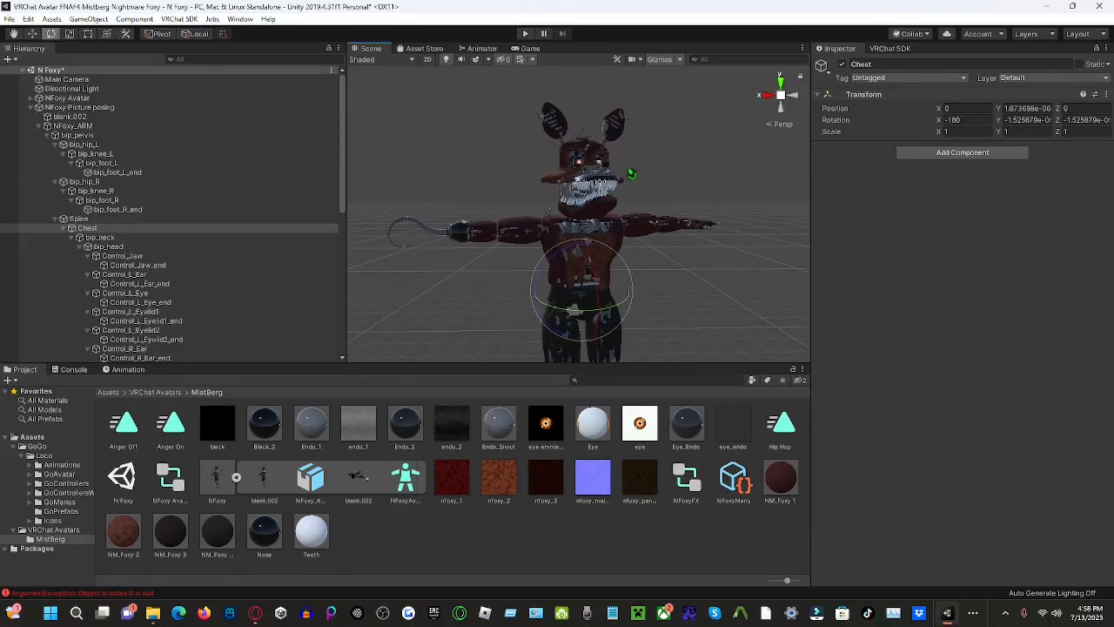
pyautogui.moveTo(566, 291); pyautogui.dragTo(567, 296)
# Angle the Control_L_Eye and Control_R_Eye bones of the posing copy
pyautogui.click(231, 238)
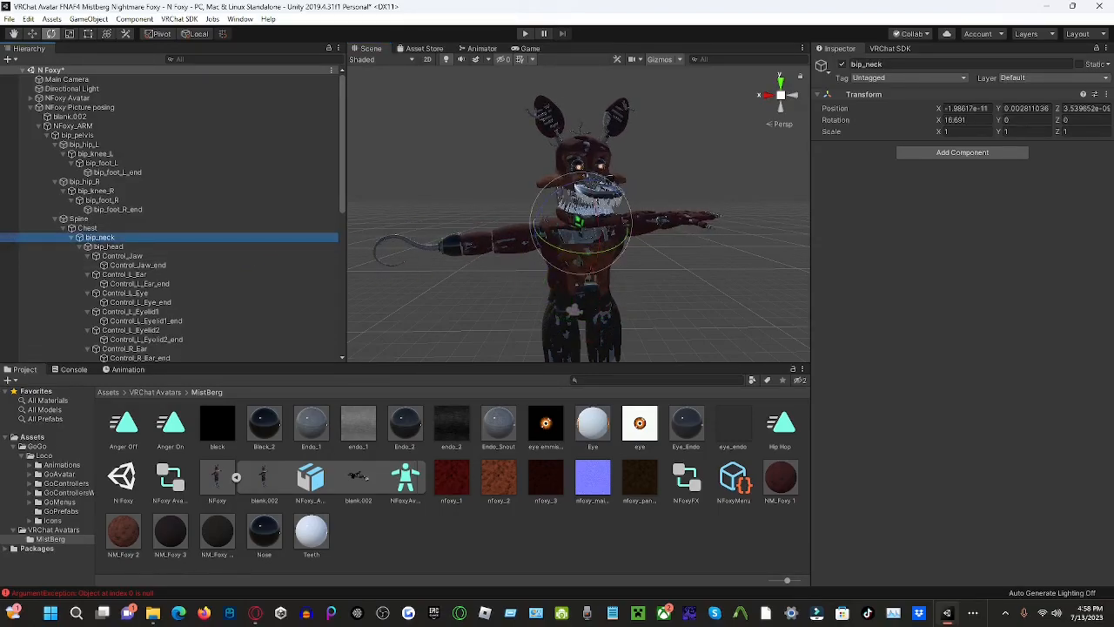
pyautogui.click(261, 247)
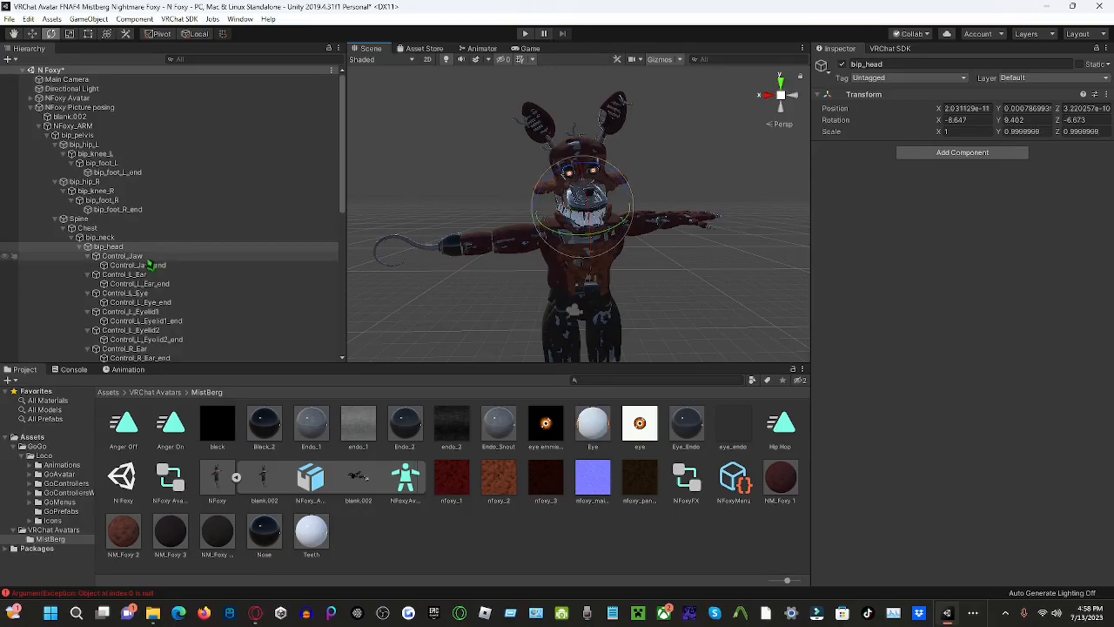
pyautogui.click(174, 293)
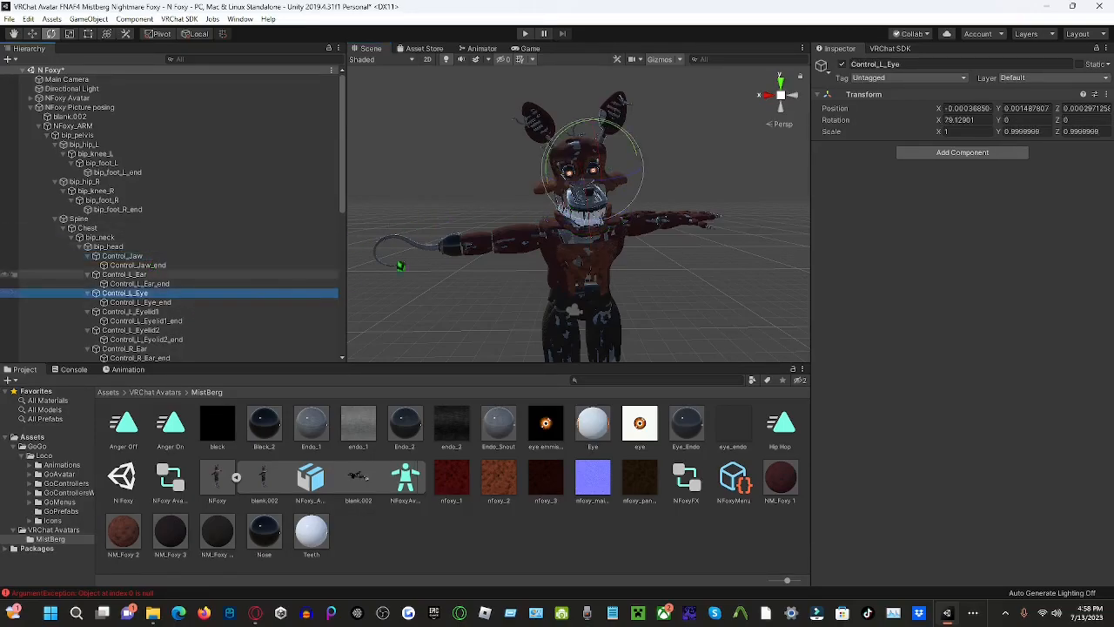
pyautogui.moveTo(614, 165); pyautogui.dragTo(607, 157)
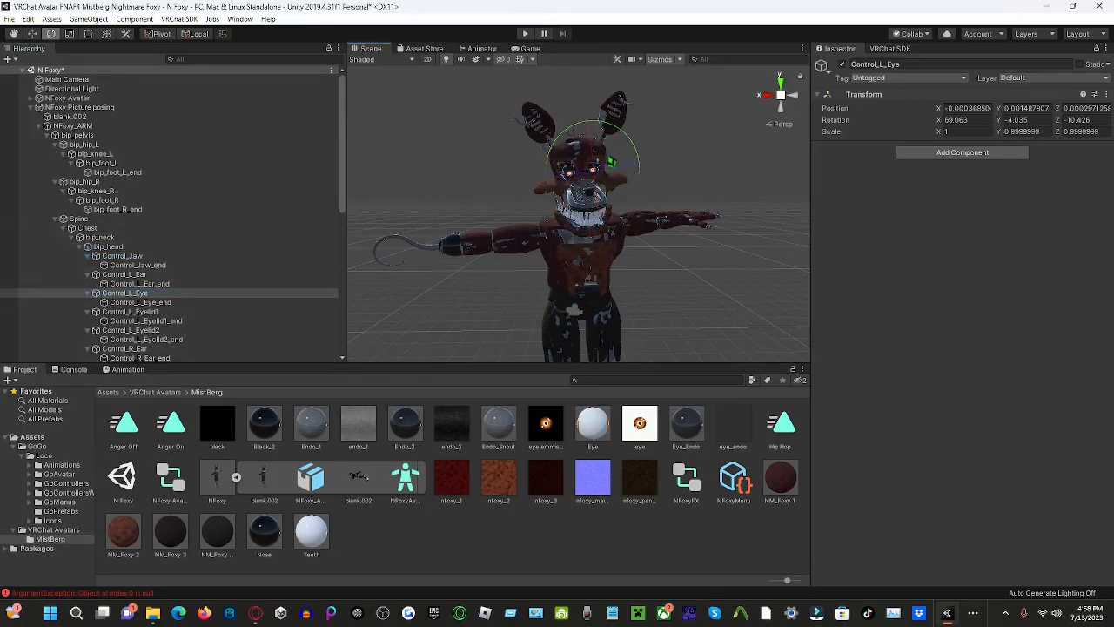
pyautogui.scroll(-2, 213, 353)
pyautogui.click(205, 333)
pyautogui.moveTo(596, 164); pyautogui.dragTo(592, 157)
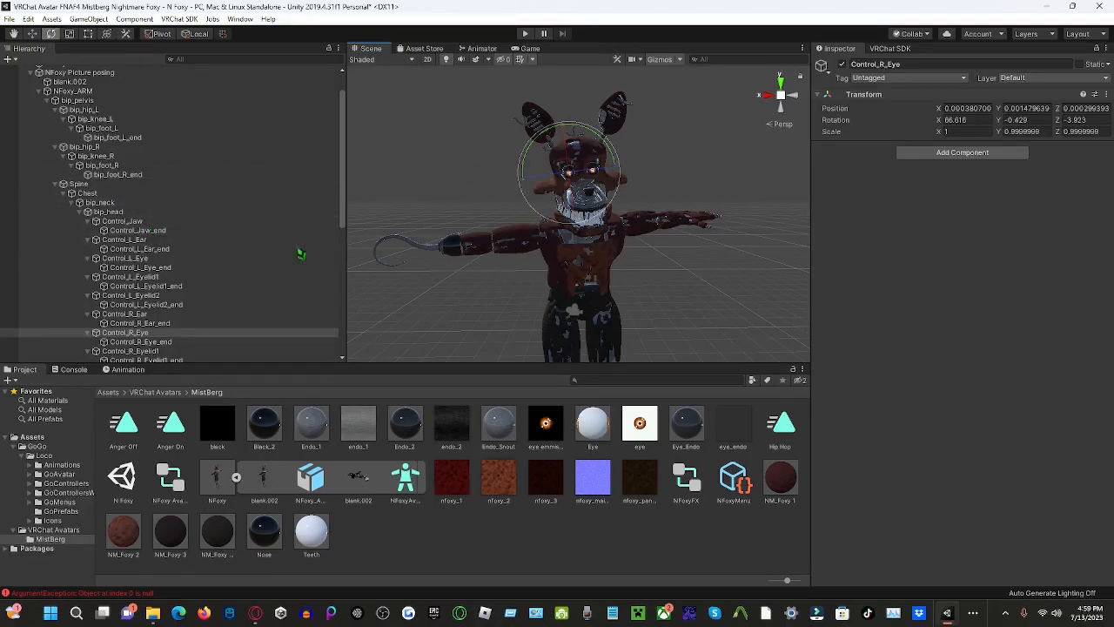
pyautogui.scroll(-10, 180, 228)
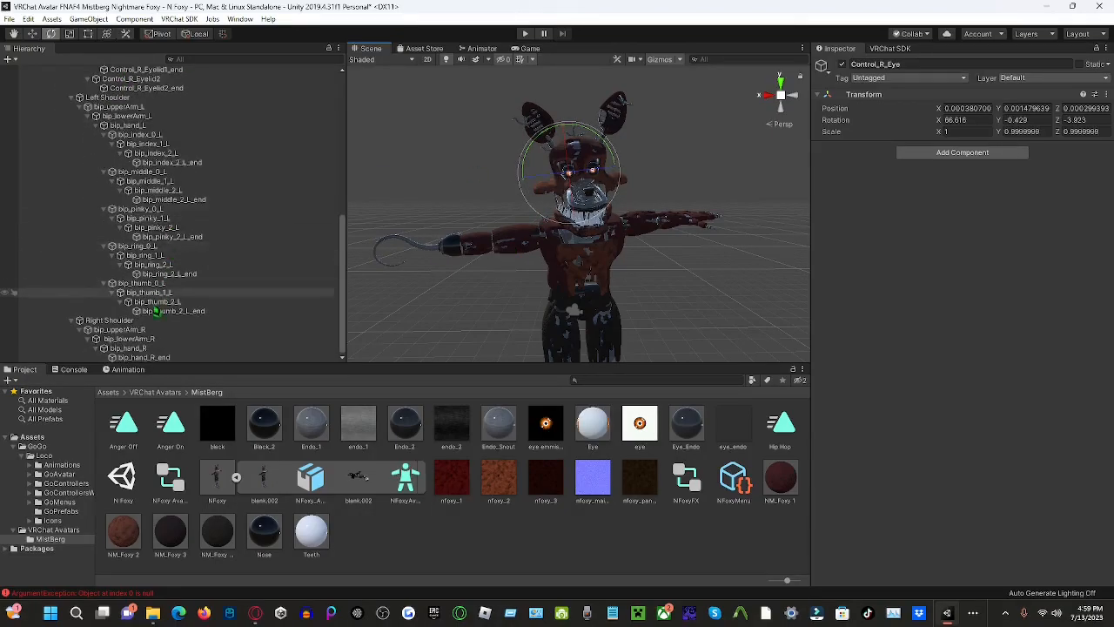
# Lower the right and left upper arms to the model's sides
pyautogui.click(135, 330)
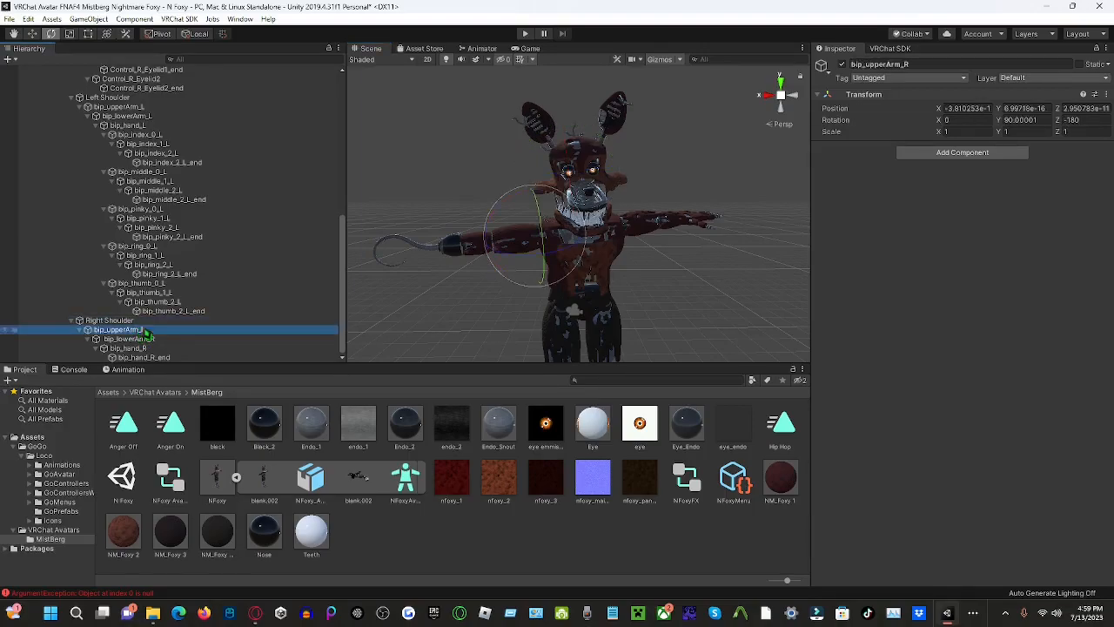
pyautogui.moveTo(545, 198); pyautogui.dragTo(484, 437)
pyautogui.moveTo(518, 193); pyautogui.dragTo(455, 234)
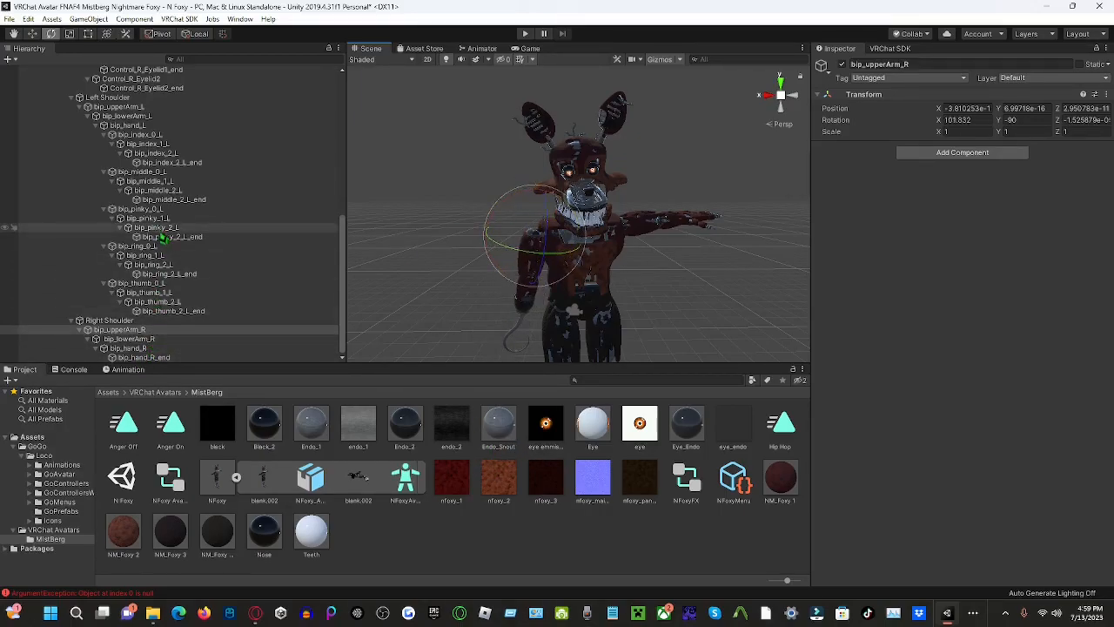
pyautogui.click(144, 107)
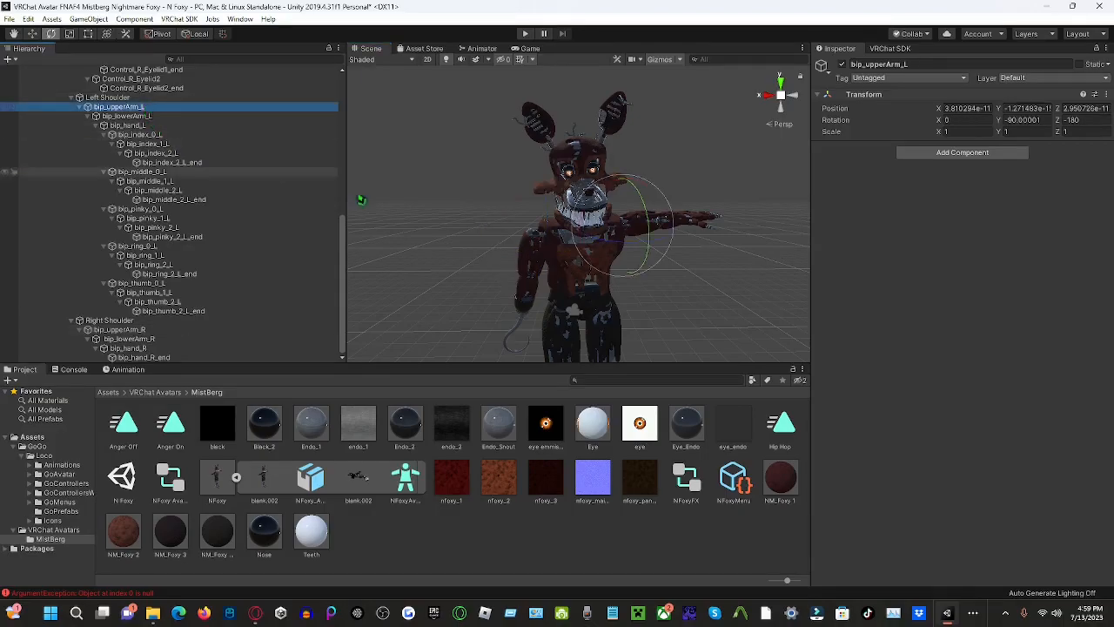
pyautogui.moveTo(597, 200); pyautogui.dragTo(741, 189)
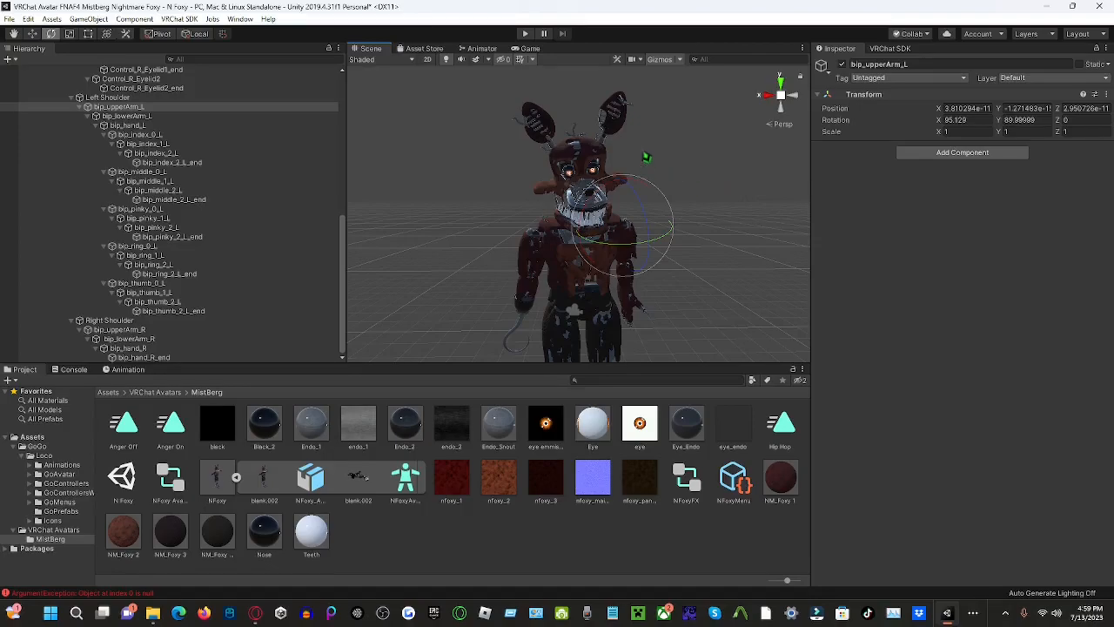
# Collapse the posing copy's bone tree and reselect the NFoxy Avatar object
pyautogui.scroll(10, 220, 115)
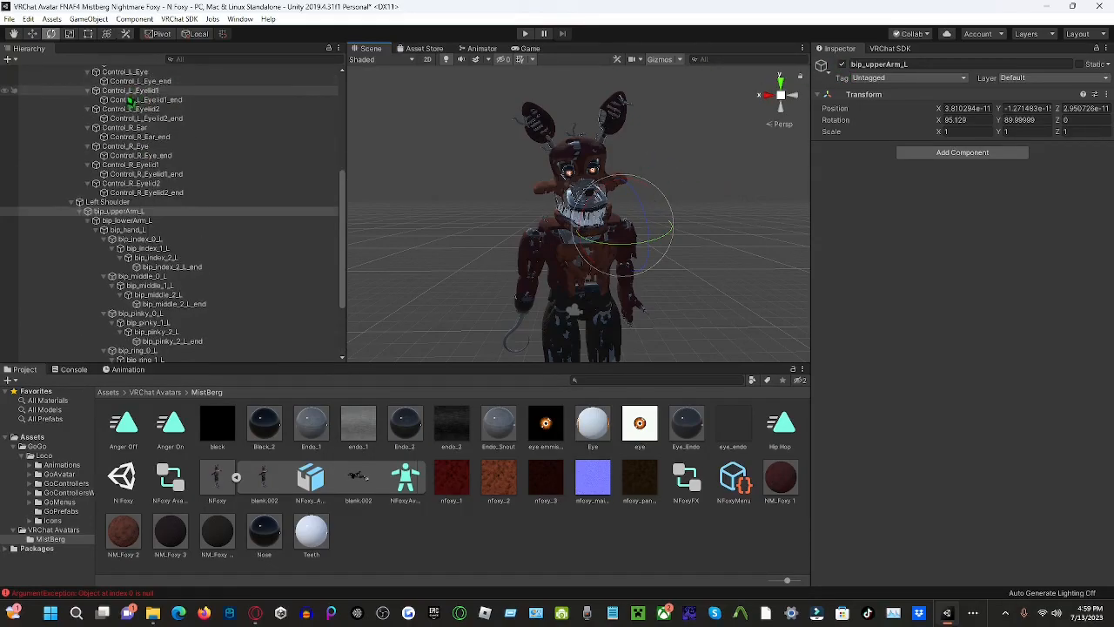
pyautogui.click(56, 108)
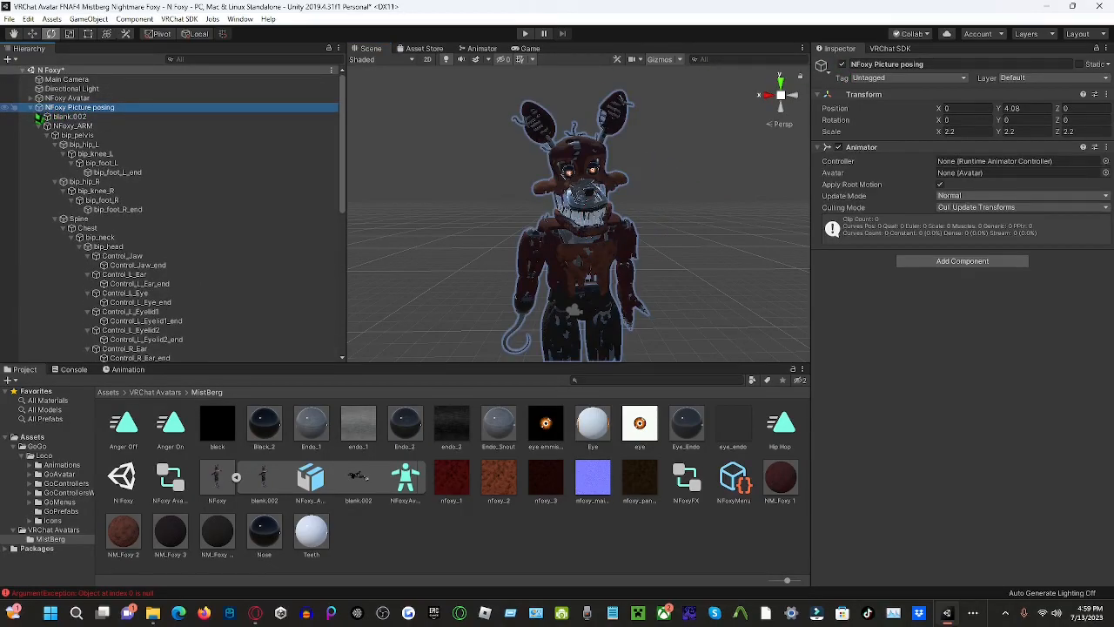
pyautogui.click(31, 108)
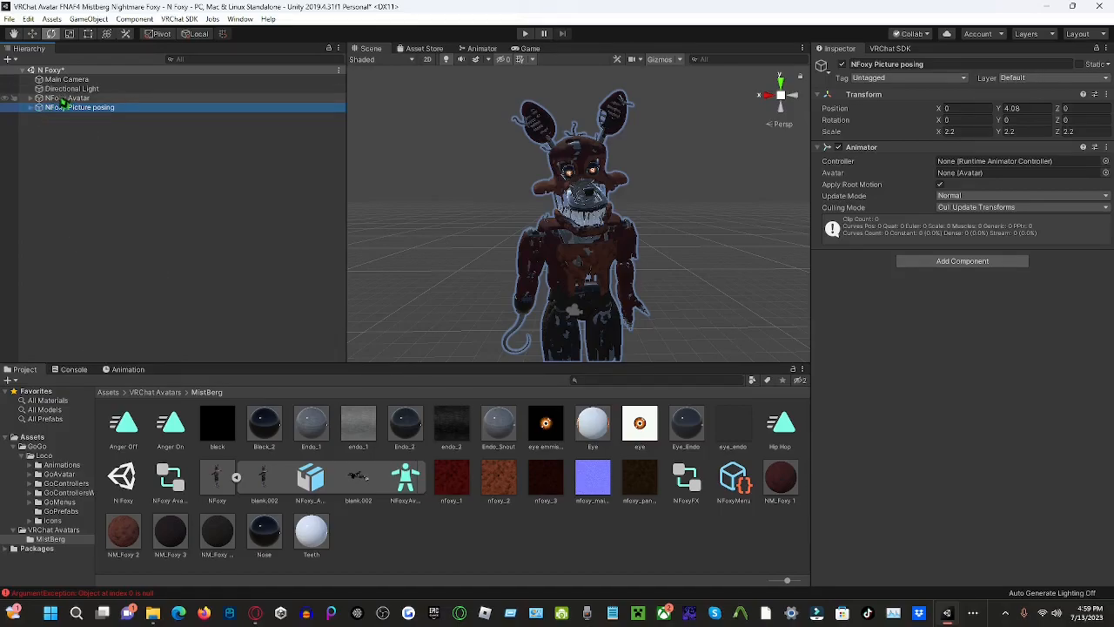
pyautogui.click(68, 98)
pyautogui.moveTo(524, 152); pyautogui.dragTo(588, 183, button='right')
pyautogui.press('s')
pyautogui.press('w')
pyautogui.press('s')
pyautogui.press('a')
pyautogui.press('d')
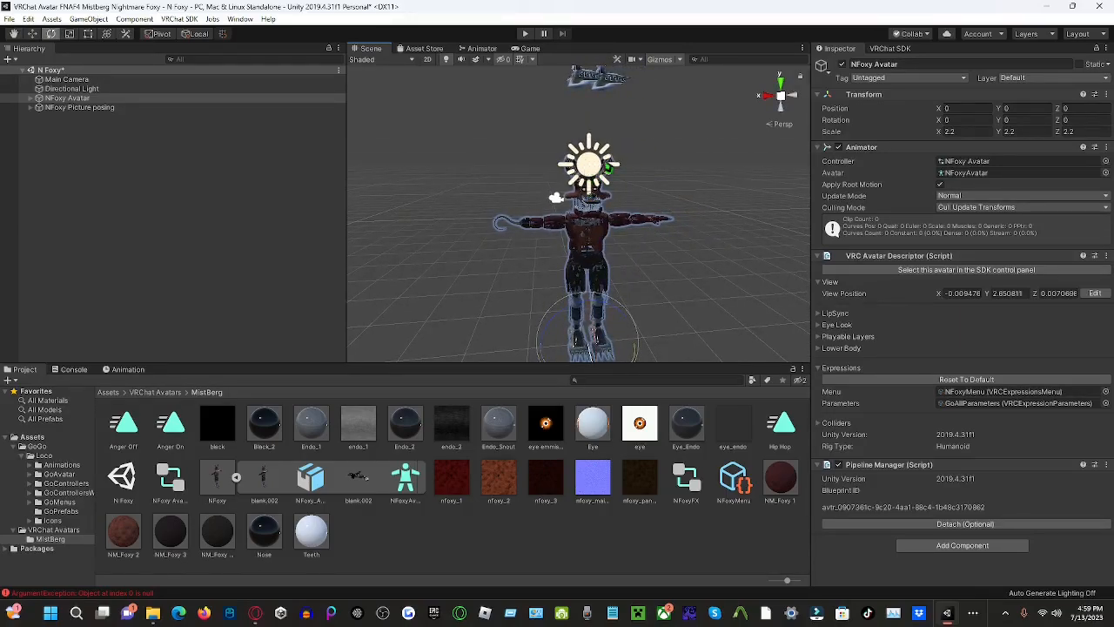
pyautogui.moveTo(586, 186); pyautogui.dragTo(588, 172, button='right')
pyautogui.press('d')
pyautogui.click(227, 102)
# Close the 'Test Avatar Built' notice for NFoxy Avatar and bring the running VRChat window forward
pyautogui.click(889, 49)
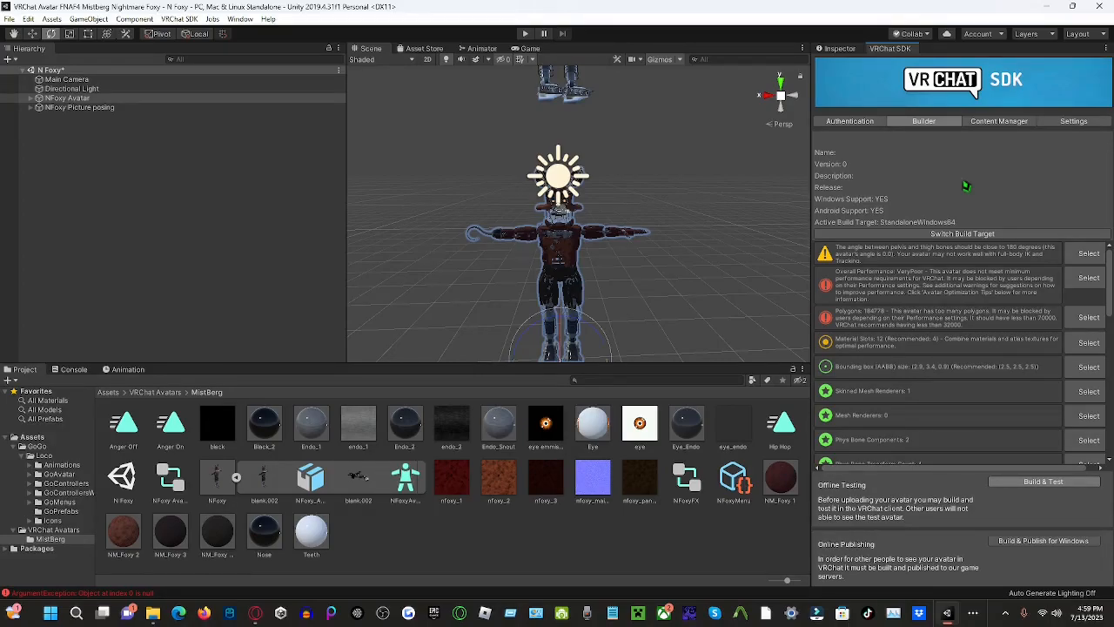
pyautogui.hotkey('alt', 'Tab')
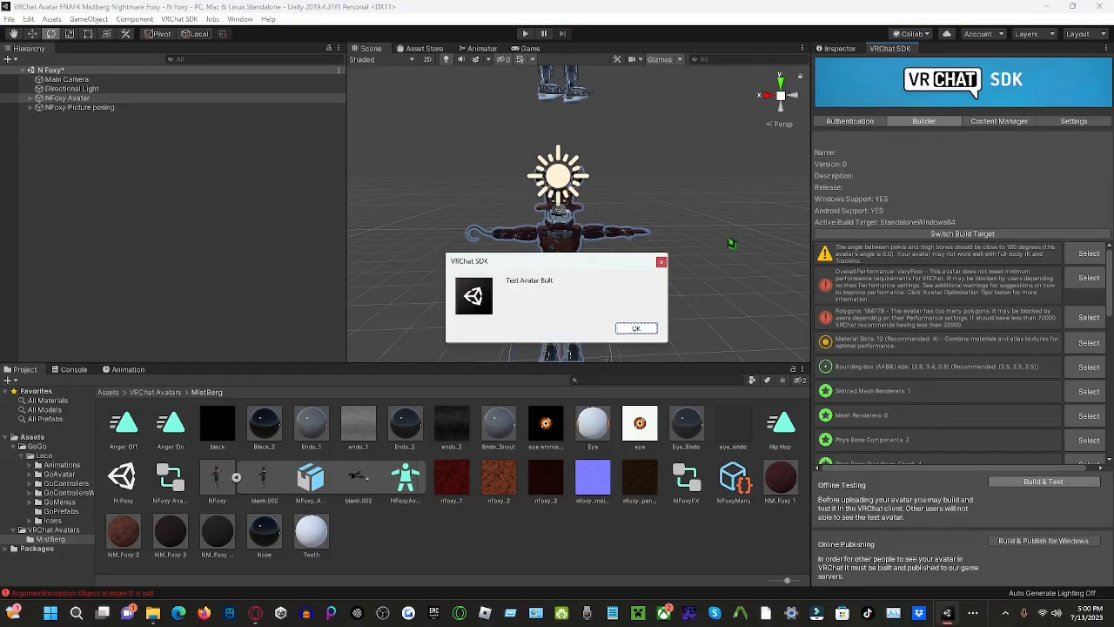
pyautogui.click(635, 328)
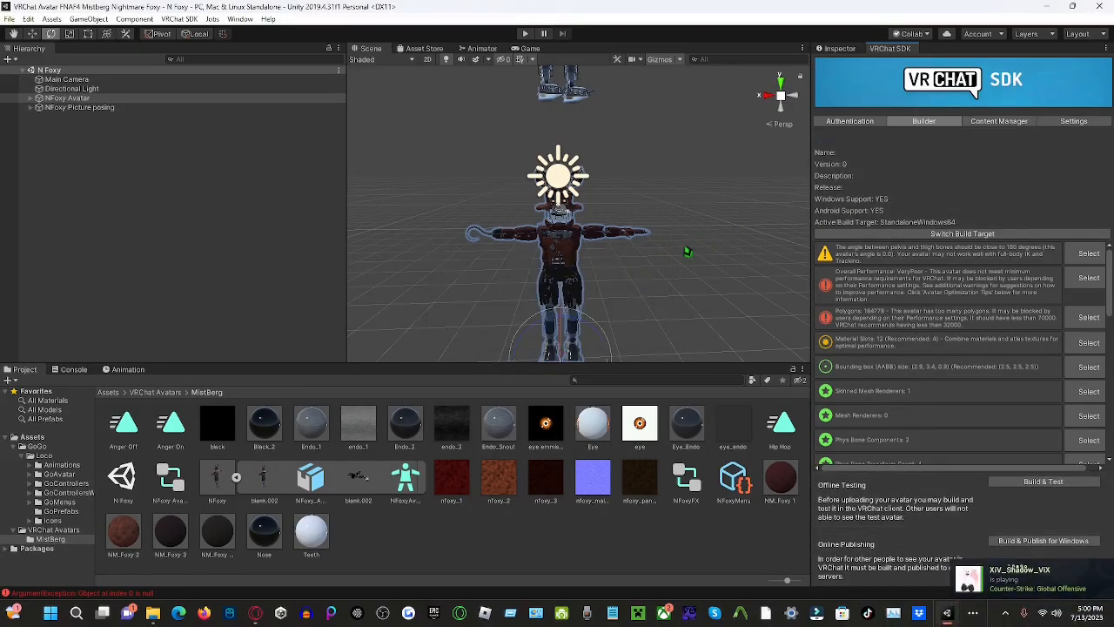
pyautogui.hotkey('alt', 'Tab')
pyautogui.hotkey('alt', 'Tab')
pyautogui.hotkey('alt', 'Tab')
pyautogui.hotkey('alt', 'Tab')
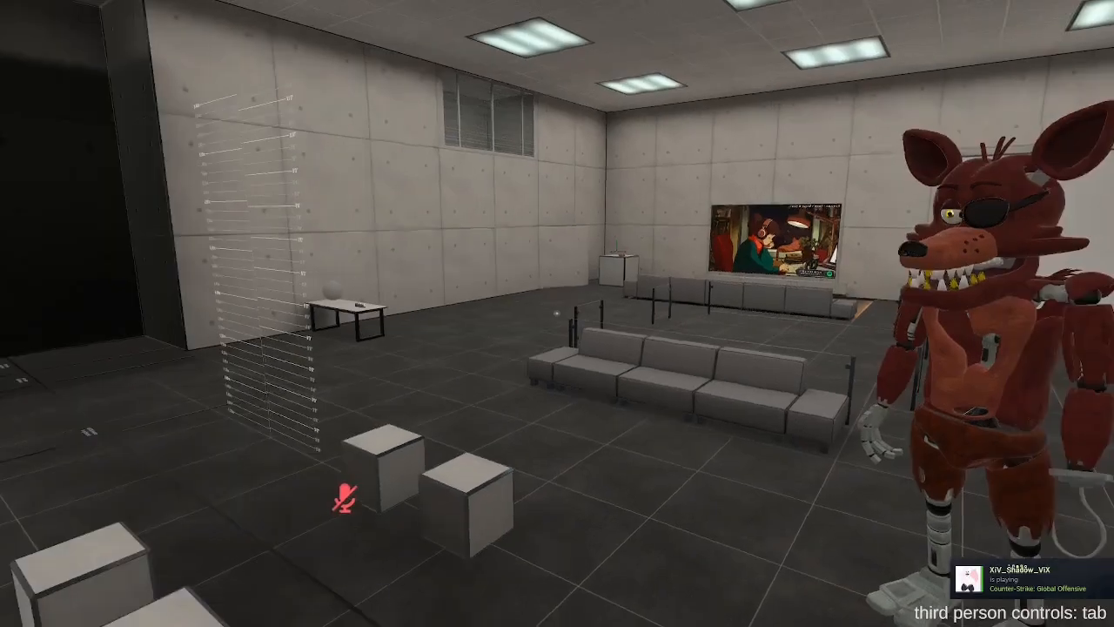
# Pick 'SDK: NFoxy Avatar' from the Other avatar list, change into it and return to the world
pyautogui.press('Escape')
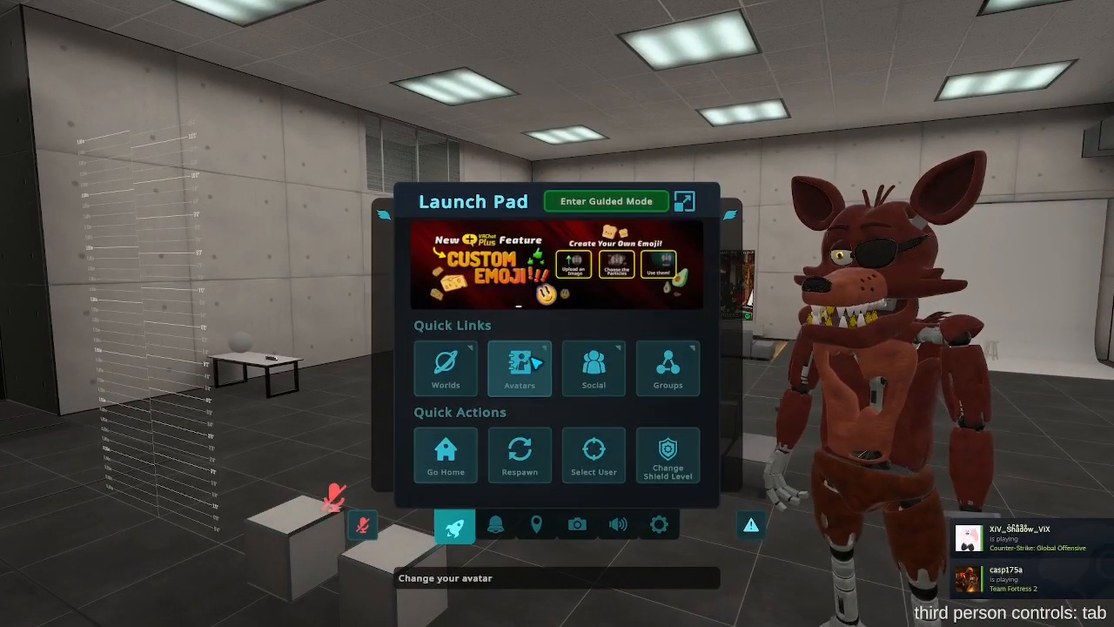
pyautogui.click(536, 364)
pyautogui.click(270, 494)
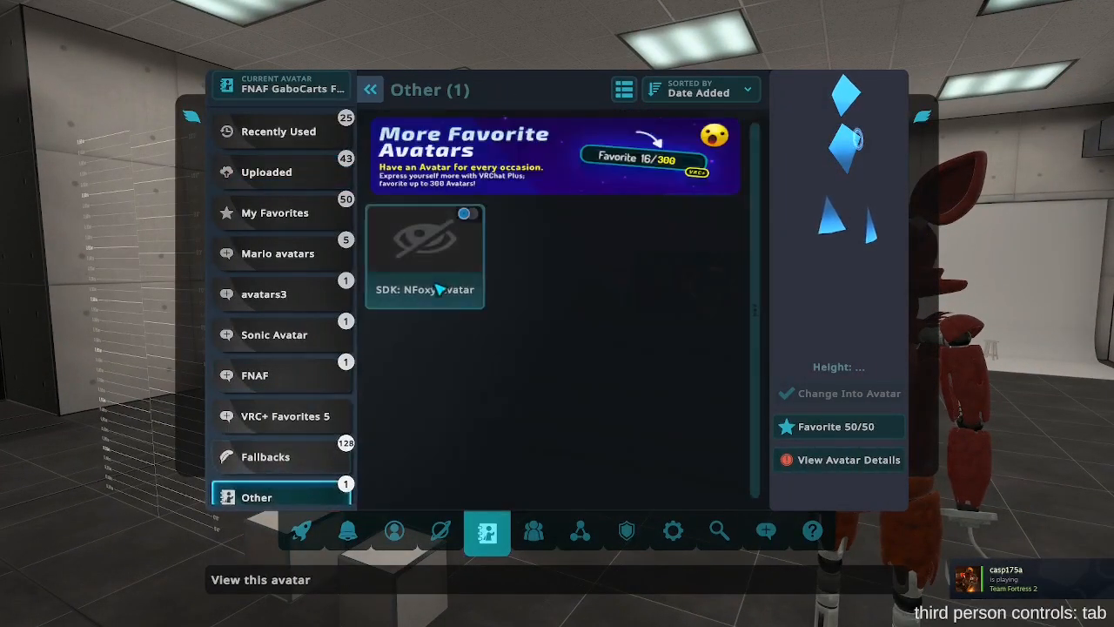
pyautogui.click(437, 294)
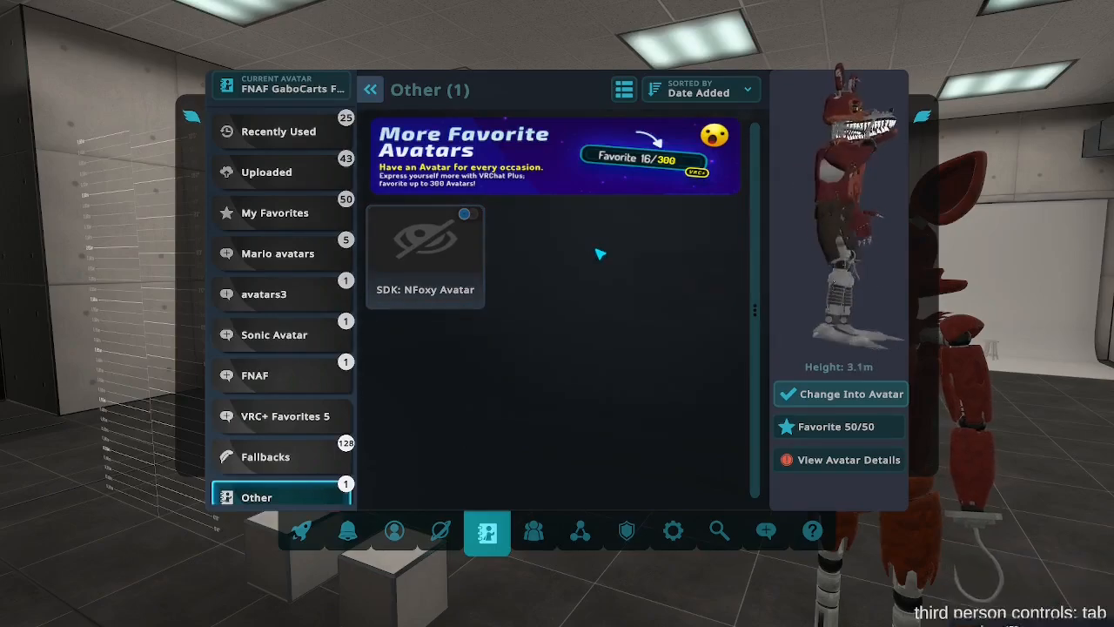
pyautogui.click(841, 394)
pyautogui.press('Escape')
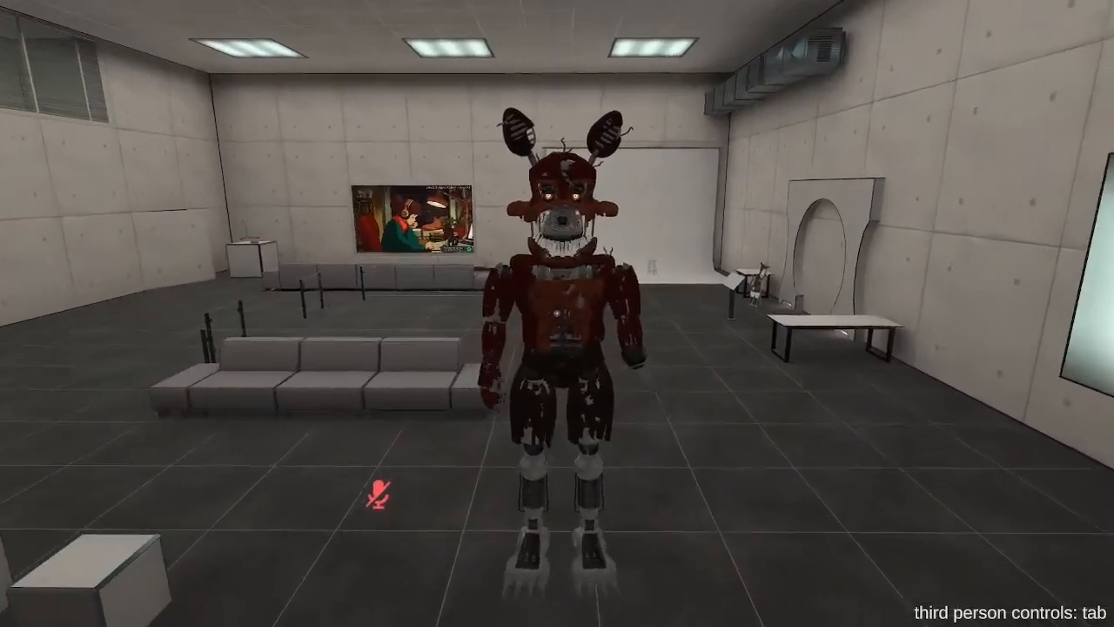
# Walk up to the avatar, trigger the Anger expression and start the Dance animation
pyautogui.press('w')
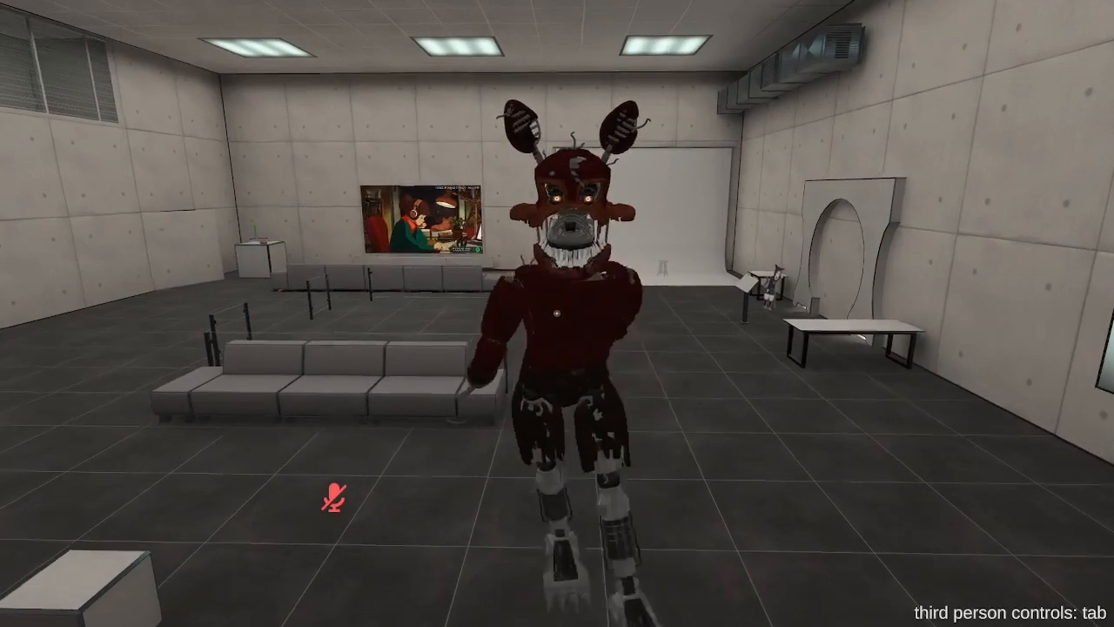
pyautogui.press('d')
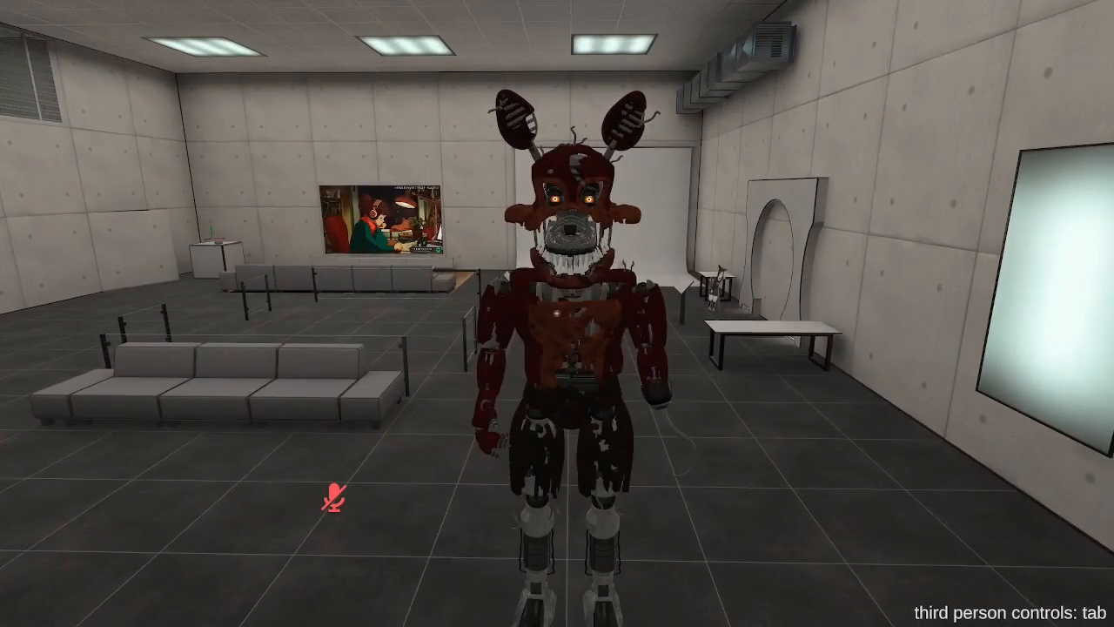
pyautogui.press('r')
pyautogui.click(714, 410)
pyautogui.click(596, 395)
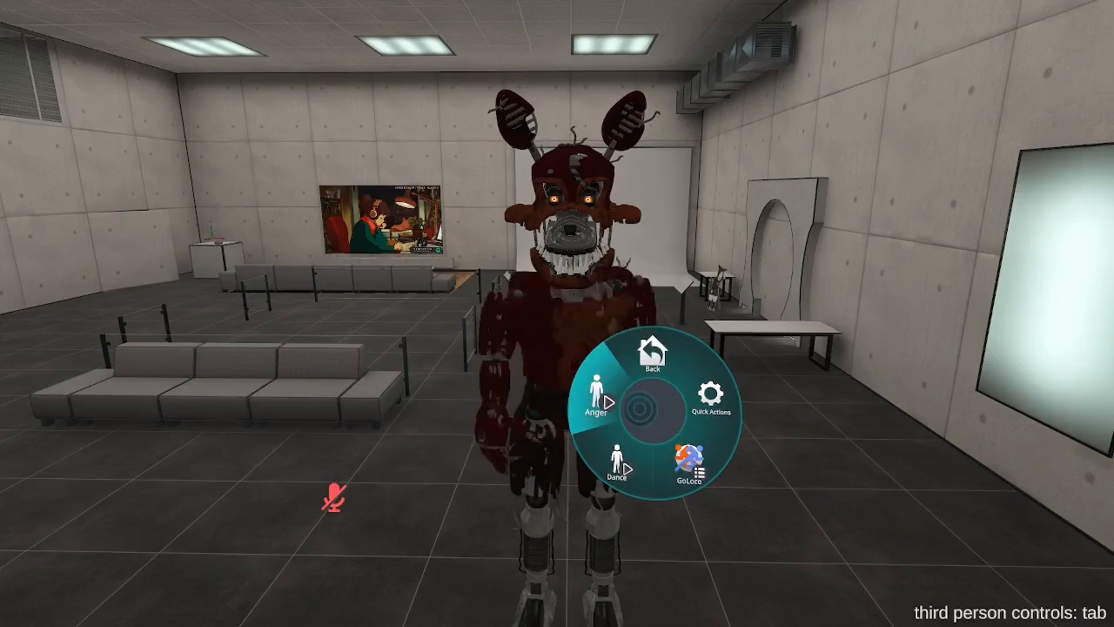
pyautogui.click(617, 461)
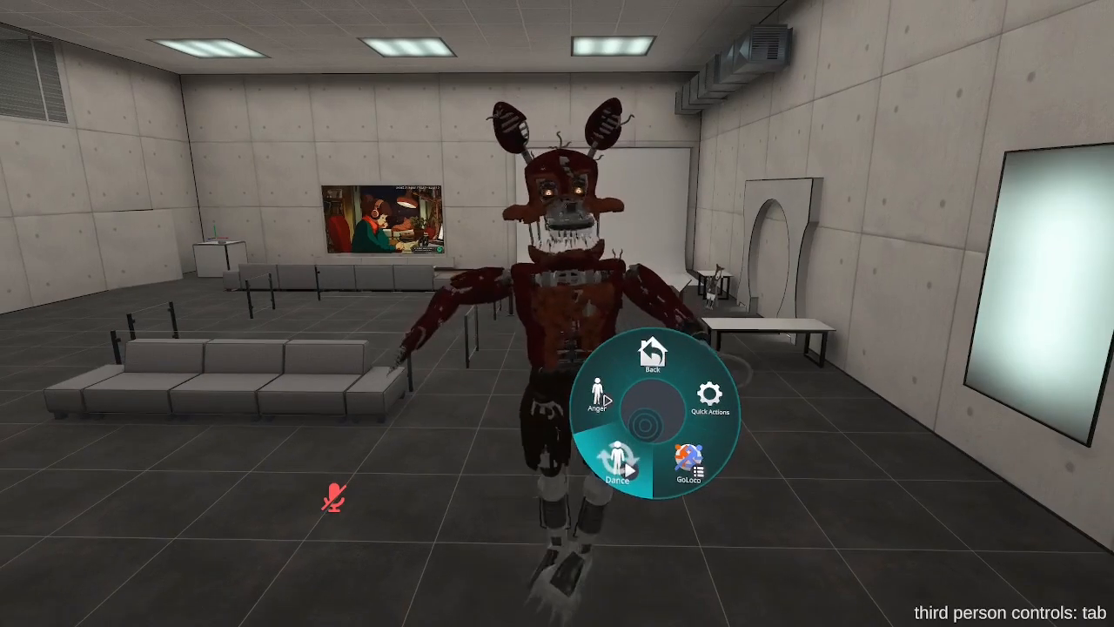
pyautogui.press('r')
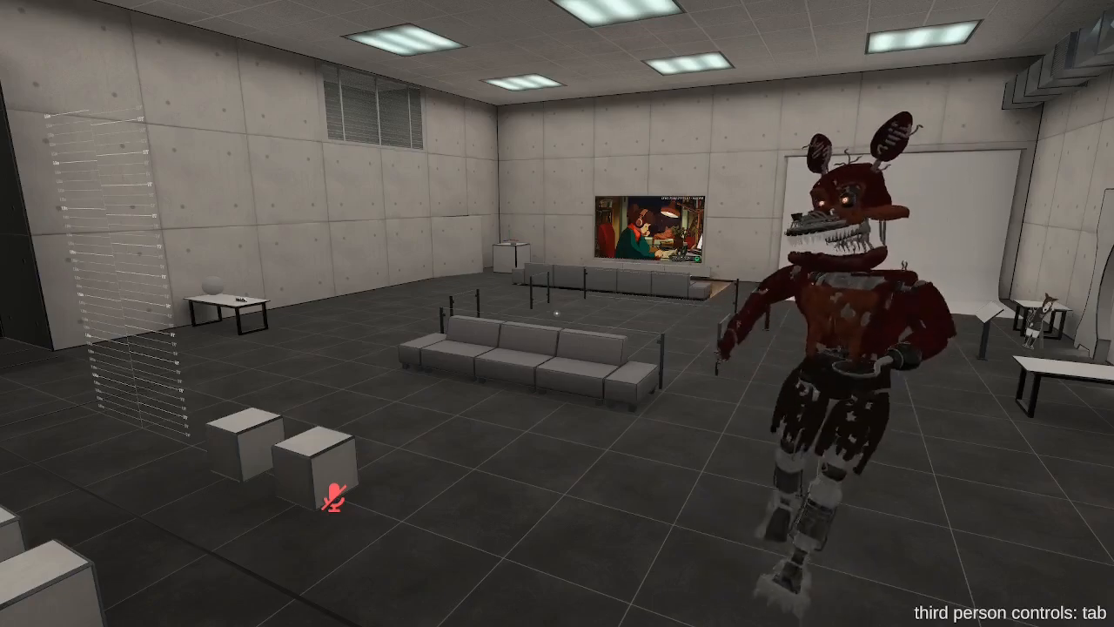
# Stop the dance and try the GoGo Loco chair sitting poses, Male and Male 2, then stand
pyautogui.press('r')
pyautogui.click(647, 426)
pyautogui.click(662, 426)
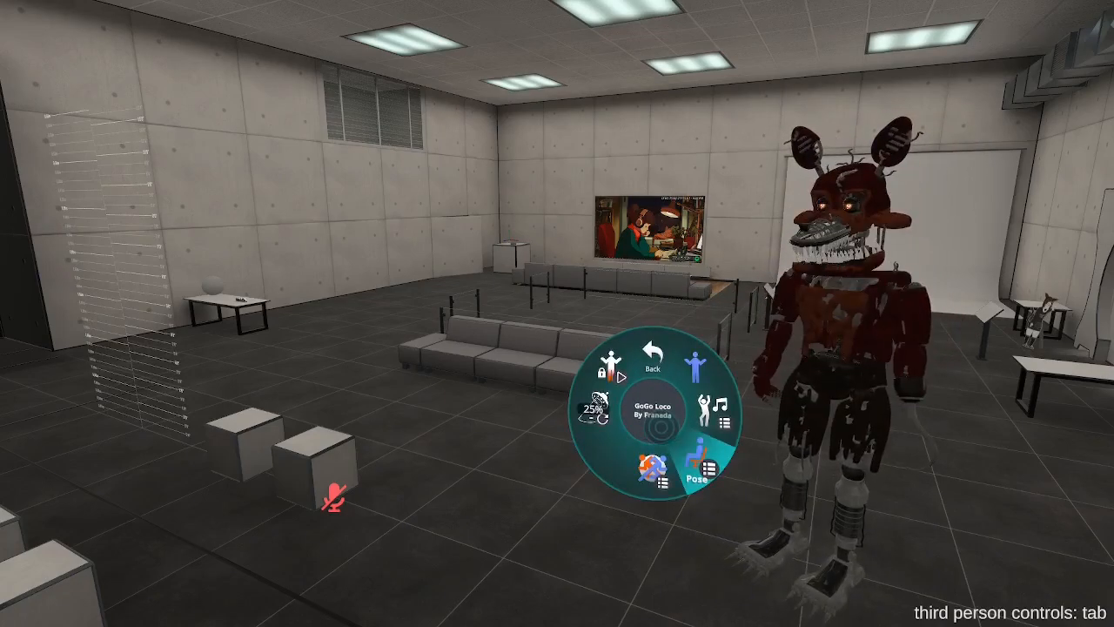
pyautogui.click(666, 428)
pyautogui.click(674, 416)
pyautogui.click(678, 410)
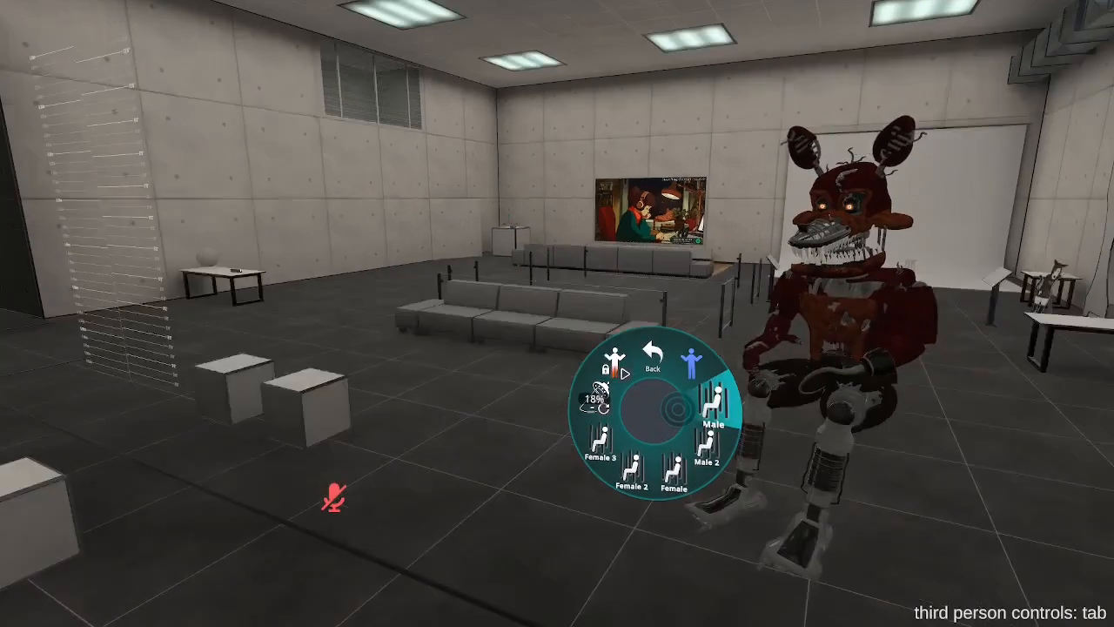
pyautogui.press('r')
pyautogui.press('r')
pyautogui.click(669, 393)
pyautogui.click(676, 418)
pyautogui.click(677, 407)
pyautogui.click(660, 387)
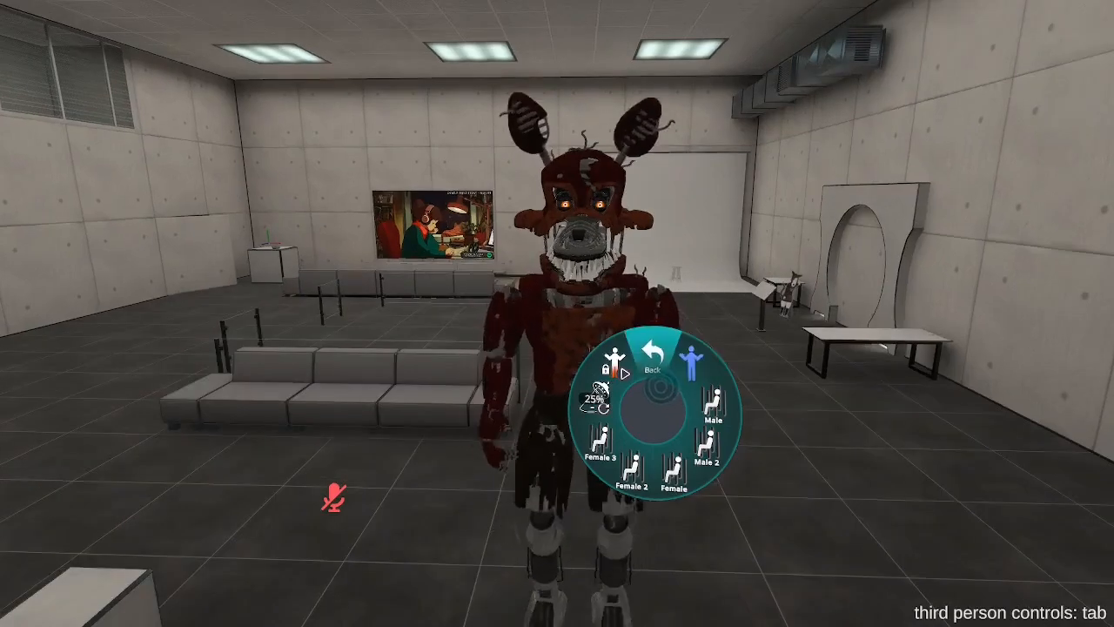
pyautogui.click(654, 385)
# Try the squat poses Squate 2, Cross and Squat, then the Exauste and Relax poses
pyautogui.click(669, 428)
pyautogui.click(674, 419)
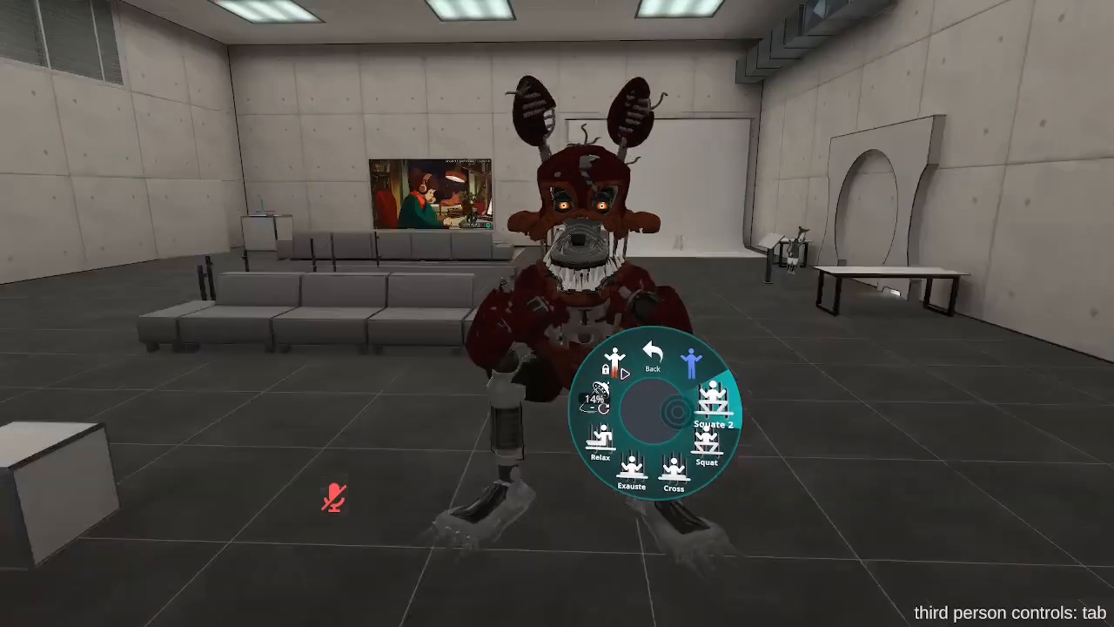
pyautogui.click(665, 428)
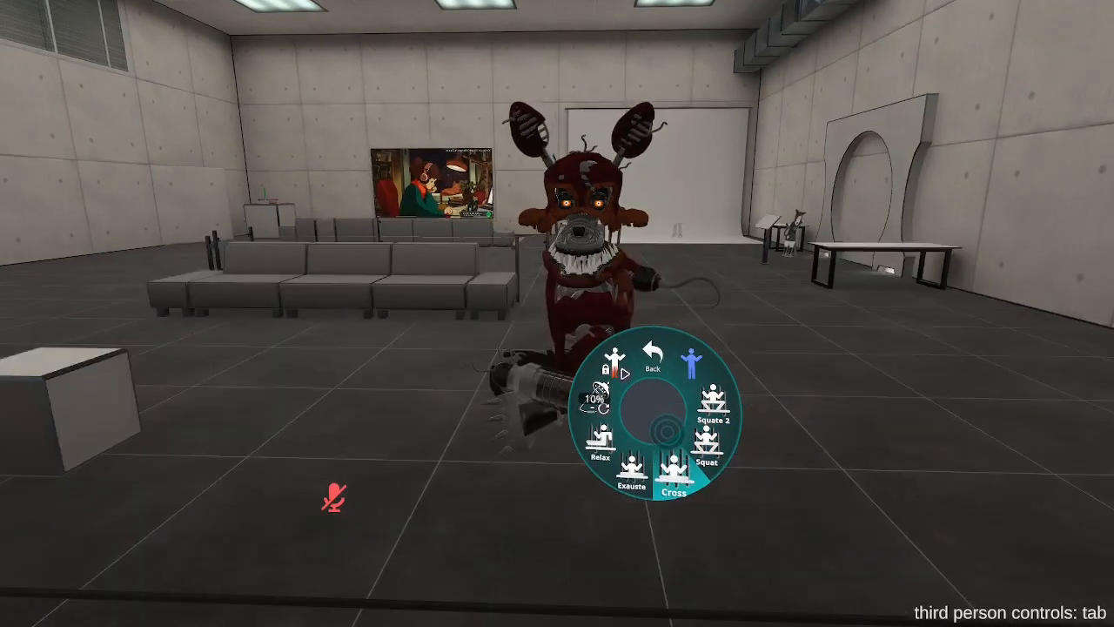
pyautogui.click(665, 416)
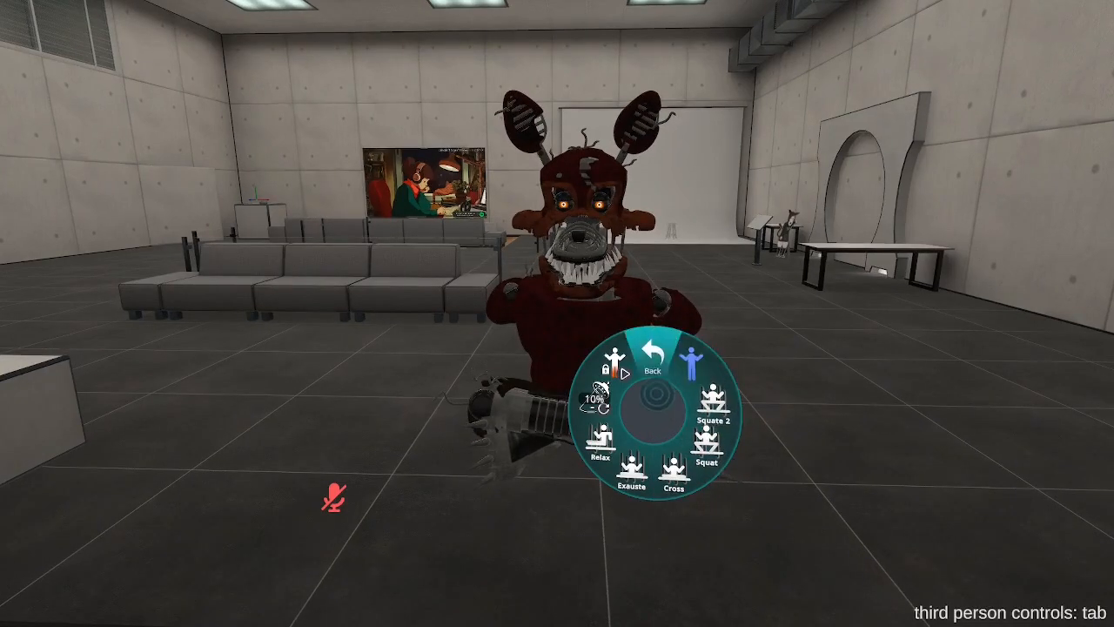
pyautogui.press('Escape')
pyautogui.press('Escape')
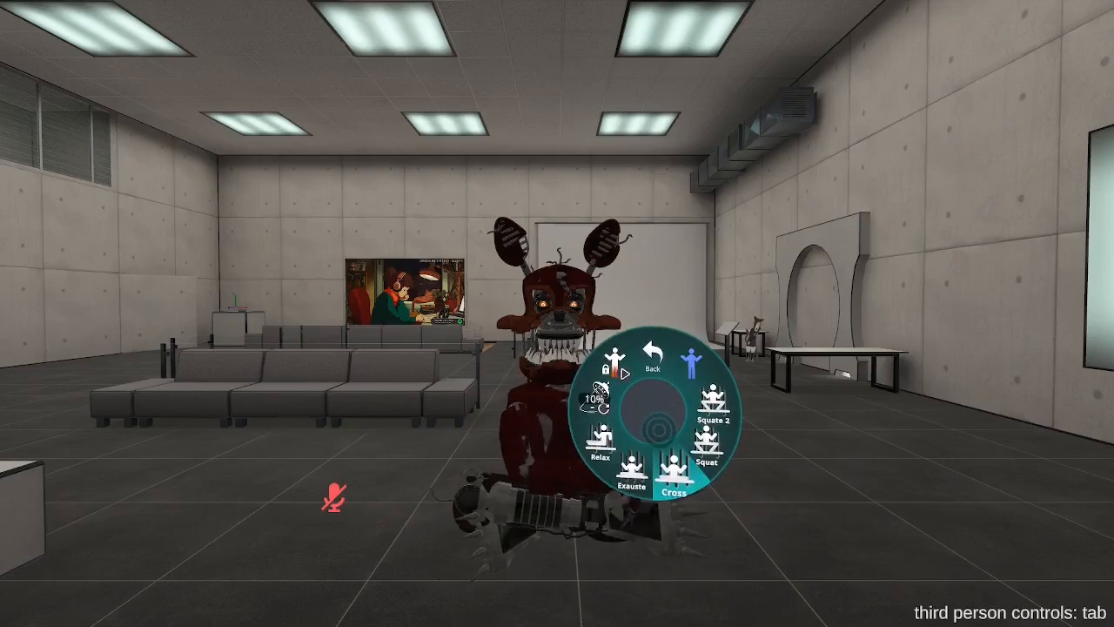
pyautogui.click(645, 434)
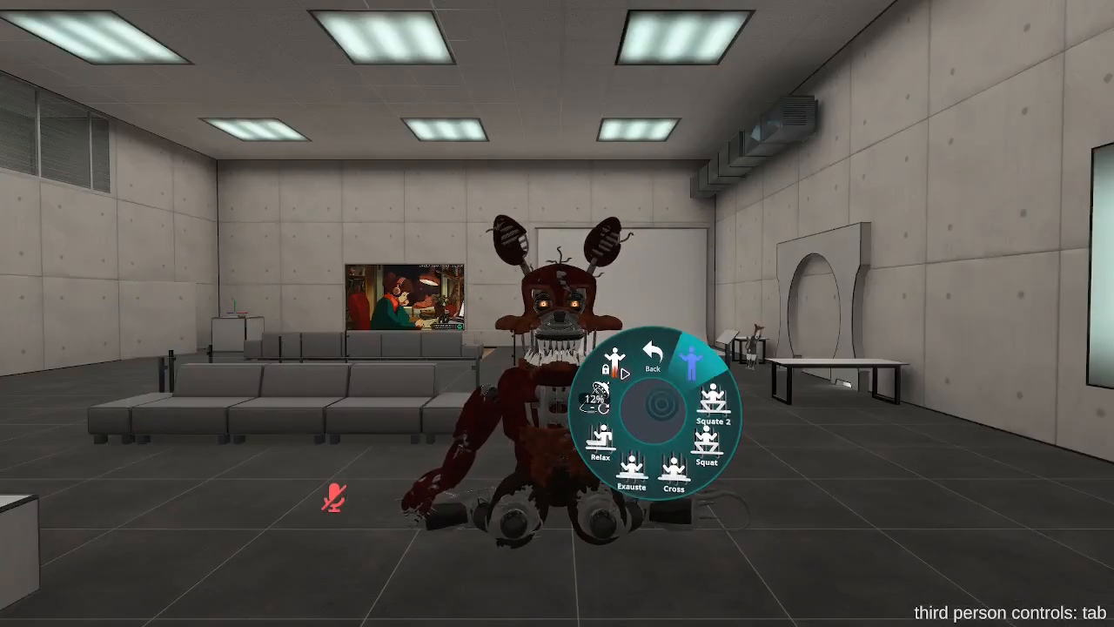
pyautogui.click(633, 423)
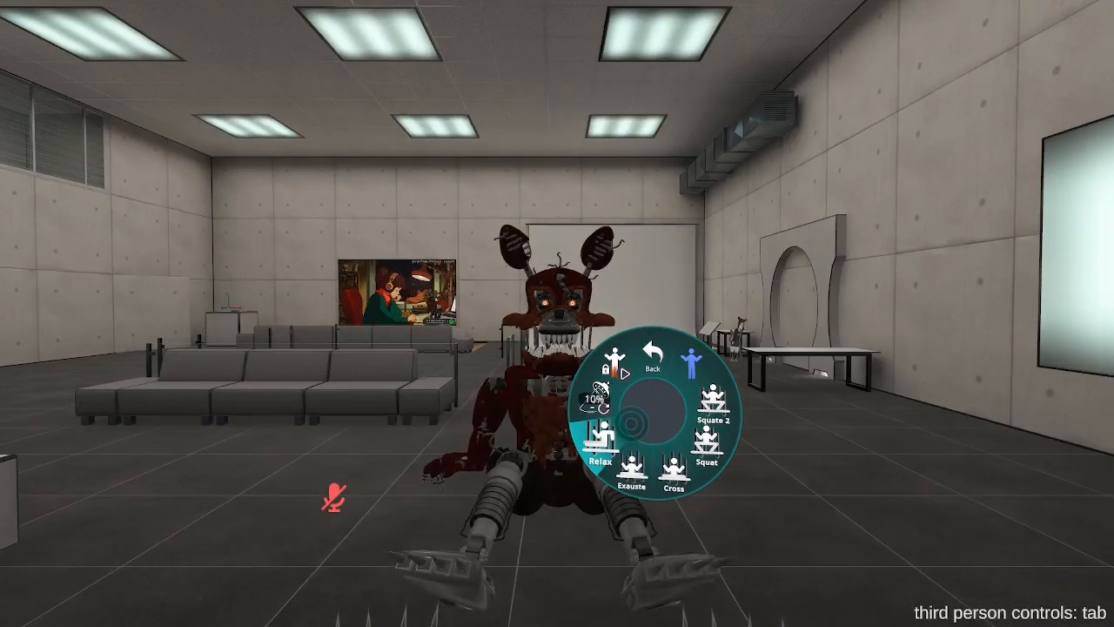
pyautogui.press('r')
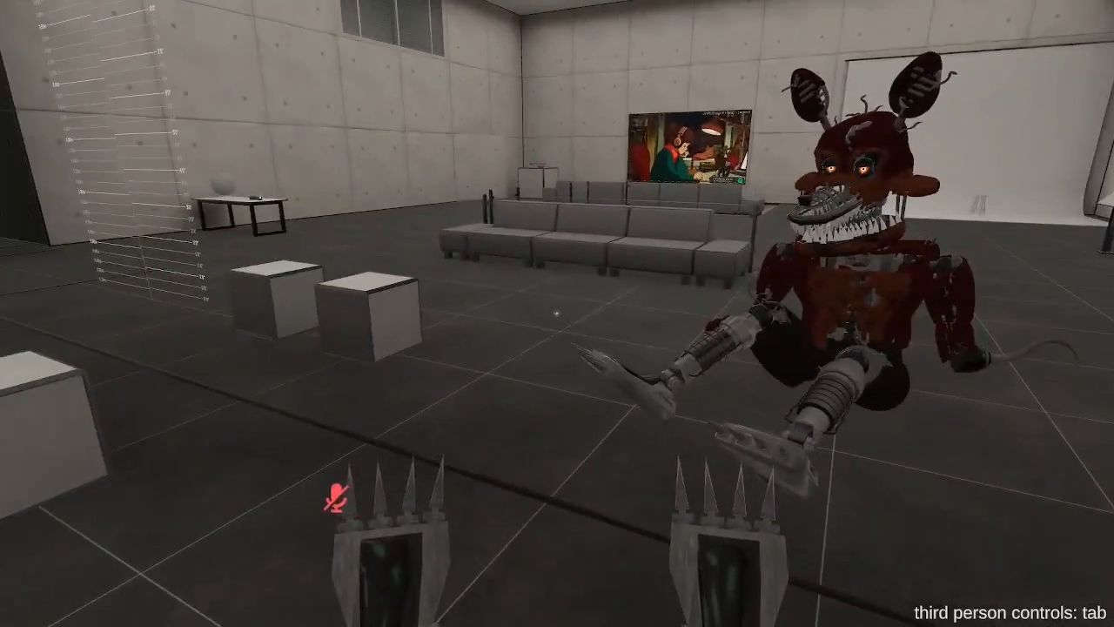
# Try the lying poses Prone, Lie Back 2 and Lie Back, then return to the GoGo Loco page
pyautogui.press('r')
pyautogui.click(670, 392)
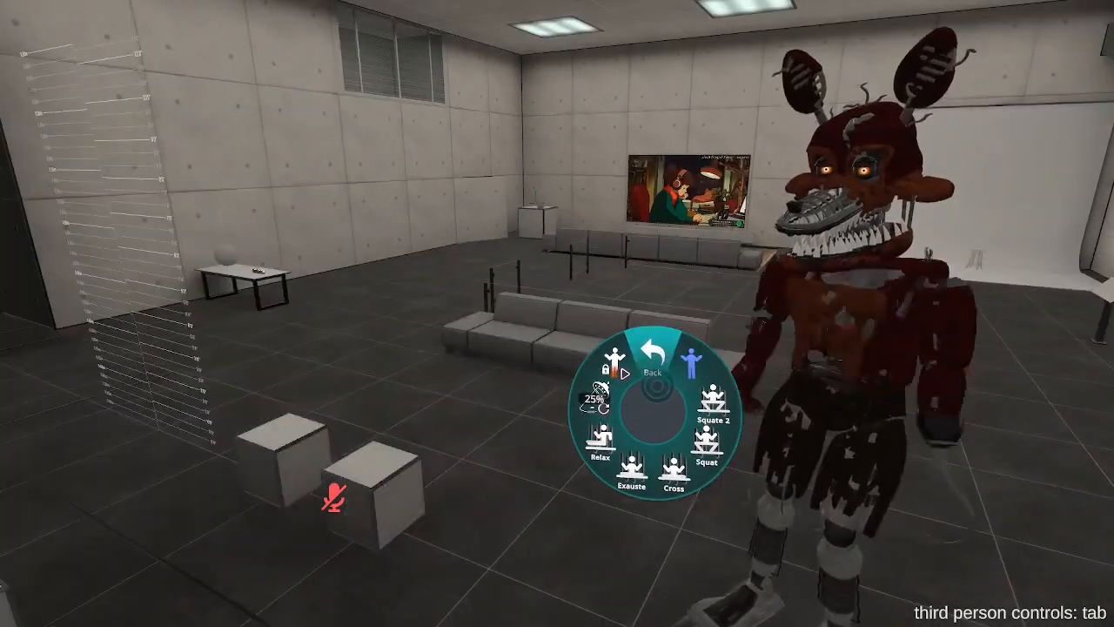
pyautogui.click(657, 386)
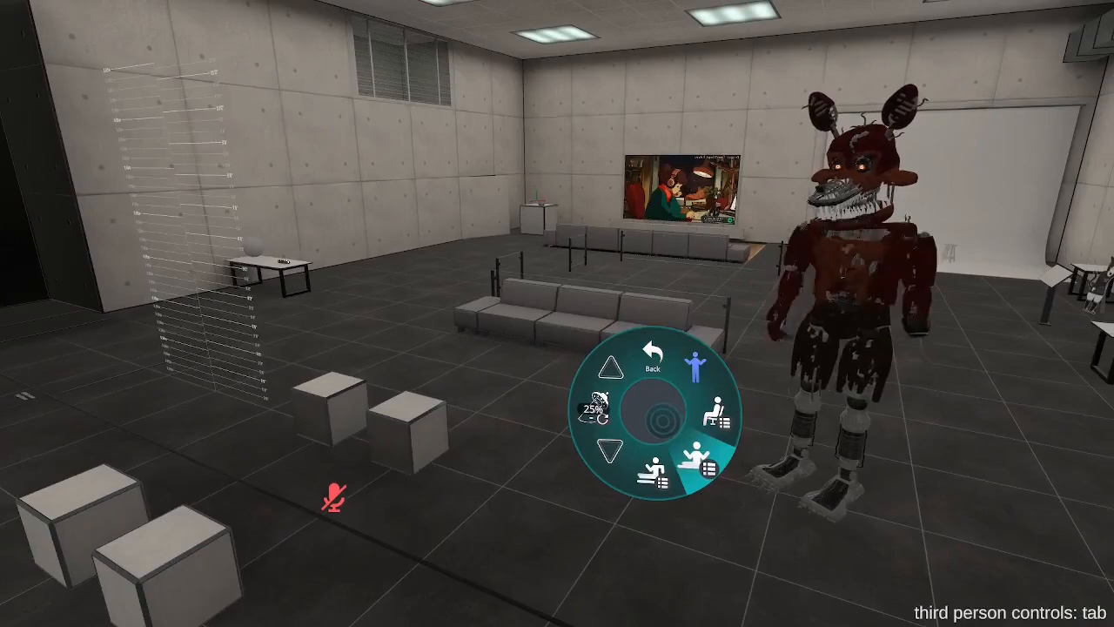
pyautogui.click(654, 474)
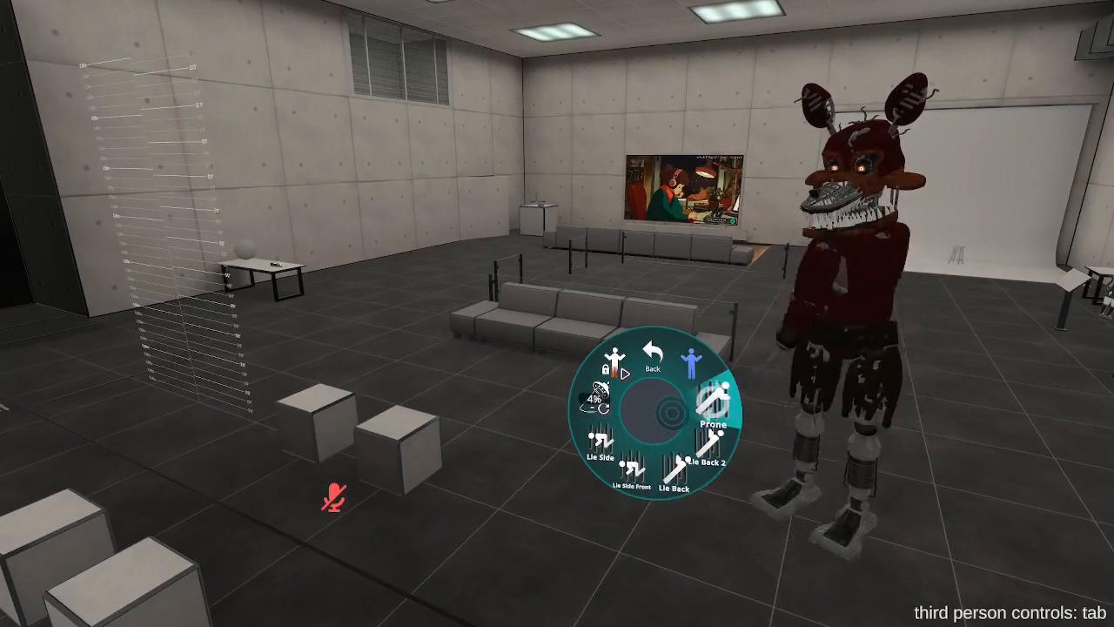
pyautogui.click(671, 412)
pyautogui.click(669, 394)
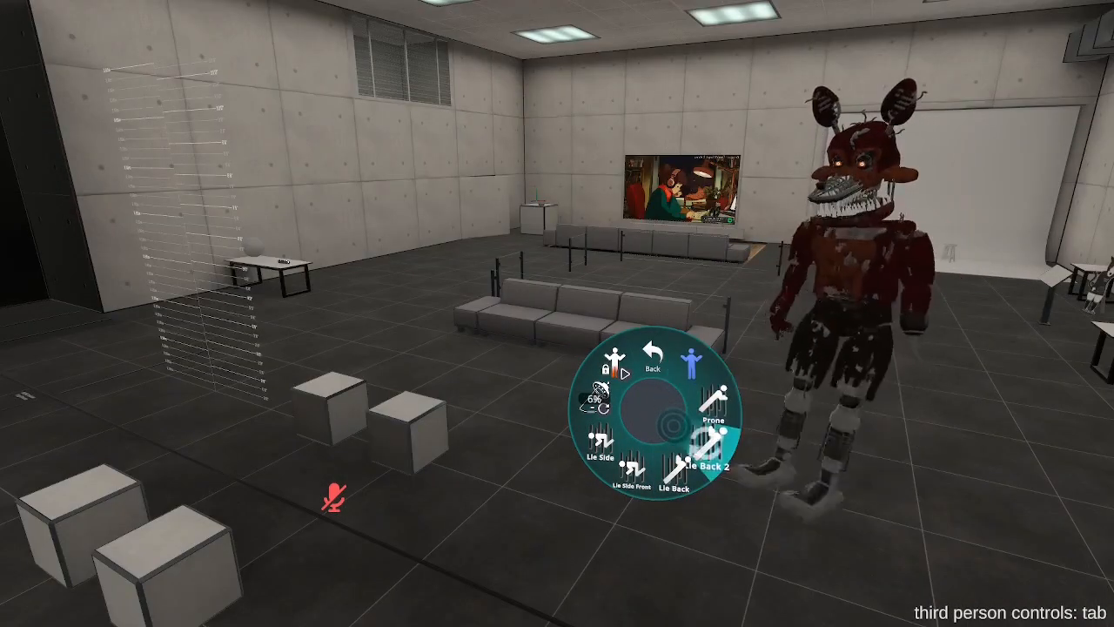
pyautogui.click(709, 444)
pyautogui.click(690, 364)
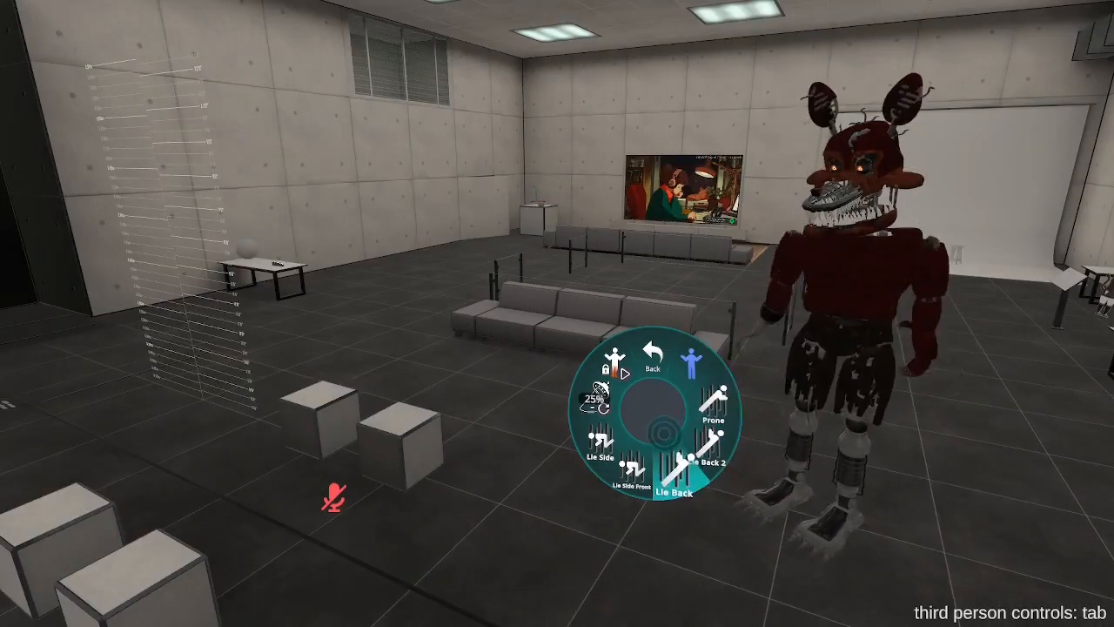
pyautogui.click(663, 433)
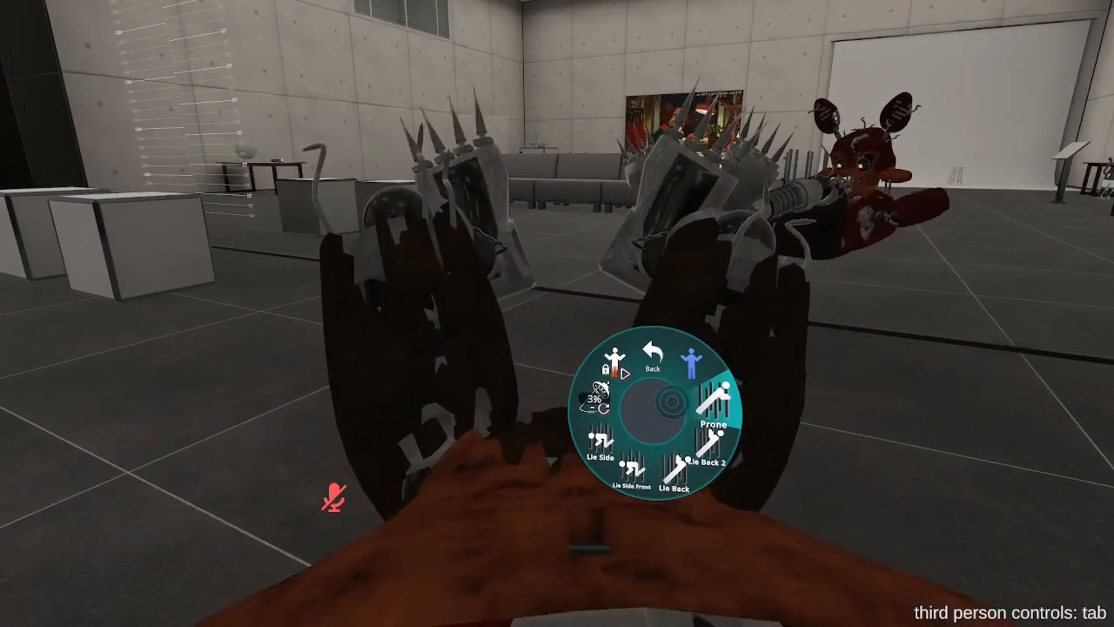
pyautogui.click(669, 394)
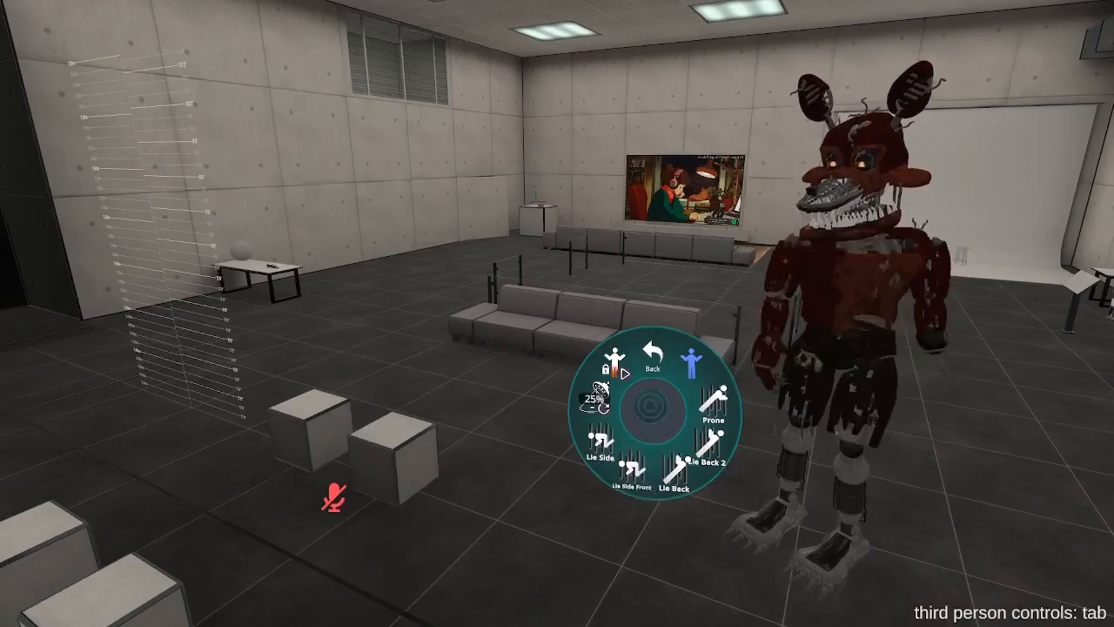
pyautogui.press('s')
pyautogui.click(653, 394)
pyautogui.click(653, 394)
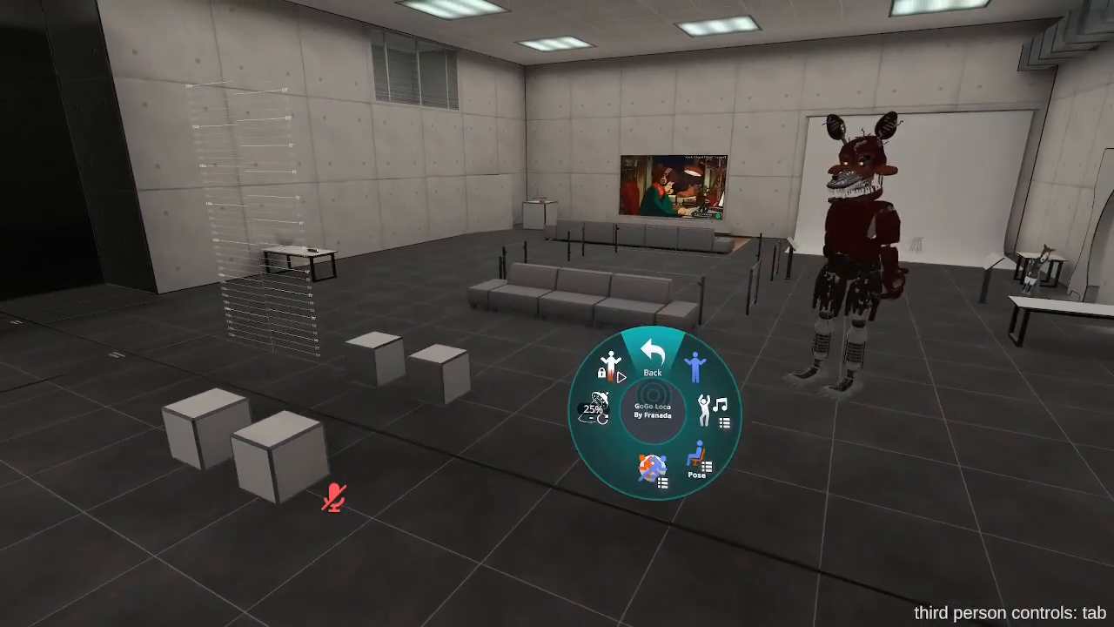
# Adjust the 25% height setting, reset to standing idle and walk over to the height ruler
pyautogui.click(598, 405)
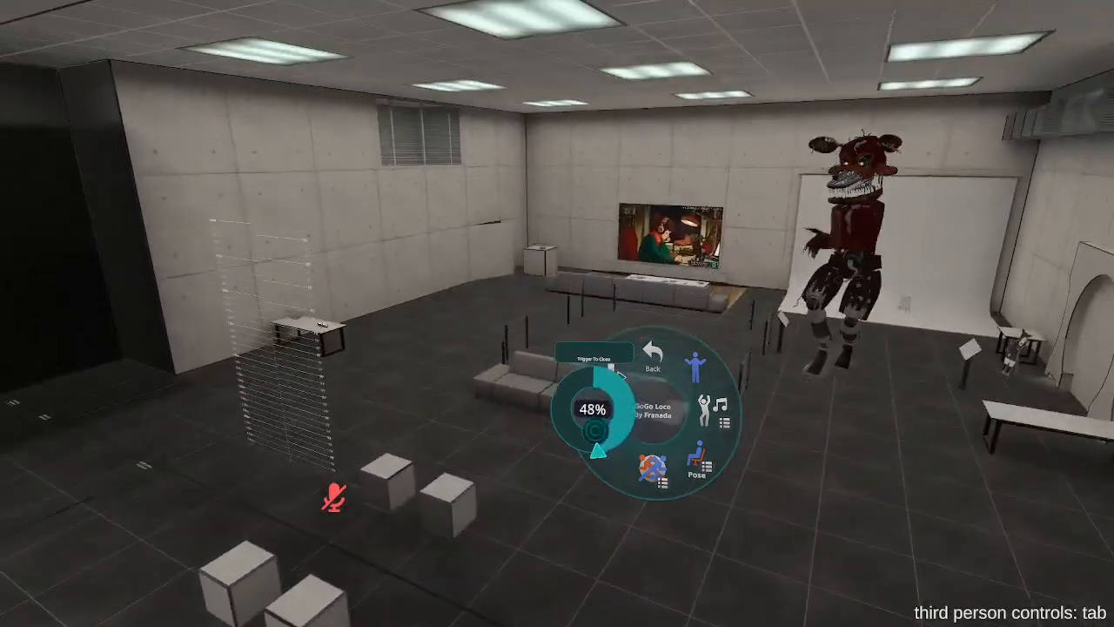
pyautogui.click(669, 392)
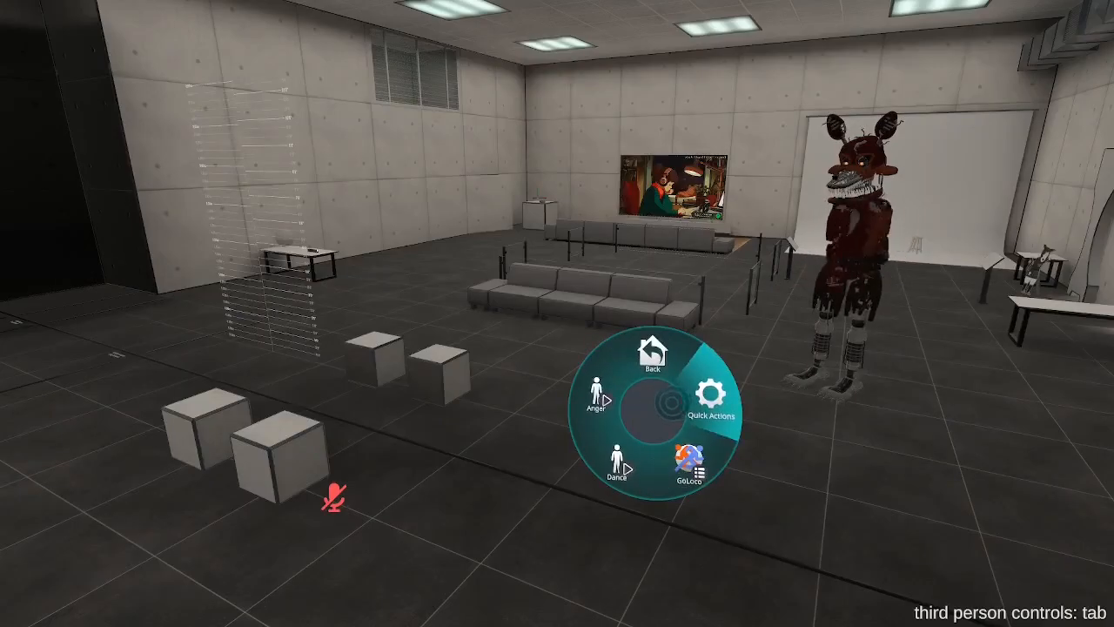
pyautogui.press('r')
pyautogui.press('s')
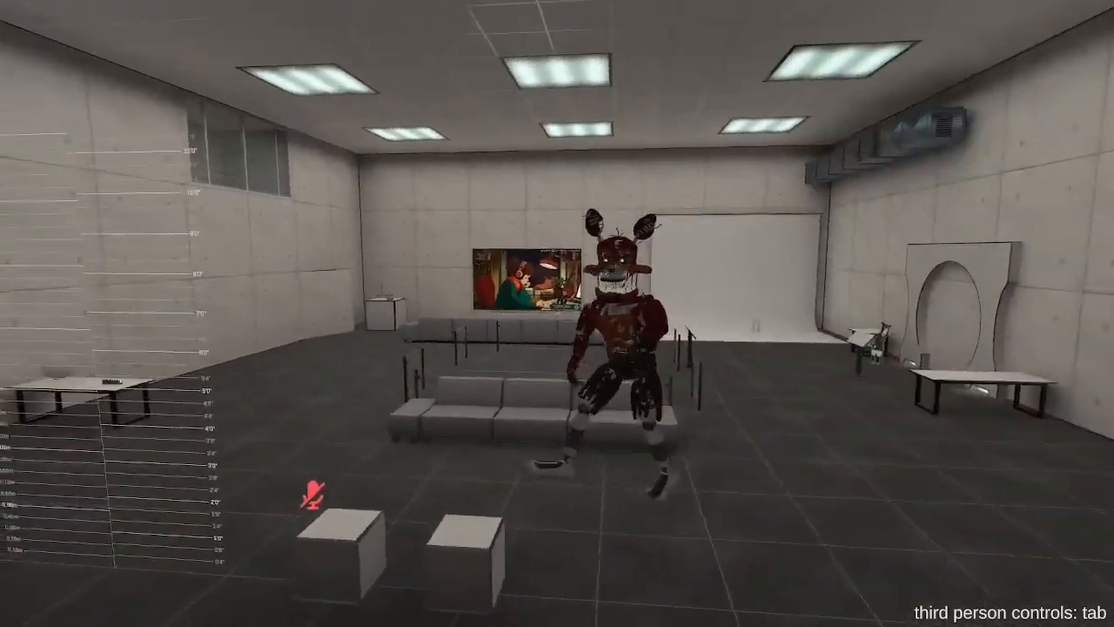
pyautogui.press('a')
pyautogui.press('w')
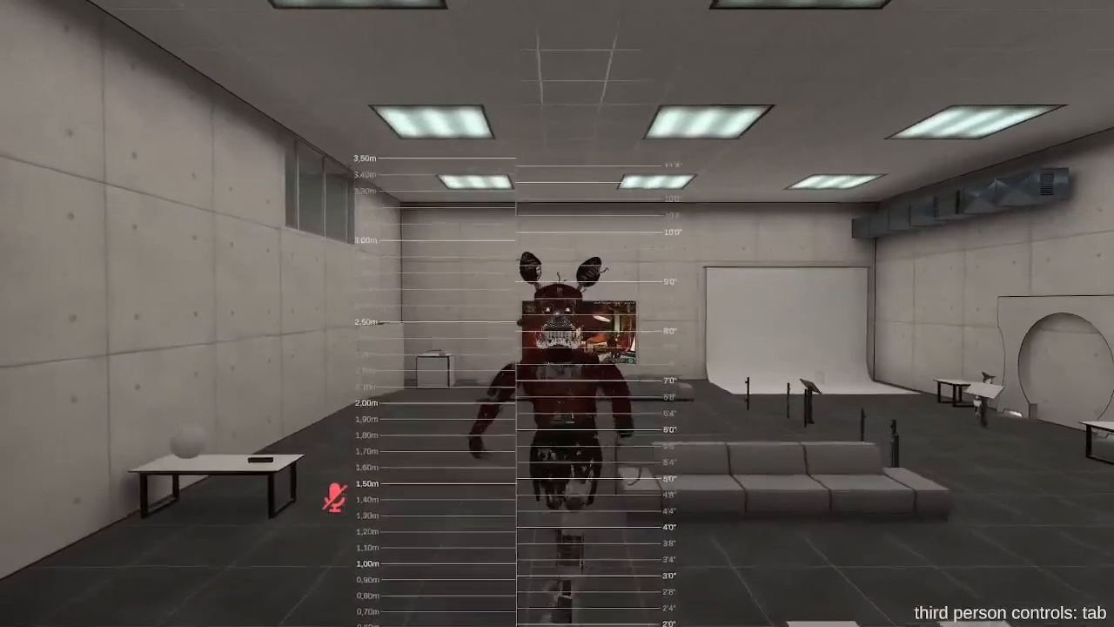
pyautogui.press('a')
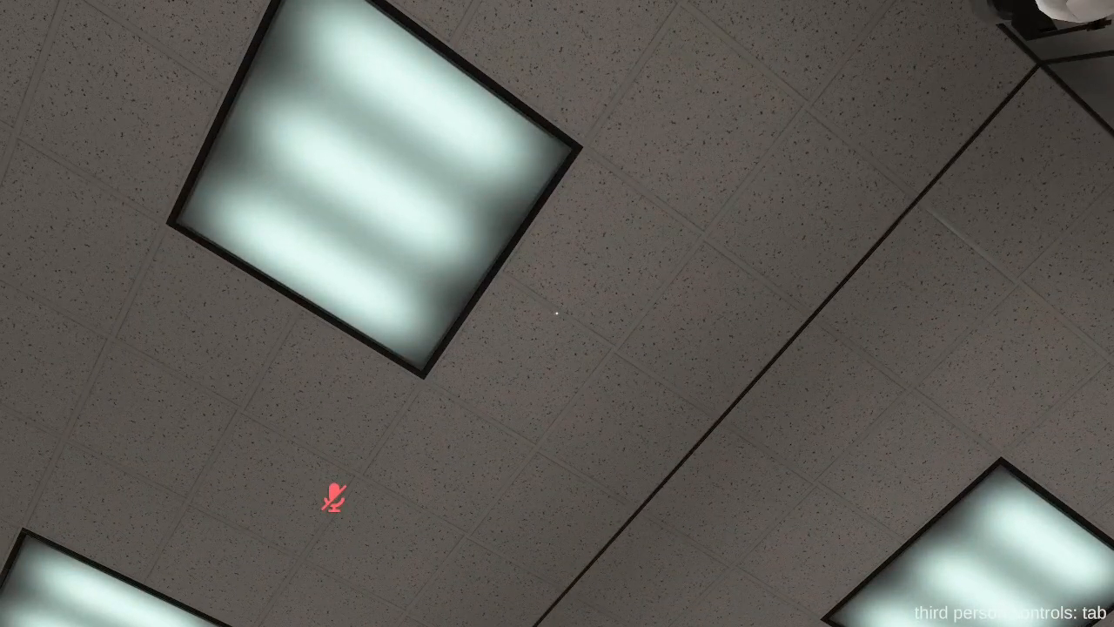
pyautogui.hotkey('alt', 'Tab')
pyautogui.hotkey('alt', 'Tab')
# Return to the Unity project and fly the scene view back out from the Foxy avatar
pyautogui.click(217, 250)
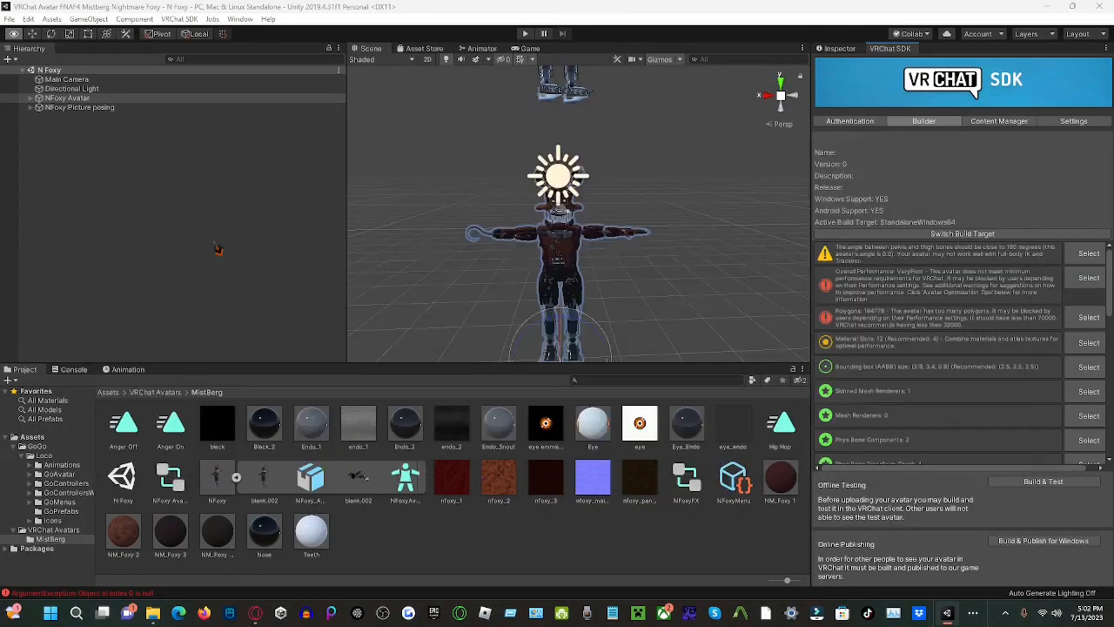
pyautogui.moveTo(700, 155)
pyautogui.mouseDown(button='right')
pyautogui.moveTo(707, 131)
pyautogui.moveTo(687, 145)
pyautogui.moveTo(710, 171)
pyautogui.mouseUp(button='right')
pyautogui.press('s')
pyautogui.press('w')
pyautogui.press('s')
pyautogui.press('s')
pyautogui.moveTo(699, 295); pyautogui.dragTo(712, 320, button='right')
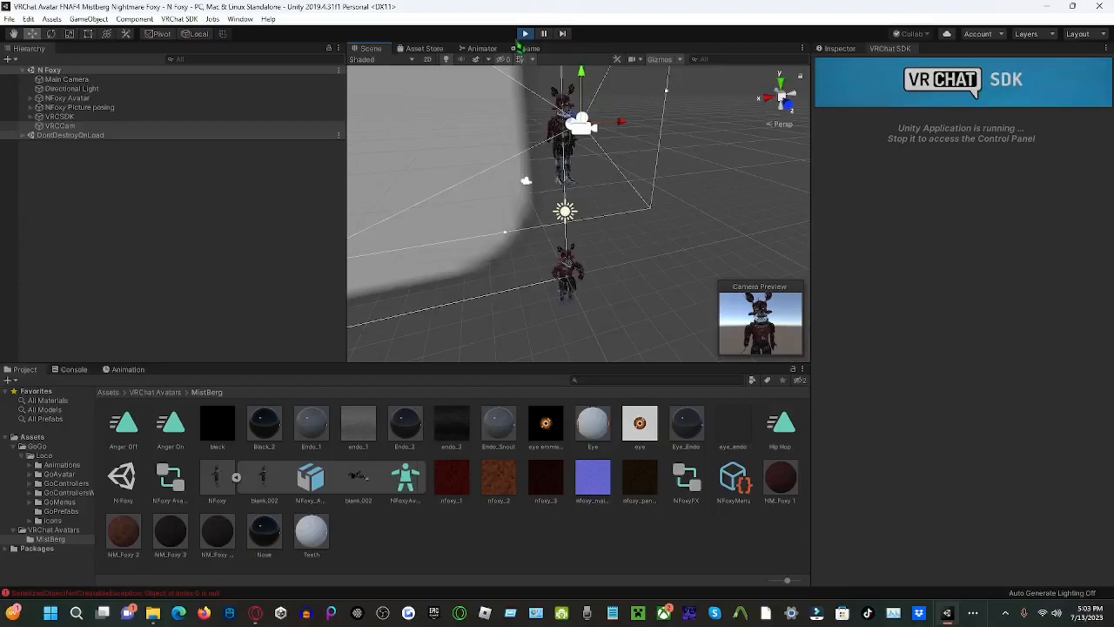
# Select the VRCCam thumbnail camera and position it in front of the avatar's head
pyautogui.click(371, 48)
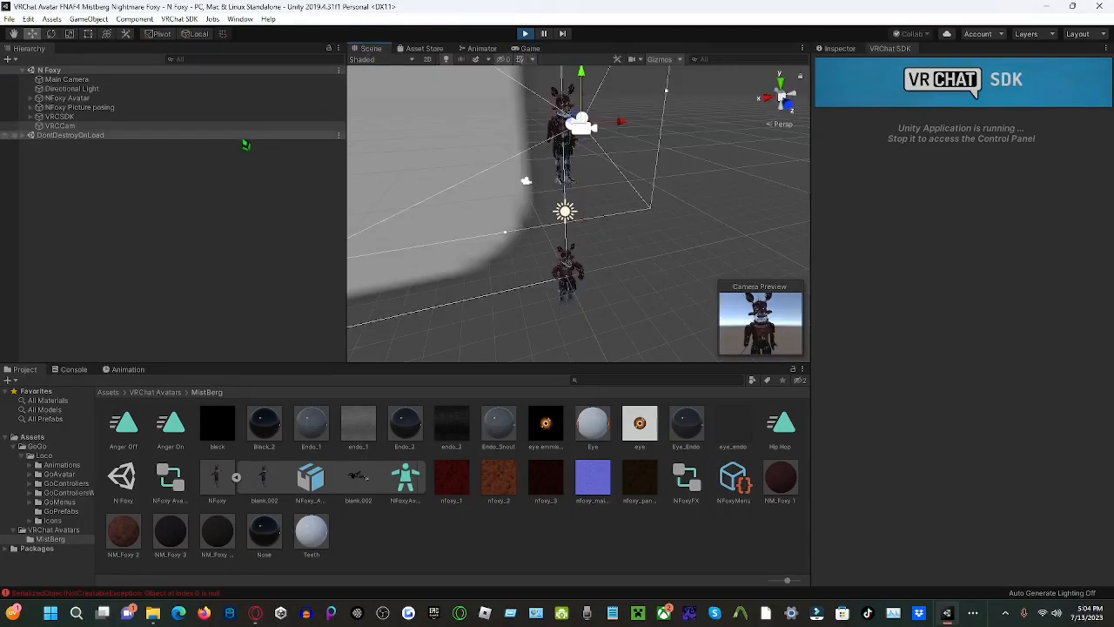
pyautogui.moveTo(487, 145); pyautogui.dragTo(587, 133, button='right')
pyautogui.doubleClick(244, 127)
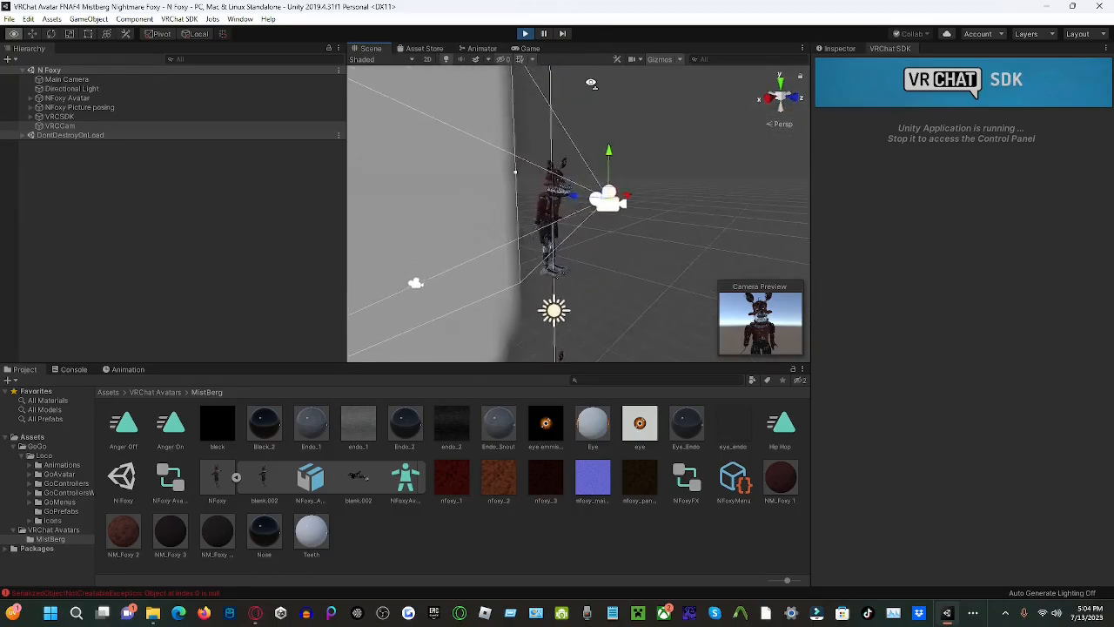
pyautogui.moveTo(588, 198)
pyautogui.mouseDown()
pyautogui.moveTo(570, 195)
pyautogui.moveTo(589, 199)
pyautogui.mouseUp()
pyautogui.moveTo(622, 164); pyautogui.dragTo(632, 155)
# Set VRCCam's field of view to 33.6 with a solid black background
pyautogui.click(843, 50)
pyautogui.moveTo(987, 226); pyautogui.dragTo(964, 224)
pyautogui.moveTo(629, 146); pyautogui.dragTo(629, 138)
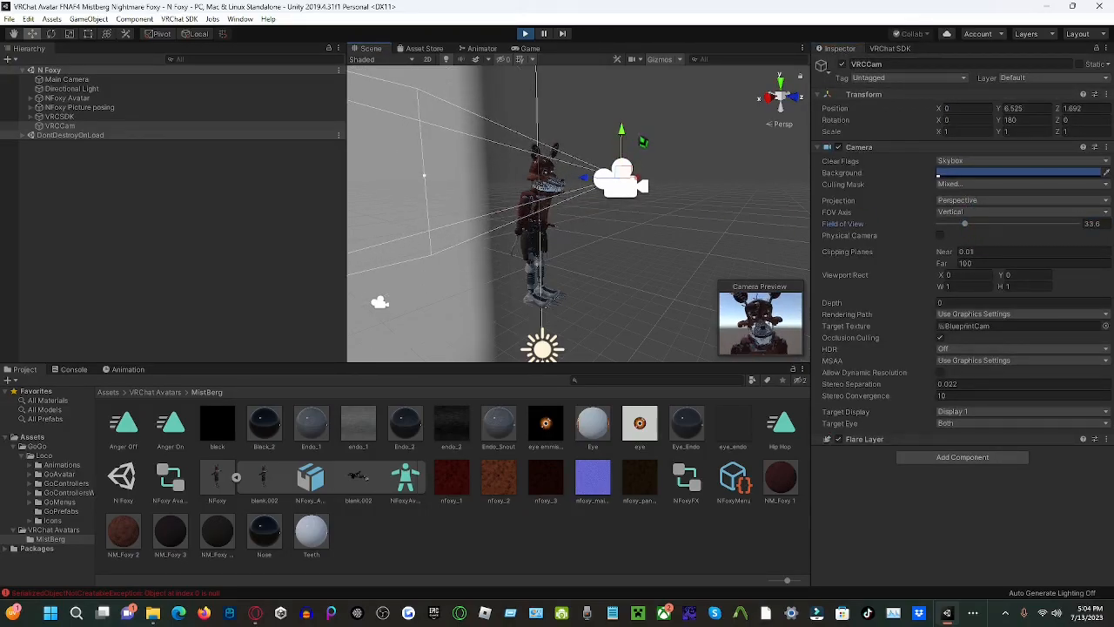
pyautogui.click(1009, 161)
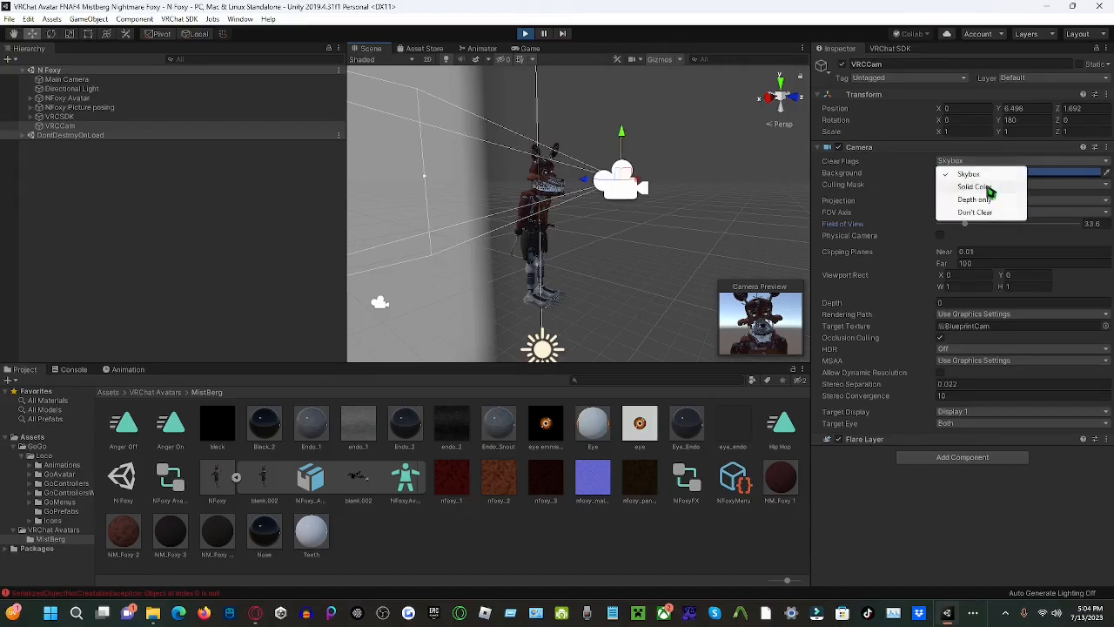
pyautogui.click(966, 185)
pyautogui.click(1018, 173)
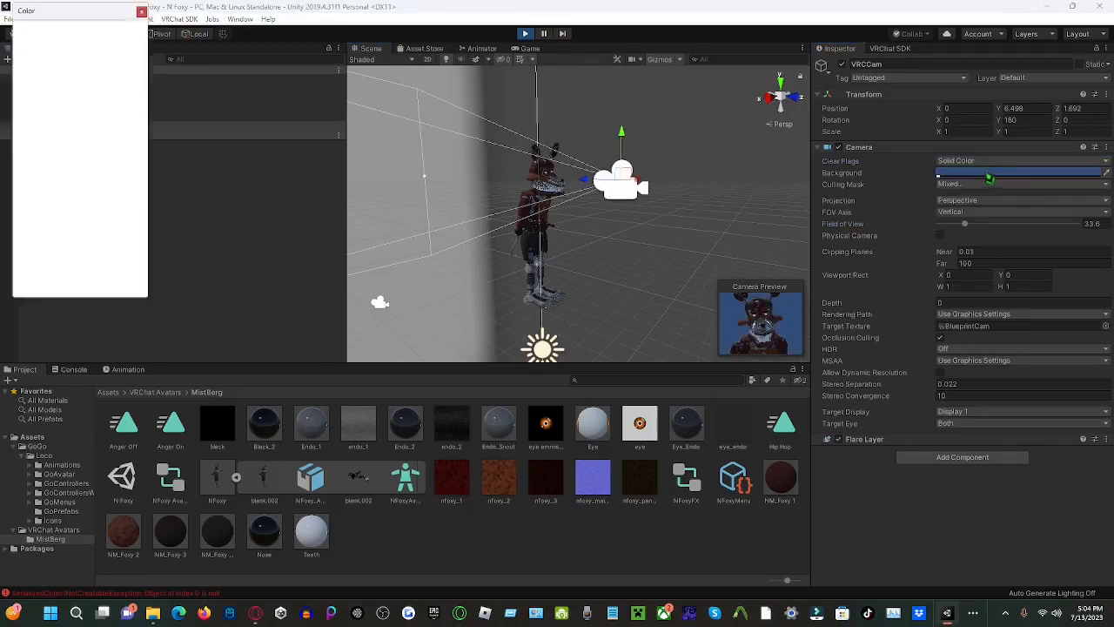
pyautogui.click(142, 11)
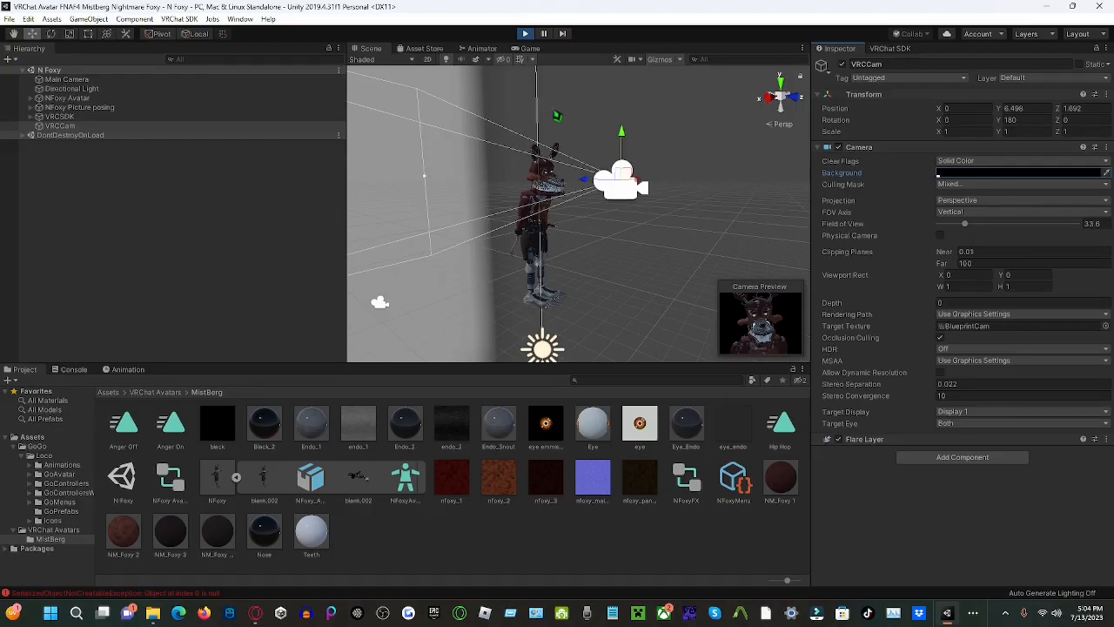
# Name the avatar 'FNAF4 Mistberg Nightmare Foxy' in the upload form
pyautogui.click(526, 50)
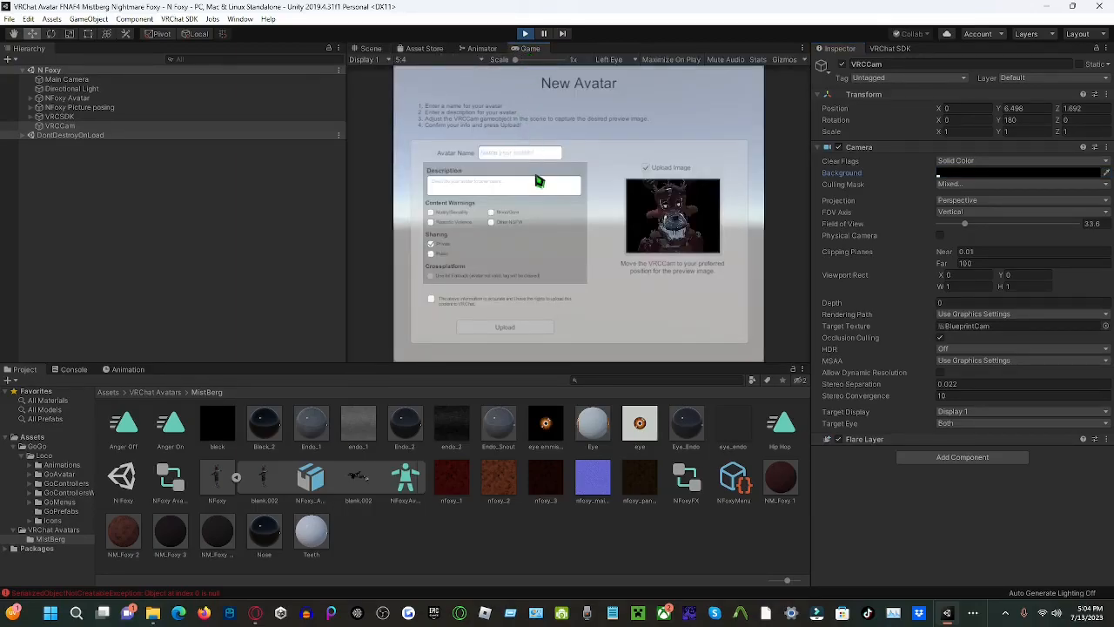
pyautogui.click(509, 160)
pyautogui.press('capslock')
pyautogui.write('FNAF4')
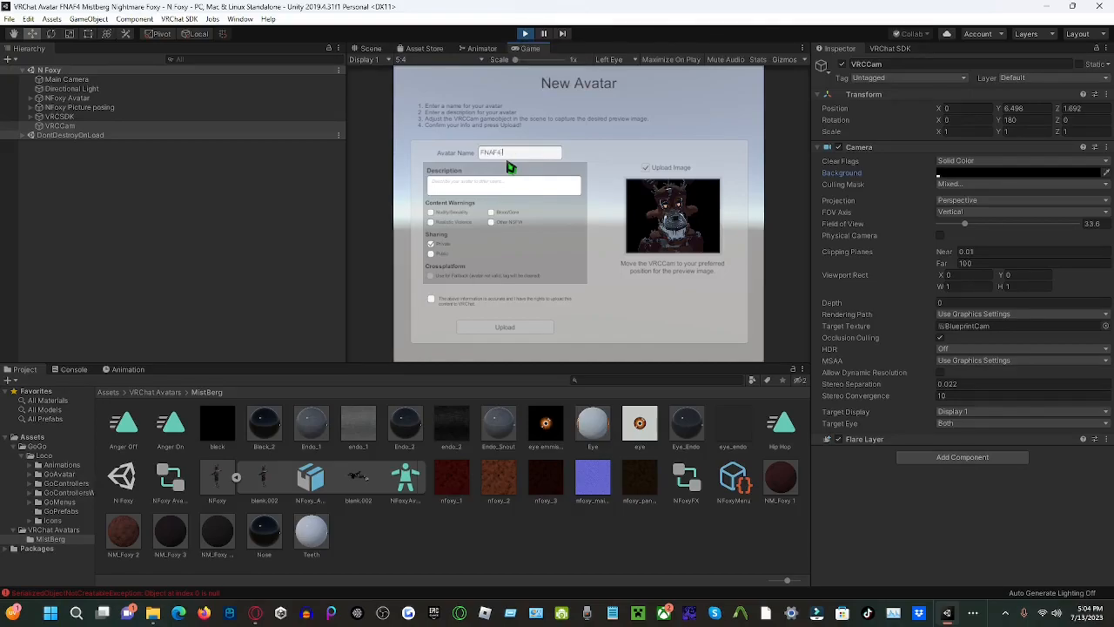
pyautogui.write(' M')
pyautogui.press('capslock')
pyautogui.write('istberg Nightmare')
pyautogui.press('capslock')
pyautogui.write('F')
pyautogui.press('capslock')
pyautogui.write('oxy')
# Enter 'Credit Mistberg' as the avatar description
pyautogui.click(516, 180)
pyautogui.write('c')
pyautogui.press('BackSpace')
pyautogui.press('capslock')
pyautogui.write('C')
pyautogui.press('capslock')
pyautogui.write('red')
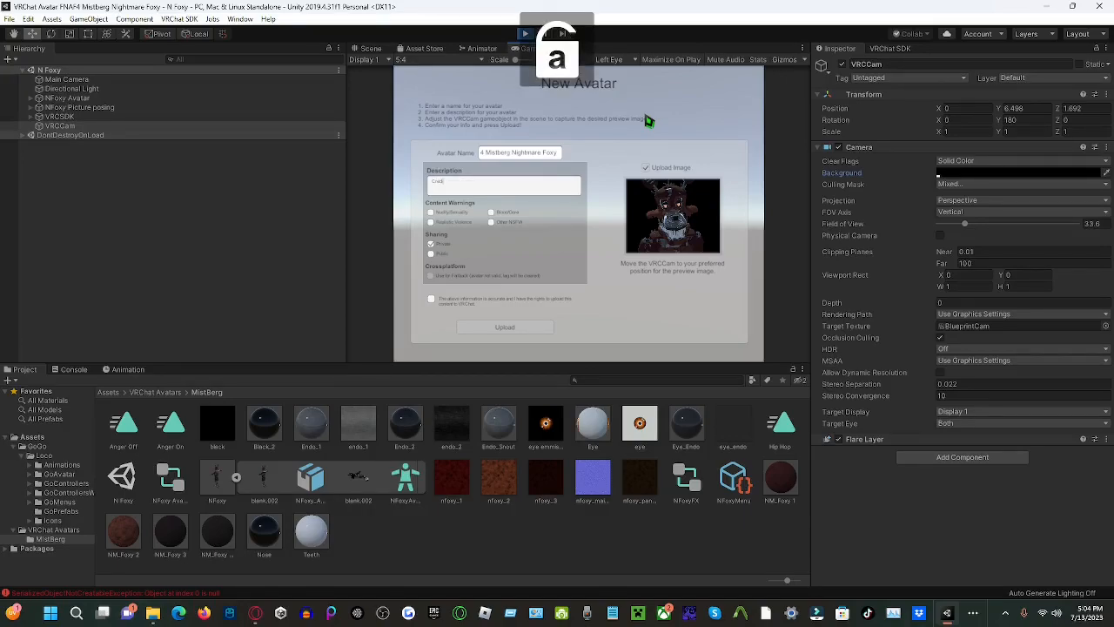
pyautogui.write('it')
pyautogui.press('capslock')
pyautogui.write('M')
pyautogui.press('capslock')
pyautogui.write('istbergcreation')
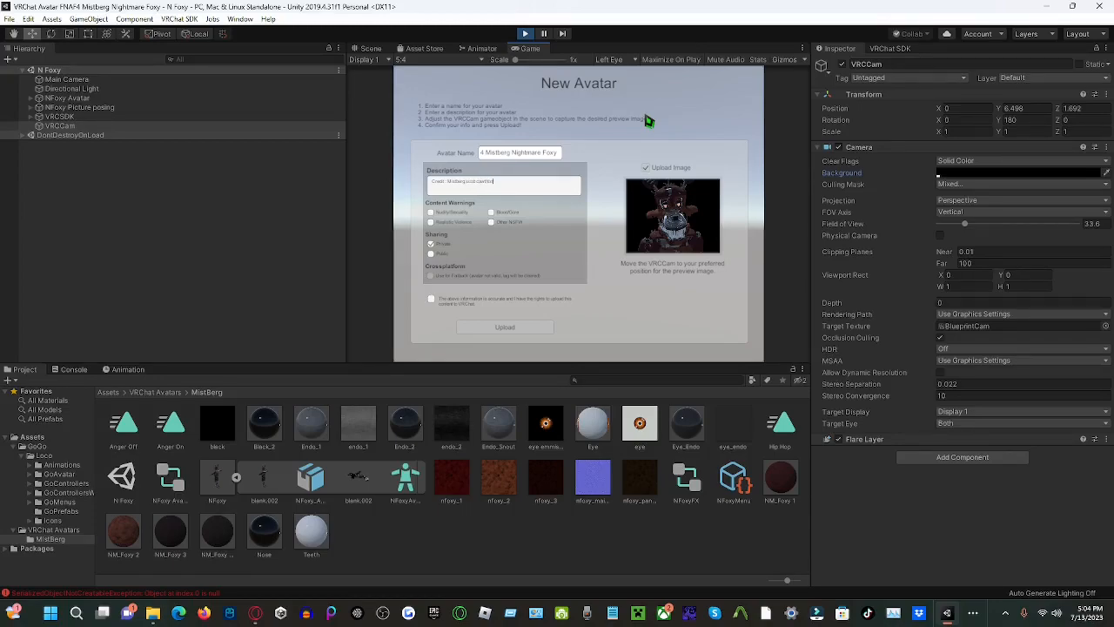
# Set the avatar to Public, accept the upload rights terms and upload it
pyautogui.click(429, 254)
pyautogui.click(432, 298)
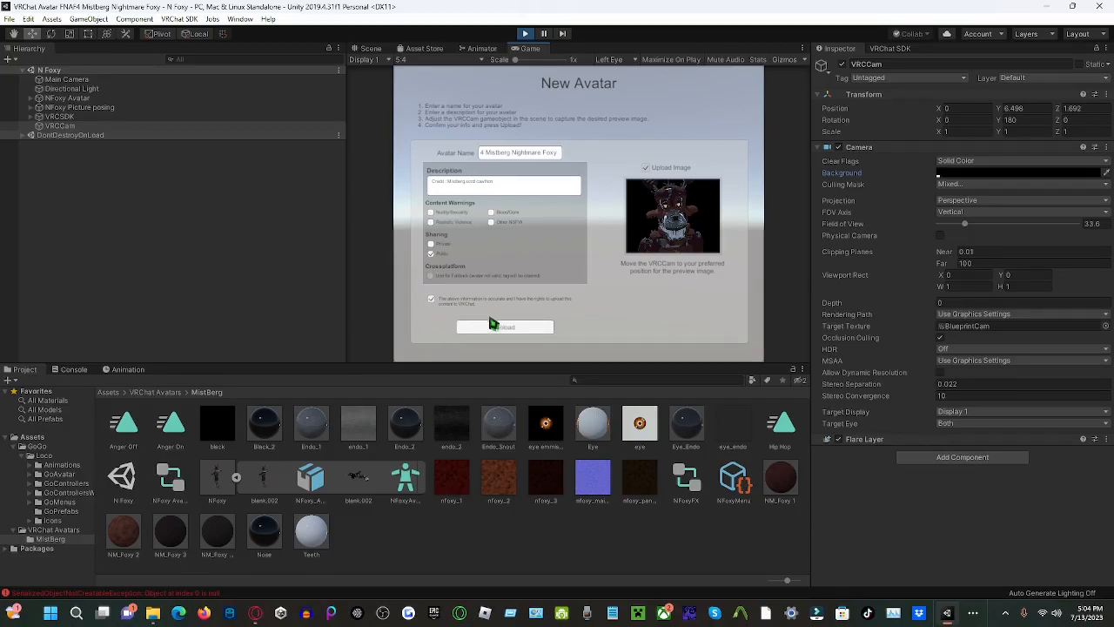
pyautogui.click(514, 330)
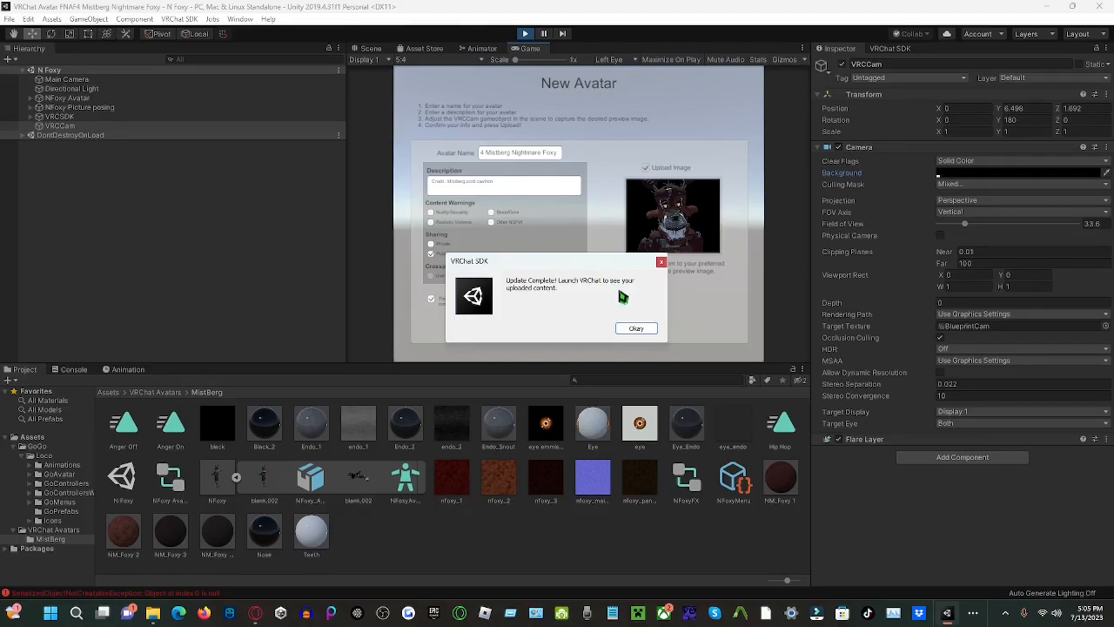
pyautogui.click(636, 328)
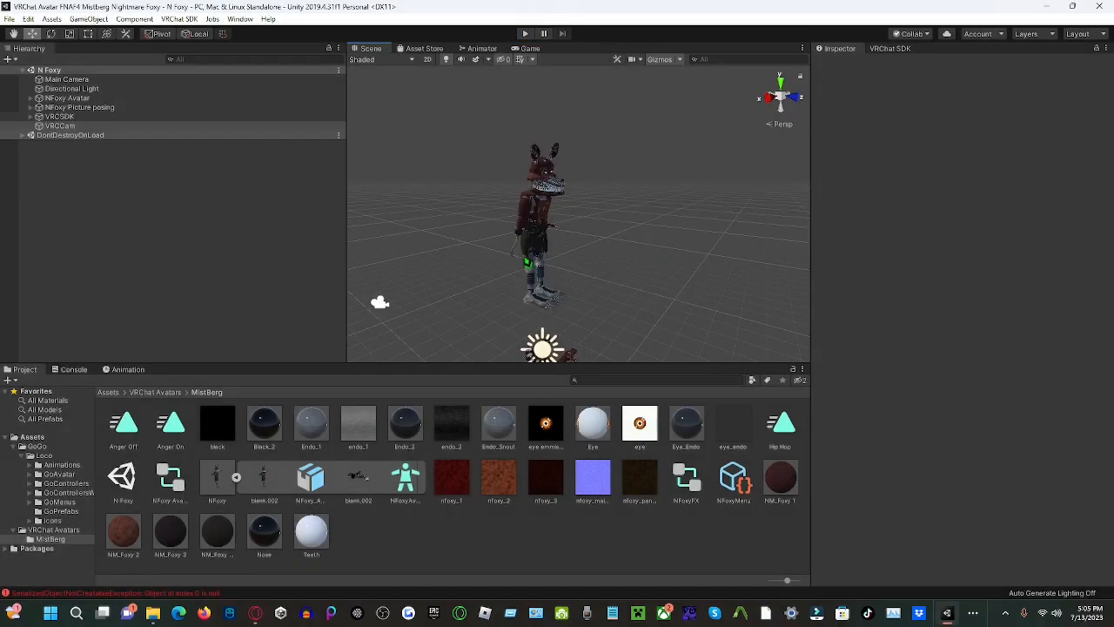
pyautogui.moveTo(603, 207); pyautogui.dragTo(522, 179, button='right')
# Delete the NFoxy Picture posing object from the scene
pyautogui.press('w')
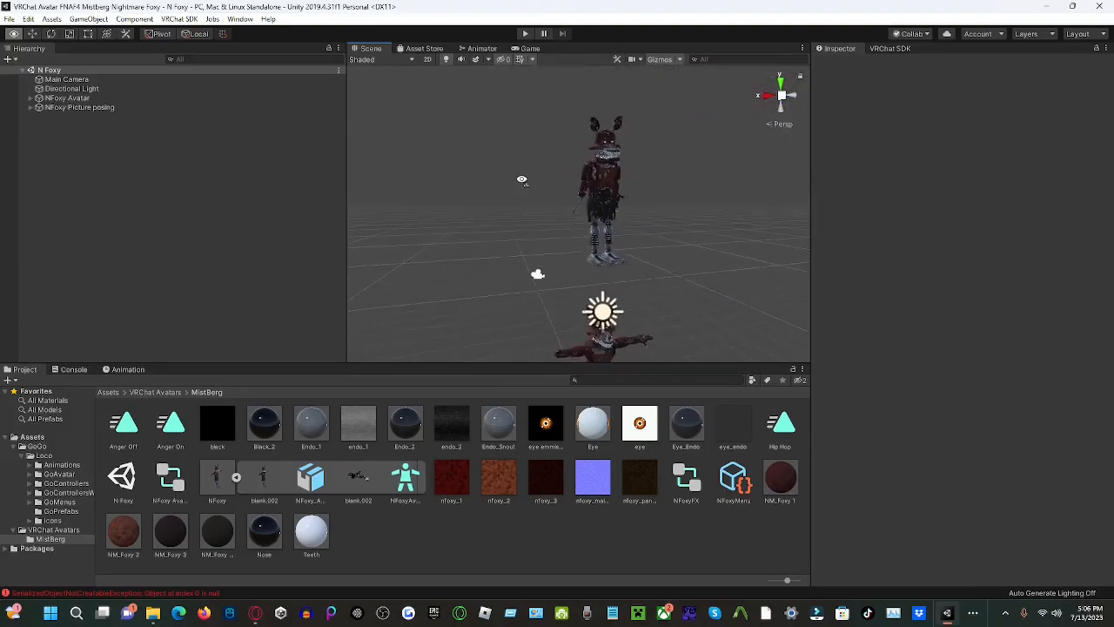
pyautogui.rightClick(87, 108)
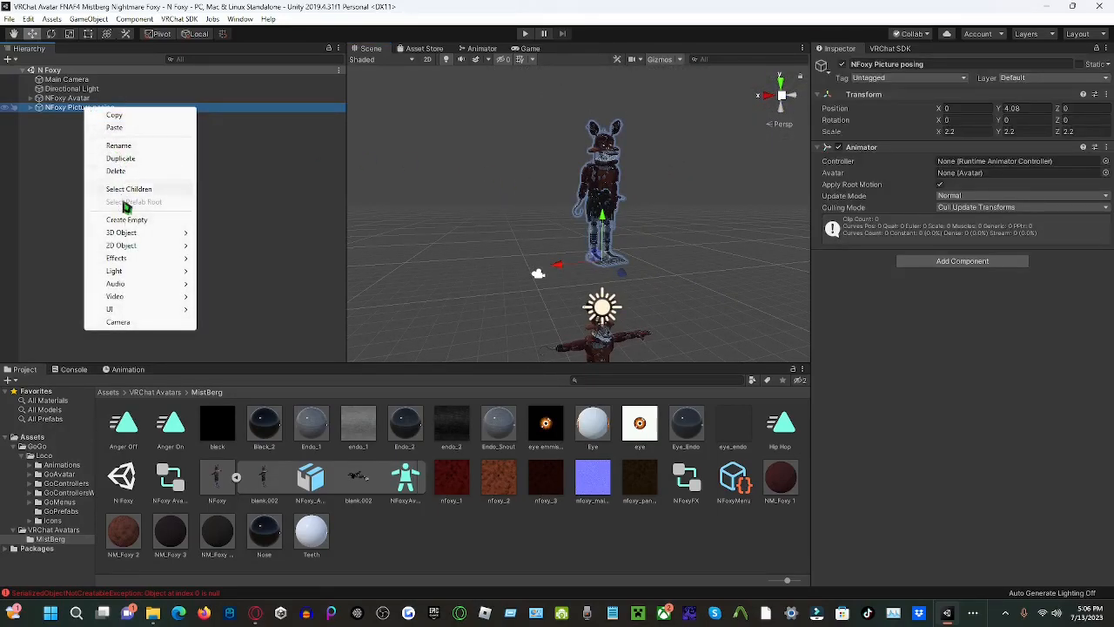
pyautogui.click(129, 171)
pyautogui.press('w')
pyautogui.moveTo(524, 216)
pyautogui.mouseDown(button='right')
pyautogui.moveTo(564, 316)
pyautogui.moveTo(510, 261)
pyautogui.moveTo(490, 207)
pyautogui.moveTo(518, 212)
pyautogui.mouseUp(button='right')
pyautogui.press('s')
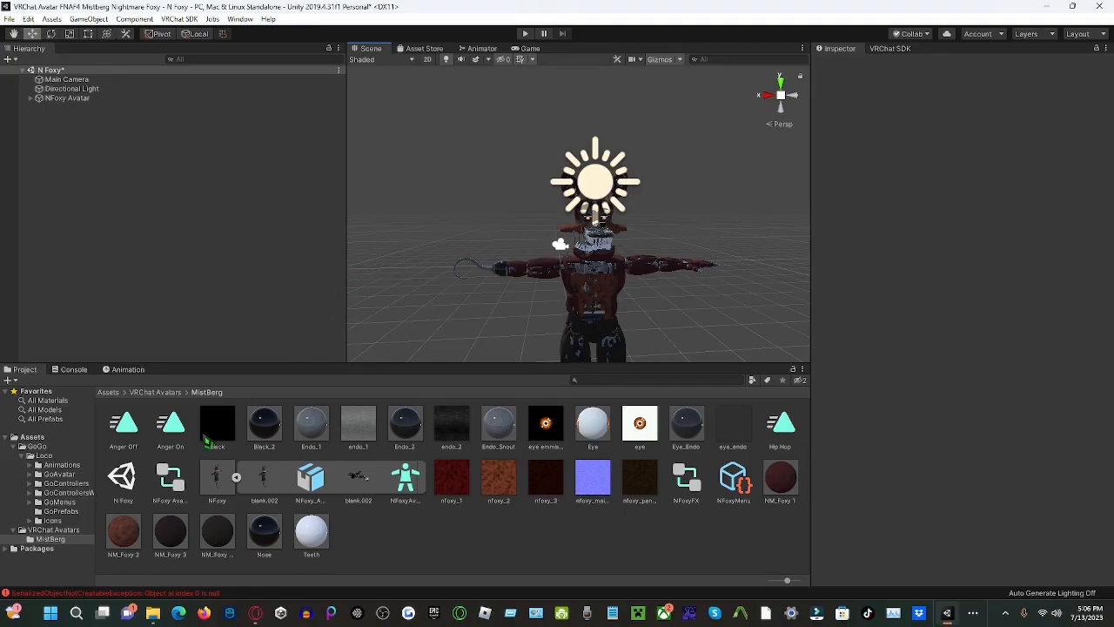
# Switch all 12 MistBerg materials to the VRChat/Mobile/Standard Lite shader
pyautogui.click(120, 428)
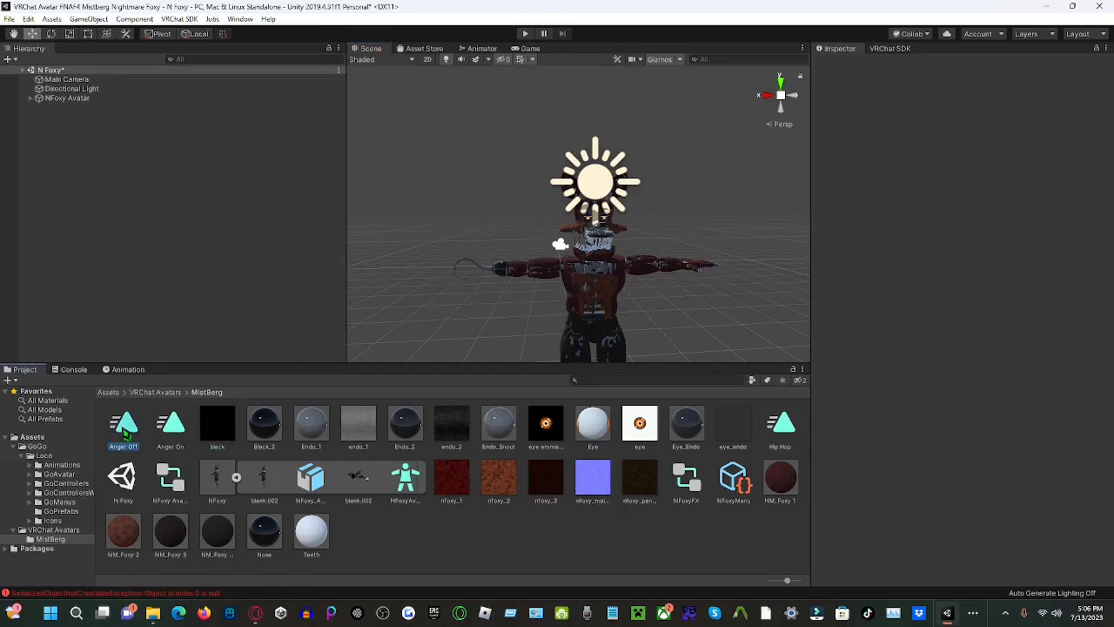
pyautogui.keyDown('shift'); pyautogui.click(313, 532); pyautogui.keyUp('shift')
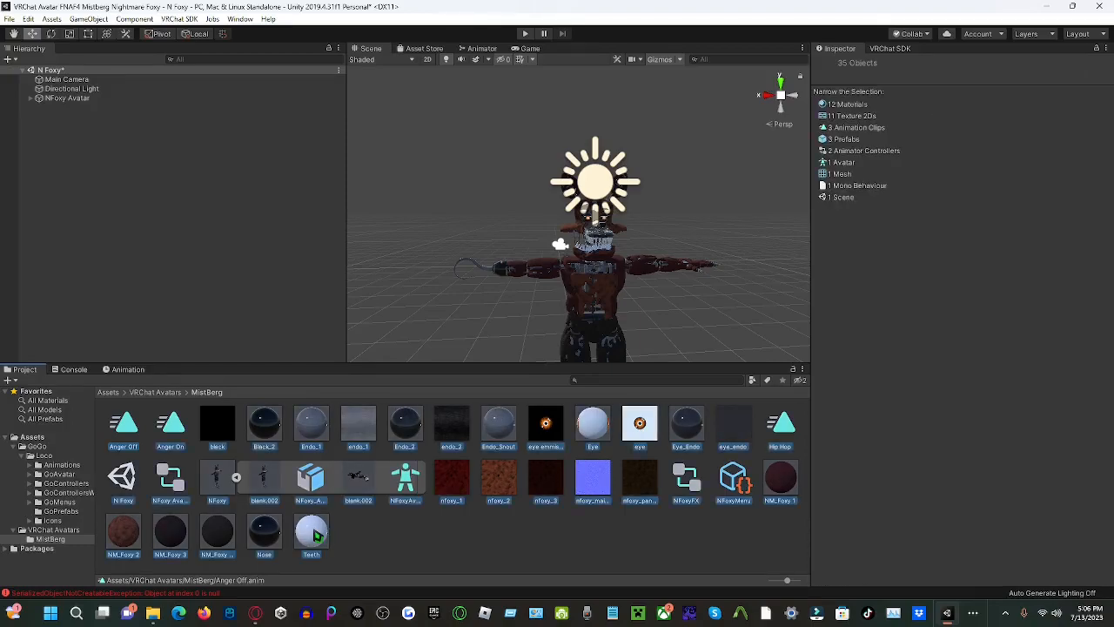
pyautogui.click(848, 105)
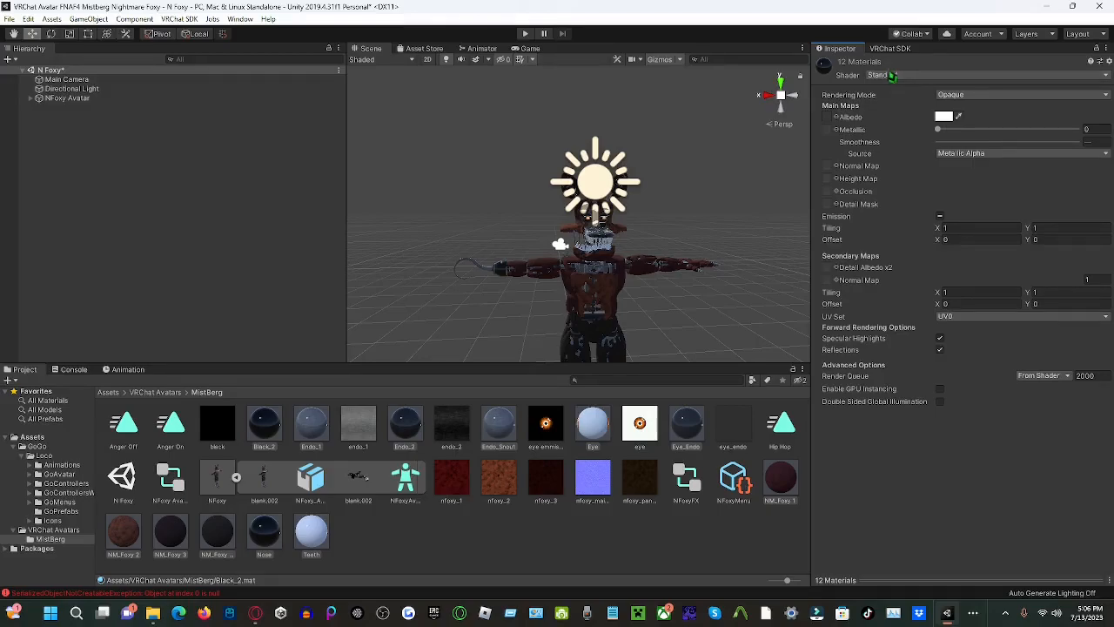
pyautogui.click(892, 75)
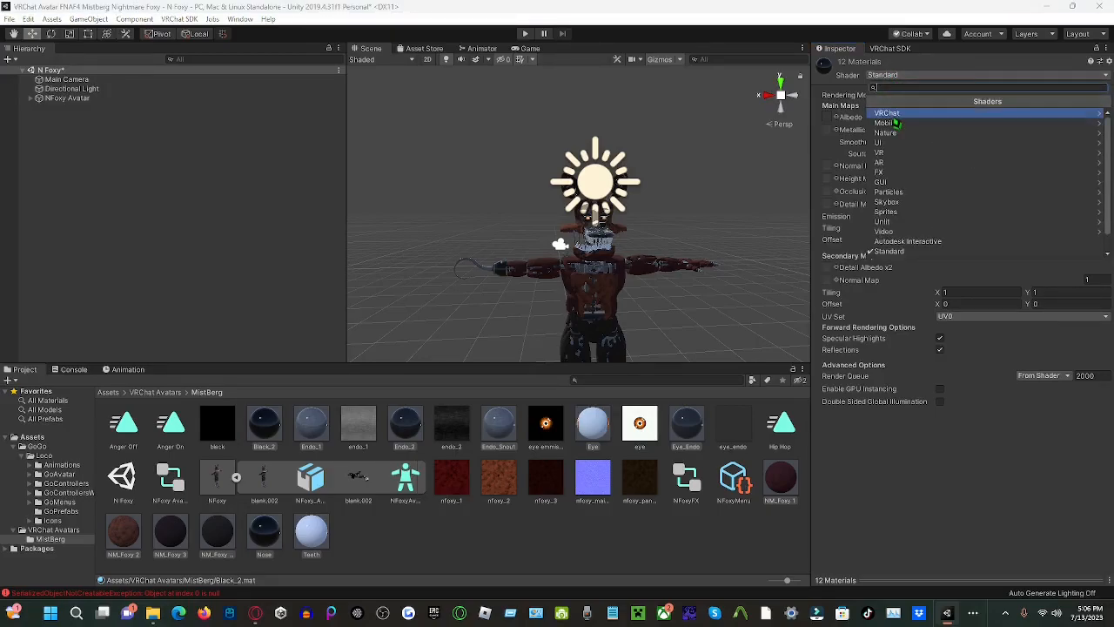
pyautogui.click(889, 113)
pyautogui.click(885, 113)
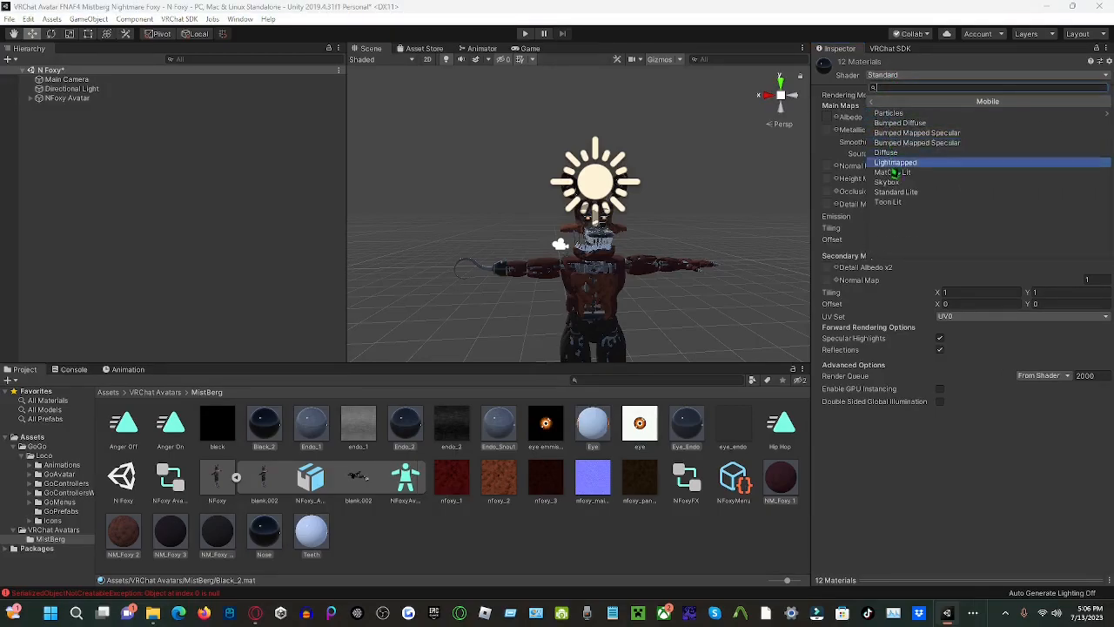
pyautogui.click(897, 203)
pyautogui.moveTo(697, 239); pyautogui.dragTo(665, 192, button='right')
pyautogui.press('w')
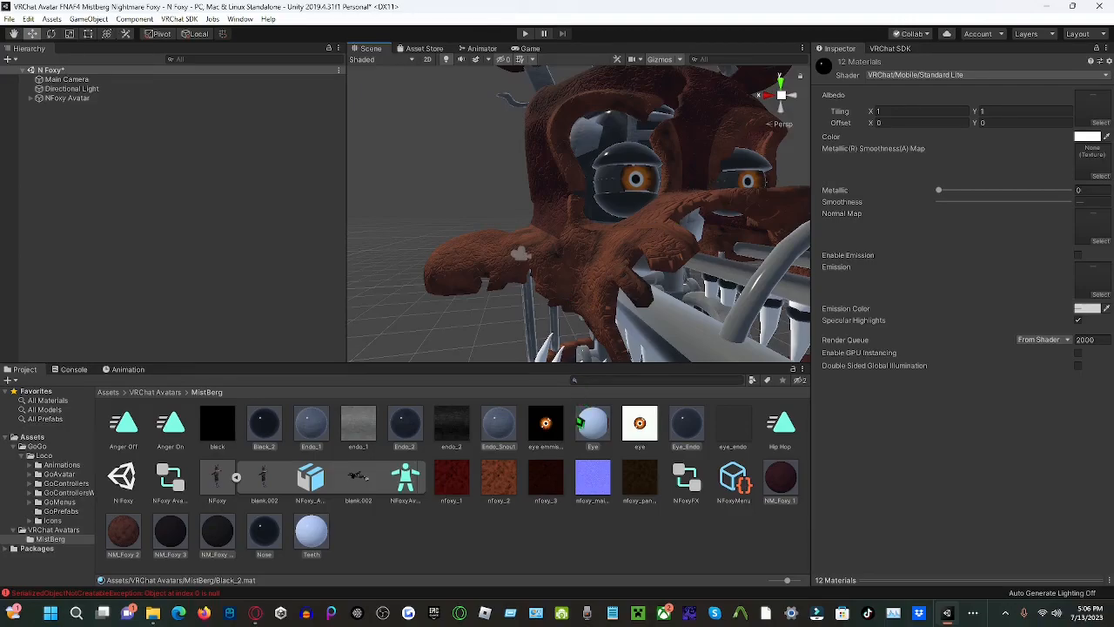
# Enable emission on the Eye material so the eyes glow, then select NFoxy Avatar
pyautogui.click(592, 424)
pyautogui.click(1078, 278)
pyautogui.moveTo(566, 287); pyautogui.dragTo(508, 265, button='right')
pyautogui.press('s')
pyautogui.press('w')
pyautogui.click(139, 99)
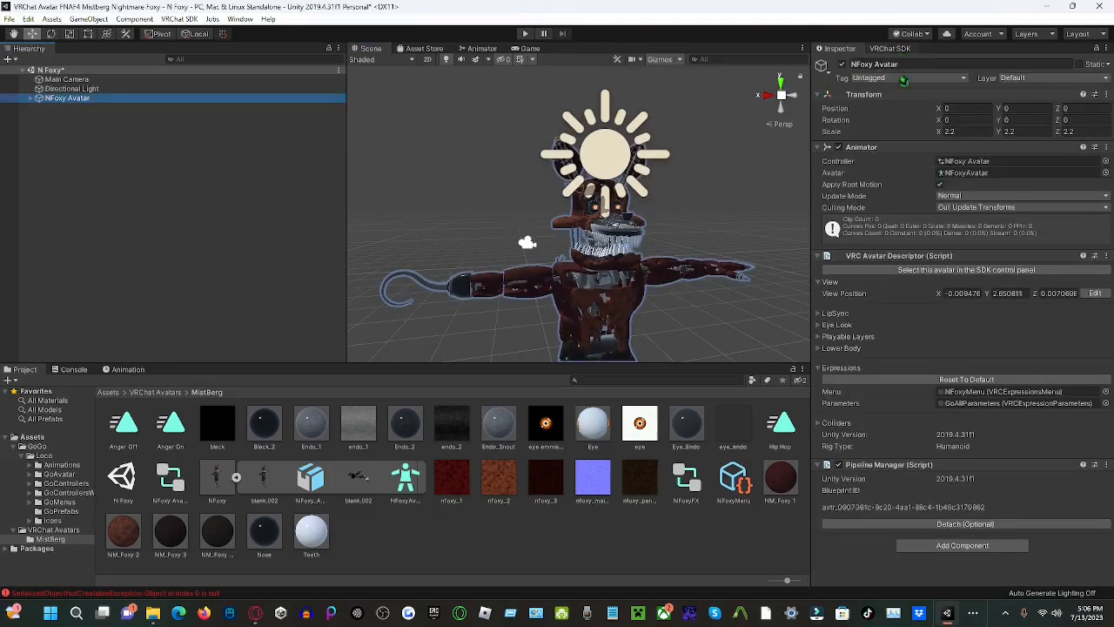
# Switch the avatar builder's build target to Android and confirm the change
pyautogui.click(899, 49)
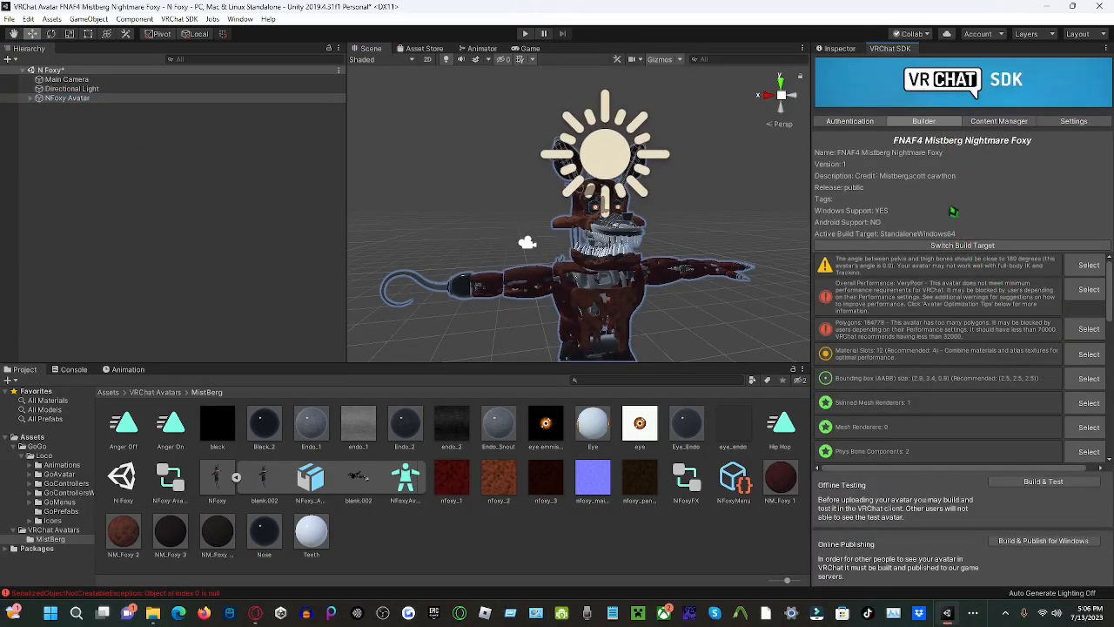
pyautogui.click(977, 247)
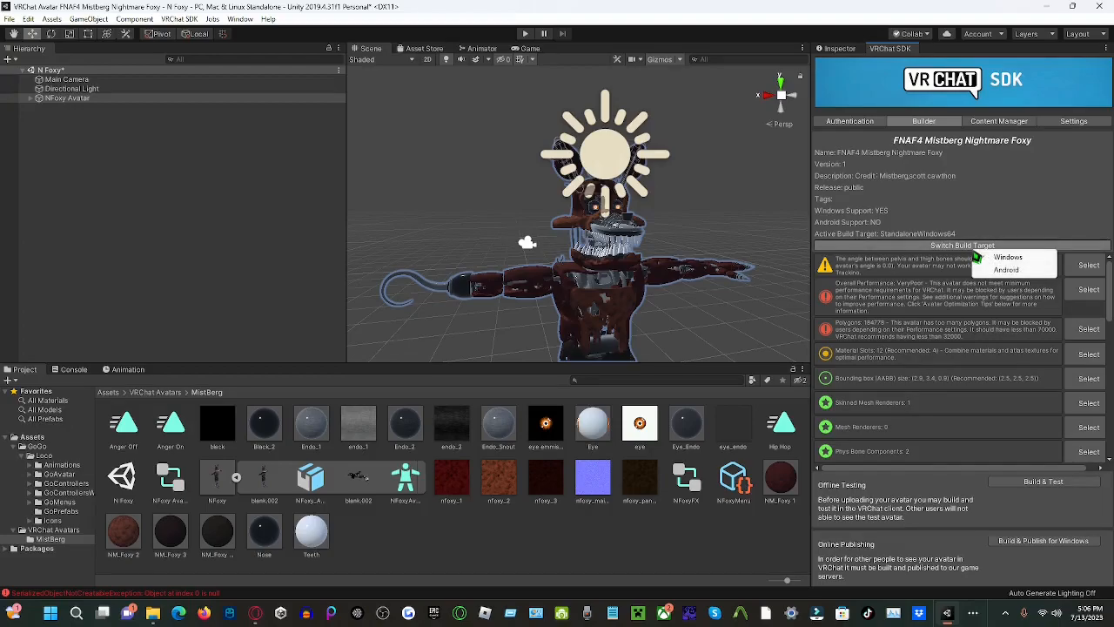
pyautogui.click(1005, 270)
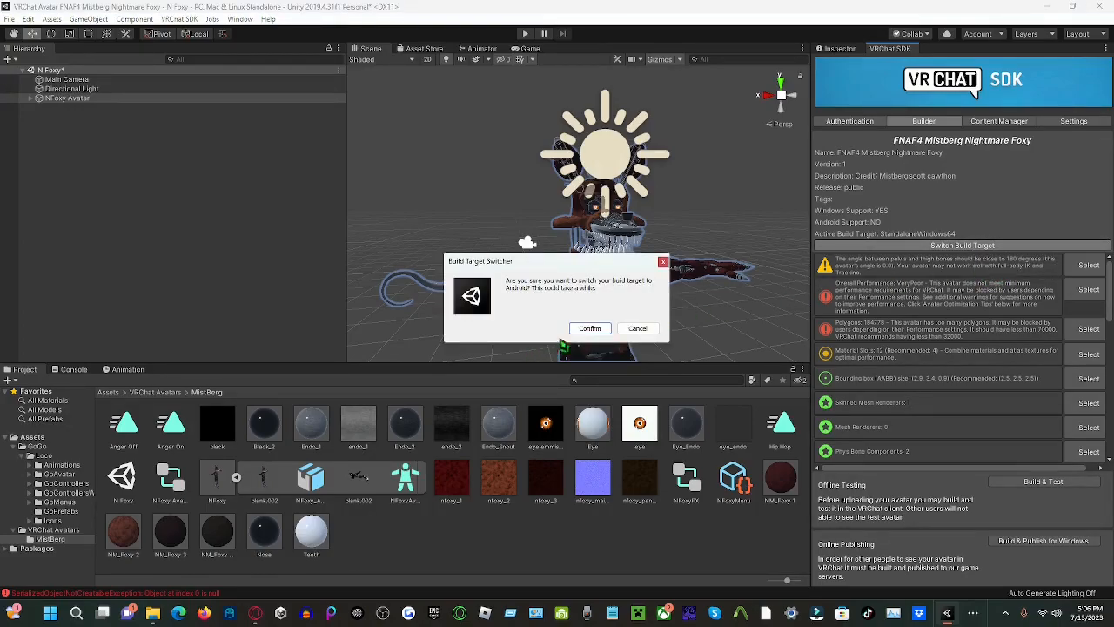
pyautogui.click(592, 327)
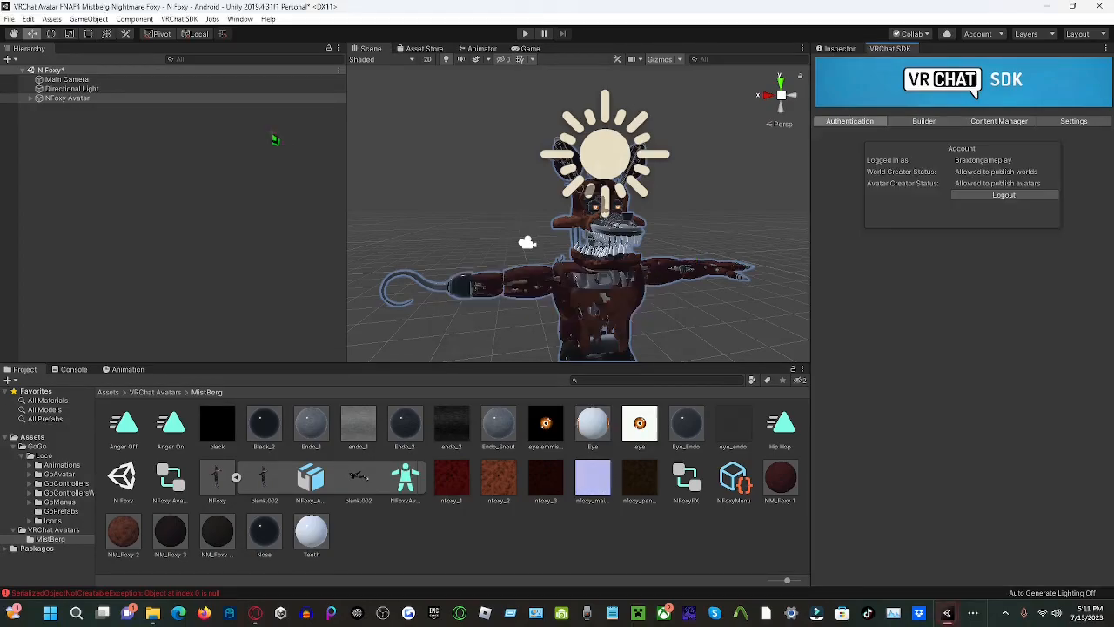
# Clear the texture-format warning with Auto Fix in the avatar builder
pyautogui.hotkey('alt', 'Tab')
pyautogui.press('Escape')
pyautogui.click(924, 122)
pyautogui.click(1087, 141)
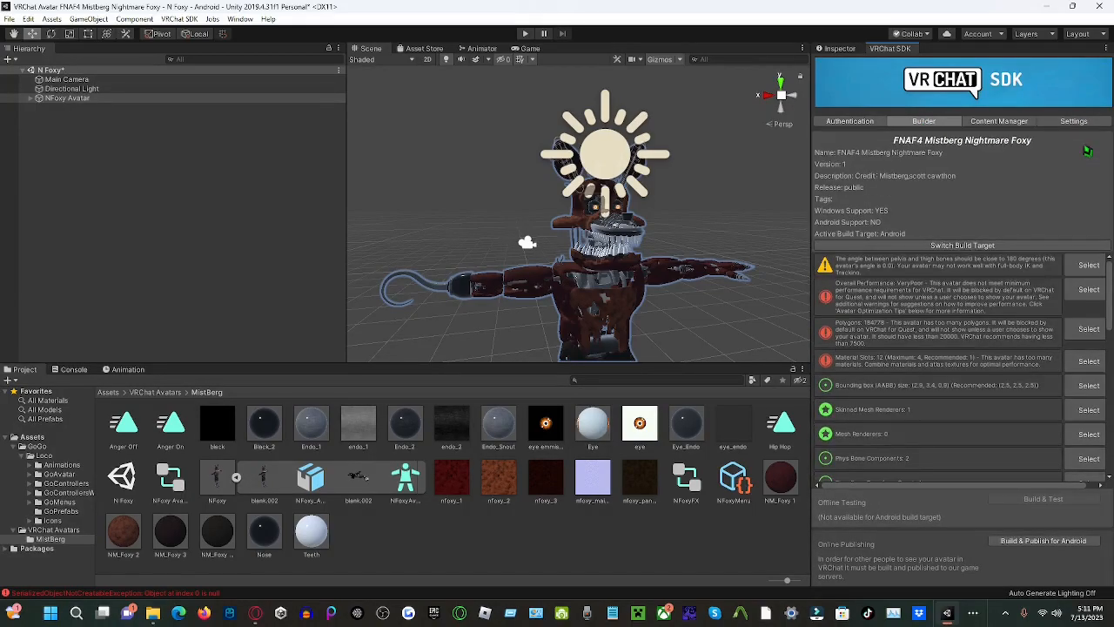
# Build and upload the Android version, accepting the rights checkbox and dismissing Update Complete
pyautogui.click(1045, 548)
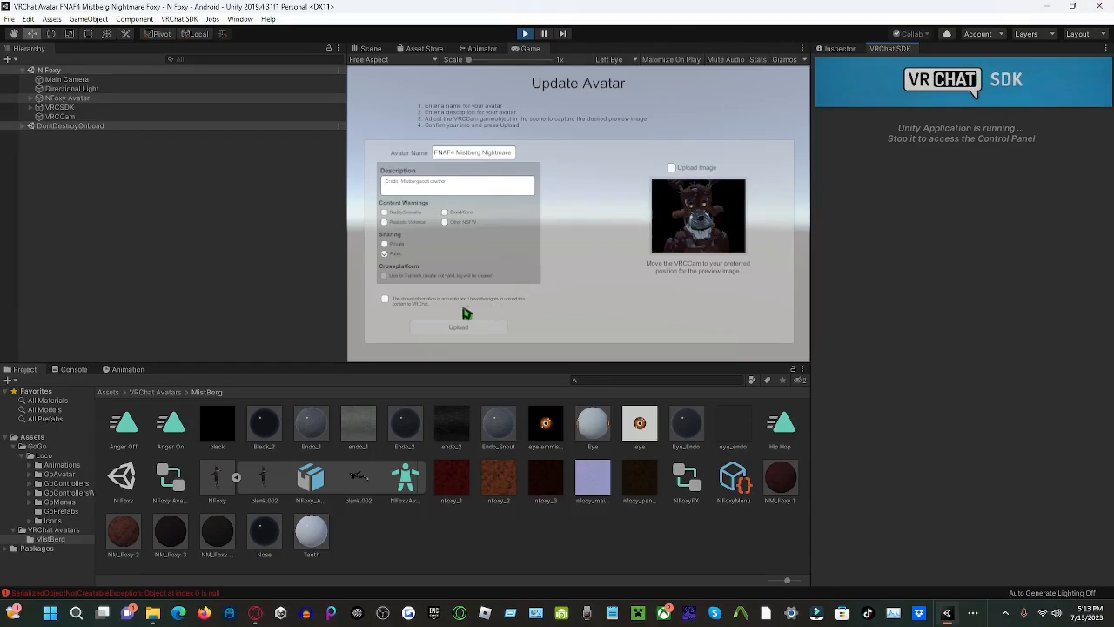
pyautogui.click(385, 298)
pyautogui.click(443, 329)
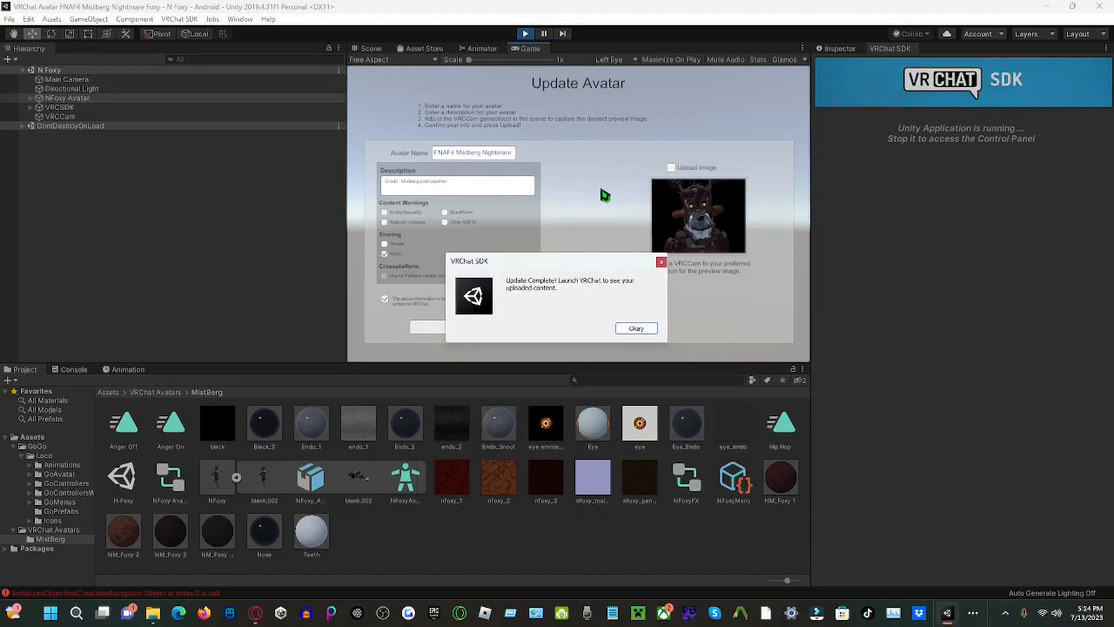
pyautogui.click(638, 328)
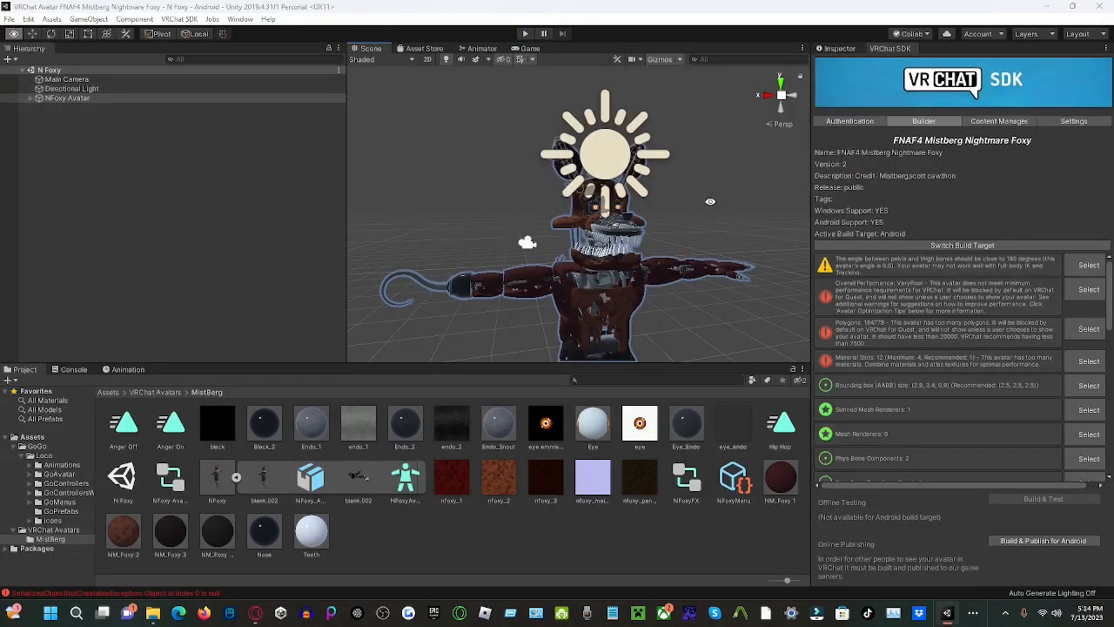
pyautogui.hotkey('alt', 'Tab')
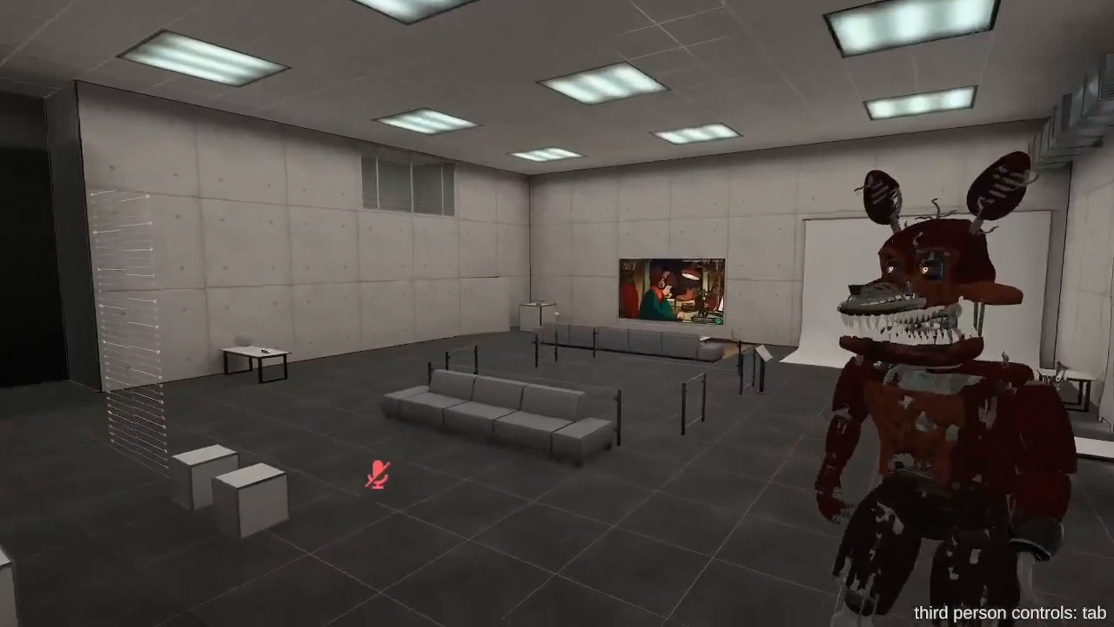
# Switch to another uploaded avatar from the Avatars page's uploaded list
pyautogui.press('r')
pyautogui.press('r')
pyautogui.press('Escape')
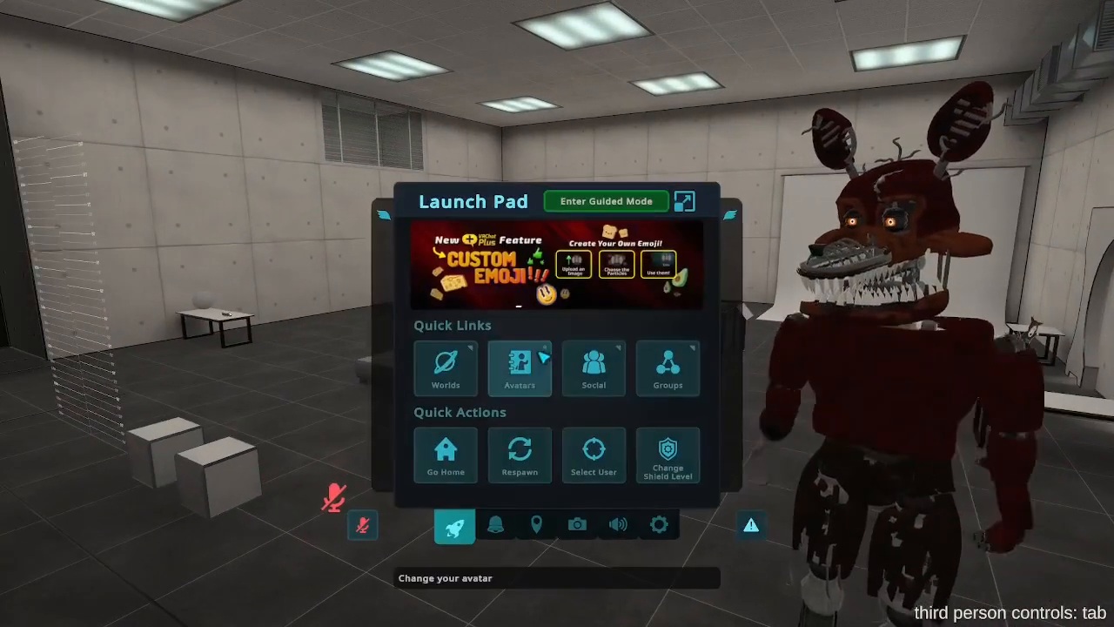
pyautogui.click(522, 368)
pyautogui.click(278, 171)
pyautogui.scroll(5, 437, 217)
pyautogui.click(438, 218)
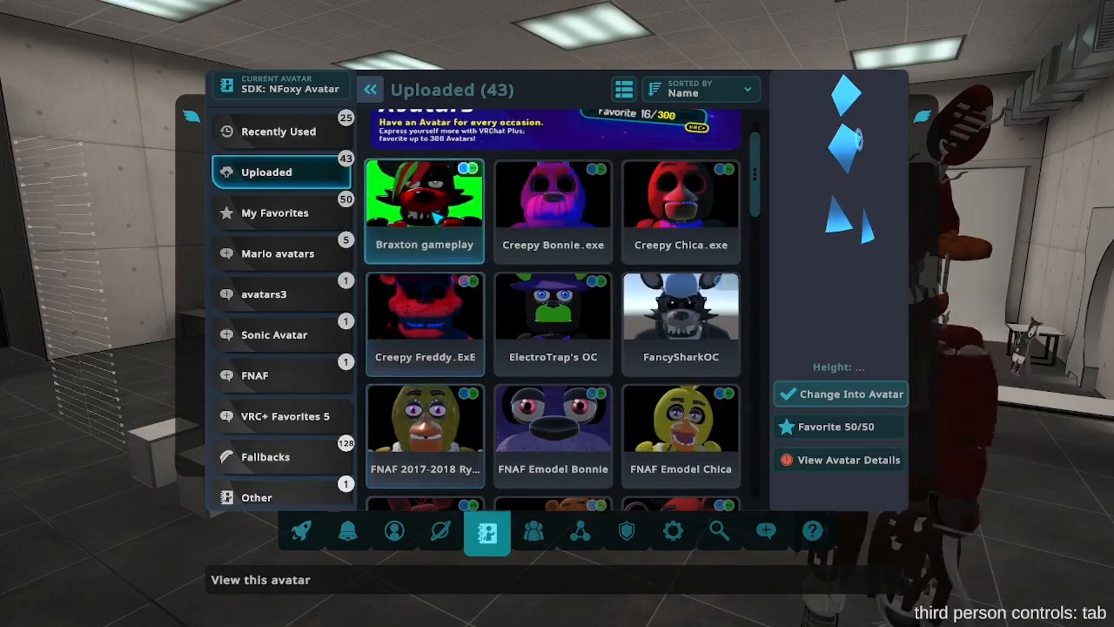
pyautogui.click(834, 393)
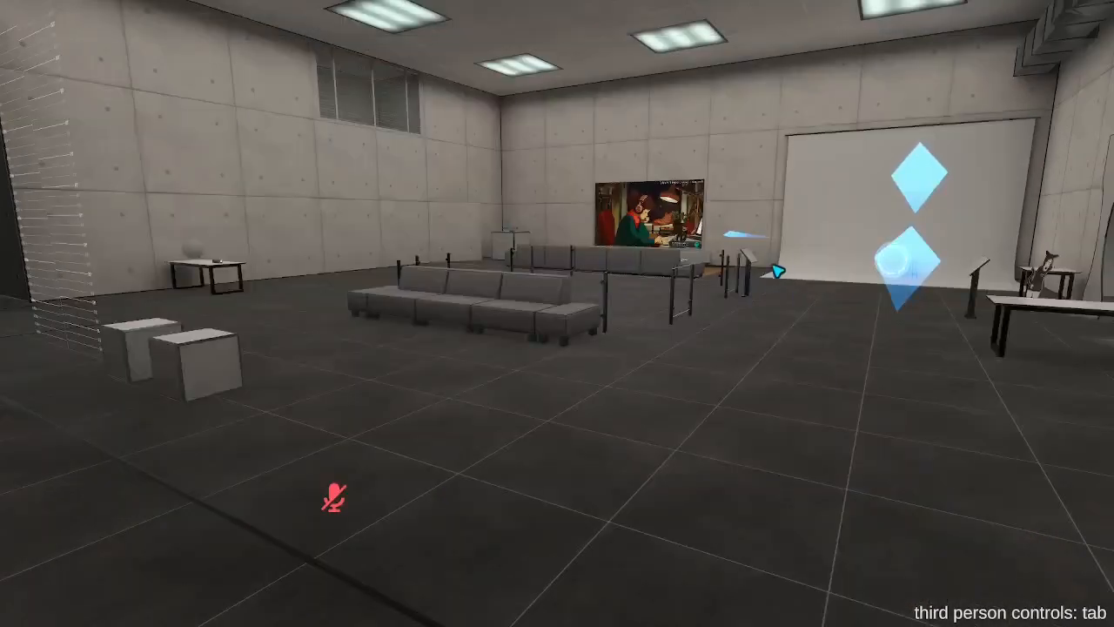
# Change into FNAF4 Mistberg Nightmare Foxy from your profile's avatar list
pyautogui.press('Escape')
pyautogui.press('Escape')
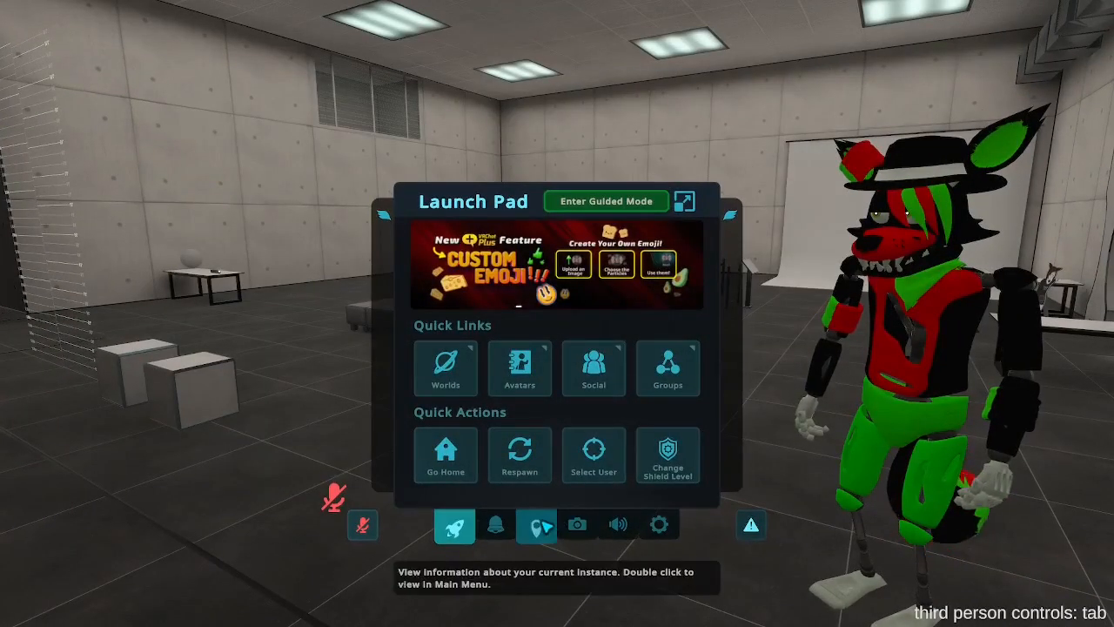
pyautogui.click(536, 524)
pyautogui.click(492, 421)
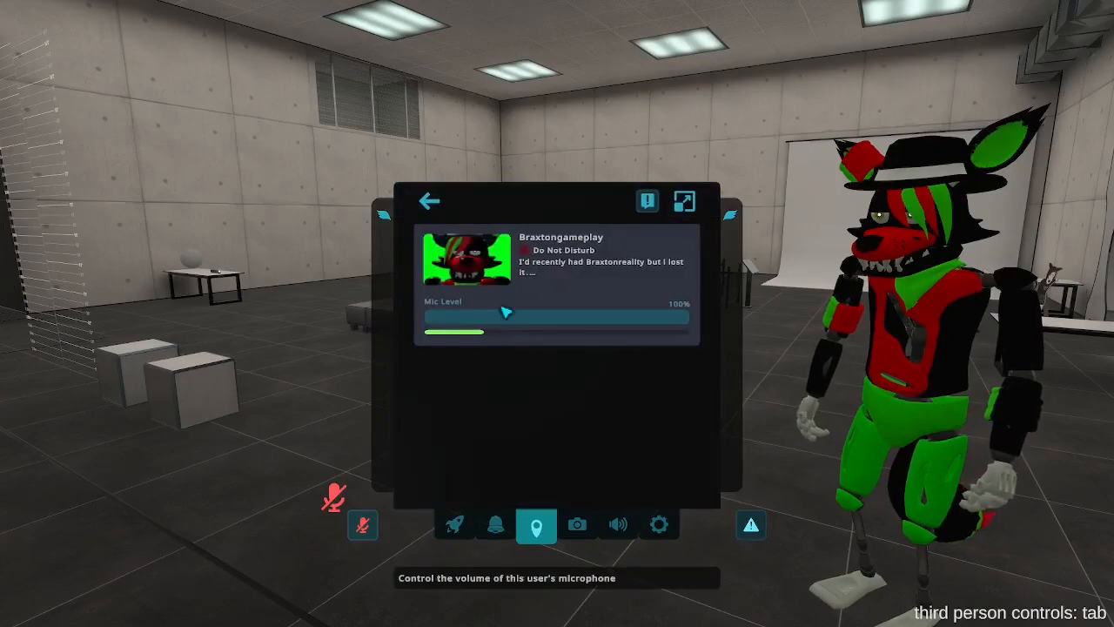
pyautogui.click(452, 261)
pyautogui.scroll(-3, 537, 415)
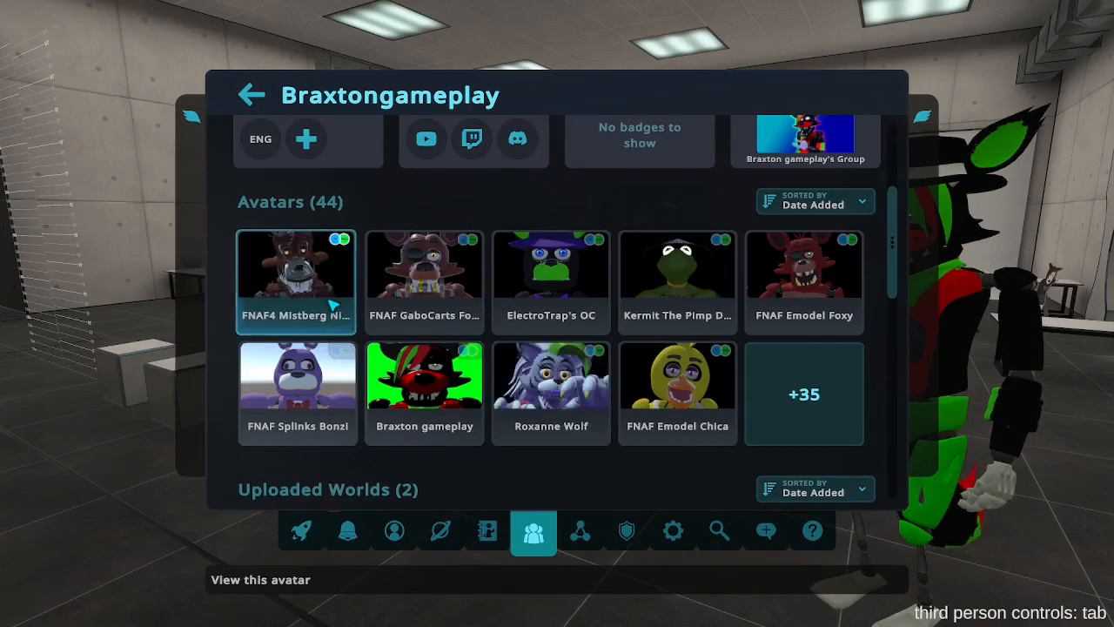
pyautogui.click(350, 303)
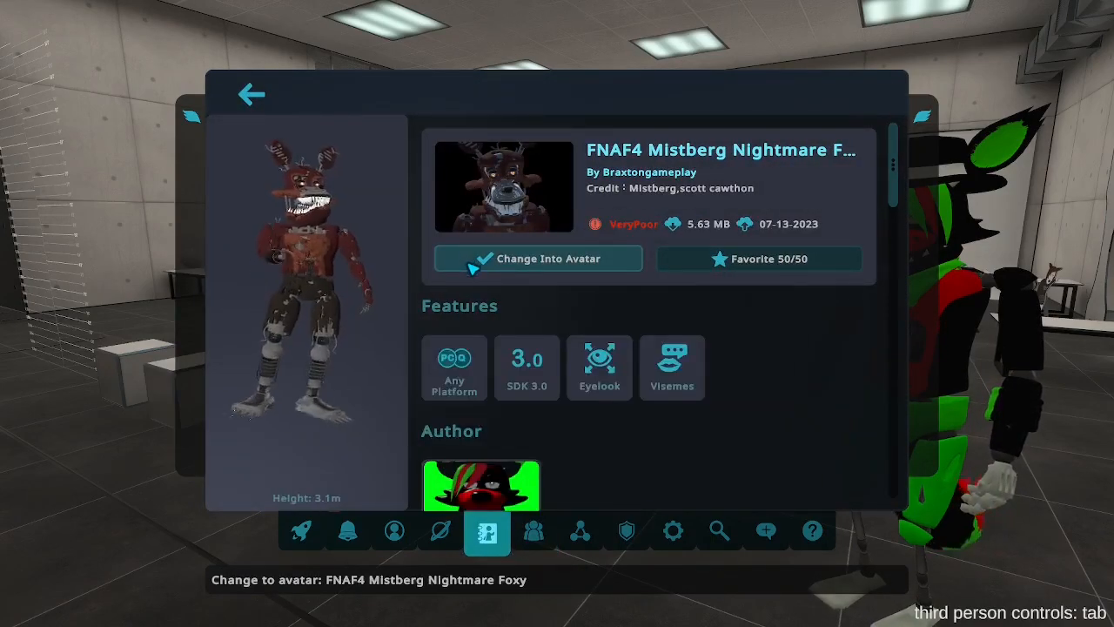
pyautogui.click(472, 260)
pyautogui.press('Escape')
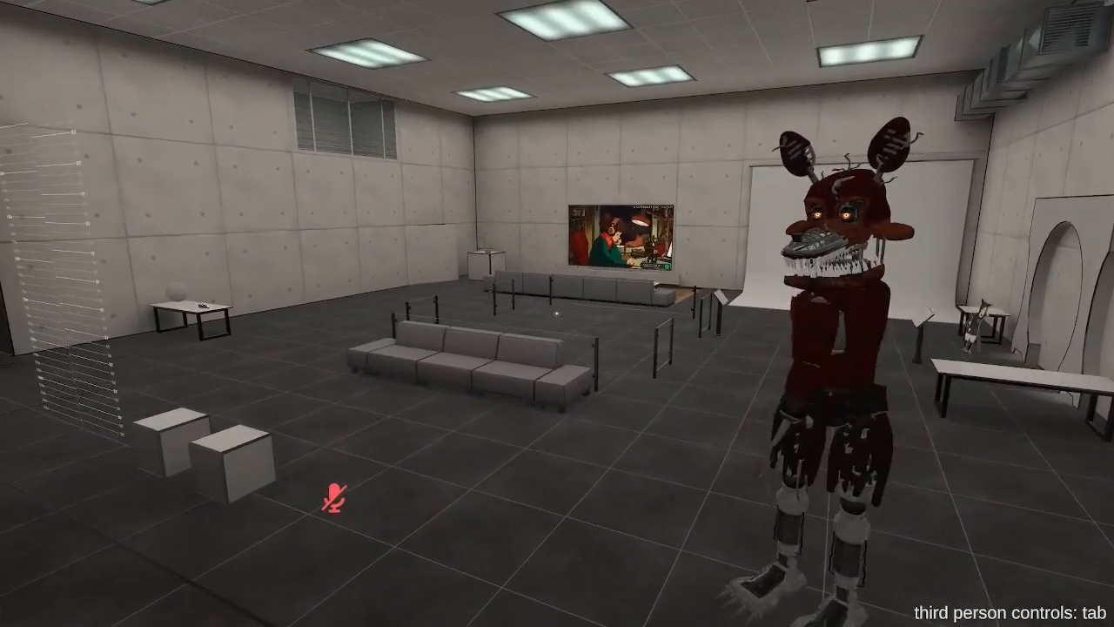
# Make the Foxy avatar dance and turn on its Anger expression from the Action Menu
pyautogui.press('r')
pyautogui.click(634, 423)
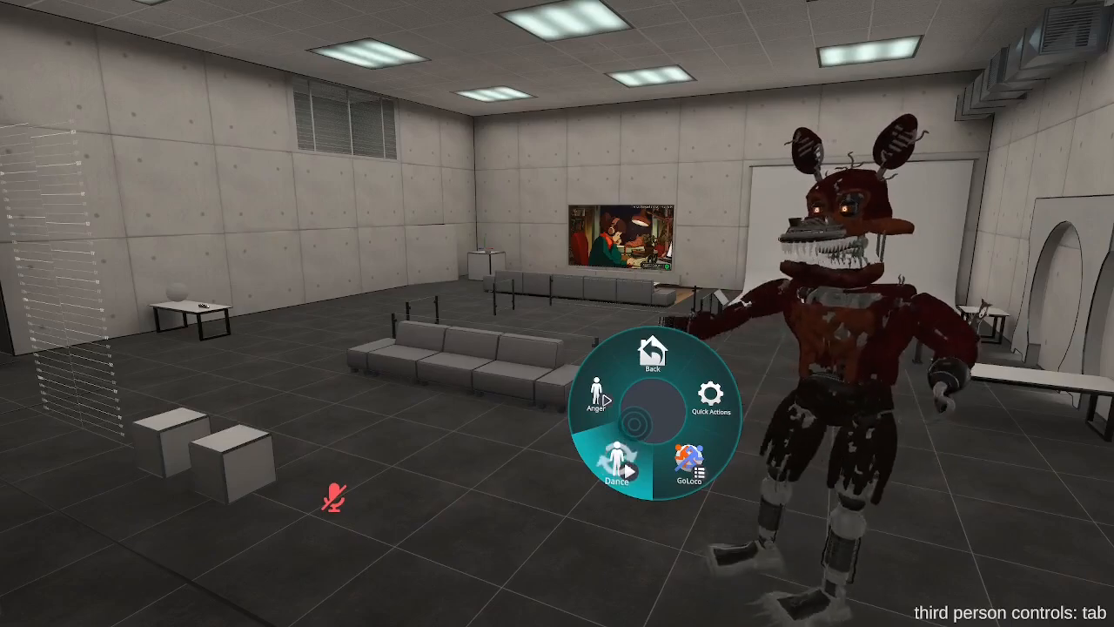
pyautogui.press('r')
pyautogui.press('r')
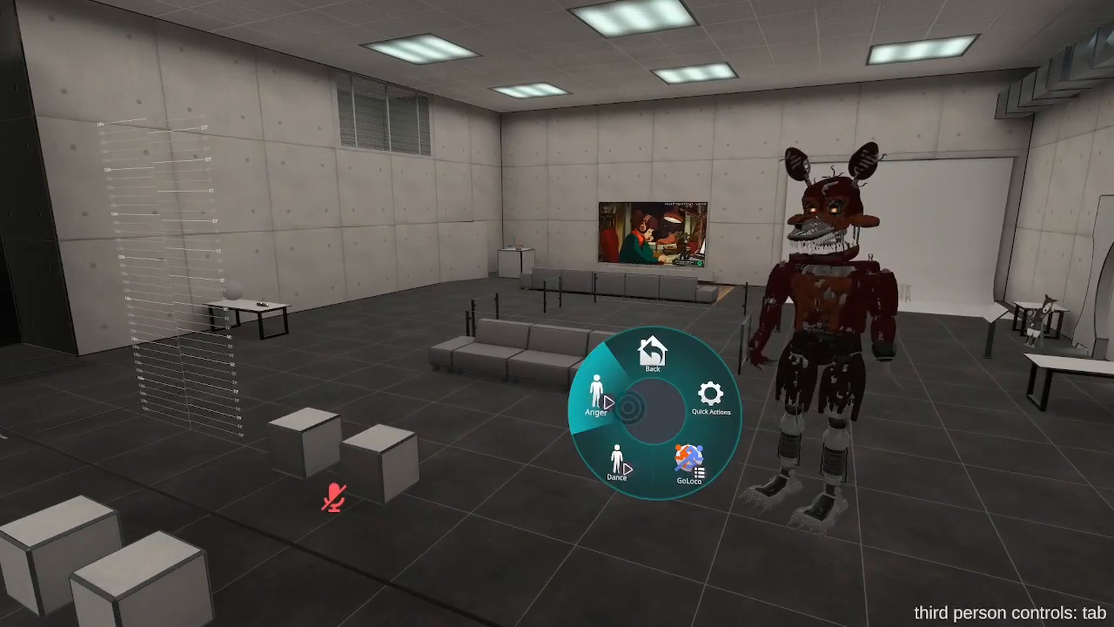
pyautogui.click(628, 407)
pyautogui.click(628, 407)
pyautogui.scroll(3, 628, 408)
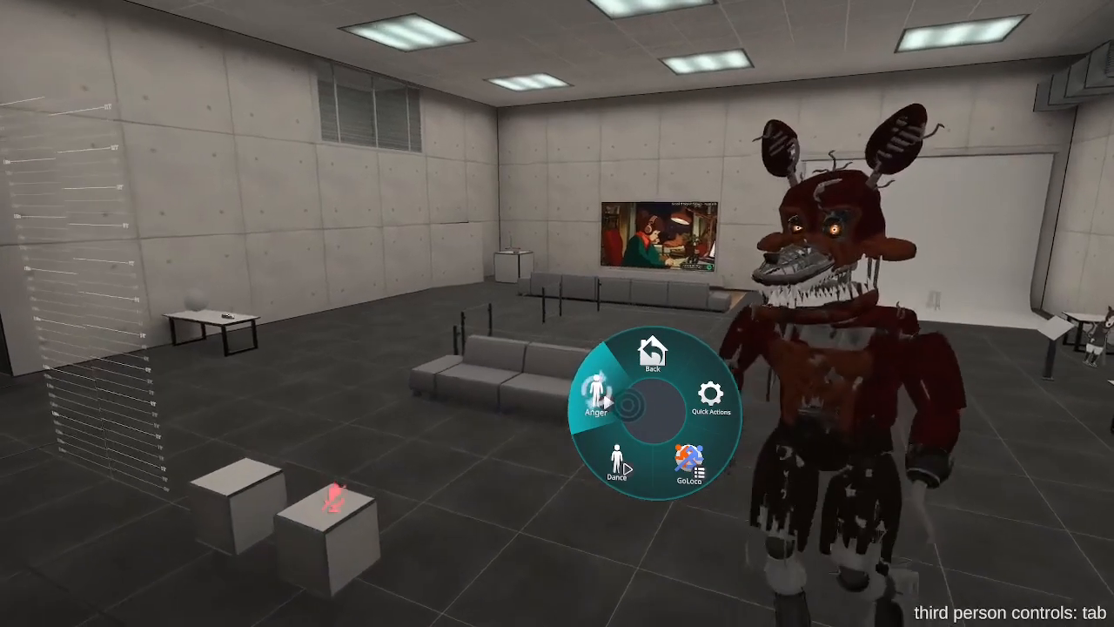
pyautogui.press('r')
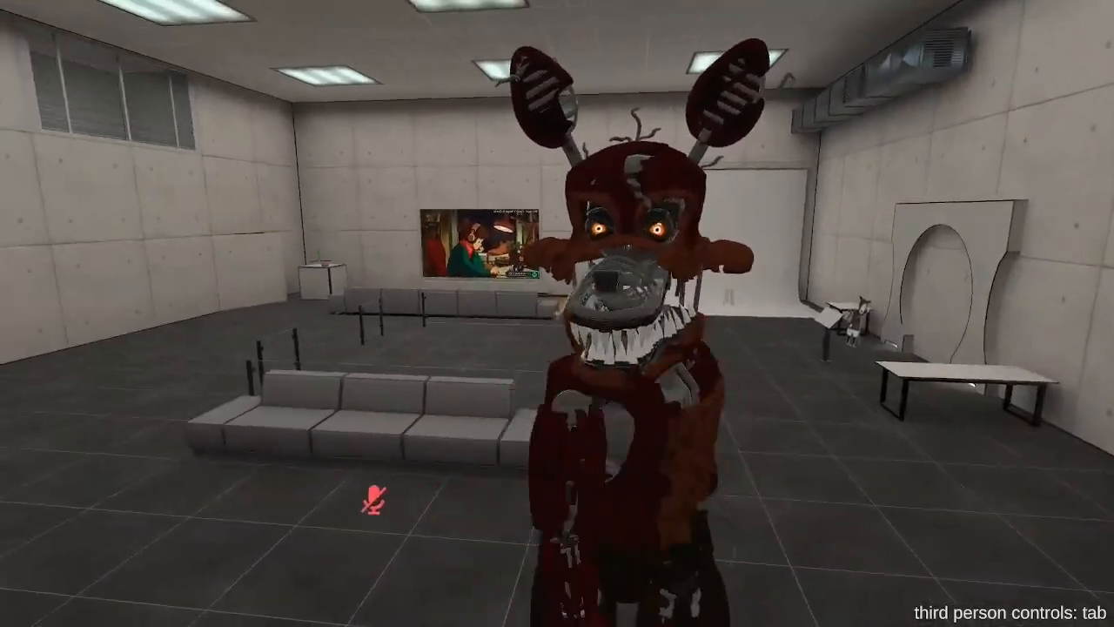
# Walk the Foxy avatar around the room with WASD and open the GoLoco submenu
pyautogui.press('r')
pyautogui.press('r')
pyautogui.press('s')
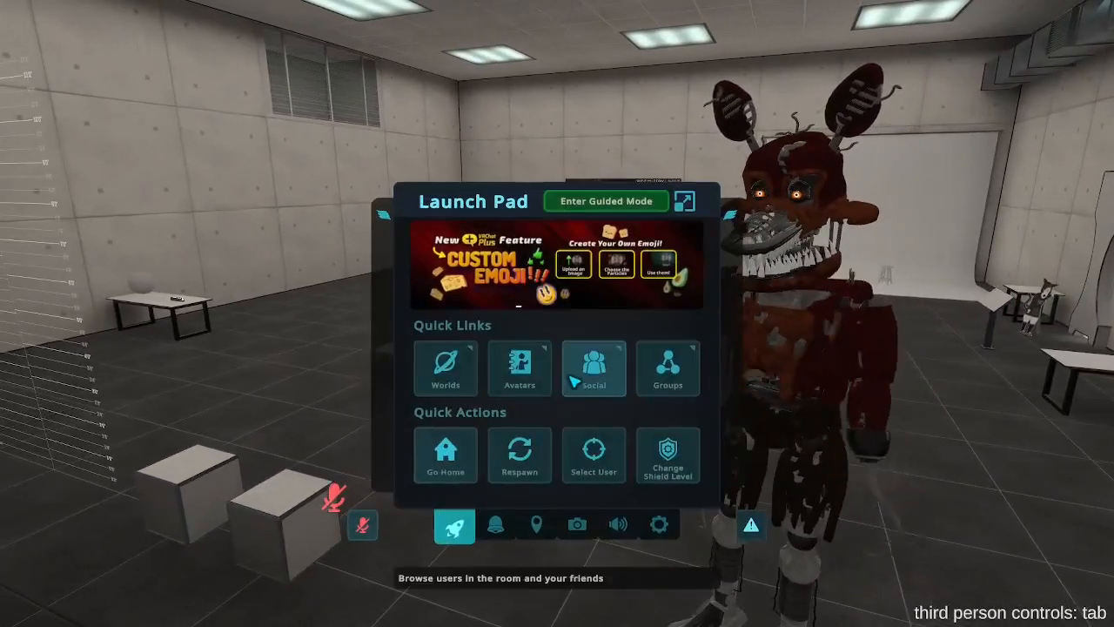
pyautogui.click(574, 381)
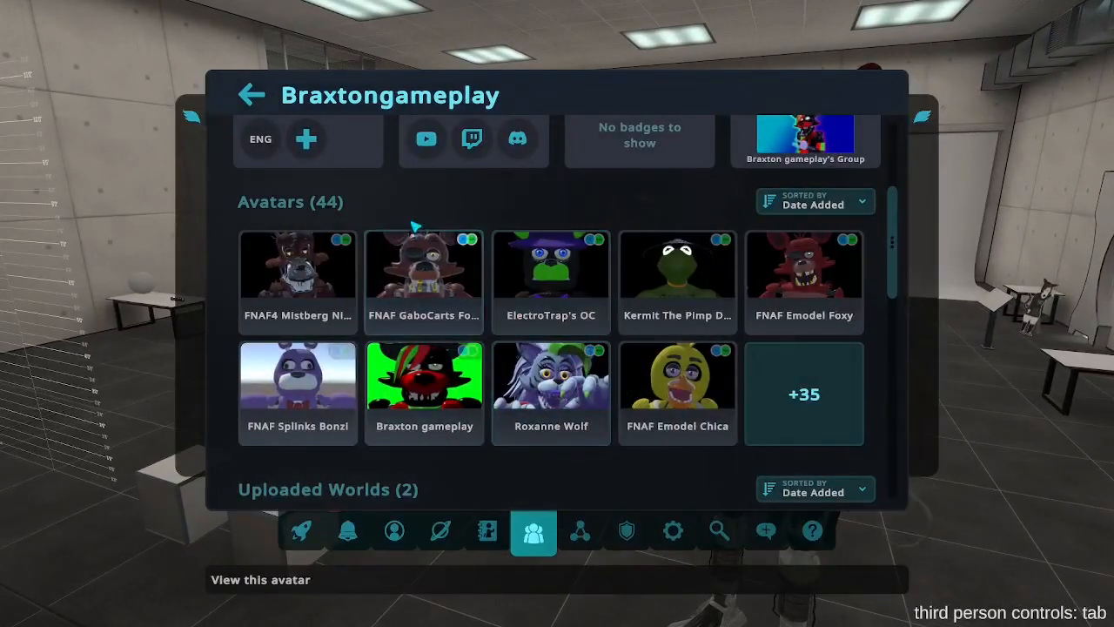
pyautogui.press('Escape')
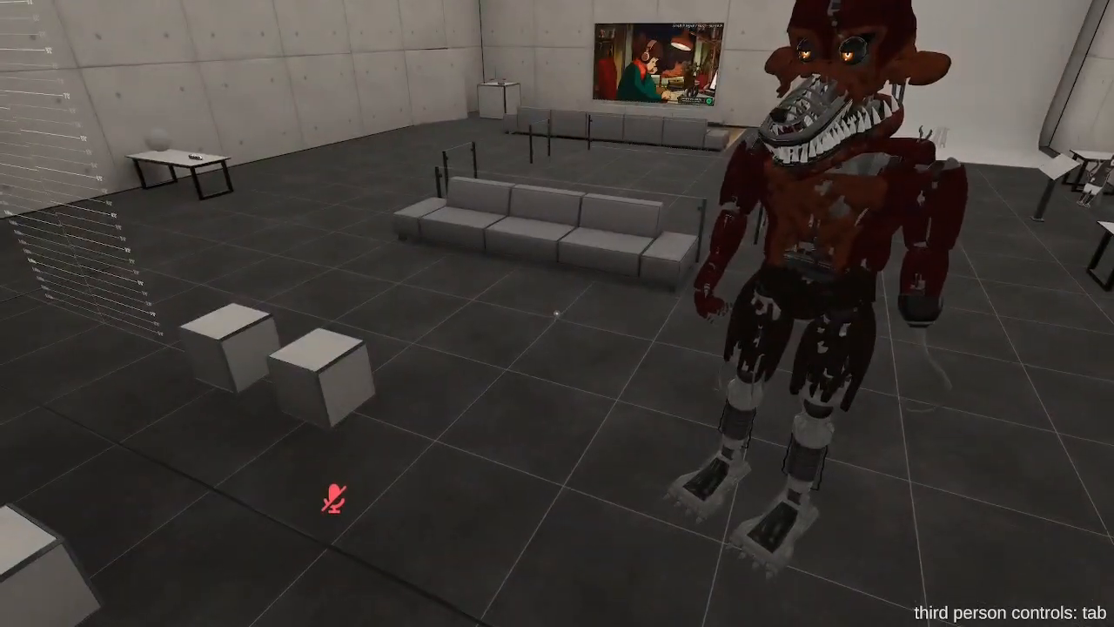
pyautogui.press('s')
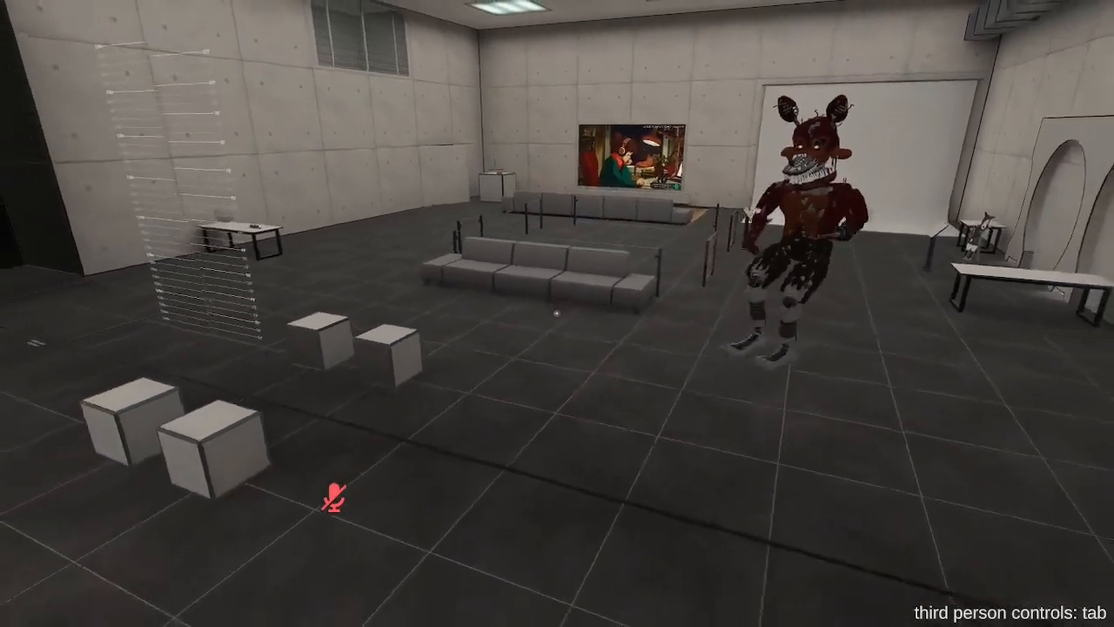
pyautogui.press('w')
pyautogui.press('a')
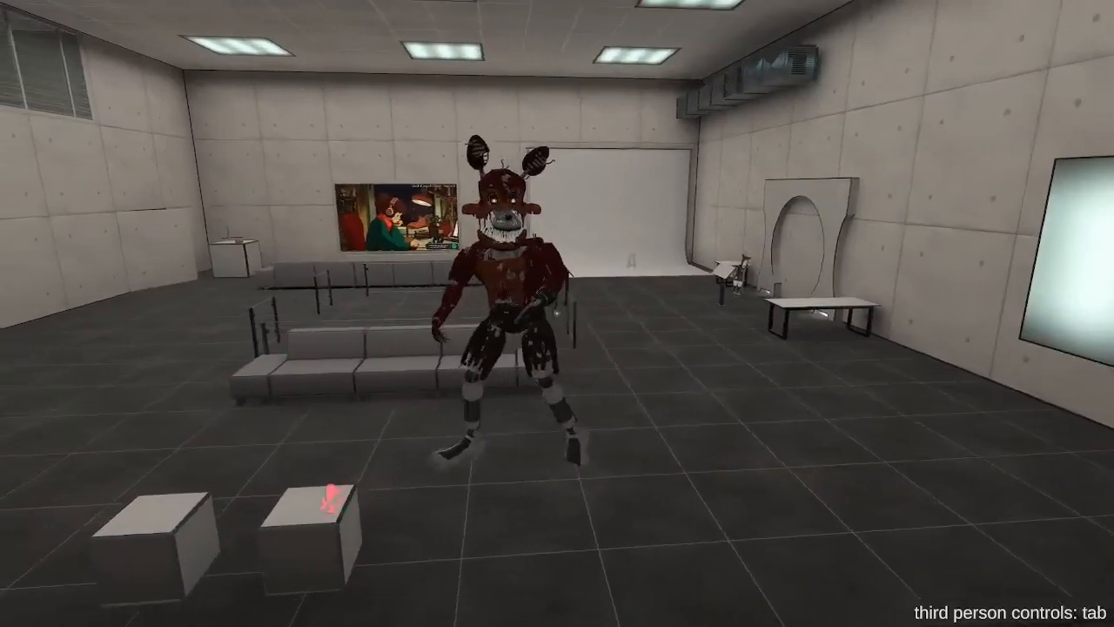
pyautogui.press('w')
pyautogui.press('d')
pyautogui.press('r')
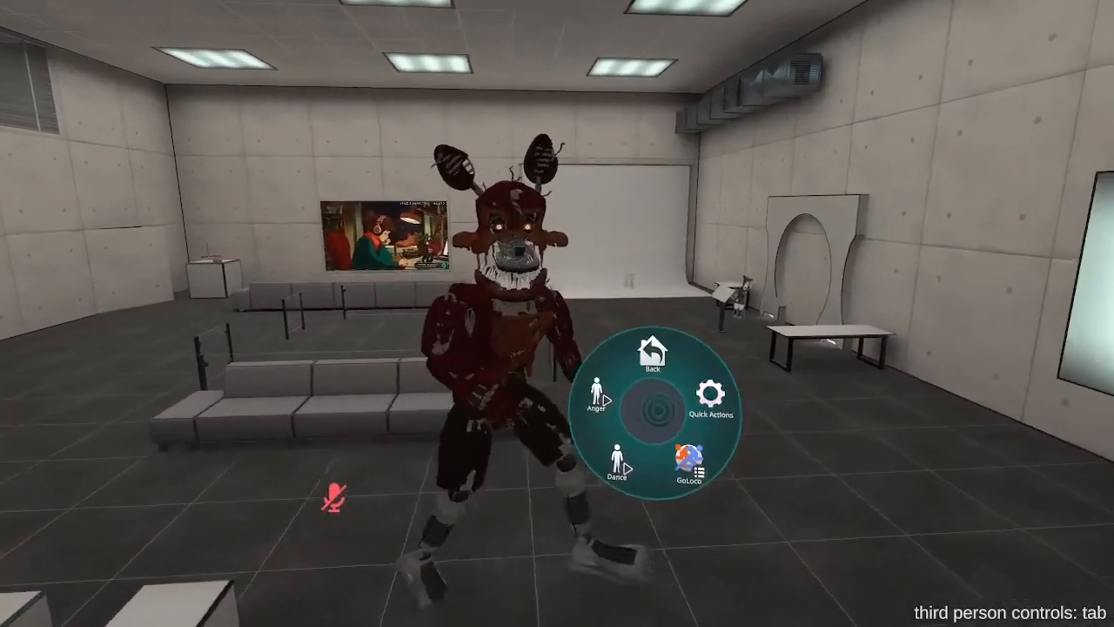